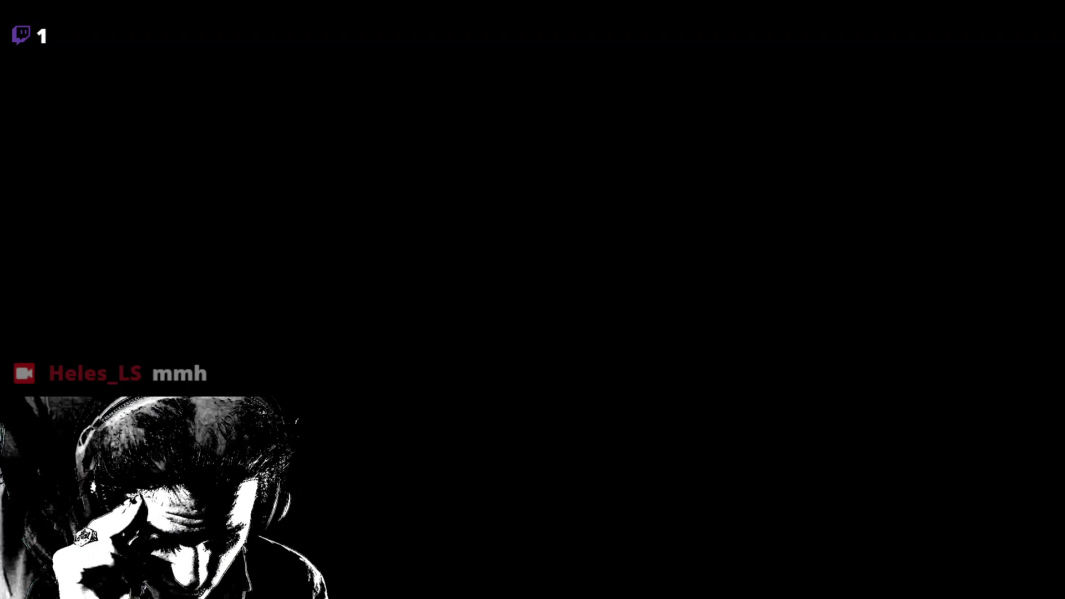
Show the Capture d'écran source in the Main scene of the stream and switch to paint.net.
click(524, 482)
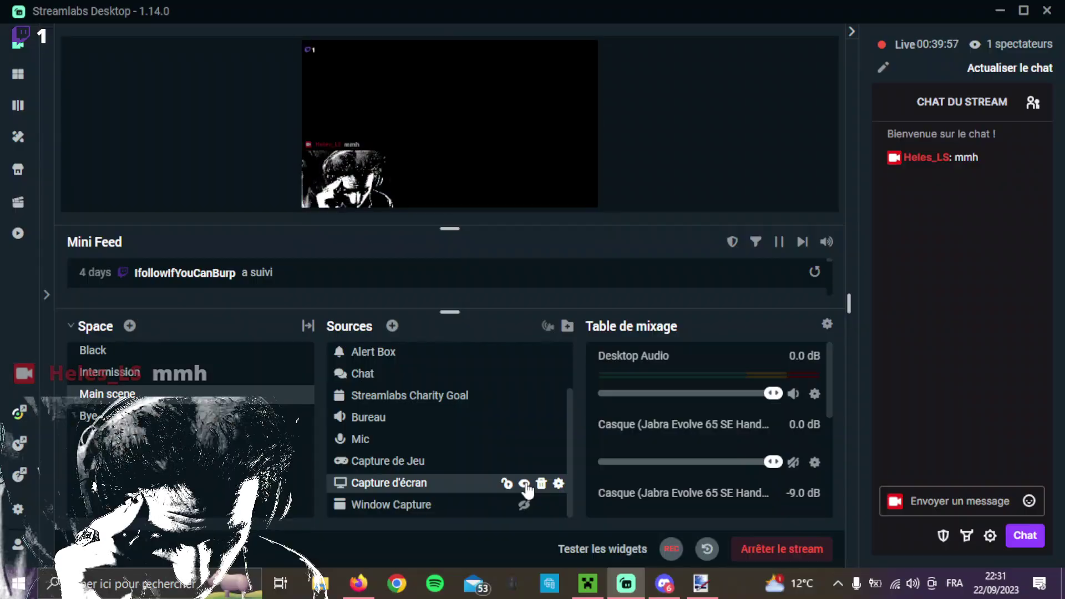
click(691, 581)
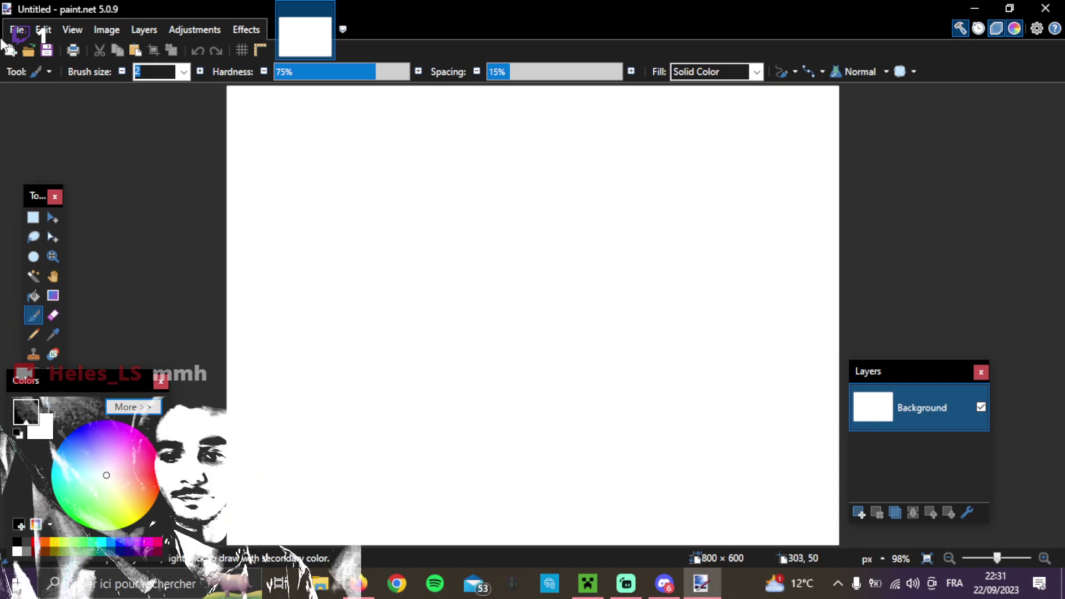
Open the LS PNG image from the Bureau folder.
click(18, 29)
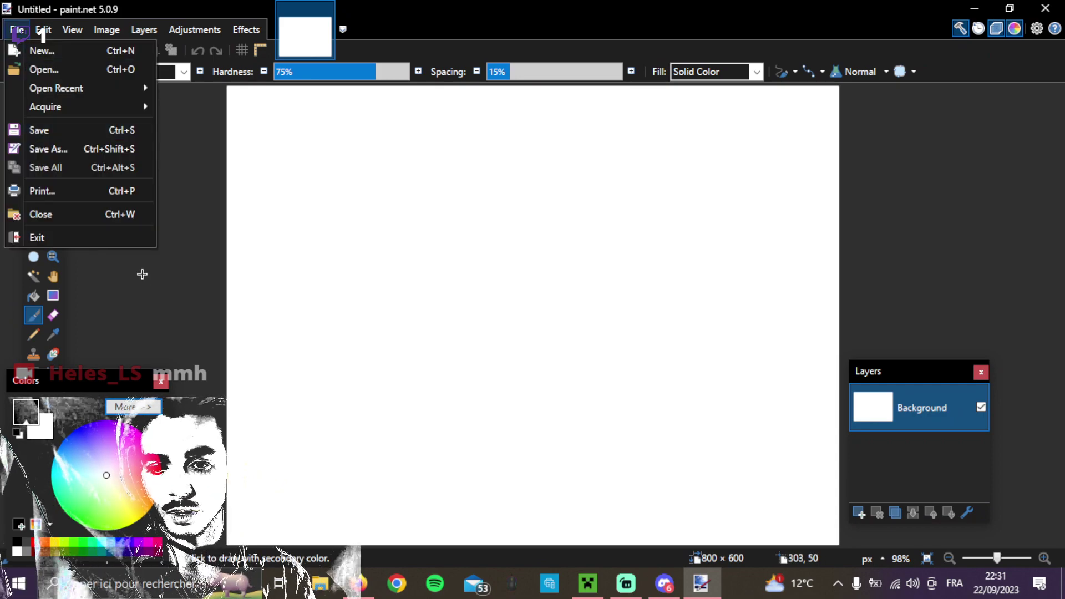
click(90, 78)
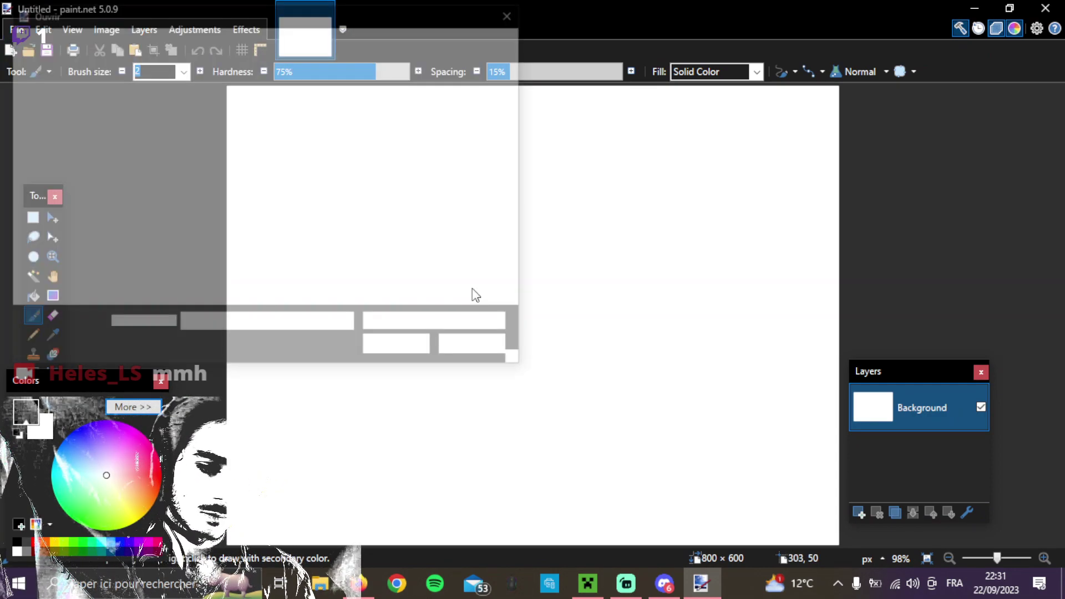
click(81, 165)
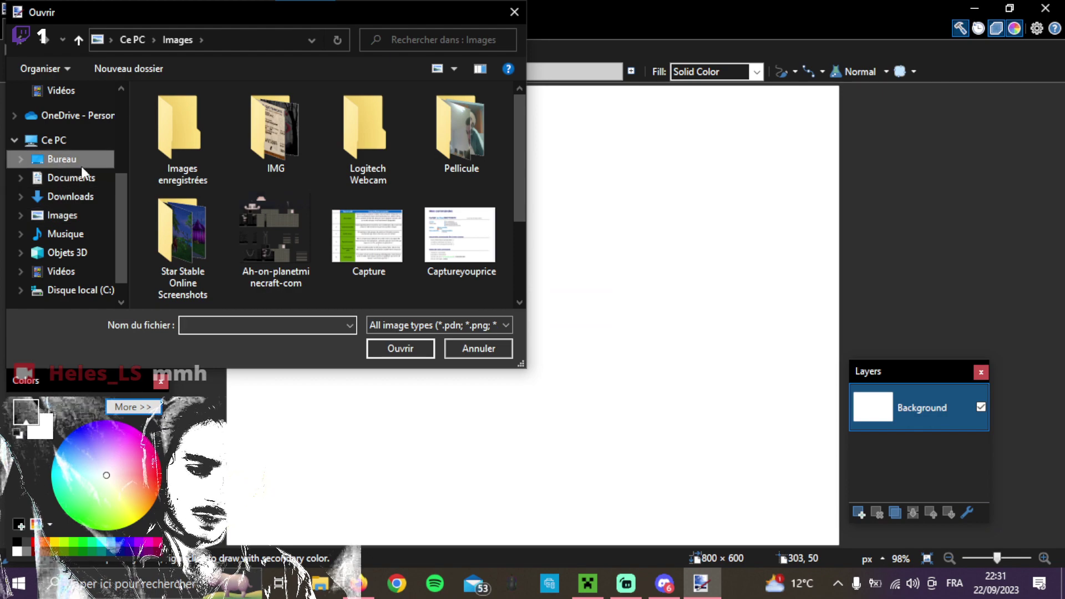
scroll(244, 213, down, 1)
scroll(245, 219, down, 1)
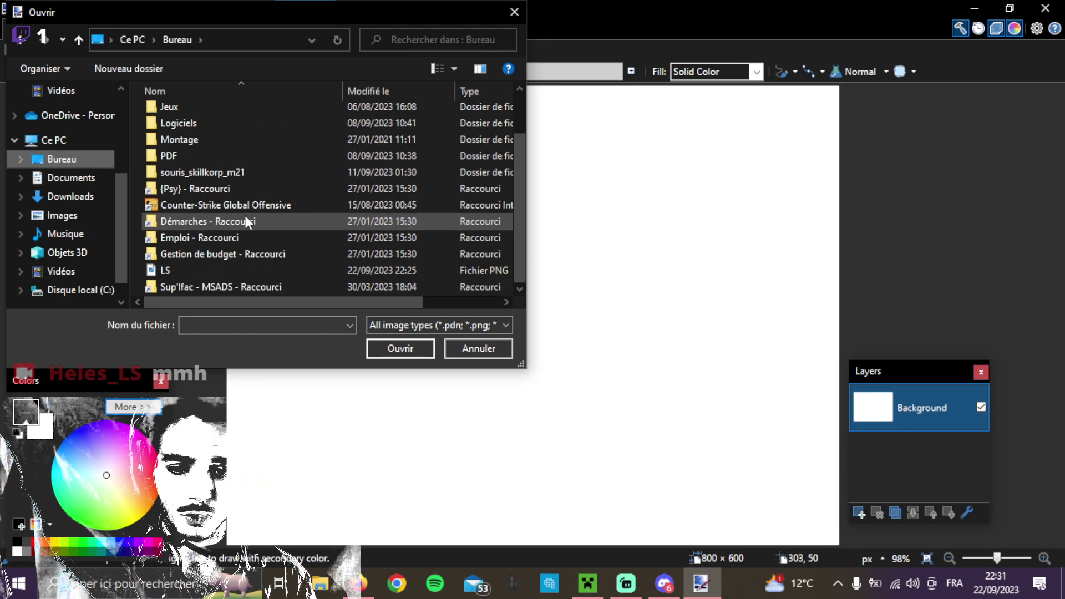
double_click(215, 270)
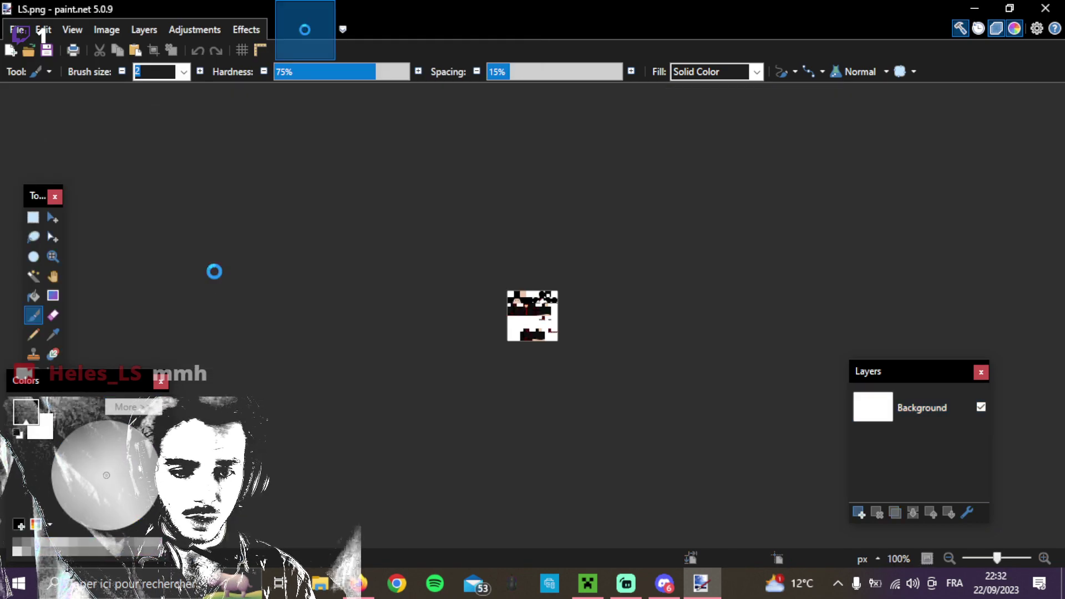
Switch to File Explorer, close the extra window and open the Images folder.
click(316, 586)
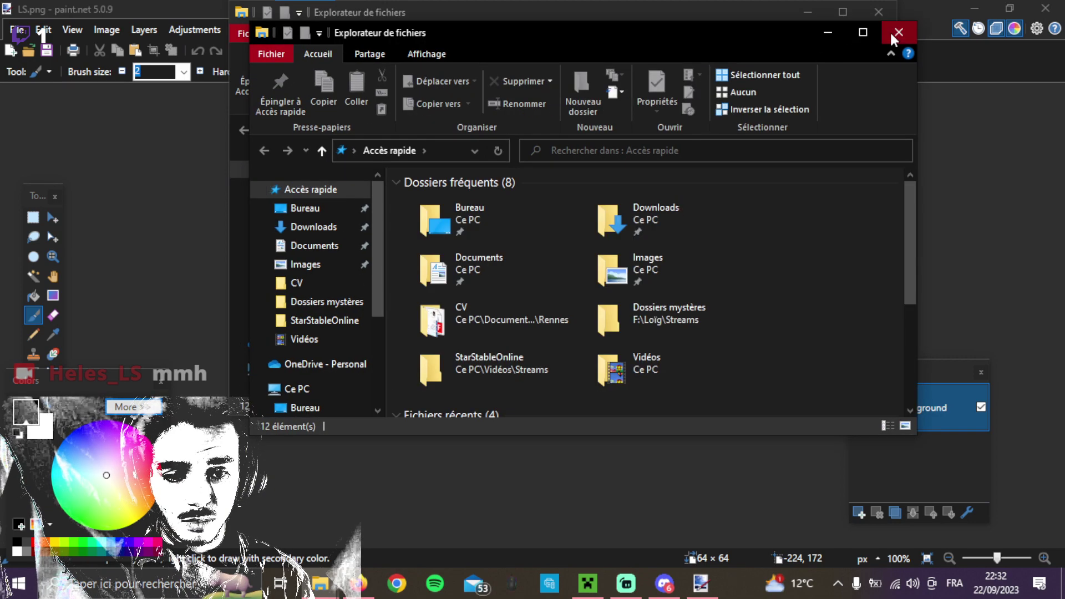
click(897, 32)
scroll(514, 305, up, 2)
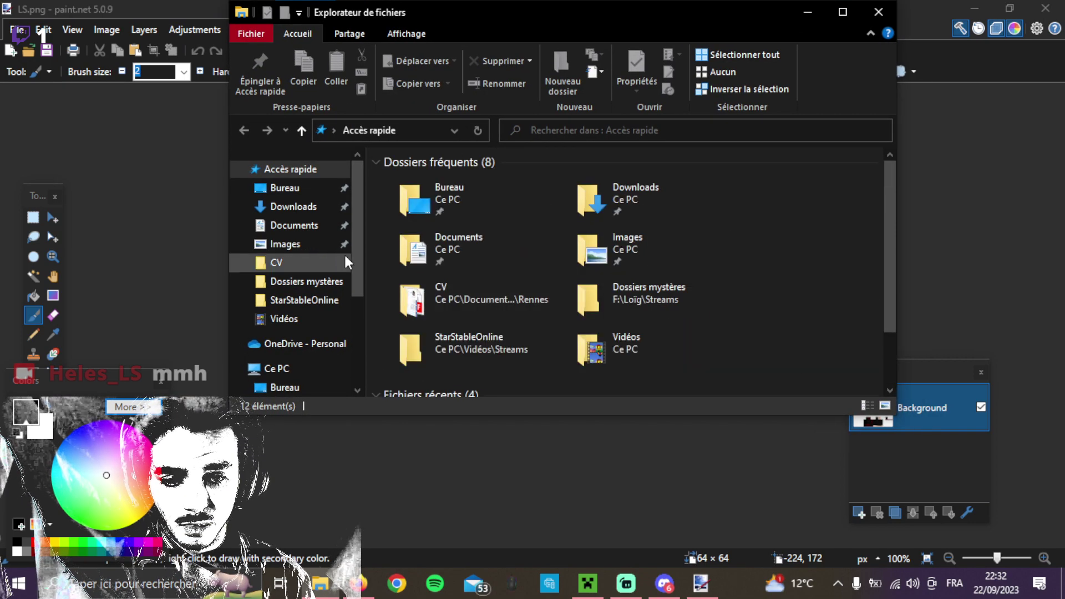
click(290, 244)
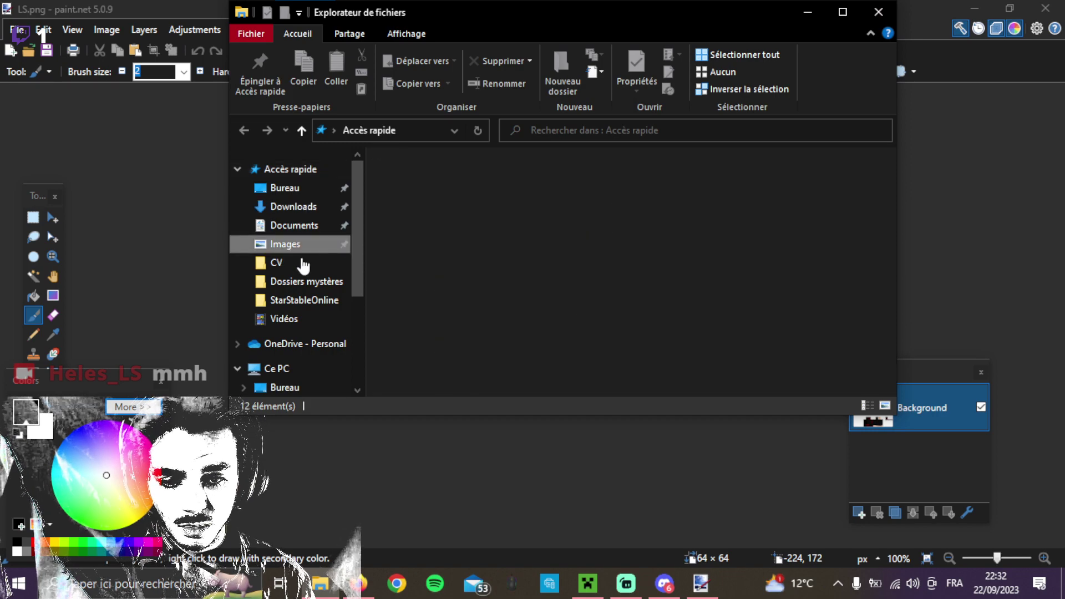
Open the Ah-on-planetminecraft-com image from the Images folder in paint.net and close File Explorer.
click(822, 216)
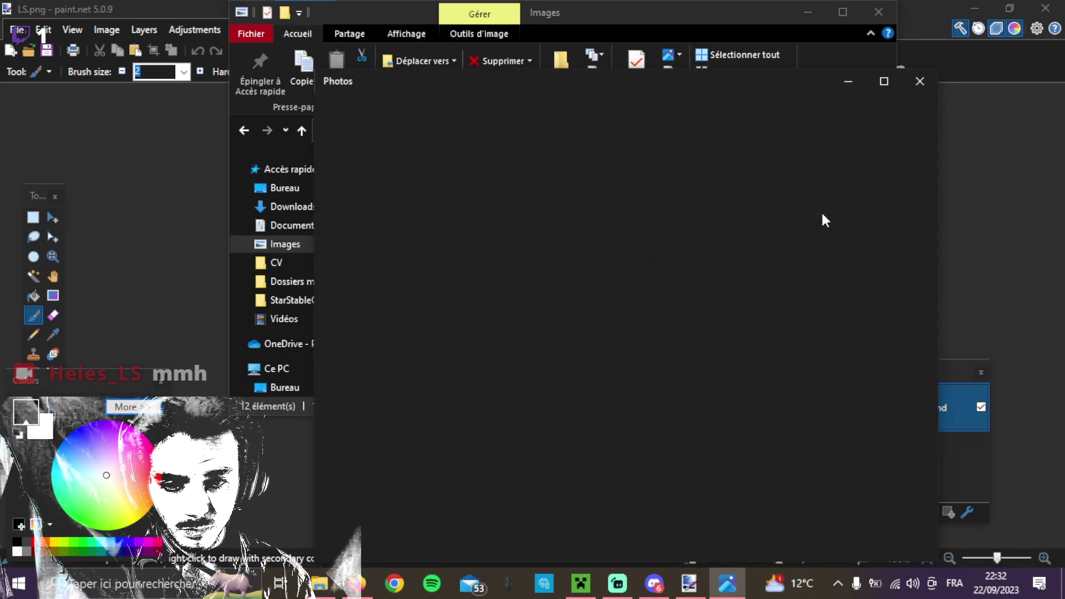
click(918, 81)
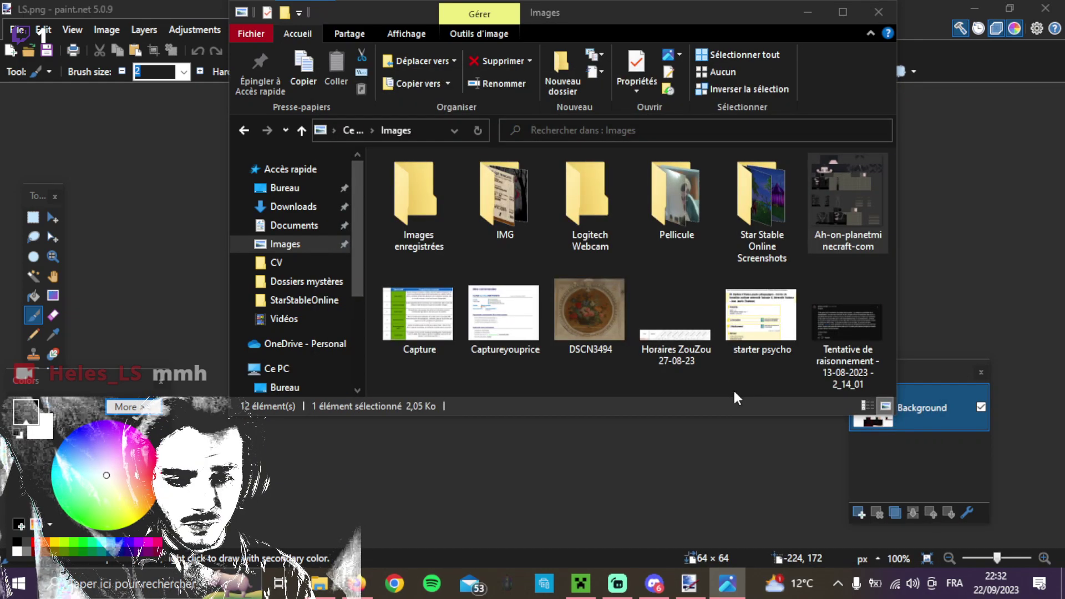
right_click(841, 192)
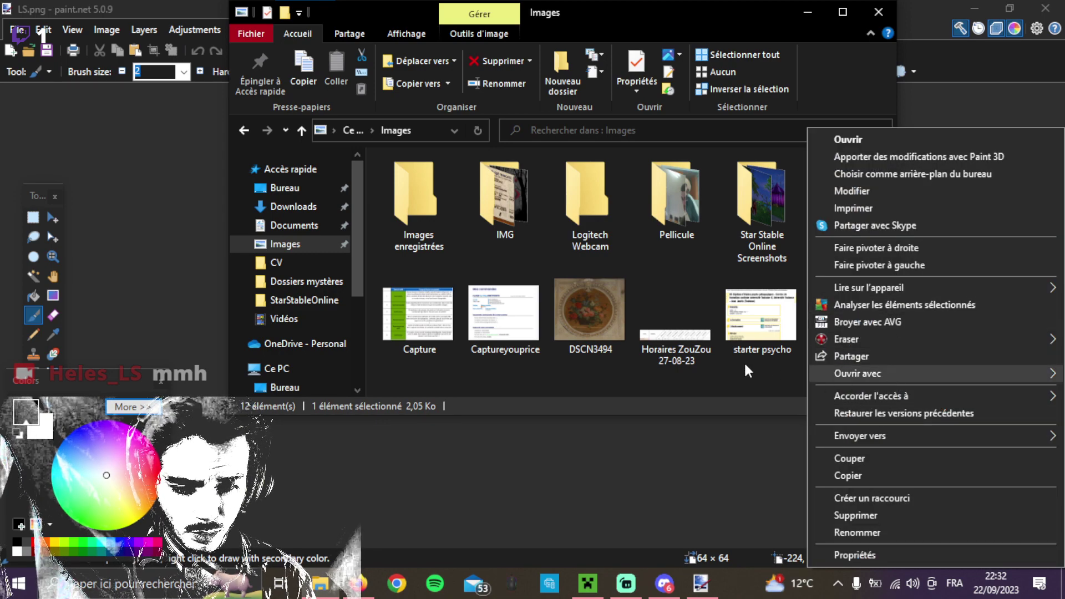
mouse_move(890, 374)
click(688, 443)
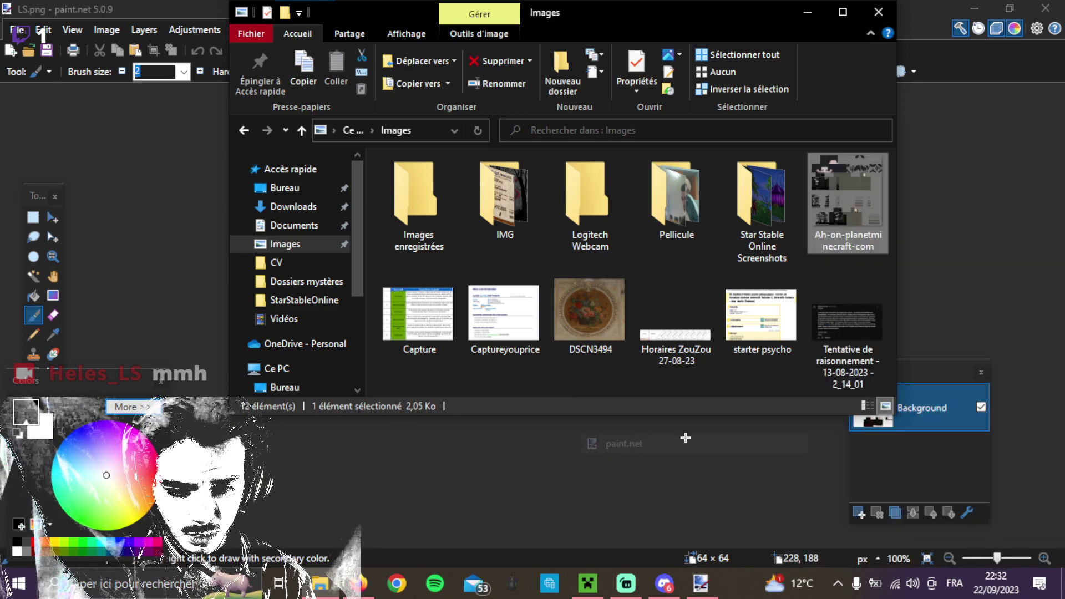
click(872, 12)
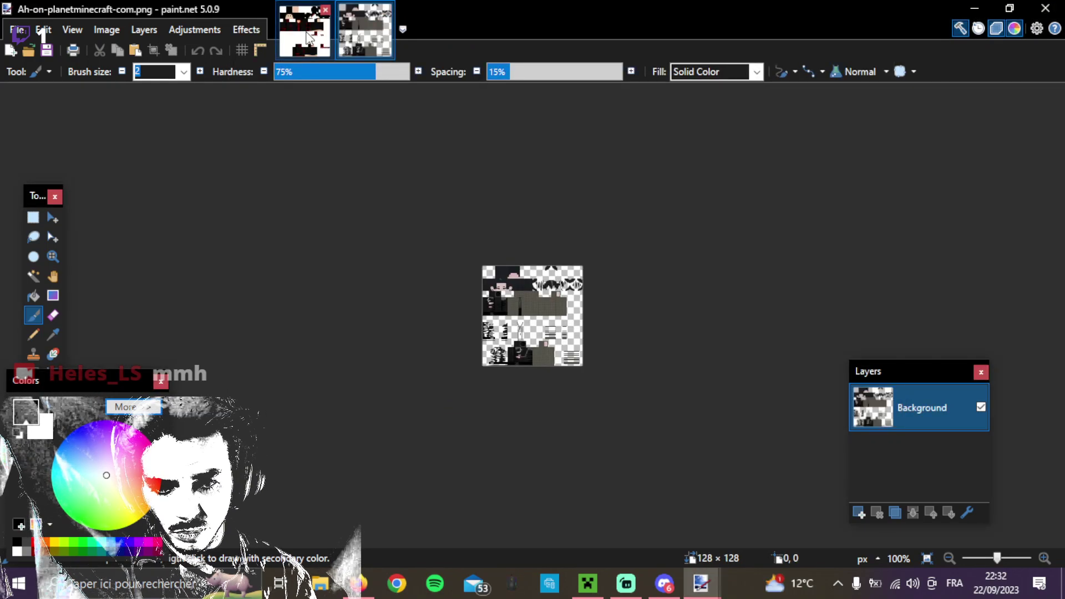
Compare the skin texture layouts of LS.png and Ah-on-planetminecraft-com.png by alternating between the two open images.
click(331, 44)
click(342, 44)
click(325, 45)
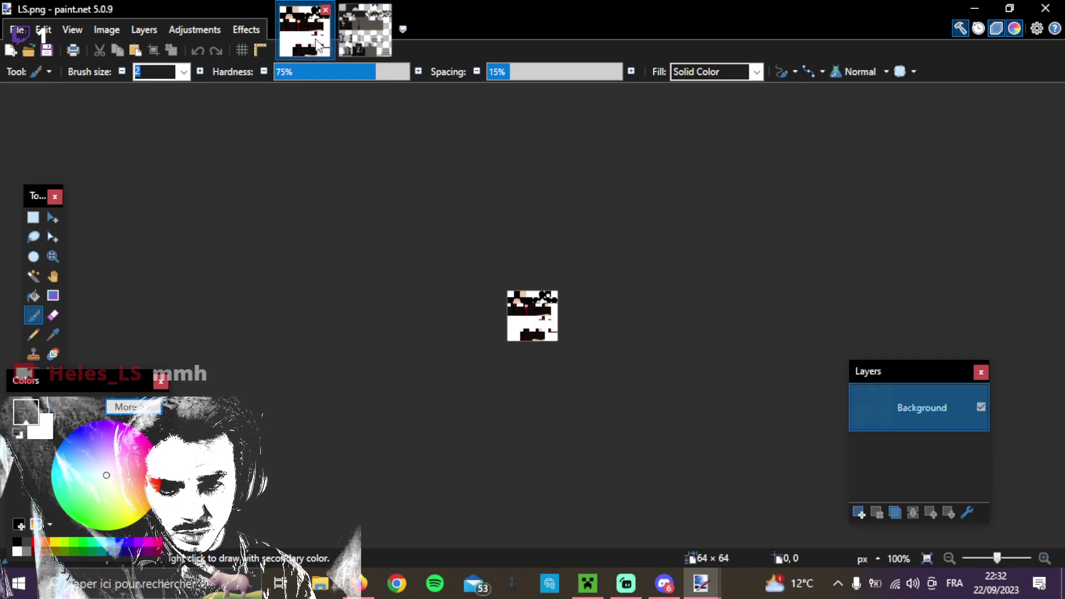
click(365, 44)
click(313, 42)
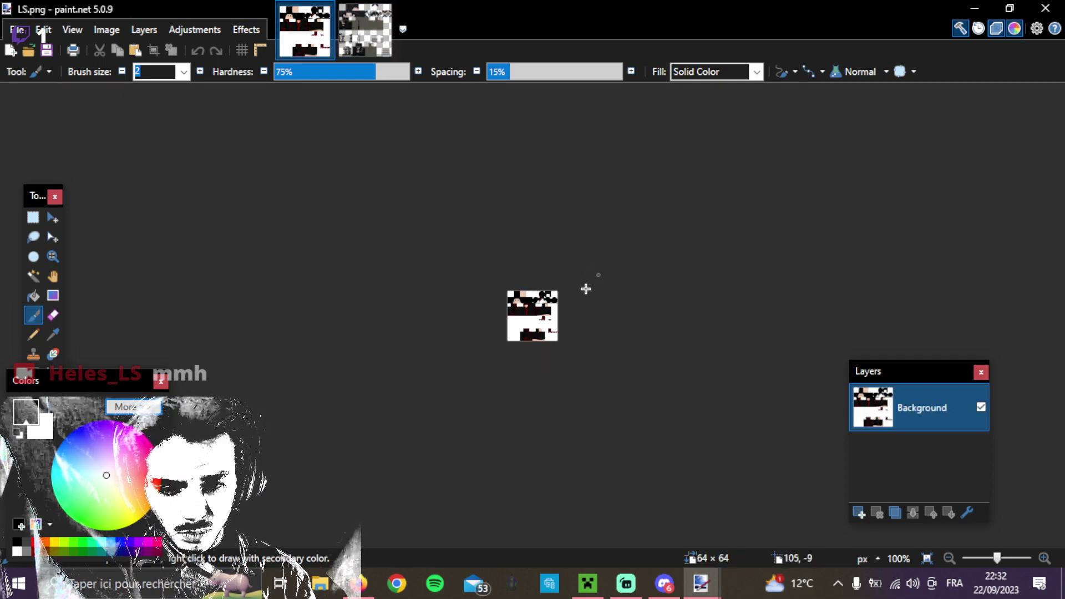
scroll(541, 329, up, 6)
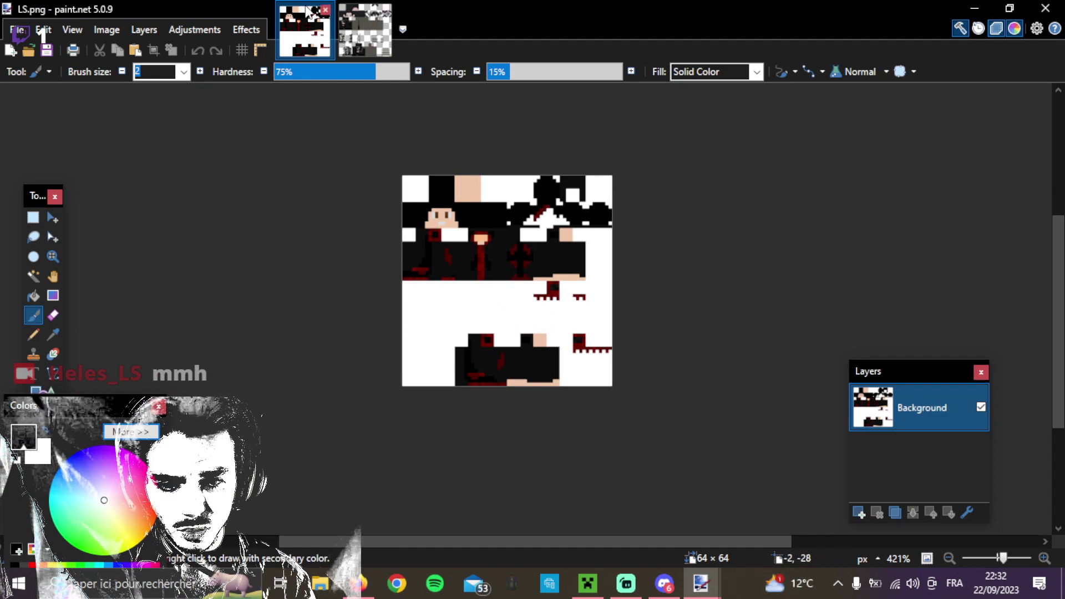
click(363, 33)
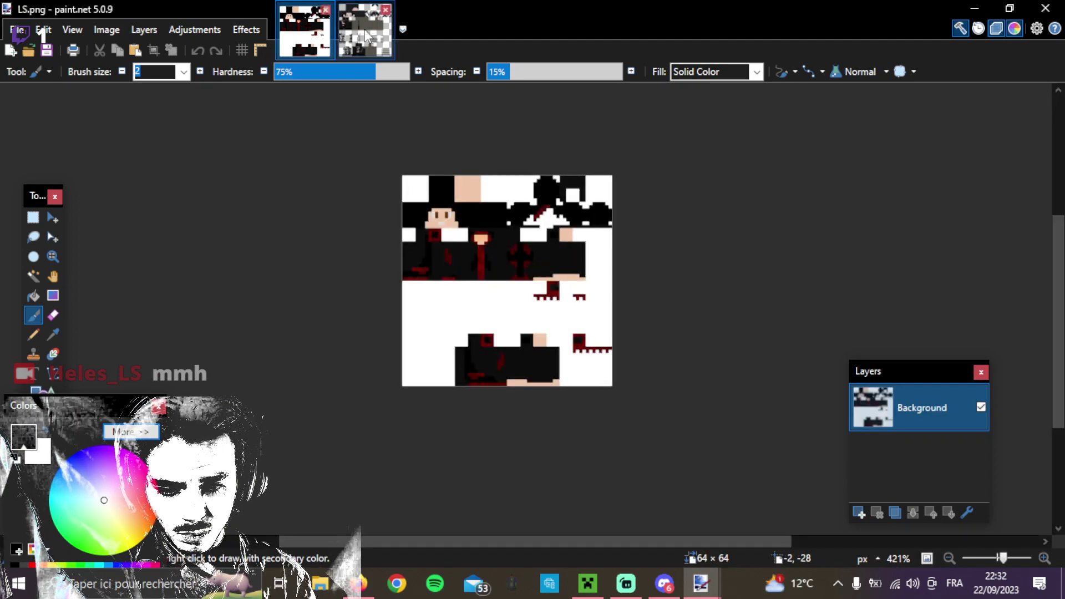
click(369, 33)
click(331, 28)
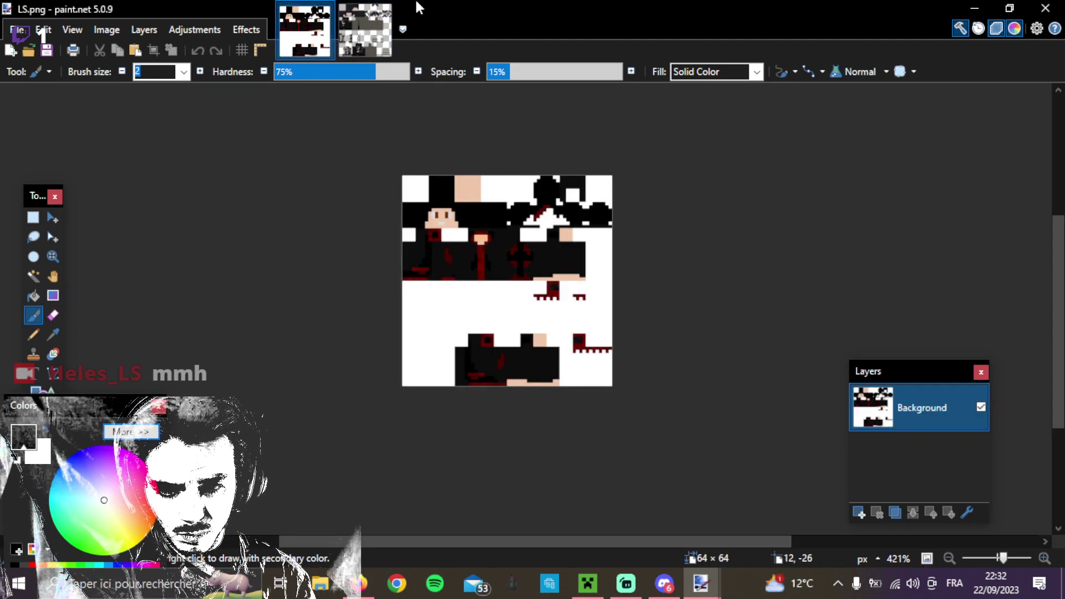
click(373, 25)
click(371, 24)
scroll(486, 256, up, 2)
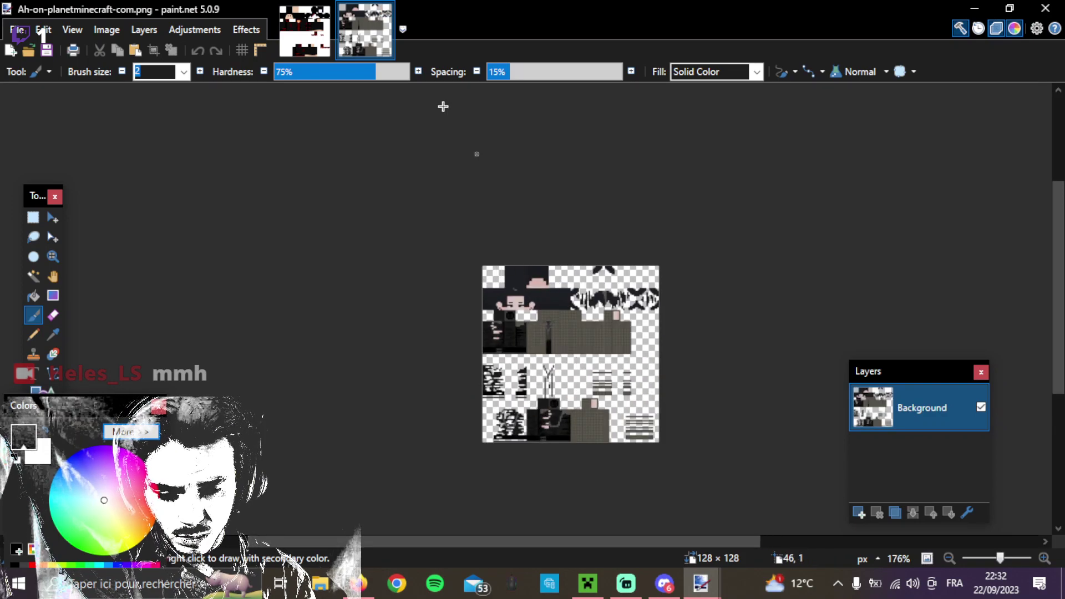
click(303, 31)
click(365, 30)
click(300, 30)
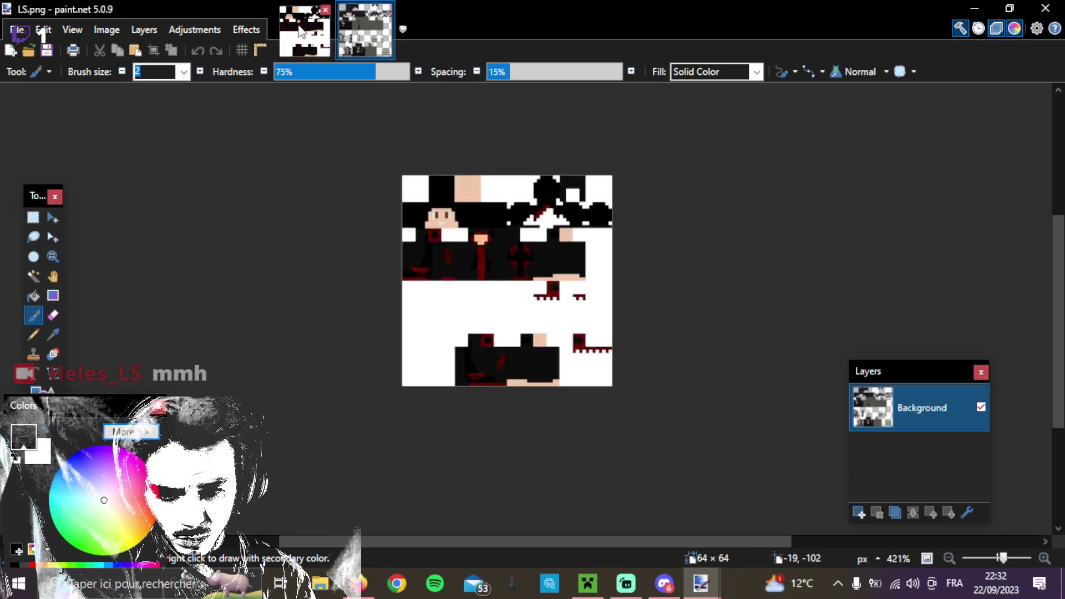
click(350, 27)
click(302, 40)
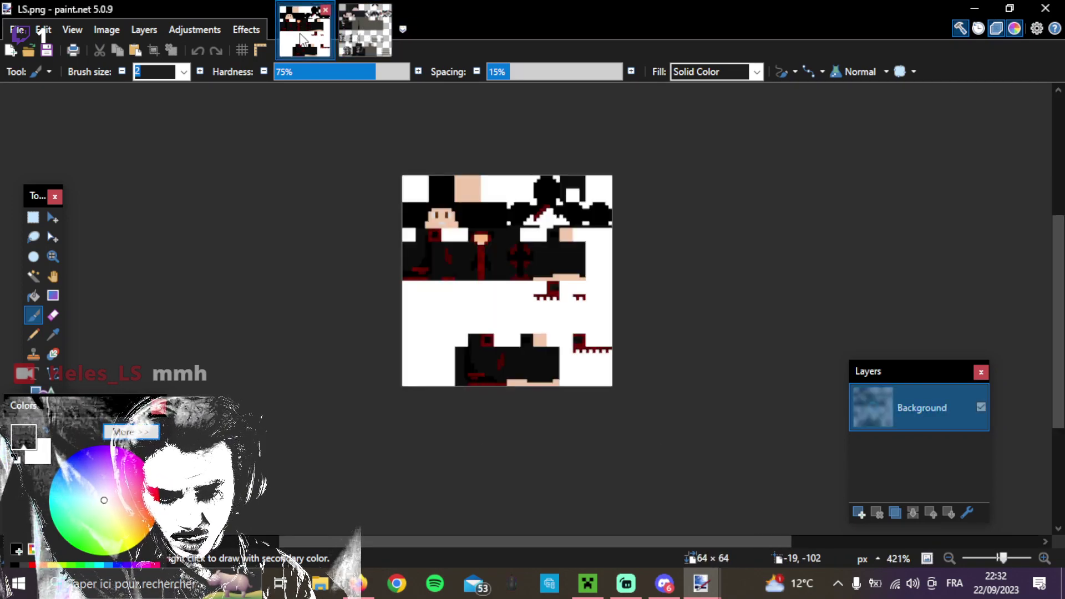
click(355, 31)
click(318, 40)
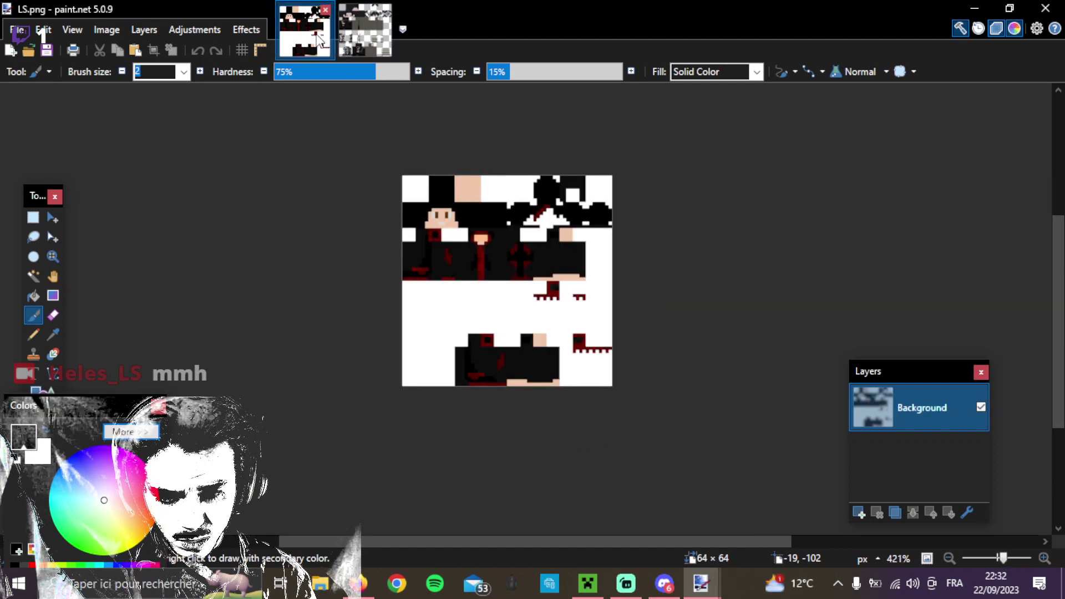
click(358, 33)
click(320, 49)
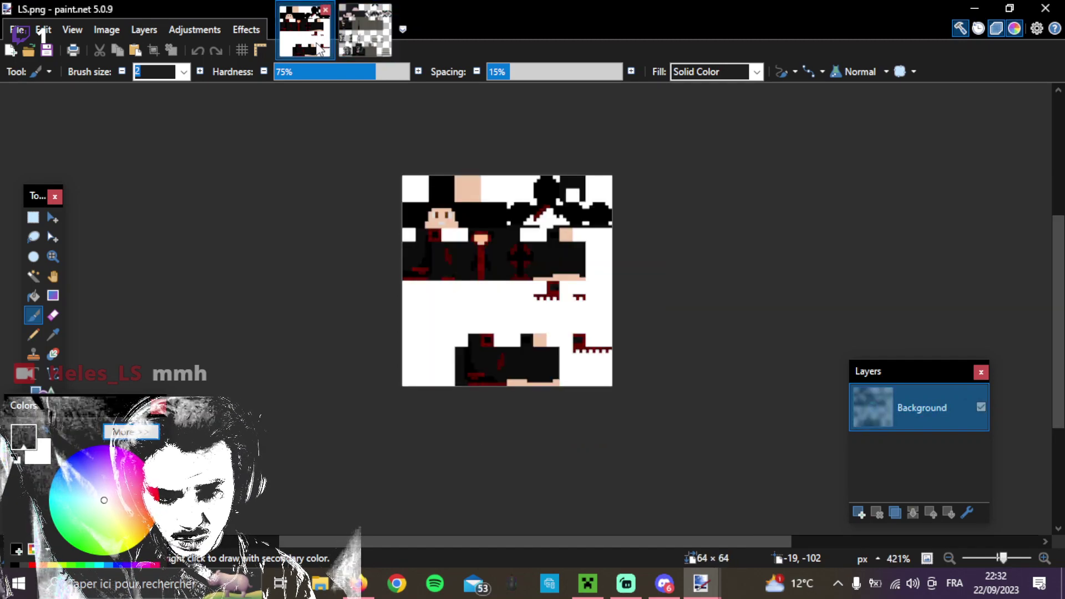
click(351, 29)
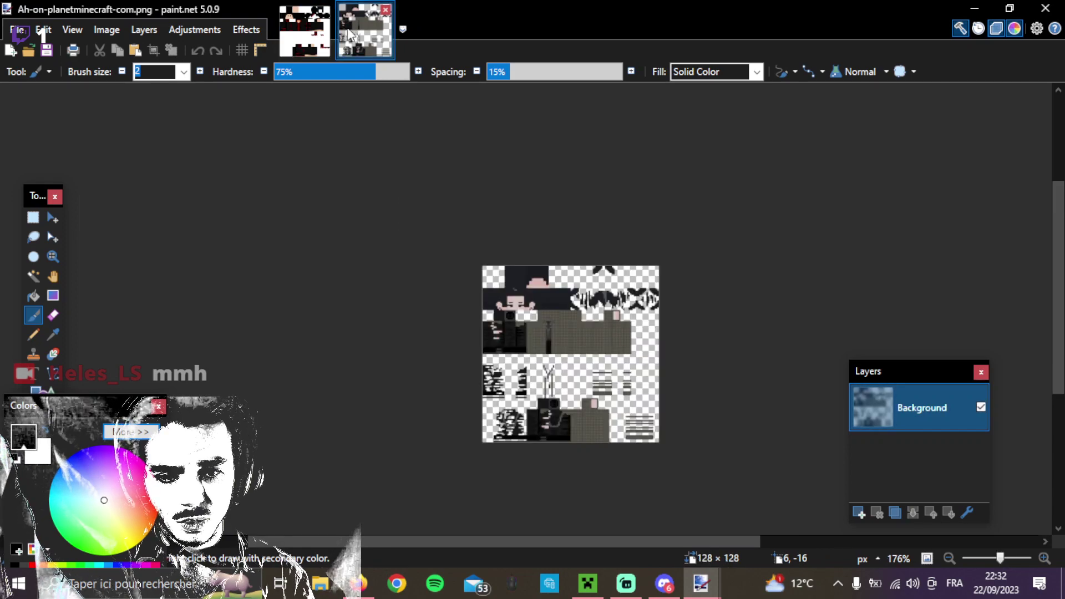
scroll(607, 290, up, 2)
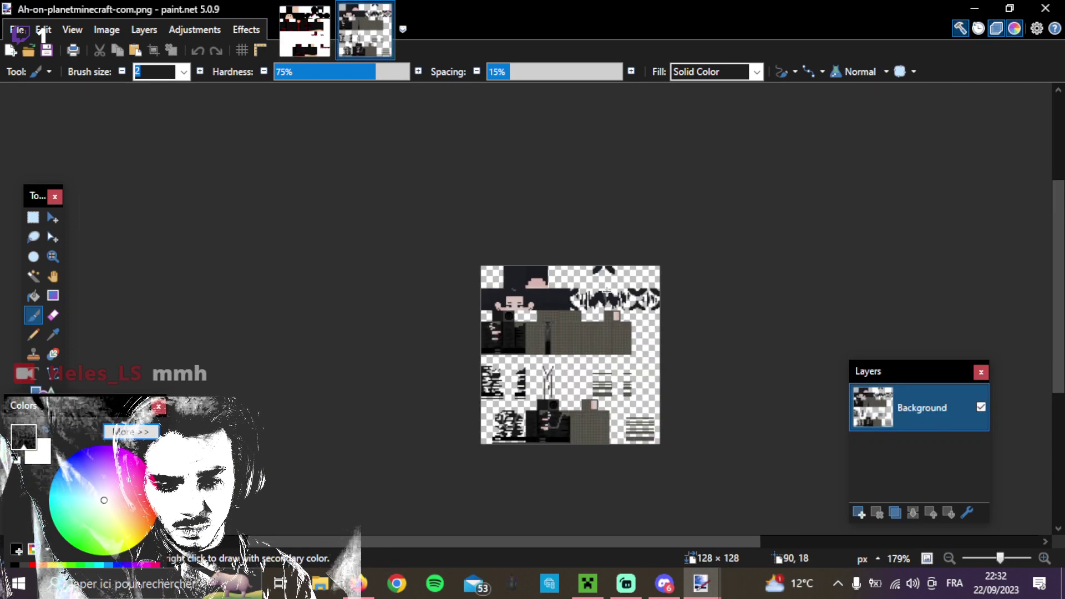
click(305, 30)
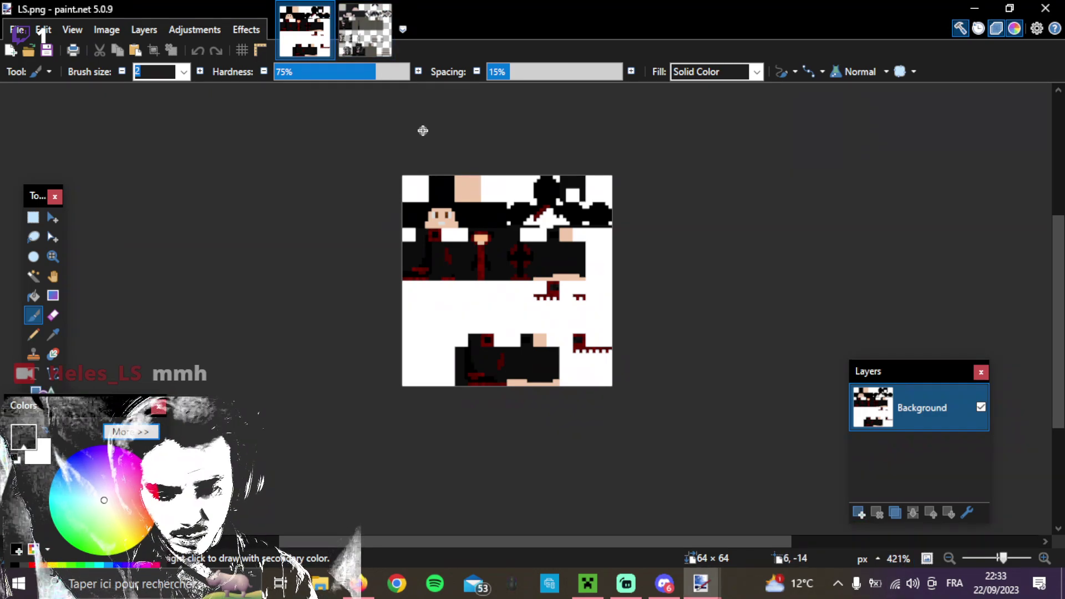
click(365, 31)
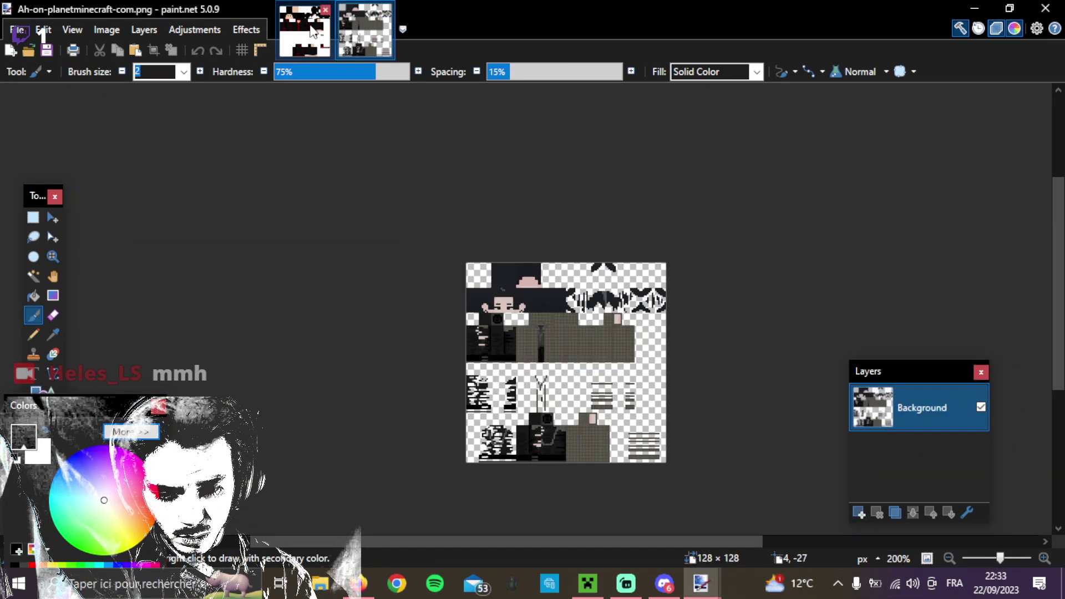
click(314, 32)
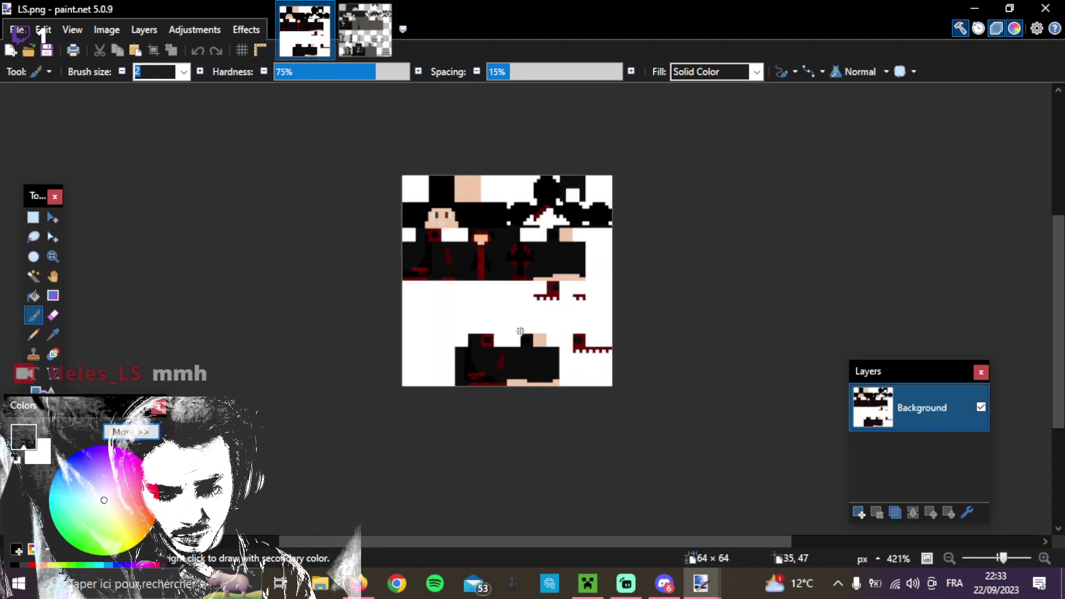
scroll(521, 331, down, 1)
click(377, 32)
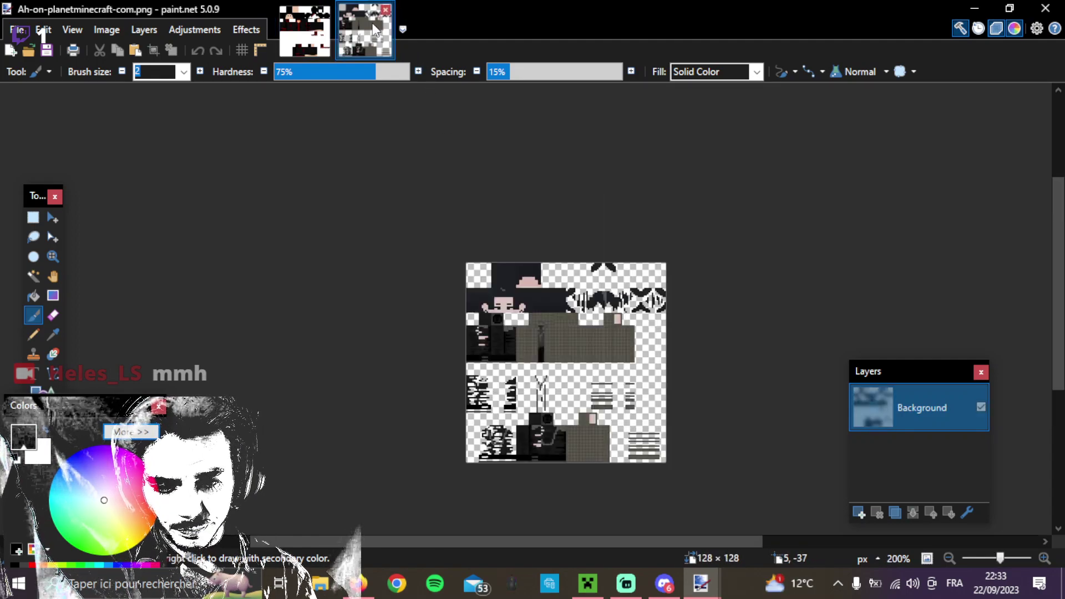
Inspect the canvas size settings of LS.png without changing them and return to the Ah-on-planetminecraft-com image.
click(306, 32)
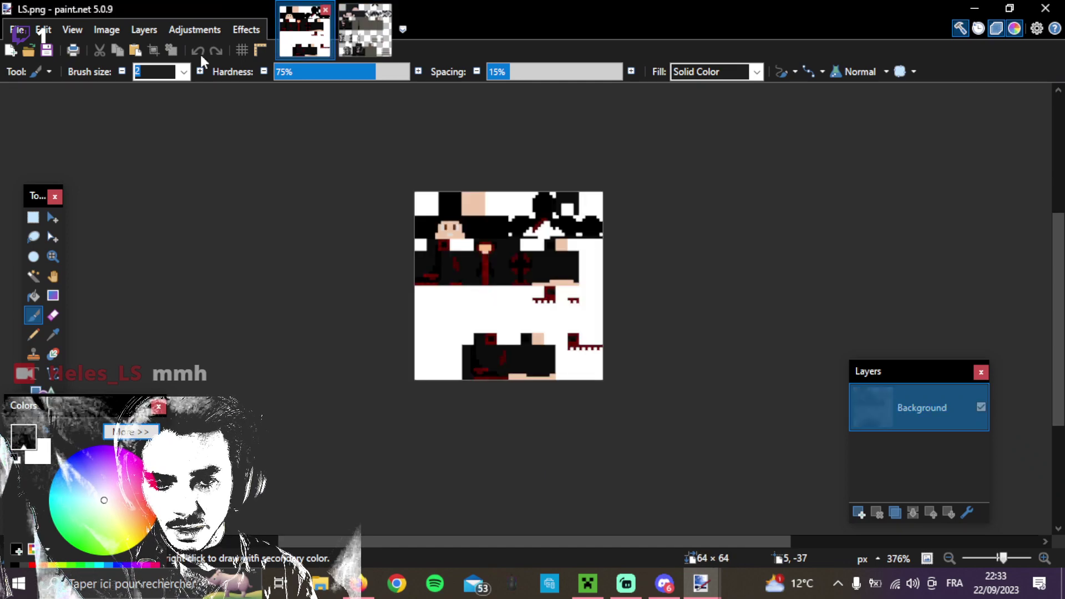
click(94, 30)
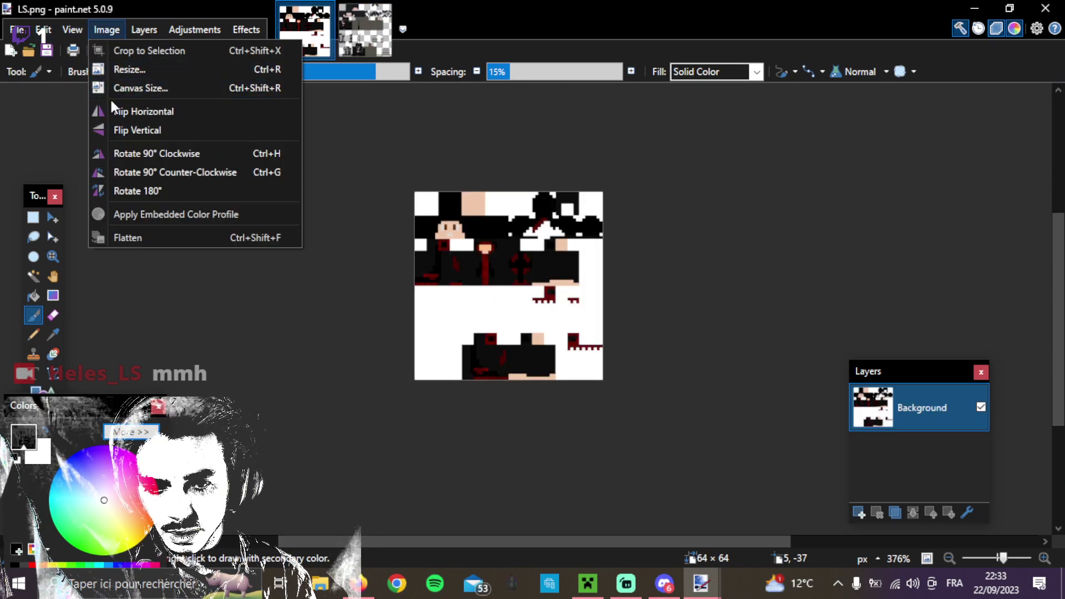
click(138, 88)
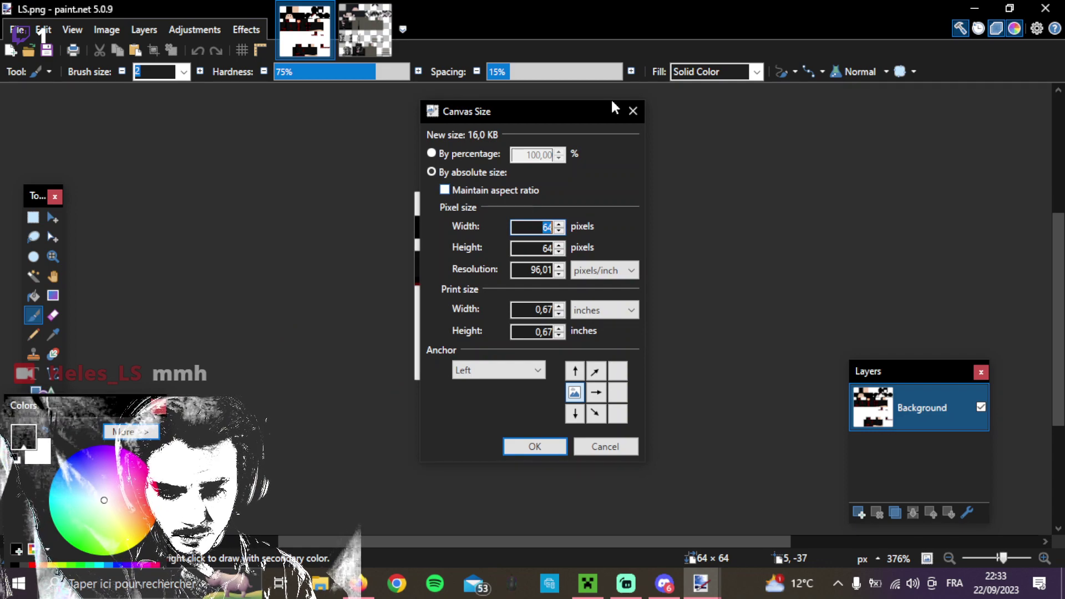
click(633, 111)
click(365, 34)
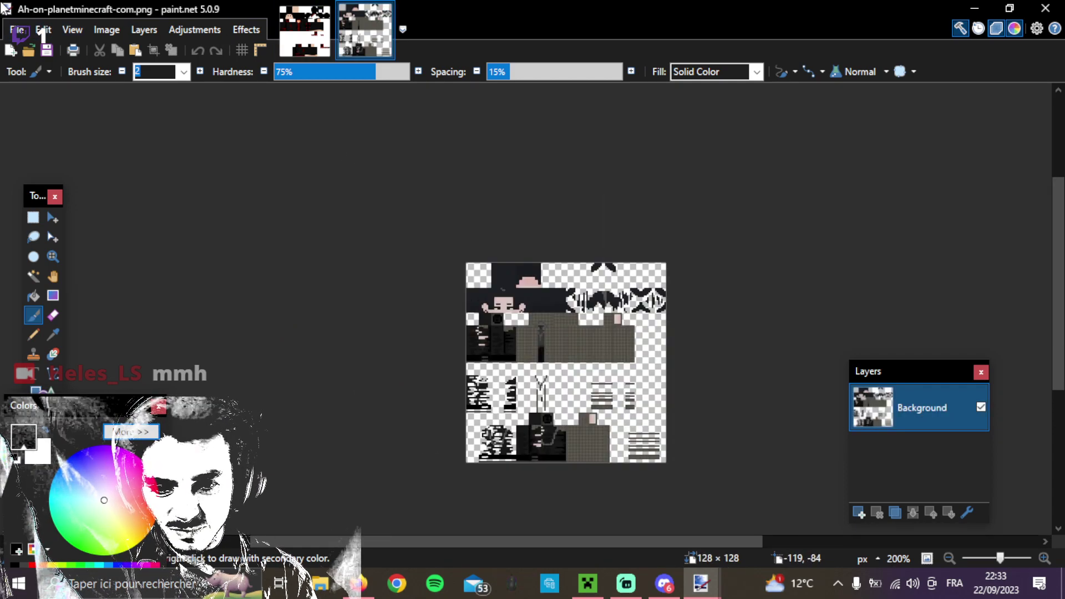
Switch to Firefox and open the current skin texture from the Minecraft skin-change page in its own enlarged tab.
click(43, 29)
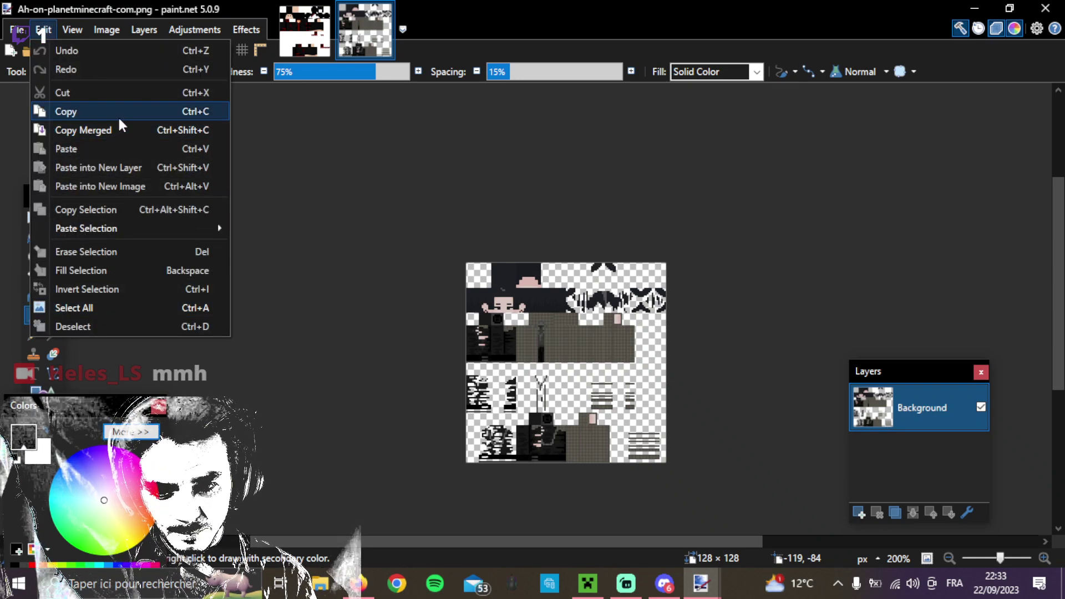
click(273, 204)
click(367, 589)
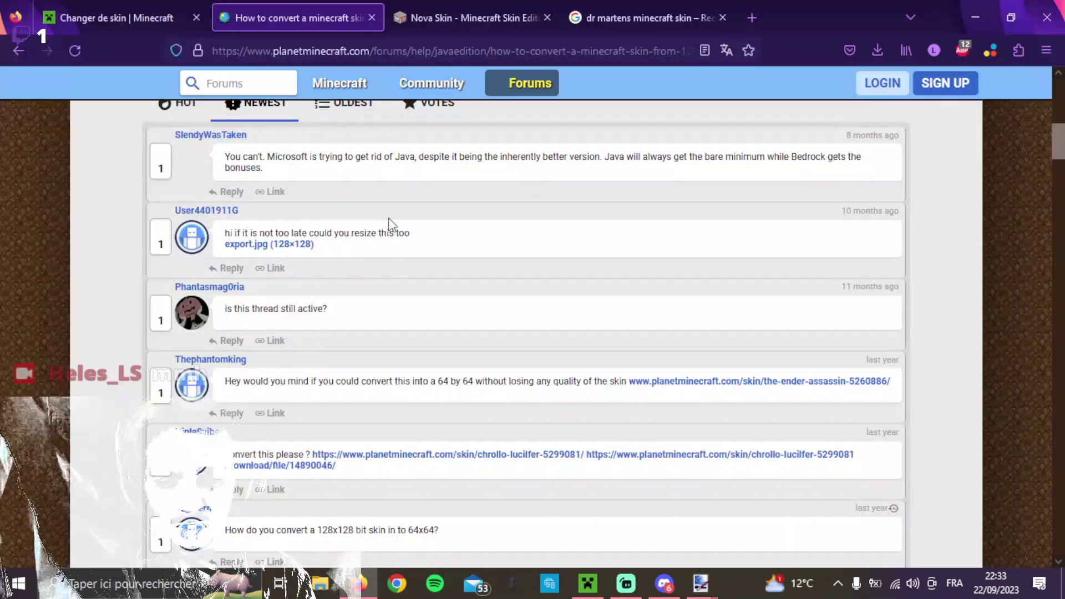
click(472, 17)
click(116, 2)
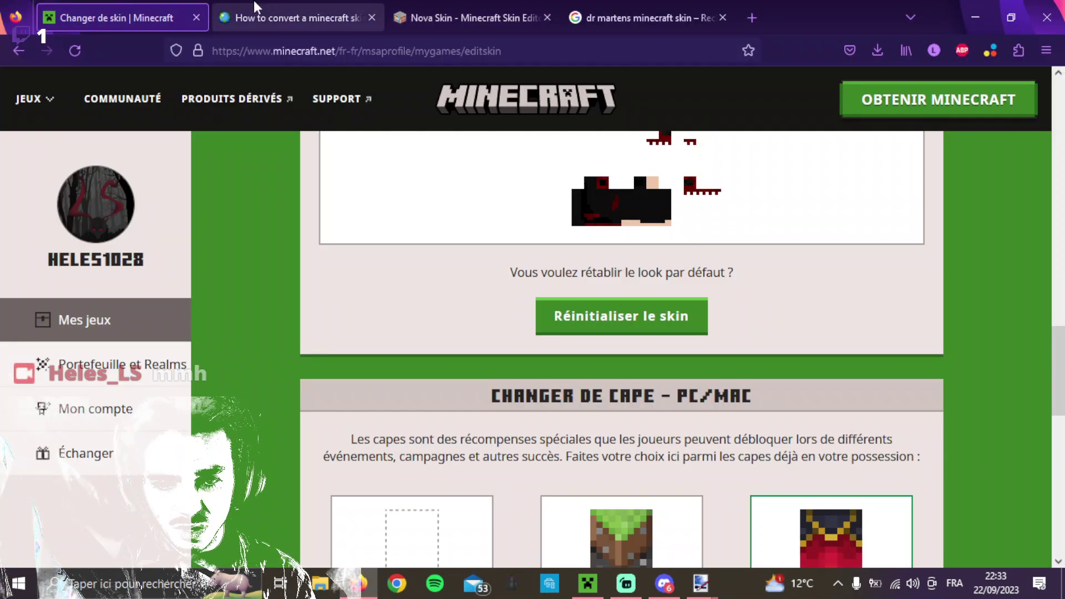
scroll(710, 302, up, 3)
right_click(632, 292)
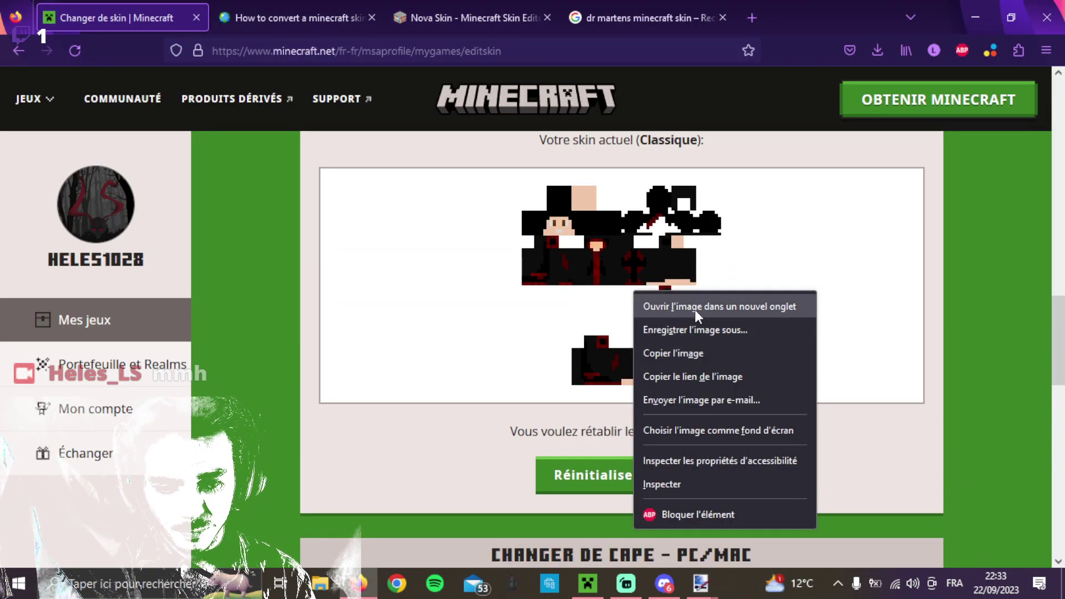
click(715, 308)
click(276, 18)
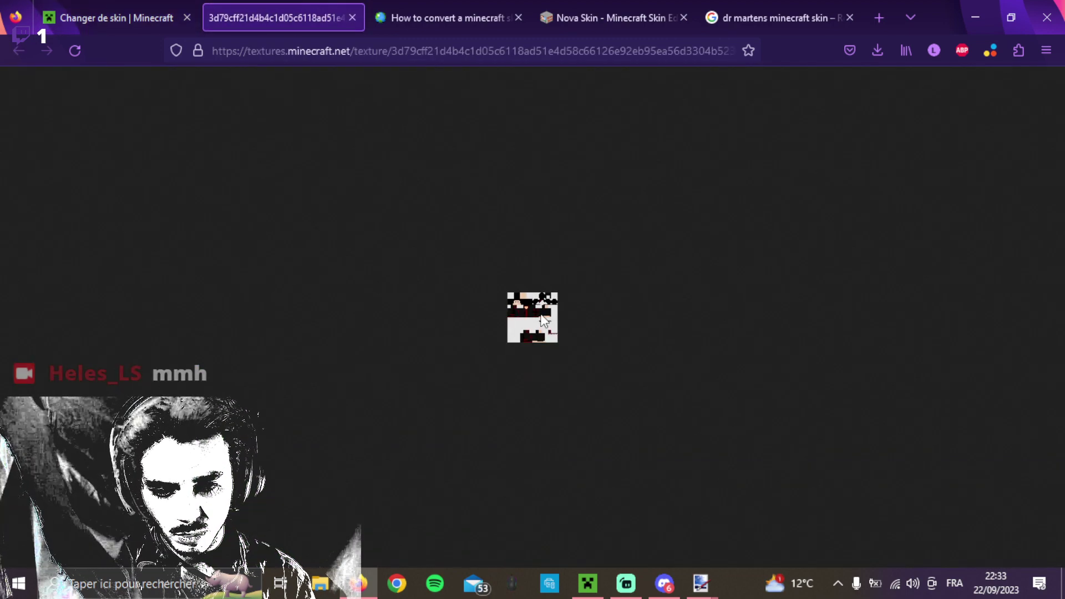
scroll(542, 321, up, 8)
scroll(541, 325, up, 1)
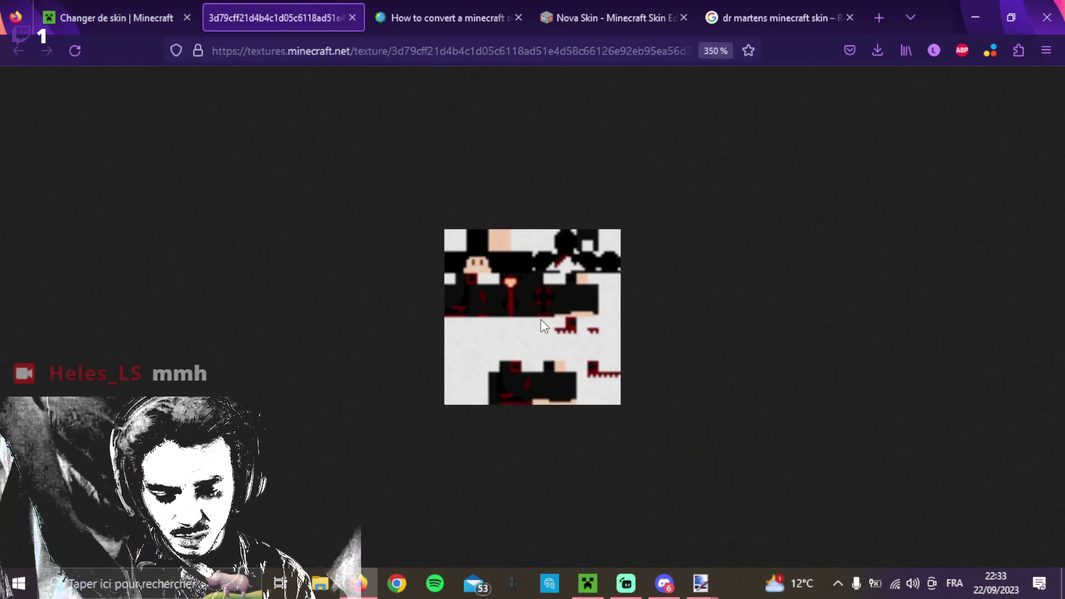
Save the skin texture as the PNG image LS in the Bureau folder, replacing the existing file.
right_click(540, 318)
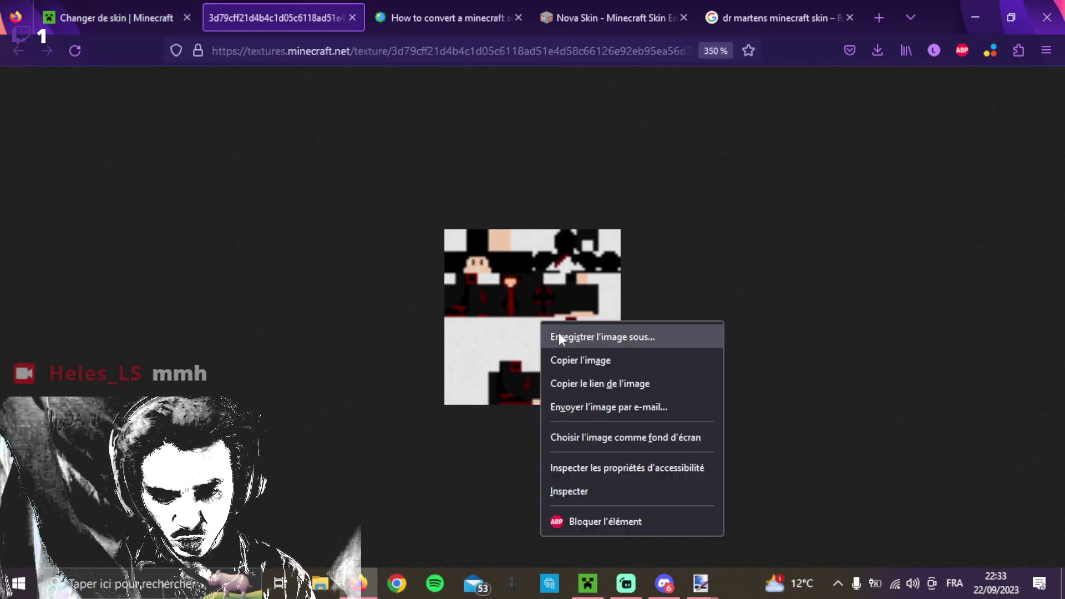
click(563, 336)
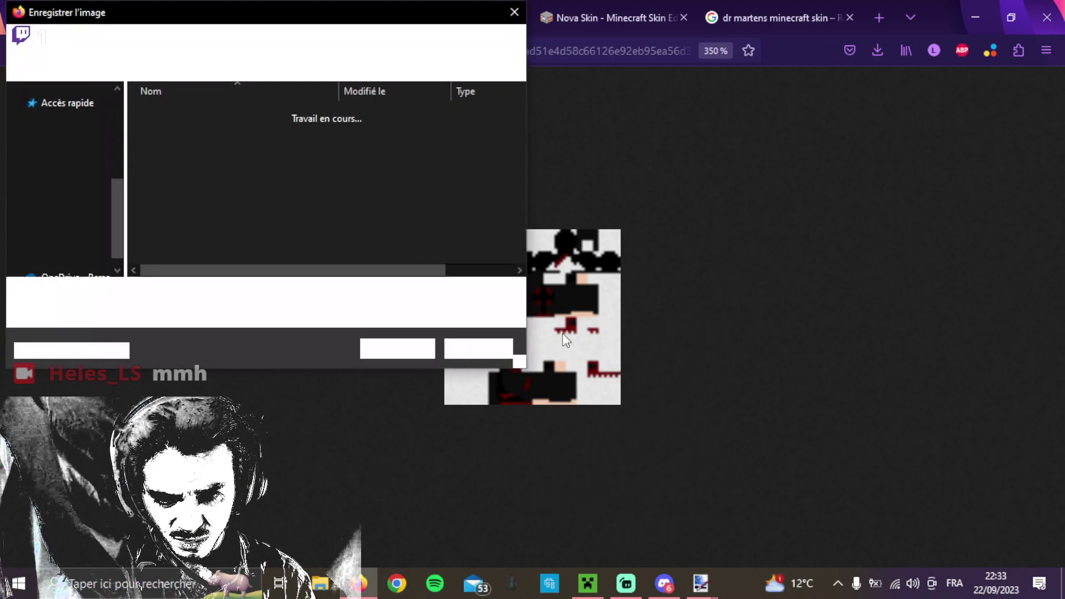
click(116, 314)
click(117, 313)
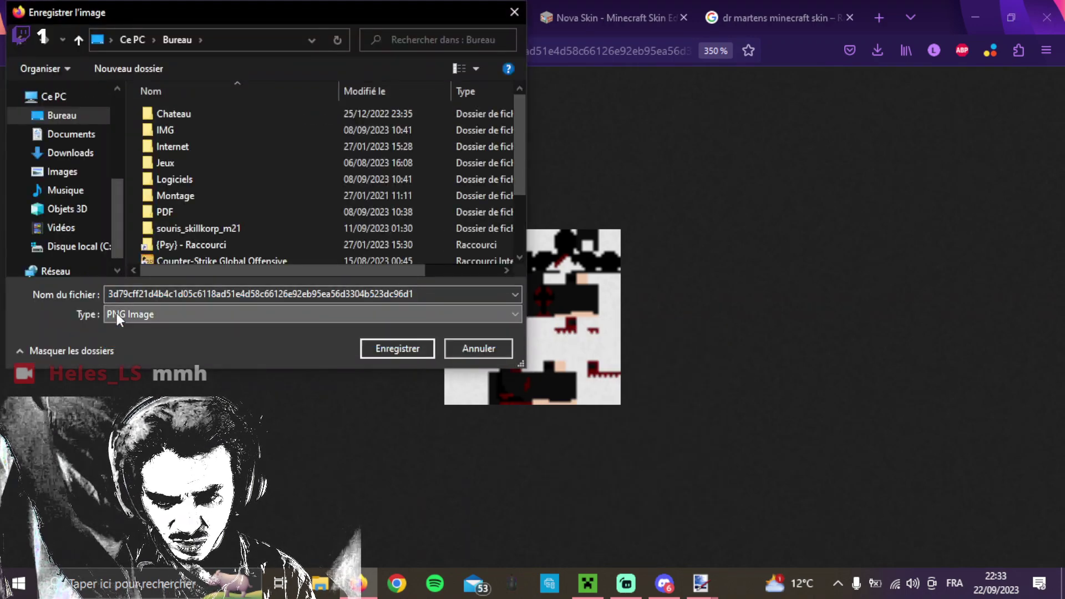
scroll(361, 149, down, 2)
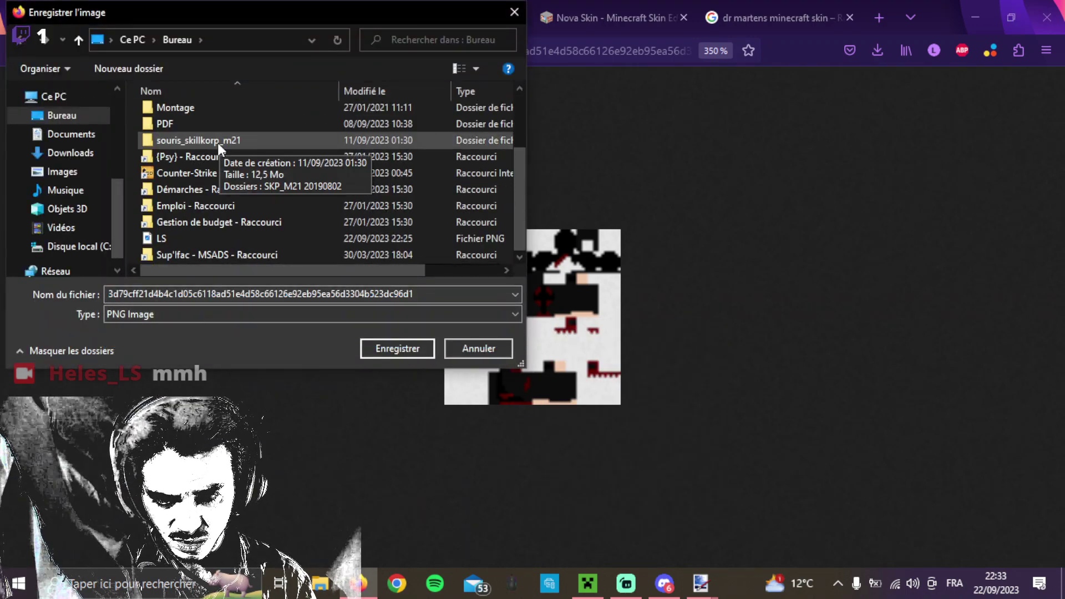
double_click(197, 295)
text(LS)
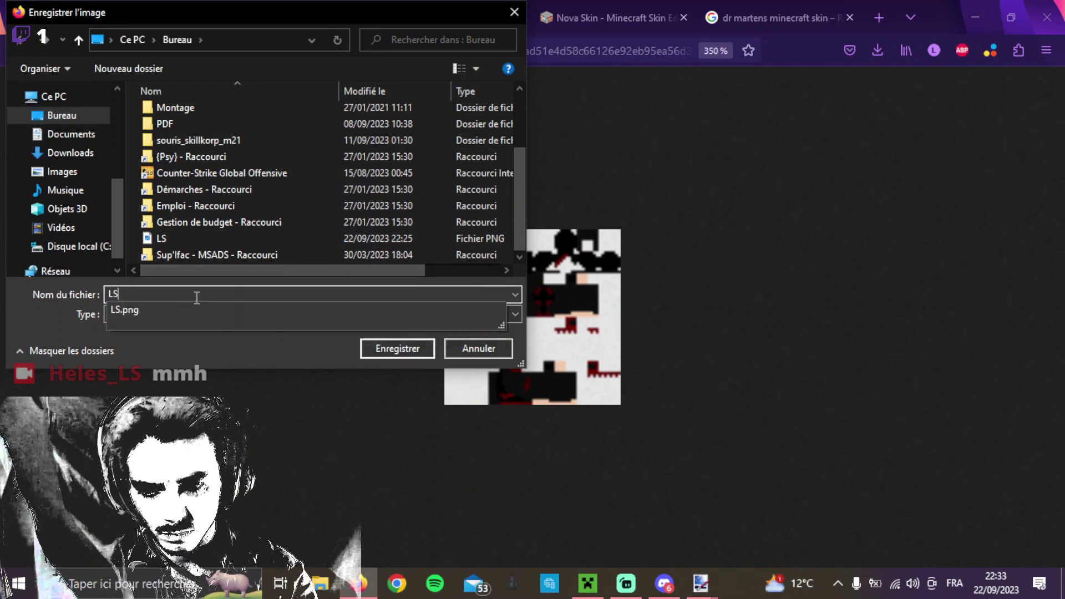
click(209, 239)
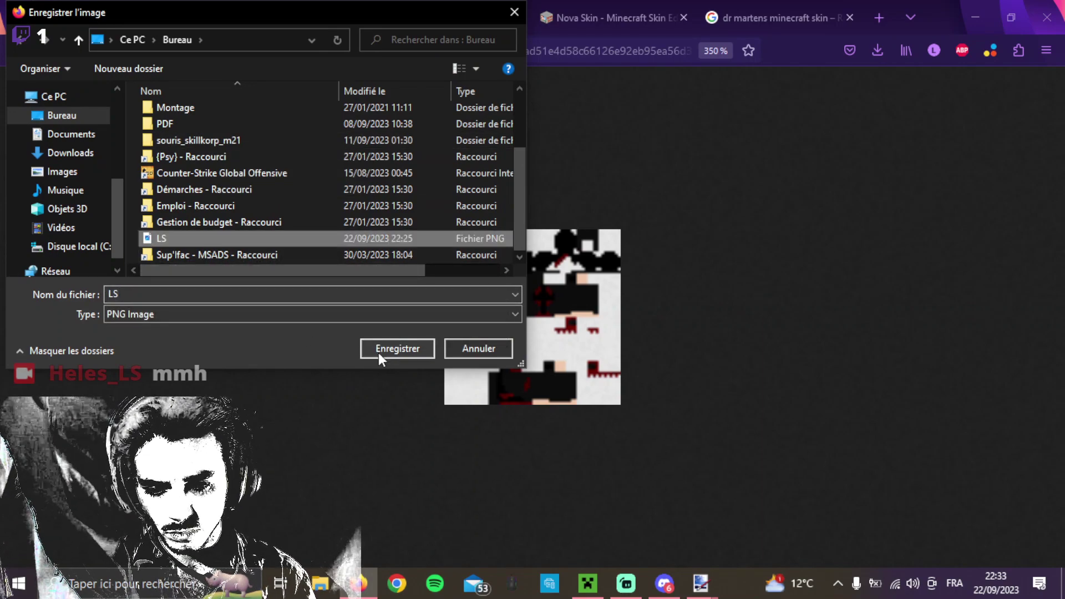
click(397, 350)
click(568, 291)
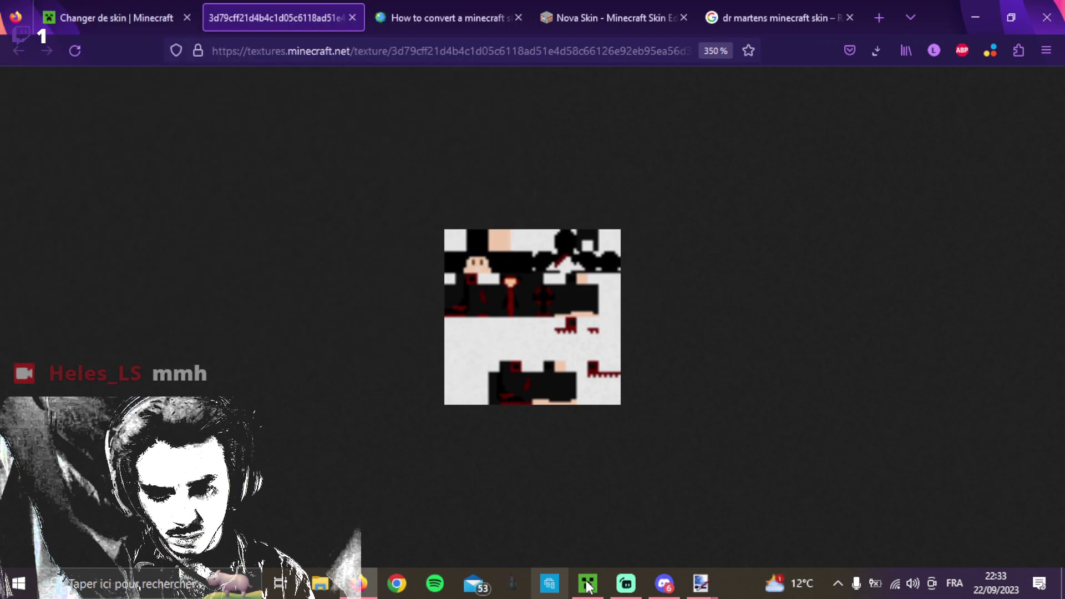
Switch to paint.net and compare the pixel detail of LS.png and Ah-on-planetminecraft-com.png.
mouse_move(693, 580)
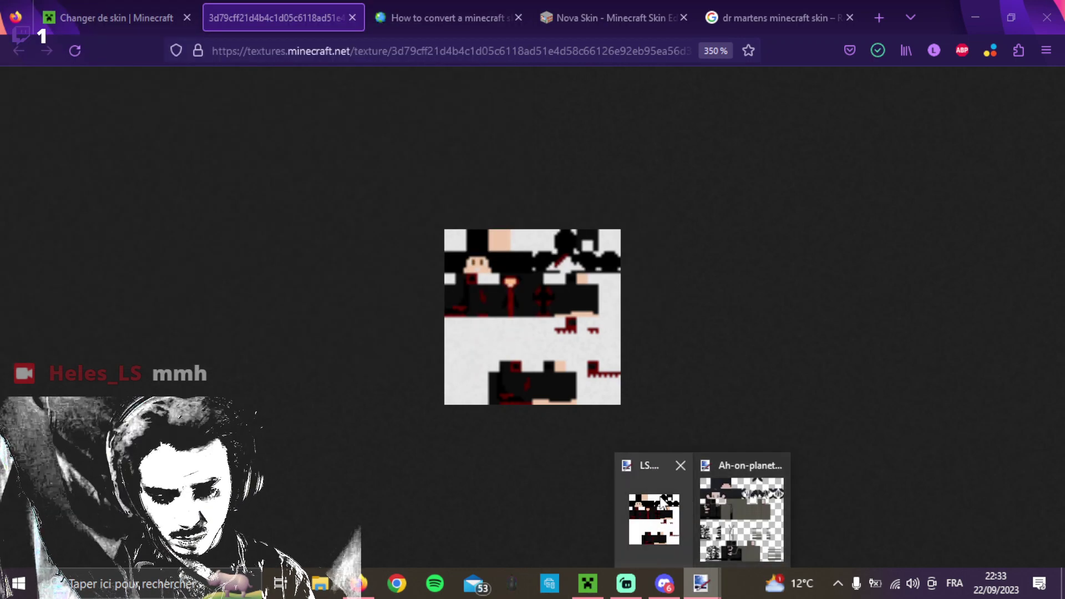
click(728, 512)
click(309, 34)
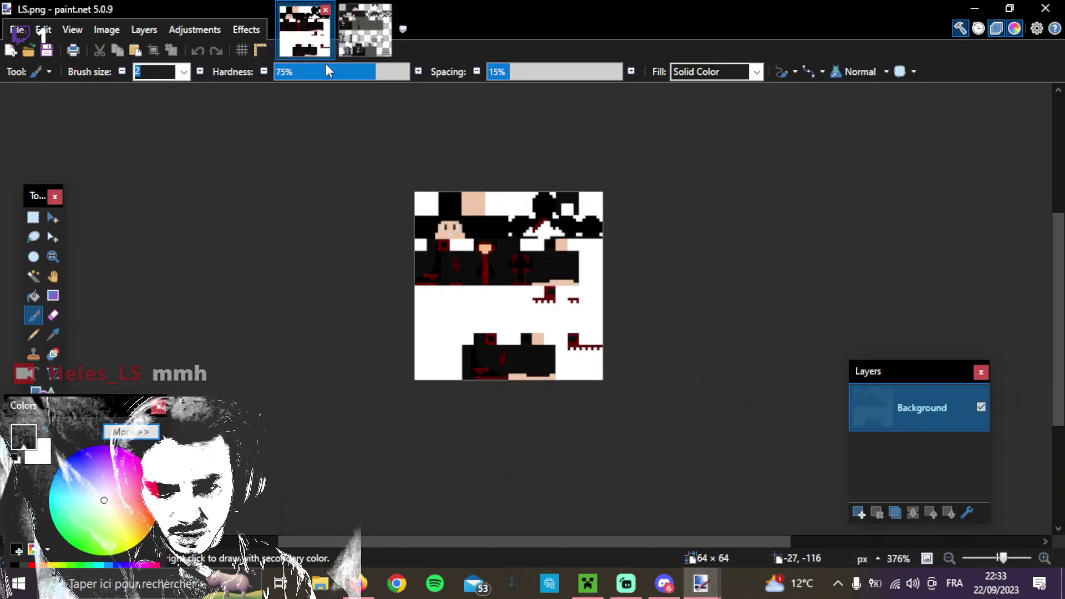
scroll(511, 267, up, 5)
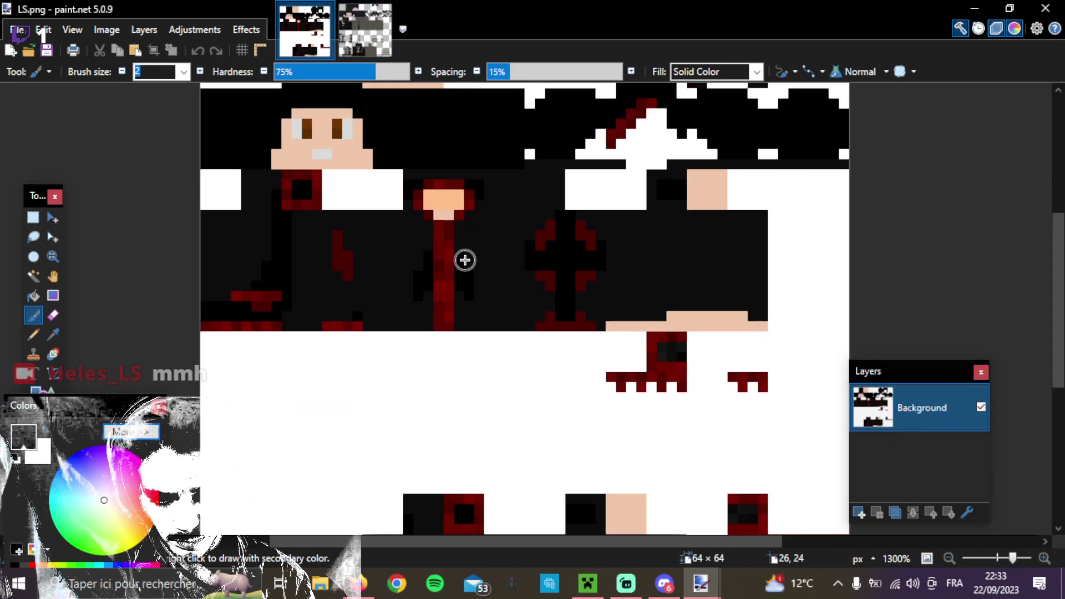
click(378, 8)
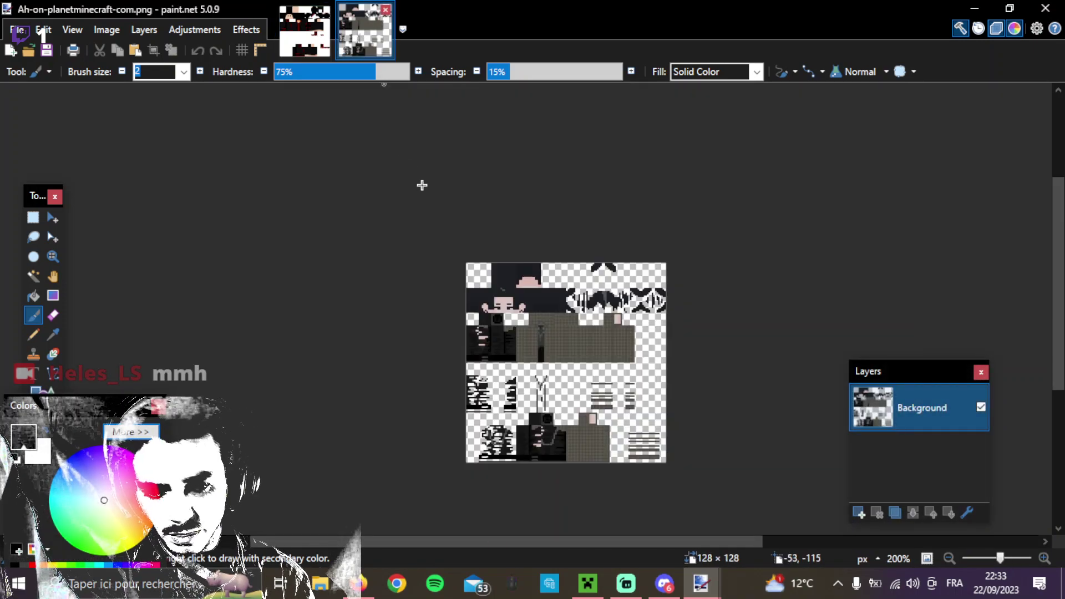
scroll(529, 351, up, 4)
scroll(528, 351, up, 1)
scroll(529, 350, down, 4)
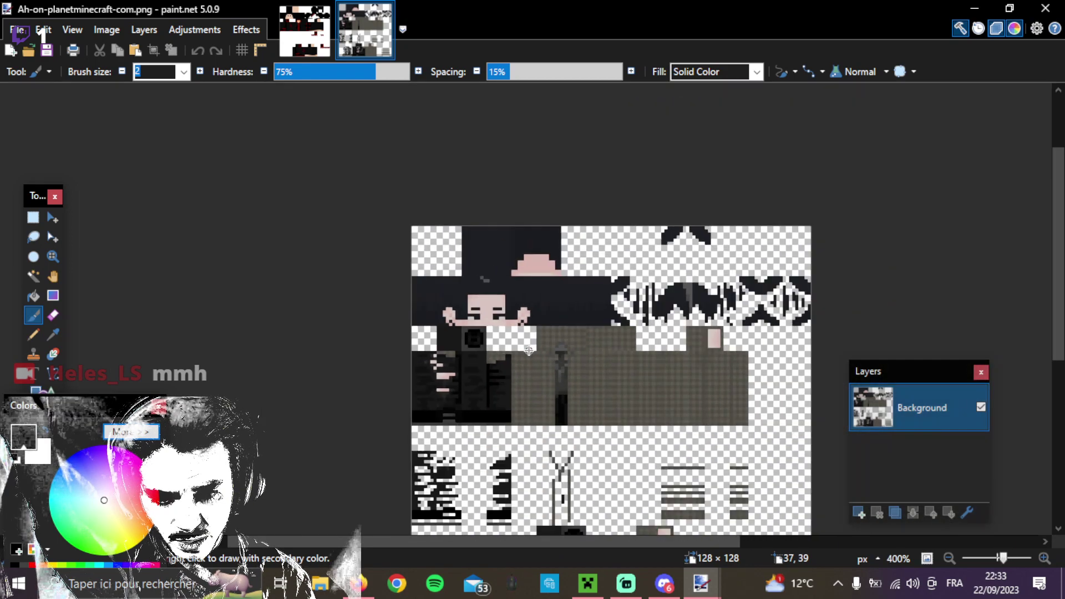
scroll(570, 309, down, 3)
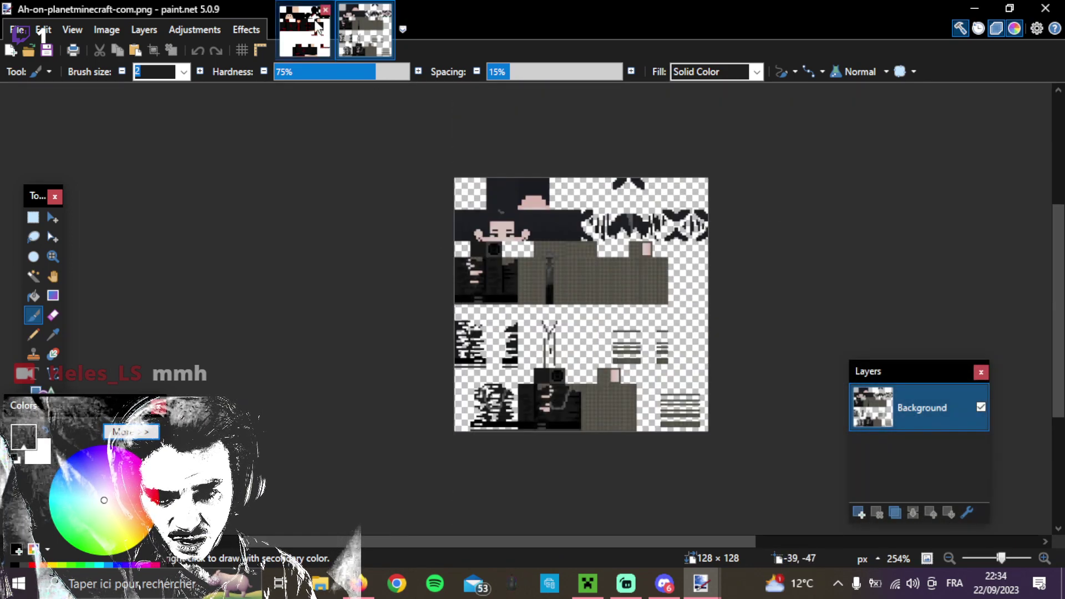
click(306, 30)
scroll(305, 219, down, 5)
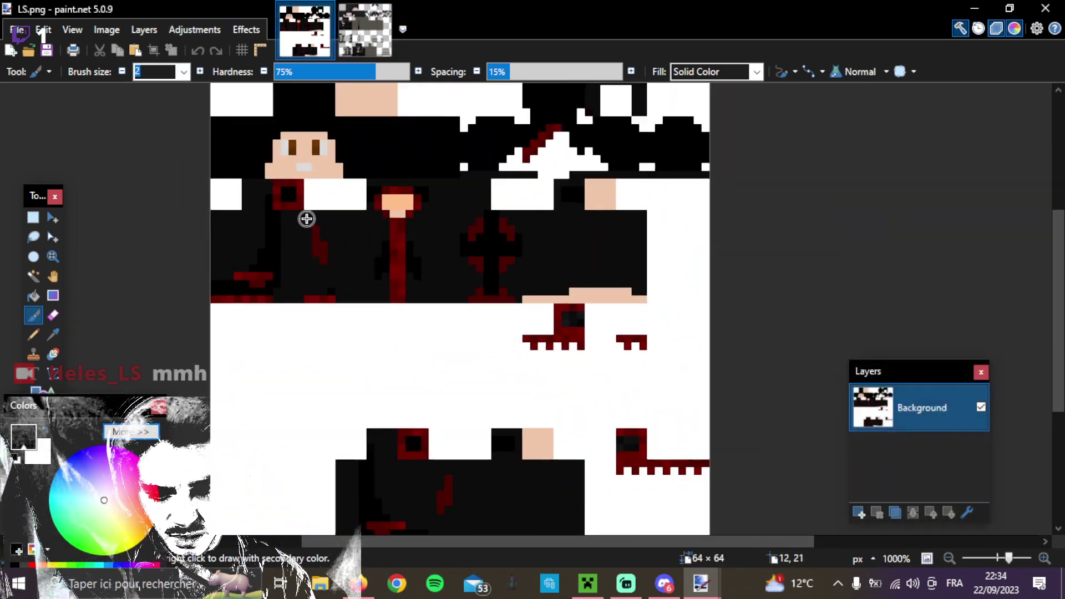
Check the resize and canvas size settings of LS.png without changing them.
click(107, 29)
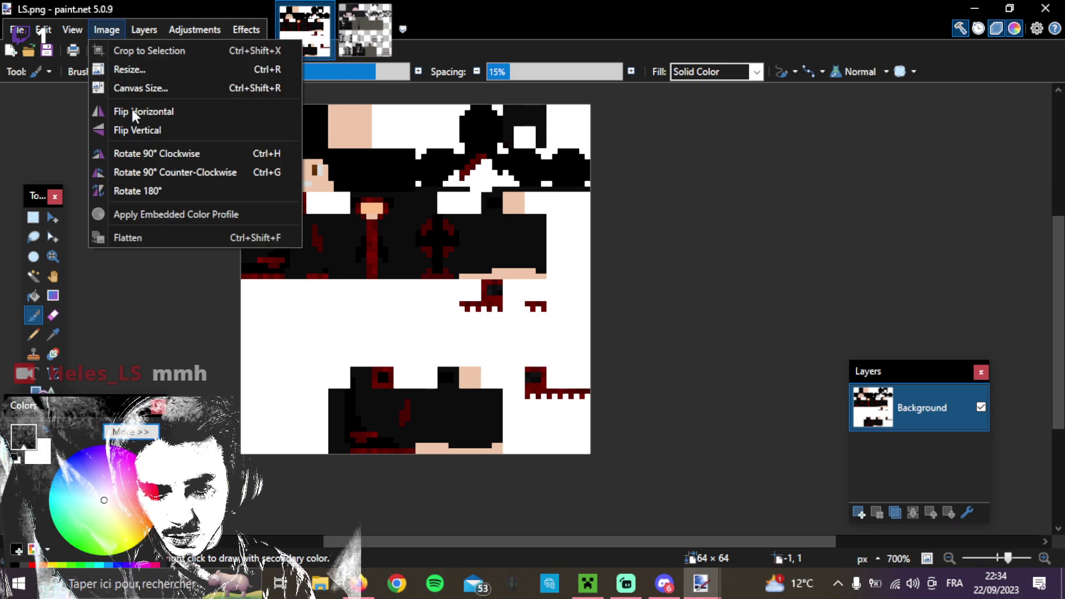
click(177, 66)
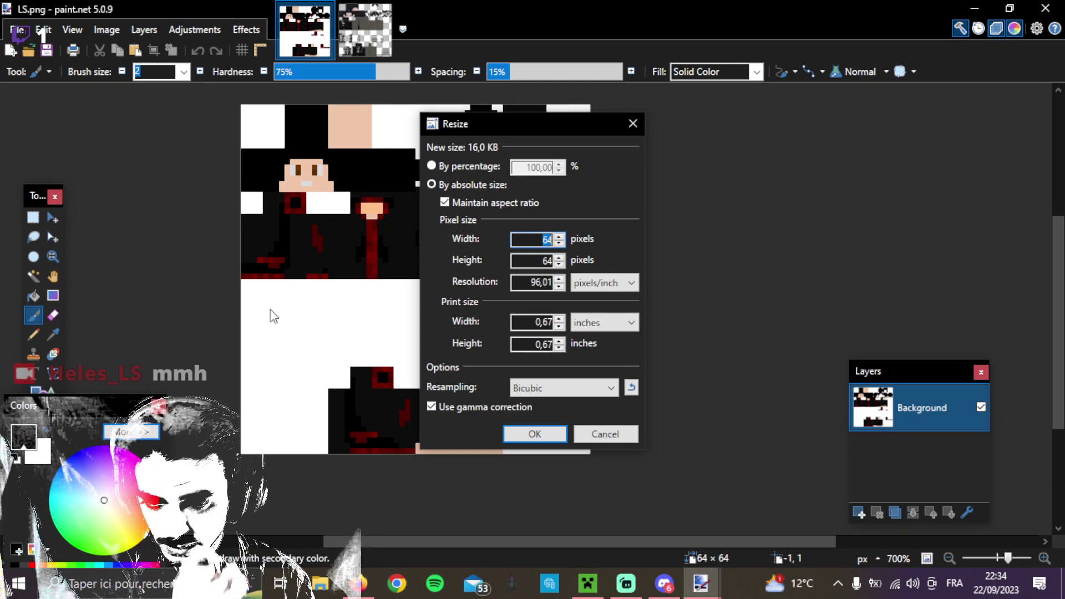
click(642, 119)
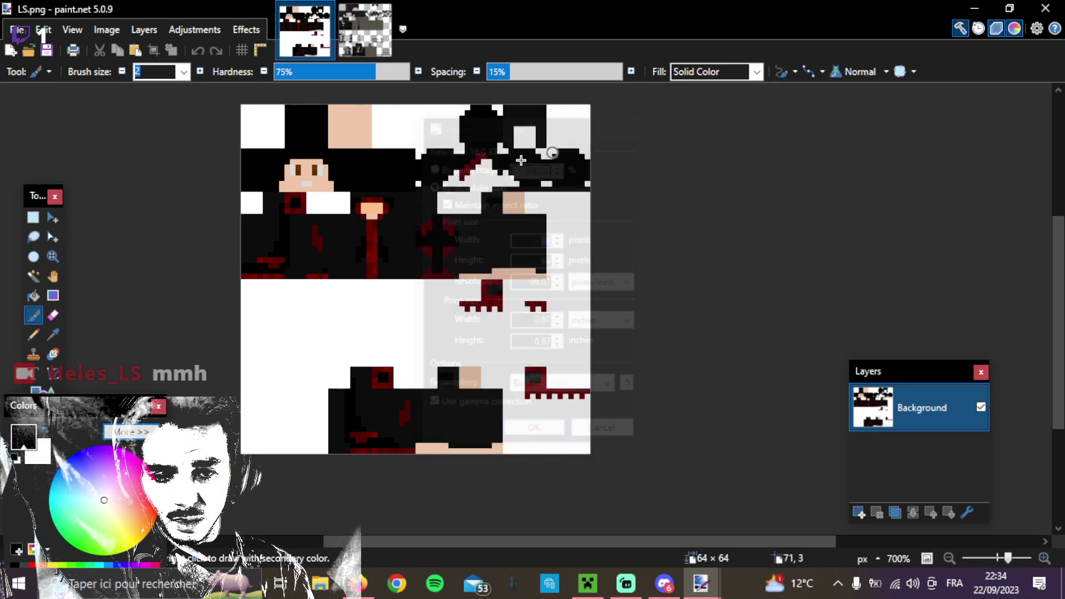
click(107, 29)
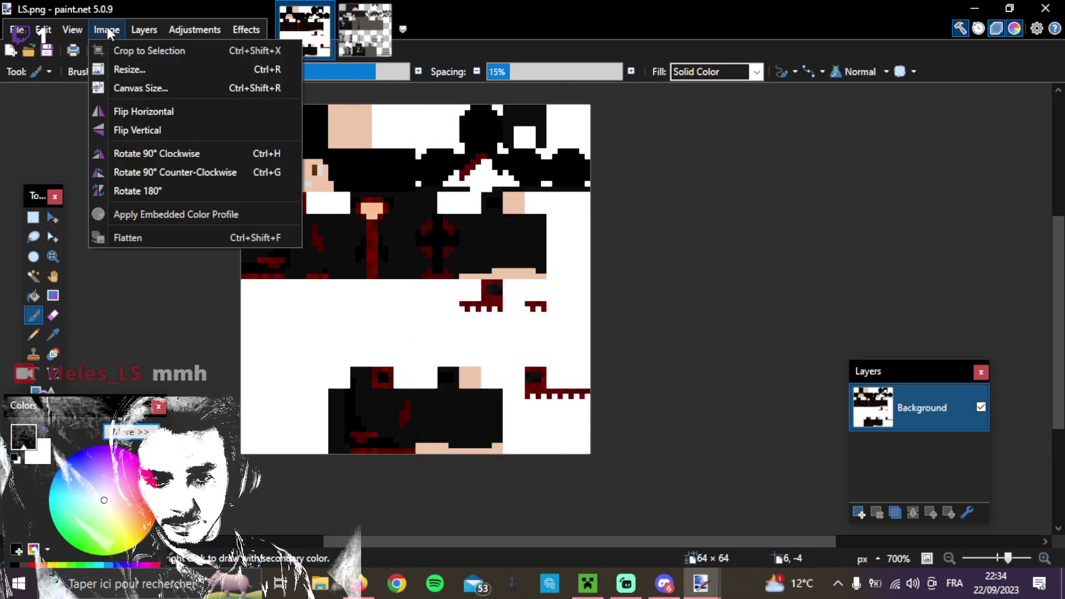
click(175, 86)
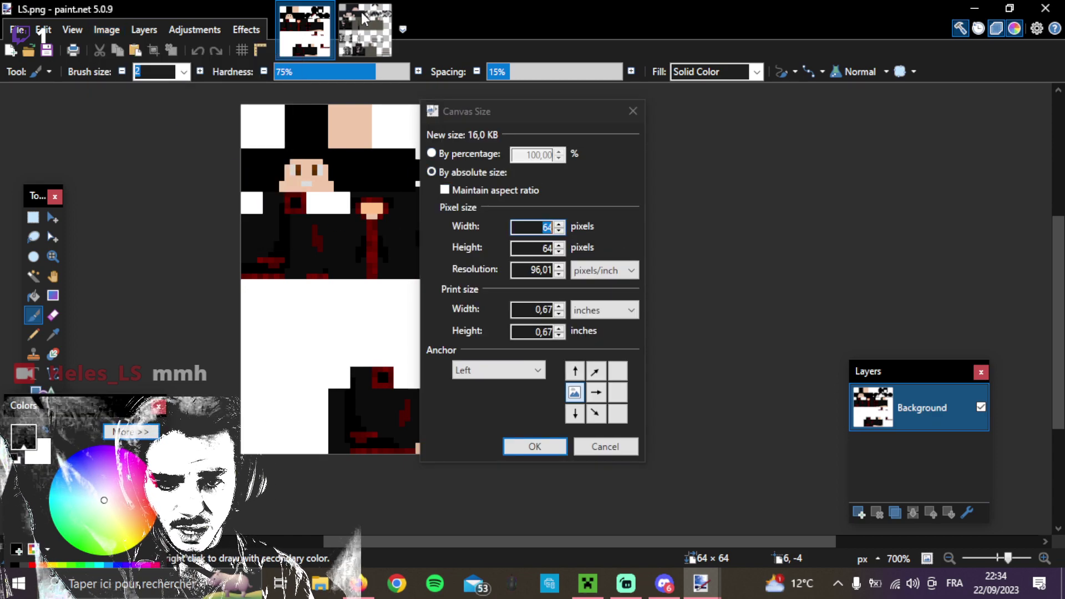
click(605, 446)
Check the canvas size settings of Ah-on-planetminecraft-com.png without changing them.
click(360, 51)
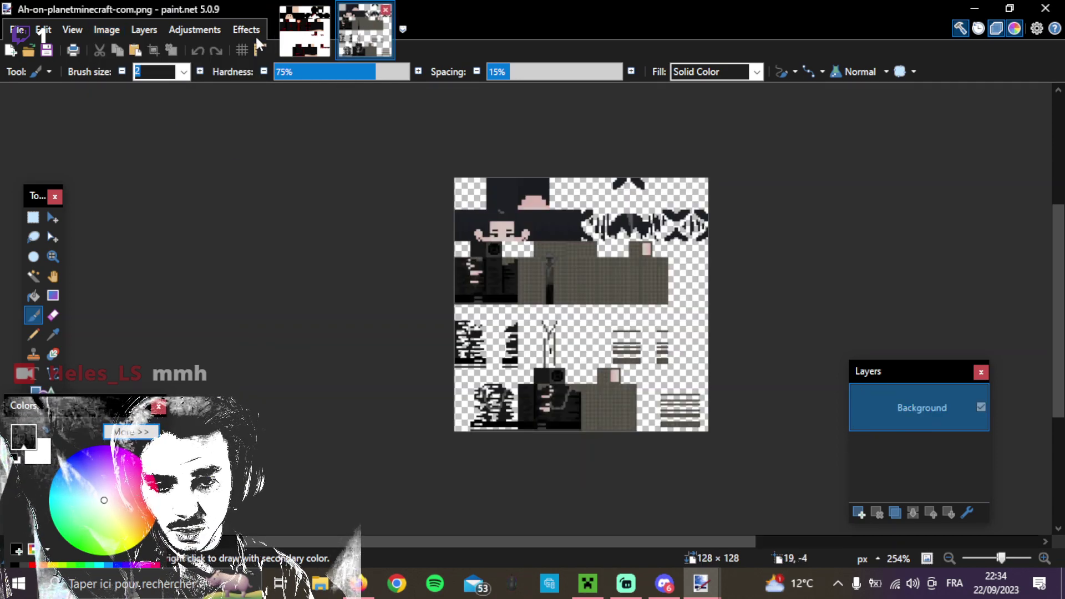
click(97, 29)
click(139, 89)
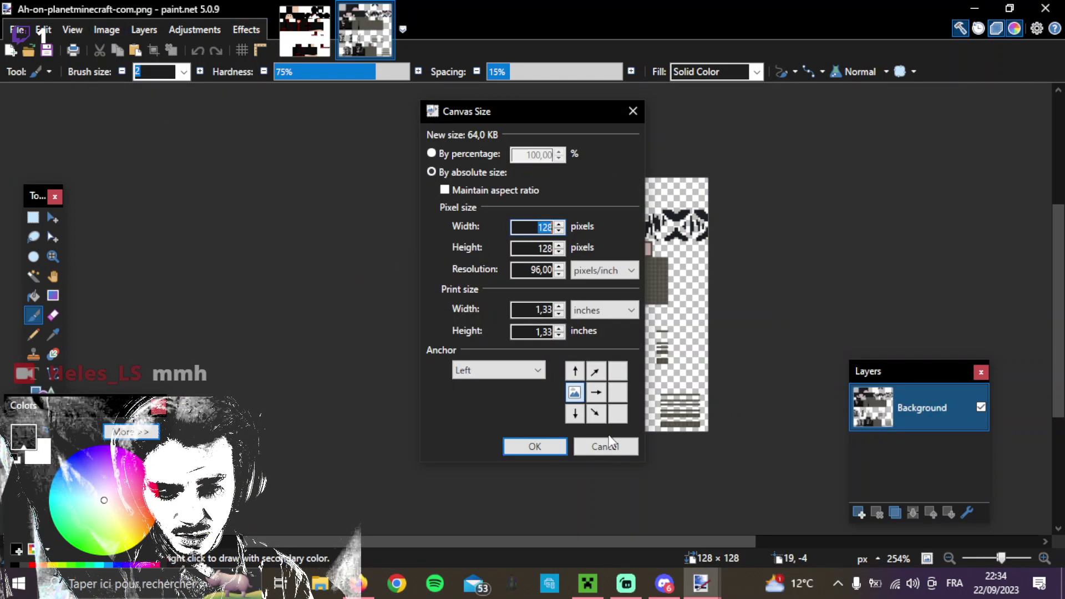
click(606, 447)
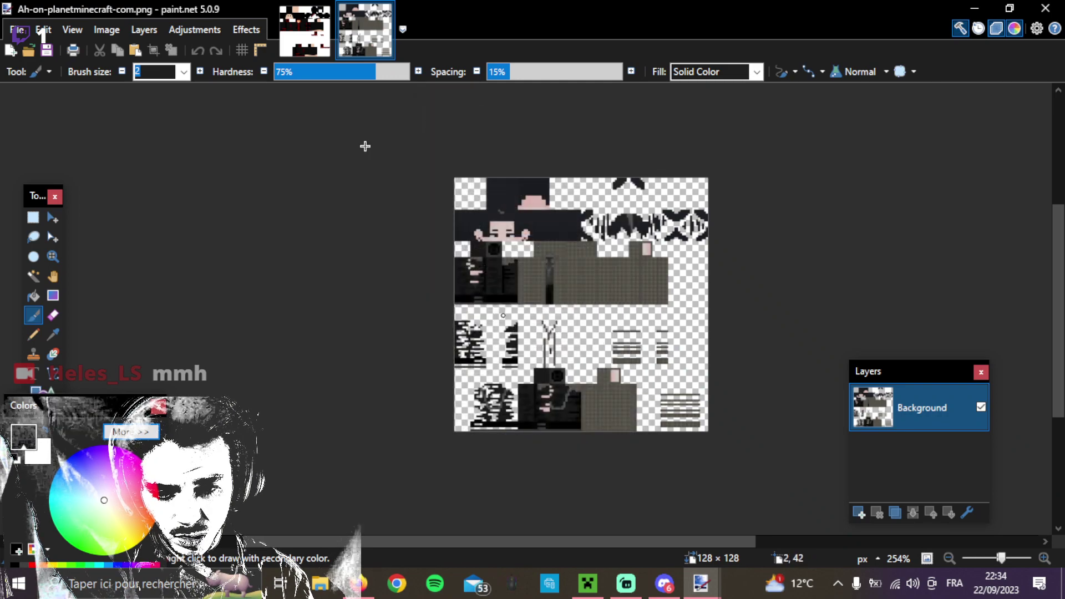
Resize LS.png to 128 × 128 pixels with Nearest Neighbor resampling.
click(305, 31)
click(95, 31)
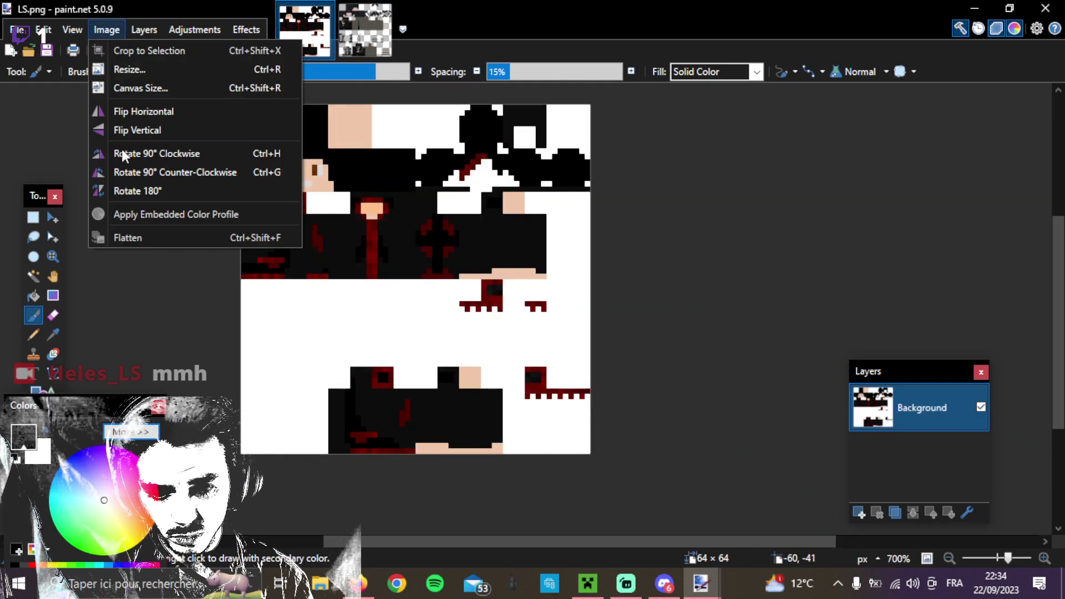
click(152, 71)
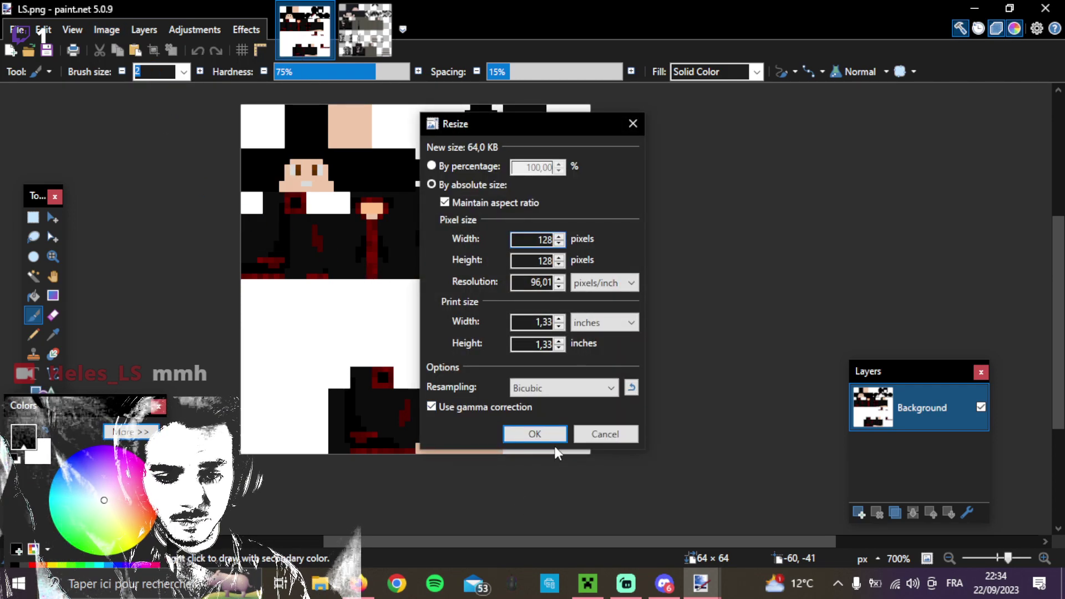
click(543, 395)
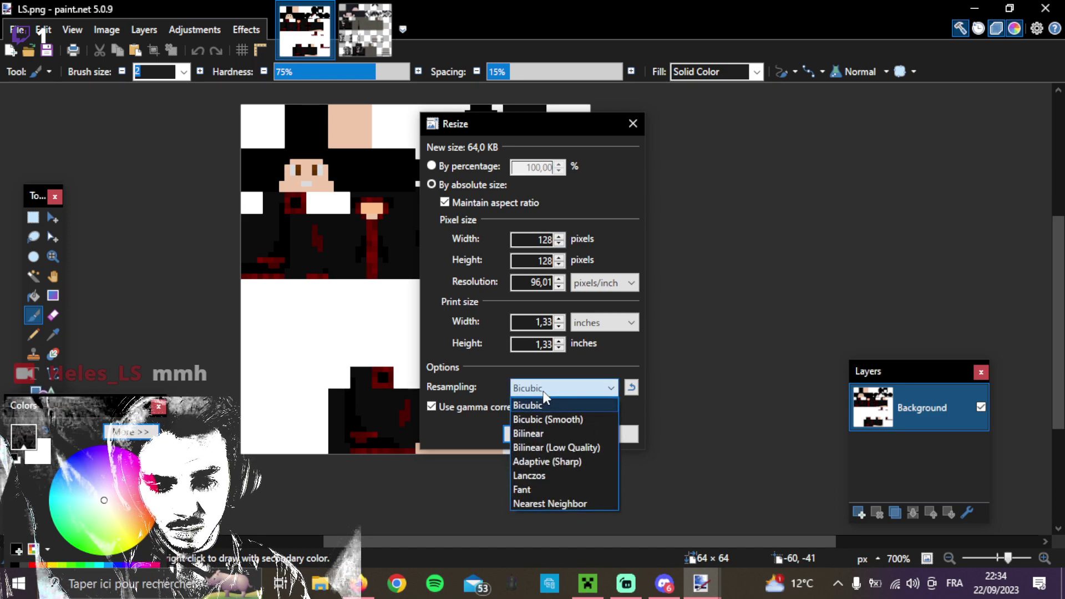
click(544, 393)
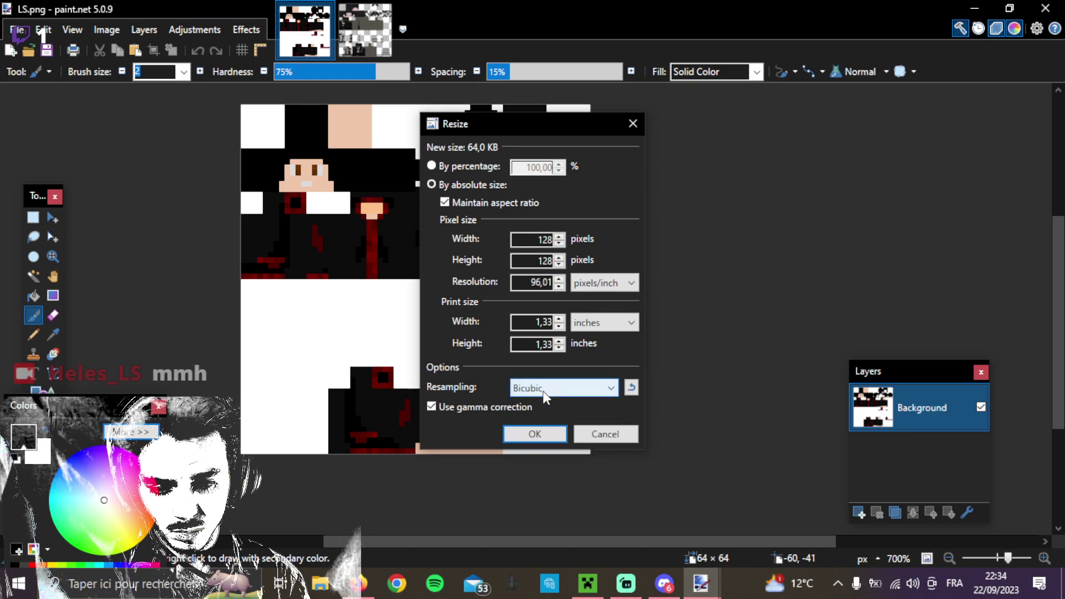
click(555, 395)
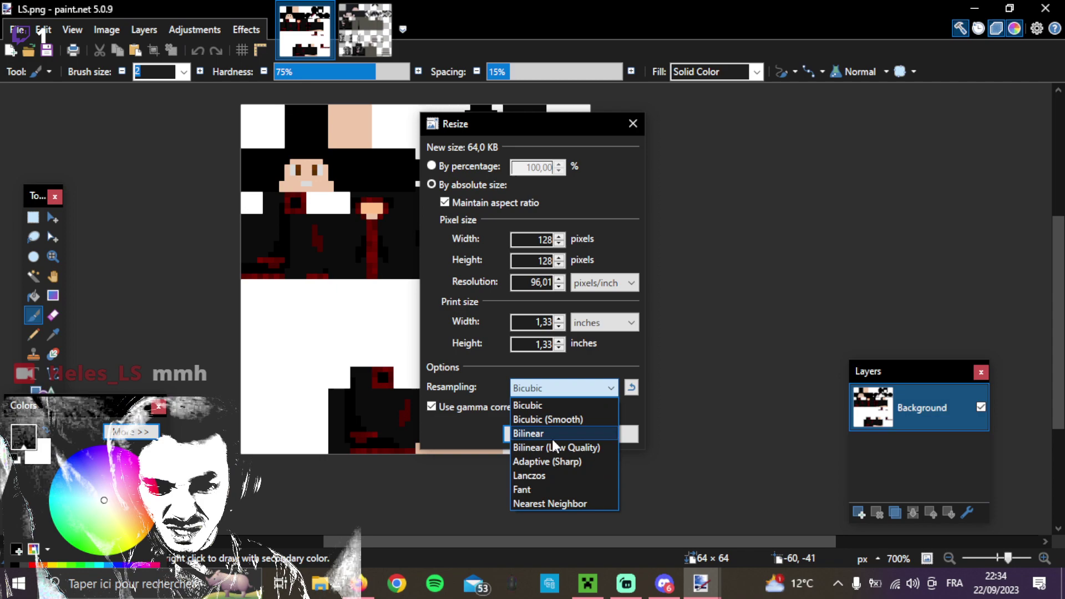
click(551, 504)
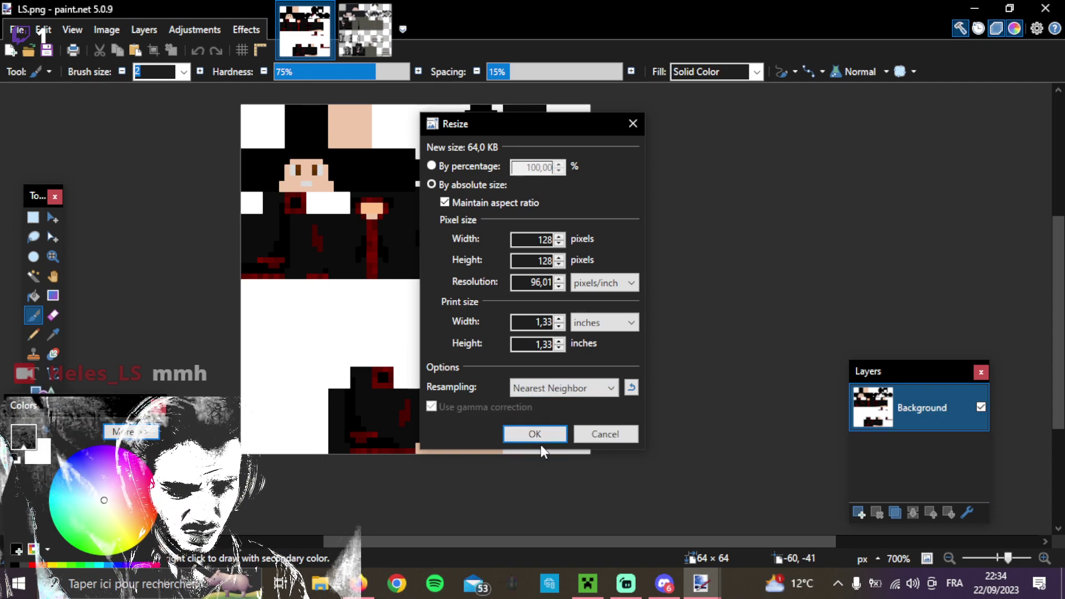
click(542, 435)
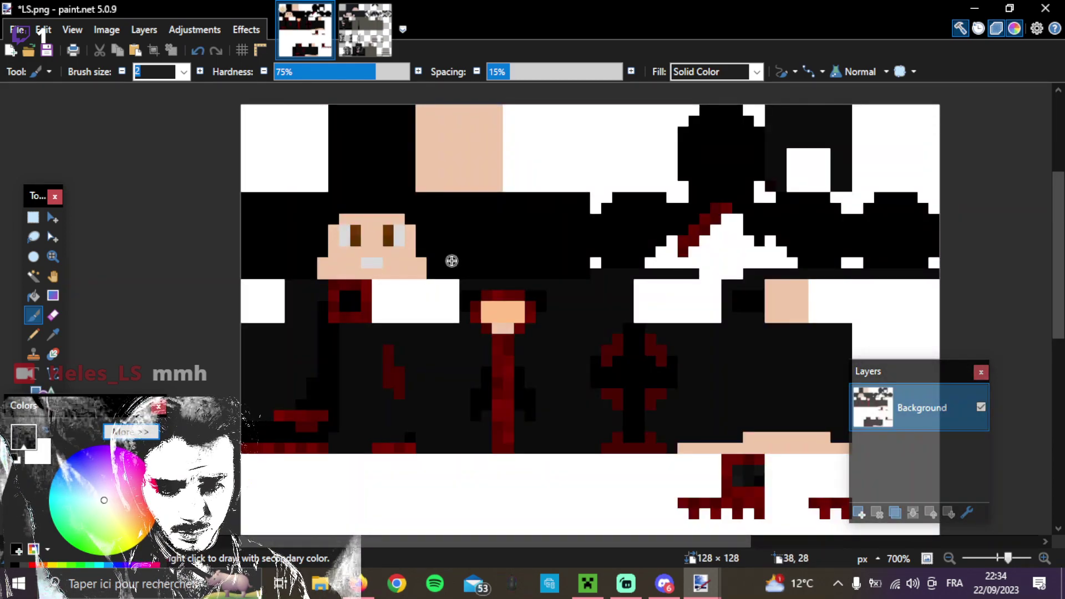
Select and copy the 112 × 24 pixel band with the legs, torso and arm in LS.png using Rectangle Select.
scroll(452, 261, down, 5)
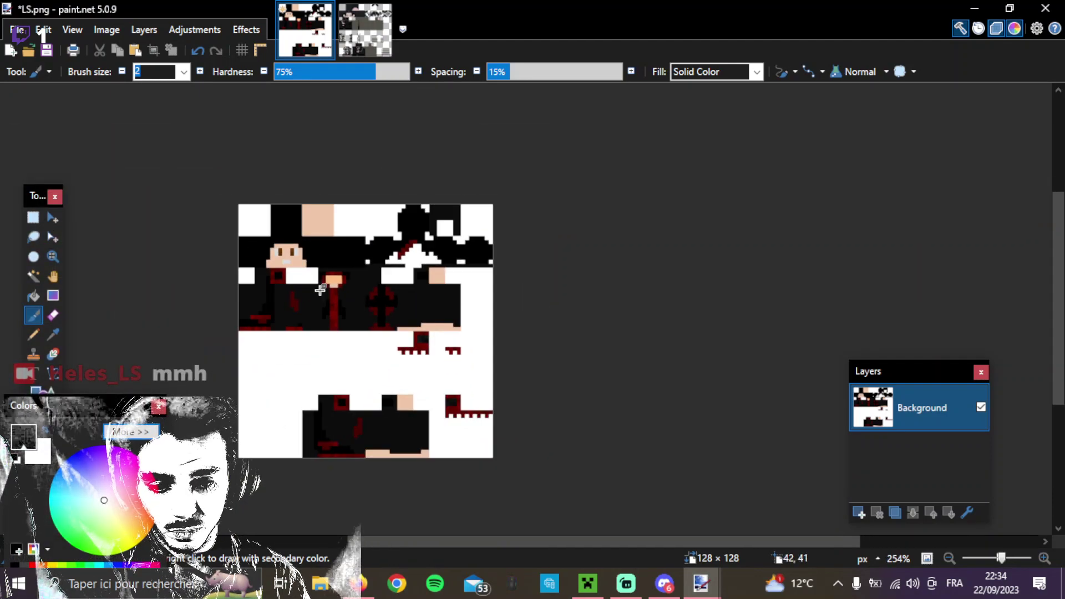
scroll(216, 316, up, 2)
scroll(221, 357, up, 3)
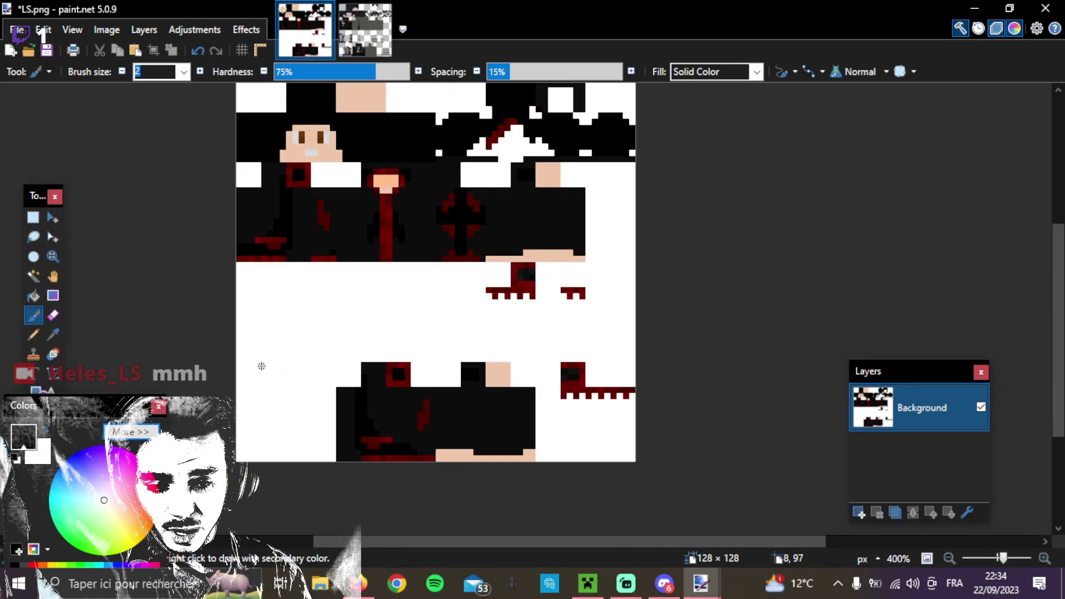
scroll(262, 365, down, 1)
scroll(261, 365, up, 1)
scroll(303, 303, up, 1)
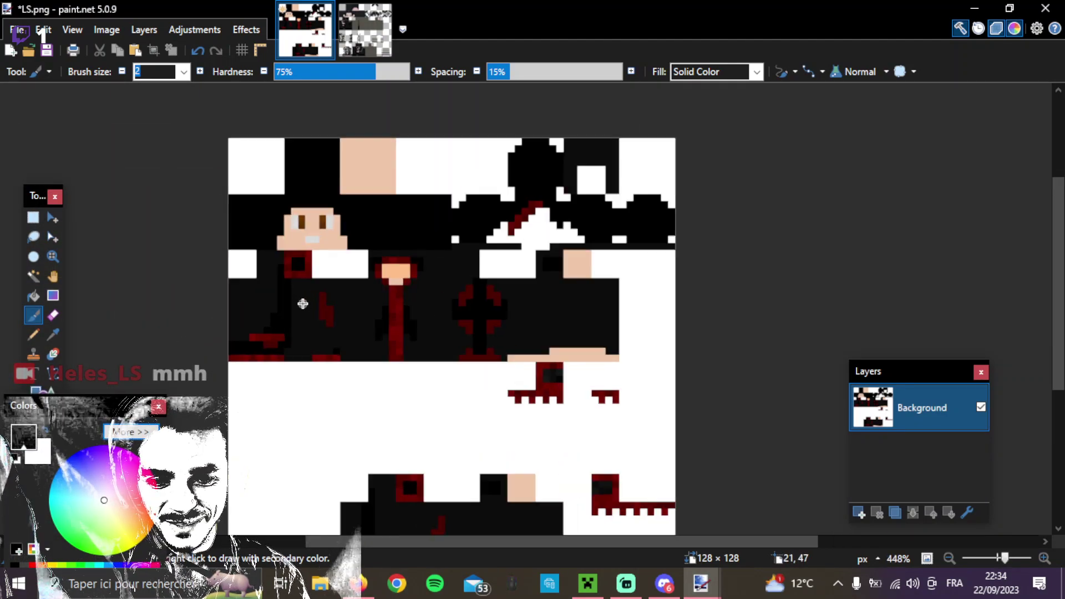
scroll(303, 304, up, 1)
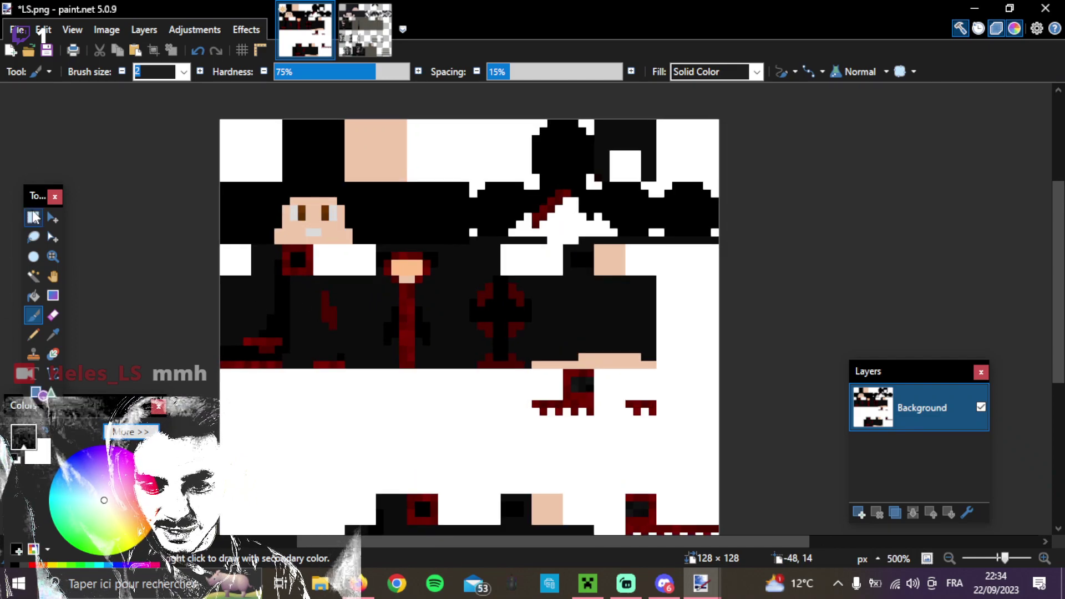
click(34, 217)
scroll(229, 292, up, 4)
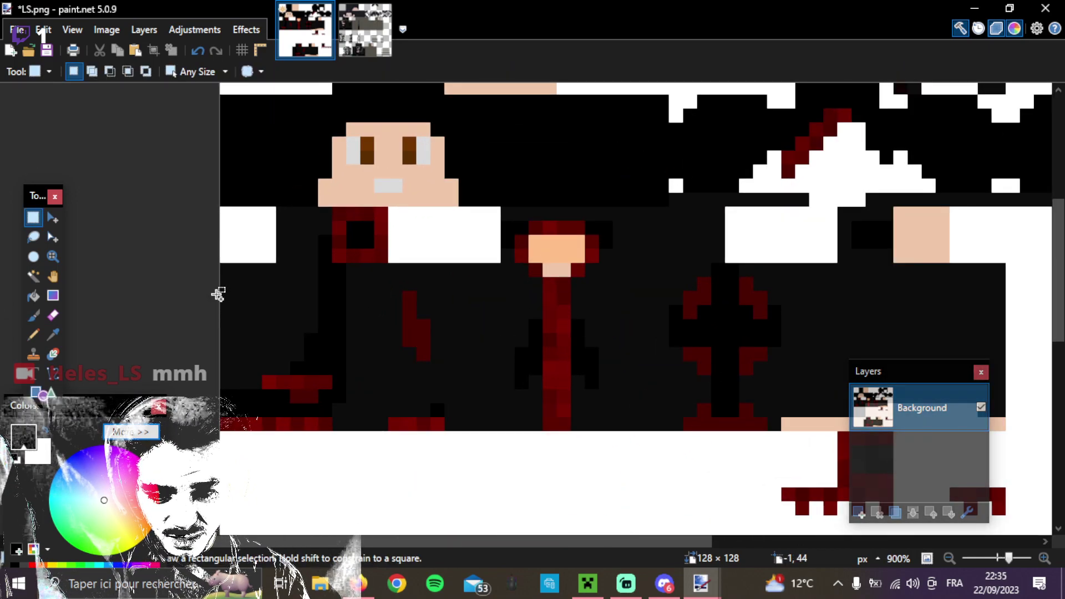
scroll(220, 266, up, 1)
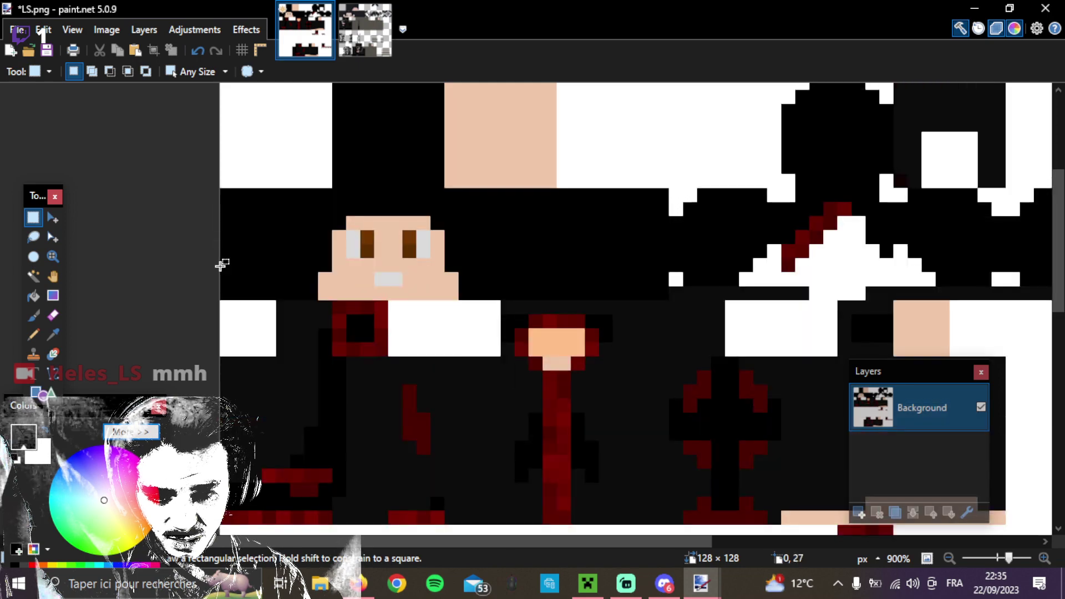
scroll(221, 265, down, 4)
scroll(220, 265, up, 3)
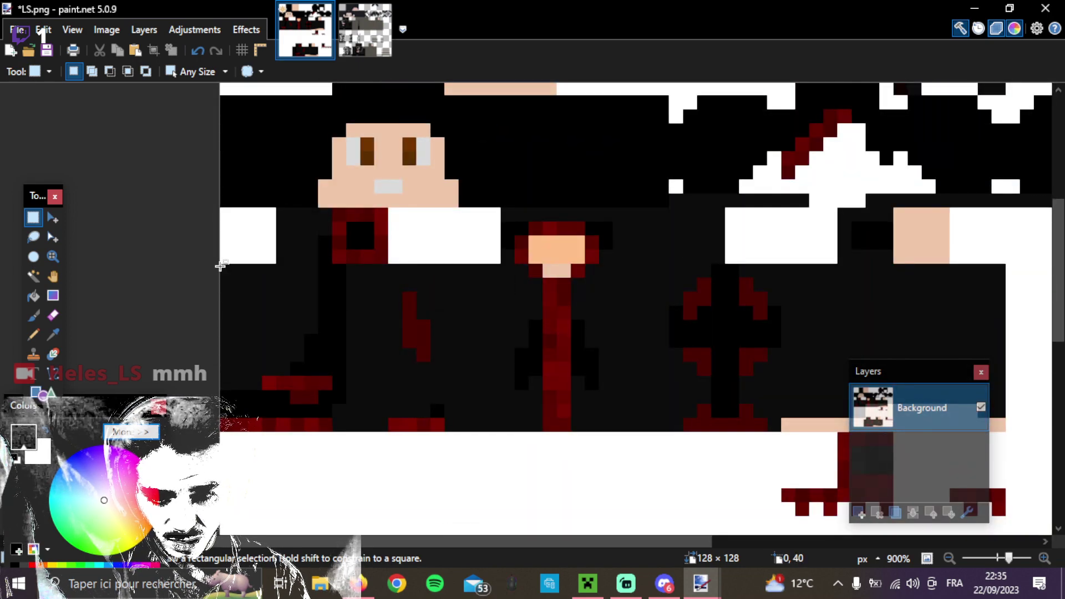
drag(379, 305, 1006, 432)
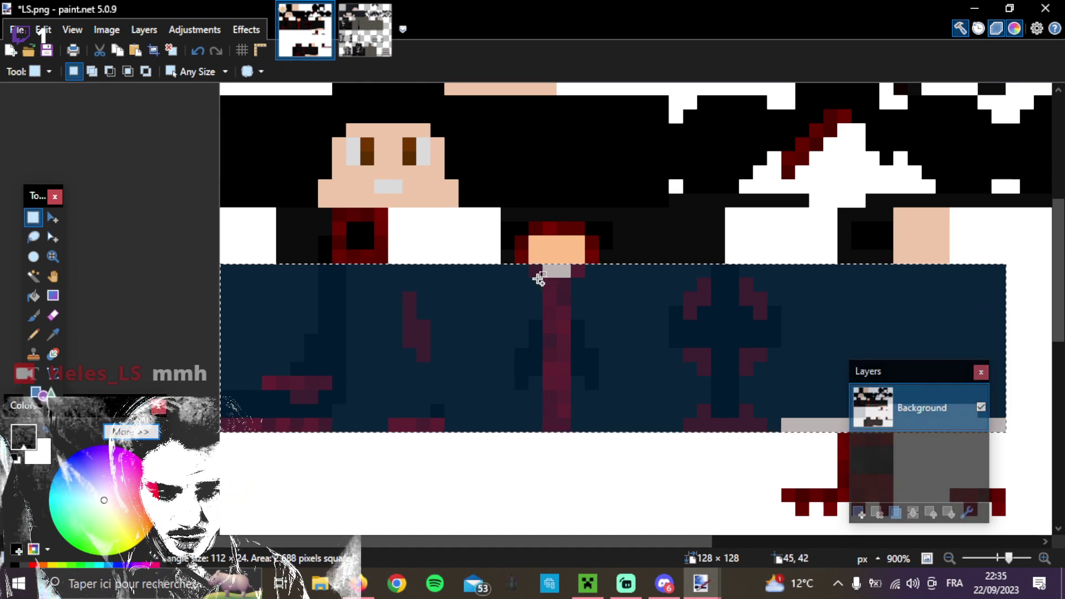
Try pasting the copied band into the Background layer of Ah-on-planetminecraft-com.png and compare its placement with LS.png.
click(377, 21)
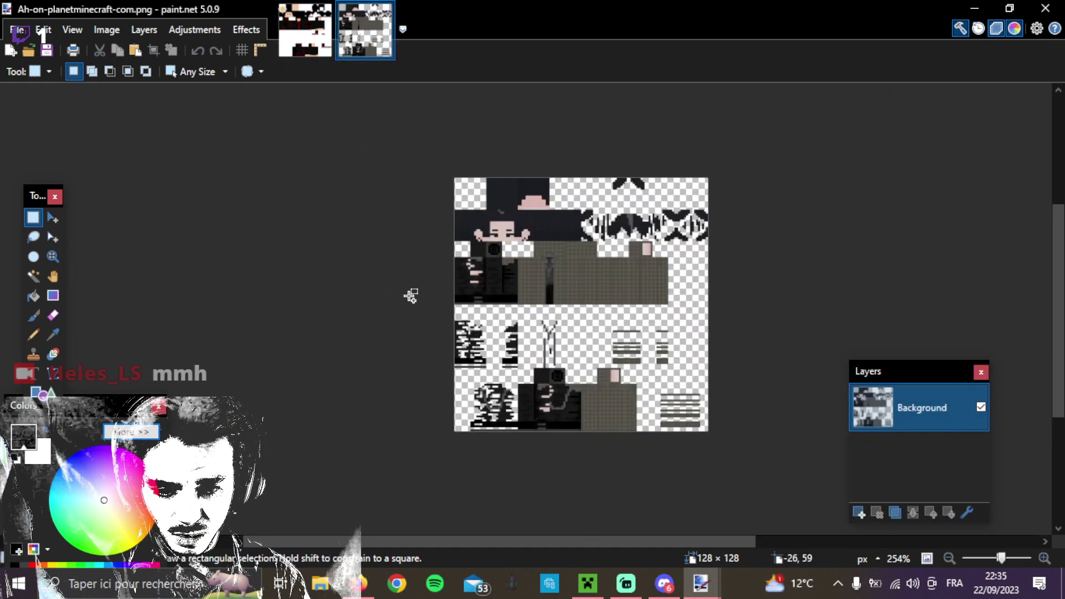
key(ctrl+v)
scroll(535, 285, up, 3)
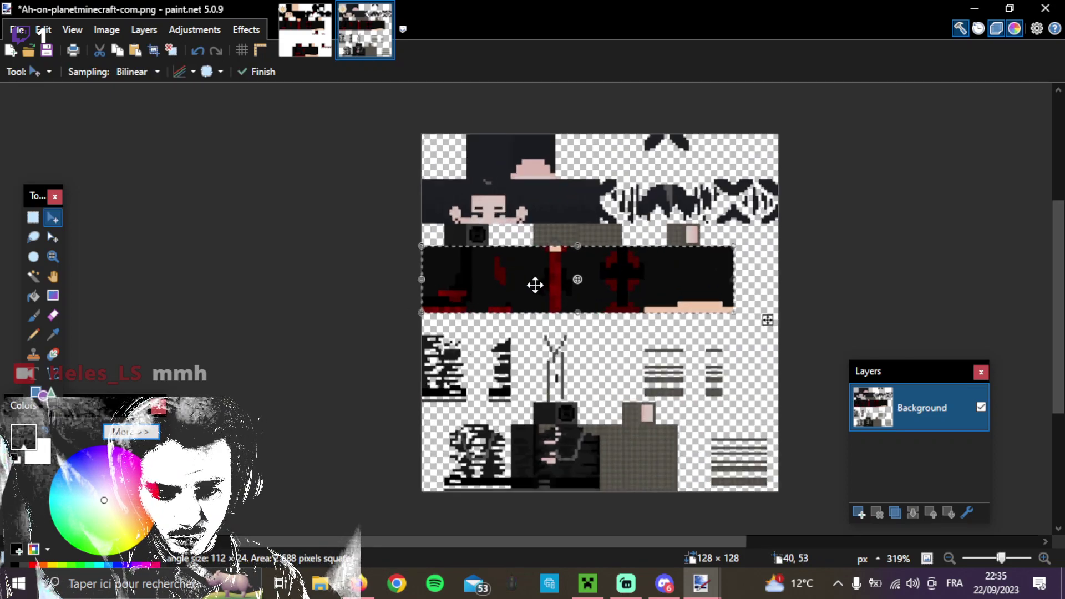
click(331, 11)
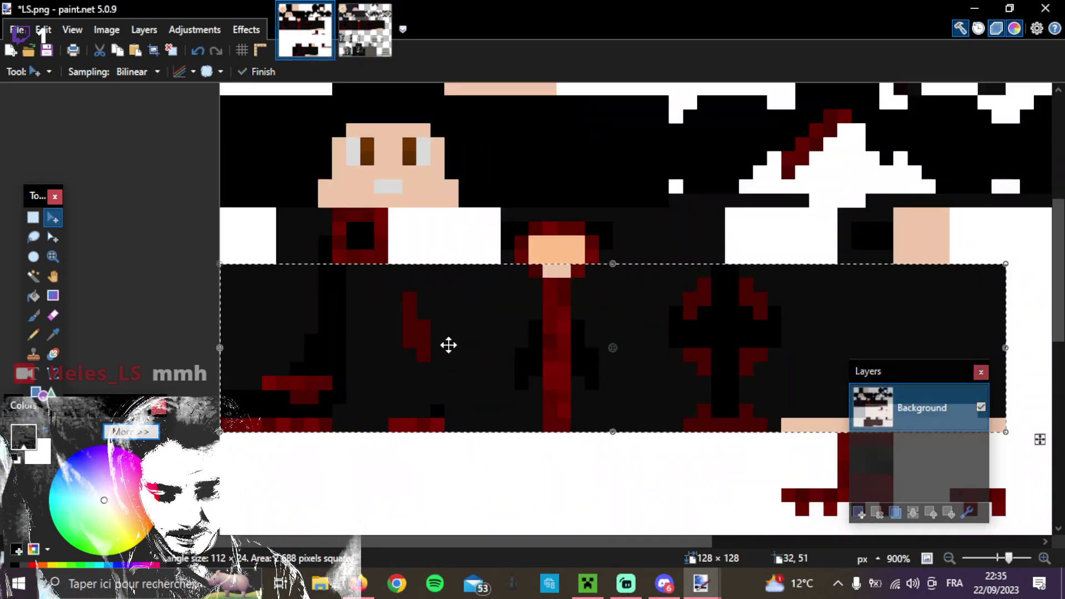
click(379, 33)
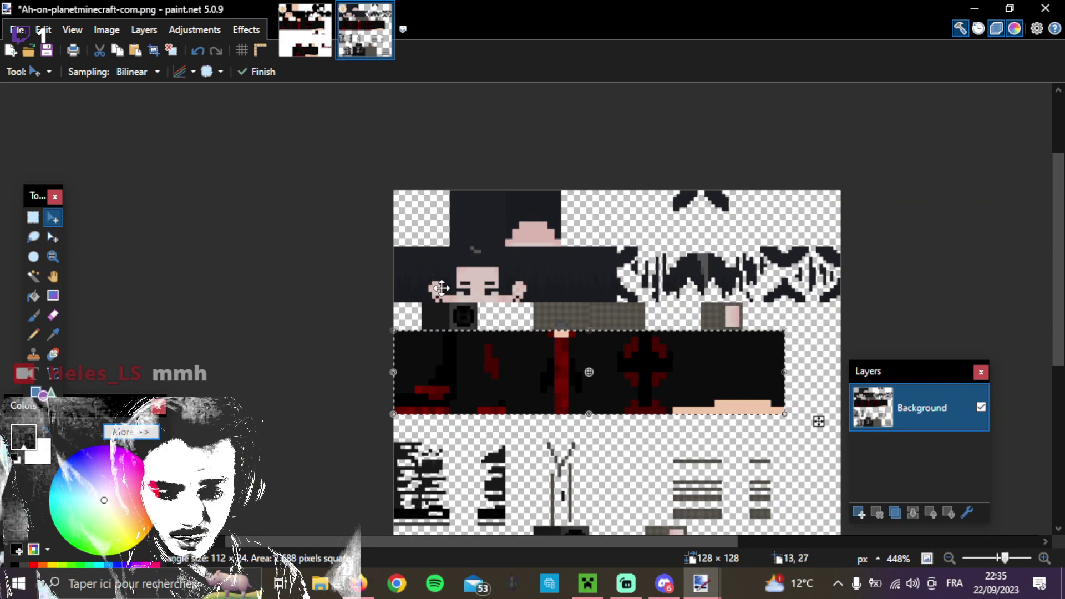
Undo and redo the paste on the Background layer to compare both textures, ending with the paste undone.
key(ctrl+z)
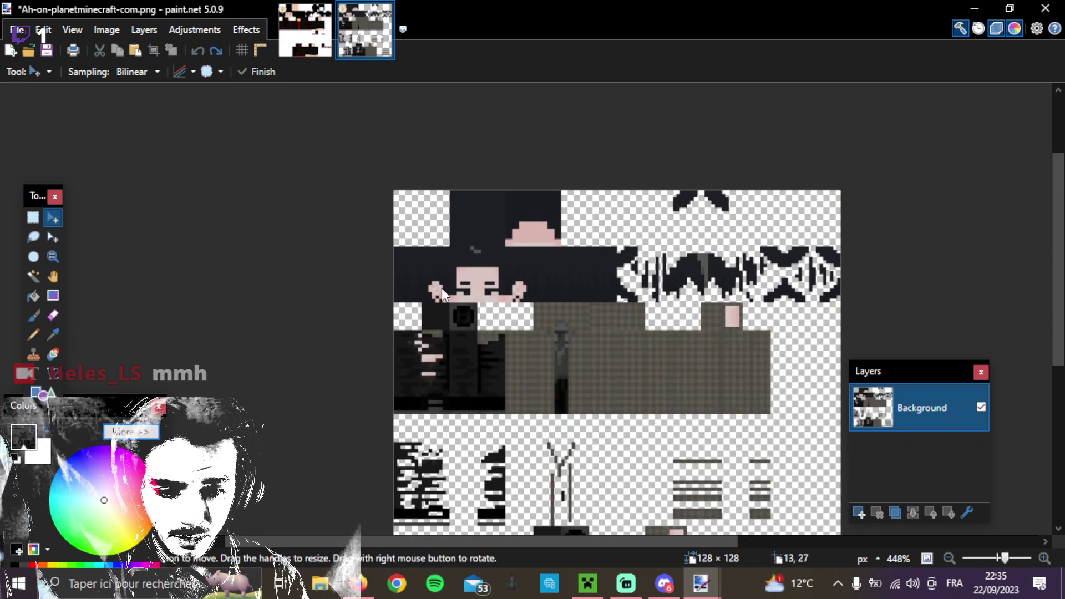
key(ctrl+y)
key(ctrl+z)
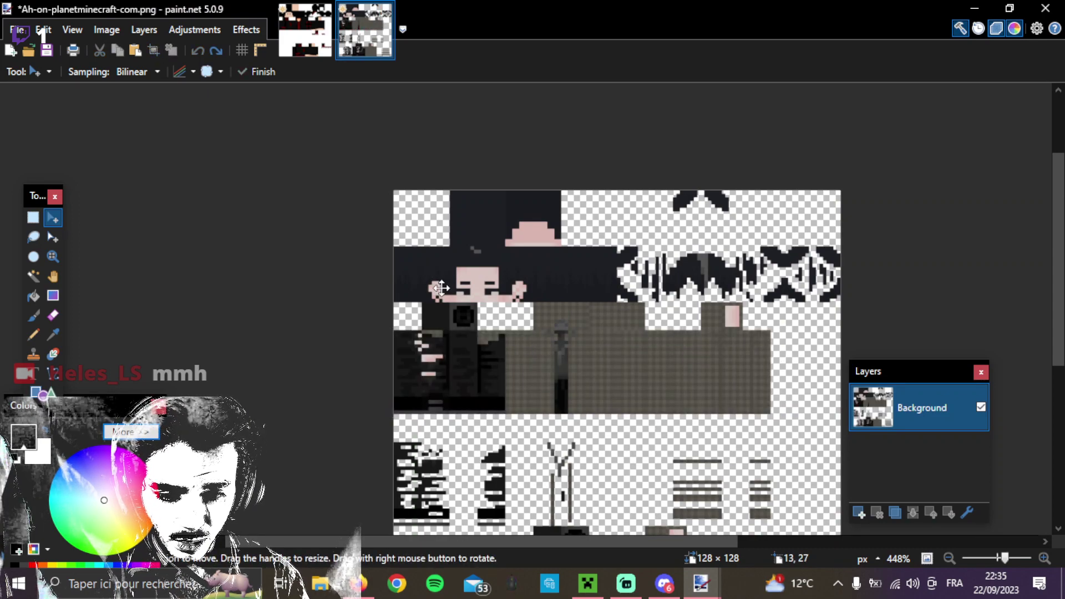
key(ctrl+y)
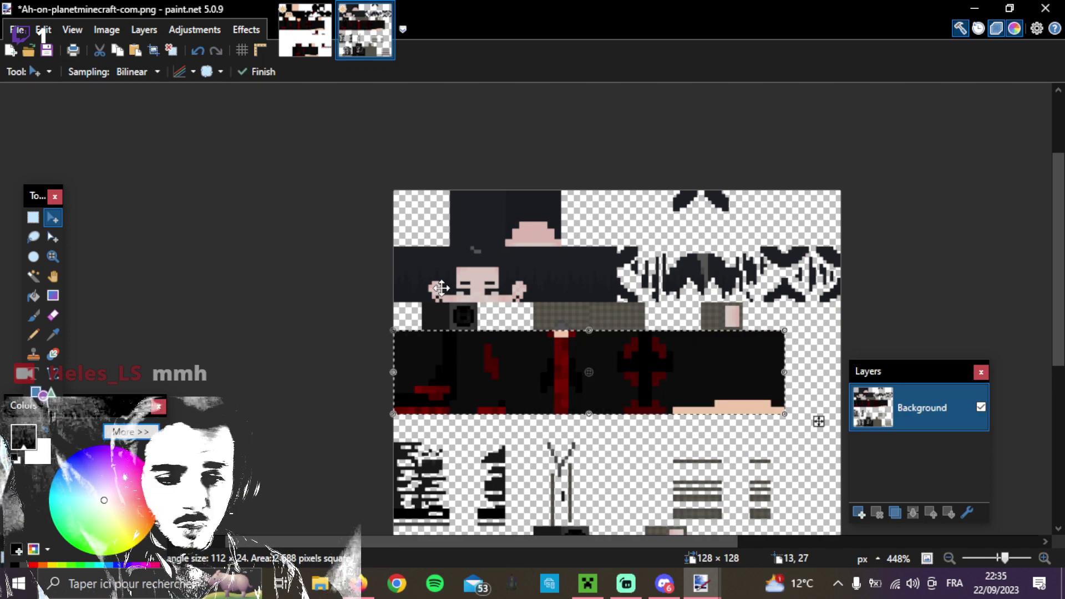
scroll(804, 363, up, 3)
scroll(804, 363, up, 3)
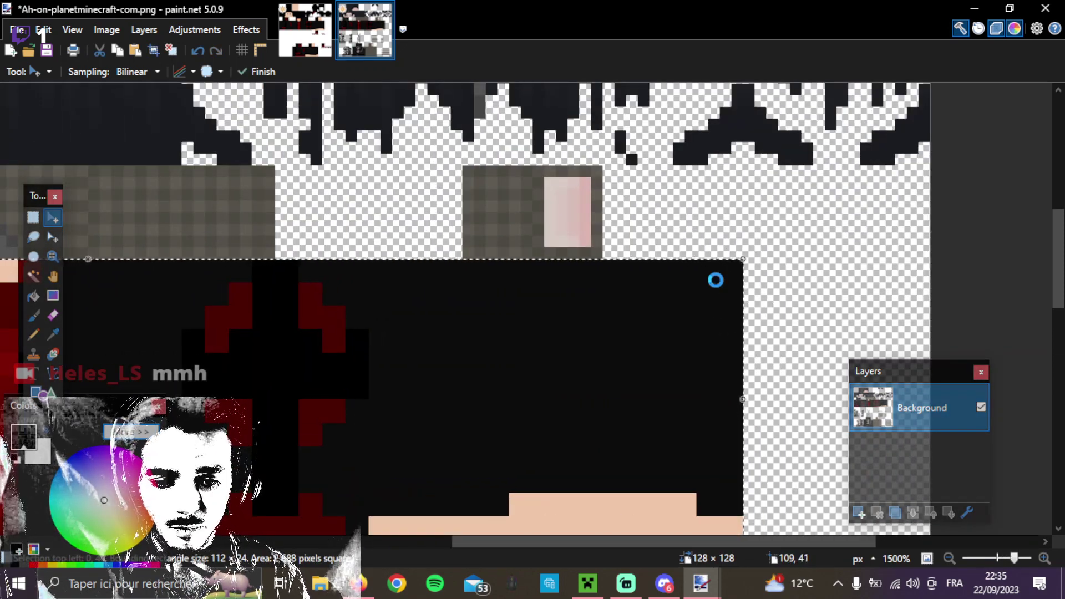
key(ctrl+z)
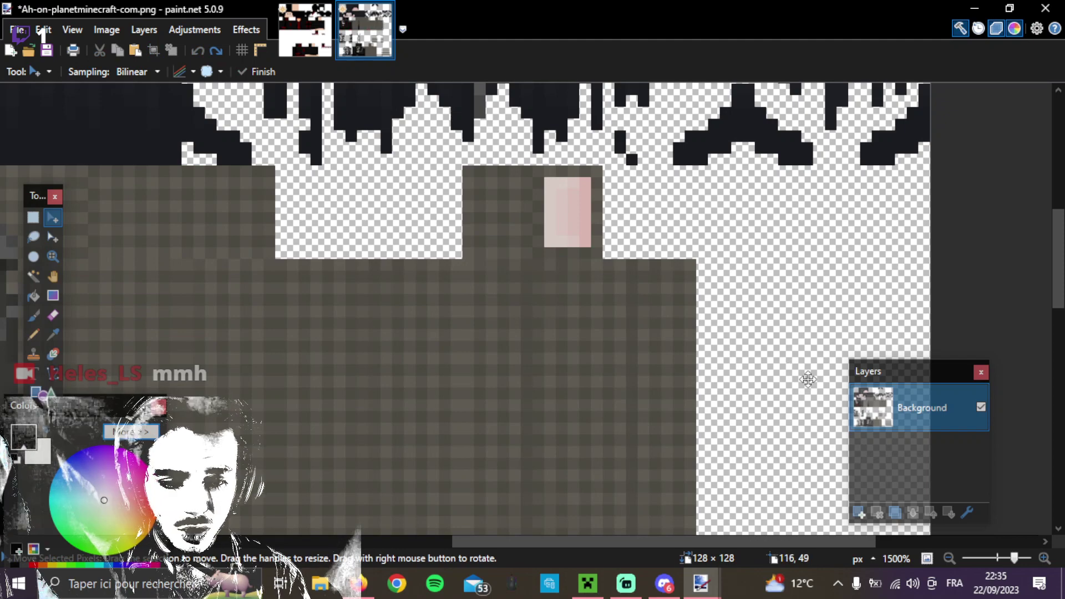
Add a new layer to Ah-on-planetminecraft-com.png and paste the copied LS band onto it over the legs, torso and arm row.
click(861, 514)
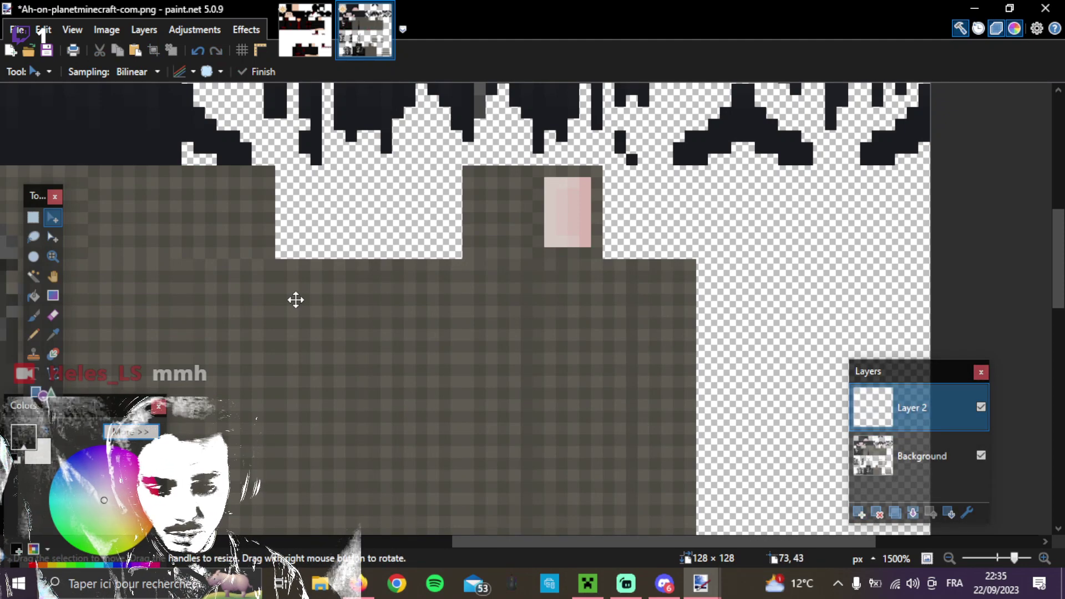
key(ctrl+v)
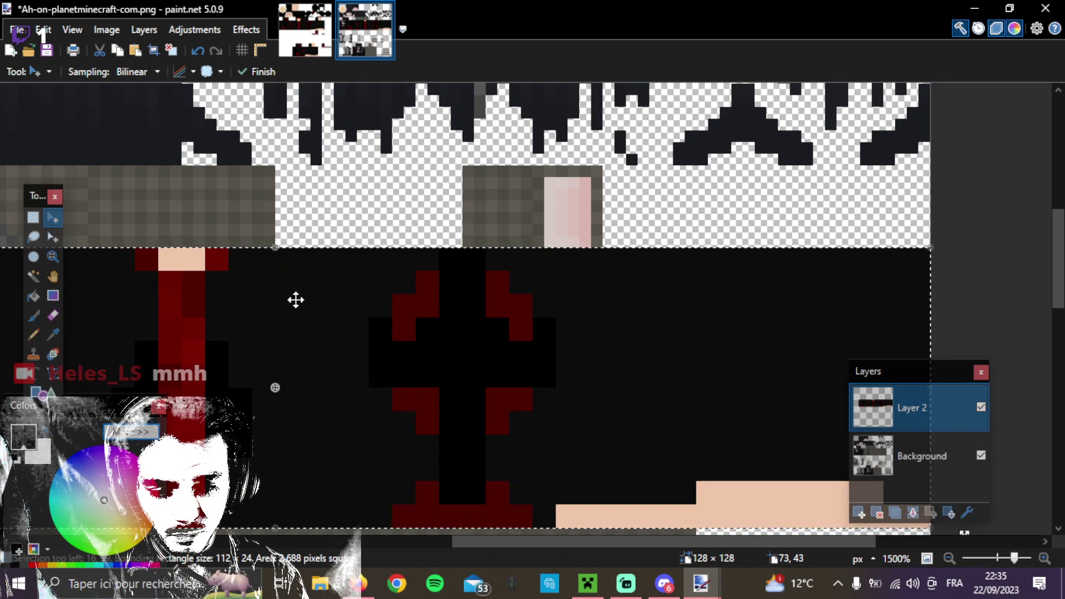
scroll(295, 300, down, 5)
scroll(282, 310, down, 1)
drag(587, 542, 433, 541)
key(ctrl+z)
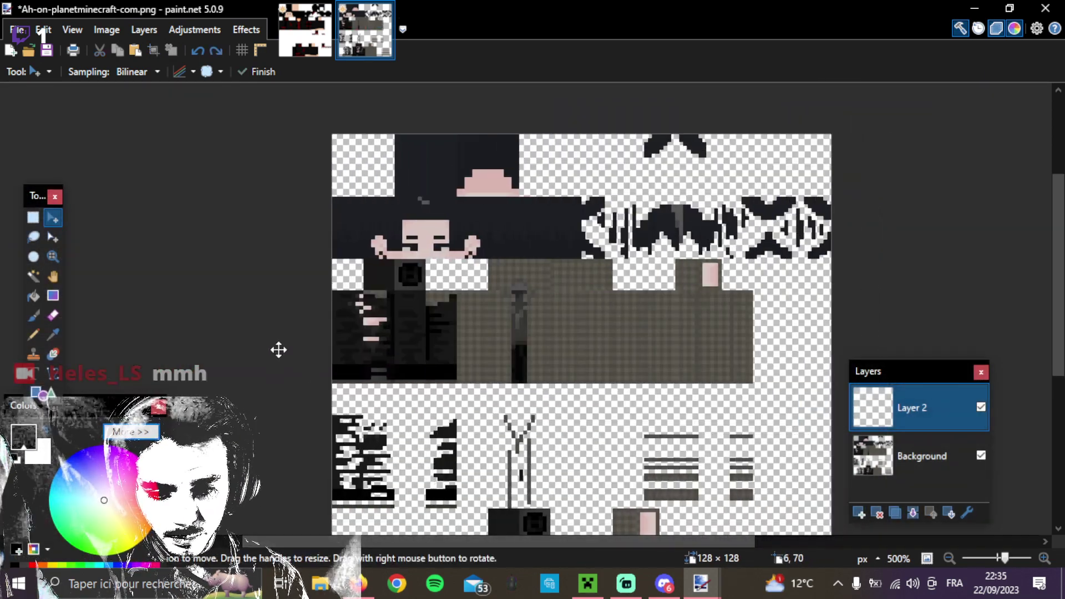
key(ctrl+y)
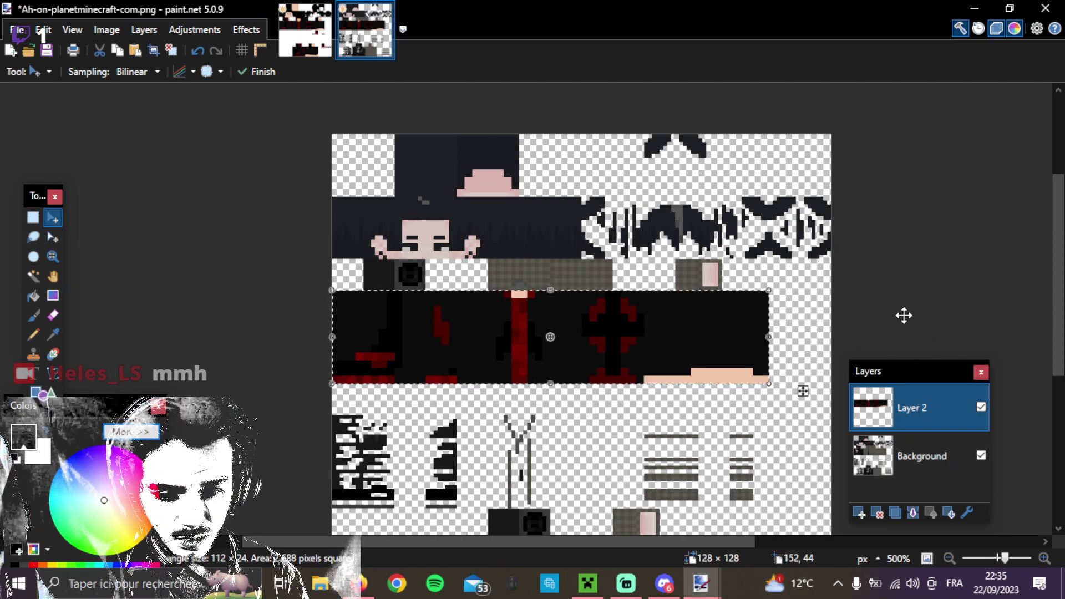
Hide and show Layer 2 to compare the pasted band with the original texture on the Background layer.
click(921, 452)
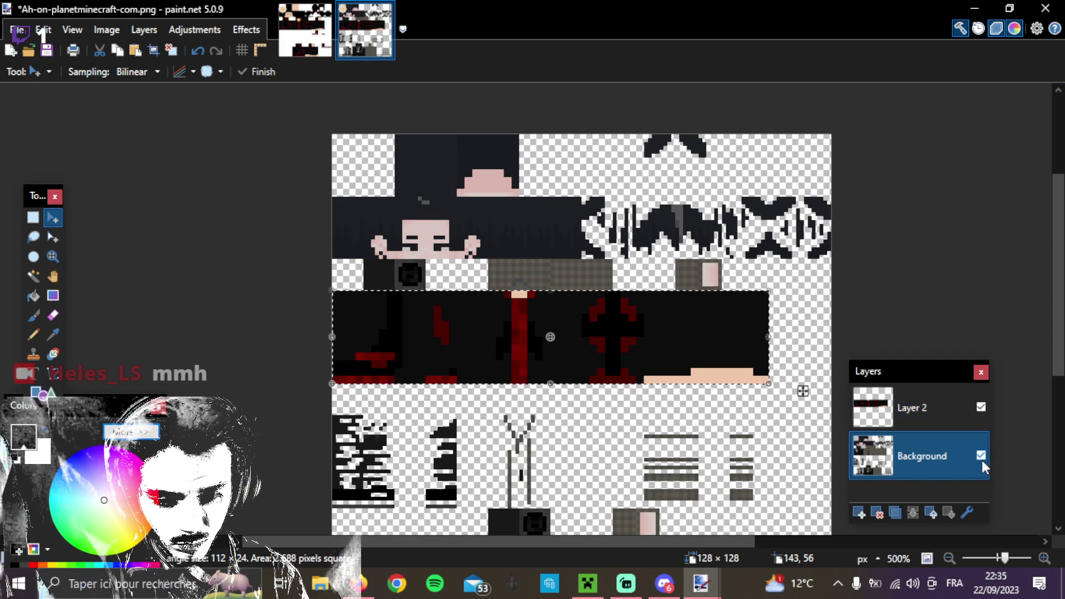
click(981, 408)
click(981, 408)
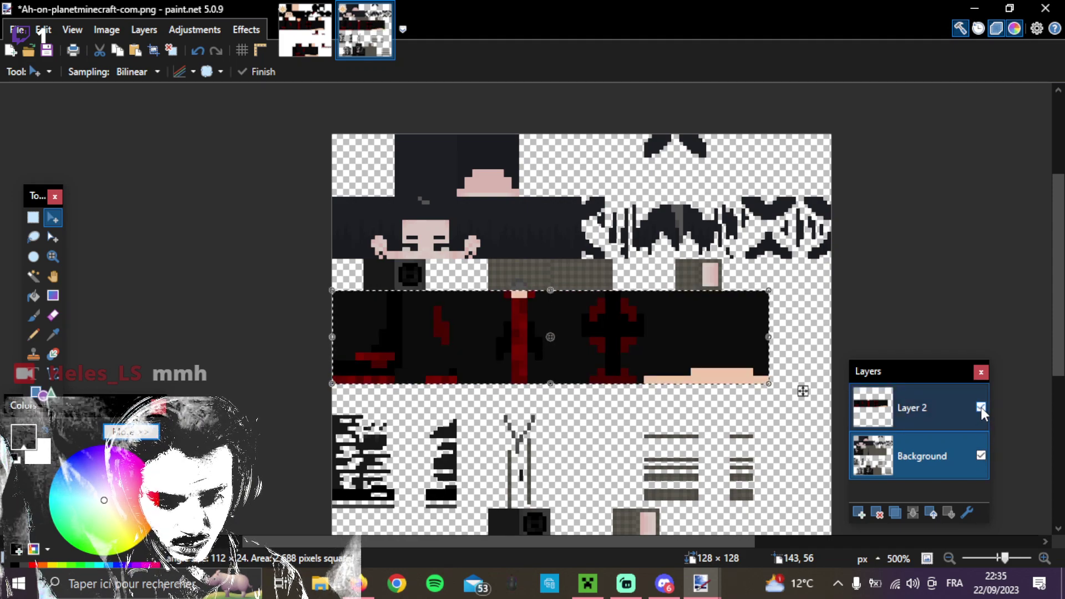
click(981, 408)
scroll(840, 349, up, 2)
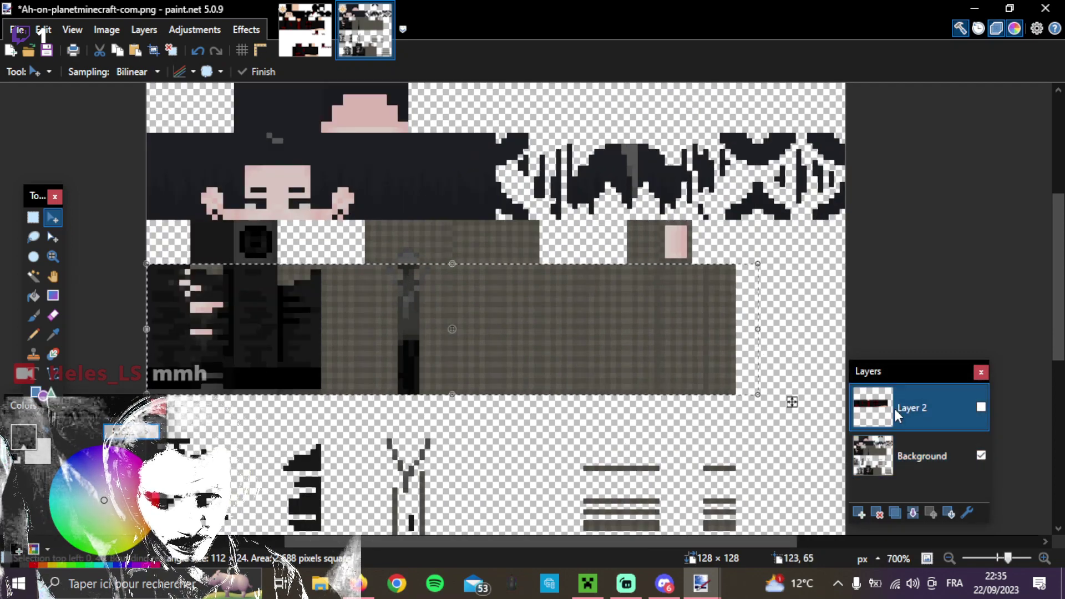
click(981, 407)
In LS.png, select the 16 × 16 pixel black head top and add the full head strip below it to the selection.
click(305, 31)
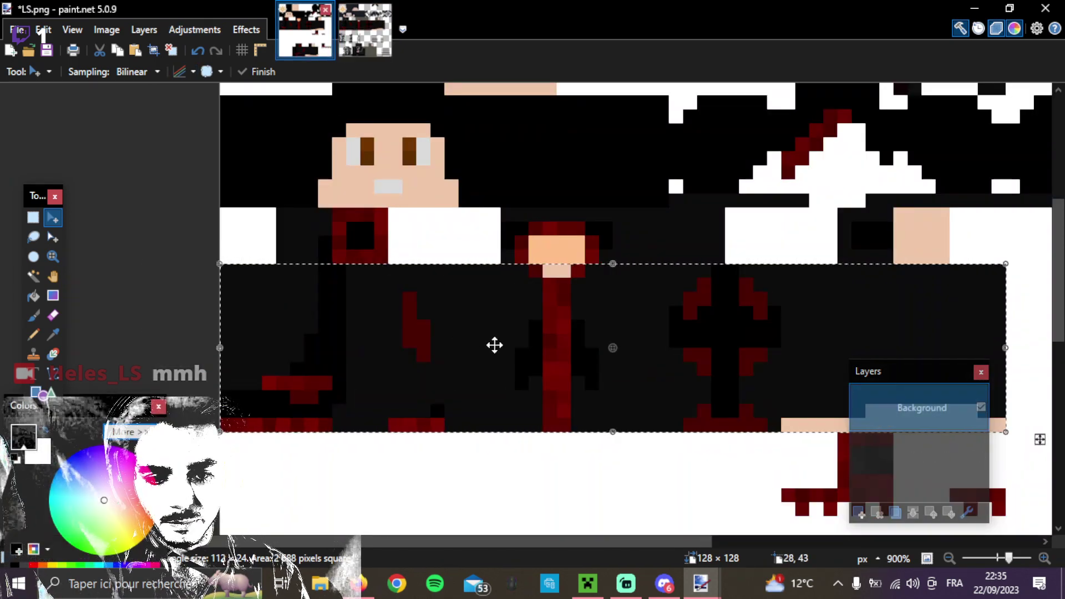
scroll(514, 330, up, 1)
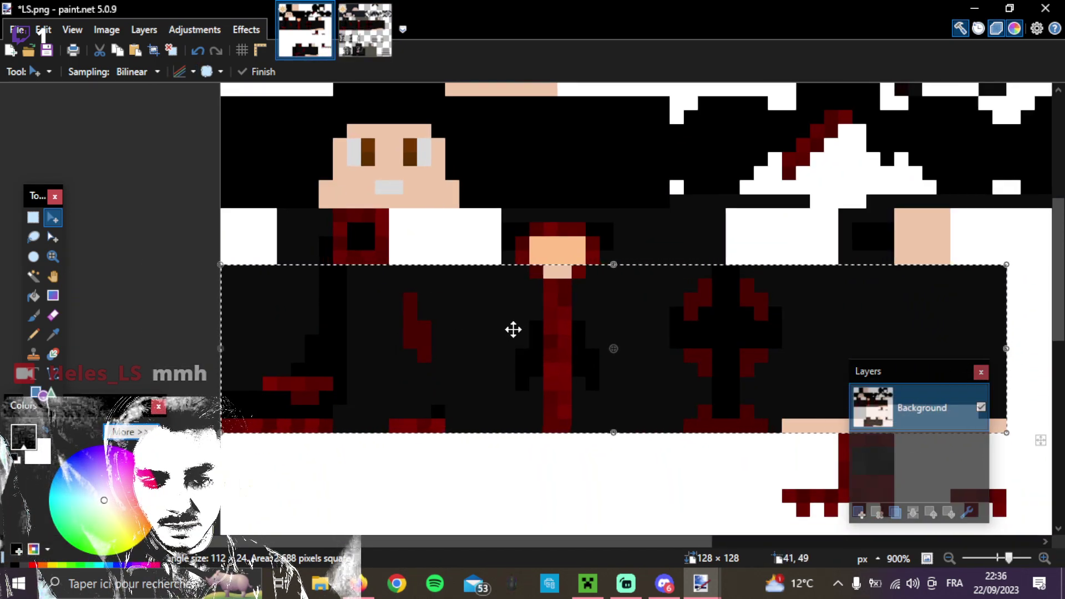
scroll(466, 344, up, 3)
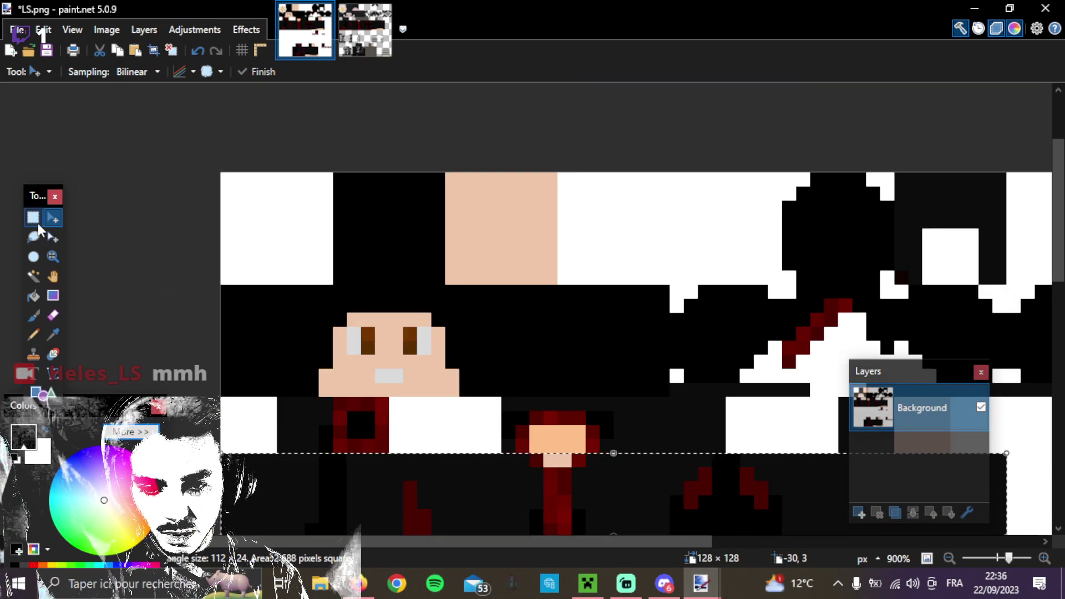
click(34, 221)
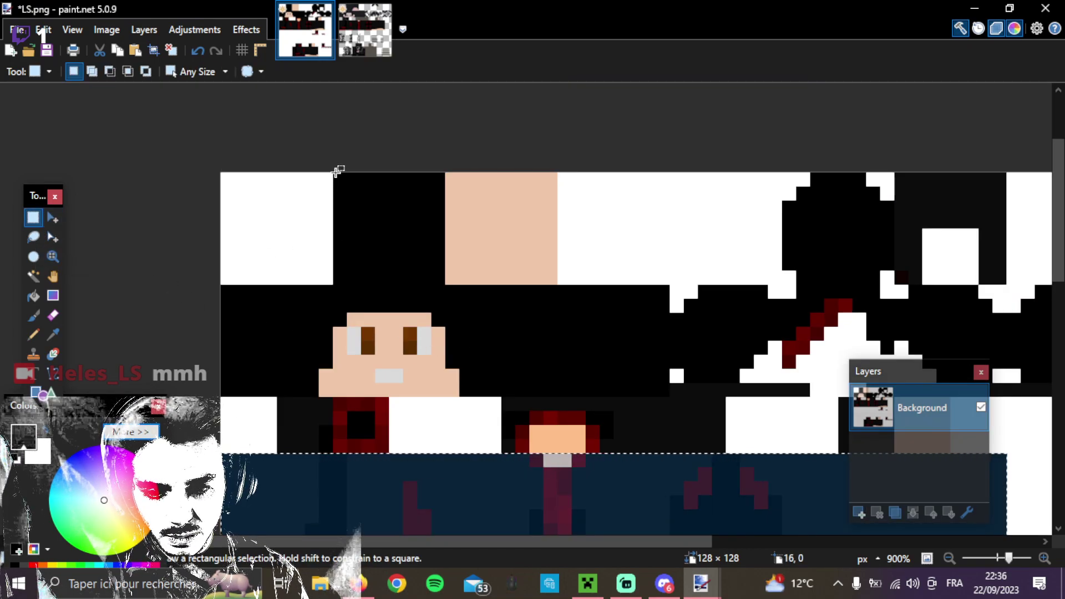
click(336, 173)
drag(416, 239, 442, 269)
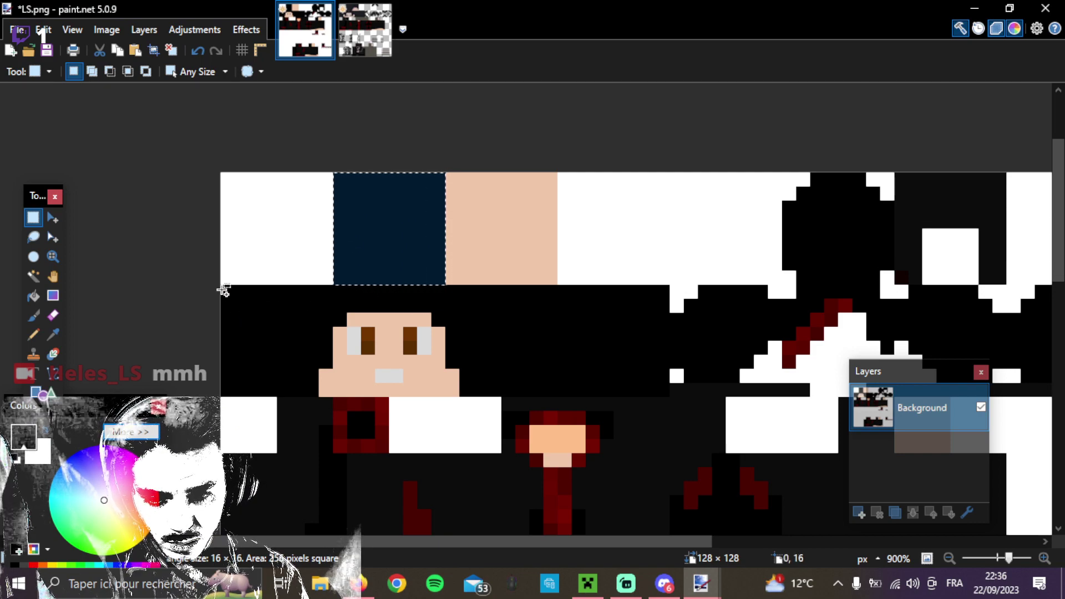
drag(222, 286, 663, 396)
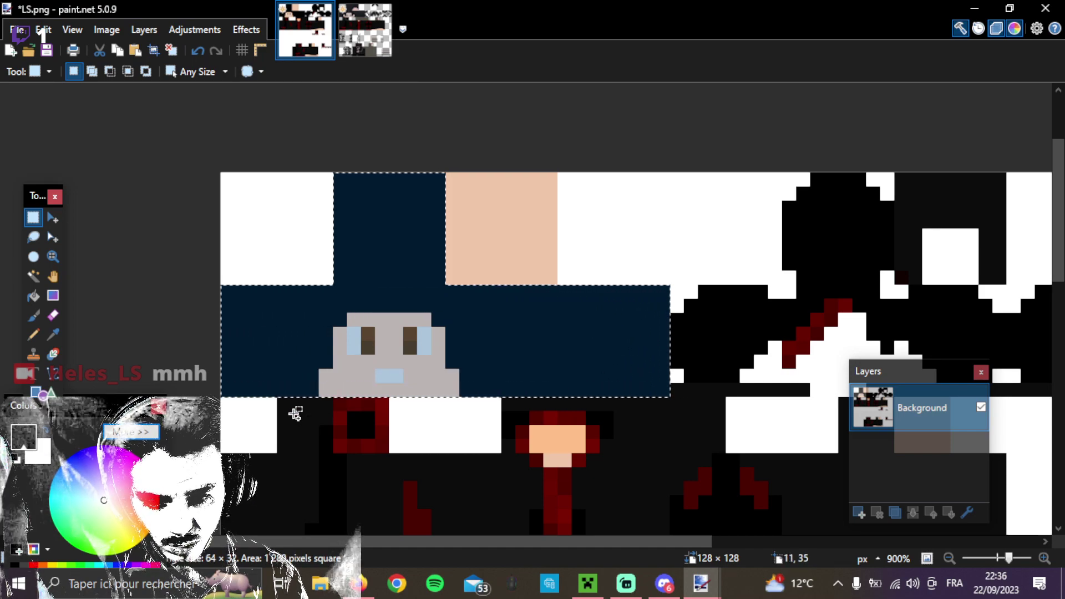
Add the small leg, torso and arm blocks above the body band to the selection, and switch to Ah-on-planetminecraft-com.png.
drag(278, 398, 390, 449)
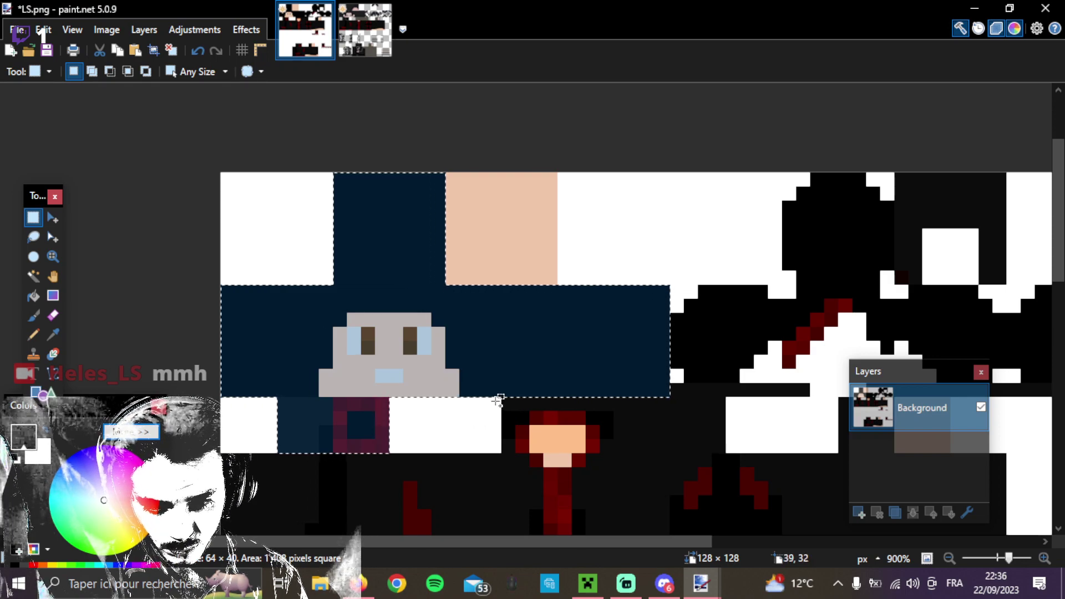
drag(504, 399, 726, 454)
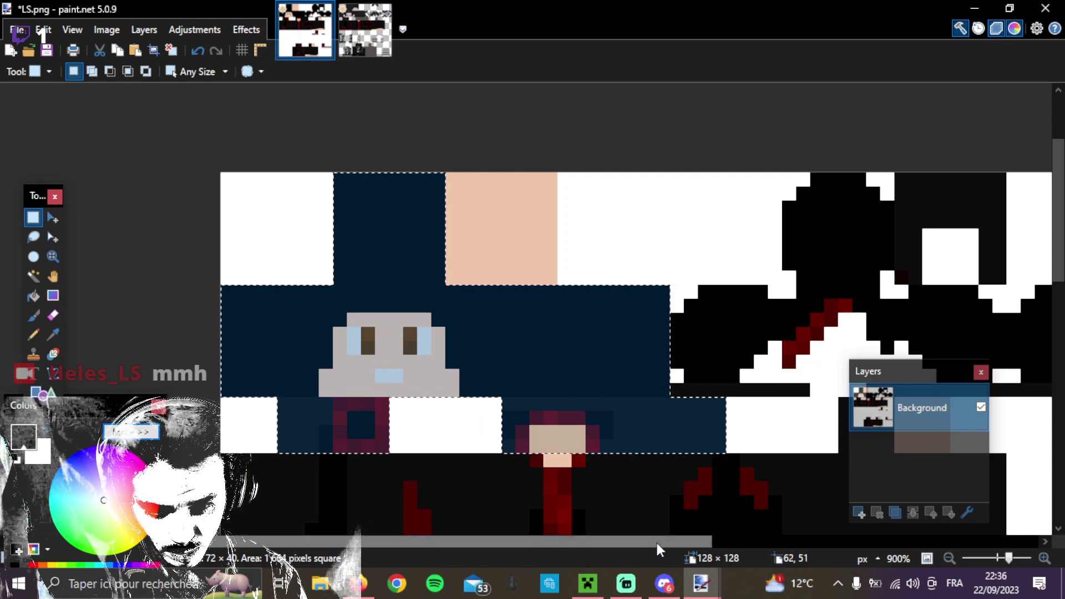
drag(657, 542, 861, 527)
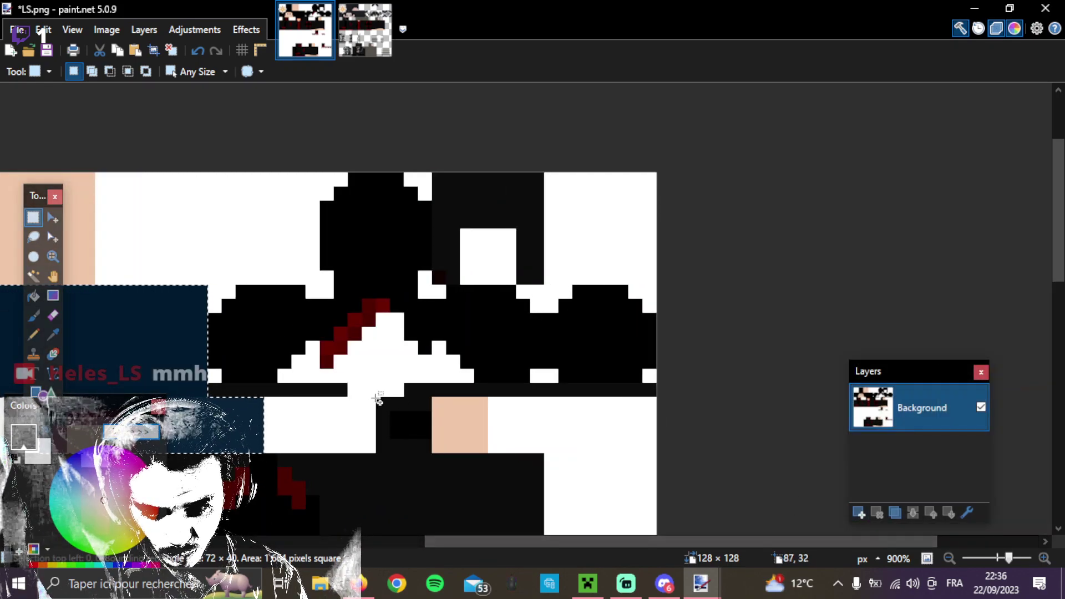
drag(442, 435, 487, 450)
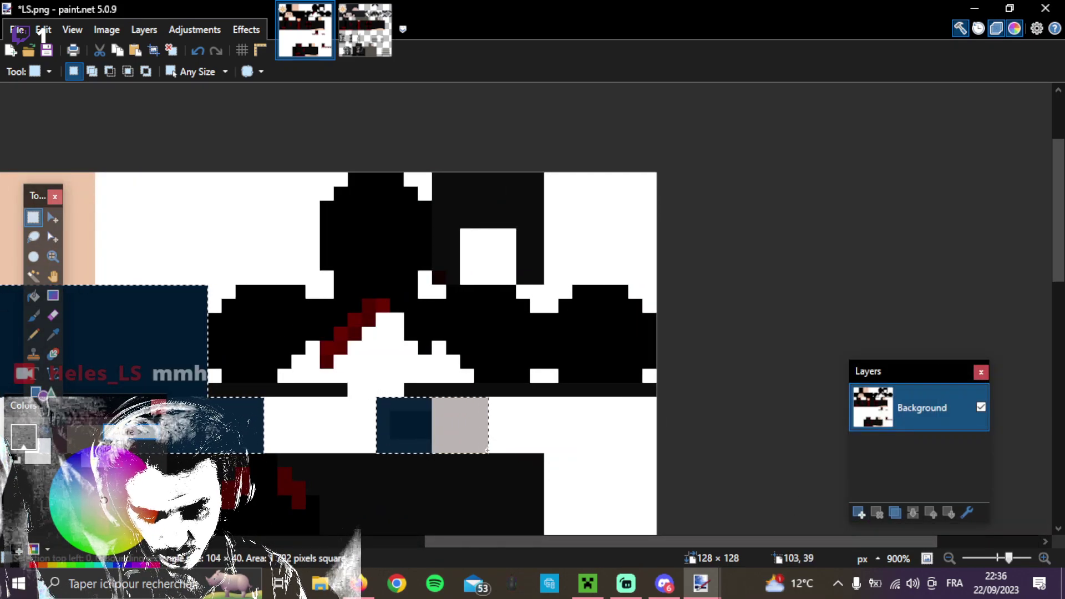
click(343, 55)
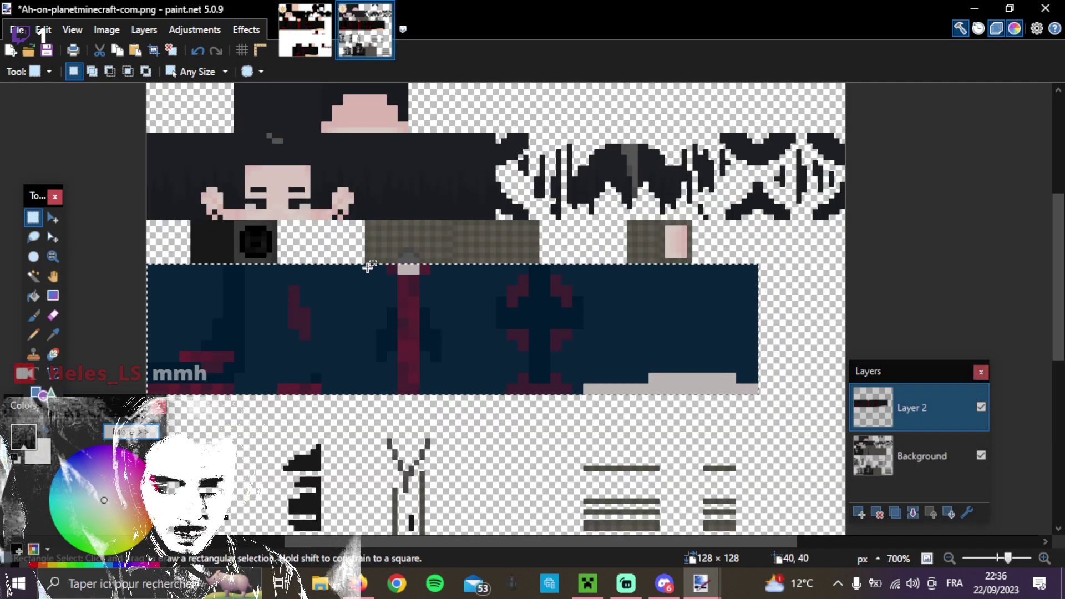
Paste the copied head strip and small leg, torso and arm blocks onto Layer 2, aligned directly above the body band.
key(ctrl+v)
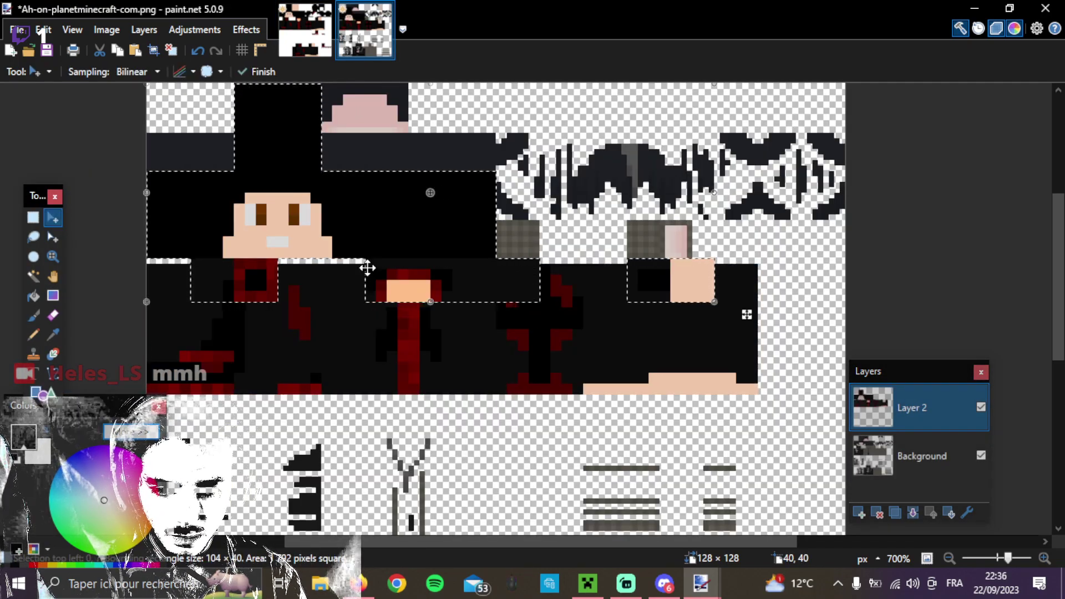
key(ctrl+z)
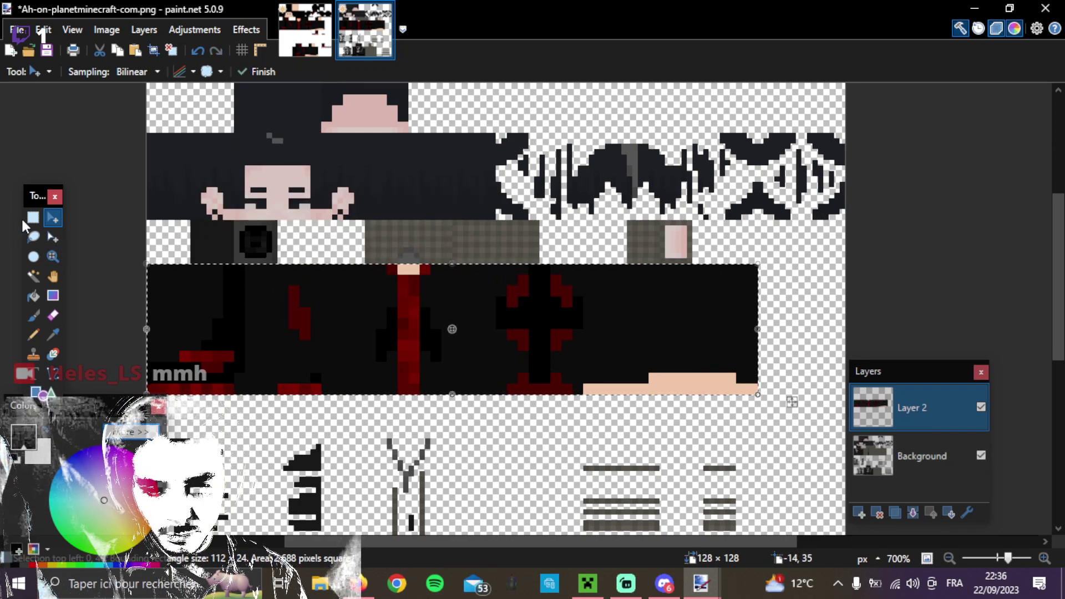
key(s)
ctrl+scroll(127, 198, down, 2)
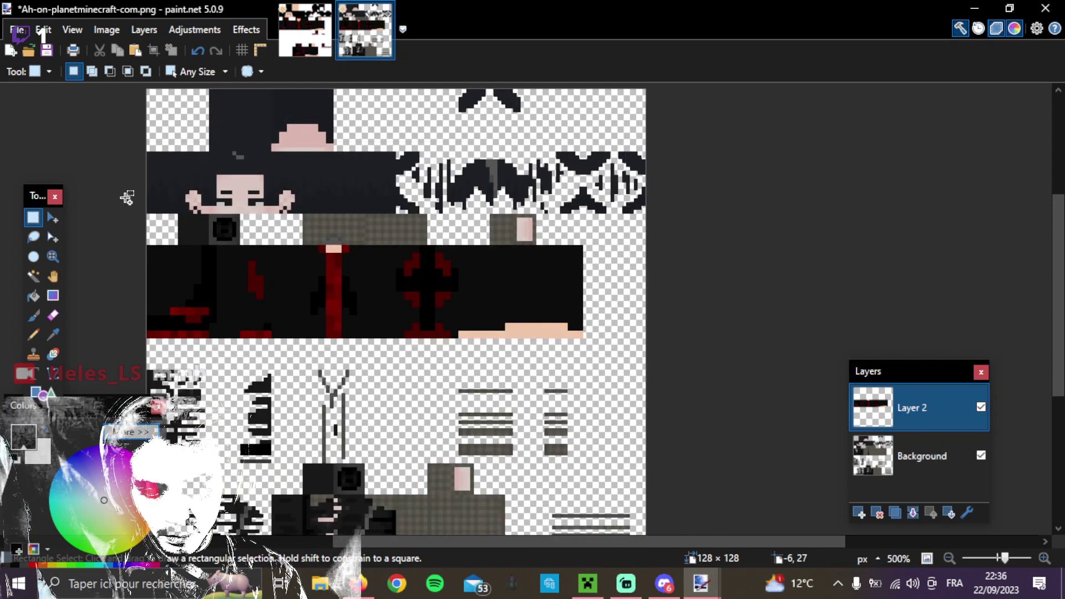
key(ctrl+v)
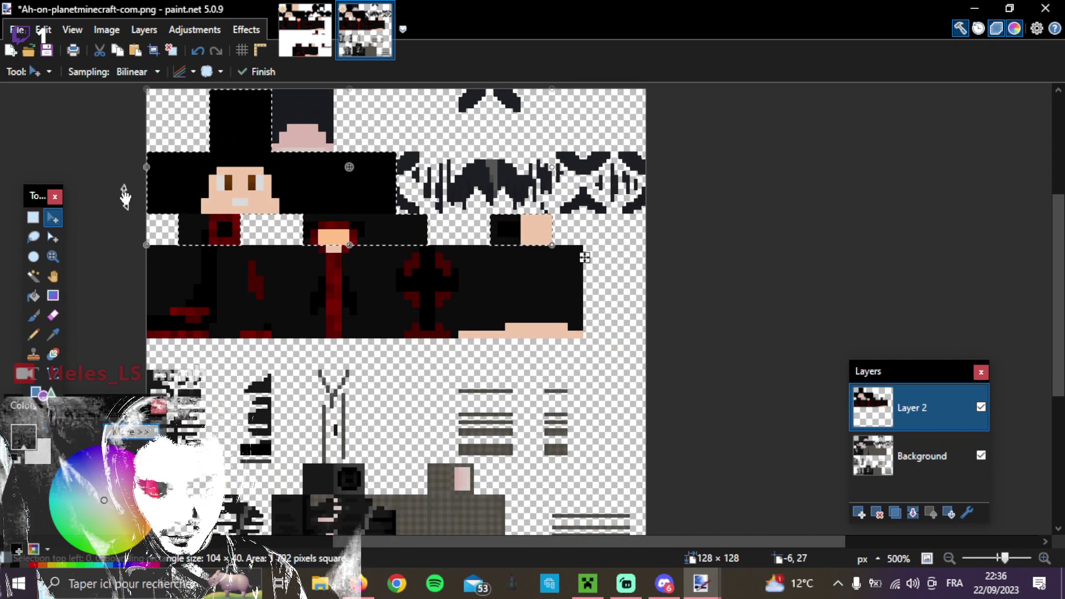
In LS.png, select the 16 × 16 pixel skin-coloured square beside the black head top.
click(298, 34)
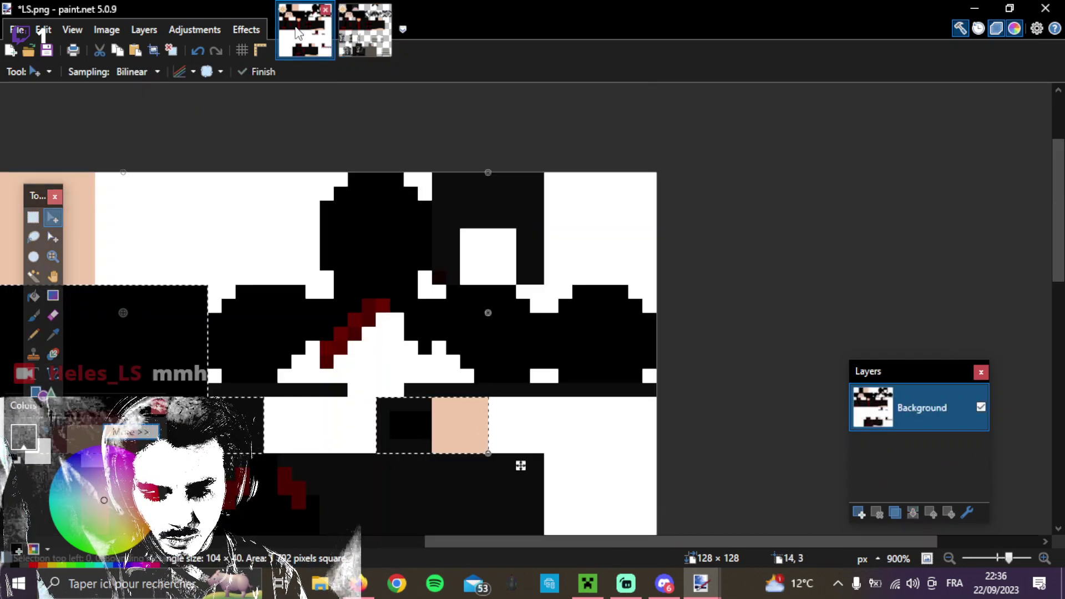
ctrl+scroll(338, 316, down, 4)
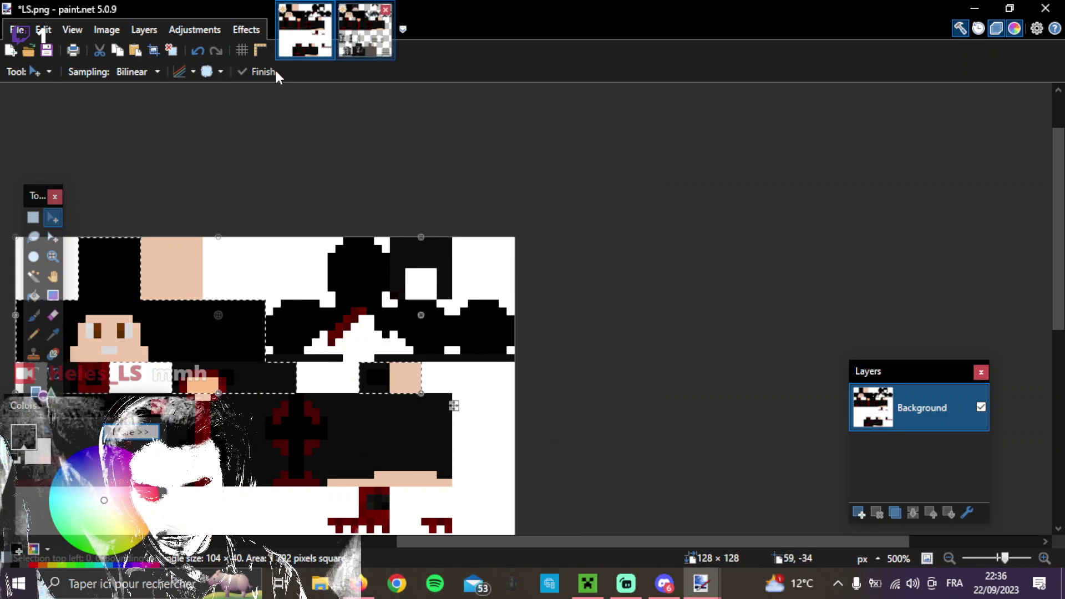
ctrl+scroll(85, 285, up, 4)
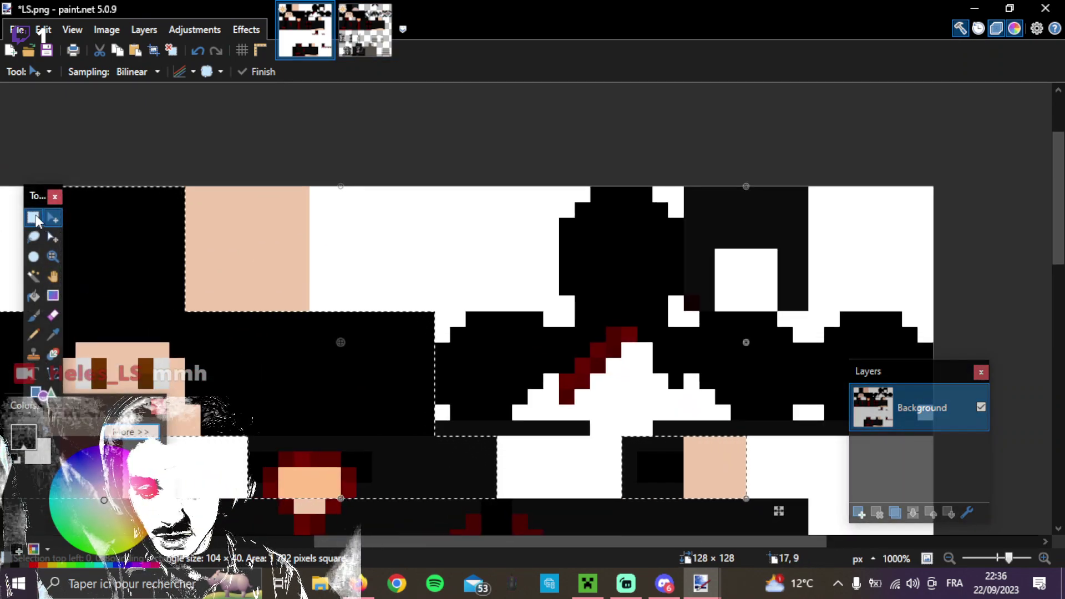
click(33, 217)
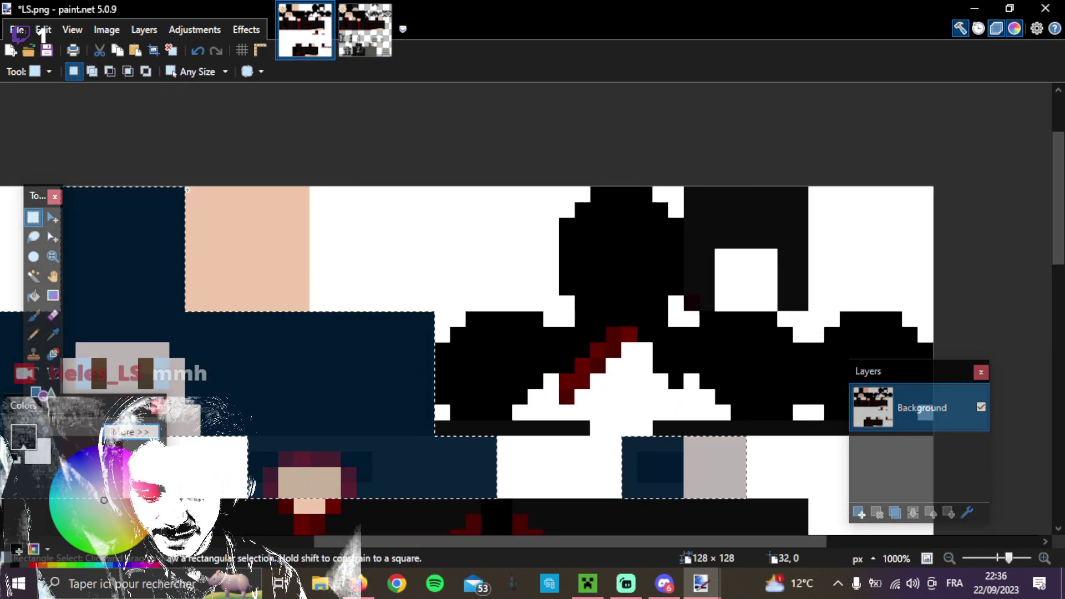
drag(187, 190, 307, 311)
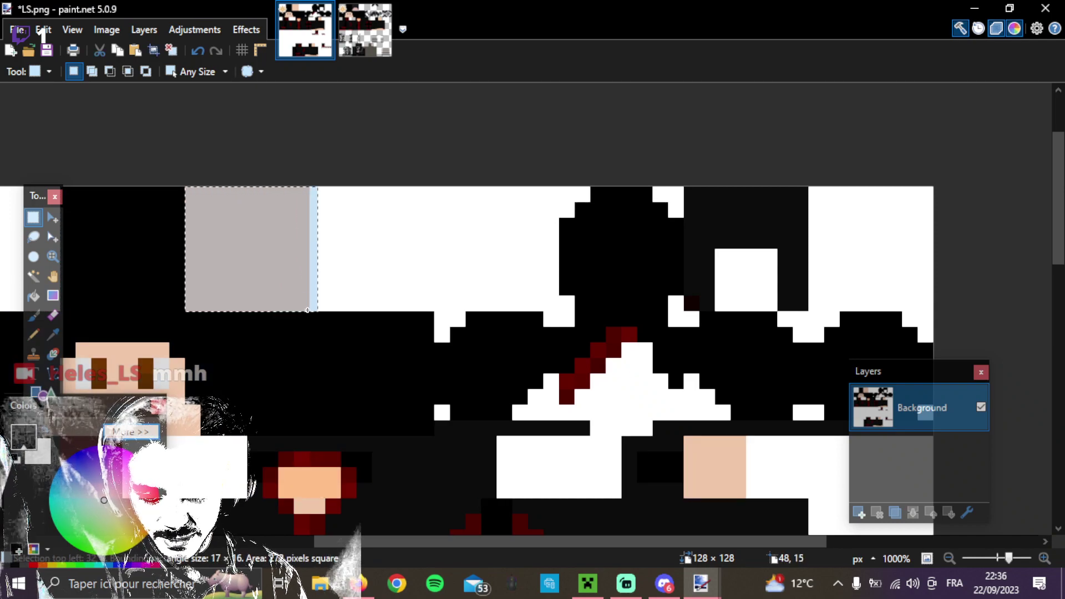
Paste the copied skin-coloured square onto Layer 2 of Ah-on-planetminecraft-com.png beside the head top.
key(ctrl+Tab)
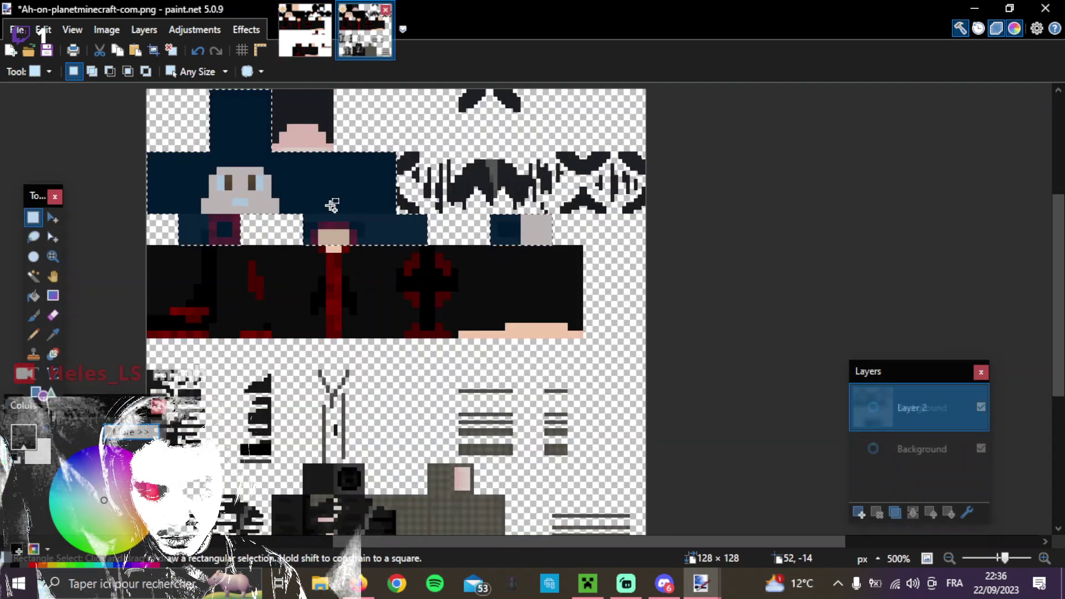
key(ctrl+v)
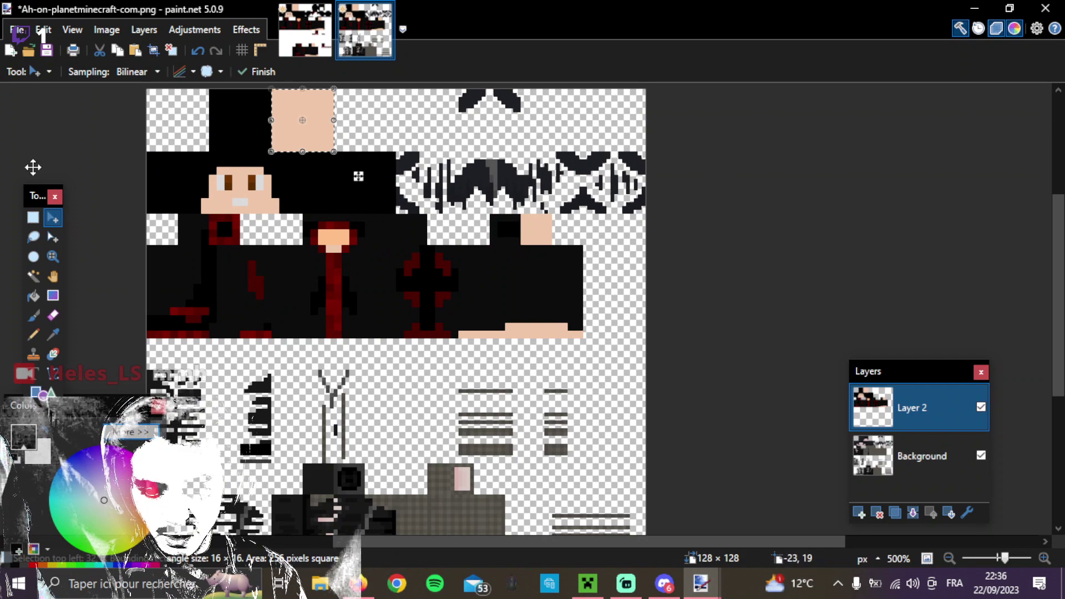
key(s)
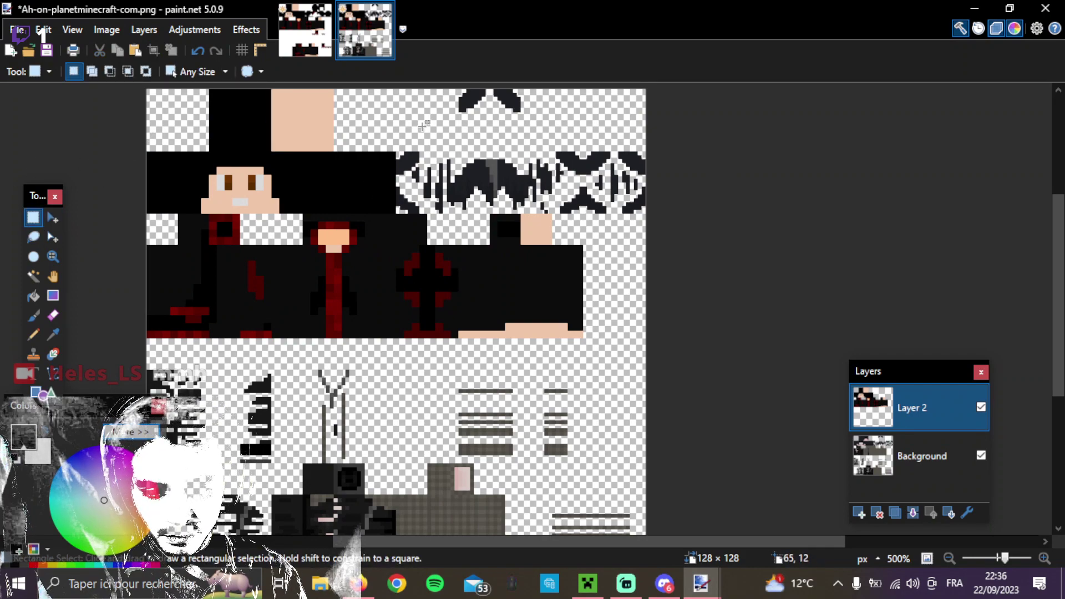
Compare the hair overlay area of Ah-on-planetminecraft-com.png with the same area in LS.png.
scroll(422, 127, up, 3)
scroll(427, 128, up, 2)
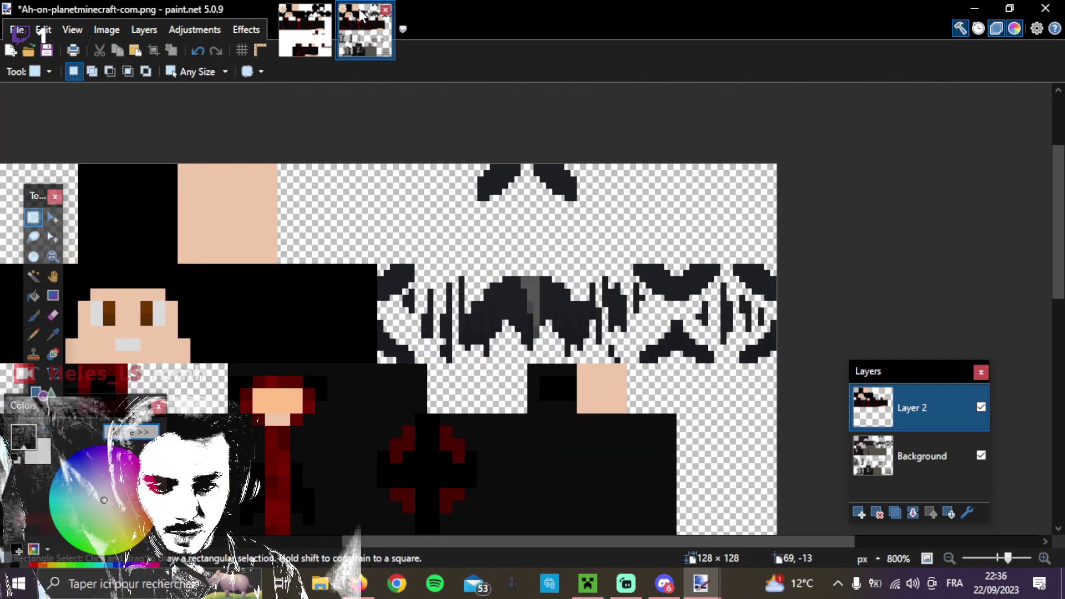
key(ctrl+Tab)
key(ctrl+Tab)
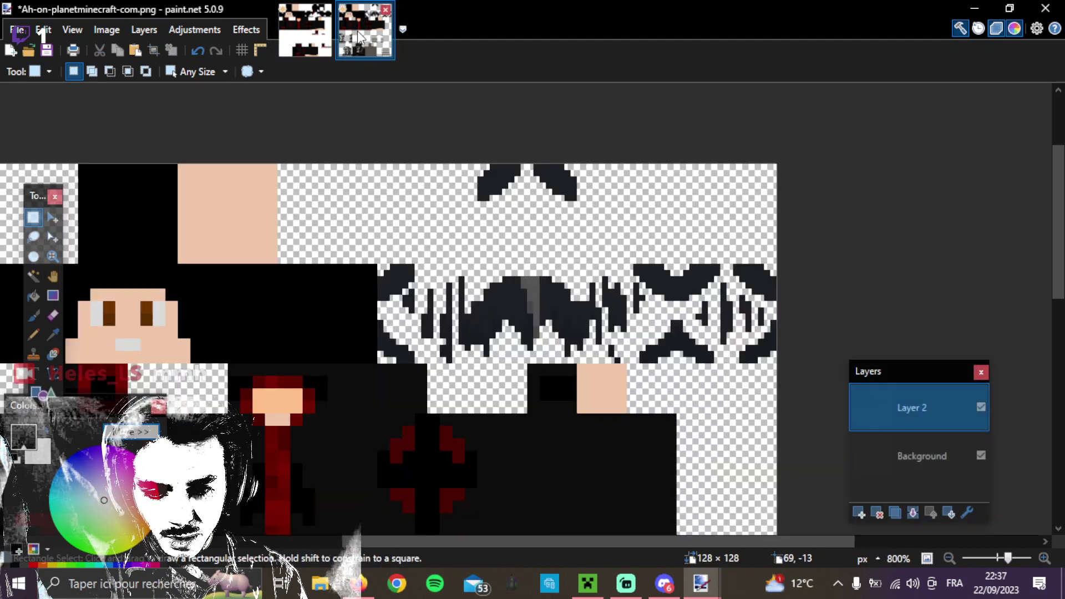
scroll(502, 214, down, 2)
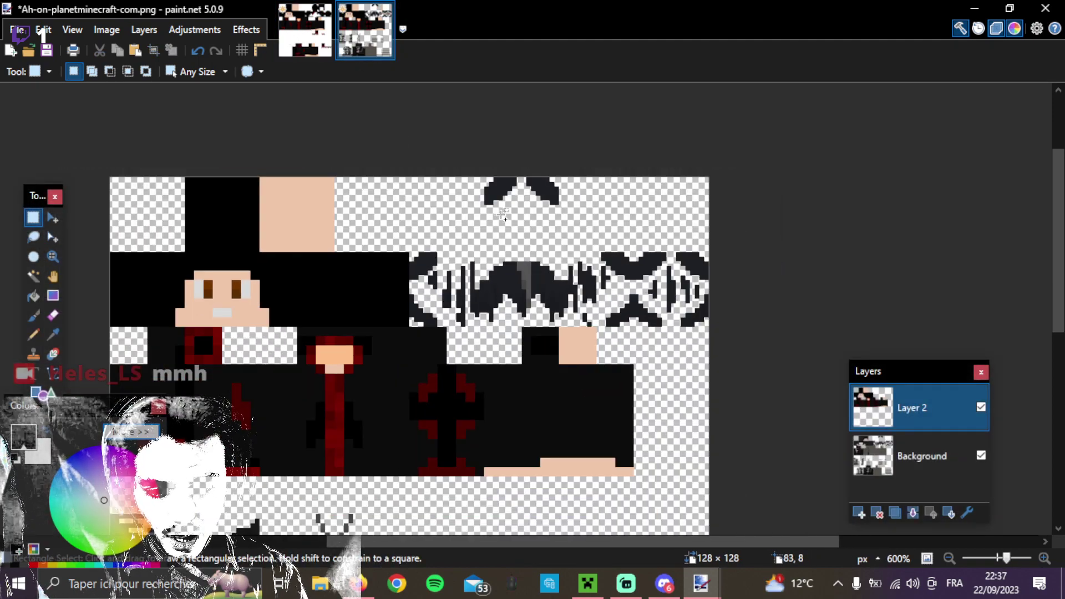
scroll(502, 215, up, 1)
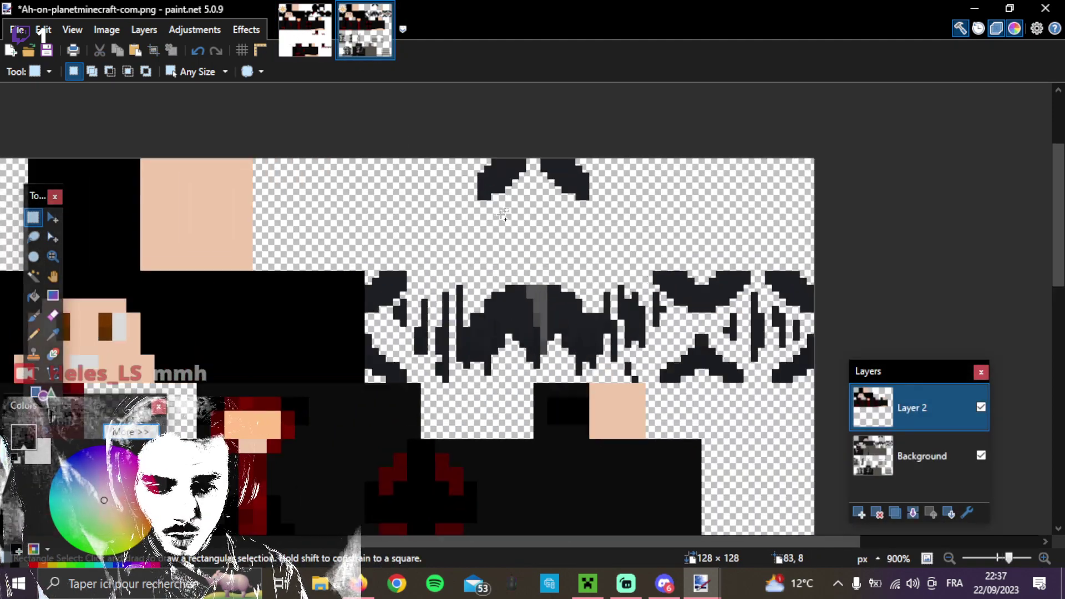
scroll(502, 214, up, 1)
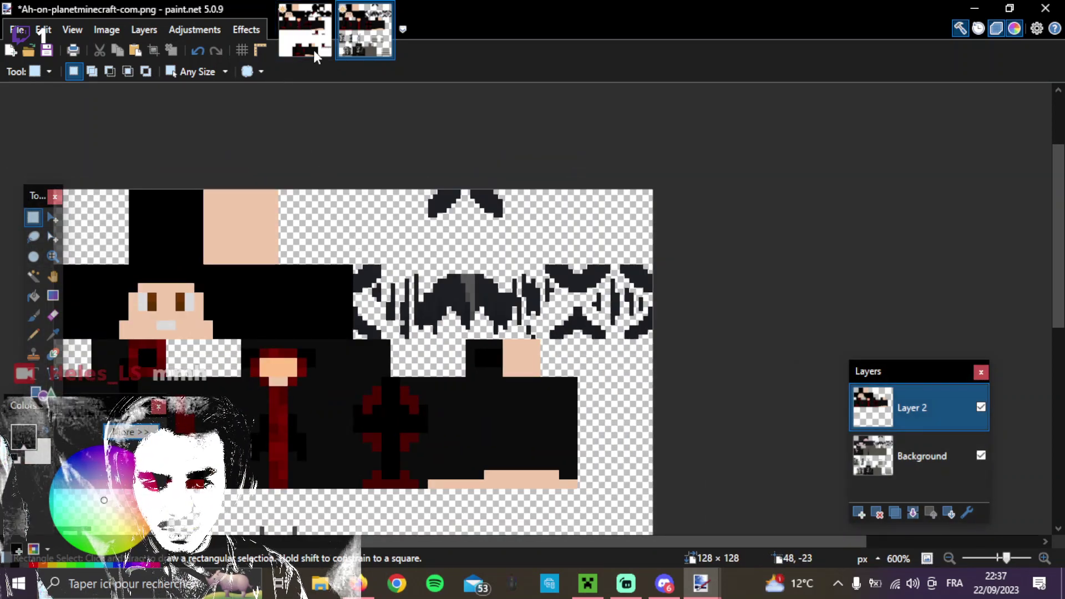
click(311, 33)
click(361, 39)
Try to transfer the red hair streak from LS.png onto Layer 2 as a 10 × 10 pixel rectangle.
key(ctrl+Tab)
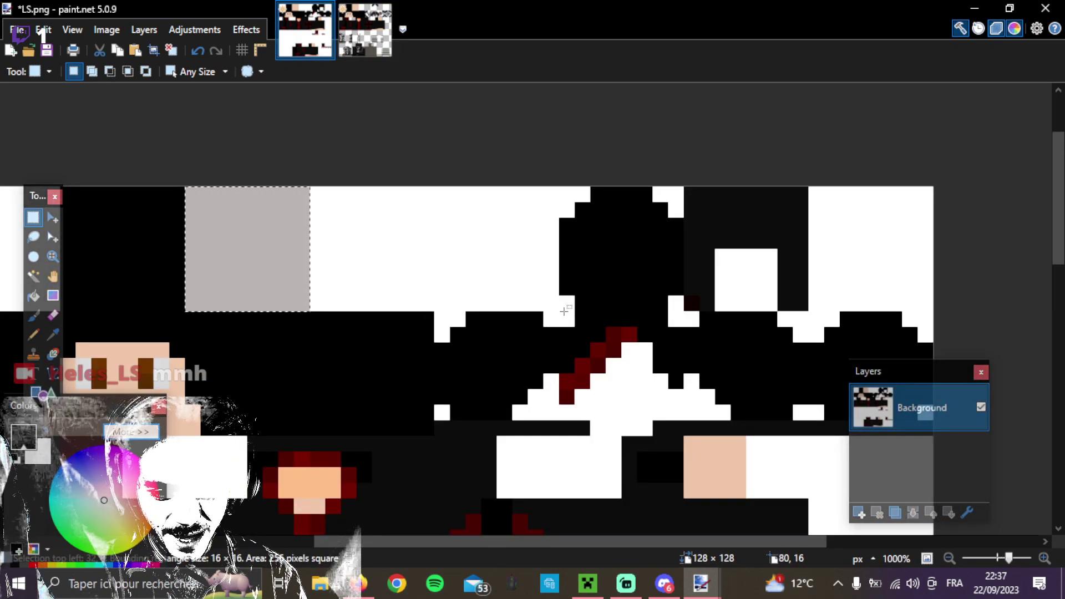
drag(599, 336, 565, 402)
click(635, 332)
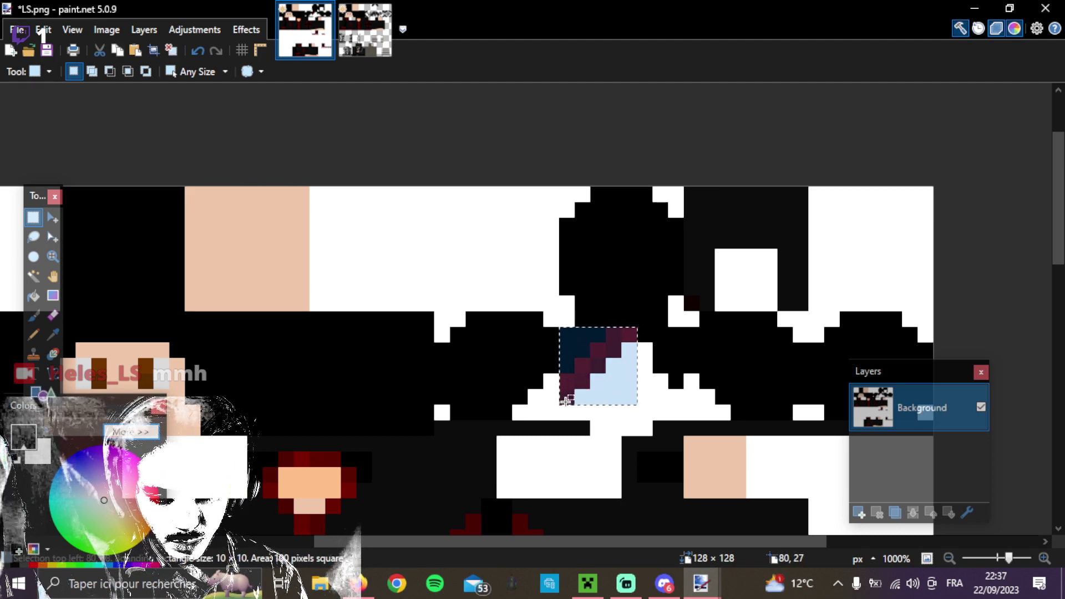
click(365, 29)
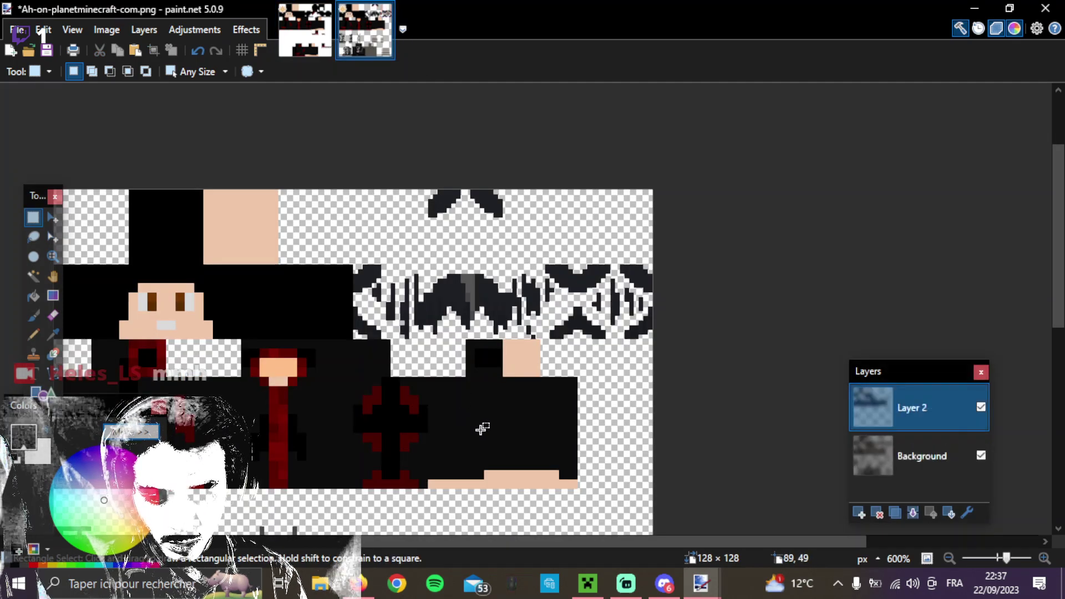
key(ctrl+v)
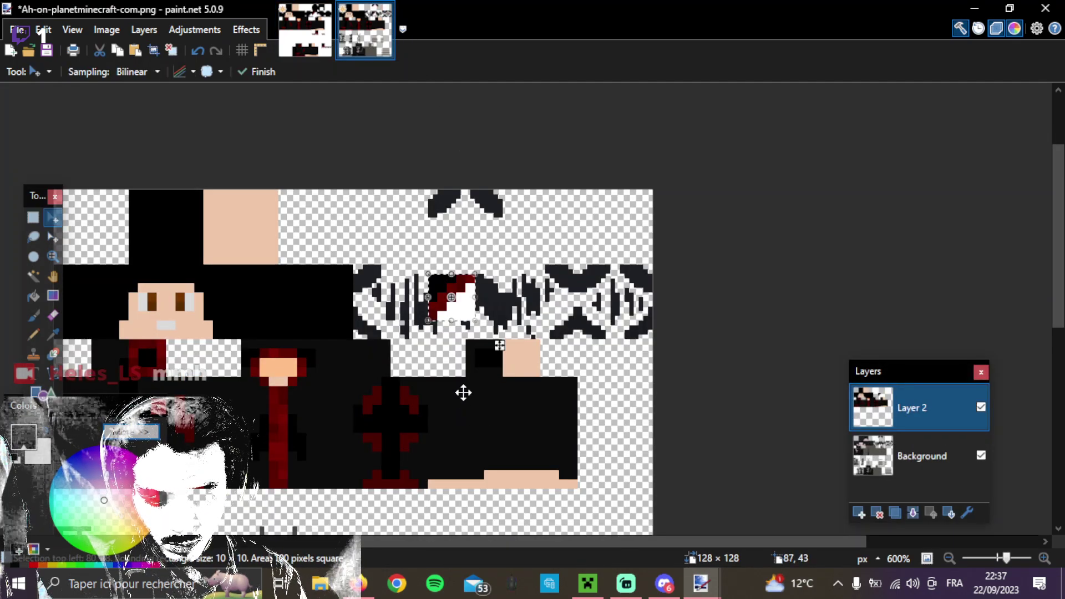
drag(464, 392, 351, 97)
In LS.png, outline only the diagonal red hair streak with Lasso Select, about 10 × 11 pixels in extent.
click(316, 32)
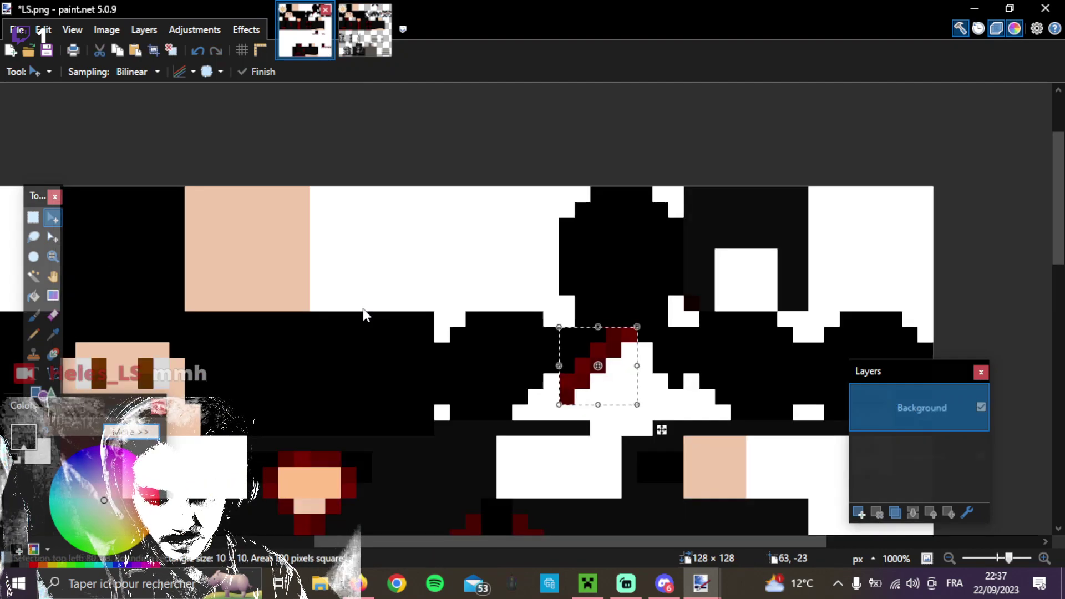
scroll(583, 413, up, 4)
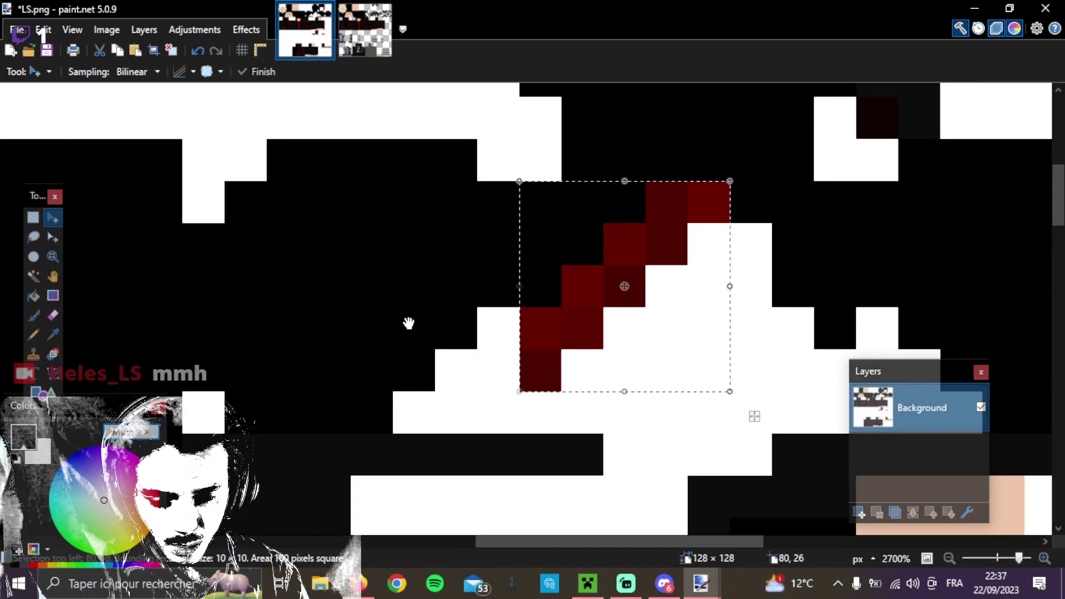
click(53, 238)
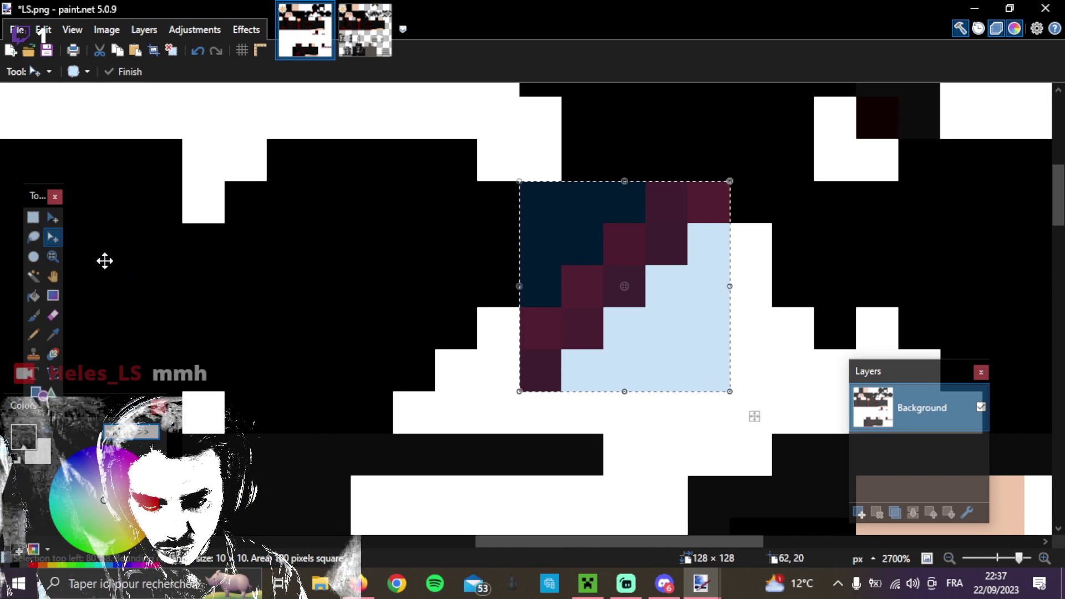
click(34, 239)
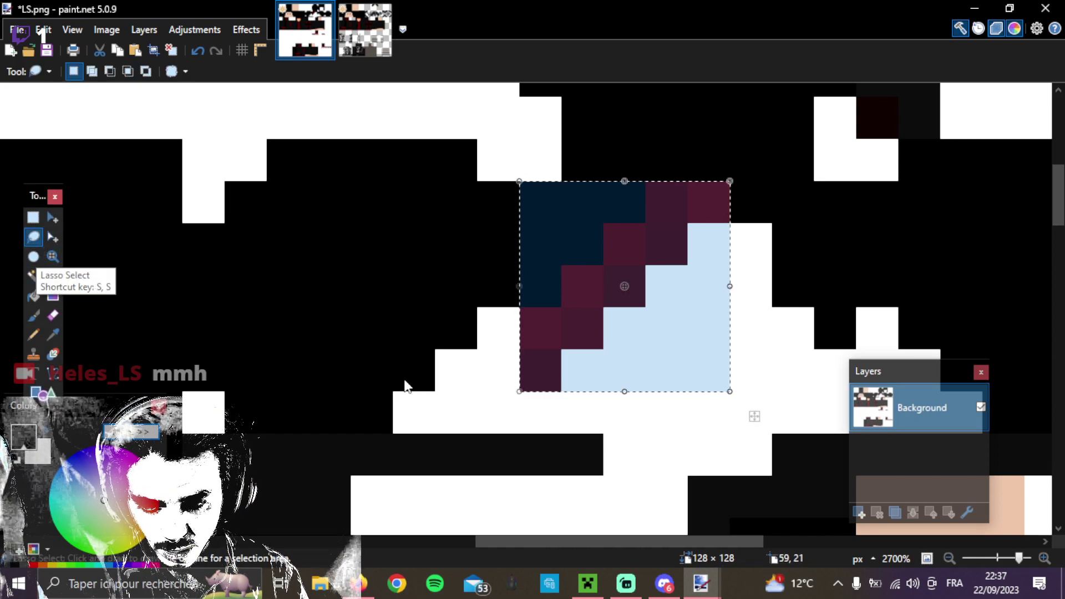
click(552, 360)
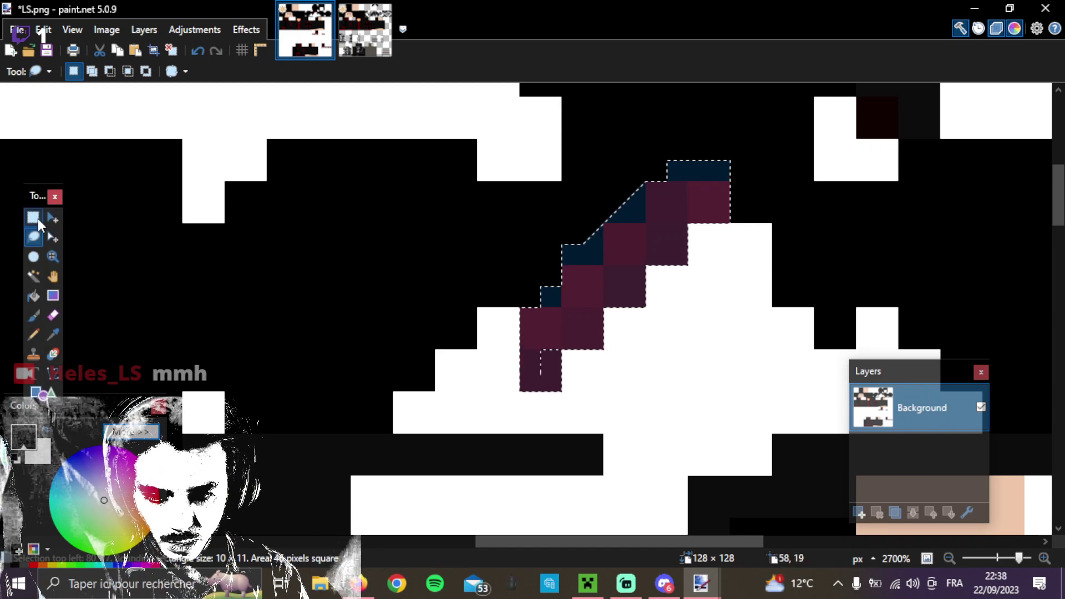
click(33, 221)
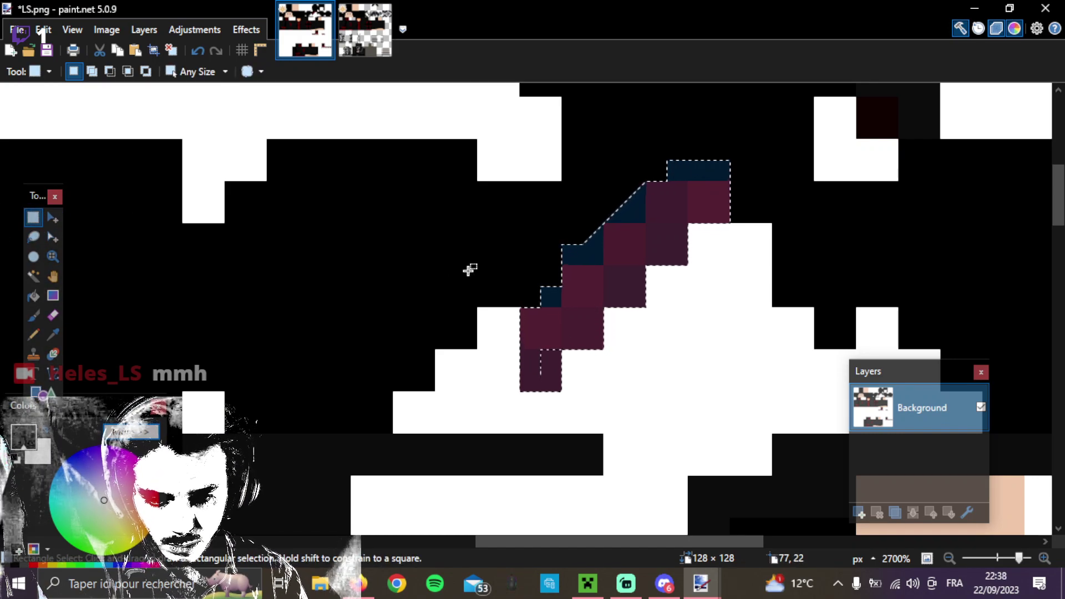
click(53, 218)
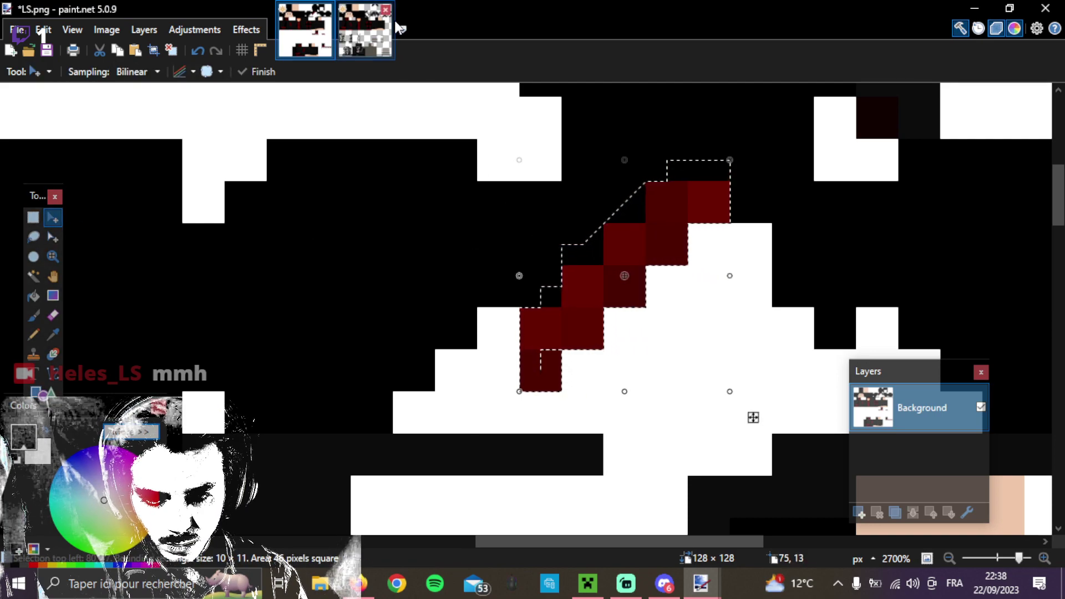
Paste the lassoed red streak onto Layer 2 of Ah-on-planetminecraft-com.png, over the front hair of the head overlay.
click(380, 32)
key(ctrl+shift+v)
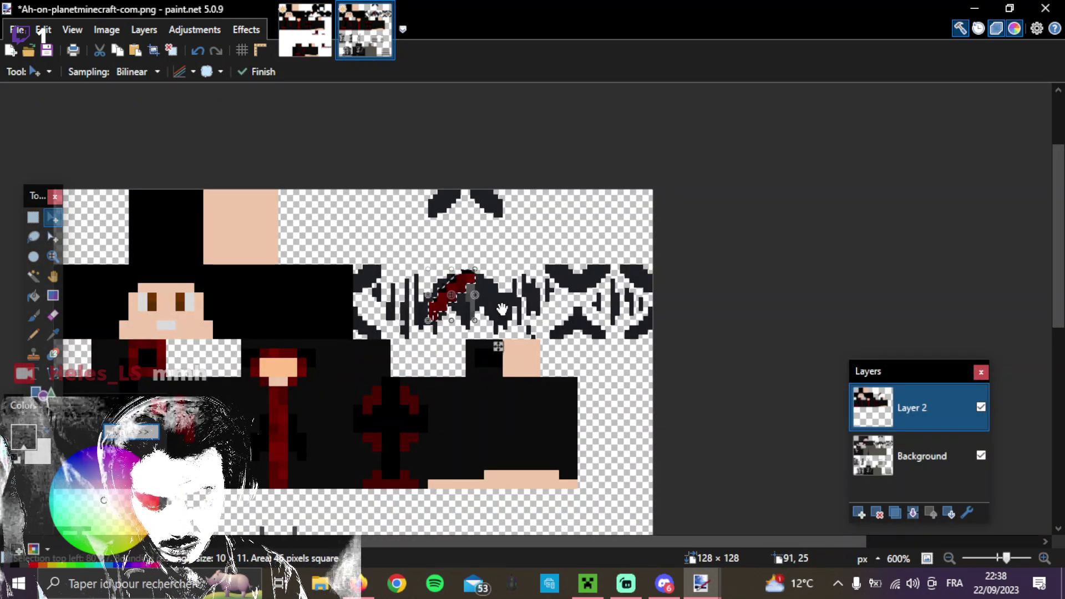
scroll(694, 272, down, 2)
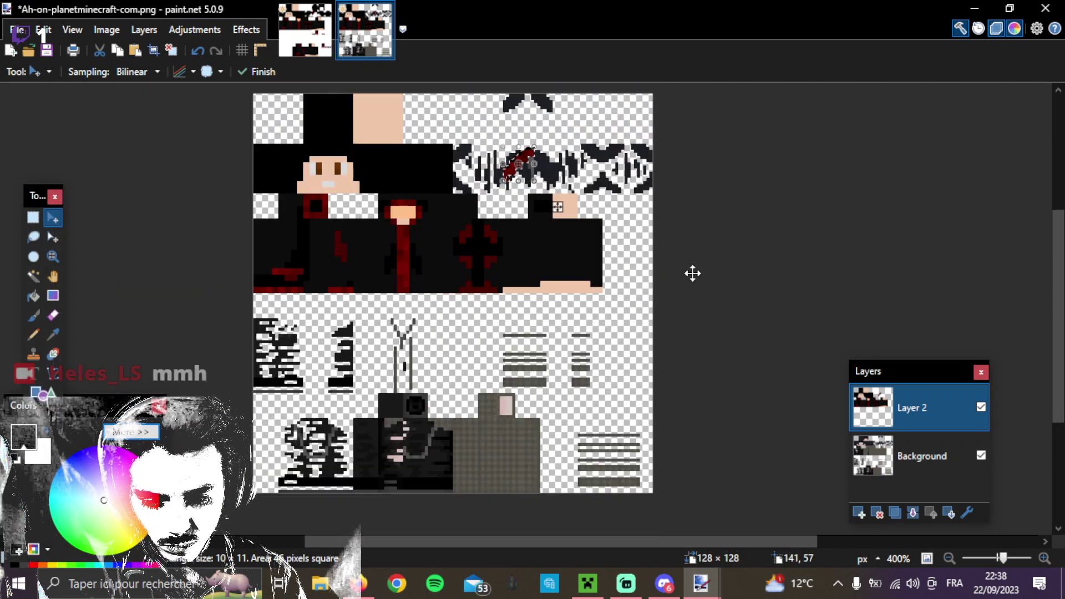
Delete the pasted red streak to compare the hair without it, and undo the deletion.
key(Delete)
scroll(693, 273, up, 4)
scroll(694, 273, down, 2)
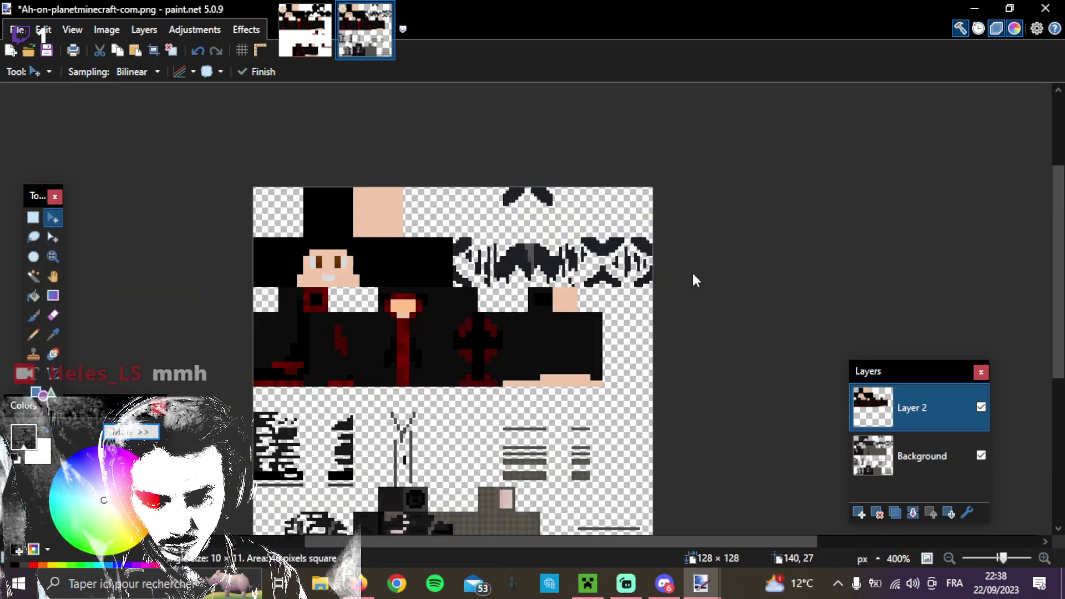
key(ctrl+z)
Deselect the pasted red streak on Layer 2 and inspect the stray black pixels along its edge.
scroll(618, 269, up, 7)
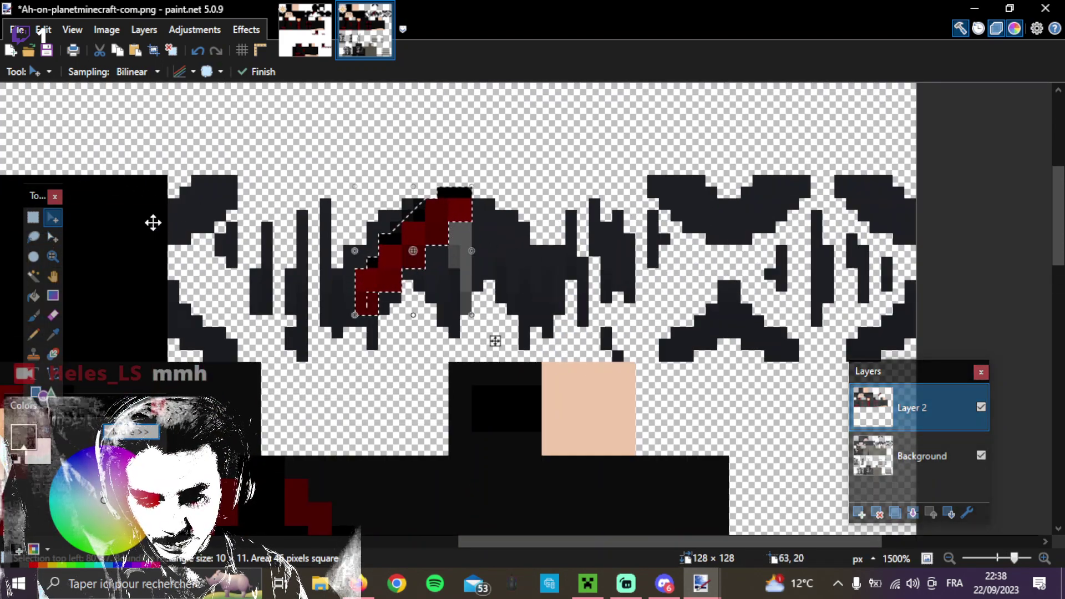
click(32, 217)
click(299, 297)
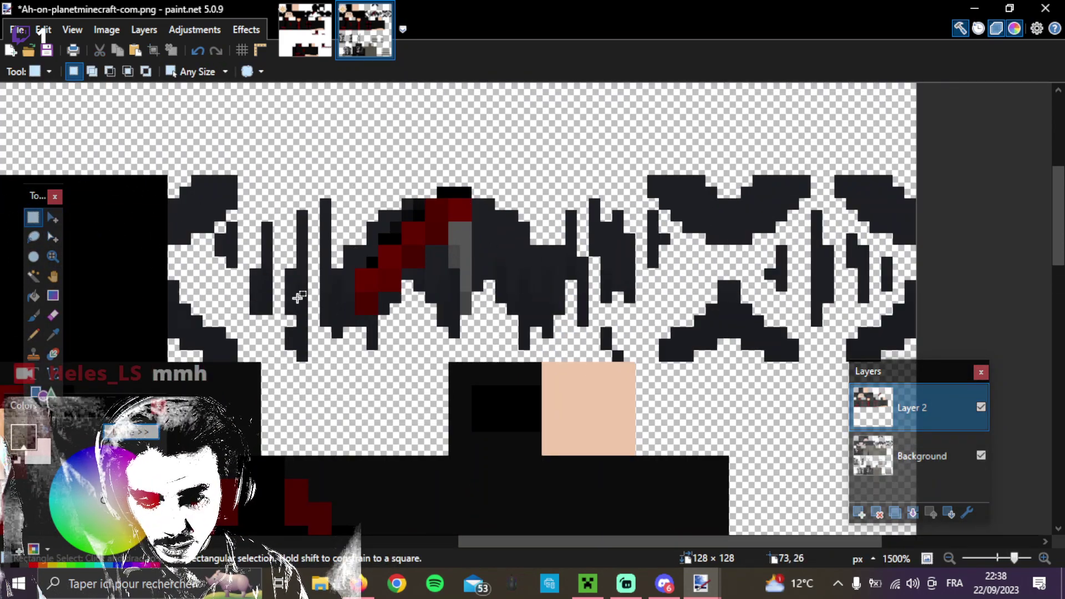
scroll(333, 225, up, 2)
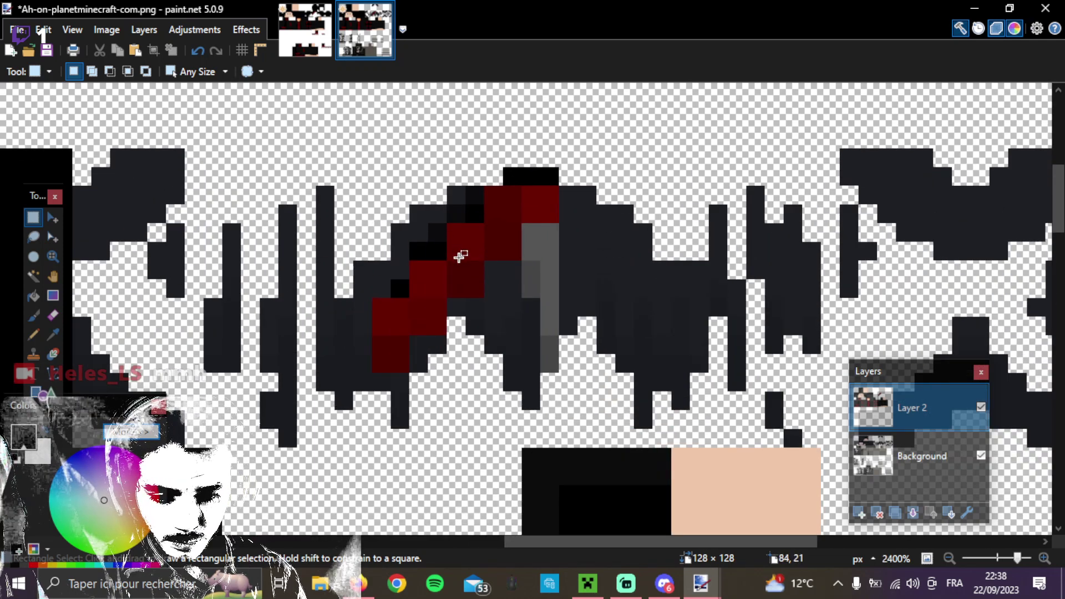
scroll(461, 257, up, 3)
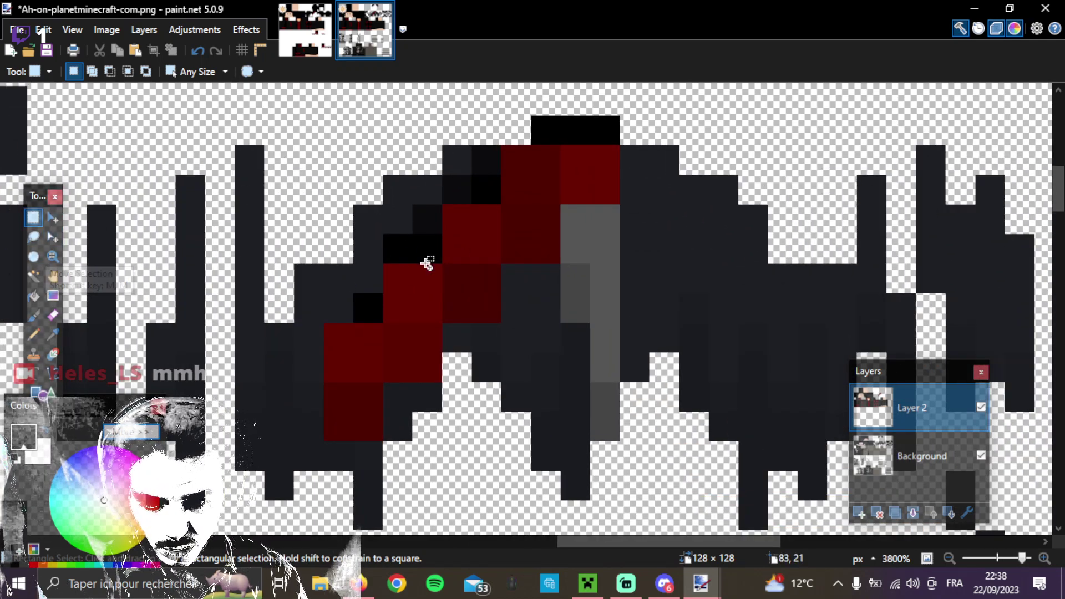
On the Background layer, erase the dark hair and grey strand beneath the red streak with a size 2 eraser.
scroll(427, 262, up, 2)
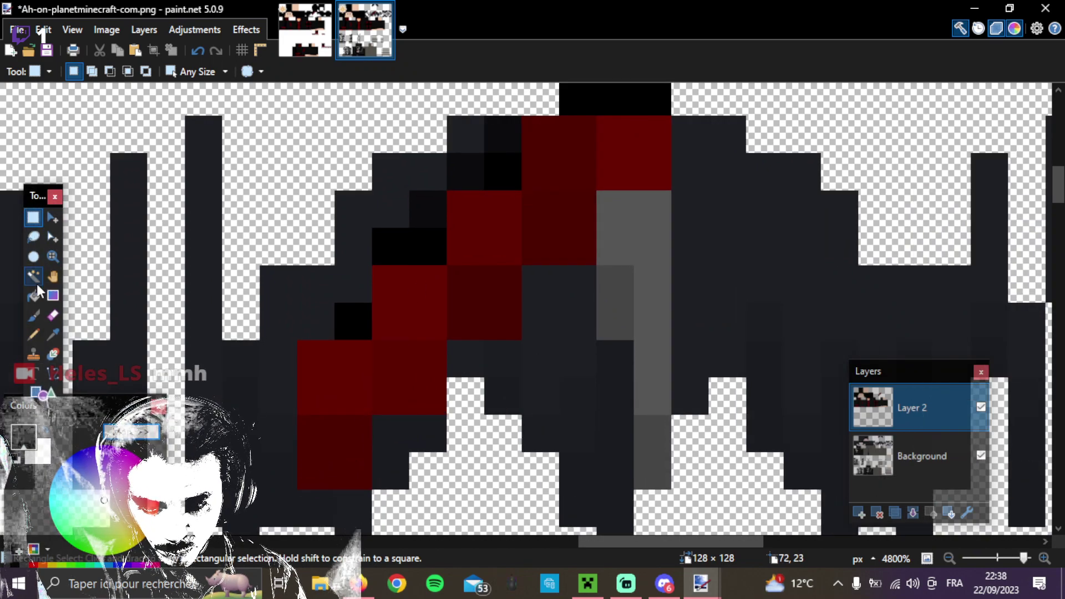
scroll(389, 422, down, 2)
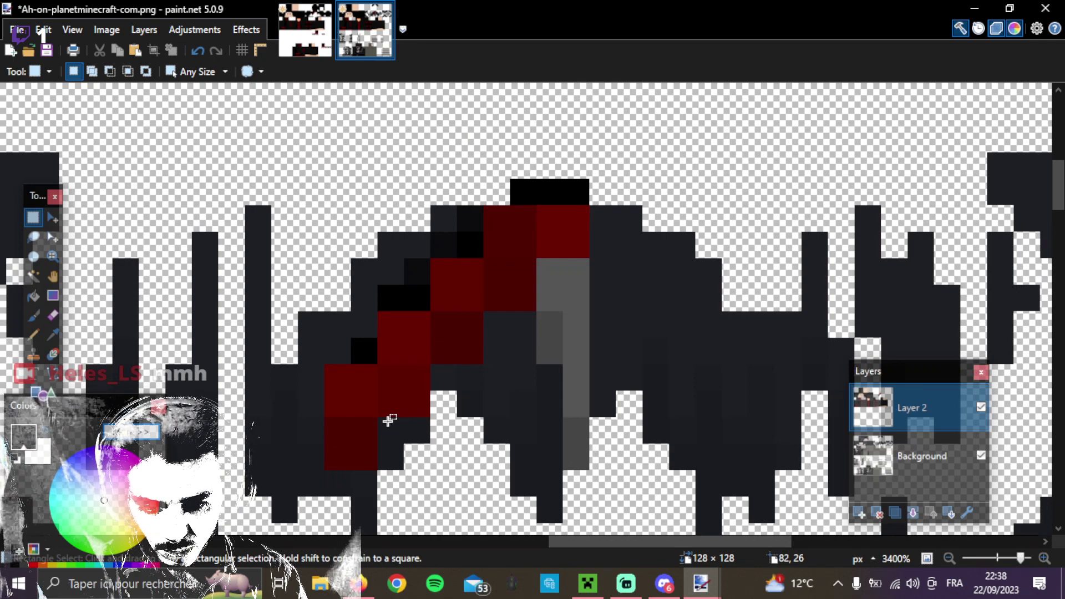
scroll(389, 422, down, 2)
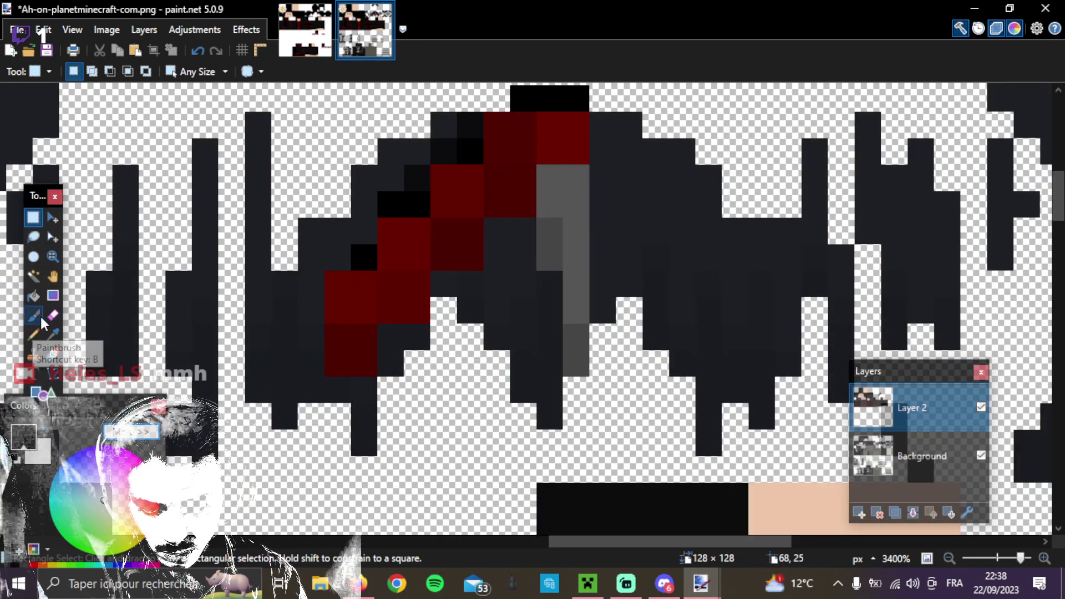
click(53, 315)
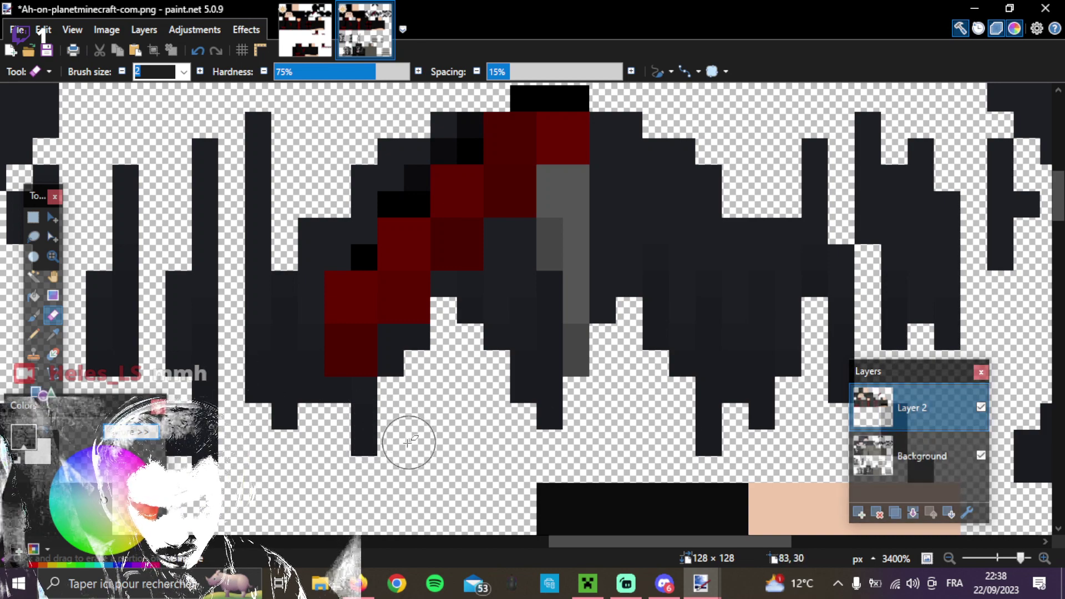
click(33, 217)
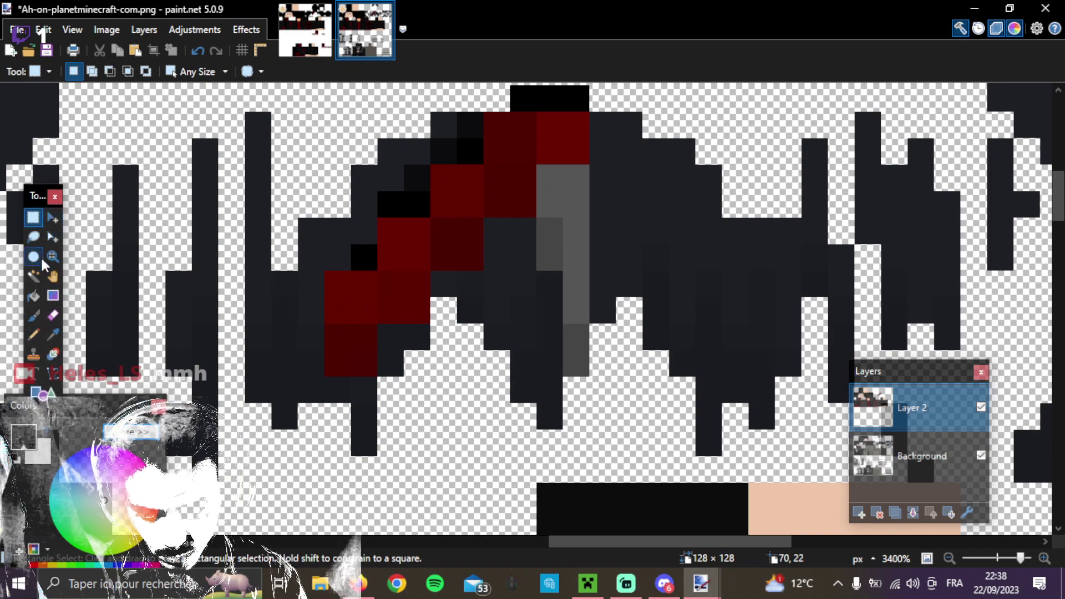
click(54, 316)
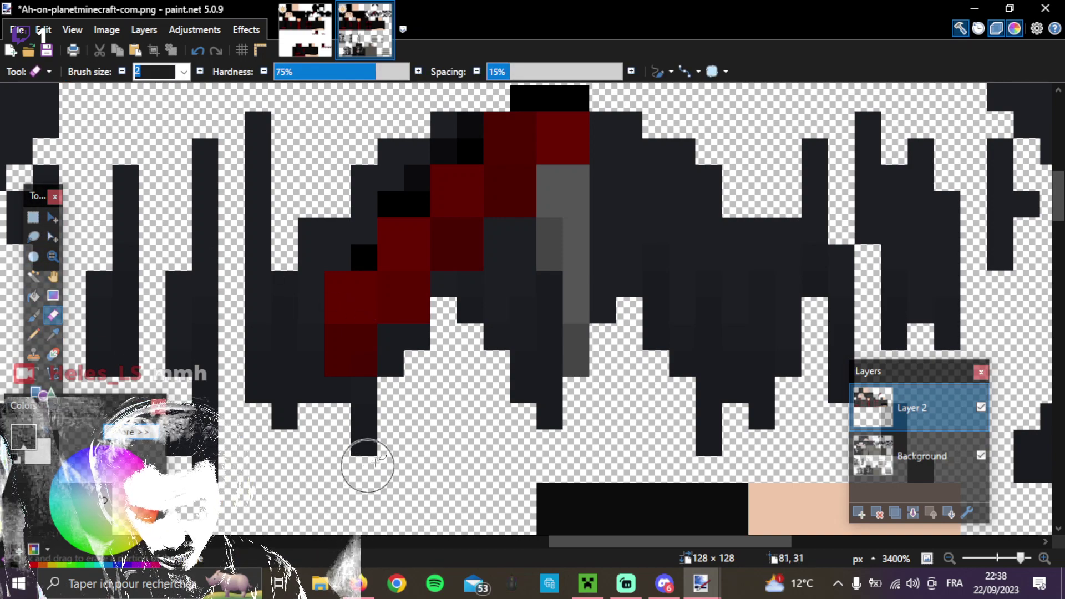
click(964, 474)
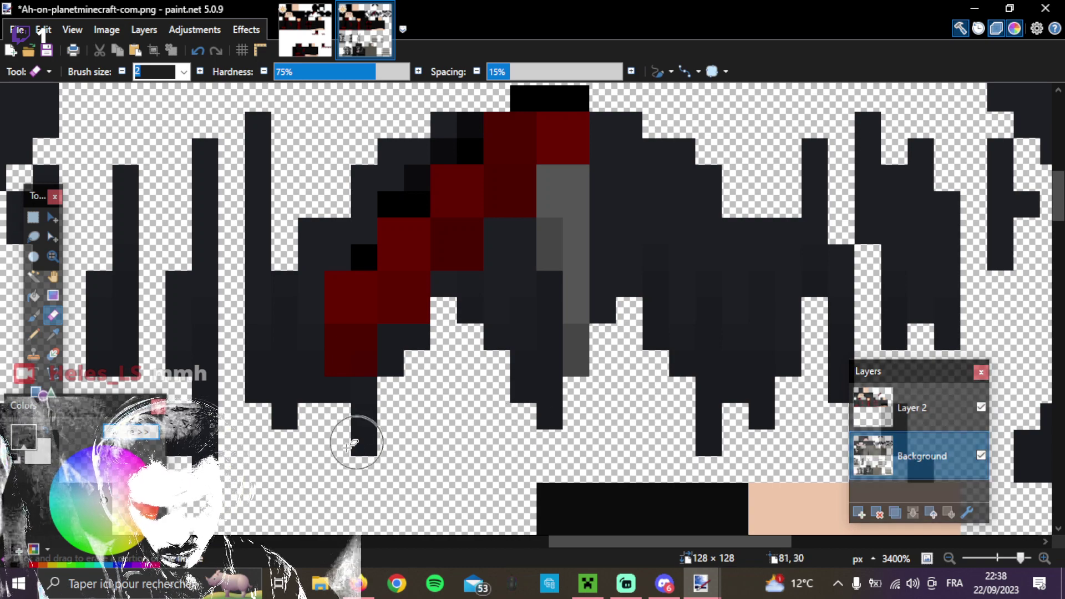
mouse_move(359, 427)
mouse_down()
mouse_move(418, 345)
mouse_move(380, 391)
mouse_move(397, 390)
mouse_move(420, 345)
mouse_move(410, 376)
mouse_move(462, 289)
mouse_move(443, 343)
mouse_move(476, 297)
mouse_move(459, 335)
mouse_move(482, 281)
mouse_move(459, 329)
mouse_move(505, 275)
mouse_move(495, 274)
mouse_move(541, 195)
mouse_move(540, 218)
mouse_move(551, 206)
mouse_move(561, 173)
mouse_move(505, 233)
mouse_up()
mouse_move(441, 302)
mouse_down()
mouse_move(334, 394)
mouse_move(575, 161)
mouse_move(557, 282)
mouse_move(549, 264)
mouse_move(529, 278)
mouse_move(495, 361)
mouse_move(546, 416)
mouse_move(524, 318)
mouse_move(543, 392)
mouse_move(566, 314)
mouse_move(568, 408)
mouse_move(590, 342)
mouse_move(585, 254)
mouse_move(581, 355)
mouse_move(592, 279)
mouse_move(585, 256)
mouse_move(576, 322)
mouse_move(553, 209)
mouse_move(572, 302)
mouse_move(587, 276)
mouse_move(587, 323)
mouse_up()
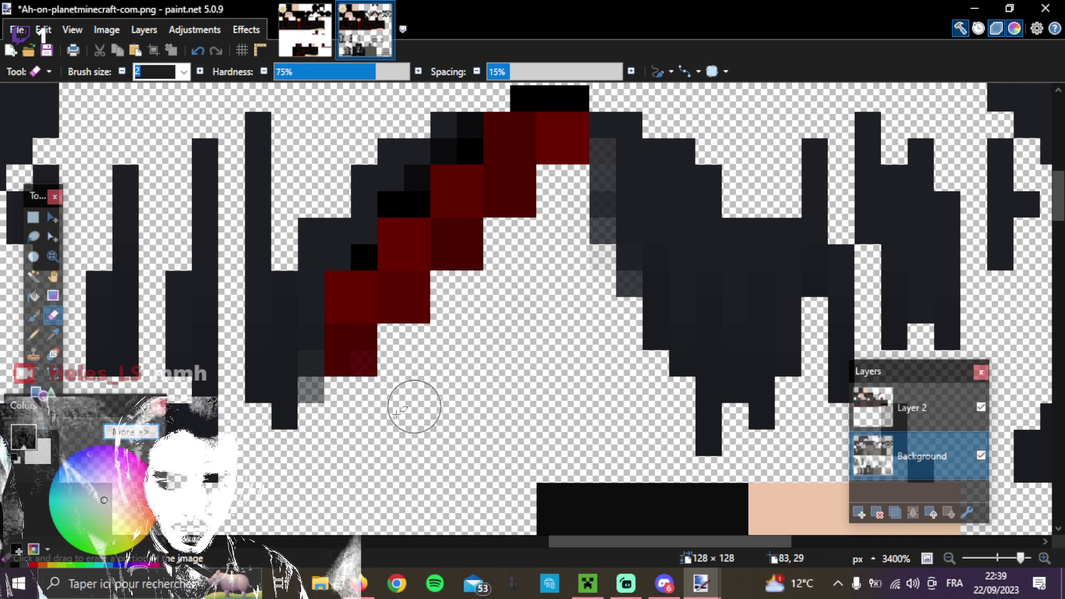
Sample the dark navy hair colour as the primary colour with the Color Picker.
click(34, 217)
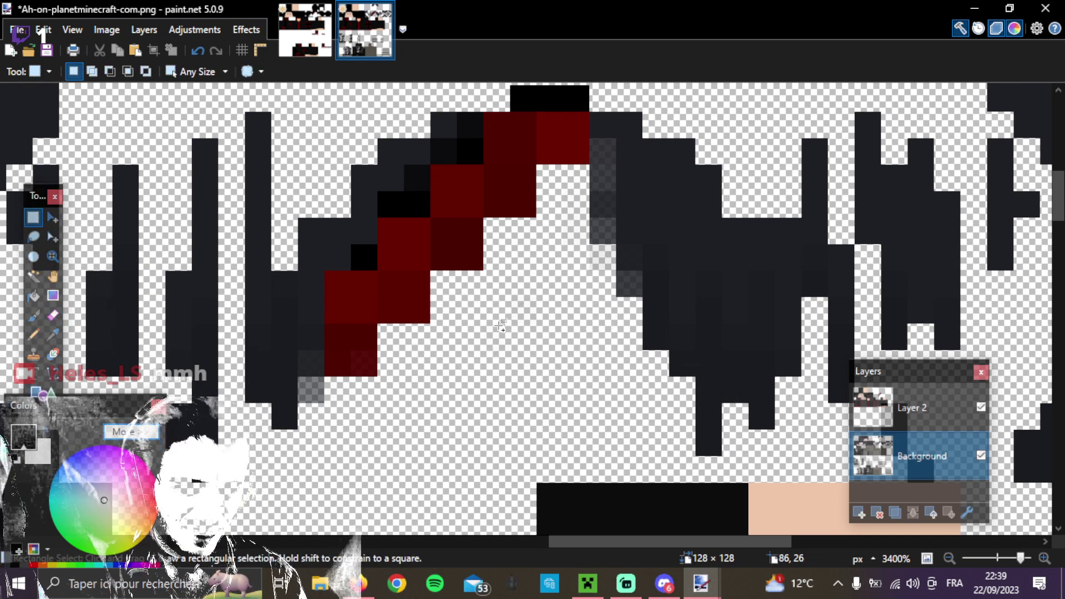
scroll(499, 324, down, 5)
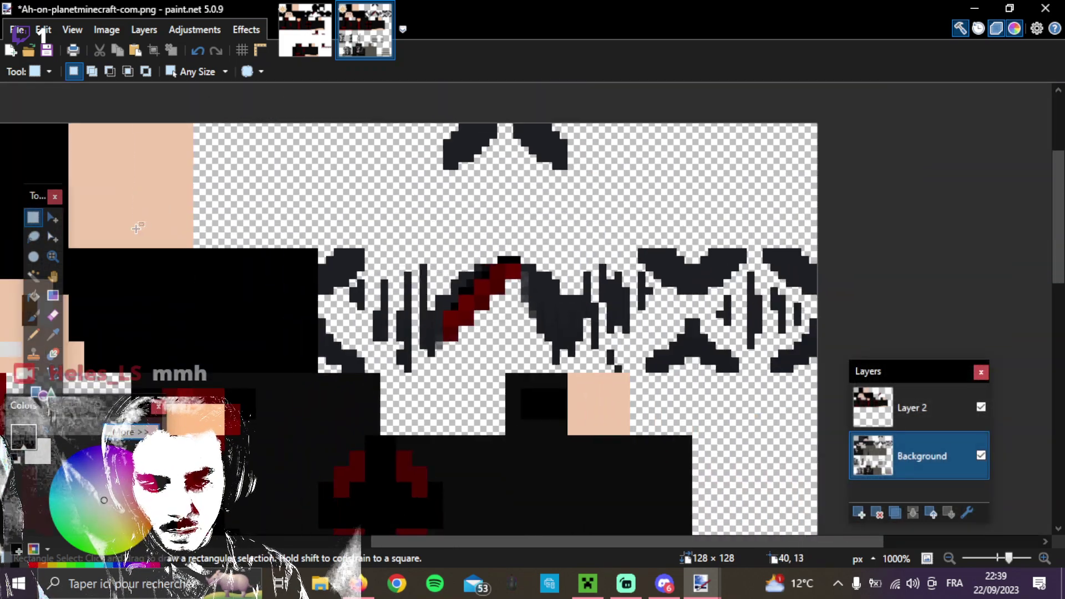
click(53, 334)
scroll(434, 300, up, 2)
scroll(434, 300, up, 1)
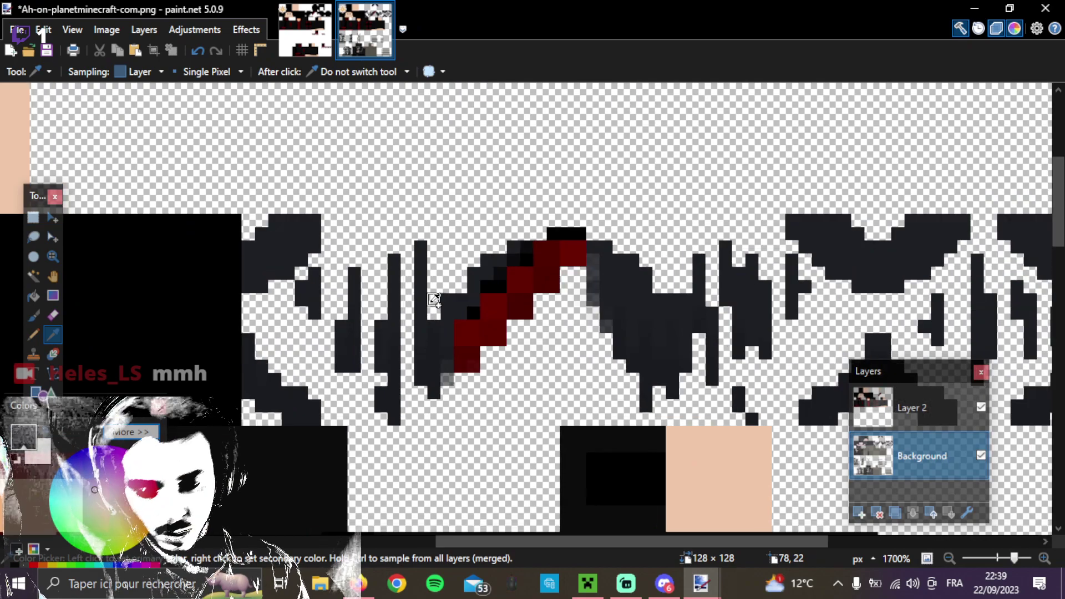
scroll(434, 300, up, 1)
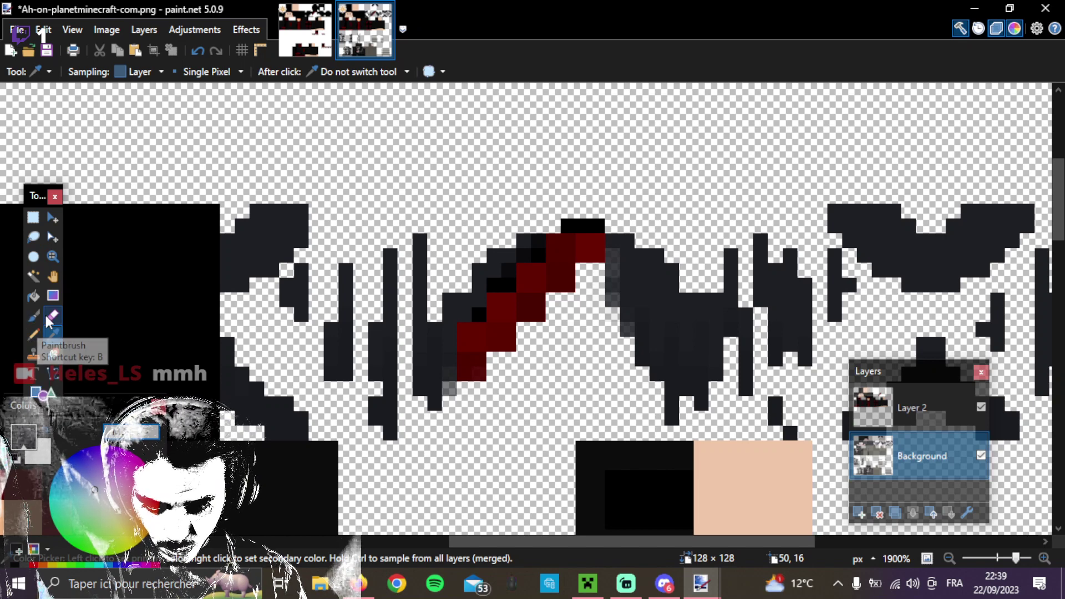
Try Paint Bucket fills on the hair left of the red streak, lower the tolerance to 0%, and undo the trial fills.
click(33, 296)
click(435, 344)
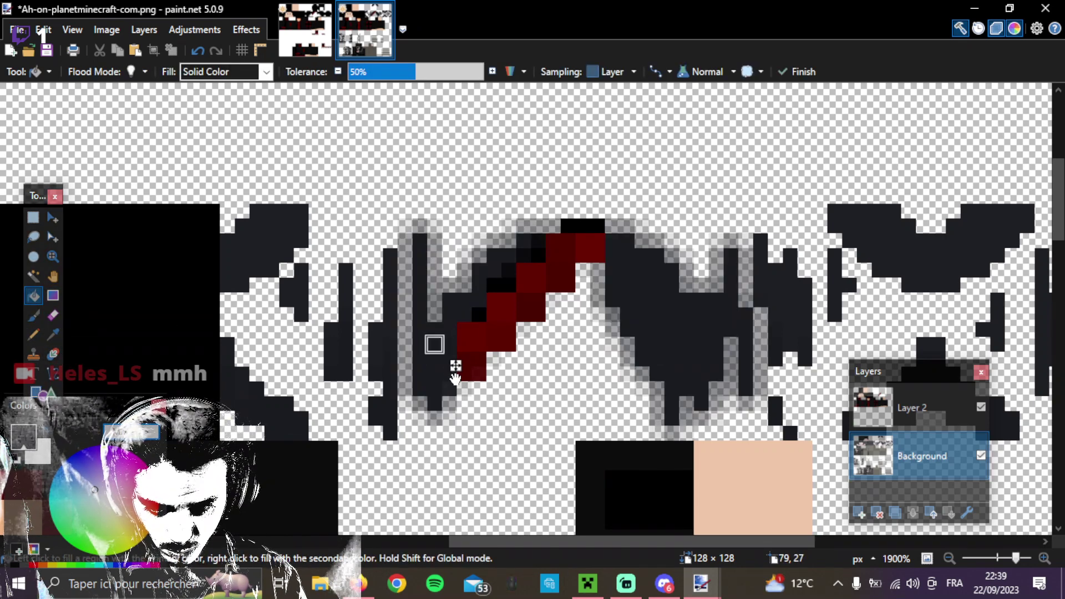
click(450, 375)
drag(377, 71, 356, 88)
click(429, 359)
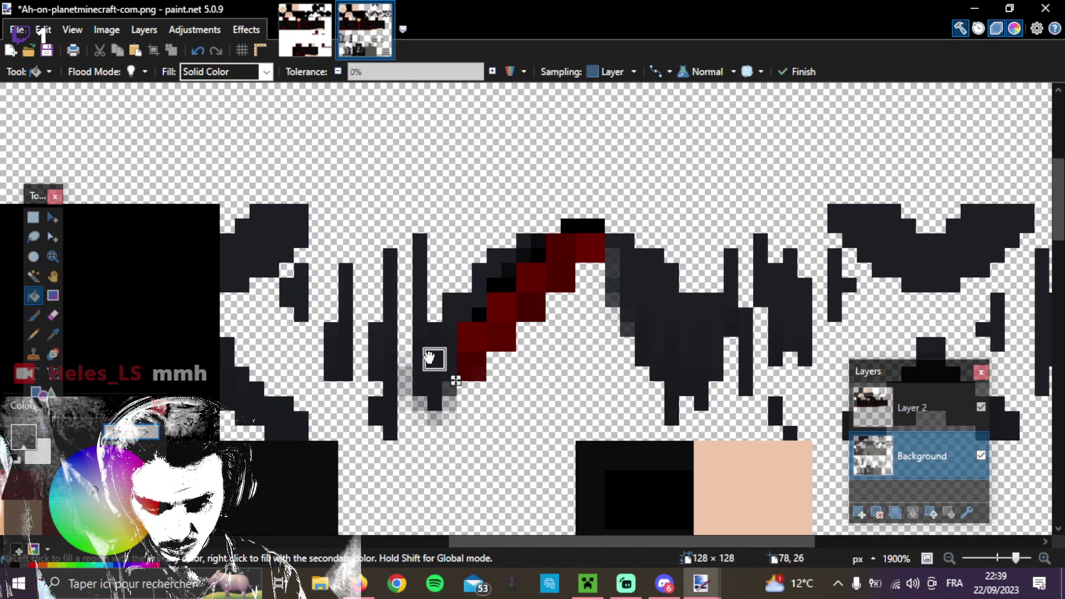
key(ctrl+z)
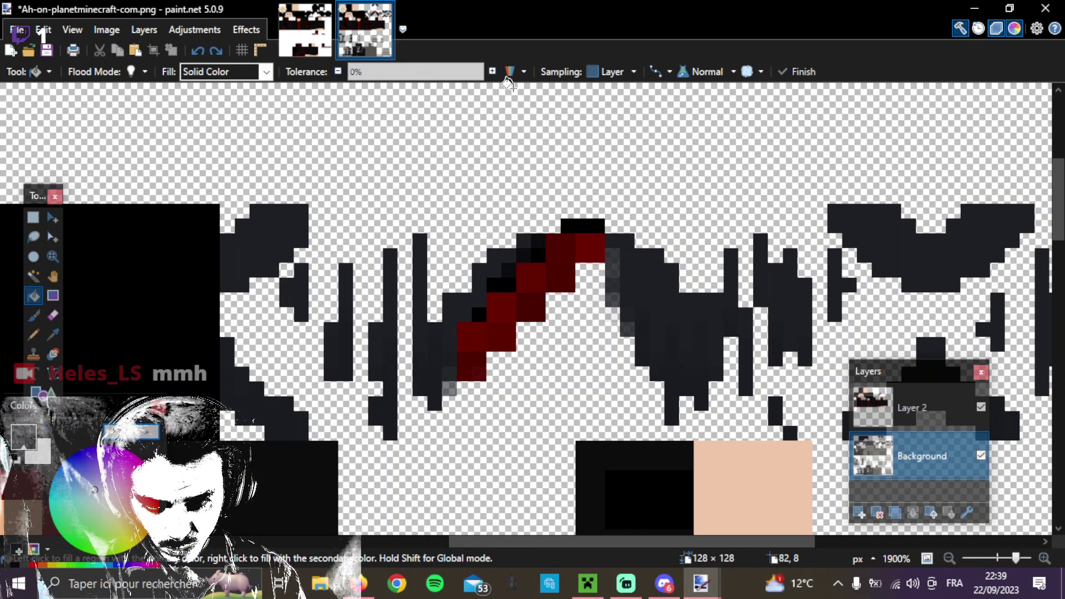
click(524, 72)
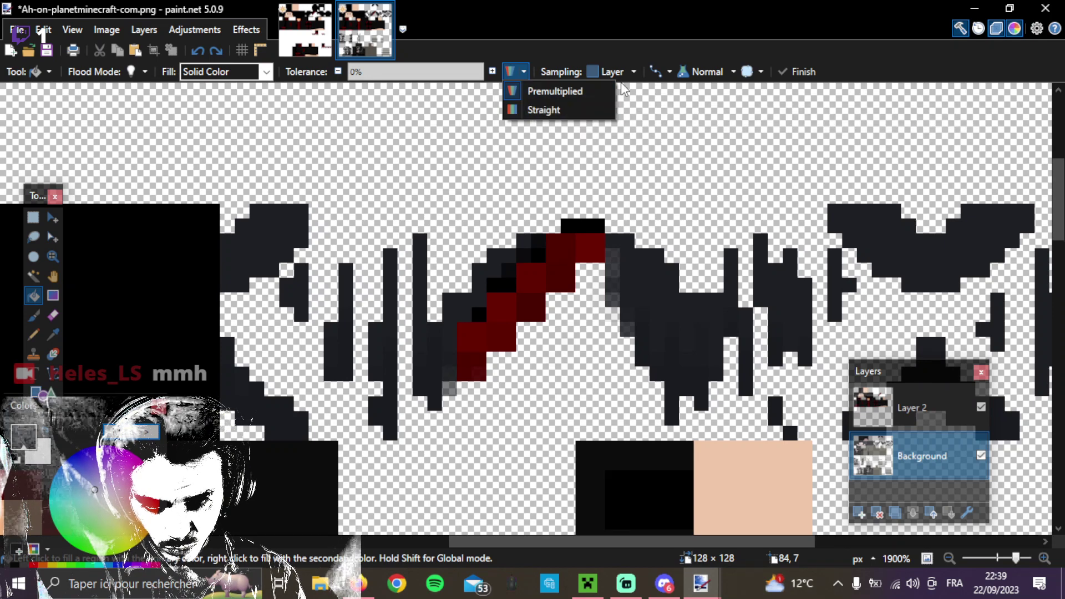
click(621, 75)
click(628, 77)
click(627, 78)
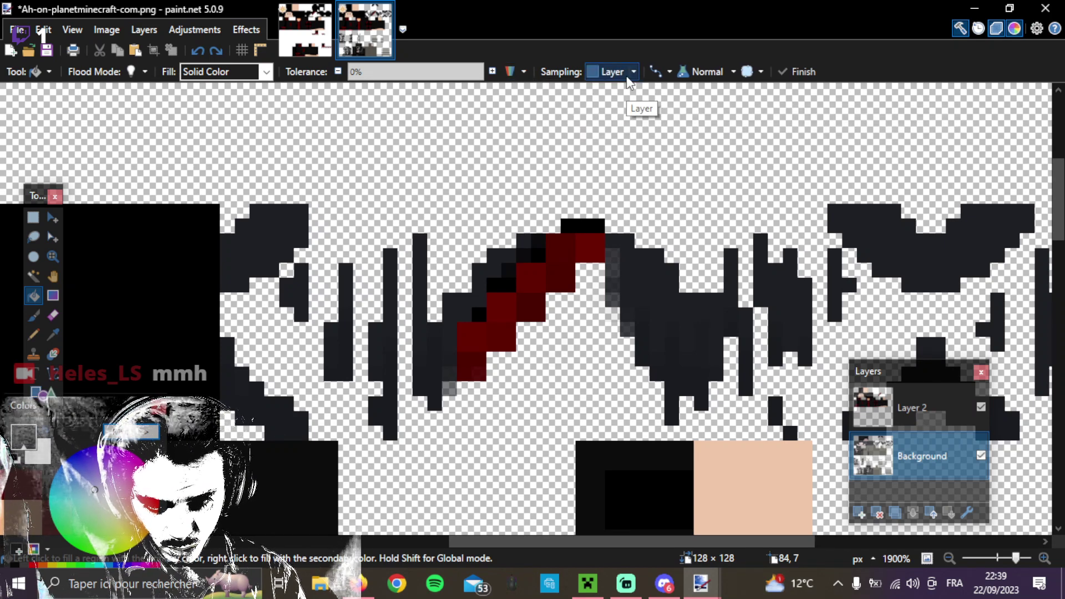
click(716, 71)
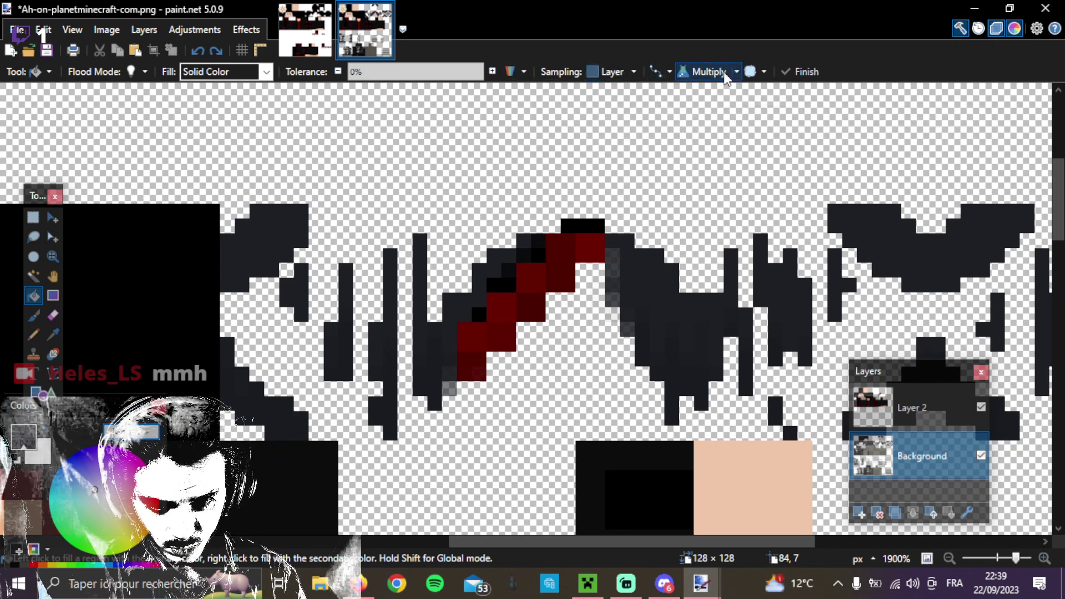
click(716, 71)
click(715, 71)
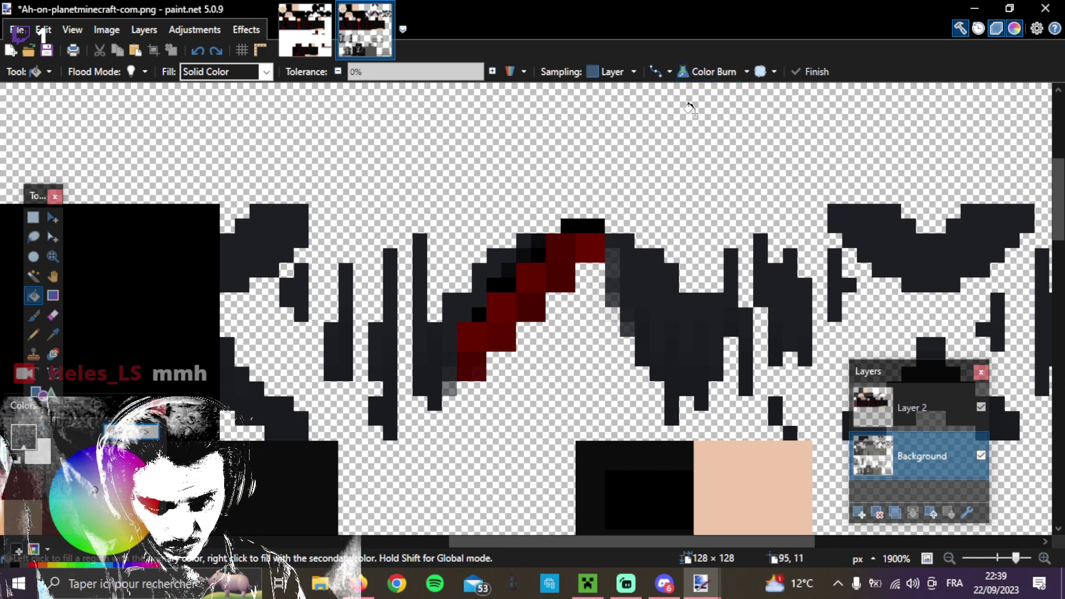
click(721, 73)
click(733, 88)
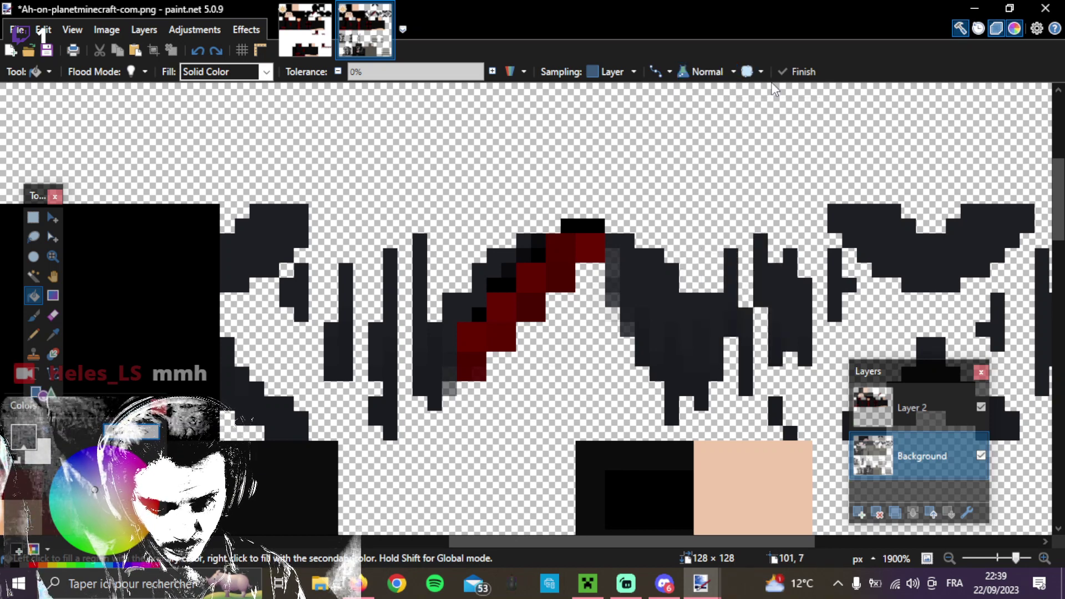
Set the Paint Bucket to pixelated selection quality and aliased rendering.
click(762, 71)
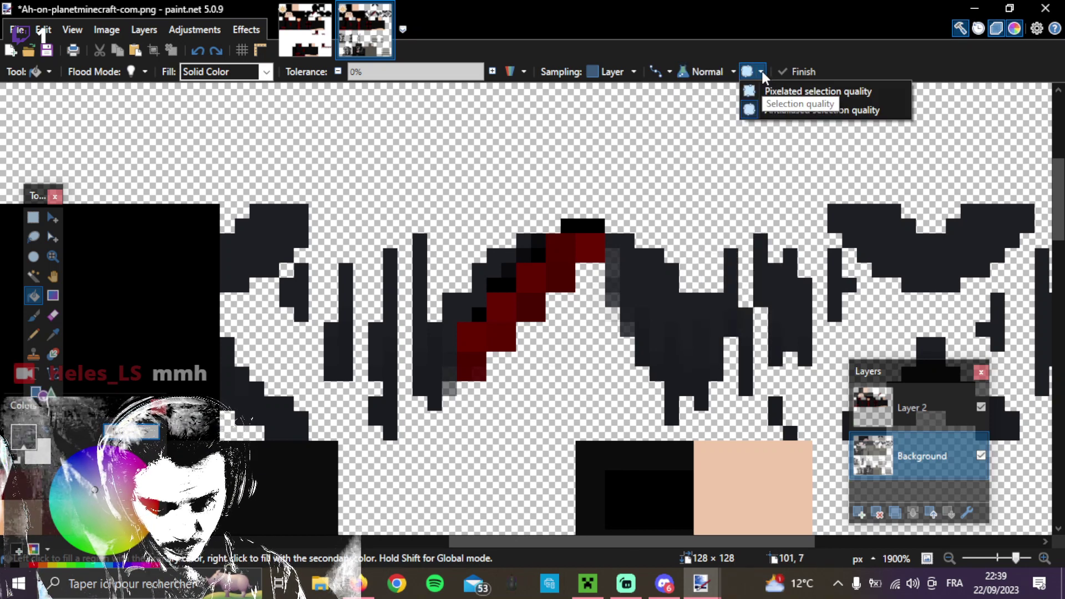
click(782, 91)
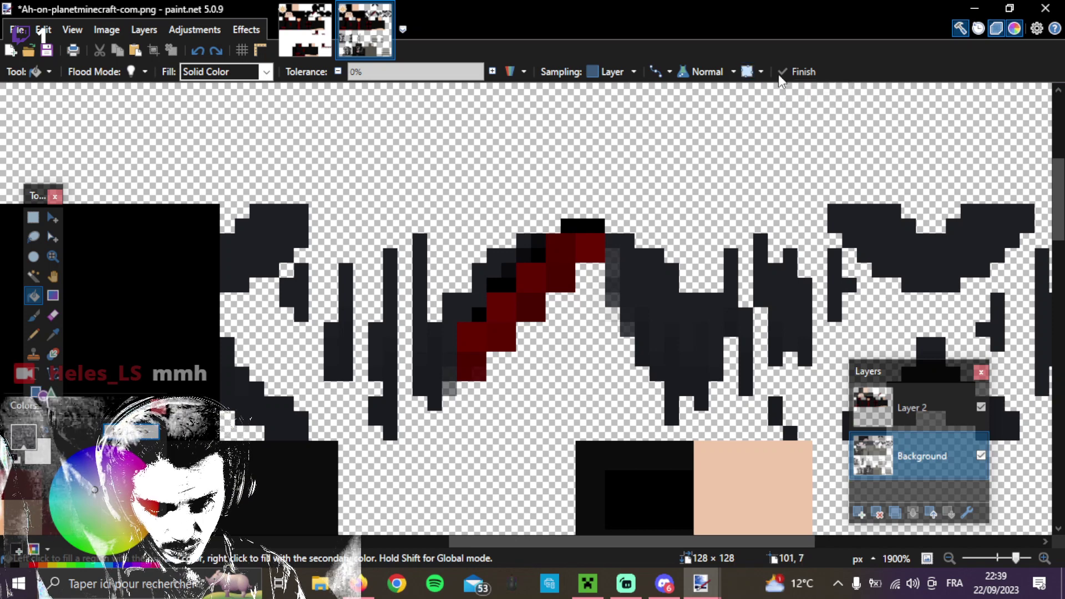
click(524, 286)
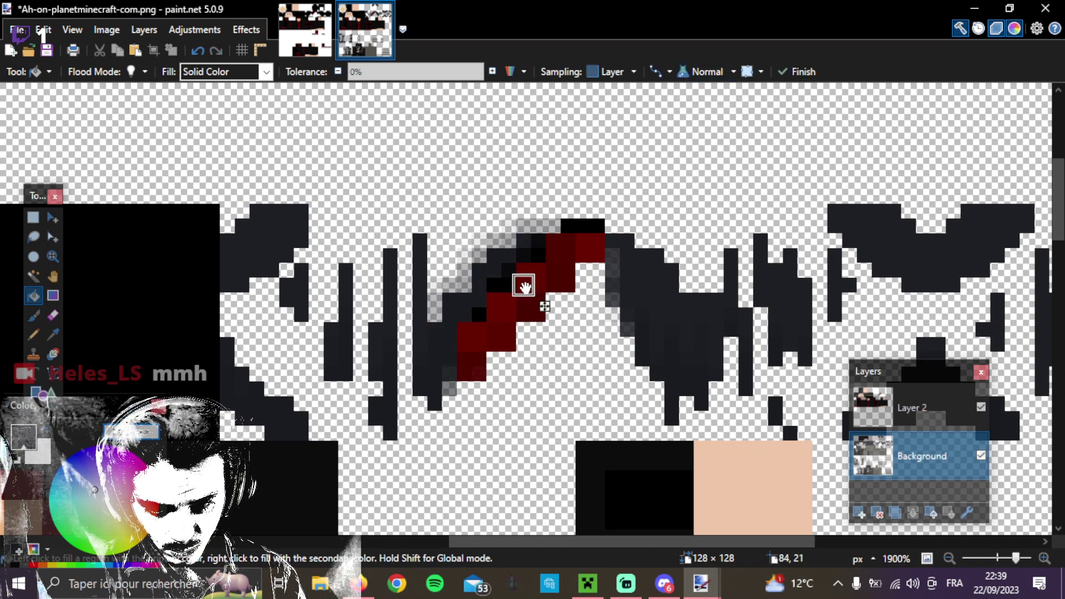
click(670, 73)
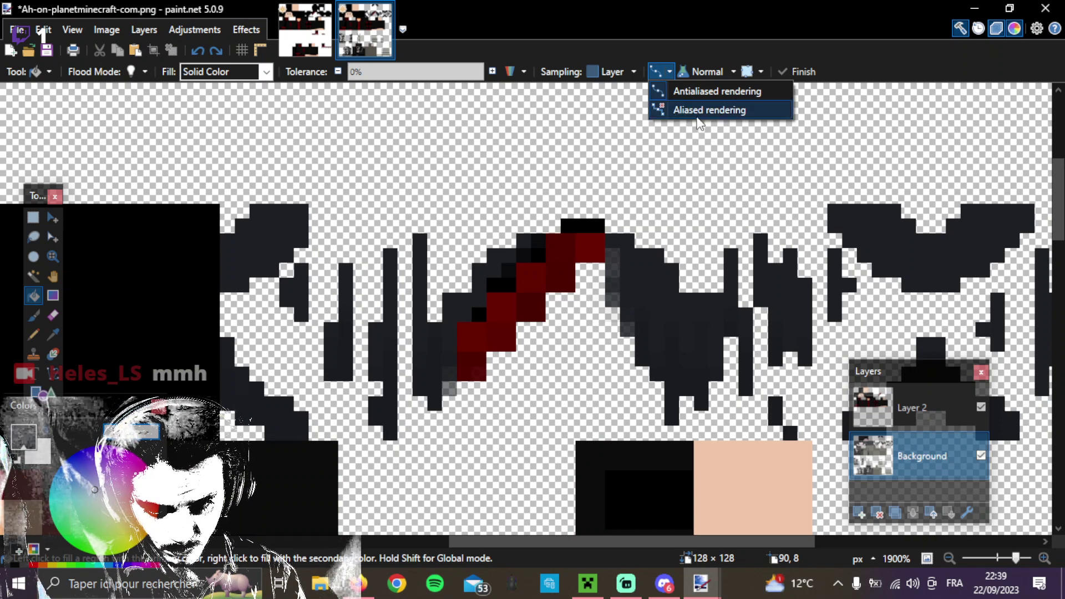
click(700, 111)
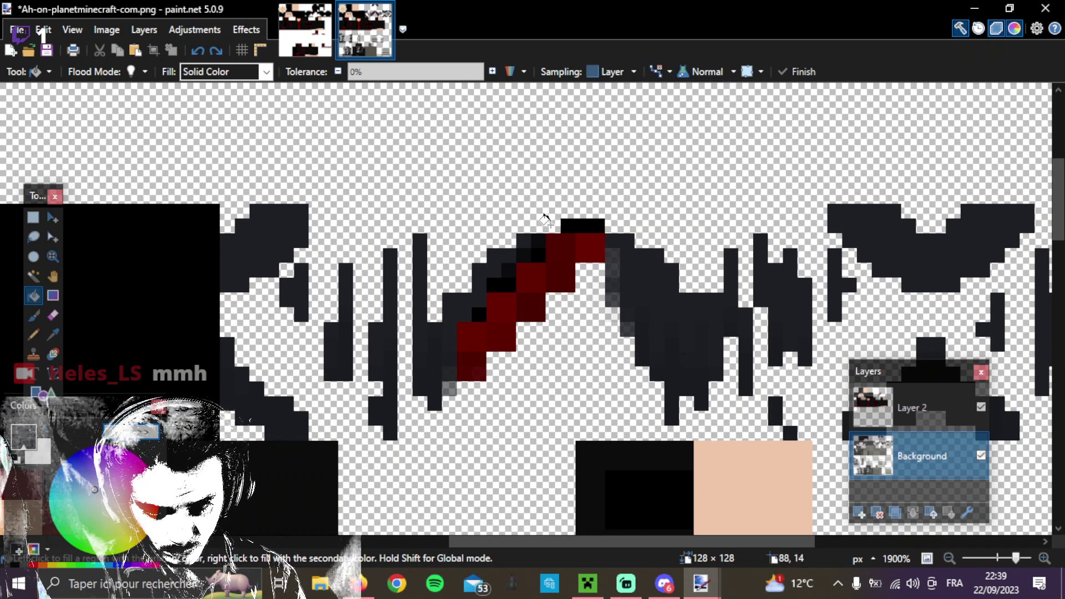
Fill the dark hair on both sides of the red streak with the sampled hair colour on the Background layer.
click(643, 283)
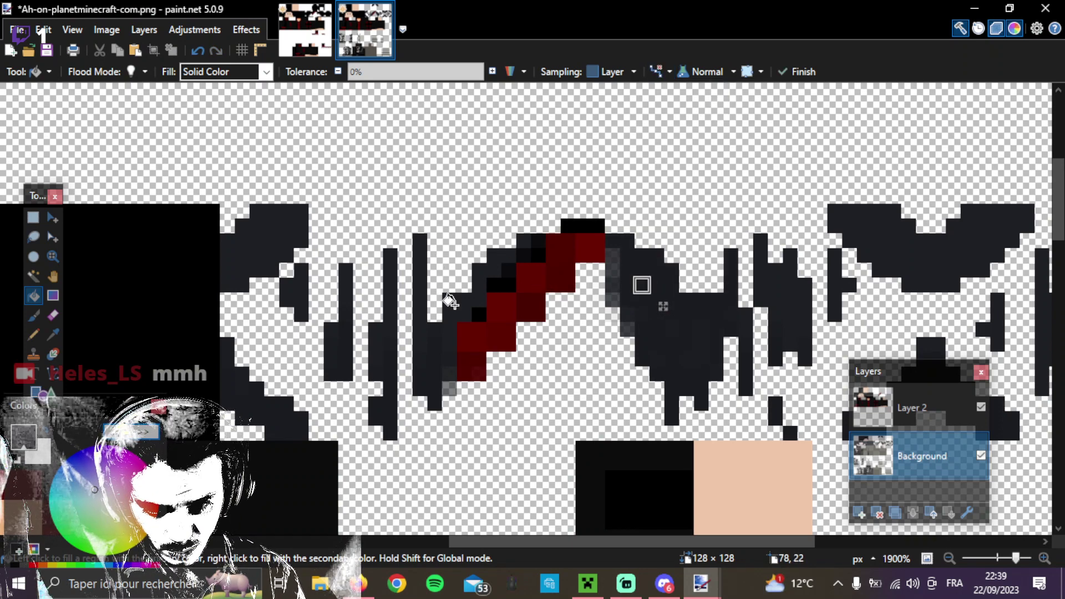
click(451, 299)
click(489, 275)
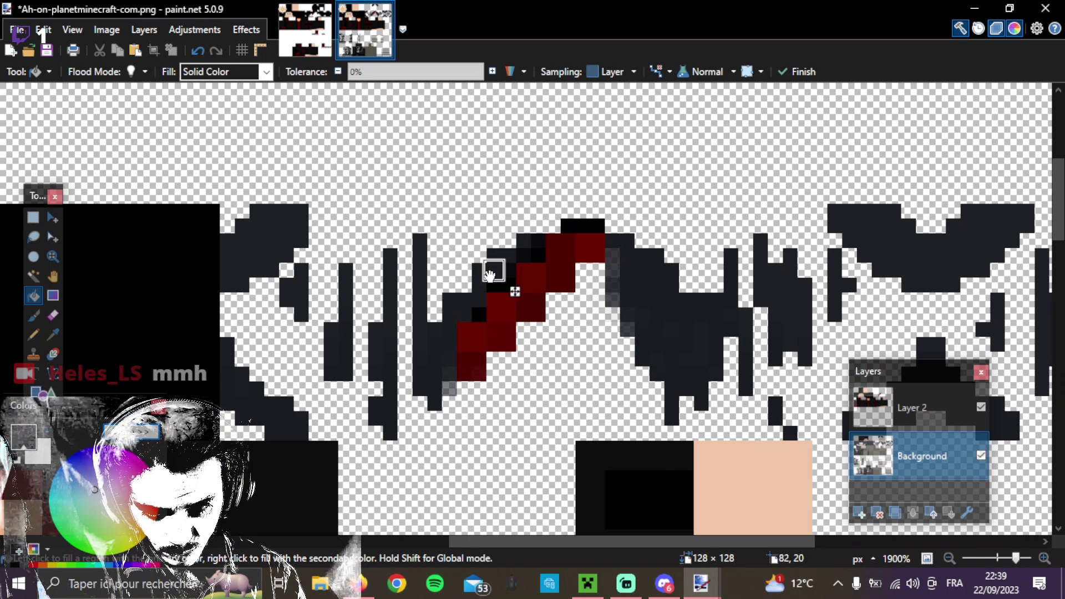
click(447, 305)
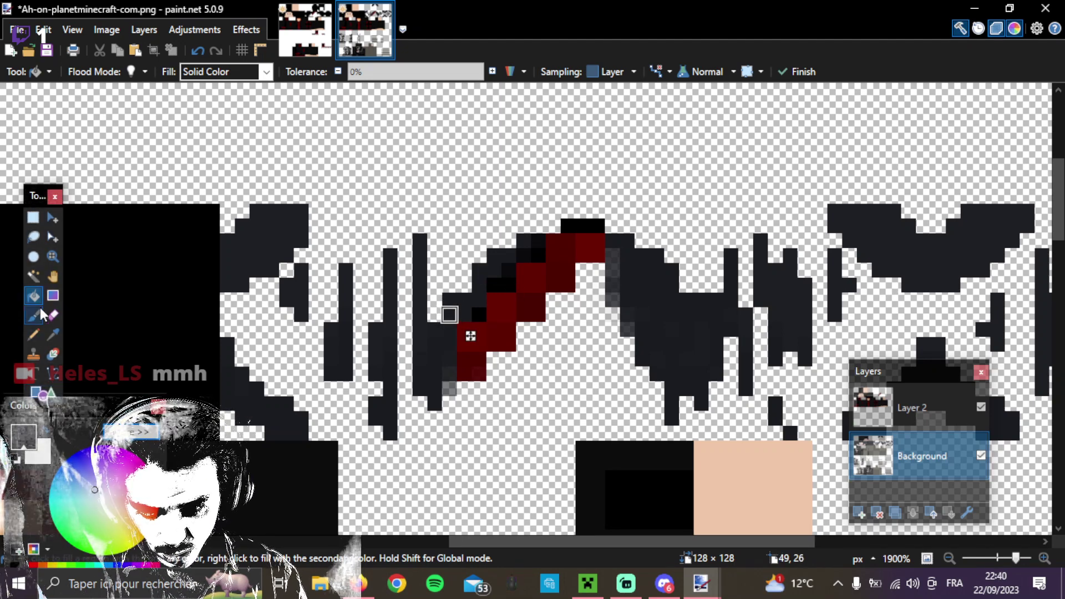
Set the primary colour to black, 000000, with the Color Picker and expand the colour settings.
click(53, 334)
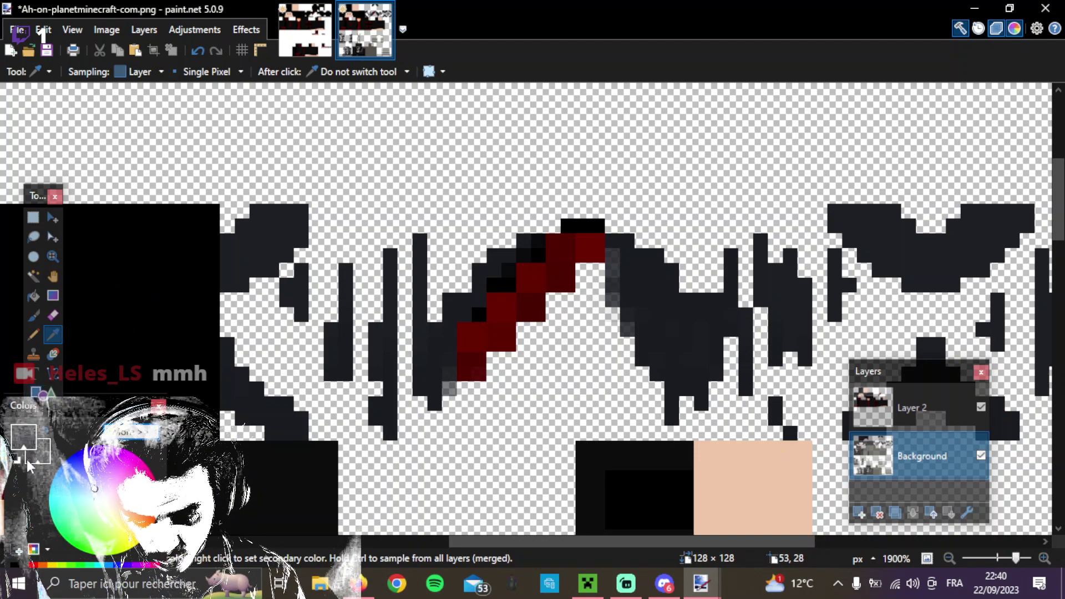
scroll(87, 527, down, 3)
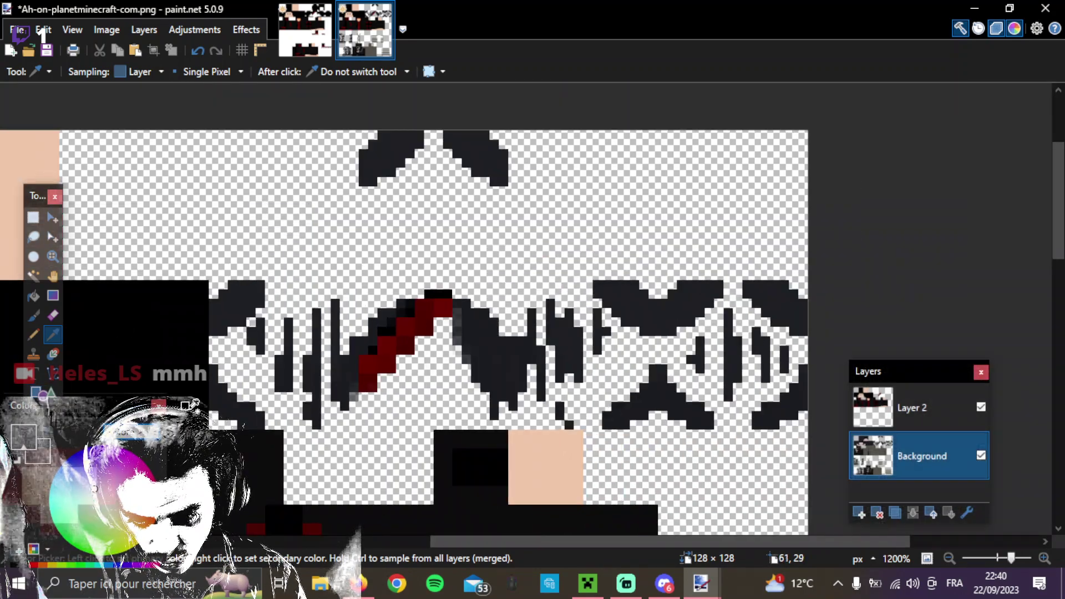
scroll(87, 527, up, 4)
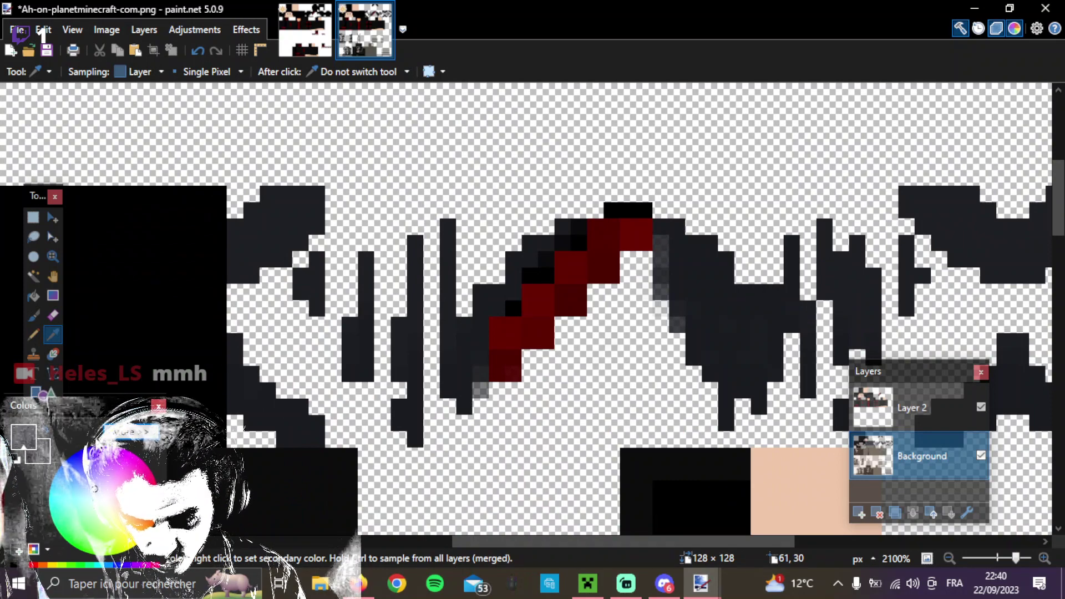
click(121, 435)
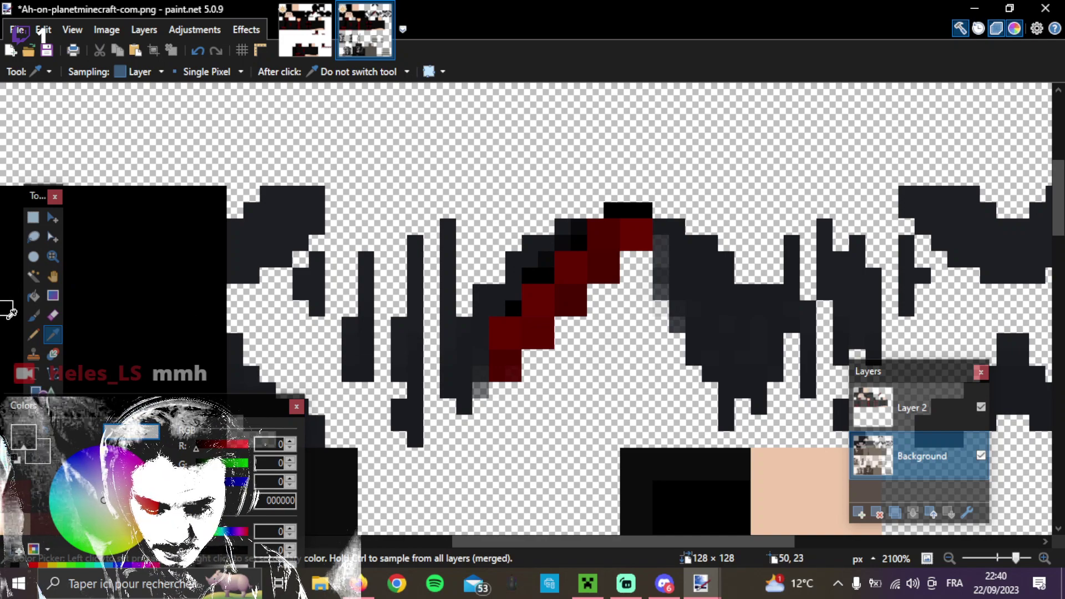
Fill the hair section bordering the left side of the red streak with black using the Paint Bucket, including its stray grey pixels.
click(33, 296)
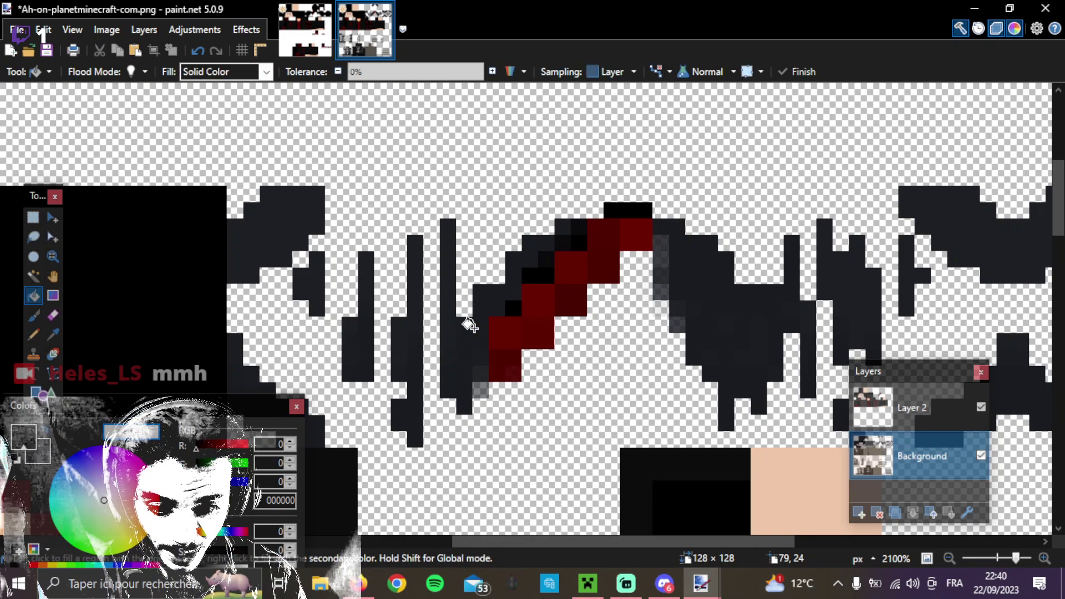
click(472, 327)
click(448, 325)
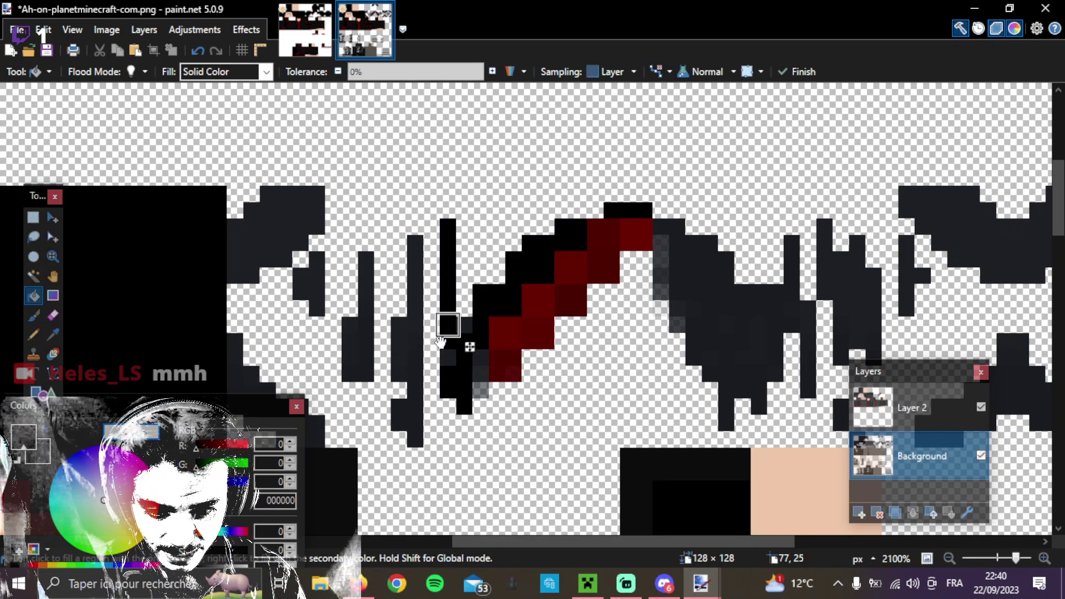
click(449, 359)
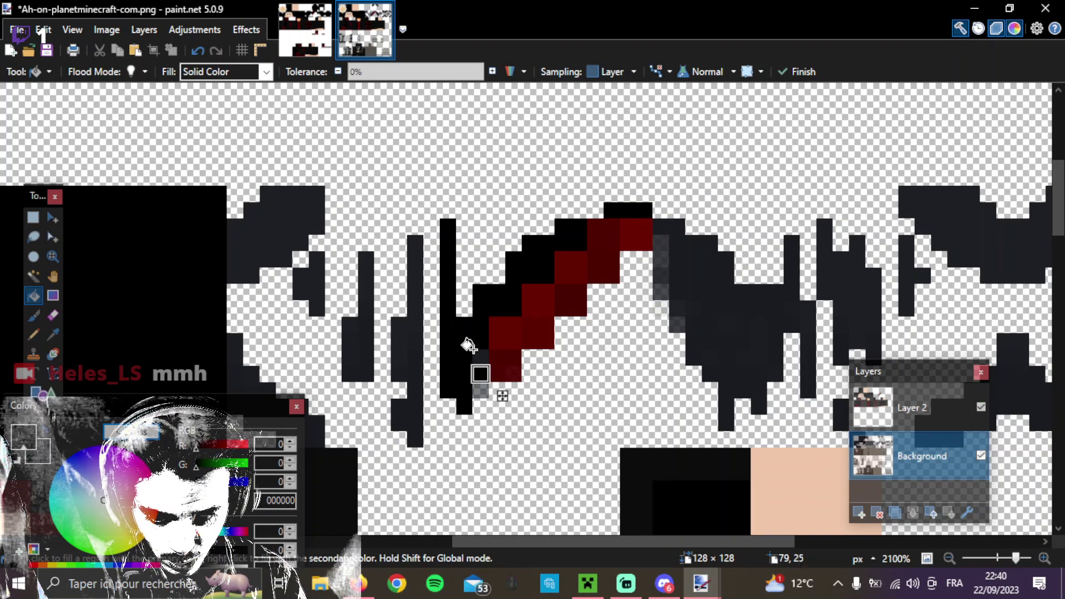
click(480, 391)
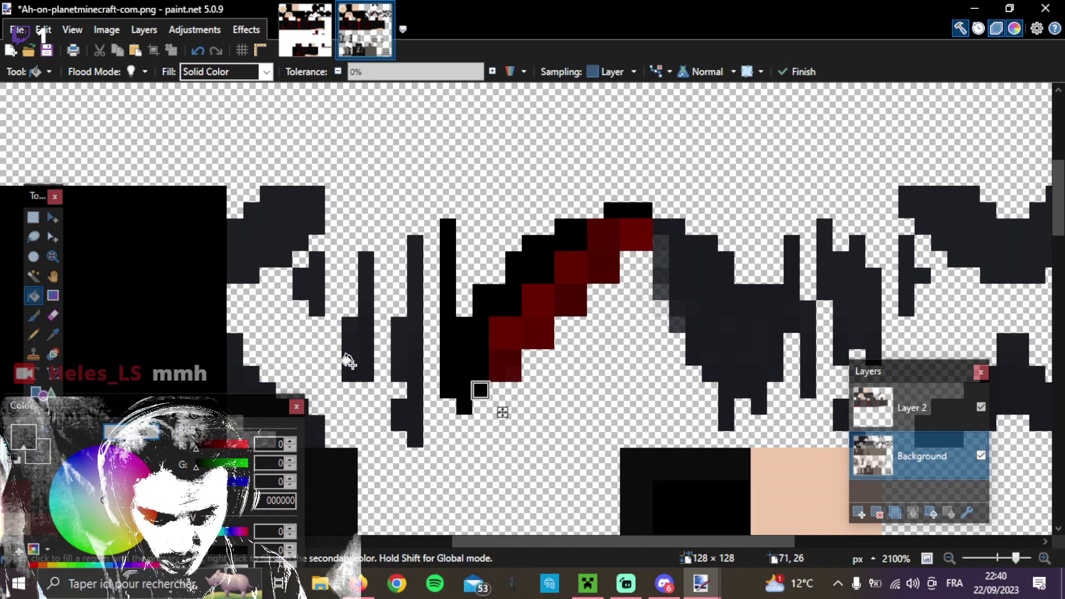
Fill the two separate vertical hair strands left of the red streak's hair section with black.
click(415, 357)
click(411, 335)
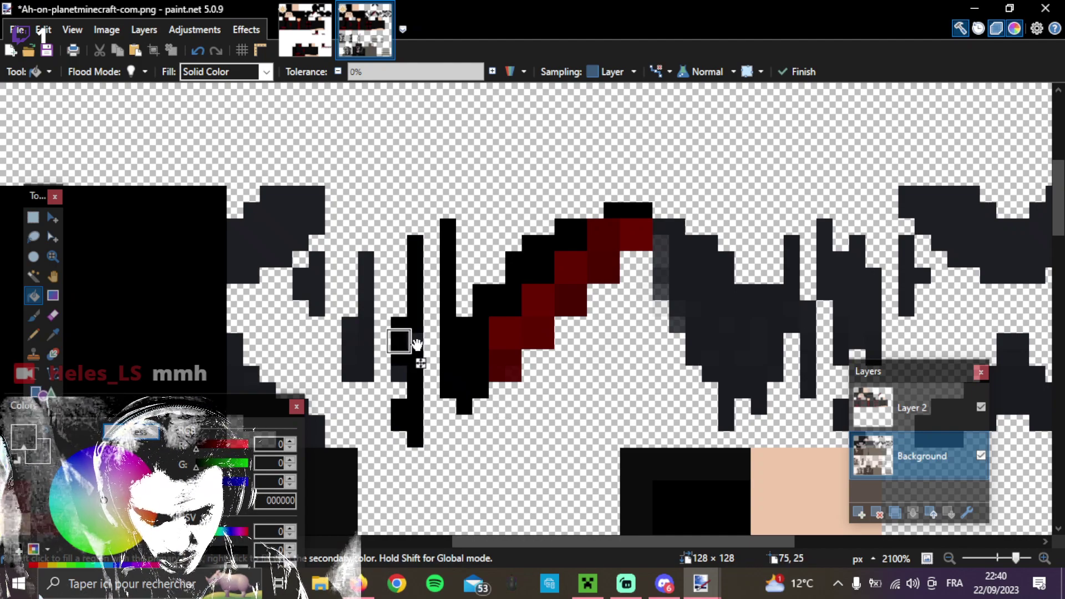
scroll(416, 344, up, 2)
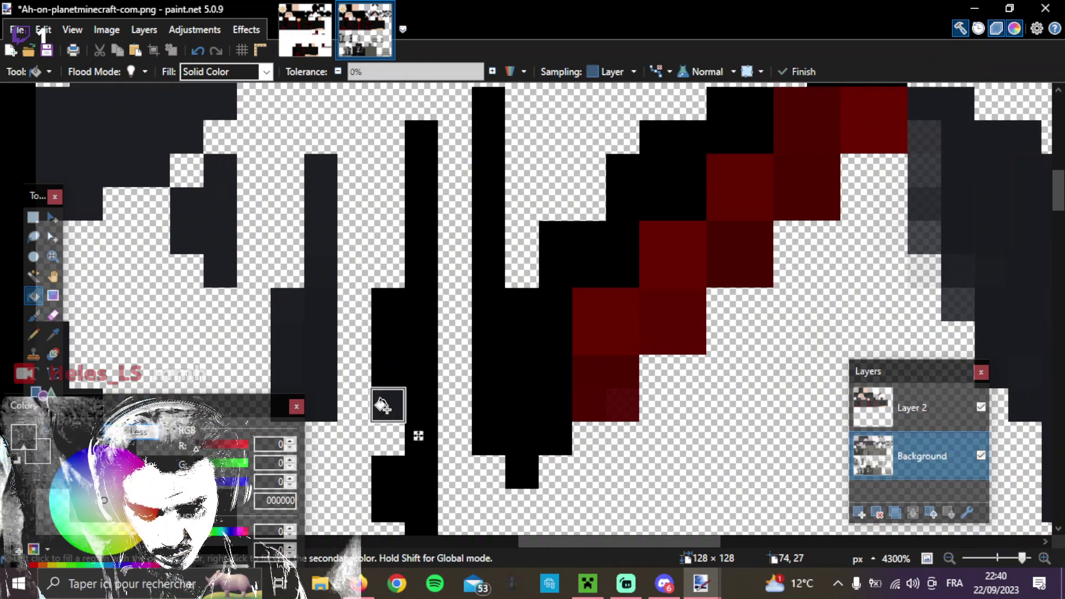
click(316, 306)
click(318, 241)
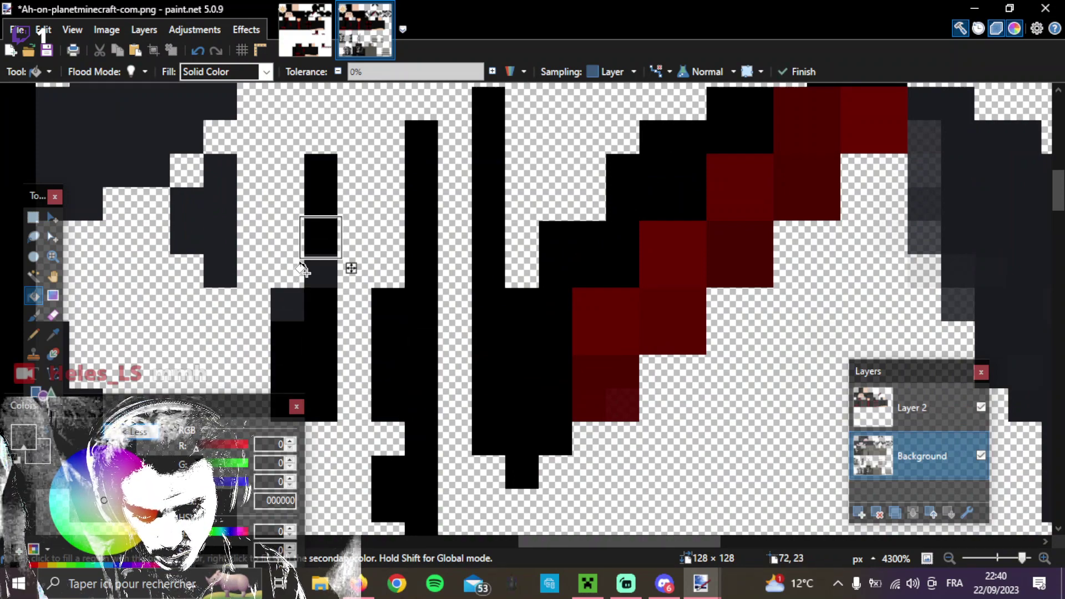
click(295, 311)
click(326, 279)
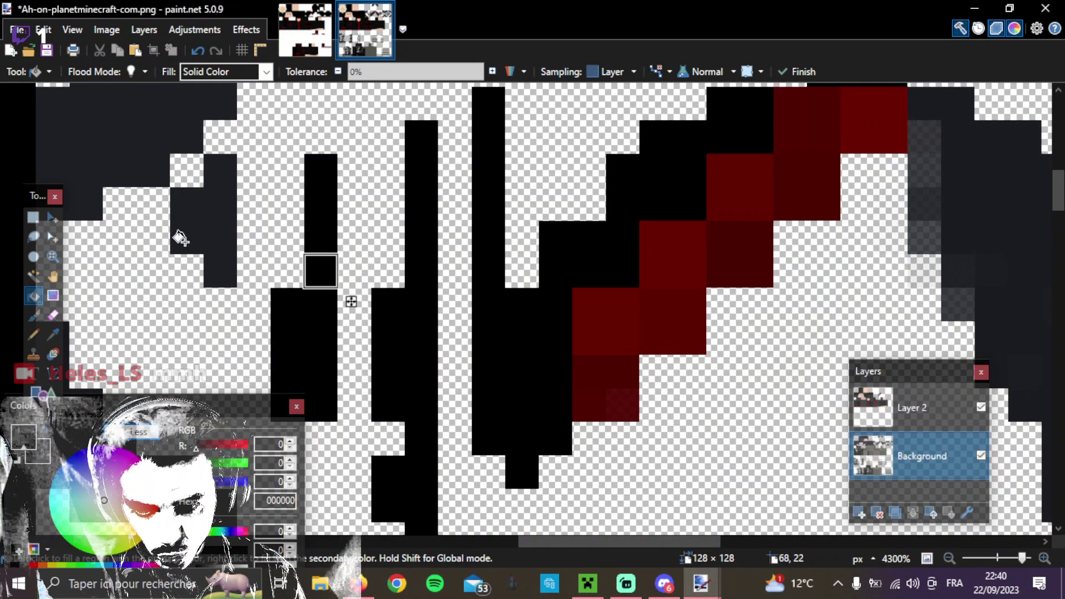
Fill the small strand and the upper and lower hair pieces next to the solid black head block with black.
click(215, 228)
scroll(174, 217, down, 3)
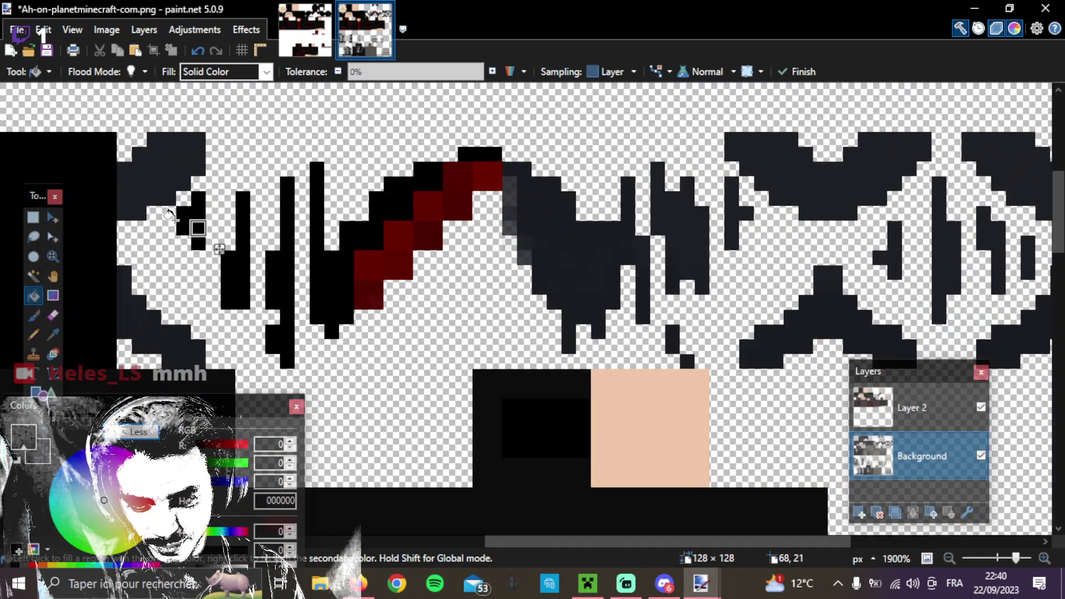
click(153, 183)
click(154, 333)
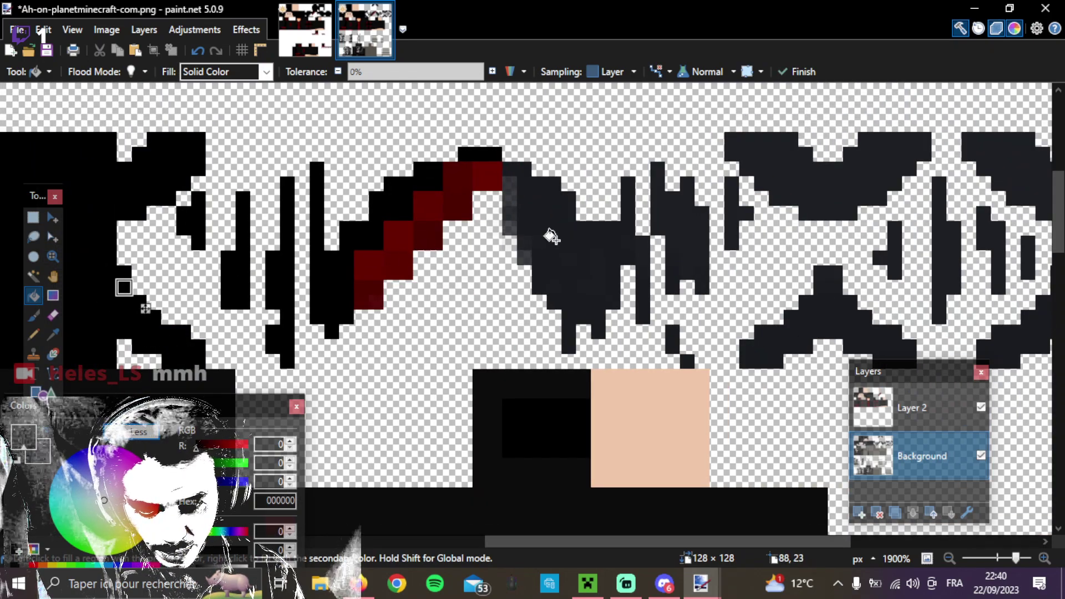
Fill the large hair mass right of the red streak with black, and undo the accidental fill of the transparent background.
click(579, 232)
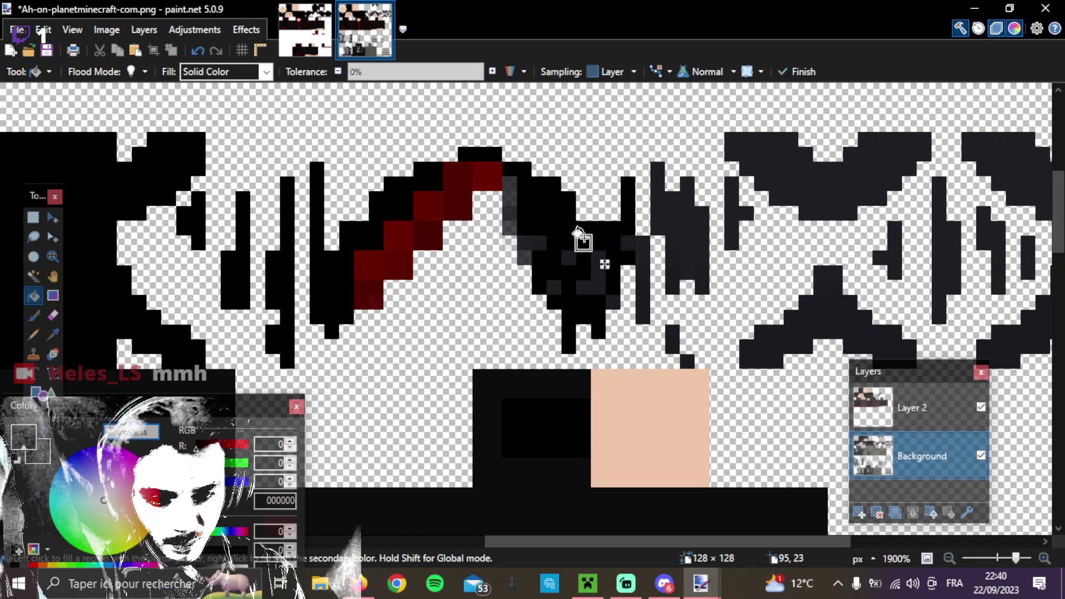
click(509, 183)
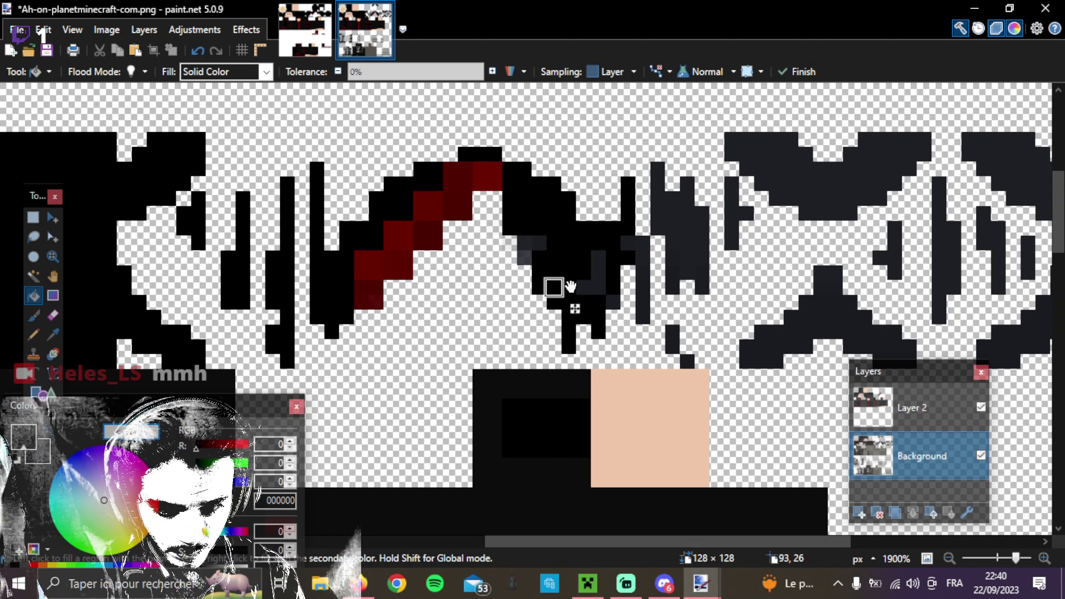
click(598, 286)
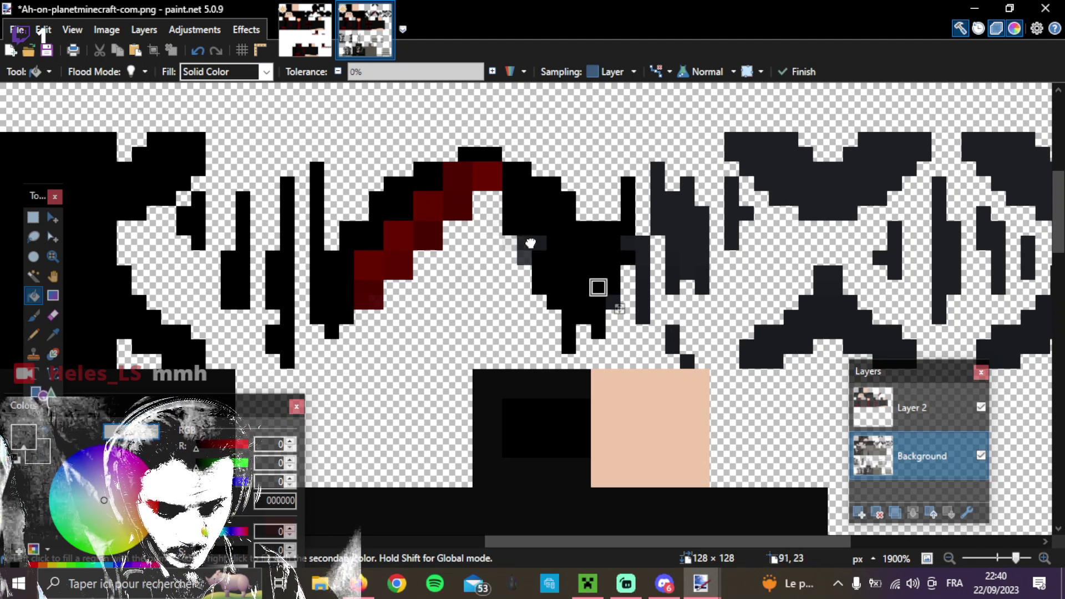
click(512, 248)
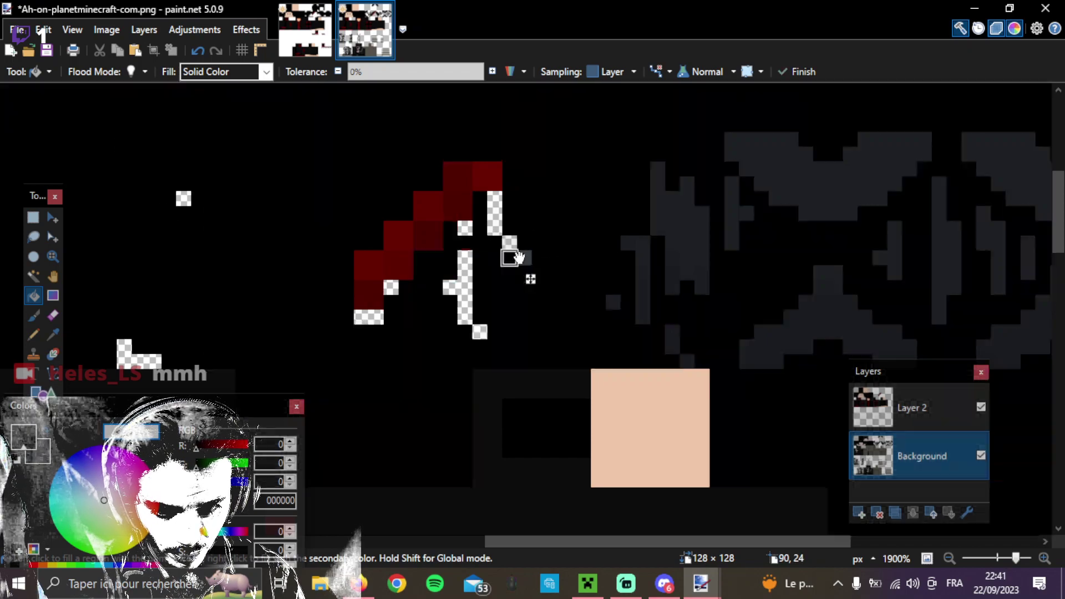
key(ctrl+z)
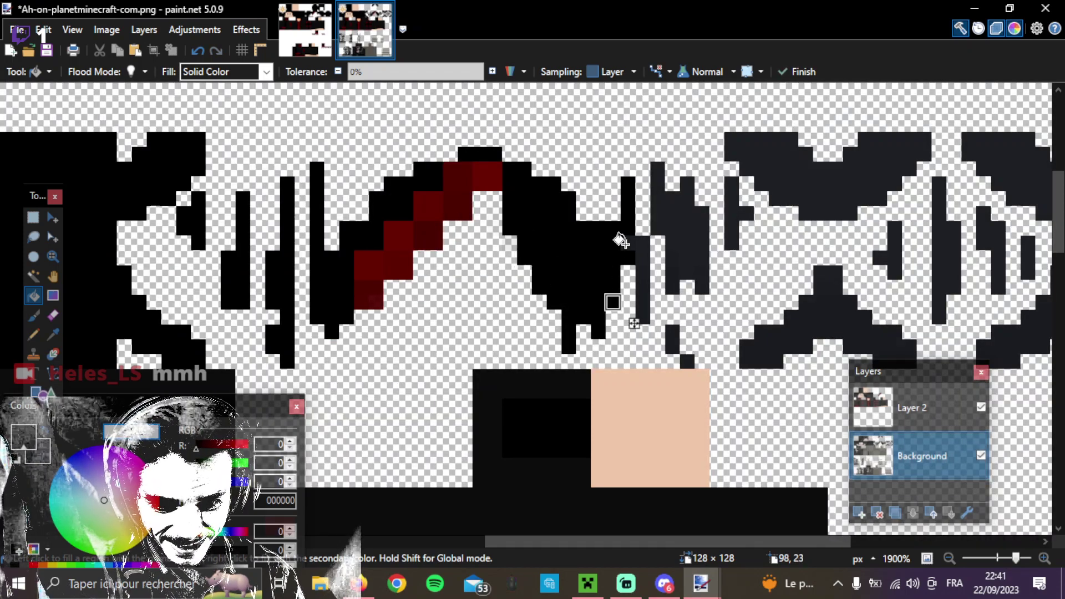
Fill the two curved hair pieces at the top edge of the skin sheet with black.
ctrl+scroll(337, 259, up, 2)
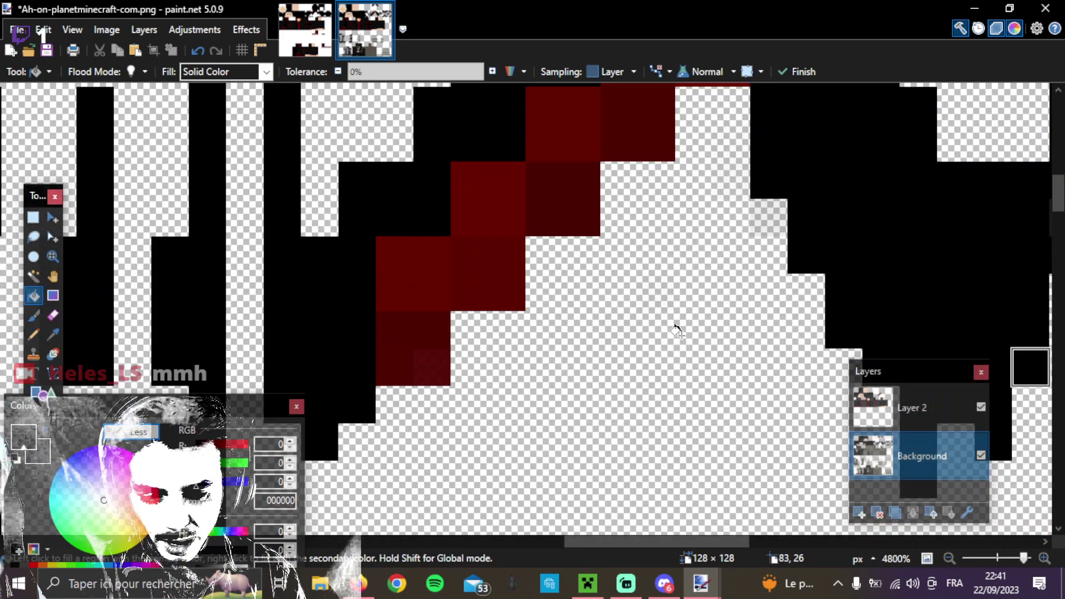
ctrl+scroll(677, 333, down, 7)
ctrl+scroll(827, 325, up, 1)
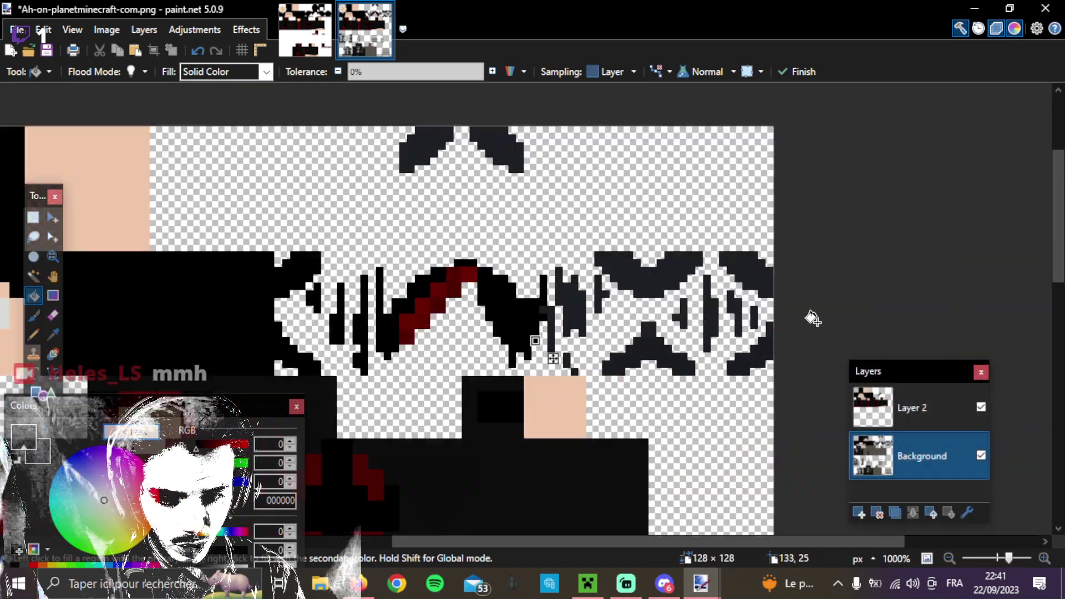
click(445, 105)
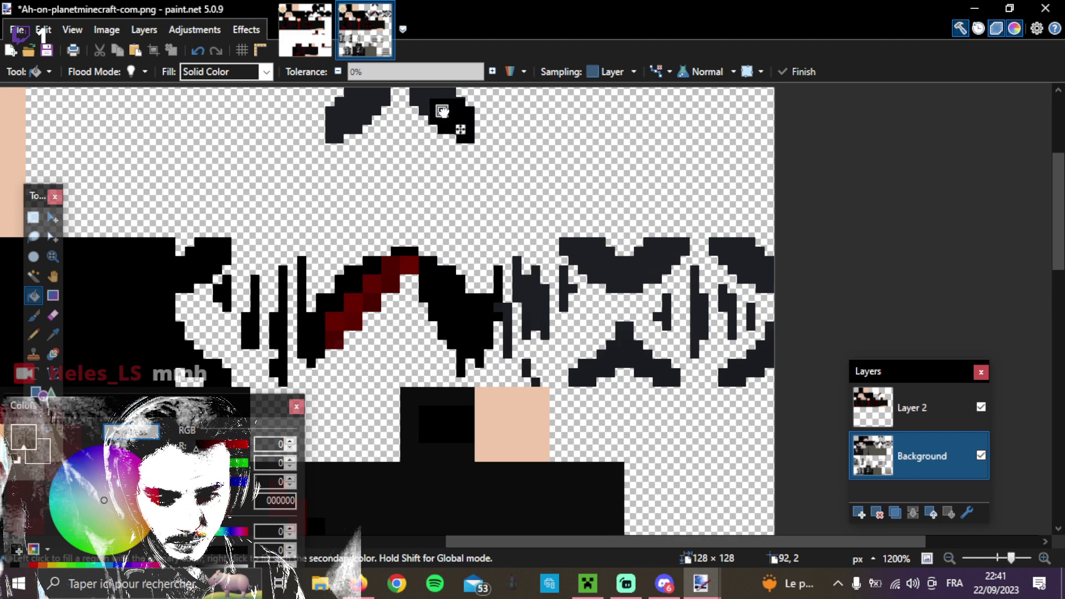
click(357, 102)
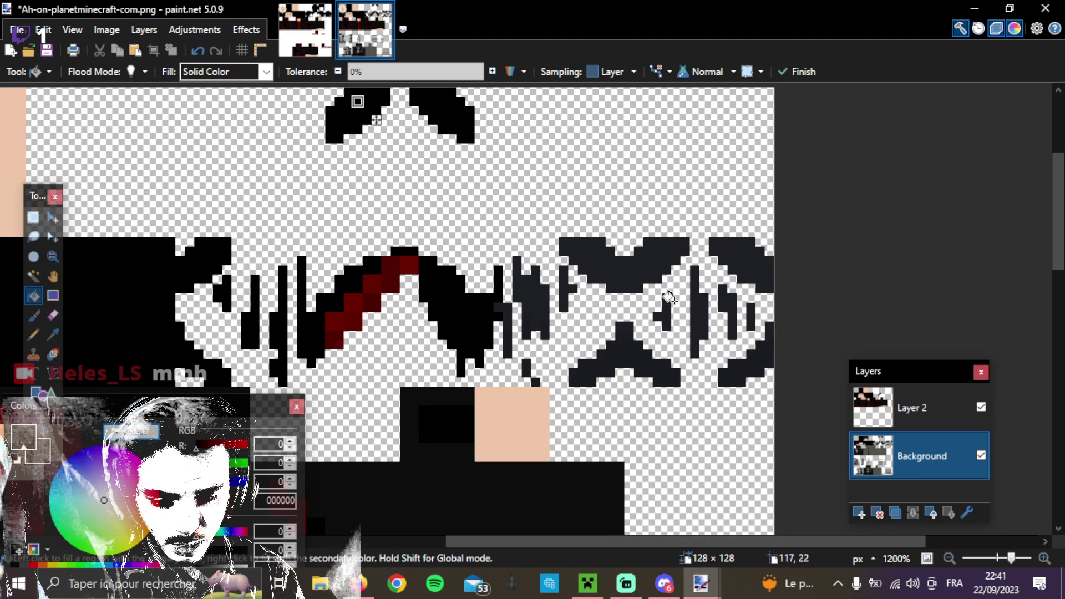
Fill the wide V-shaped hair piece and the strands just right of the large hair mass with black, including leftover dark pixels.
ctrl+scroll(668, 297, up, 1)
click(589, 242)
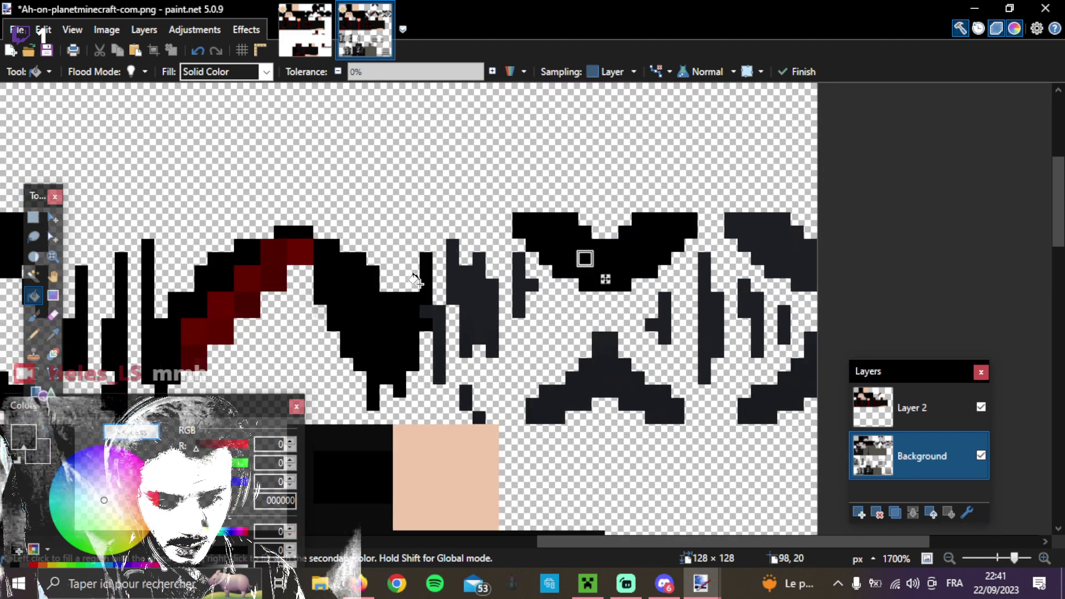
click(466, 299)
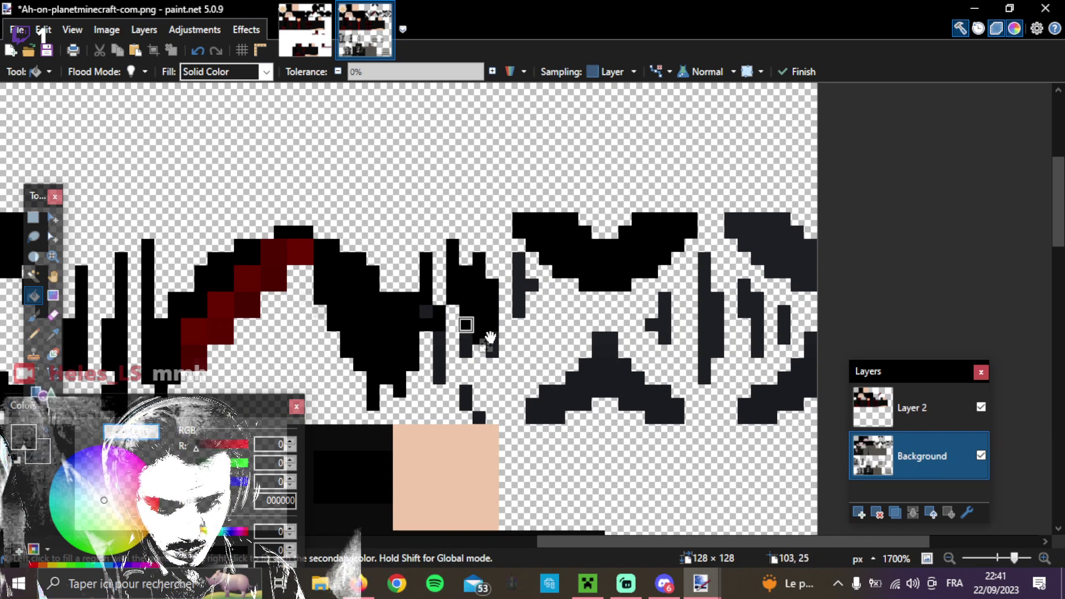
click(425, 312)
click(438, 350)
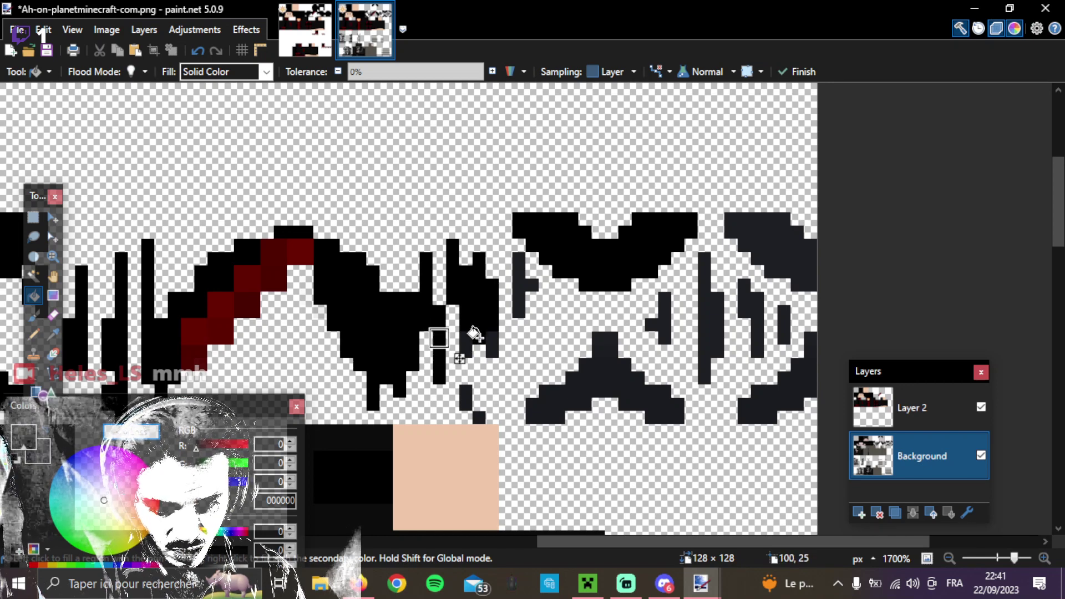
click(492, 338)
click(466, 339)
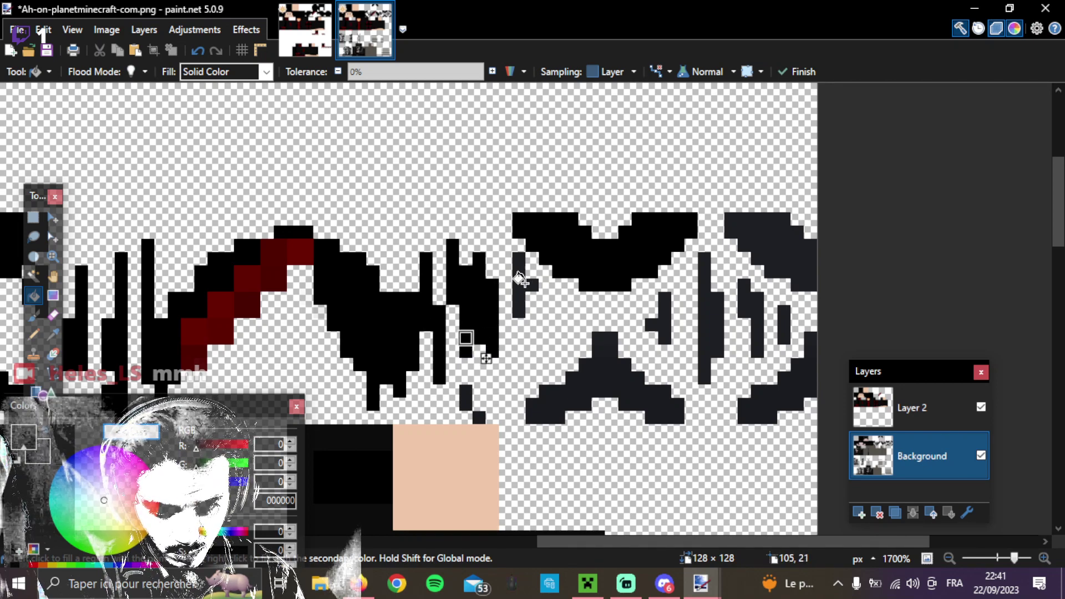
Fill the short strands below the V-shaped hair piece and the arch-shaped piece beneath it with black.
click(519, 281)
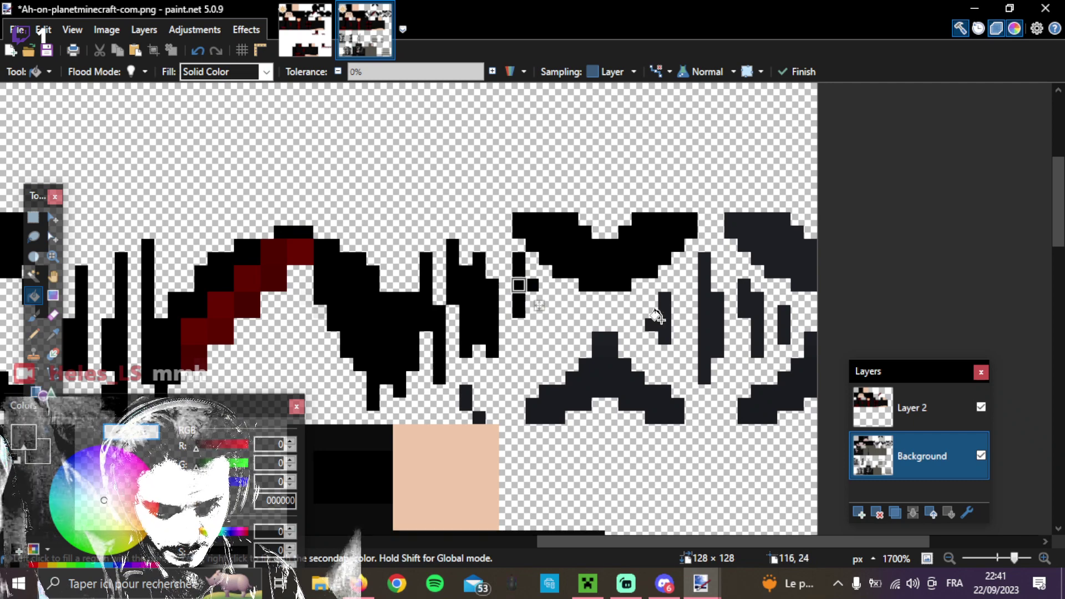
click(598, 378)
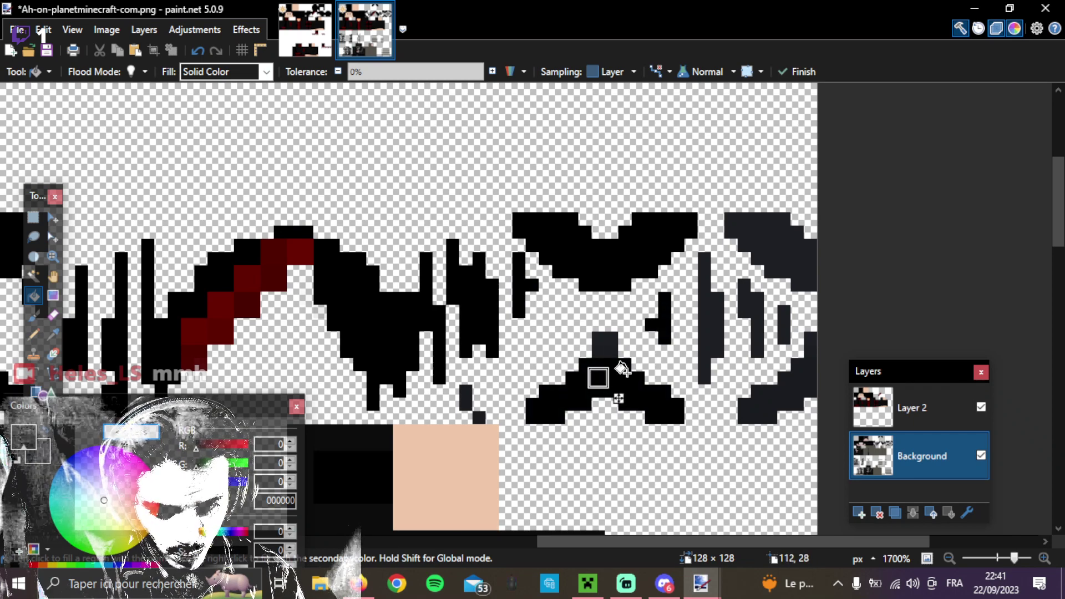
click(598, 351)
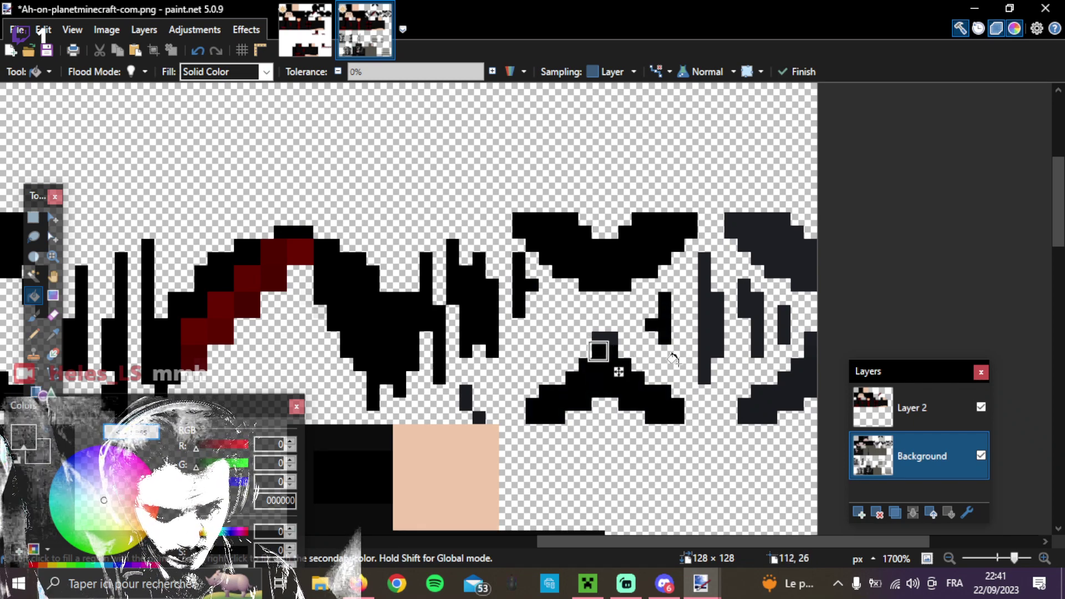
click(610, 338)
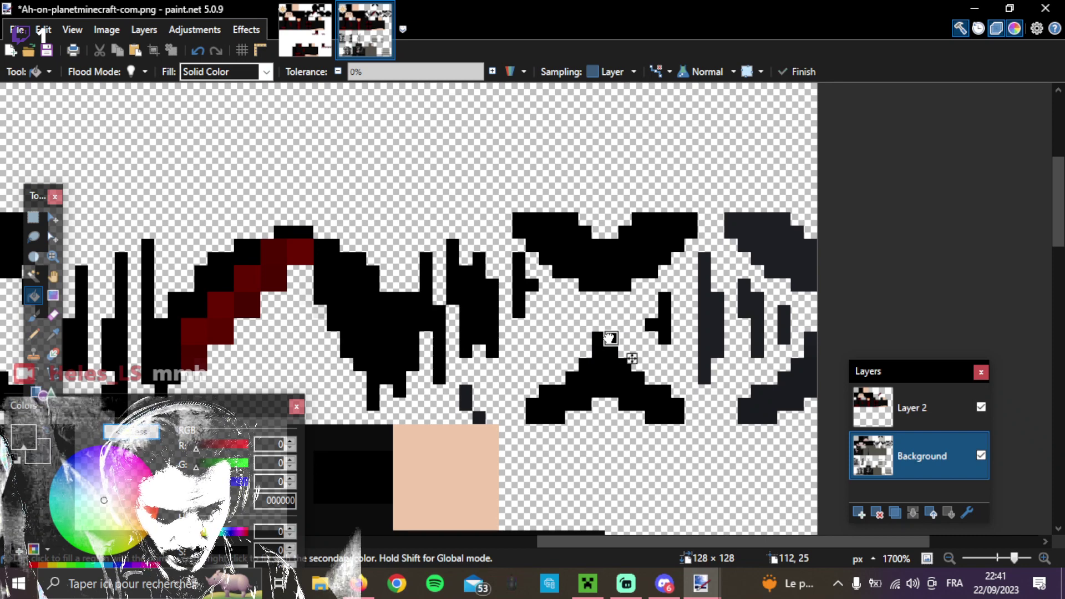
Fill the vertical strands and the upper and lower hair pieces at the sheet's right edge with black.
click(717, 312)
click(744, 299)
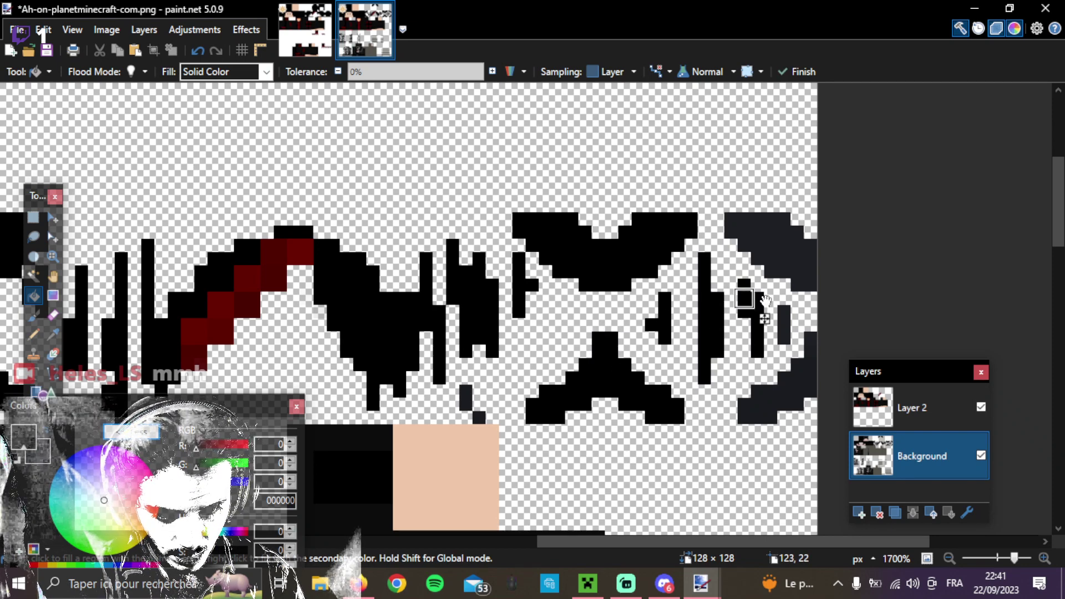
click(783, 313)
click(784, 245)
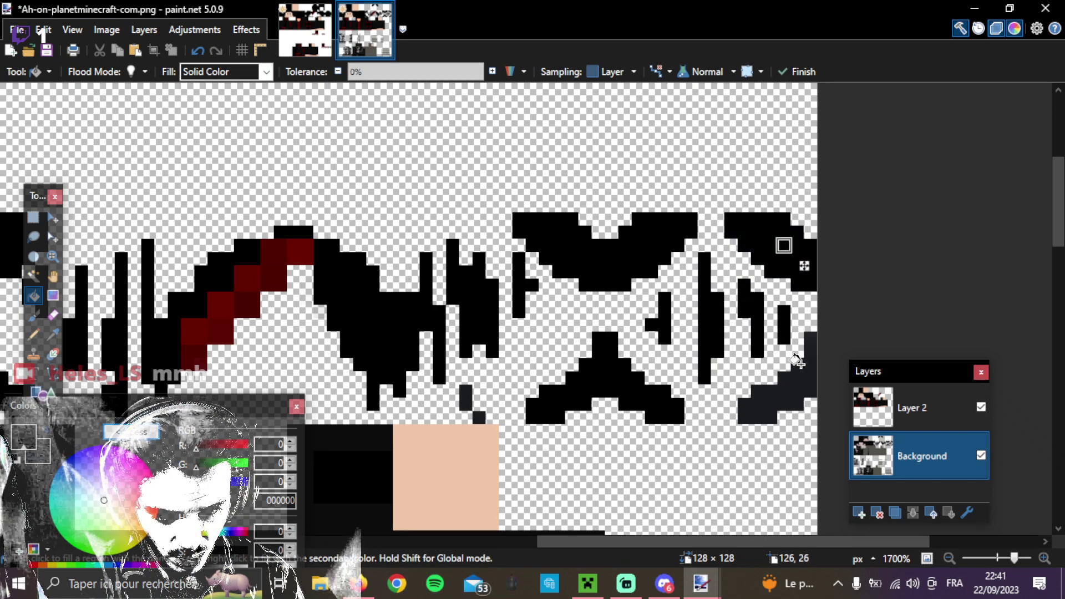
click(797, 391)
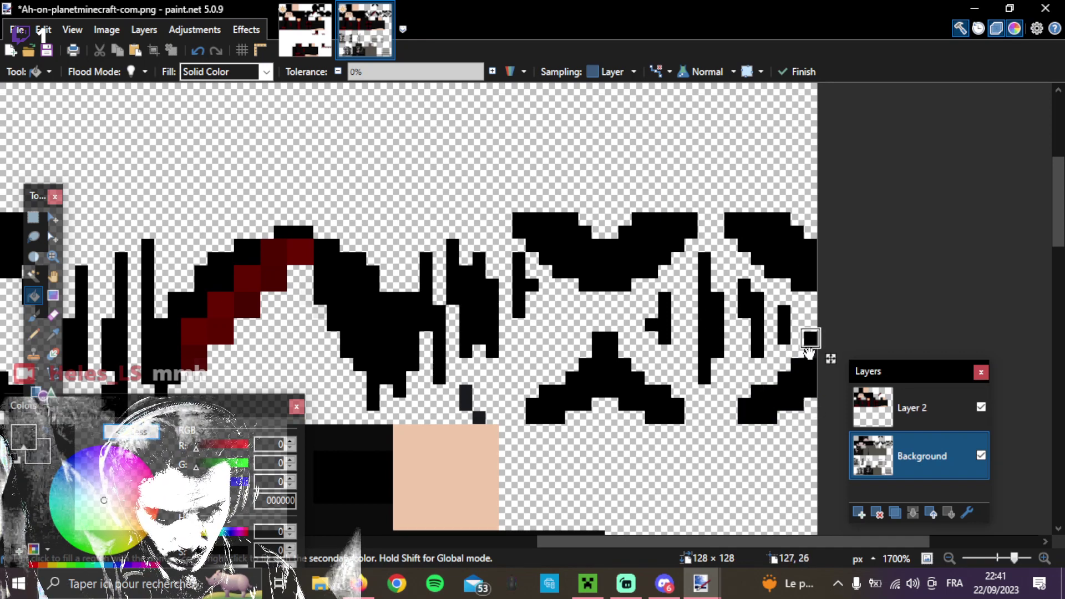
Look over the whole skin sheet and examine the grey and black clothing parts in its lower half.
scroll(456, 349, down, 5)
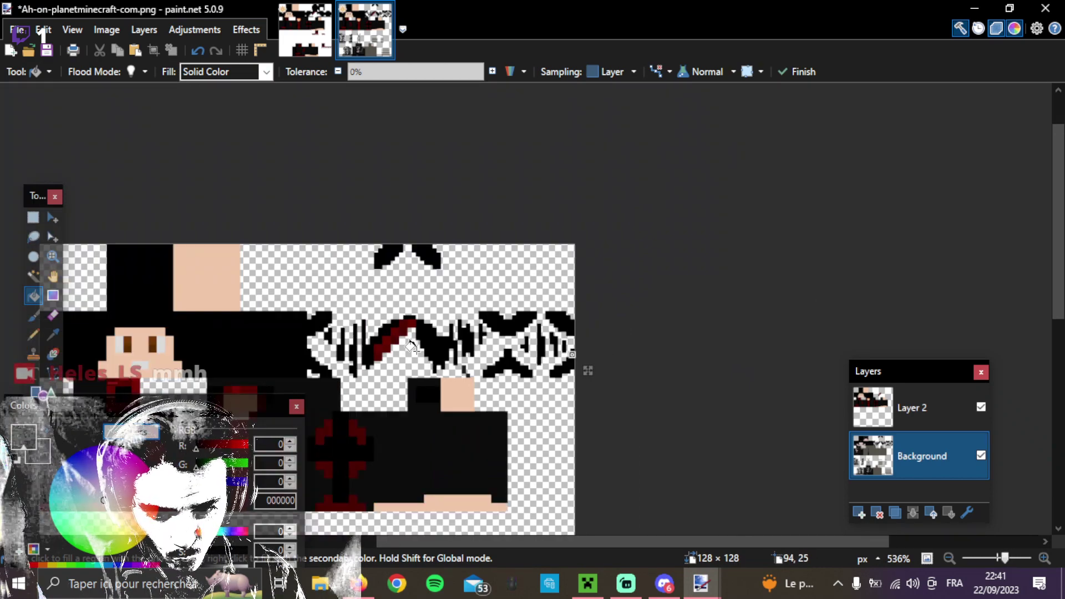
scroll(174, 347, down, 2)
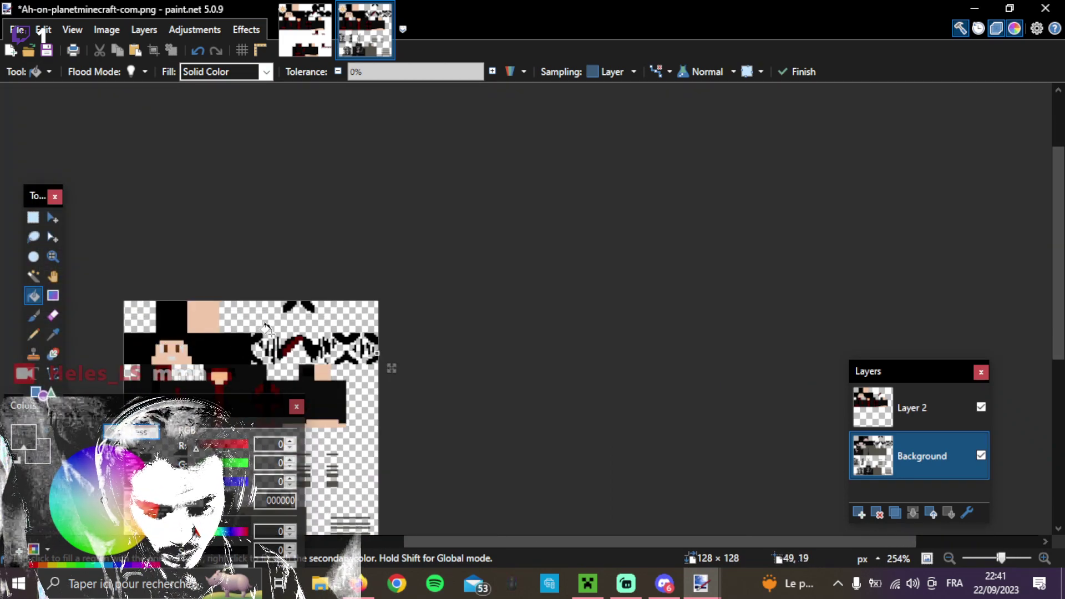
scroll(267, 327, down, 5)
scroll(390, 209, up, 3)
scroll(190, 309, down, 2)
scroll(193, 289, up, 2)
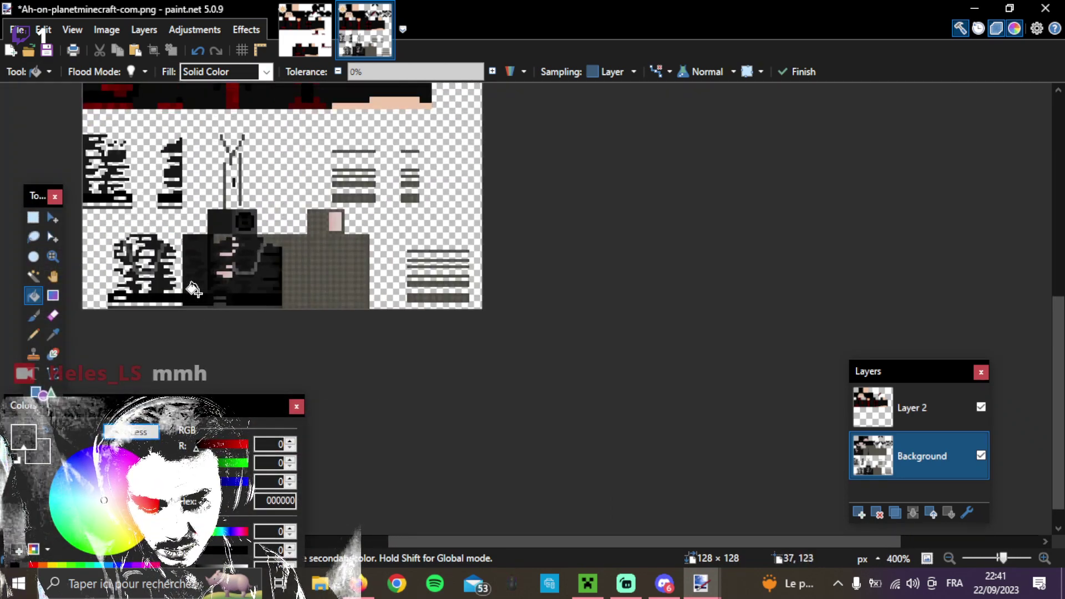
scroll(193, 290, up, 1)
scroll(375, 351, down, 2)
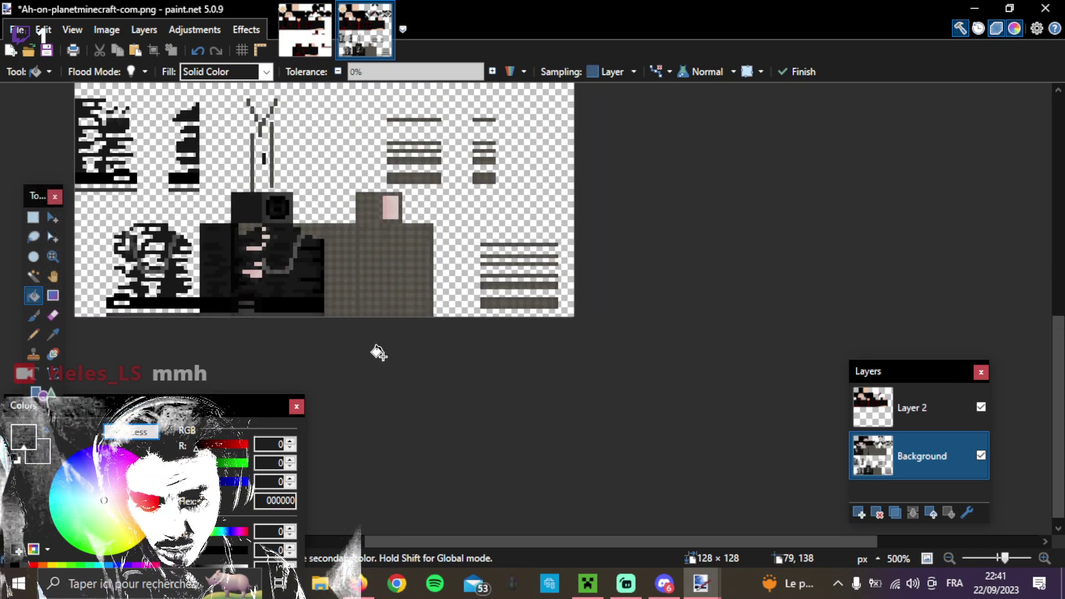
scroll(81, 258, up, 1)
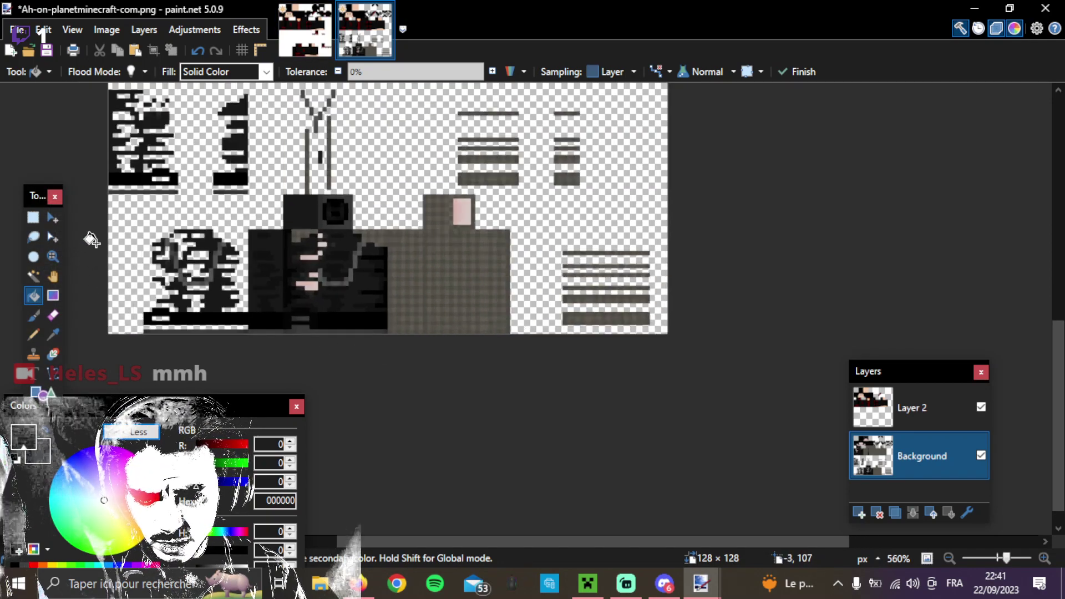
In LS.png, select the lower black clothing block together with the two pairs of small squares above it.
click(330, 25)
scroll(488, 385, down, 4)
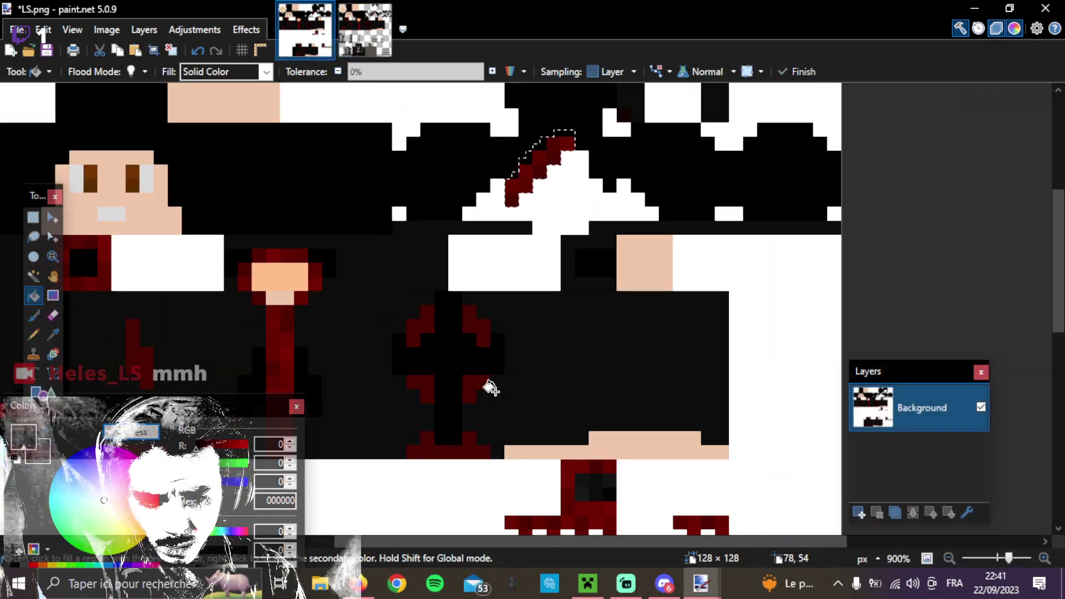
scroll(488, 387, down, 3)
scroll(435, 364, down, 3)
scroll(425, 315, up, 2)
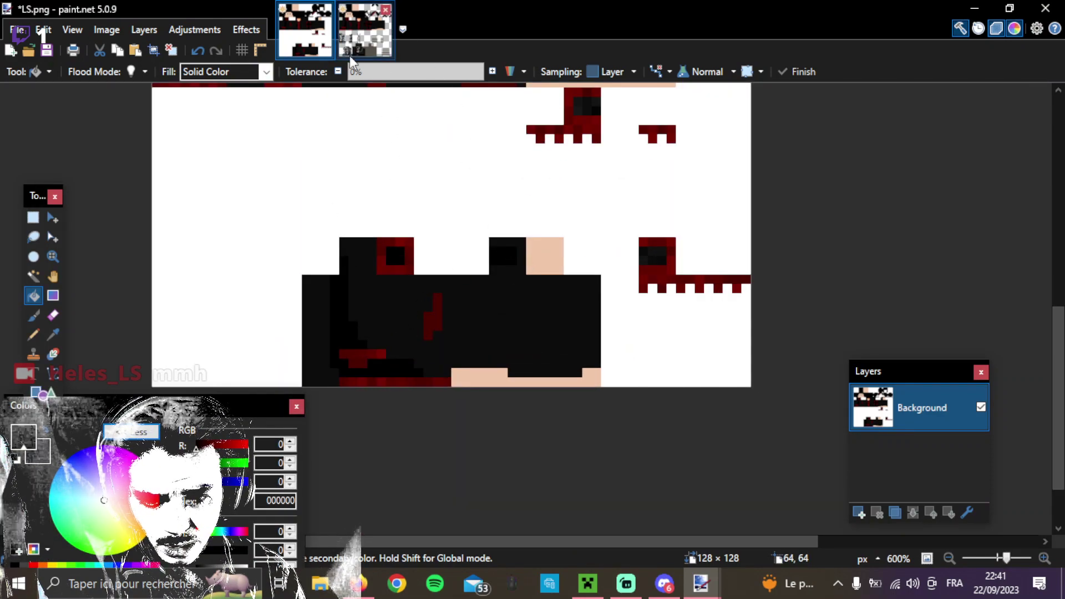
click(39, 219)
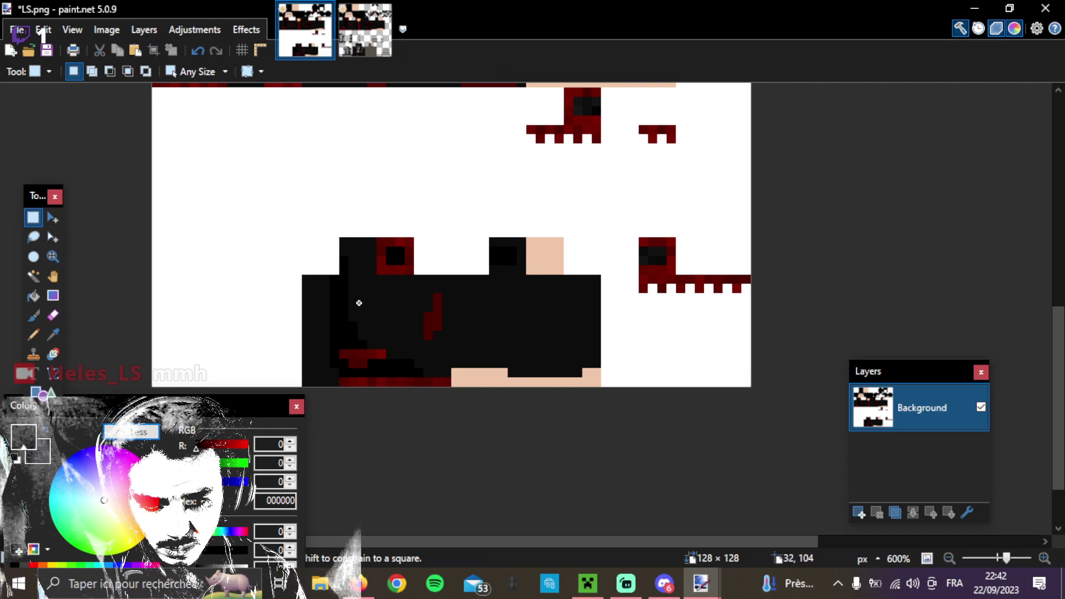
drag(303, 275, 598, 386)
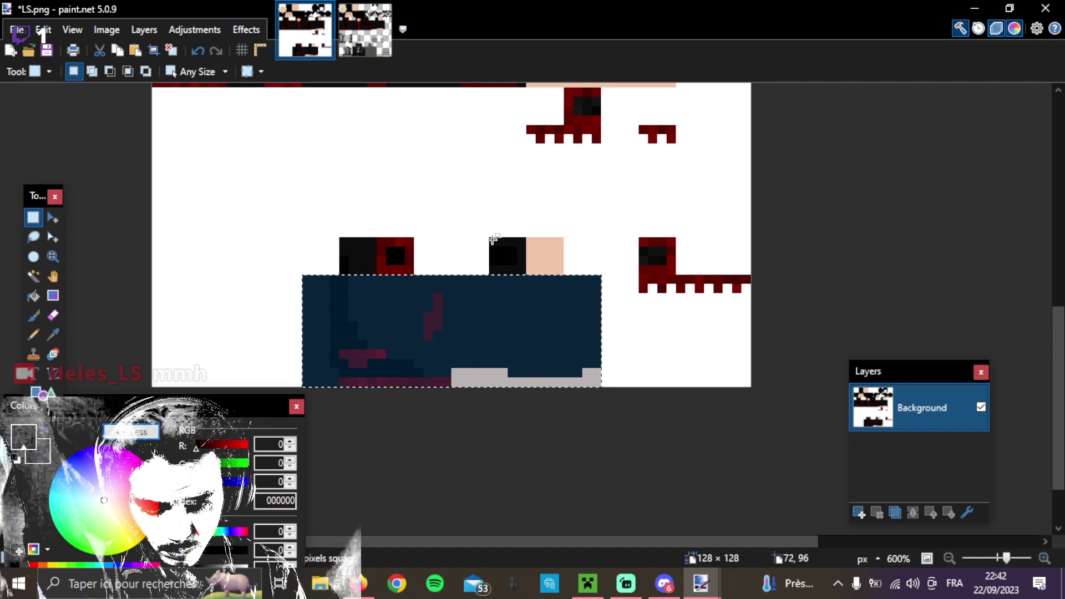
drag(492, 239, 564, 275)
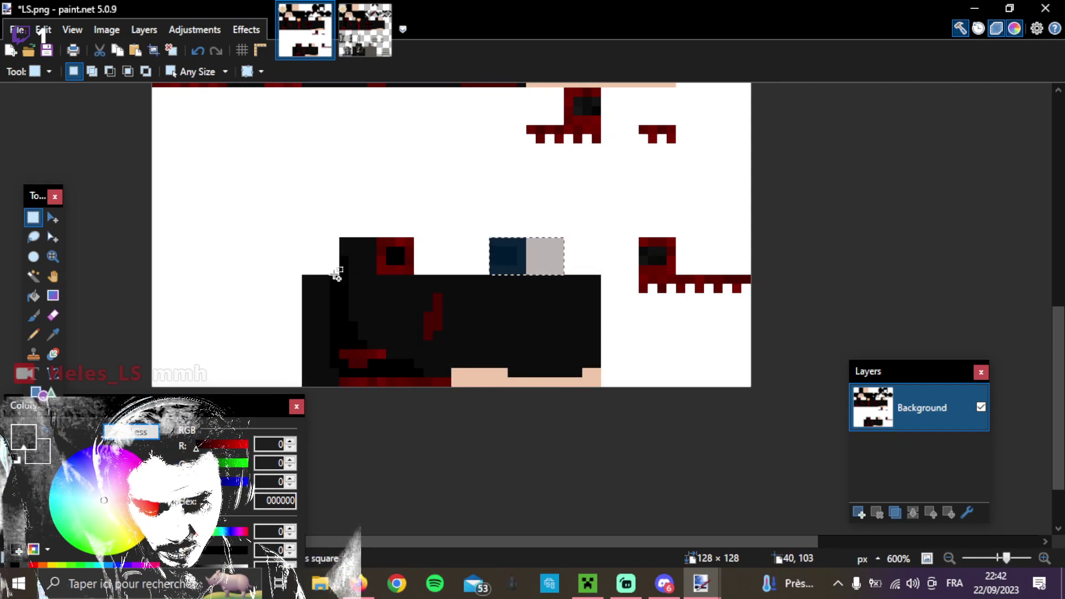
click(305, 276)
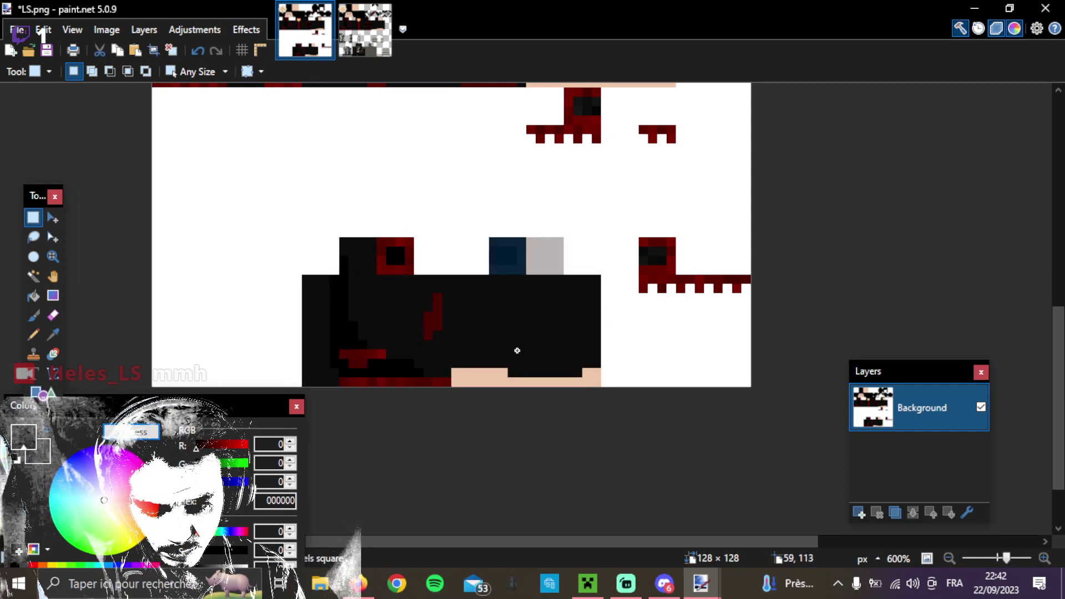
drag(302, 275, 597, 384)
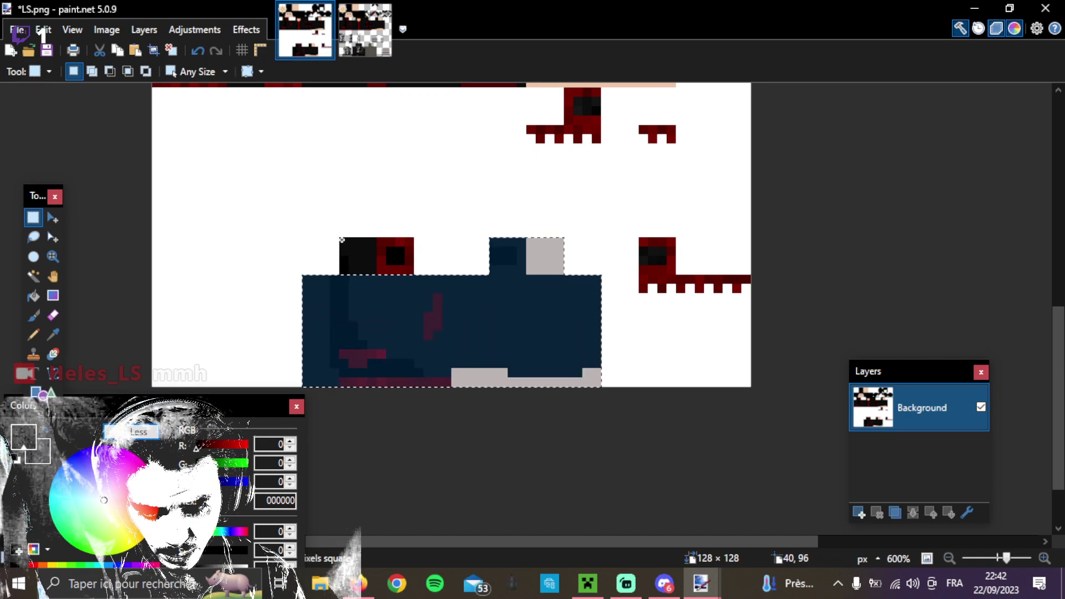
drag(341, 240, 414, 275)
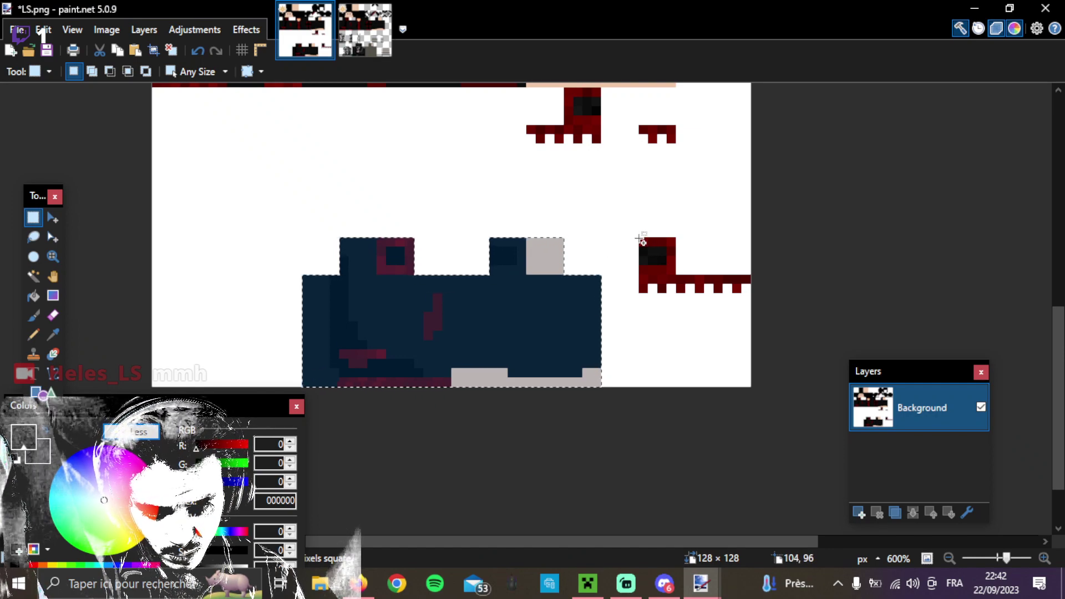
Add the lower red sleeve piece with its long fringe at the sheet's edge to the selection, including every tooth.
drag(640, 239, 667, 283)
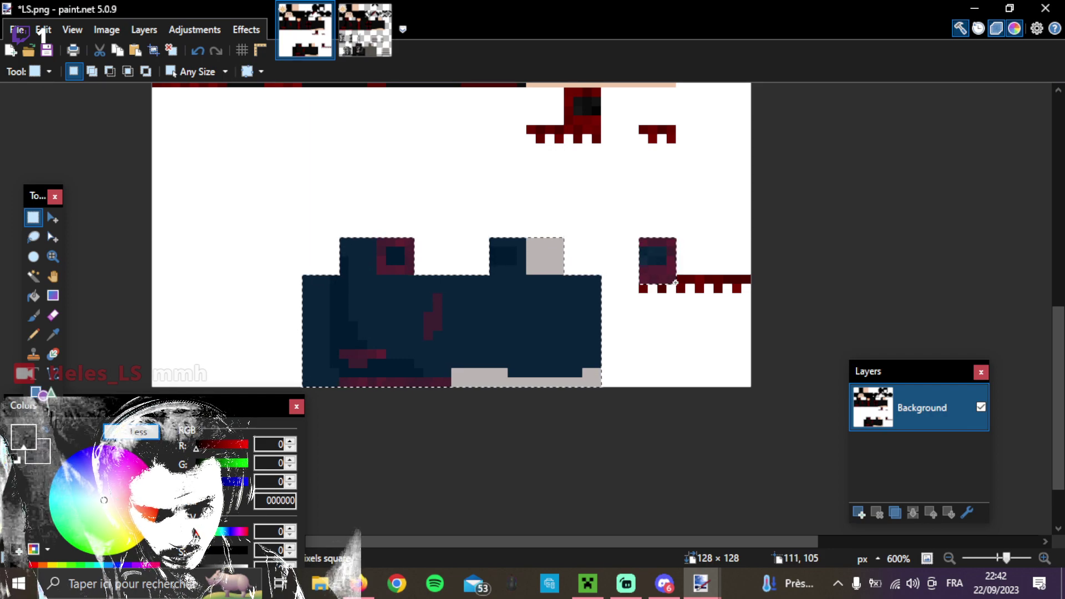
ctrl+scroll(713, 303, up, 6)
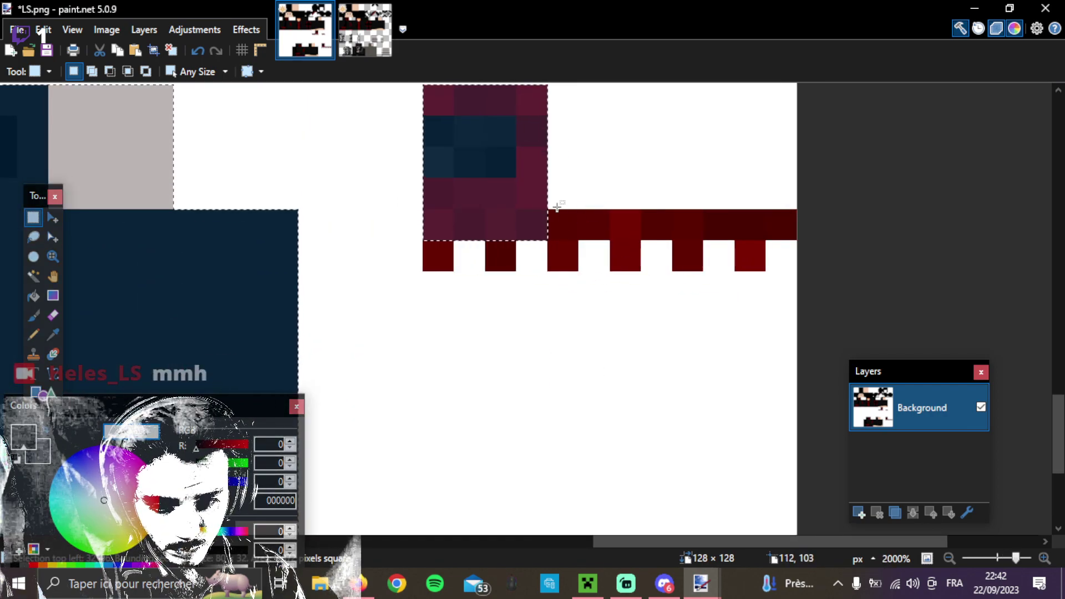
drag(564, 218, 794, 224)
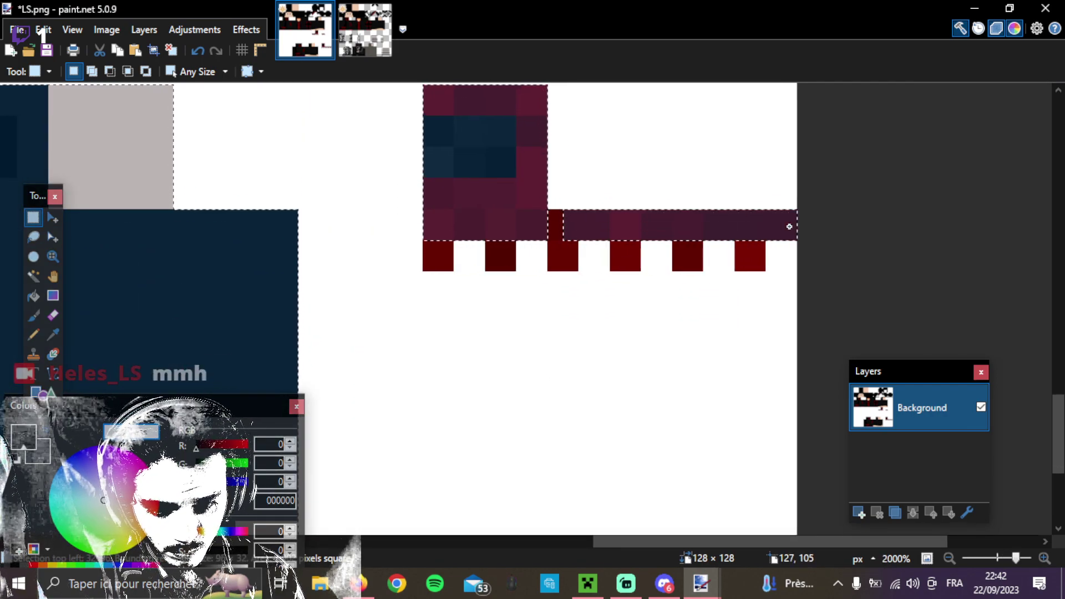
mouse_move(554, 215)
mouse_down()
mouse_move(568, 259)
mouse_move(755, 264)
mouse_up()
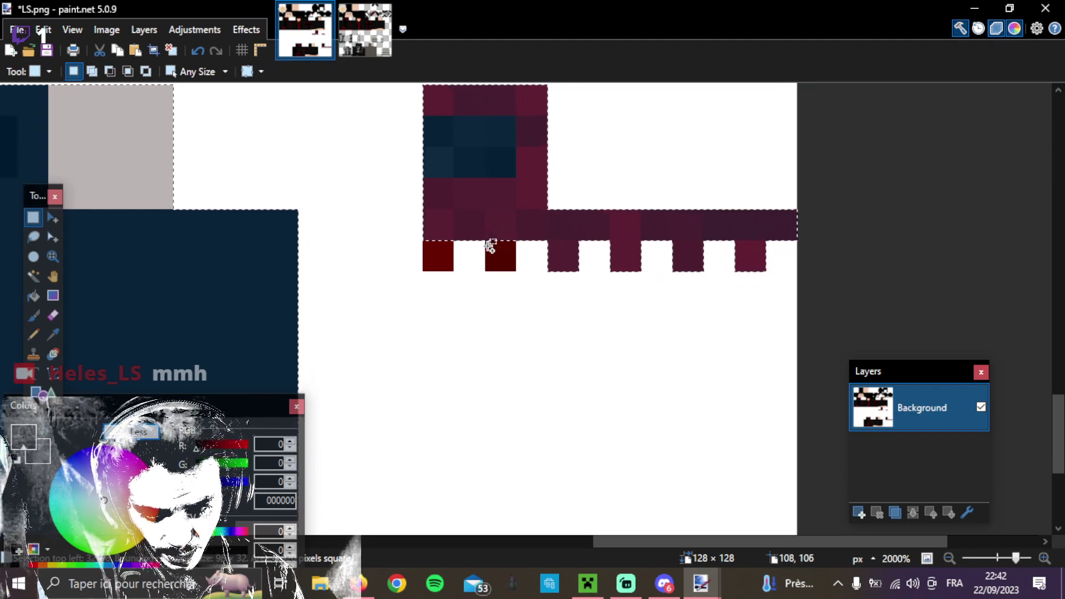
drag(488, 246, 504, 261)
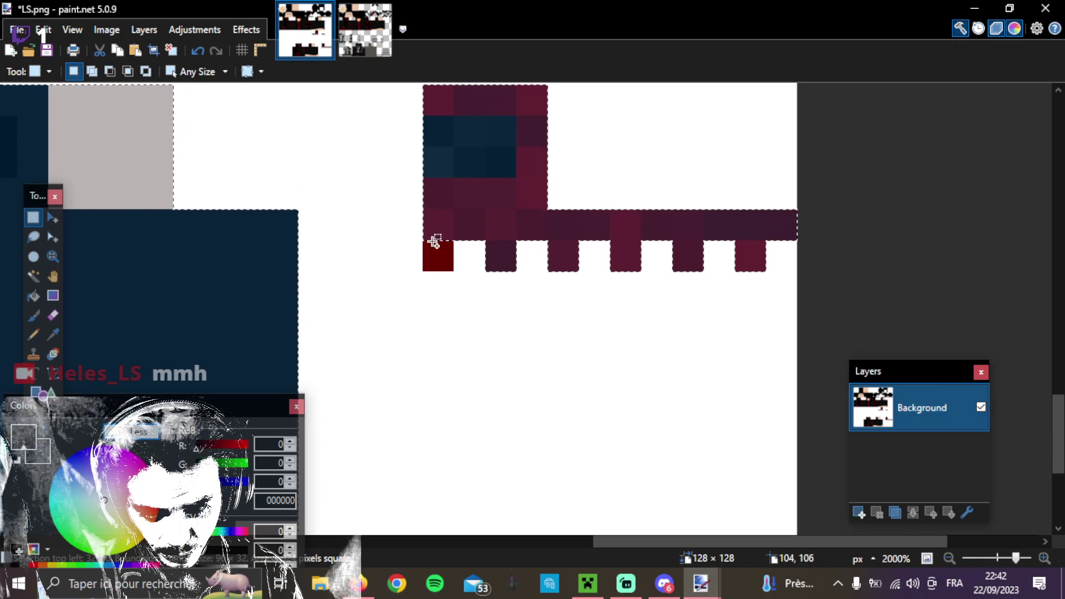
drag(434, 243, 451, 261)
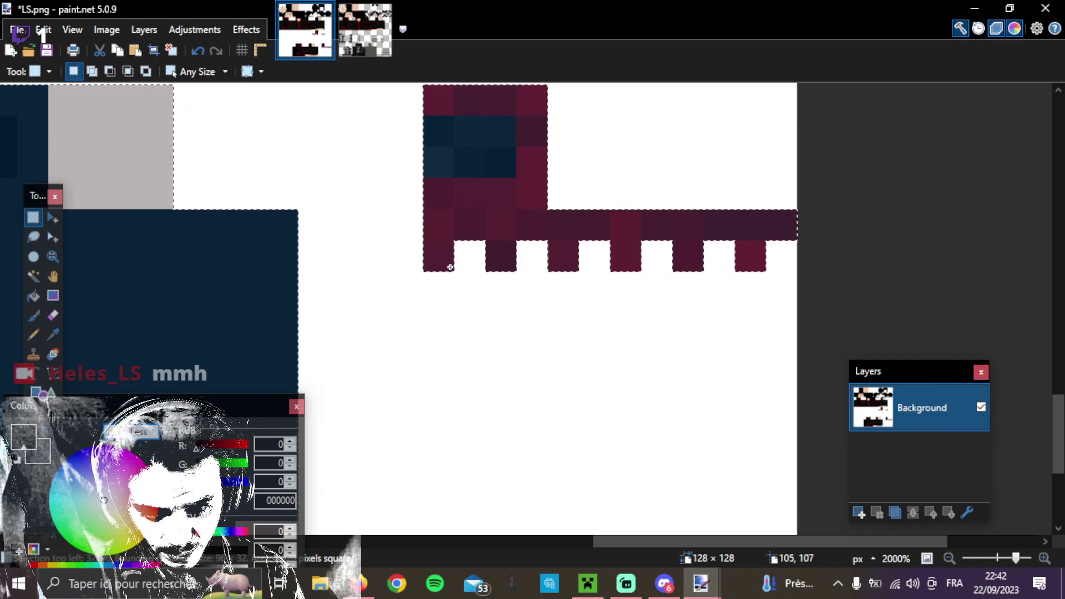
scroll(438, 233, down, 5)
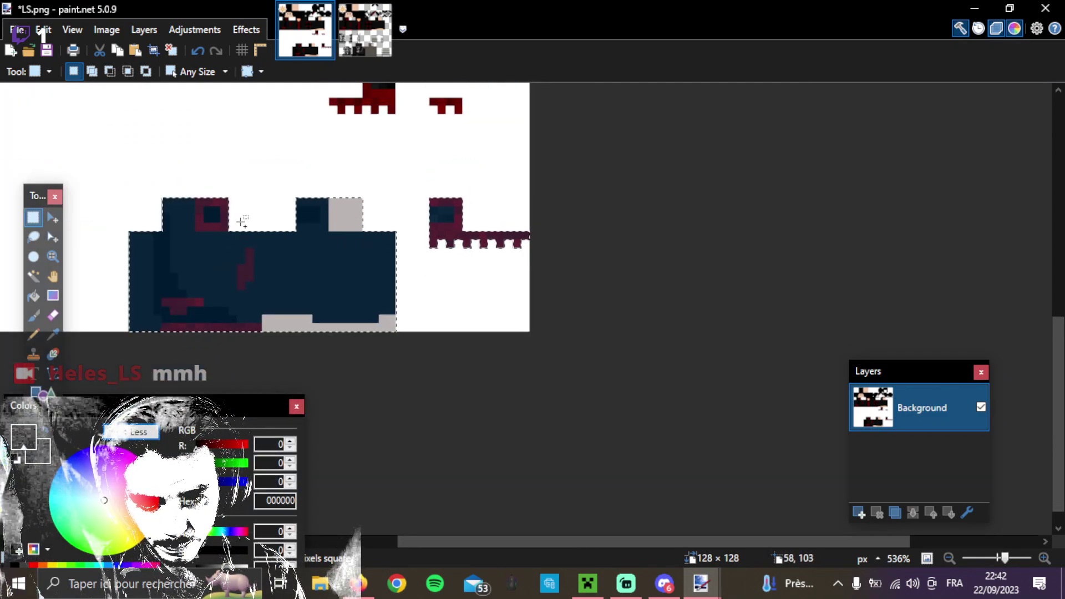
Add the upper red square with its fringe and the short separate red fringe to the selection.
scroll(279, 136, up, 3)
scroll(294, 181, up, 2)
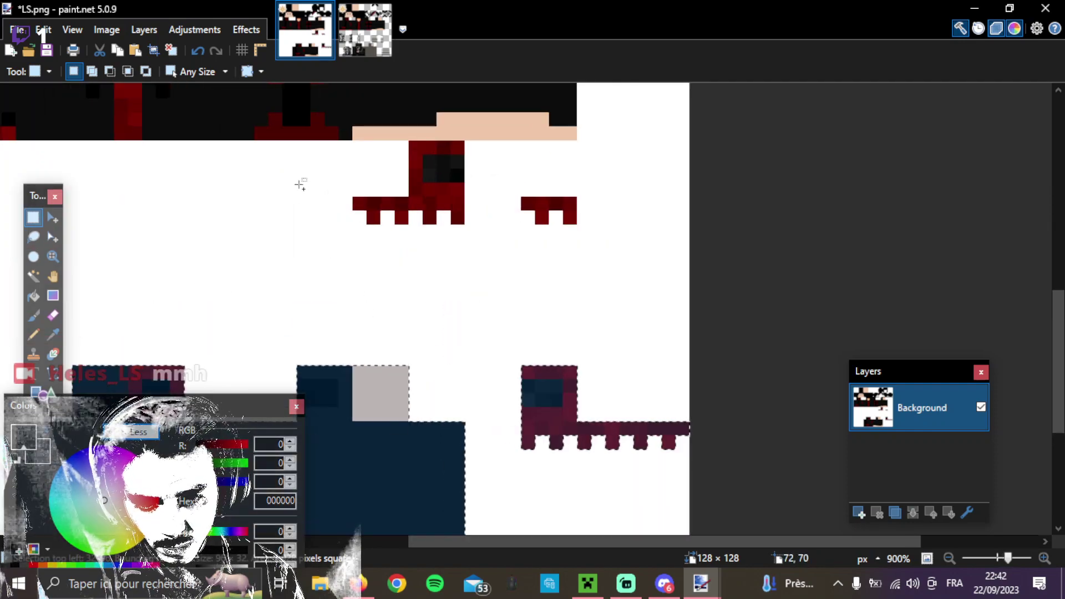
scroll(412, 162, up, 1)
drag(446, 132, 511, 212)
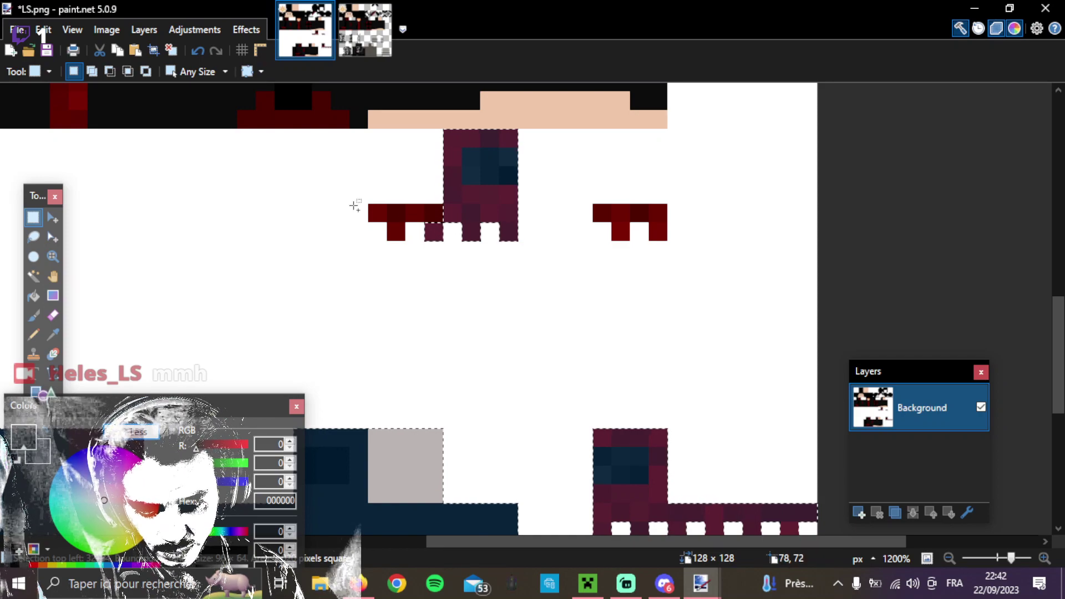
drag(391, 219, 439, 217)
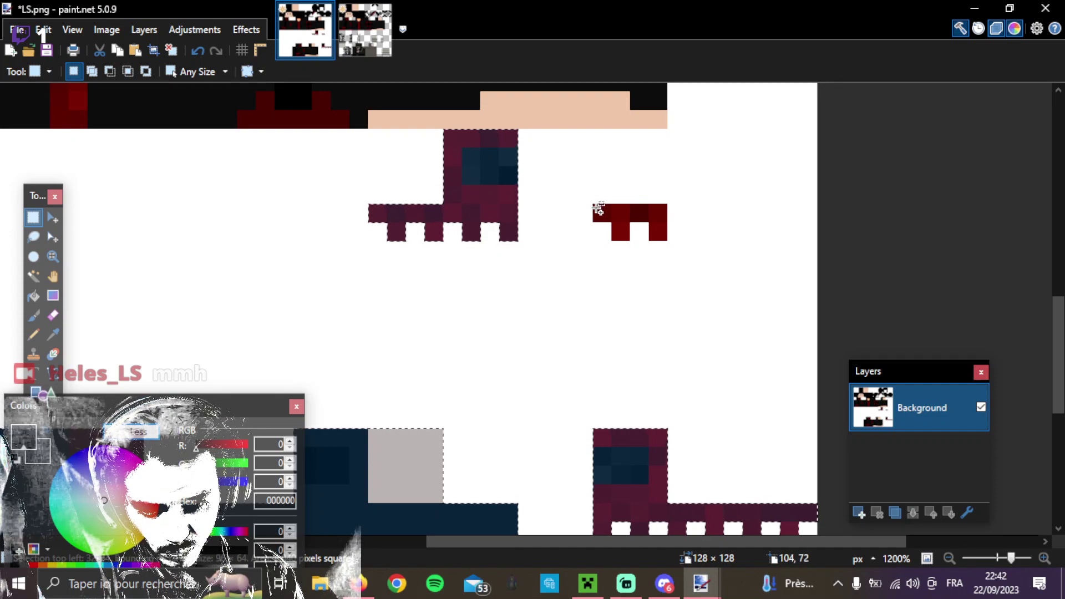
drag(603, 210, 621, 229)
Copy the selected clothing parts from LS.png into Layer 2 of Ah-on-planetminecraft-com.png at the same position.
scroll(555, 211, down, 4)
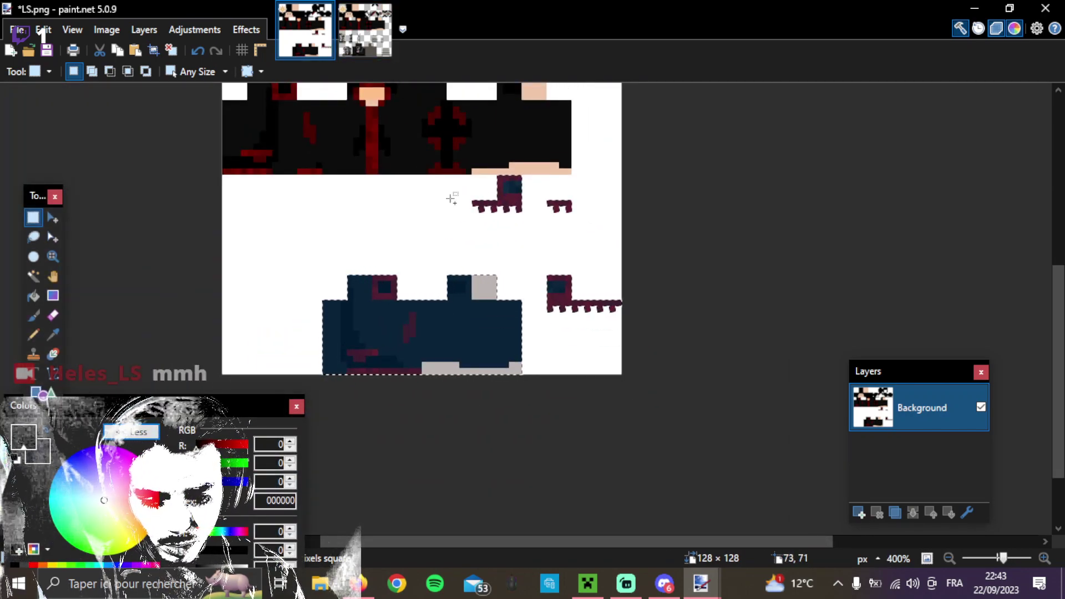
click(384, 50)
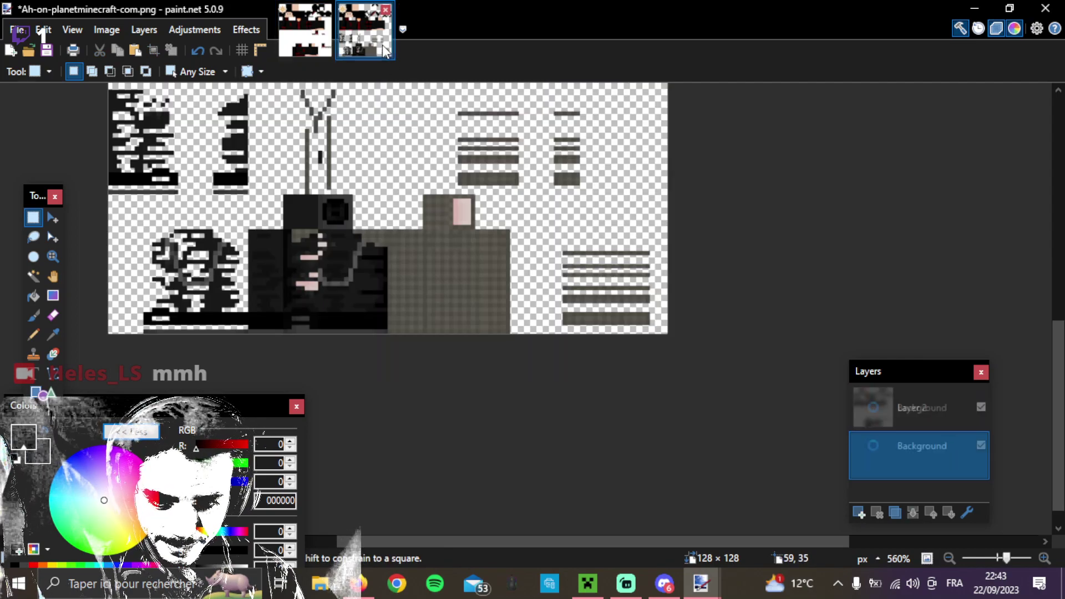
key(ctrl+v)
scroll(418, 275, up, 3)
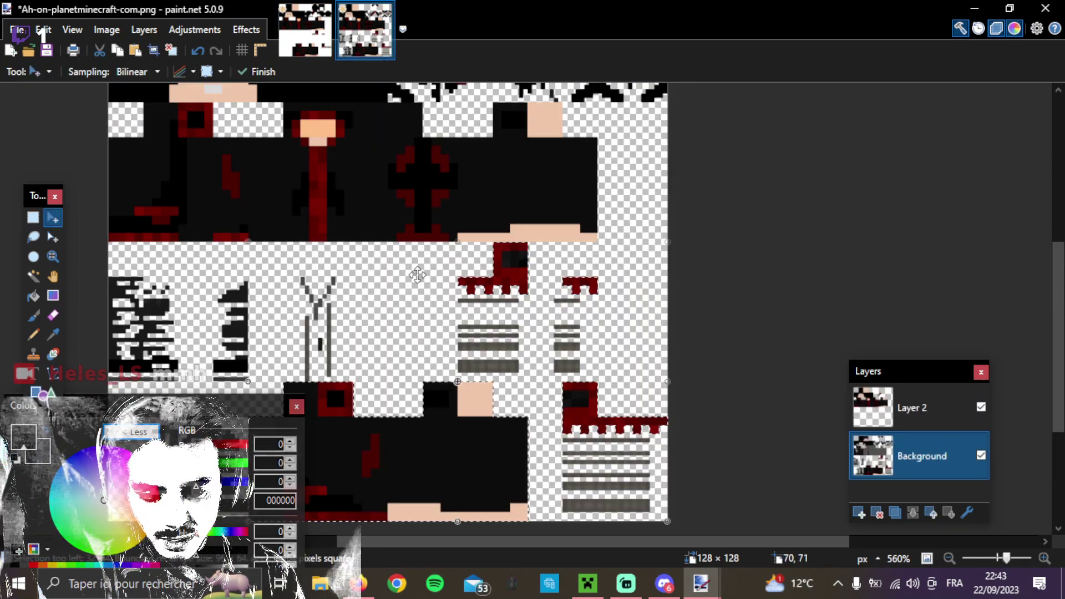
scroll(417, 274, down, 3)
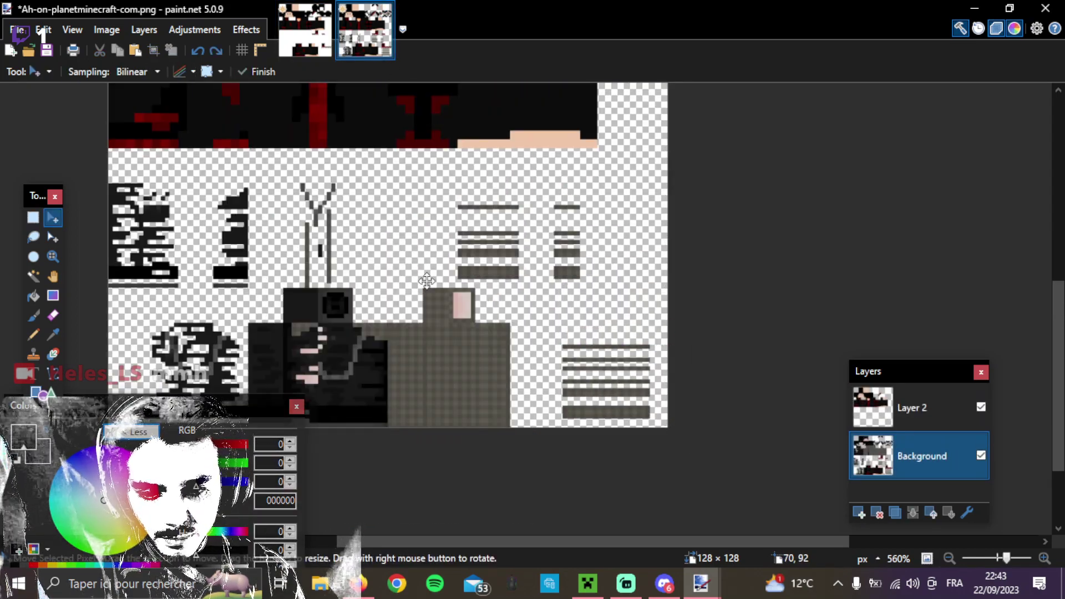
click(885, 413)
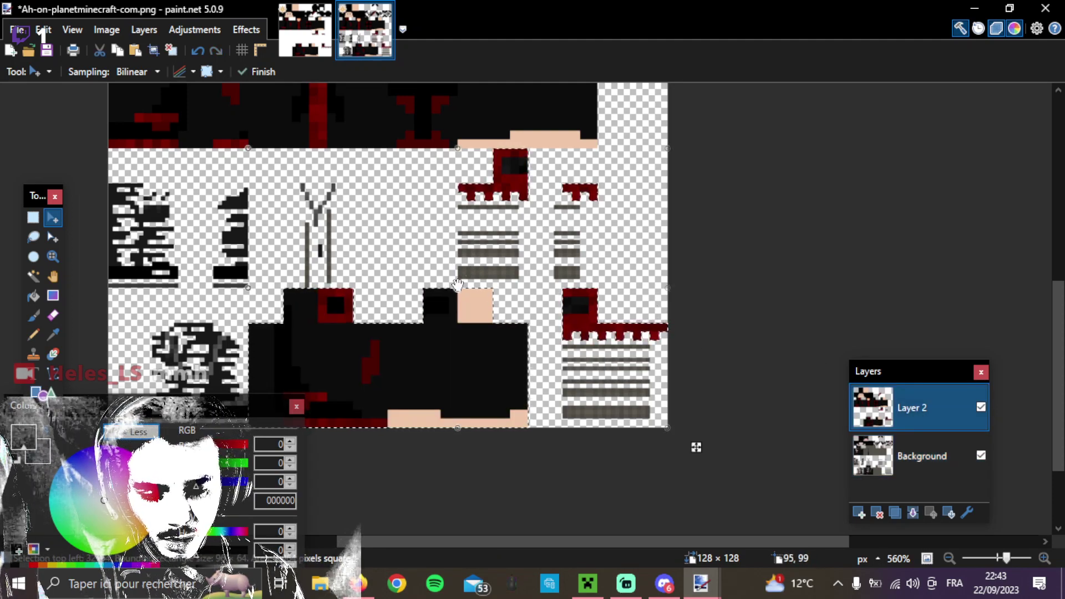
Hide and show Layer 2 repeatedly to compare the new clothing with the original parts across the whole skin sheet.
scroll(444, 277, down, 3)
scroll(442, 276, down, 3)
scroll(605, 377, up, 3)
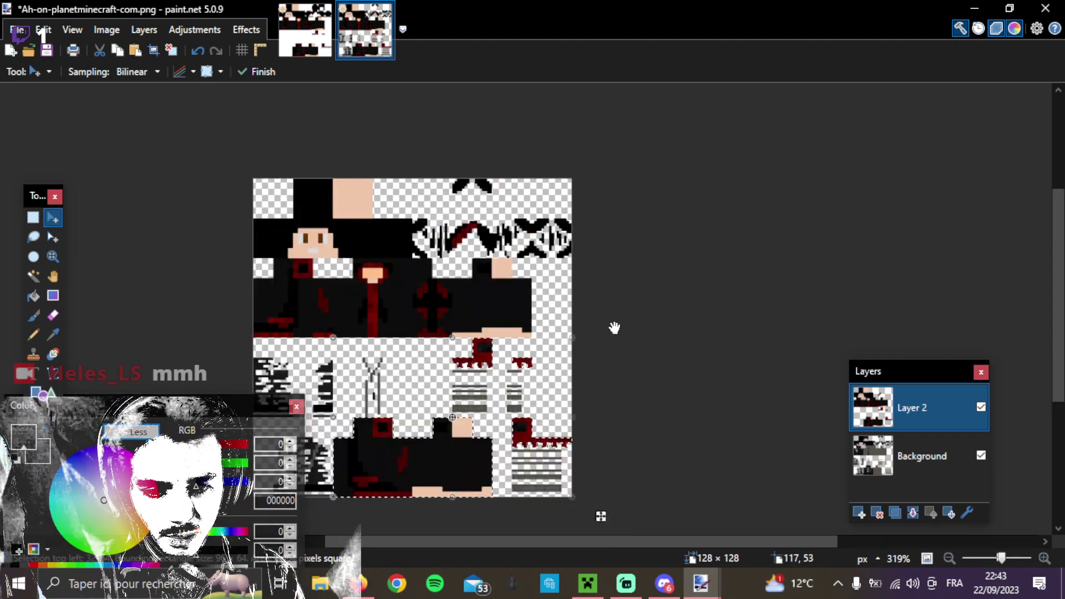
click(981, 407)
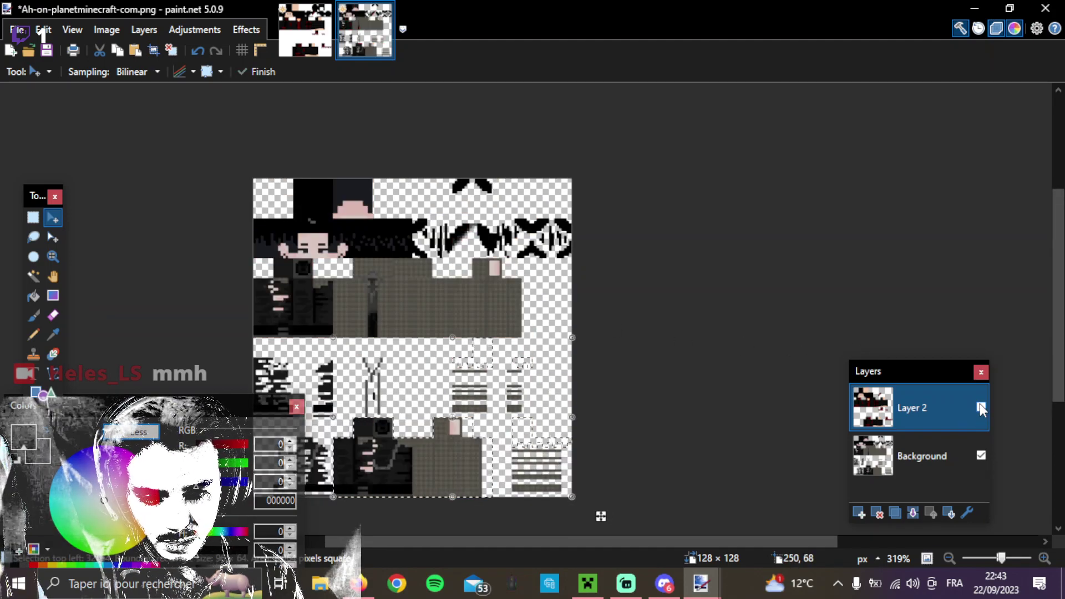
click(980, 405)
click(980, 405)
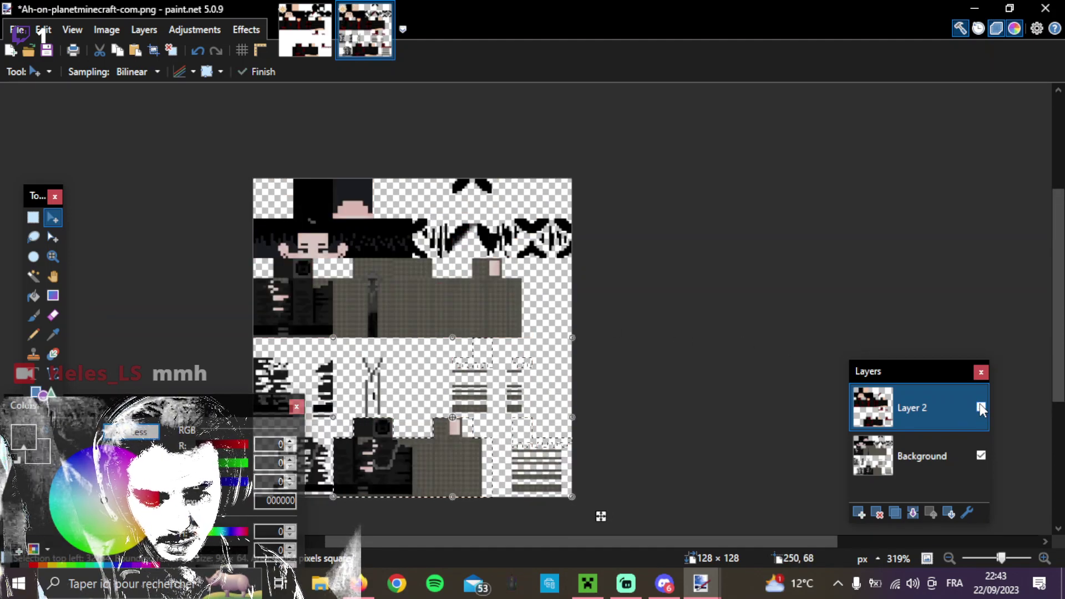
click(980, 405)
click(980, 406)
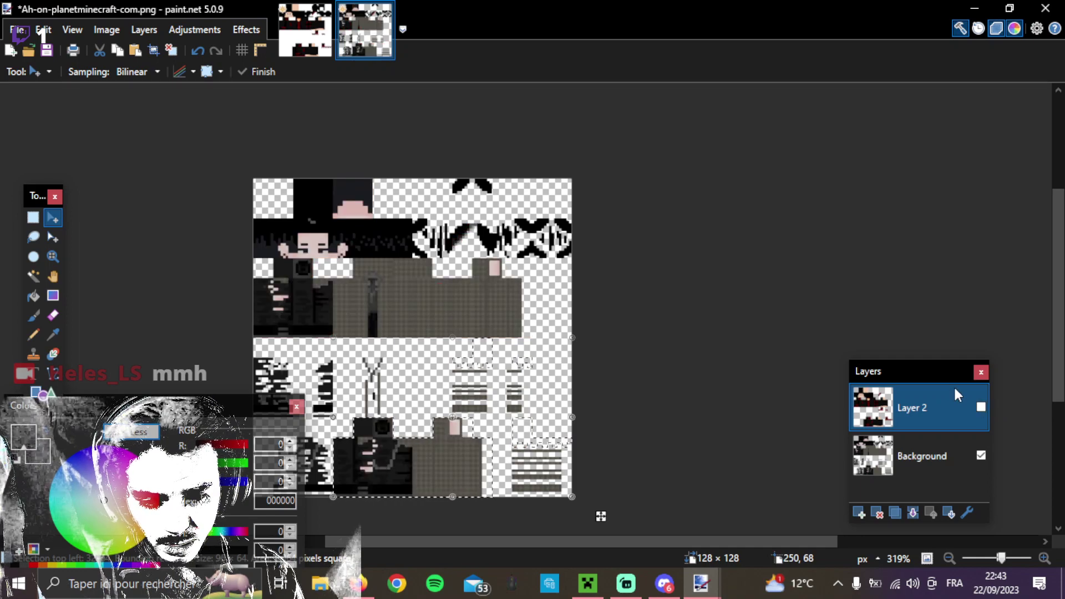
Compare the red hair streak with the original hair beneath it by toggling Layer 2's visibility, leaving the layer shown.
scroll(521, 234, up, 3)
scroll(521, 235, up, 5)
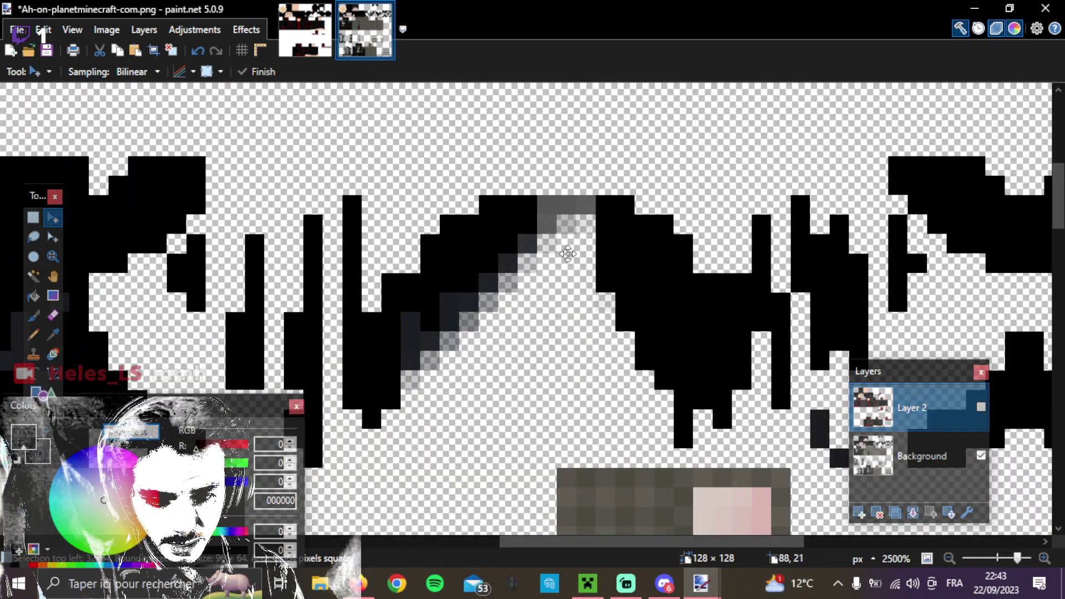
click(980, 407)
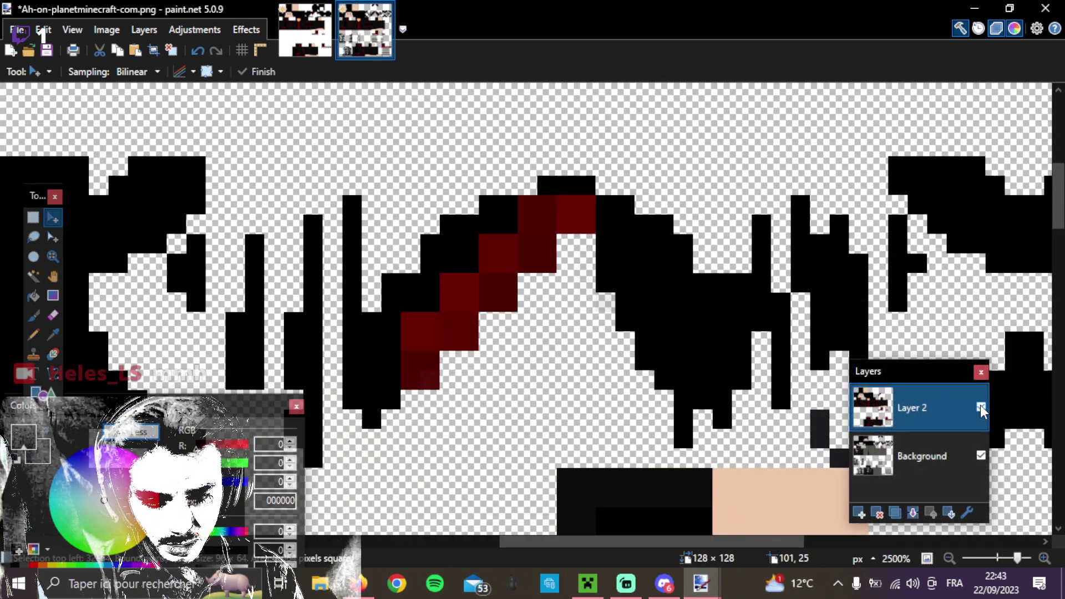
click(981, 407)
click(980, 407)
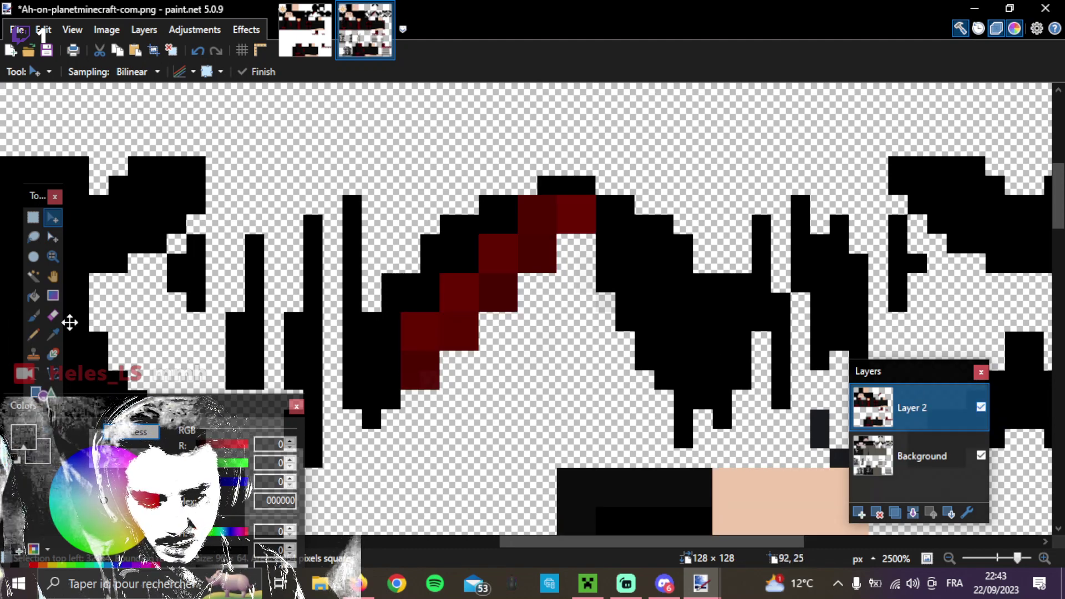
Try to erase the faint corner pixel at the lower end of the red hair streak on Layer 2.
click(53, 314)
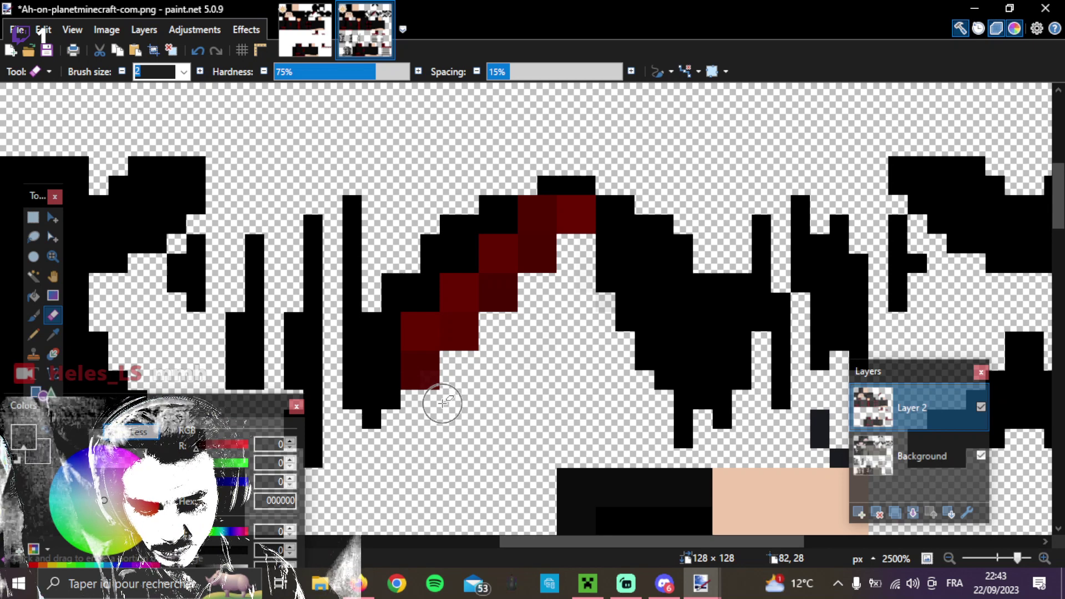
ctrl+scroll(442, 403, up, 6)
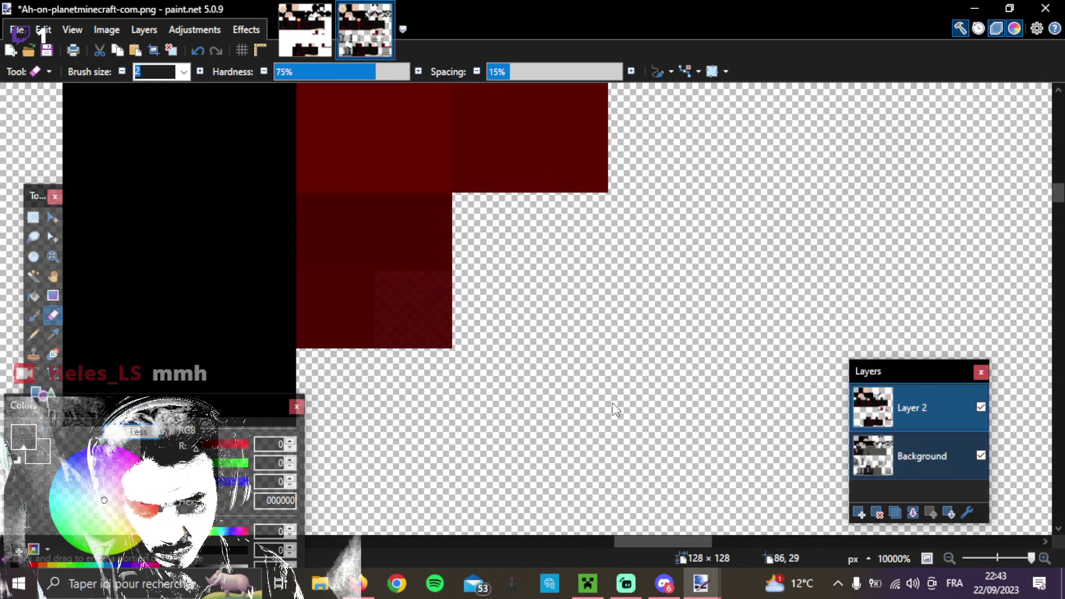
ctrl+scroll(435, 317, down, 2)
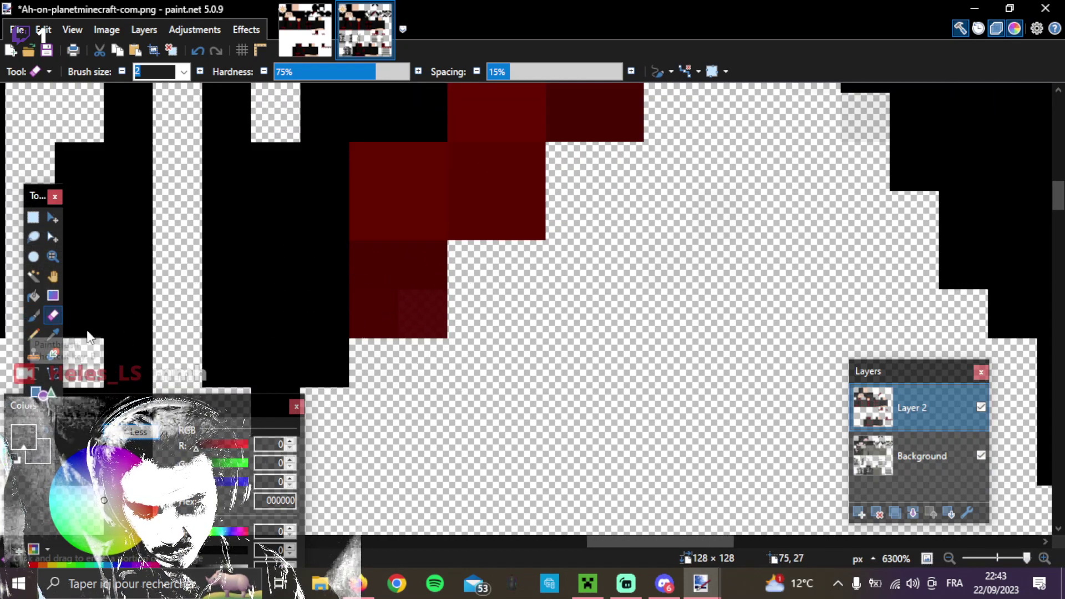
double_click(951, 411)
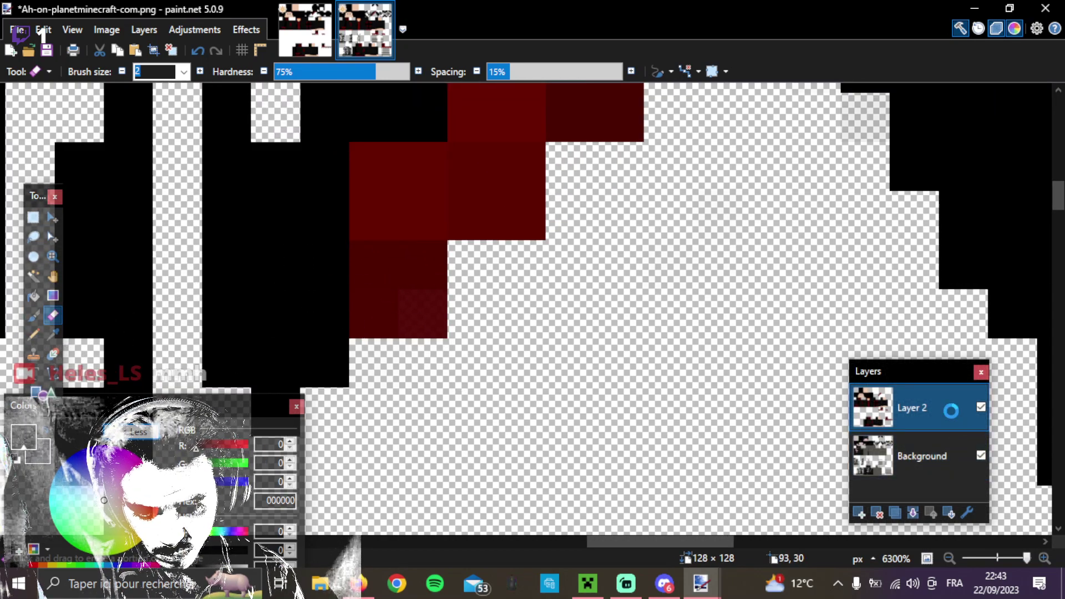
click(612, 360)
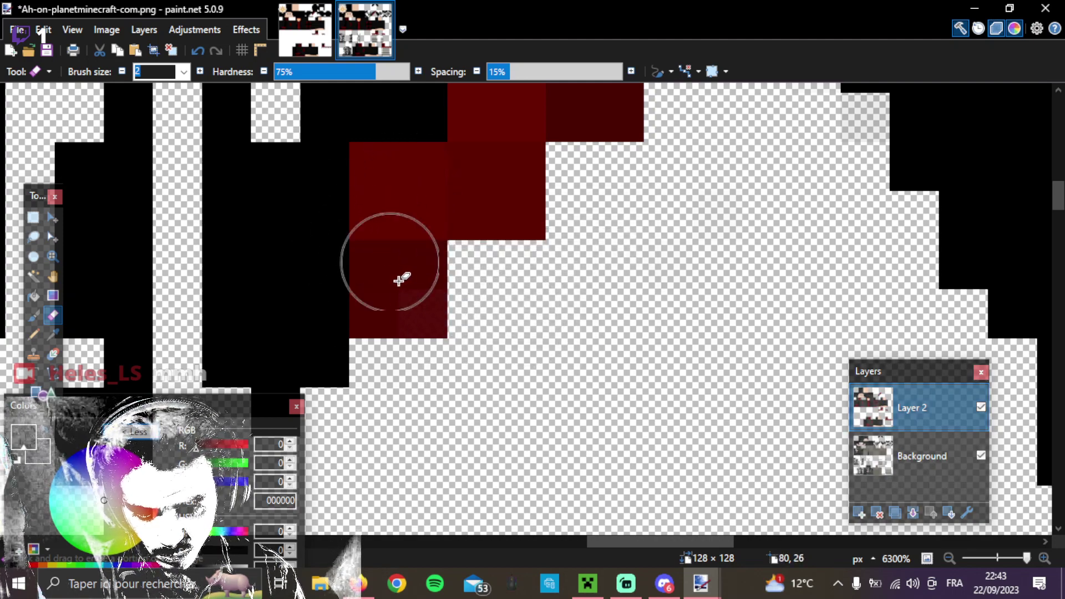
scroll(403, 309, up, 1)
scroll(407, 310, down, 3)
scroll(408, 312, down, 1)
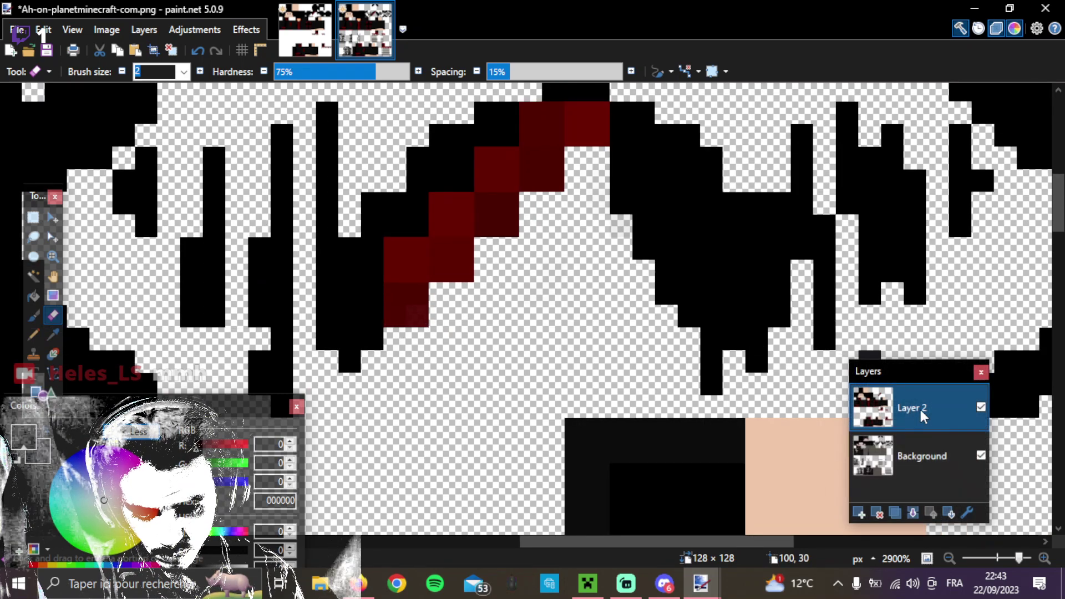
mouse_move(910, 409)
mouse_down()
mouse_move(910, 447)
mouse_move(925, 410)
mouse_up()
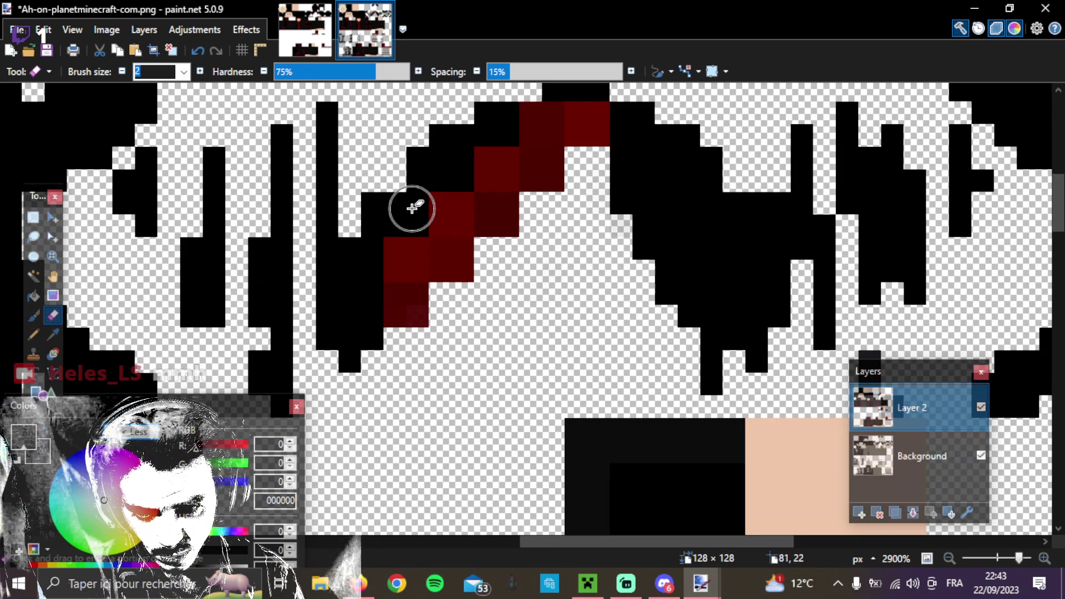
scroll(452, 233, down, 6)
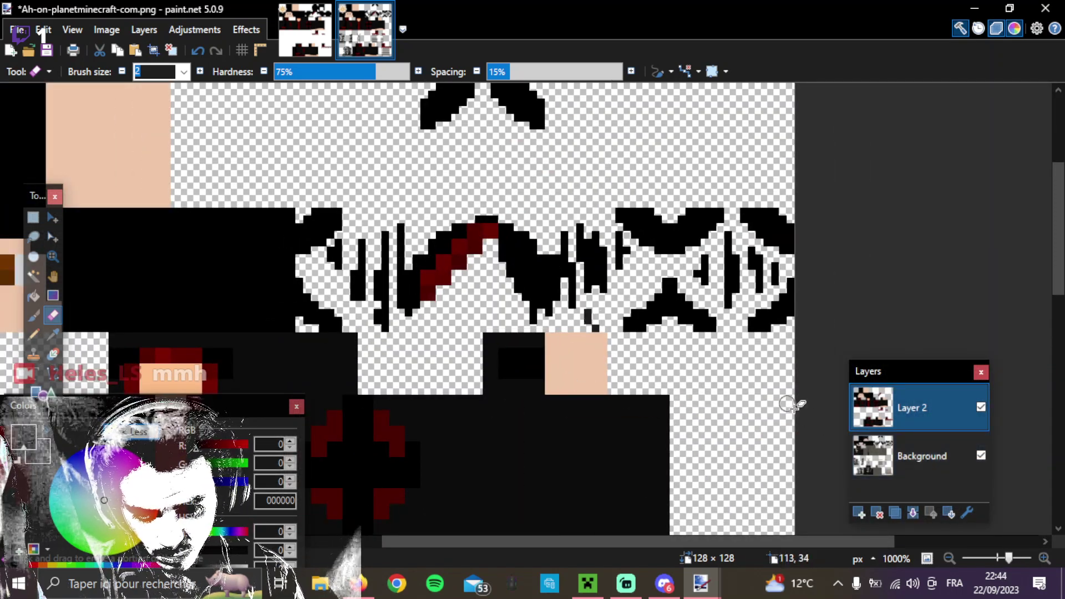
Compare the red hair streak with the Background hair by toggling Layer 2's visibility, leaving Layer 2 shown and active.
click(915, 458)
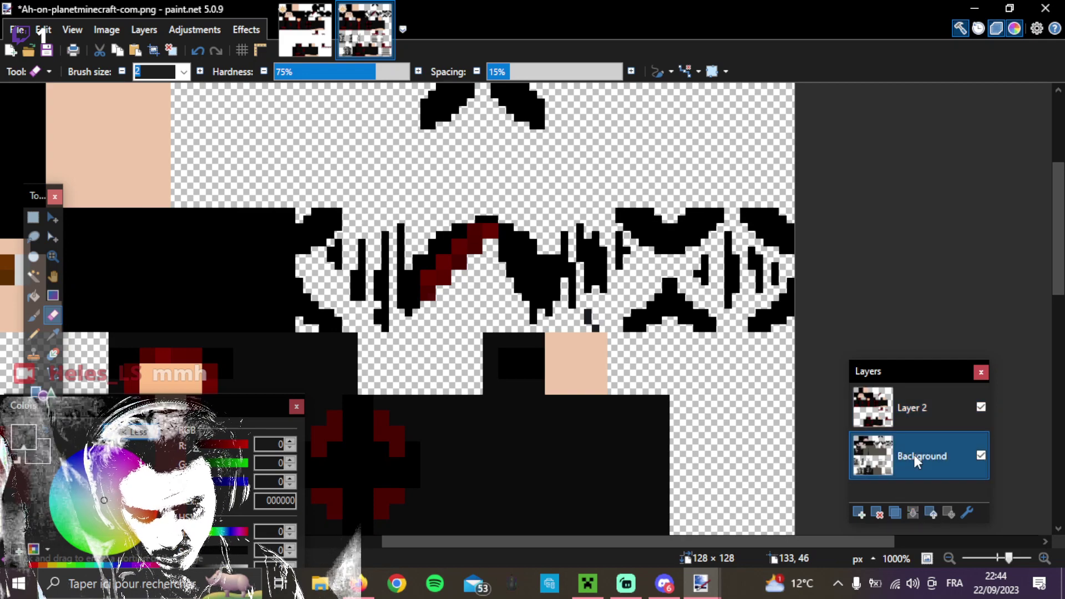
click(981, 407)
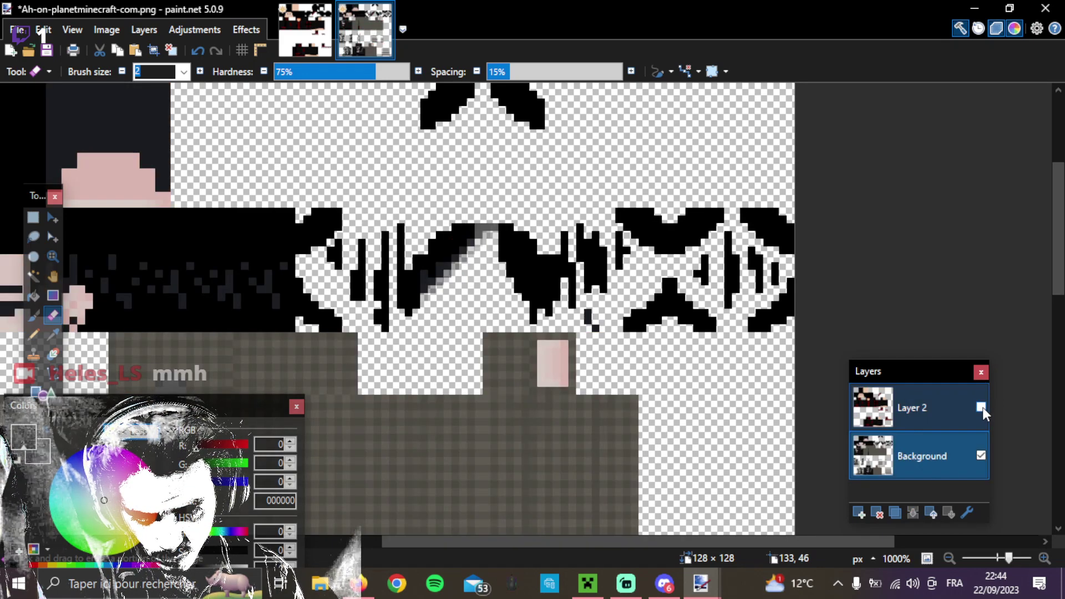
click(982, 407)
click(981, 407)
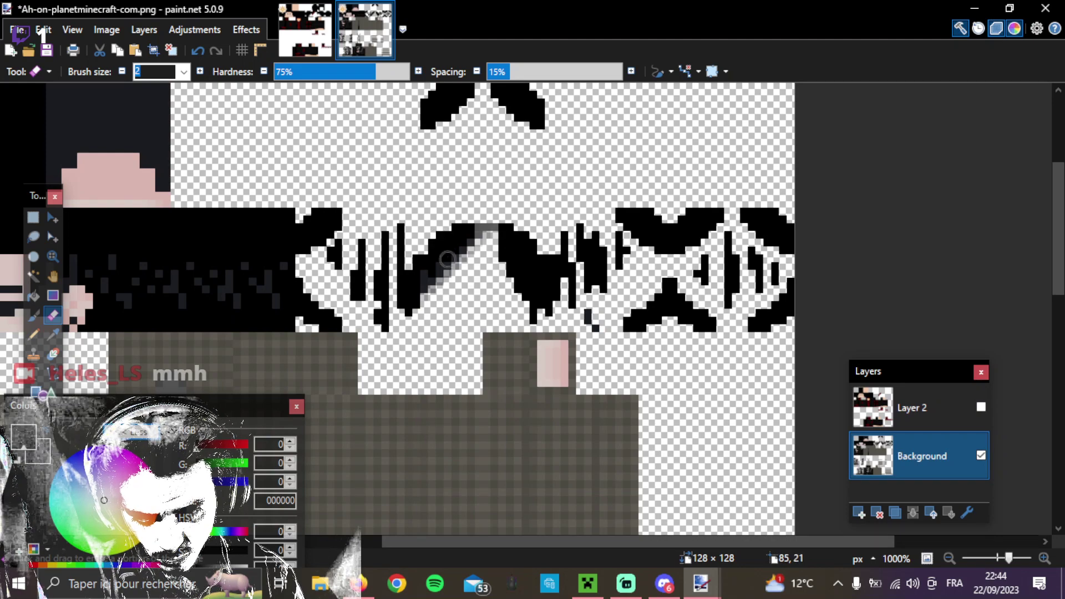
click(981, 407)
click(934, 409)
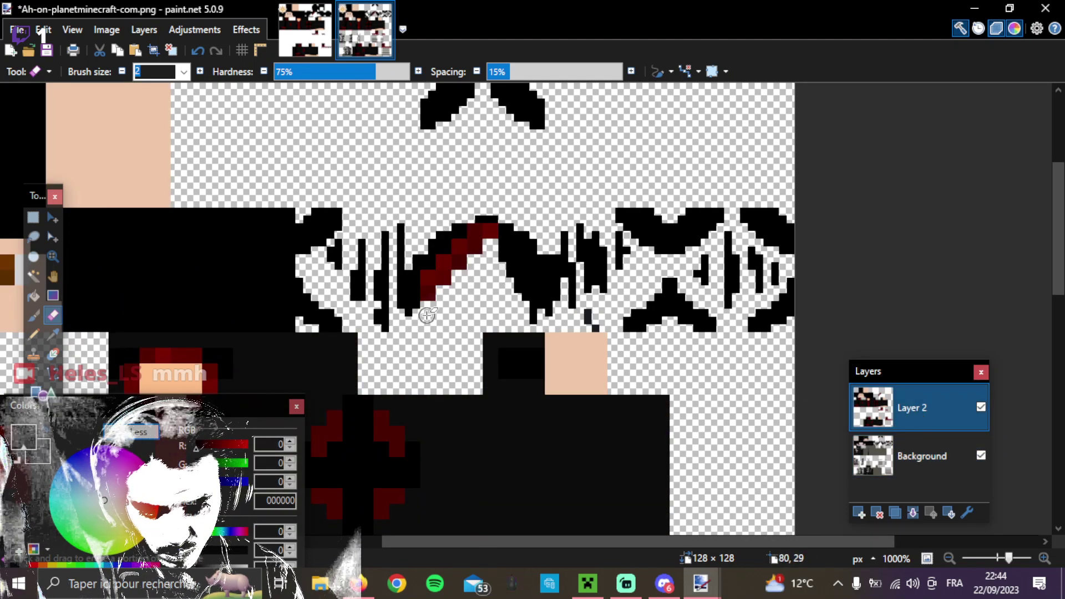
Clear the leftover selection around the clothing parts in Ah-on-planetminecraft-com.png.
click(306, 28)
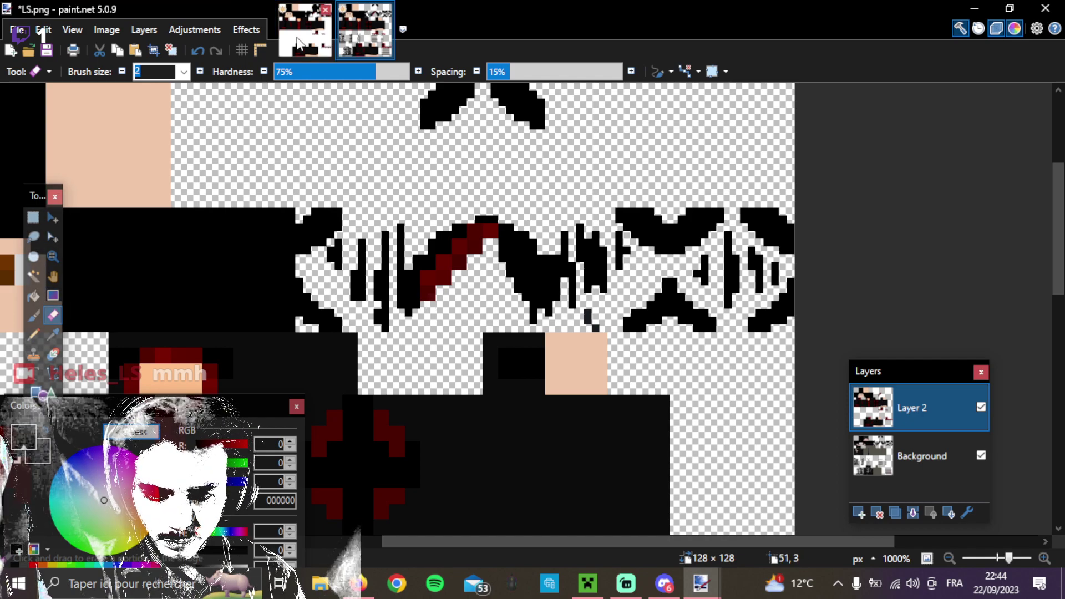
click(371, 28)
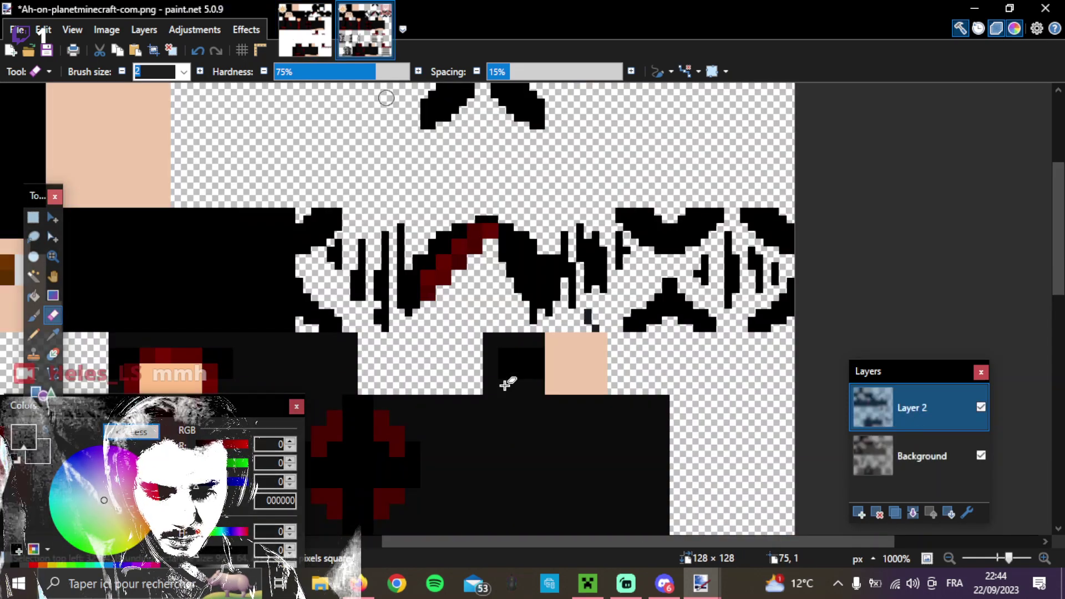
ctrl+scroll(487, 343, down, 4)
scroll(488, 342, down, 8)
scroll(6, 170, up, 2)
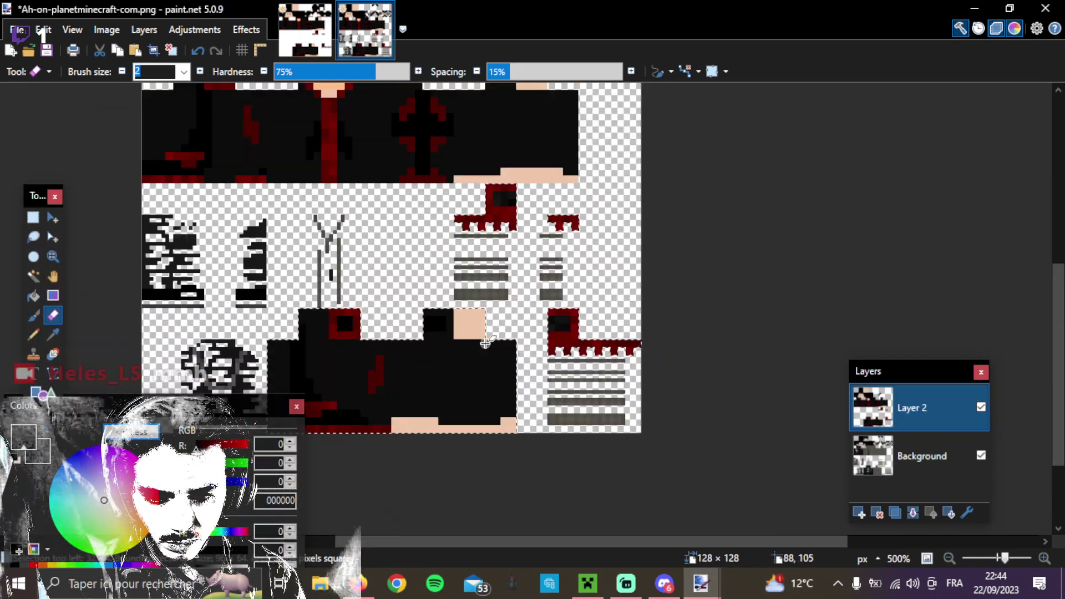
click(33, 217)
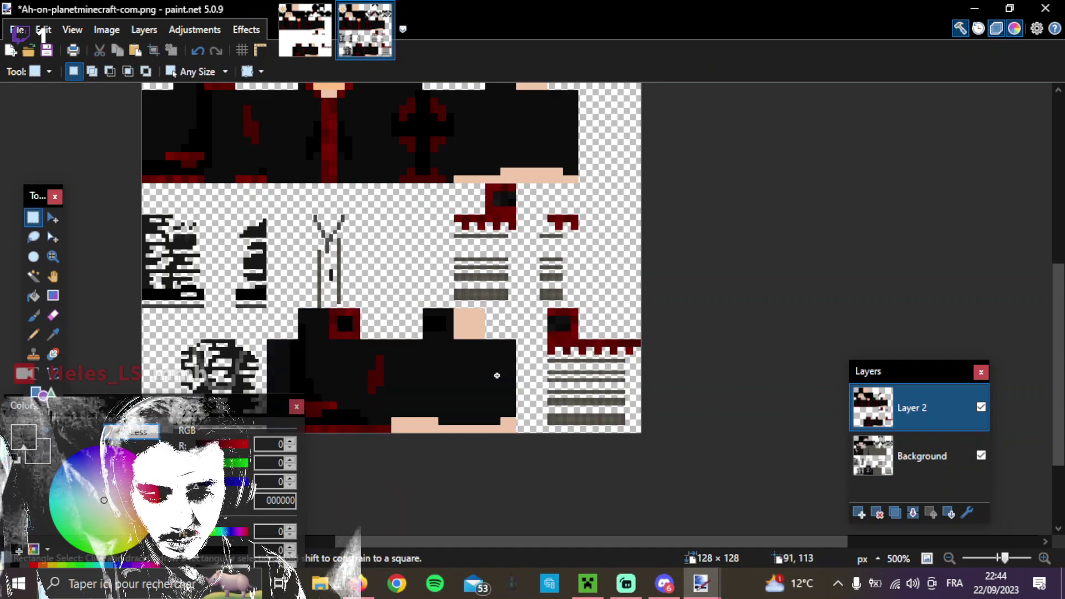
Erase the faint lower-right corner pixel at the bottom end of the red hair streak on Layer 2.
scroll(438, 199, up, 5)
ctrl+scroll(484, 274, up, 5)
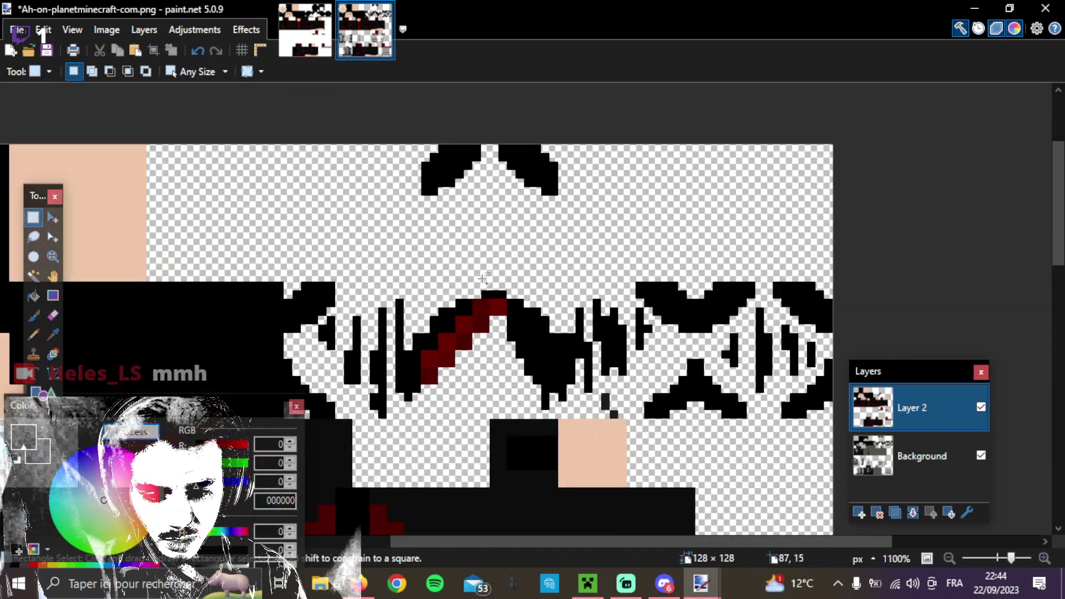
scroll(484, 274, down, 3)
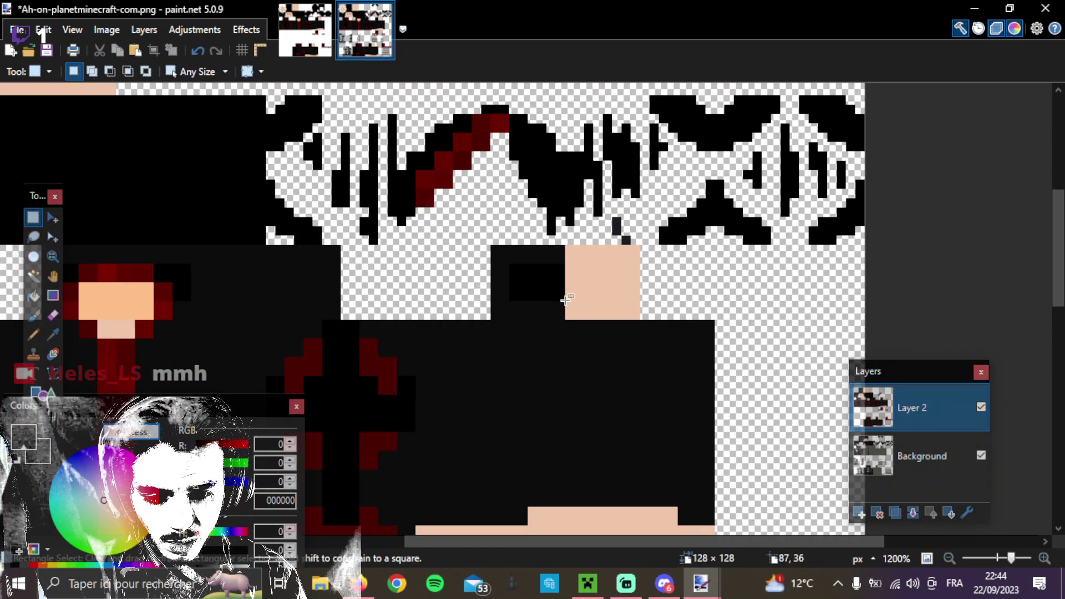
click(980, 407)
click(981, 406)
ctrl+scroll(386, 195, up, 5)
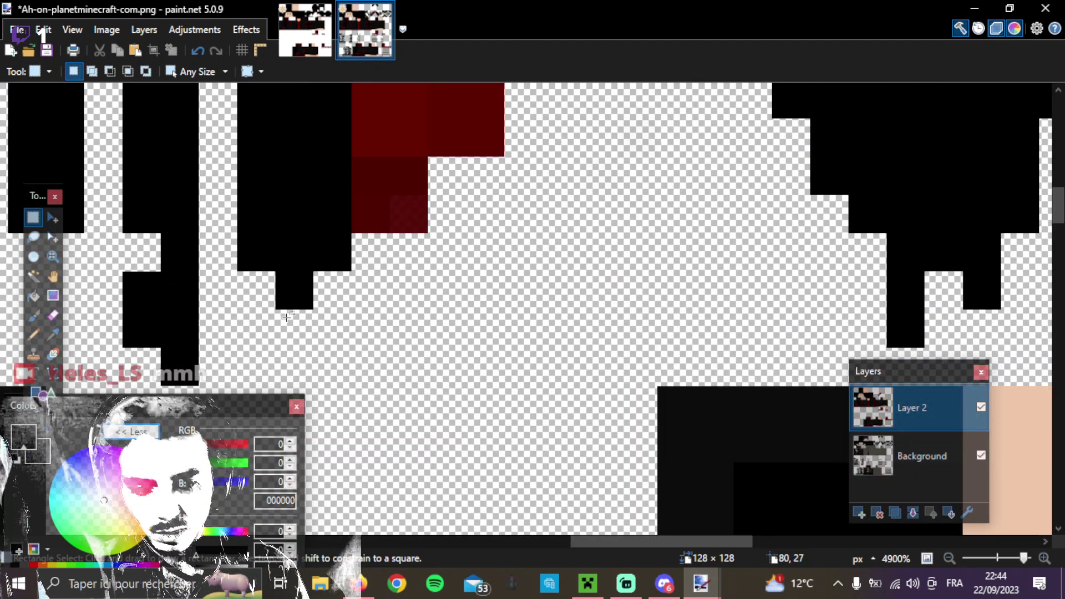
click(53, 315)
scroll(355, 294, up, 2)
scroll(341, 300, down, 3)
ctrl+scroll(392, 214, up, 4)
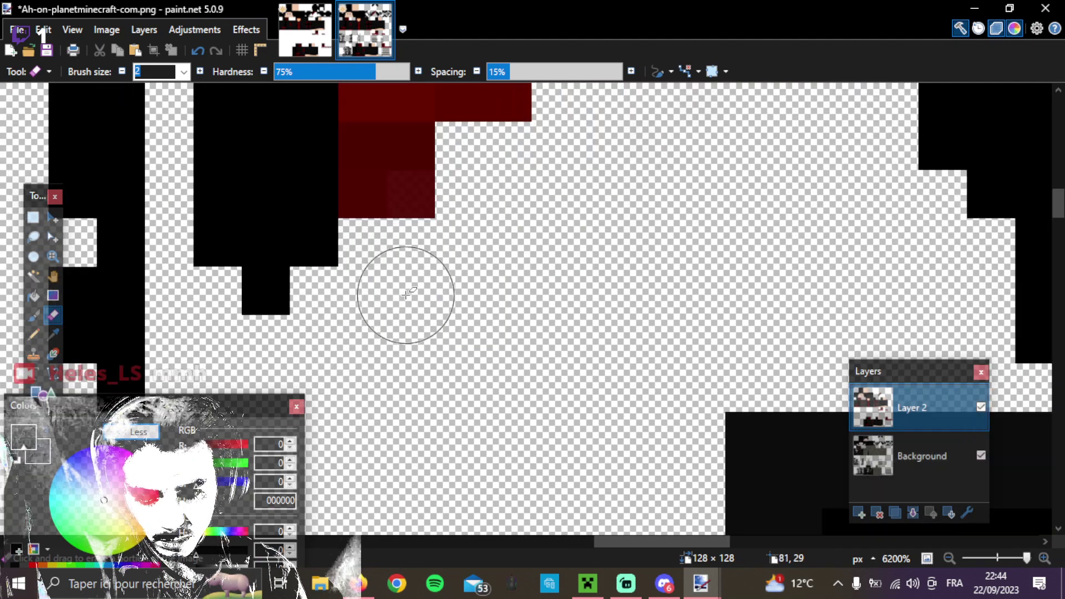
scroll(452, 222, up, 5)
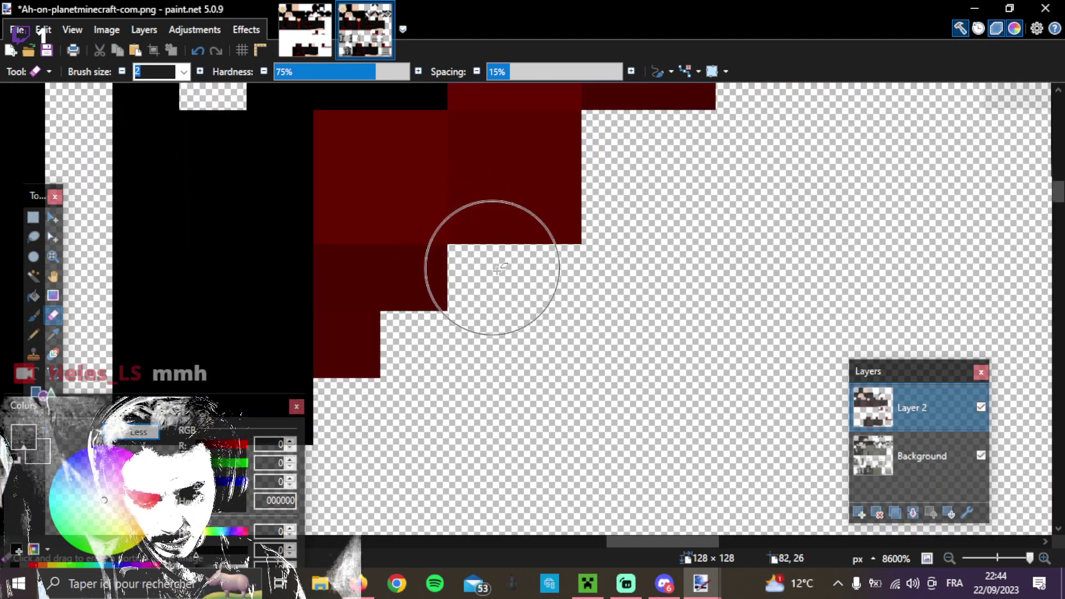
Erase the lower-right corner pixel of the three darker red blocks higher up the streak.
scroll(616, 355, up, 2)
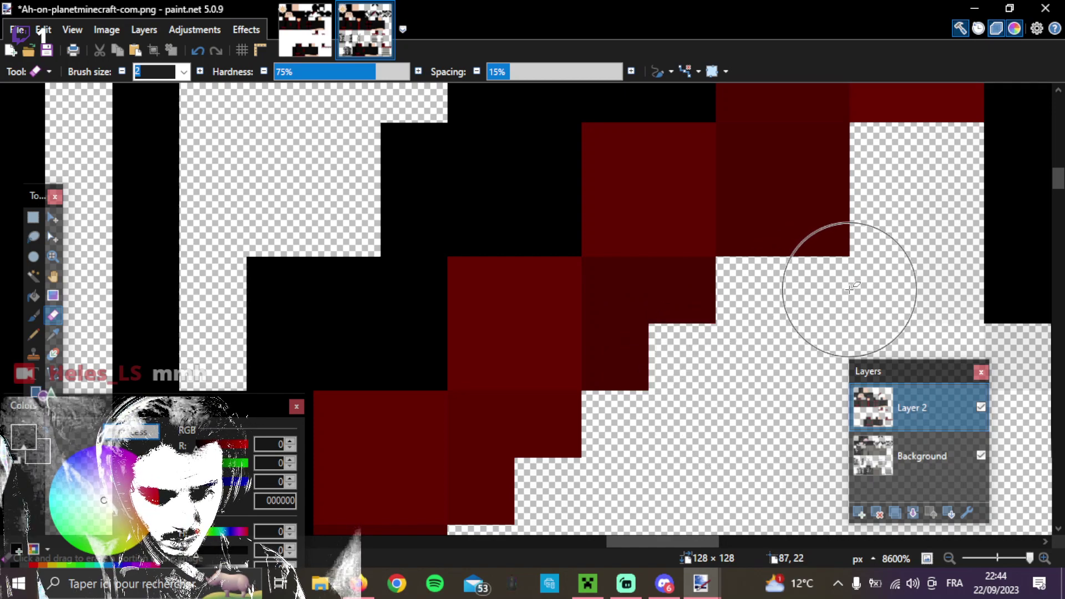
click(844, 245)
scroll(869, 269, down, 3)
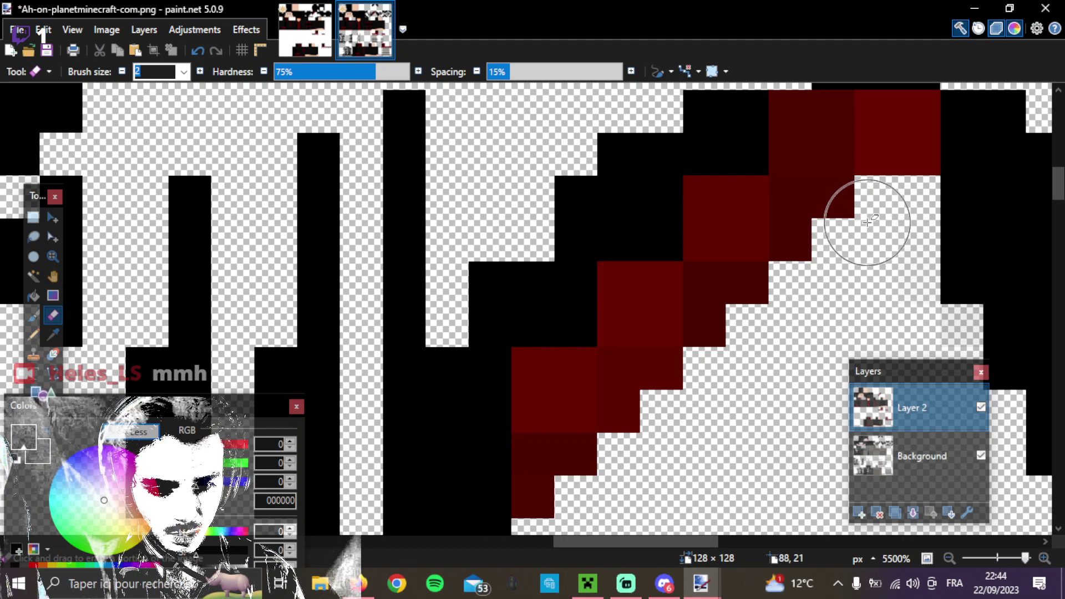
scroll(411, 250, down, 2)
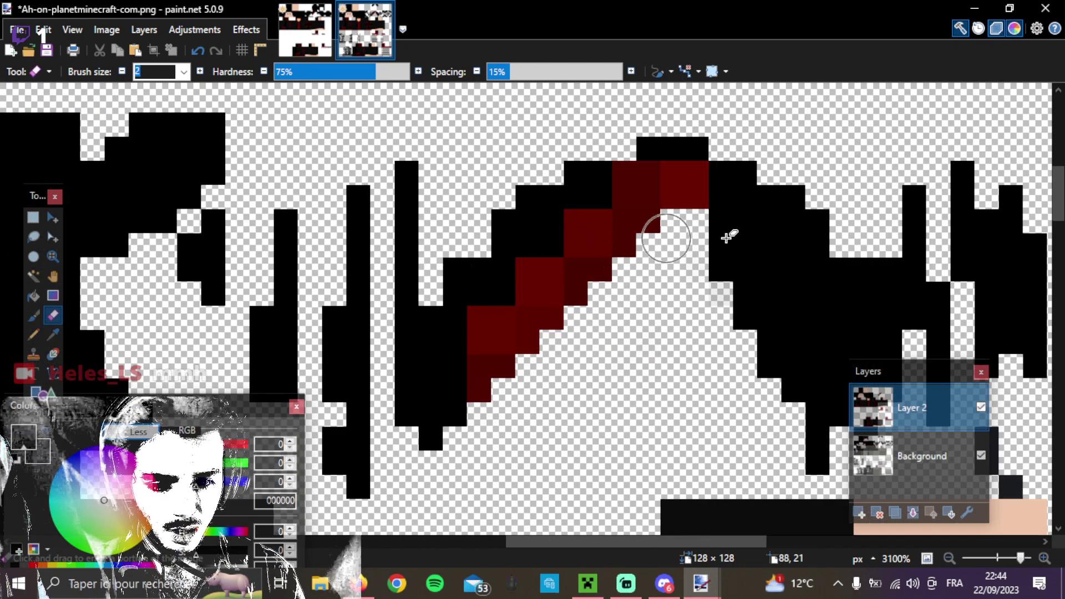
Pencil black over the upper-left corner pixels of the streak's red blocks and the upper-right corner pixel of its topmost block.
scroll(484, 292, up, 2)
scroll(481, 298, up, 1)
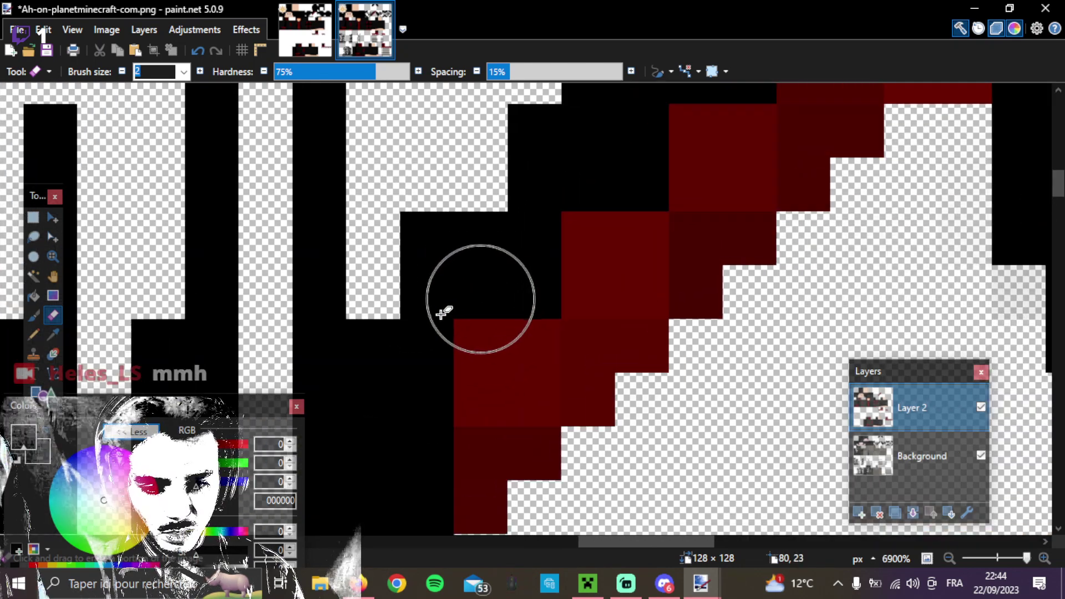
click(34, 335)
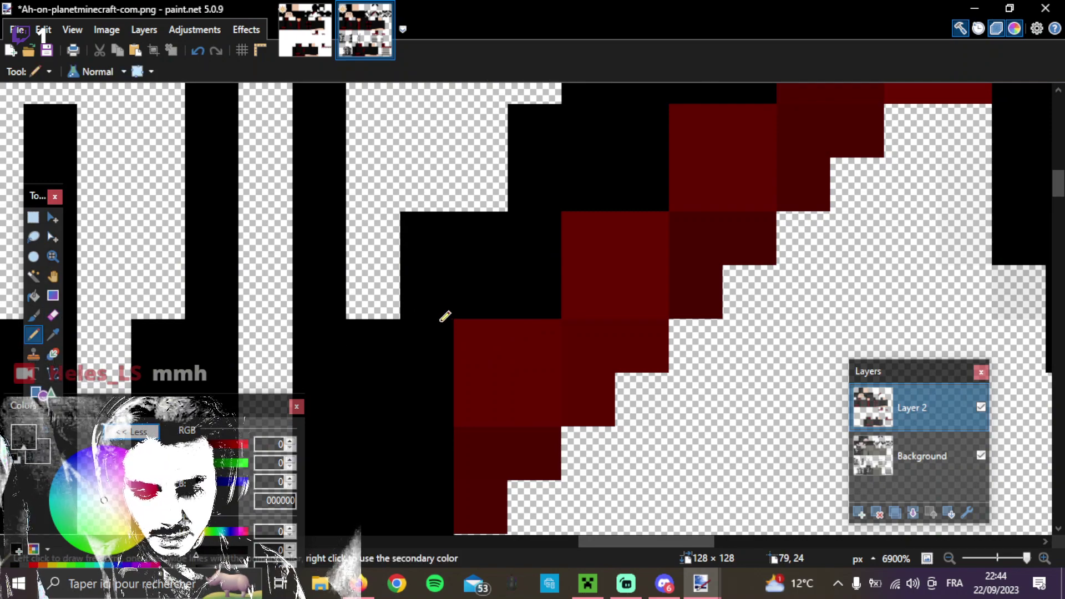
click(471, 326)
click(587, 227)
click(696, 139)
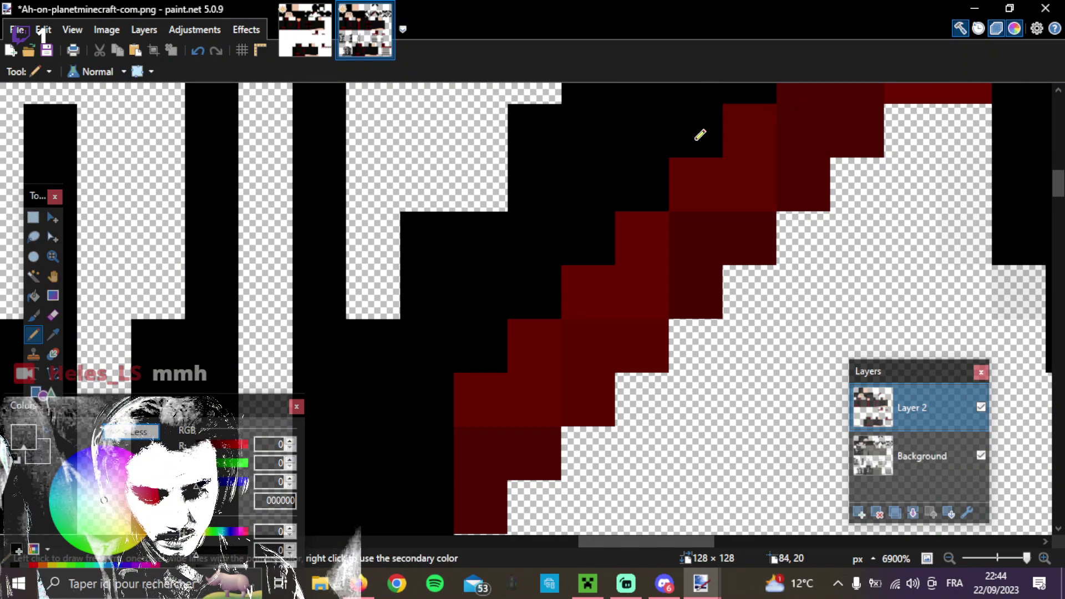
scroll(645, 194, down, 2)
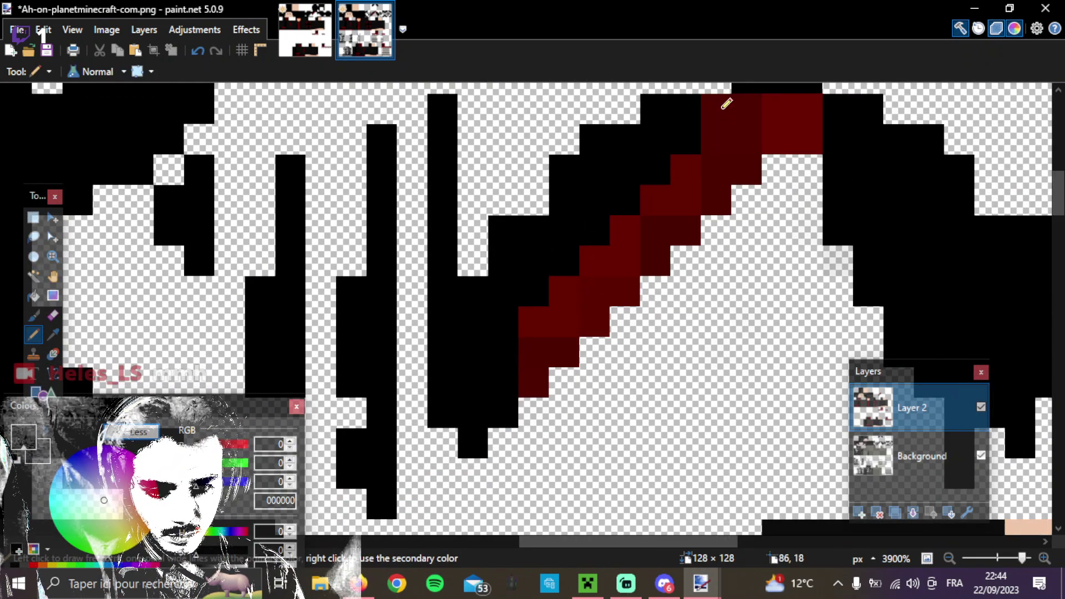
click(806, 108)
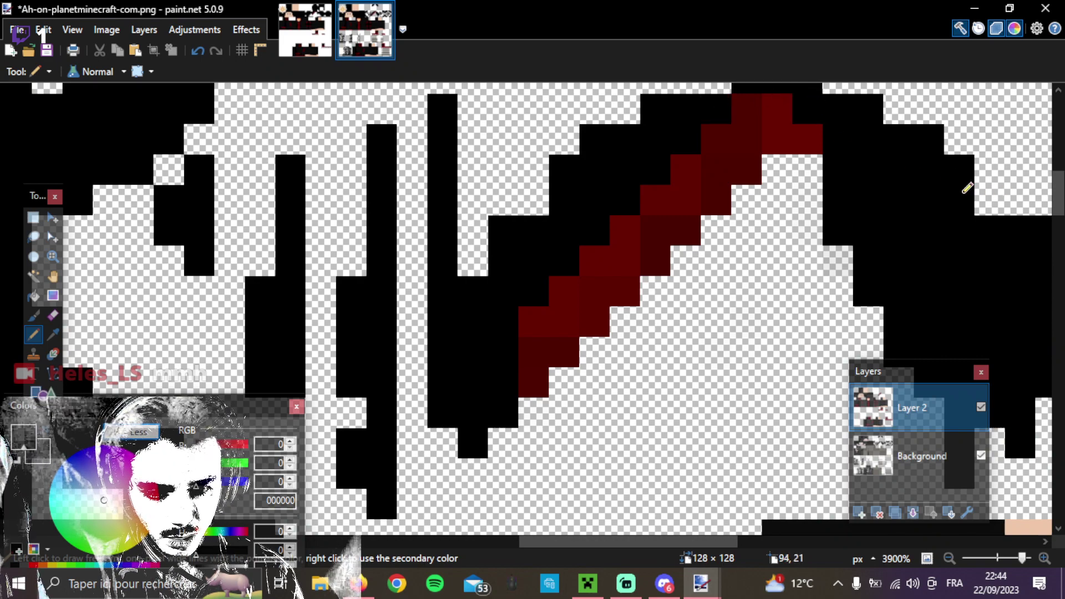
Compare the thinned red streak with the original hair by toggling Layer 2's visibility, and review it on the whole skin sheet.
scroll(936, 178, up, 2)
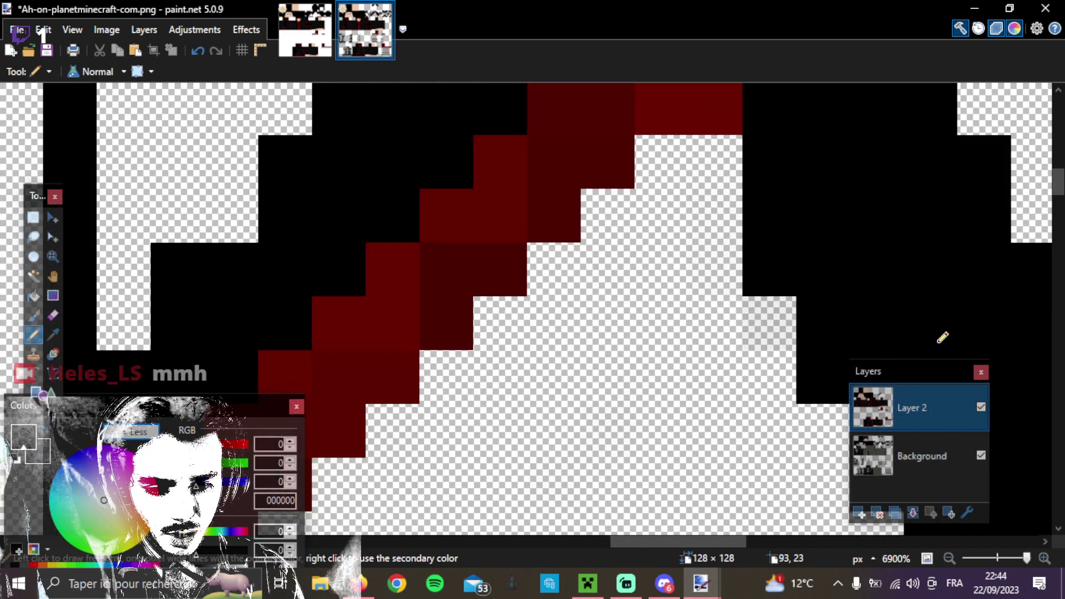
scroll(937, 340, up, 1)
click(981, 408)
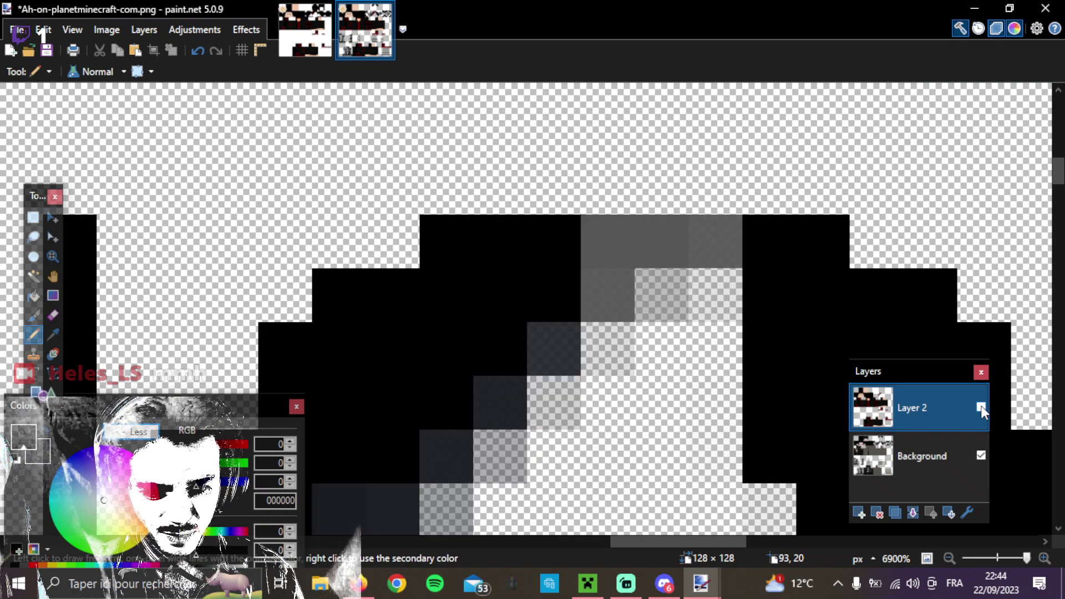
scroll(982, 411, down, 2)
scroll(945, 390, up, 3)
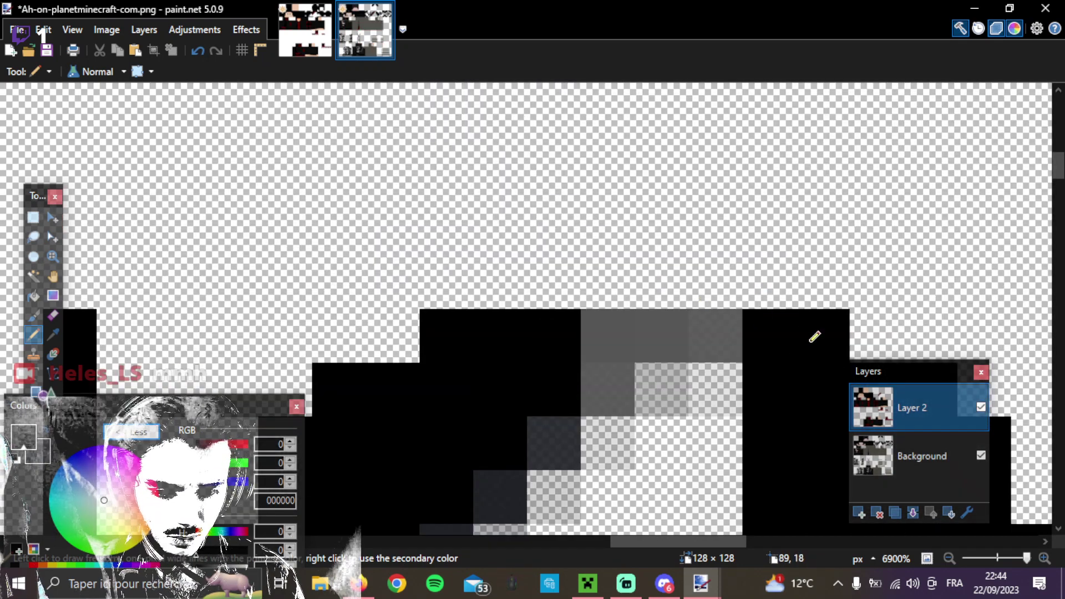
click(981, 407)
scroll(627, 317, down, 2)
scroll(627, 317, down, 3)
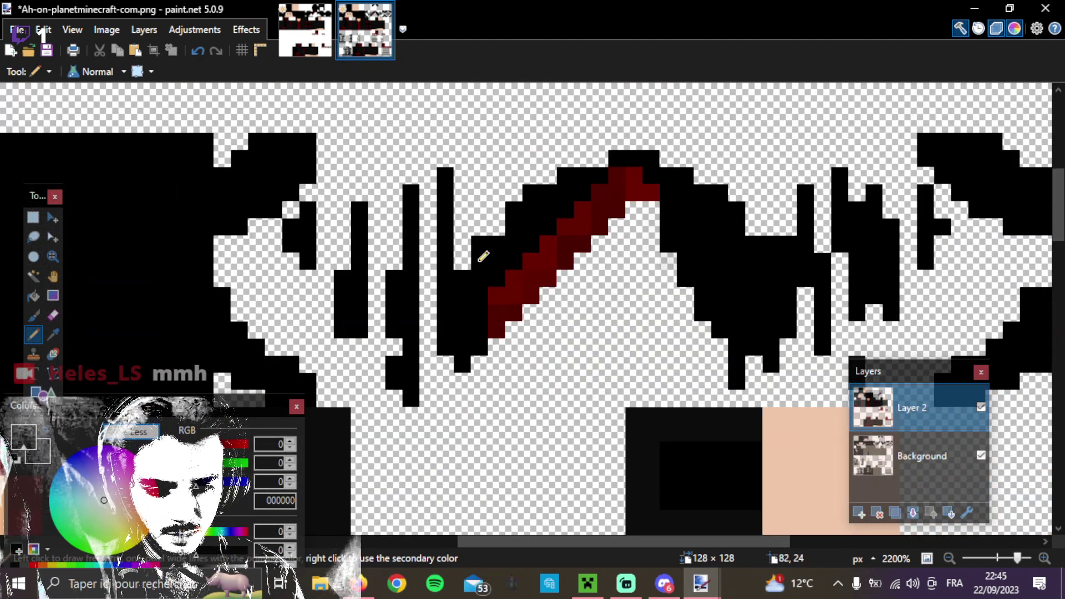
scroll(623, 213, down, 5)
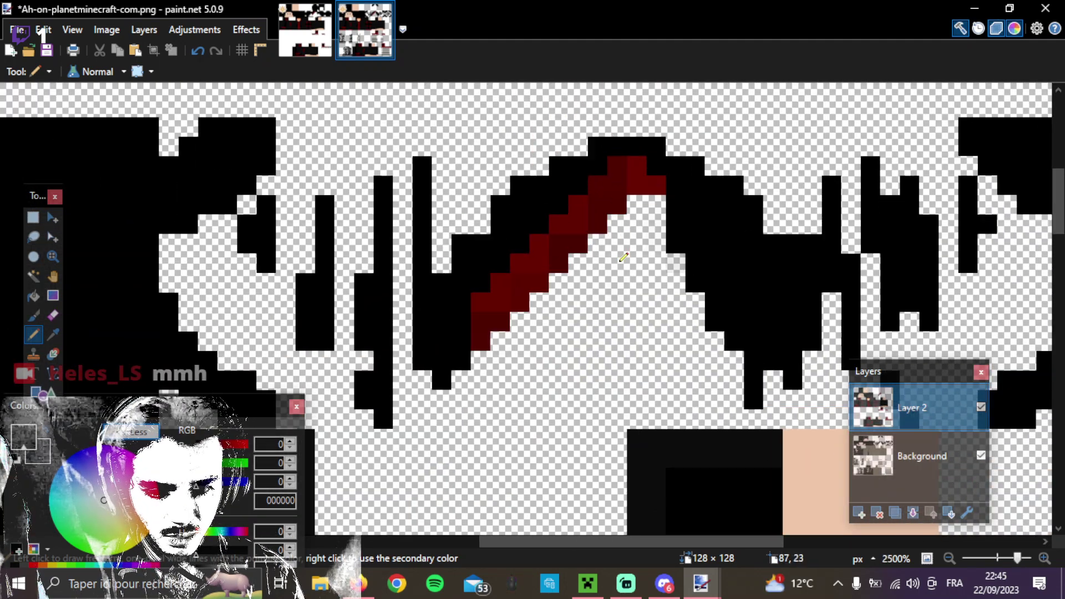
scroll(622, 257, down, 1)
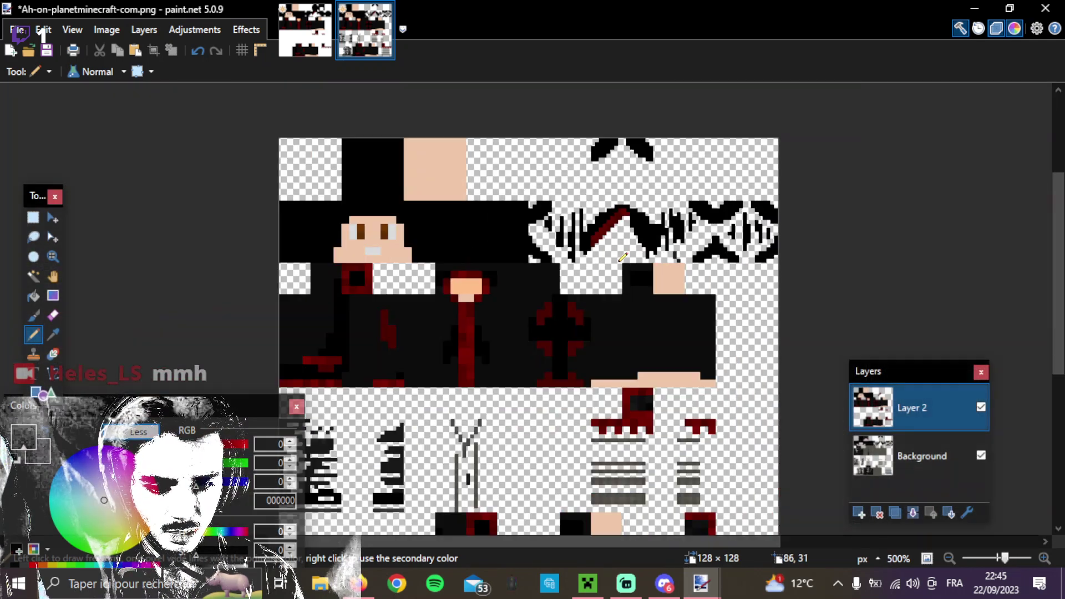
Pencil the streak's dark red over the black pixels below it on Layer 2, extending the streak to the strand's lower-left tip.
scroll(623, 257, down, 1)
scroll(623, 257, up, 2)
scroll(622, 256, down, 2)
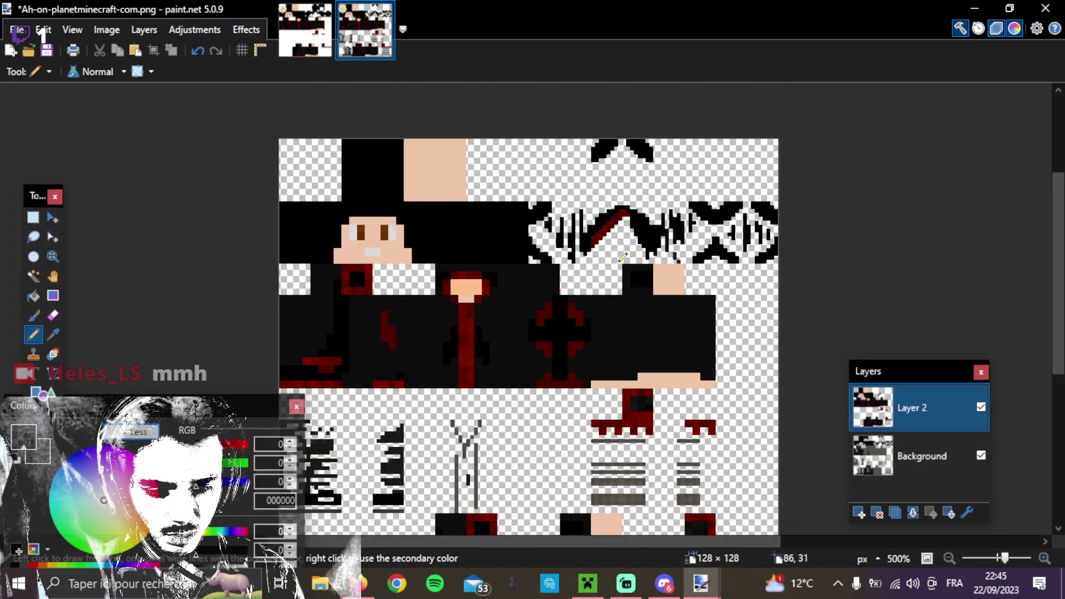
scroll(623, 257, down, 1)
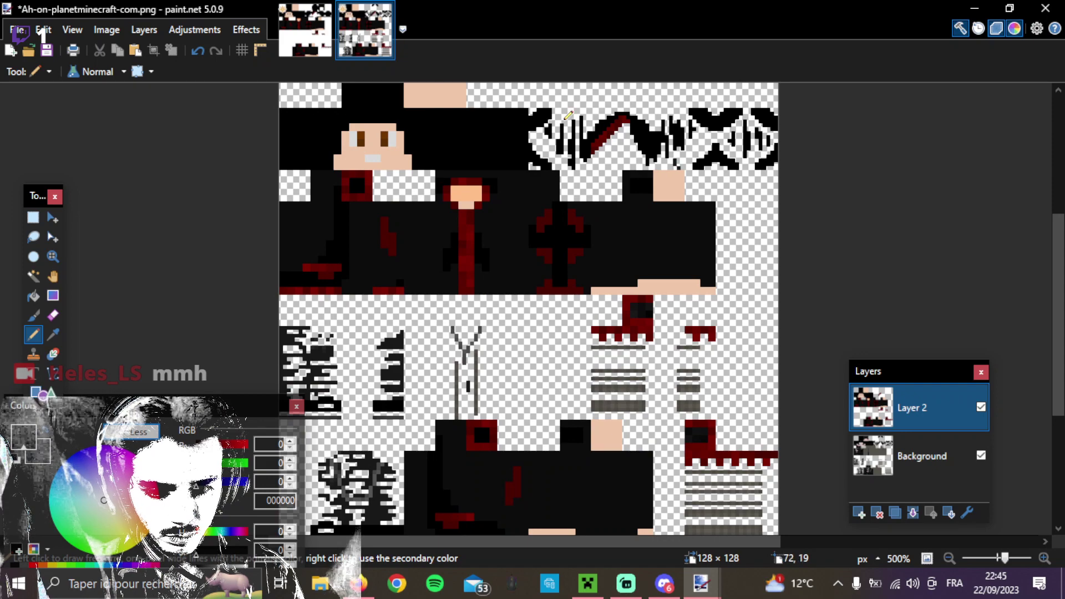
scroll(568, 115, up, 9)
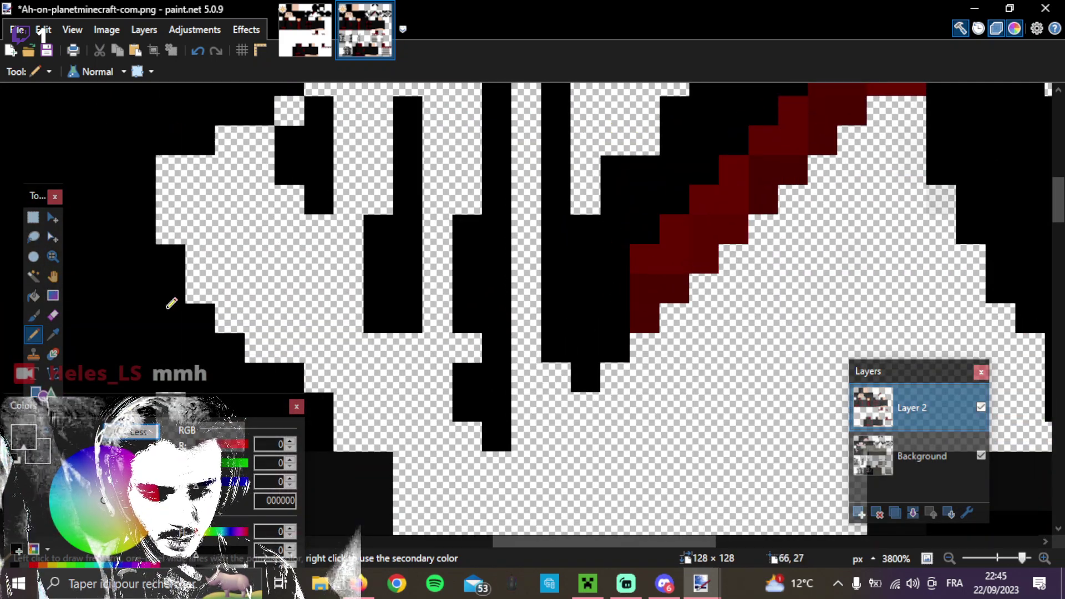
click(53, 334)
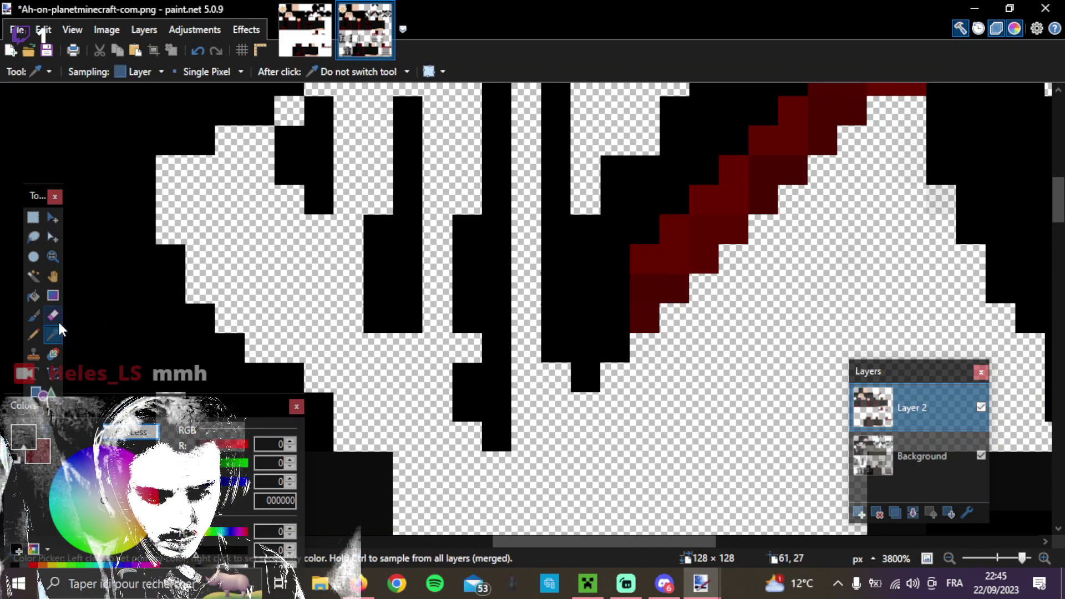
click(34, 334)
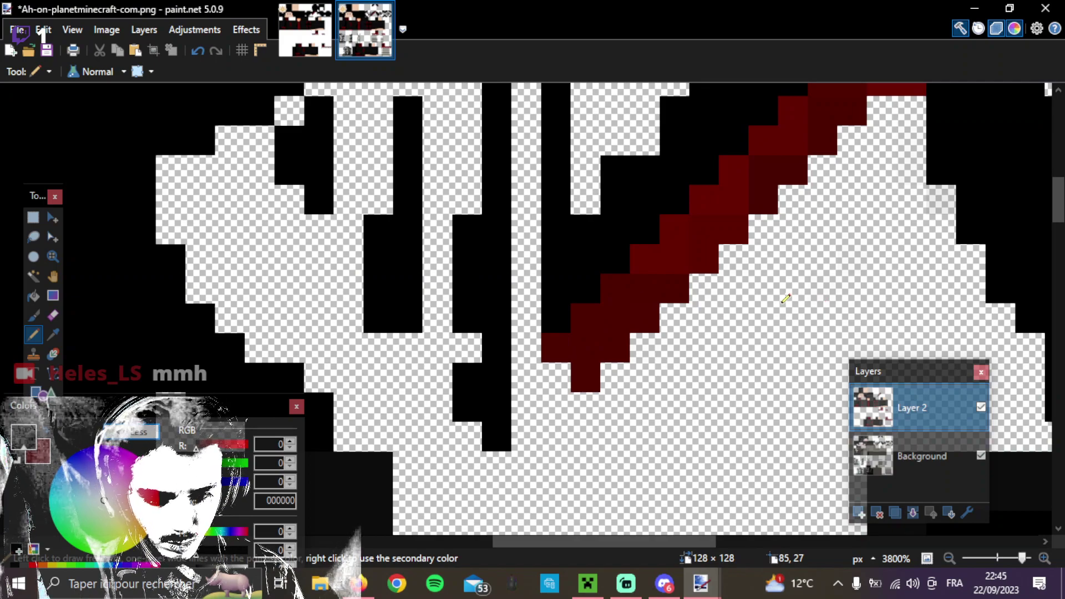
Inspect the lengthened red streak against the surrounding black hair strands.
scroll(786, 299, down, 3)
scroll(755, 294, down, 1)
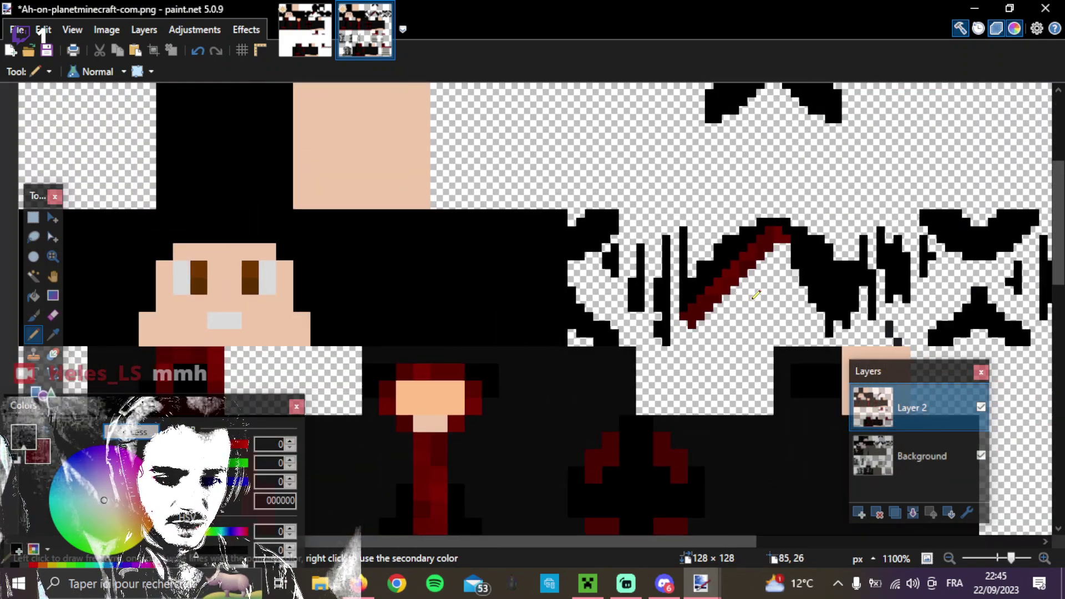
scroll(899, 261, up, 1)
scroll(897, 261, down, 1)
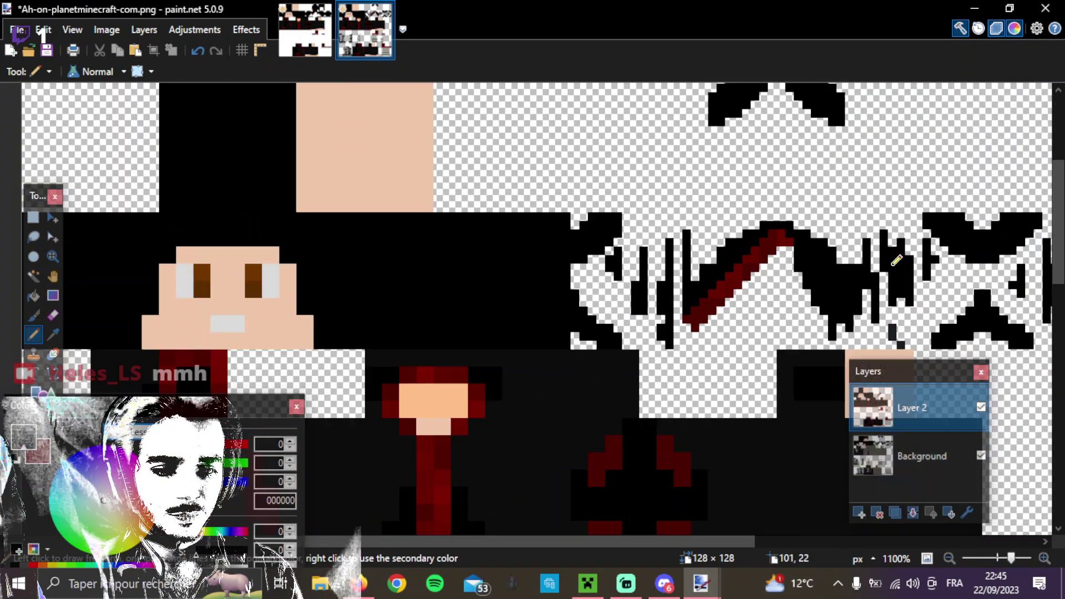
scroll(897, 260, up, 3)
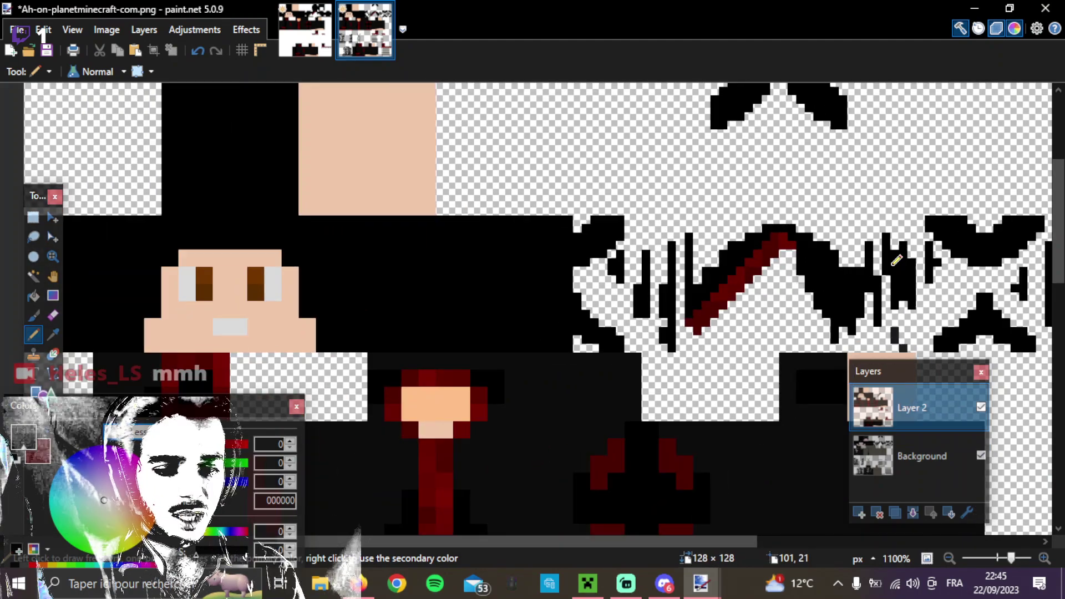
scroll(826, 254, up, 2)
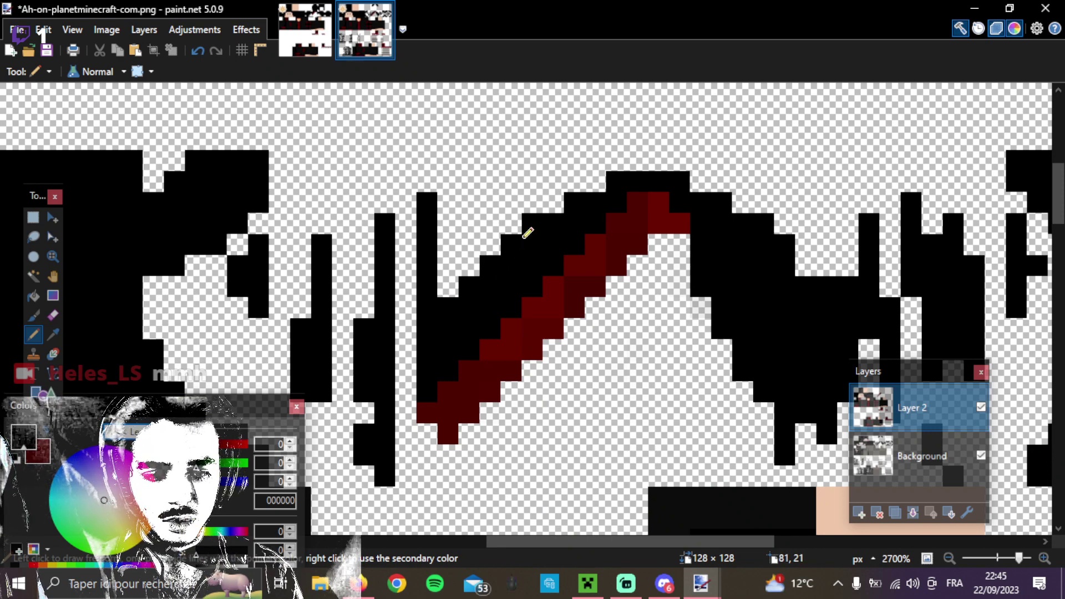
scroll(539, 244, up, 1)
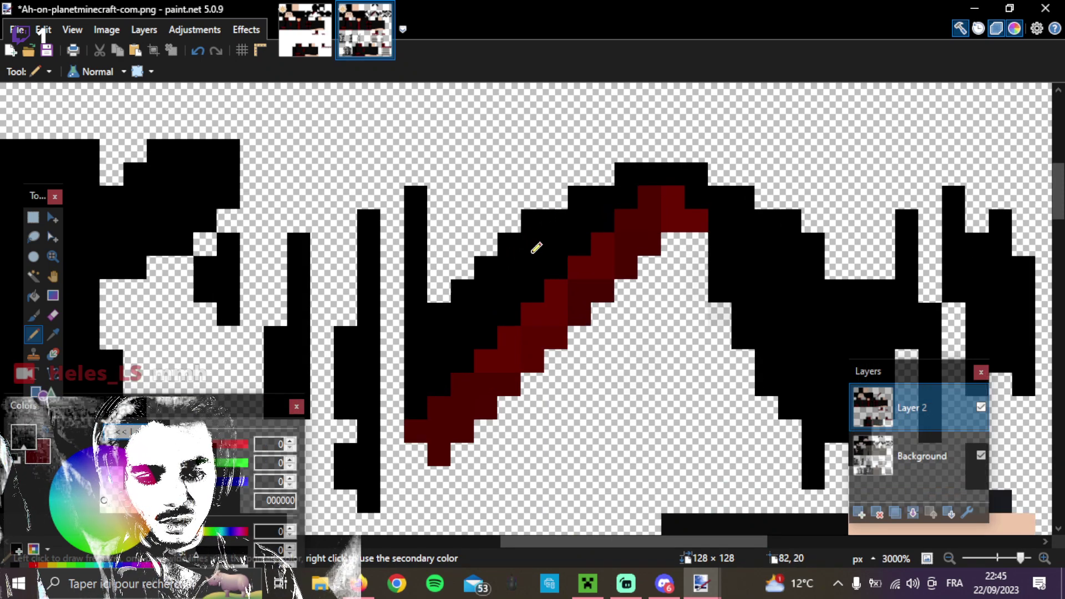
scroll(592, 252, down, 2)
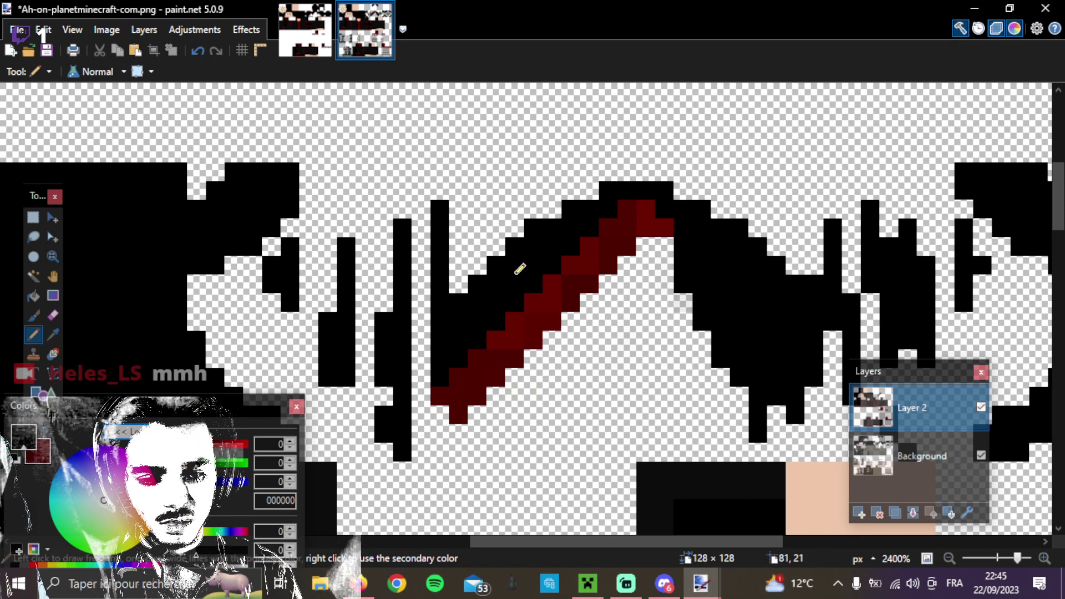
scroll(520, 269, up, 3)
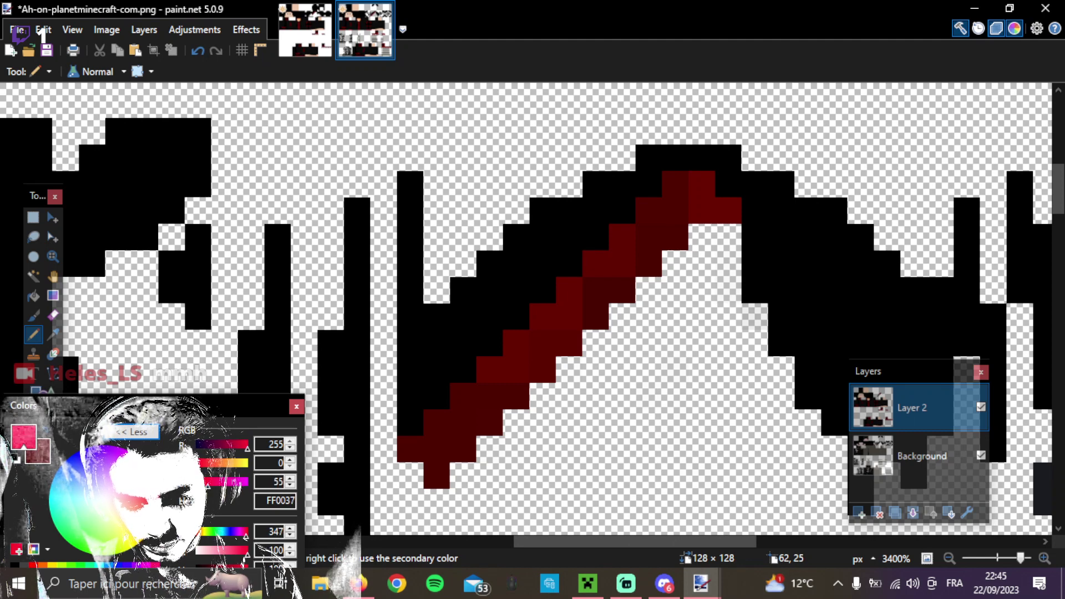
Set the primary colour to B60069, try it on two black pixels above the streak's lower end, and undo both pixels.
drag(222, 482, 218, 482)
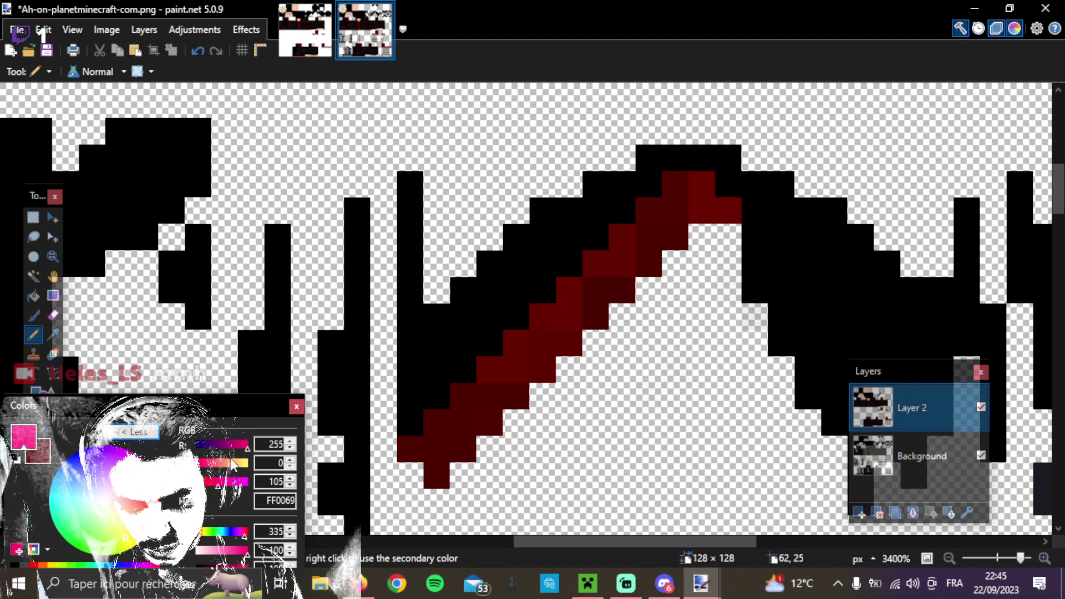
drag(238, 448, 236, 450)
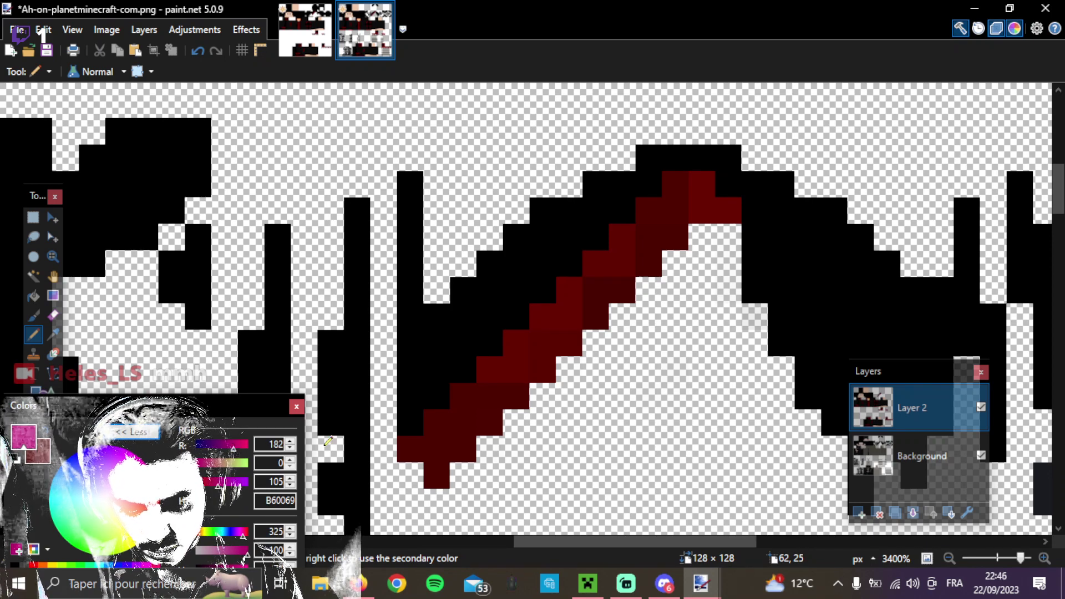
click(411, 422)
click(436, 396)
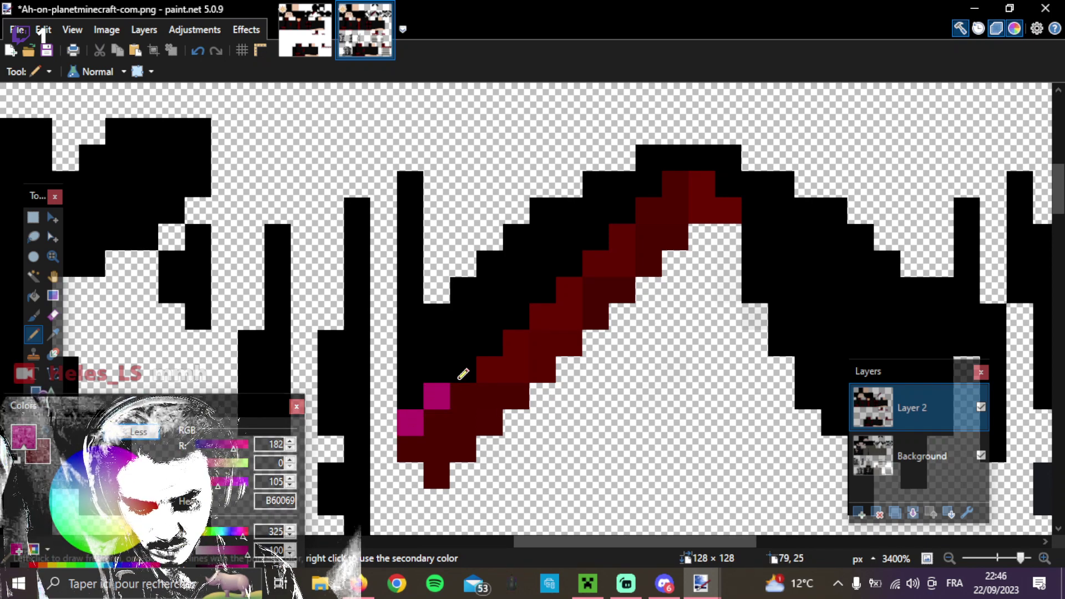
key(ctrl+z)
key(ctrl+z)
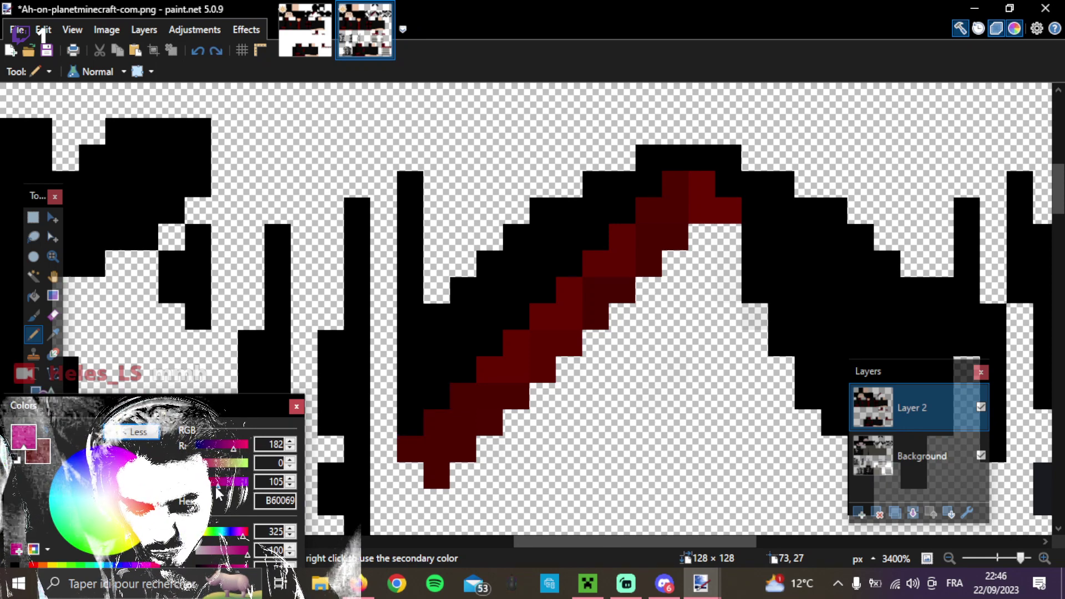
Try the pink B6004E on the two black pixels above the streak's lower end, and undo them.
drag(217, 487, 211, 487)
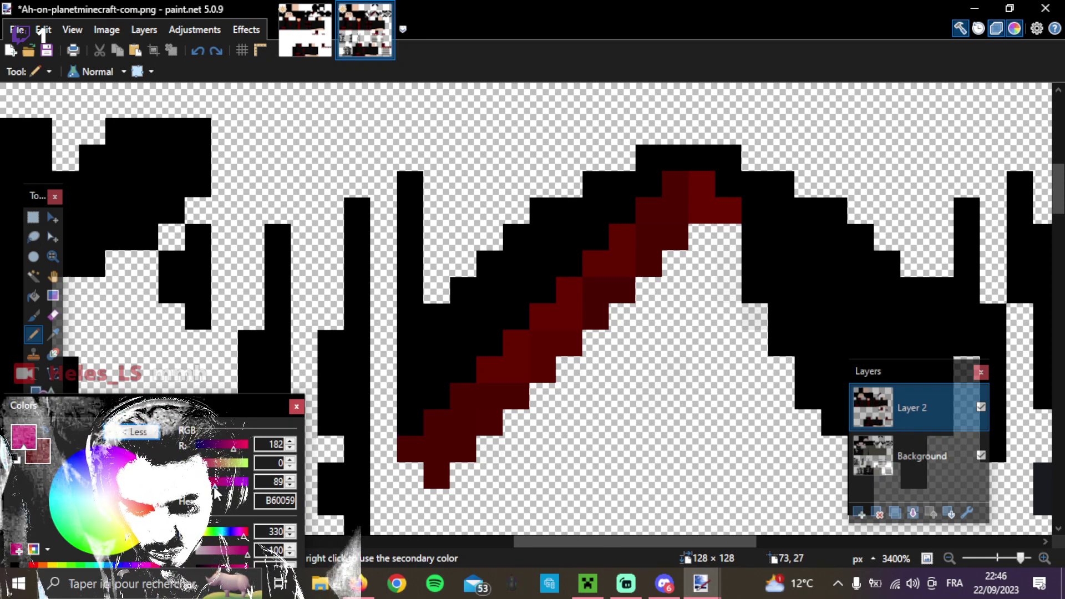
click(419, 414)
click(450, 388)
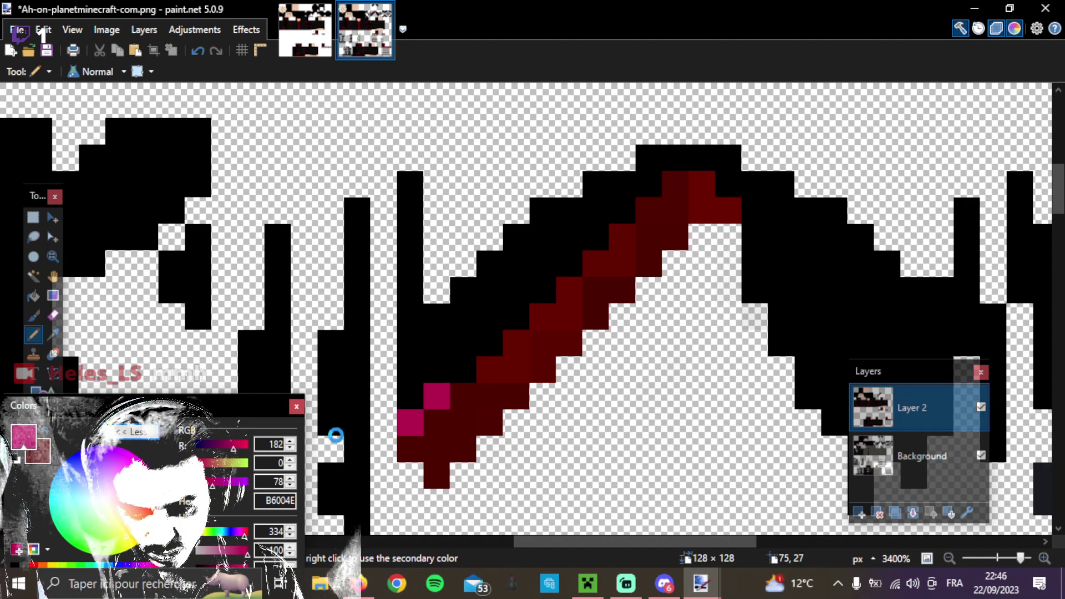
key(ctrl+z)
key(ctrl+shift+s)
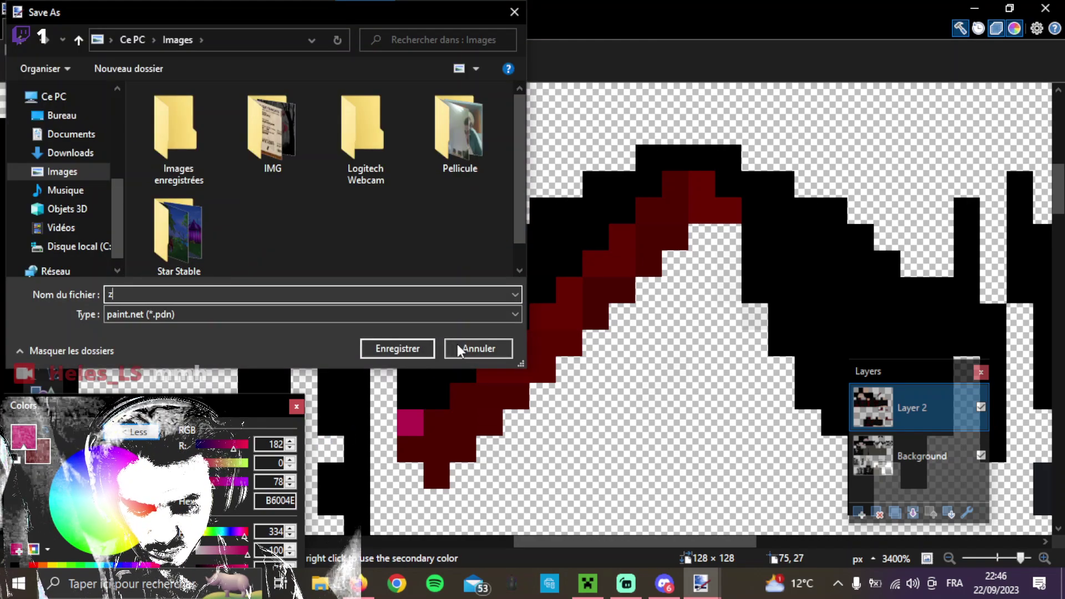
click(475, 348)
key(ctrl+z)
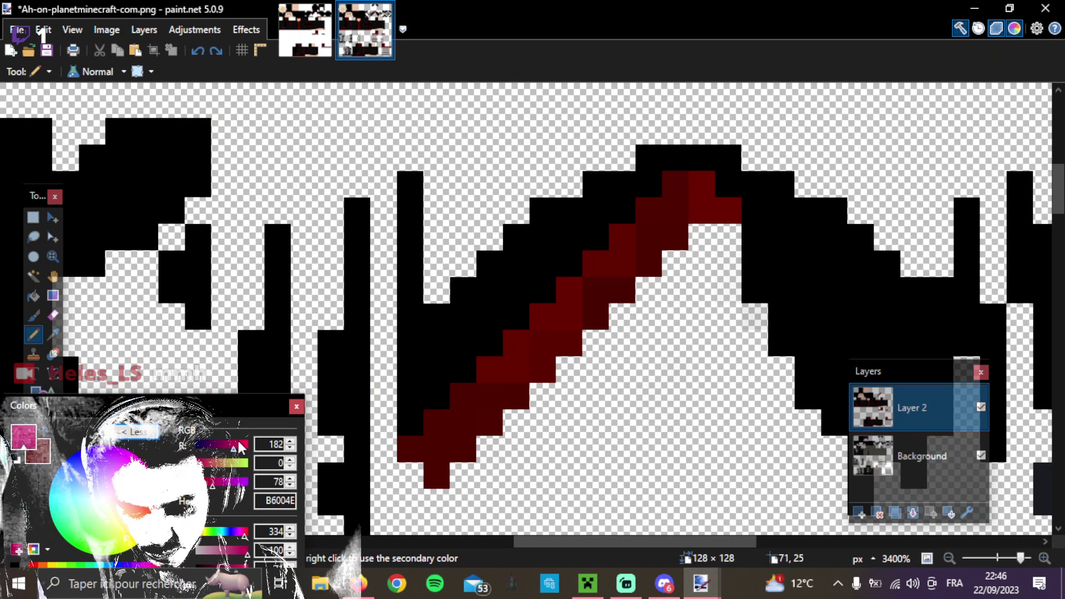
Set the primary colour to B6003A and pencil a diagonal row of ten pixels along the dark red streak's upper edge.
drag(213, 482, 208, 483)
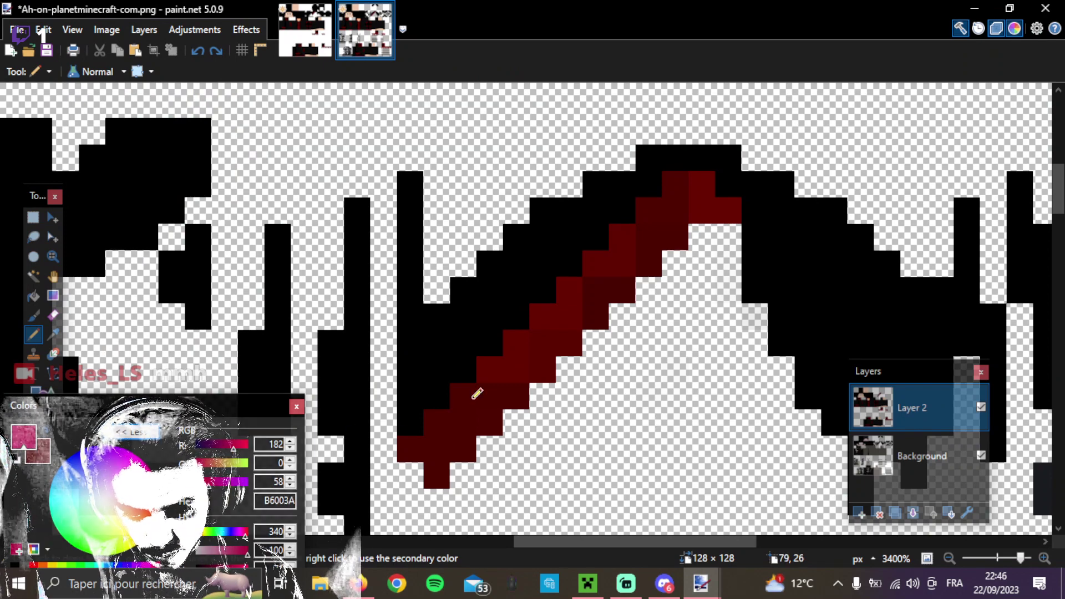
click(411, 423)
click(437, 396)
click(463, 370)
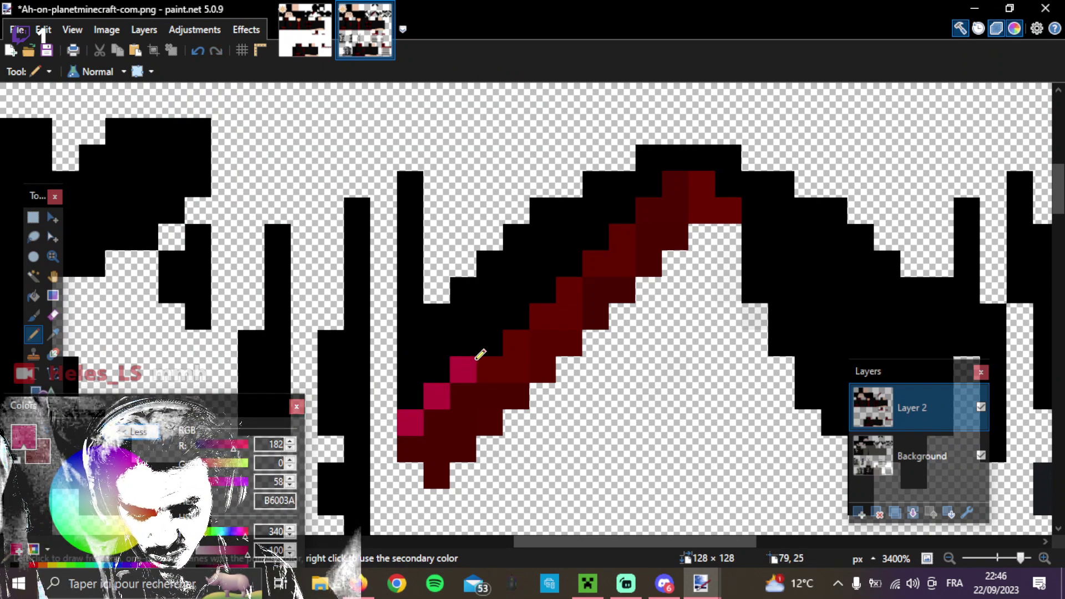
click(490, 344)
click(516, 317)
click(542, 290)
click(569, 264)
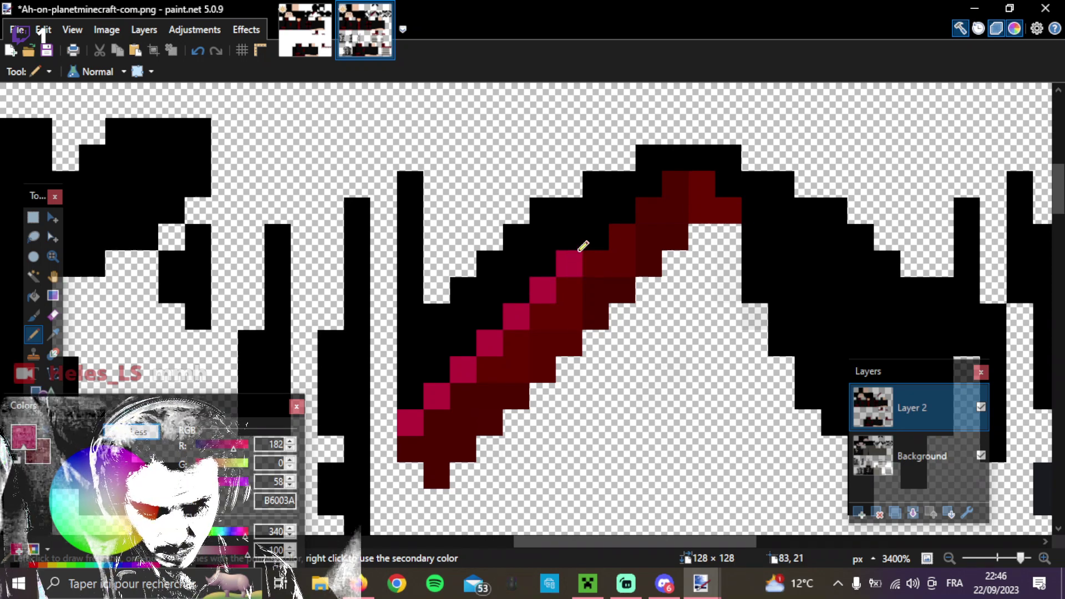
click(596, 236)
click(622, 210)
click(648, 184)
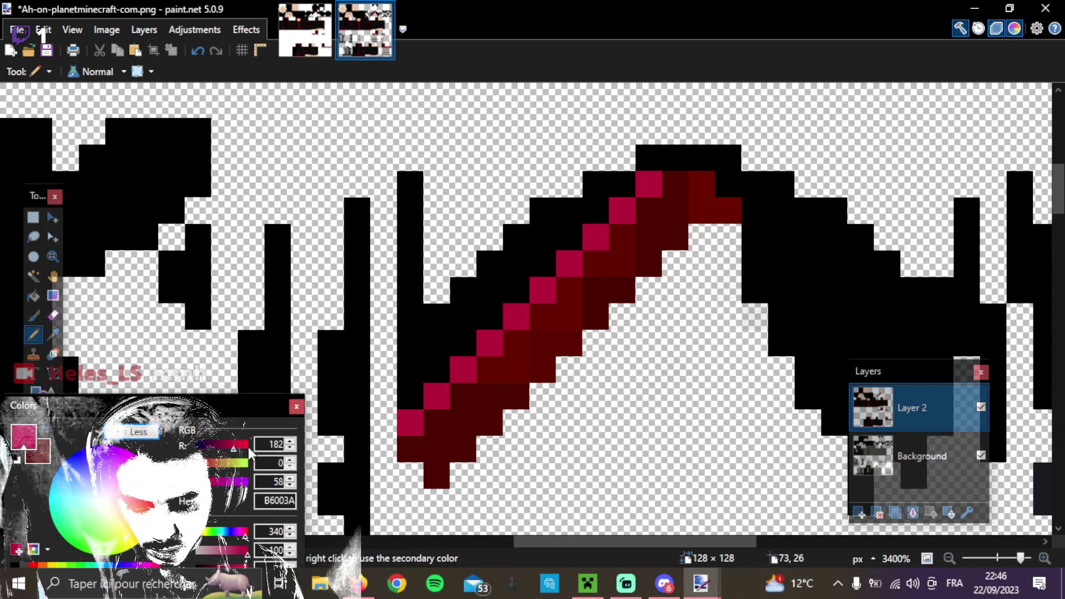
Uncover all the colour controls, set the primary colour to 9E0034, and pencil a second diagonal row along the crimson row's upper edge.
drag(214, 416, 213, 340)
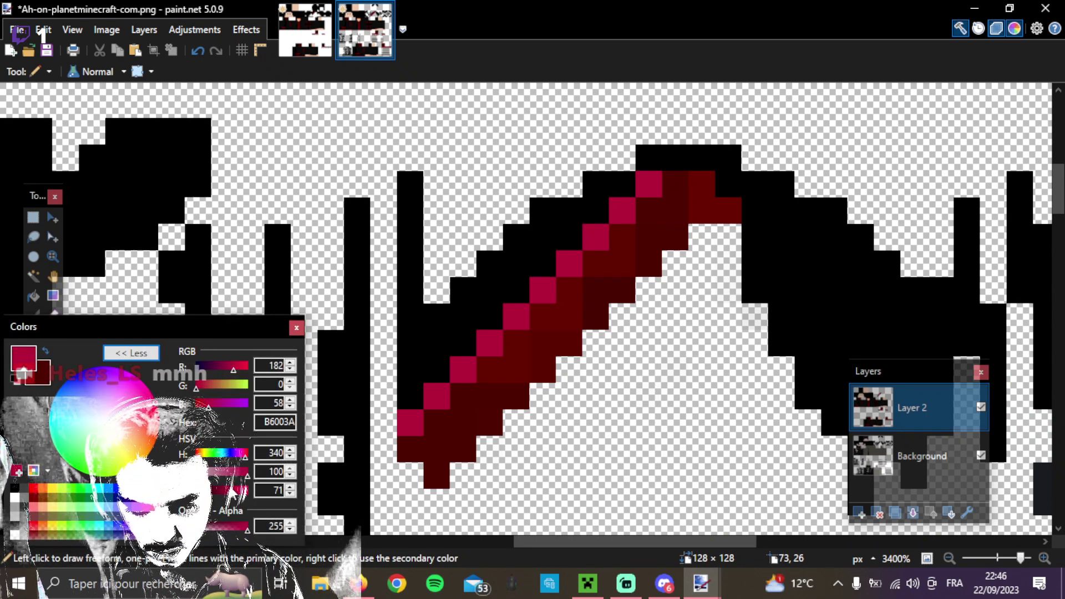
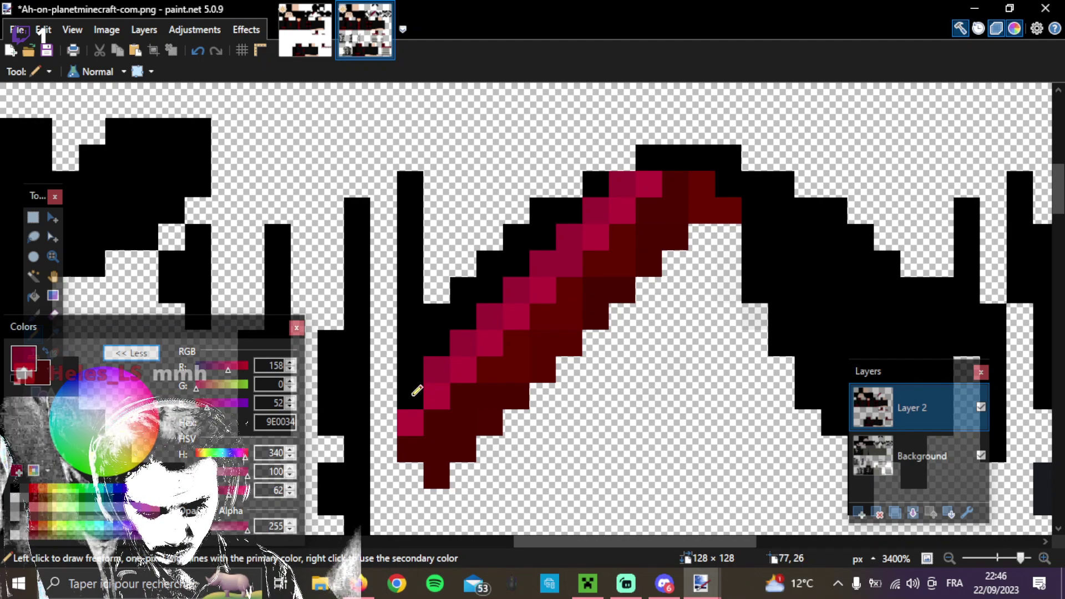
scroll(447, 456, down, 4)
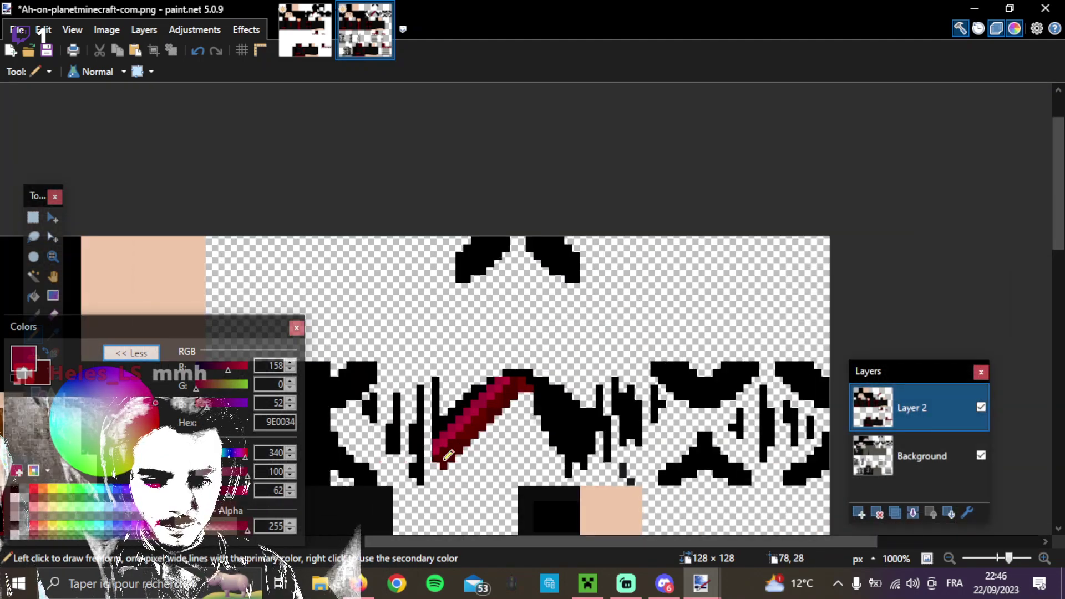
scroll(450, 443, down, 5)
scroll(451, 439, down, 3)
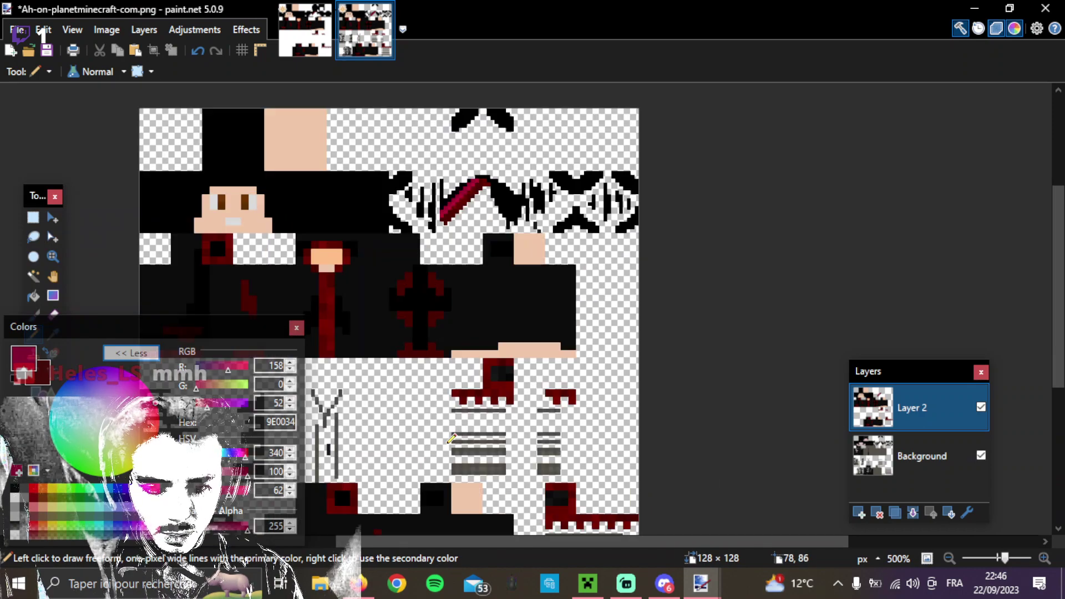
Compare Layer 2 with the Background layer around the arm texture by repeatedly hiding and showing Layer 2.
scroll(451, 439, down, 2)
scroll(451, 439, up, 2)
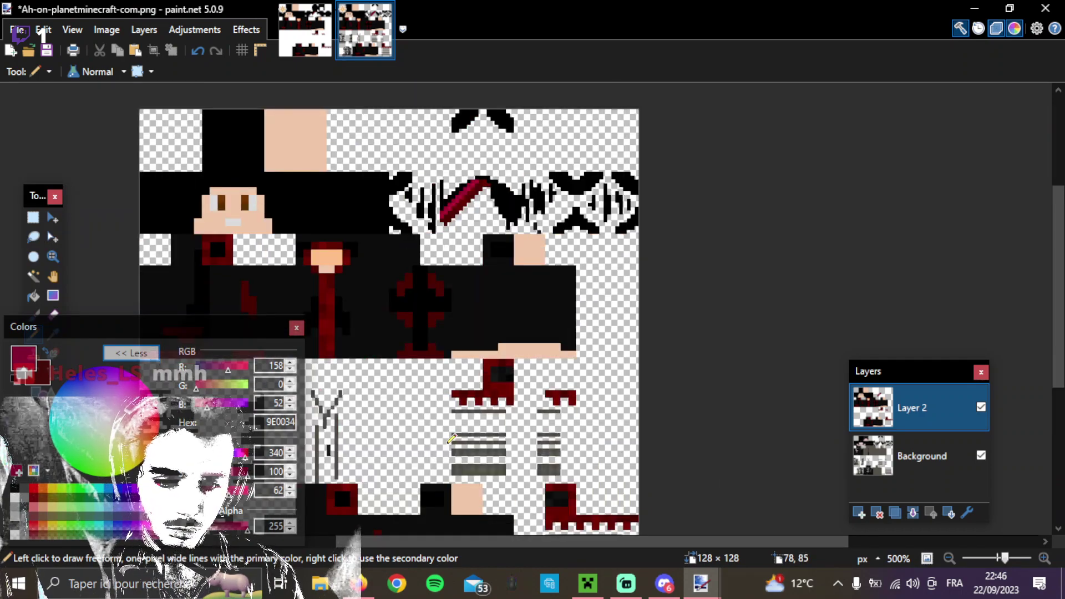
scroll(347, 323, up, 3)
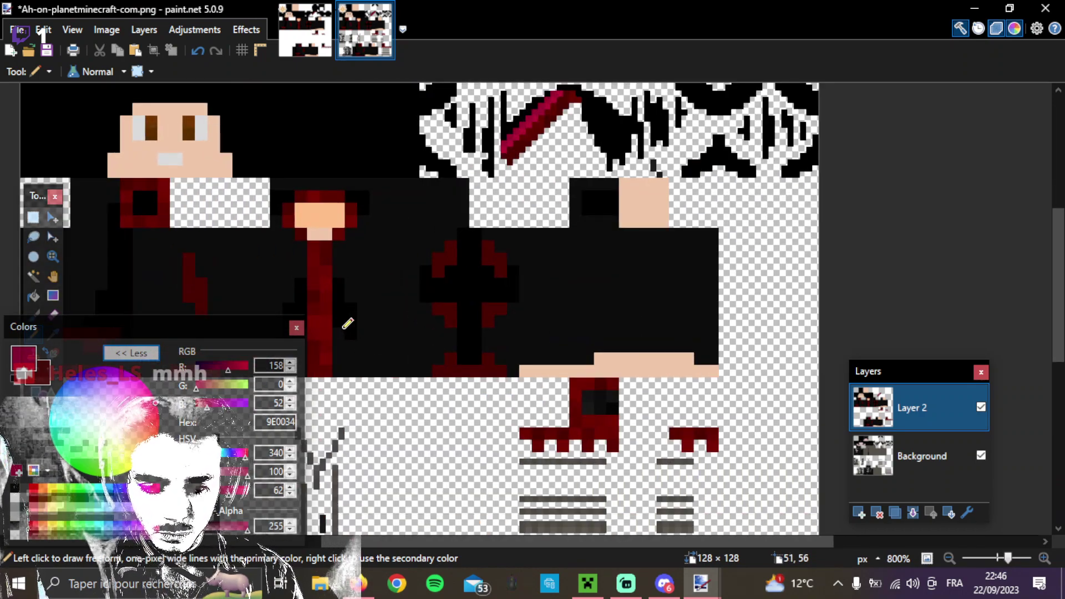
click(981, 407)
click(981, 407)
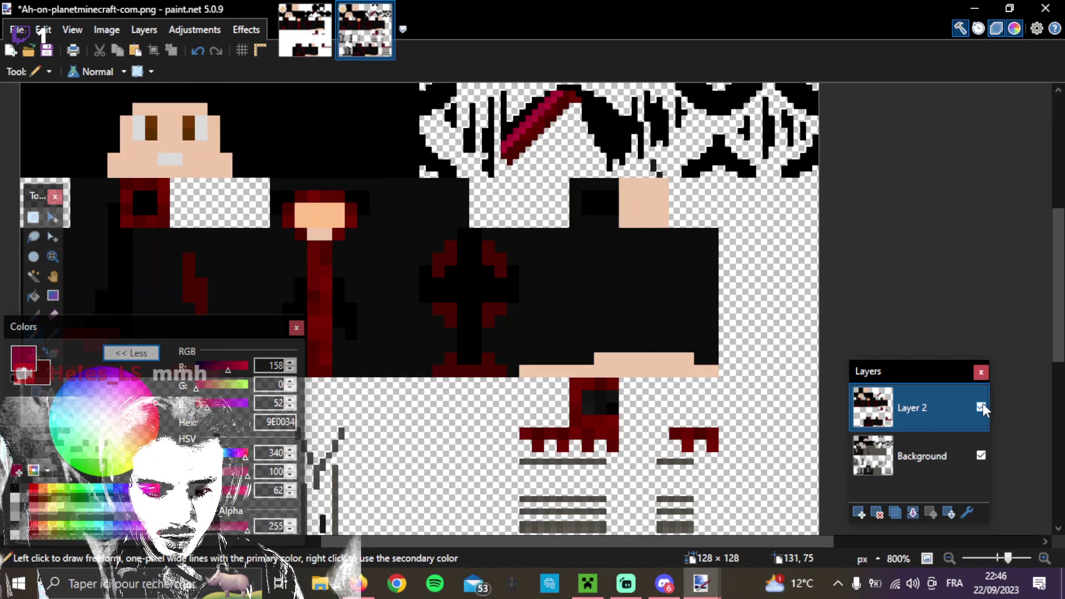
click(981, 408)
click(981, 408)
click(981, 408)
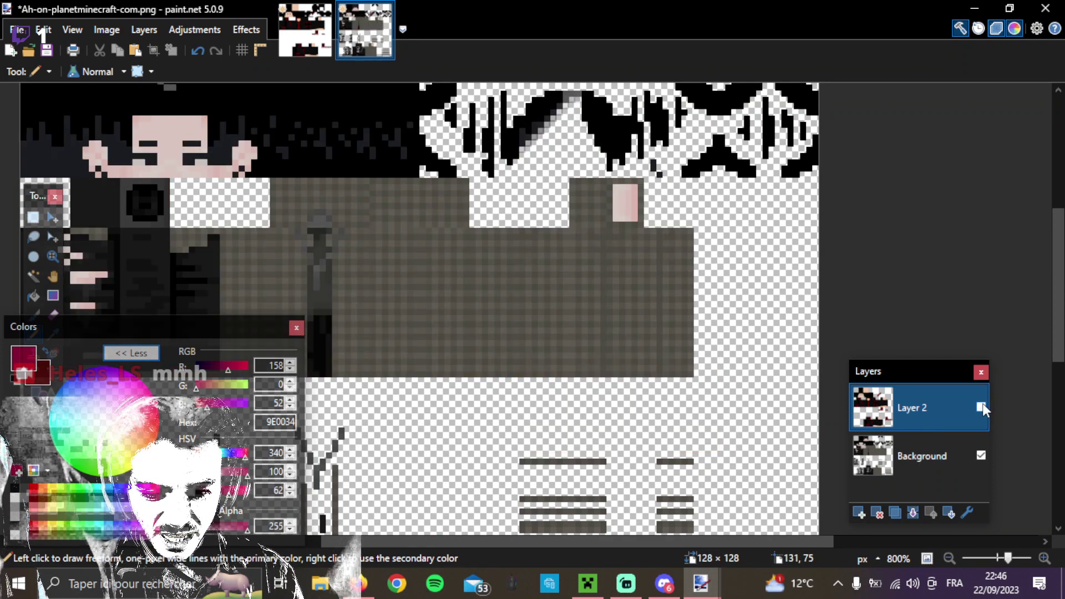
click(981, 408)
click(981, 408)
scroll(543, 203, up, 3)
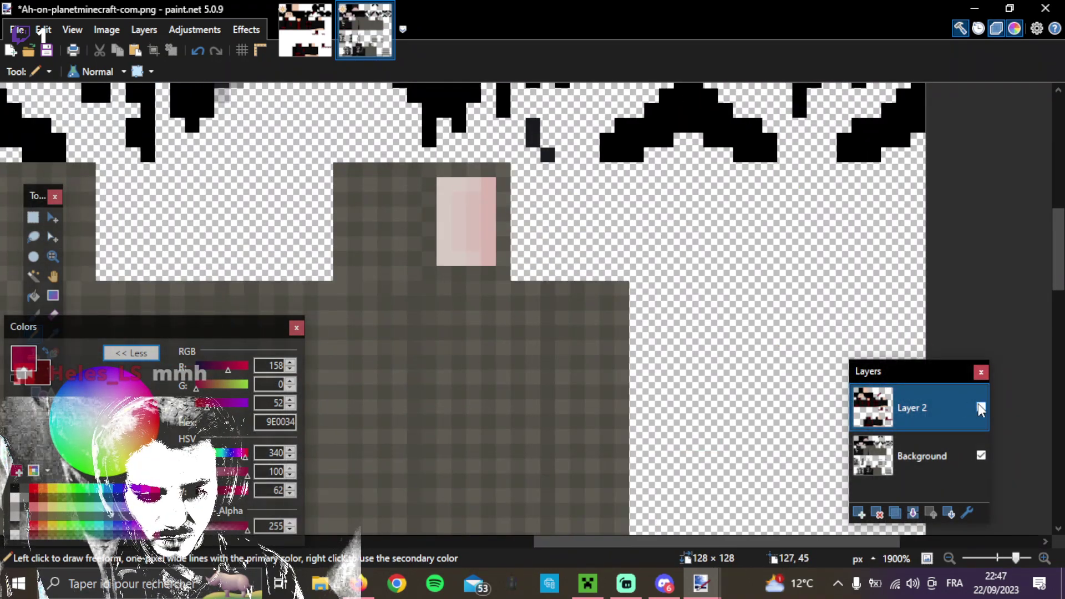
click(980, 408)
click(981, 408)
click(981, 407)
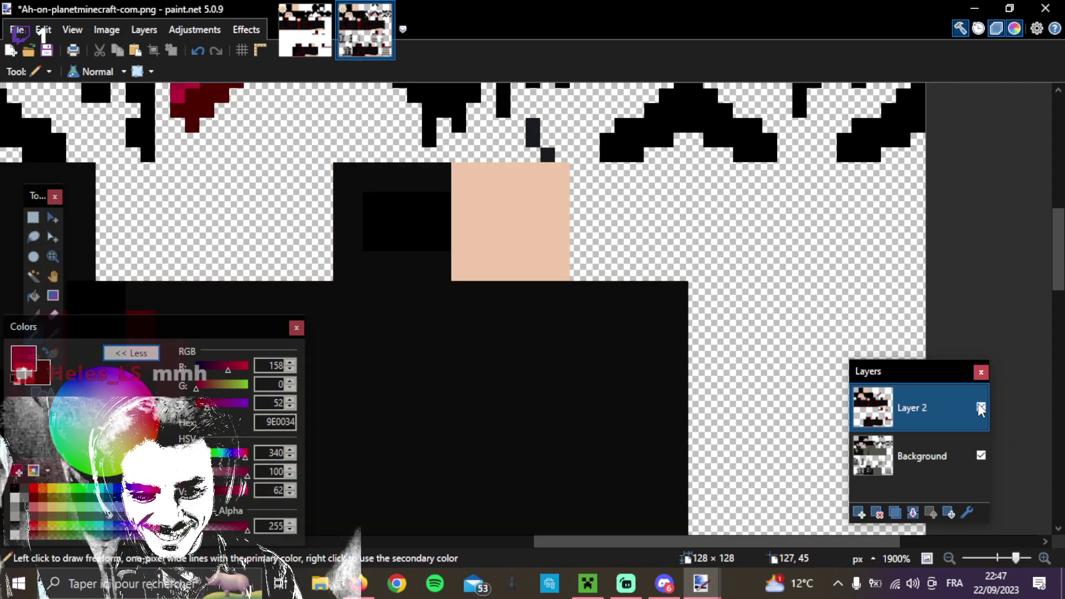
click(981, 408)
click(981, 407)
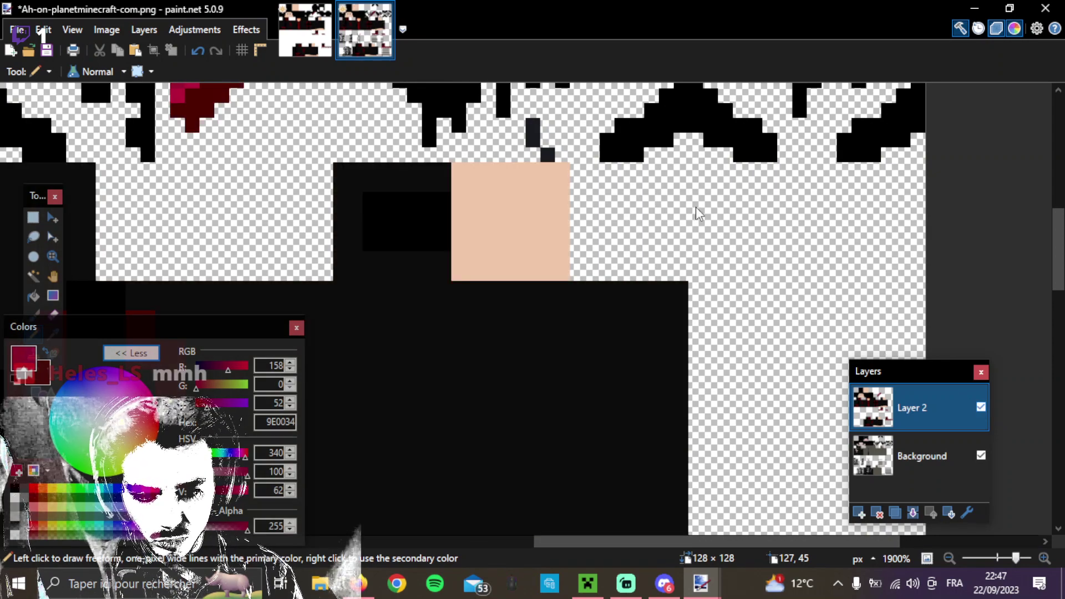
Erase the three rightmost pixel columns of the peach skin block on Layer 2 with a size 2 eraser.
scroll(557, 166, up, 5)
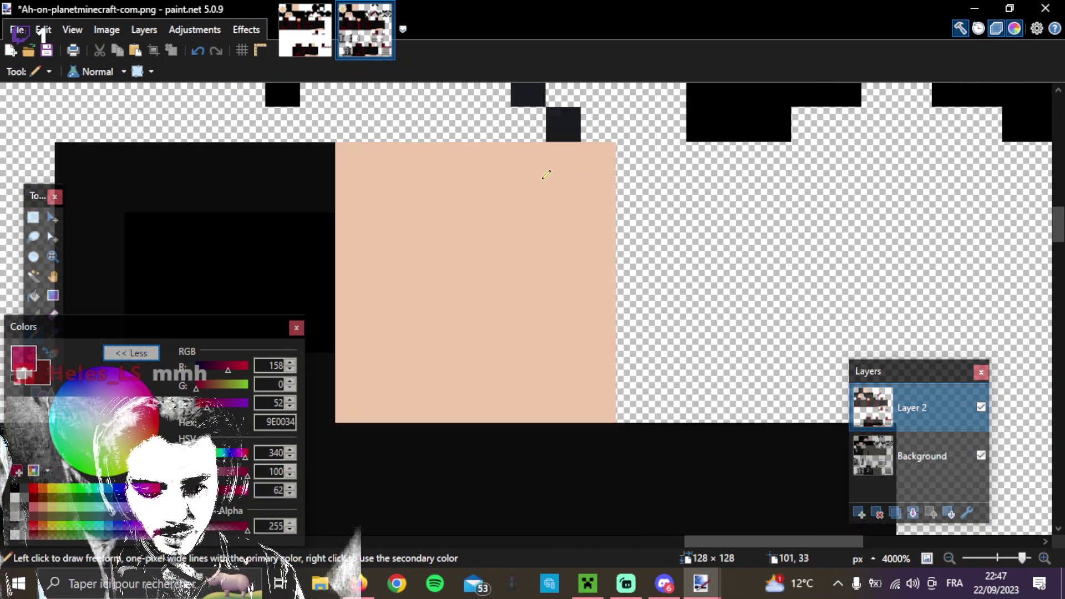
click(41, 308)
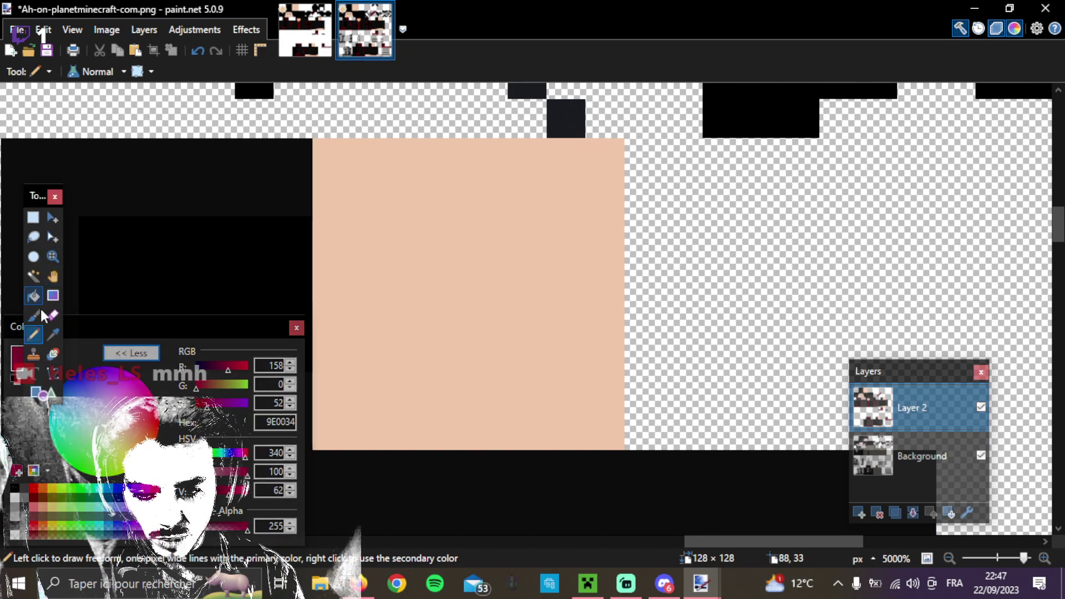
click(52, 315)
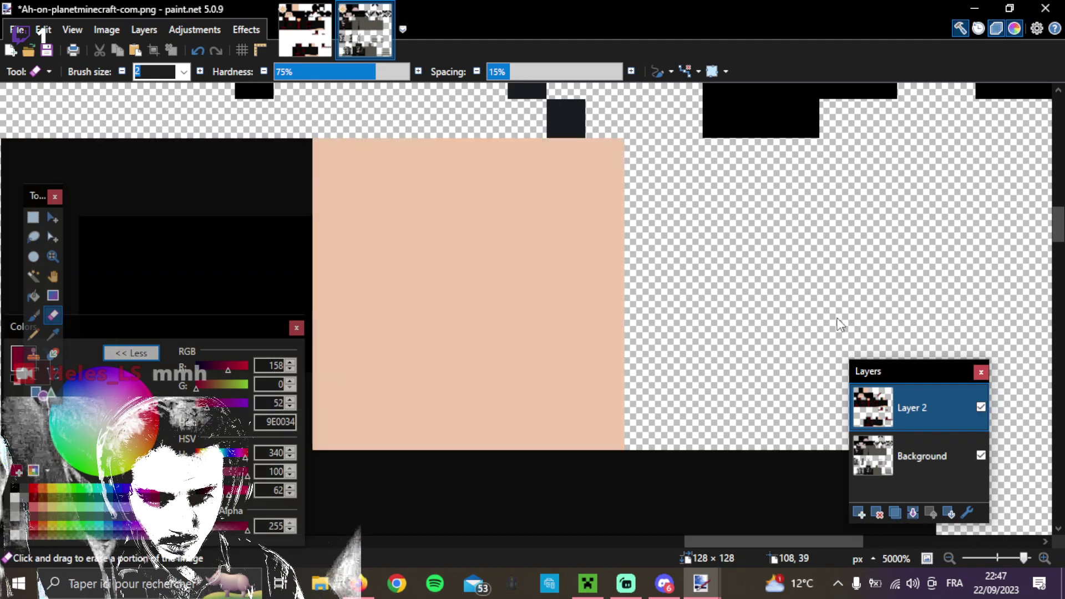
mouse_move(620, 161)
mouse_down()
mouse_move(618, 181)
mouse_move(530, 181)
mouse_move(549, 209)
mouse_move(549, 423)
mouse_move(599, 380)
mouse_move(602, 238)
mouse_up()
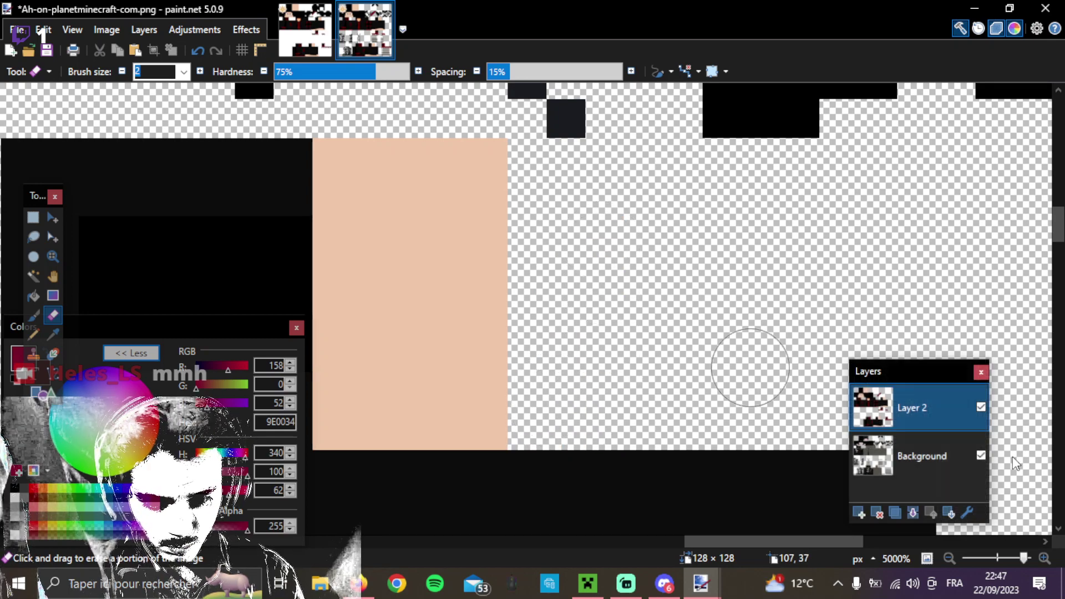
Erase one more pixel column from the peach block's right edge on Layer 2, checking its outline against the Background layer.
click(981, 407)
click(981, 407)
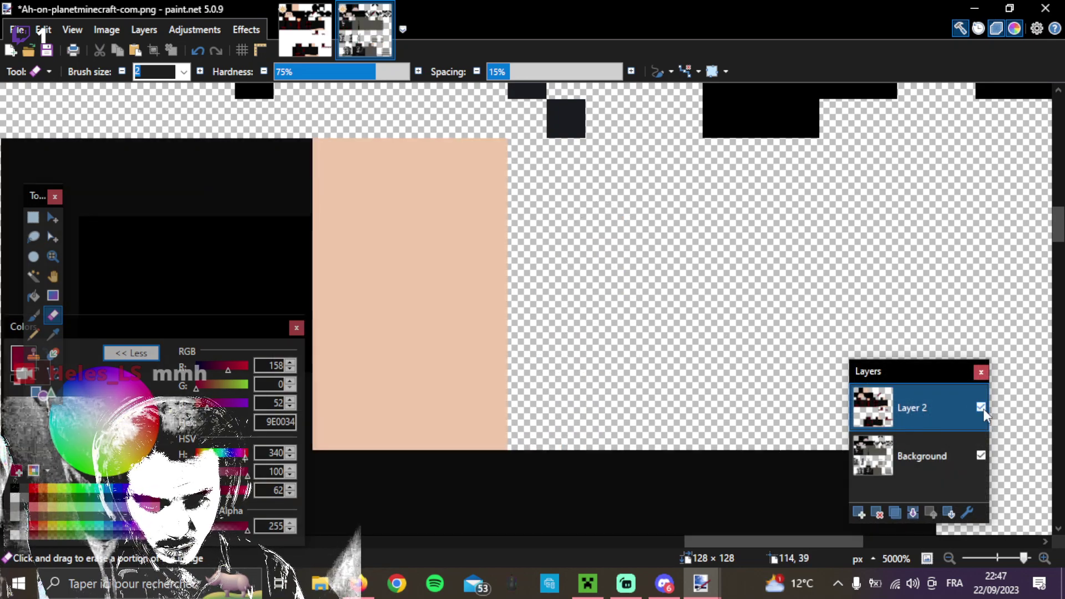
click(980, 408)
click(981, 407)
click(981, 407)
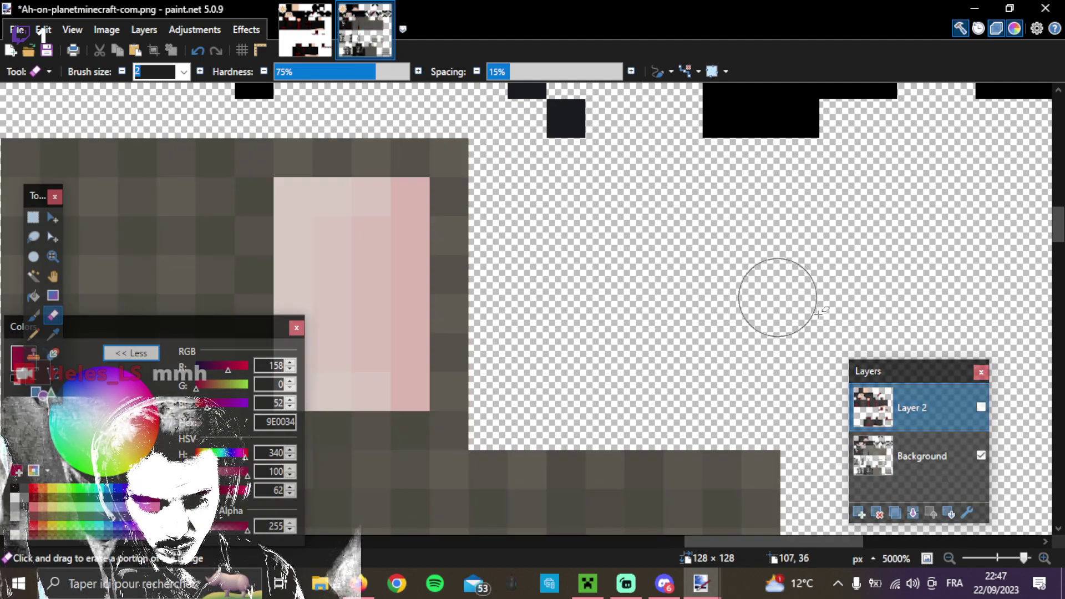
click(981, 407)
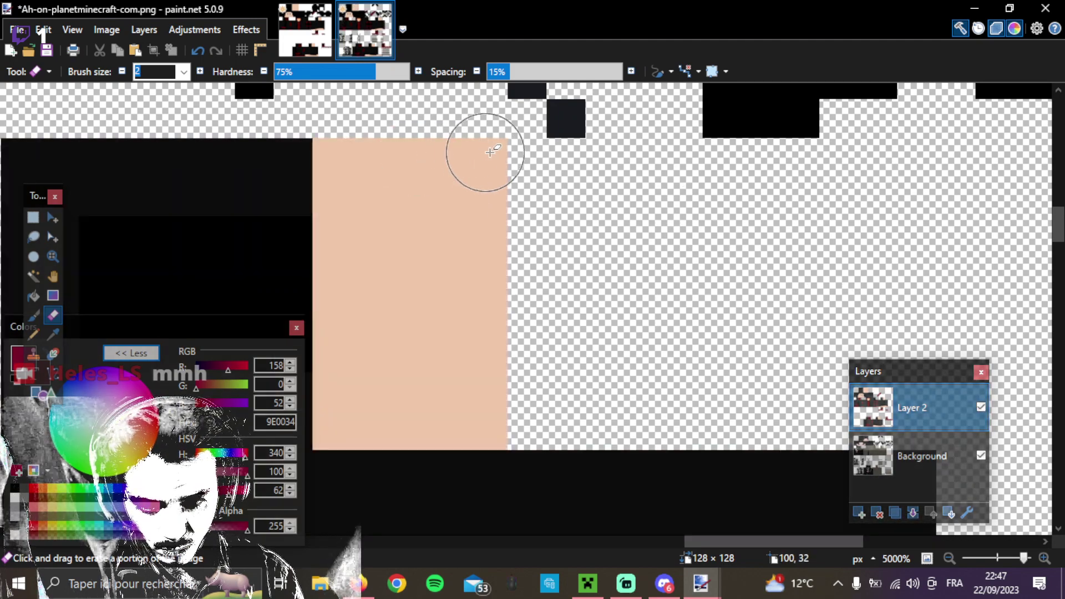
mouse_move(480, 156)
mouse_down()
mouse_move(511, 163)
mouse_move(518, 387)
mouse_up()
click(981, 407)
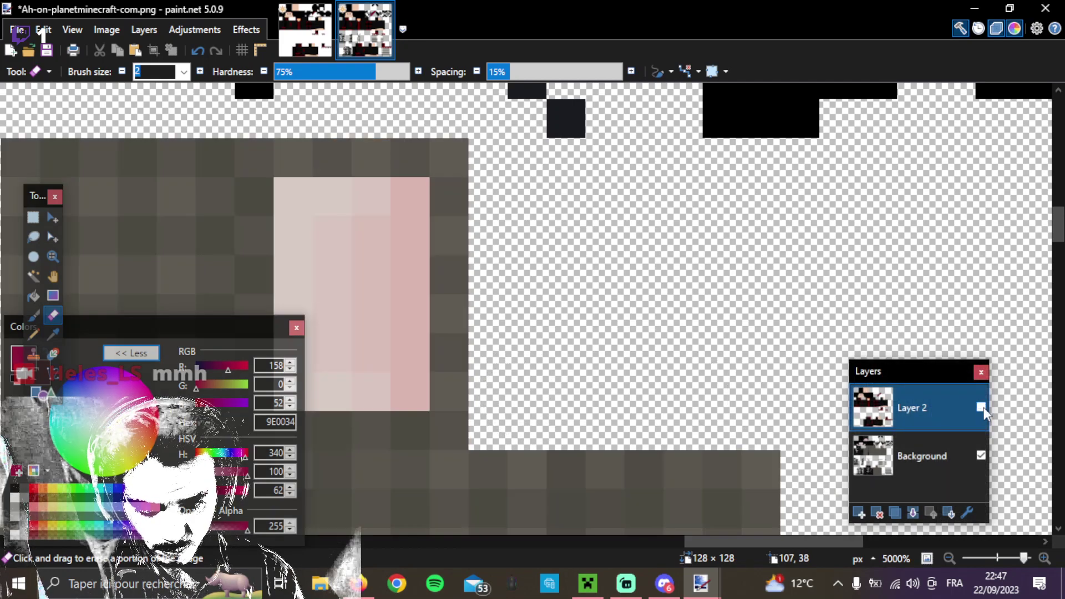
click(981, 407)
click(981, 408)
click(981, 408)
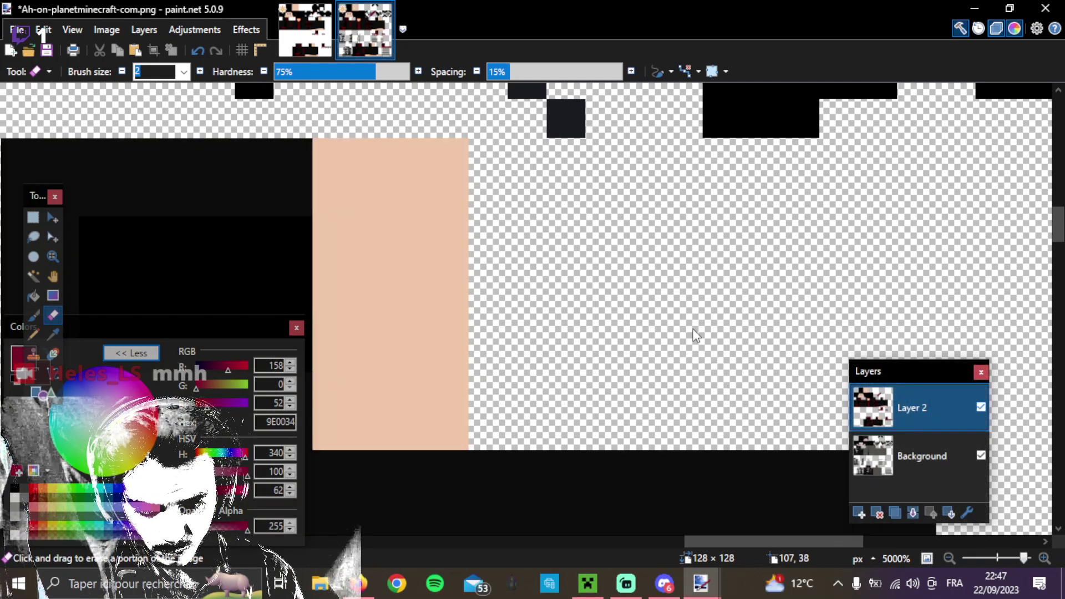
Sample the peach skin colour EFC7AA and pencil it over the two black pixel columns adjoining the block's left edge.
scroll(557, 328, down, 3)
scroll(219, 266, up, 2)
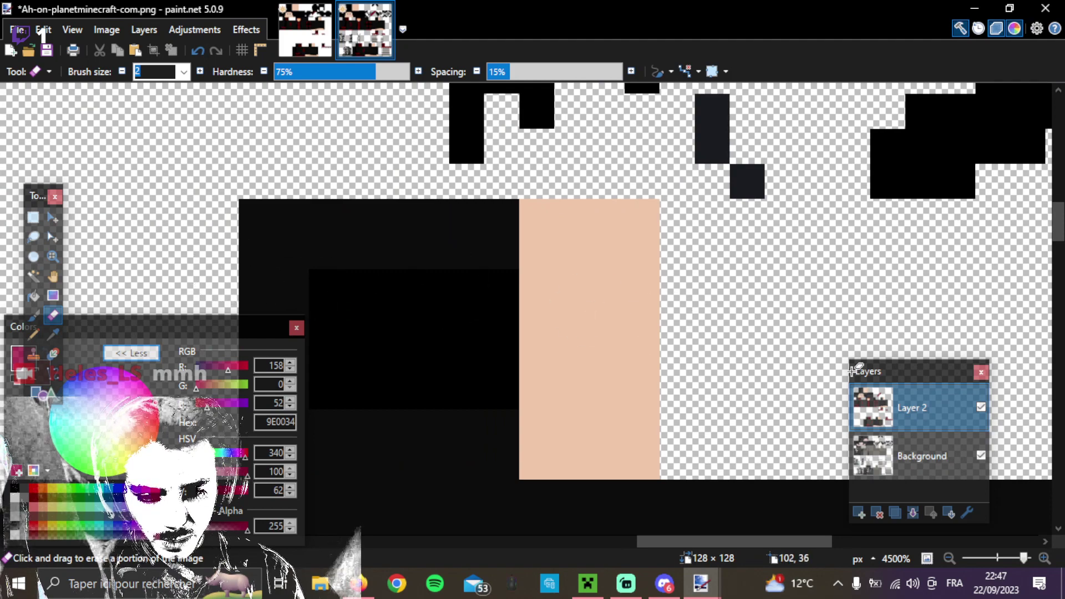
click(981, 408)
click(981, 410)
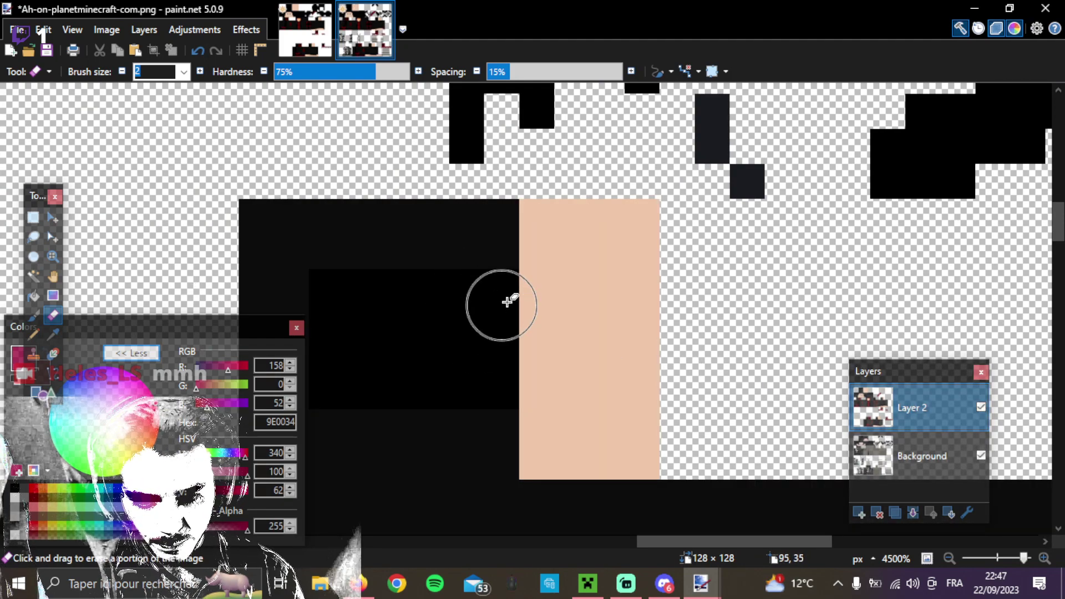
click(53, 335)
click(571, 319)
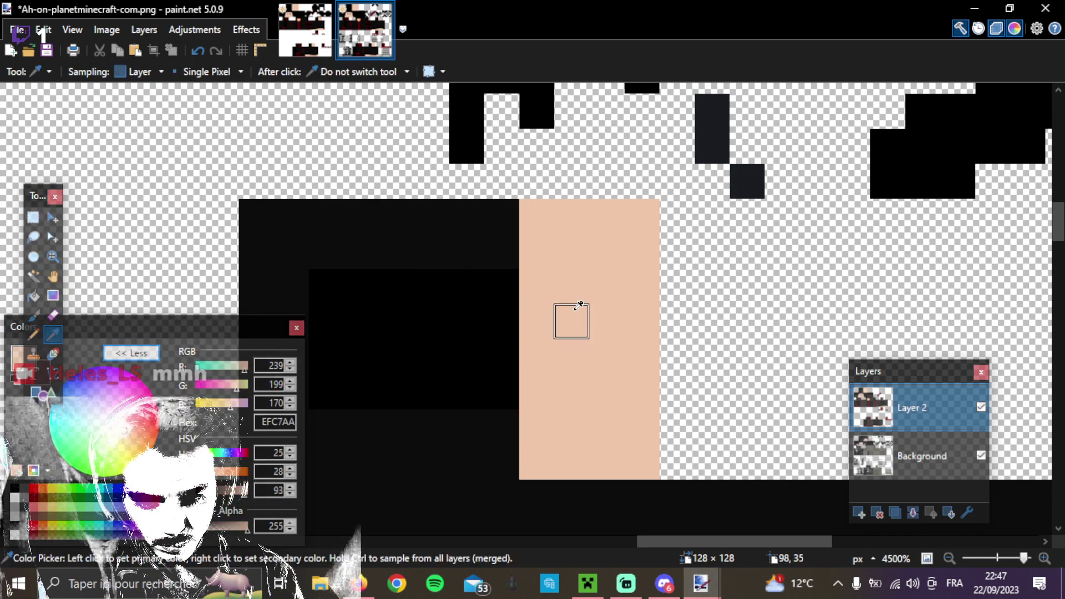
click(34, 336)
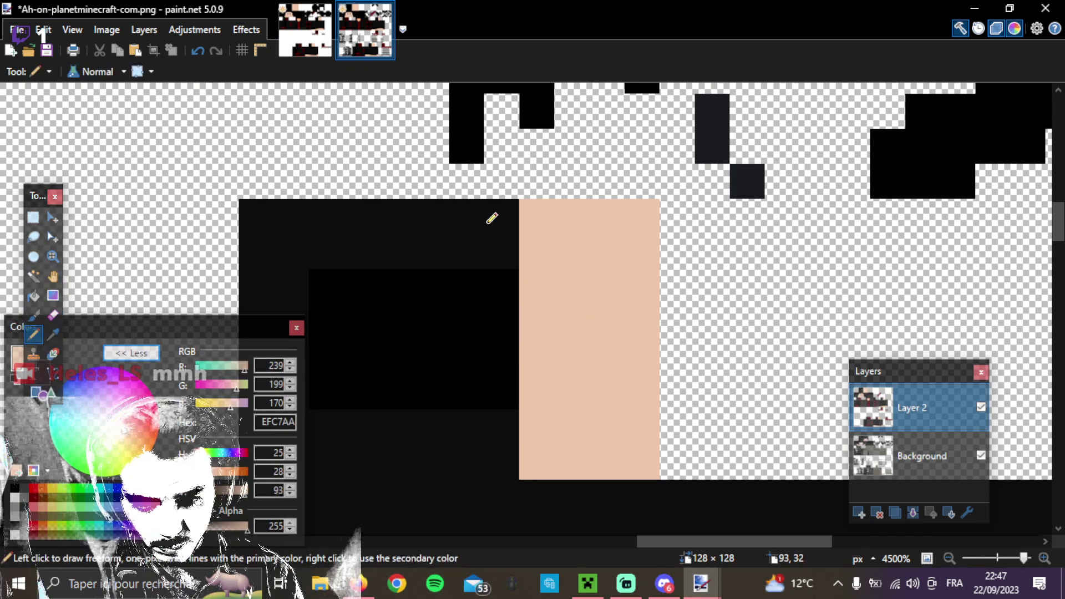
mouse_move(507, 208)
mouse_down()
mouse_move(498, 453)
mouse_move(464, 456)
mouse_move(472, 462)
mouse_move(470, 204)
mouse_up()
Compare the widened peach block with the Background layer, then select the 4 × 6 pixel pink patch.
click(981, 407)
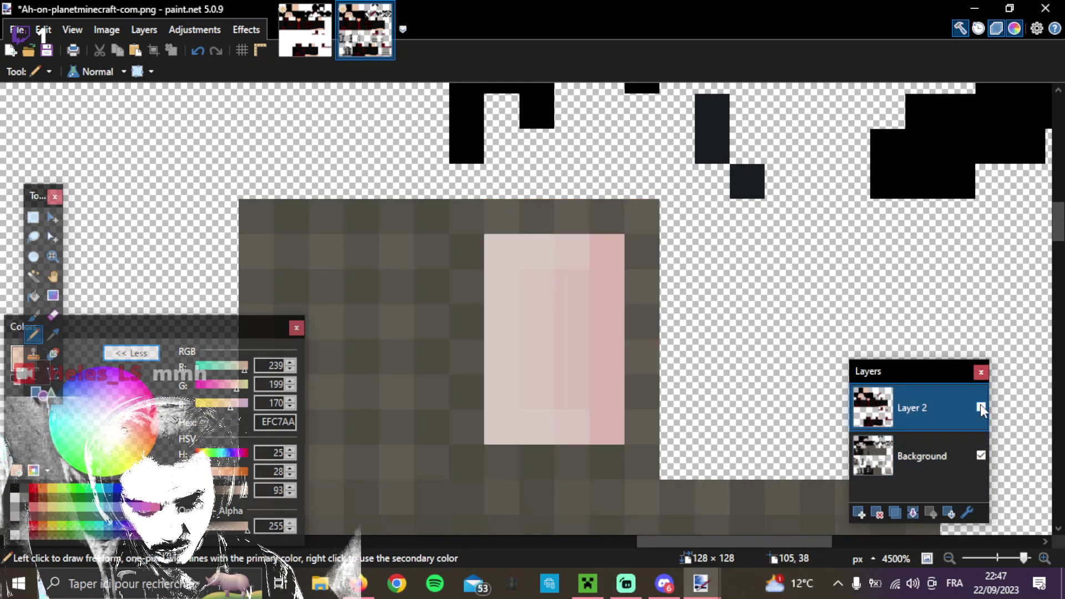
click(981, 408)
click(981, 408)
click(981, 408)
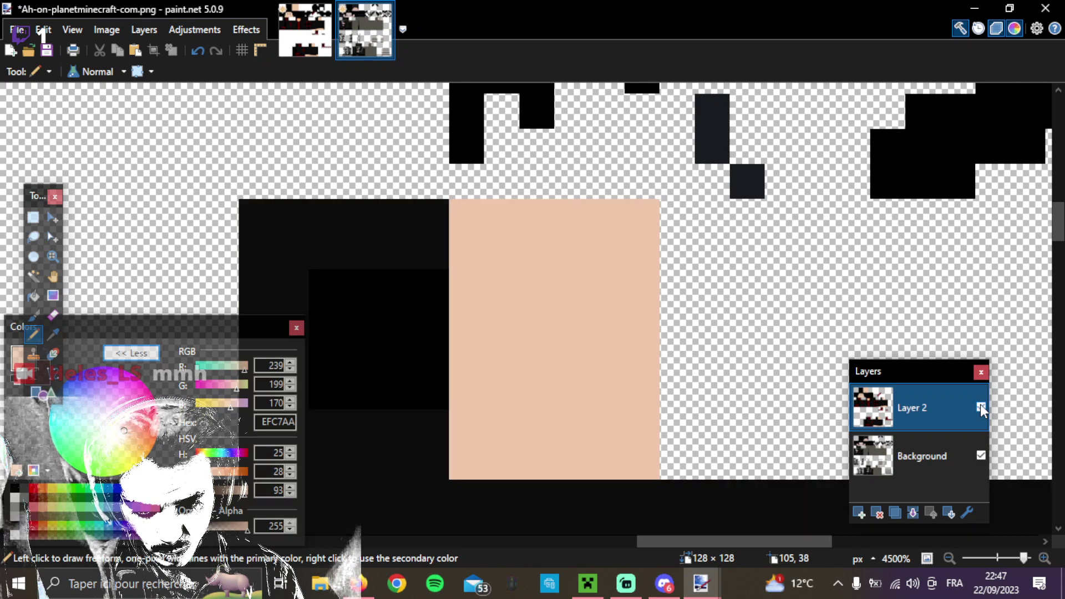
click(980, 408)
click(981, 408)
click(981, 408)
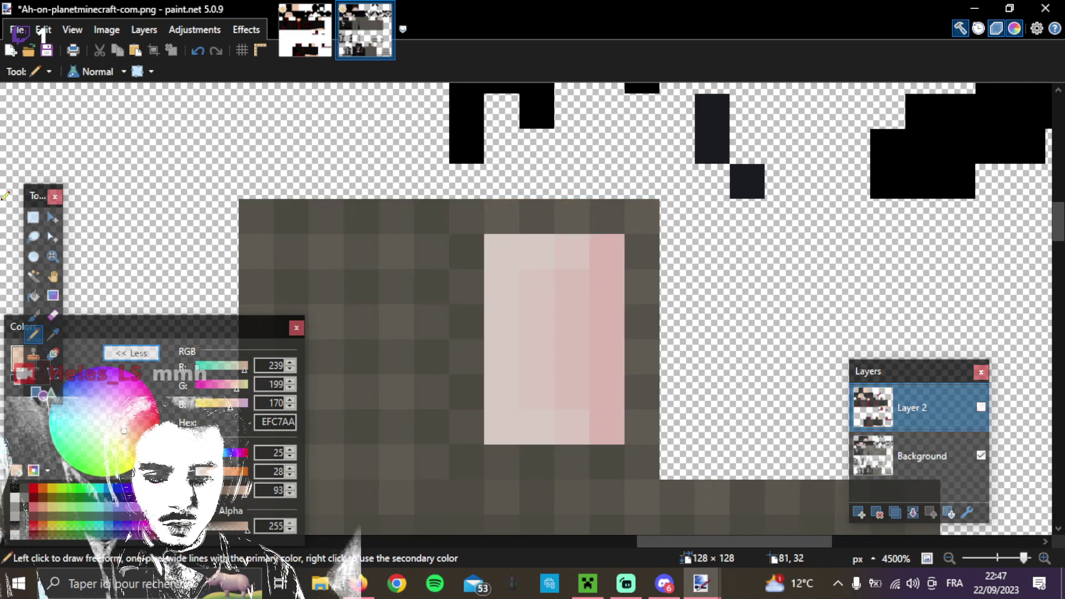
click(33, 217)
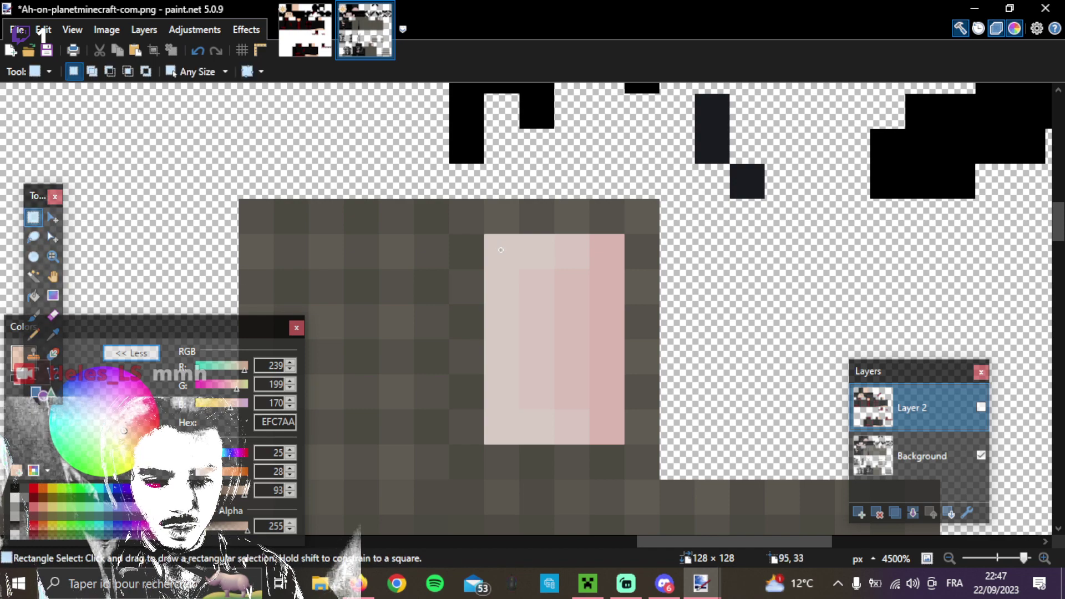
drag(501, 251, 602, 406)
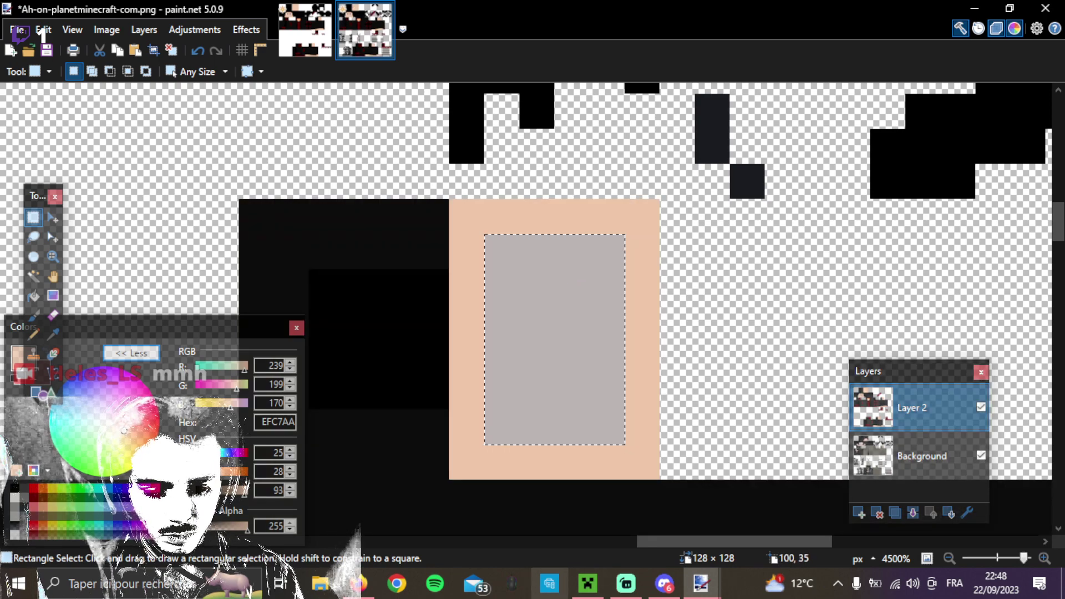
Copy the selected pink patch from the Background layer onto Layer 2's peach block, then clear the selection with both layers visible.
key(m)
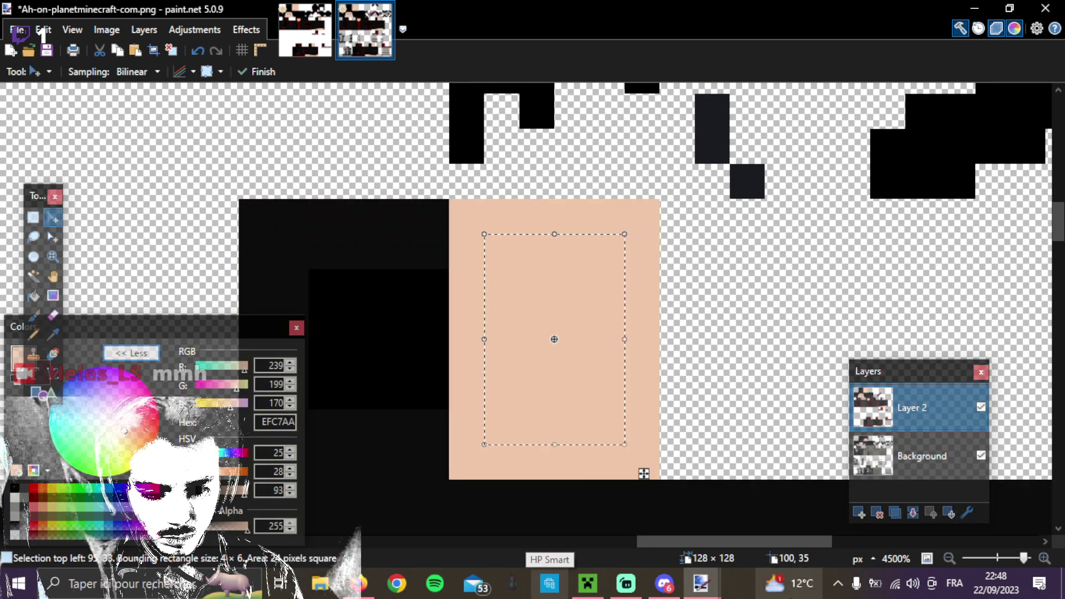
click(909, 464)
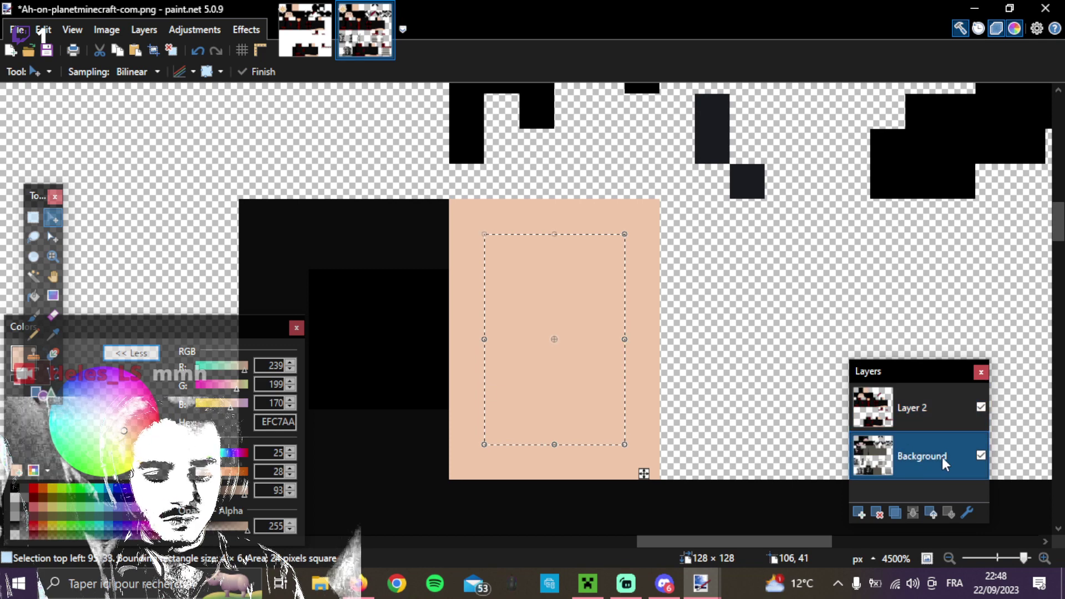
click(981, 408)
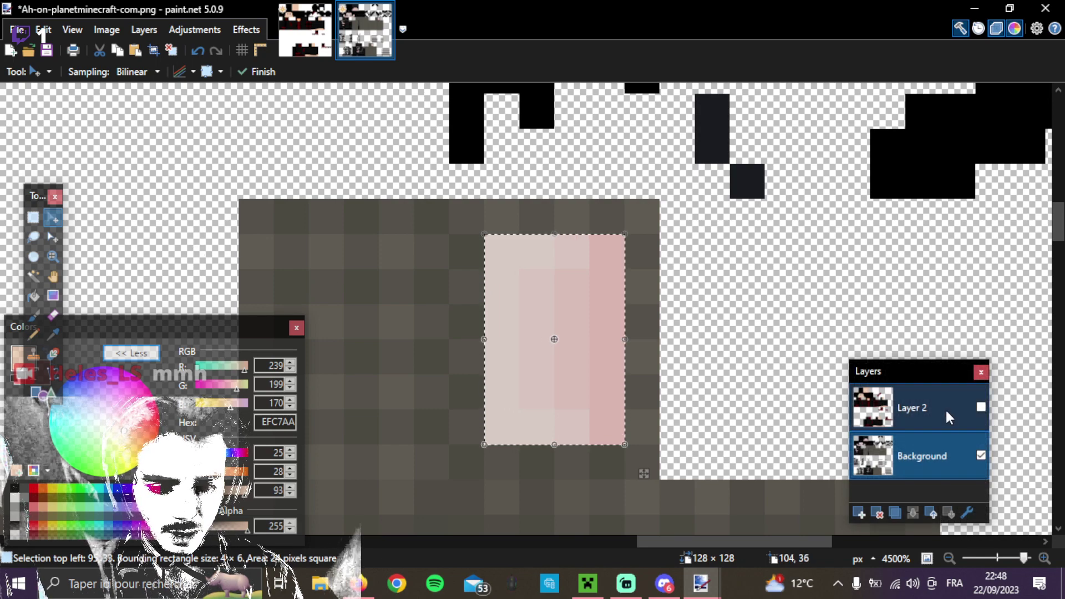
click(981, 455)
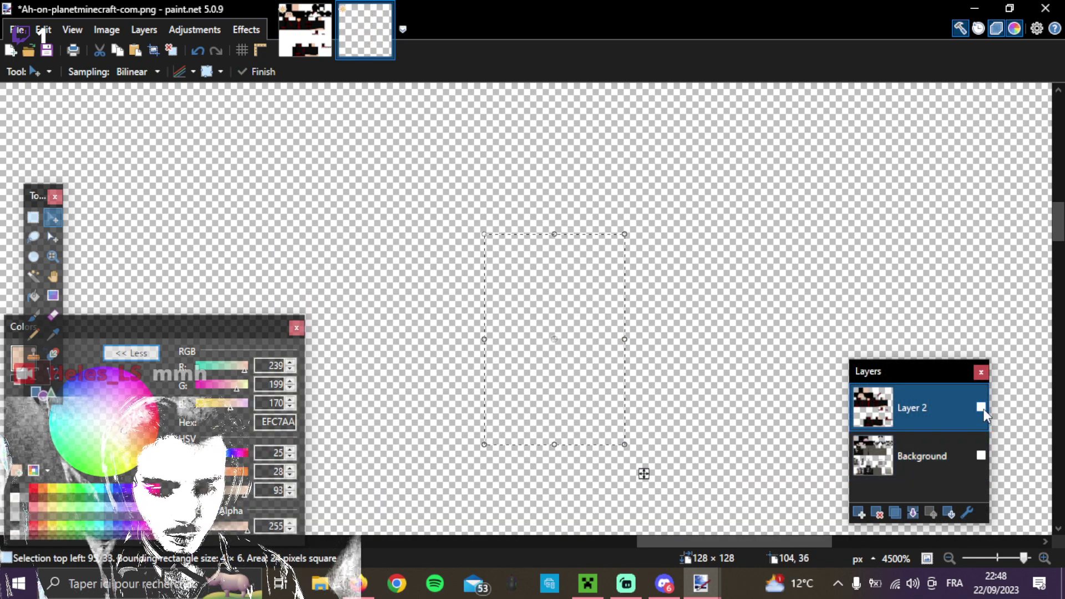
click(981, 408)
click(620, 351)
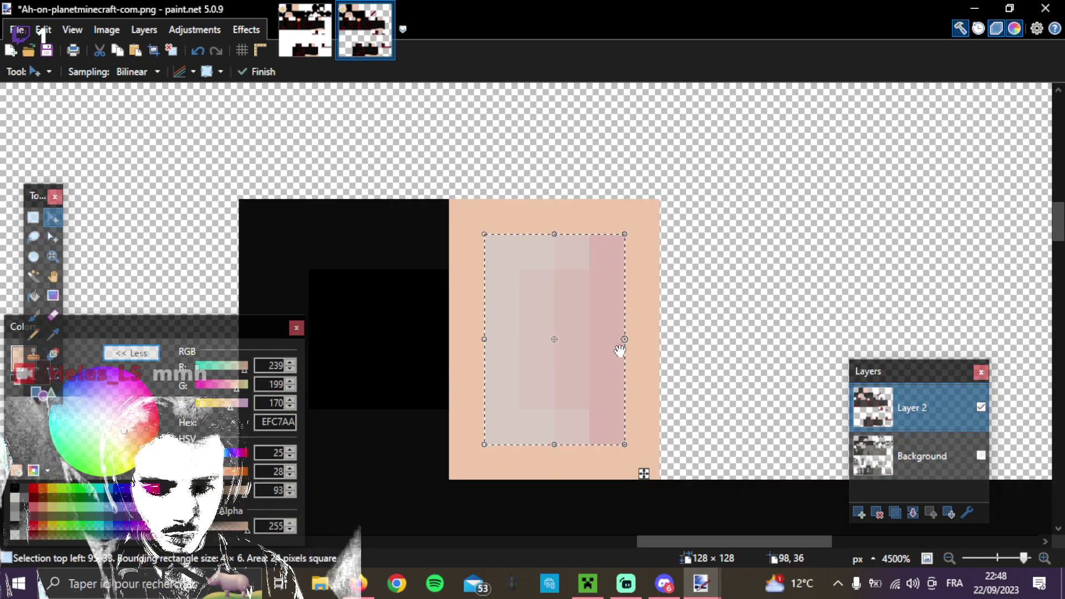
click(981, 456)
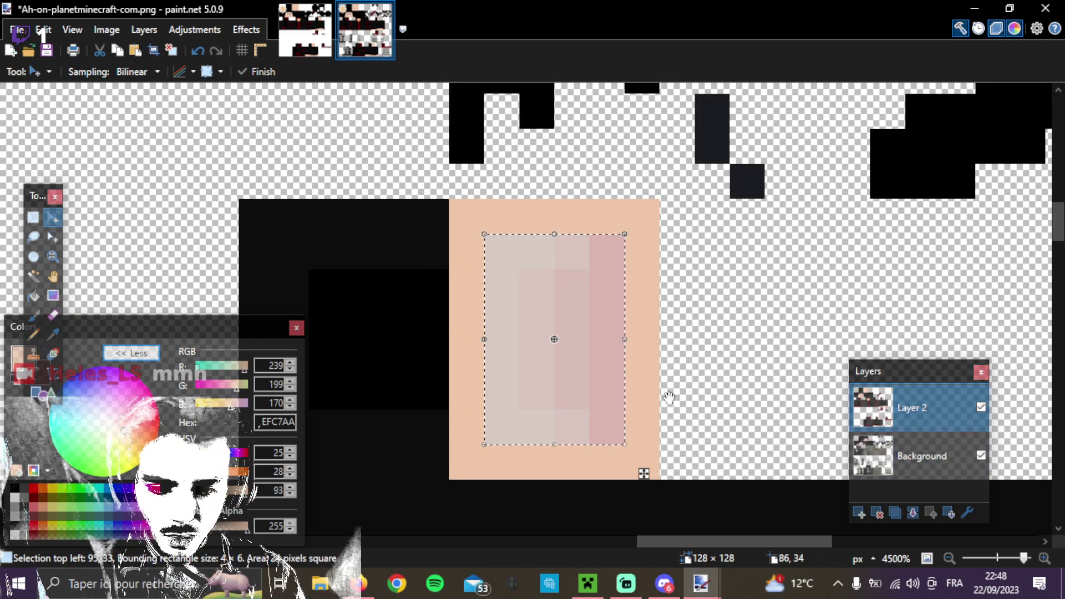
click(32, 218)
click(527, 299)
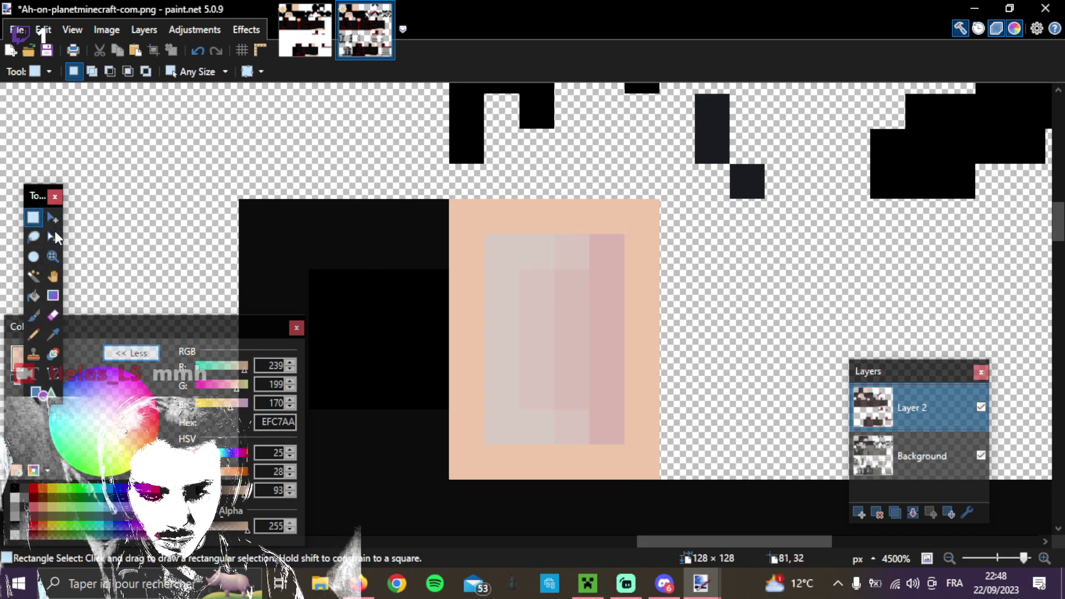
Recolour the peach border around the pink patch, using sampled D8CBC6 for most of it and sampled pink for its outermost right column.
click(54, 333)
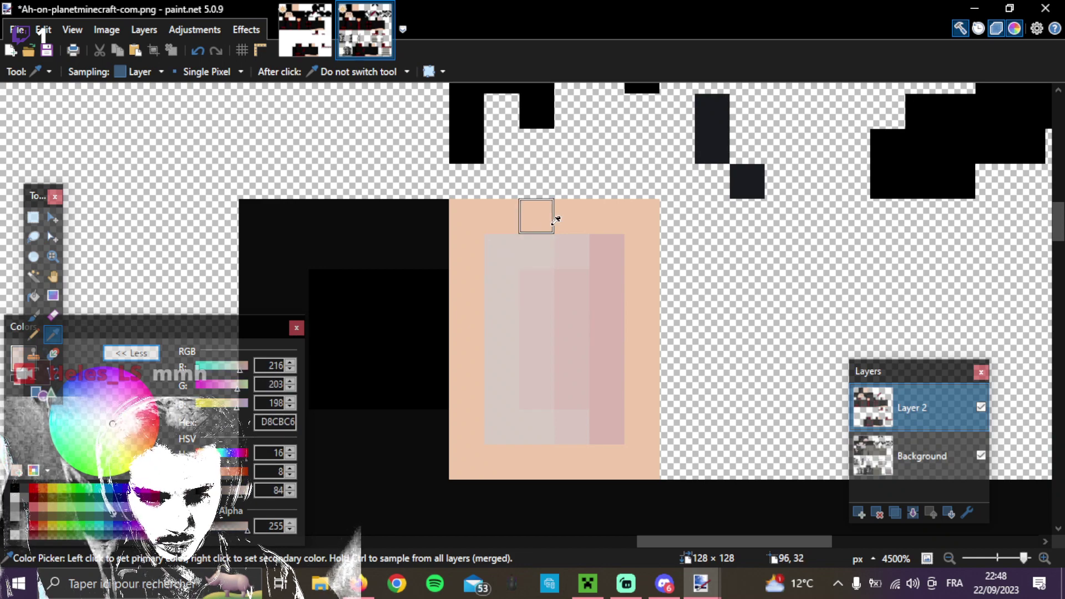
click(34, 333)
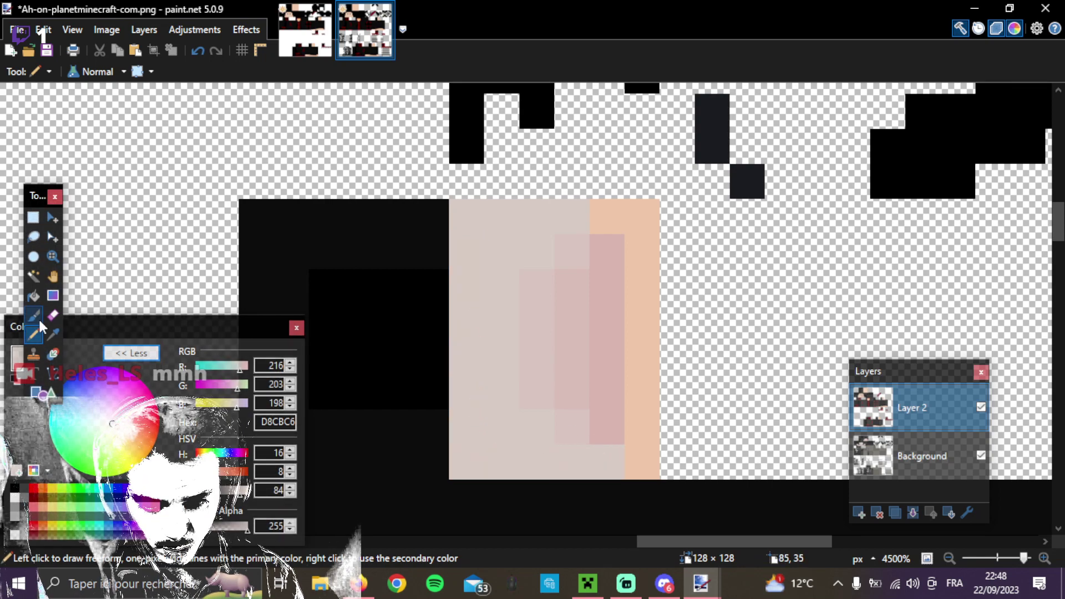
click(52, 334)
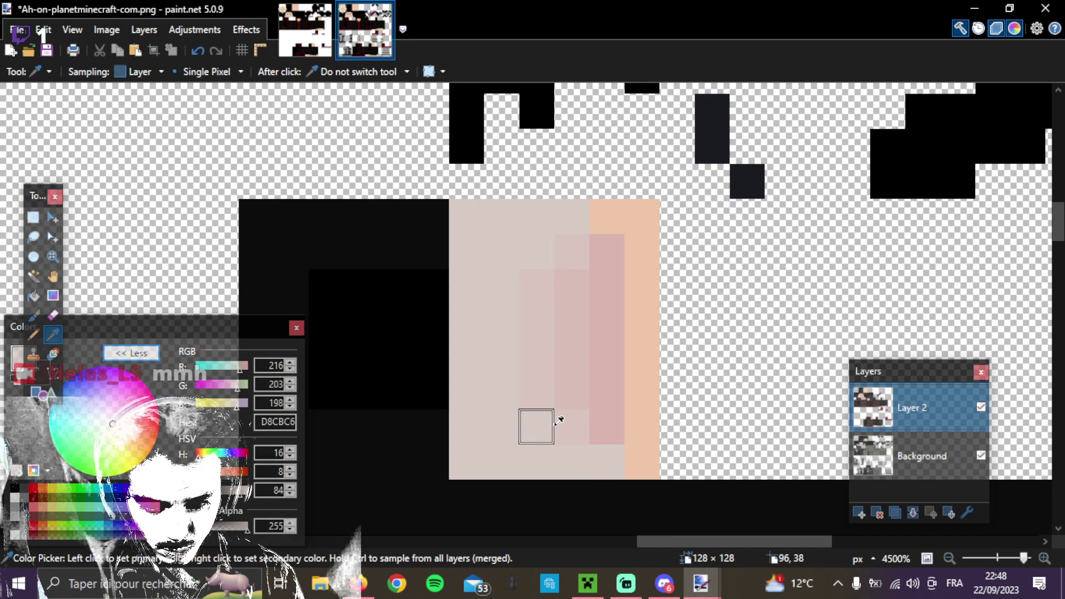
click(601, 423)
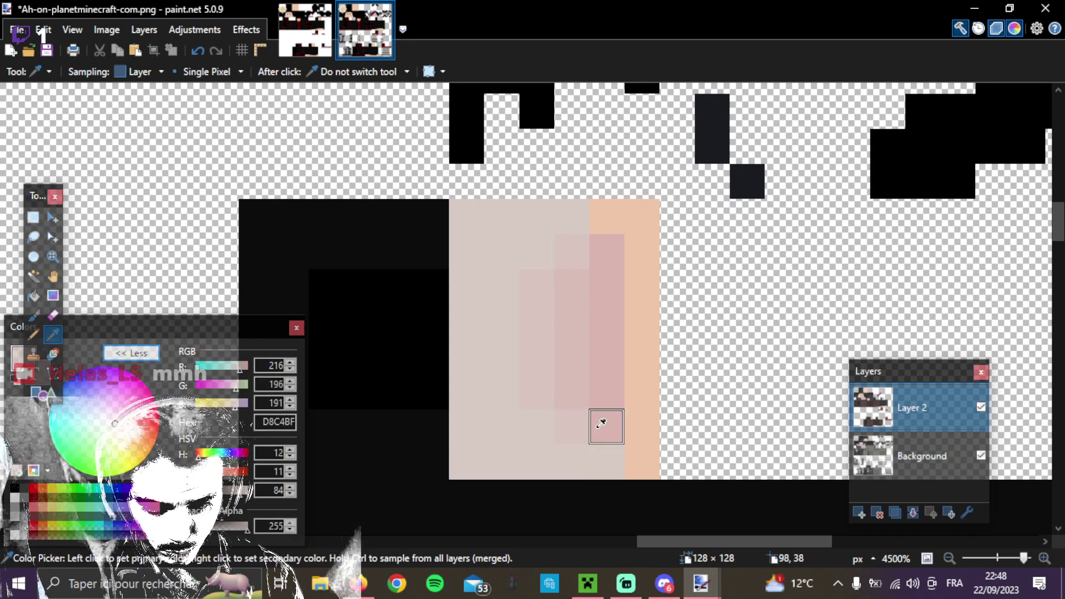
click(33, 334)
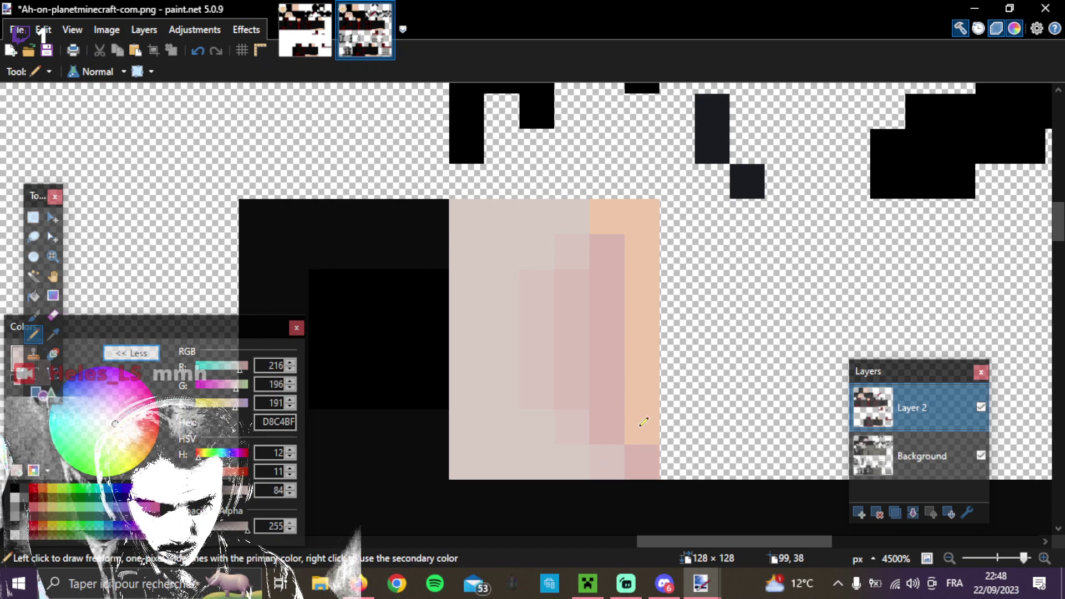
drag(644, 422, 646, 222)
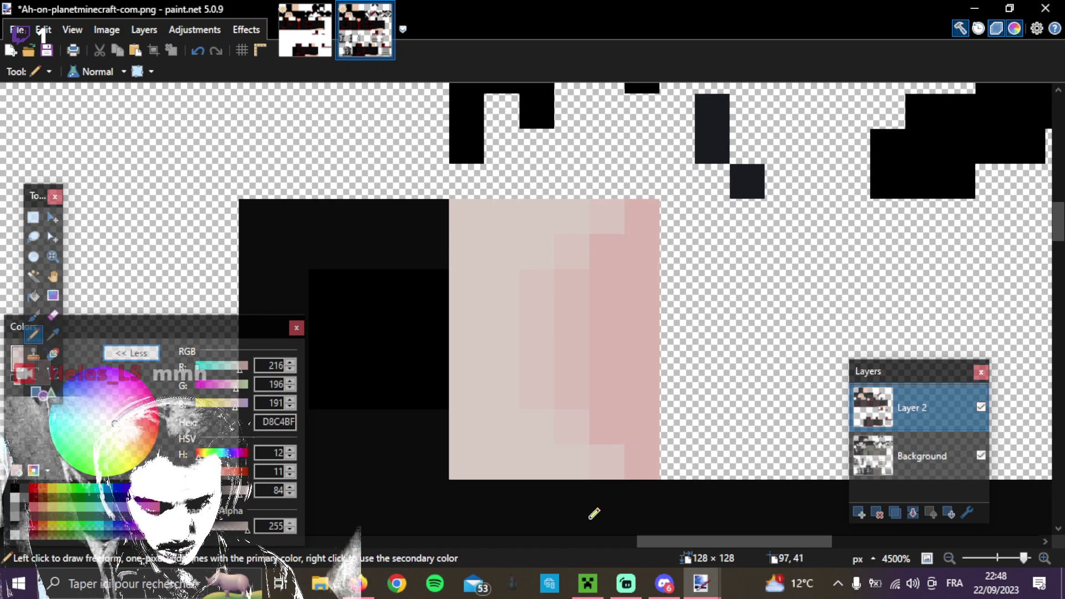
Compare the shaded hand block and the black arm block's right edge on Layer 2 with the Background layer.
key(ctrl+minus)
key(ctrl+minus)
key(ctrl+minus)
key(ctrl+minus)
key(ctrl+minus)
key(ctrl+minus)
key(ctrl+minus)
key(ctrl+minus)
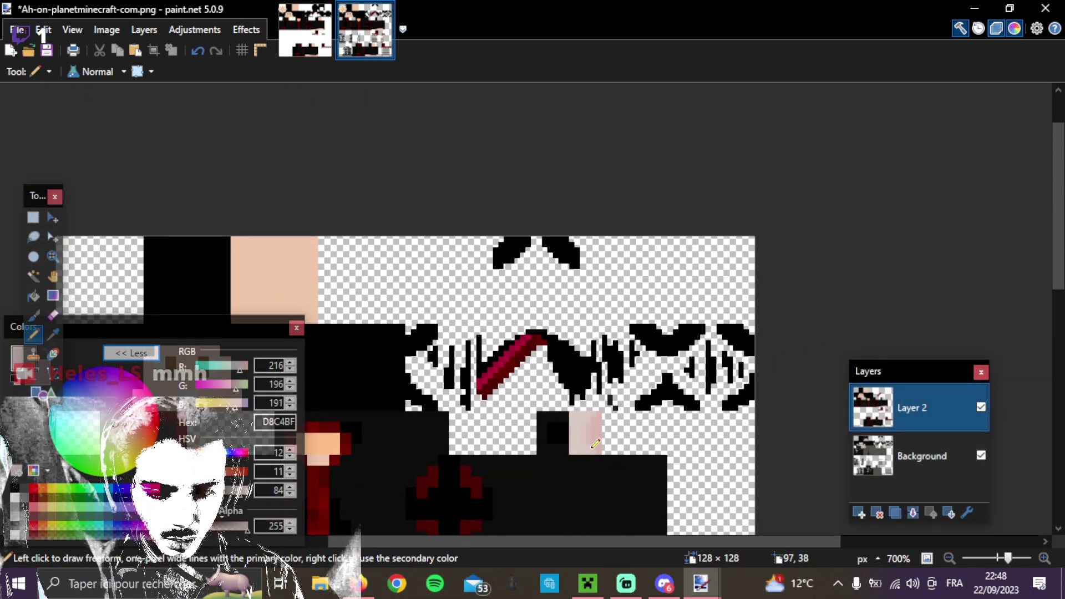
key(ctrl+plus)
key(ctrl+plus)
key(ctrl+plus)
key(ctrl+plus)
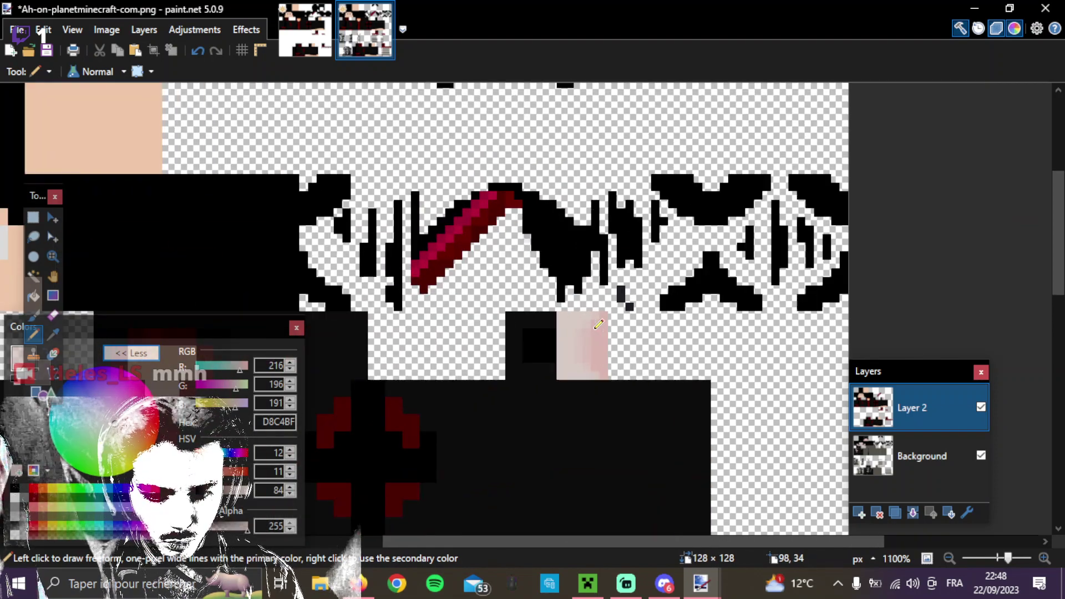
click(981, 407)
scroll(769, 356, down, 3)
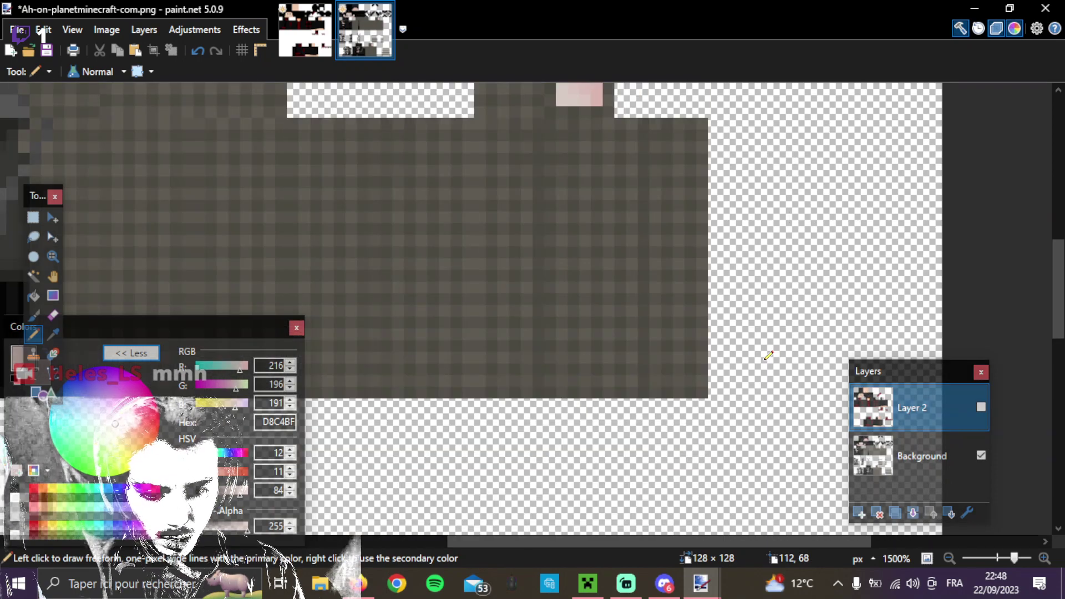
scroll(768, 355, up, 2)
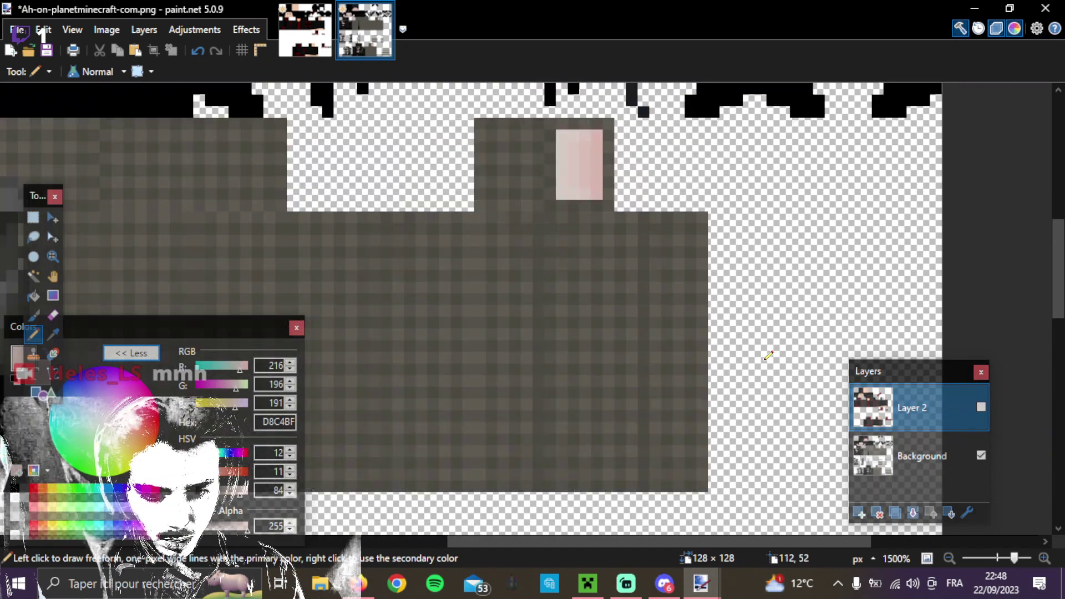
click(981, 407)
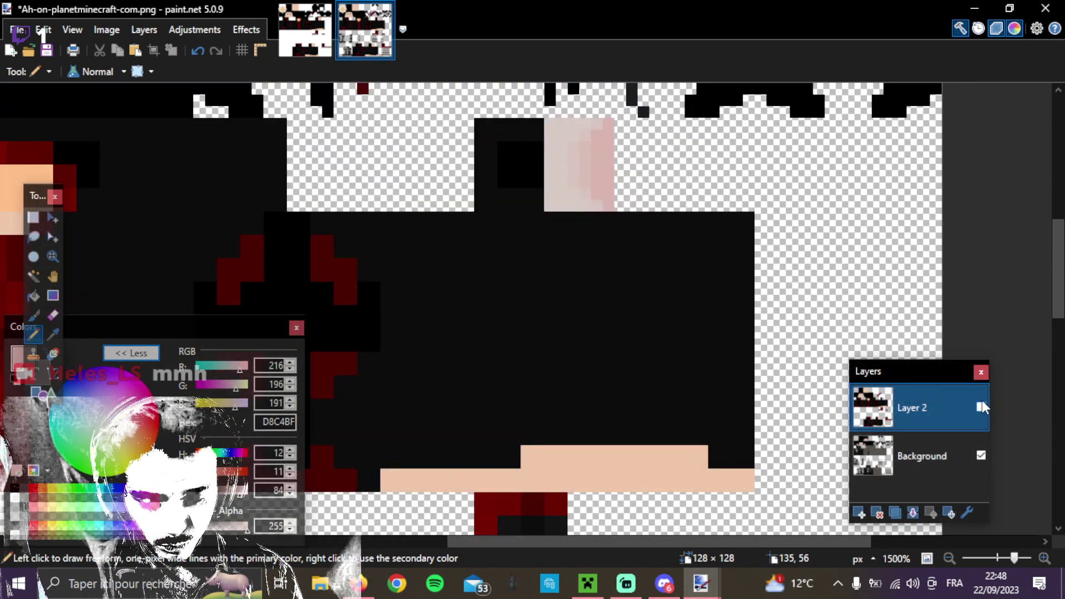
click(981, 407)
click(981, 406)
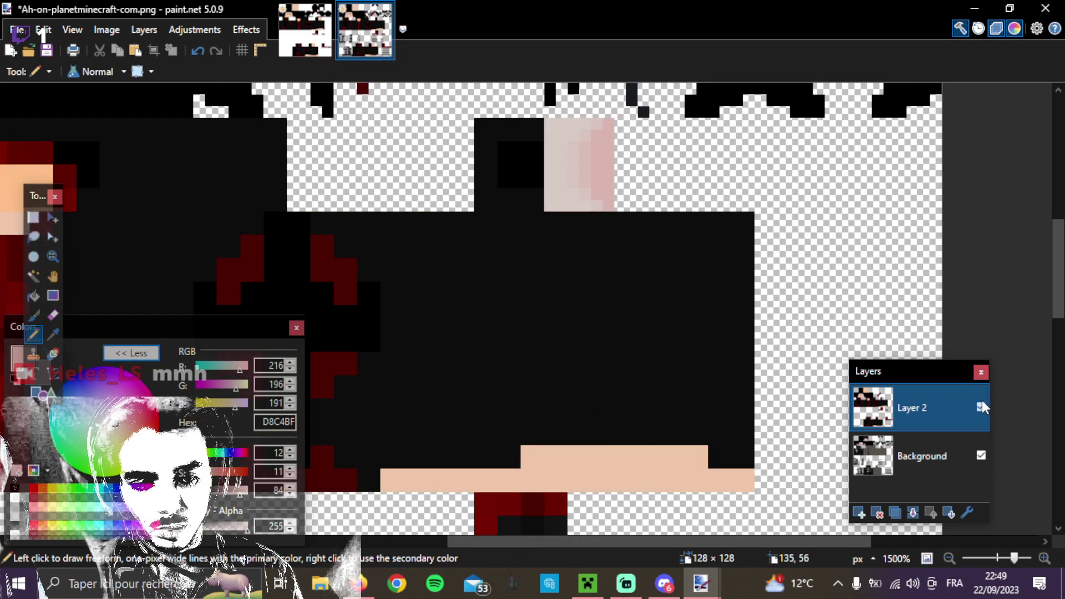
click(980, 407)
click(981, 407)
click(981, 407)
click(981, 407)
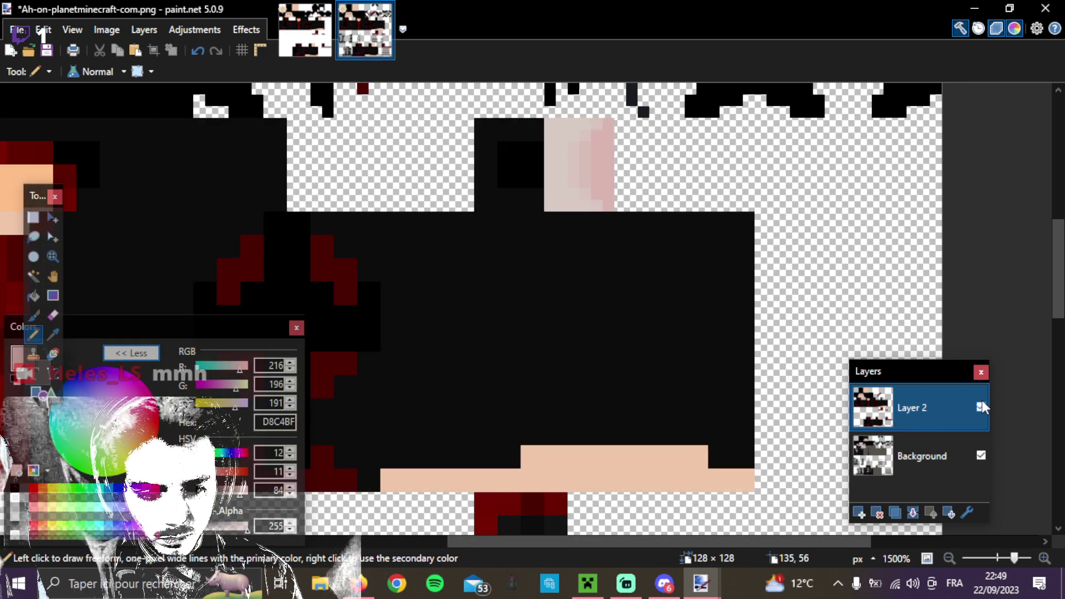
scroll(823, 397, up, 2)
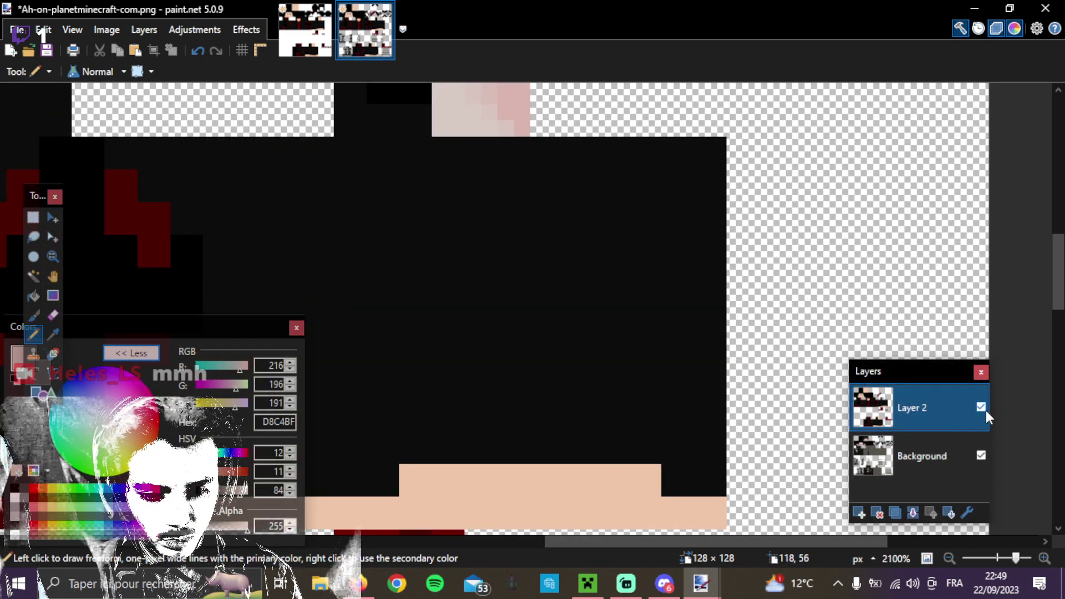
click(981, 408)
click(980, 408)
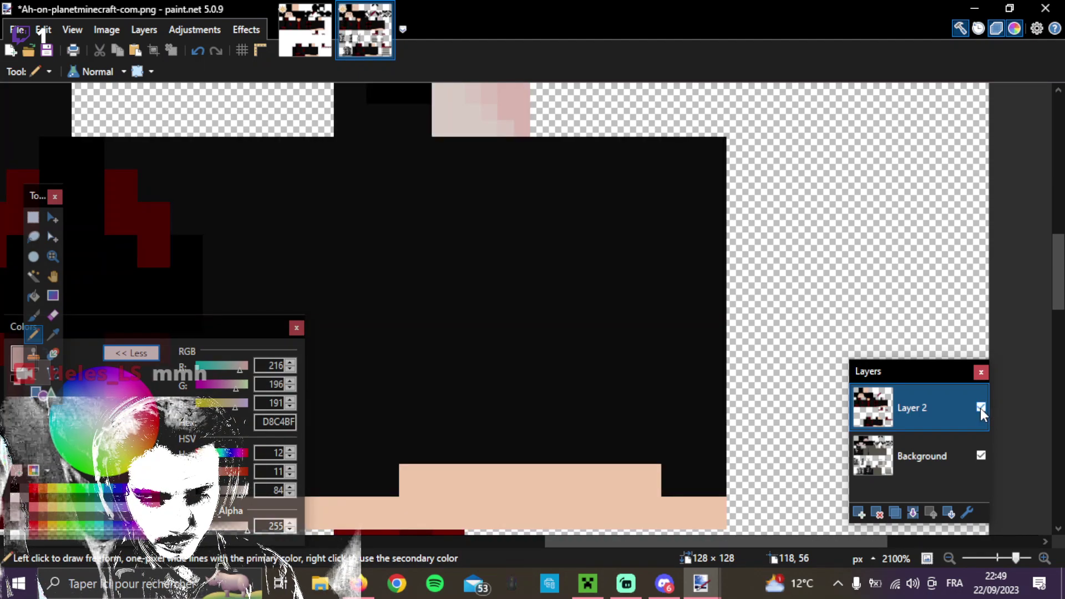
click(981, 407)
click(981, 407)
click(980, 408)
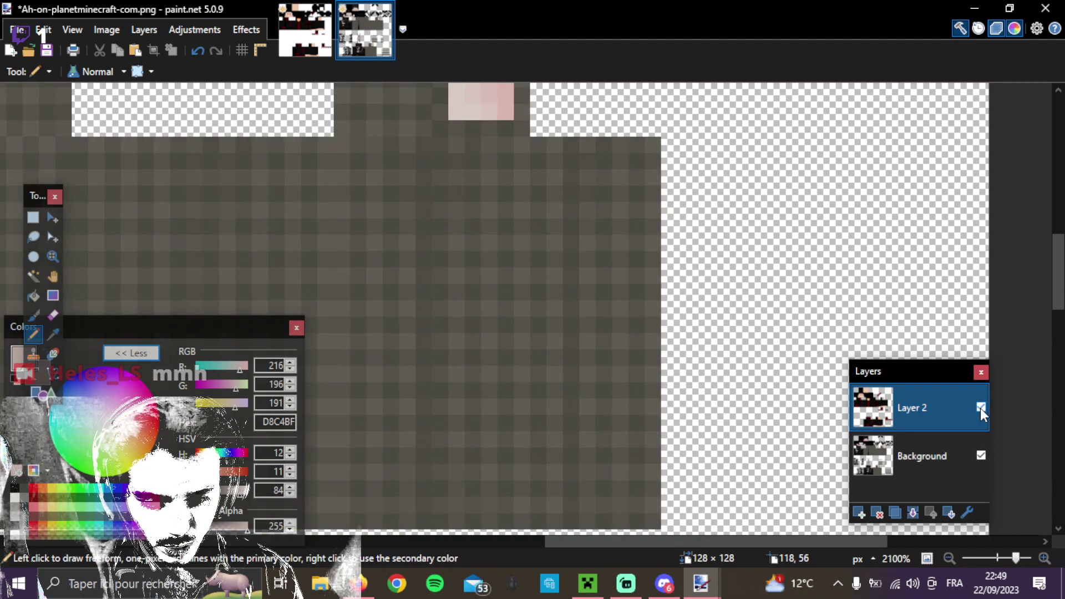
click(980, 407)
click(980, 408)
click(981, 408)
click(980, 408)
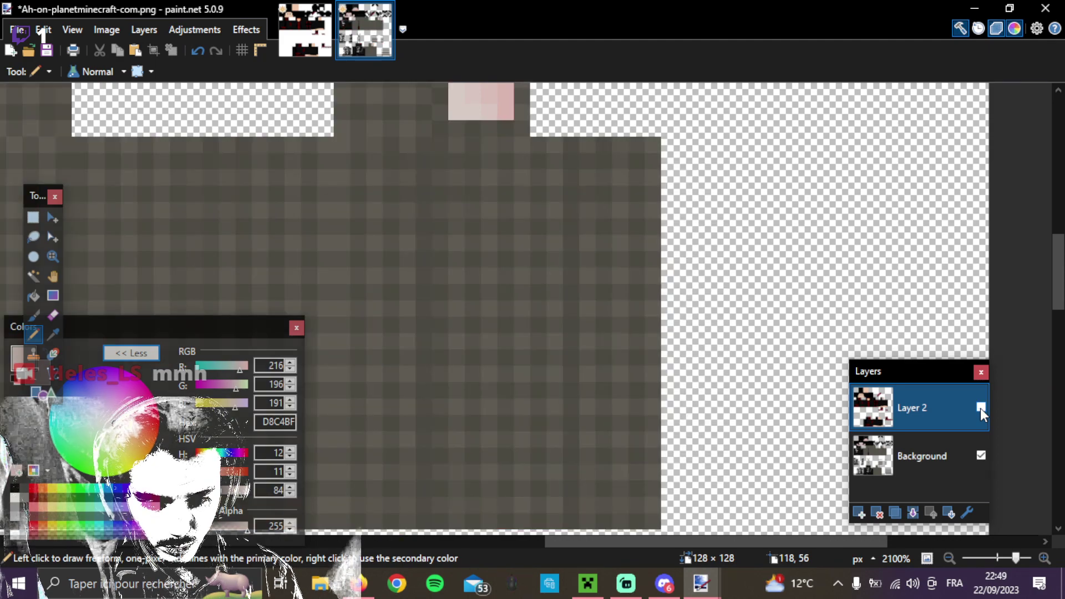
click(980, 407)
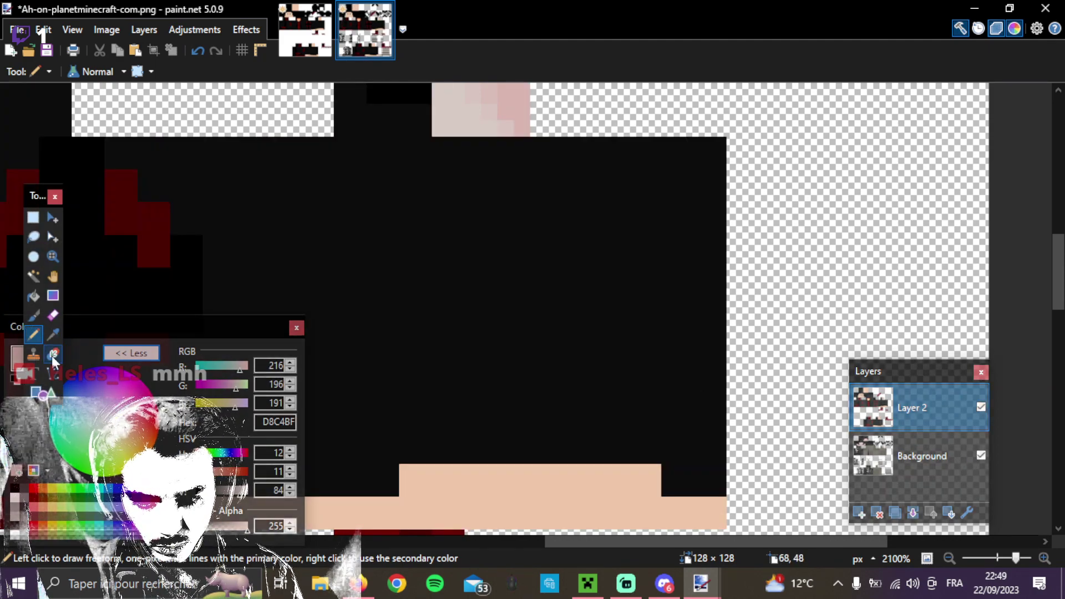
Erase the four pixel columns overhanging the arm block's right edge on Layer 2, checking the outline against the Background layer.
click(54, 316)
mouse_move(690, 153)
mouse_down()
mouse_move(719, 308)
mouse_move(731, 502)
mouse_up()
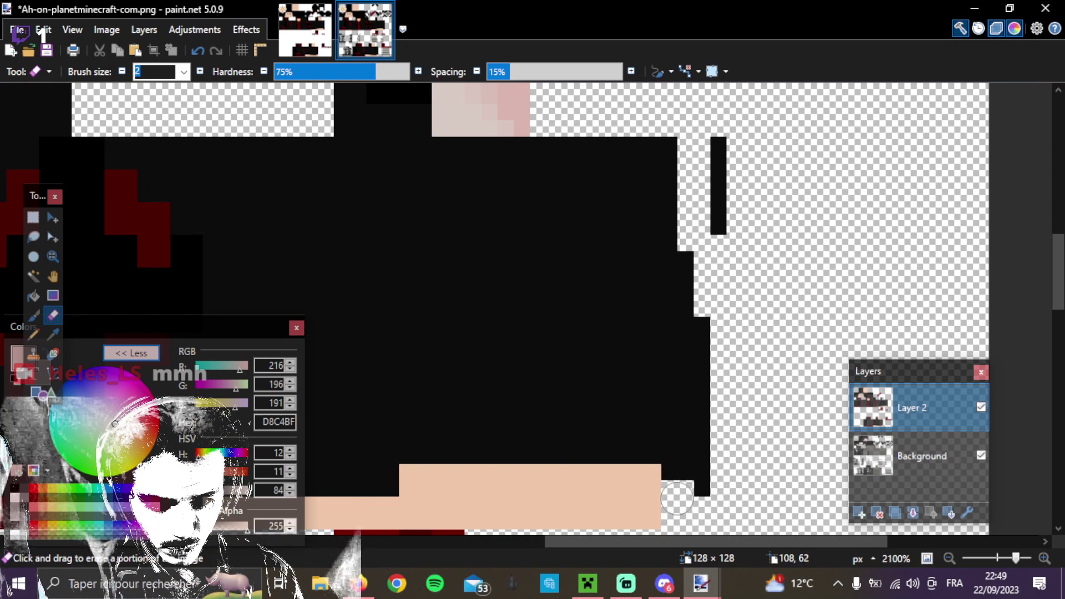
drag(677, 498, 677, 217)
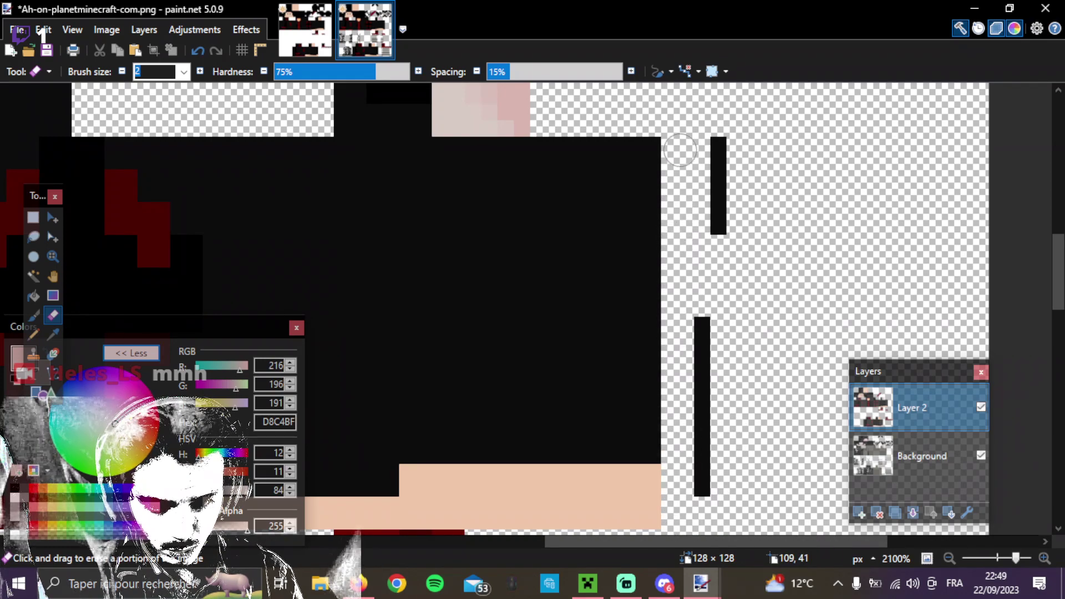
mouse_move(697, 132)
mouse_down()
mouse_move(718, 174)
mouse_move(713, 415)
mouse_up()
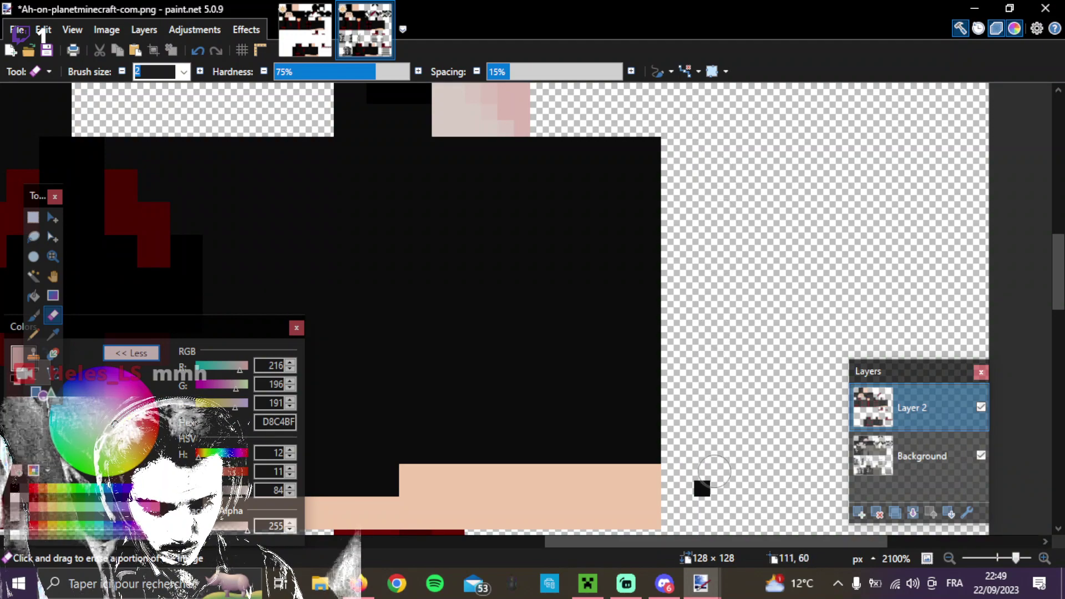
click(982, 407)
click(982, 407)
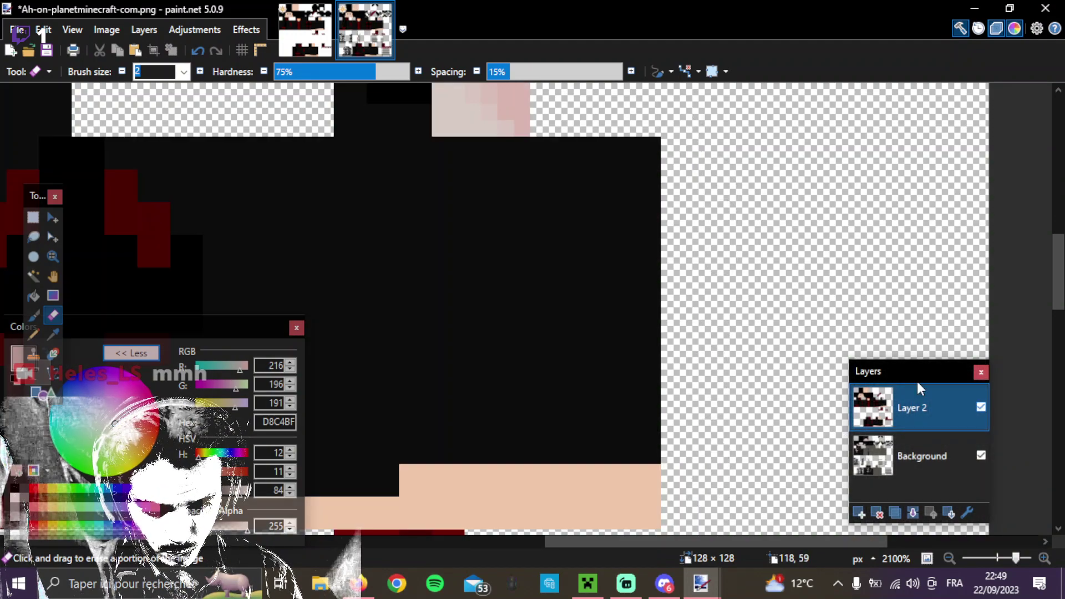
click(981, 407)
click(981, 407)
click(981, 407)
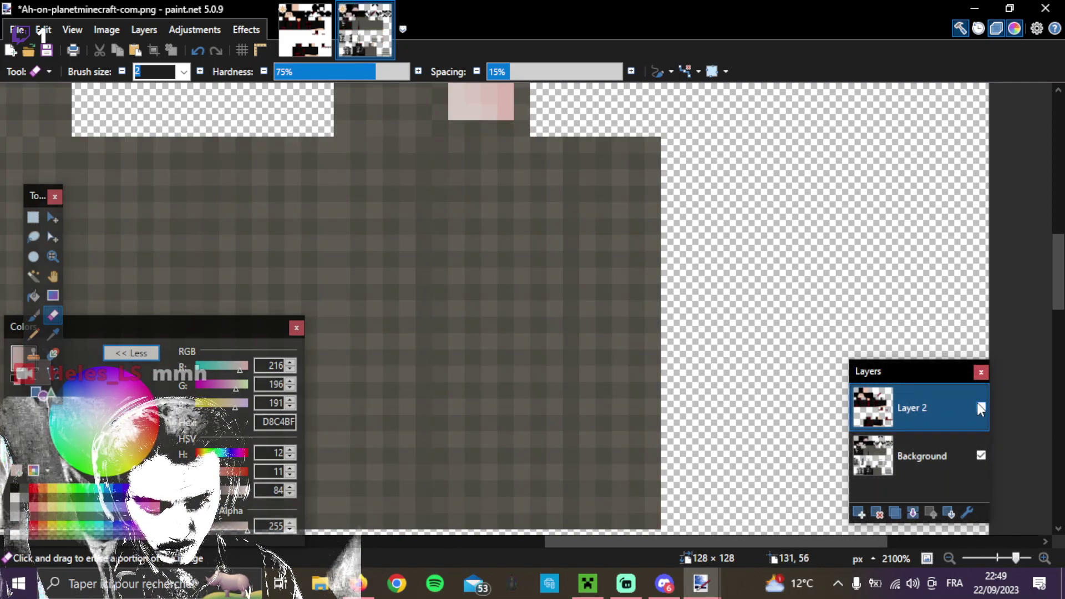
click(981, 407)
Compare the red fringes, grey stripes and lower peach block on Layer 2 with the Background layer.
scroll(656, 326, down, 5)
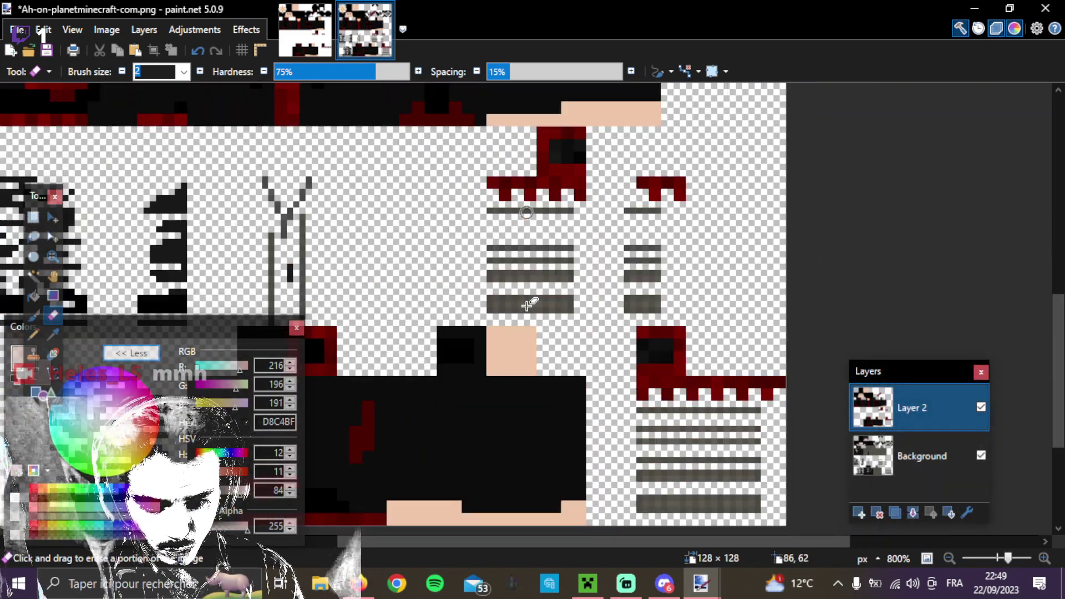
scroll(527, 304, up, 3)
scroll(524, 300, up, 1)
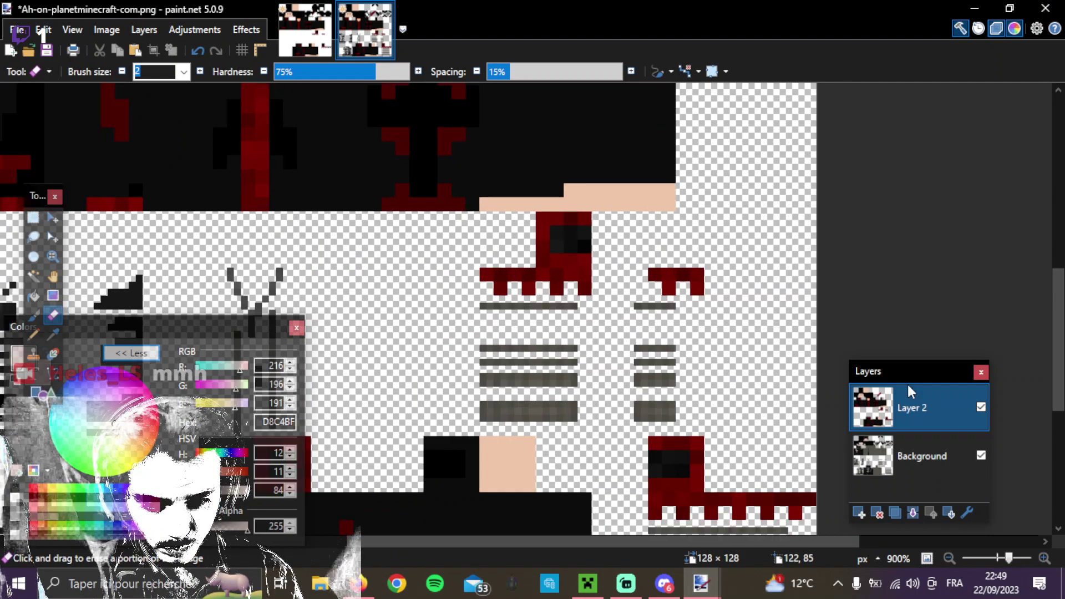
click(981, 408)
click(981, 408)
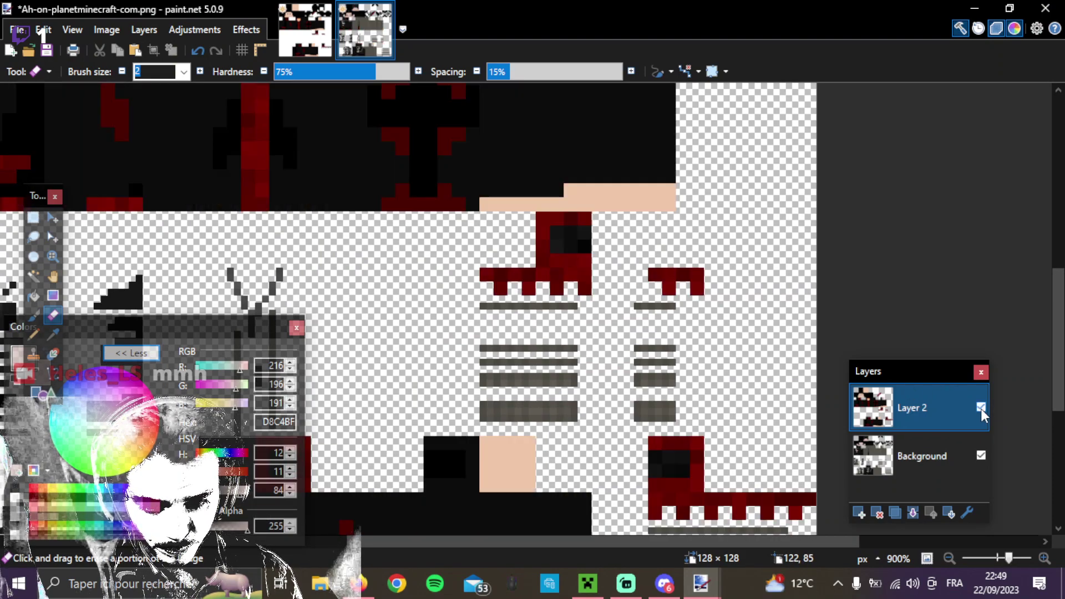
click(980, 409)
click(980, 408)
click(981, 408)
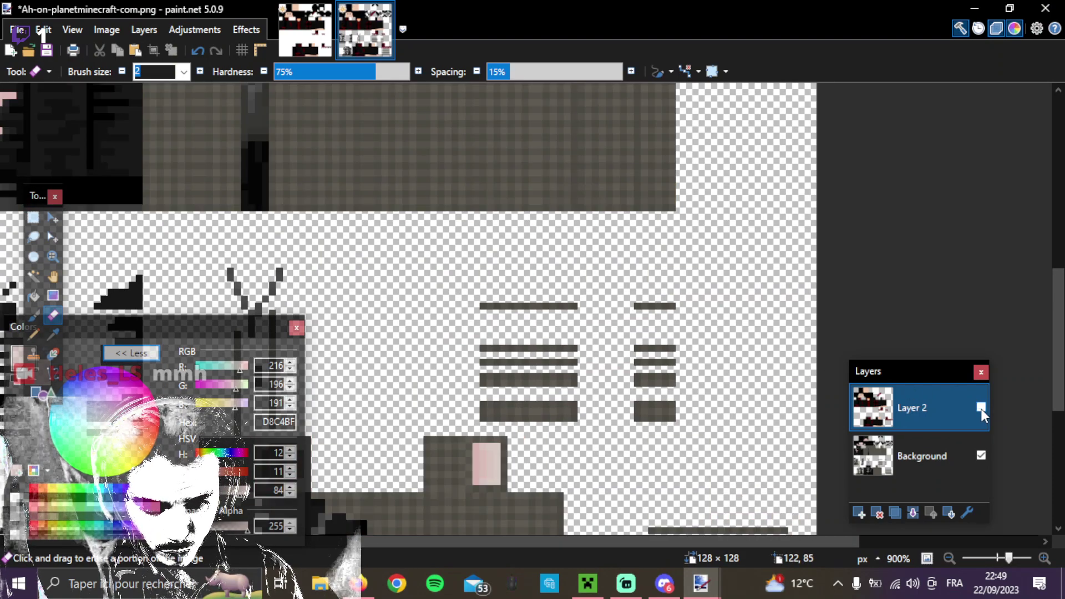
click(981, 408)
Extend the small detached red fringe two pixel columns to the left on Layer 2, using its sampled dark red 5C0501.
scroll(715, 331, up, 7)
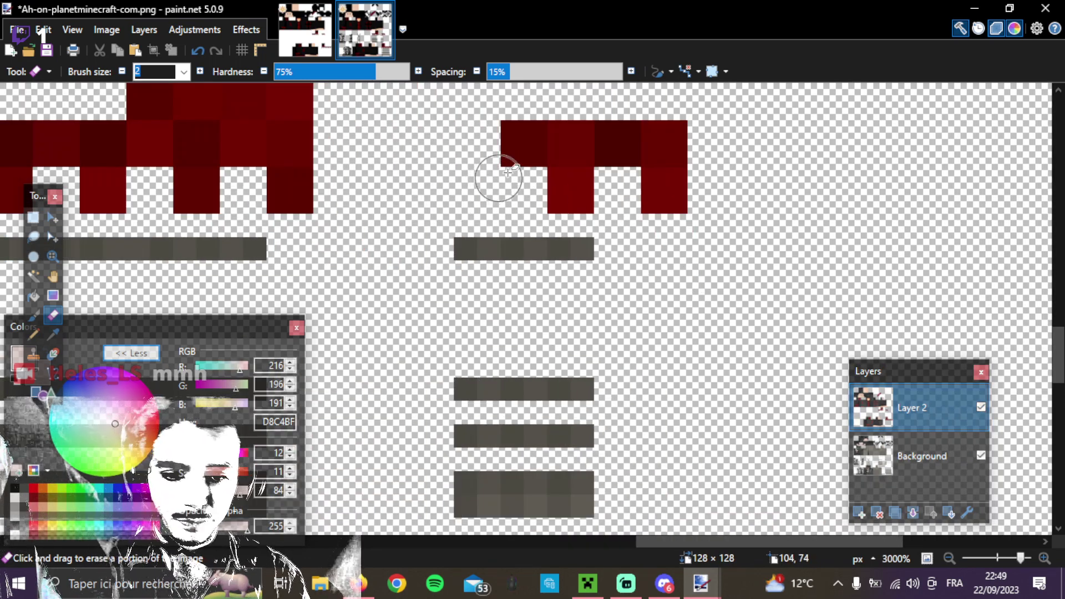
scroll(499, 189, up, 2)
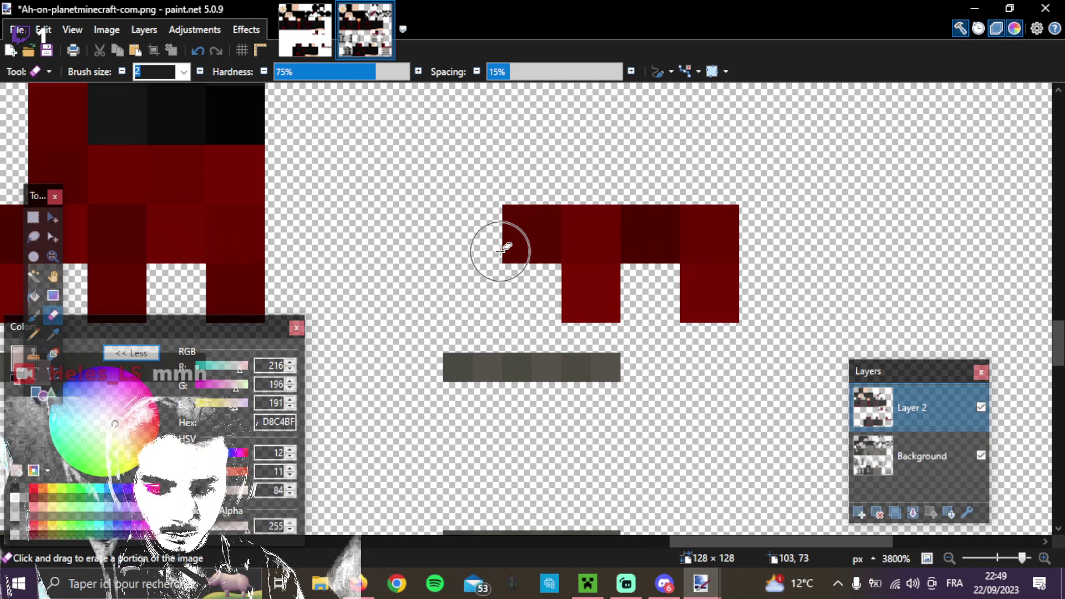
scroll(500, 251, up, 1)
scroll(501, 251, down, 5)
scroll(500, 251, up, 4)
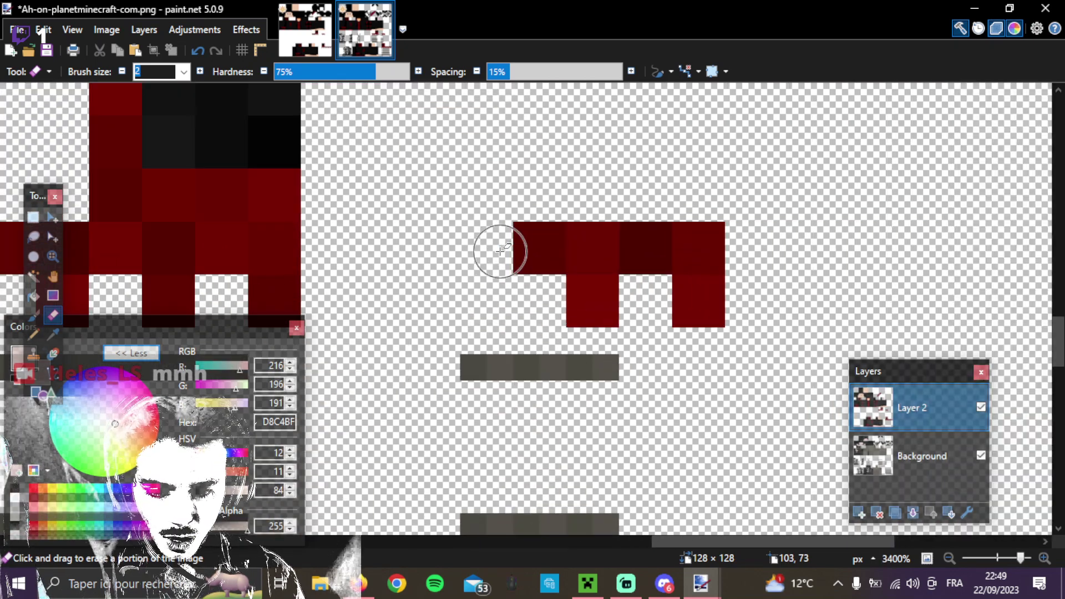
click(30, 334)
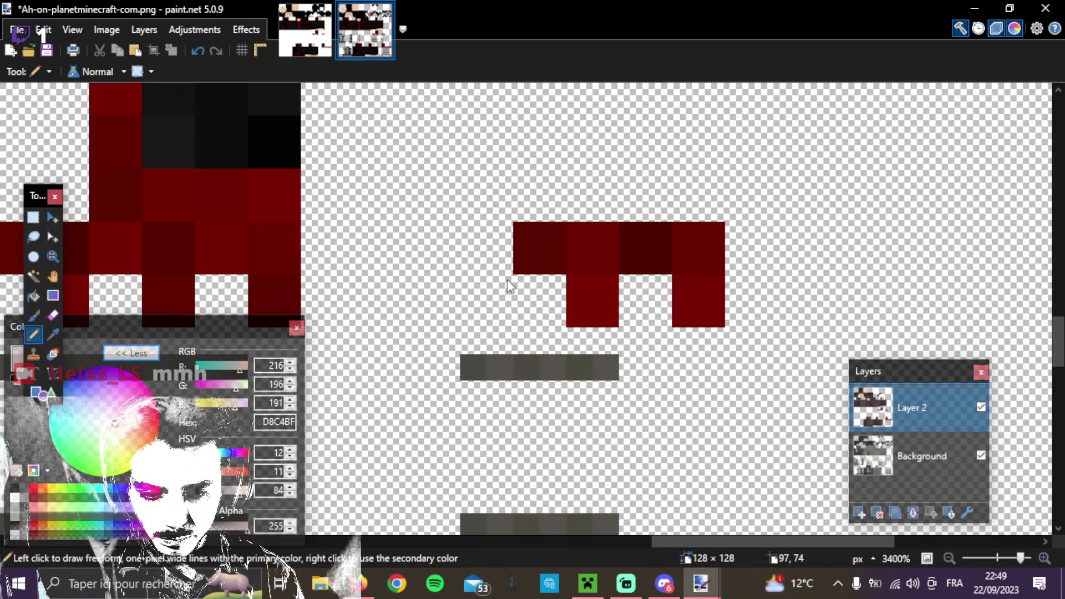
click(54, 333)
click(555, 265)
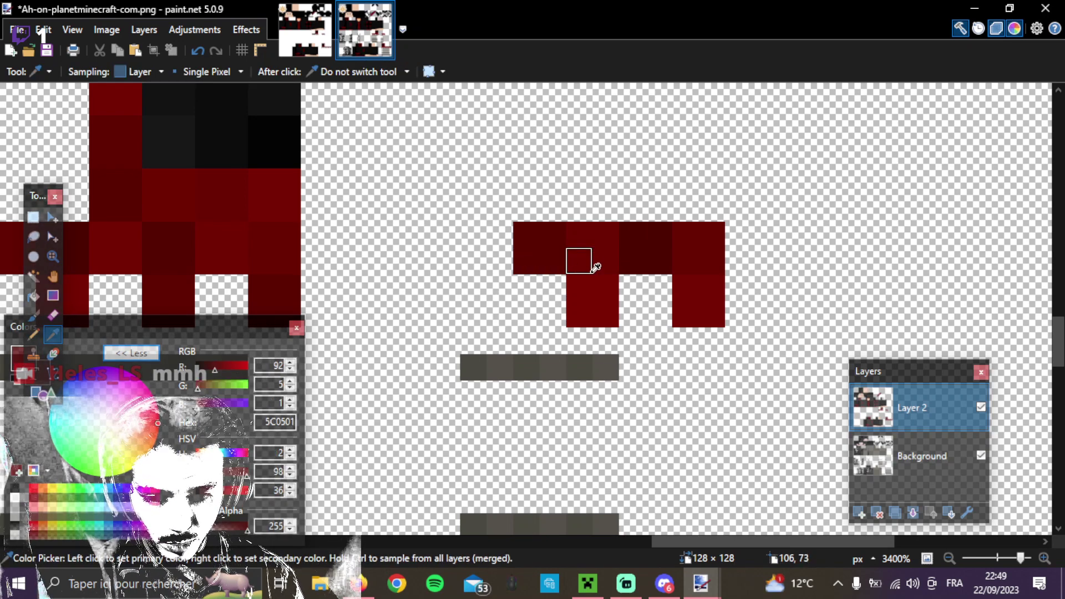
click(33, 334)
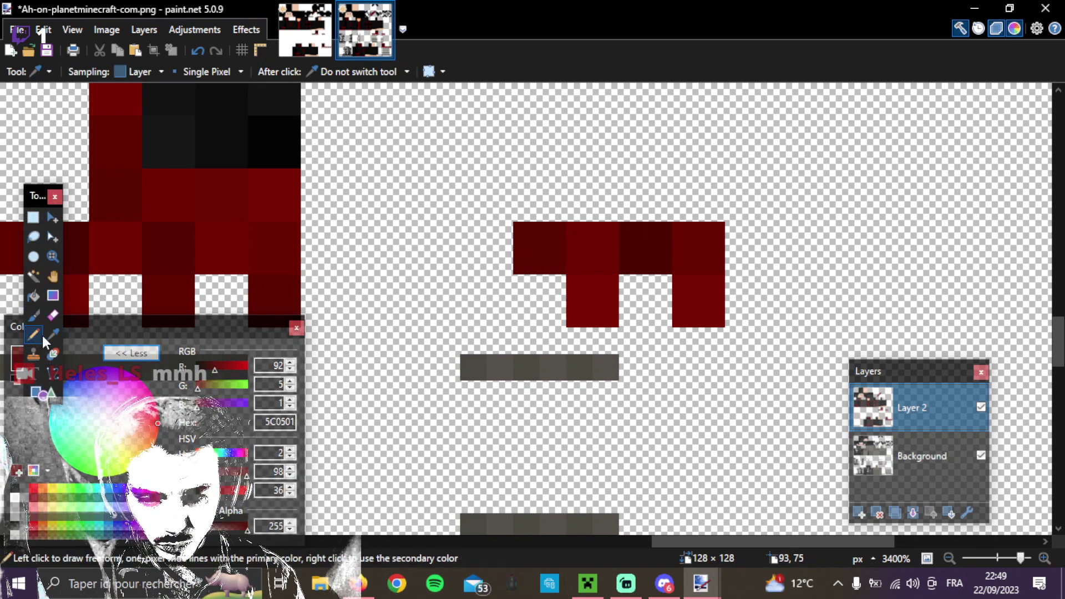
click(481, 260)
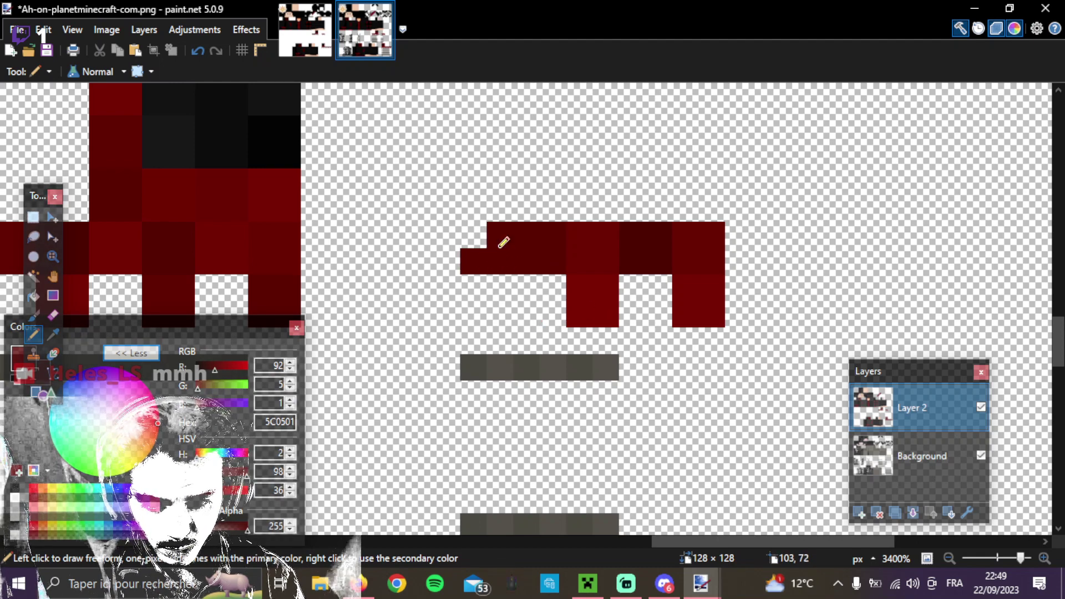
click(483, 237)
Pencil a stepped tooth below the red fringe's dark left part, three pixels wide above a single-pixel tip, with a brighter centre column.
click(501, 281)
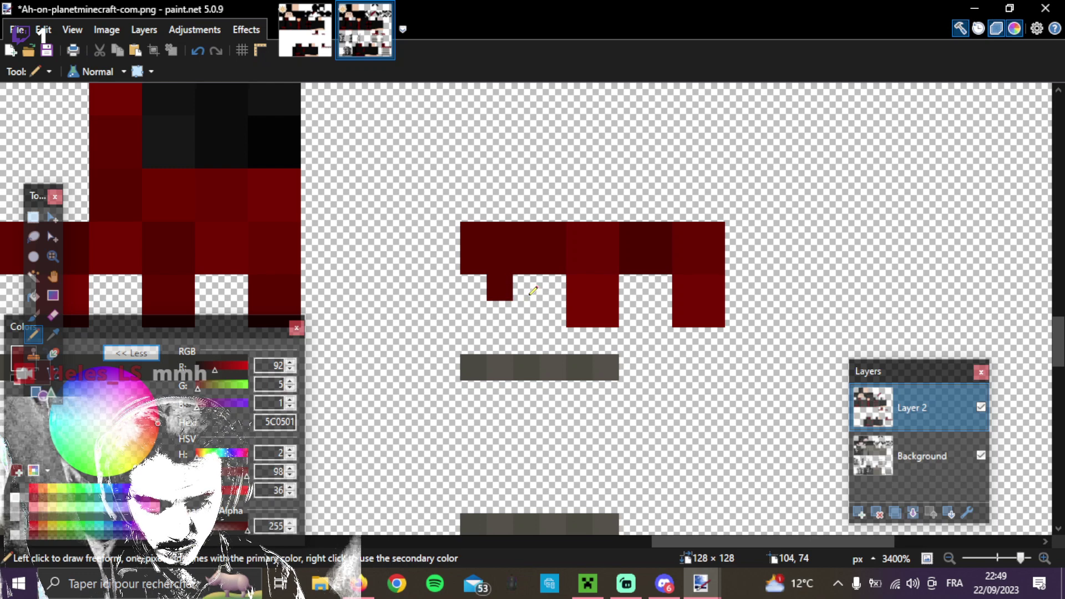
click(526, 314)
click(553, 288)
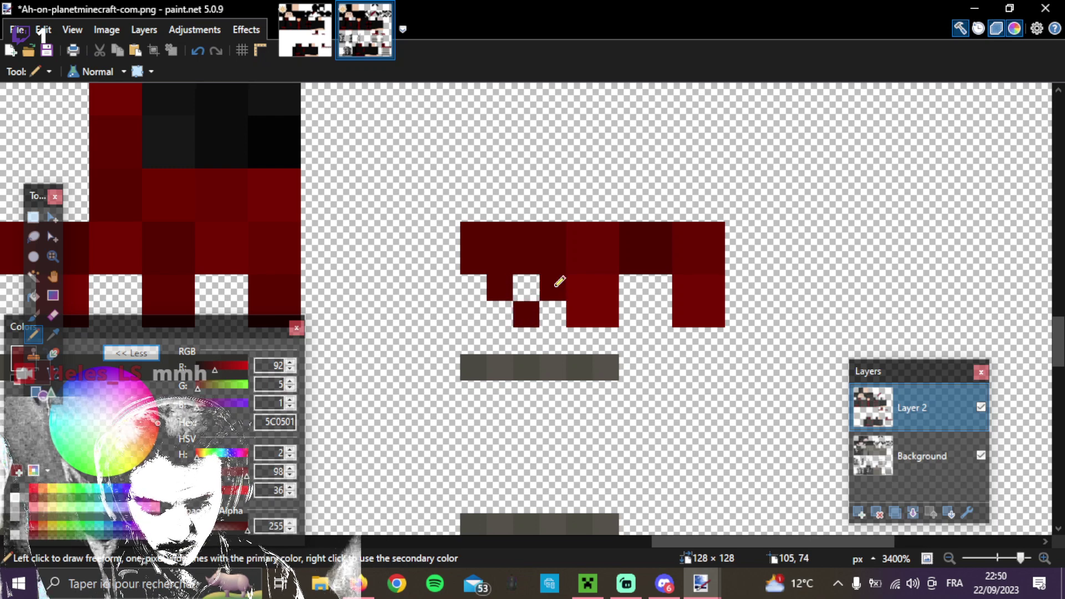
click(526, 288)
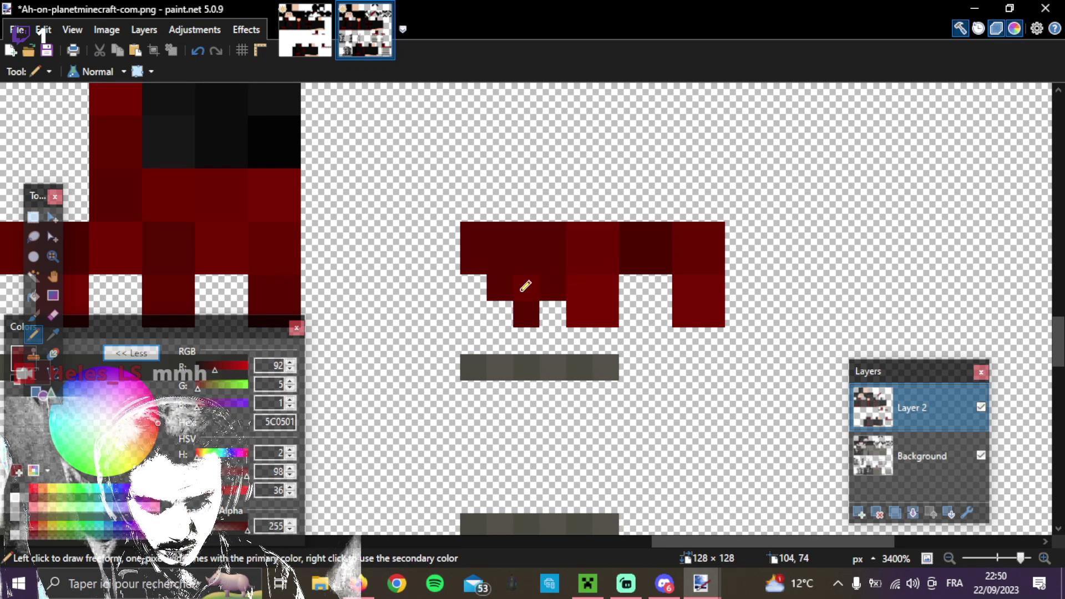
drag(526, 289, 529, 307)
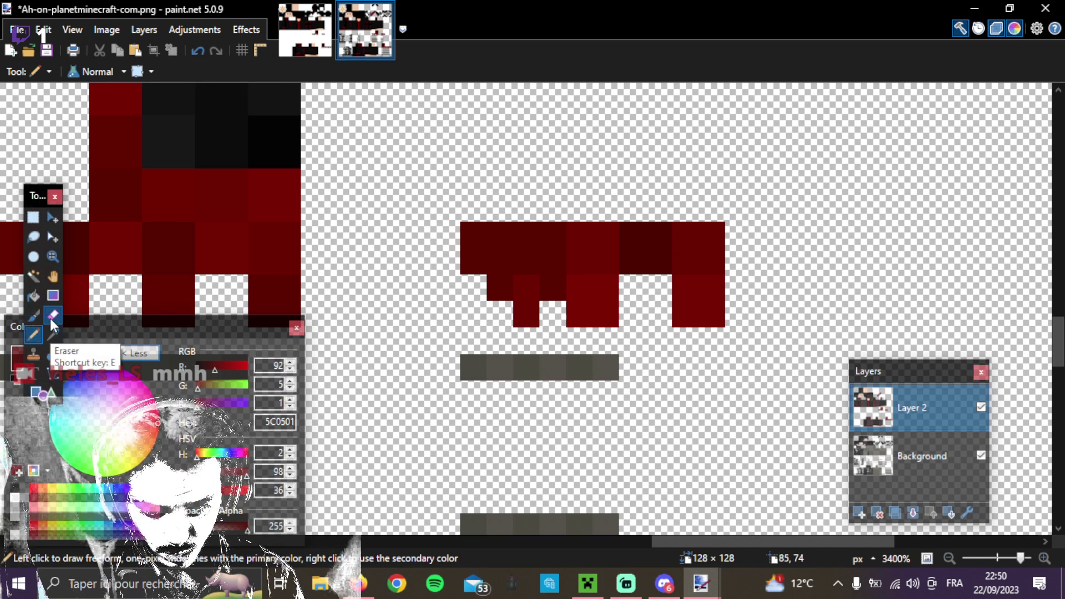
Erase the red fringe's four rightmost pixel columns and recolour the pixels around the tooth's centre in a sampled brighter red.
click(52, 315)
mouse_move(629, 233)
mouse_down()
mouse_move(697, 238)
mouse_move(682, 306)
mouse_move(712, 314)
mouse_up()
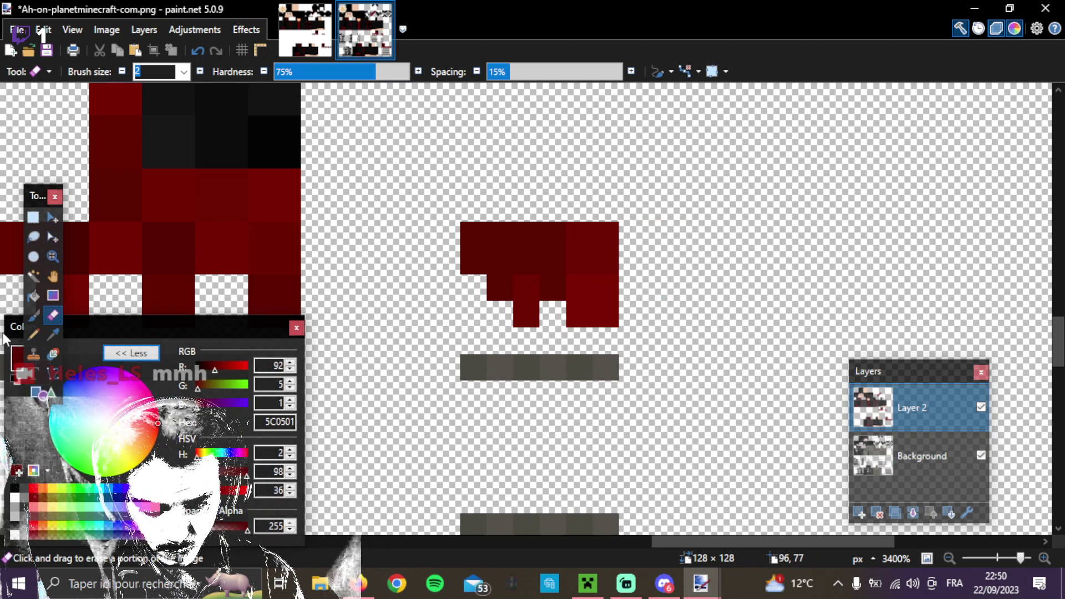
click(33, 334)
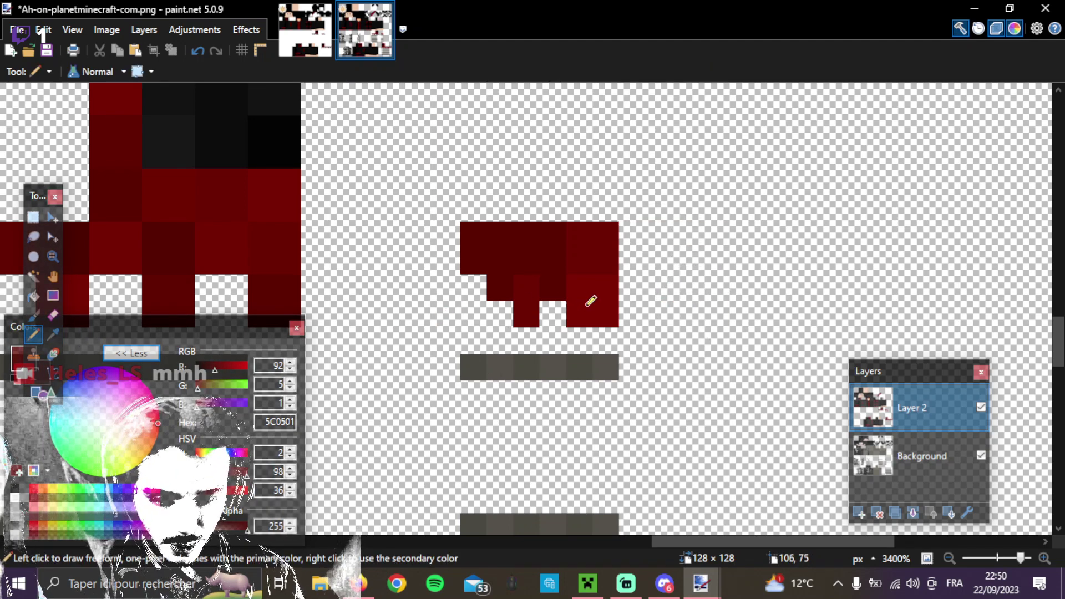
click(53, 334)
click(590, 300)
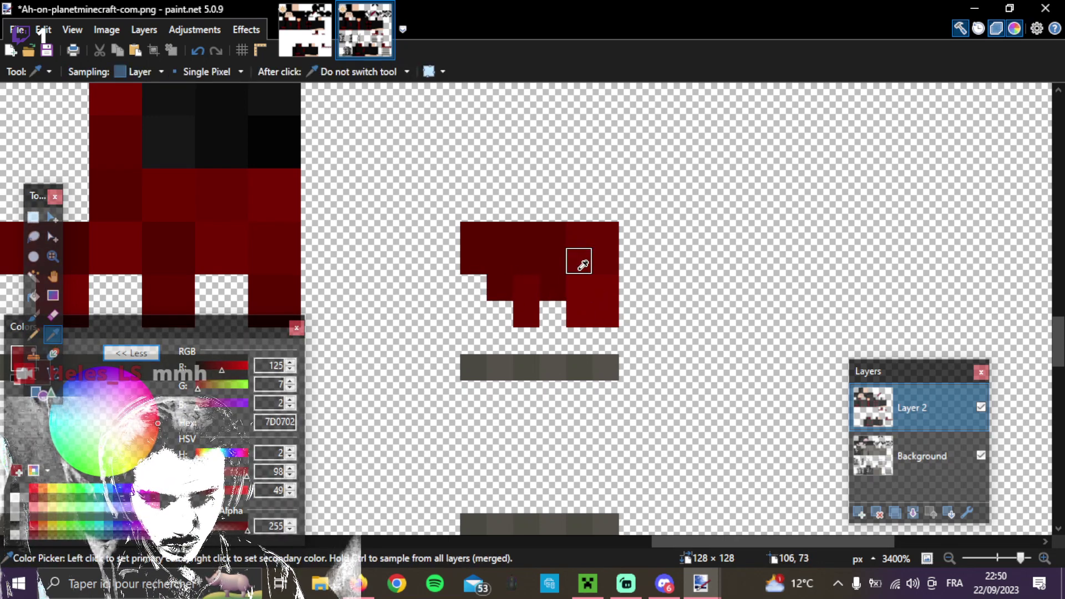
click(34, 334)
click(499, 287)
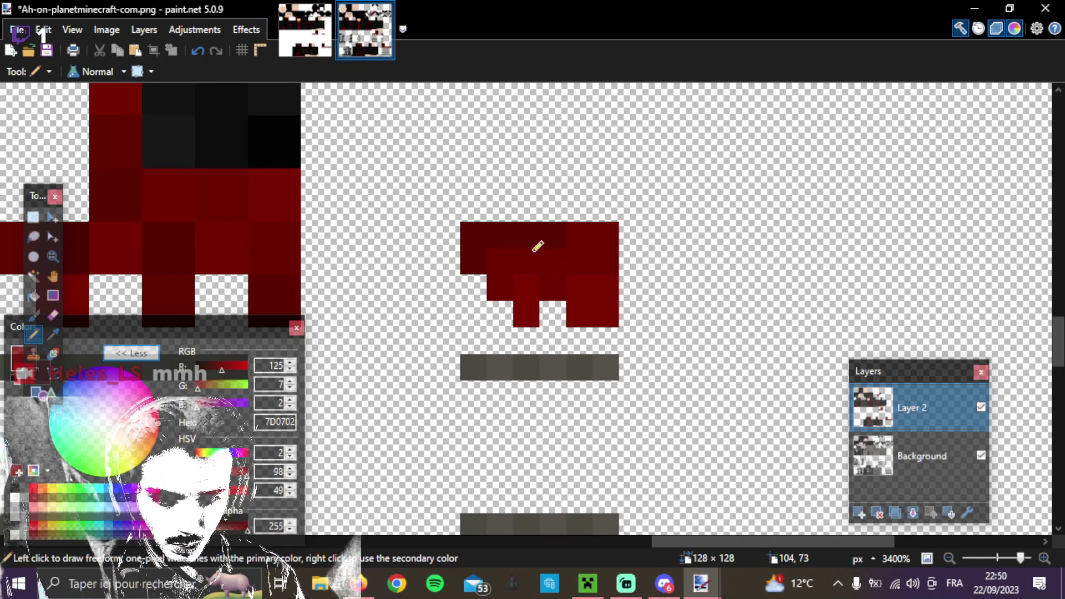
Darken the fringe's second column from the right with sampled 5C0501 and erase the lower right pixels into a stepped edge.
click(55, 332)
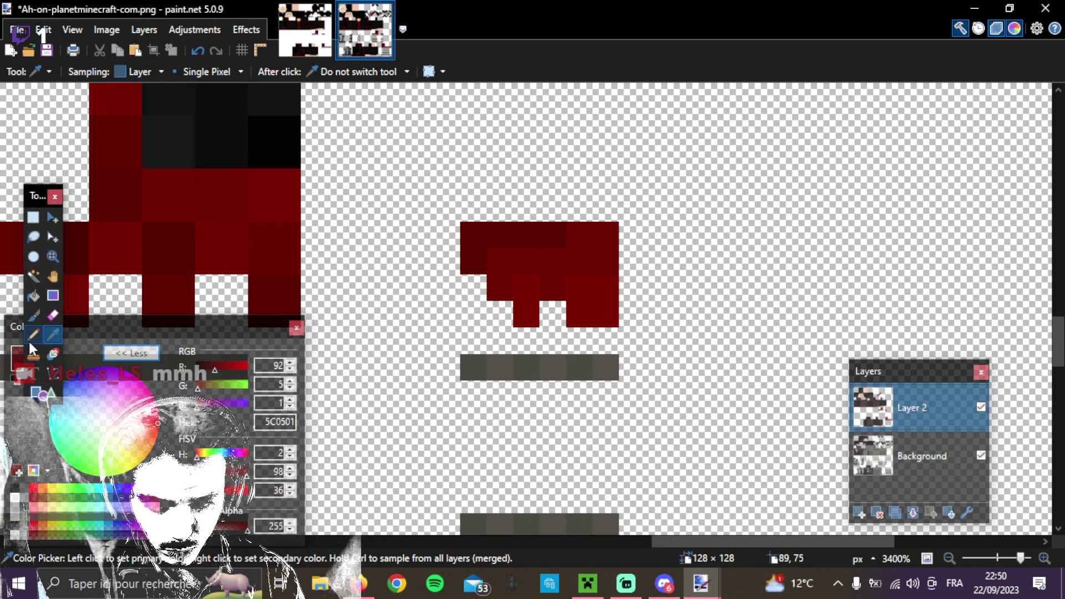
key(p)
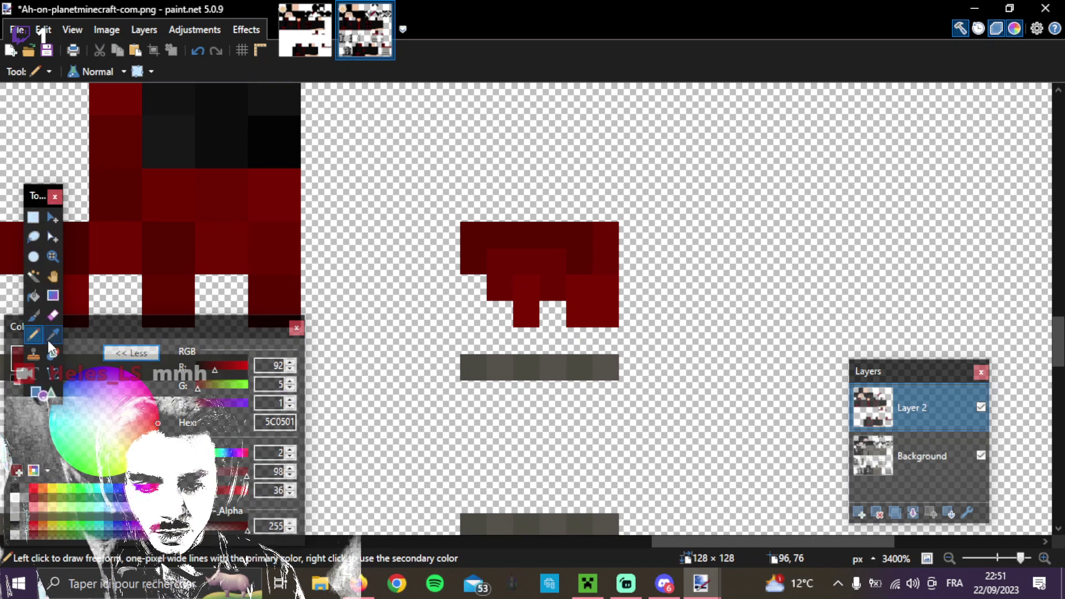
click(53, 315)
drag(589, 322, 621, 296)
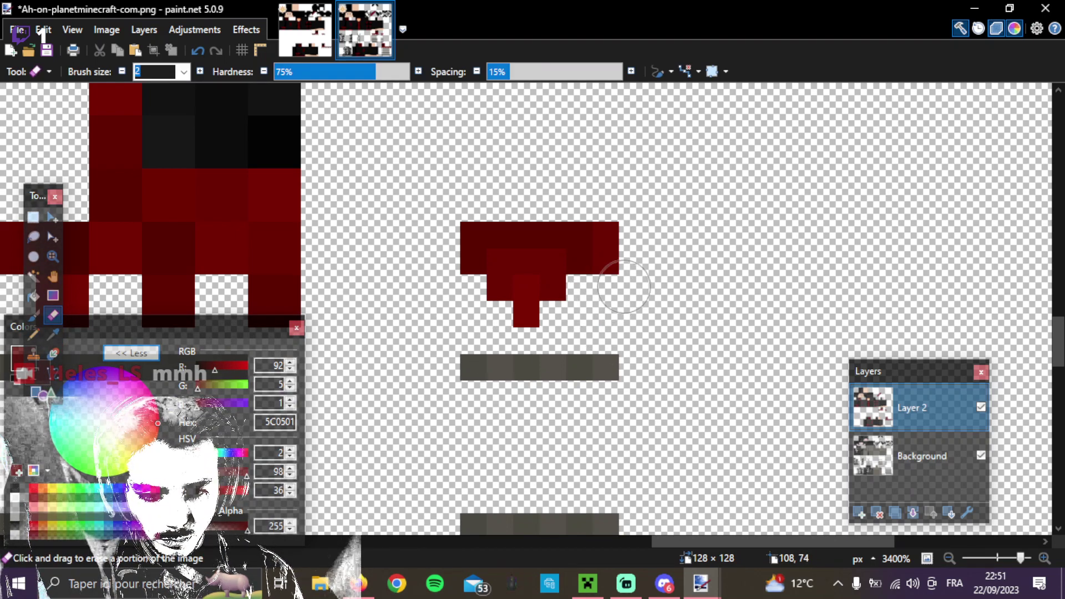
click(607, 263)
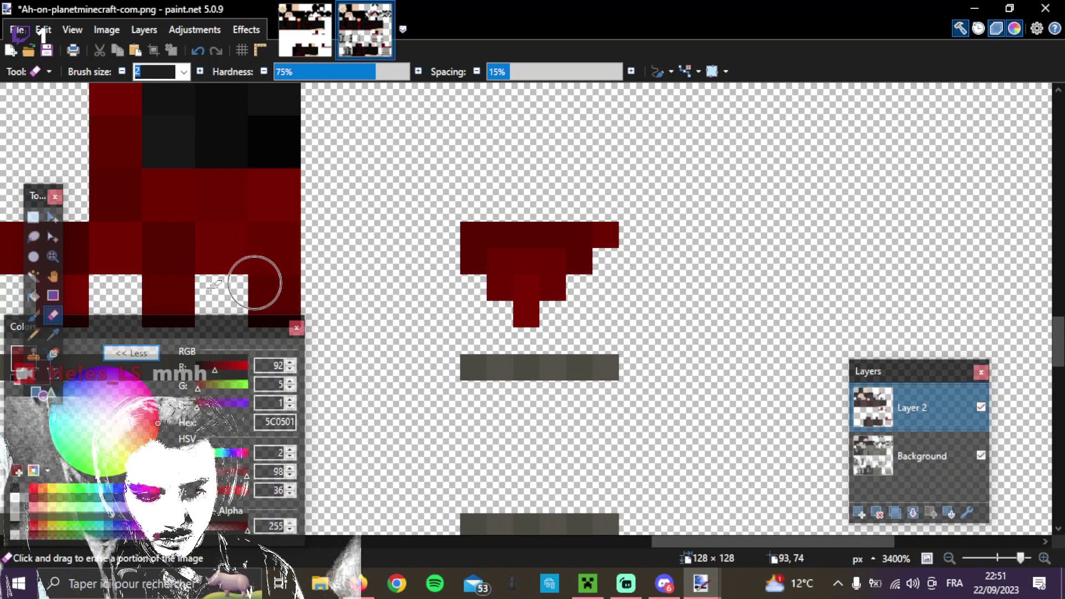
Add pixels along the fringe's right side so its steps mirror the left, with a two-pixel-wide tip in sampled 7D0702.
click(34, 334)
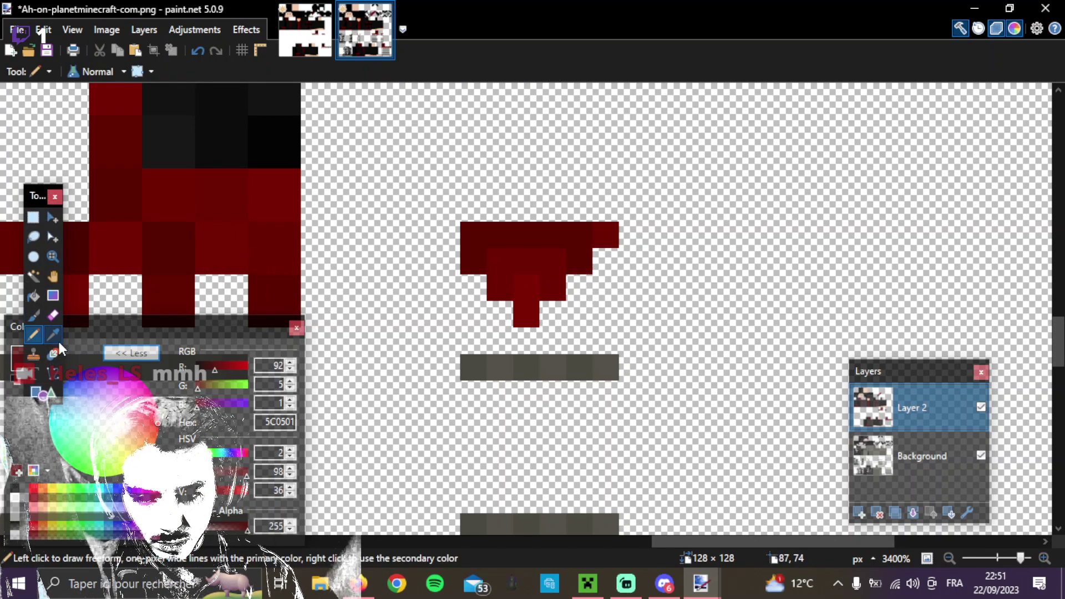
click(555, 312)
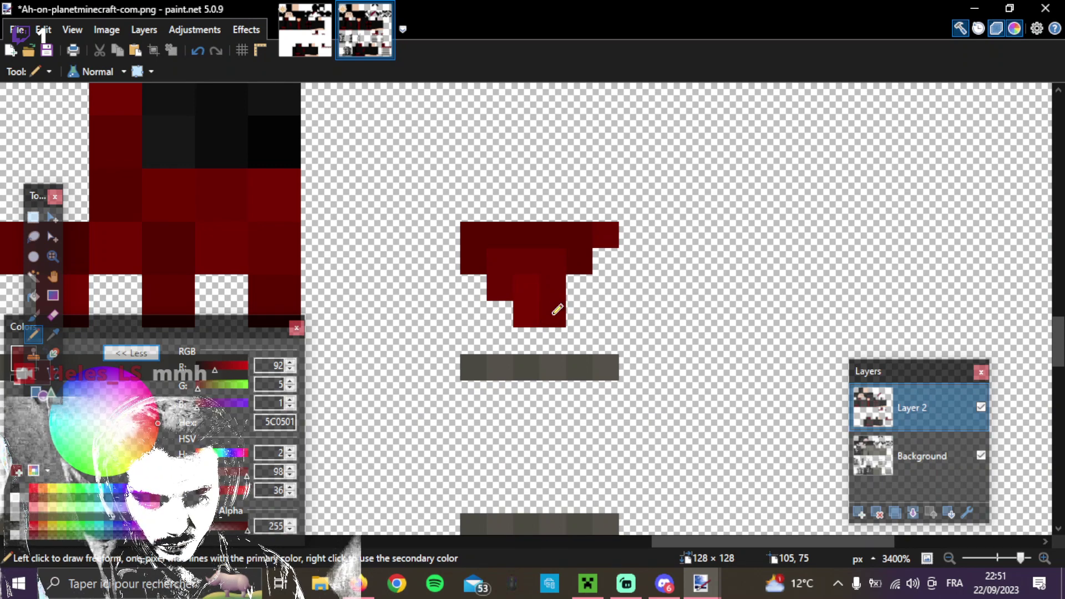
click(53, 334)
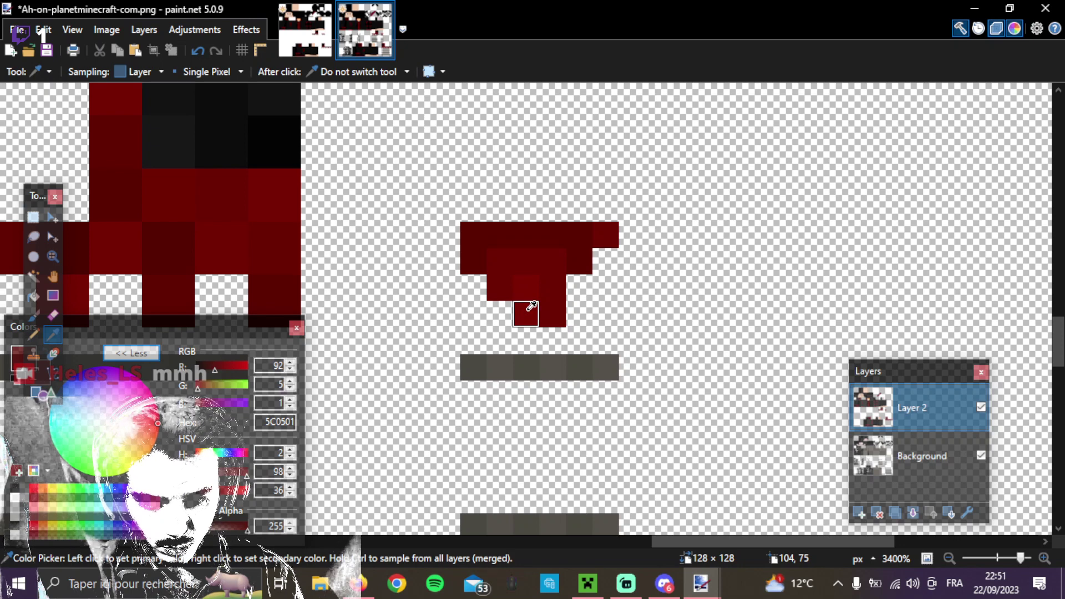
click(552, 312)
click(40, 334)
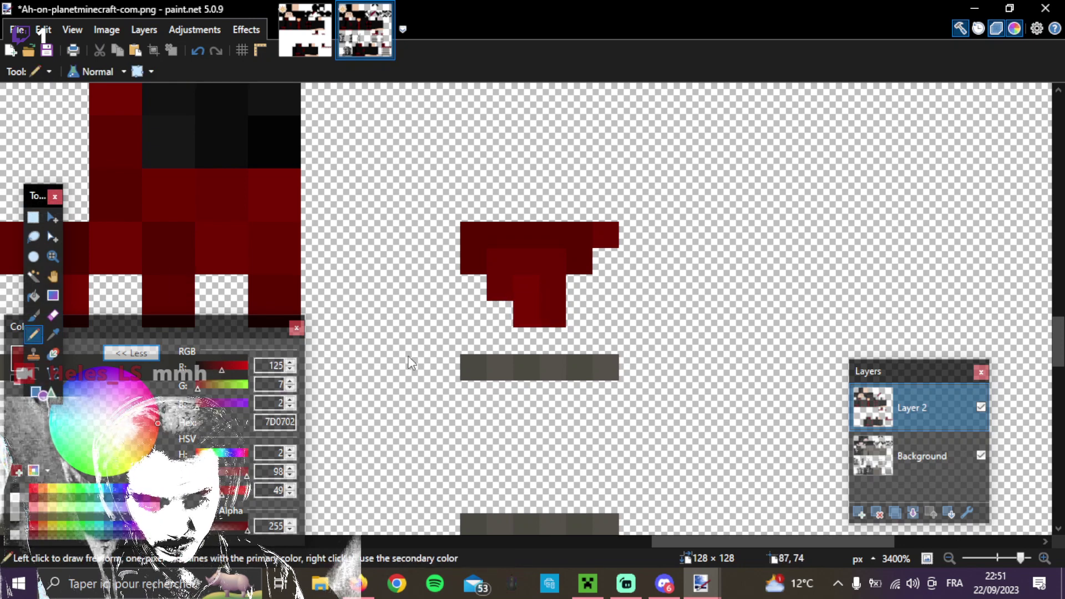
click(580, 288)
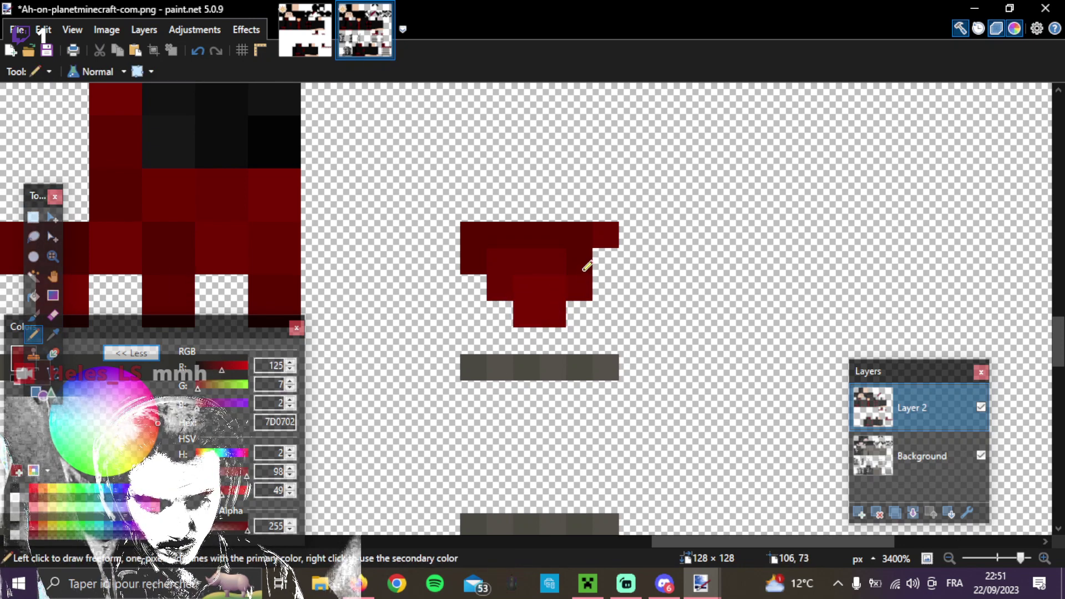
click(607, 258)
click(632, 234)
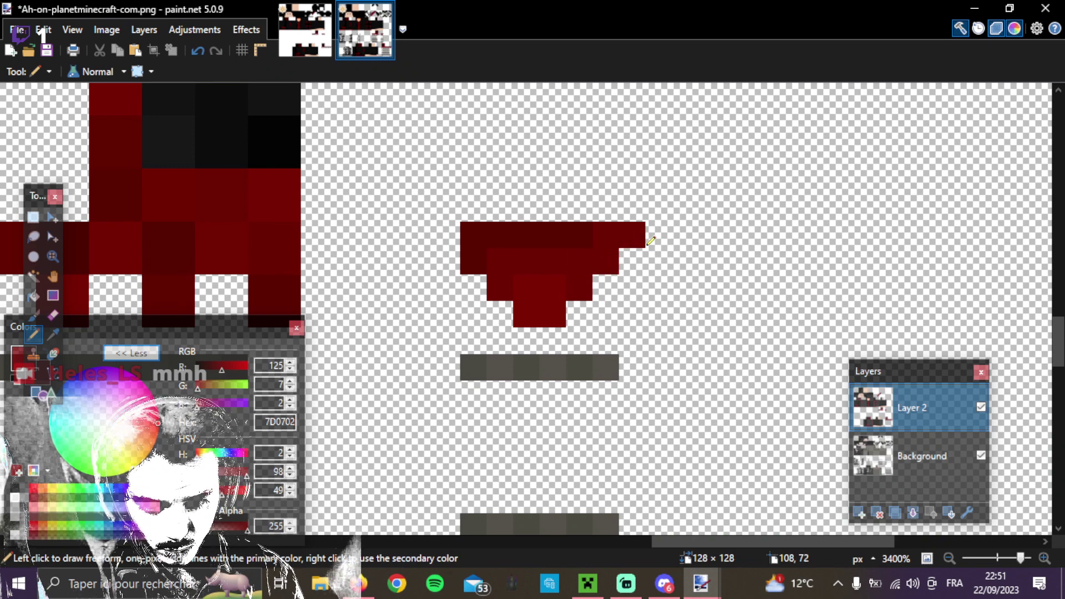
key(ctrl+z)
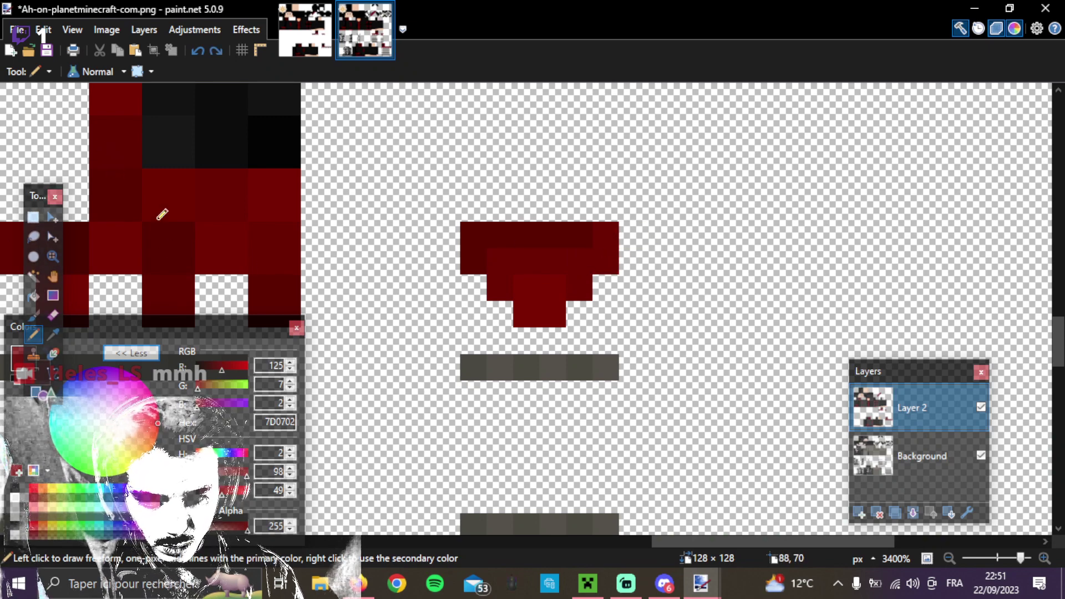
Recolour the fringe's upper right corner in sampled dark red 5C0501 to match its left side, undoing any stray pixel.
click(53, 334)
click(551, 232)
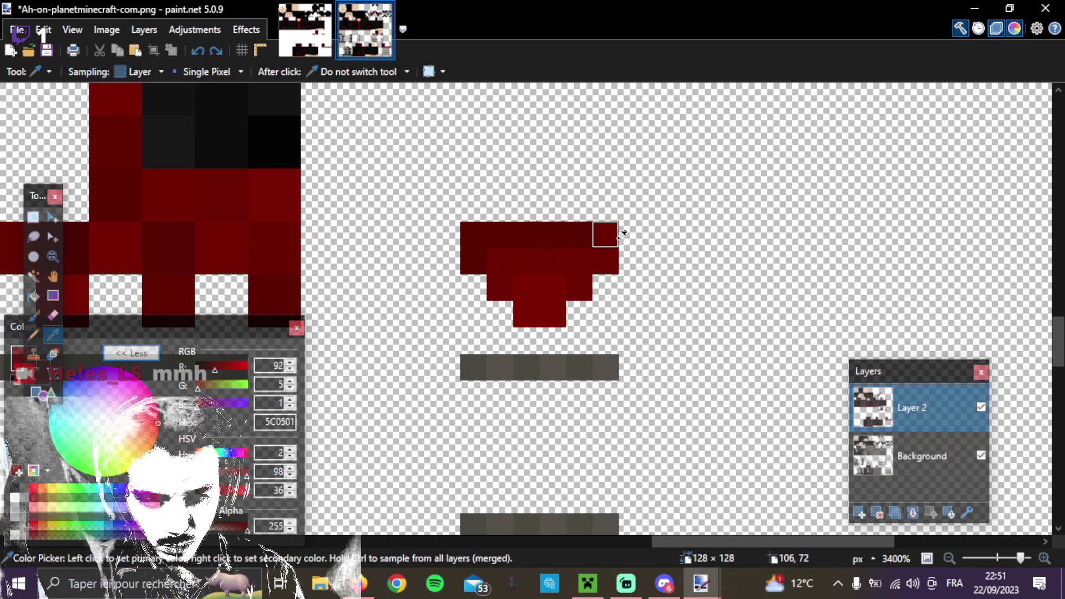
click(35, 333)
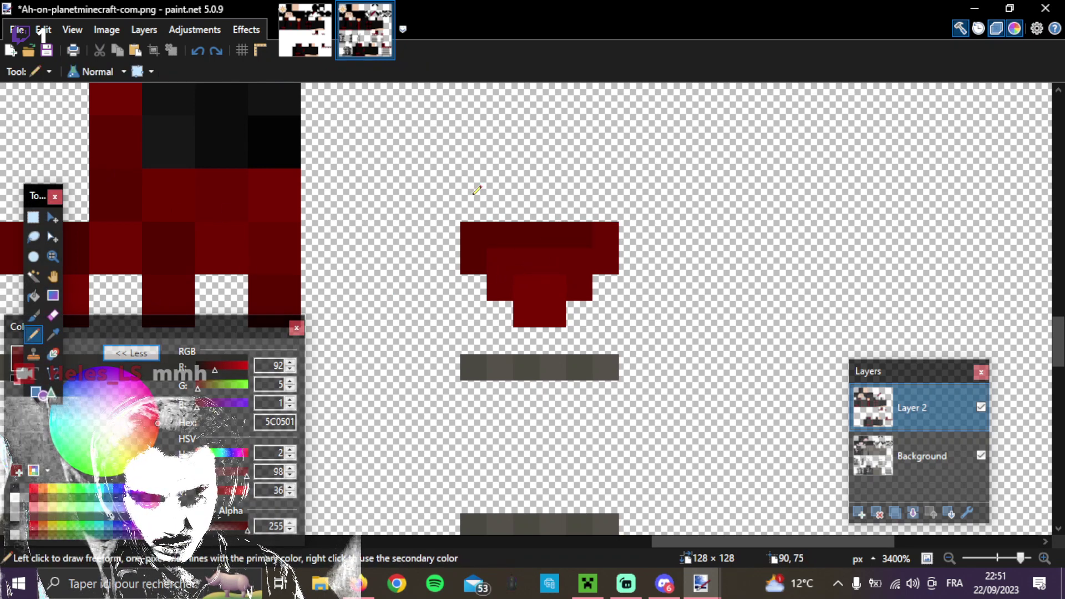
click(626, 258)
key(ctrl+z)
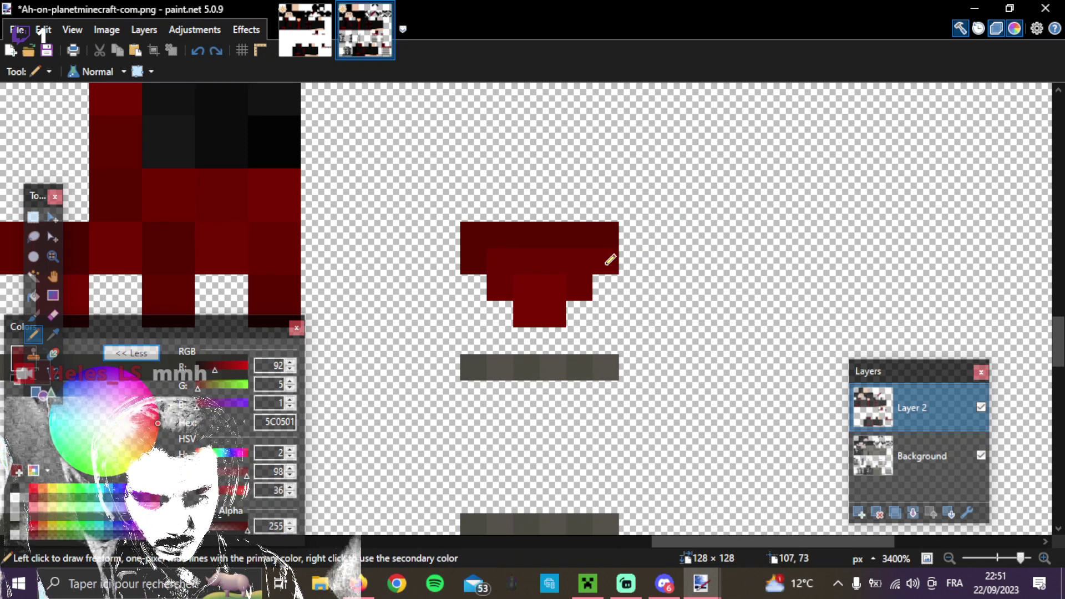
scroll(389, 304, down, 6)
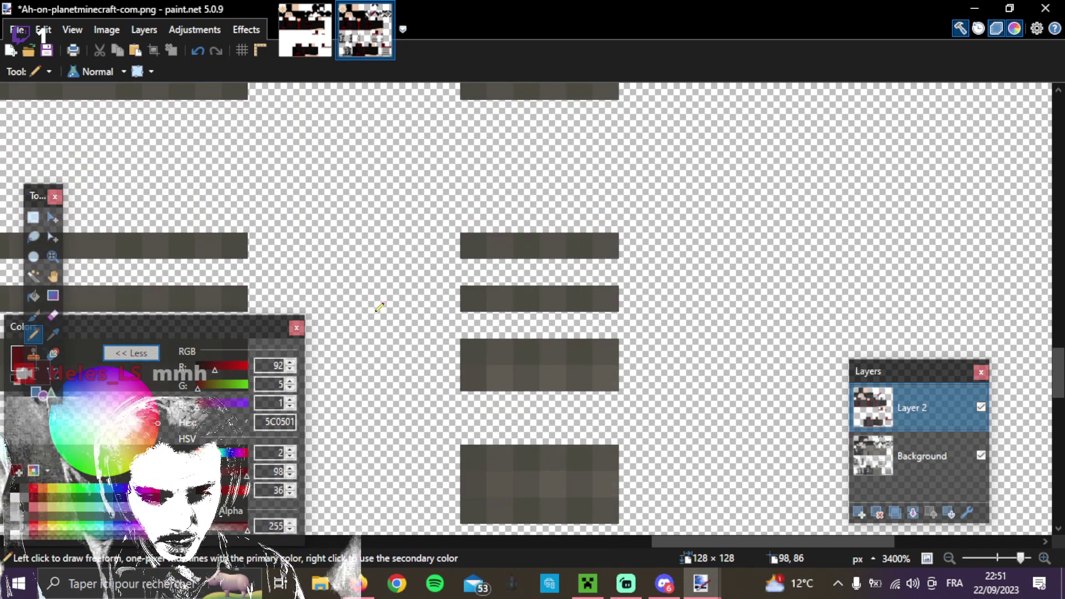
scroll(380, 306, up, 6)
scroll(379, 306, down, 2)
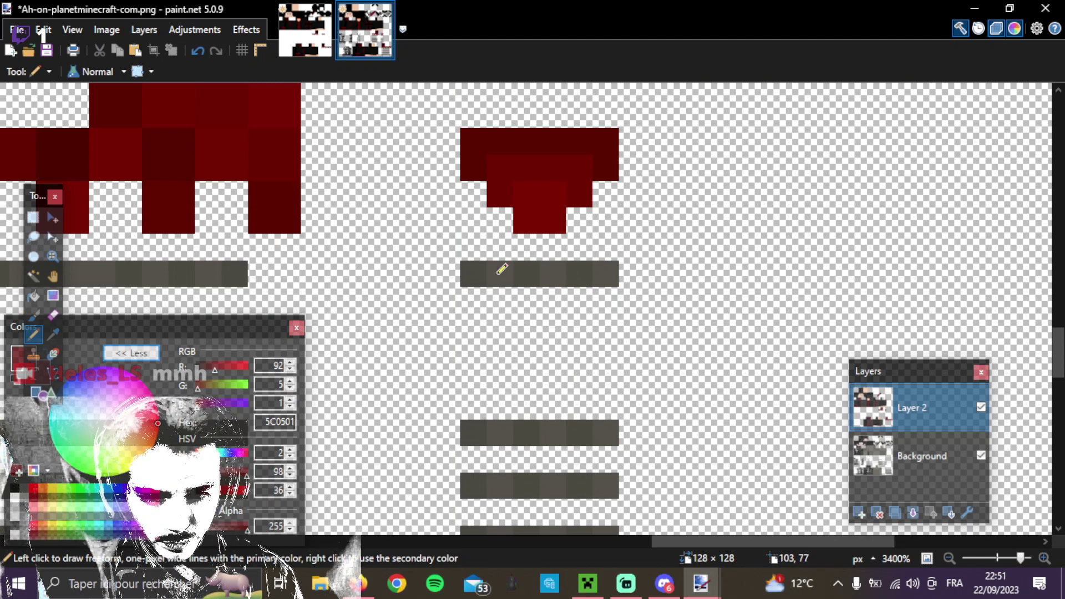
scroll(500, 269, up, 2)
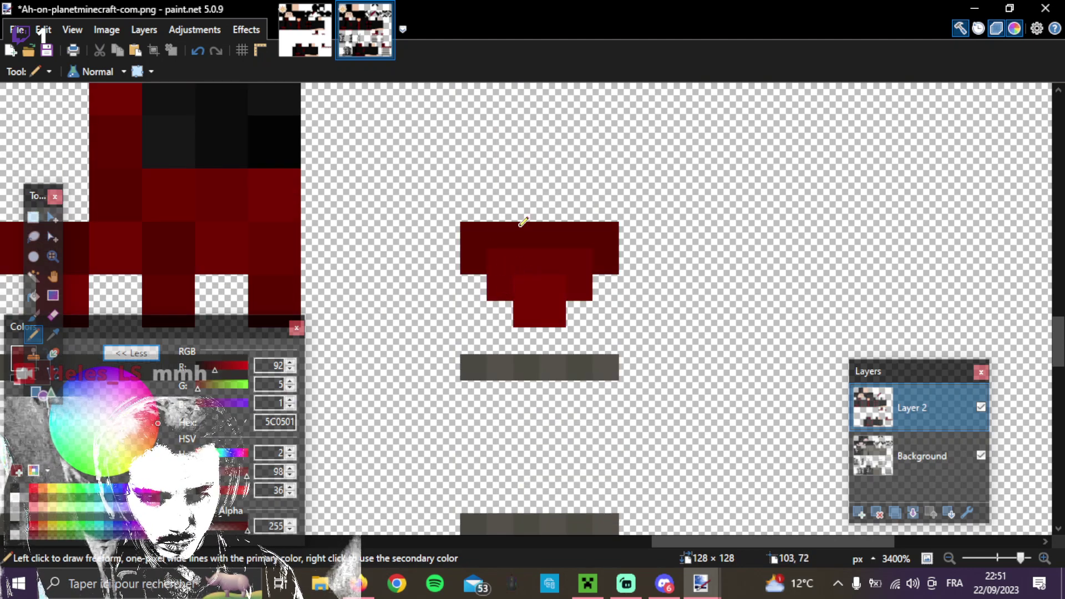
scroll(492, 274, down, 2)
scroll(493, 273, up, 6)
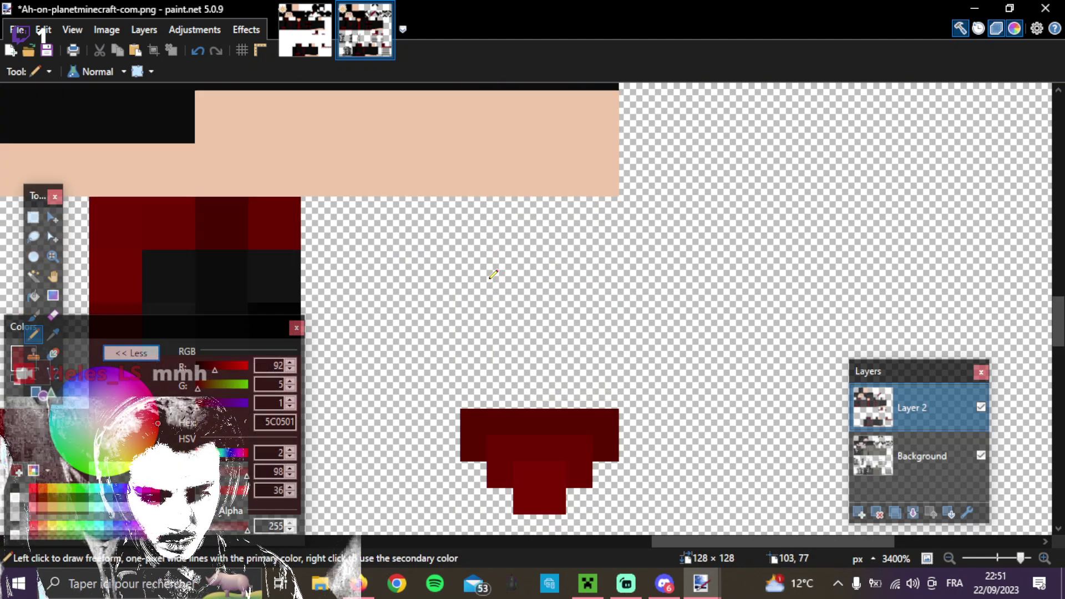
scroll(493, 274, down, 2)
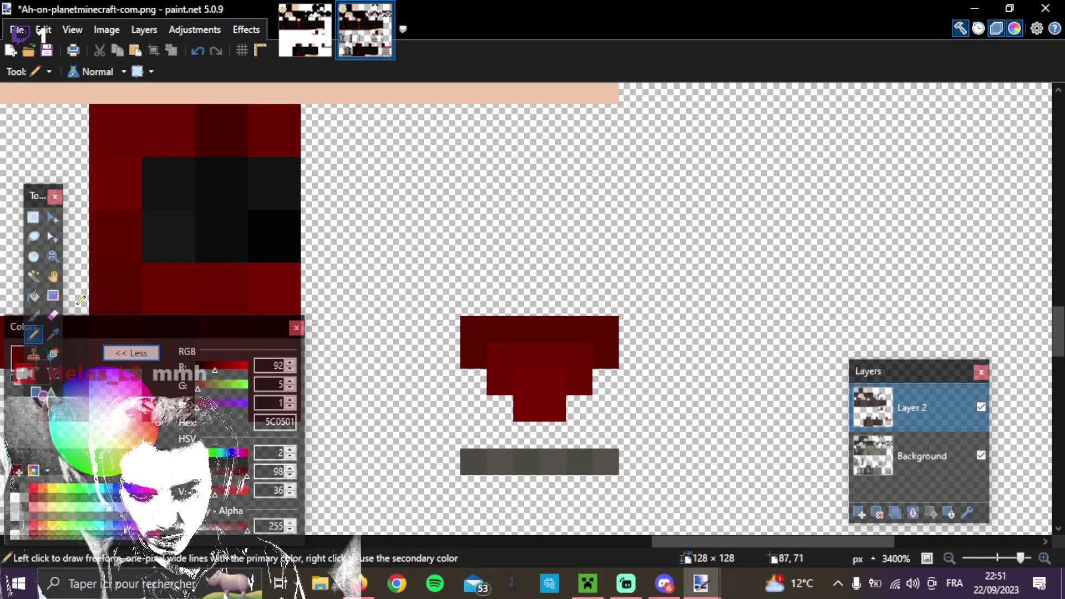
Break up the black panel's blocky shading inside the red border with scattered single pixels in sampled near-black 0D0D0D.
click(52, 333)
click(251, 232)
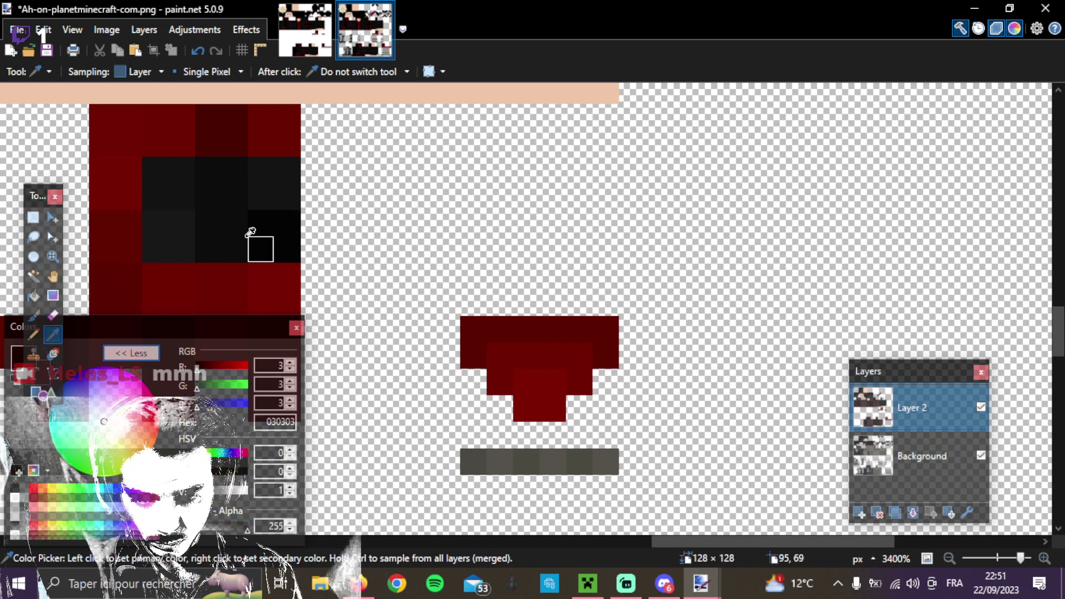
click(33, 333)
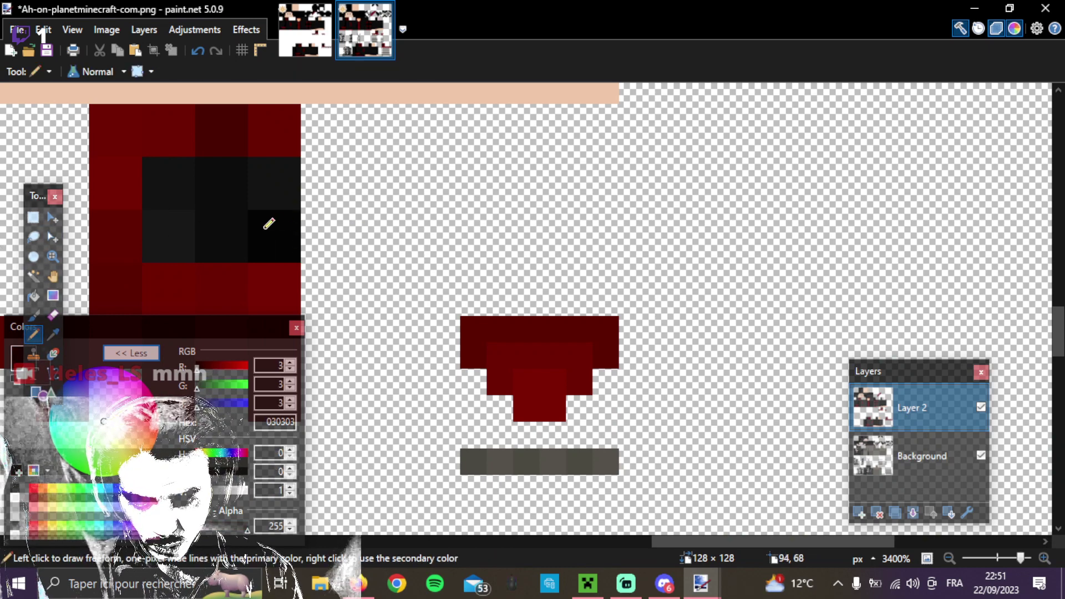
click(53, 333)
click(235, 197)
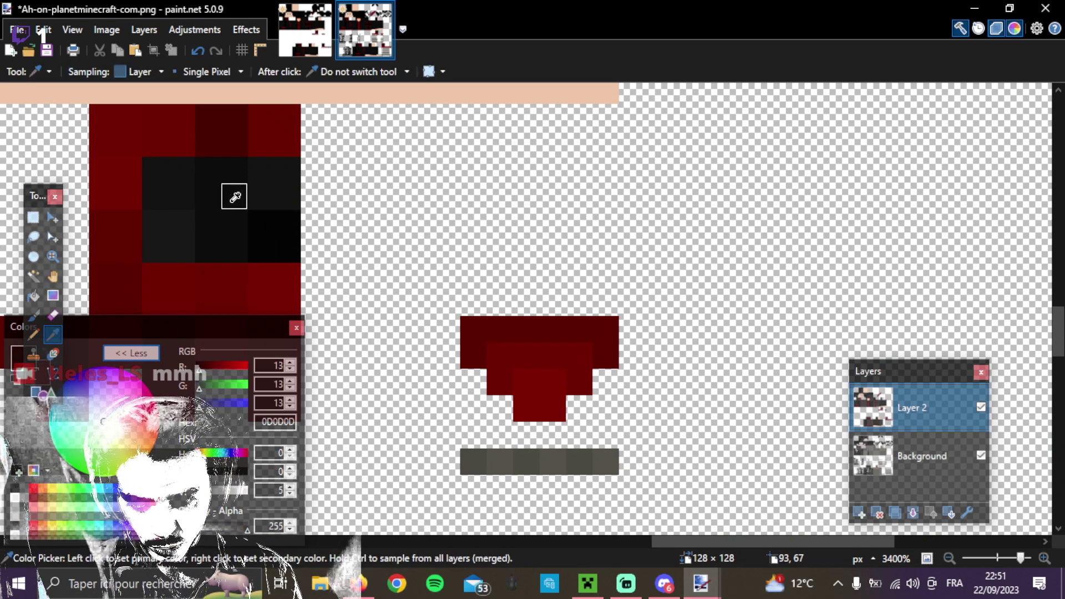
click(34, 333)
click(265, 217)
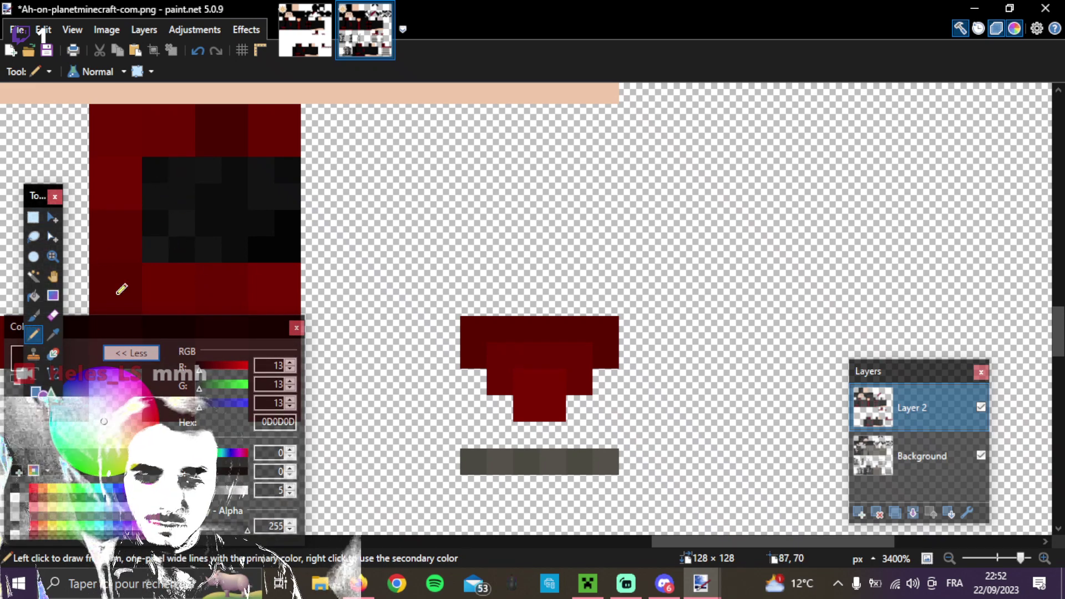
Erase the two rightmost pixel columns of the red-bordered block, including its black panel and the rightmost fringe tooth.
drag(673, 541, 592, 543)
scroll(616, 542, up, 3)
scroll(570, 425, down, 3)
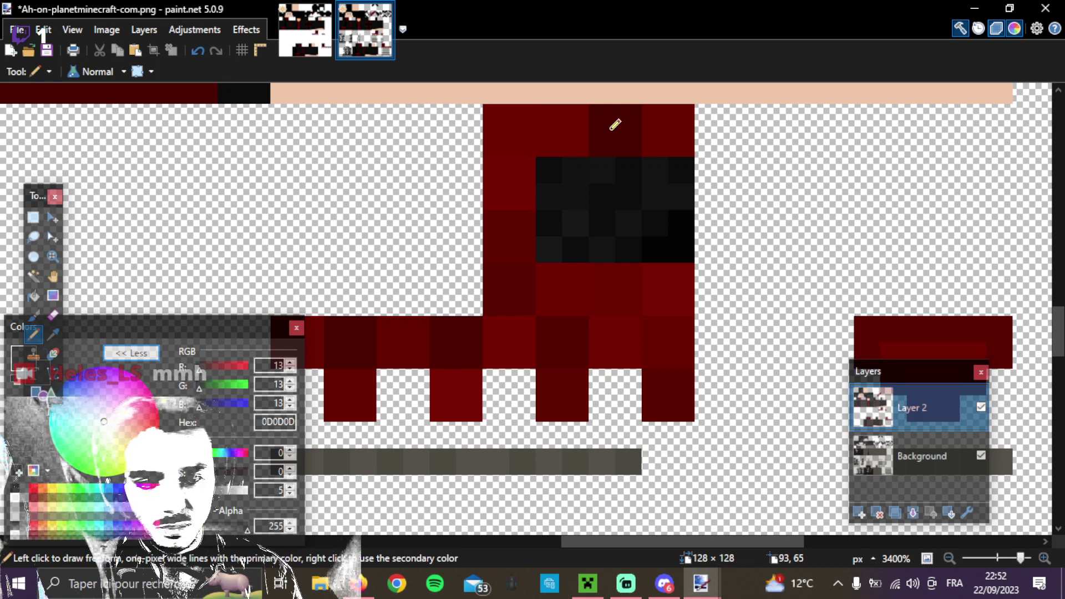
click(53, 334)
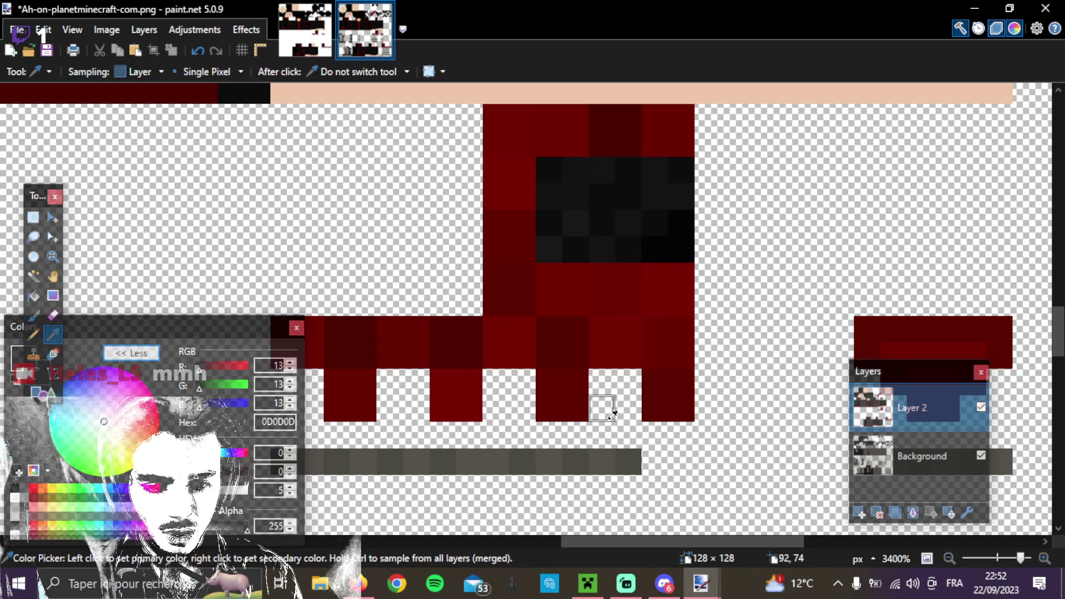
scroll(610, 413, down, 3)
scroll(654, 333, up, 3)
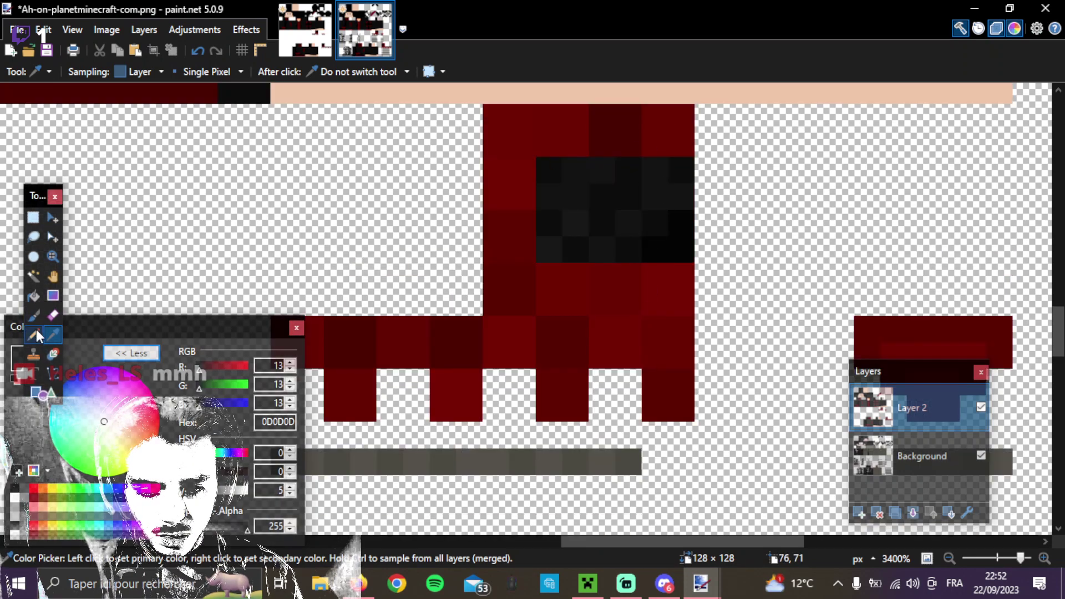
click(53, 314)
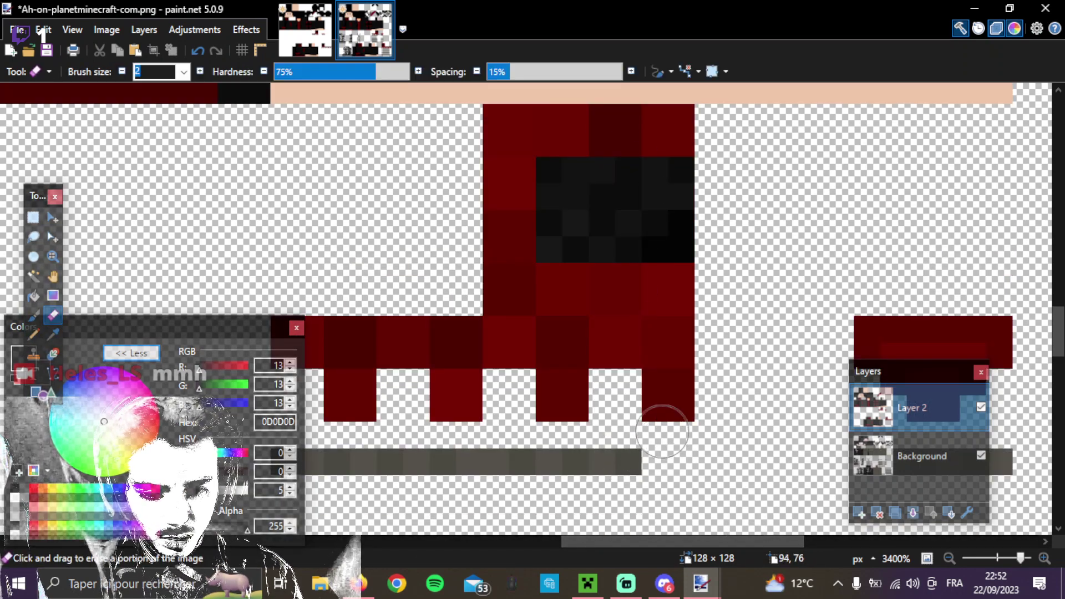
mouse_move(666, 435)
mouse_down()
mouse_move(672, 114)
mouse_move(671, 131)
mouse_up()
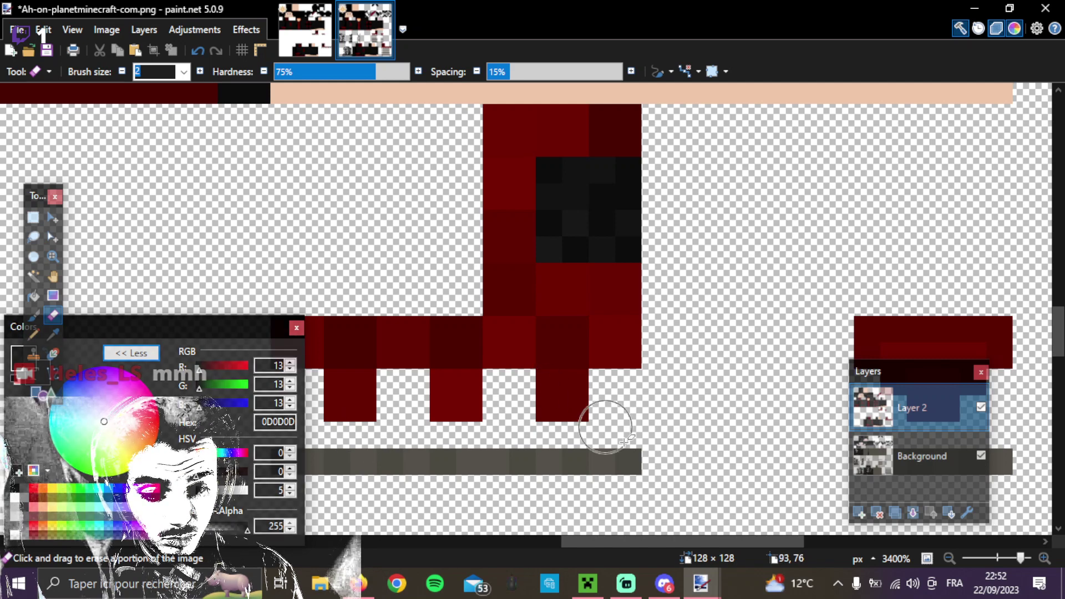
Add a near-black 0D0D0D pixel on each side of the leftmost fringe tooth's upper row, undoing any stray pixel.
drag(697, 544, 668, 547)
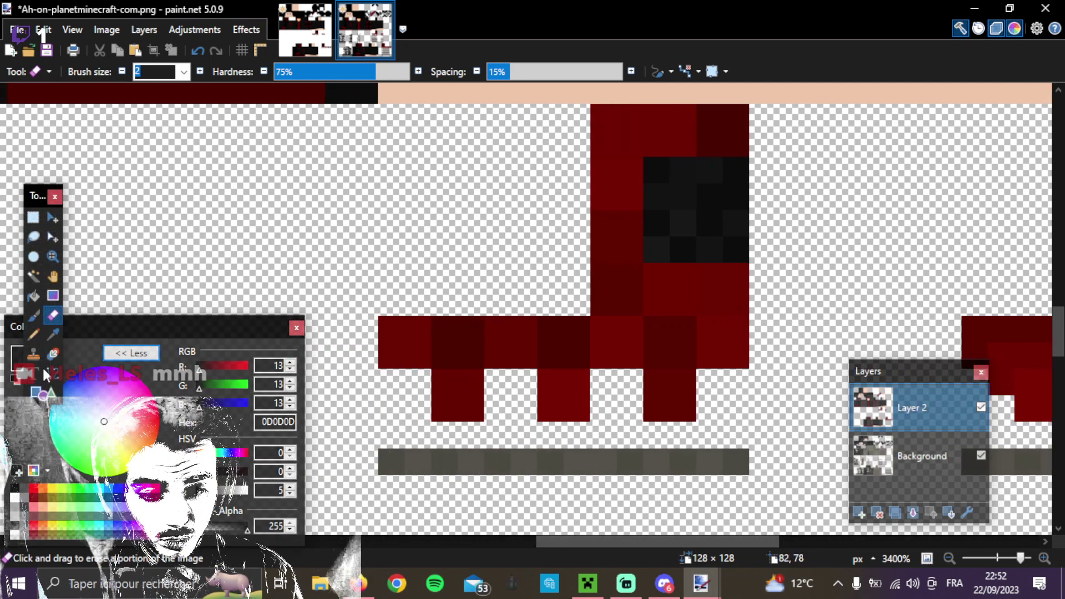
click(33, 334)
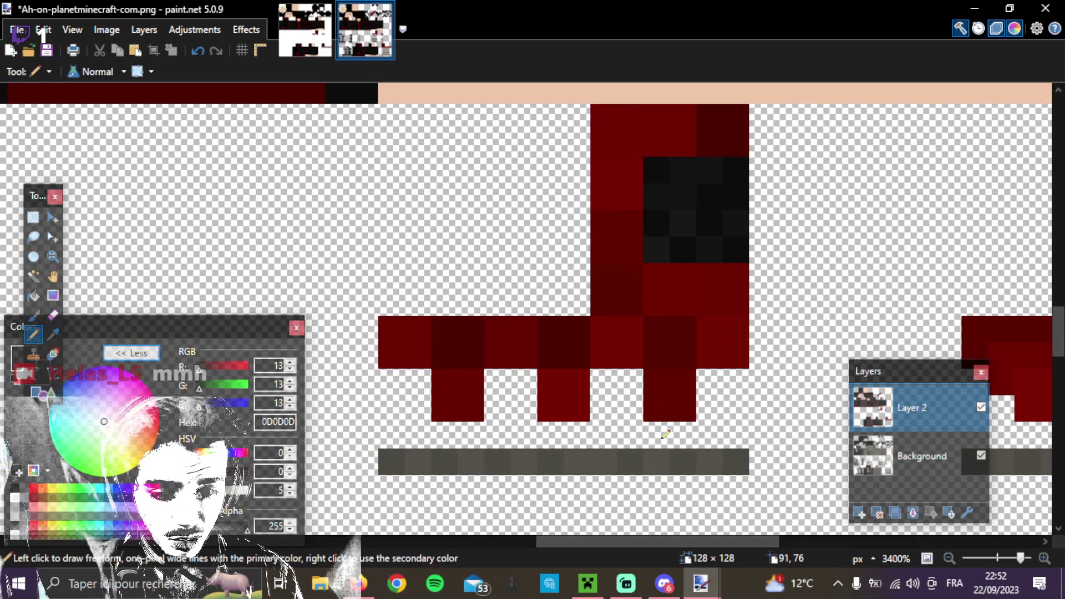
click(656, 409)
key(ctrl+z)
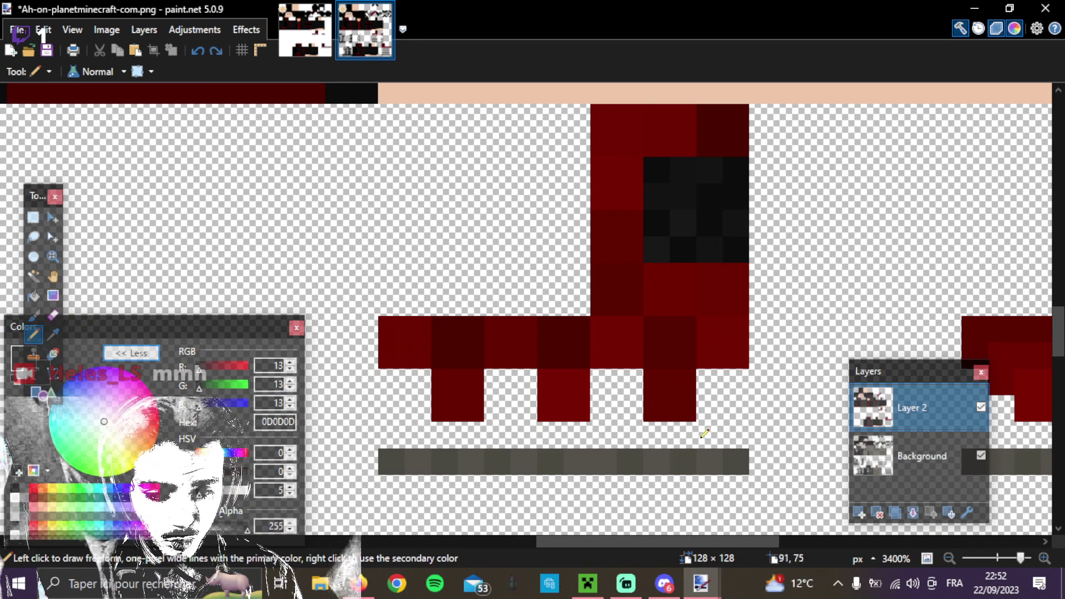
scroll(694, 408, up, 2)
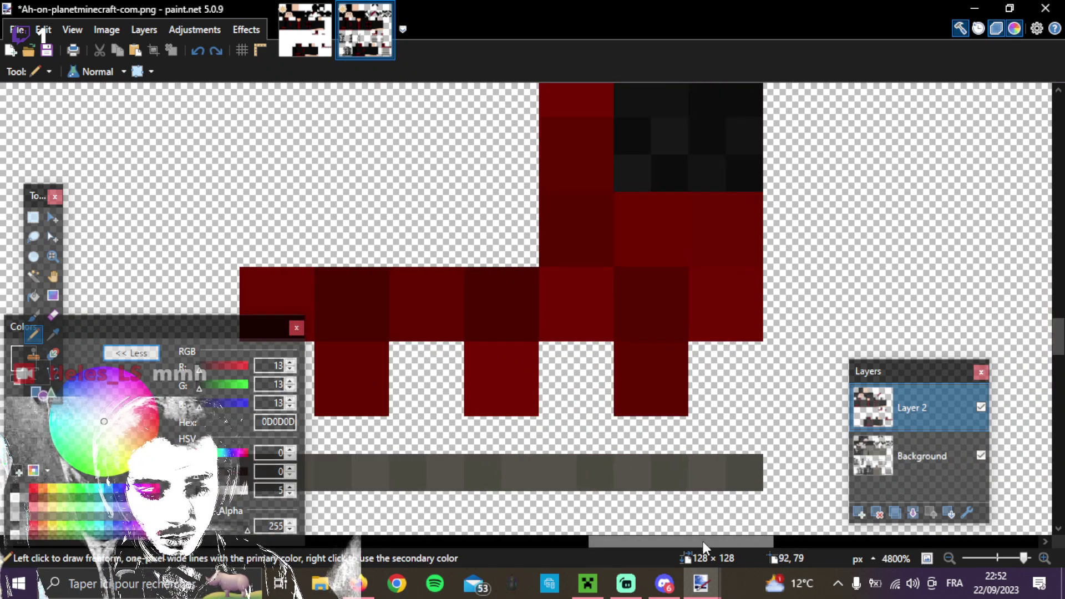
drag(704, 542, 687, 538)
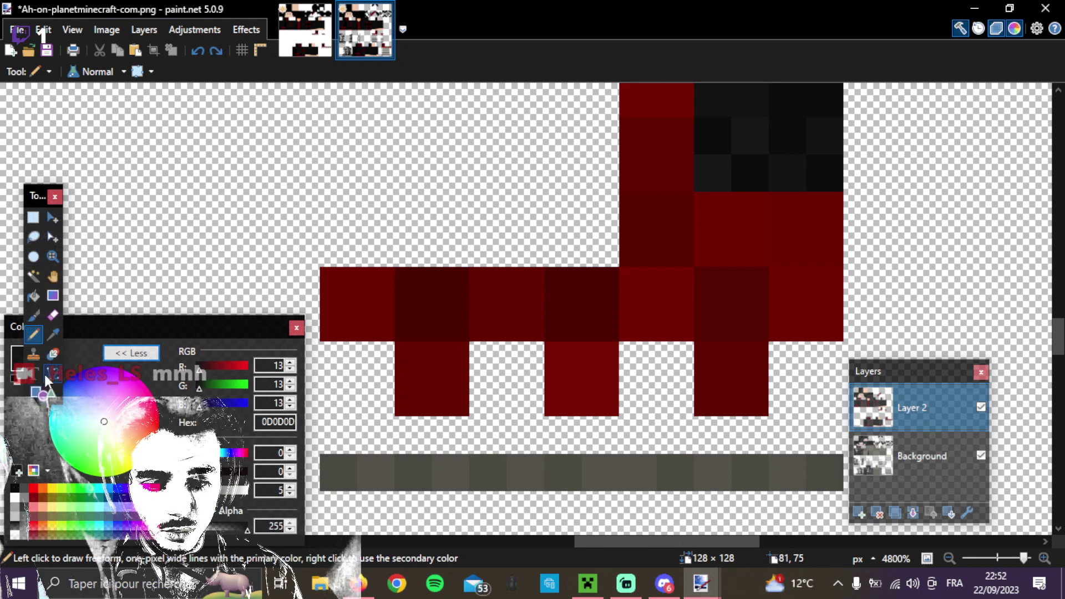
click(54, 335)
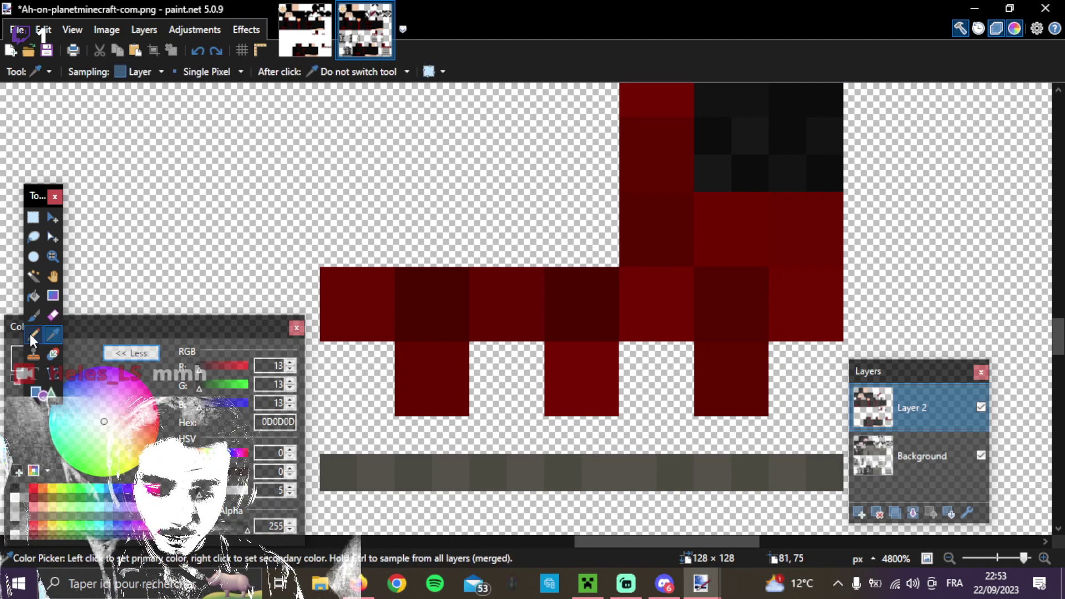
click(33, 334)
click(389, 359)
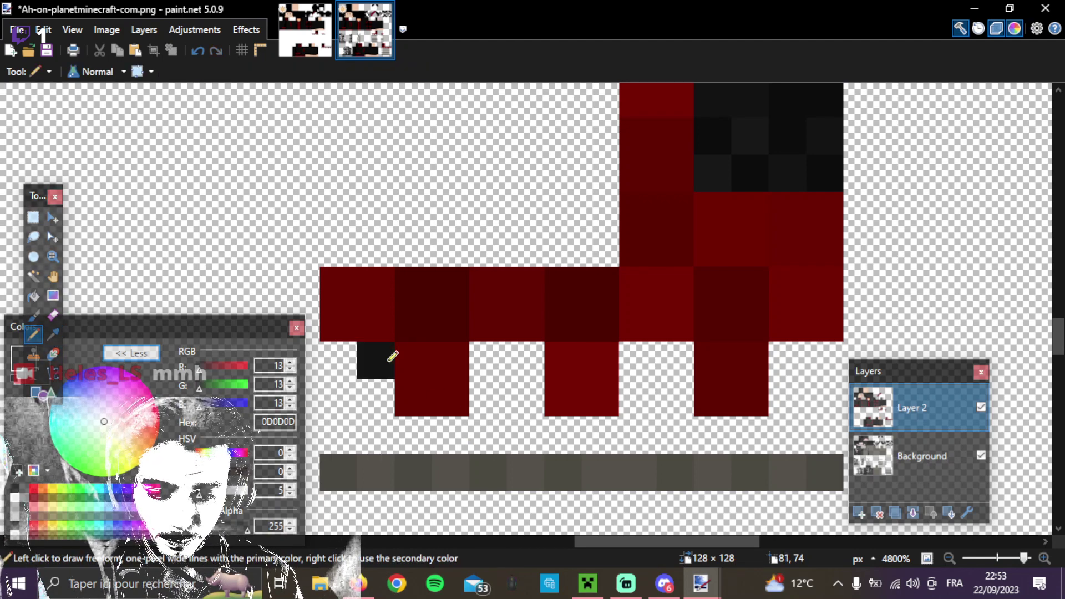
click(482, 351)
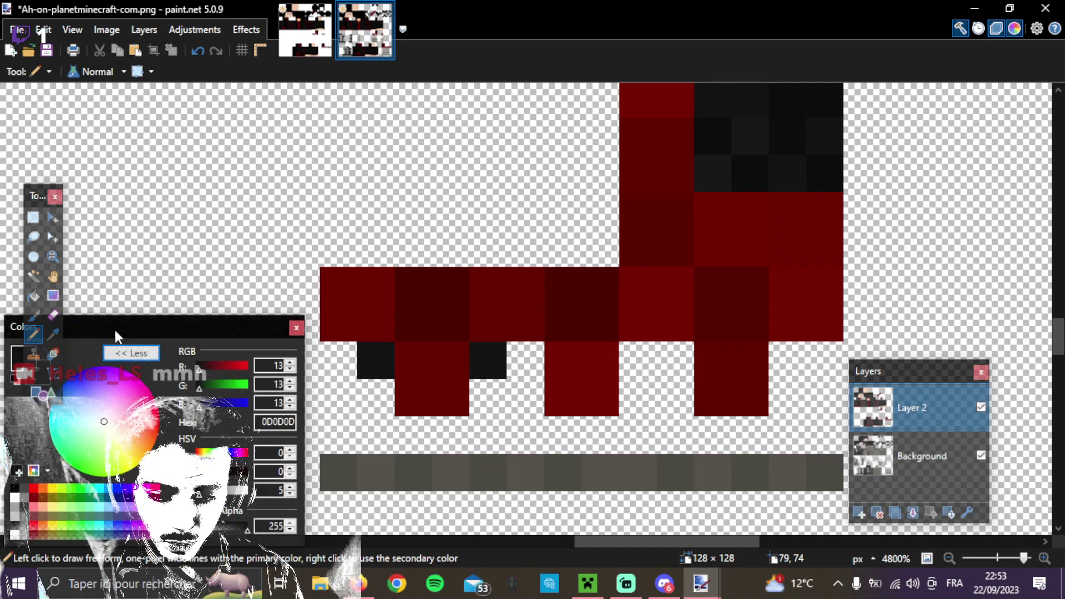
Sample red 750602 from the leftmost fringe tooth and paint one pixel on each side of its upper row with it.
key(k)
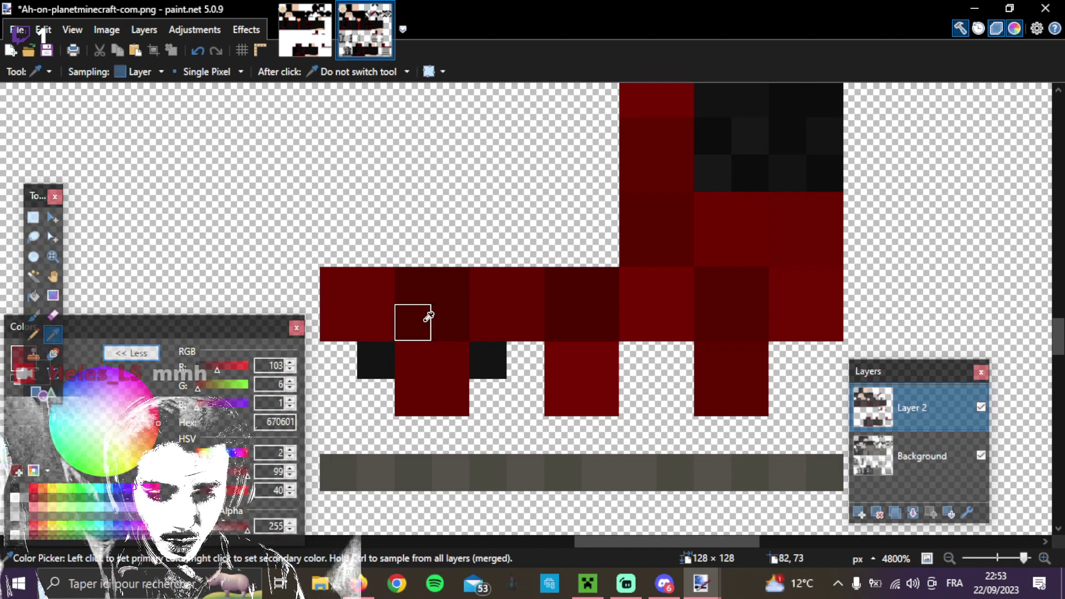
click(355, 328)
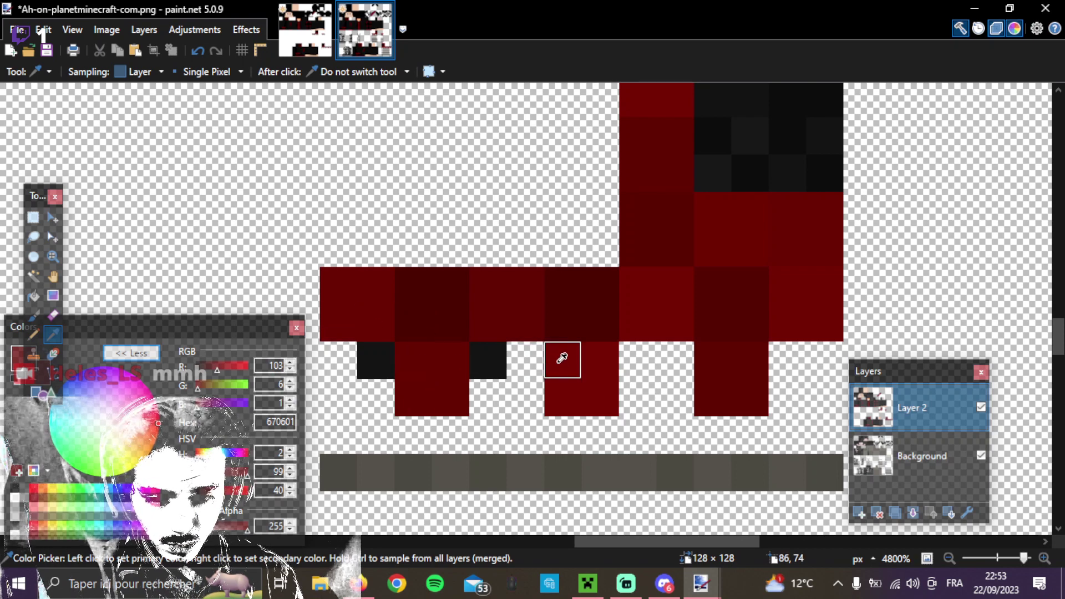
click(537, 320)
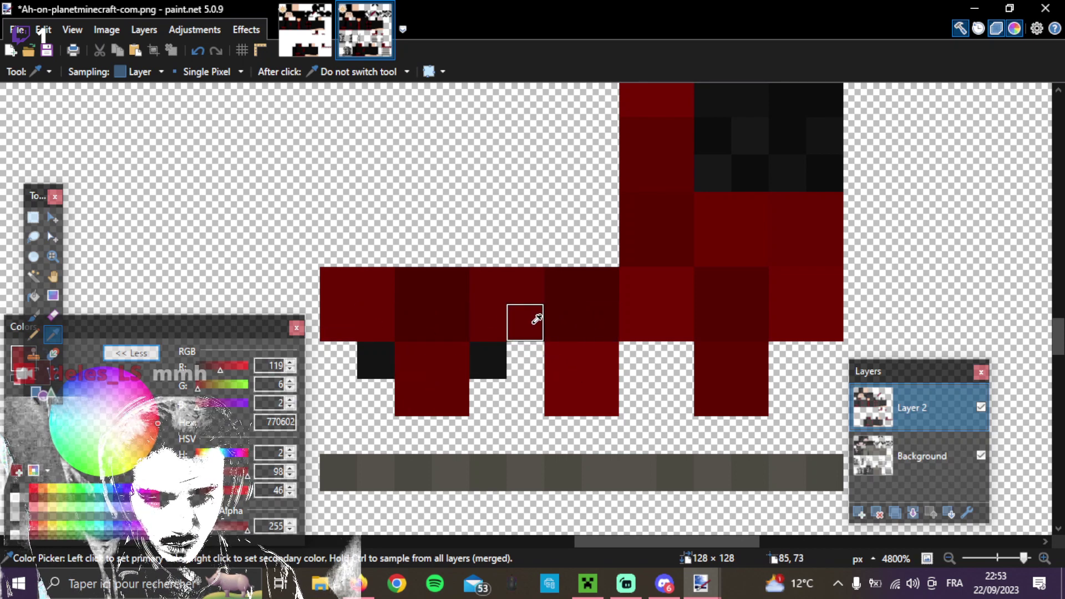
click(413, 359)
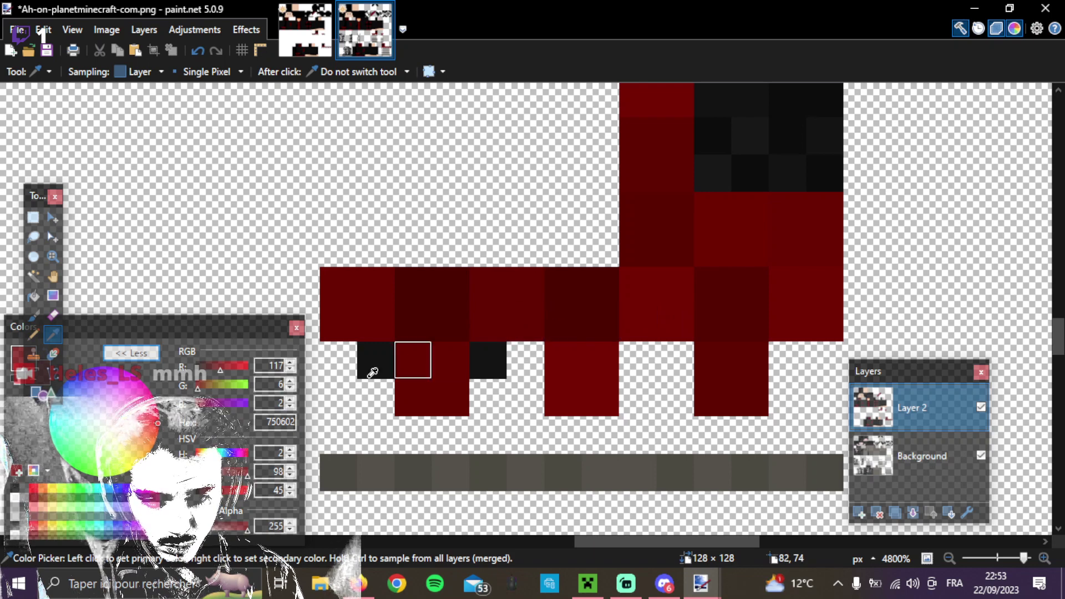
click(33, 334)
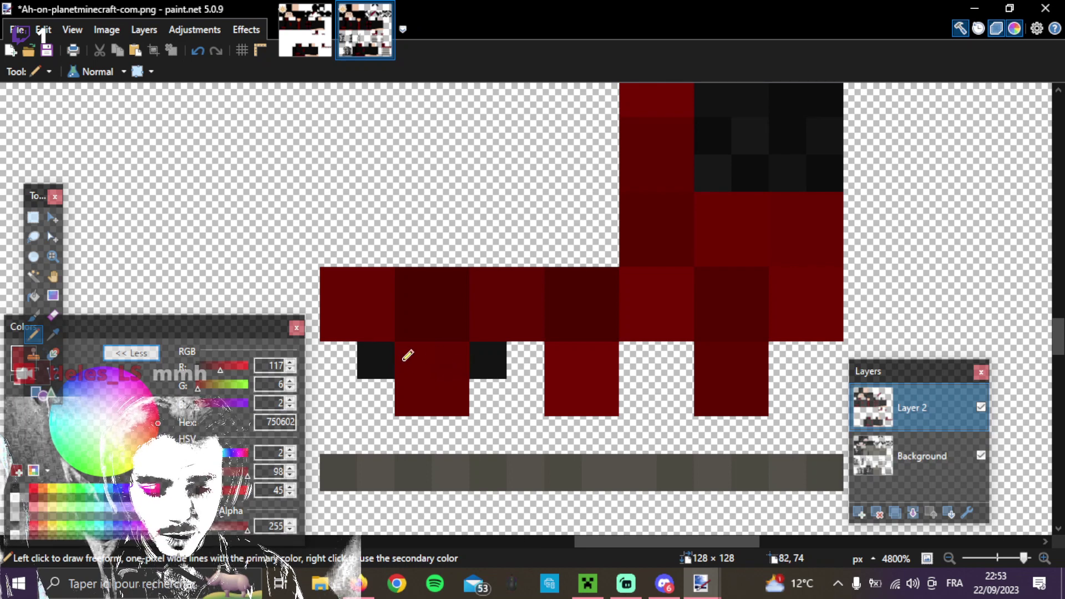
click(381, 353)
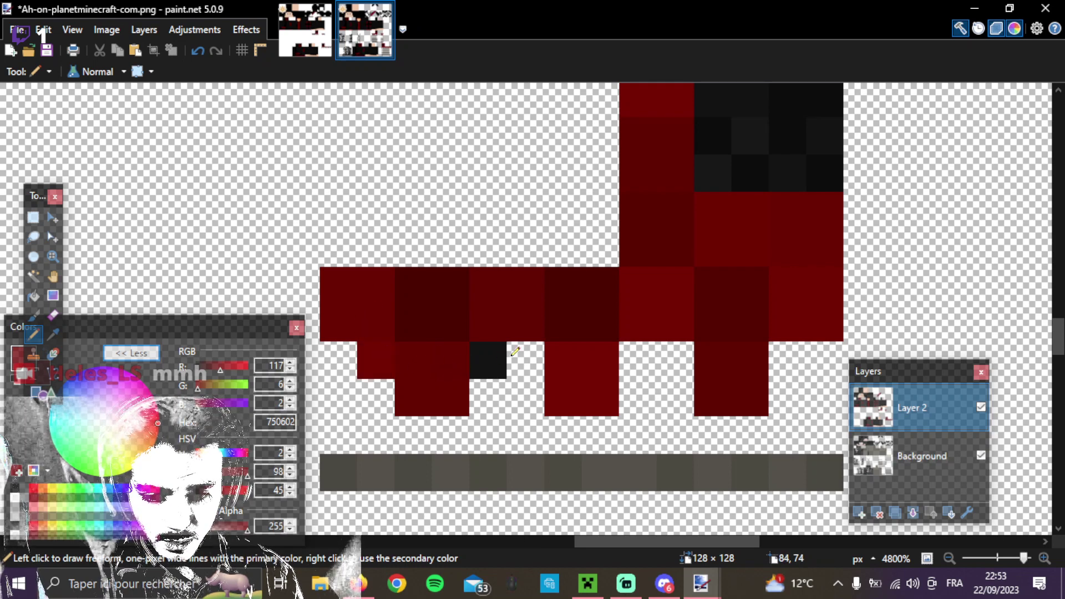
click(500, 356)
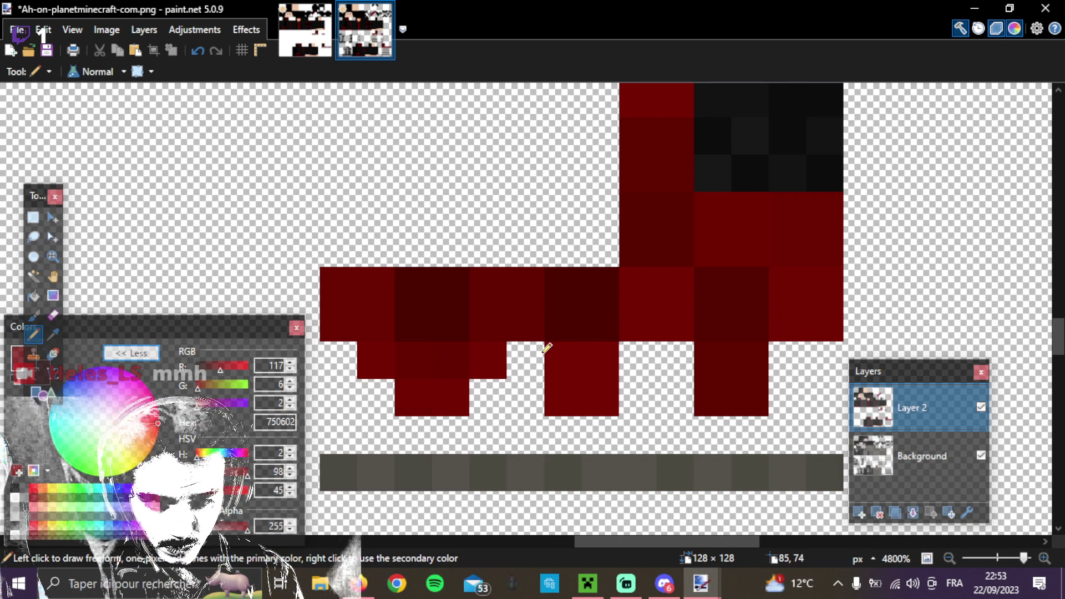
Erase the middle and right fringe teeth beneath the red band.
click(53, 315)
click(562, 421)
mouse_move(561, 422)
mouse_down()
mouse_move(571, 396)
mouse_move(605, 388)
mouse_move(766, 380)
mouse_up()
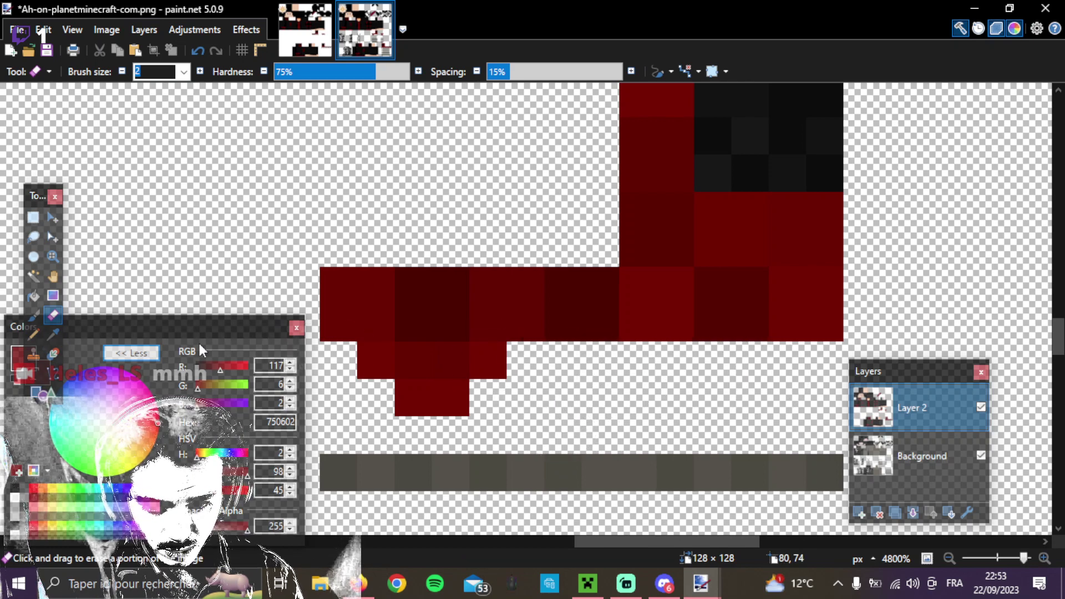
Paint the middle fringe tooth beneath the band: a four-pixel upper row with two darker centre pixels, and a two-pixel lower row in red 750602.
click(33, 333)
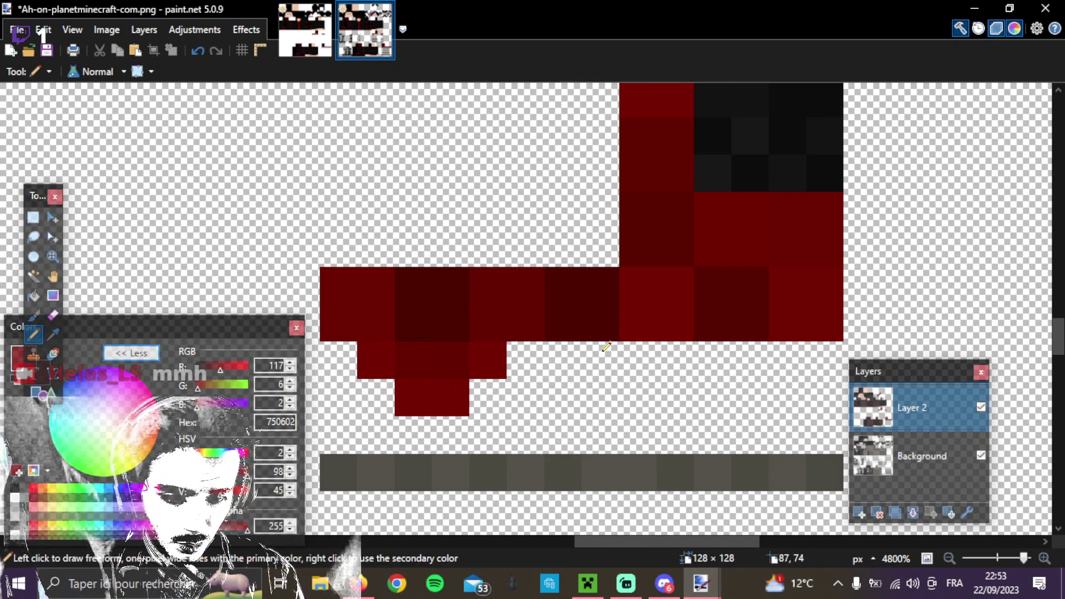
click(601, 348)
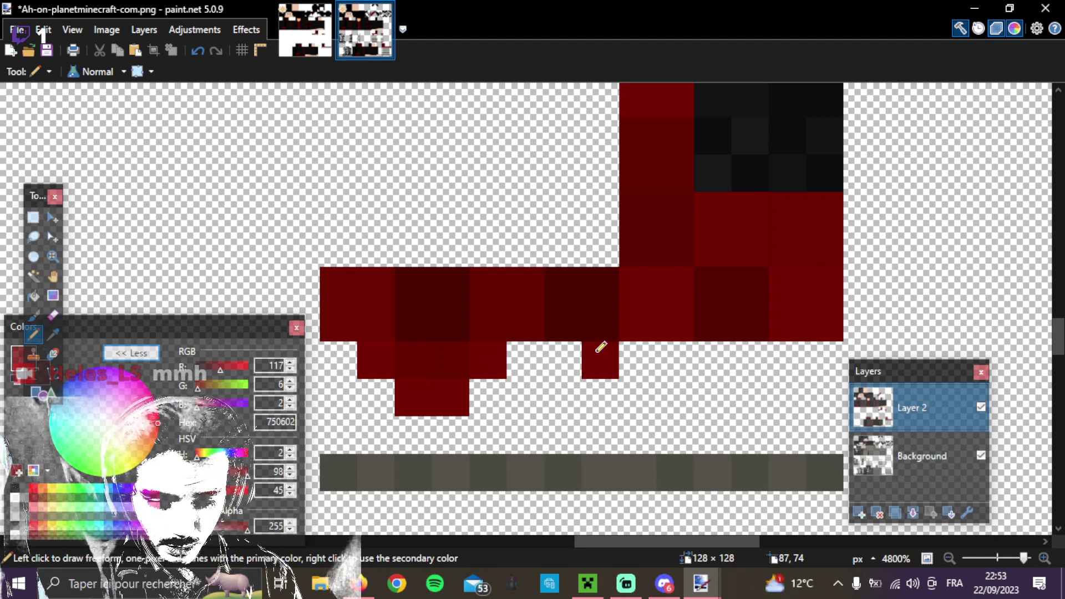
key(ctrl+z)
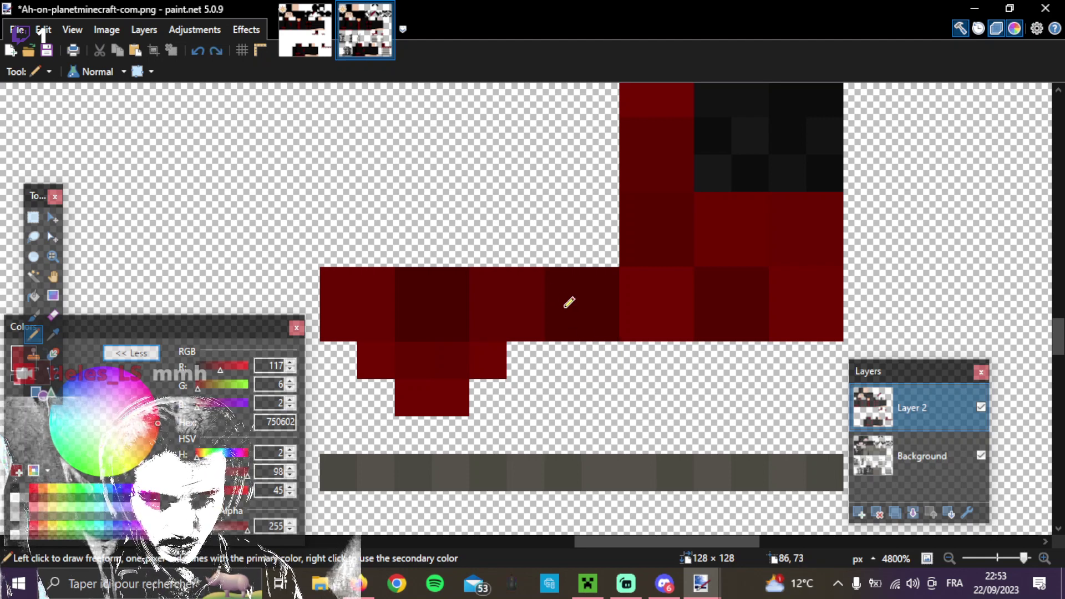
drag(569, 303, 565, 312)
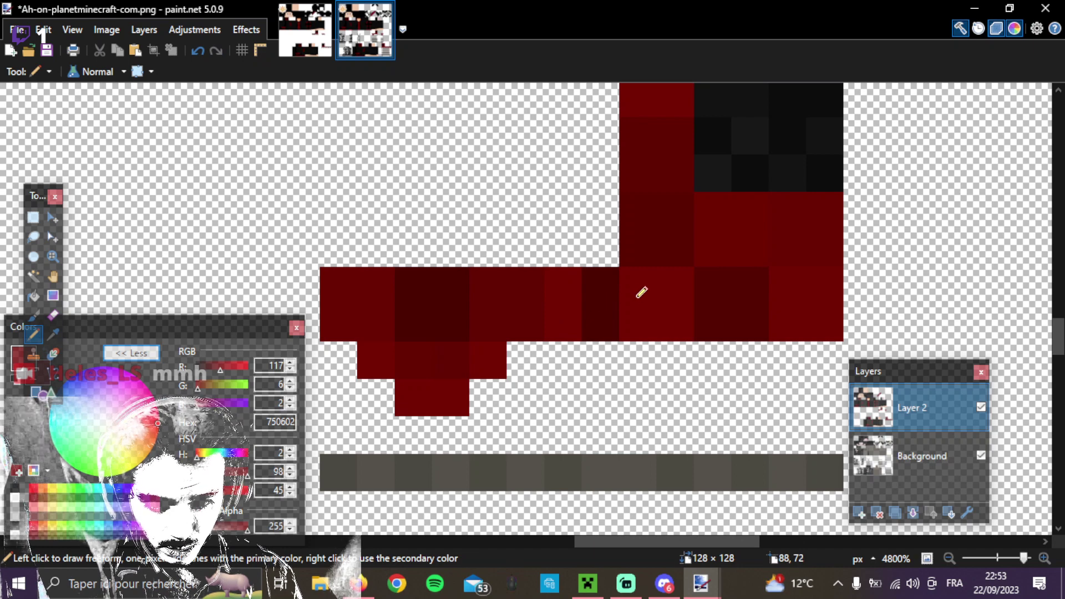
right_click(611, 356)
right_click(631, 356)
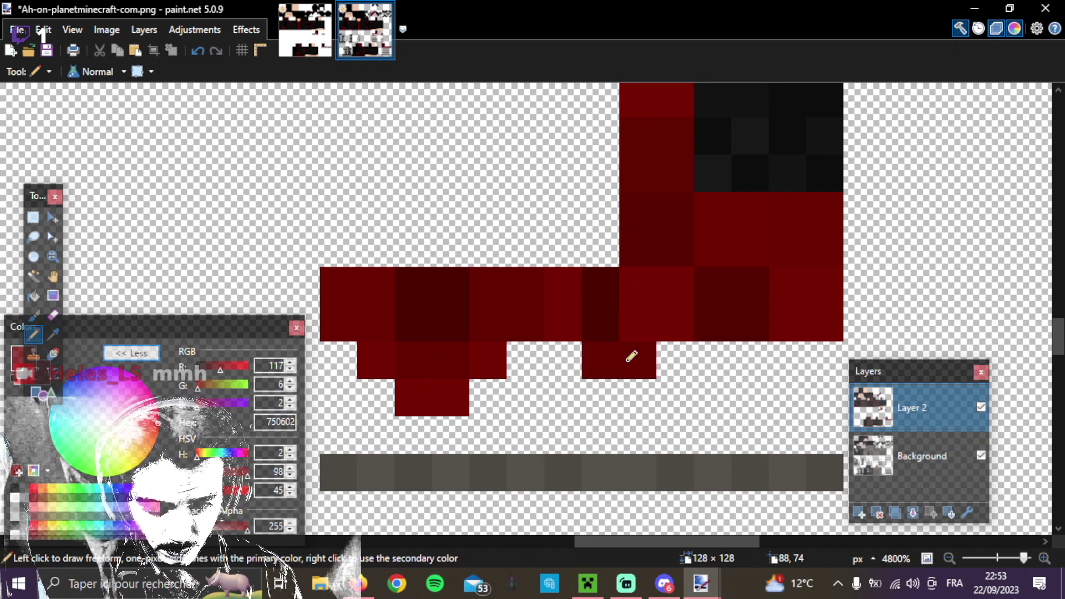
click(568, 362)
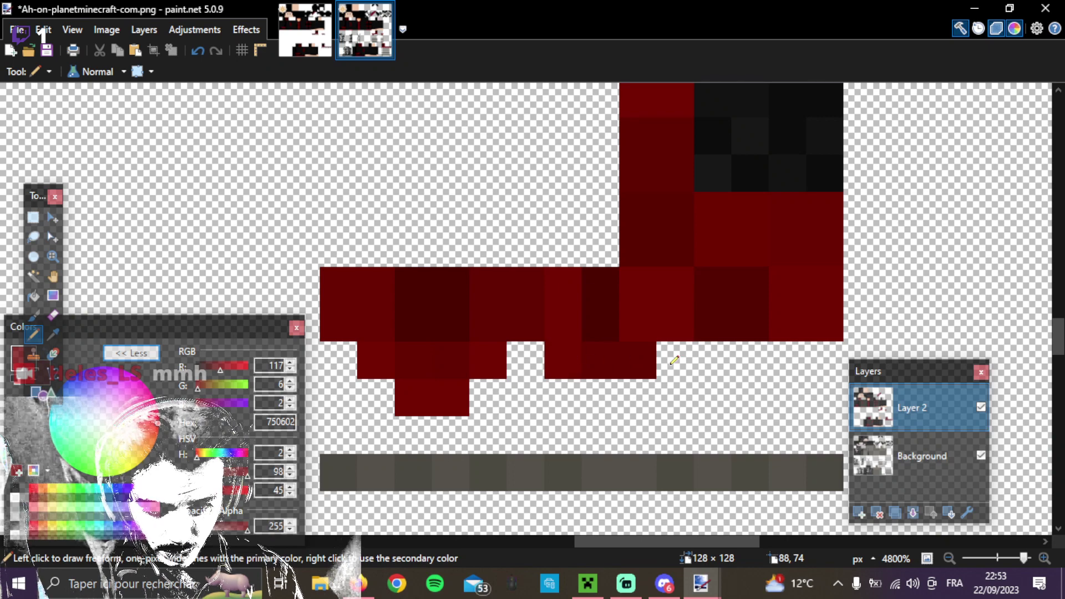
click(685, 359)
drag(610, 391, 638, 391)
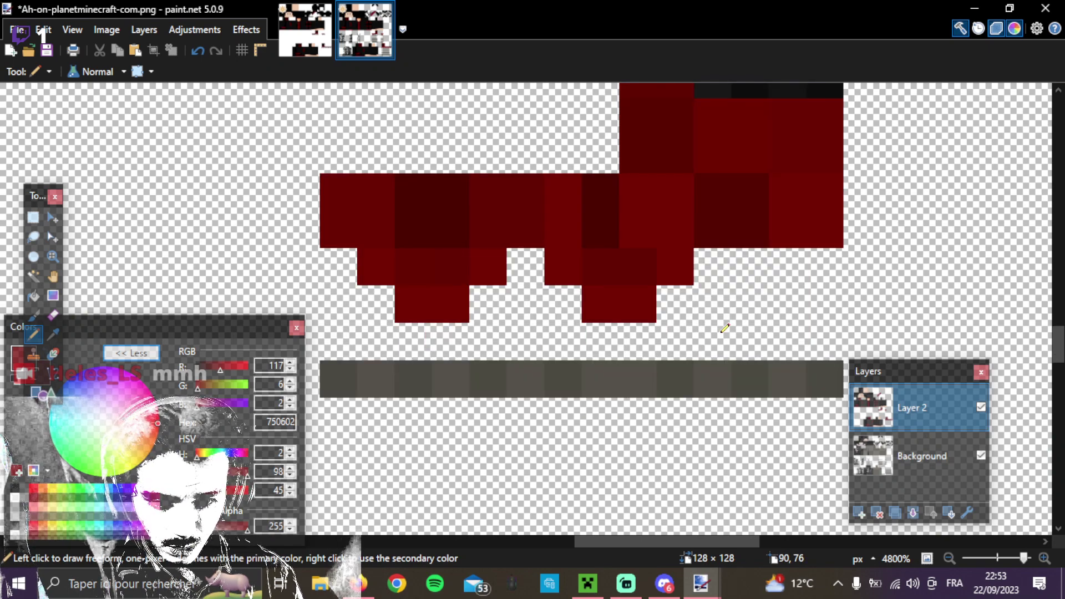
Paint the rightmost fringe tooth in red 750602, with three pixels on its upper row and two on its lower row.
scroll(725, 328, right, 5)
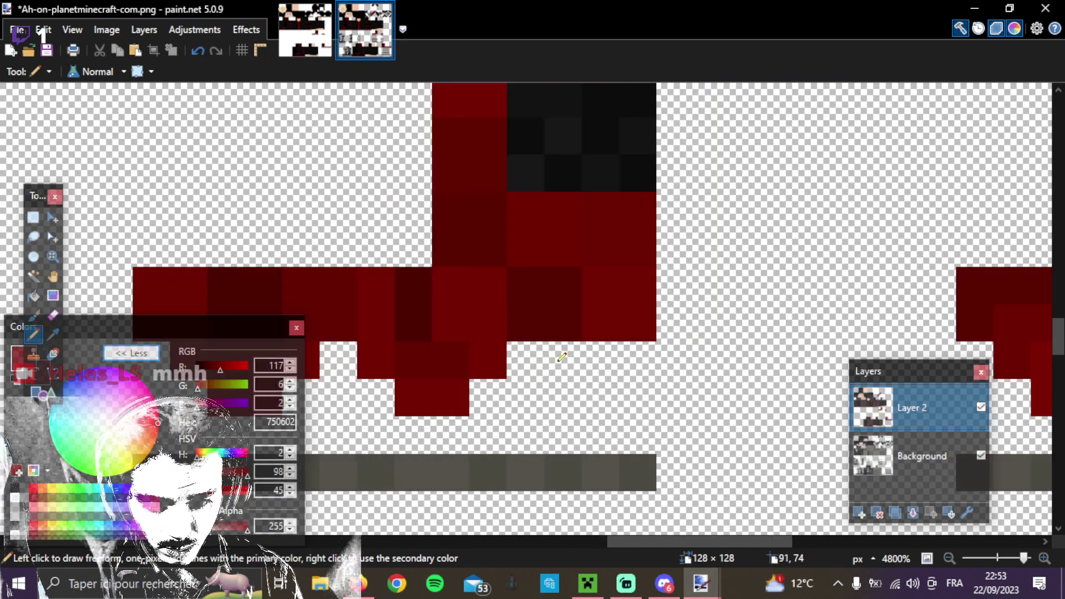
click(567, 351)
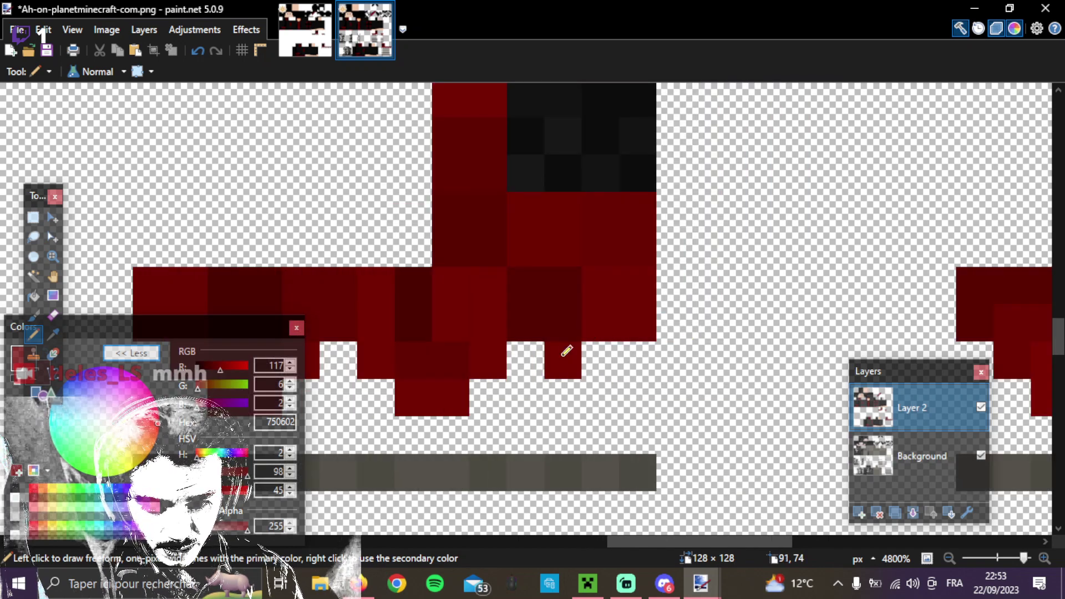
click(606, 356)
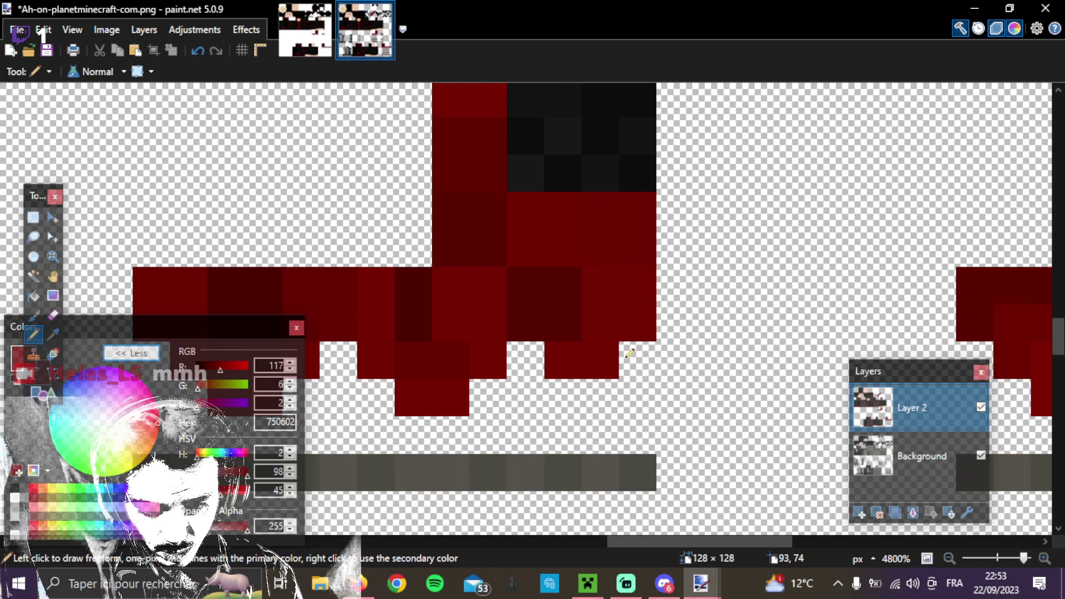
click(627, 357)
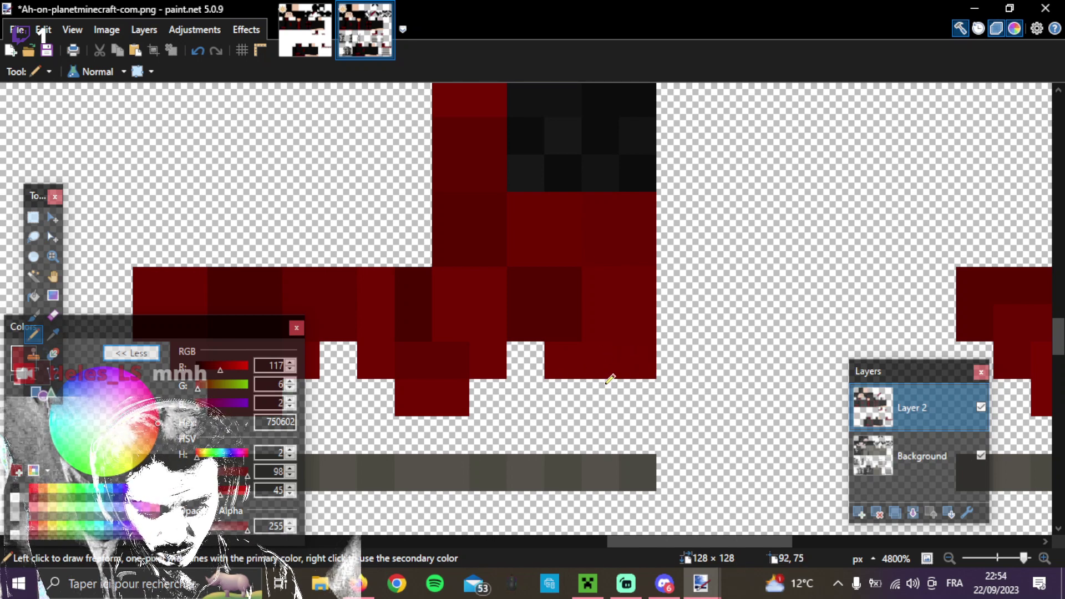
drag(608, 382, 635, 382)
scroll(438, 386, up, 1)
scroll(440, 386, down, 1)
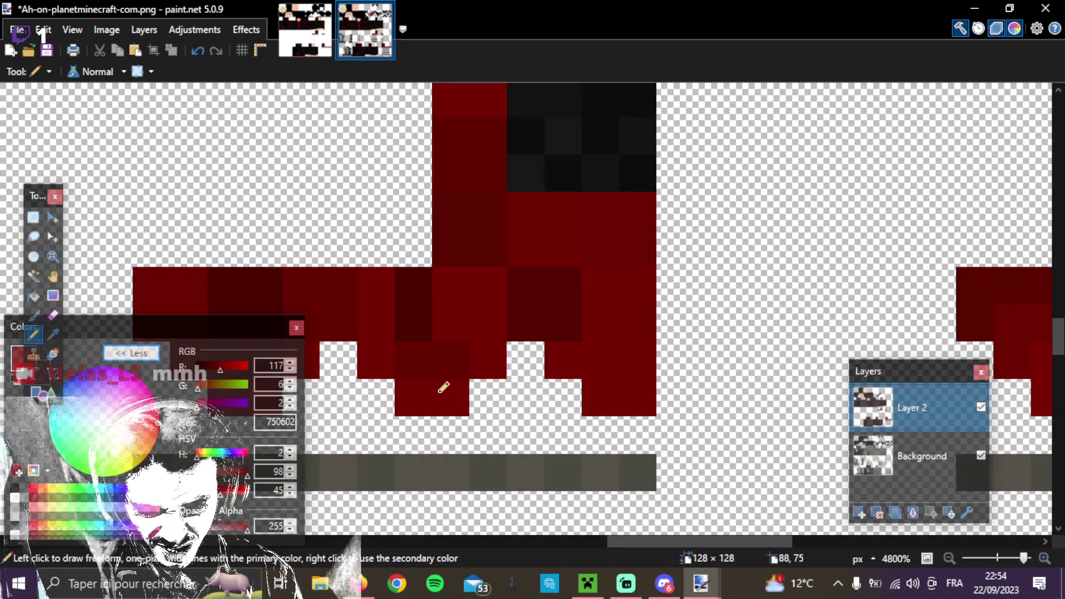
Shift the 14 × 2 pixel strip of fringe teeth one pixel left and fill the gap at the upper row's right end with red 750602.
scroll(441, 385, left, 3)
scroll(443, 387, right, 2)
scroll(443, 387, left, 1)
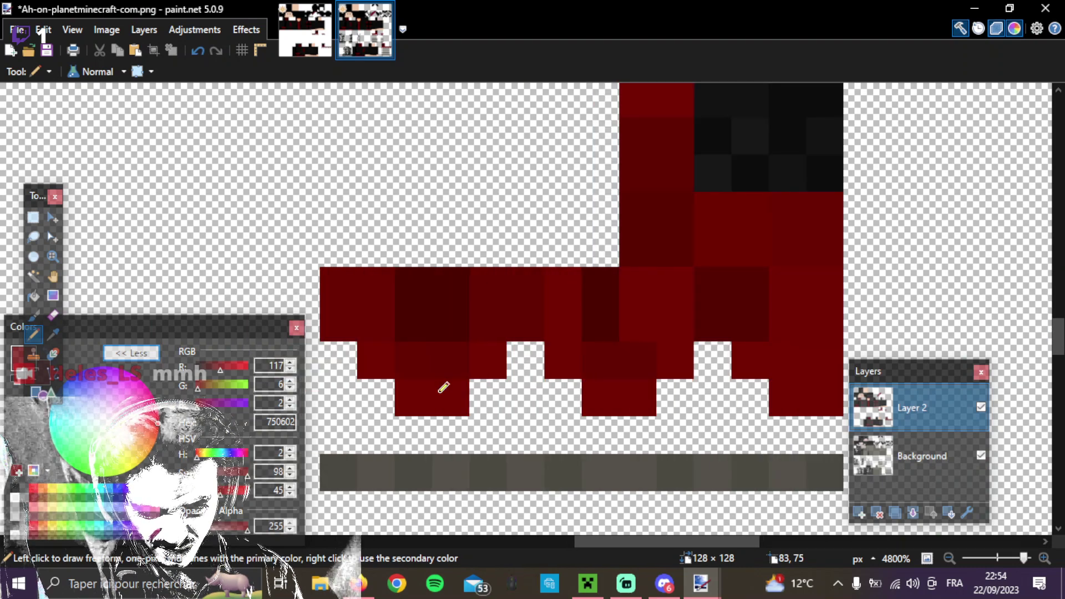
key(s)
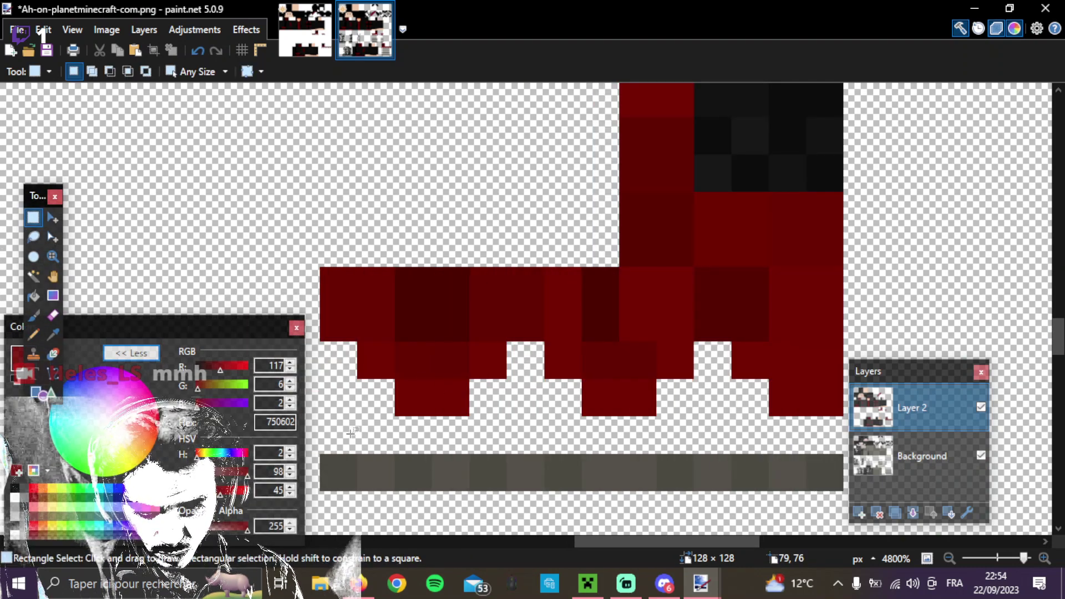
drag(320, 342, 820, 408)
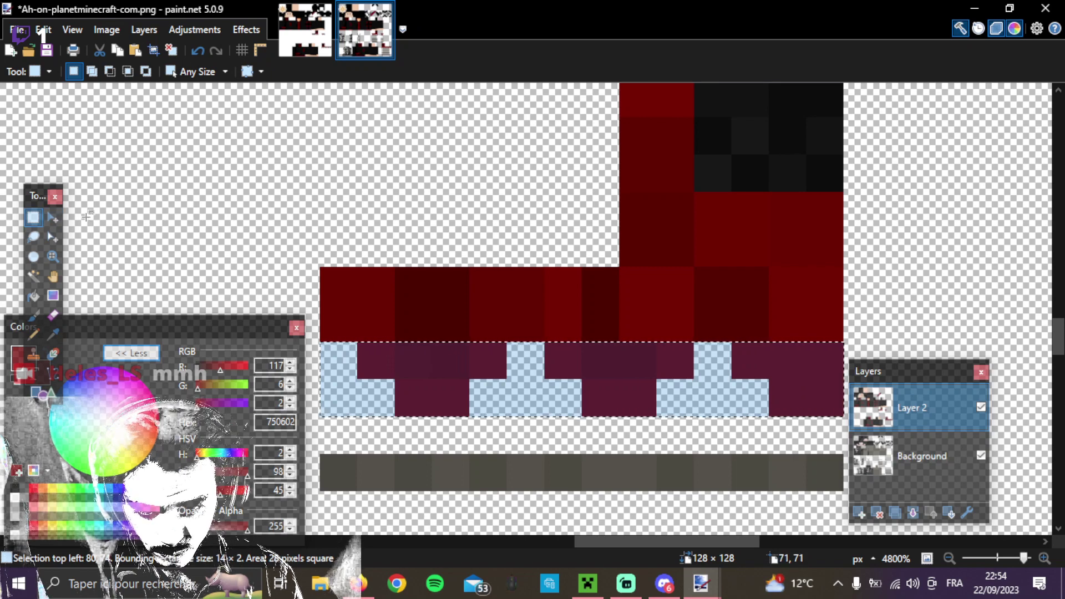
click(52, 217)
drag(540, 373, 485, 377)
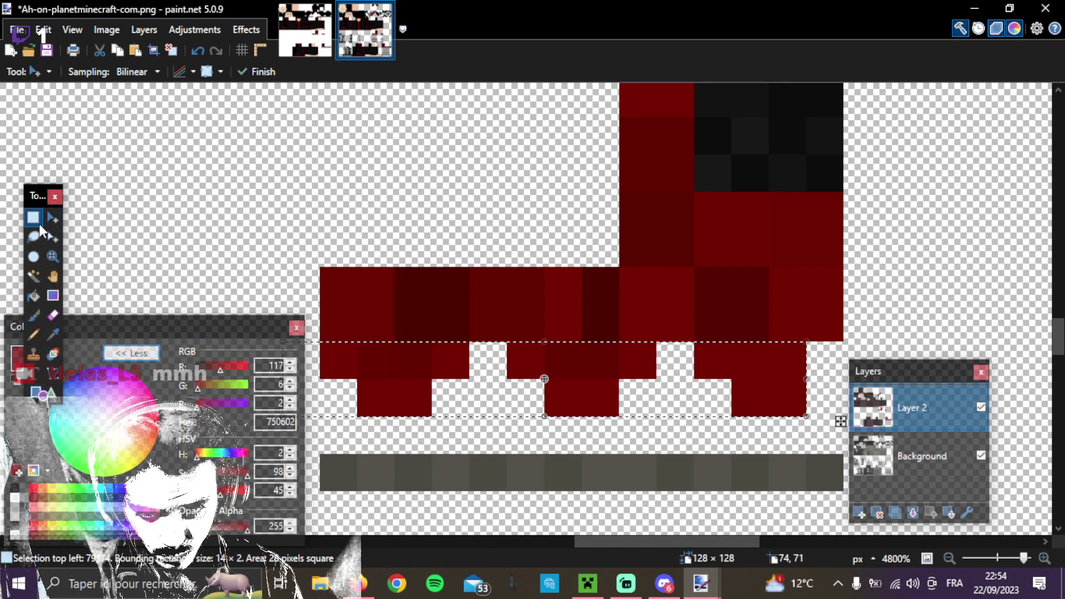
click(34, 218)
click(690, 393)
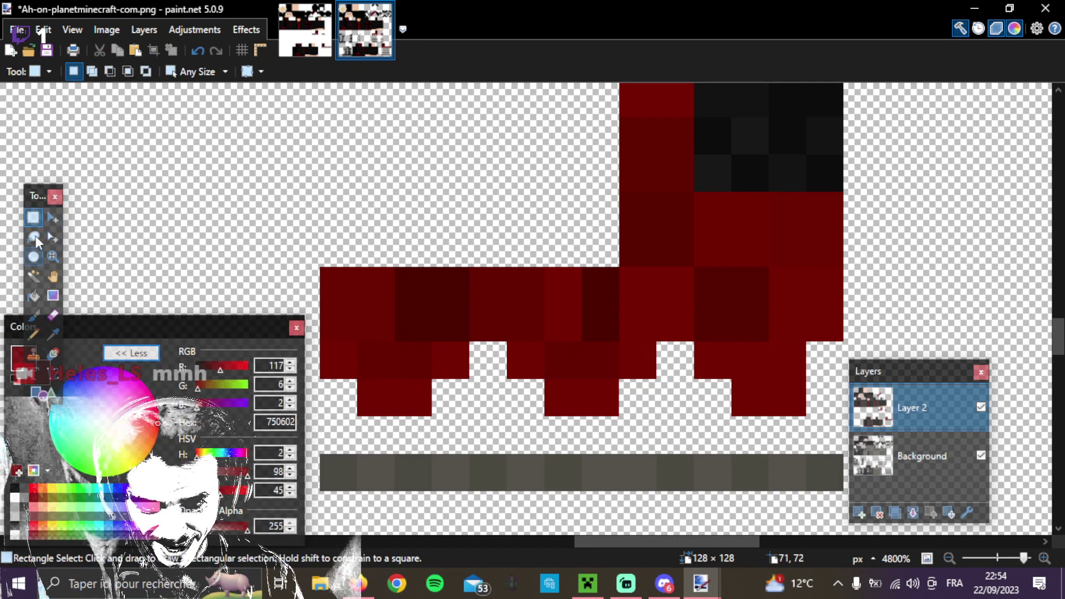
click(34, 334)
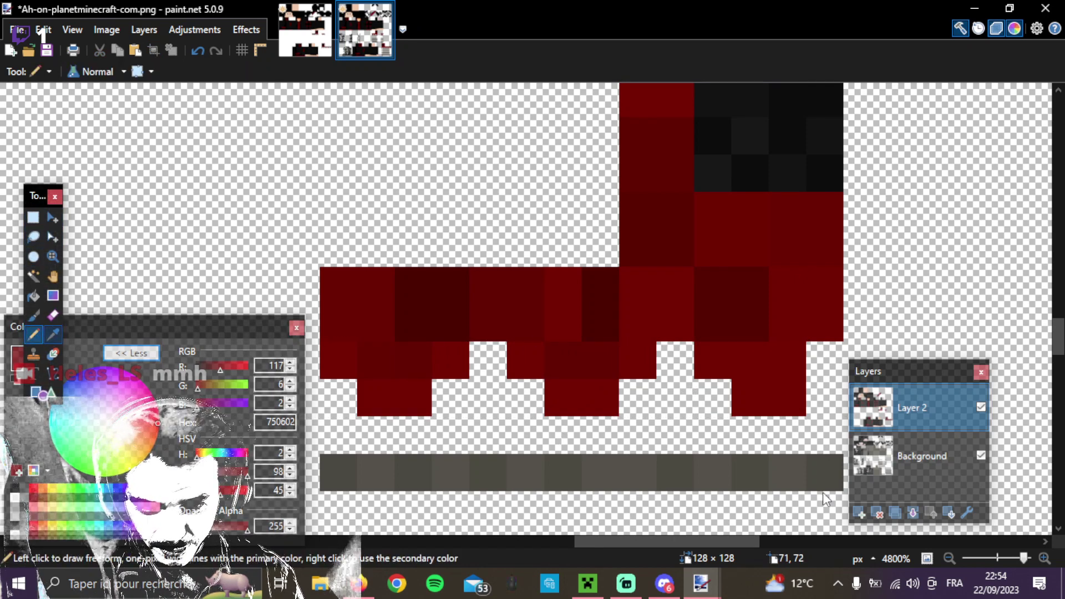
click(821, 354)
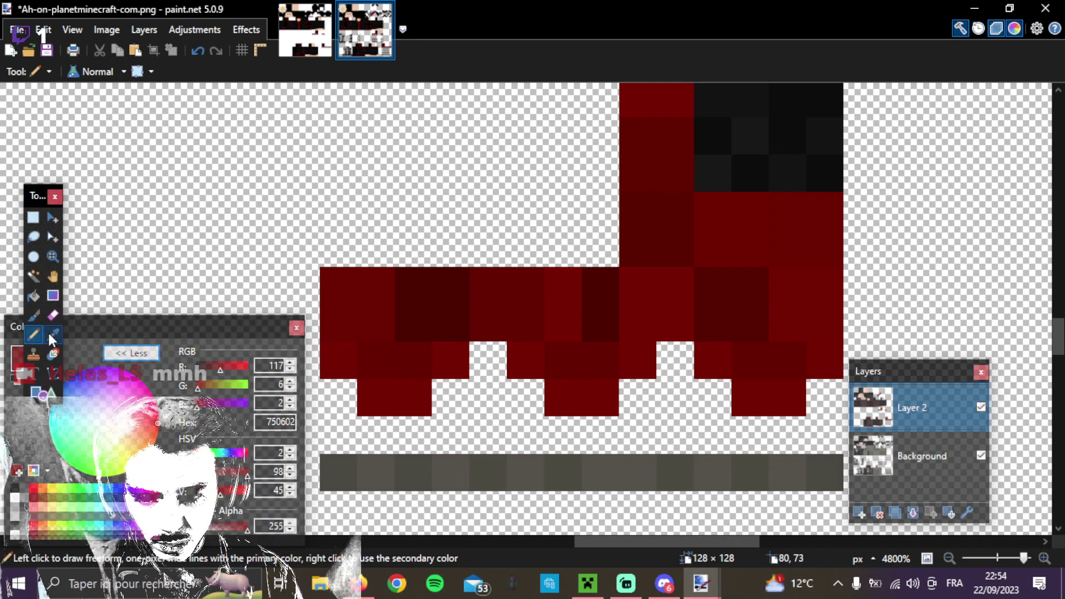
Sample dark red 4D0401 from the band and paint two-pixel columns with it above the middle and rightmost fringe teeth.
key(k)
click(592, 305)
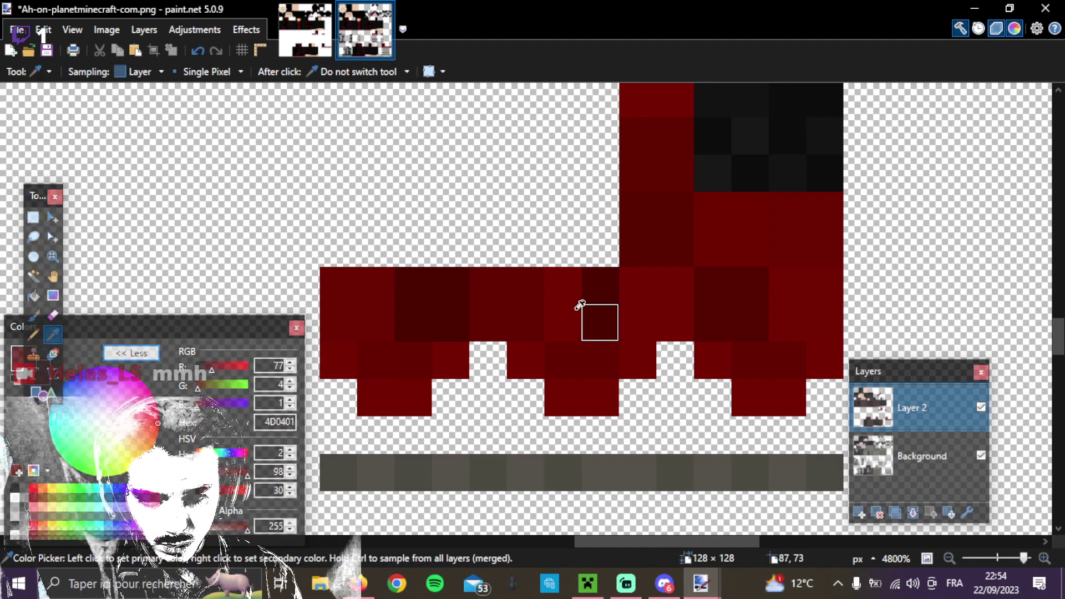
click(33, 334)
click(561, 318)
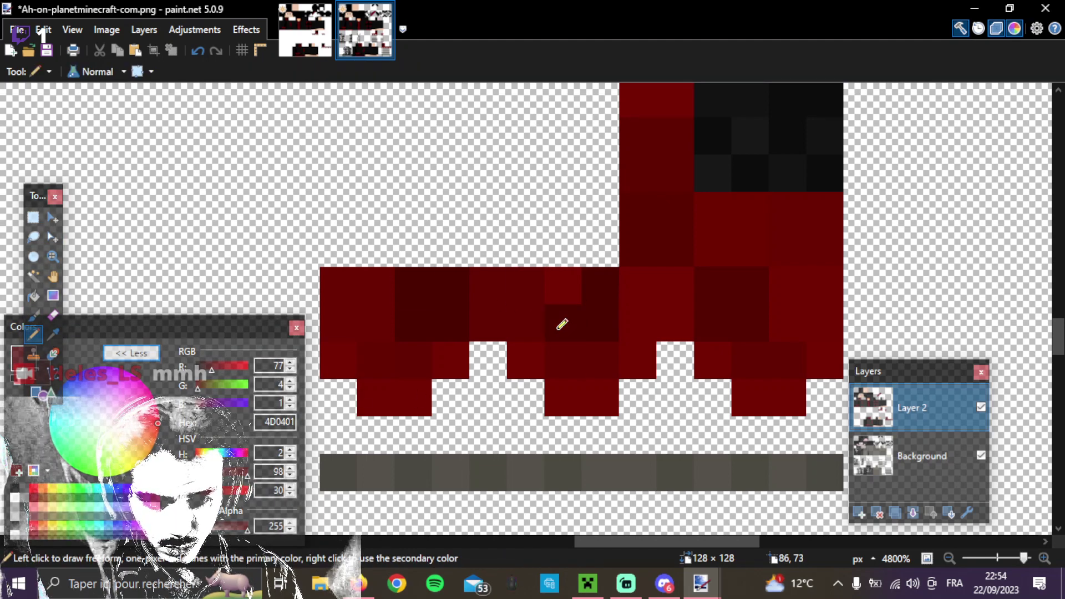
click(577, 281)
click(785, 321)
click(792, 282)
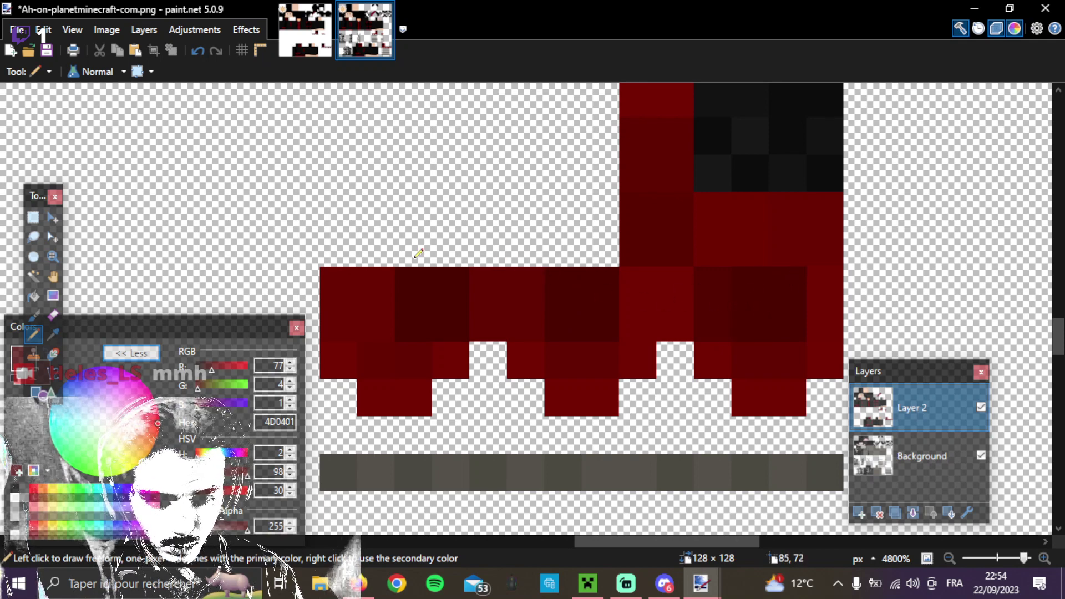
Sample dark red 560501 from the band and scatter shading pixels over the band, the vertical border and the area beneath the black panel.
click(53, 334)
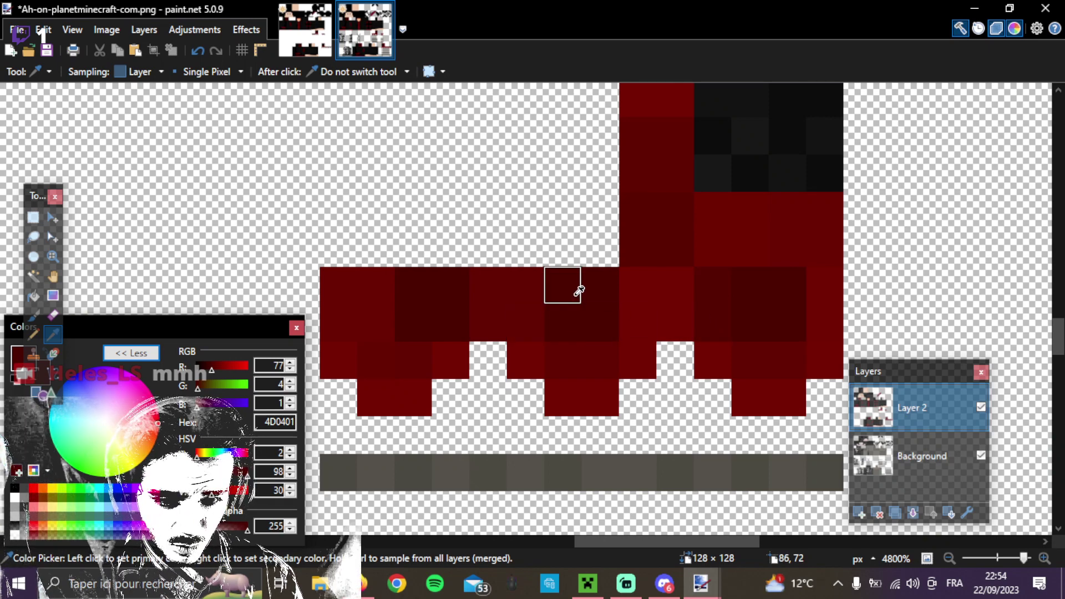
click(711, 319)
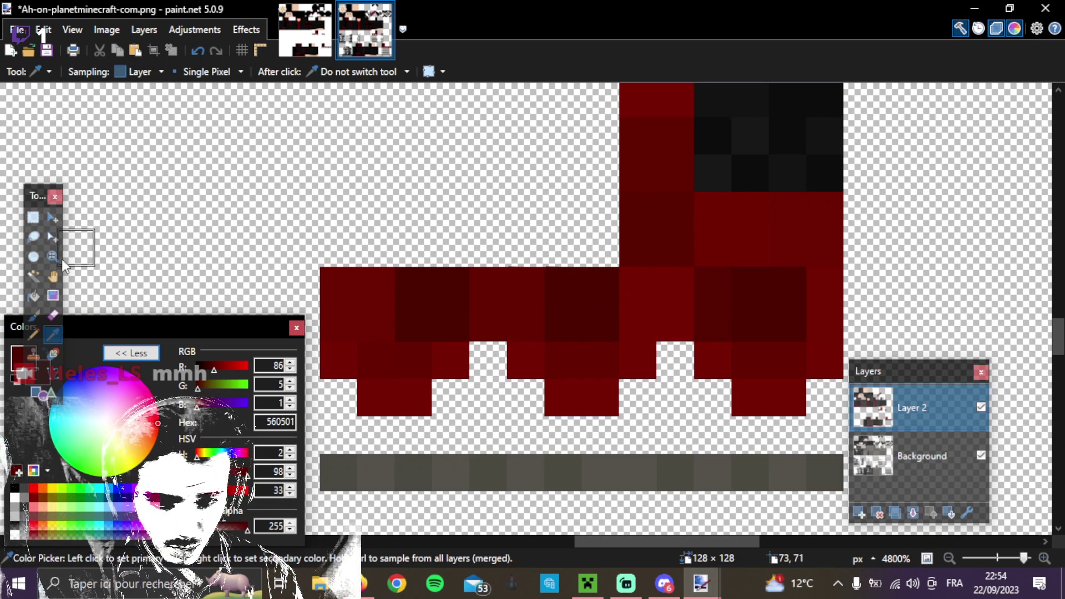
click(34, 335)
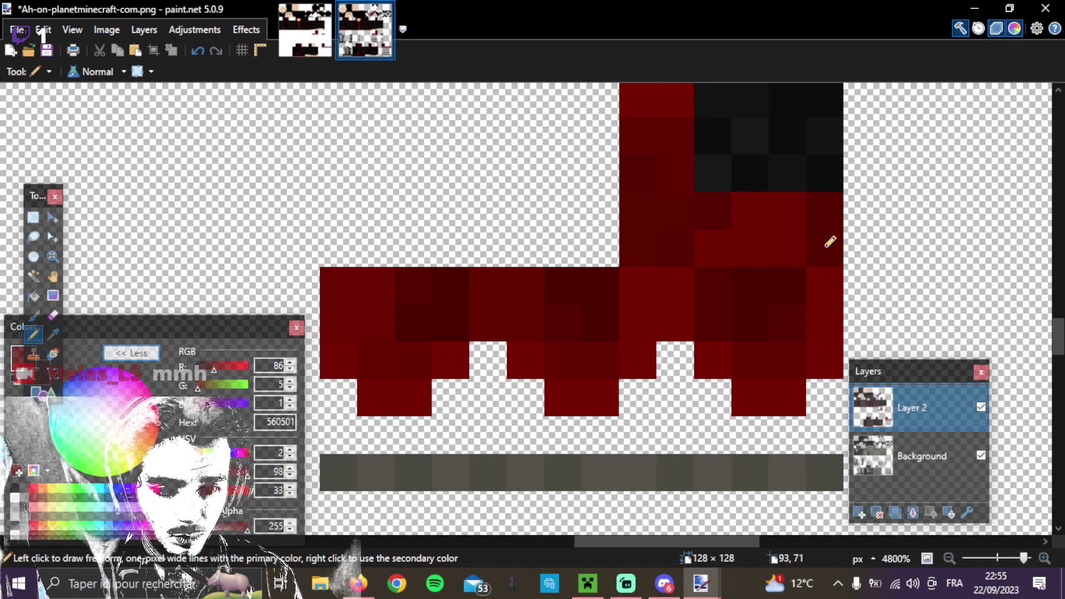
click(56, 333)
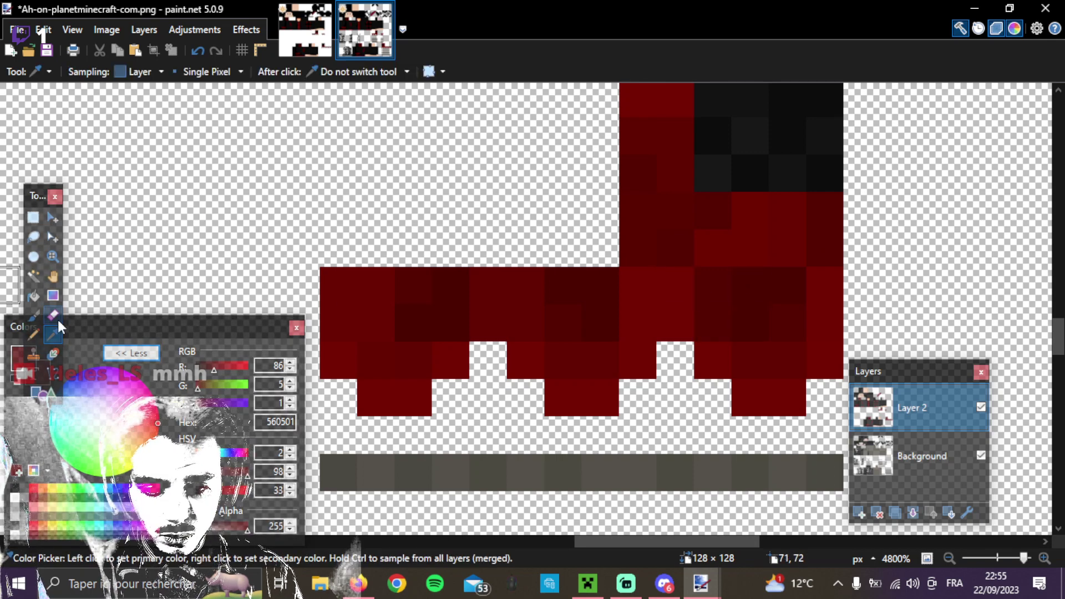
click(33, 334)
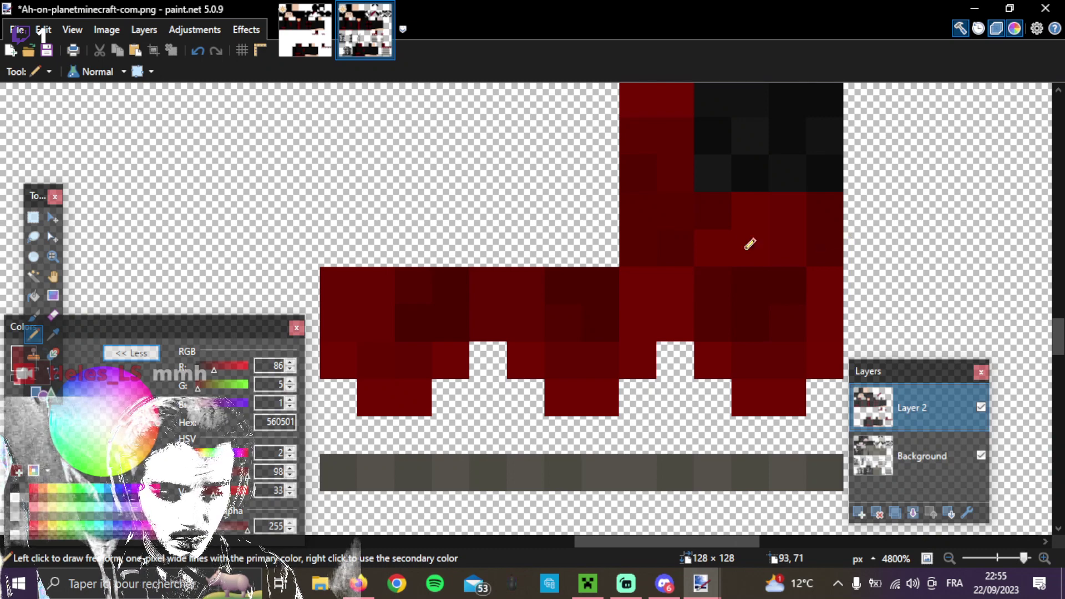
Sample red 620501 from the border beside the black panel and add texture pixels beneath the panel and along the band.
click(56, 335)
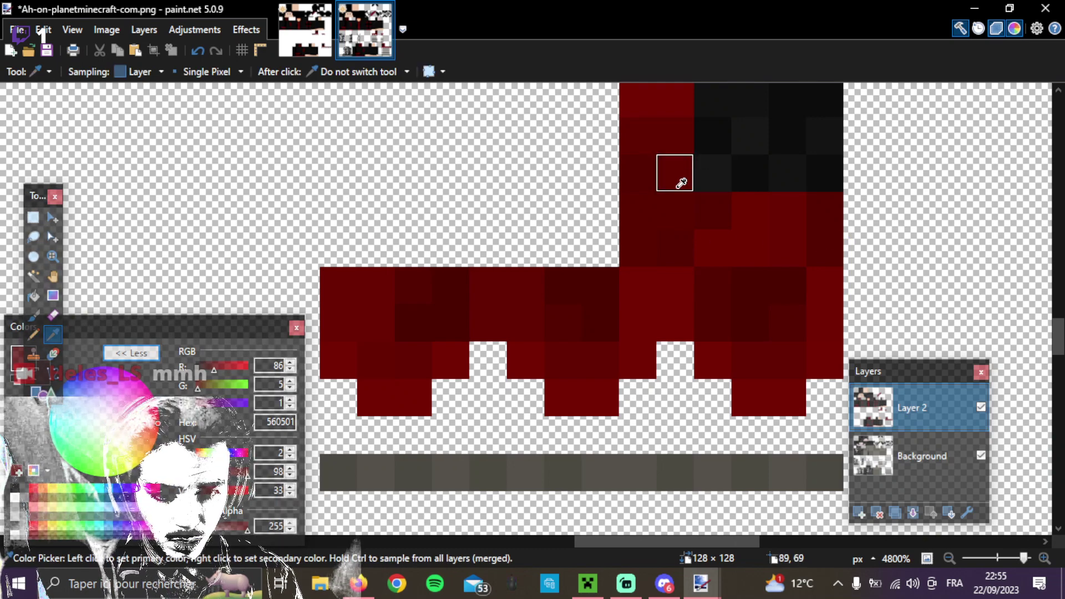
click(33, 334)
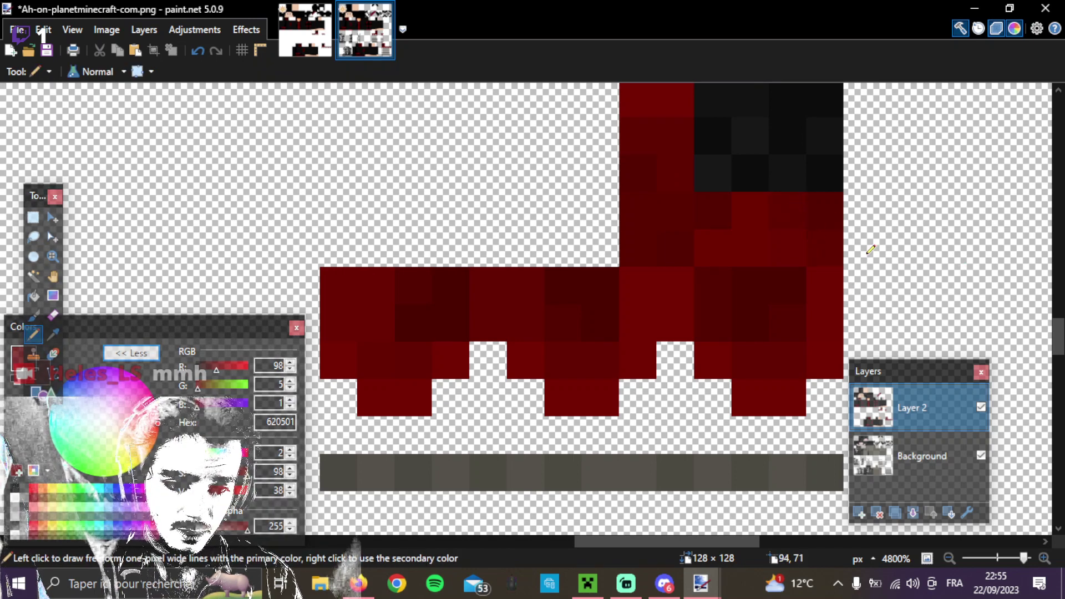
scroll(871, 249, right, 2)
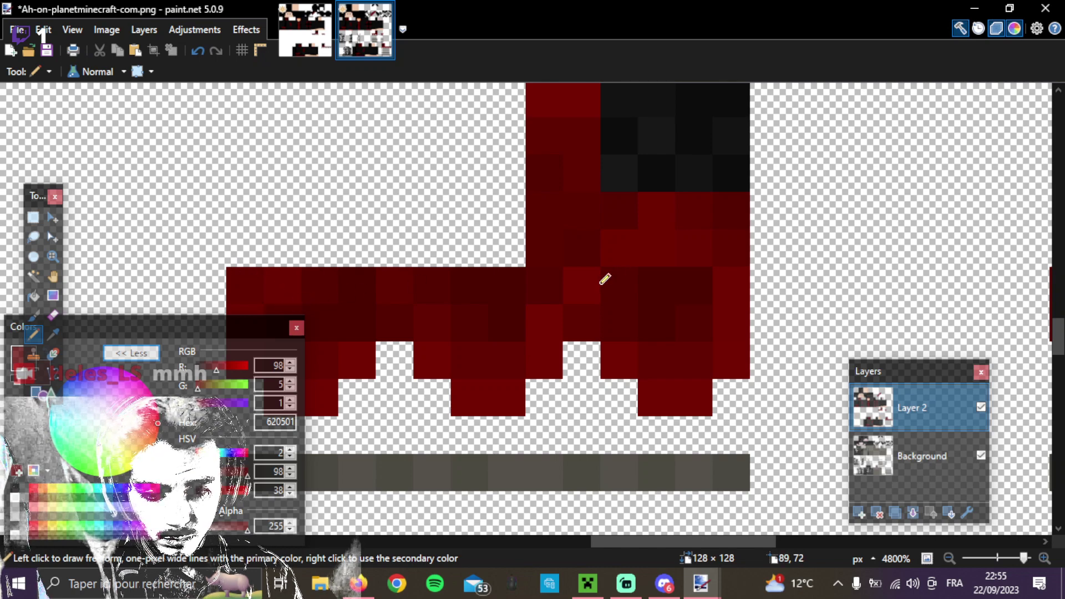
scroll(605, 279, down, 3)
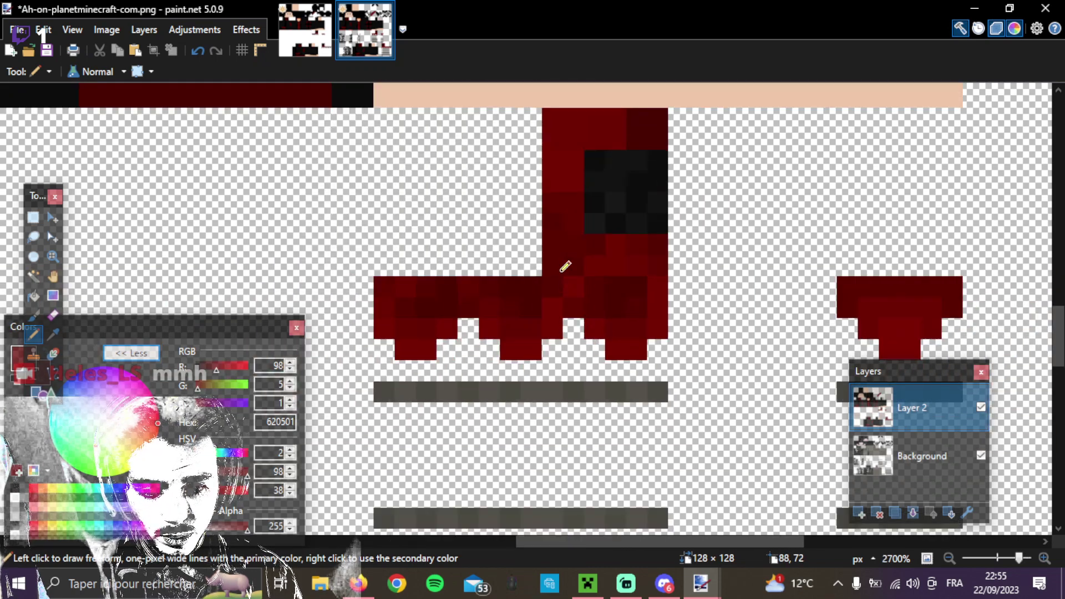
scroll(589, 137, up, 3)
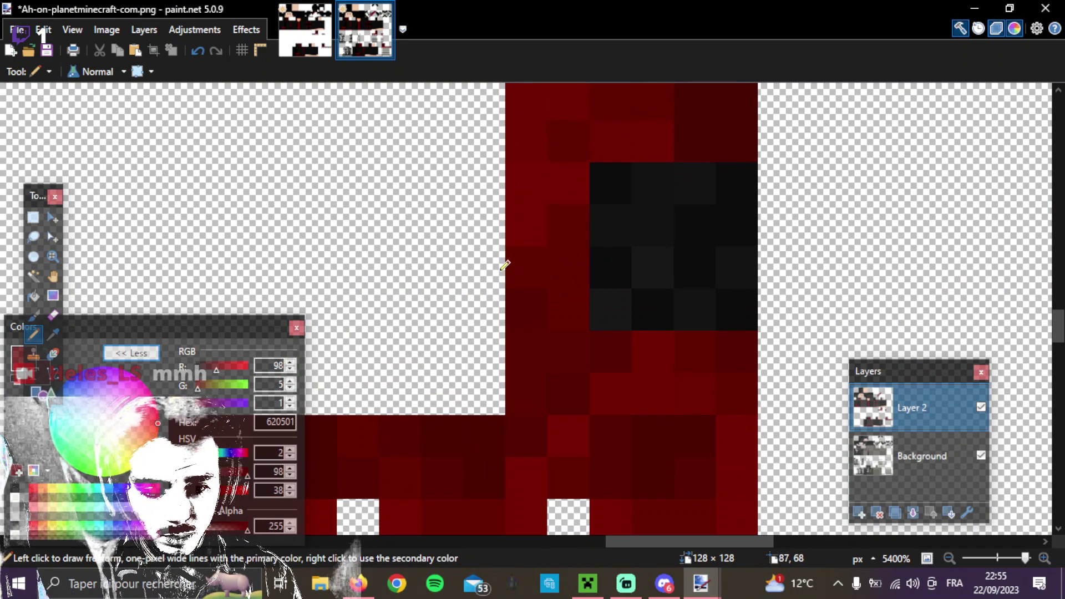
Sample brighter red 760602 from the vertical border beside the black panel and paint single highlight pixels along its lower part.
click(53, 334)
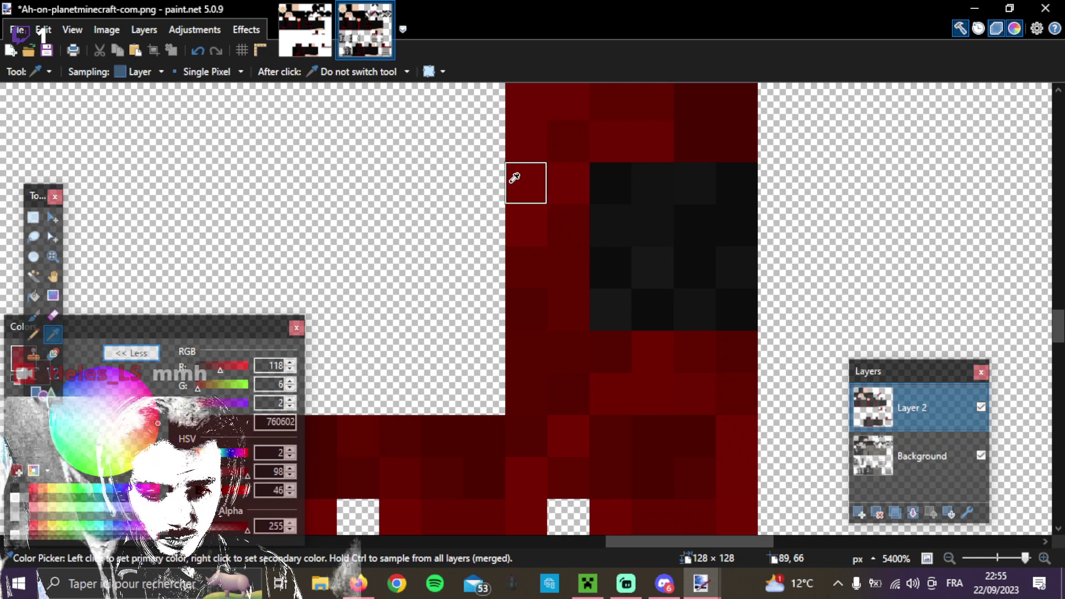
click(33, 335)
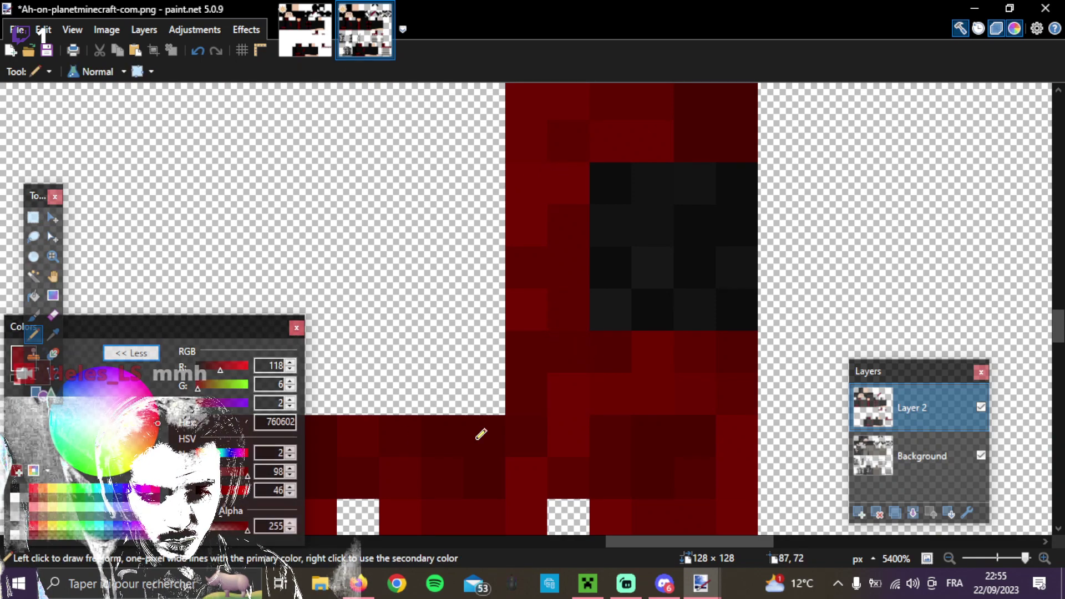
scroll(601, 420, left, 3)
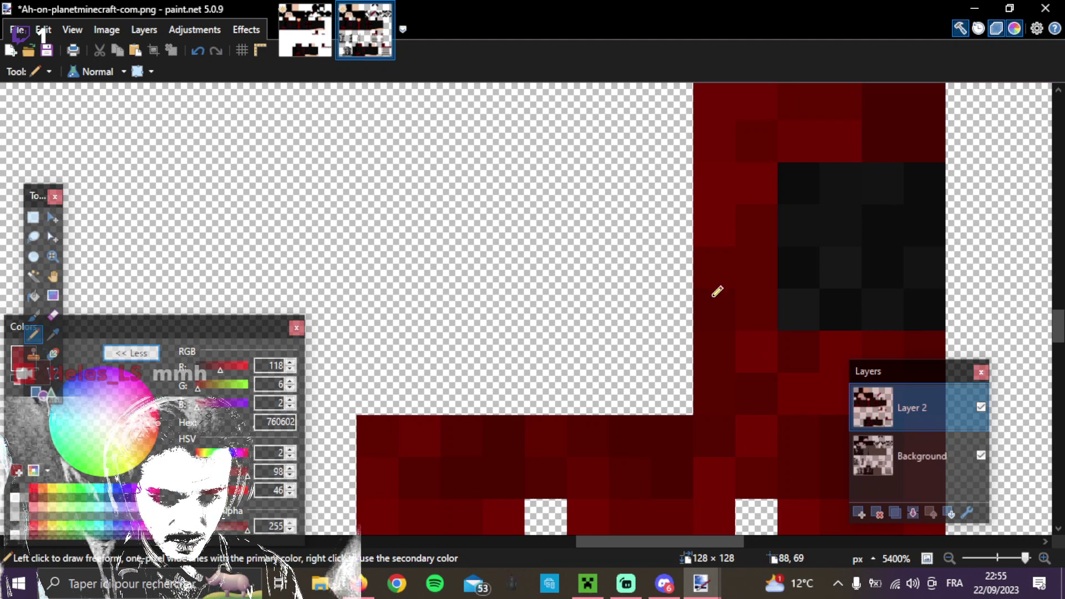
Scatter single bright red 760602 highlight pixels along both rows of the band and above the rightmost fringe tooth.
scroll(572, 482, down, 1)
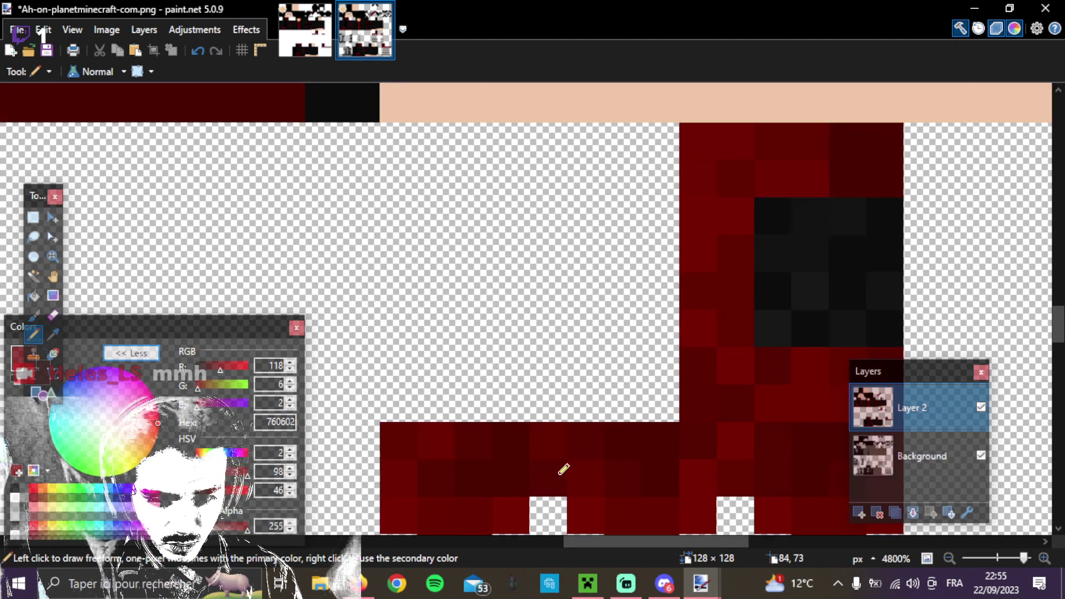
scroll(563, 469, up, 2)
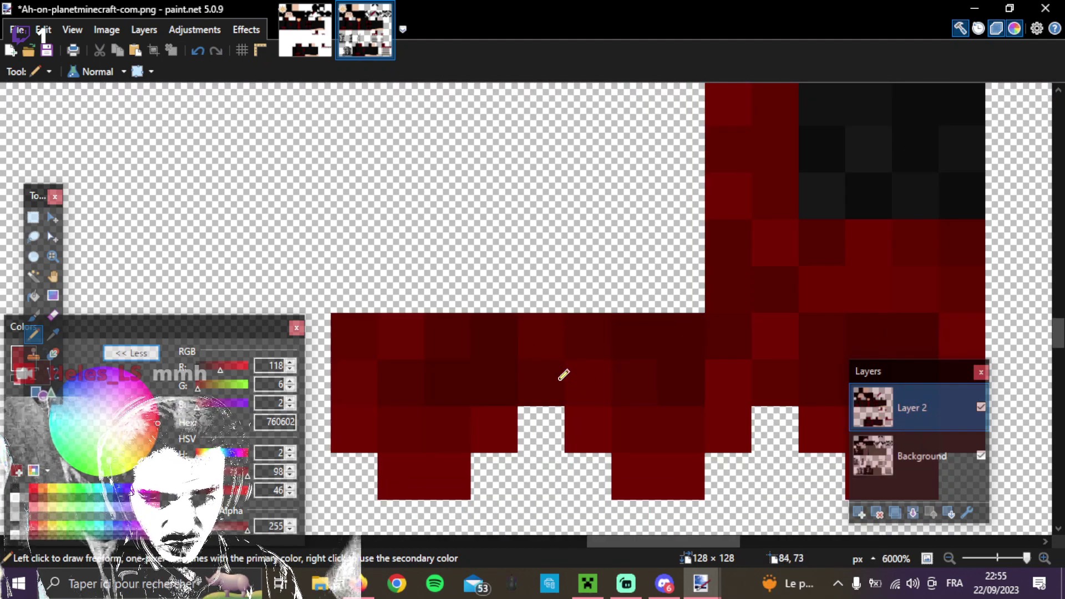
click(462, 371)
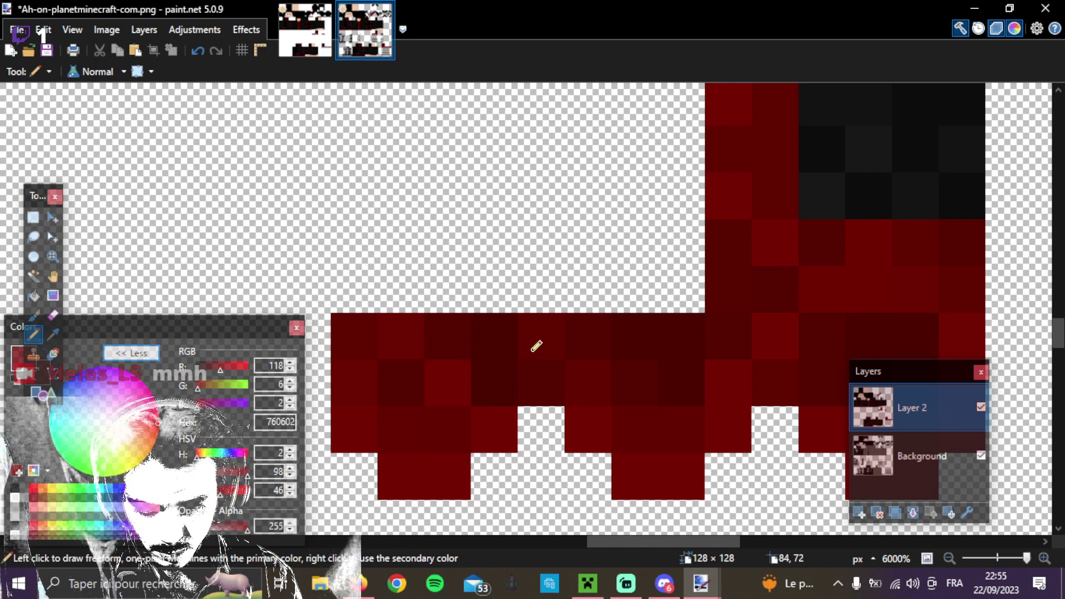
click(496, 334)
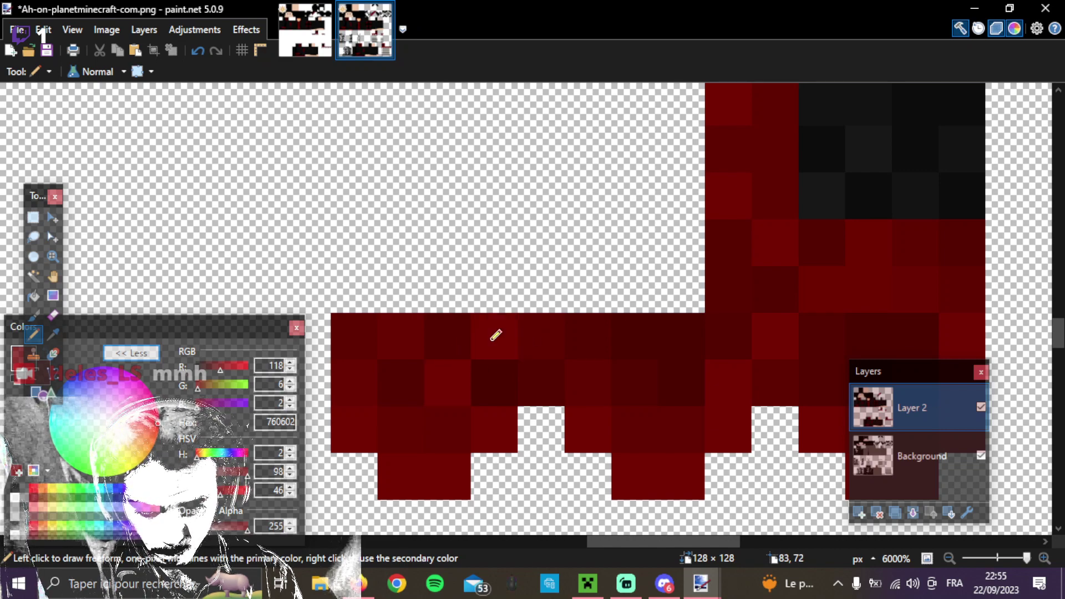
click(625, 331)
scroll(692, 388, down, 3)
scroll(692, 387, down, 1)
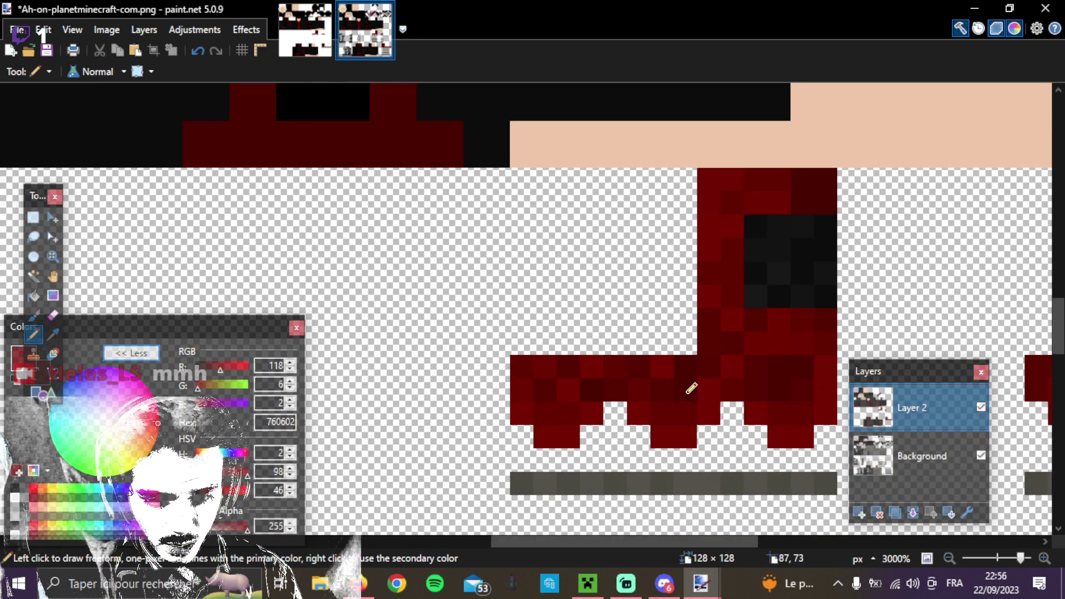
scroll(753, 380, up, 3)
click(792, 383)
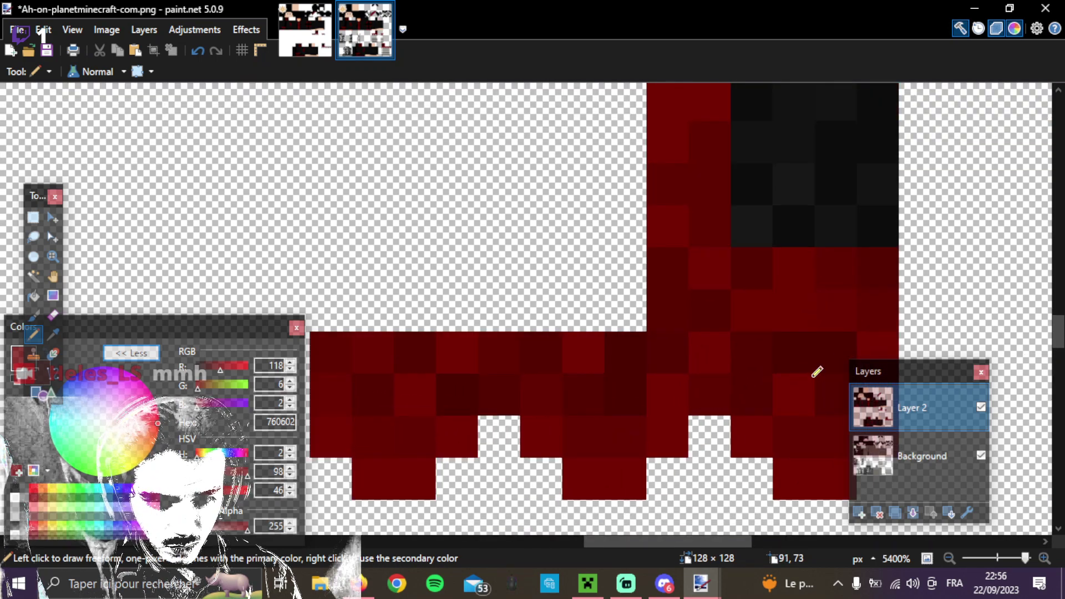
Sample dark red 560501 beside the highlight above the rightmost fringe tooth and paint over that highlight pixel.
scroll(749, 360, right, 2)
scroll(749, 358, left, 1)
scroll(749, 358, right, 1)
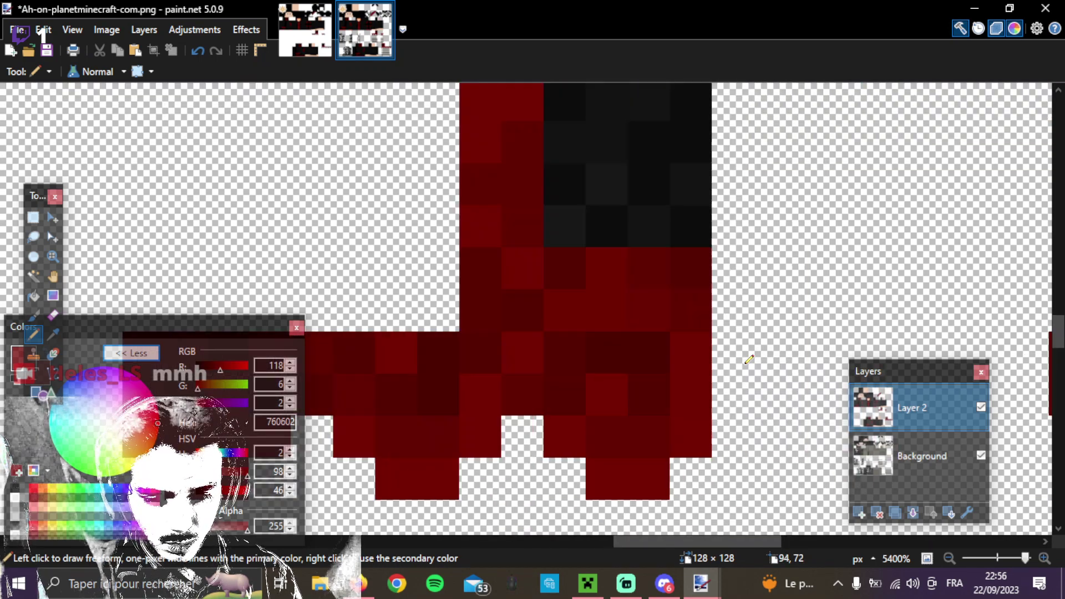
scroll(691, 421, up, 2)
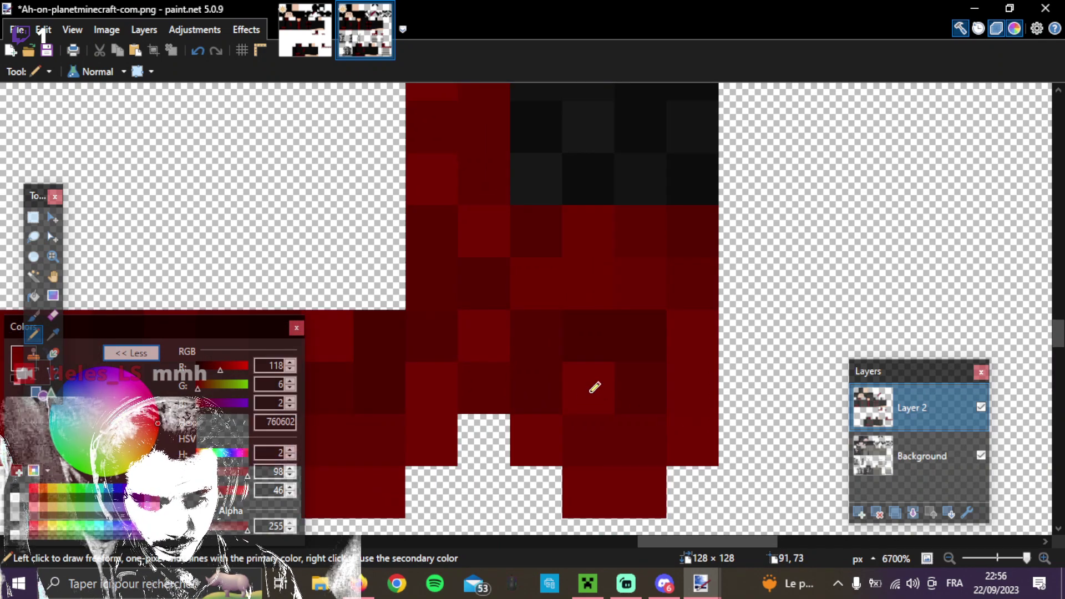
click(53, 336)
click(621, 361)
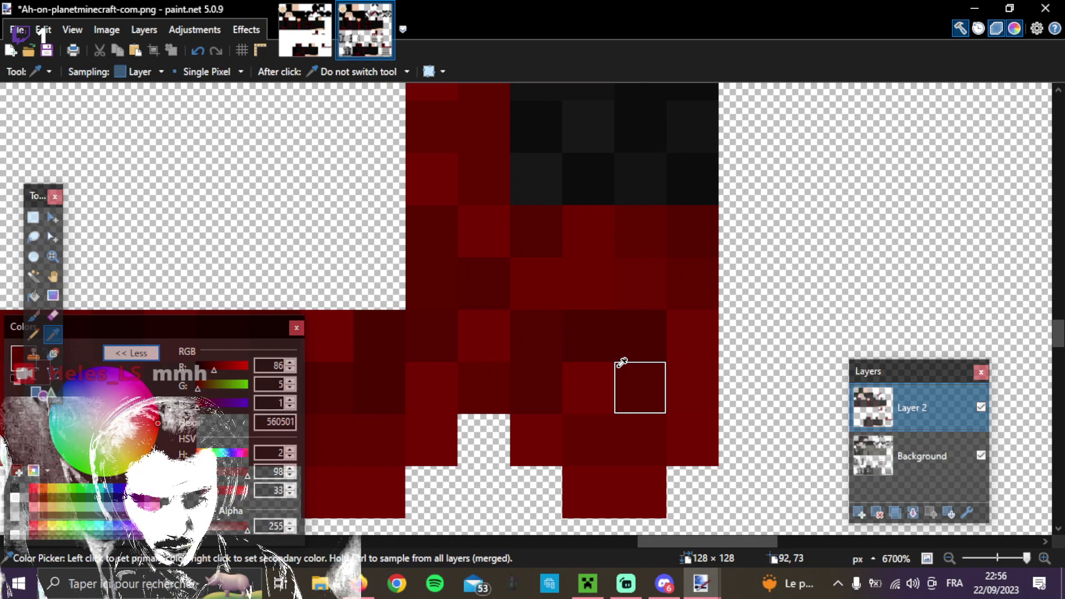
click(34, 334)
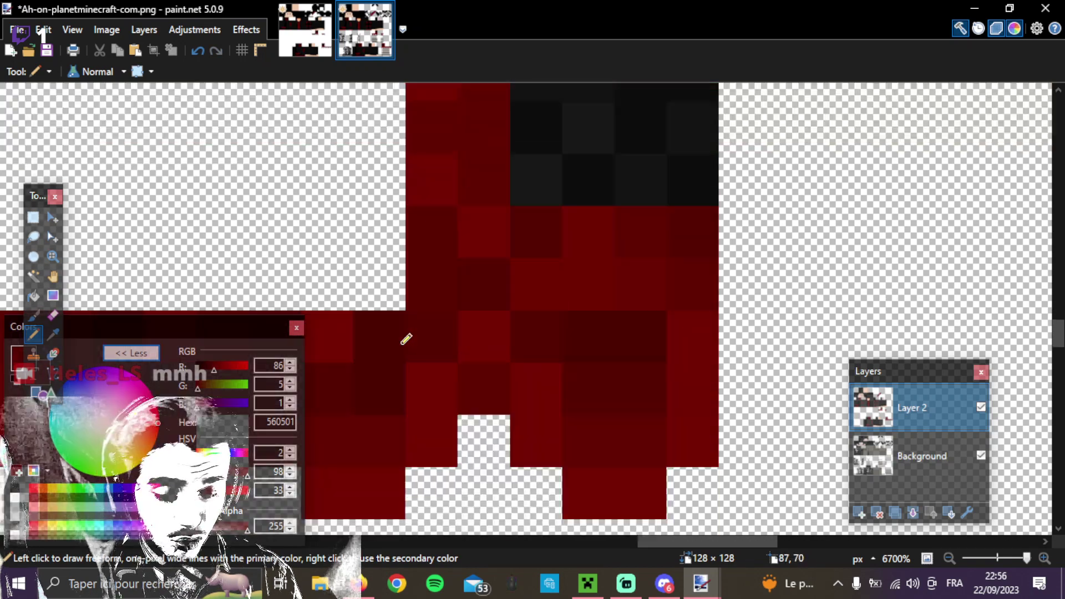
Review the shaded band alongside the red stripe and the black cross with dark red corners on the torso.
scroll(406, 338, down, 3)
scroll(402, 338, up, 3)
scroll(401, 339, down, 3)
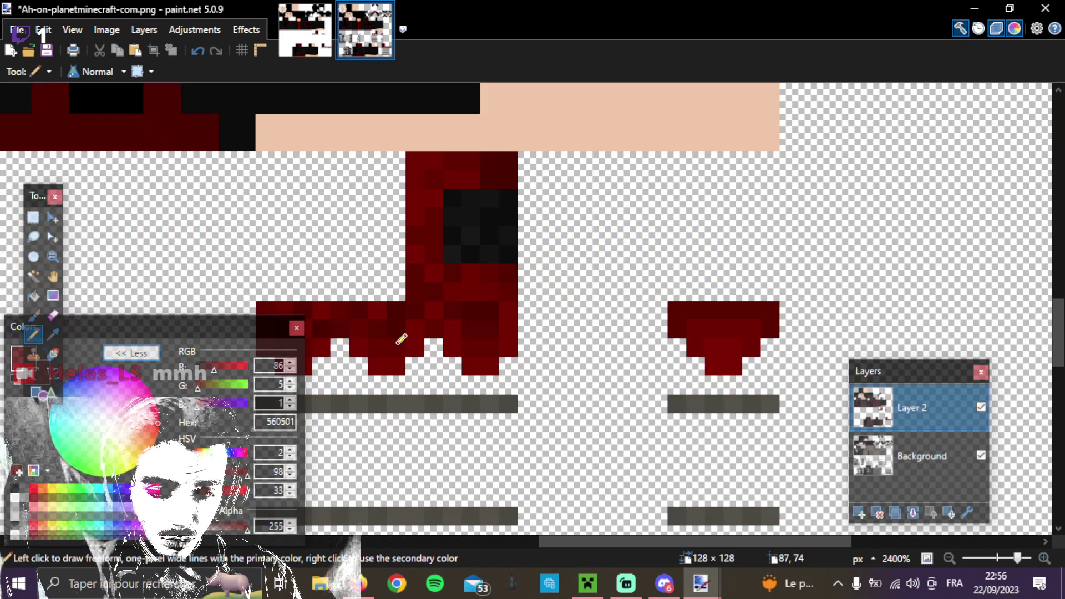
scroll(401, 339, left, 3)
scroll(401, 339, down, 3)
scroll(219, 207, left, 2)
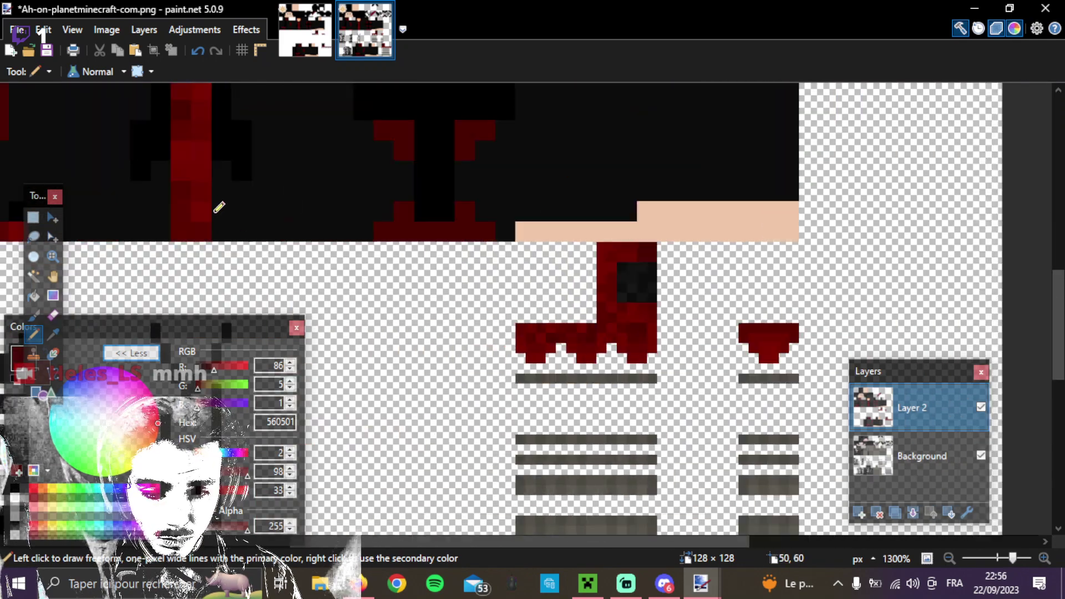
scroll(219, 207, left, 3)
scroll(754, 176, up, 1)
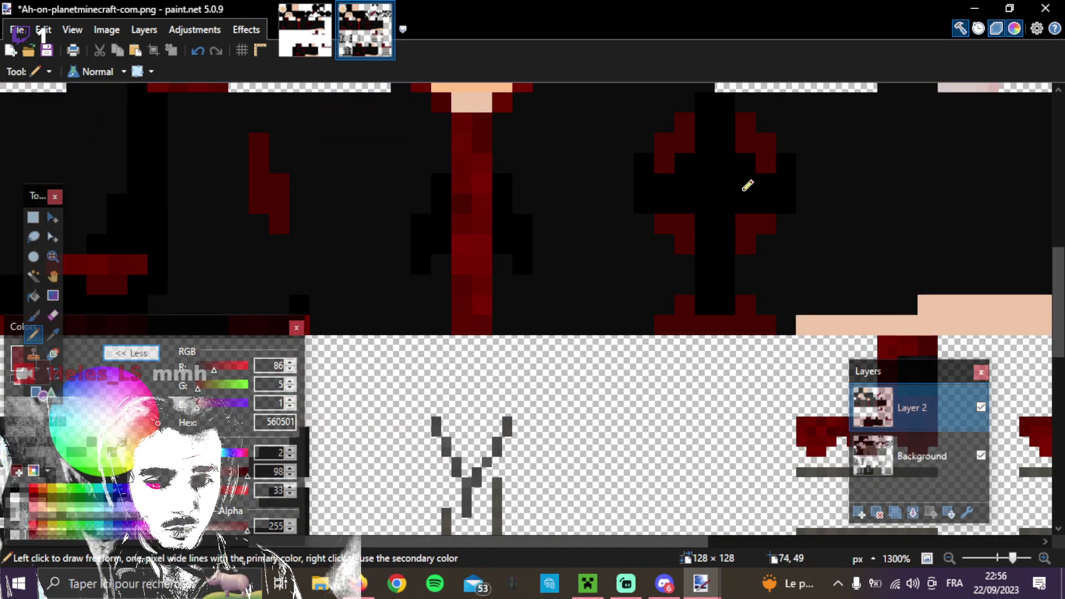
scroll(747, 185, up, 2)
scroll(802, 277, left, 2)
scroll(796, 277, right, 4)
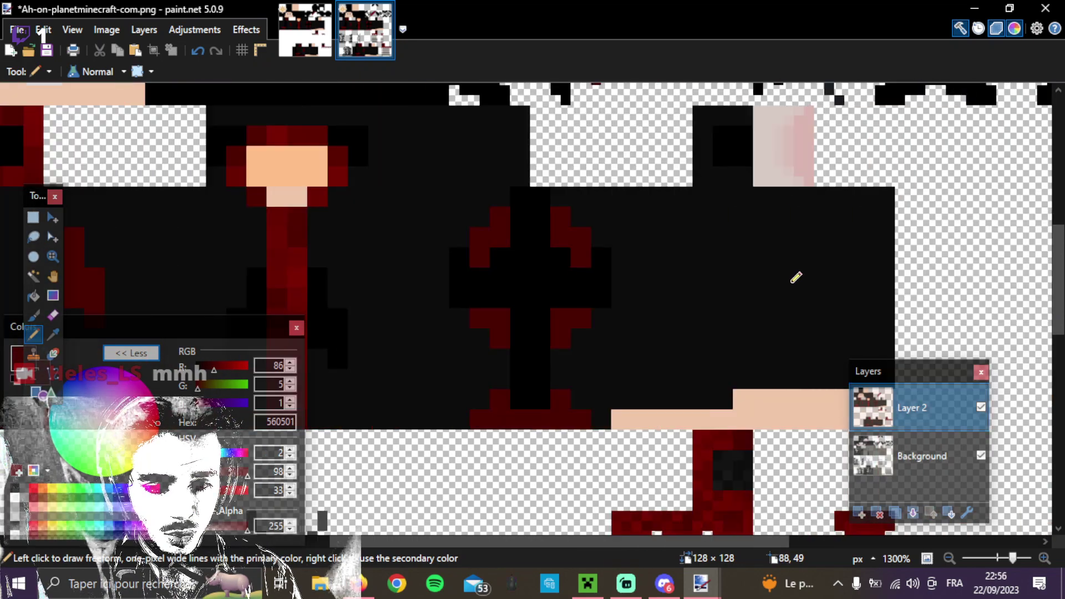
Sample near-black 020202 from the cross and try two diagonal red pixels on the upper corner of its right arm.
scroll(618, 209, up, 5)
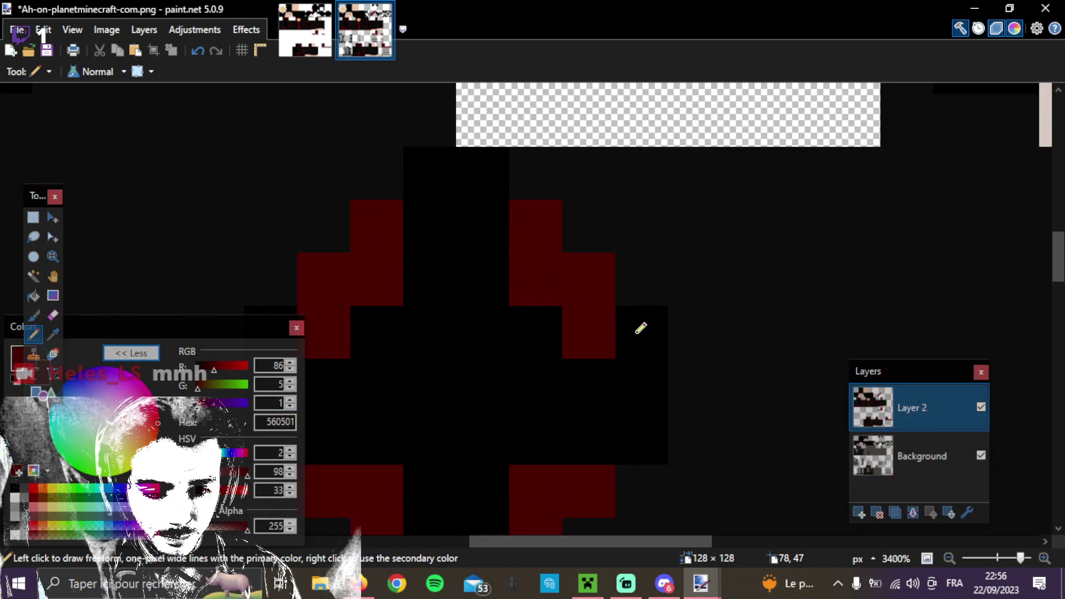
click(53, 335)
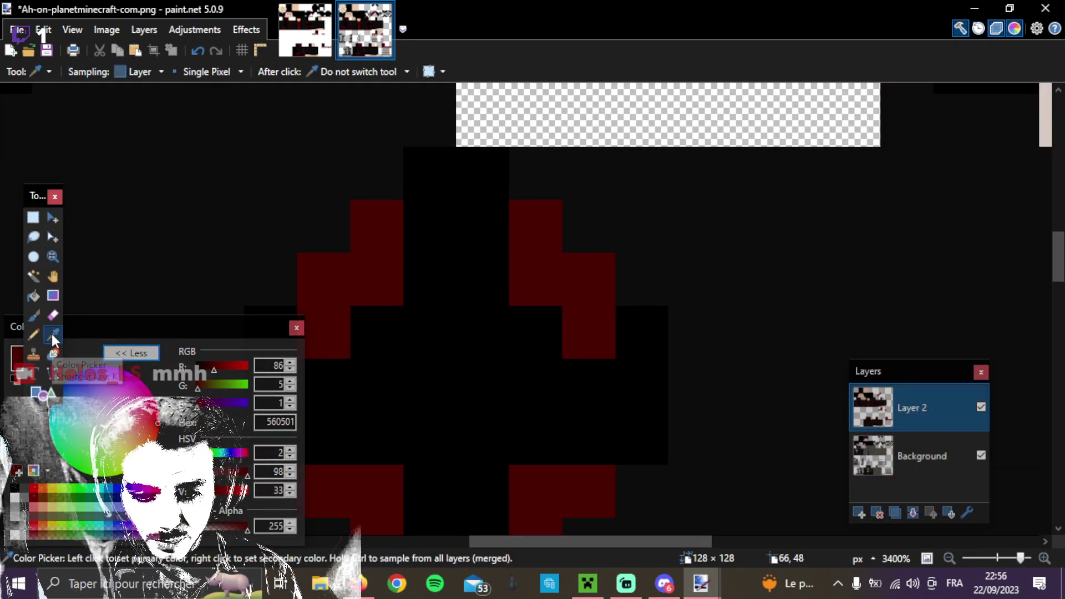
click(368, 385)
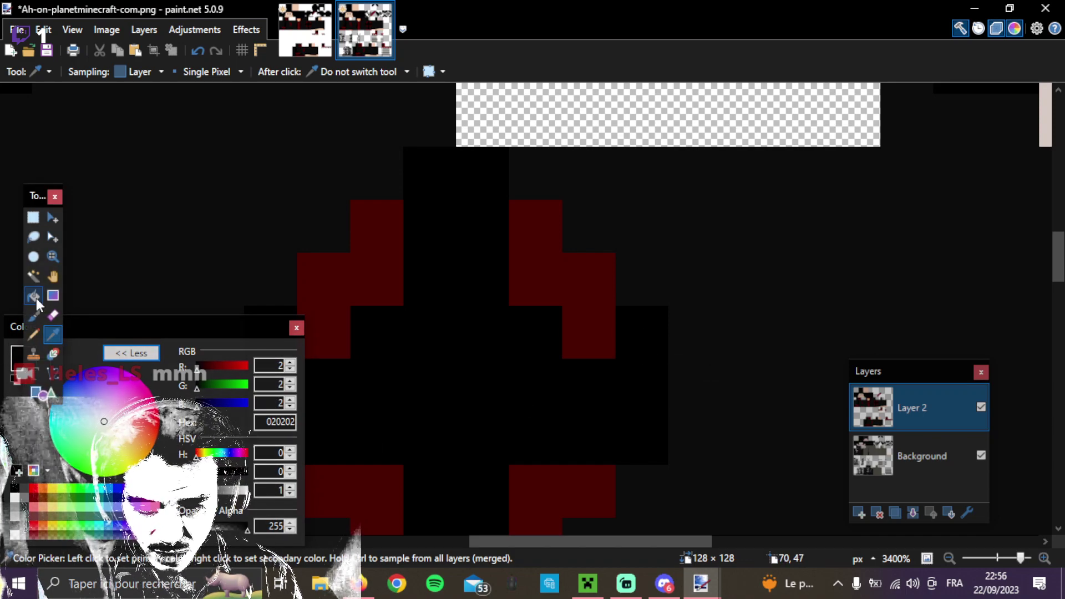
click(32, 335)
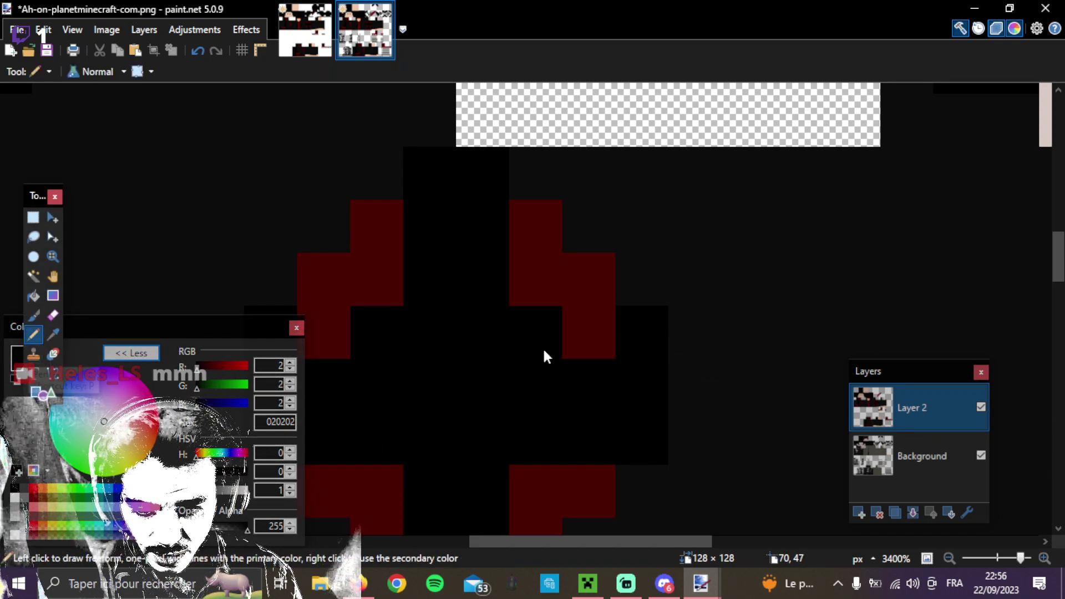
right_click(627, 324)
right_click(654, 341)
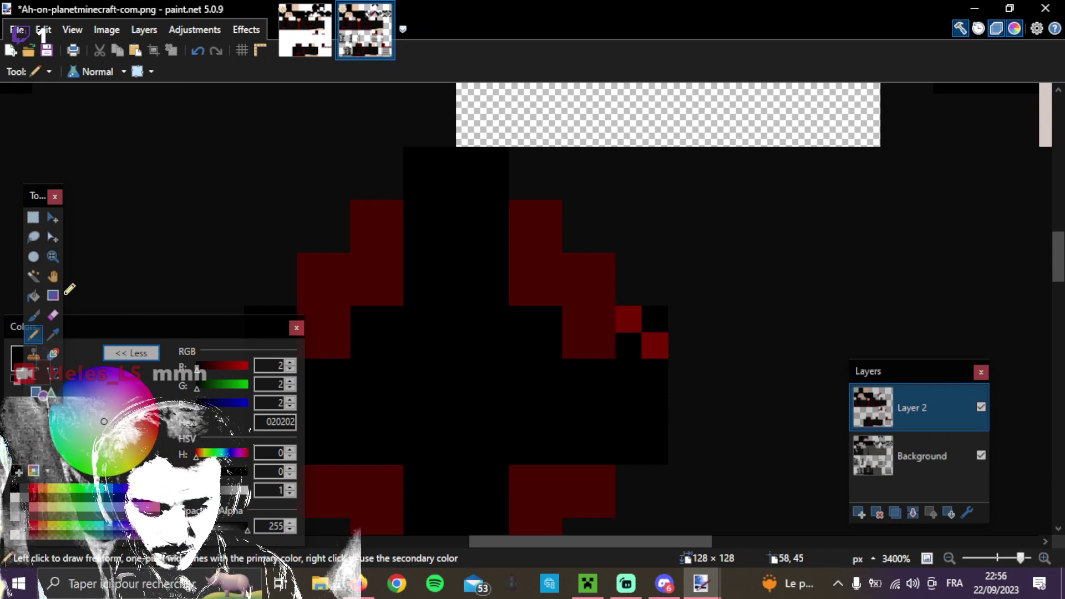
Sample 0D0D0D from the dark background around the cross and lighten it to 111111 by setting its brightness value to 7.
click(53, 335)
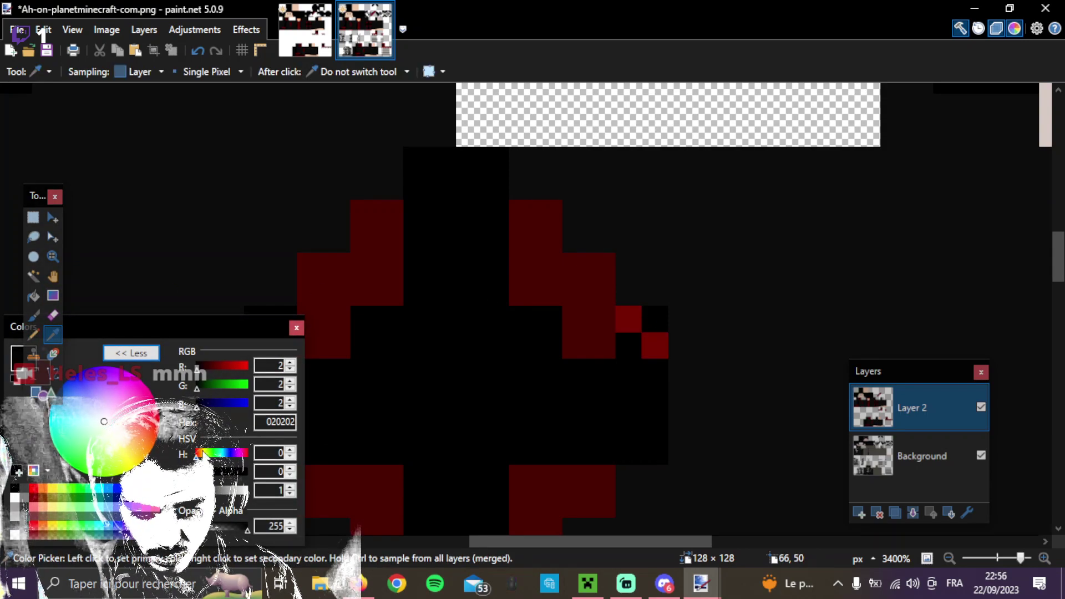
click(32, 335)
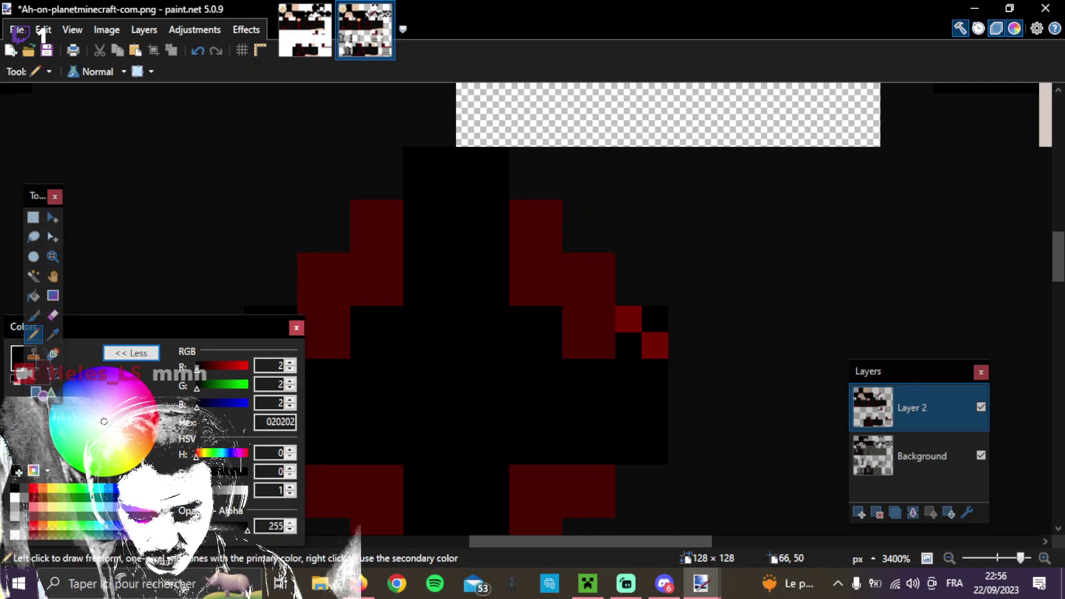
click(54, 334)
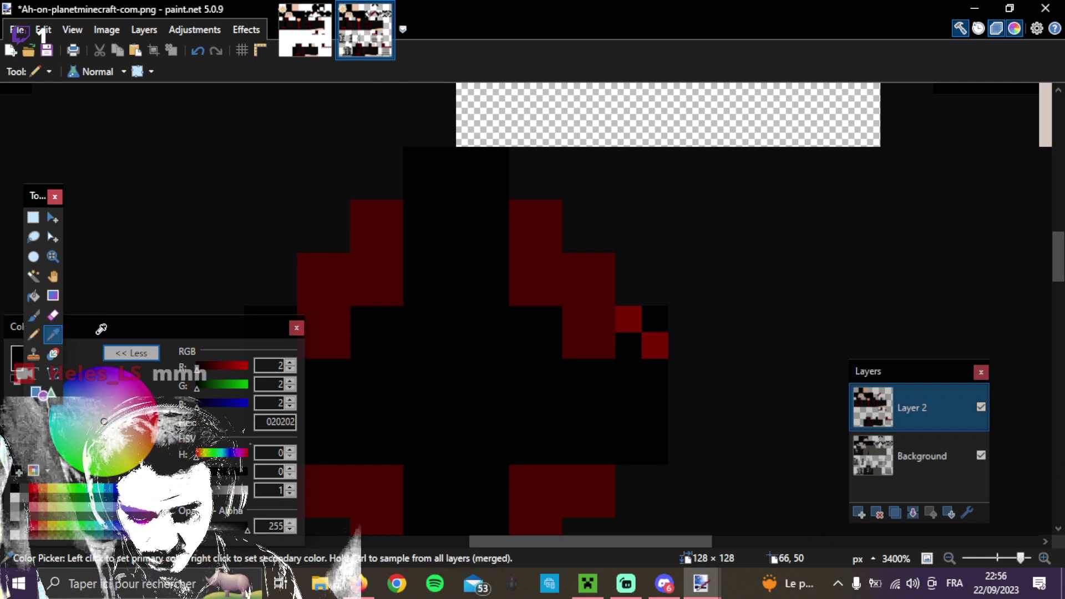
click(758, 290)
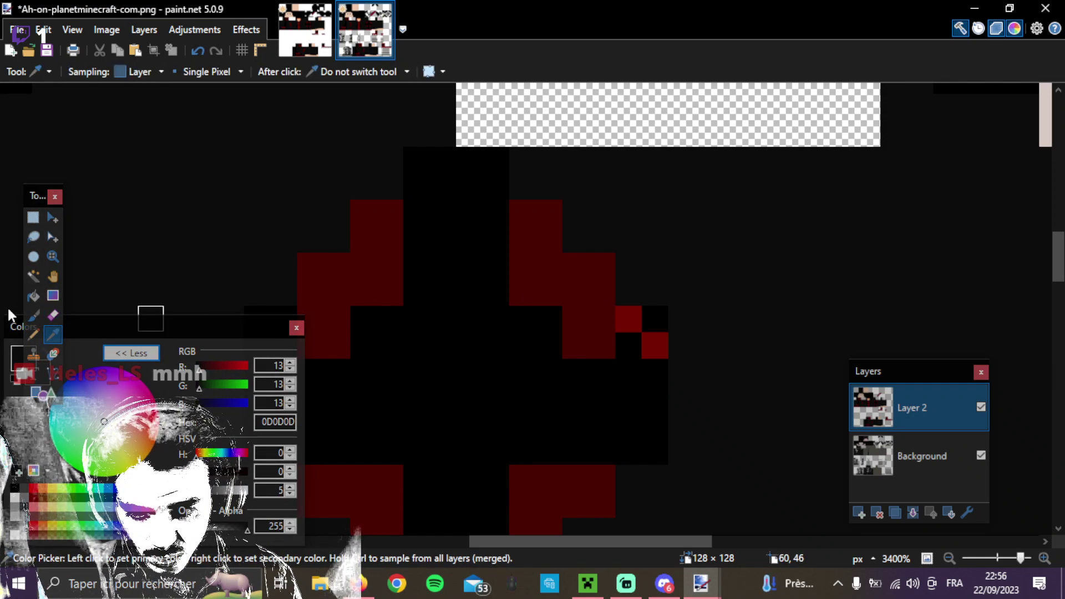
click(34, 334)
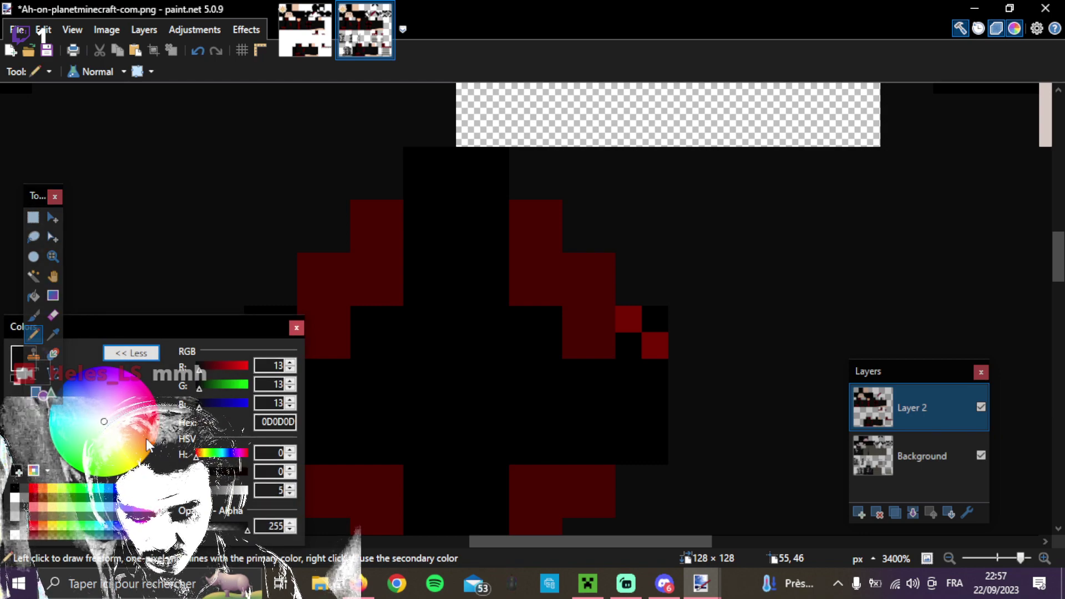
drag(124, 333, 193, 337)
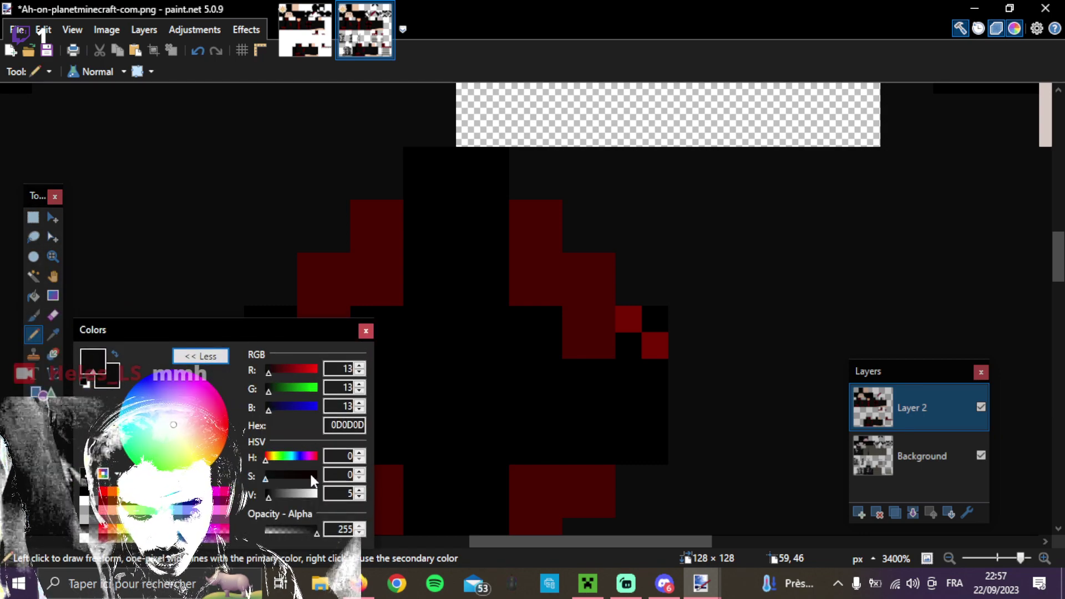
click(268, 493)
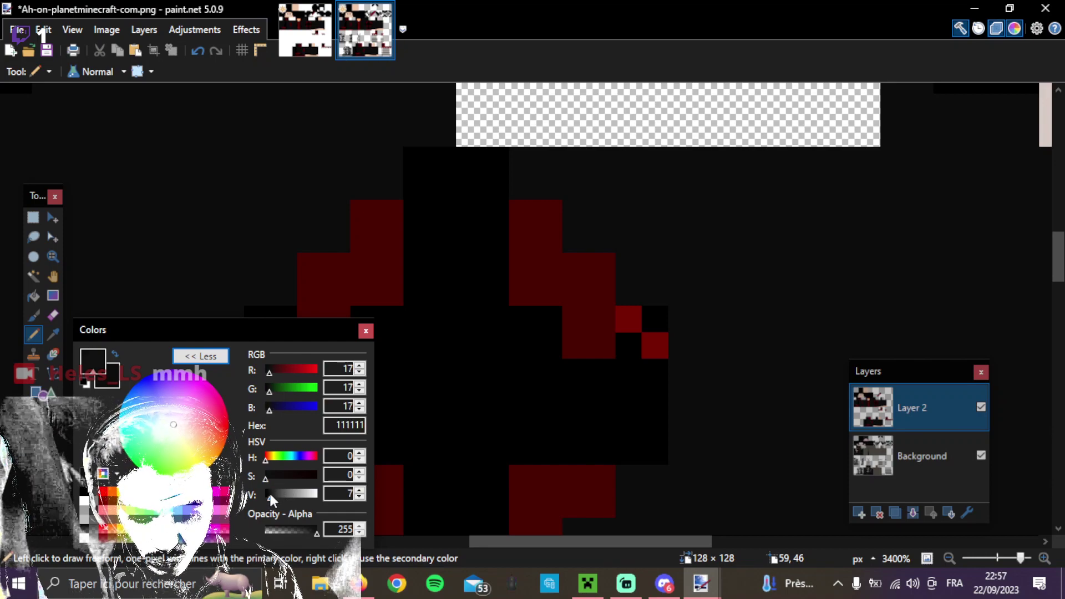
click(270, 493)
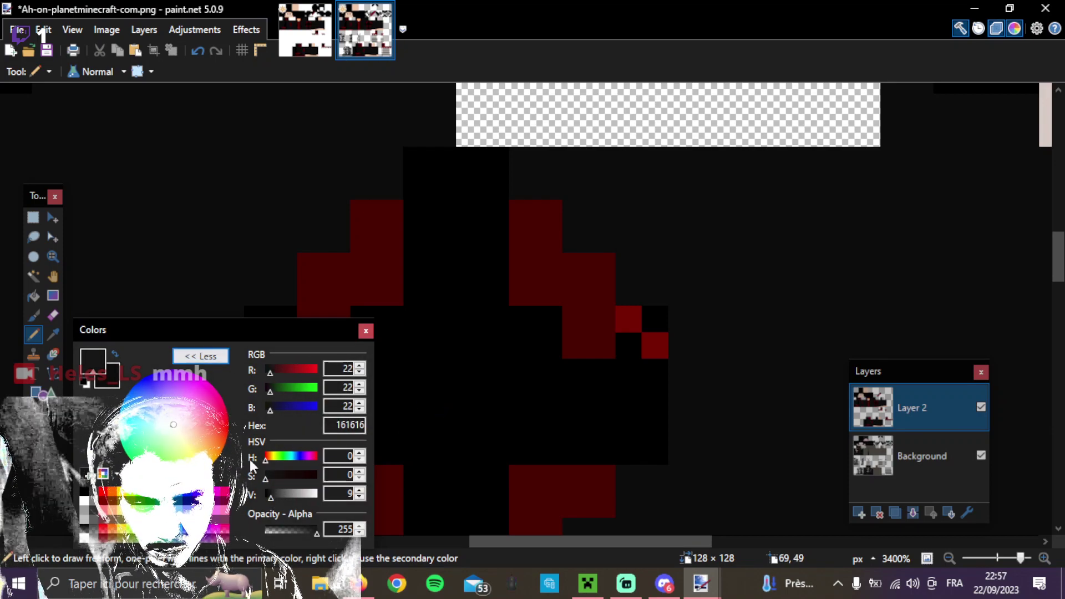
click(268, 498)
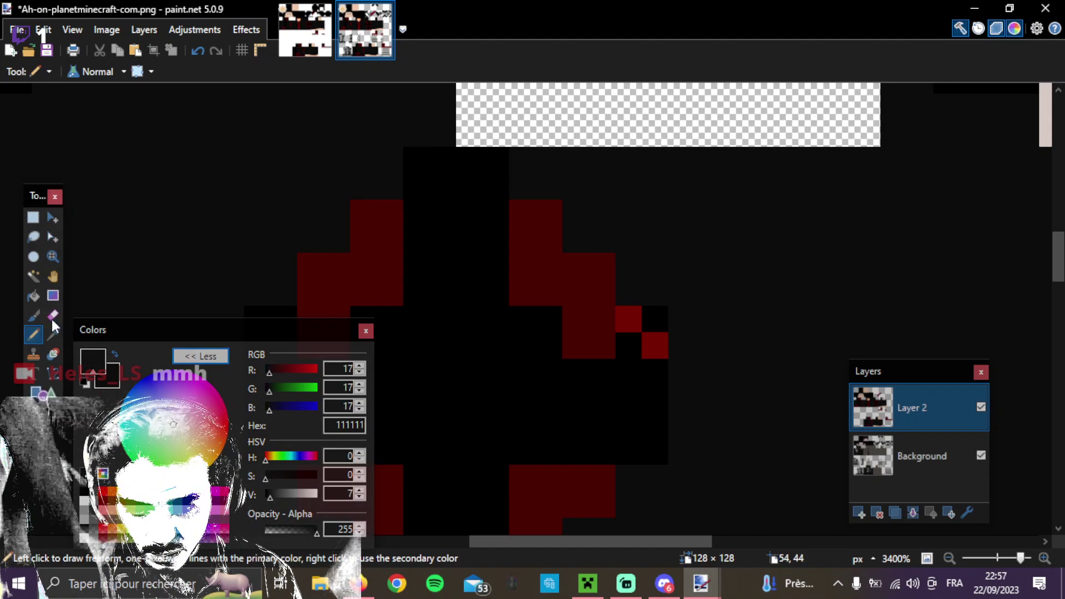
Paint two diagonal 111111 pixels on the upper outer corner of each arm of the black cross, covering the red test pixels.
click(657, 345)
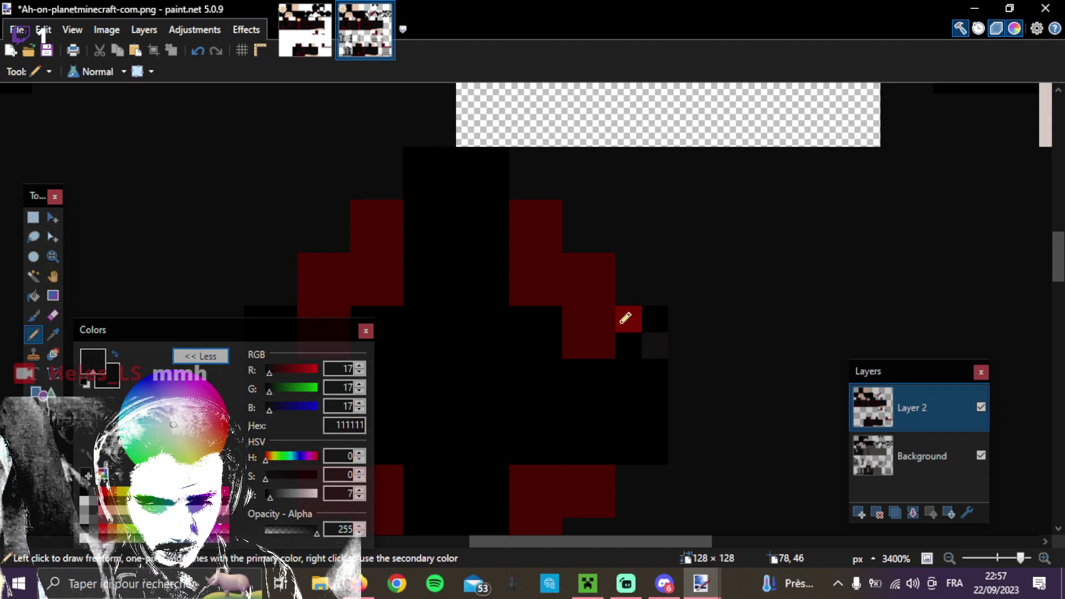
click(625, 320)
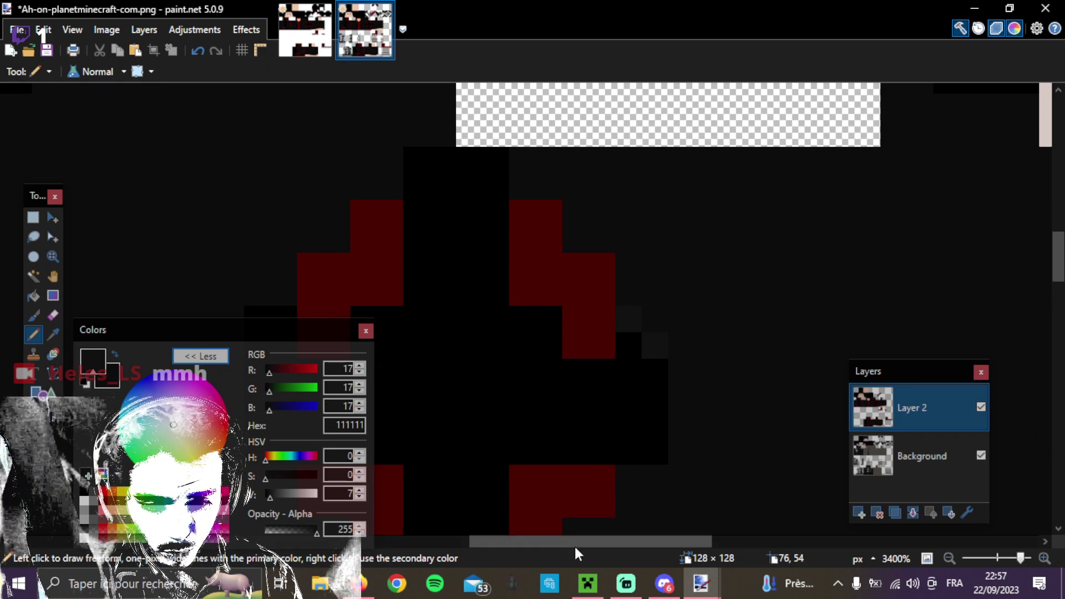
drag(577, 541, 509, 541)
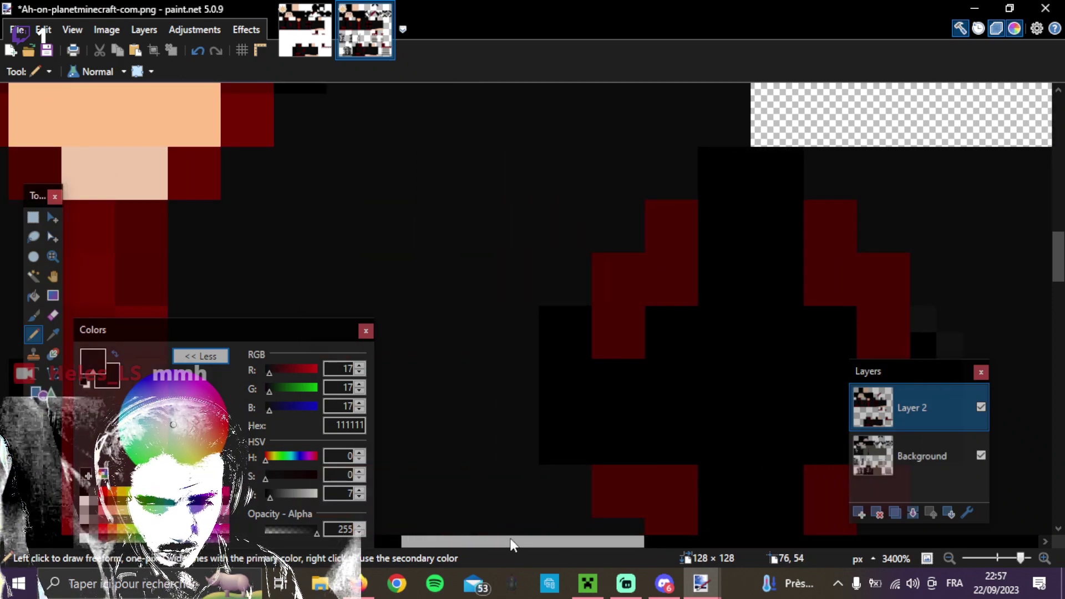
click(566, 324)
click(560, 339)
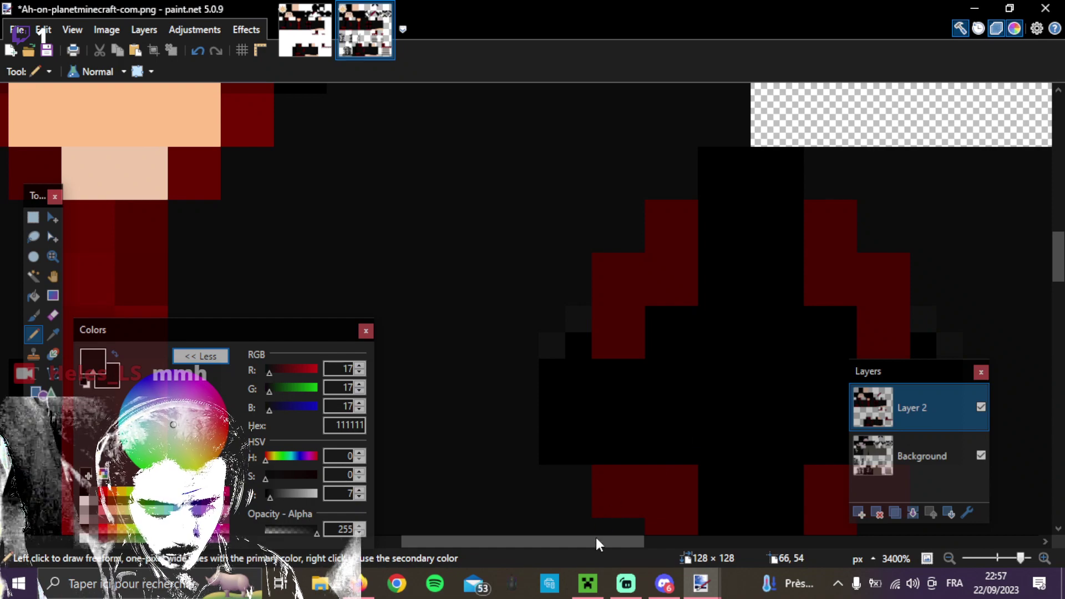
Trim the corners at the upper and lower ends of the cross's vertical bar with single 111111 pixels.
drag(594, 541, 618, 540)
scroll(639, 478, up, 2)
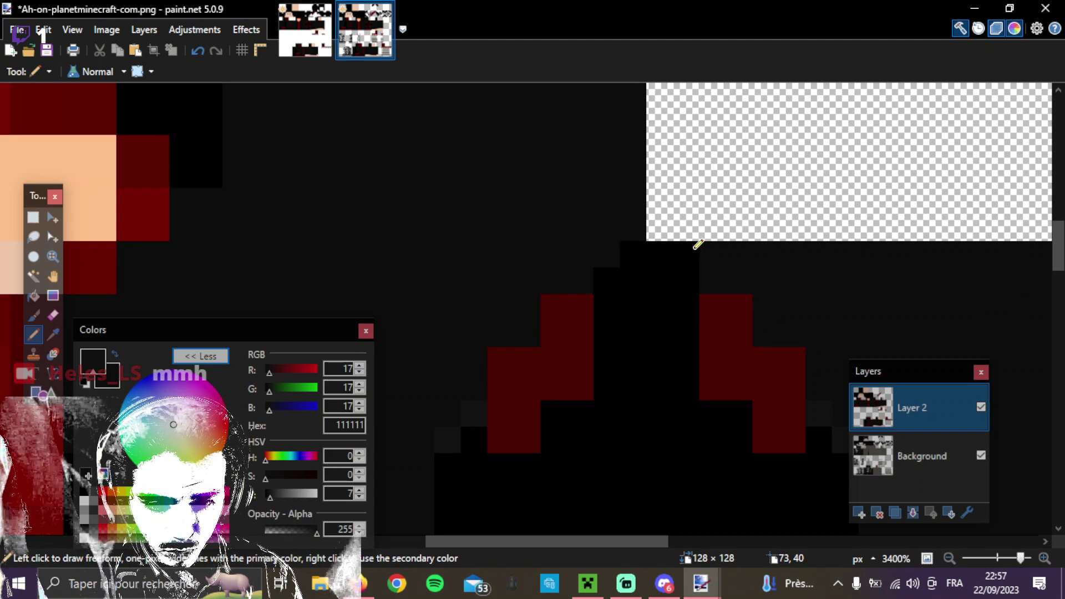
scroll(640, 402, down, 4)
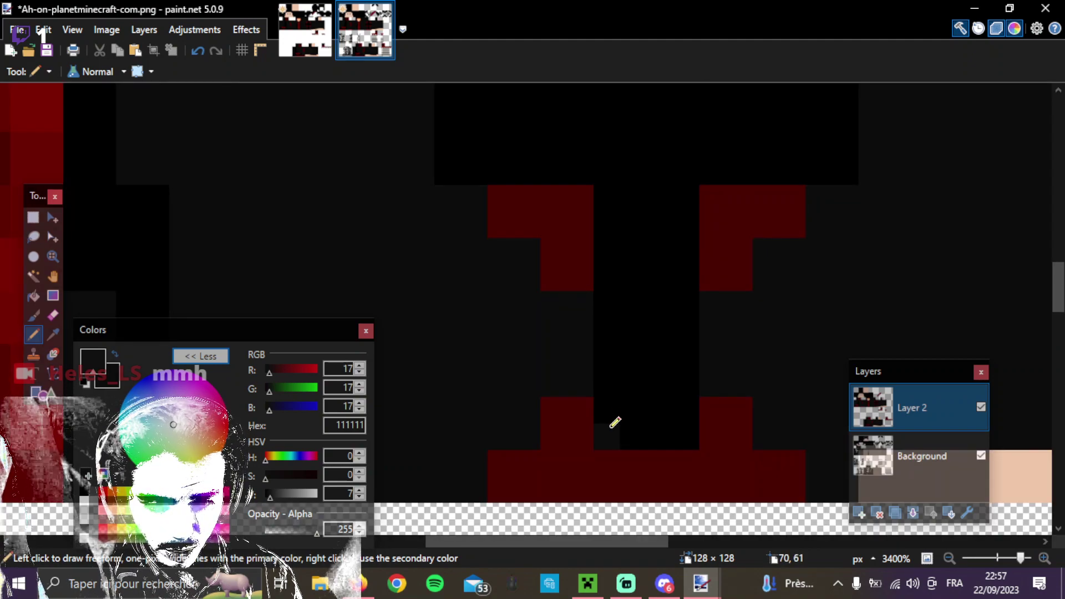
scroll(656, 407, up, 2)
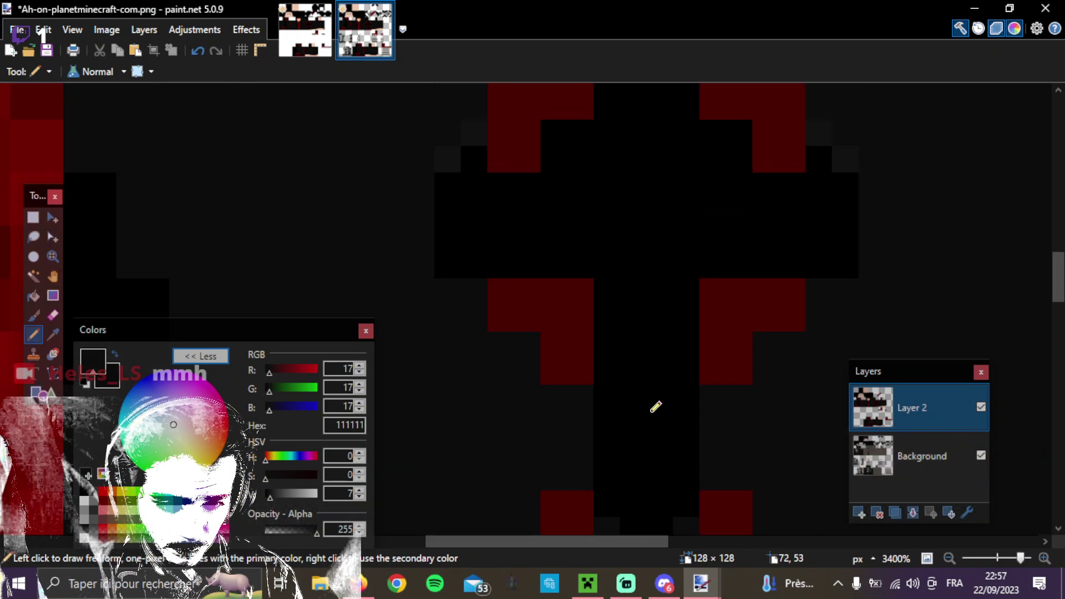
Paint single 111111 pixels on both corners at the upper end of the cross's vertical bar, matching its lower end.
scroll(595, 354, up, 2)
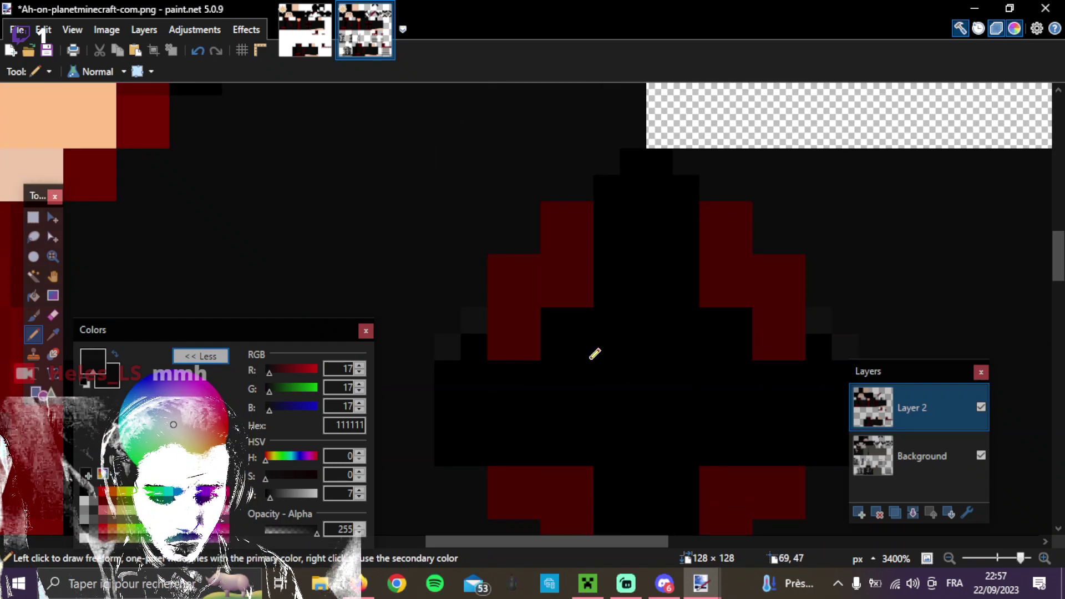
scroll(595, 354, down, 2)
scroll(578, 352, down, 2)
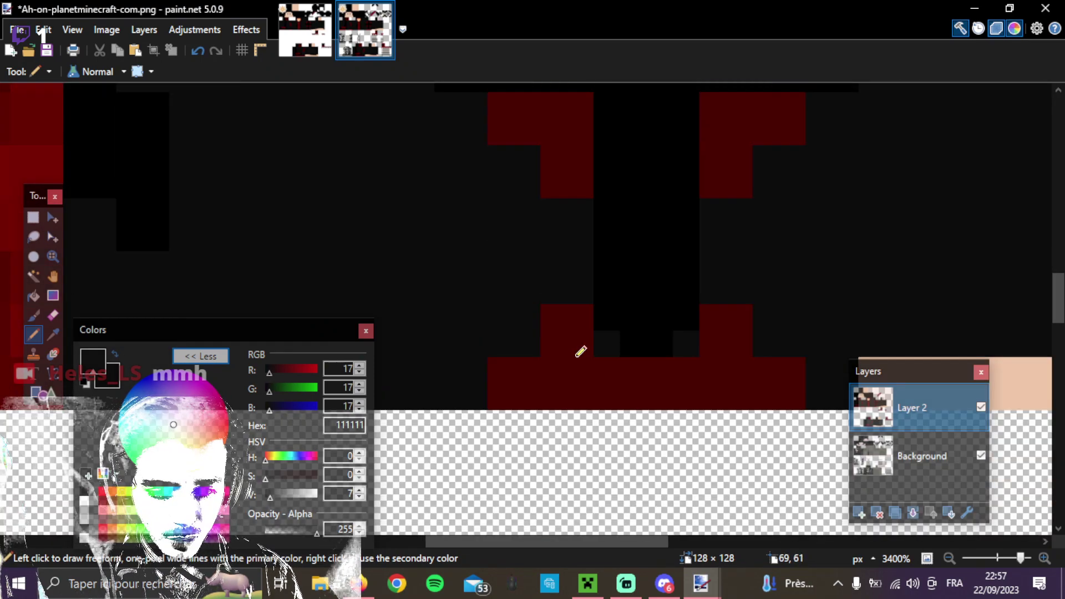
scroll(580, 352, up, 4)
scroll(581, 353, down, 2)
scroll(583, 354, up, 3)
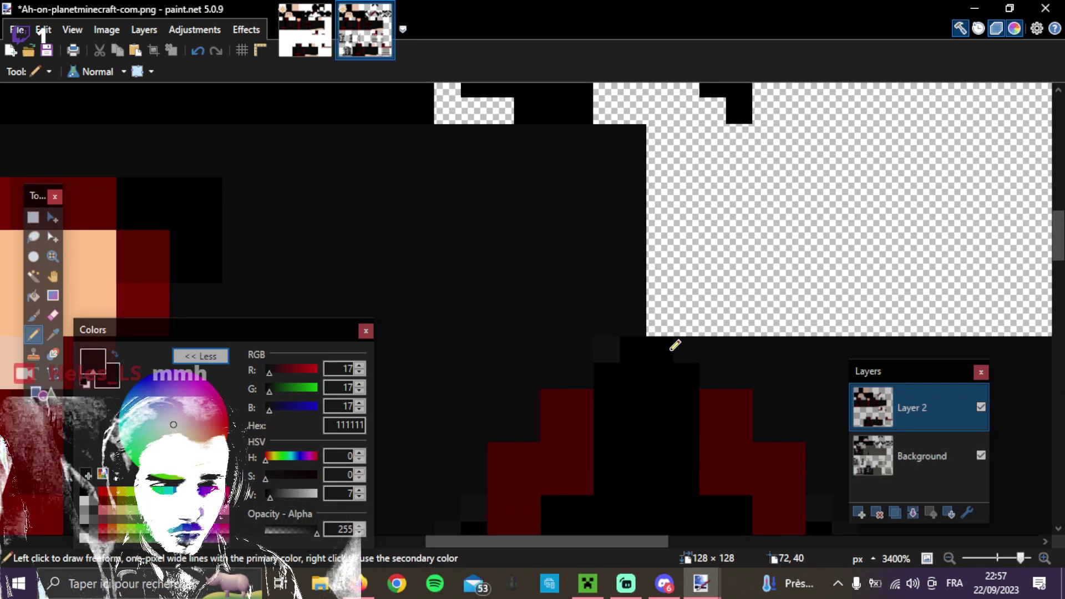
scroll(549, 341, down, 5)
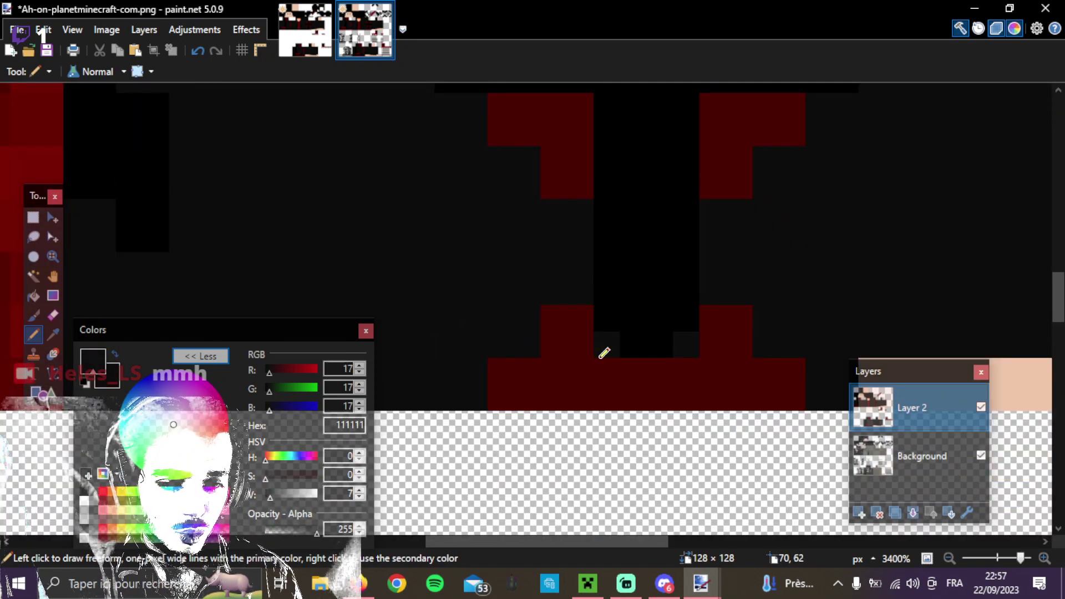
click(603, 347)
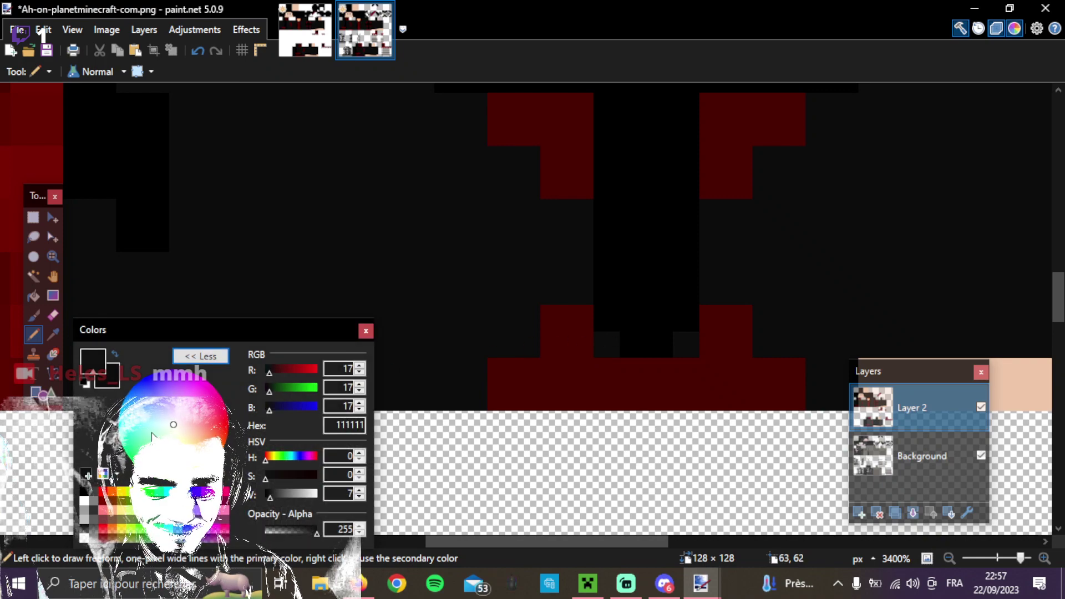
scroll(710, 378, up, 4)
scroll(683, 377, down, 2)
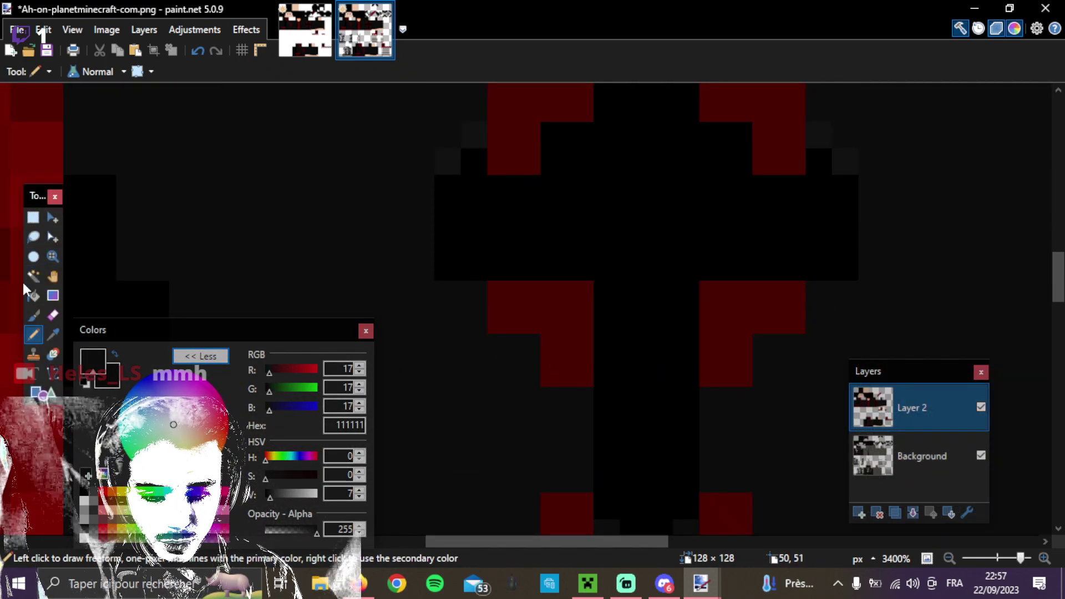
Sample dark red 4B0401 and add one pixel to the outer step of both red ring pieces below the arms.
click(54, 335)
click(587, 364)
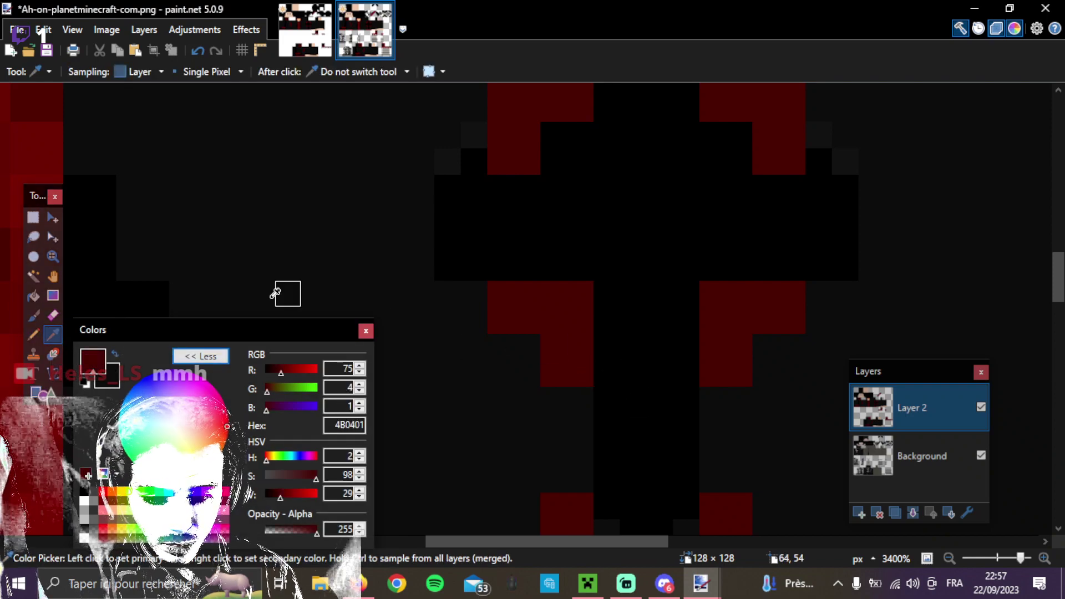
click(34, 335)
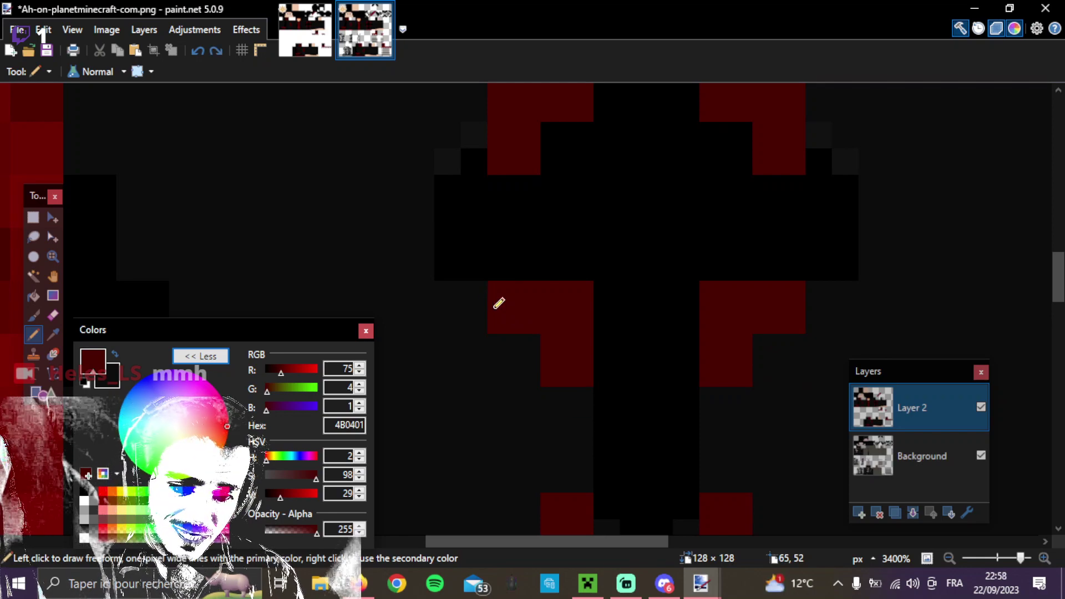
scroll(700, 289, up, 1)
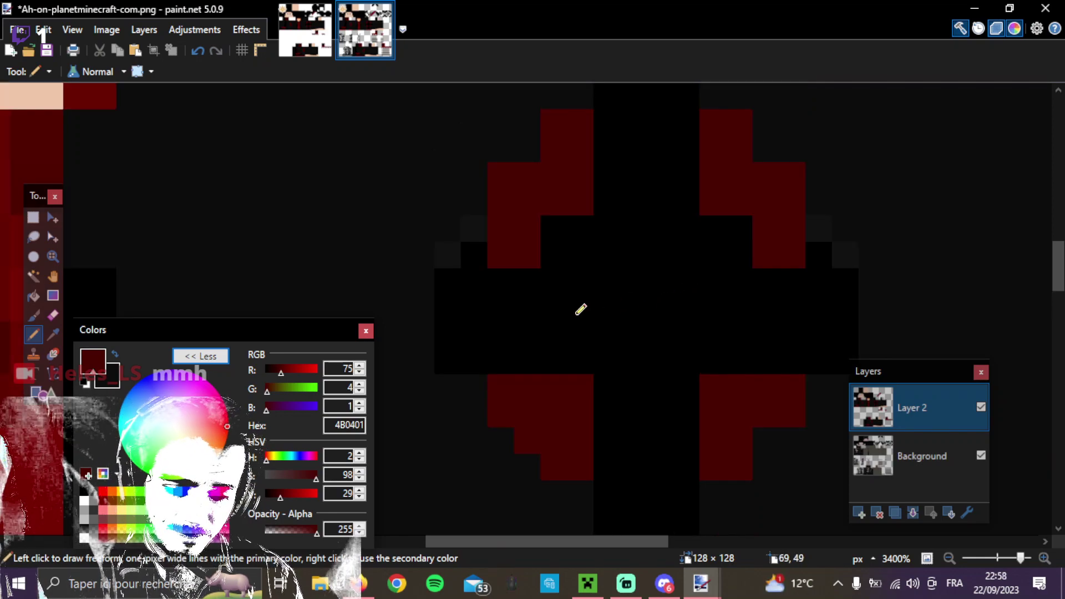
scroll(547, 275, up, 1)
scroll(547, 275, down, 2)
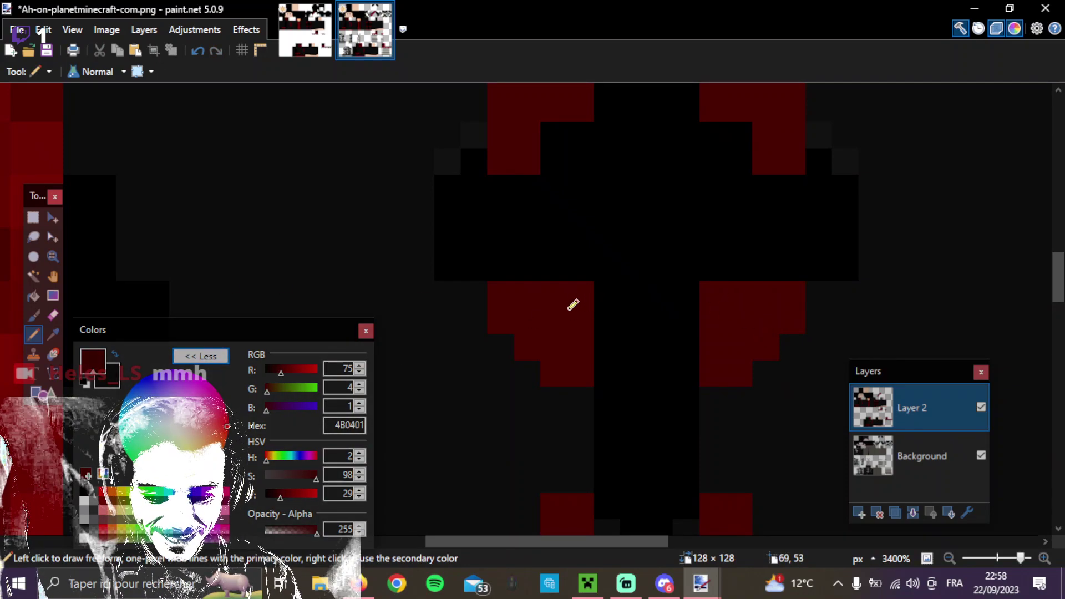
Cut three-pixel stepped notches in dark grey at the inner corner of each of the ring's four quadrants.
mouse_move(574, 303)
mouse_down()
mouse_move(556, 292)
mouse_move(580, 288)
mouse_up()
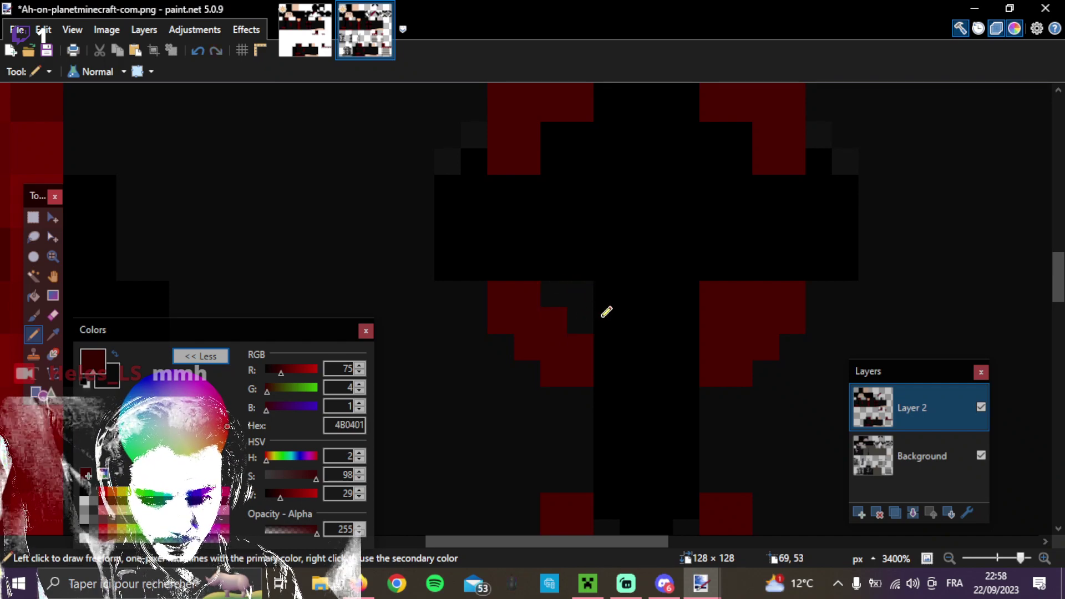
drag(718, 309, 716, 291)
scroll(730, 286, up, 3)
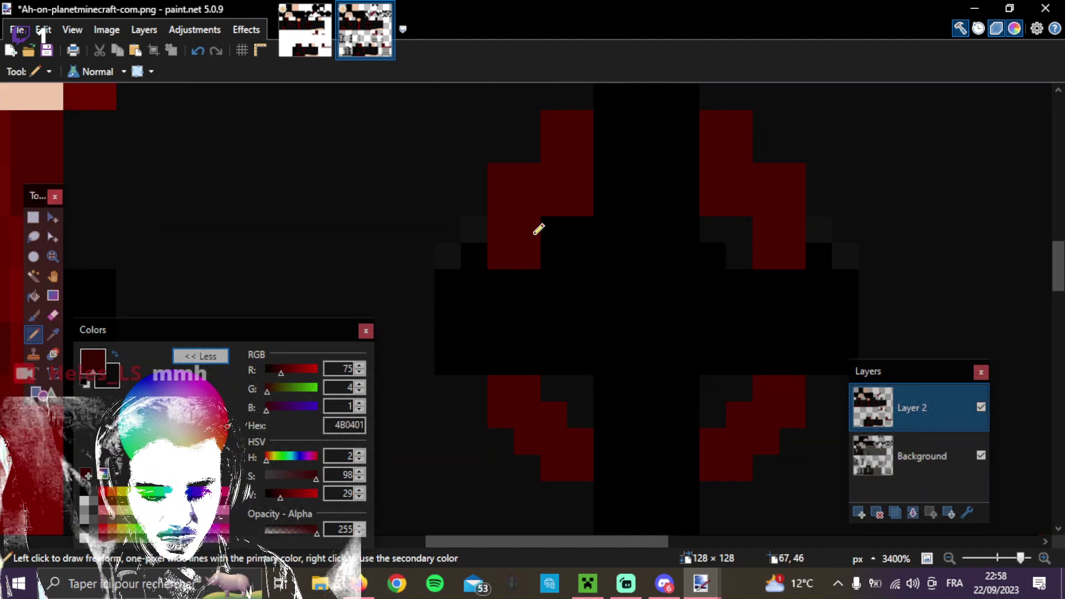
mouse_move(555, 250)
mouse_down()
mouse_move(557, 228)
mouse_move(577, 226)
mouse_up()
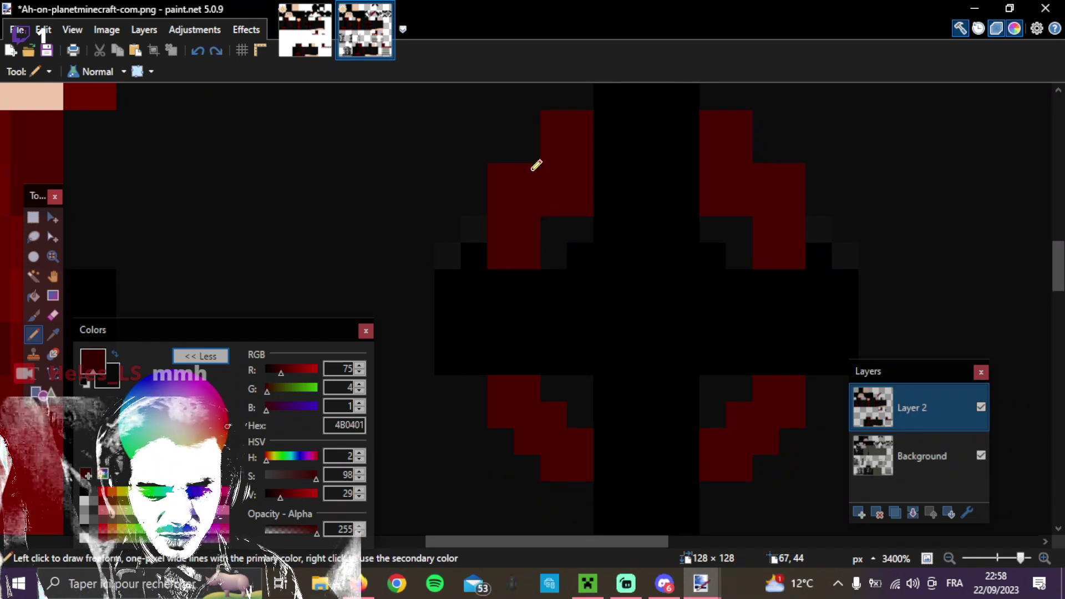
Try rounding both upper ring pieces with one extra 4B0401 pixel on the outer step and one pixel removed beside the vertical bar.
click(528, 150)
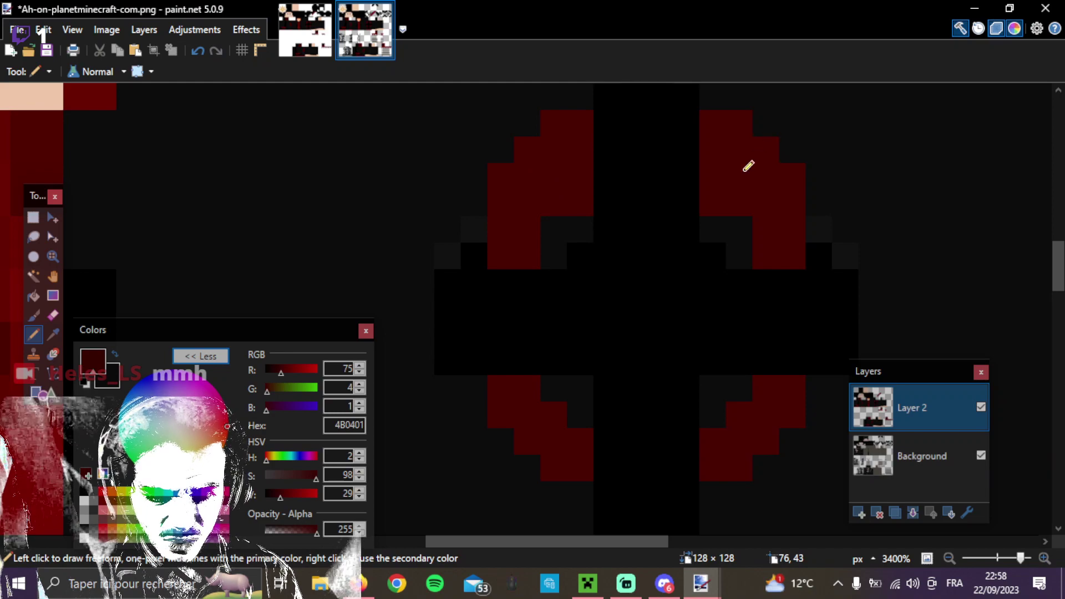
scroll(690, 242, up, 2)
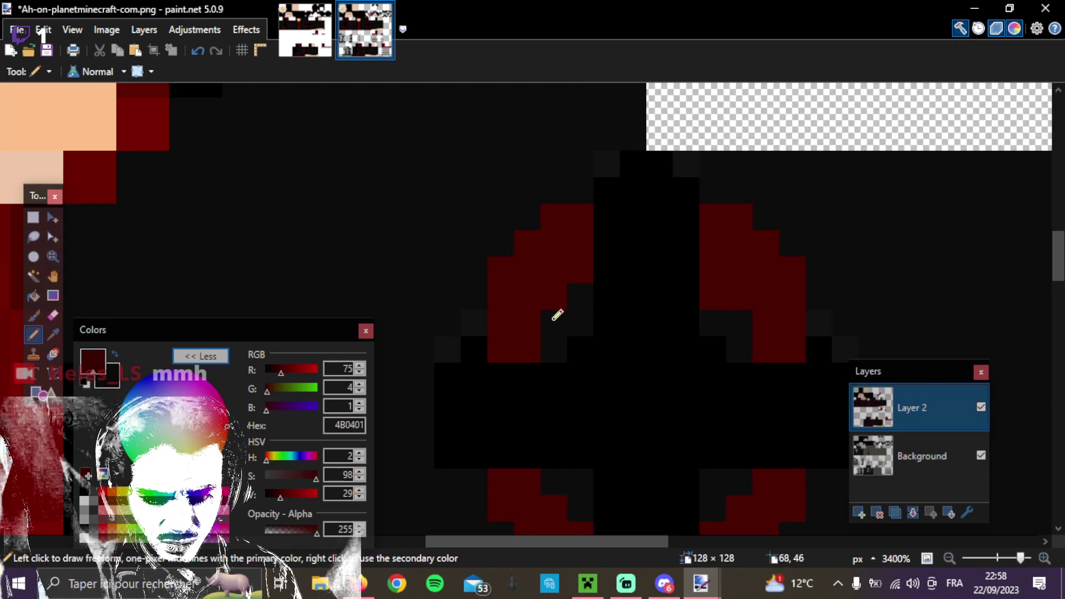
right_click(713, 294)
right_click(742, 325)
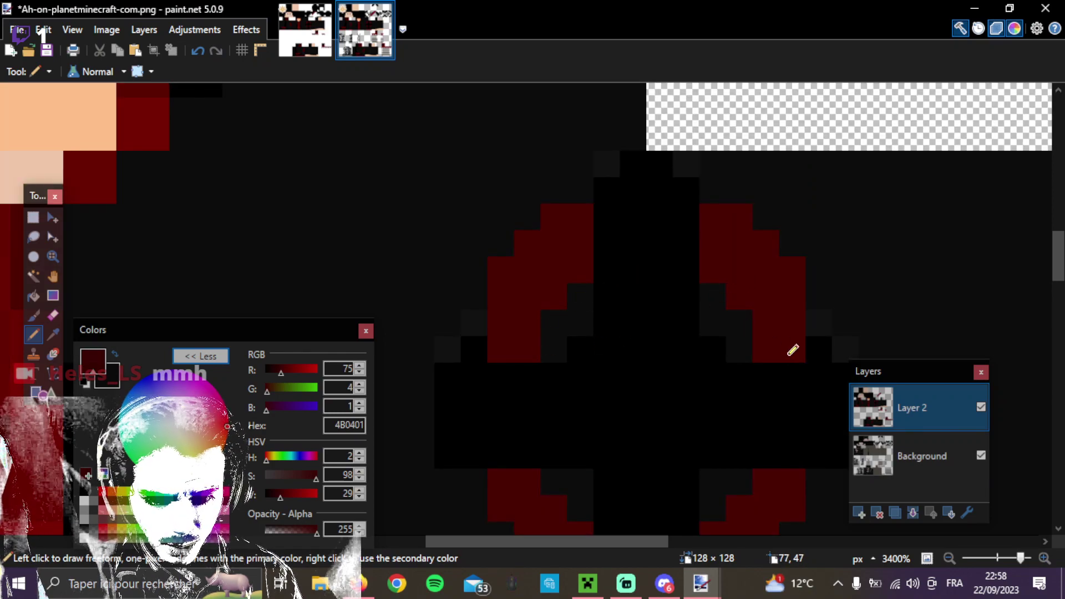
scroll(792, 349, down, 2)
scroll(792, 349, up, 2)
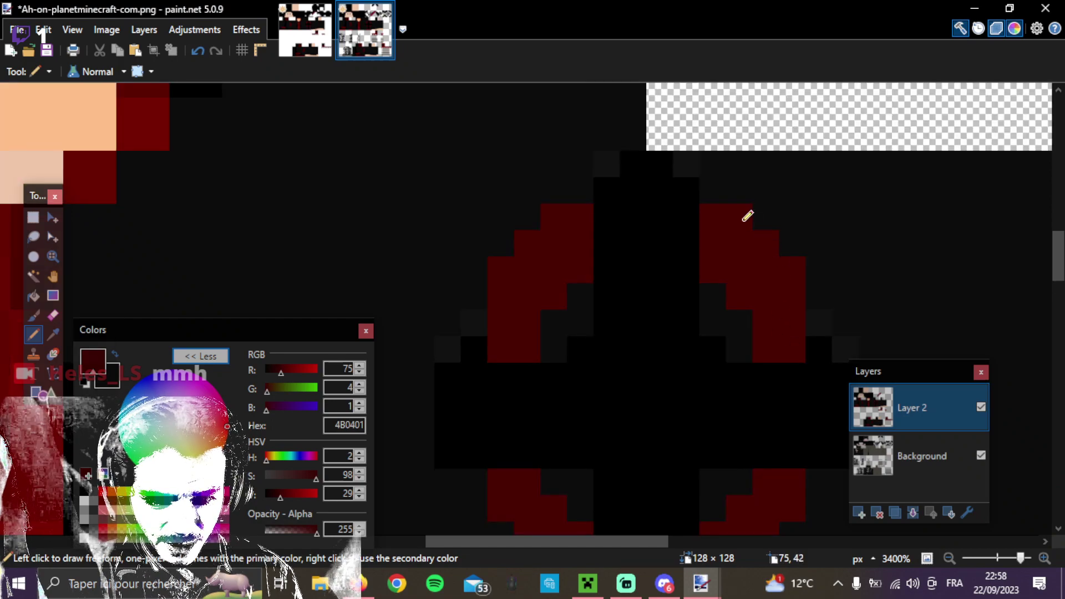
Shave one pixel off the stepped outer edge of both red ring pieces above the arms.
right_click(713, 212)
right_click(744, 211)
right_click(765, 244)
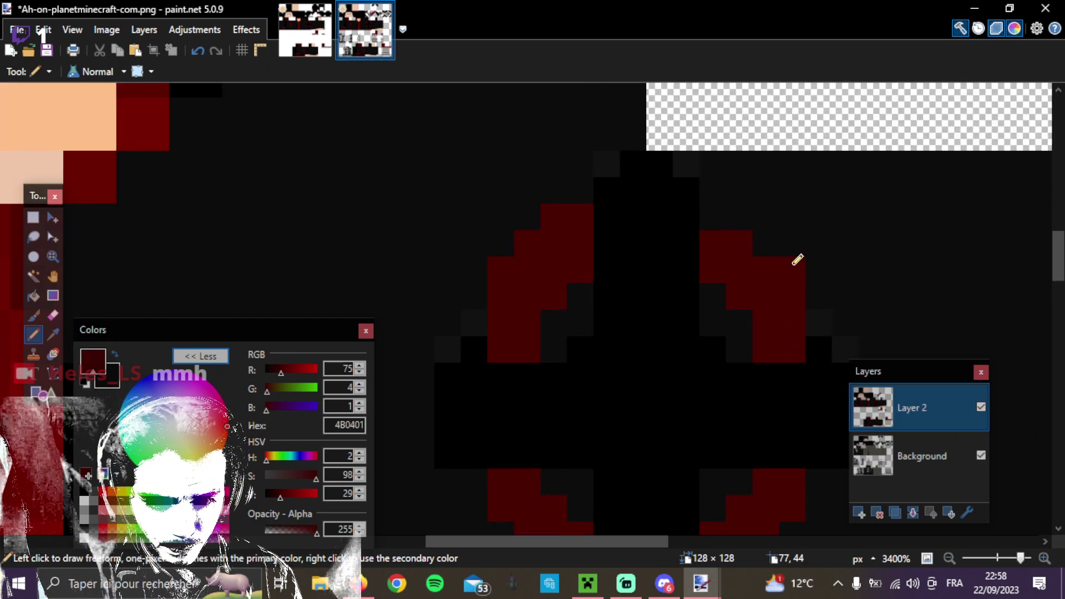
right_click(580, 213)
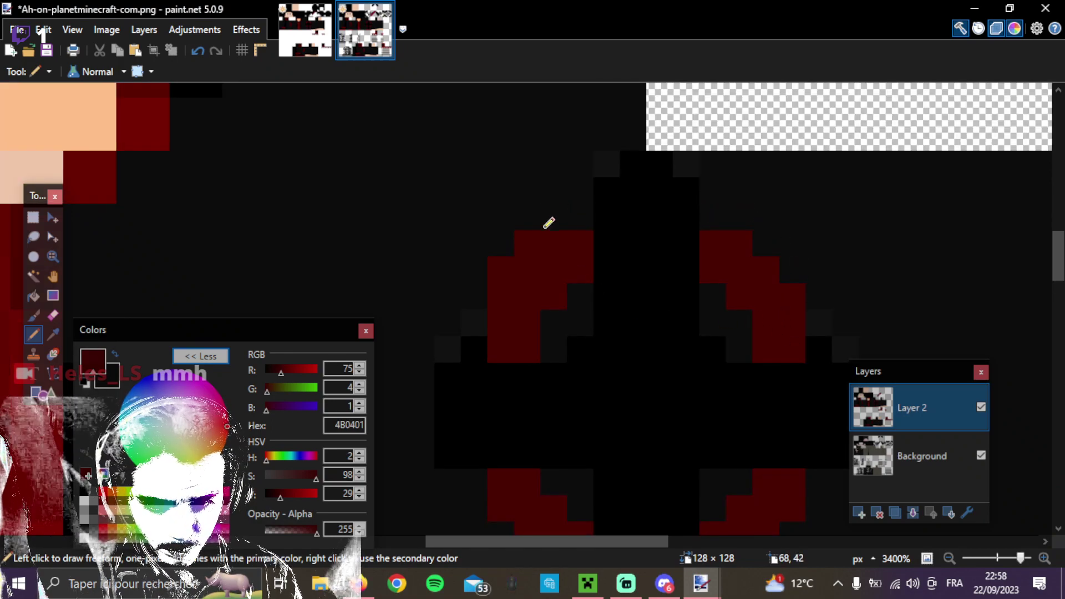
scroll(701, 351, down, 3)
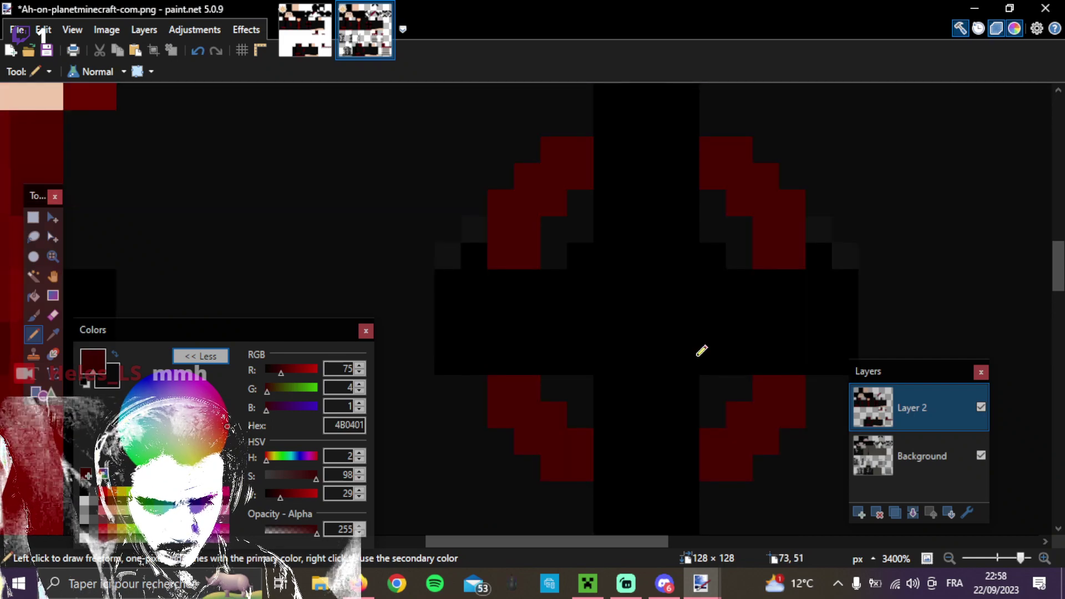
scroll(702, 350, down, 1)
scroll(699, 349, up, 1)
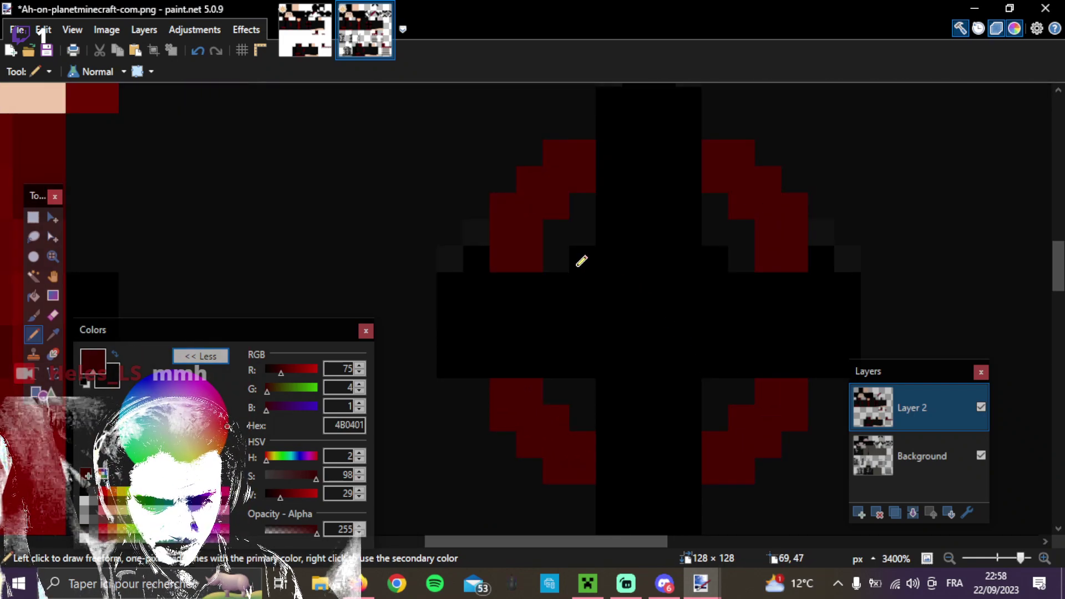
scroll(580, 261, up, 1)
scroll(575, 262, up, 1)
scroll(575, 267, down, 5)
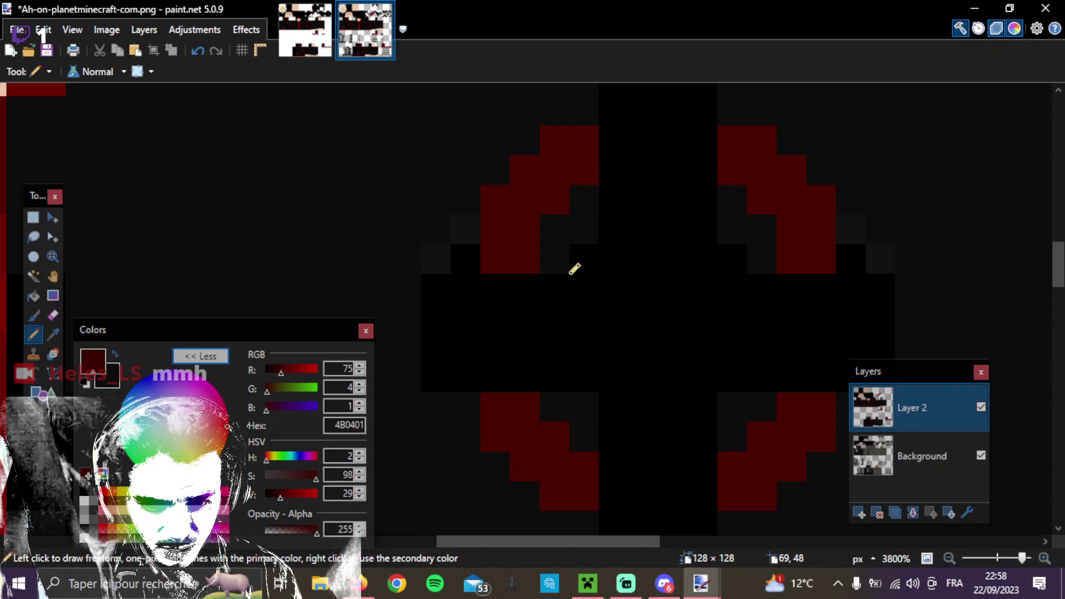
Replace the black inner corner pixel in both upper quadrants with dark grey and thicken the ring's inner edge there with 4B0401 pixels.
click(582, 251)
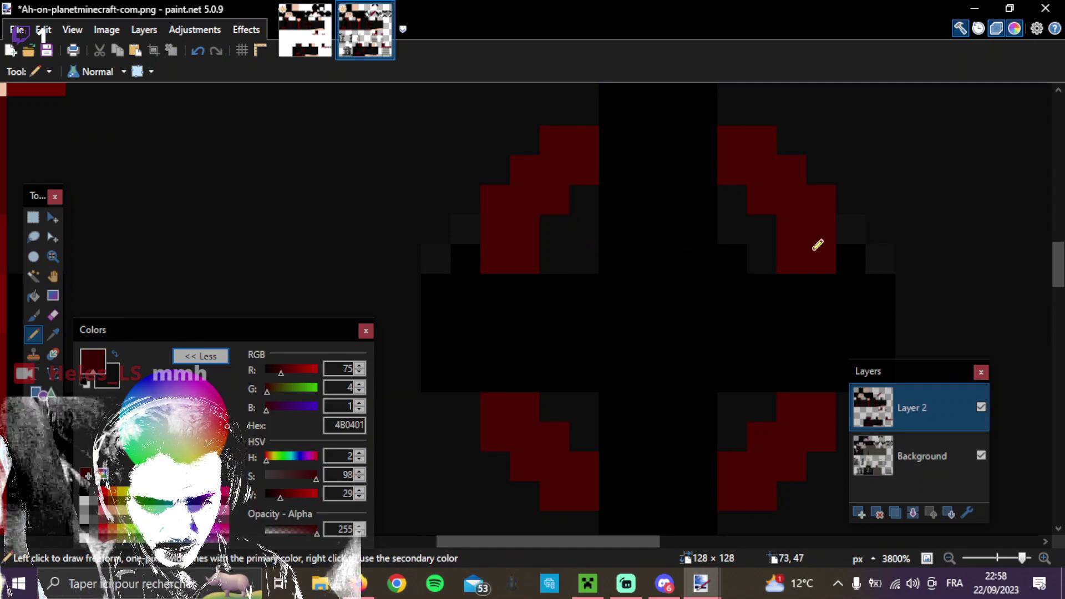
click(738, 253)
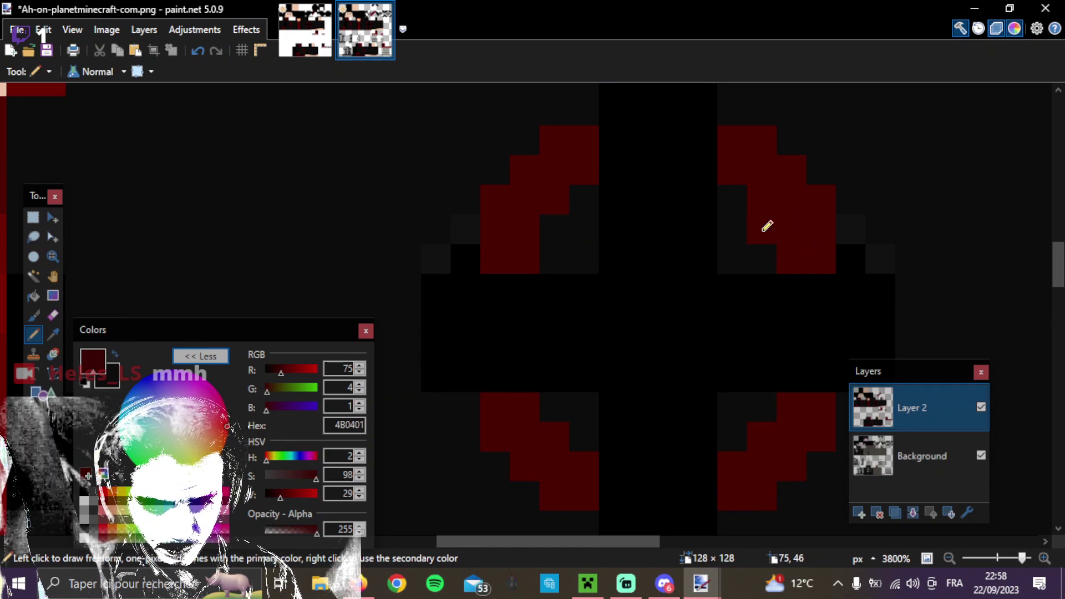
drag(582, 171, 560, 207)
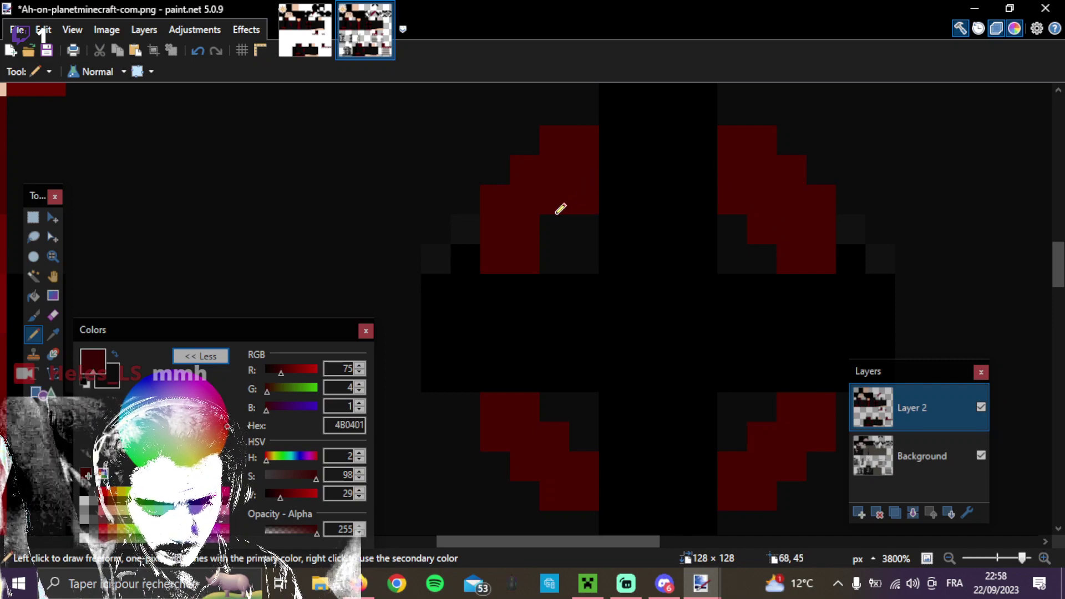
right_click(506, 195)
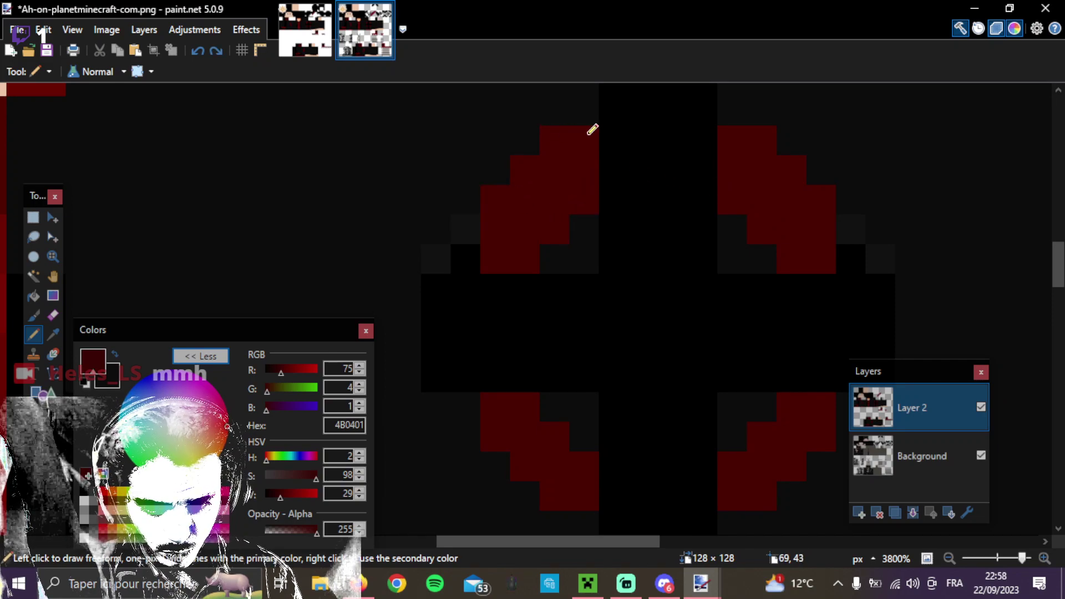
Trim the outer stepped pixels from both upper ring pieces again to make the arcs thinner and flatter.
right_click(559, 130)
right_click(589, 132)
right_click(485, 191)
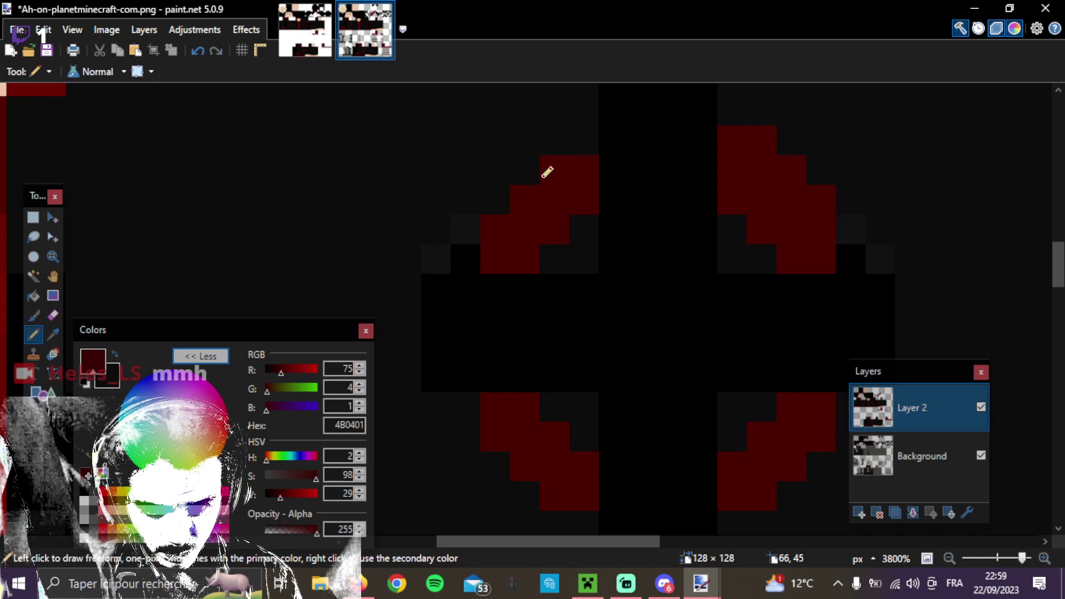
right_click(819, 187)
scroll(682, 270, down, 3)
scroll(682, 270, up, 3)
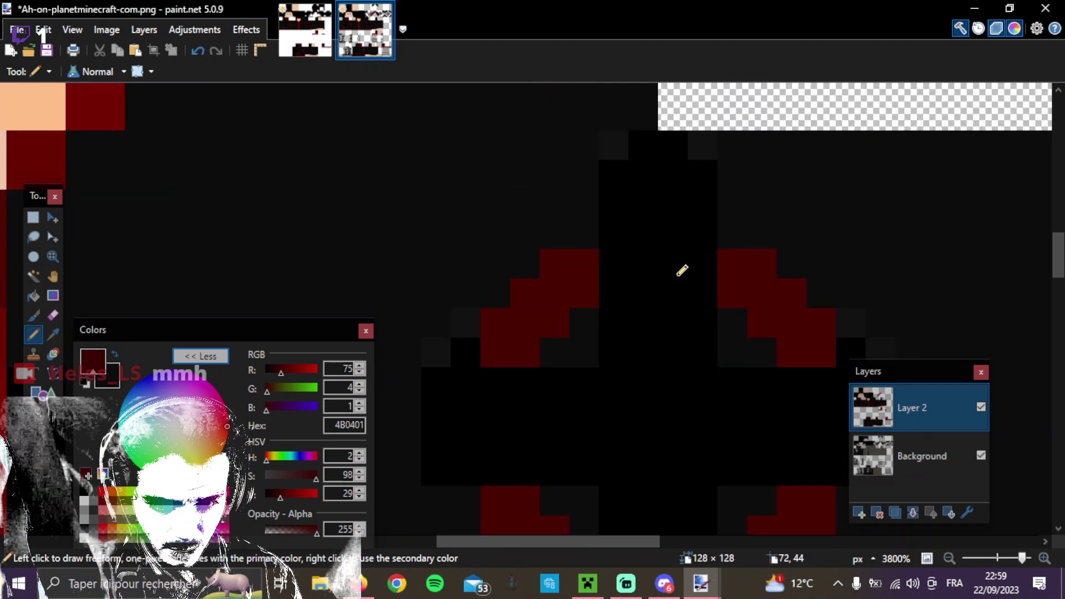
Reshape the red base under the cross into symmetrical one-pixel stepped slopes and cover the bar's grey lower corner pixels with 4B0401.
scroll(683, 270, down, 4)
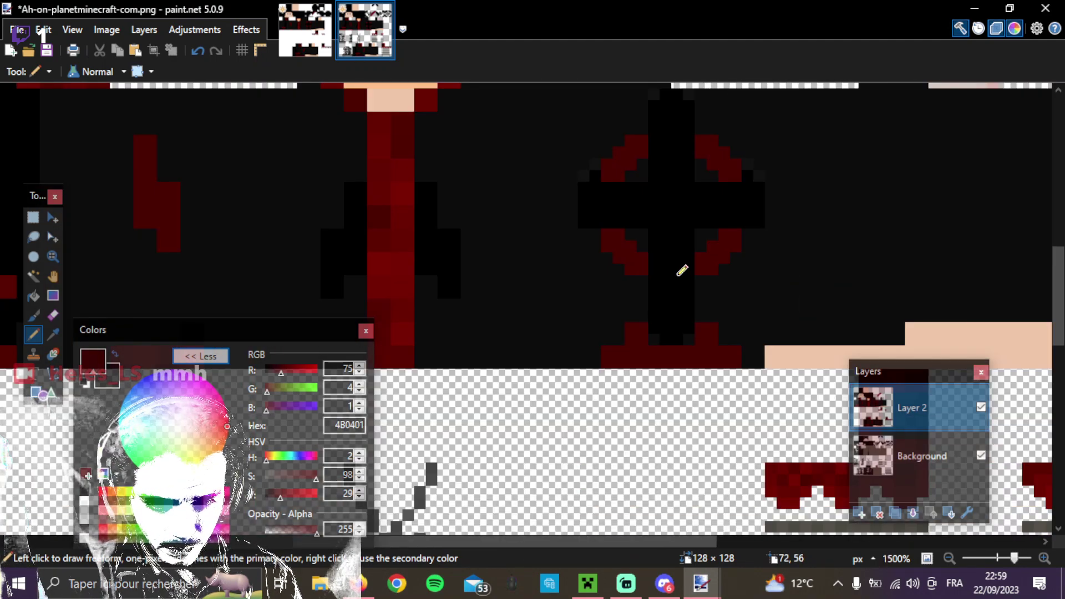
scroll(682, 271, up, 2)
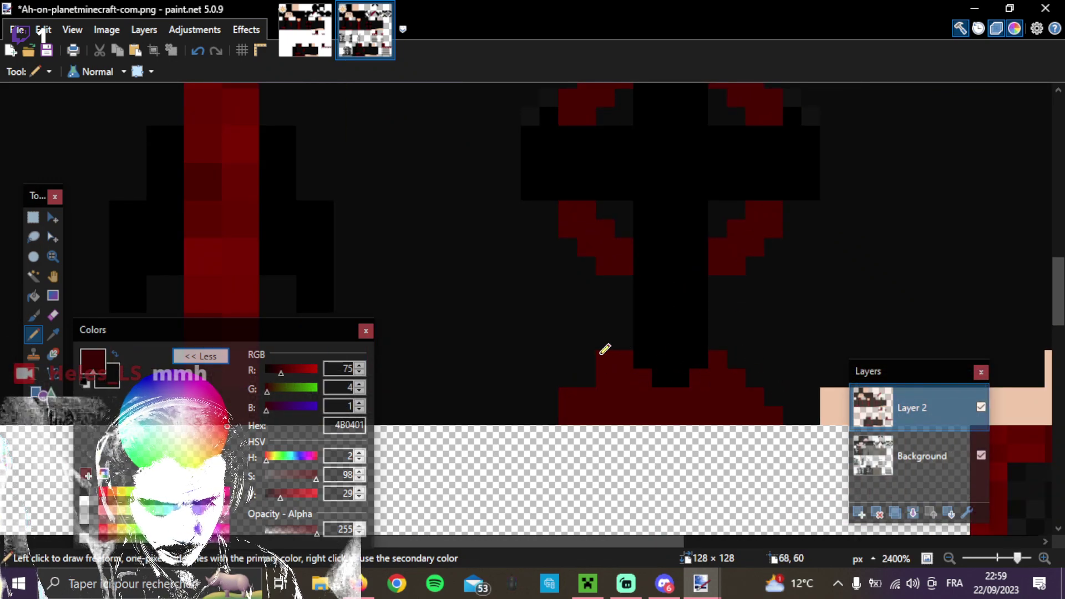
right_click(568, 392)
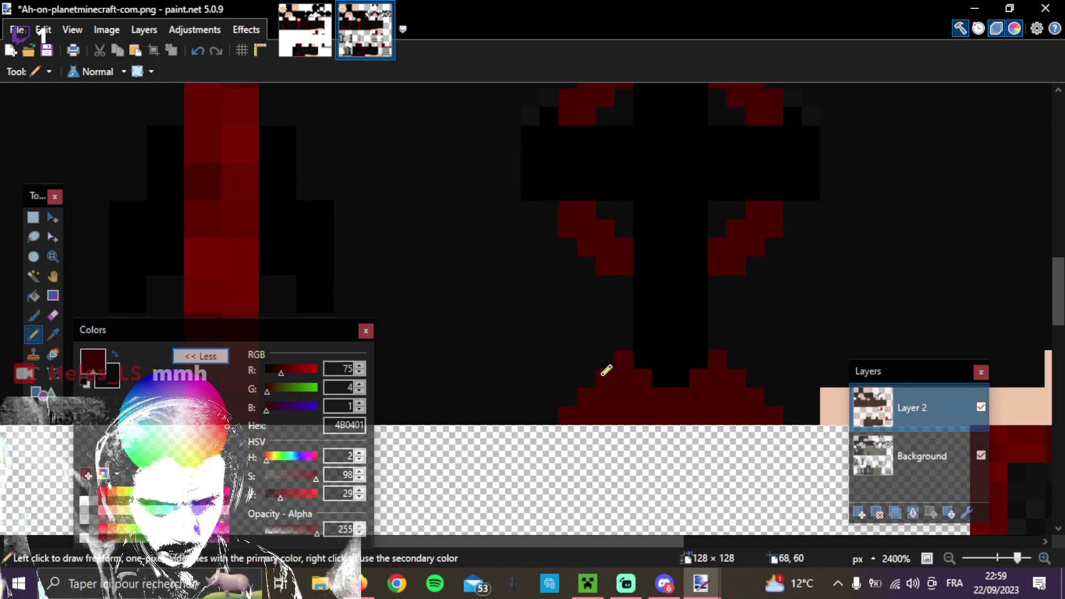
scroll(707, 347, down, 2)
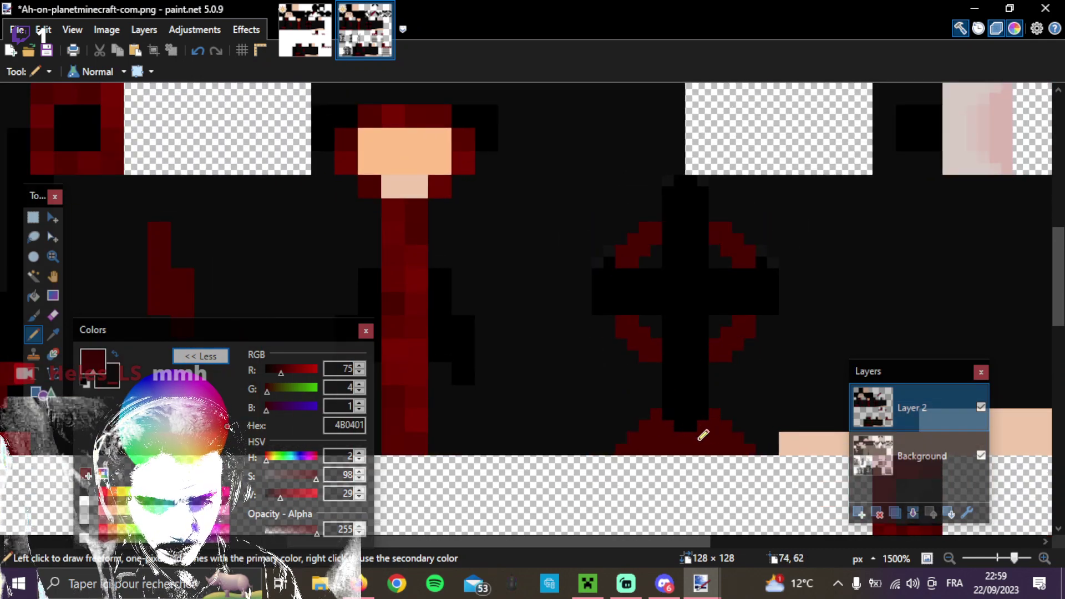
Fill the four inner corner gaps between the black cross and its red ring with grey 494447.
scroll(726, 325, up, 2)
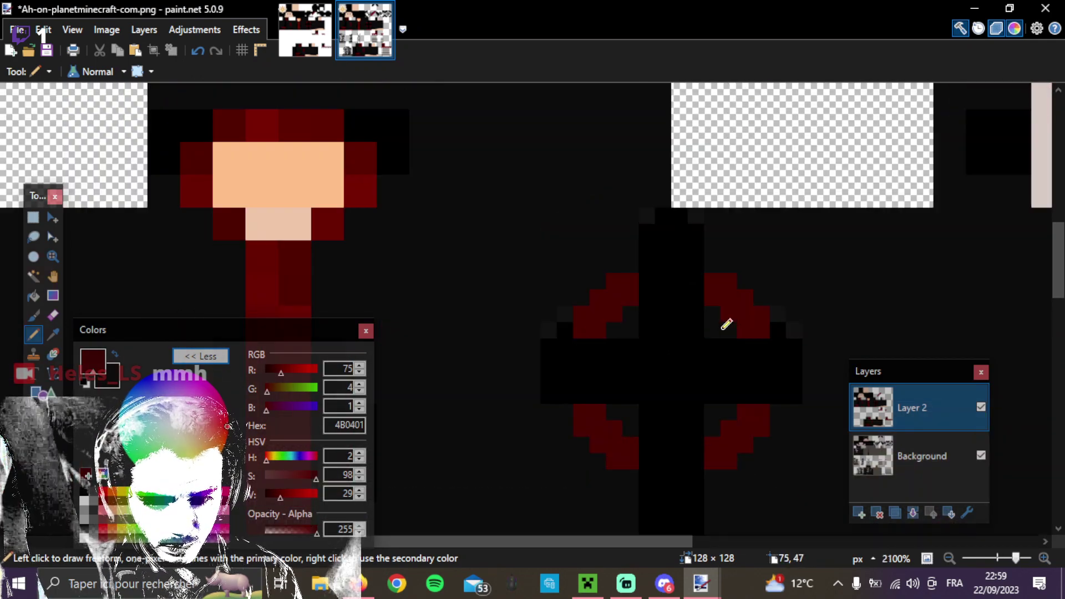
scroll(614, 331, up, 2)
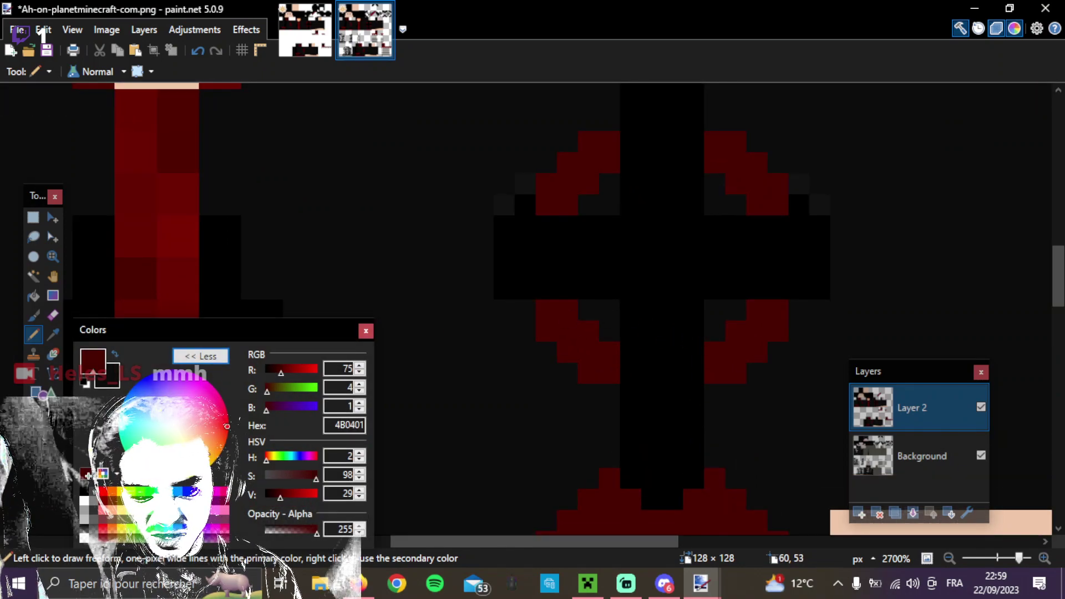
click(181, 421)
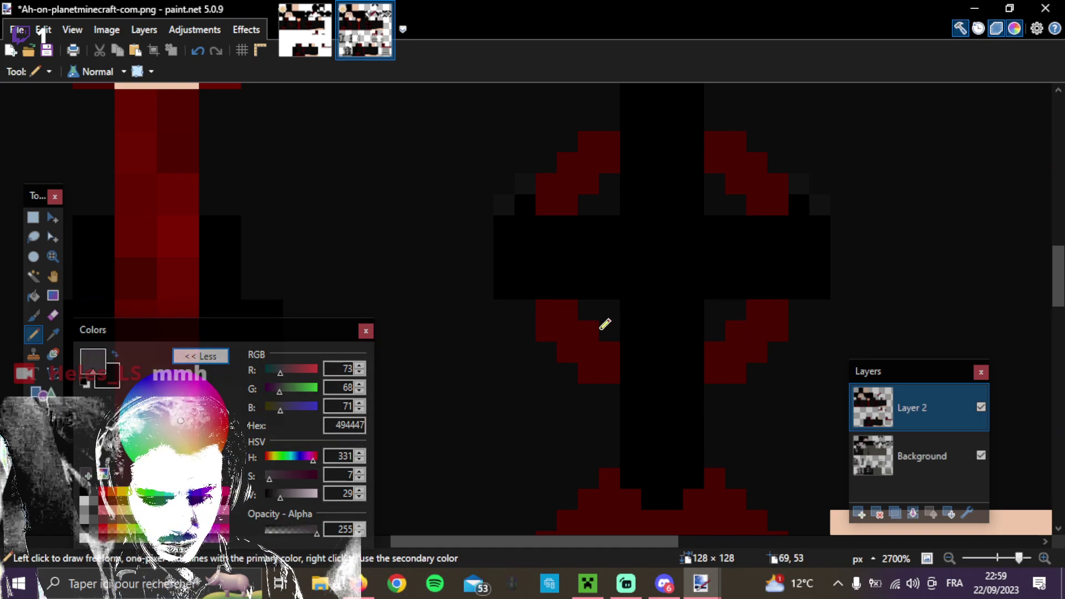
drag(613, 324, 602, 312)
click(595, 311)
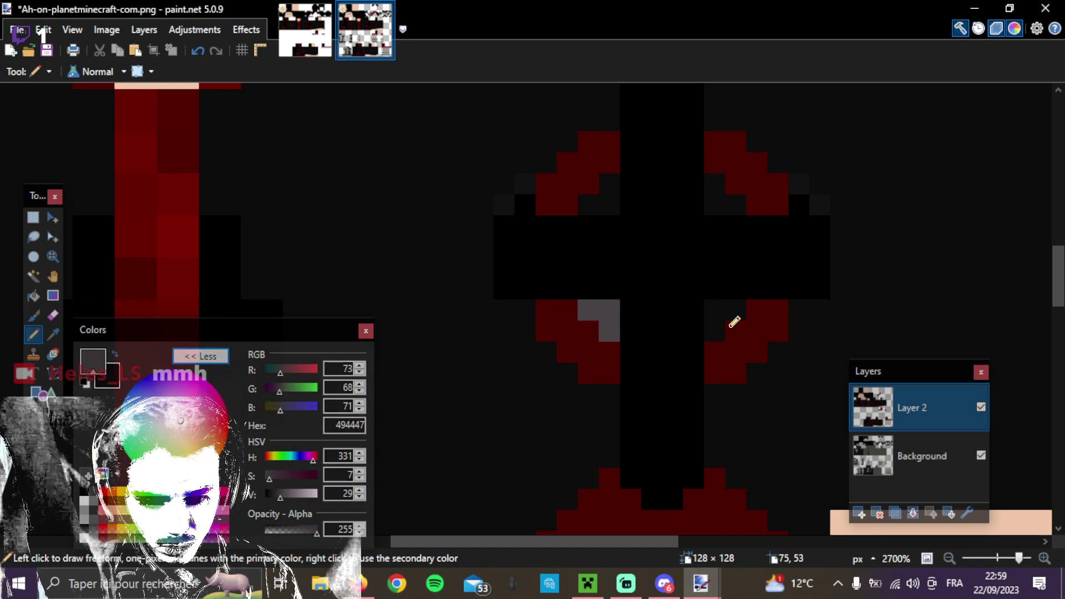
mouse_move(715, 333)
mouse_down()
mouse_move(714, 304)
mouse_move(734, 309)
mouse_up()
drag(734, 202, 722, 187)
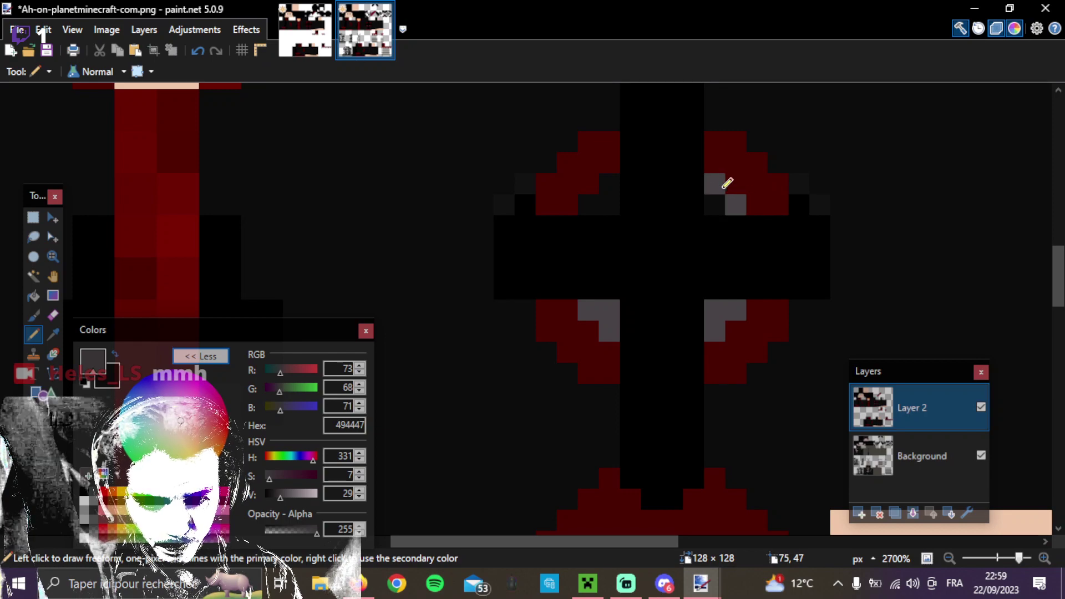
click(716, 201)
drag(587, 199, 611, 181)
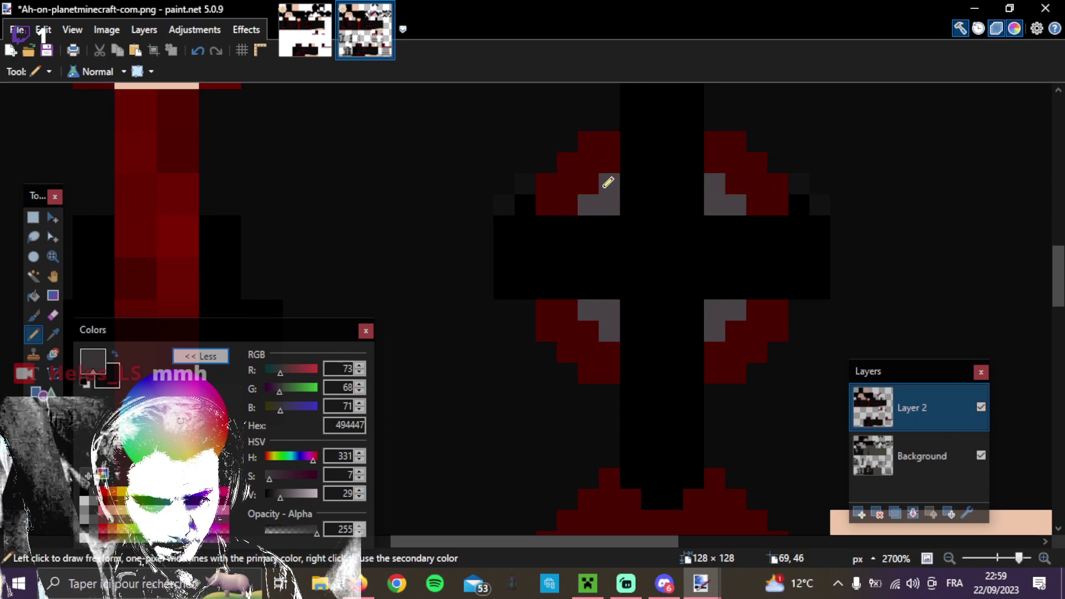
Try a one-pixel 494447 outline along the cross's lower shaft, around its right arm and along the outer edge of the right ring pieces.
scroll(811, 388, down, 3)
scroll(803, 385, down, 2)
scroll(799, 380, up, 5)
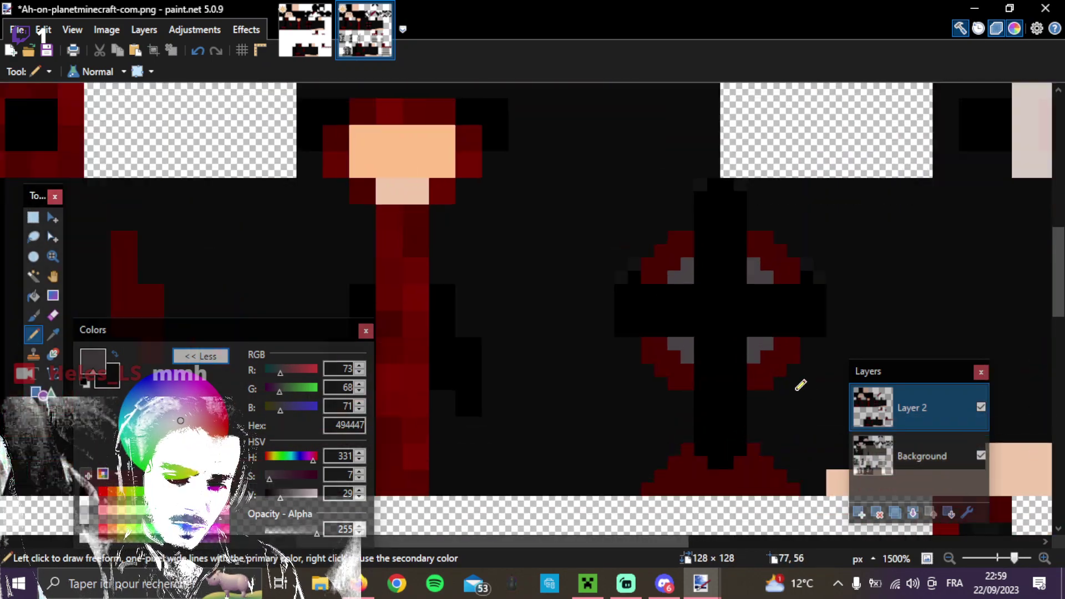
drag(620, 459, 629, 390)
mouse_move(733, 463)
mouse_down()
mouse_move(732, 403)
mouse_move(768, 399)
mouse_move(776, 379)
mouse_move(799, 372)
mouse_move(818, 313)
mouse_move(854, 309)
mouse_move(863, 233)
mouse_up()
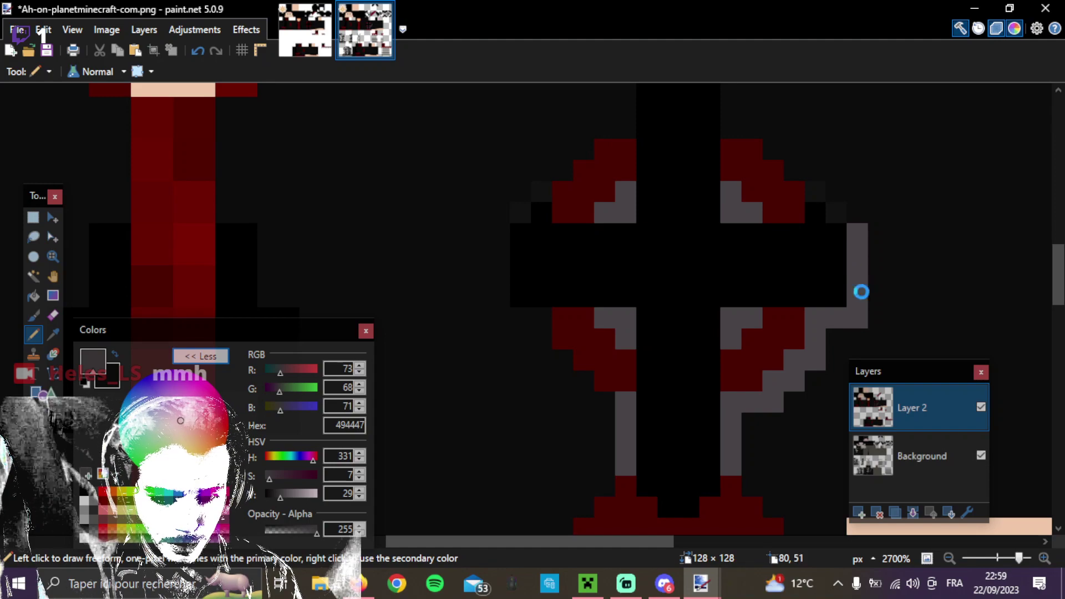
key(ctrl+z)
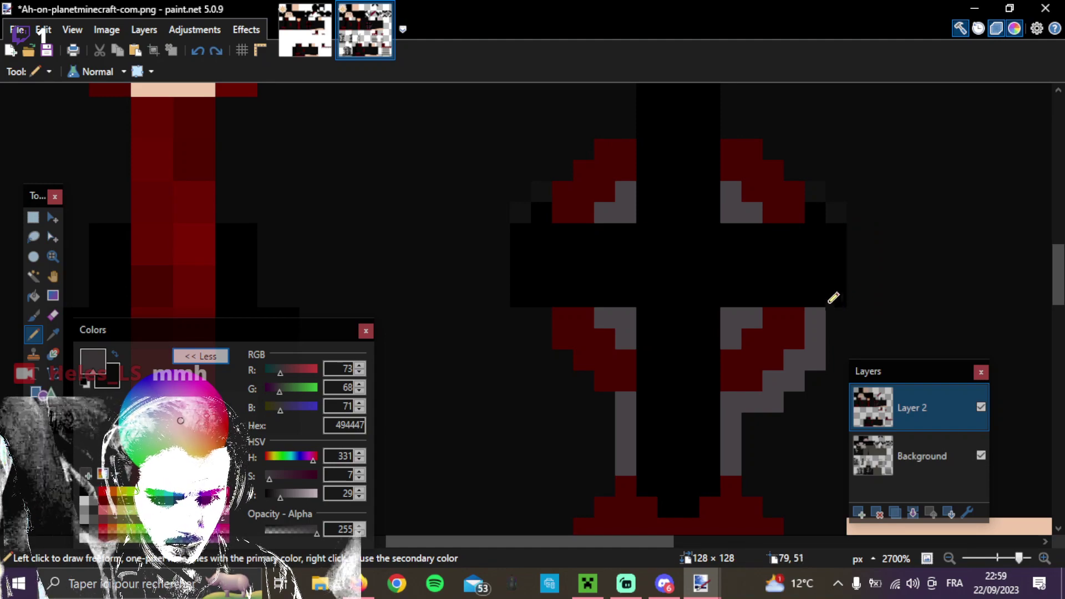
click(835, 295)
mouse_move(858, 268)
mouse_down()
mouse_move(846, 216)
mouse_move(824, 191)
mouse_up()
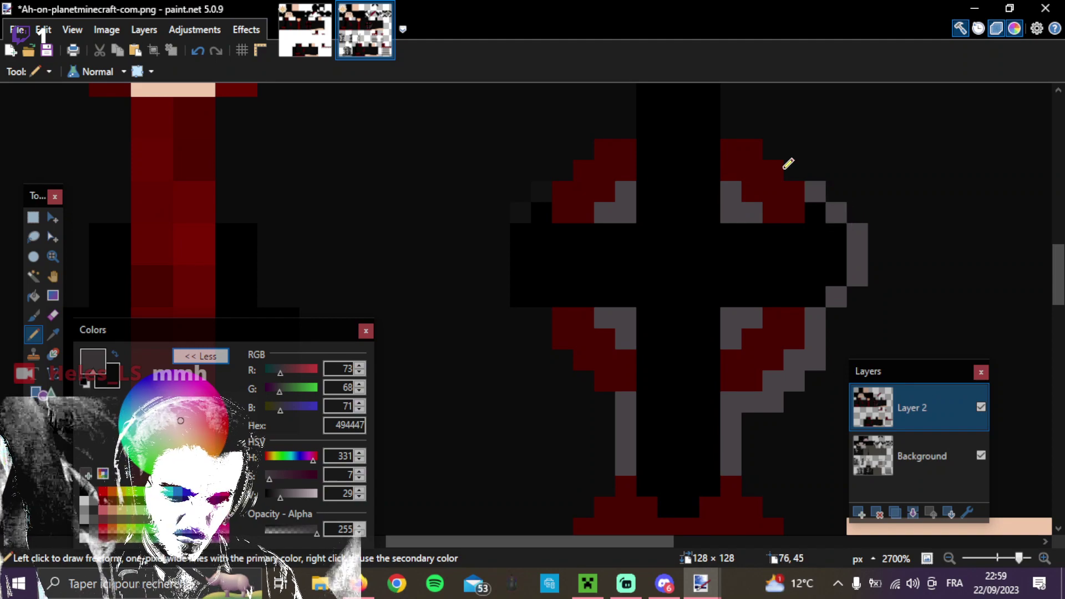
mouse_move(802, 185)
mouse_down()
mouse_move(855, 236)
mouse_move(826, 229)
mouse_move(821, 204)
mouse_move(795, 181)
mouse_move(817, 190)
mouse_move(749, 125)
mouse_up()
Extend the trial grey outline over the cross's tip and around its left half, close it under the left ring piece, and undo the whole outline.
scroll(734, 147, up, 2)
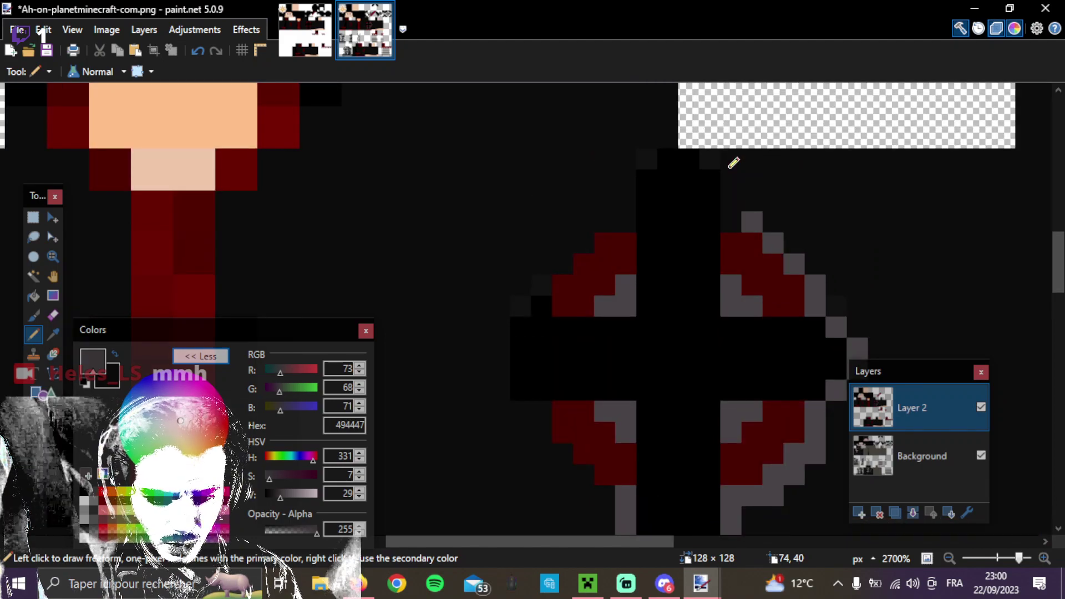
scroll(757, 210, down, 2)
scroll(755, 210, up, 4)
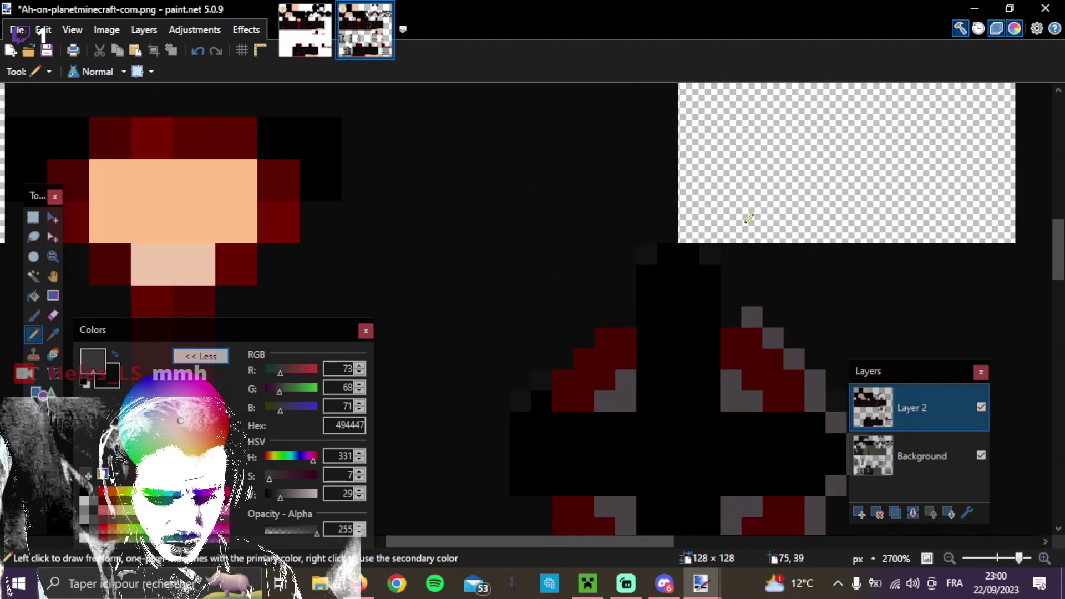
scroll(749, 218, down, 2)
mouse_move(749, 218)
mouse_down()
mouse_move(728, 175)
mouse_move(677, 161)
mouse_move(688, 156)
mouse_move(615, 209)
mouse_move(632, 198)
mouse_move(625, 223)
mouse_move(542, 301)
mouse_move(520, 330)
mouse_move(514, 363)
mouse_move(508, 353)
mouse_move(503, 365)
mouse_move(503, 388)
mouse_move(544, 400)
mouse_move(564, 427)
mouse_up()
click(632, 198)
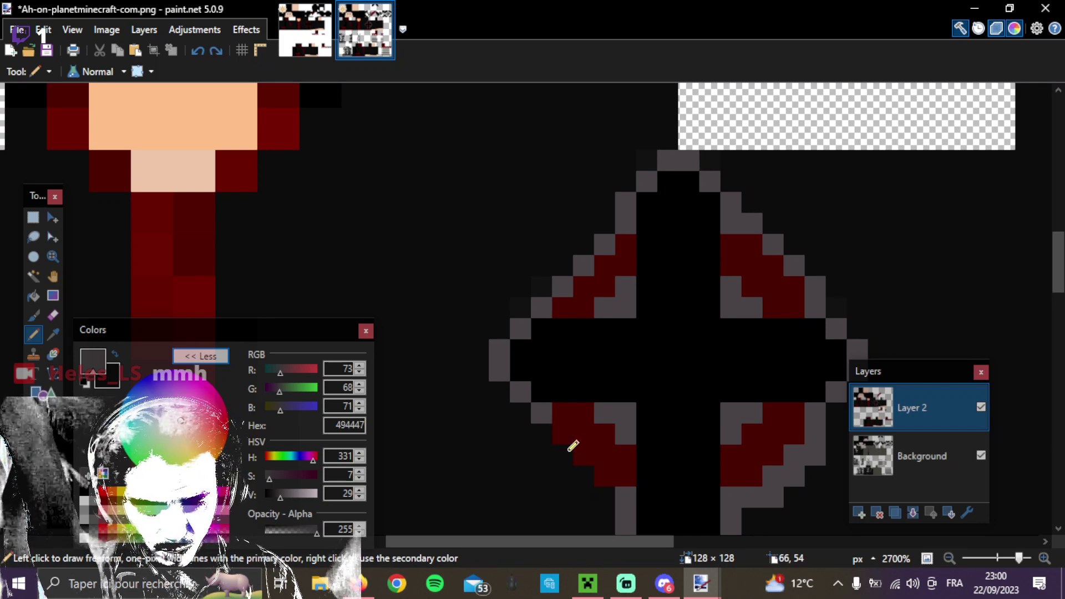
mouse_move(552, 441)
mouse_down()
mouse_move(543, 435)
mouse_move(609, 489)
mouse_up()
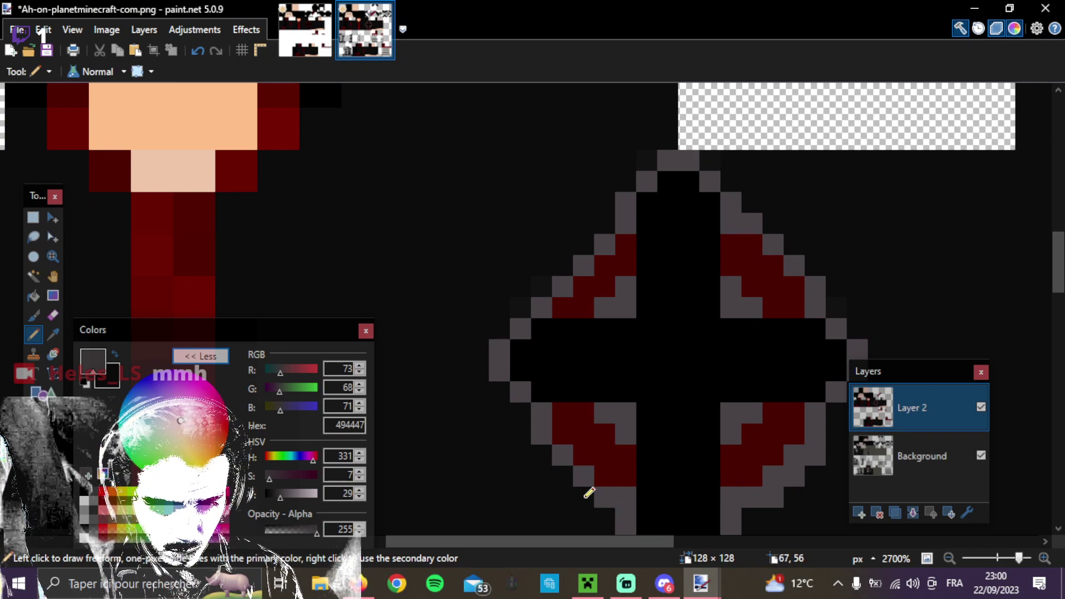
drag(780, 492, 830, 451)
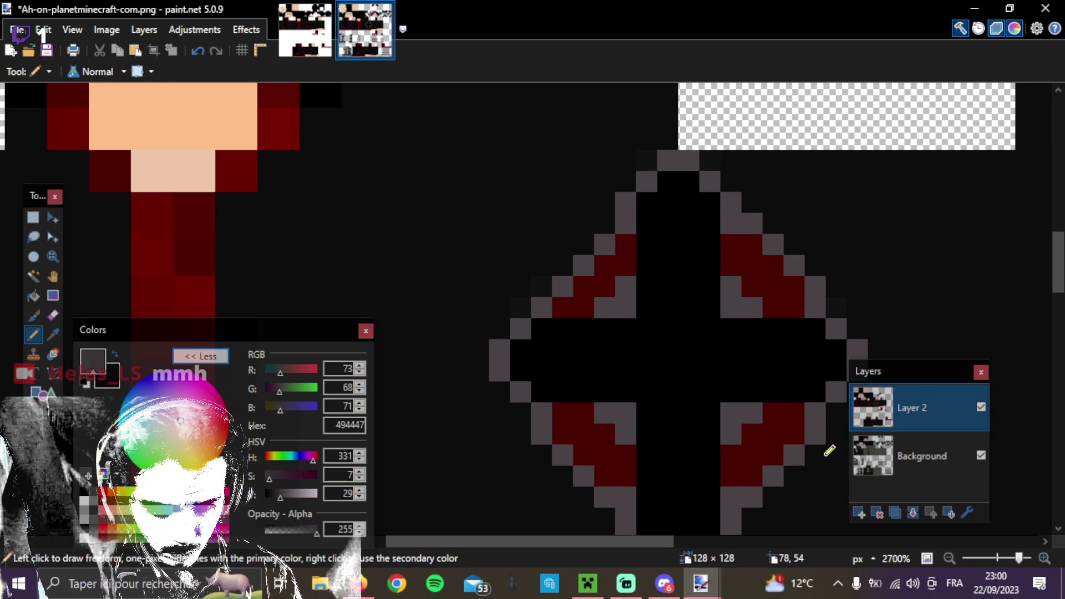
scroll(814, 455, down, 5)
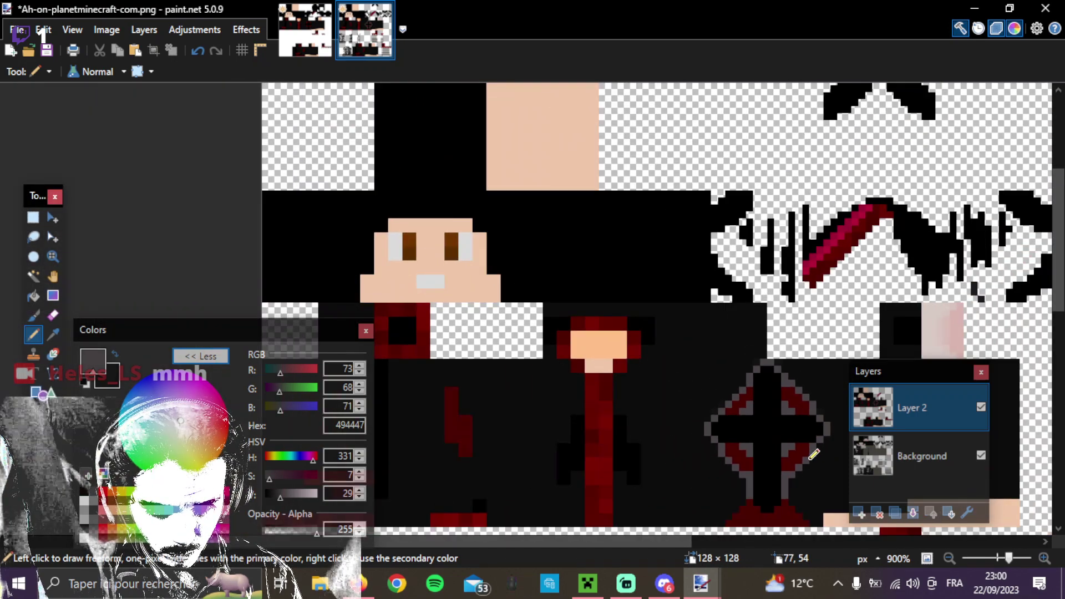
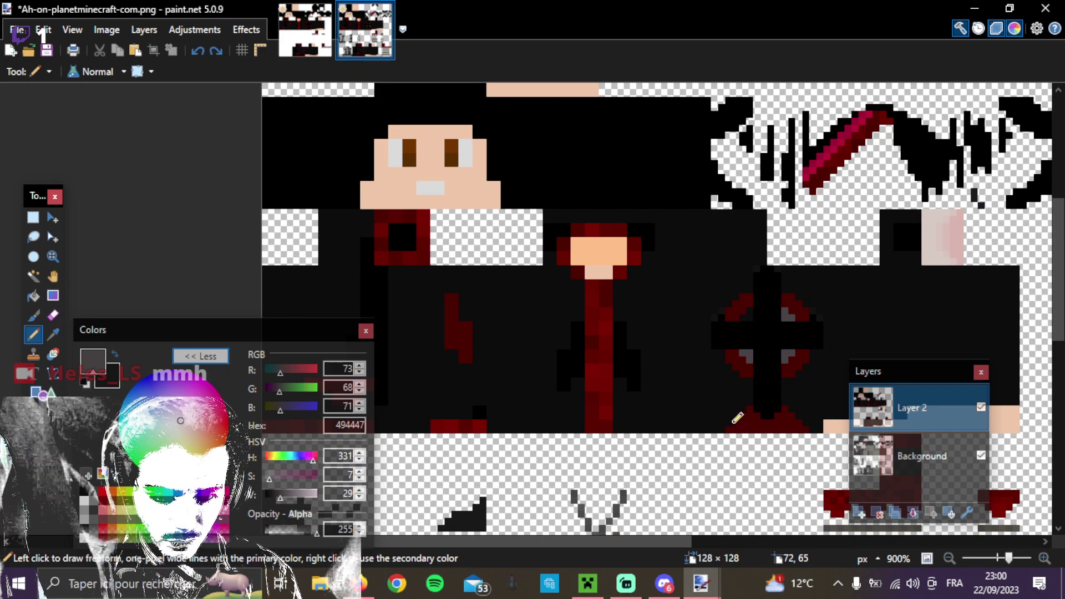
click(224, 55)
Examine the cross with its grey inner corners up close and against the rest of the skin layout.
scroll(899, 304, up, 3)
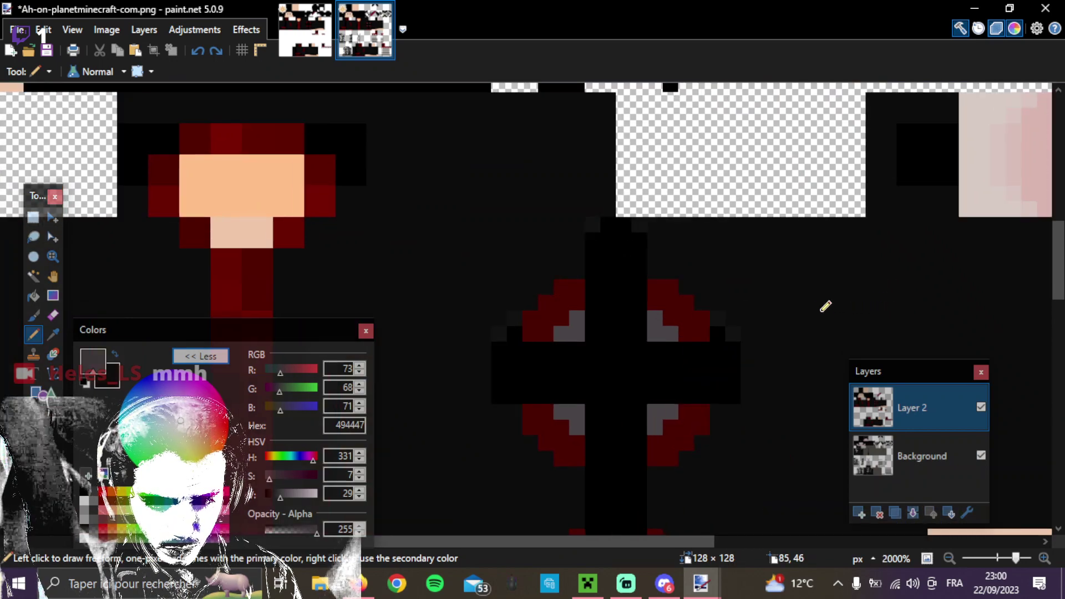
scroll(693, 345, down, 3)
scroll(693, 347, down, 1)
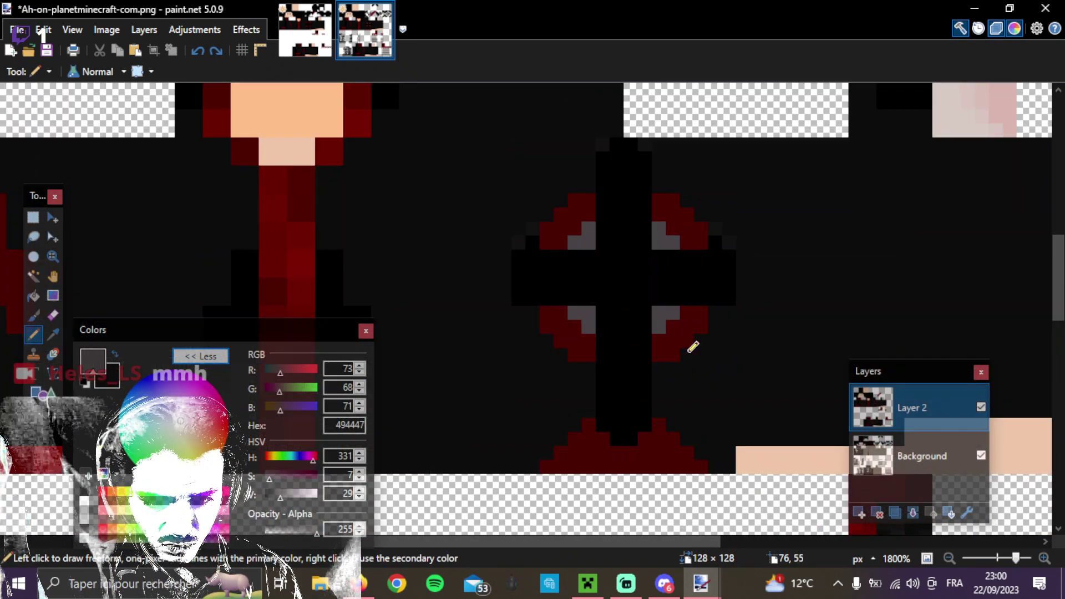
scroll(694, 347, down, 2)
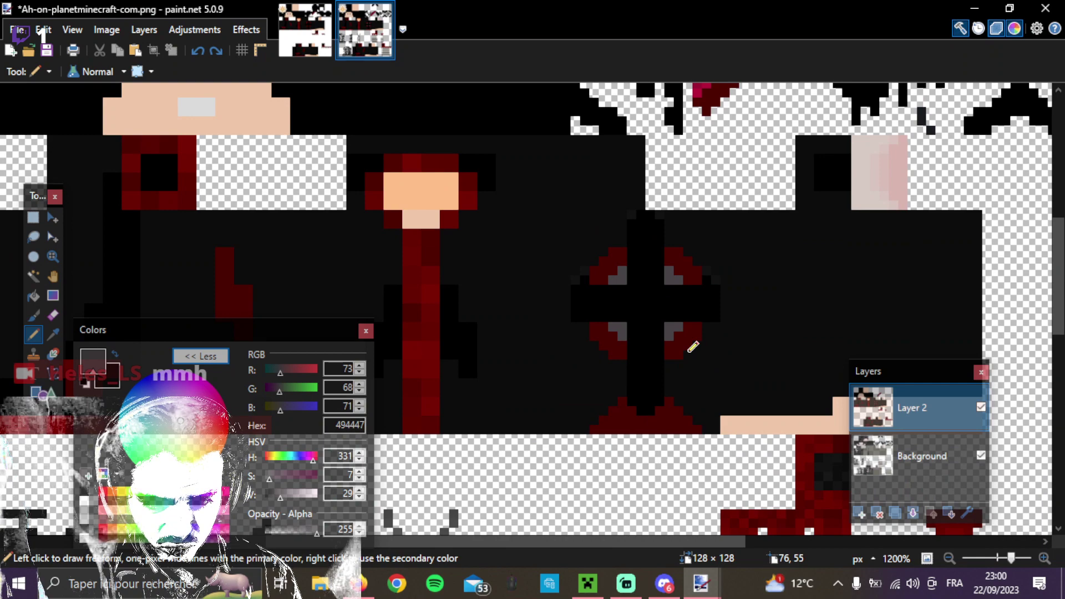
scroll(694, 347, up, 4)
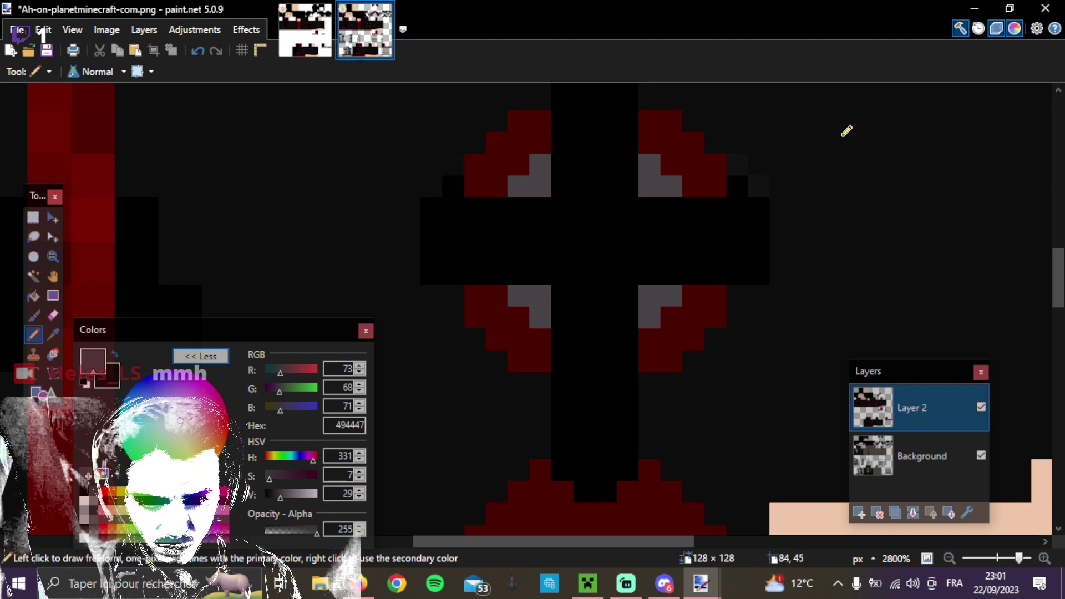
scroll(483, 186, up, 3)
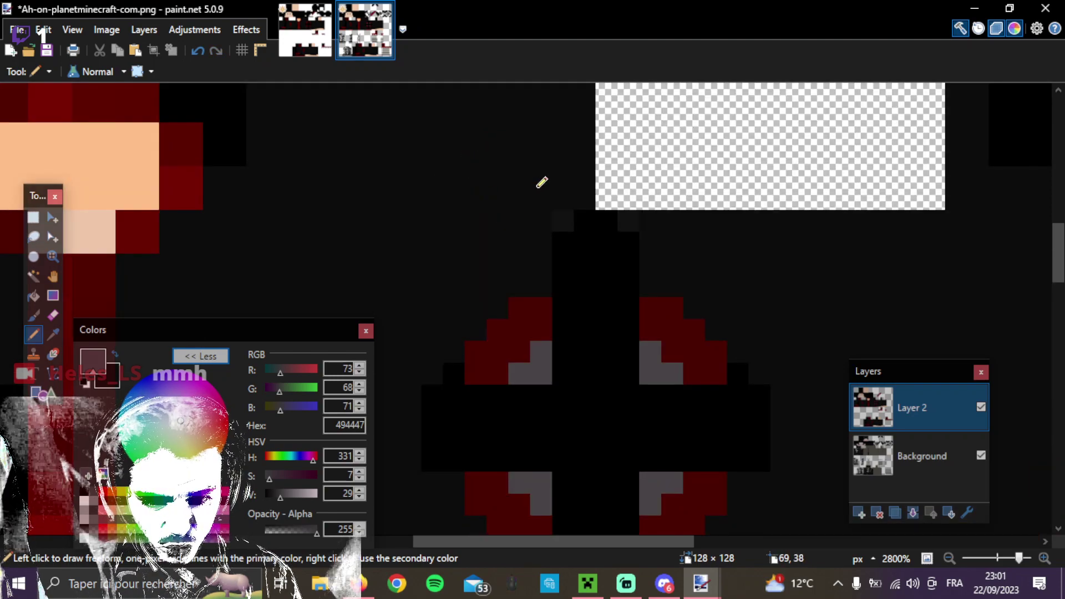
scroll(610, 253, down, 5)
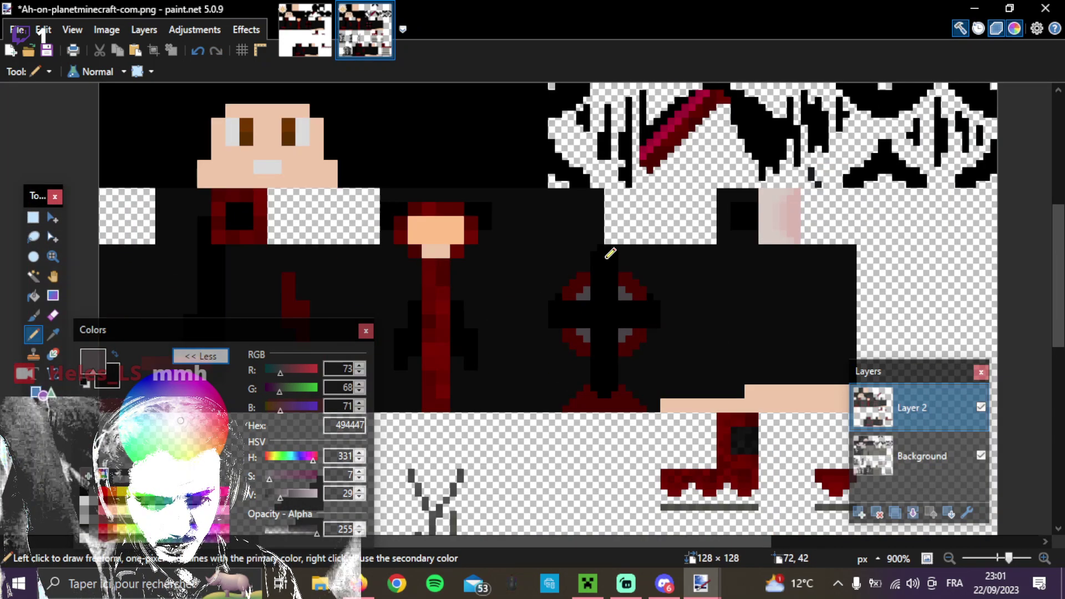
scroll(610, 253, left, 5)
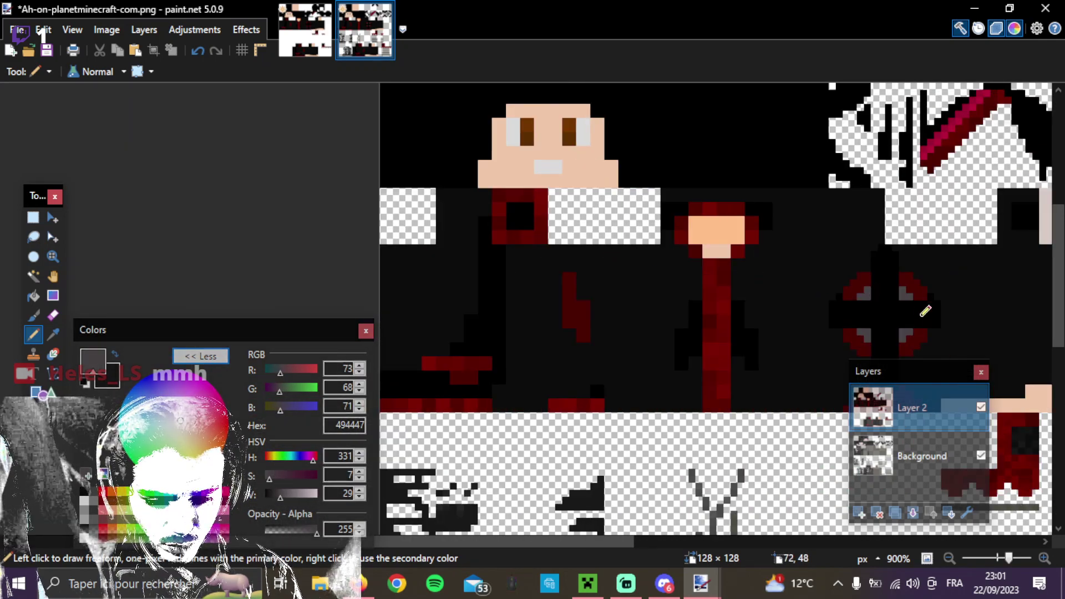
scroll(889, 295, up, 3)
scroll(888, 296, down, 5)
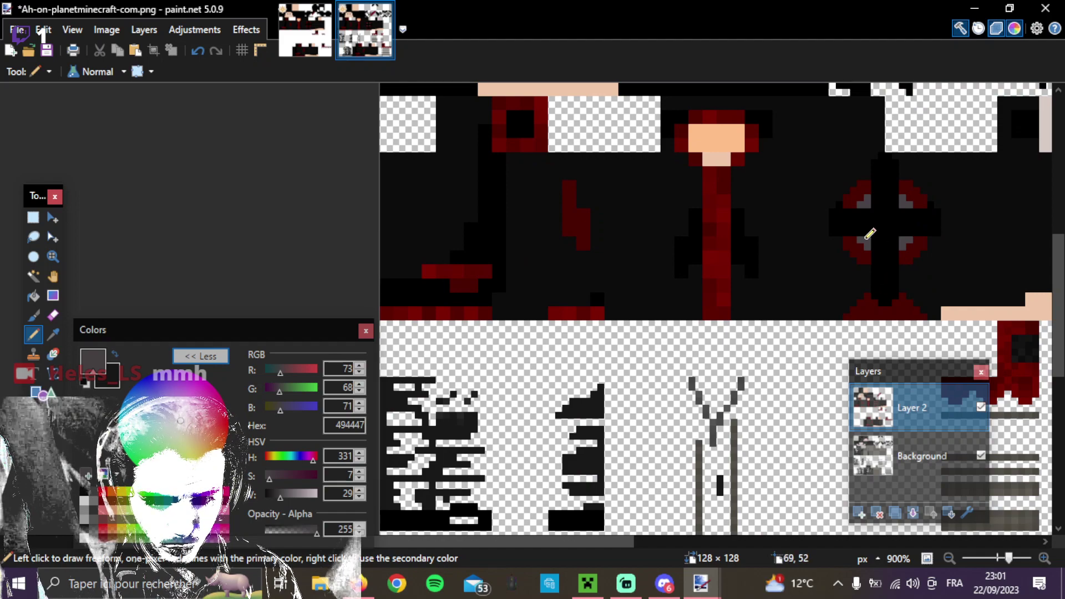
Test grey at the right end of the bottom red stripe by the canvas's left edge and set the two drawing colours to 544E51 and 727272.
scroll(533, 249, up, 4)
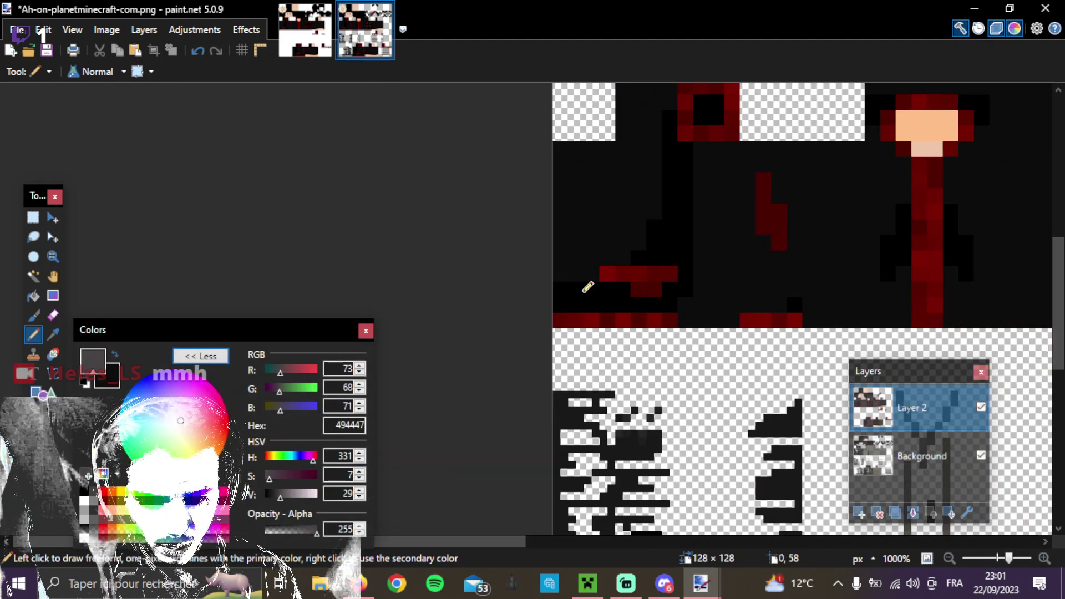
scroll(643, 278, up, 2)
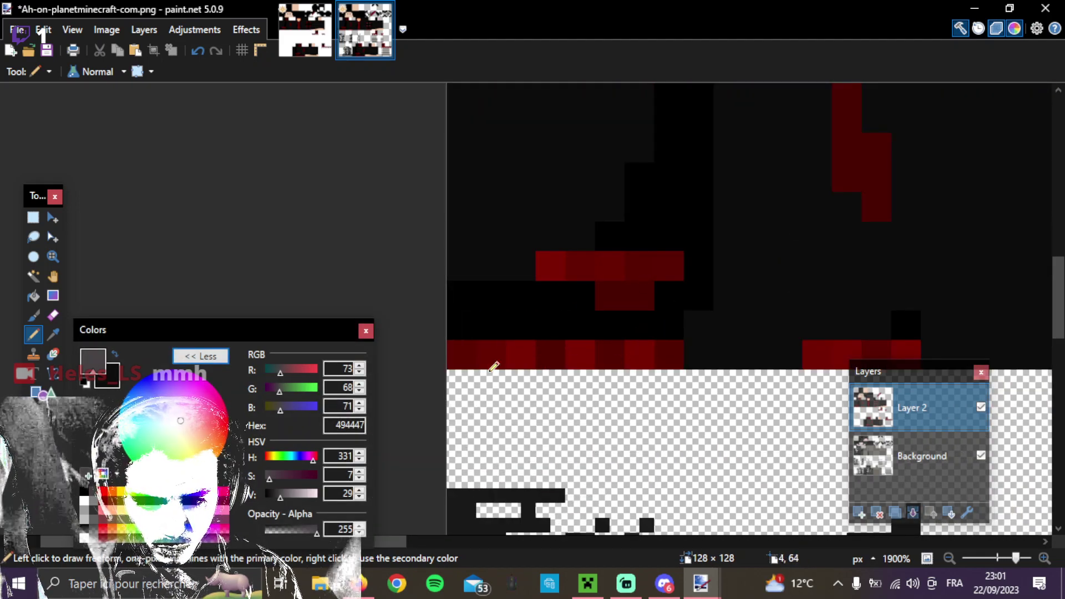
click(670, 358)
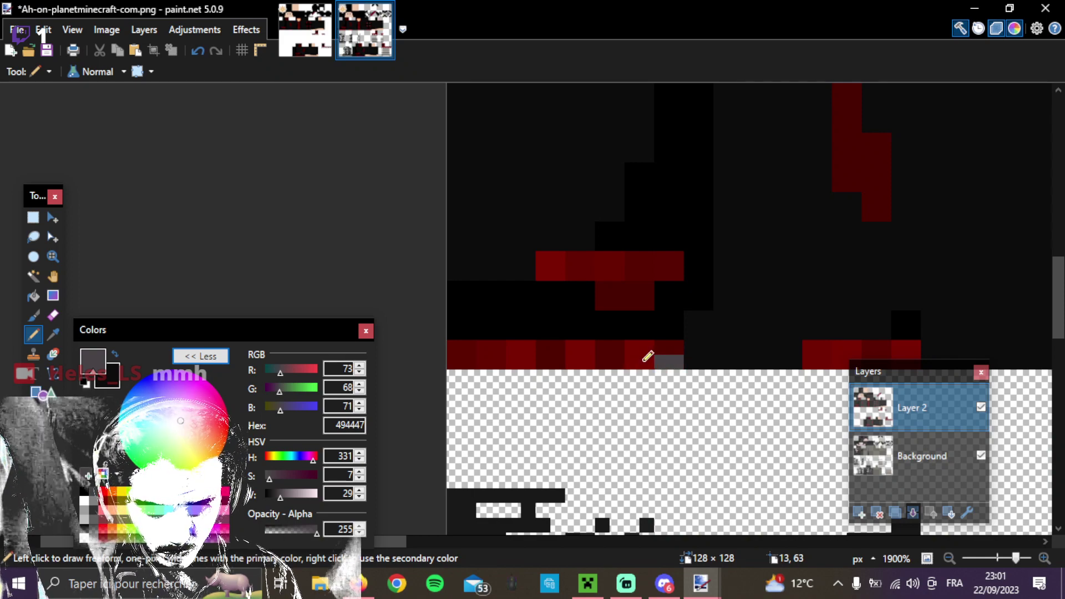
drag(279, 491, 282, 494)
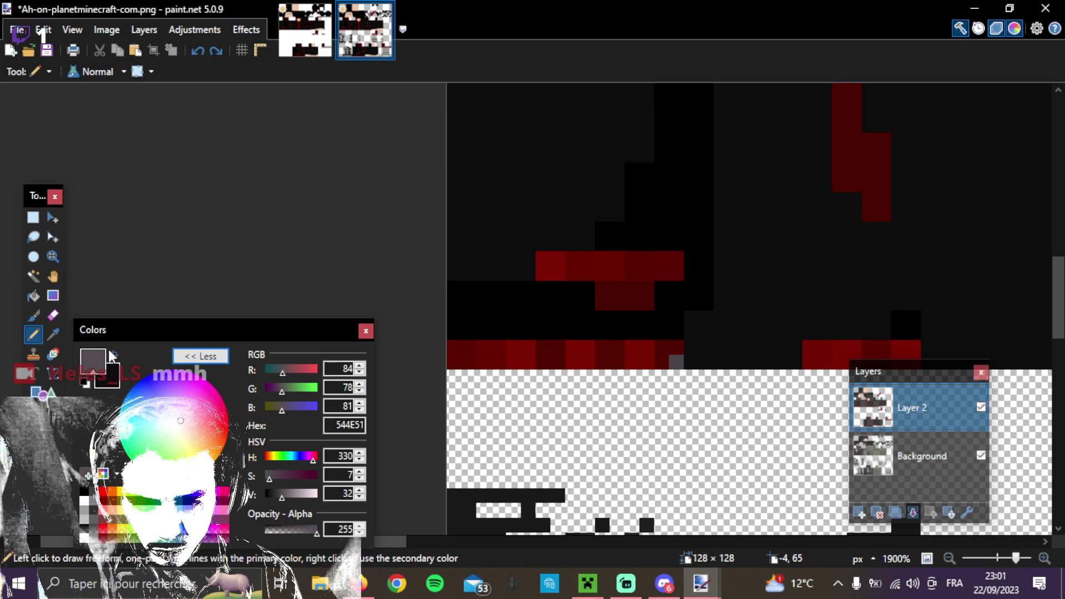
click(114, 352)
drag(271, 491, 288, 494)
click(290, 494)
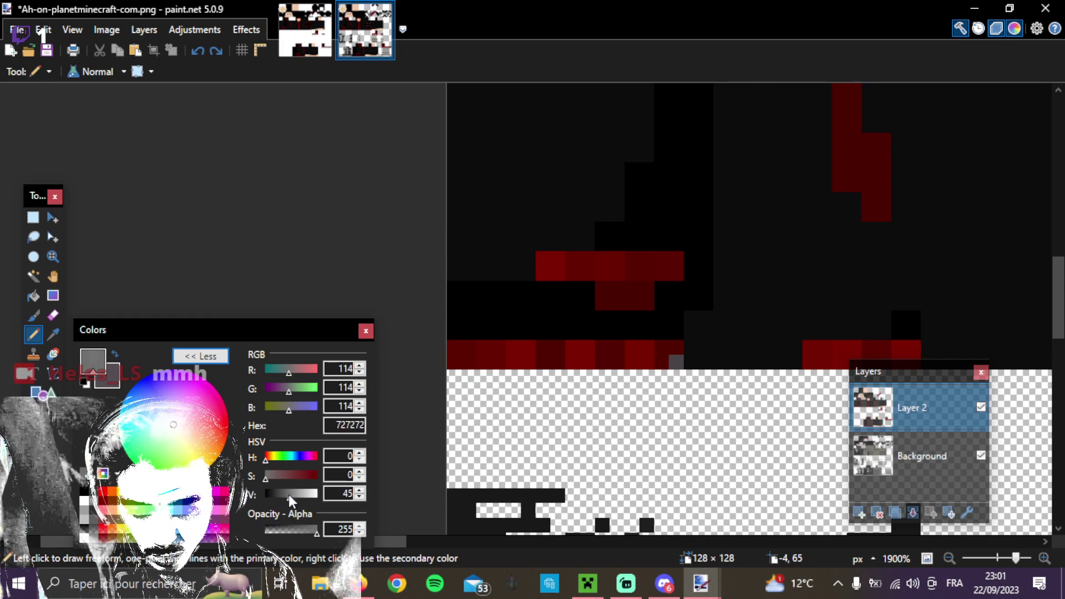
Paint the lower pixel row of that red stripe in an irregular mix of greys 727272 and 544E51 across its full width.
click(665, 359)
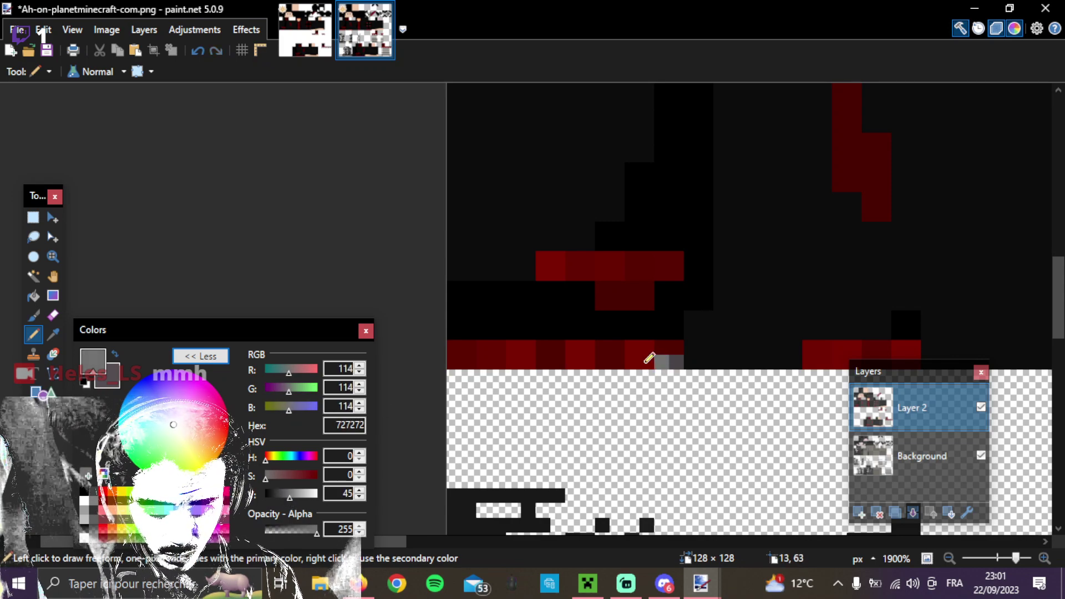
drag(647, 357, 596, 356)
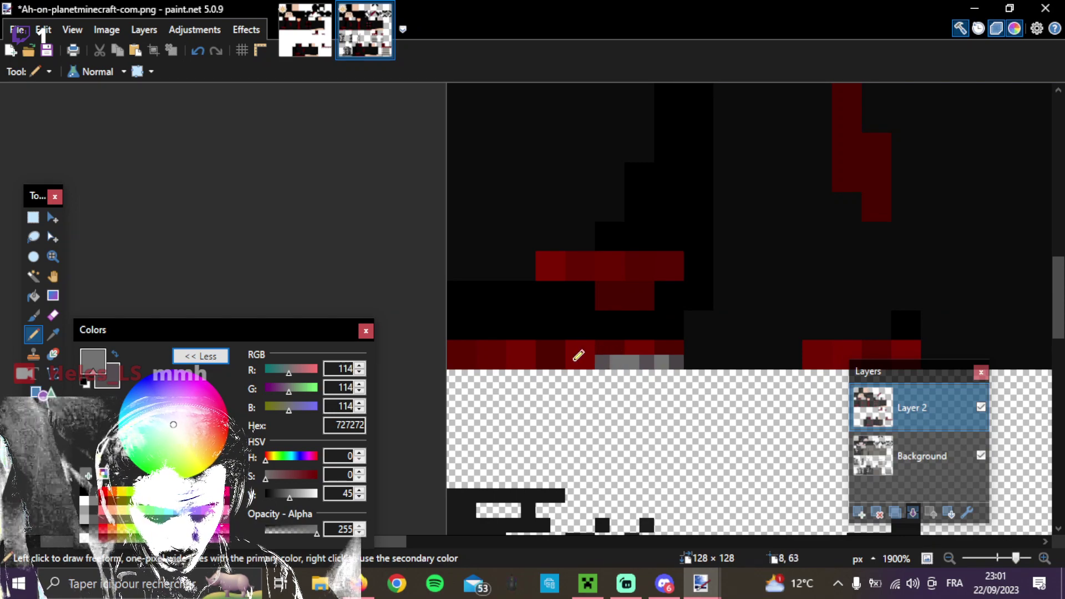
drag(581, 355, 537, 357)
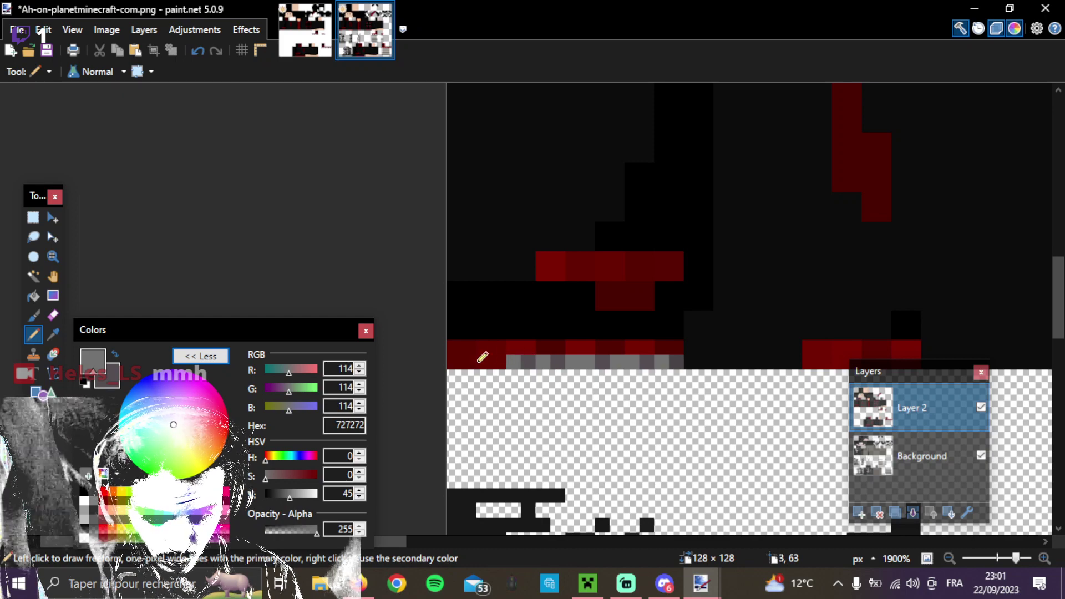
drag(503, 357, 443, 358)
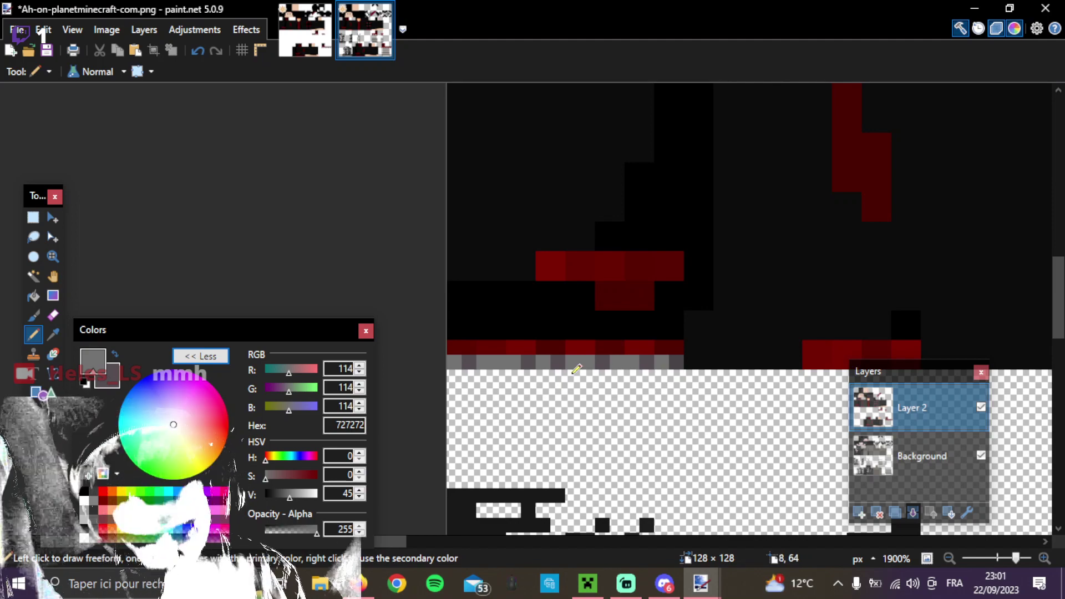
scroll(566, 363, up, 3)
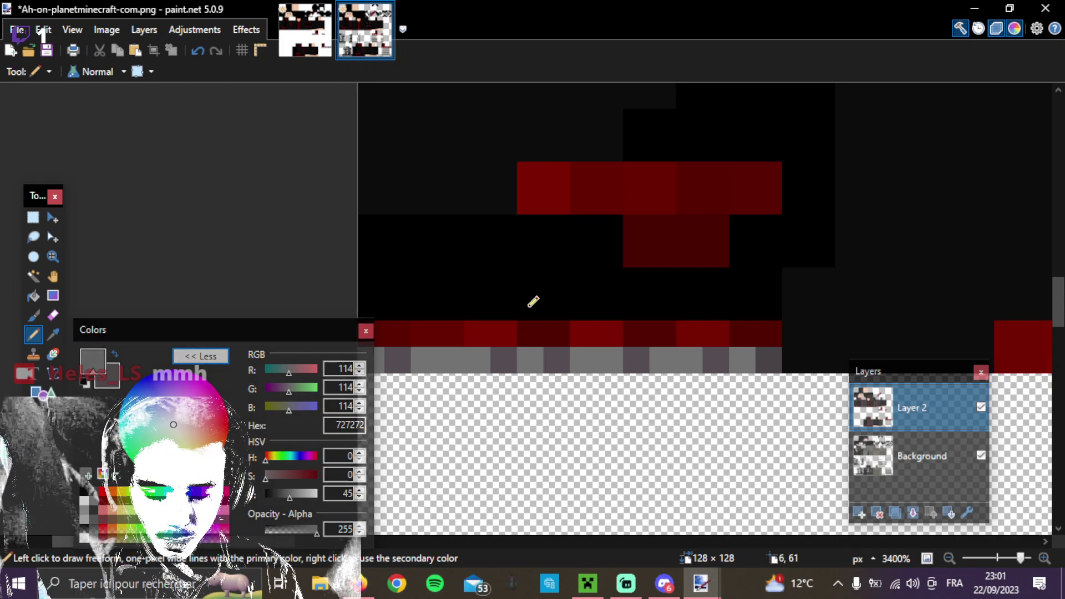
Set the primary colour to white FFFFFF, paint the first two upper-row pixels of the bottom red stripe, and pick black as secondary colour.
scroll(221, 309, down, 2)
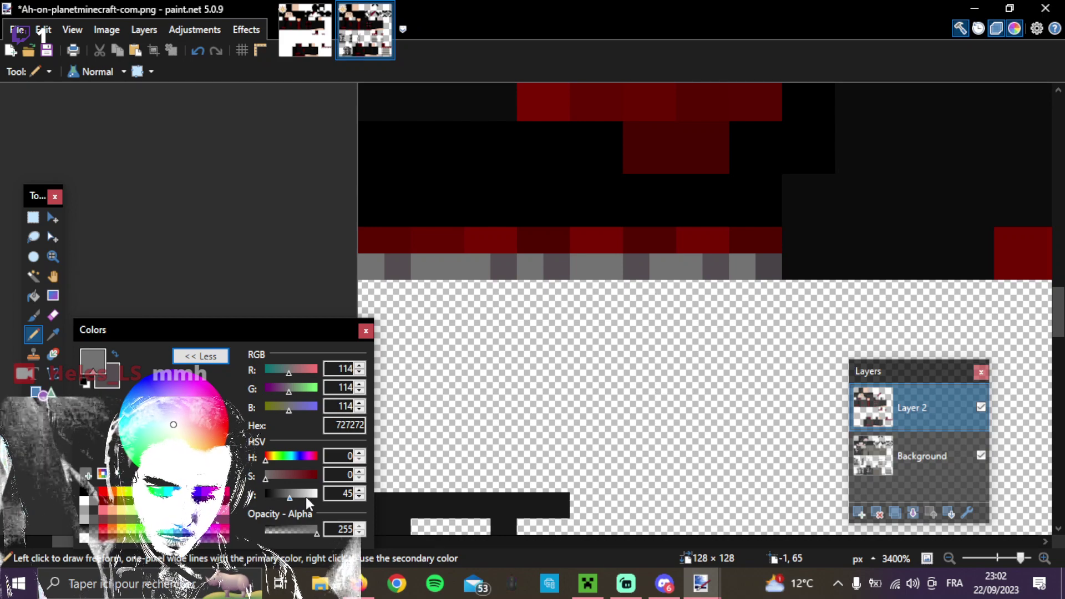
drag(305, 497, 320, 497)
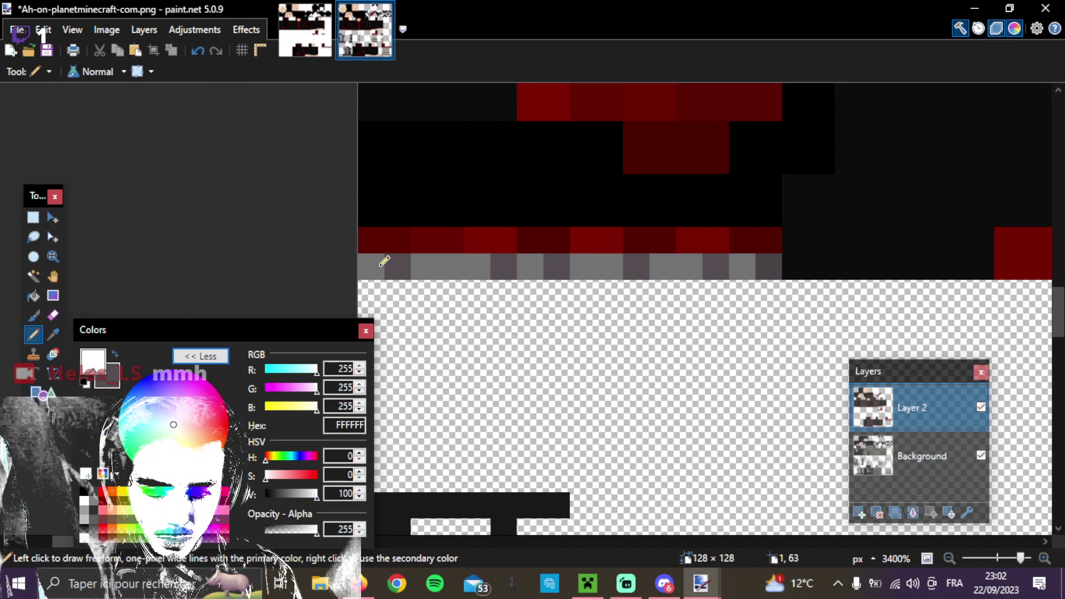
drag(371, 239, 400, 240)
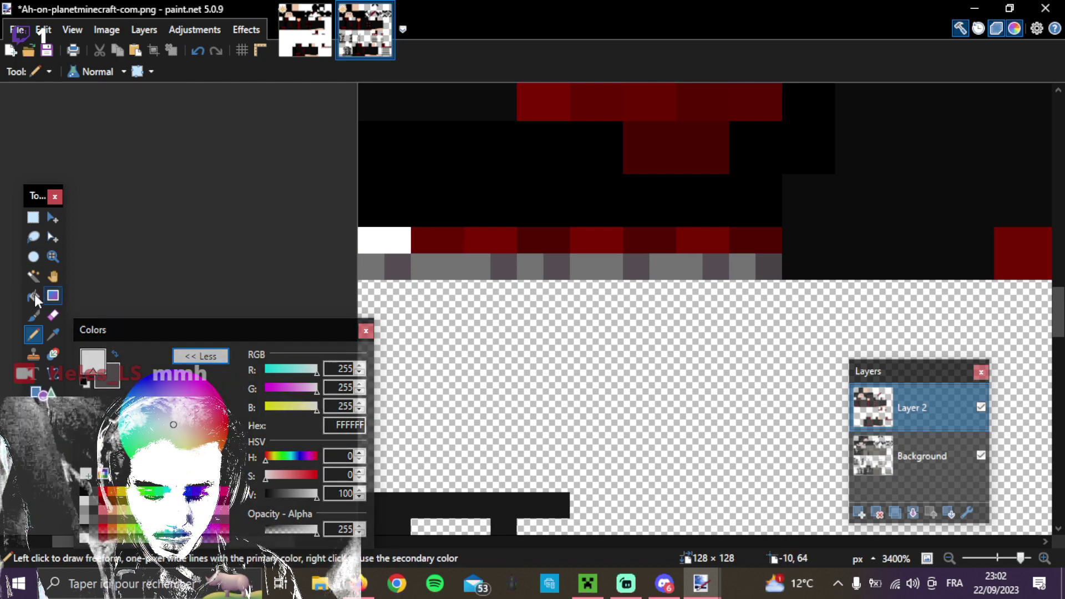
click(53, 334)
click(33, 335)
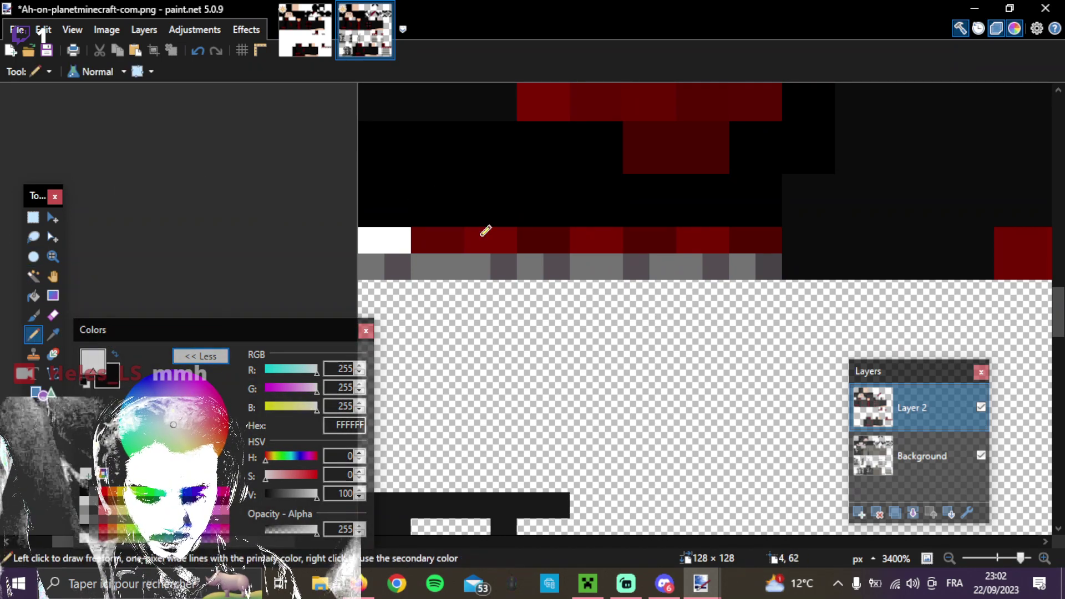
Continue the stripe's upper row to its right end, alternating one black pixel with two white pixels.
right_click(421, 236)
click(456, 233)
click(474, 236)
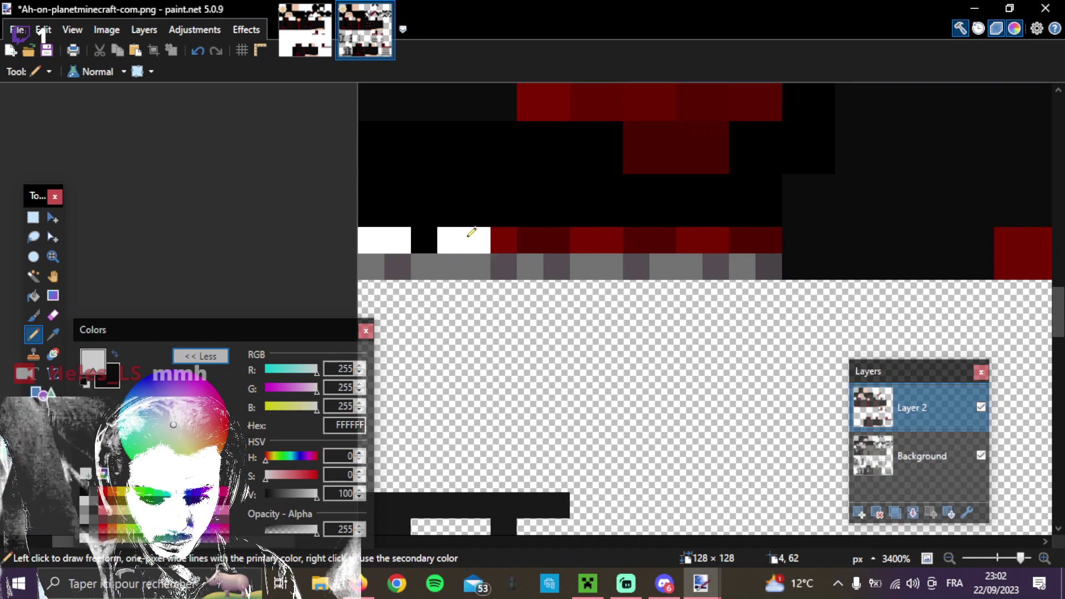
right_click(506, 236)
click(530, 237)
click(556, 237)
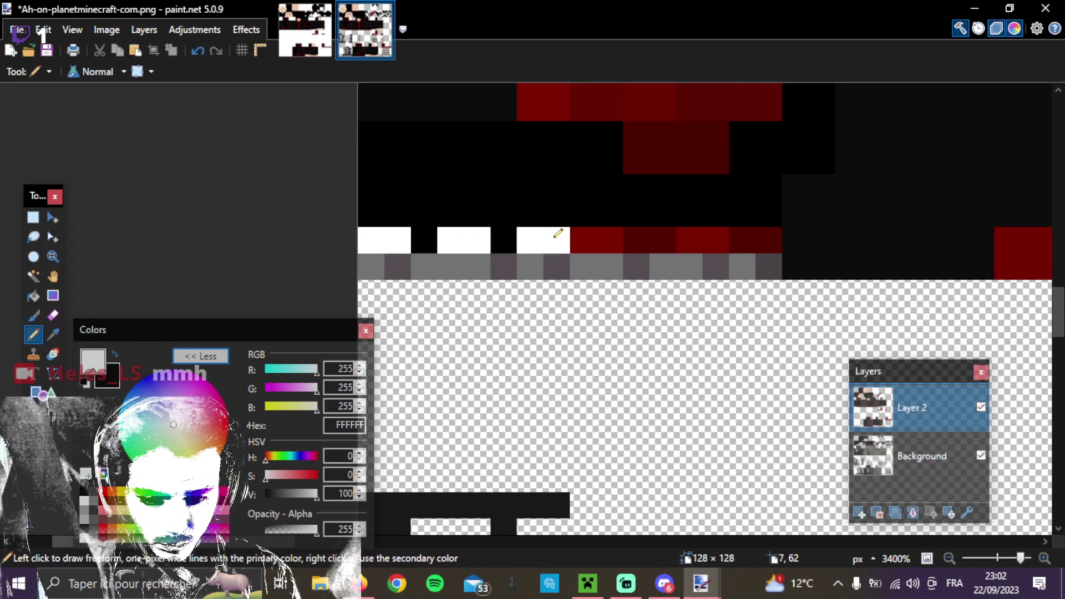
right_click(589, 237)
click(610, 237)
click(637, 237)
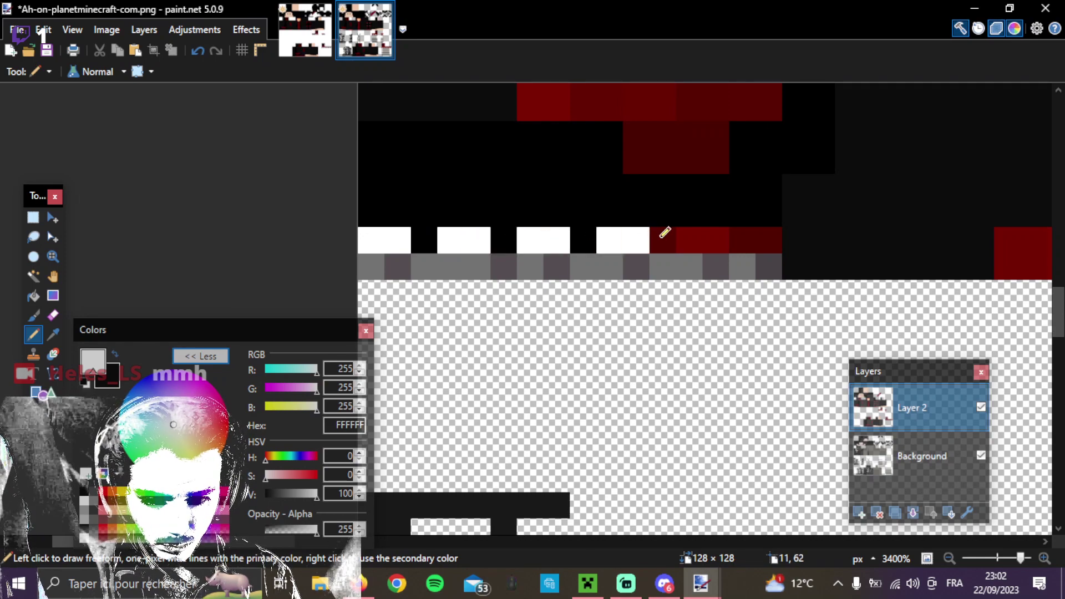
right_click(663, 237)
right_click(746, 238)
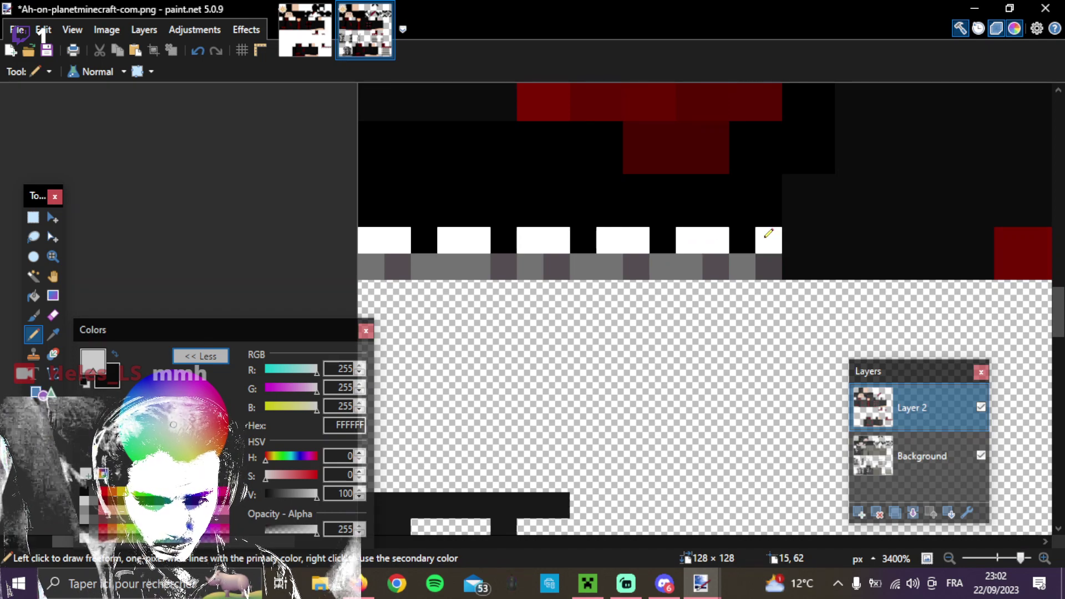
Toggle Layer 2's visibility repeatedly to compare its torso and head areas with the Background skin, leaving the layer visible.
scroll(769, 233, down, 5)
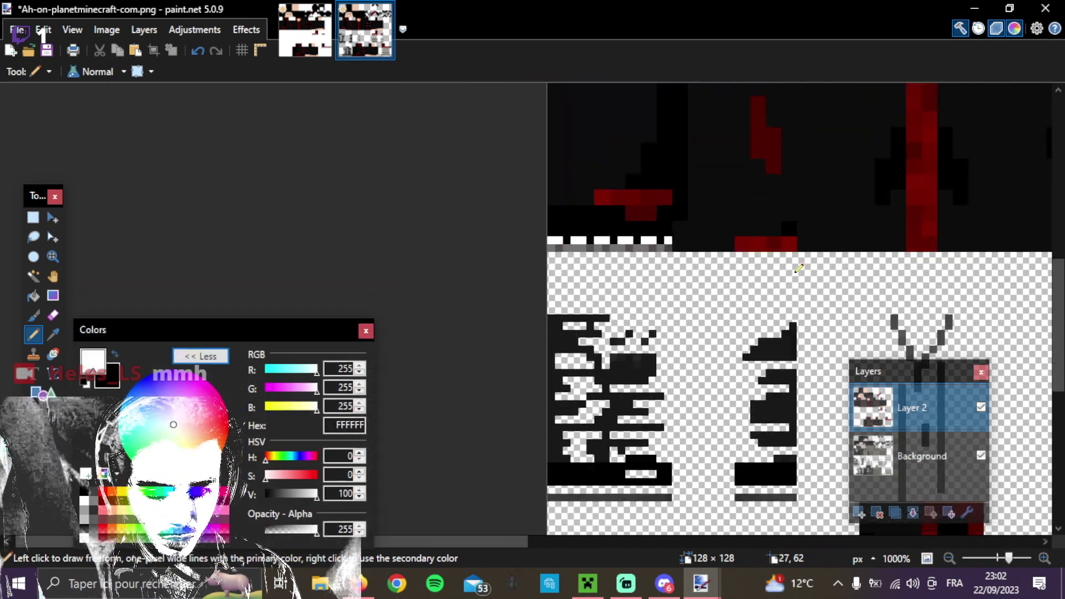
click(981, 408)
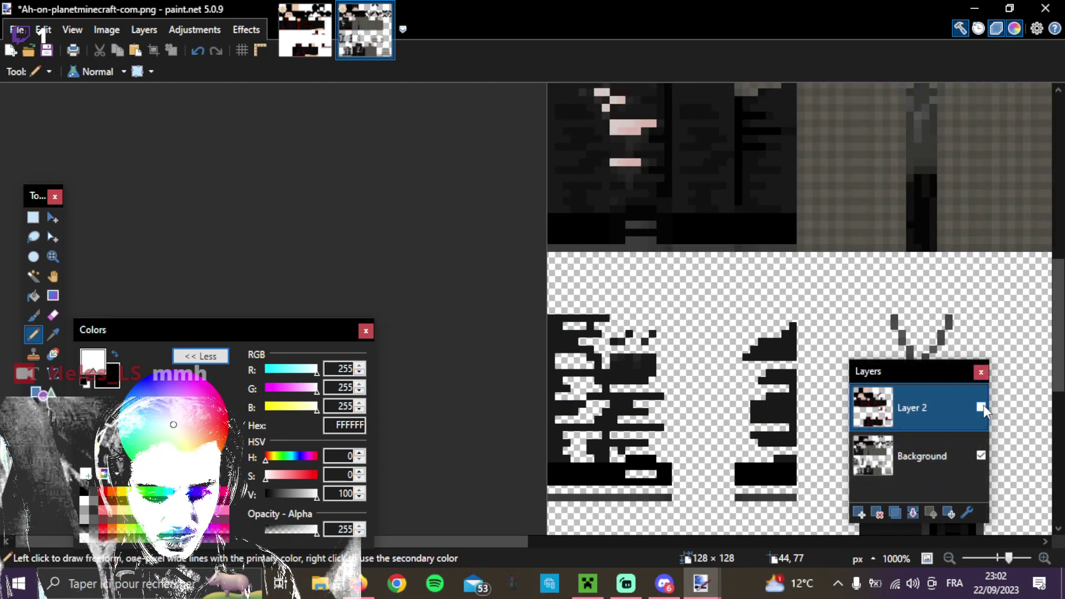
click(981, 407)
click(981, 407)
scroll(954, 330, up, 3)
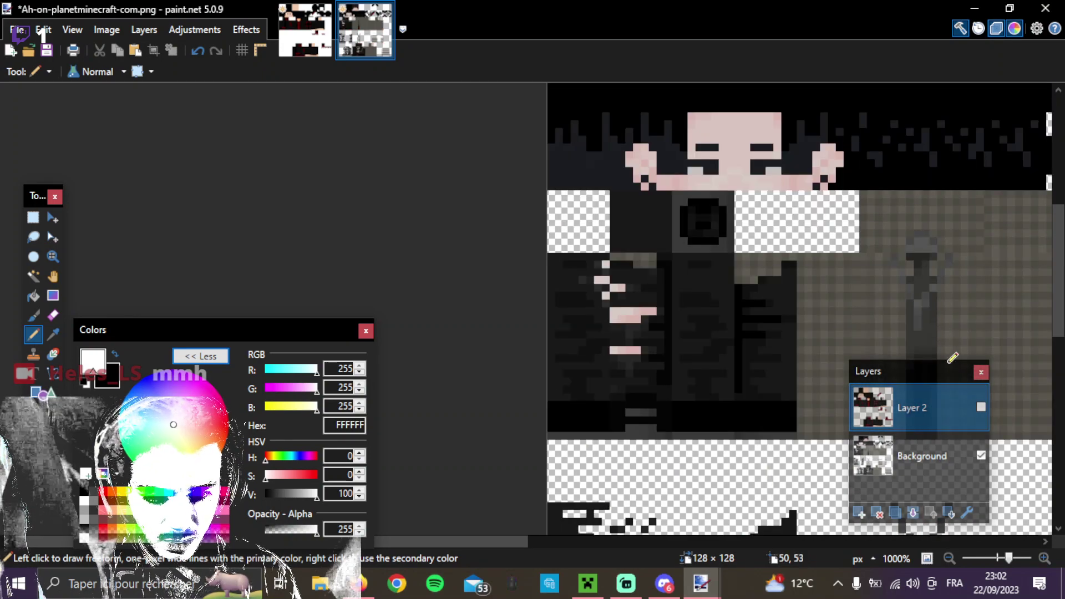
click(981, 408)
click(981, 408)
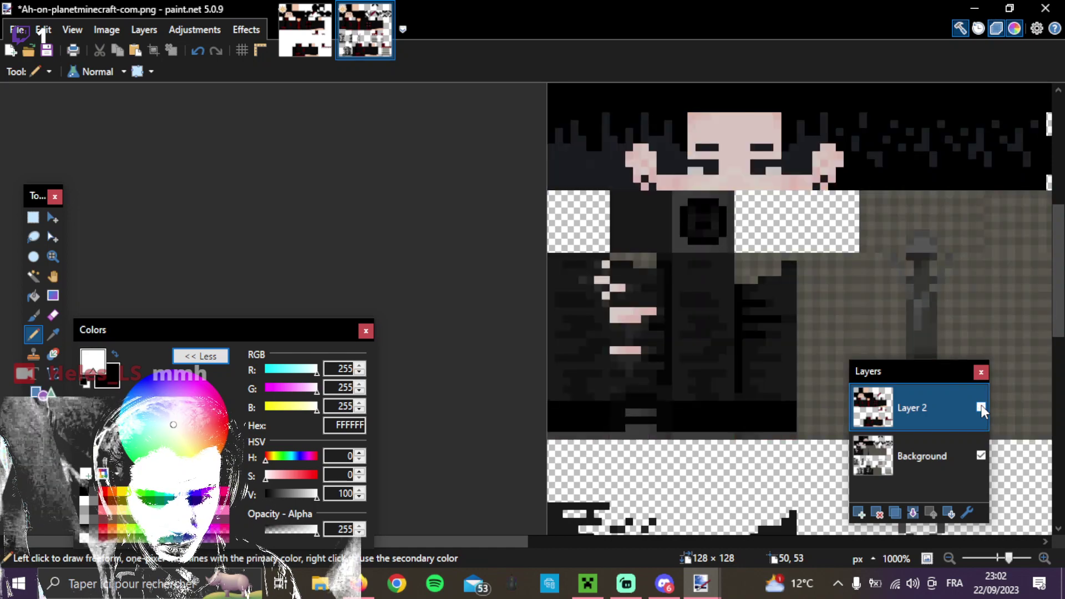
click(981, 408)
click(981, 408)
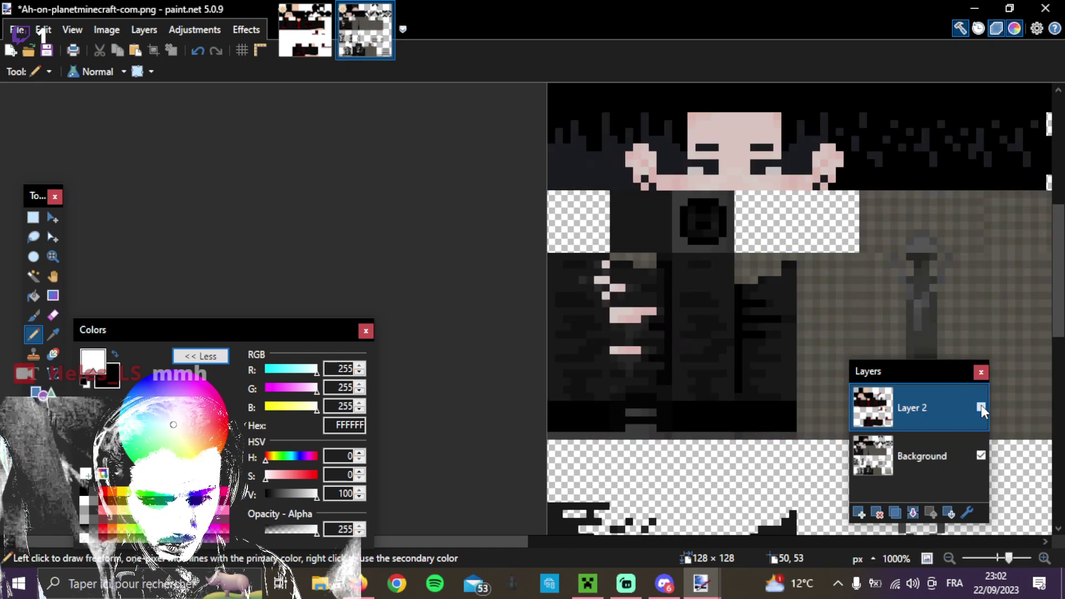
click(981, 408)
click(981, 408)
click(981, 408)
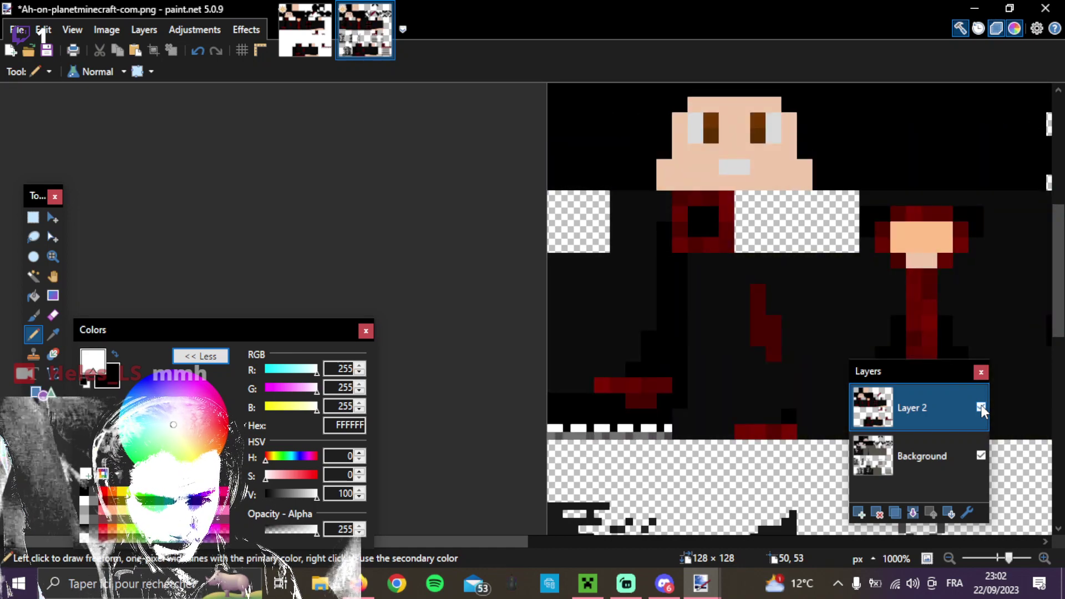
Examine the white, black and grey stripe up close and against the whole skin layout.
scroll(816, 436, up, 3)
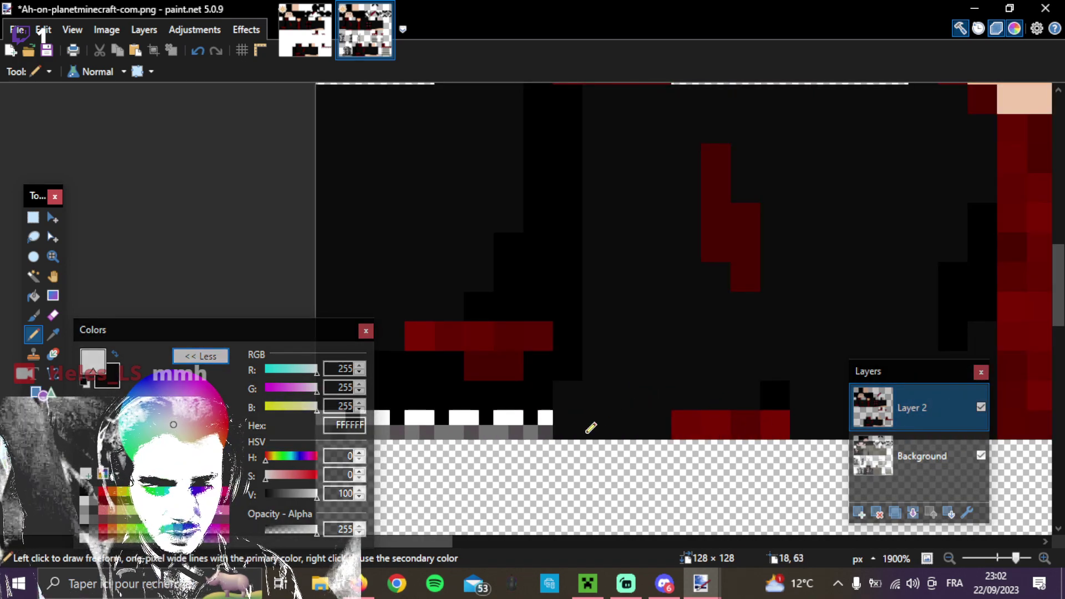
scroll(591, 428, up, 2)
scroll(496, 427, down, 1)
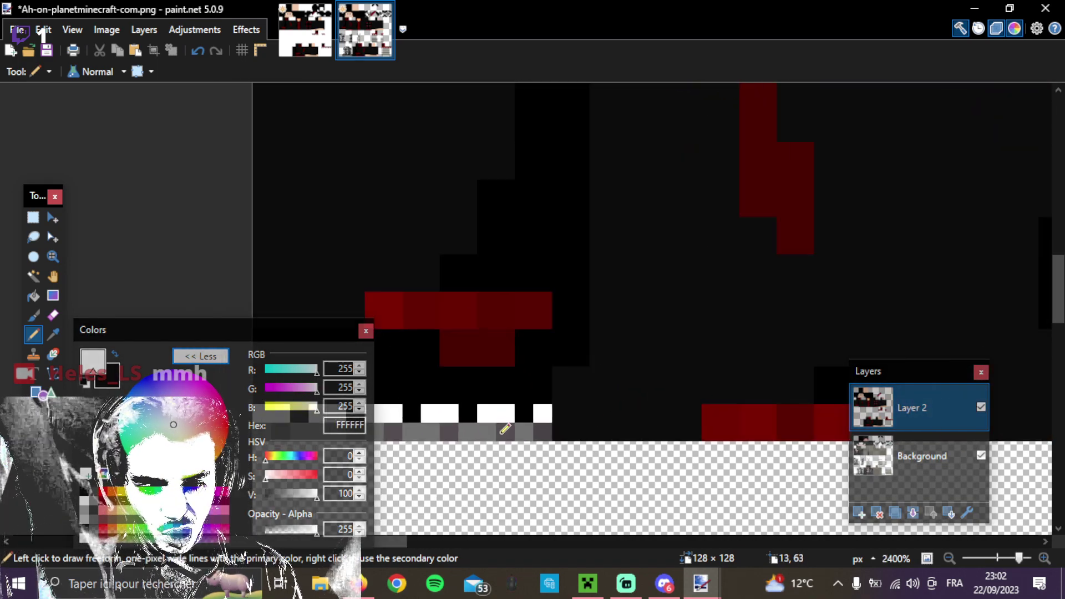
scroll(726, 445, down, 2)
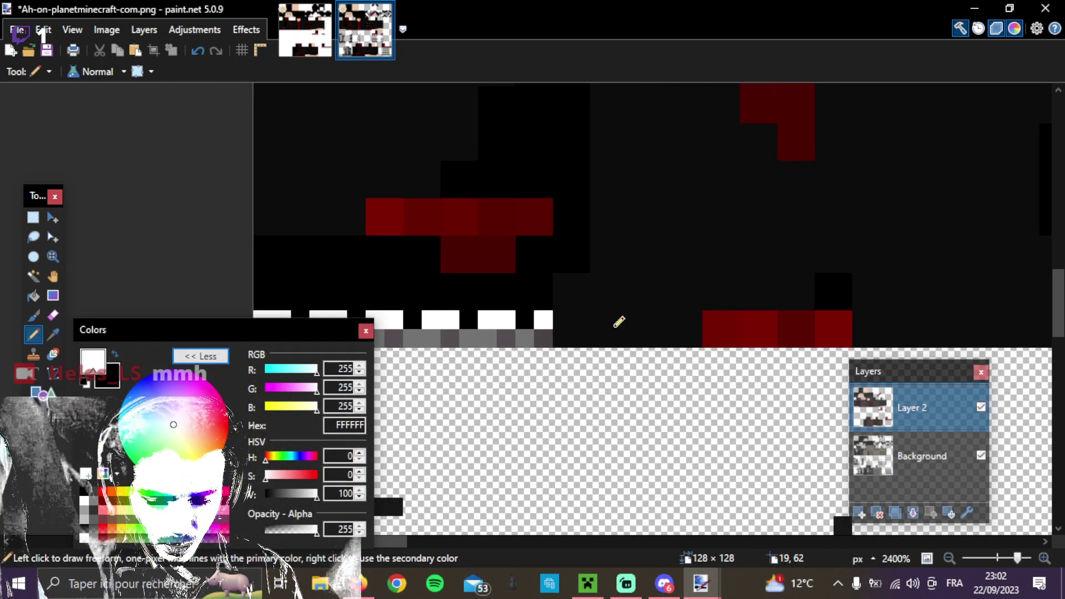
scroll(620, 322, down, 8)
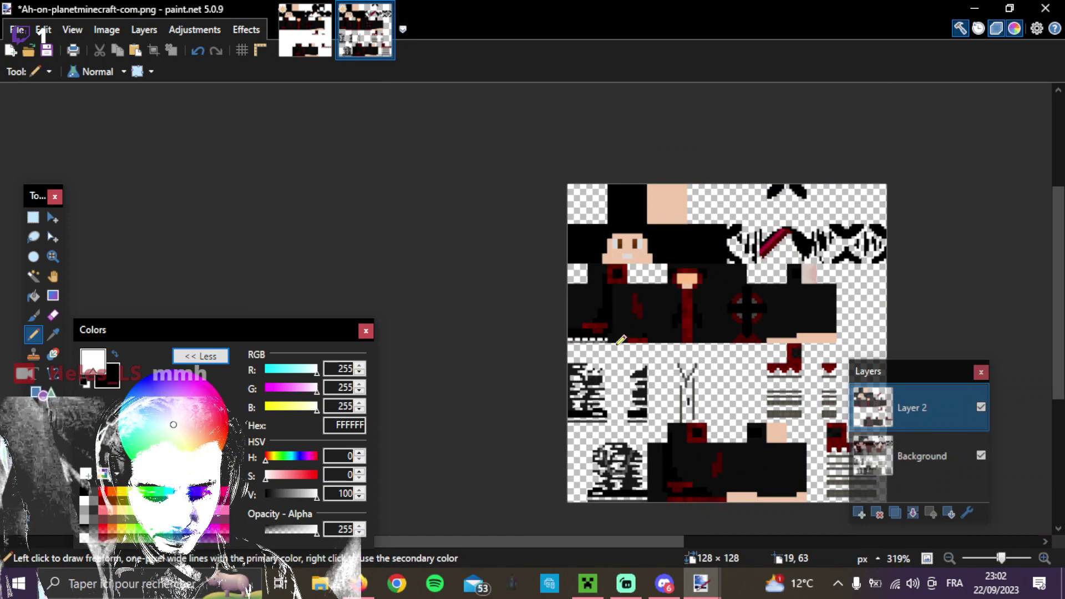
scroll(686, 376, up, 4)
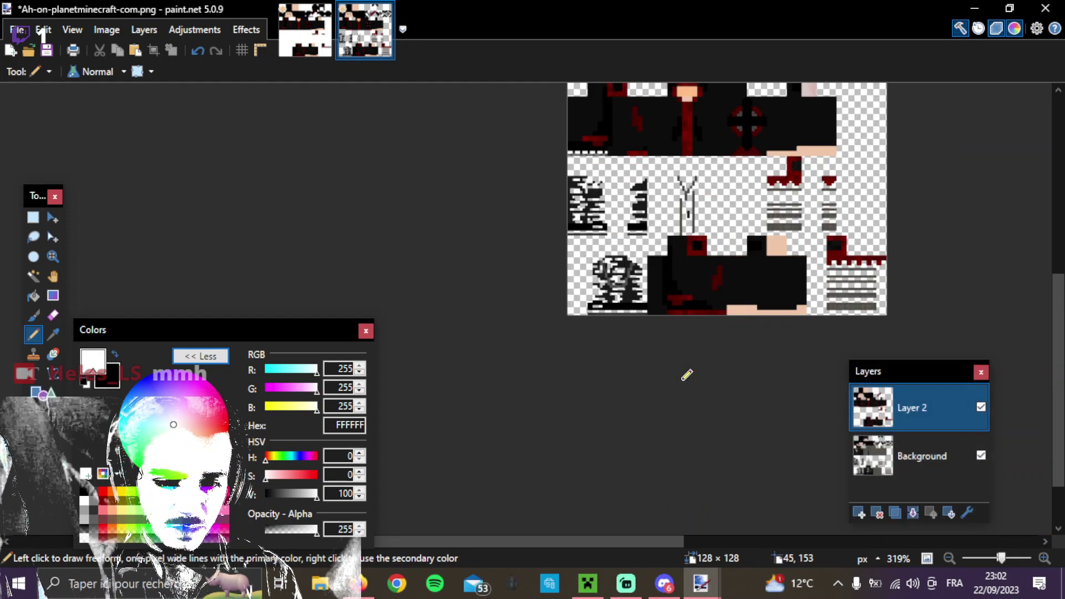
scroll(681, 352, up, 2)
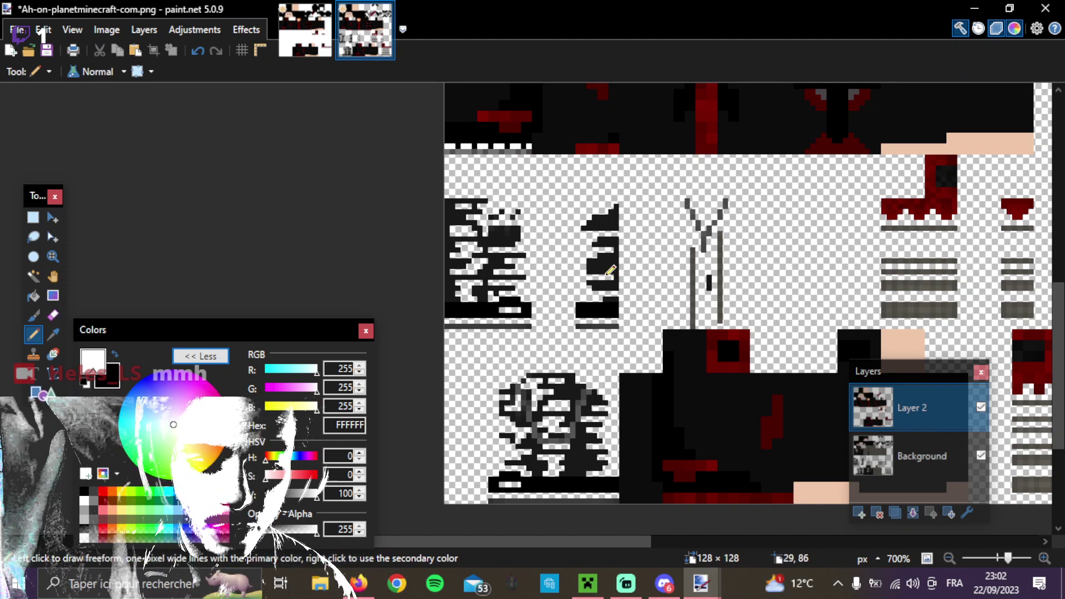
scroll(610, 272, up, 4)
scroll(618, 306, up, 2)
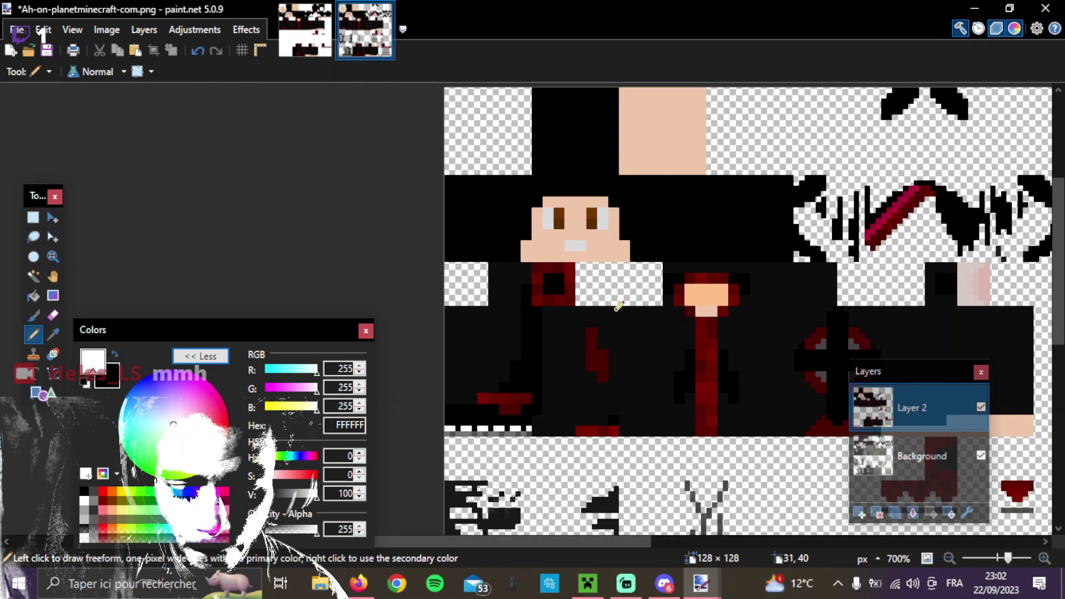
Save the layered skin as LSv2 in paint.net format in the Bureau folder, and quit the editor, discarding the unsaved changes to LS.png.
click(18, 30)
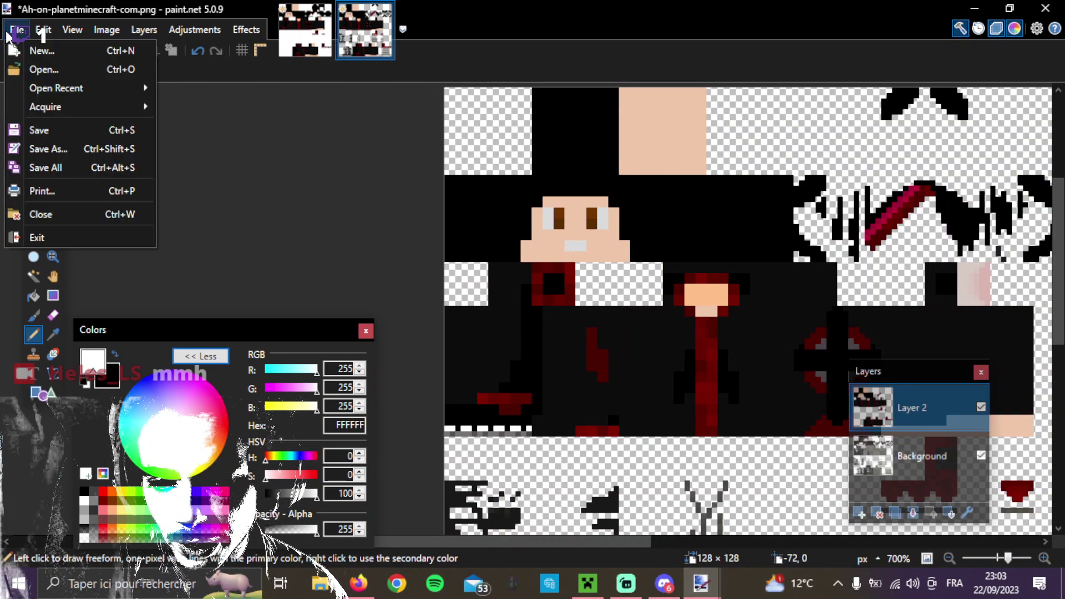
click(71, 157)
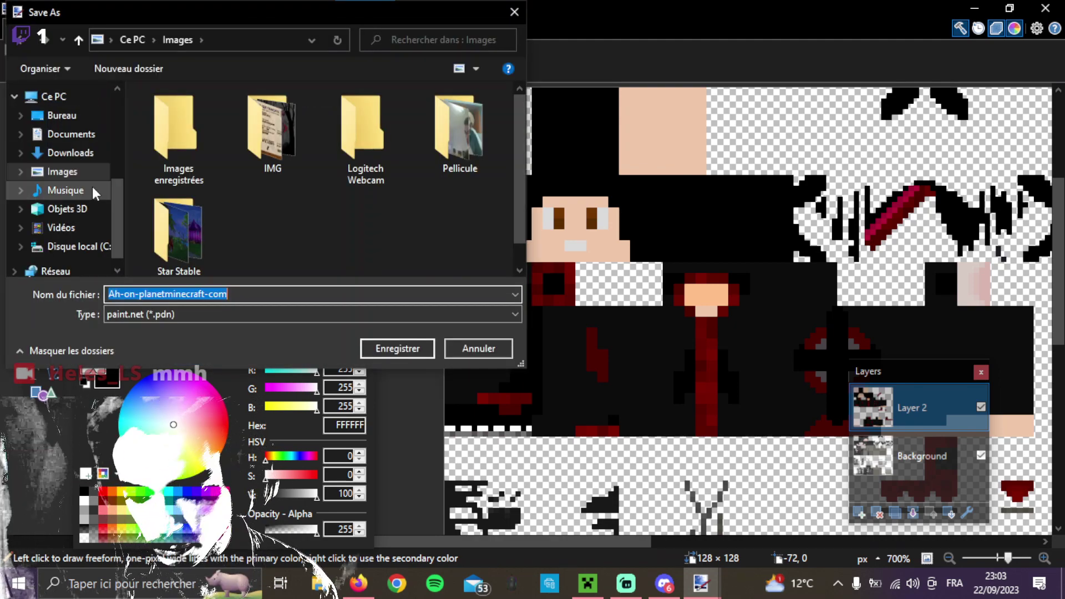
click(64, 116)
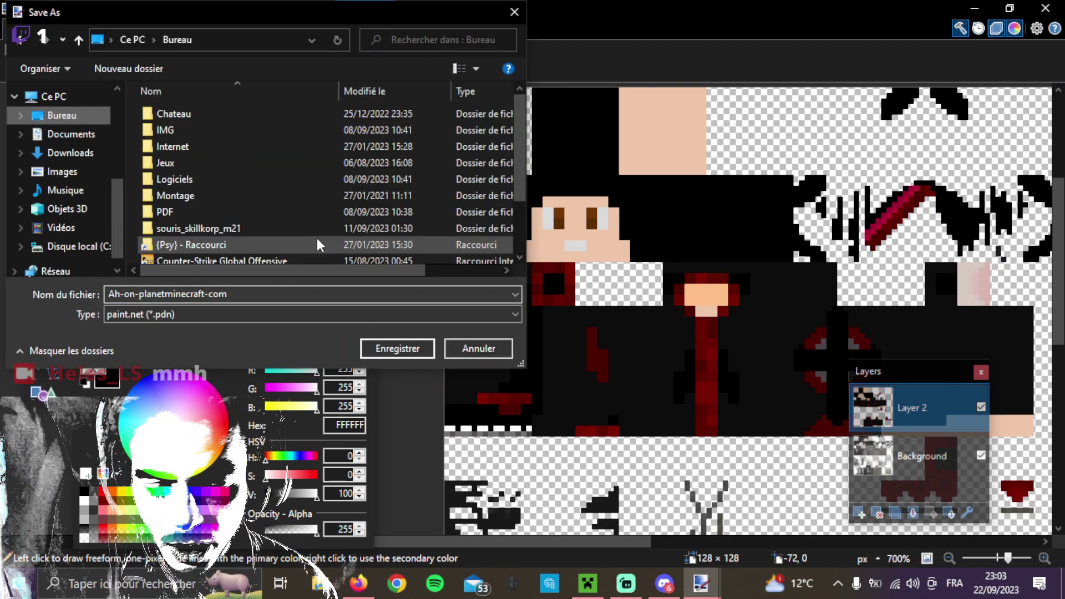
scroll(300, 227, up, 1)
scroll(259, 202, down, 1)
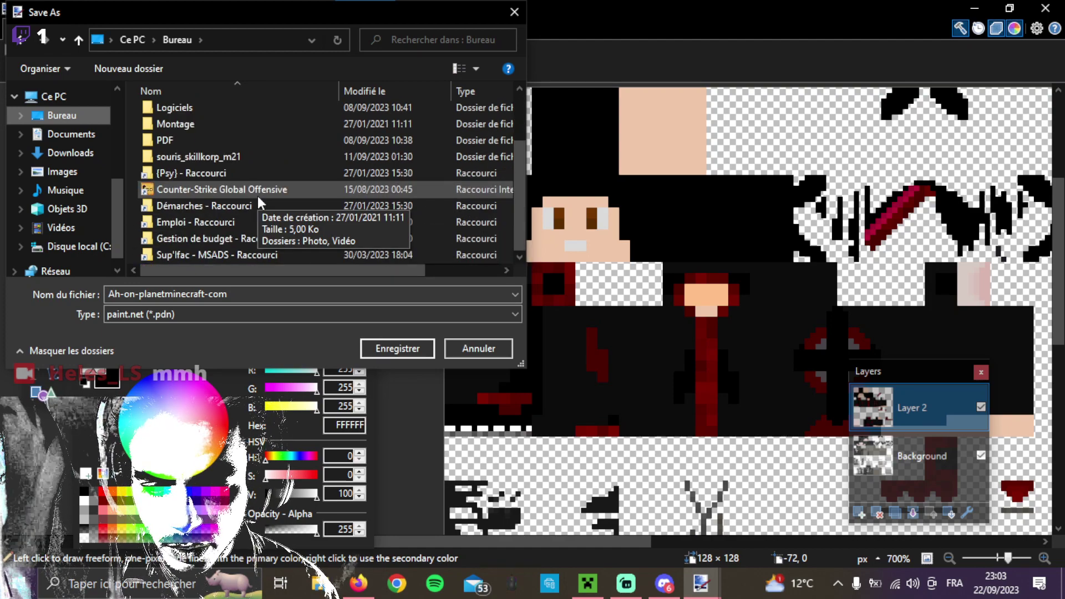
scroll(253, 204, up, 2)
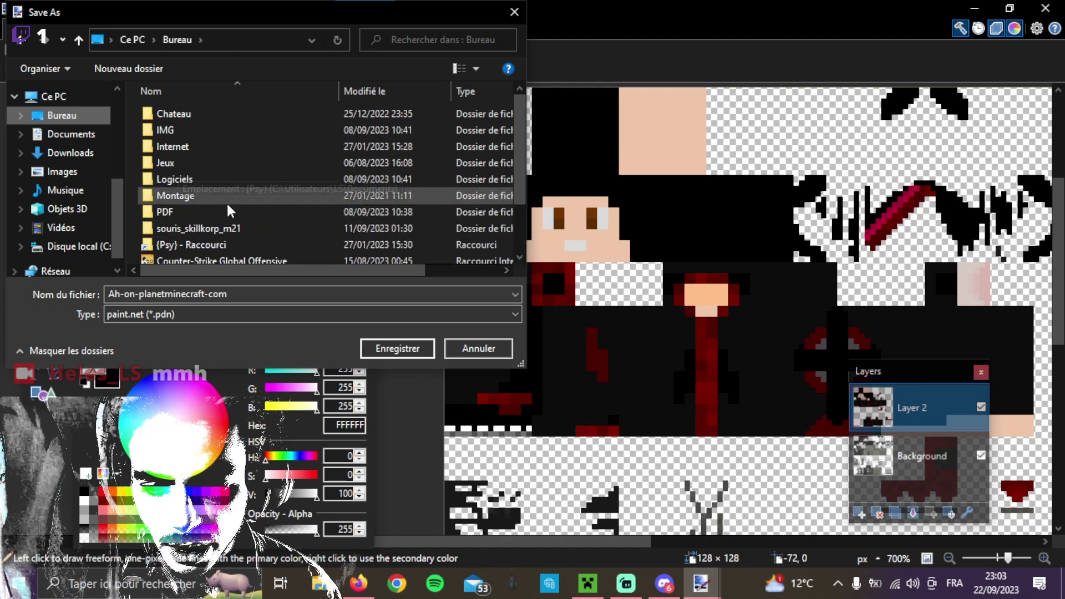
double_click(190, 295)
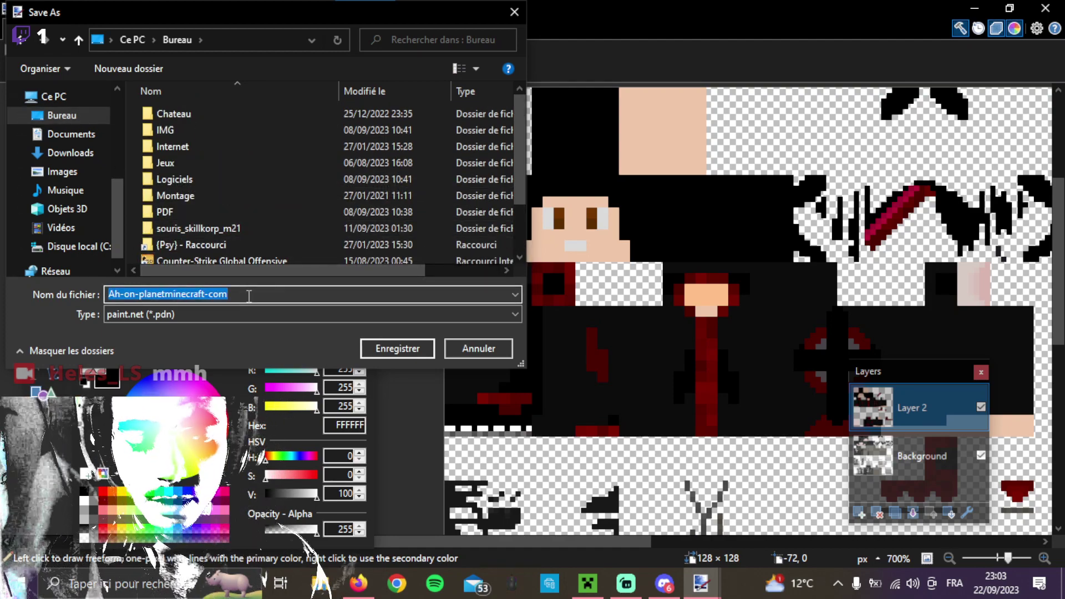
text(LSv2)
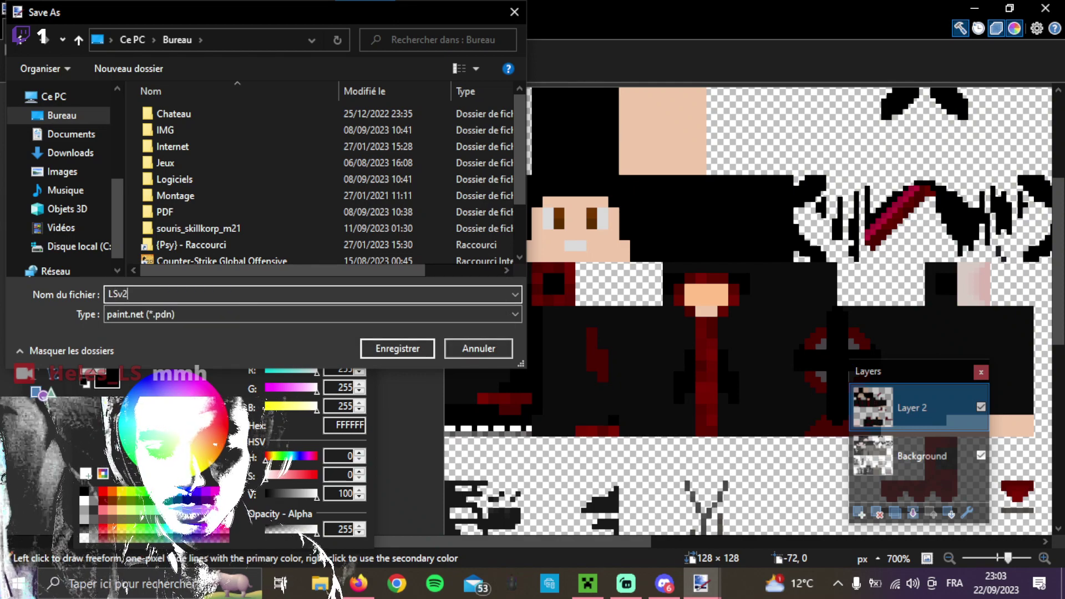
click(399, 349)
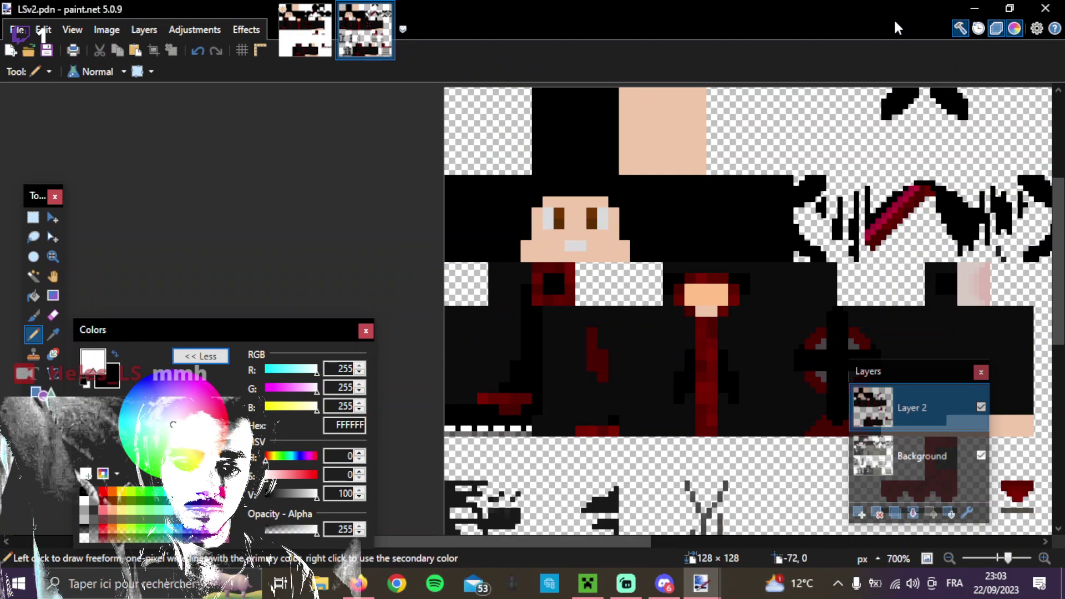
click(1046, 9)
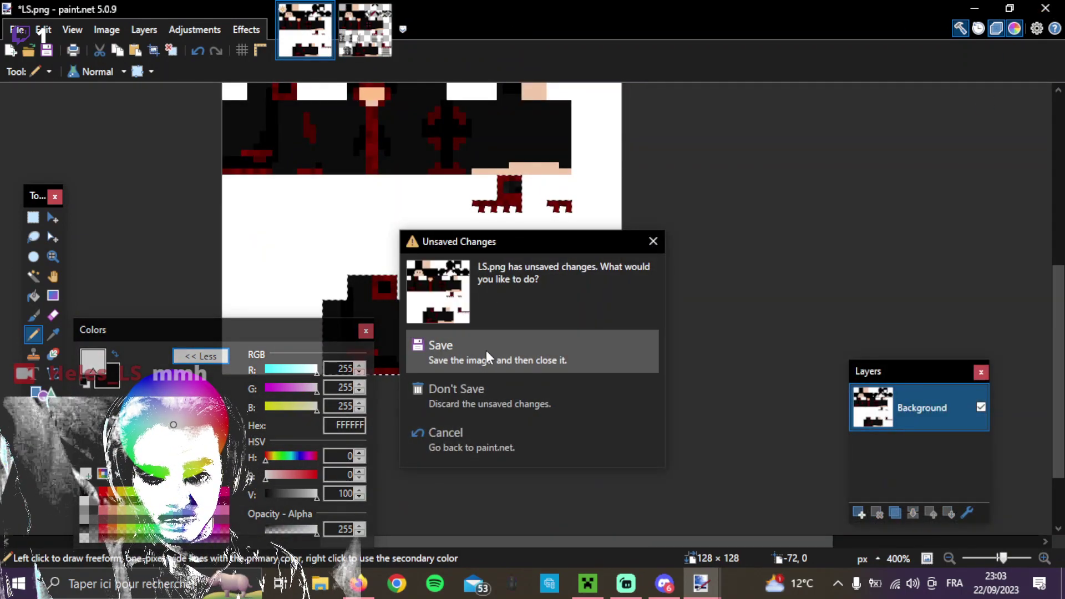
click(484, 394)
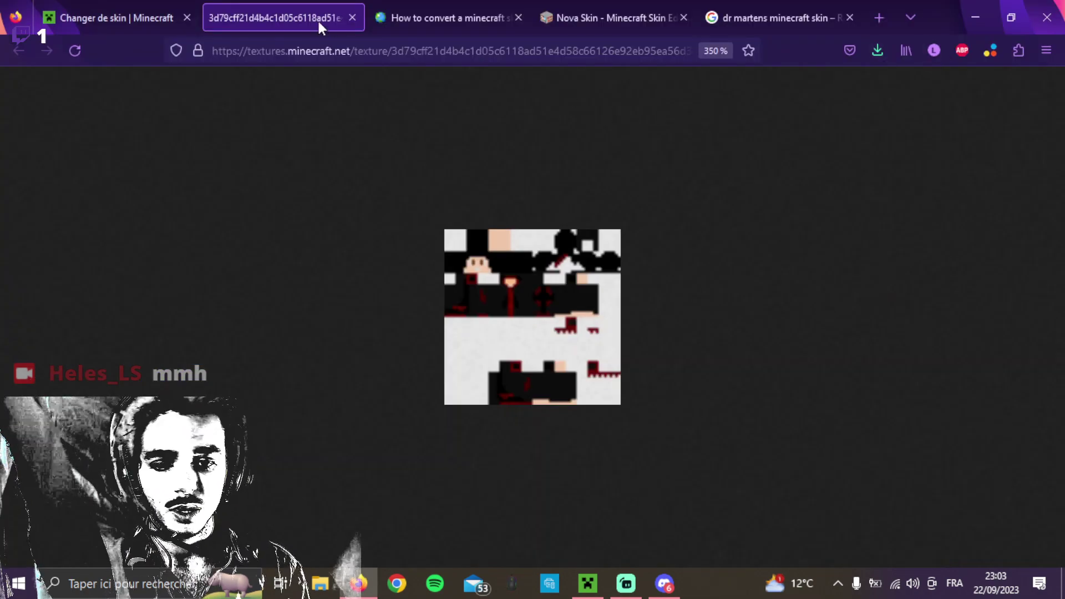
In Firefox, close the skin texture, Planet Minecraft forum and dr martens search tabs, leaving Nova Skin open.
click(352, 17)
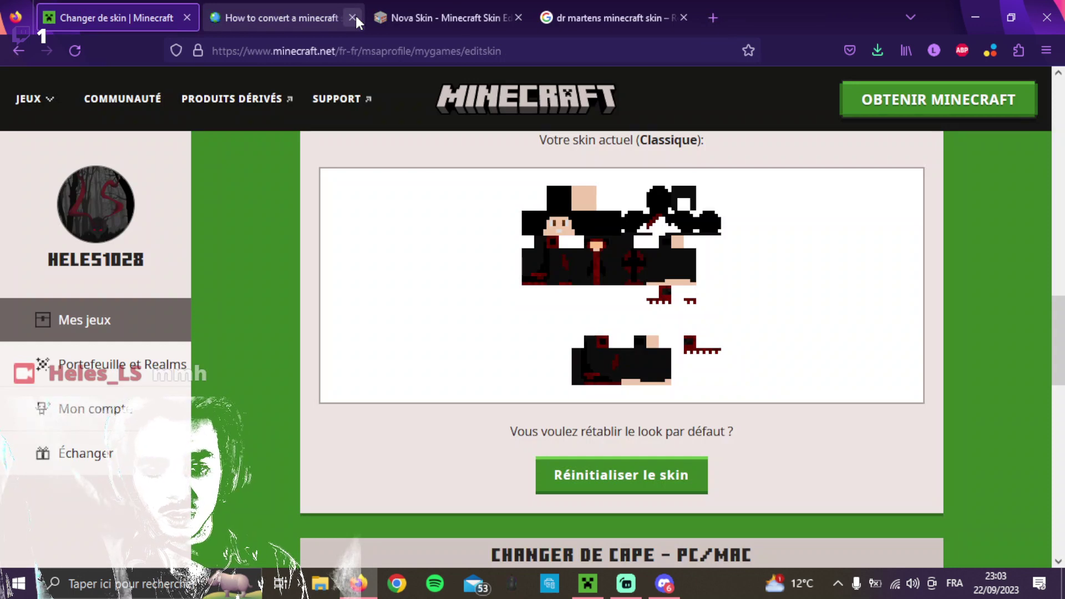
click(290, 16)
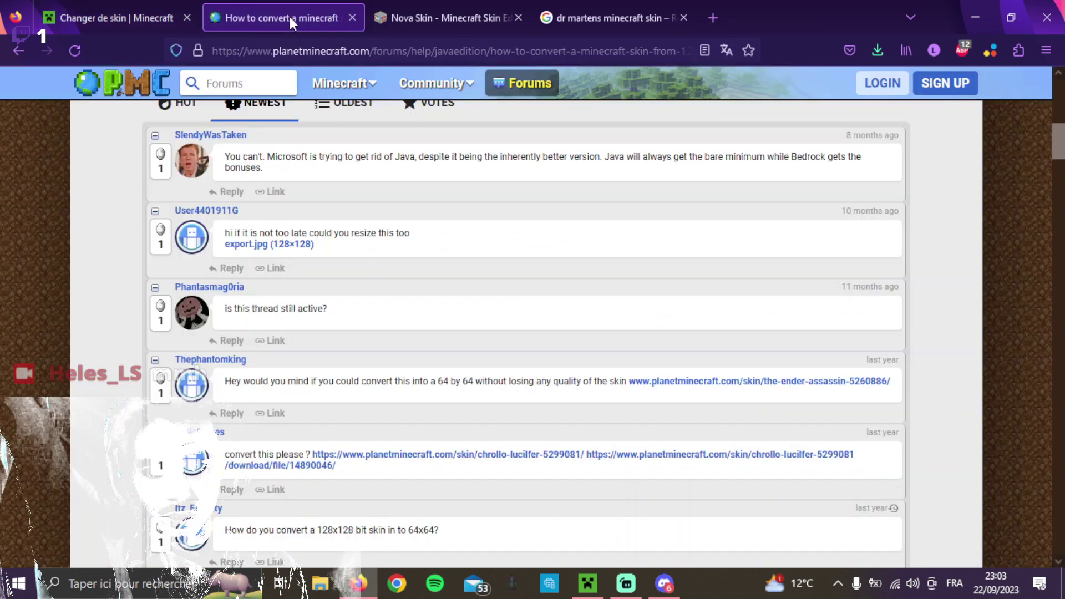
click(352, 17)
click(517, 18)
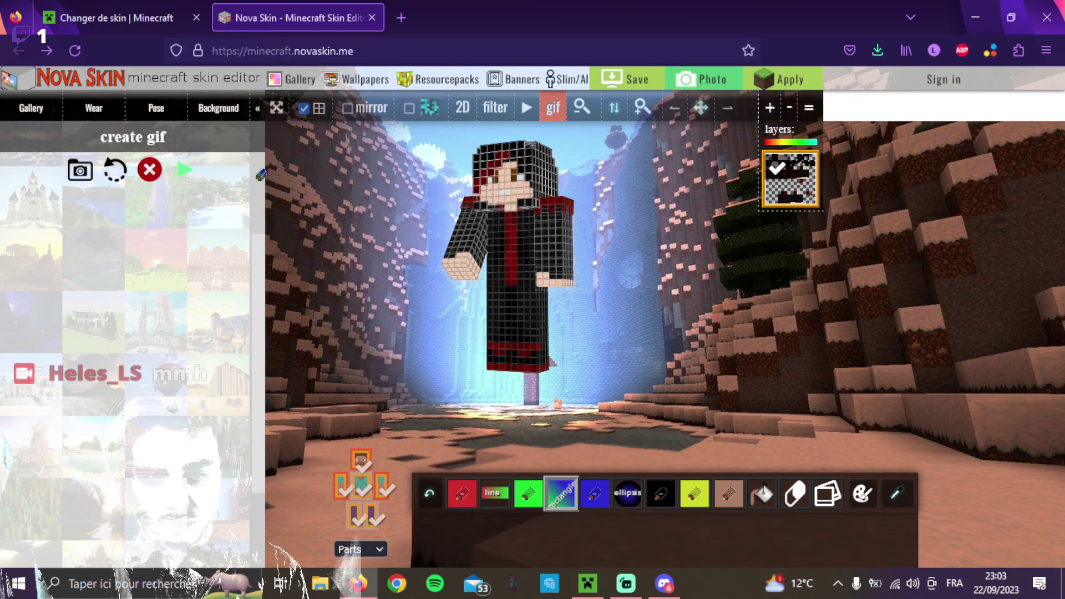
Add a new empty layer to the skin in Nova Skin.
click(771, 109)
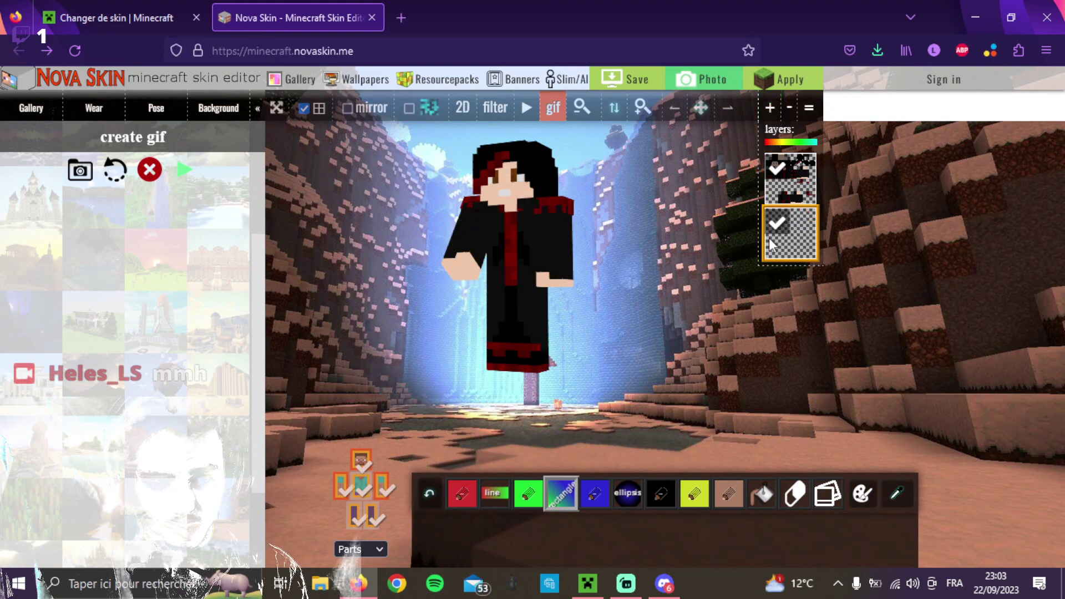
right_click(780, 237)
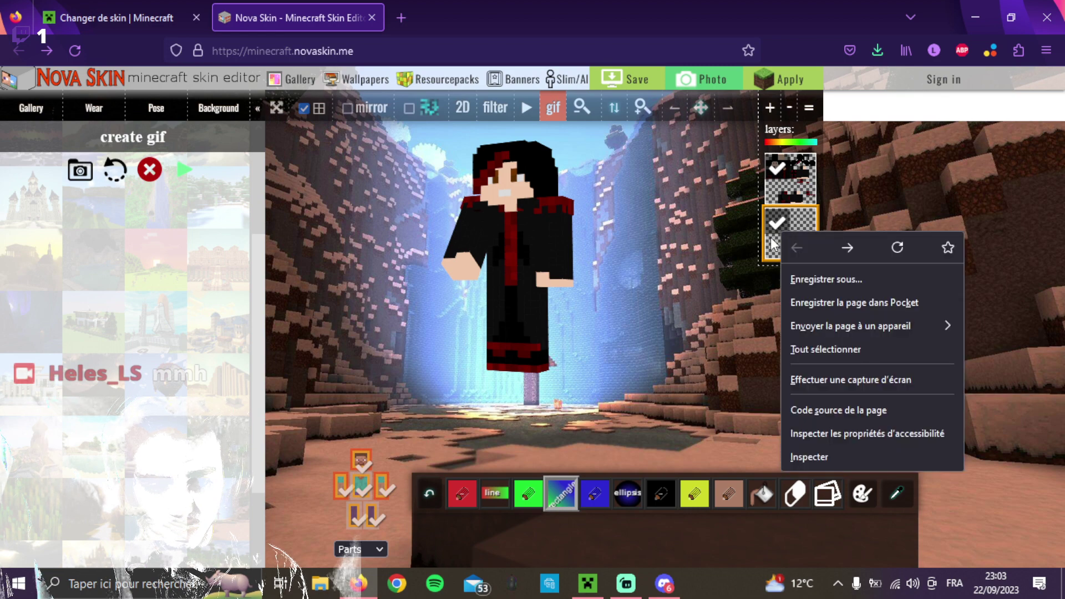
key(Escape)
click(79, 173)
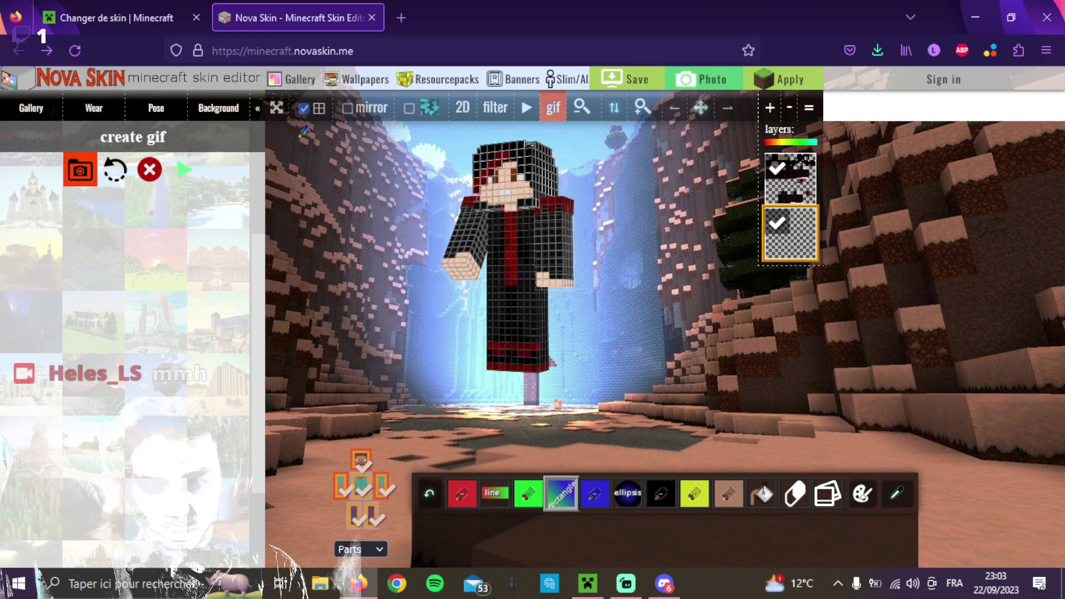
click(268, 111)
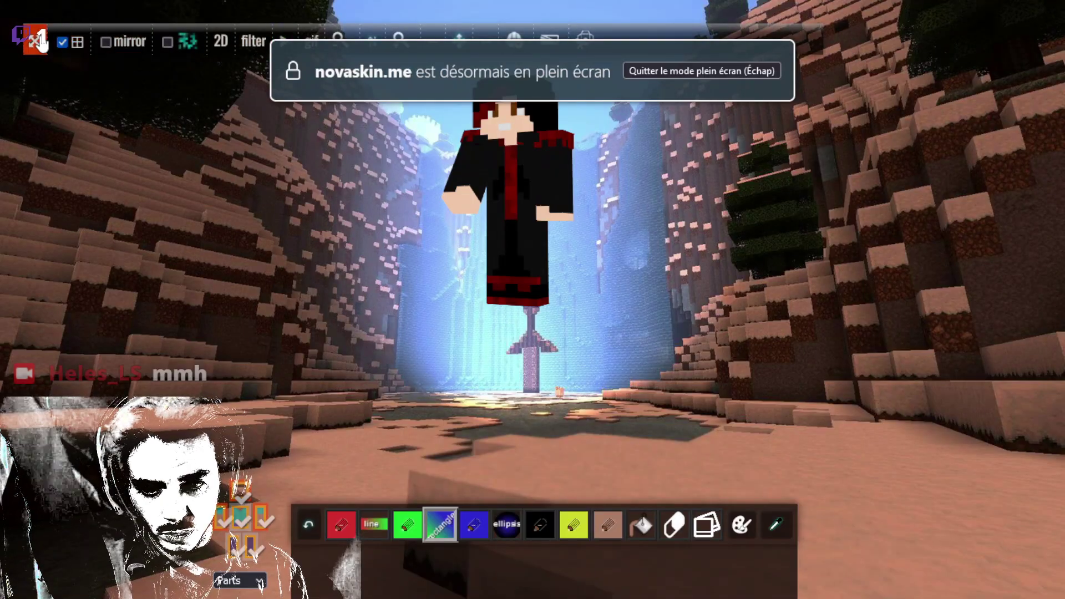
key(Escape)
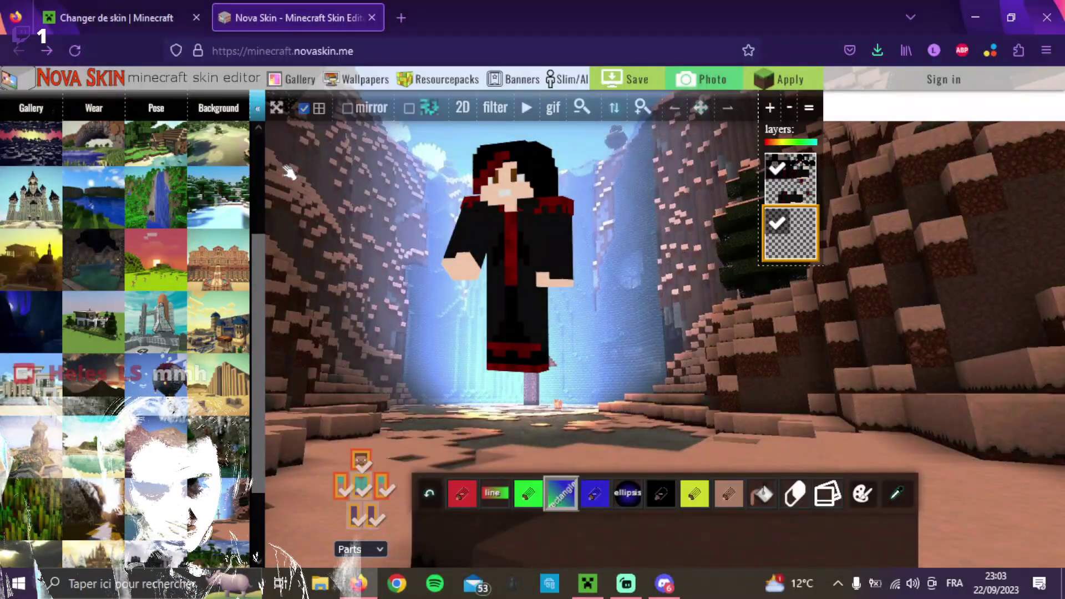
Show the skin gallery in place of the GIF creation options.
click(47, 113)
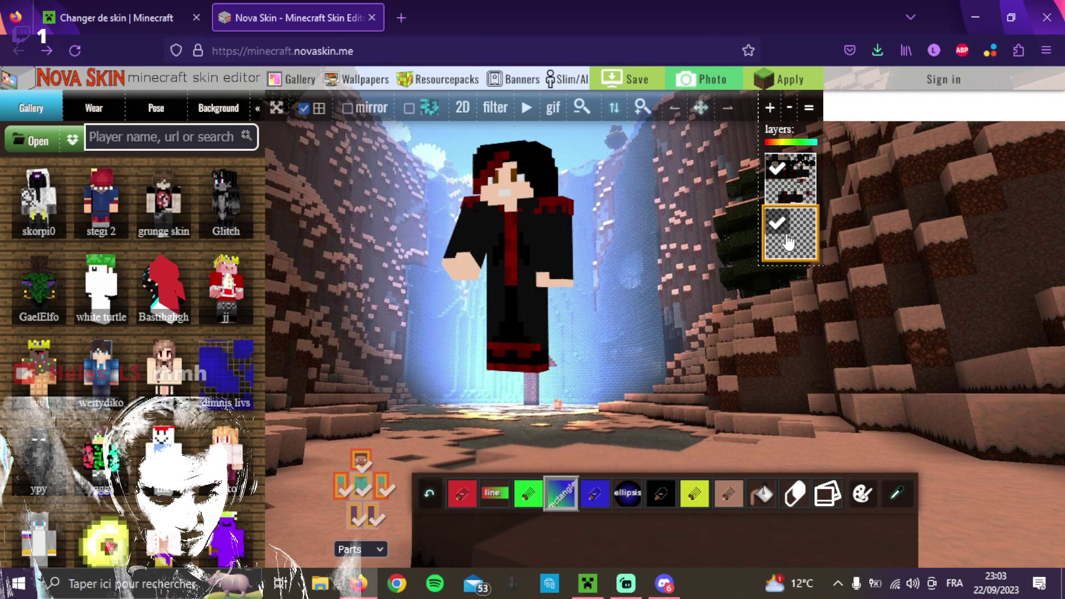
right_click(791, 256)
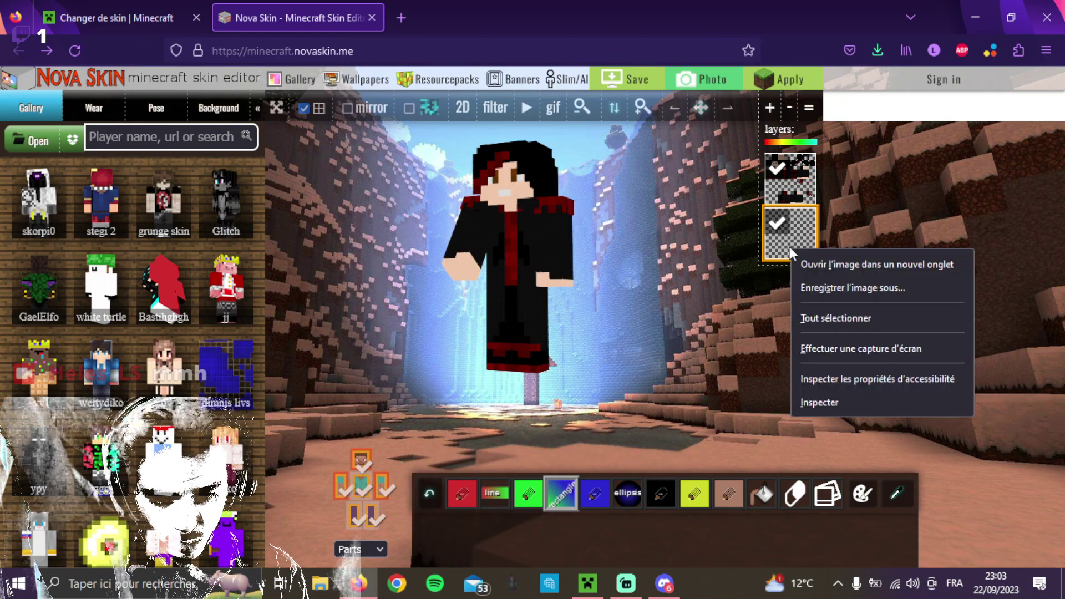
key(Escape)
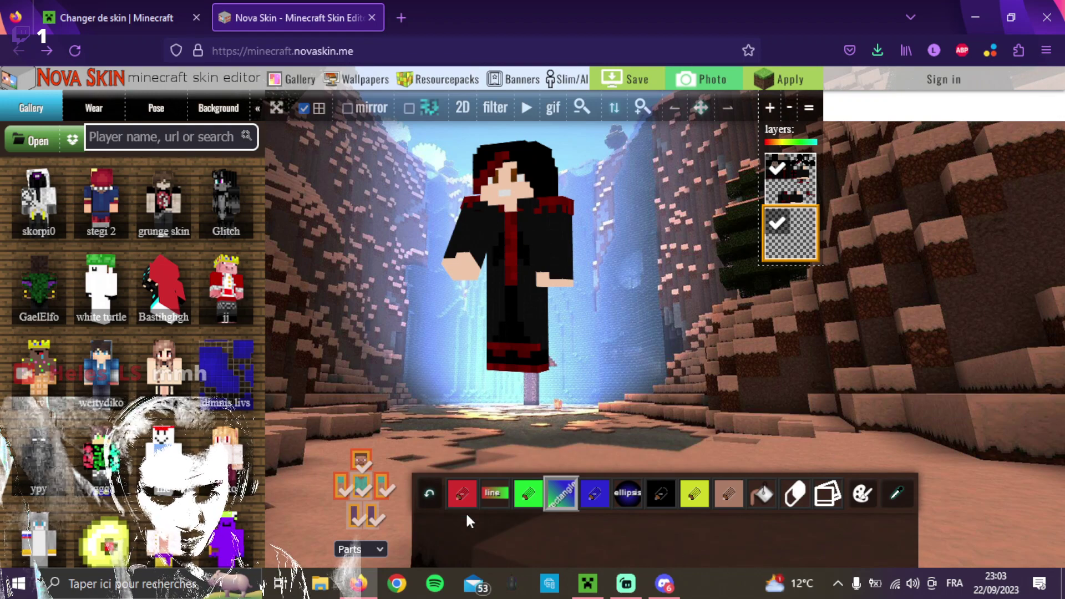
Add another layer, delete the empty layers and the skin layer, and open the image options of the remaining blank layer.
click(770, 111)
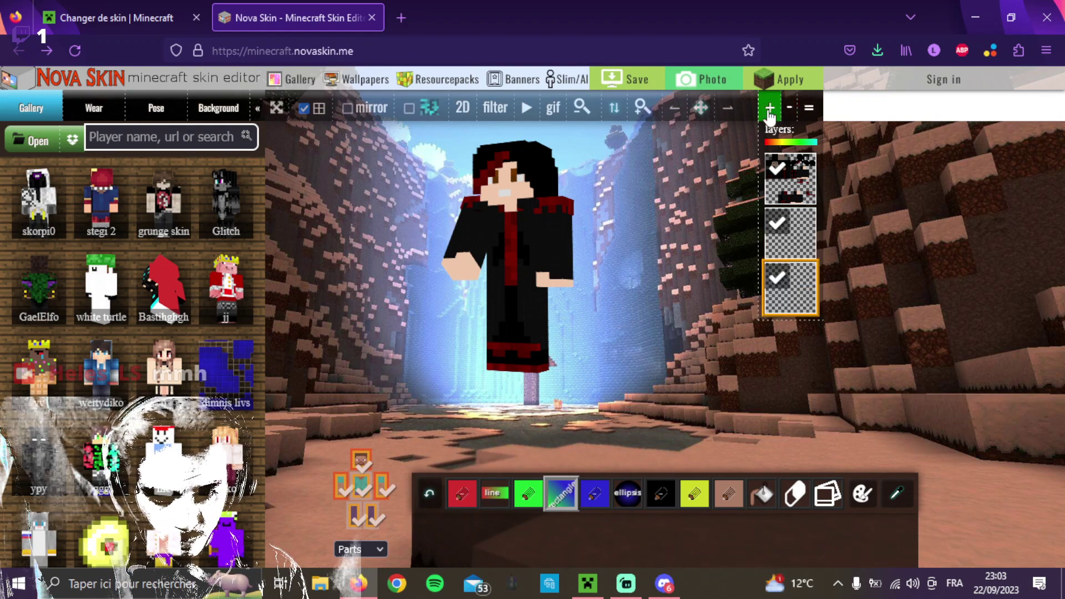
click(789, 110)
click(794, 110)
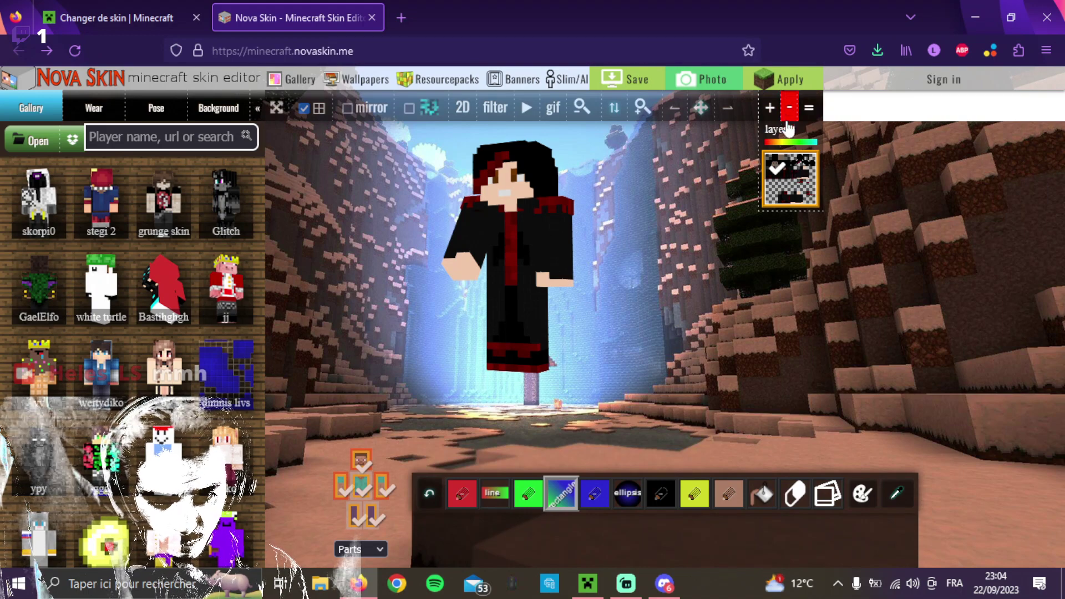
click(789, 123)
right_click(793, 196)
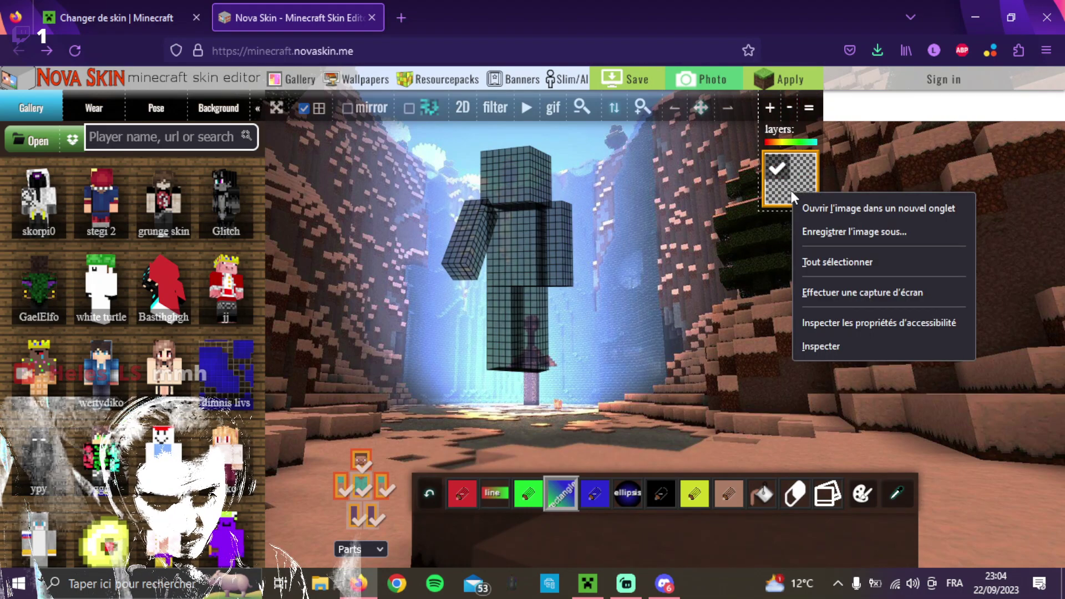
Switch to File Explorer and open the paint.net image LSv2 from the Desktop (Bureau) folder.
click(788, 192)
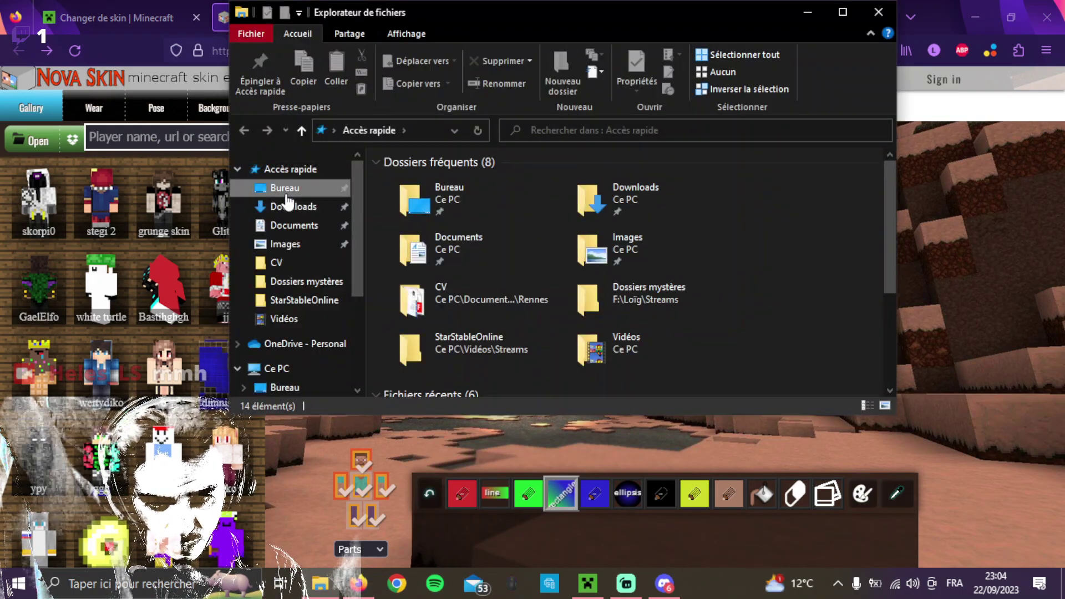
click(287, 192)
scroll(426, 277, down, 5)
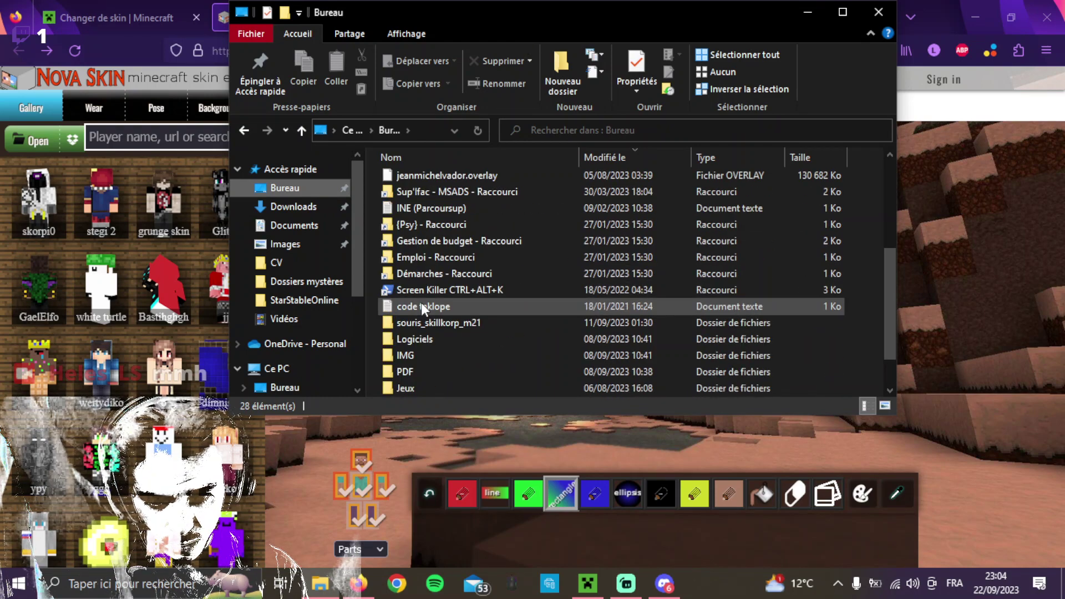
scroll(421, 302, down, 1)
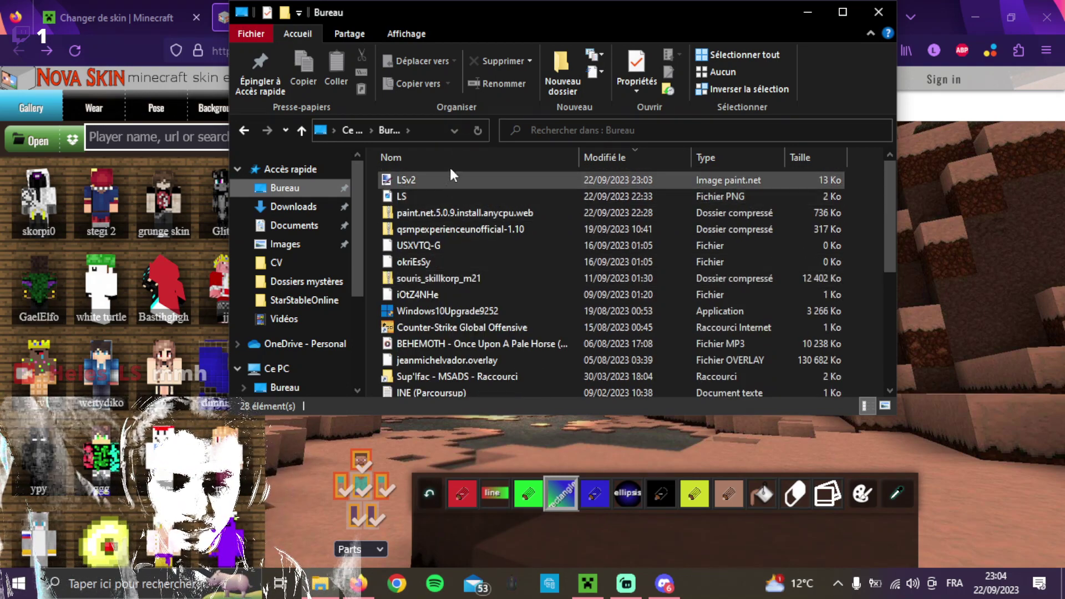
double_click(423, 181)
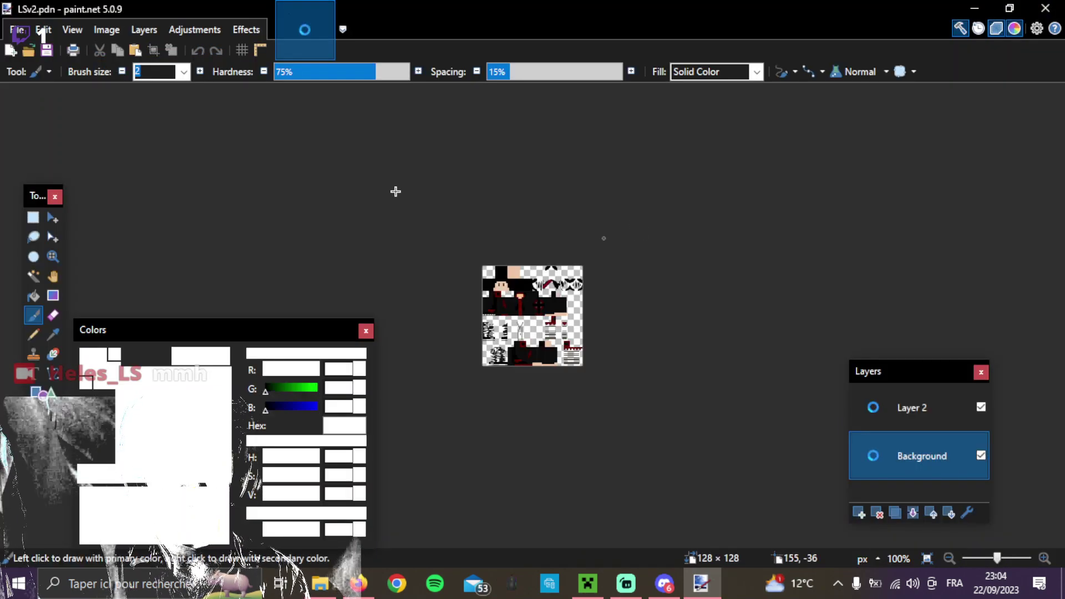
Save a flattened PNG copy of the image as LSv2 on the Desktop with the default save settings and close paint.net.
click(17, 29)
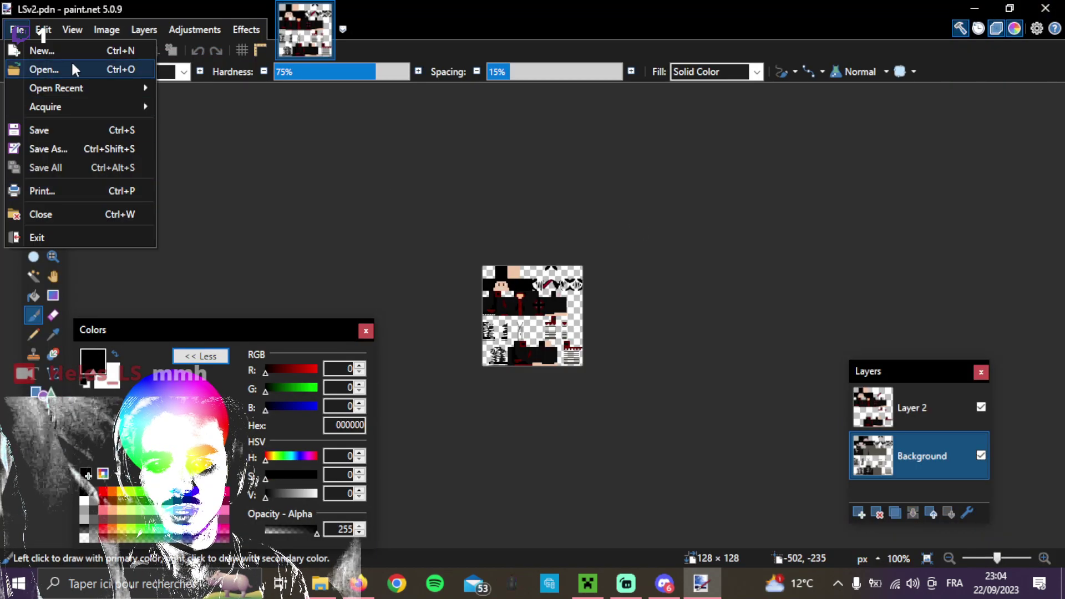
click(75, 142)
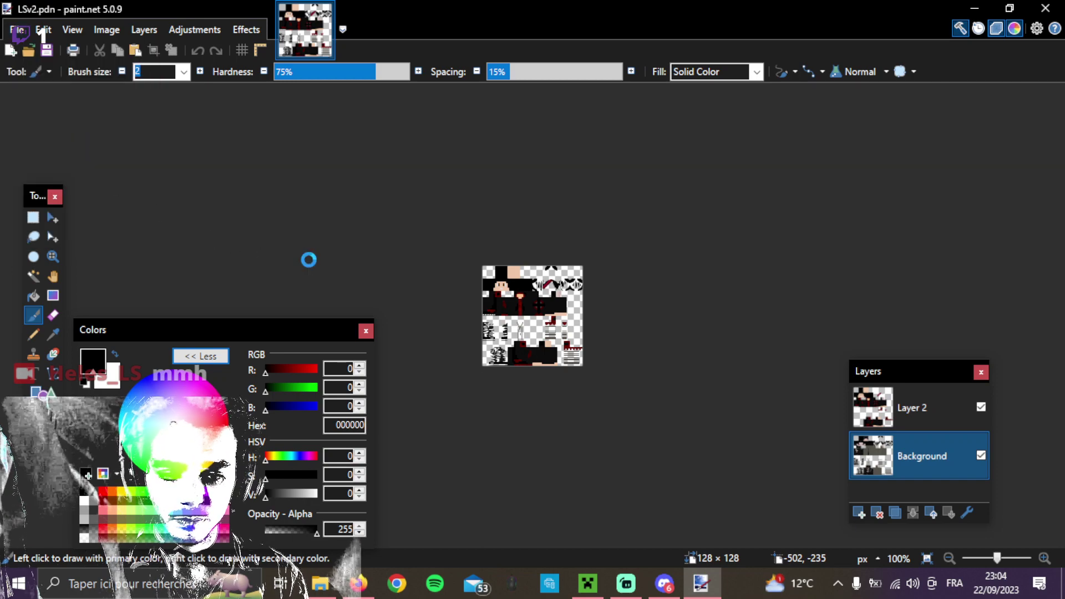
click(240, 315)
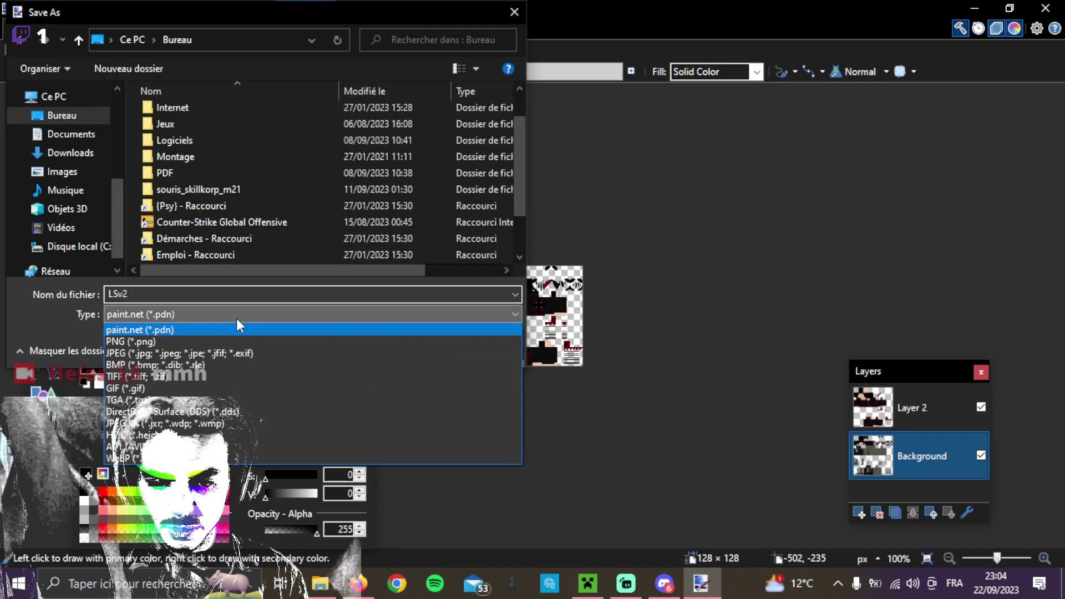
click(217, 341)
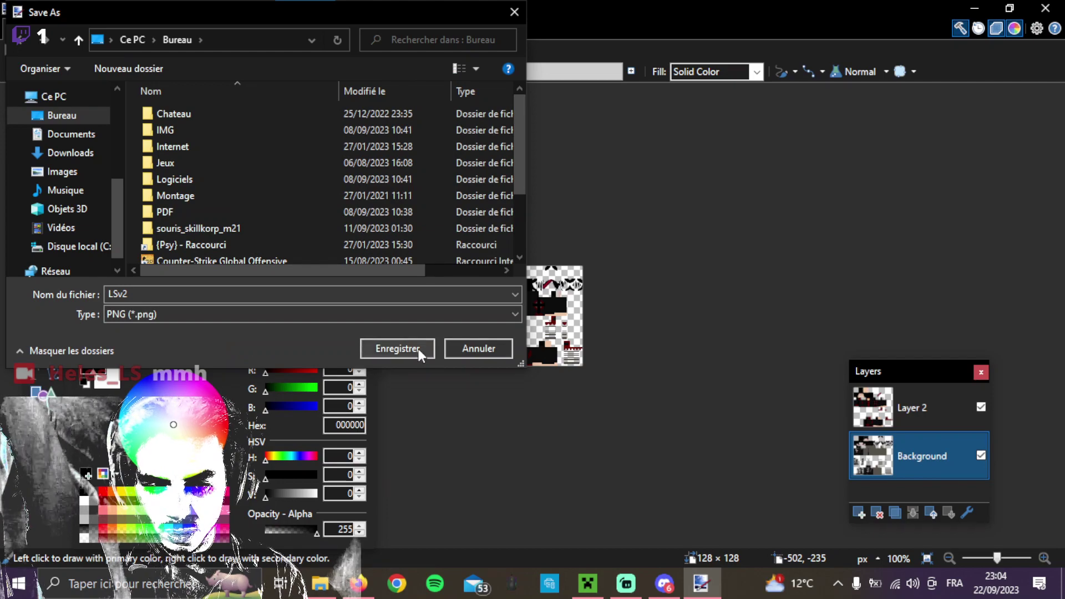
click(418, 348)
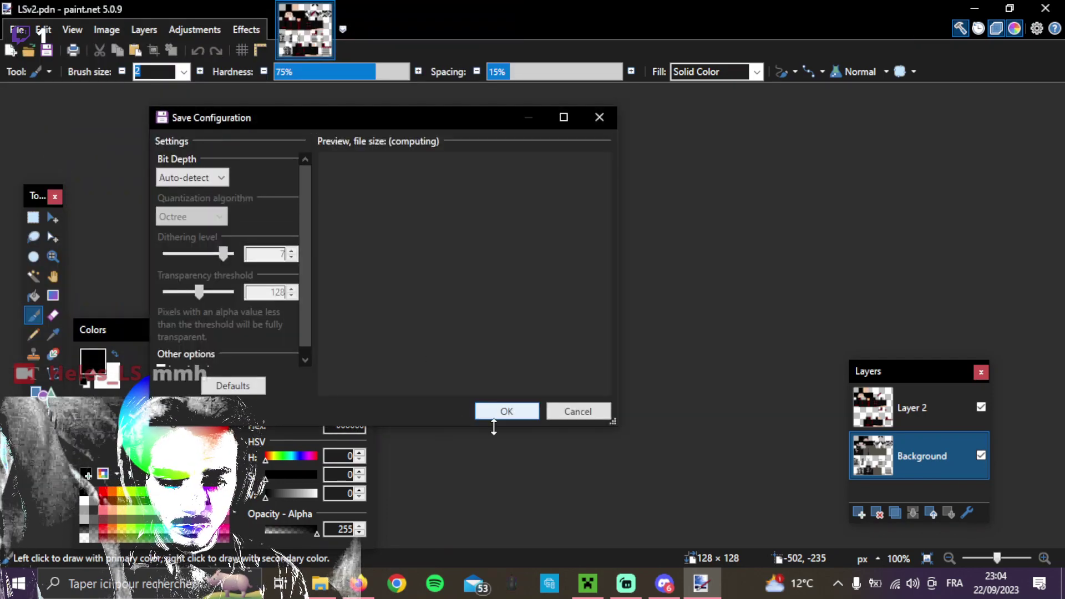
click(509, 411)
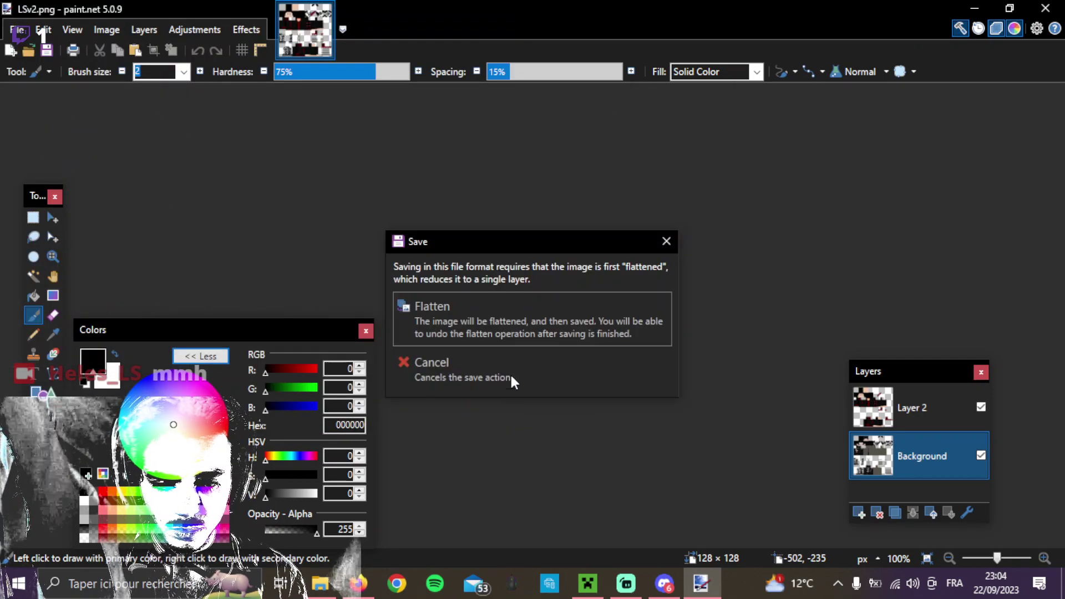
click(513, 337)
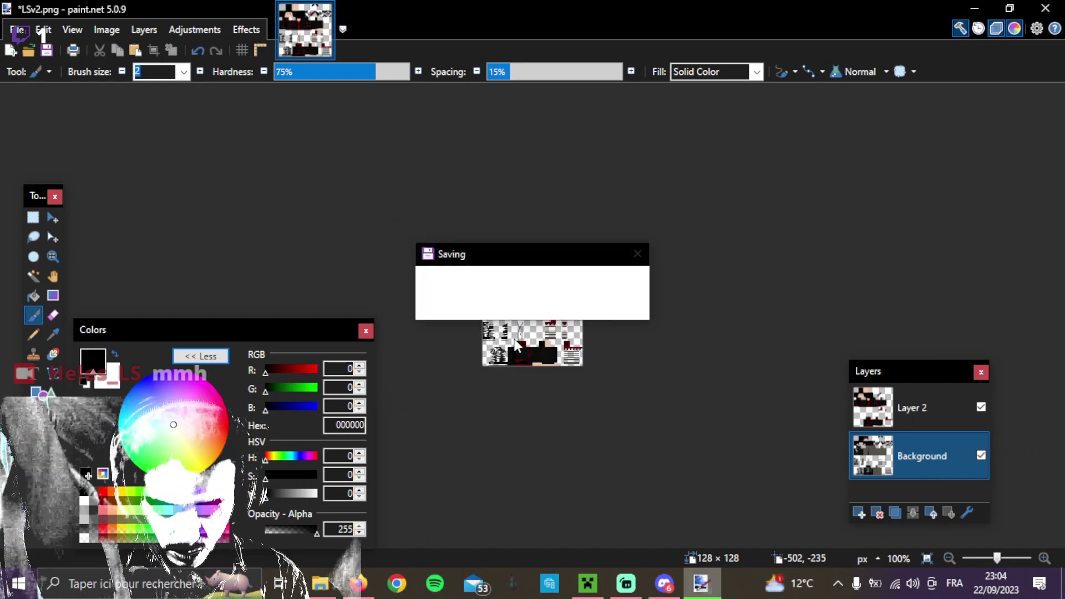
click(1047, 9)
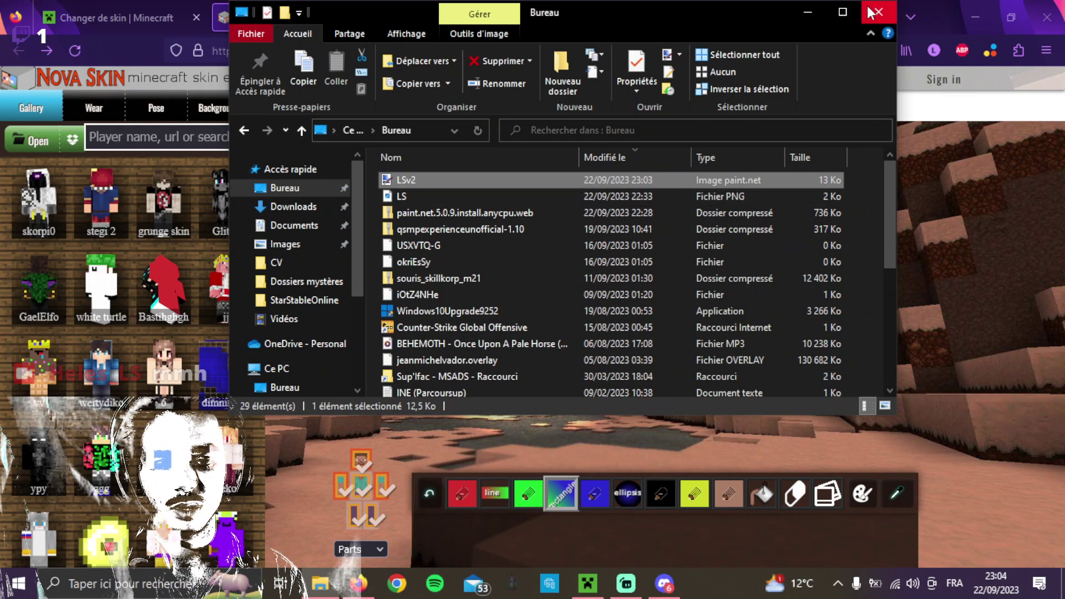
Move the file window so the skin editor's layers stay accessible and refresh the Desktop folder listing.
mouse_move(727, 7)
mouse_down()
mouse_move(609, 120)
mouse_move(622, 118)
mouse_move(634, 55)
mouse_move(247, 360)
mouse_up()
click(664, 239)
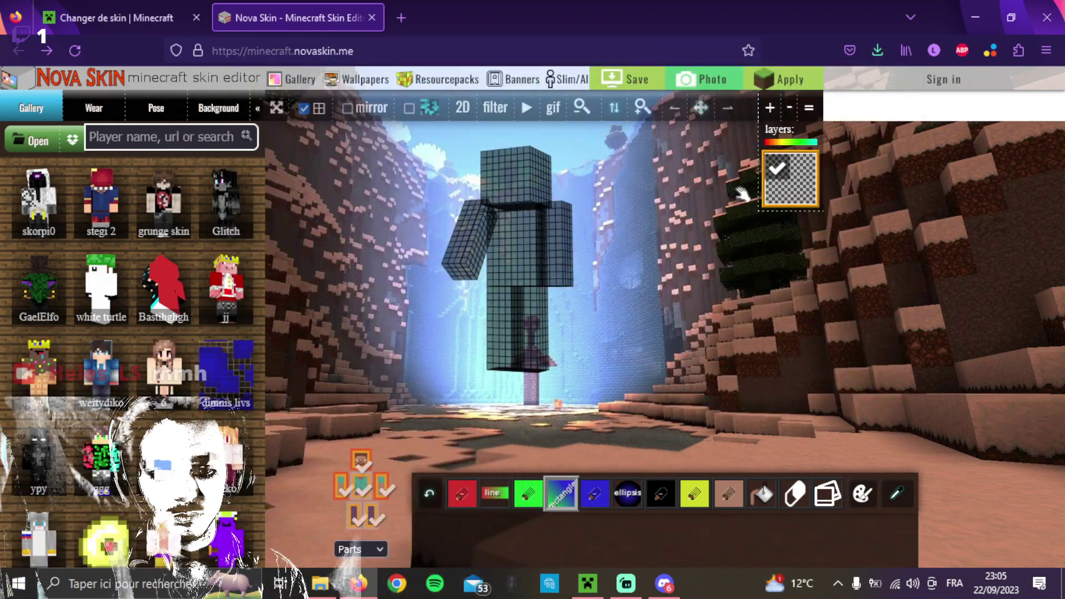
key(alt+Tab)
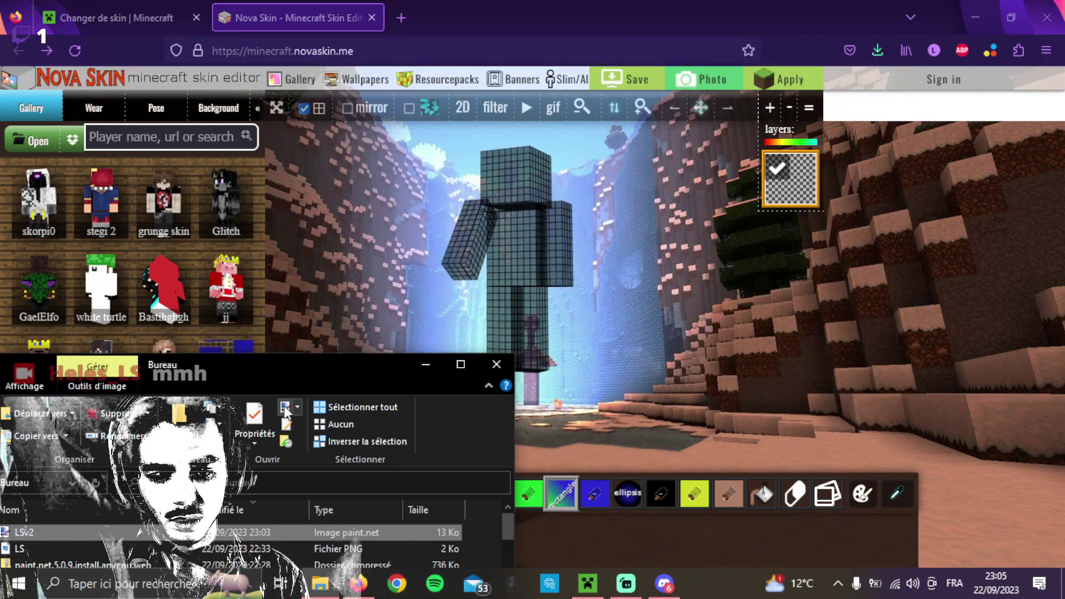
click(321, 591)
click(321, 591)
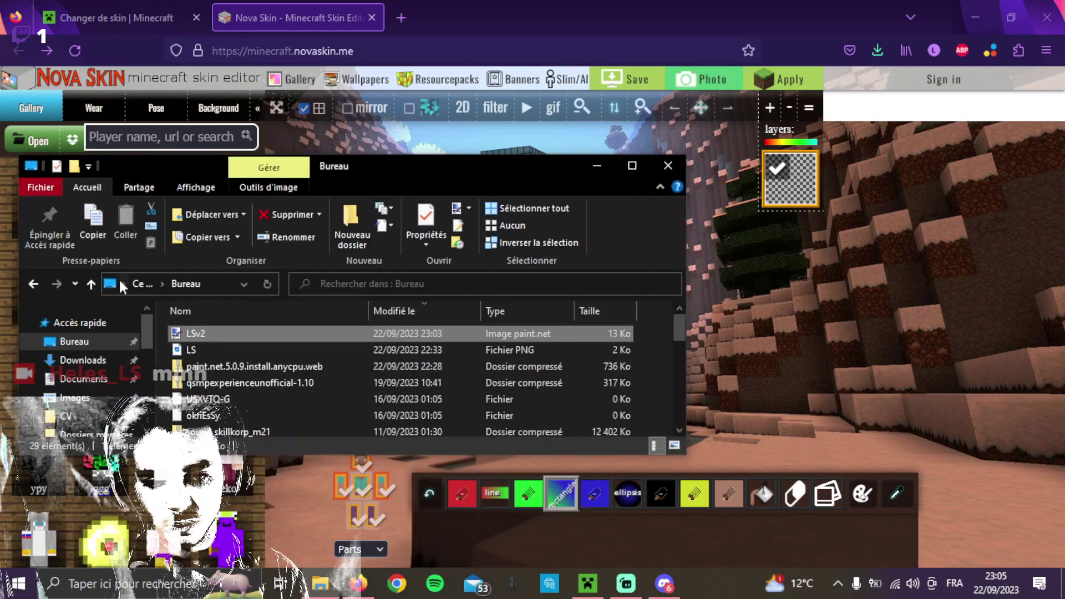
click(269, 286)
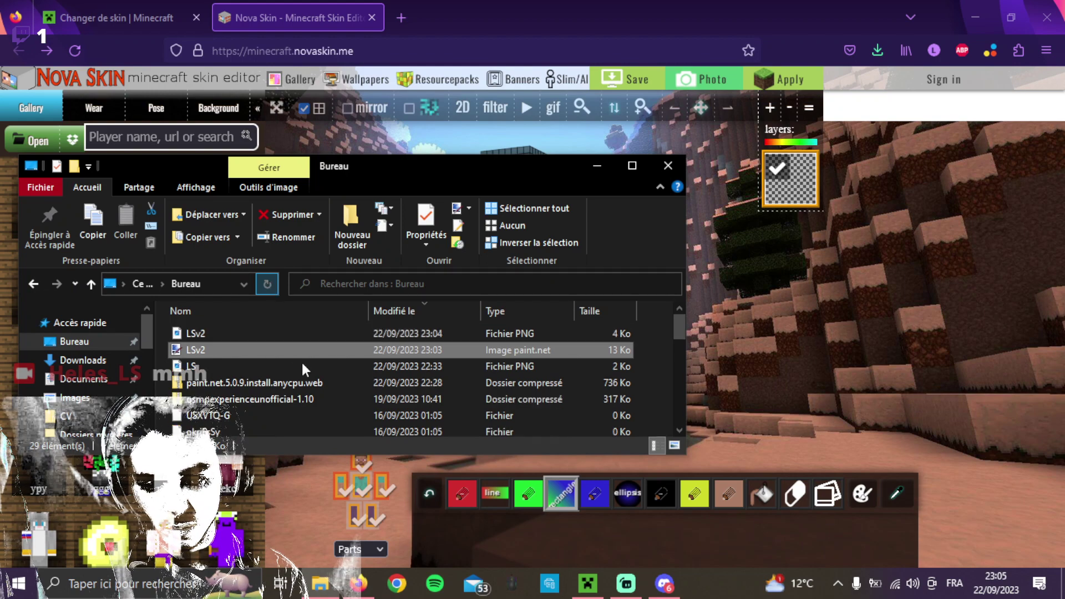
Import the LSv2 PNG from the Desktop folder into the Nova Skin editor as a layer.
click(276, 335)
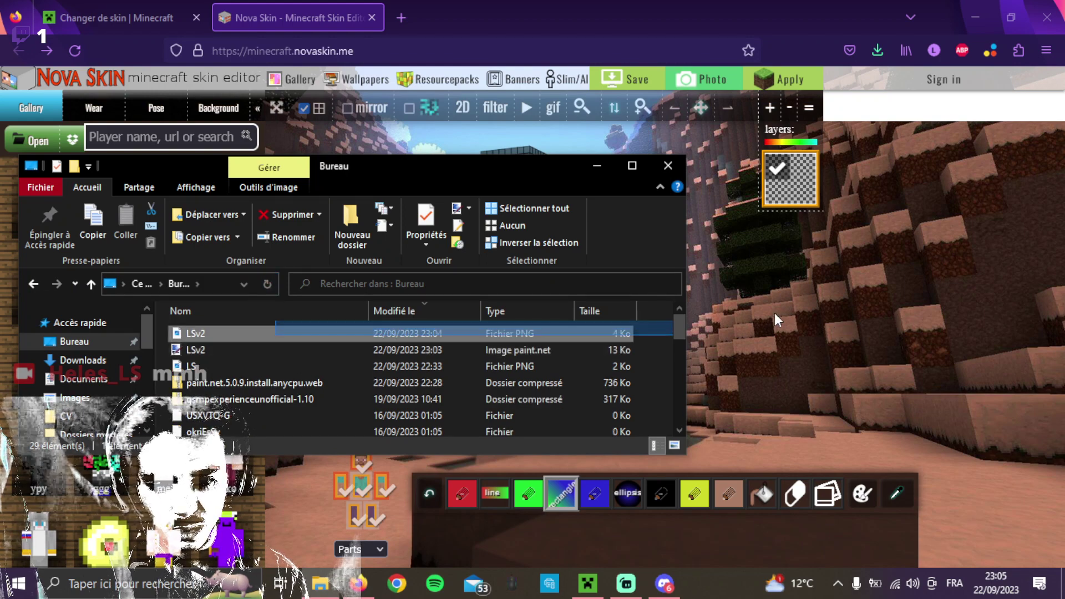
key(F2)
key(Return)
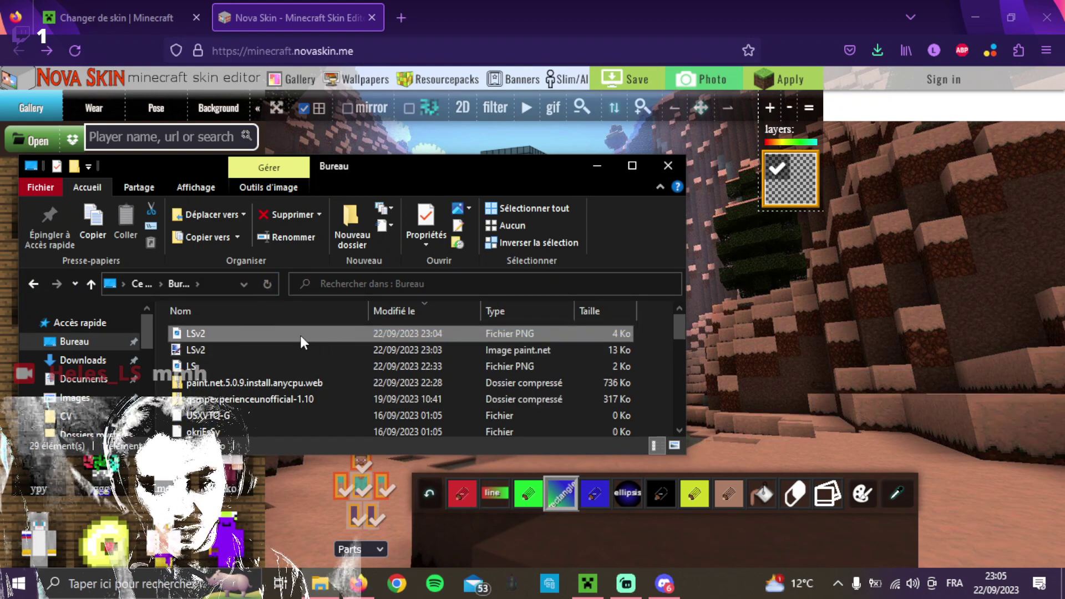
click(790, 316)
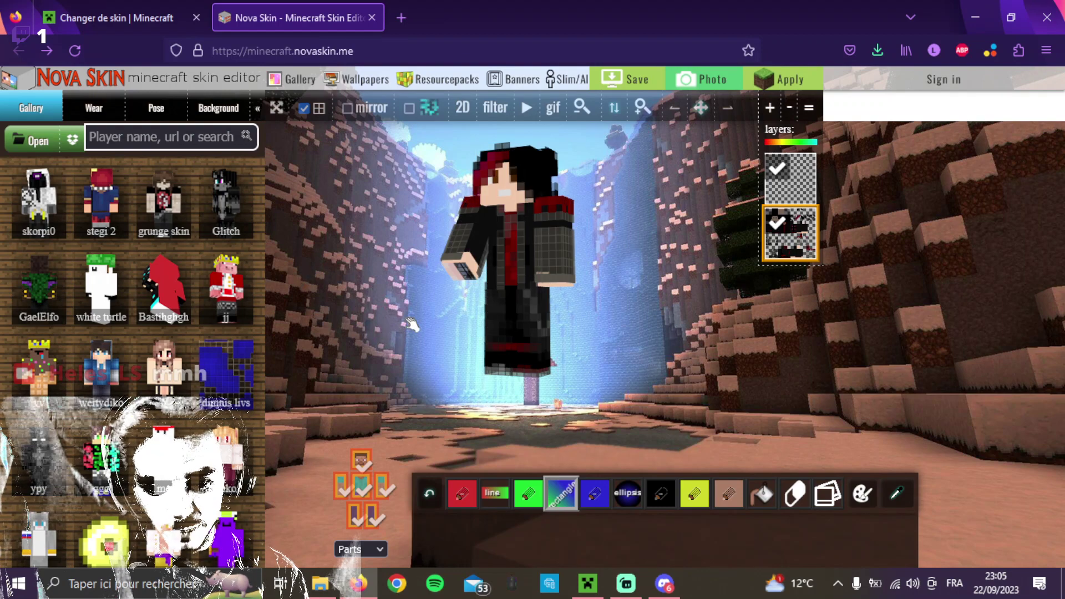
Set the browser page zoom of the skin editor to 110%.
key(ctrl+plus)
key(ctrl+plus)
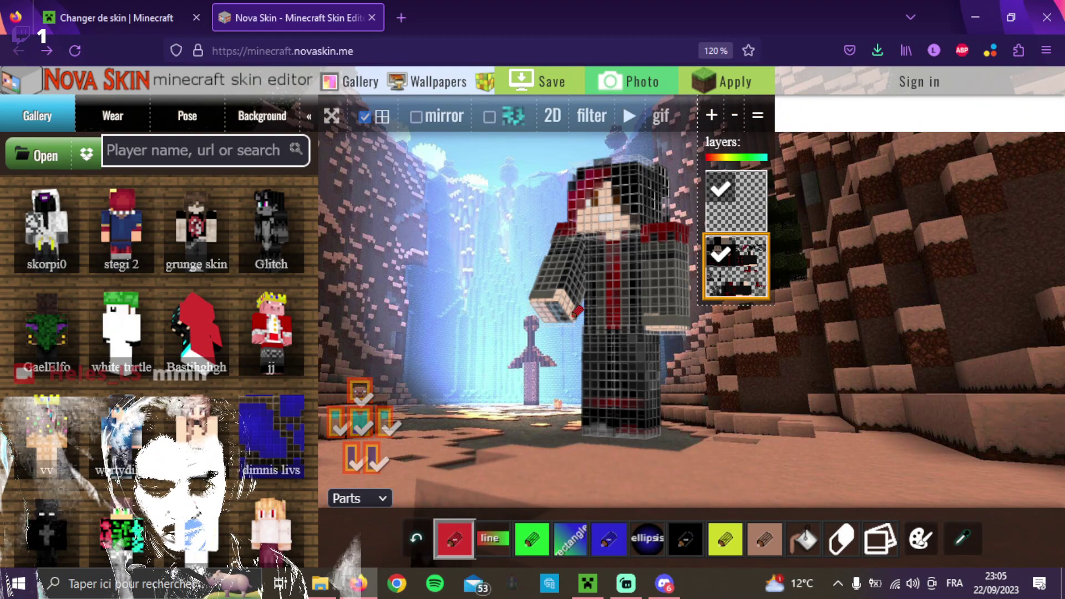
key(l)
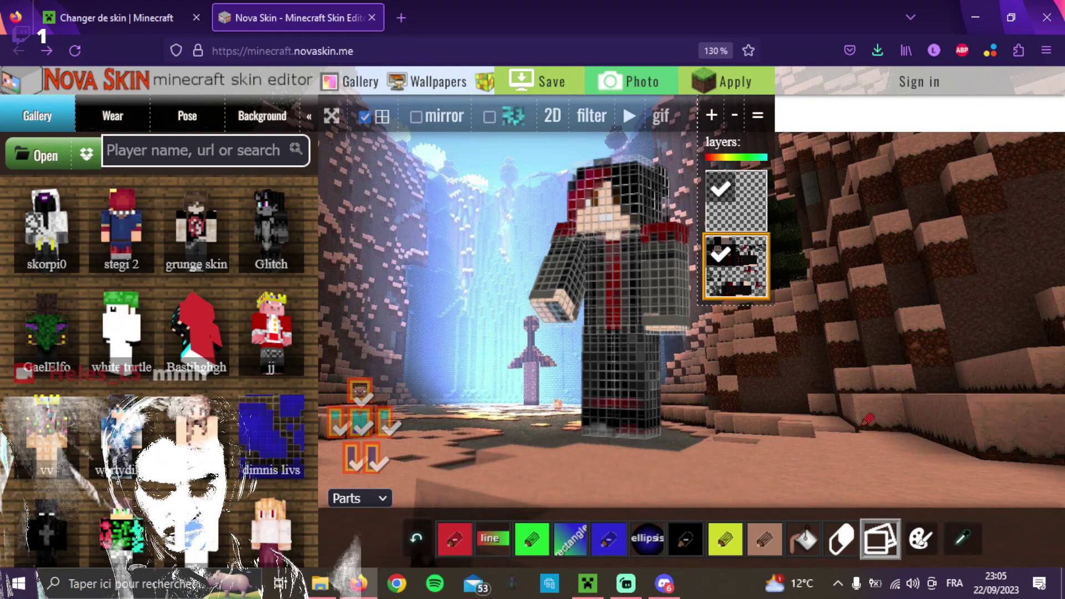
key(ctrl+minus)
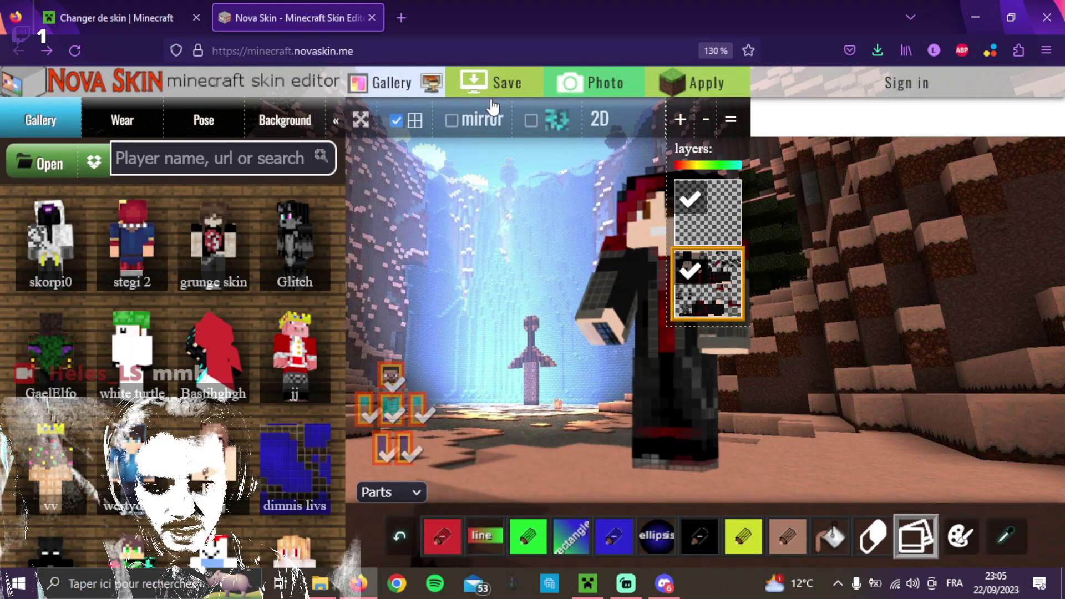
key(p)
key(l)
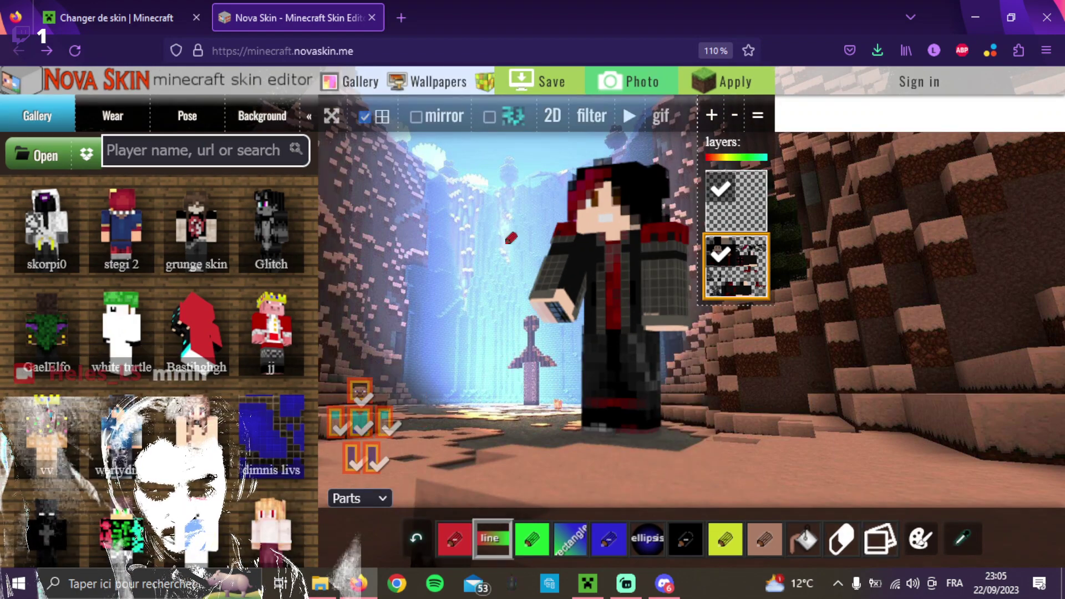
key(ctrl+minus)
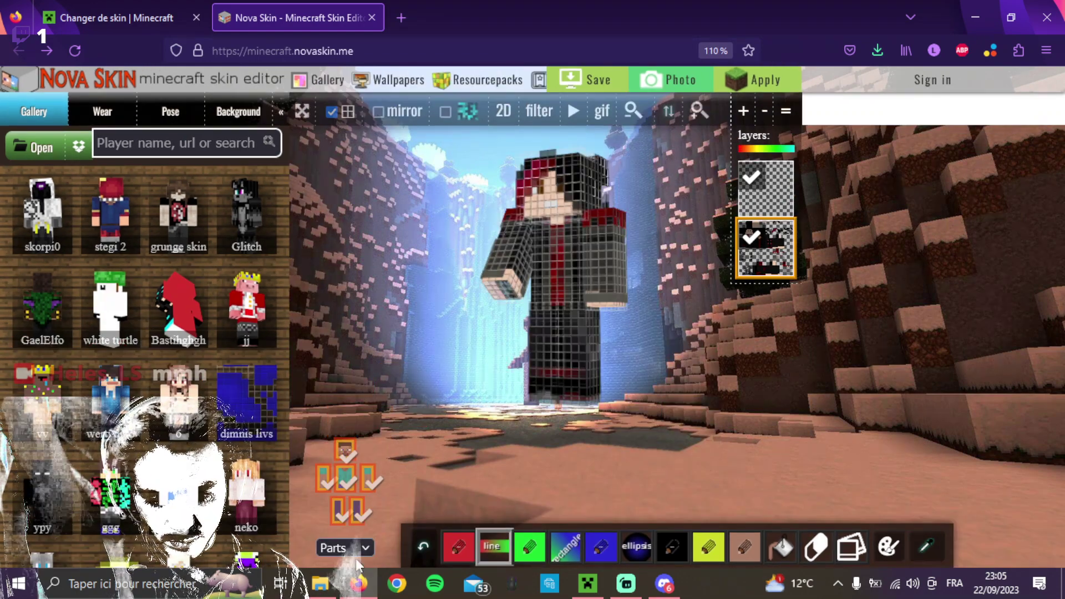
click(361, 550)
click(389, 326)
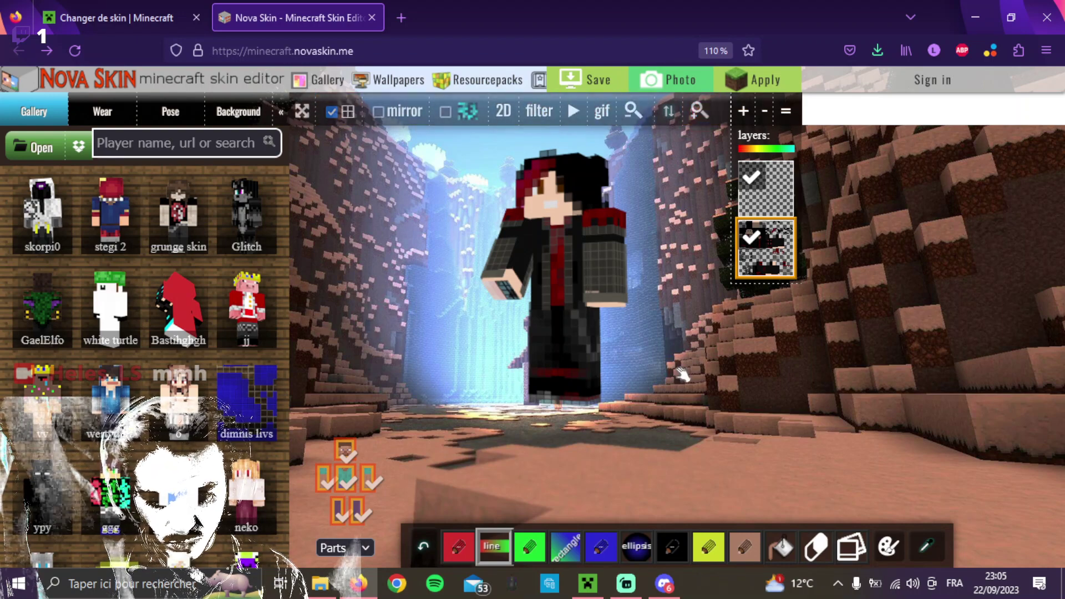
key(r)
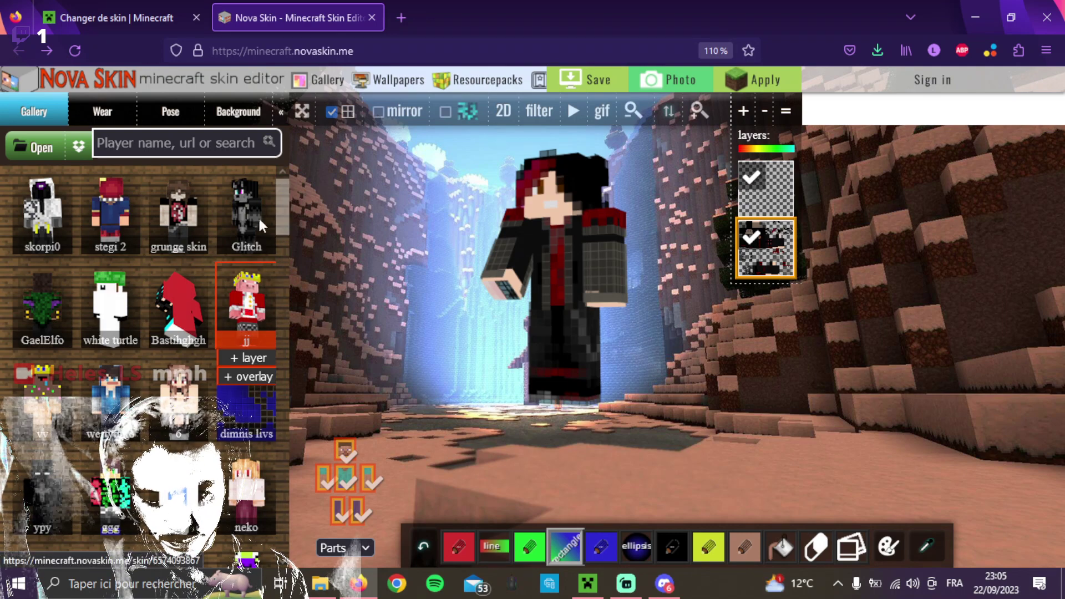
Browse the skin gallery, search it for "ah" and clear the search text.
scroll(122, 335, down, 5)
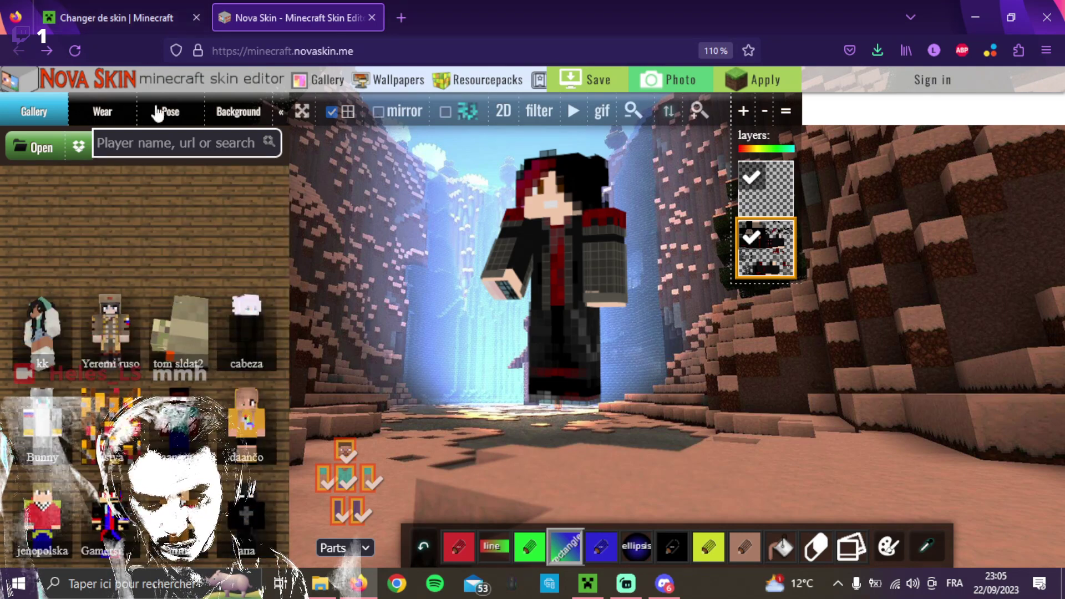
click(162, 147)
text(ah)
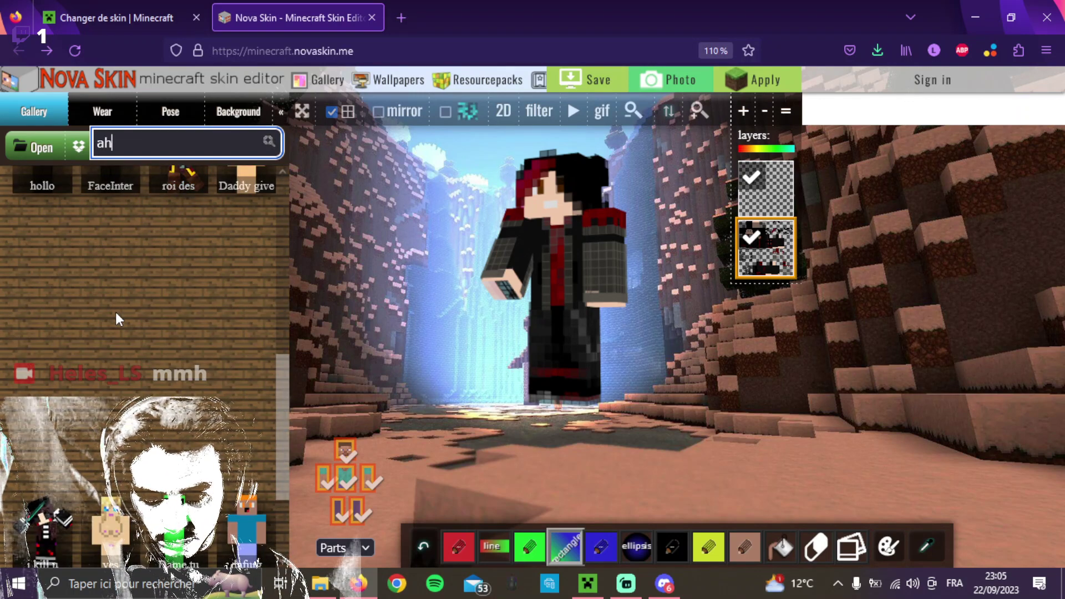
scroll(115, 312, up, 5)
scroll(114, 310, up, 5)
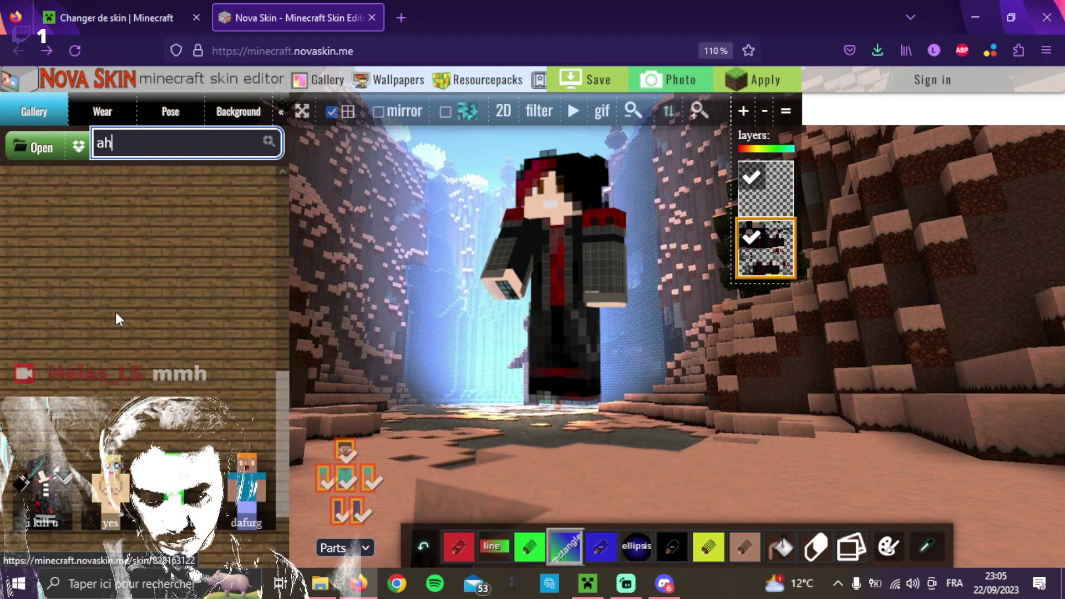
scroll(115, 311, up, 2)
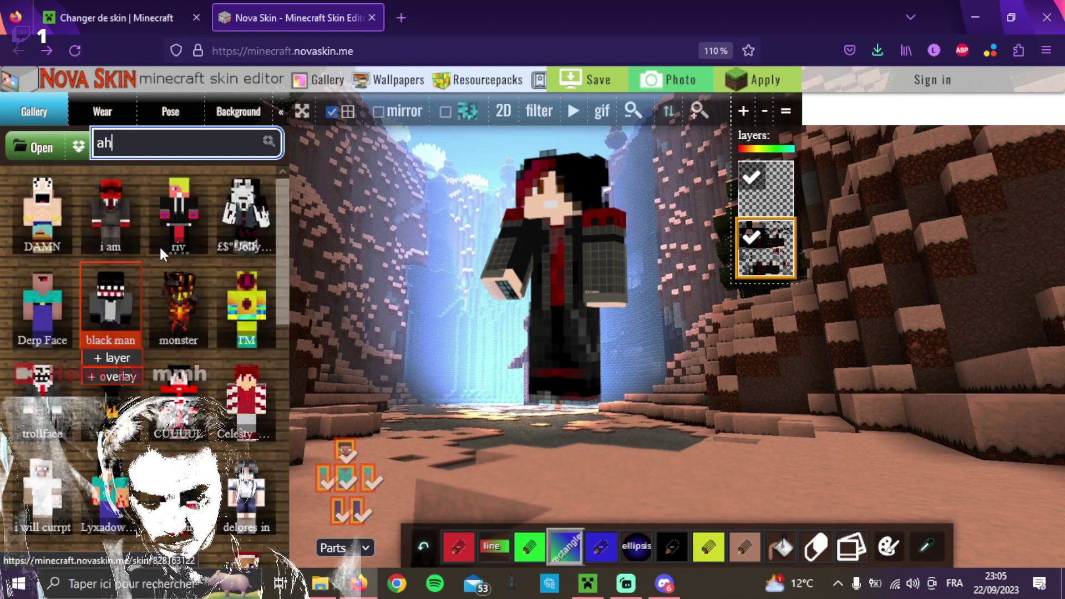
key(BackSpace)
key(BackSpace)
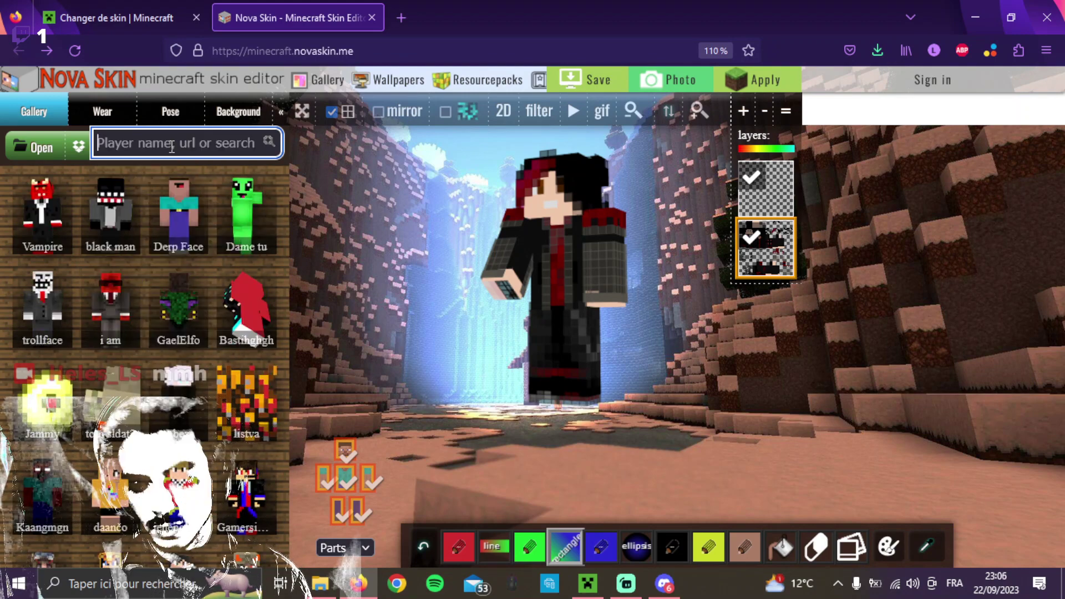
click(129, 254)
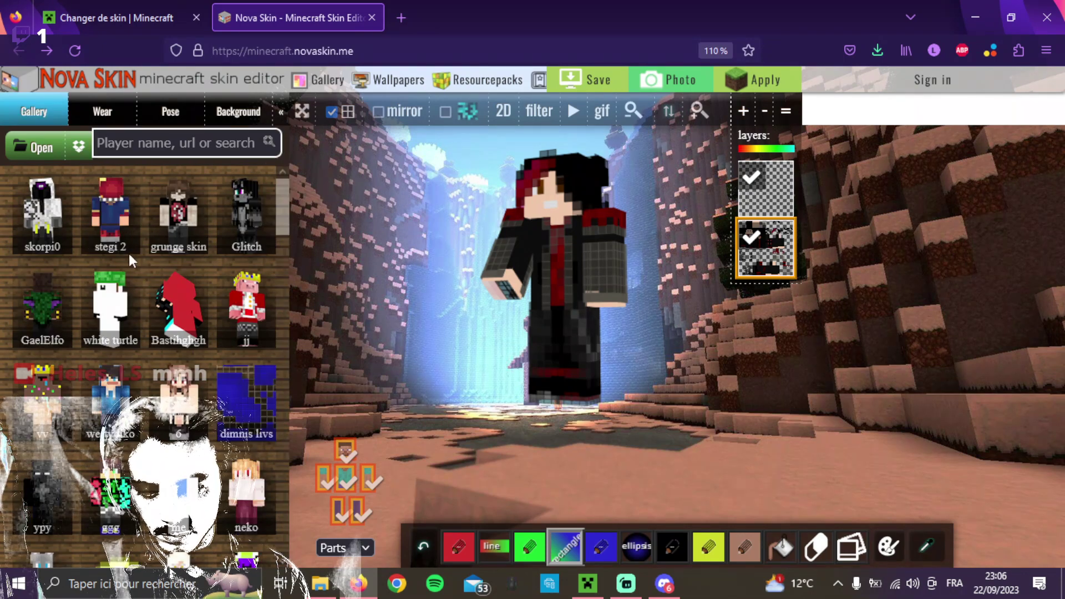
Load the luffi skin from the gallery and remove its layer to leave a blank model.
scroll(128, 254, down, 5)
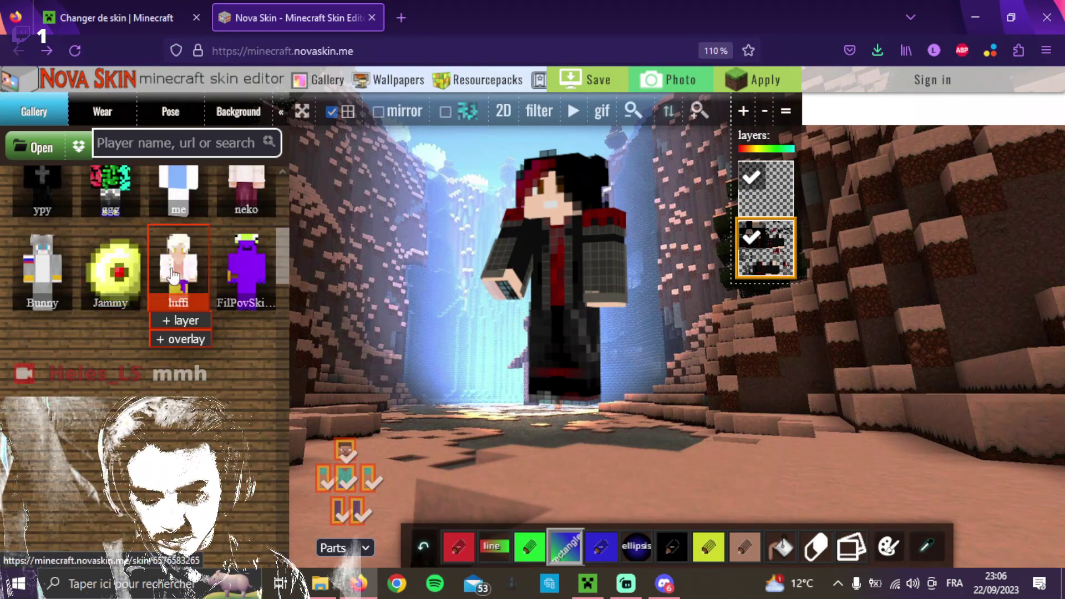
click(173, 274)
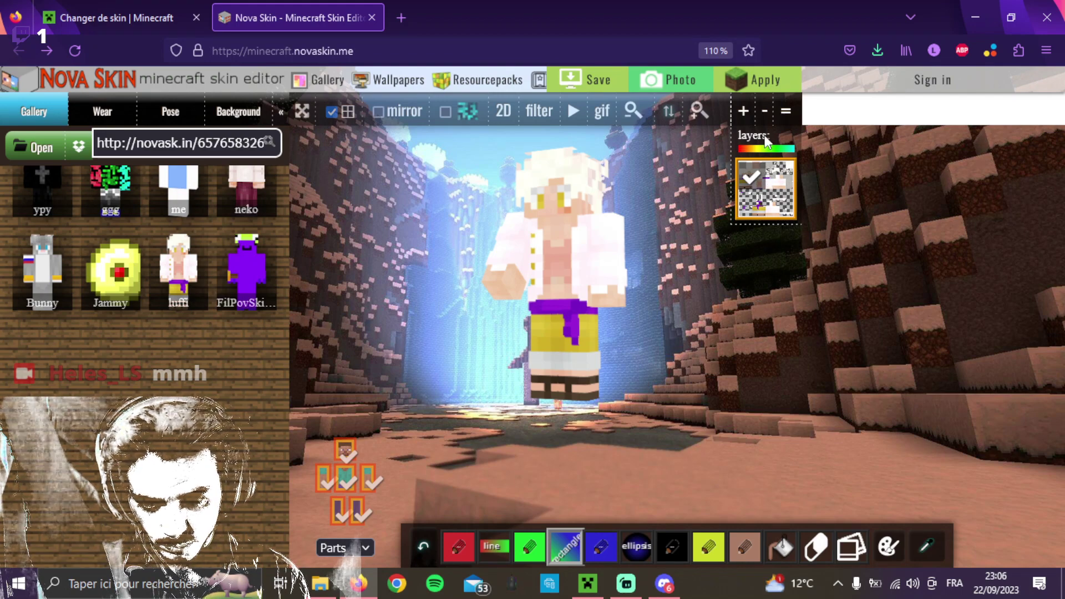
click(764, 111)
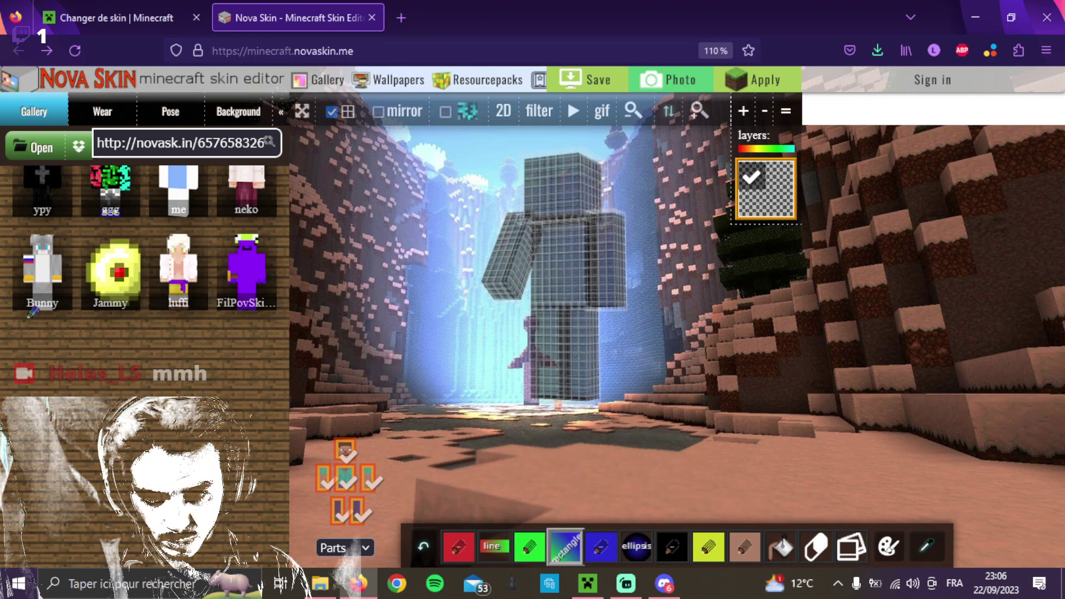
Load the Glitch skin from the gallery and remove its layer again.
scroll(88, 308, up, 5)
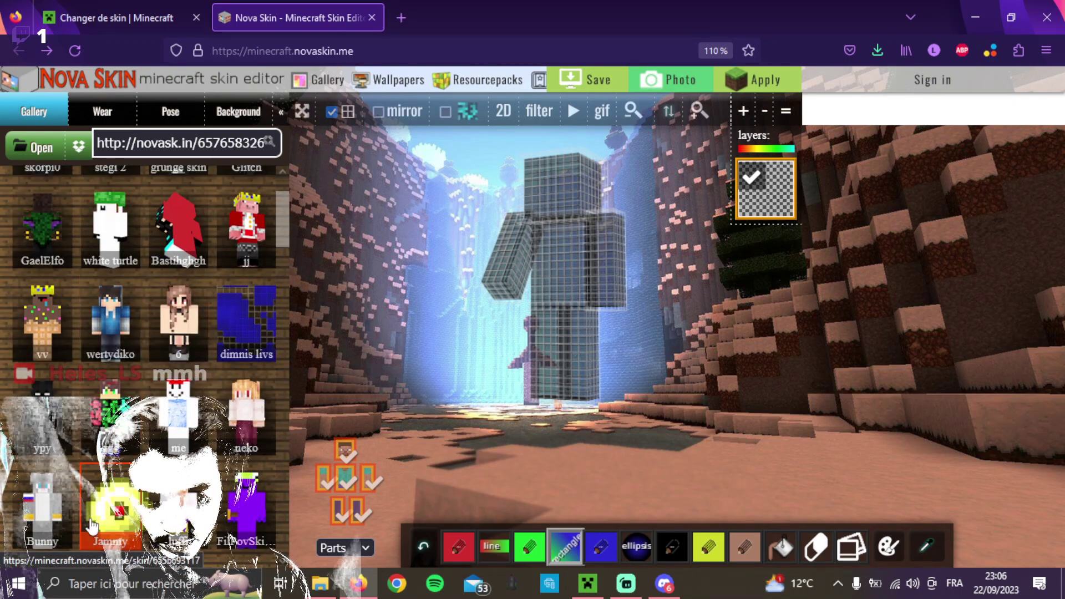
click(91, 524)
click(540, 17)
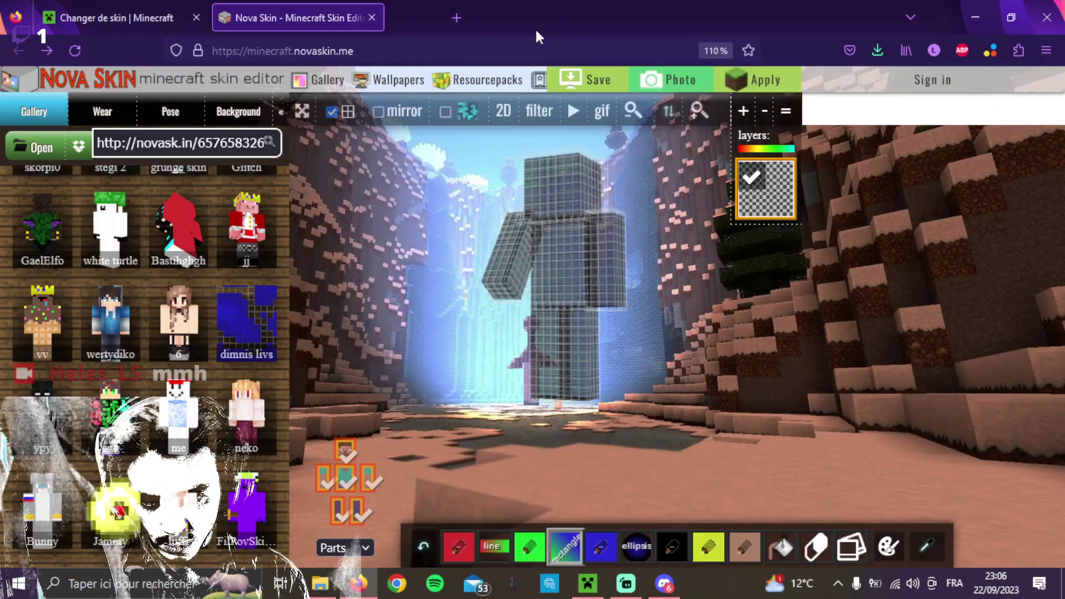
scroll(242, 398, up, 2)
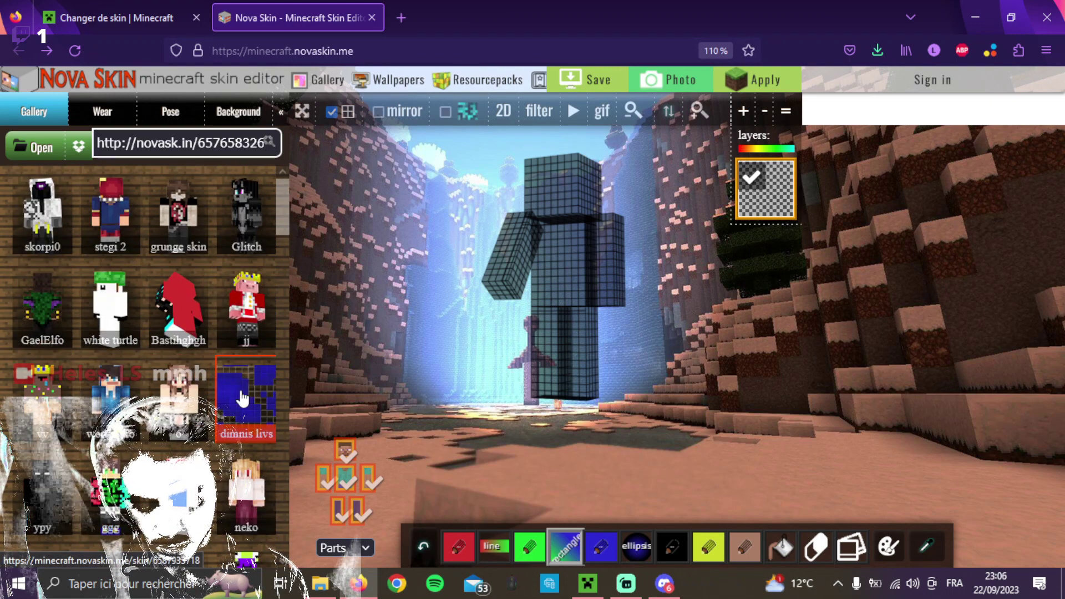
click(237, 218)
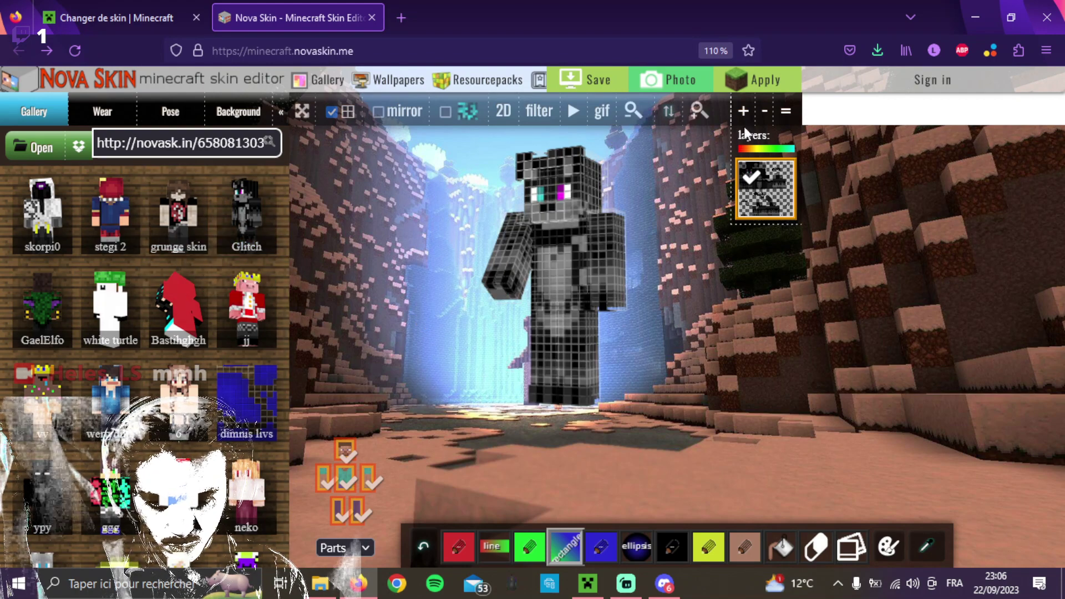
click(765, 111)
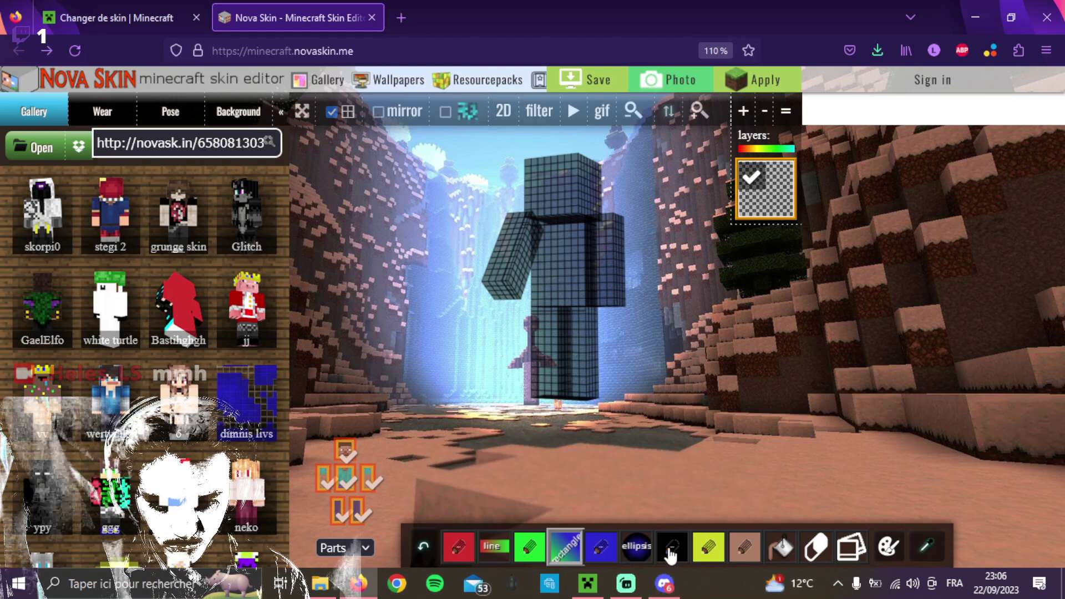
Search the skin gallery for "little arms" and look through the matching skins.
mouse_move(108, 305)
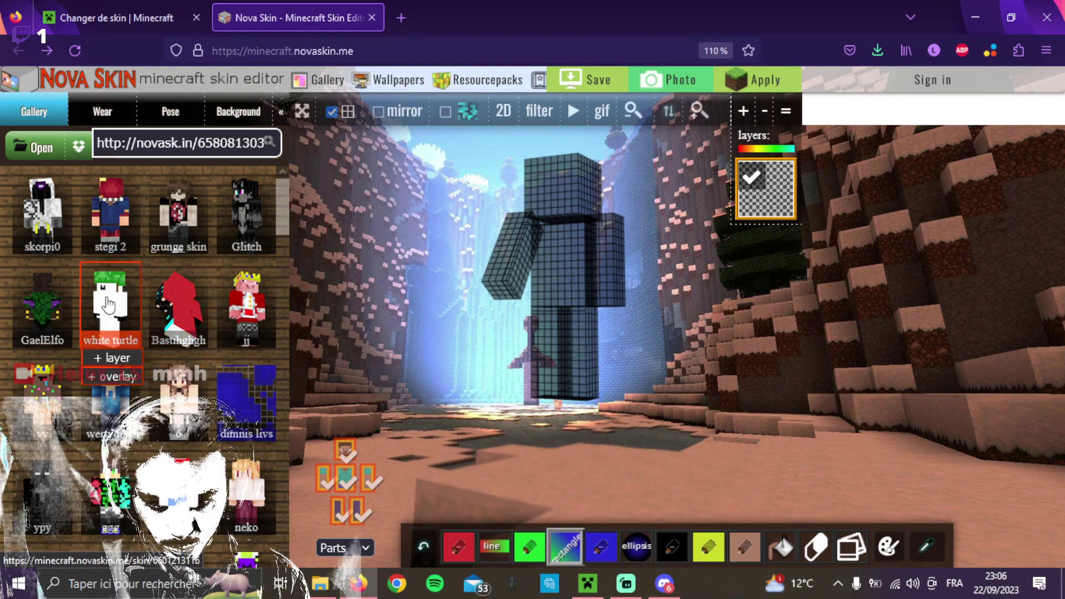
click(179, 143)
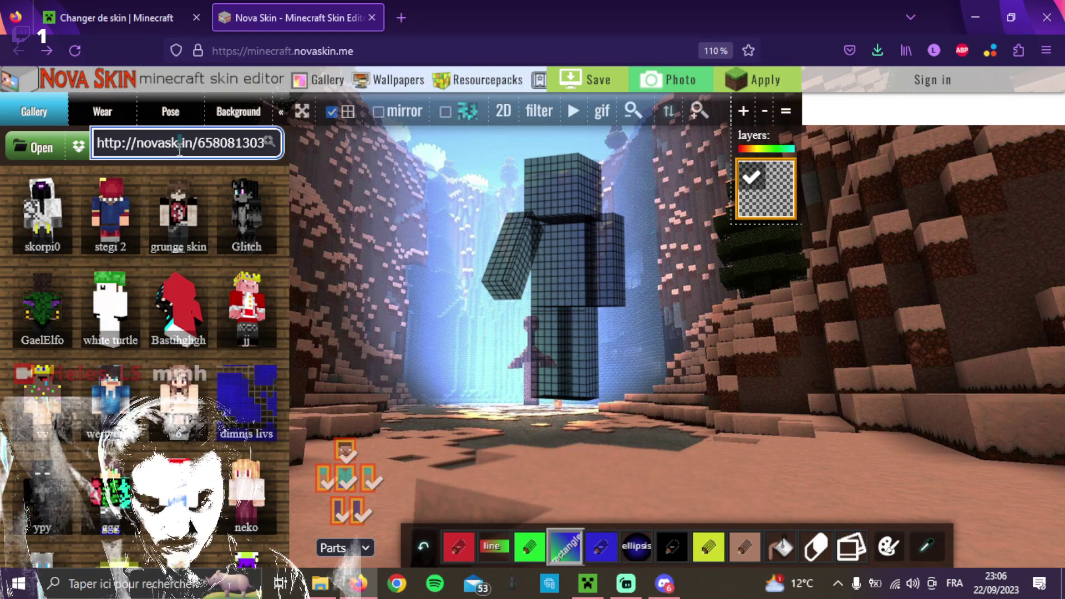
text(lit)
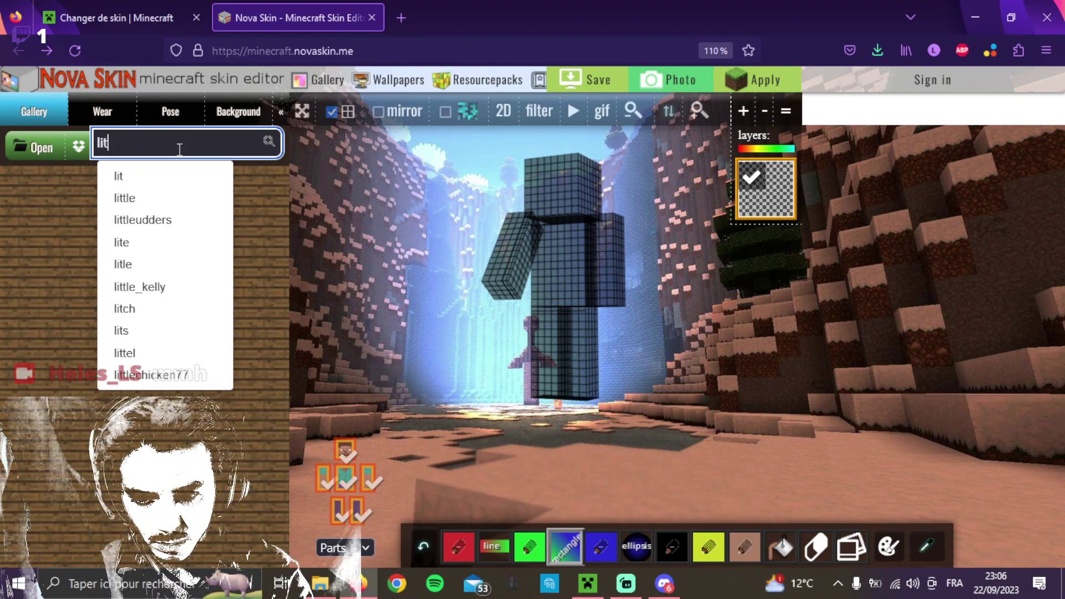
text(tl)
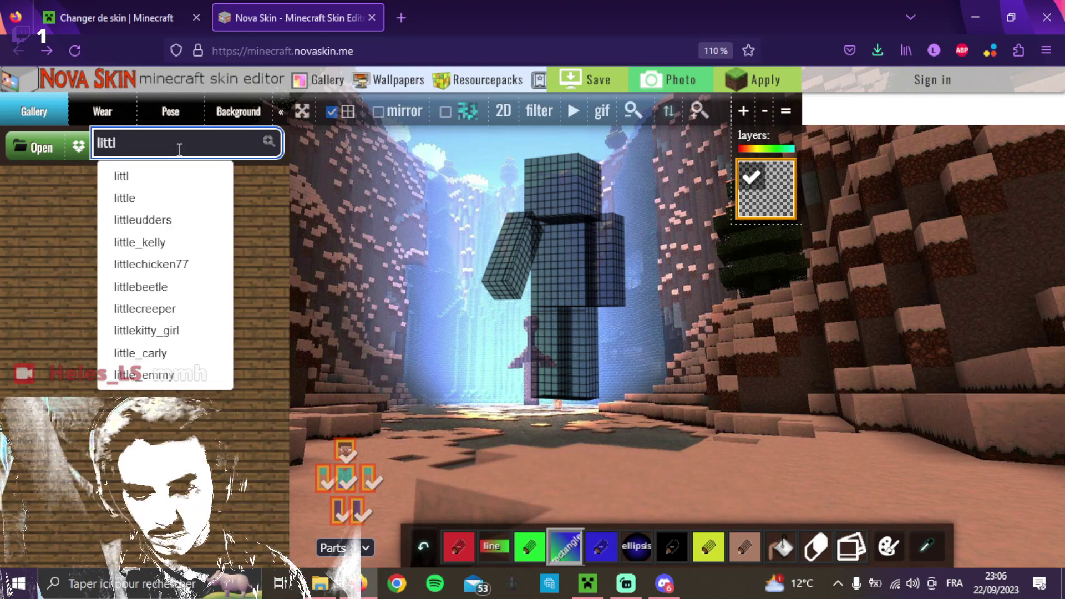
click(30, 113)
click(156, 149)
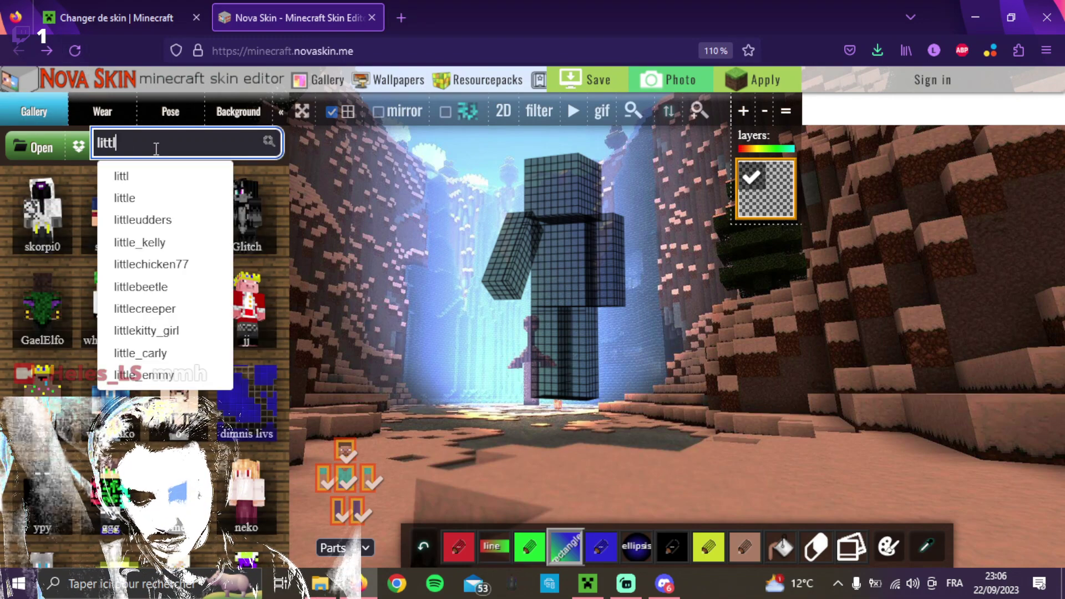
text(e arms)
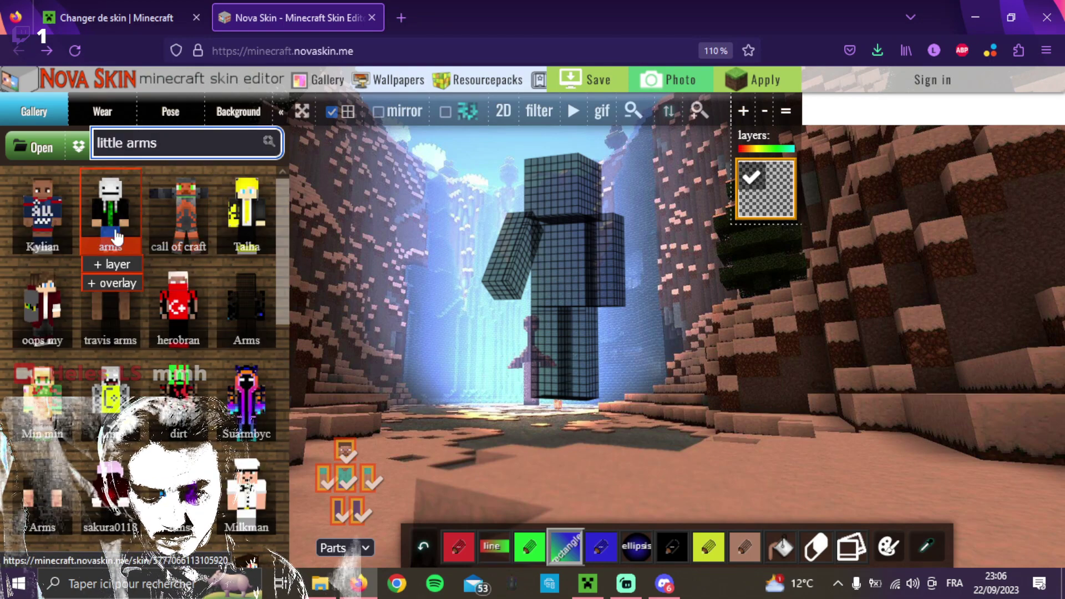
scroll(140, 247, down, 5)
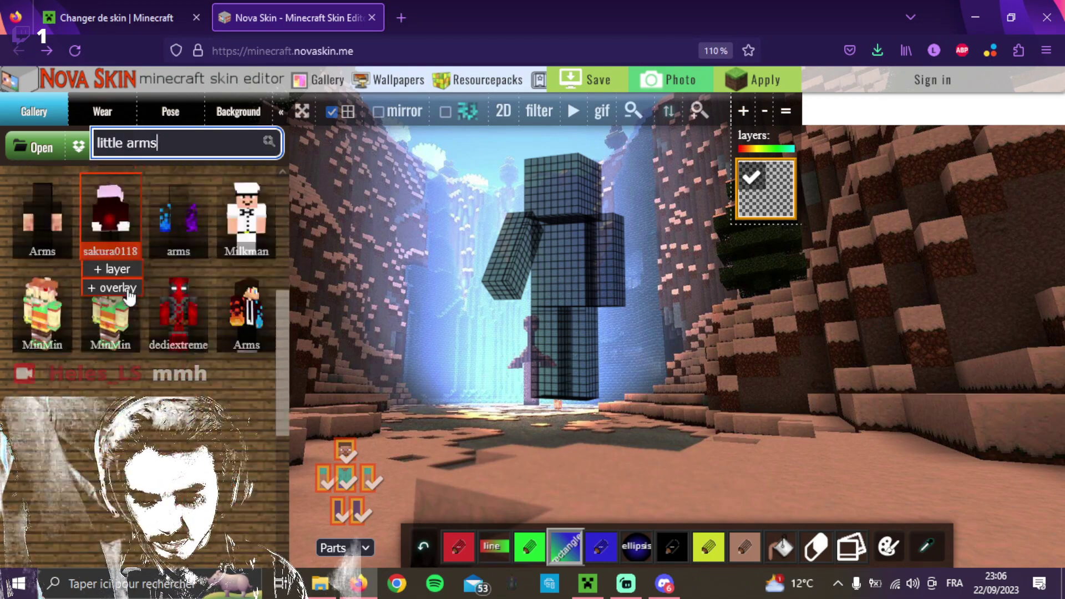
scroll(178, 244, up, 6)
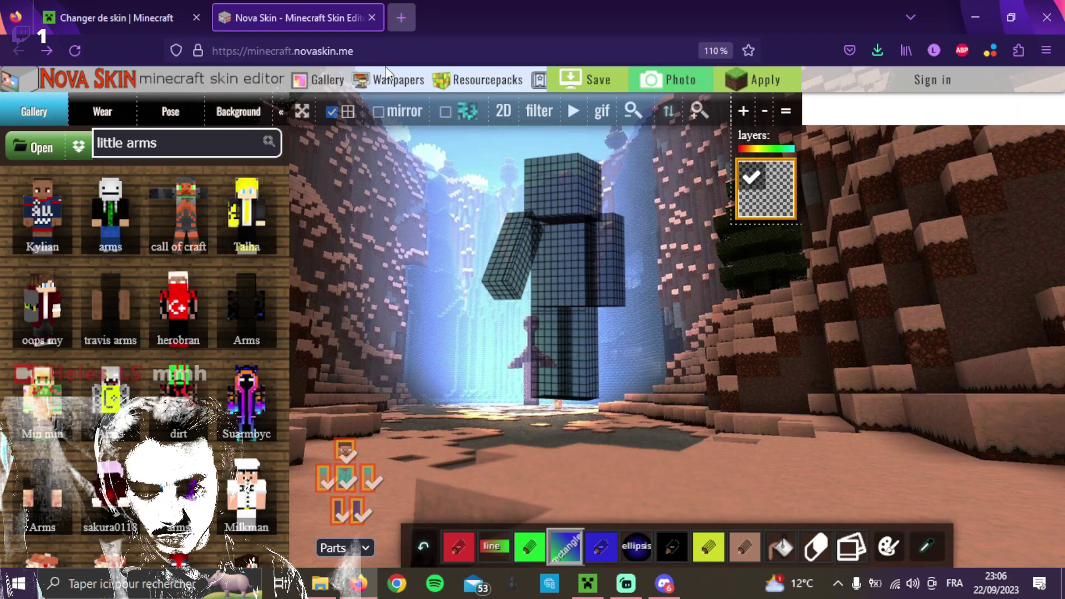
Search Google for "little arms on minecraft" in a new browser tab.
click(397, 17)
text(little)
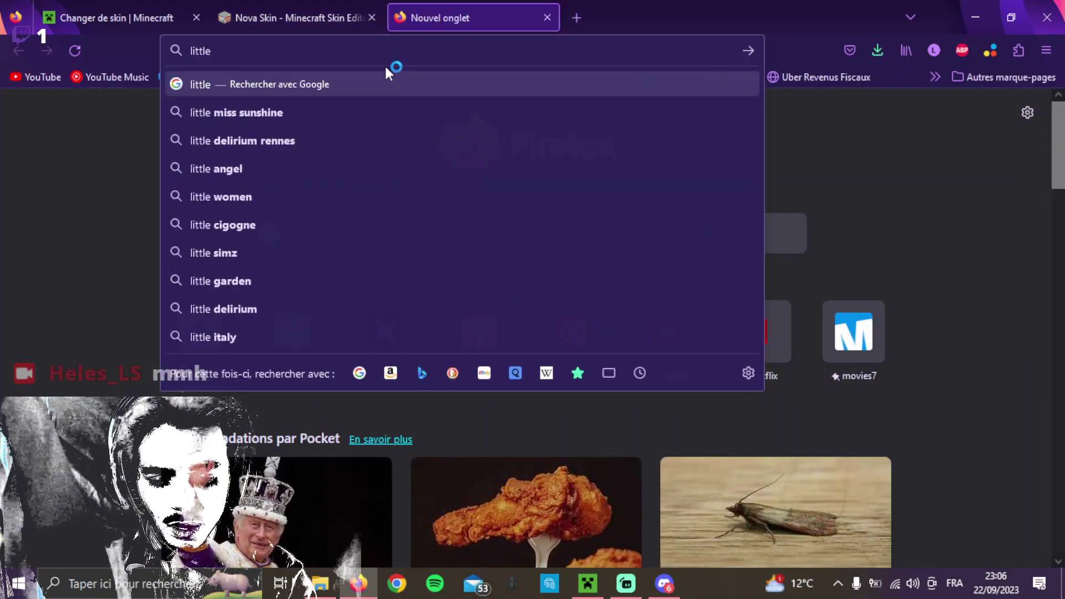
text( arms on minecraft)
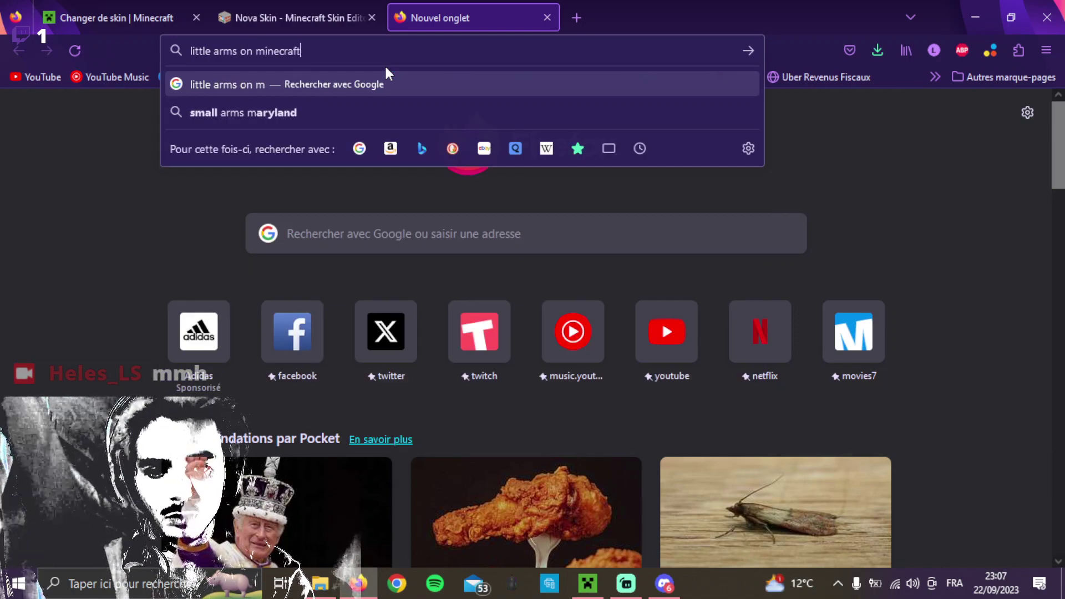
key(Return)
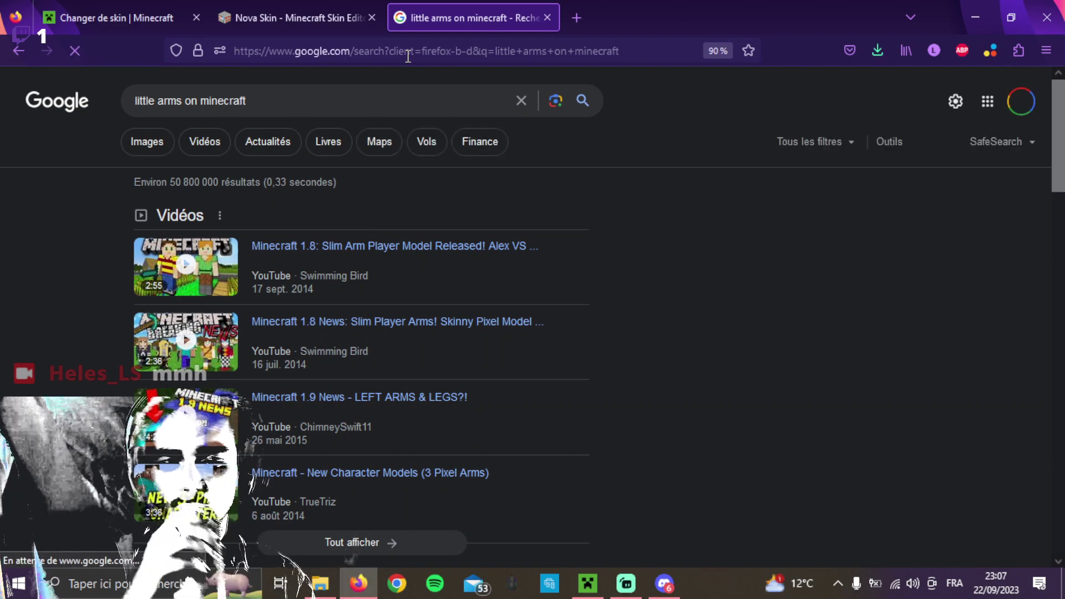
Back in Nova Skin, search the gallery for "slim" and load the slim skin base onto the model.
click(331, 16)
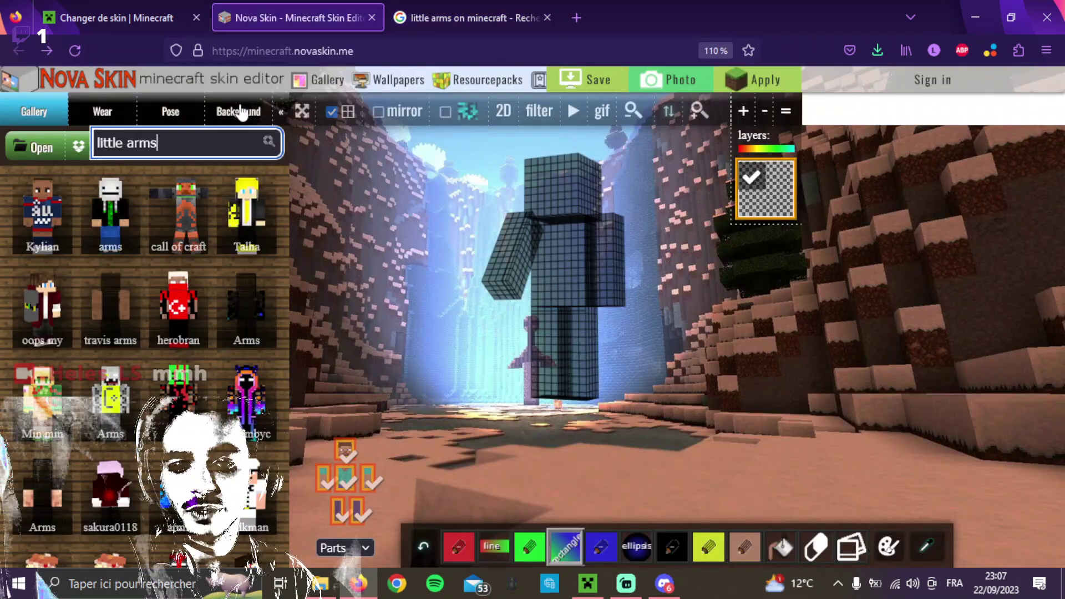
text(slim)
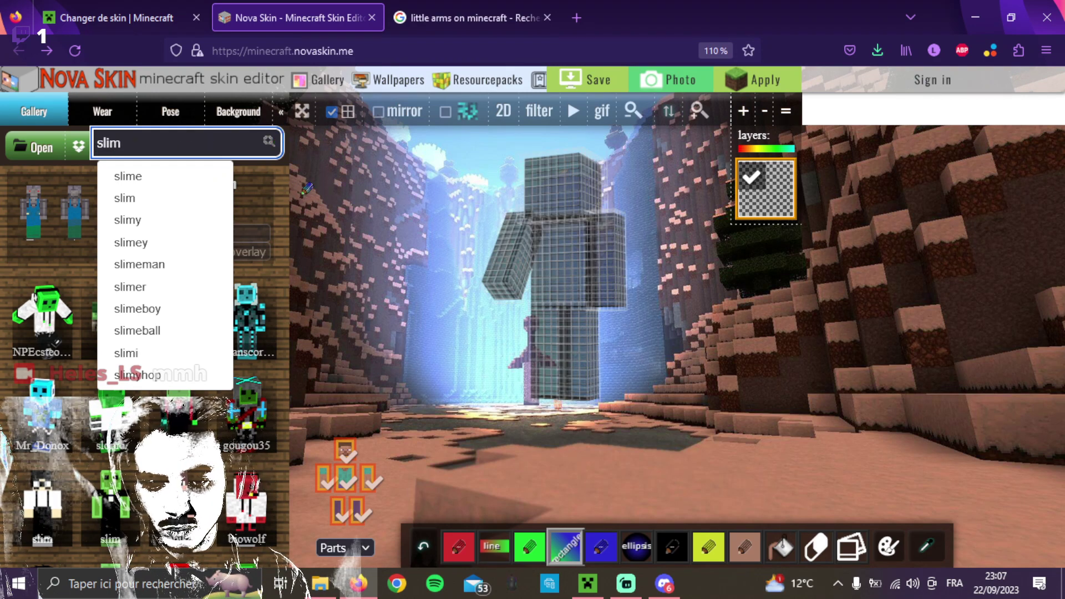
key(ctrl+t)
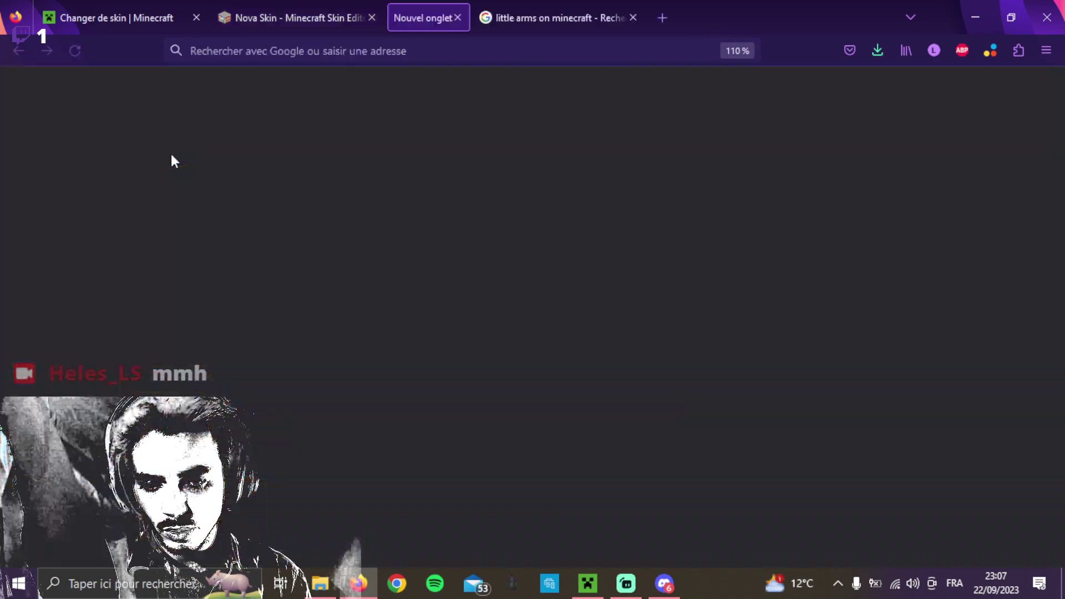
click(547, 18)
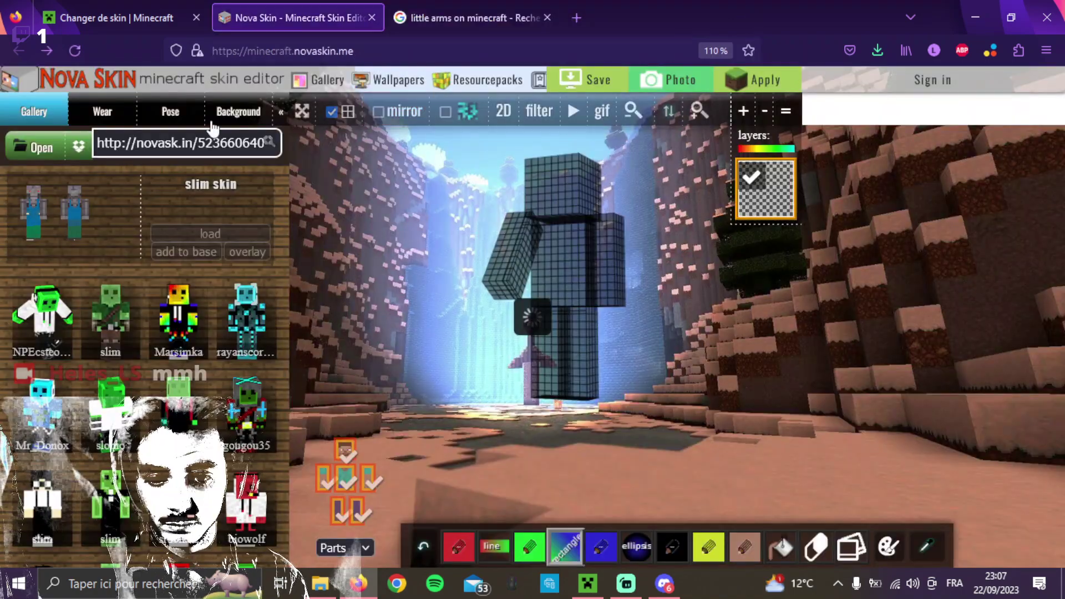
click(138, 143)
text(slim)
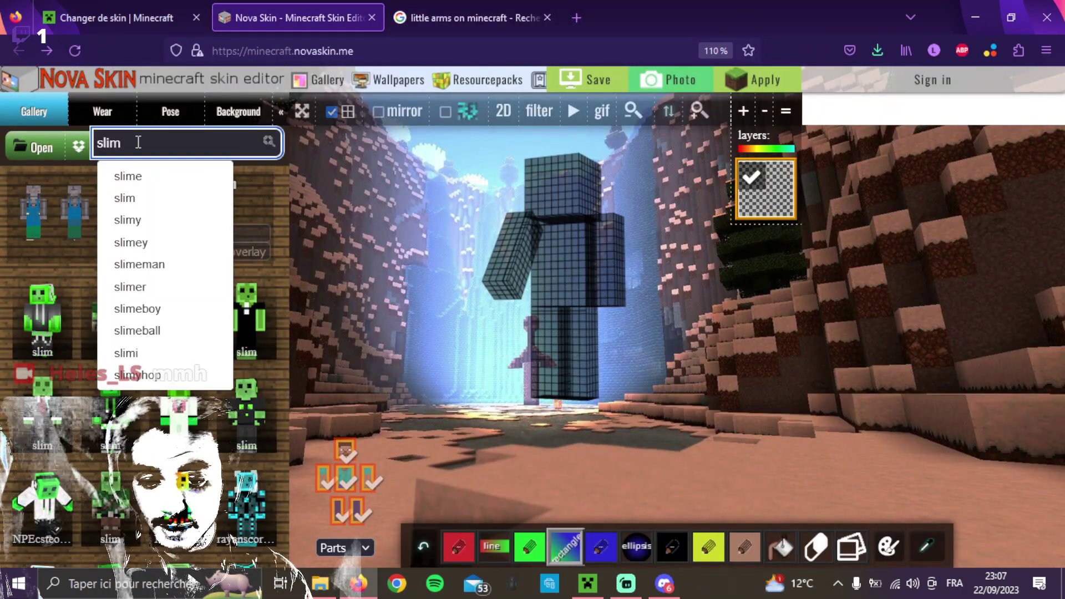
click(135, 199)
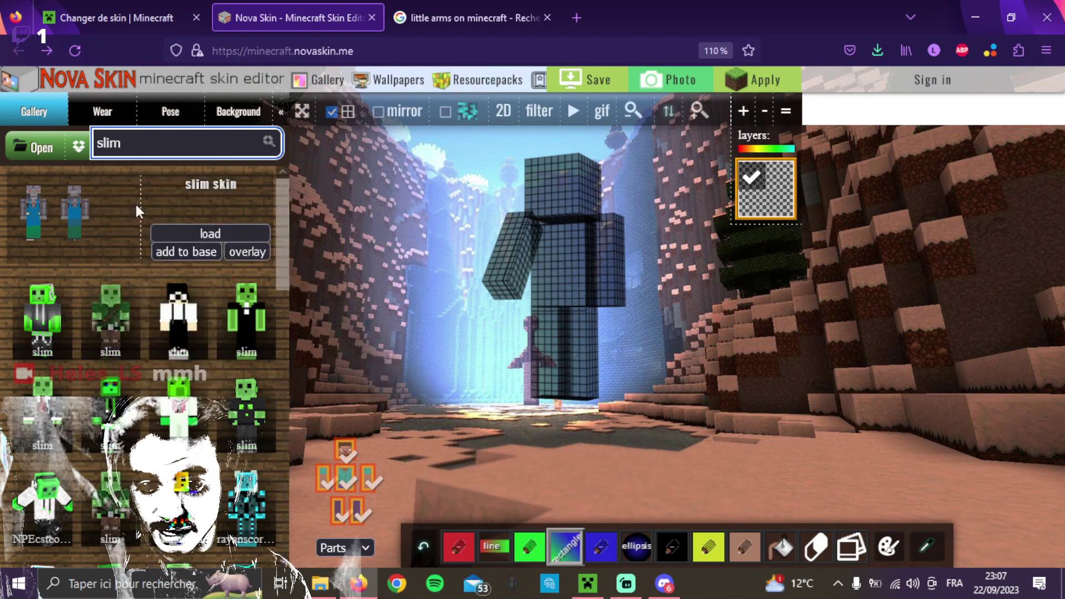
click(223, 236)
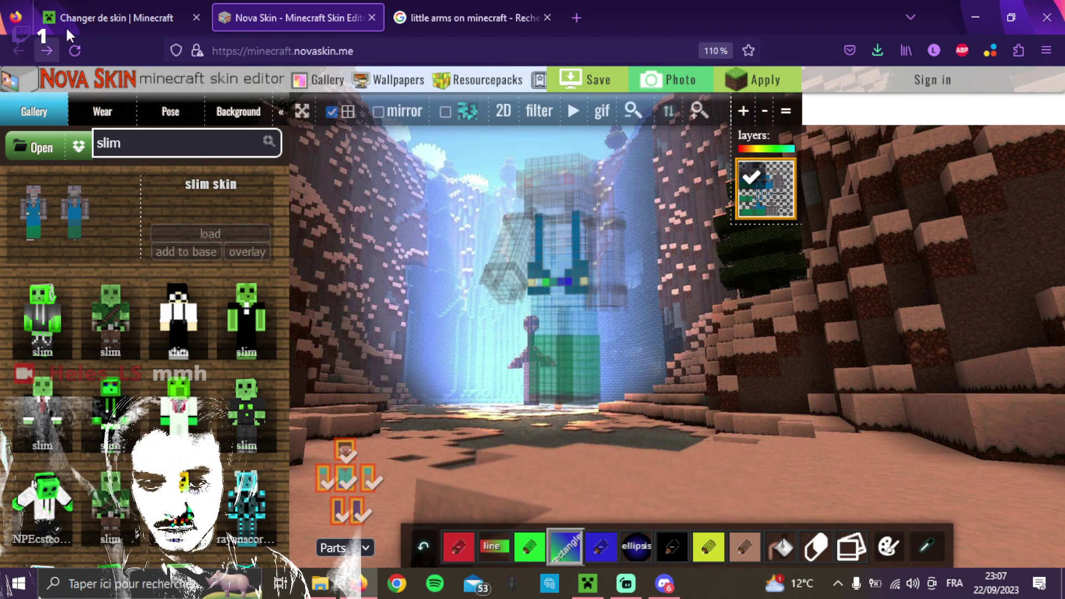
Close the Nova Skin page and search Google for "minecraft skin editor".
click(504, 12)
click(372, 18)
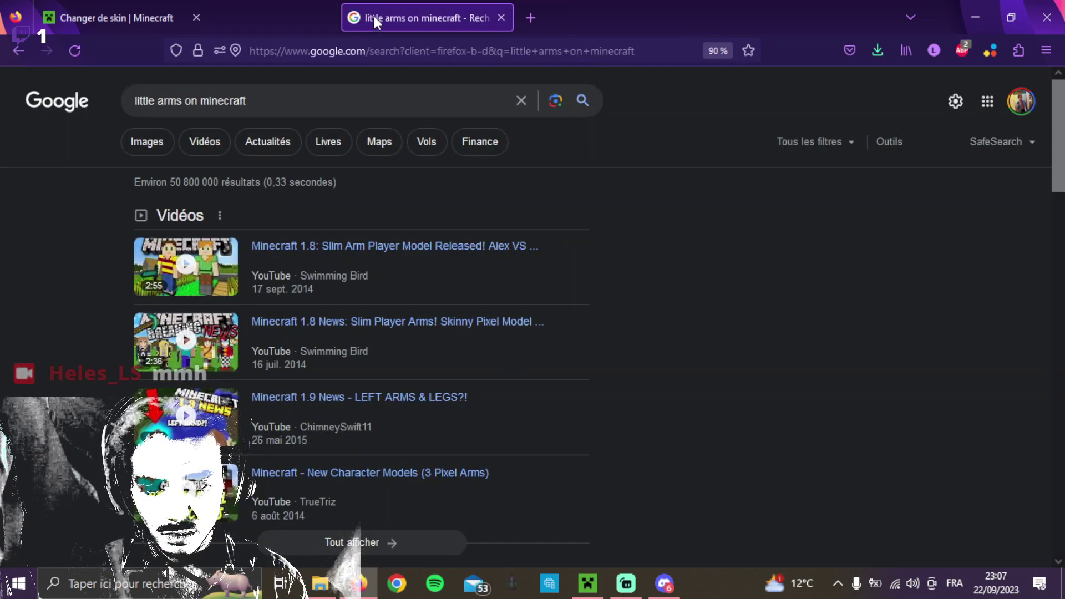
triple_click(308, 106)
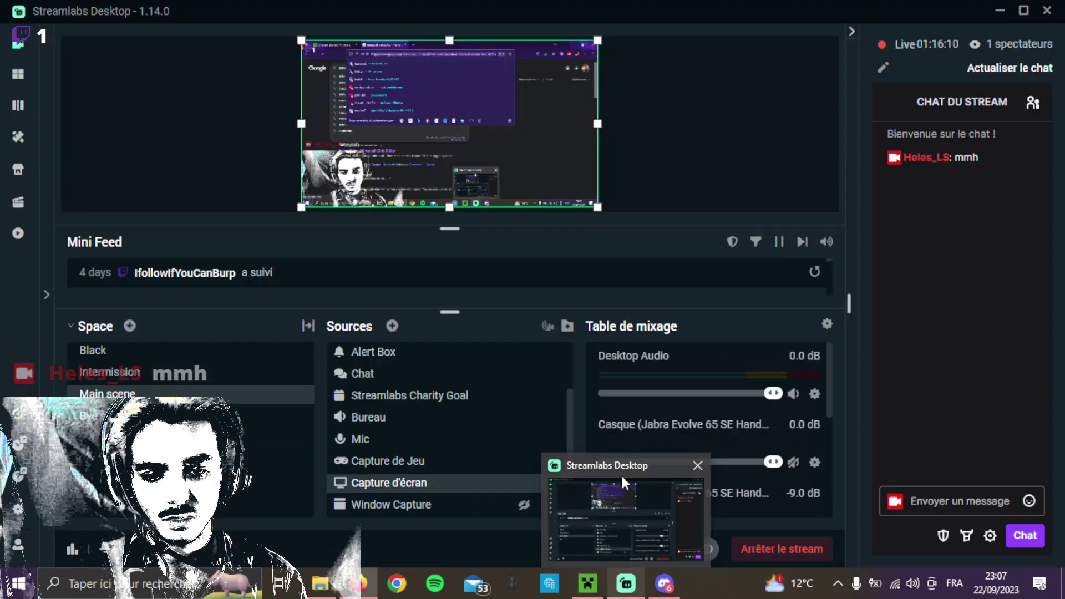
mouse_move(324, 593)
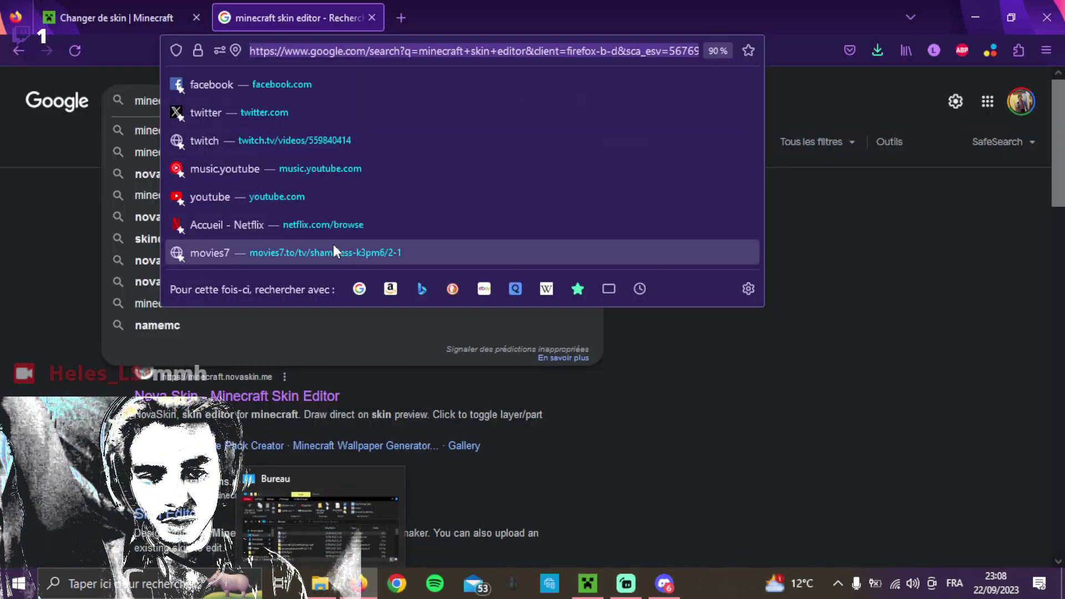
click(64, 159)
click(259, 95)
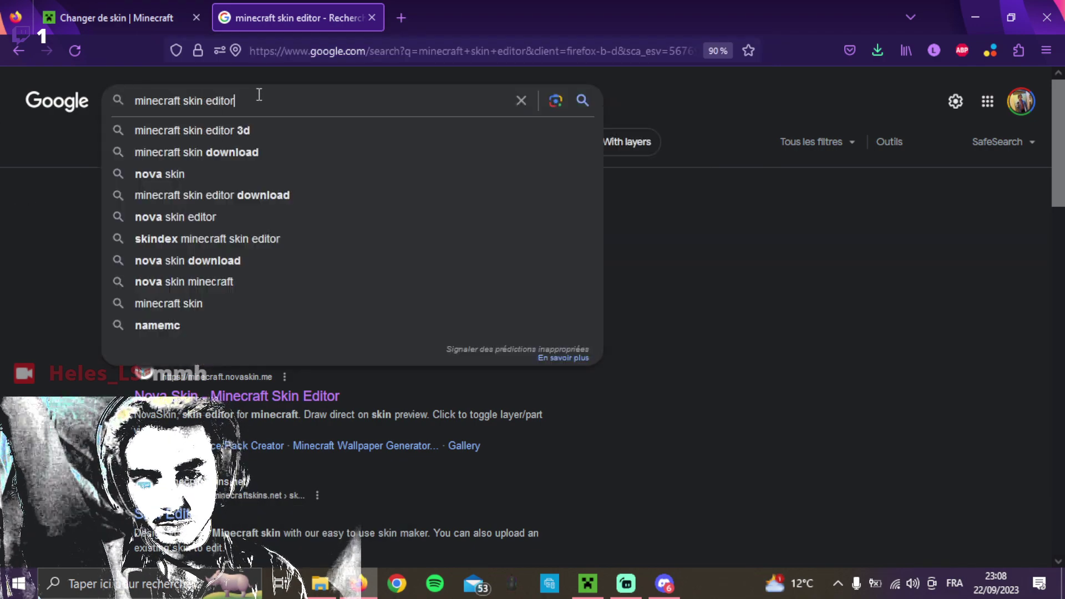
key(Return)
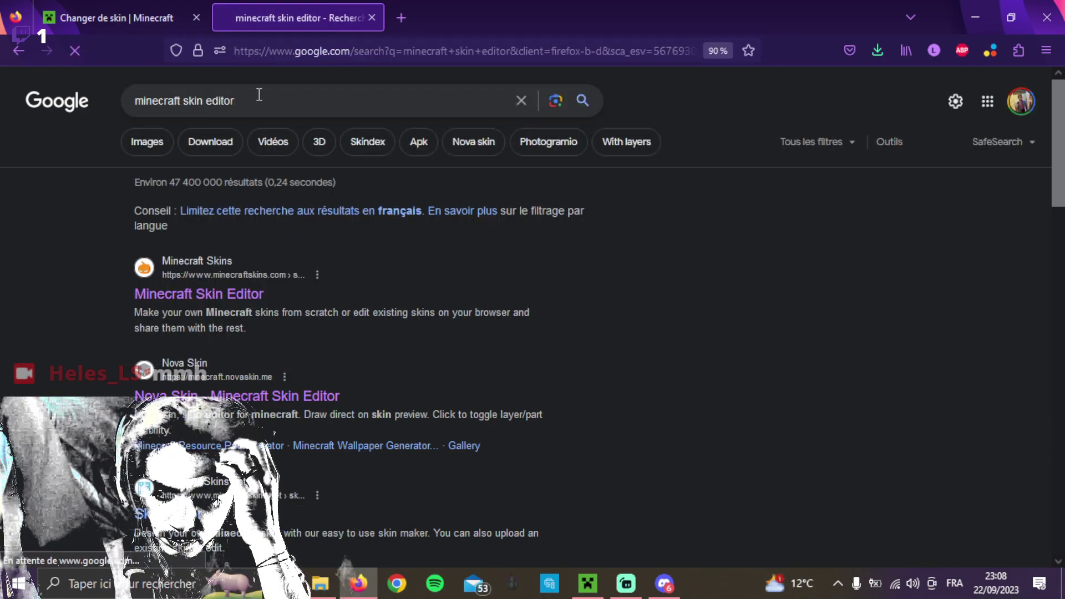
Open The Skindex's Minecraft Skin Editor from the search results and decline its privacy consent.
click(193, 295)
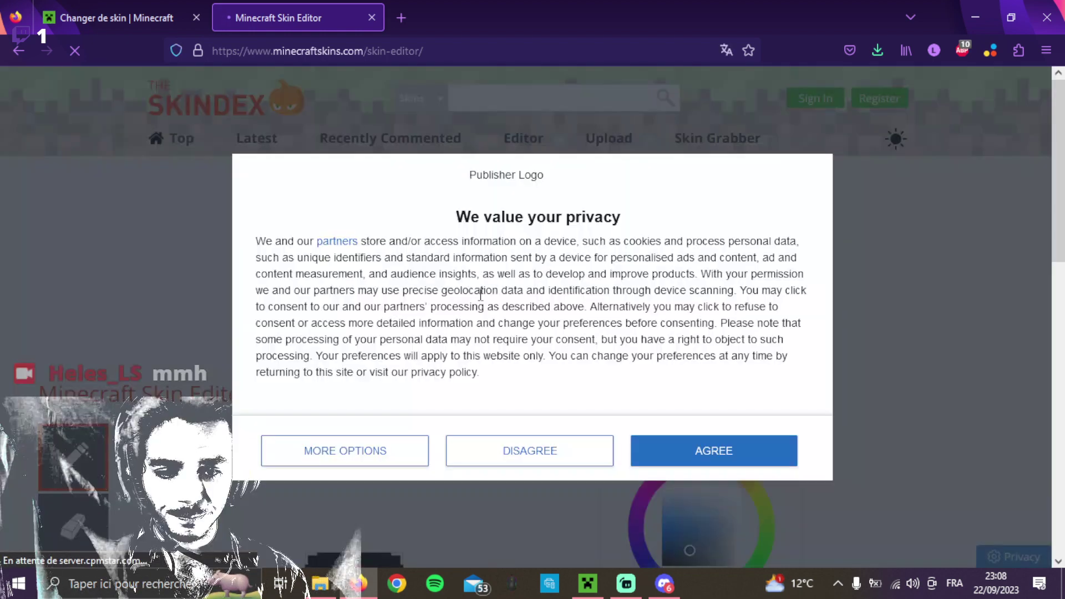
scroll(483, 294, down, 4)
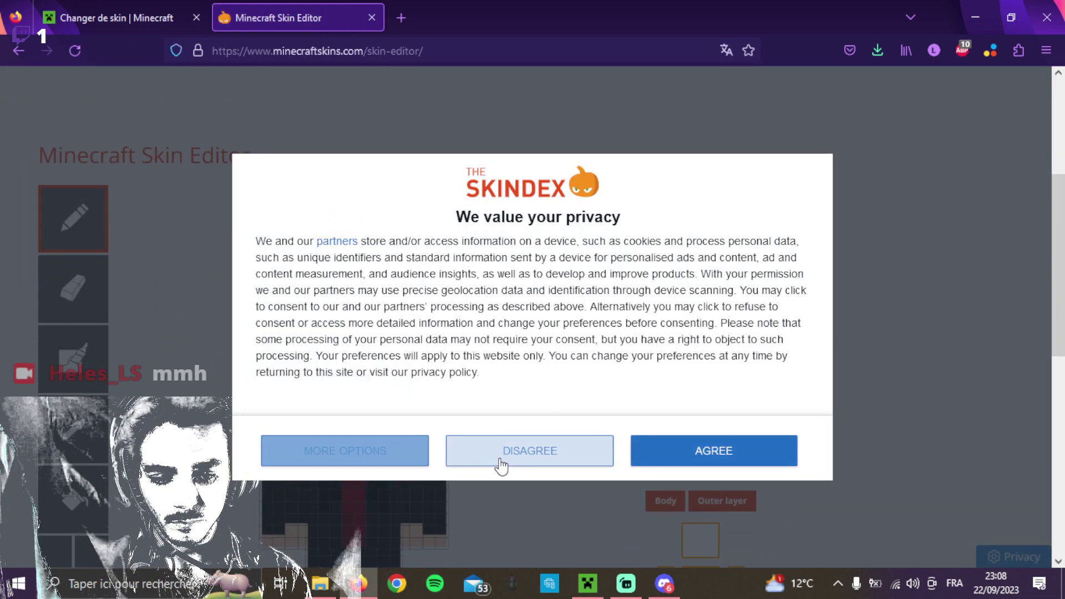
scroll(494, 354, down, 5)
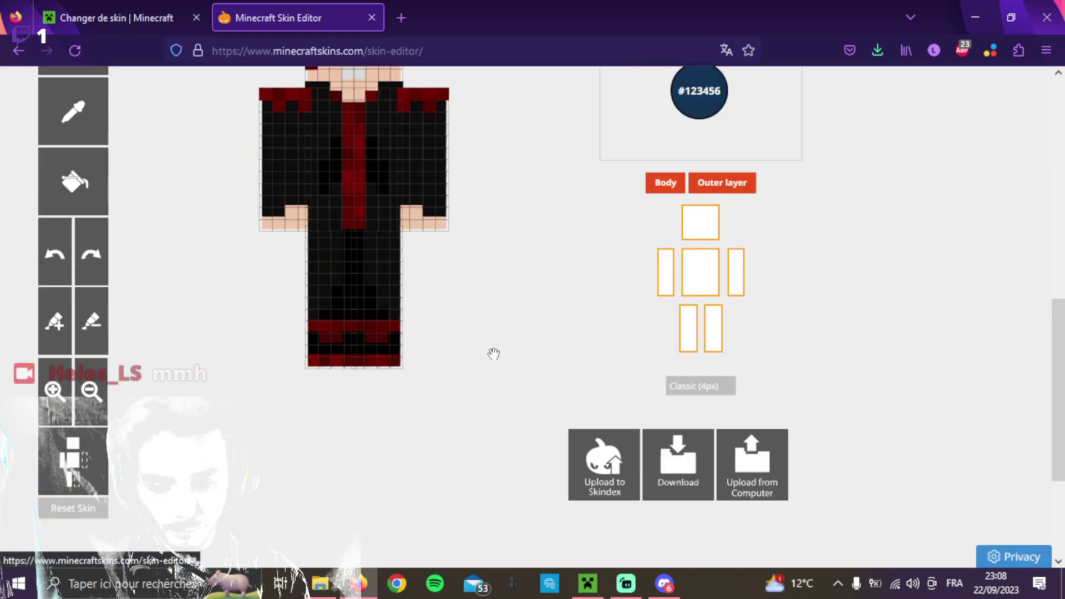
Try to upload a skin image from the Desktop (Bureau) folder into the Skindex editor and dismiss the resulting message.
click(680, 478)
scroll(680, 424, up, 3)
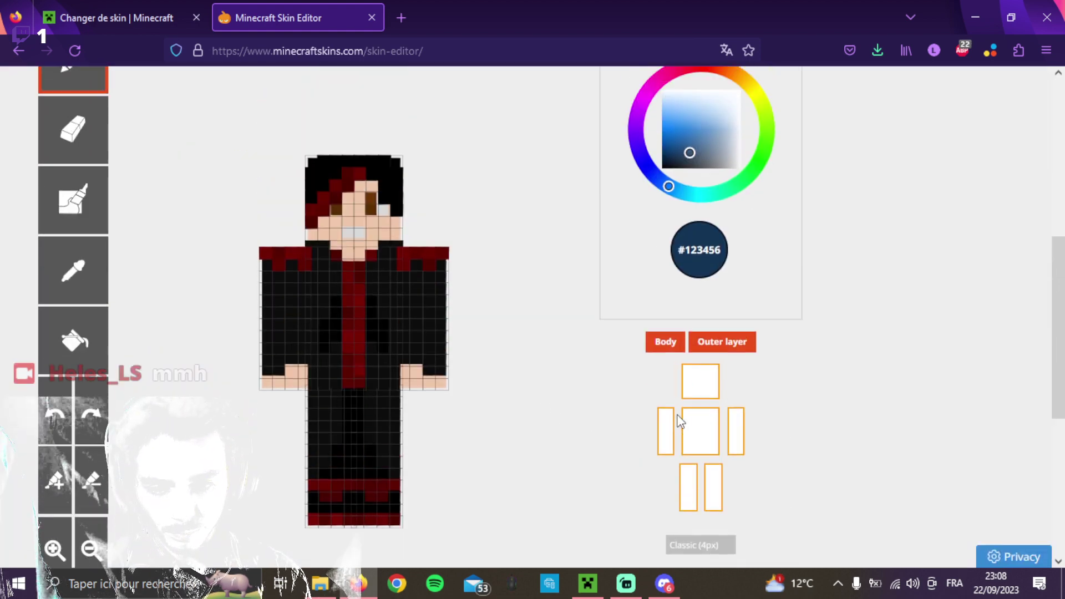
scroll(681, 420, down, 3)
click(679, 496)
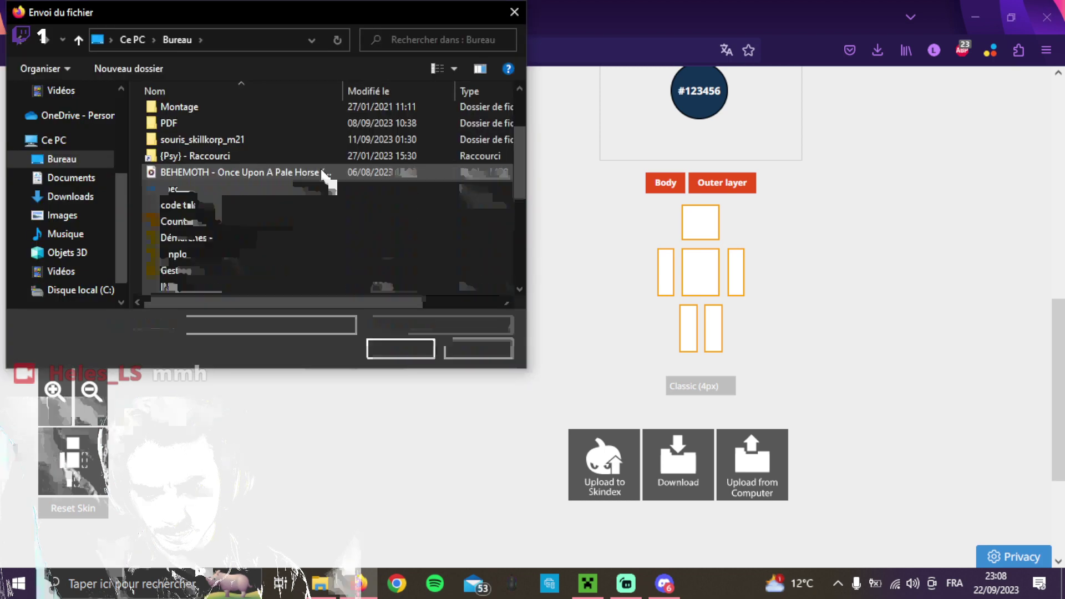
scroll(321, 169, down, 5)
double_click(232, 151)
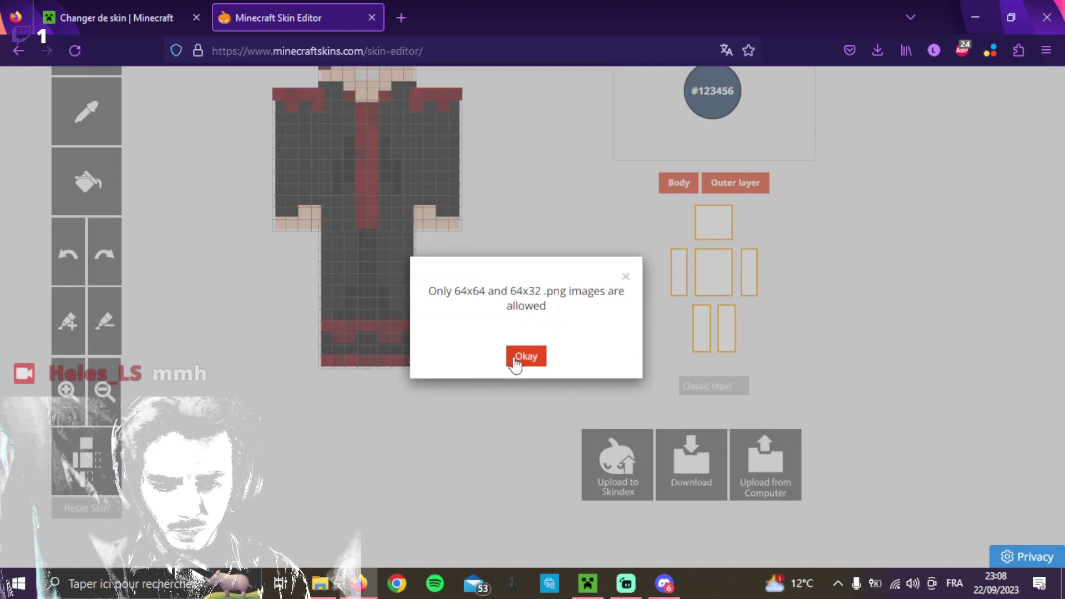
click(526, 357)
scroll(439, 236, up, 5)
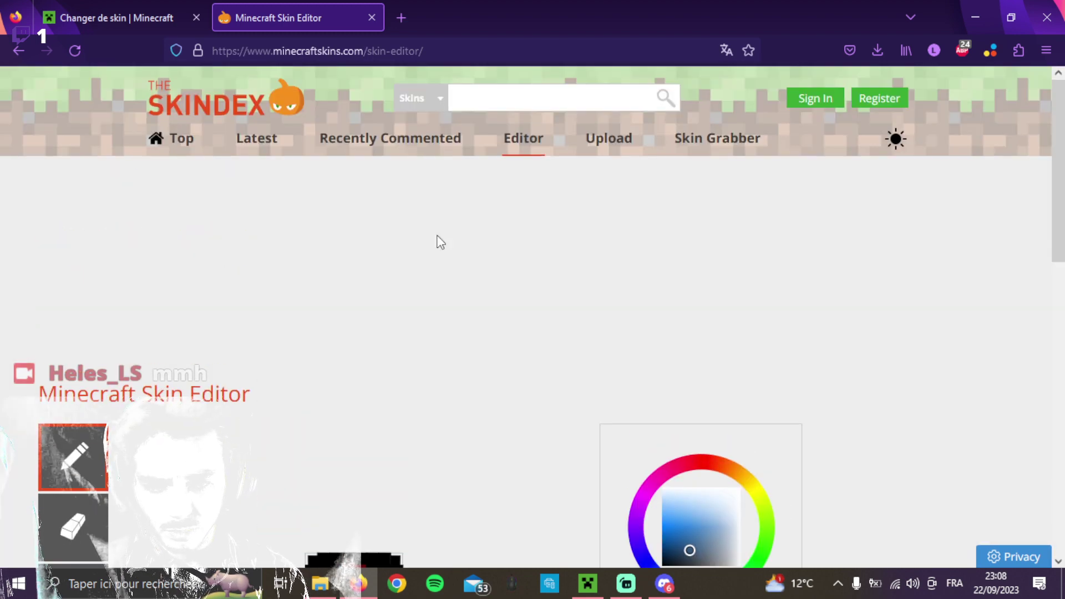
Go back to the Google results, look over the MinecraftSkins.net Skin Editor, and return to the results.
click(18, 50)
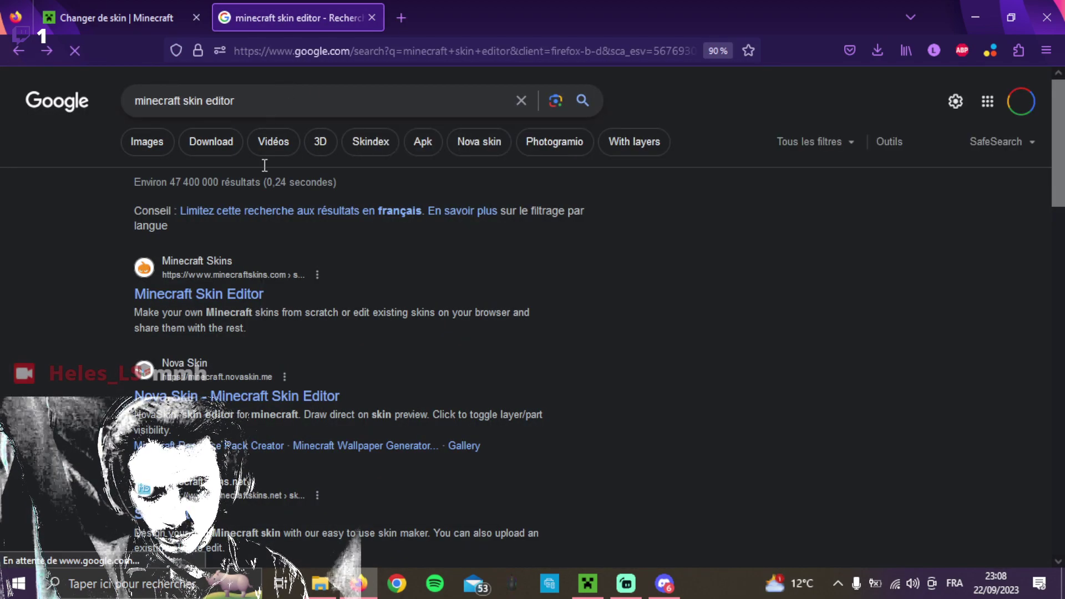
scroll(244, 249, down, 4)
click(176, 292)
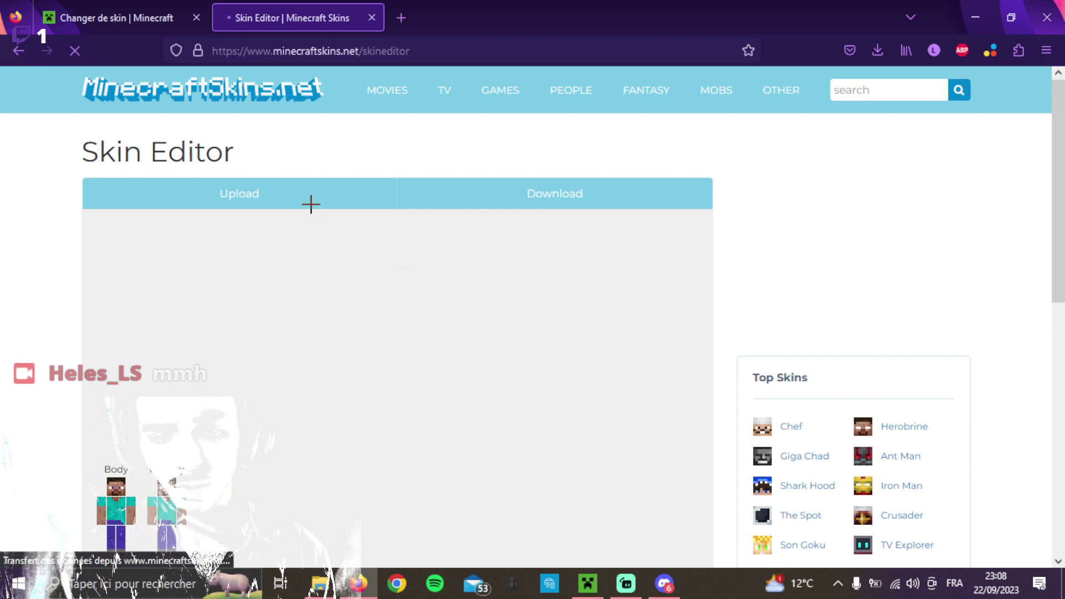
scroll(281, 193, down, 5)
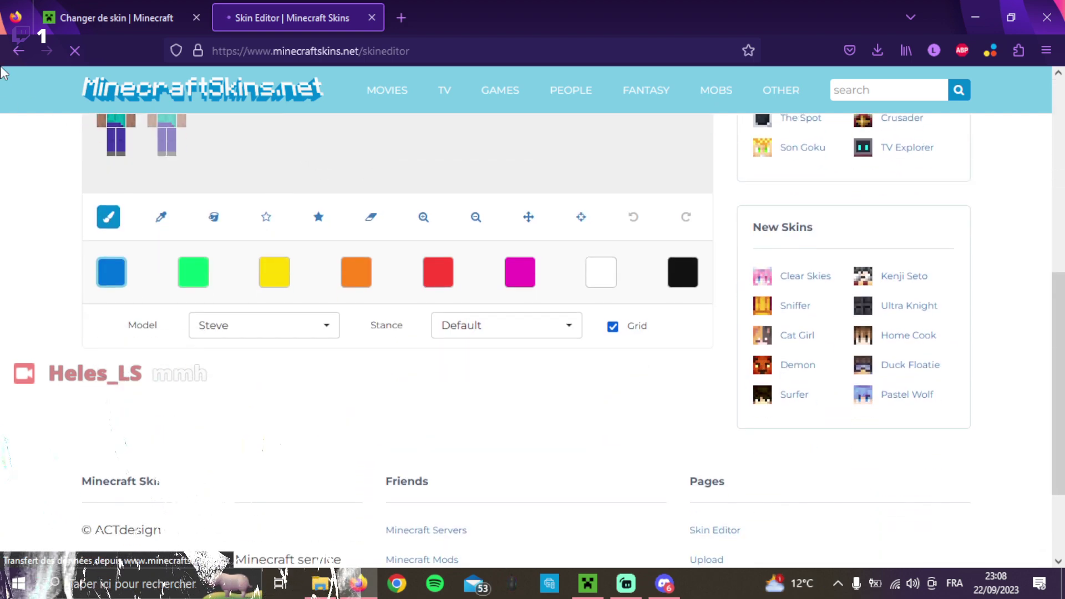
click(18, 51)
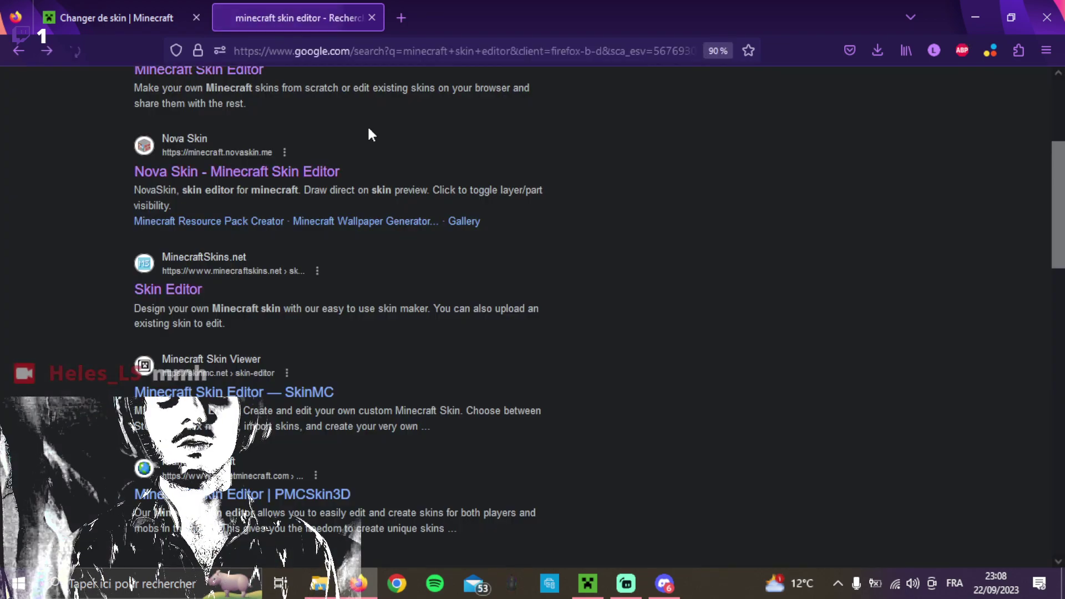
Search Google for "minecraft skin editor 128 slim" and open the mcskins.top Minecraft Skin Editor from the results.
scroll(335, 151, up, 4)
click(299, 101)
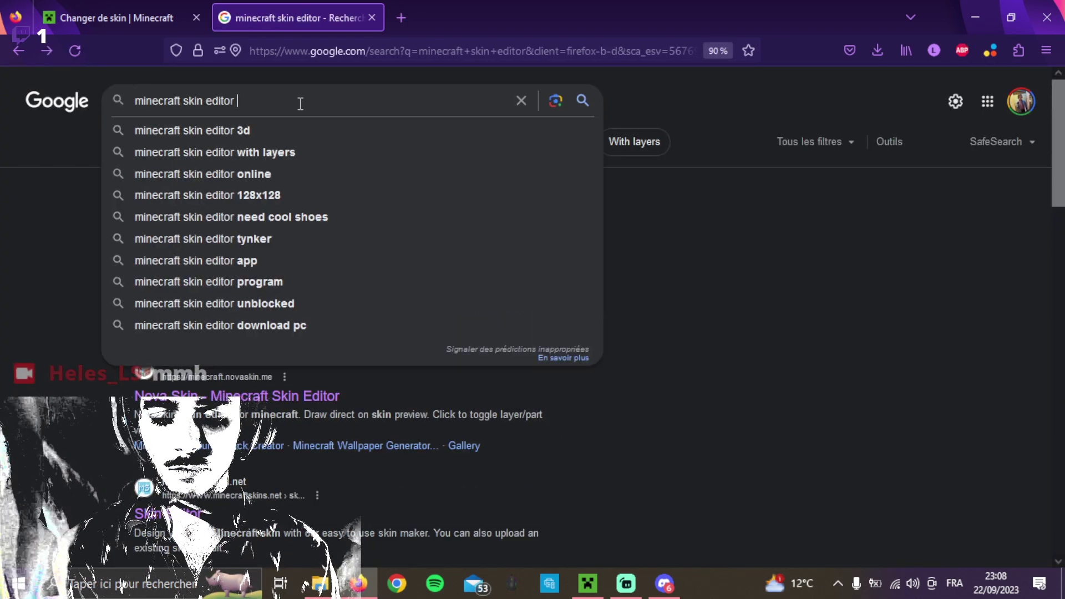
text(12)
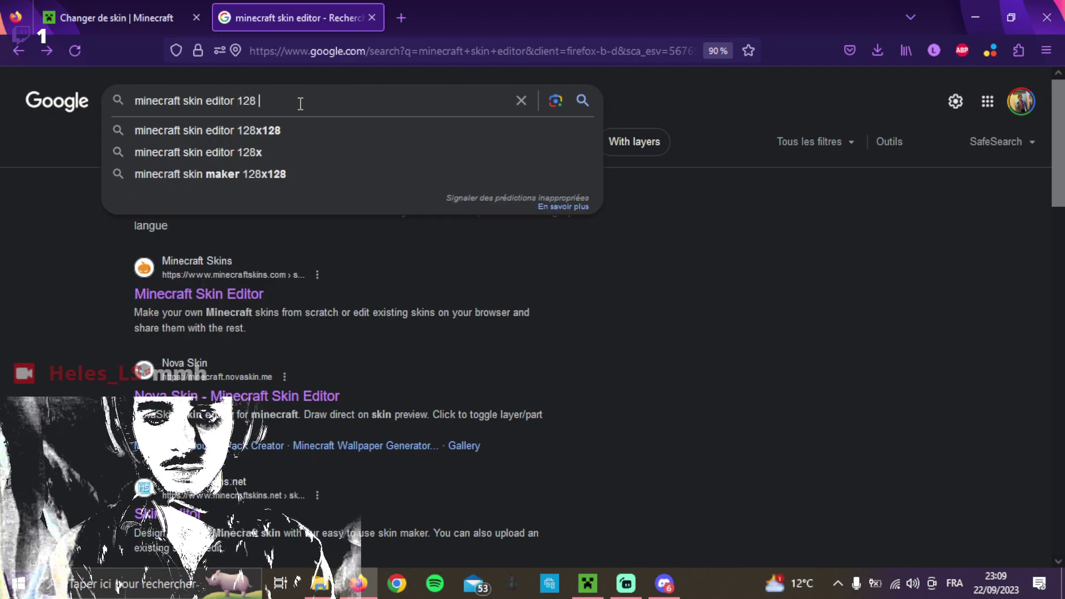
text(8)
key(Return)
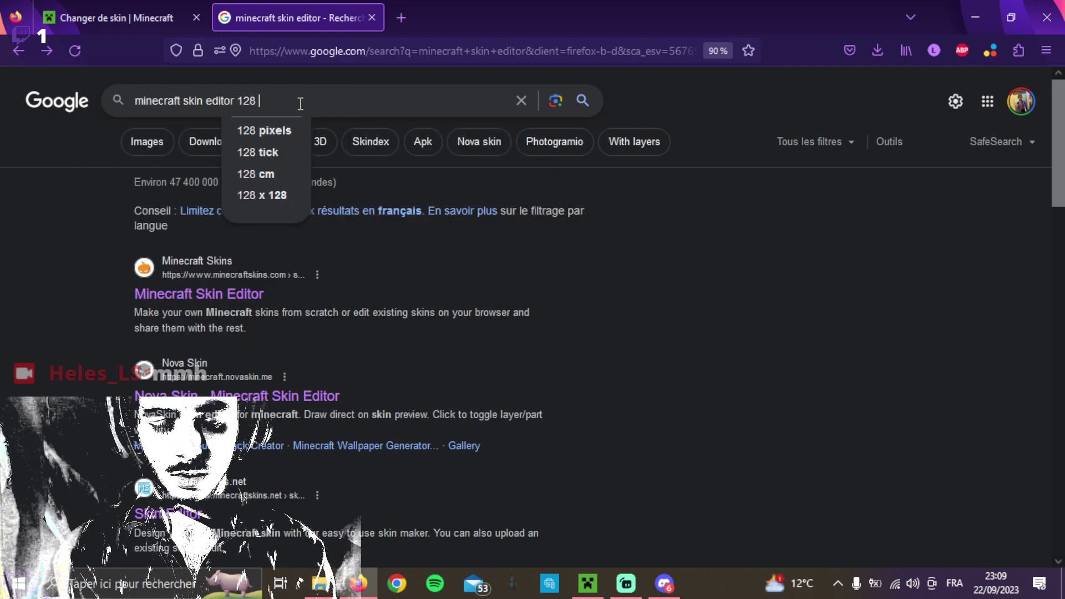
text(slim)
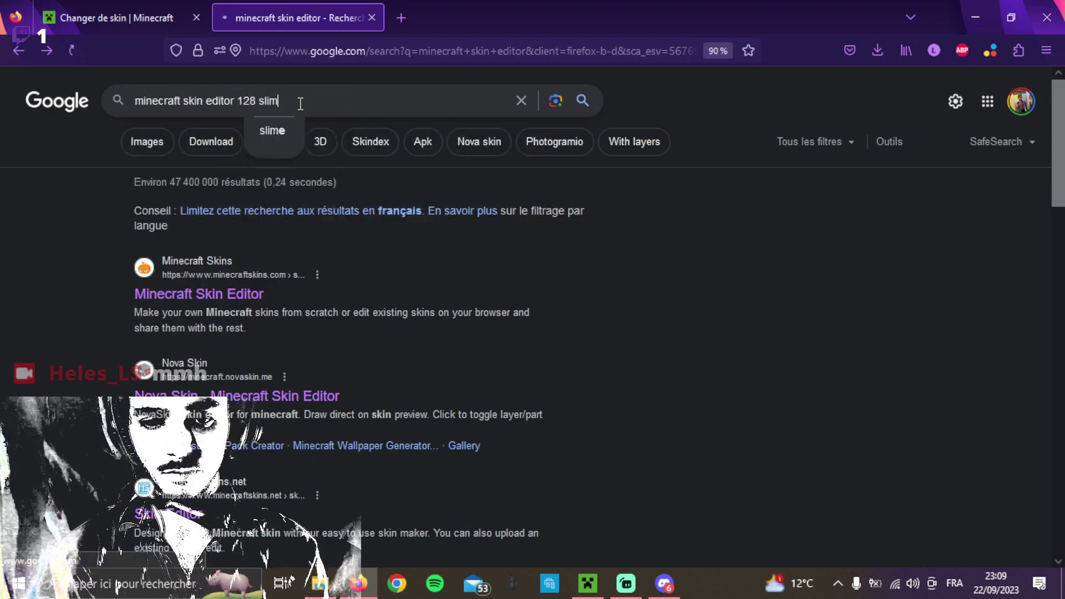
key(Return)
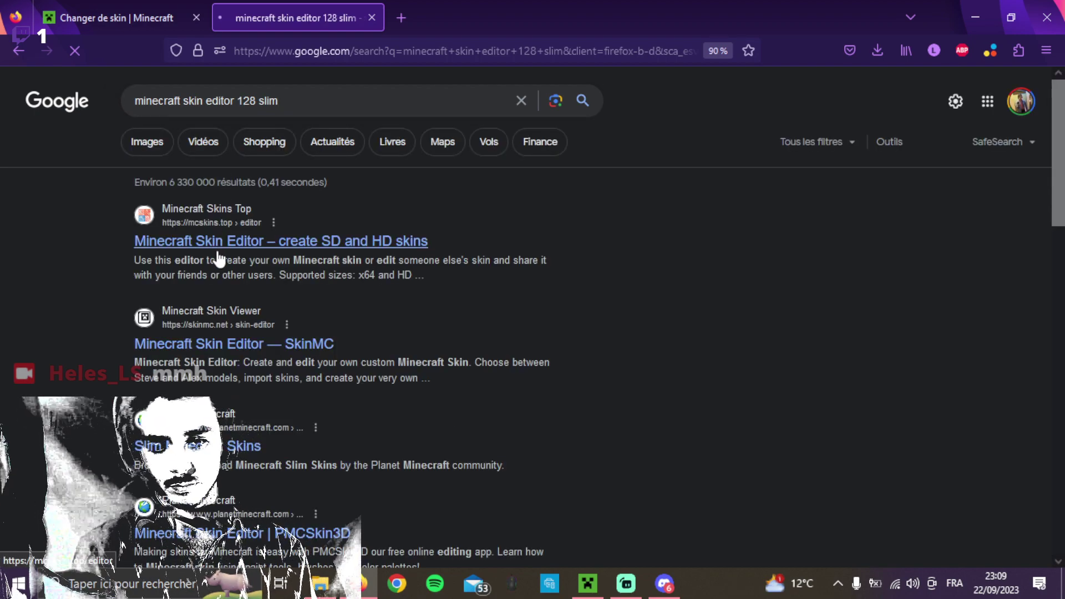
click(216, 255)
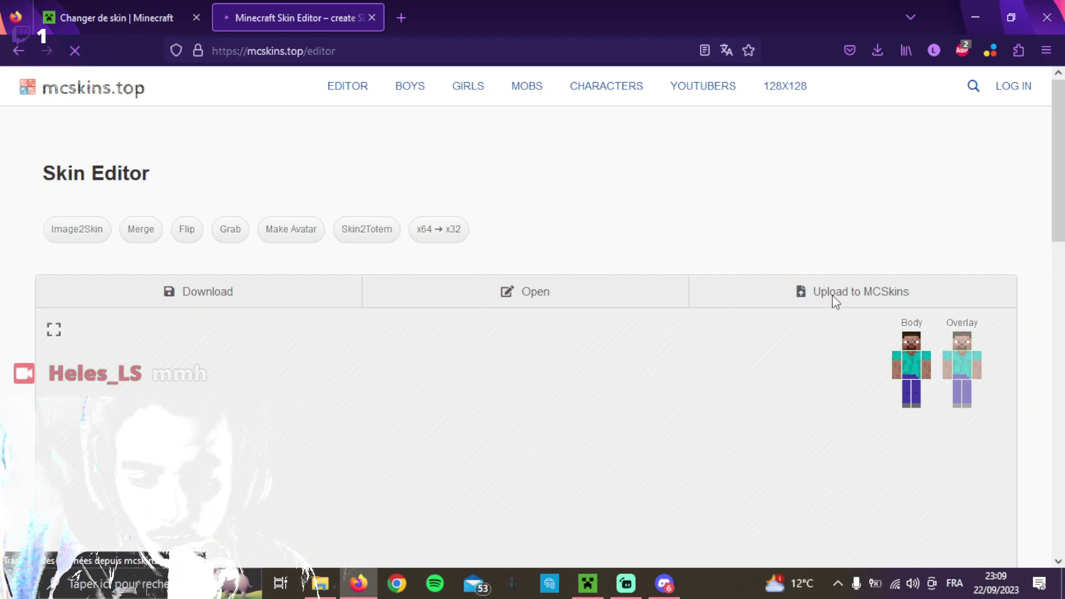
scroll(835, 301, down, 2)
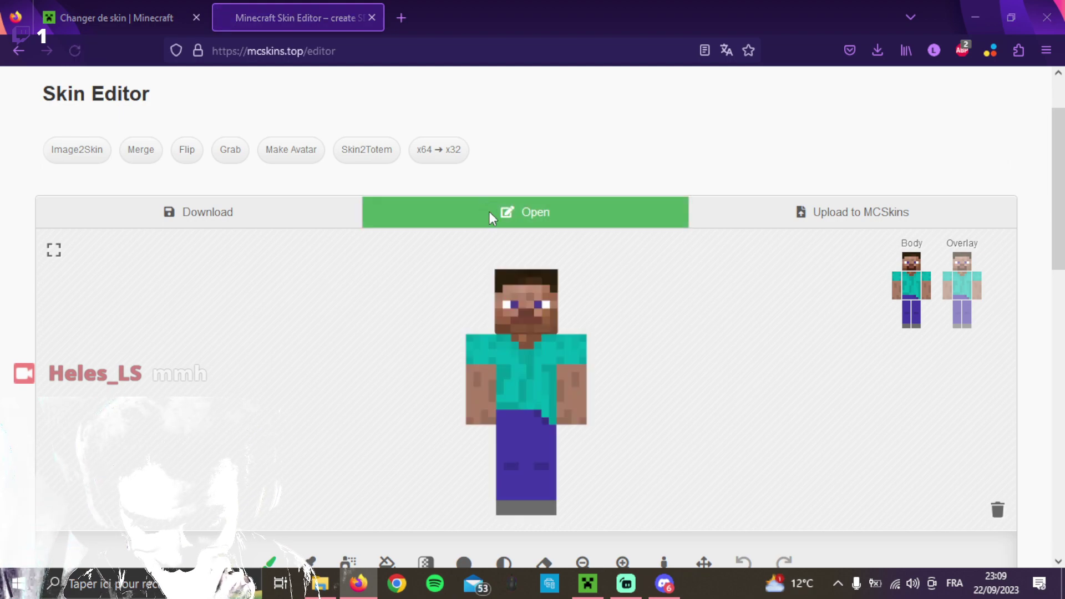
click(490, 214)
scroll(267, 168, down, 2)
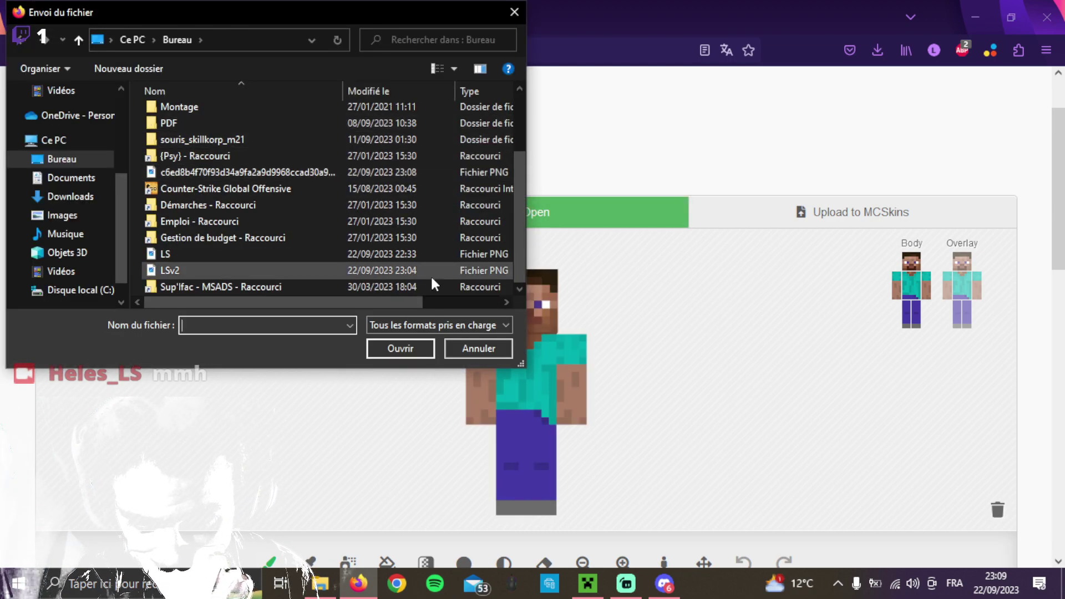
click(466, 348)
Look over the mcskins.top converter for 64x64 to 64x32 skins and return to the Skin Editor page.
click(430, 153)
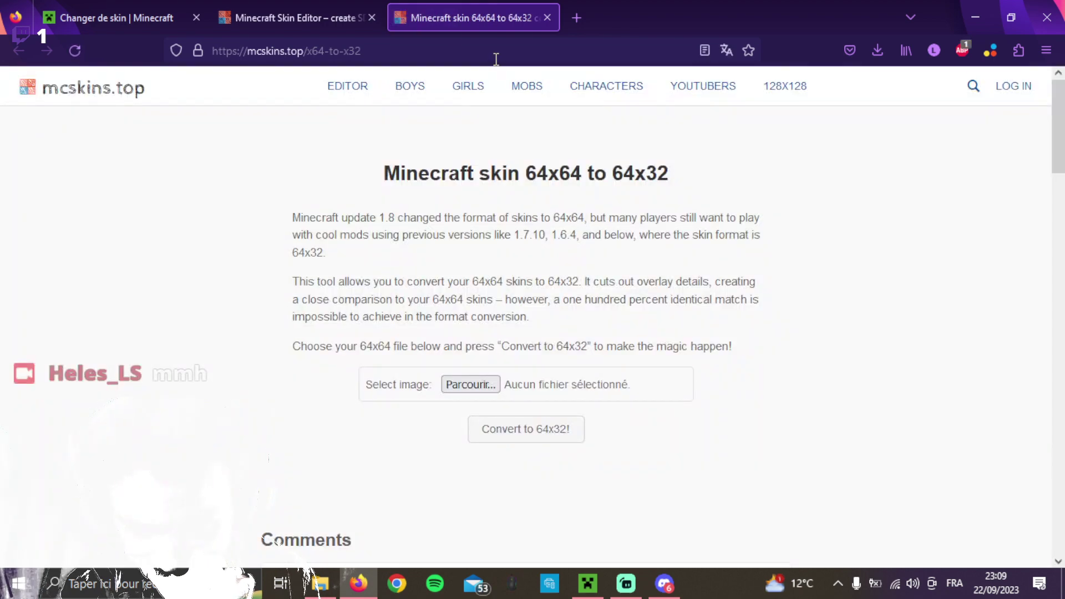
scroll(523, 214, down, 6)
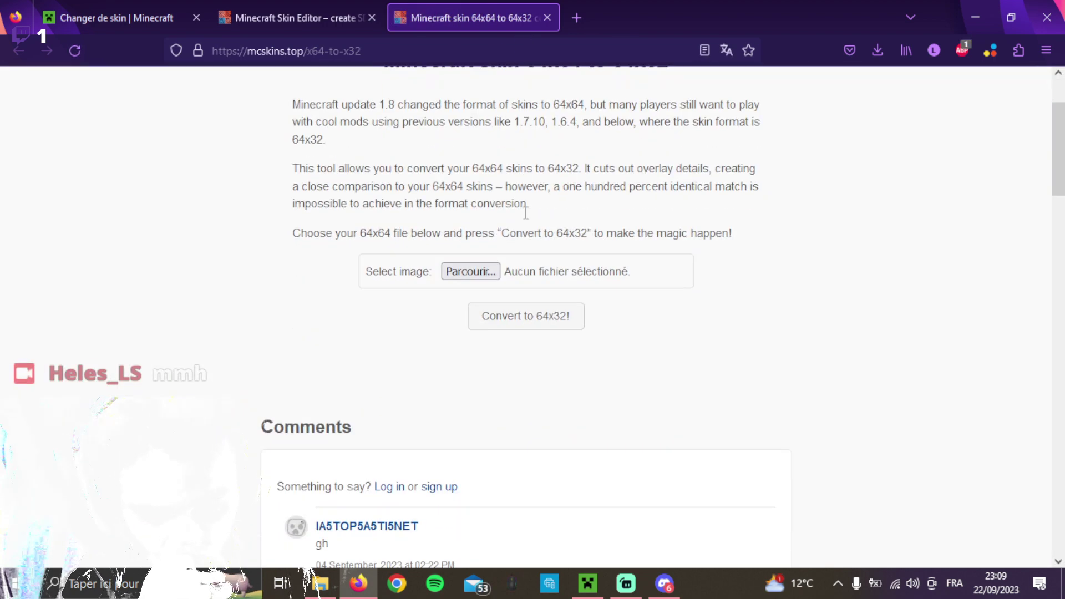
click(341, 16)
Load the LSv2 skin image from the Desktop (Bureau) folder into the mcskins.top editor.
scroll(399, 248, up, 2)
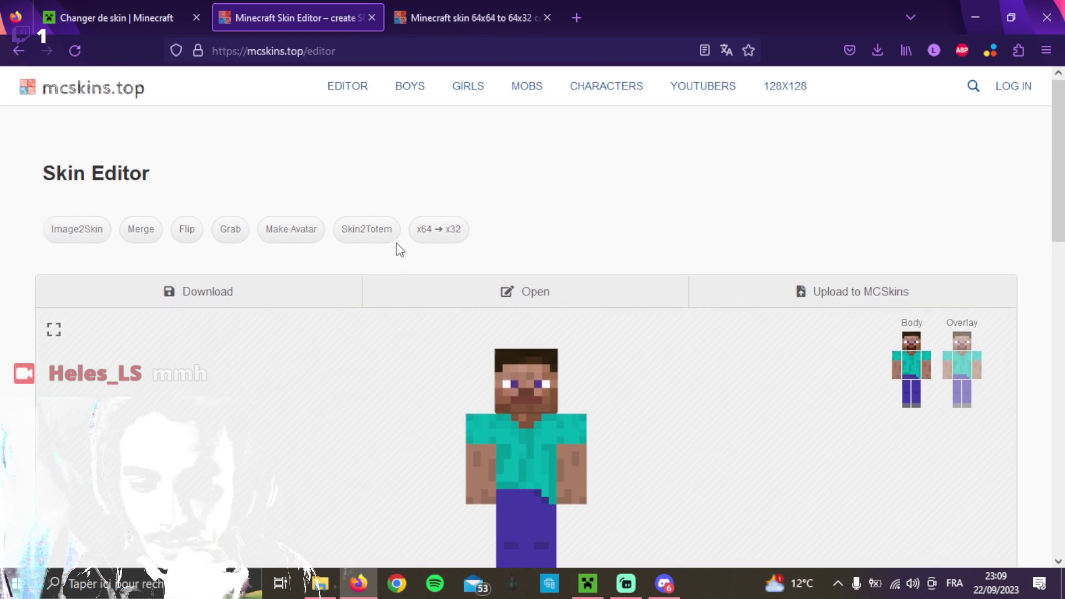
click(526, 266)
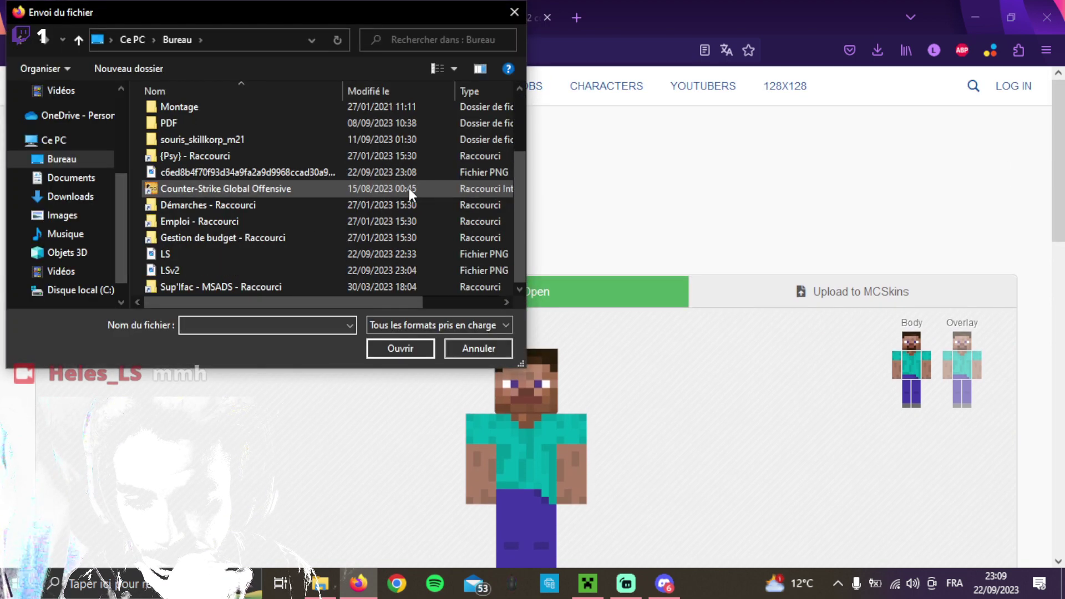
double_click(237, 270)
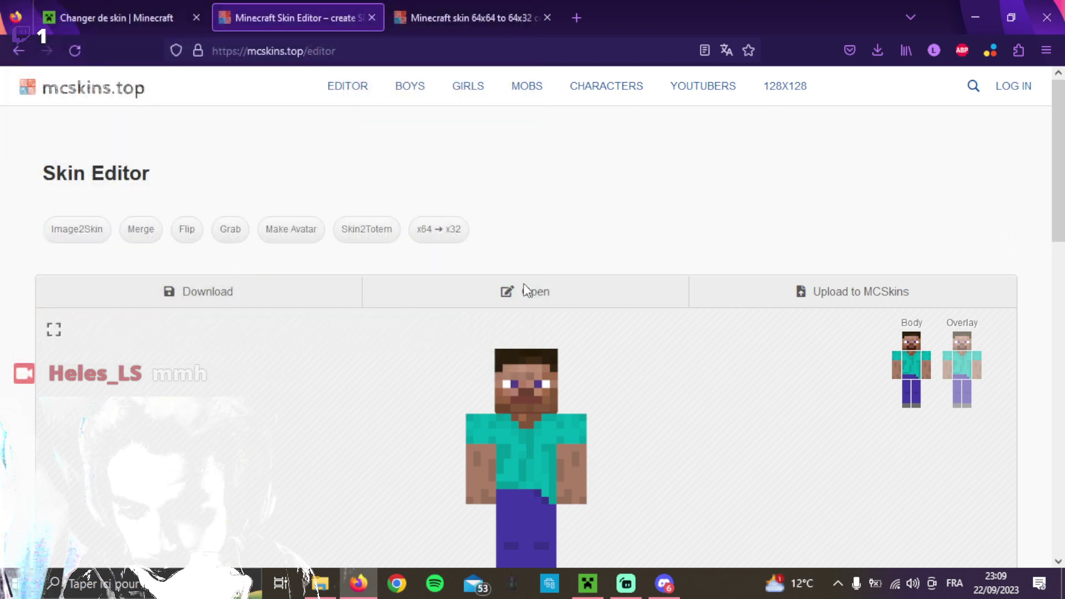
scroll(526, 291, down, 7)
scroll(534, 288, up, 6)
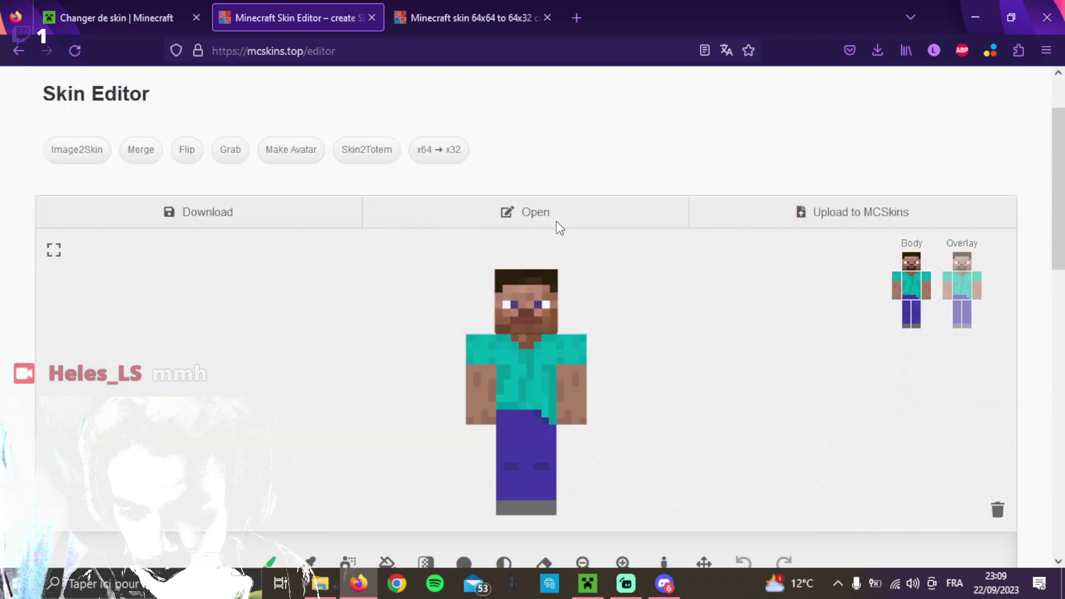
click(457, 8)
click(331, 4)
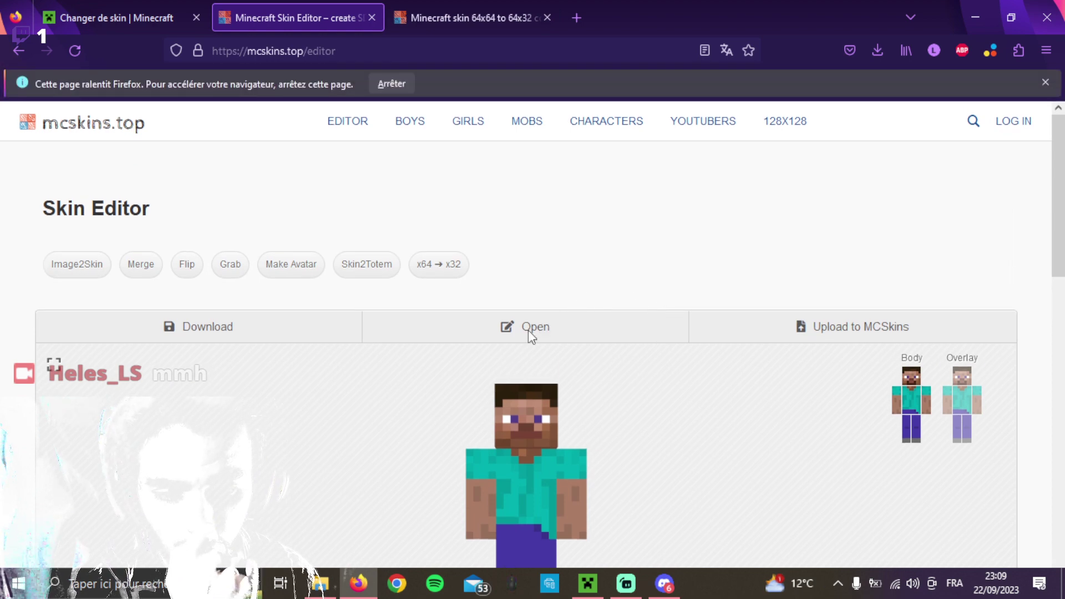
scroll(563, 306, down, 5)
scroll(563, 305, down, 3)
scroll(564, 305, up, 7)
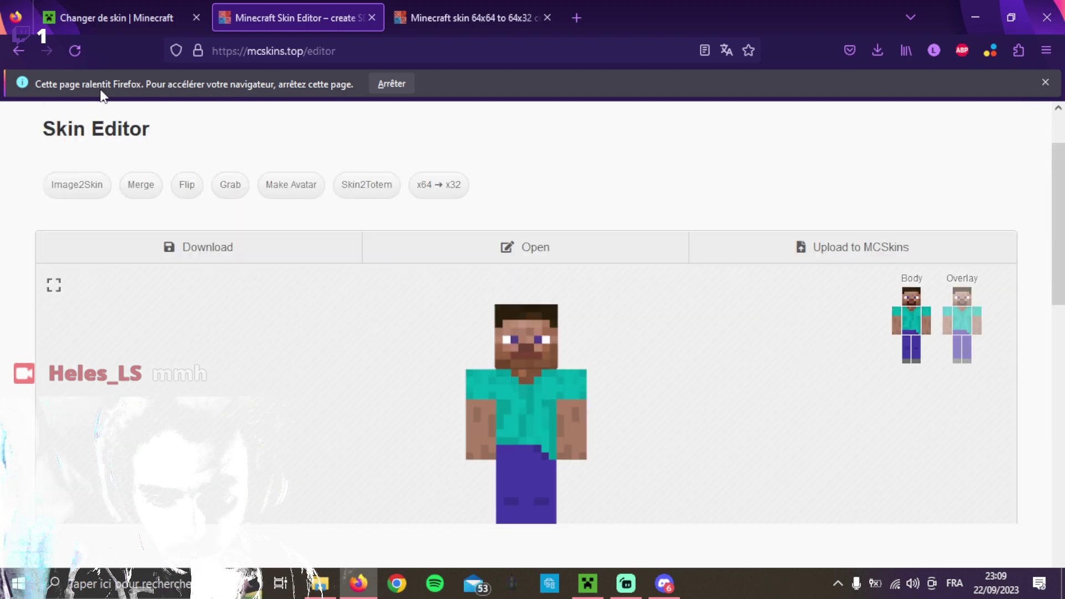
click(413, 214)
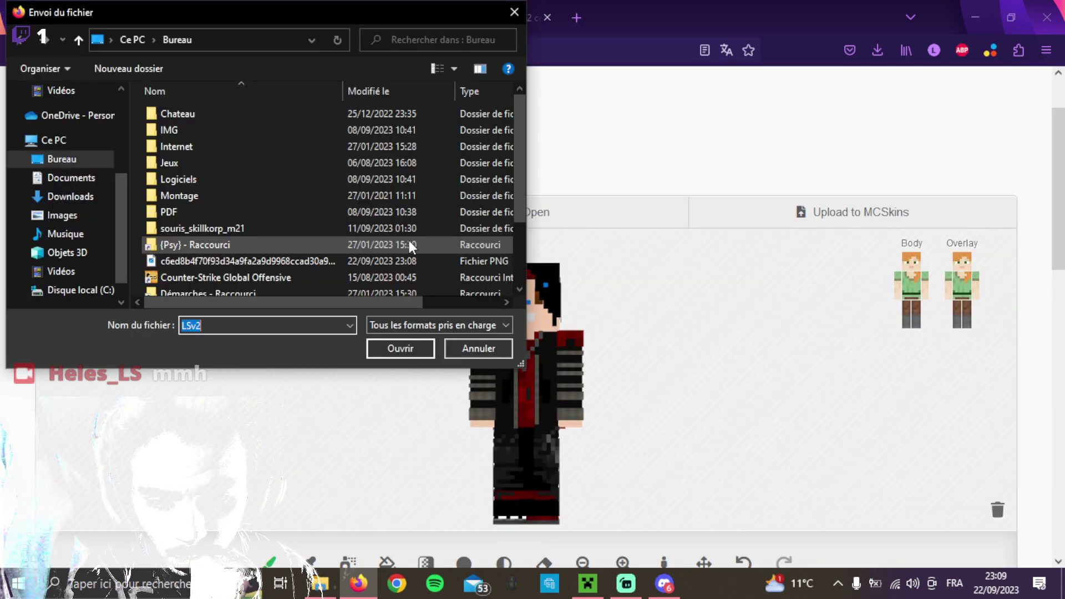
click(473, 347)
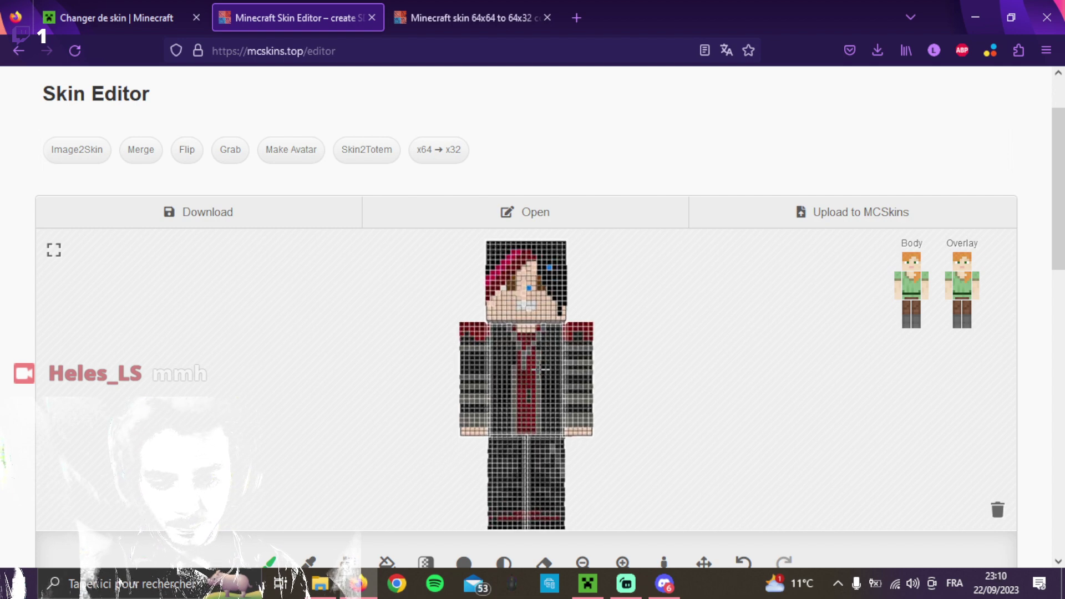
Examine the loaded LSv2 skin on the 3D model up close, at an angle and in the enlarged editor view.
scroll(552, 311, up, 5)
click(698, 225)
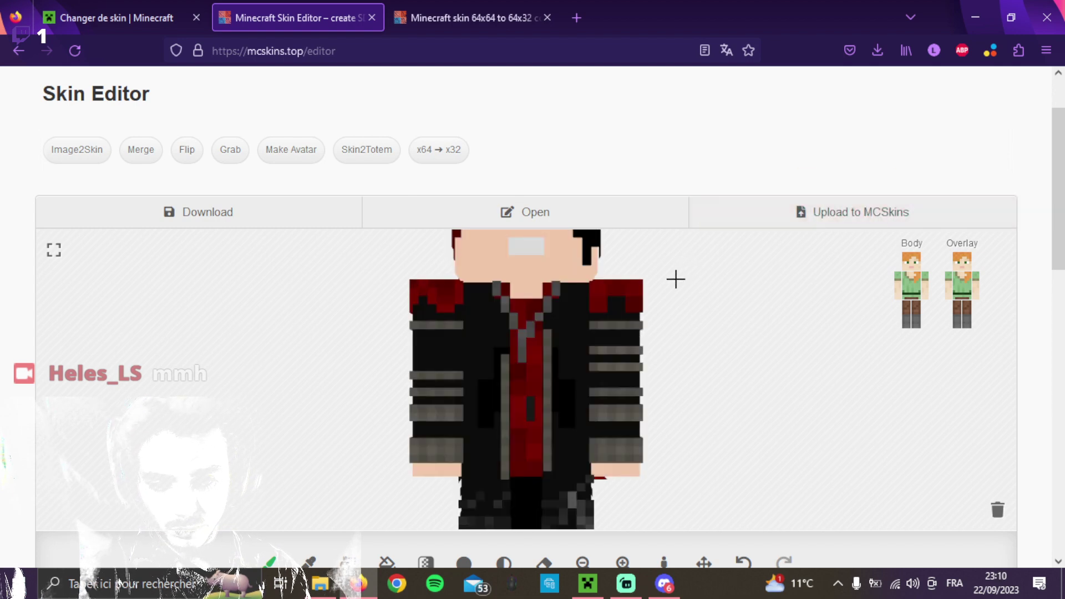
drag(657, 285, 592, 296)
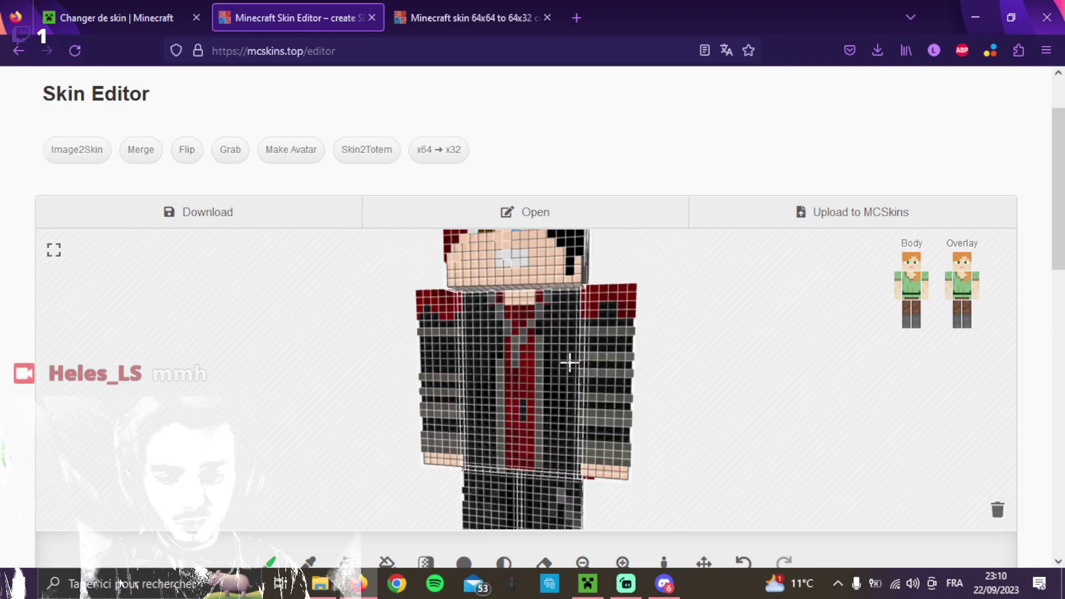
scroll(899, 131, down, 1)
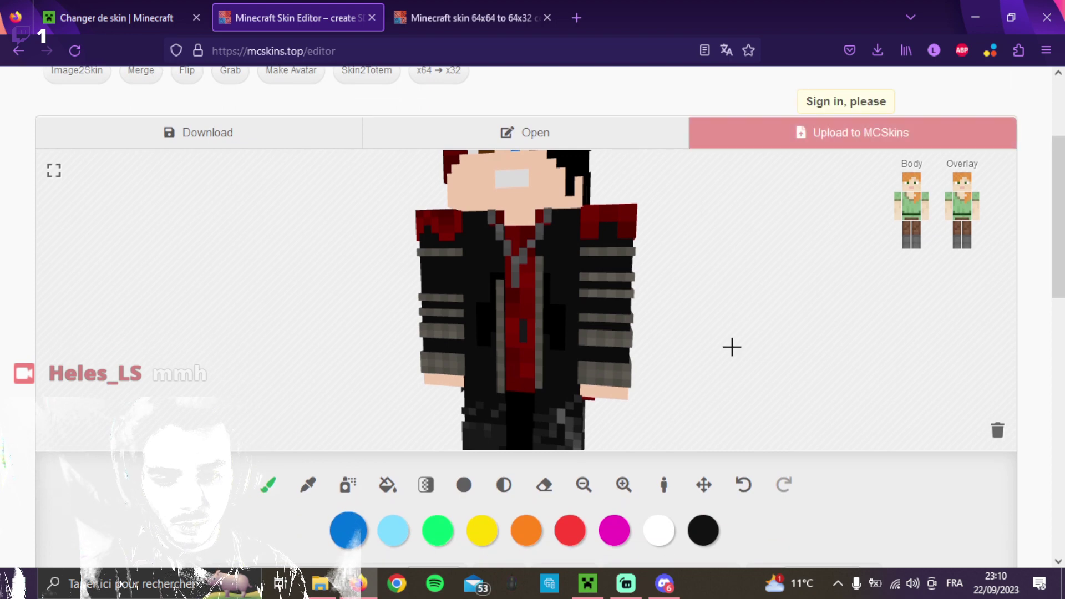
click(53, 170)
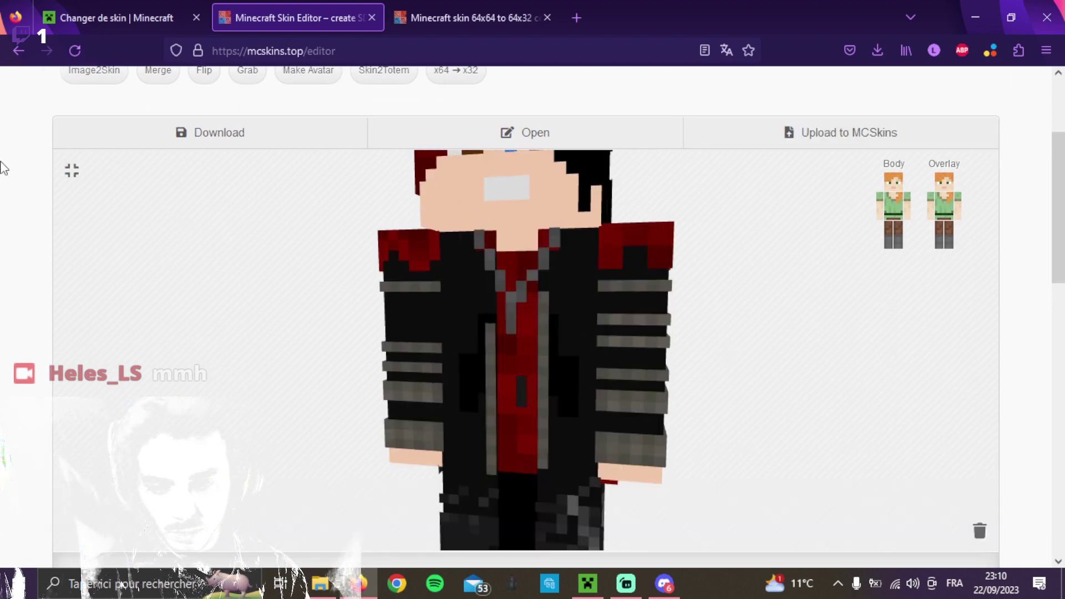
click(75, 179)
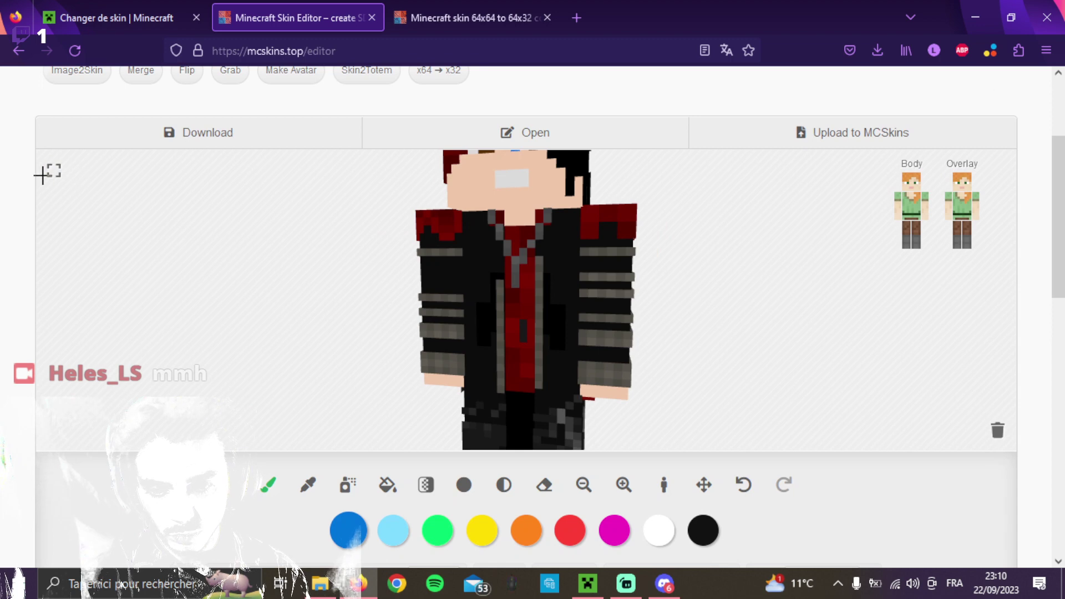
click(53, 171)
scroll(295, 252, down, 3)
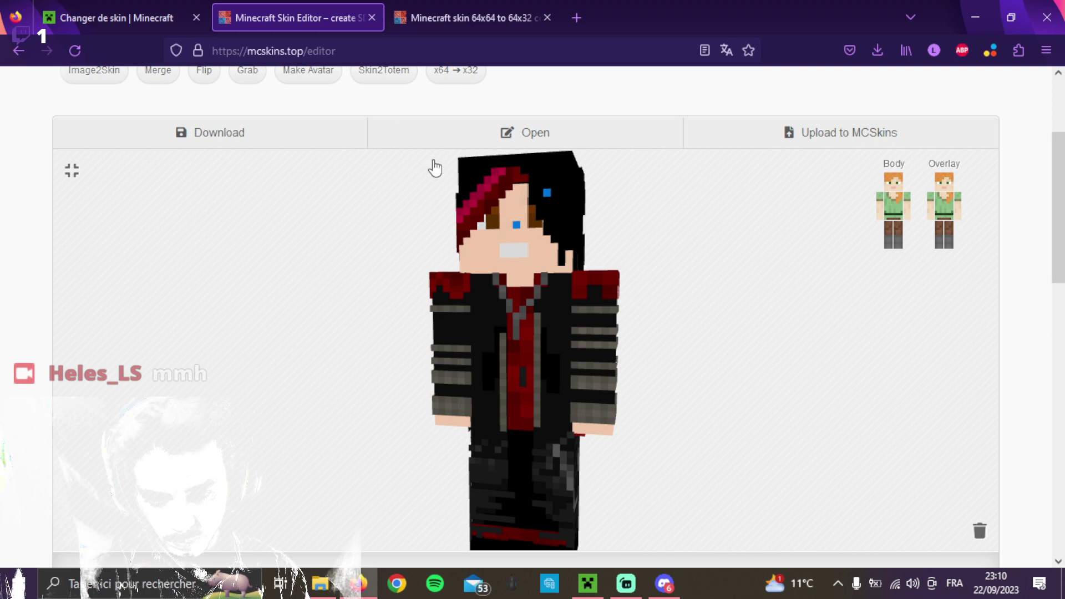
Erase the two stray blue pixels on the nose and in the black hair with the eraser.
scroll(1054, 334, down, 1)
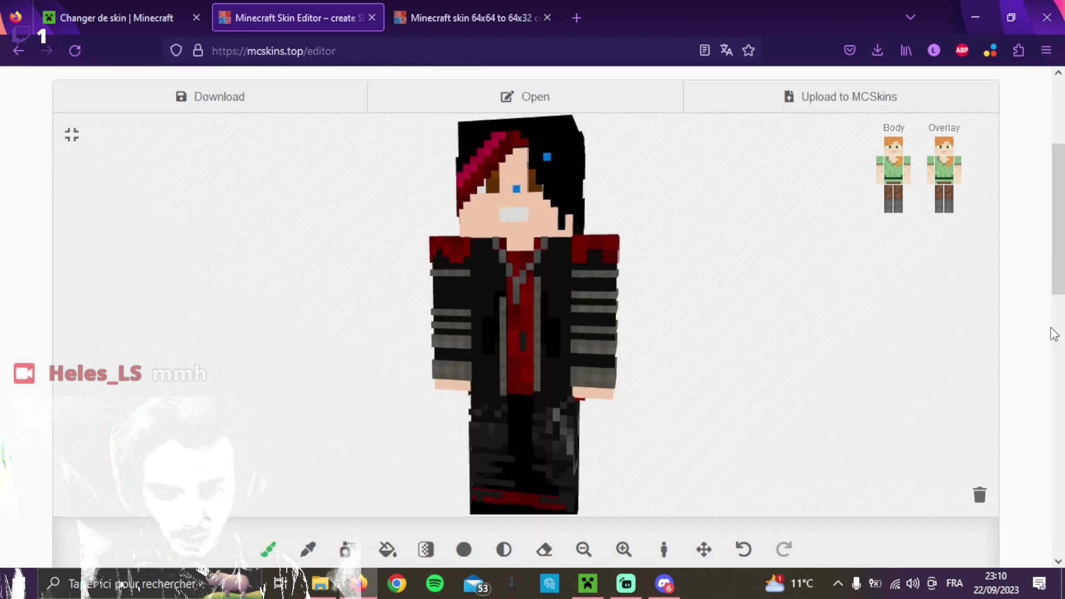
scroll(1049, 335, down, 3)
scroll(1049, 336, up, 2)
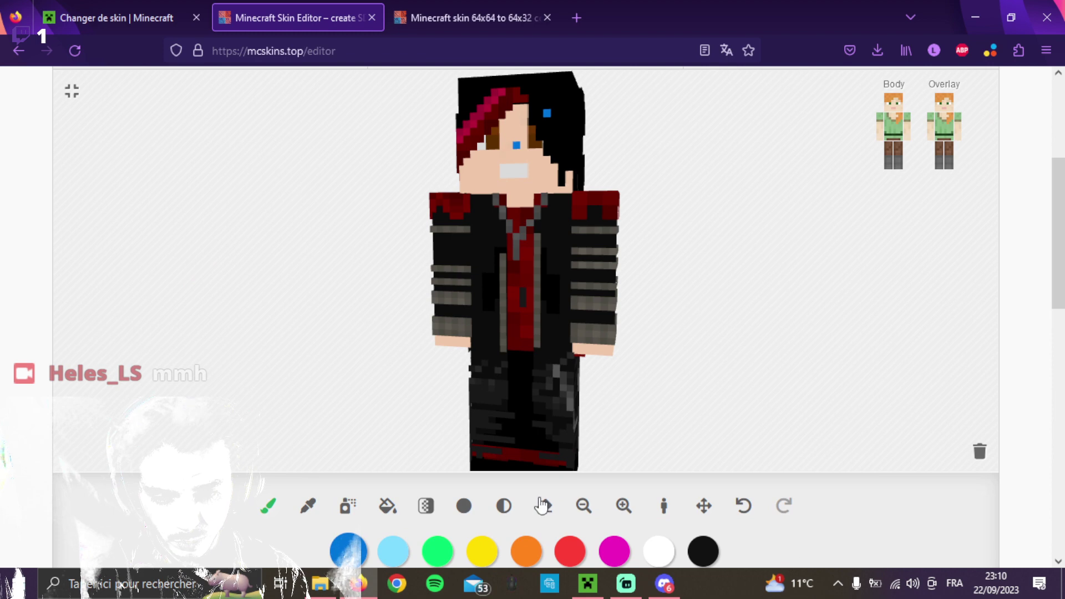
click(545, 507)
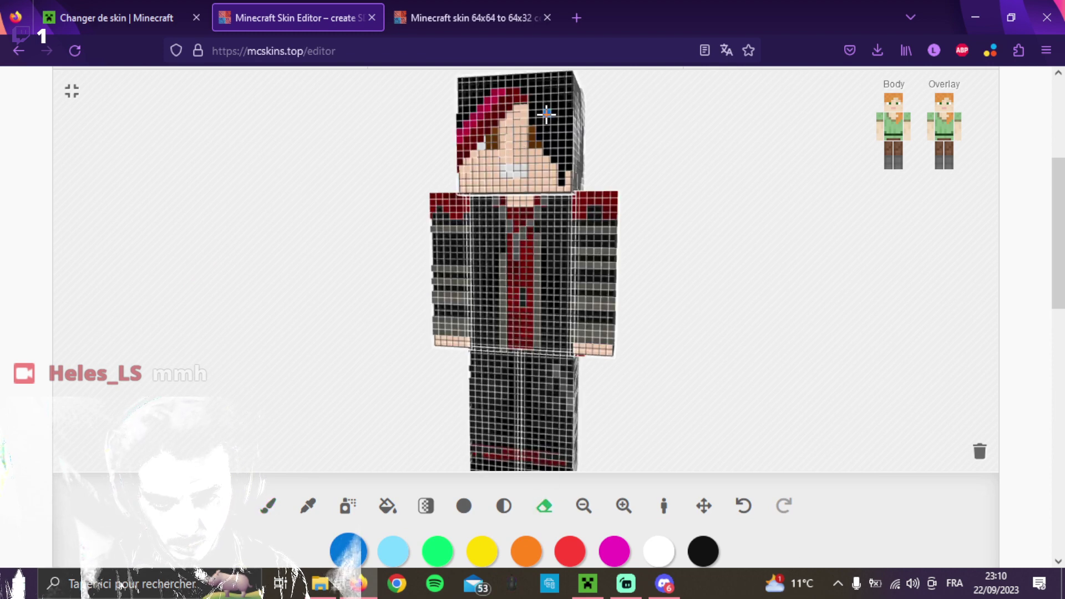
Paint the skin-coloured pixel in the black hair with the brush in black #111111.
click(388, 506)
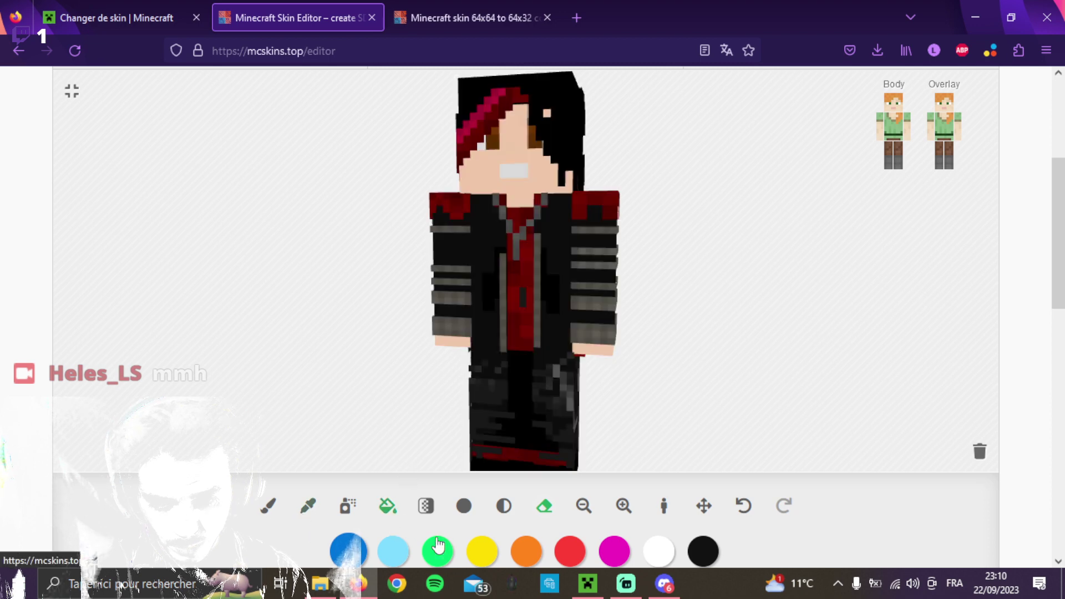
click(704, 549)
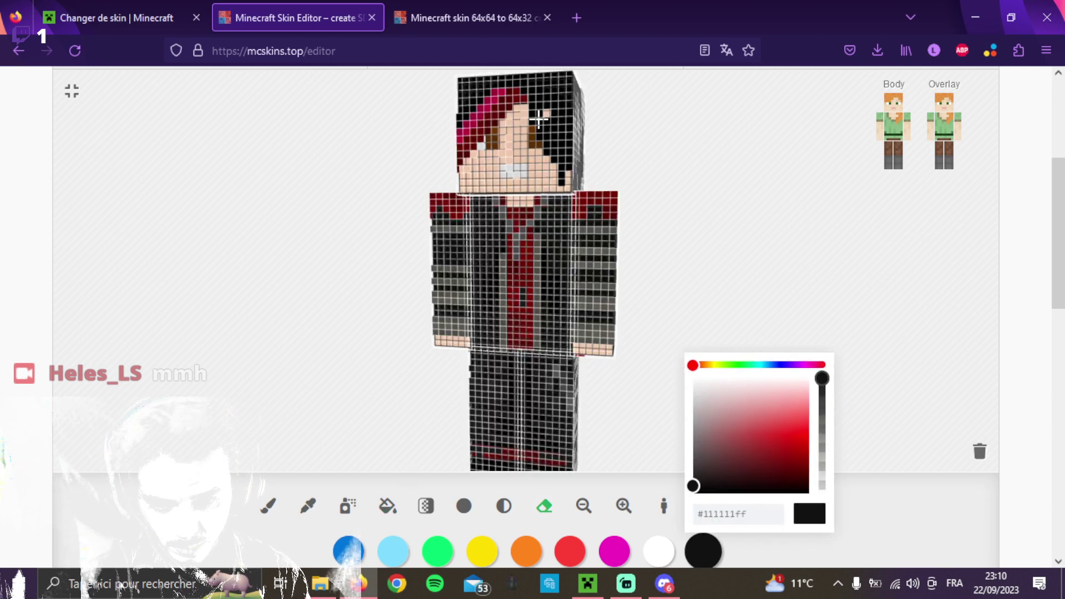
click(562, 205)
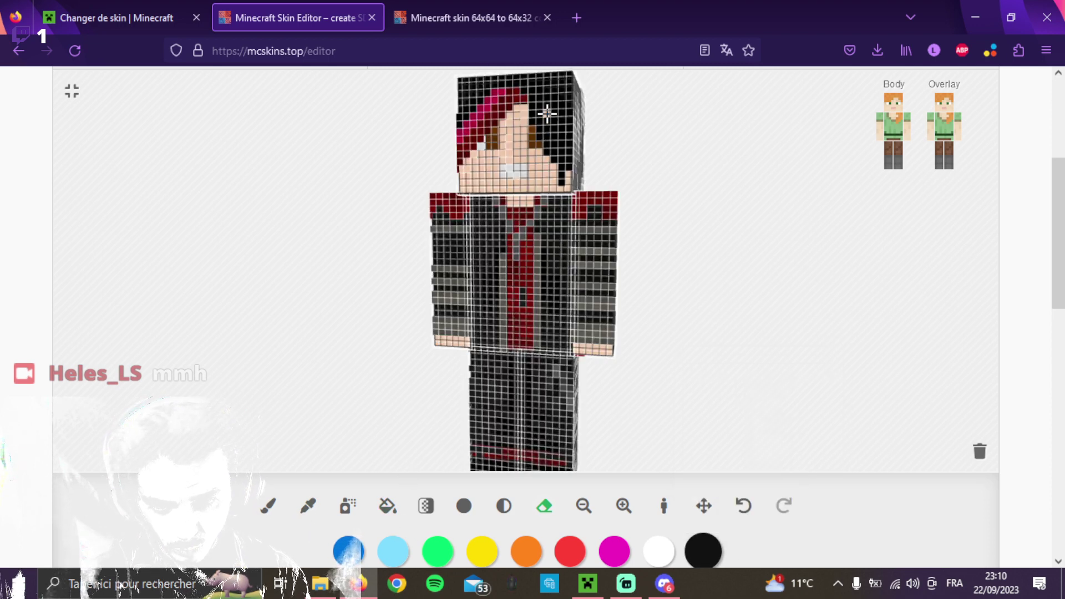
click(269, 506)
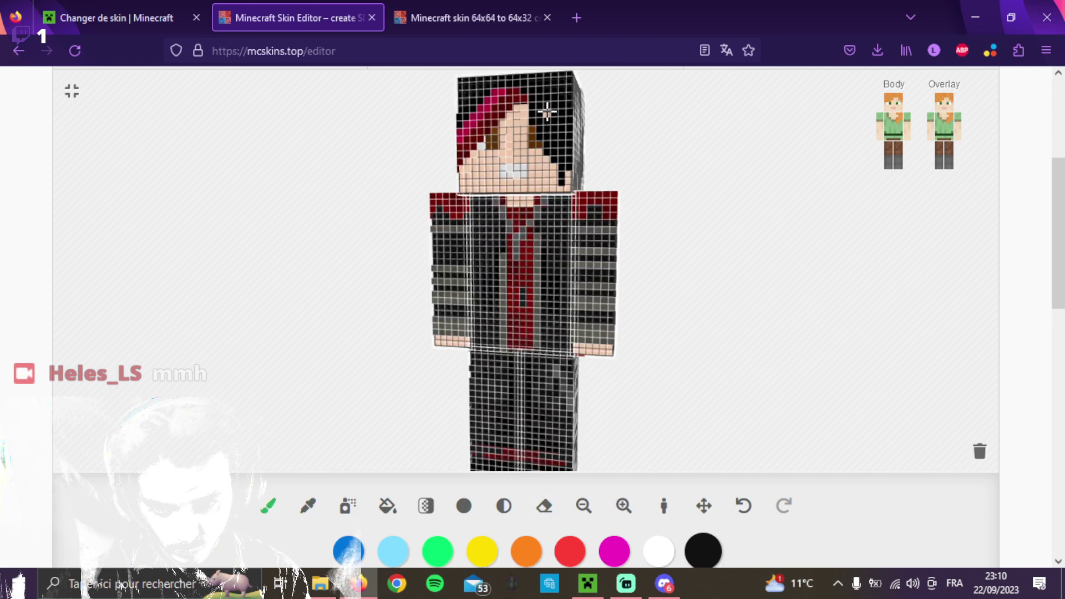
scroll(532, 122, up, 1)
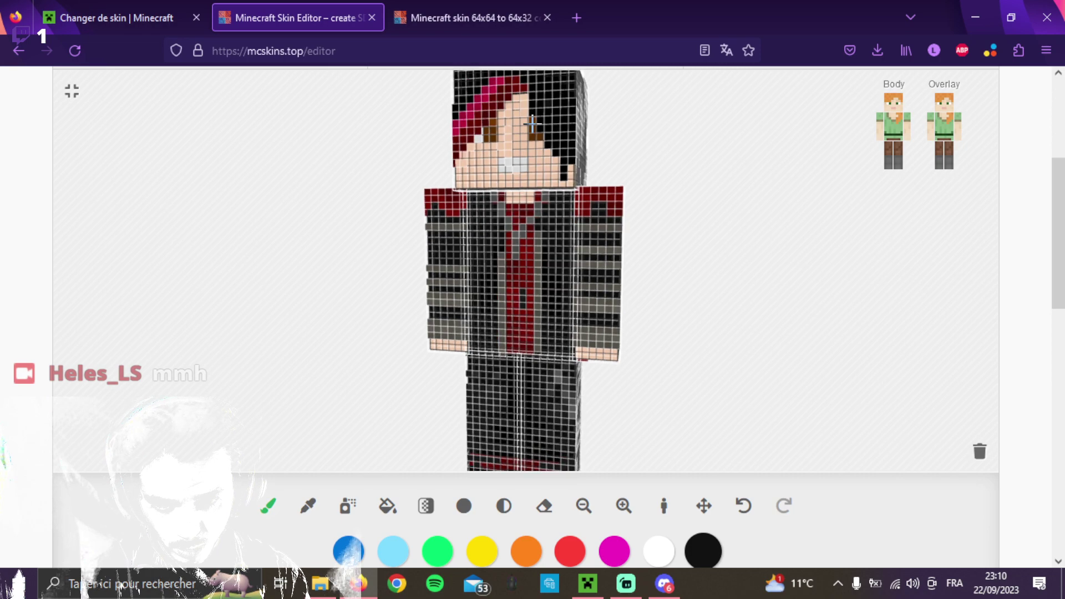
Try to fill the outer side of the character's right sleeve with black #111111, and undo the fill.
drag(676, 187, 772, 154)
drag(656, 334, 379, 318)
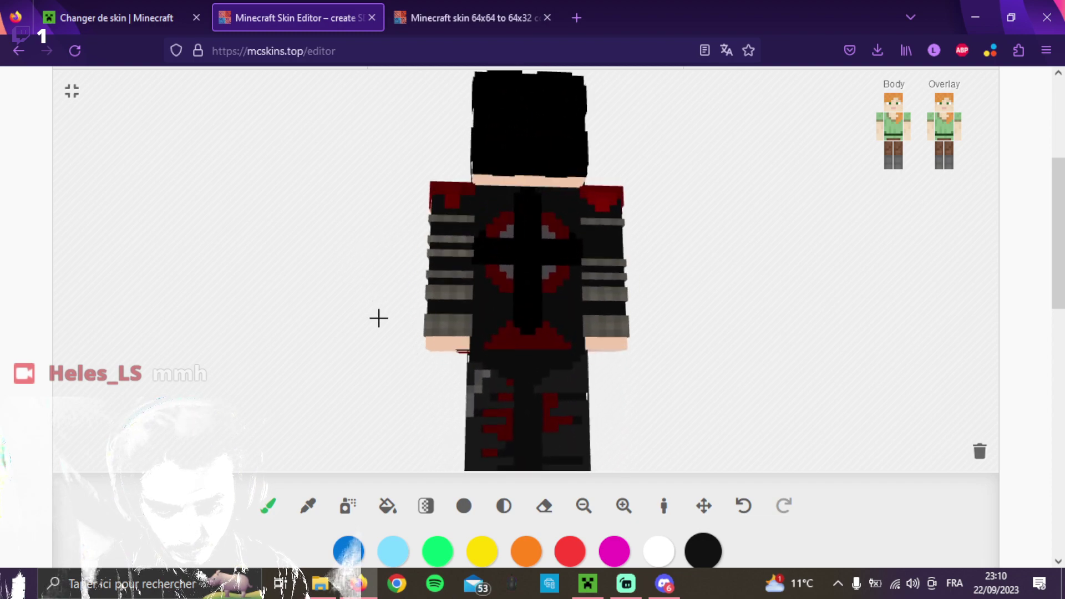
drag(647, 390, 547, 427)
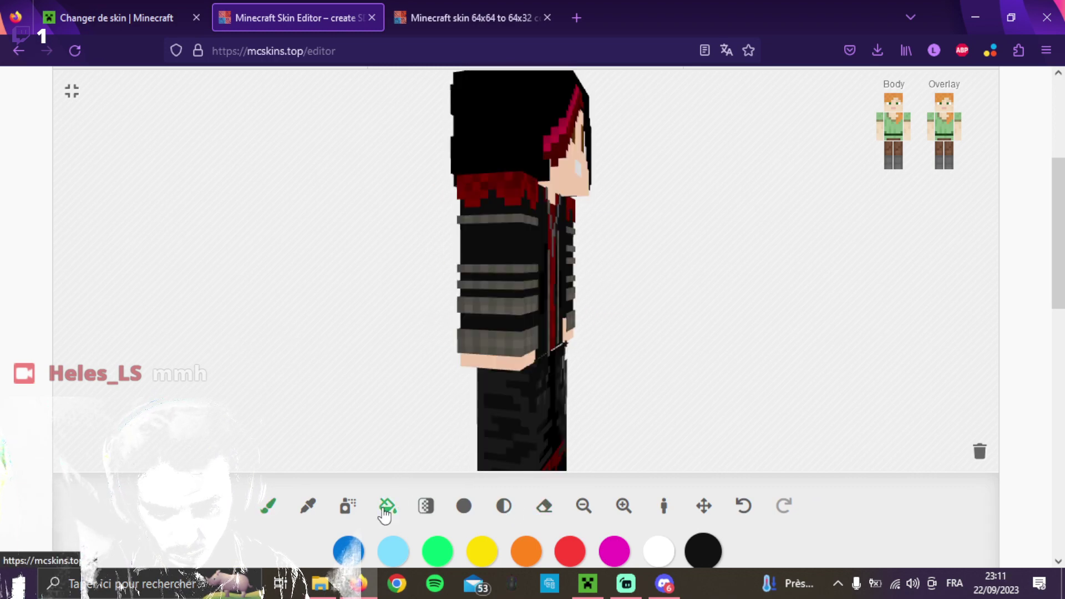
click(701, 550)
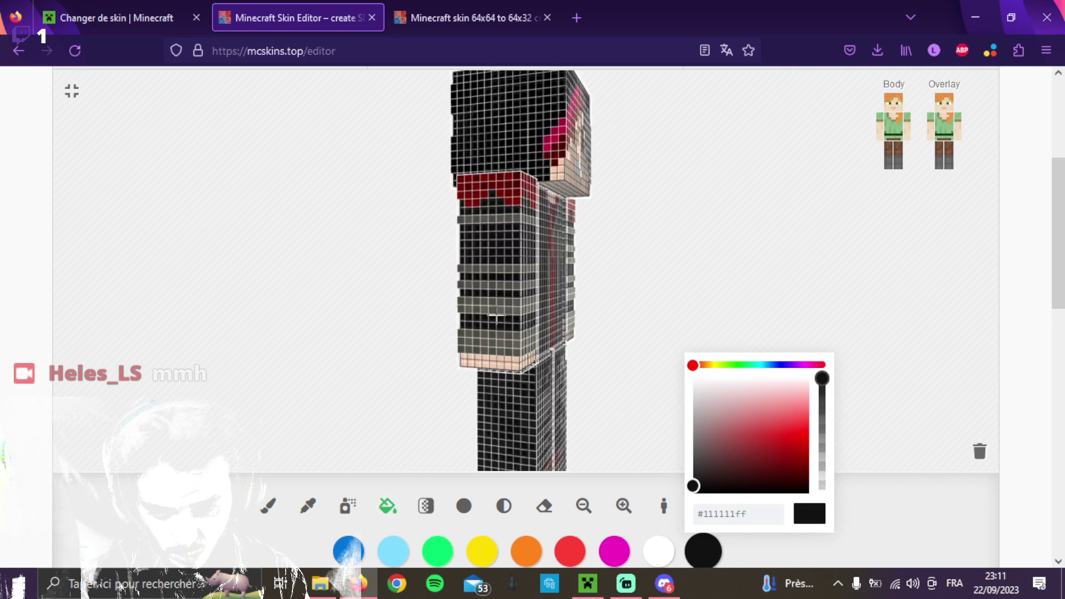
click(491, 333)
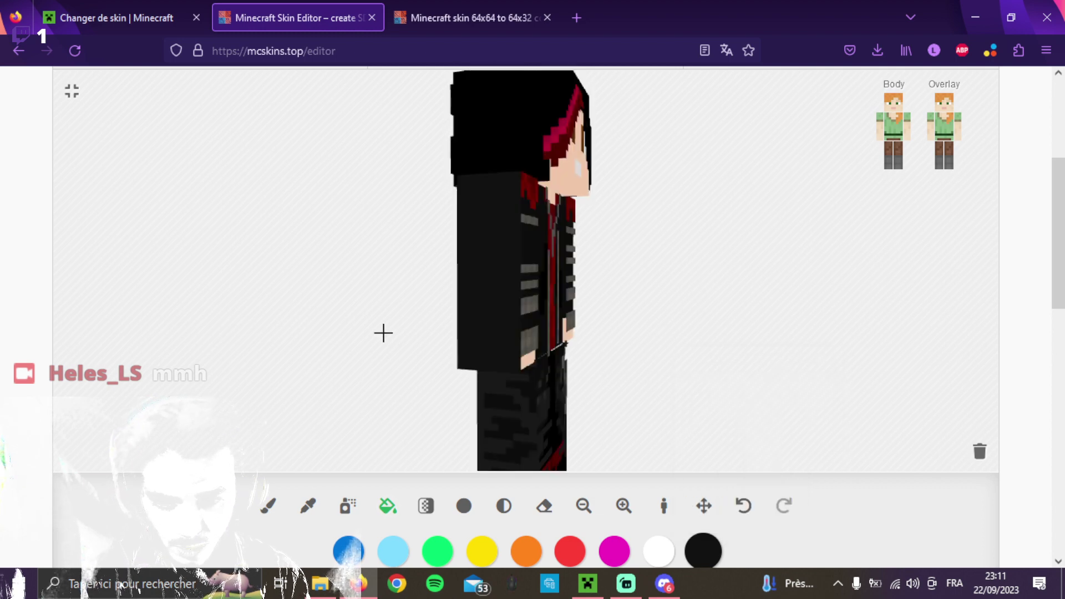
click(743, 507)
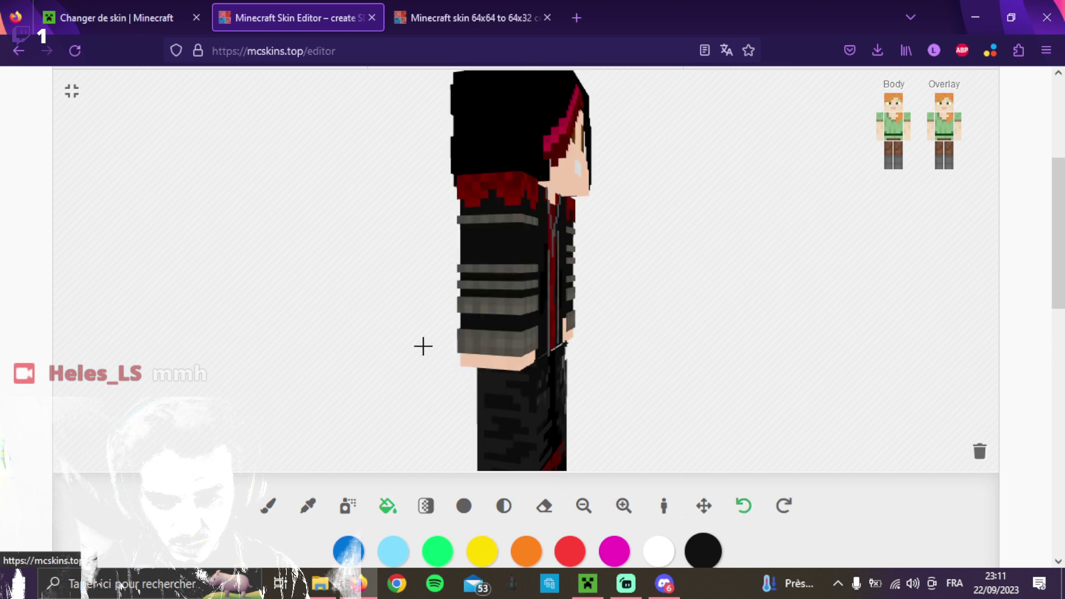
Spray black #111111 over the second grey stripe from the shoulder on the right sleeve's outer side.
scroll(405, 340, up, 5)
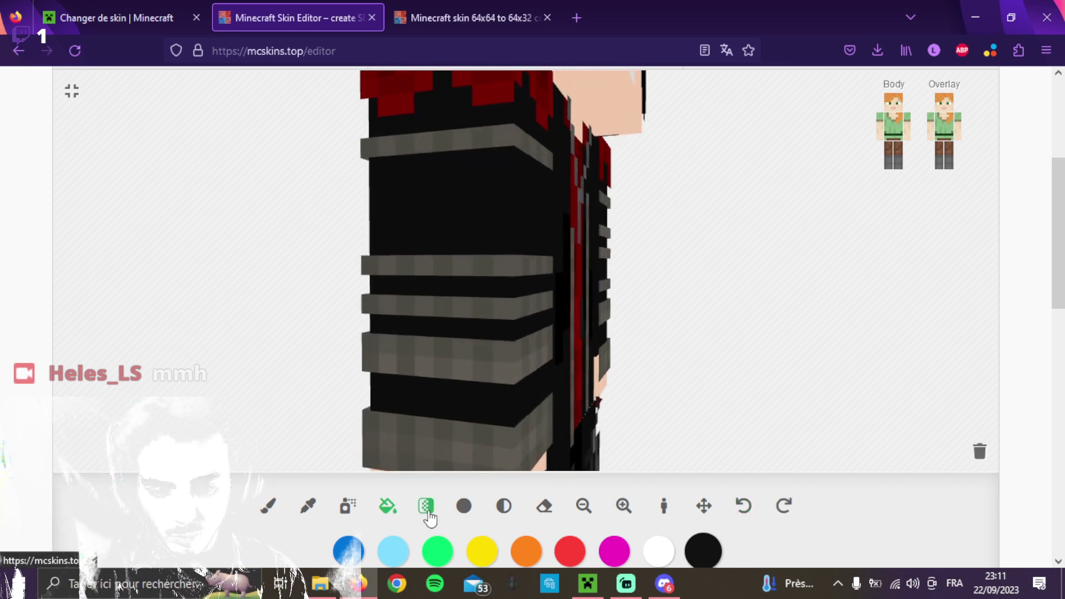
click(464, 506)
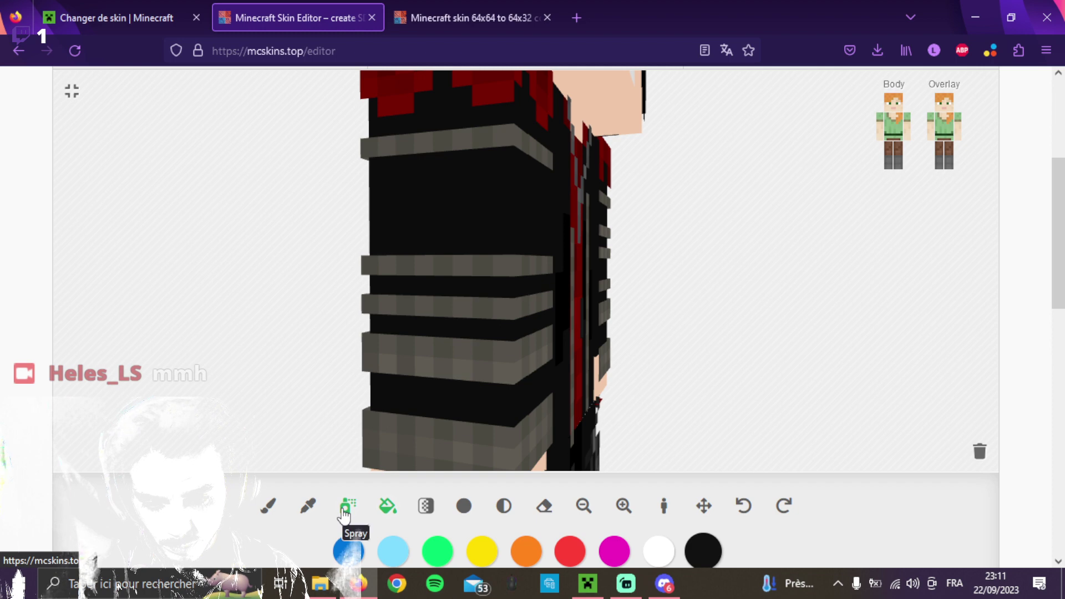
click(425, 507)
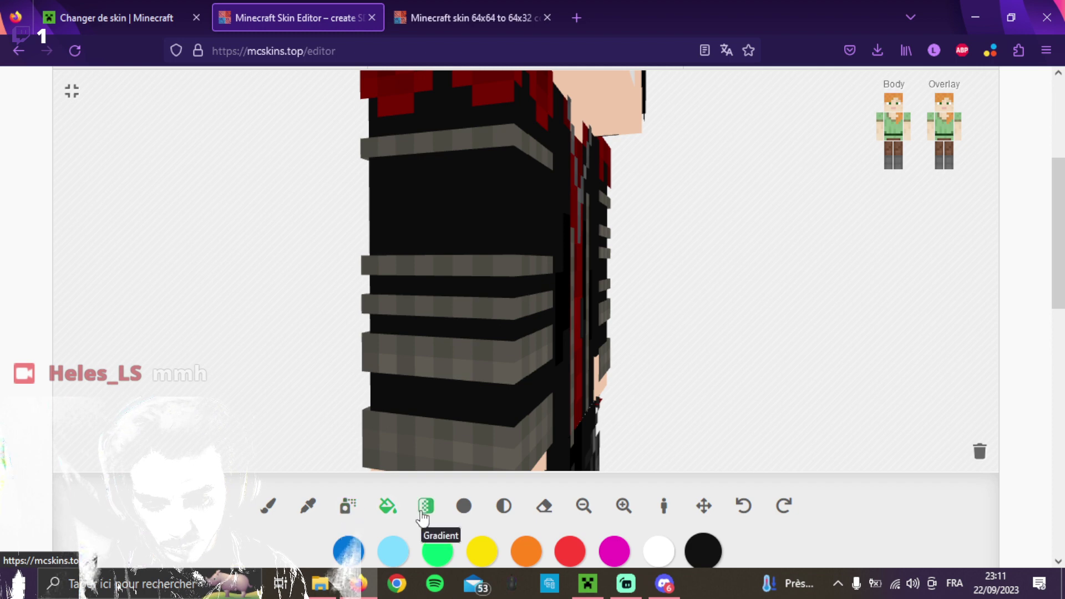
click(466, 514)
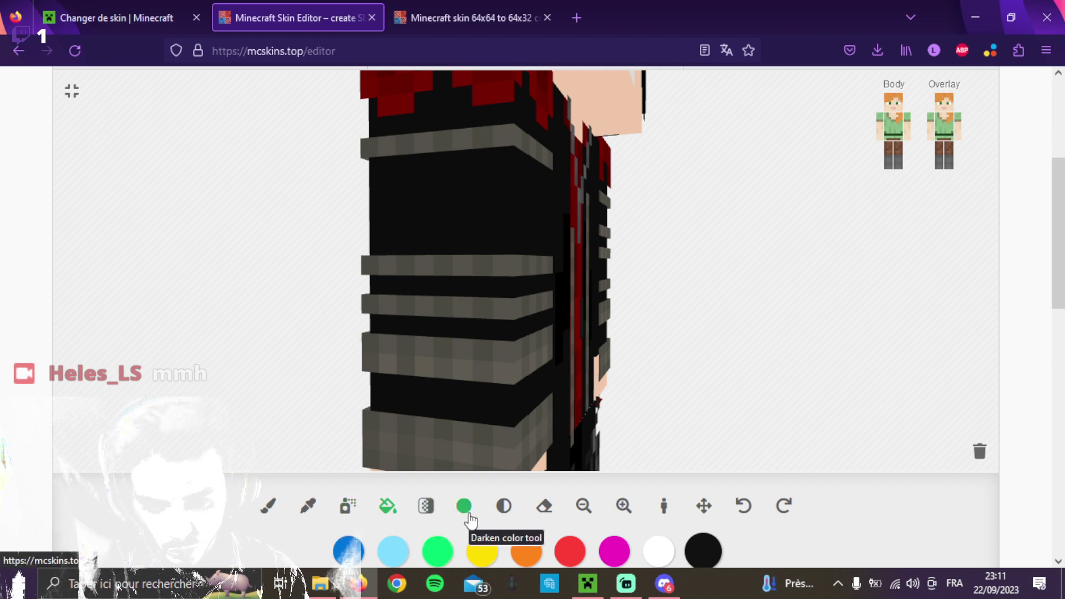
click(503, 508)
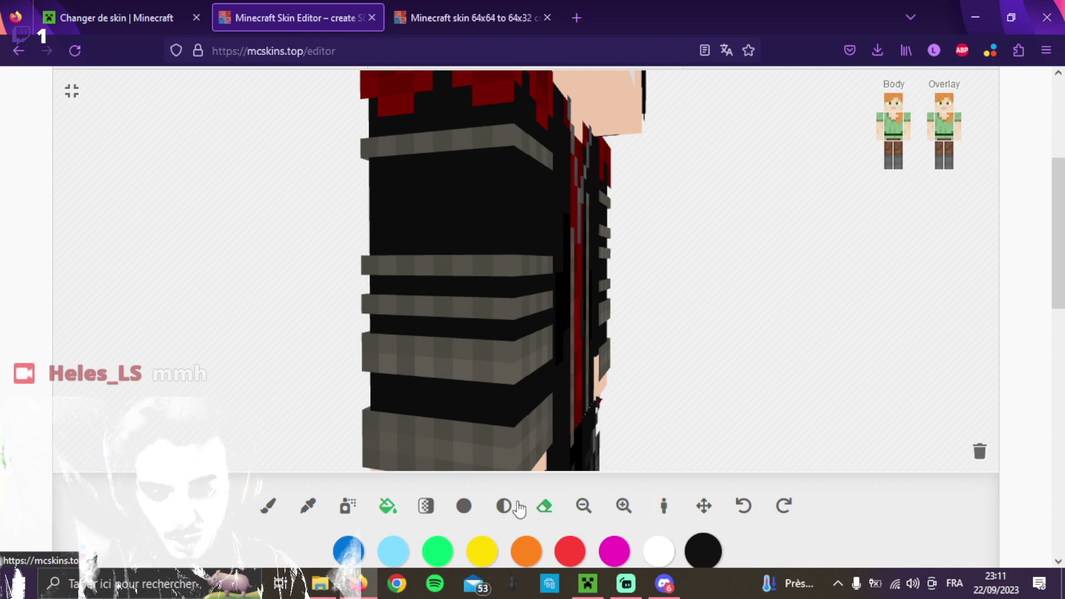
click(708, 553)
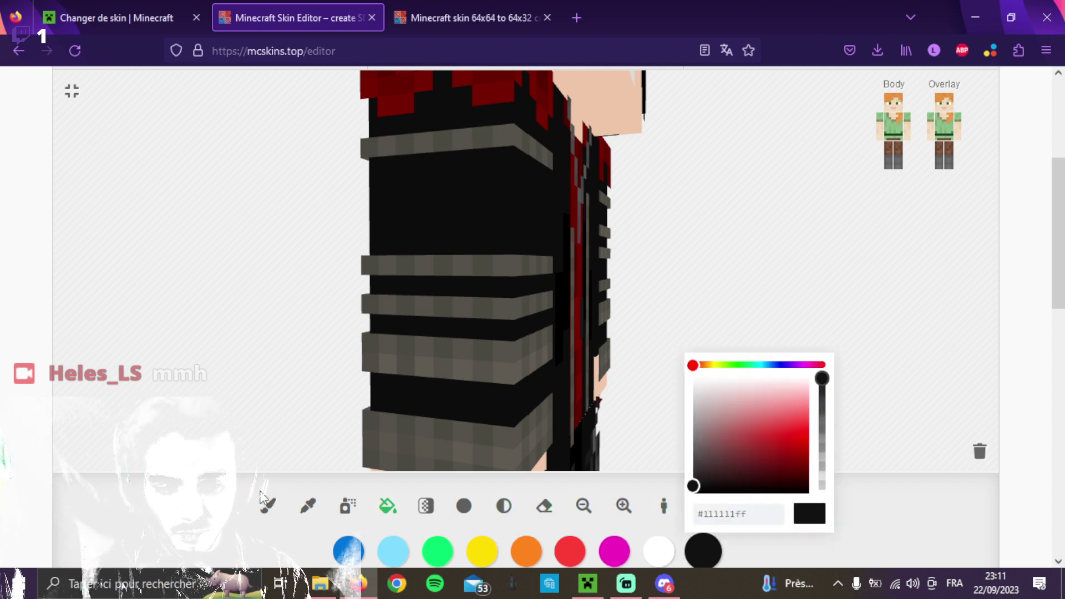
click(269, 506)
click(348, 506)
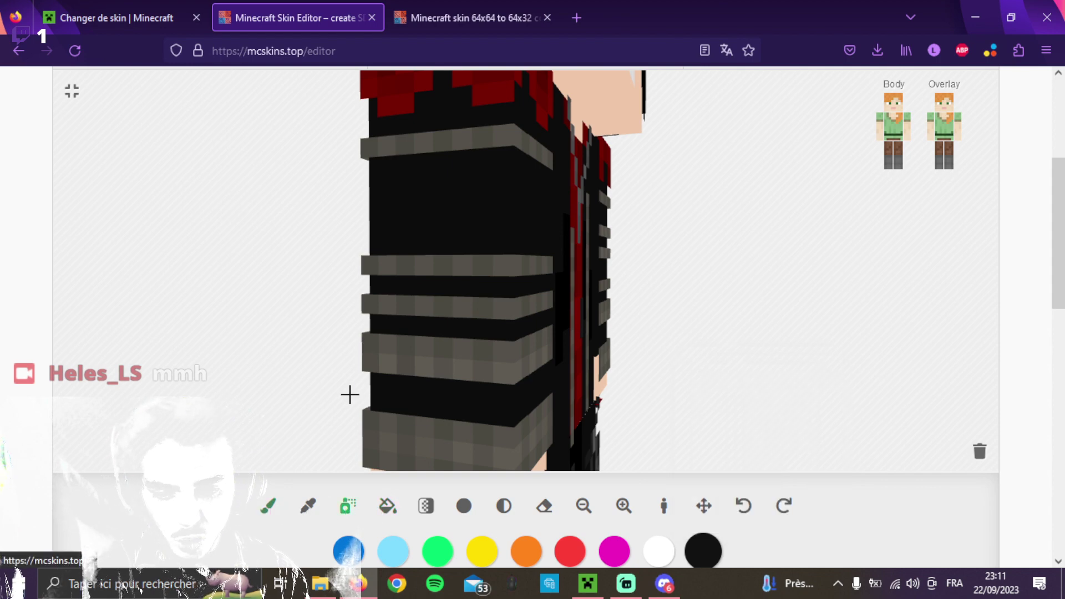
mouse_move(405, 309)
mouse_down()
mouse_move(480, 268)
mouse_move(469, 271)
mouse_move(503, 271)
mouse_move(375, 271)
mouse_move(500, 271)
mouse_move(416, 269)
mouse_move(446, 272)
mouse_up()
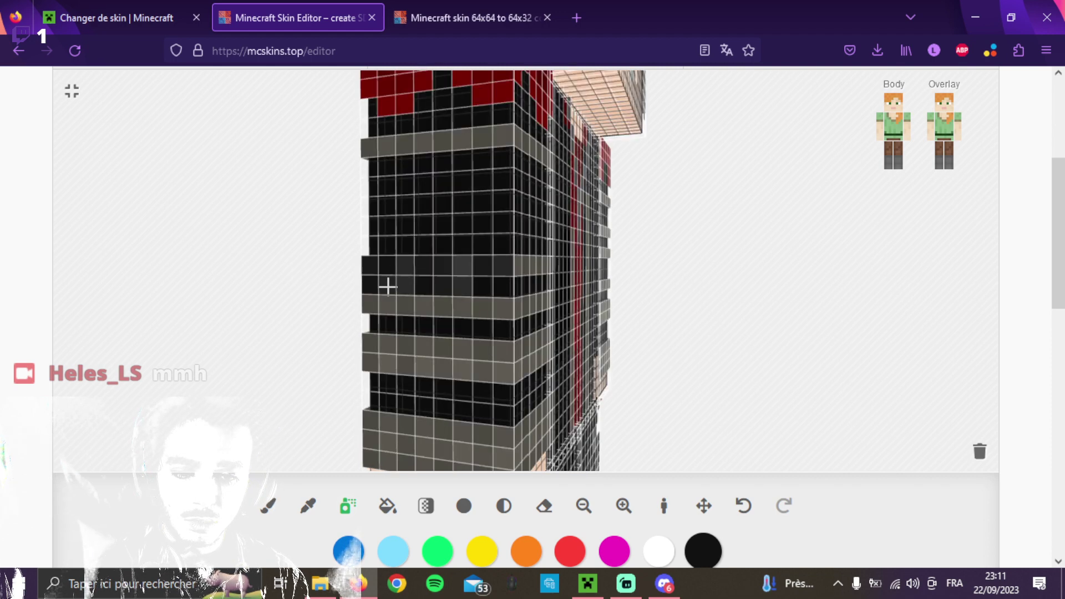
Undo the stray spray below the second stripe and spray the third stripe on the sleeve's outer side black.
click(738, 504)
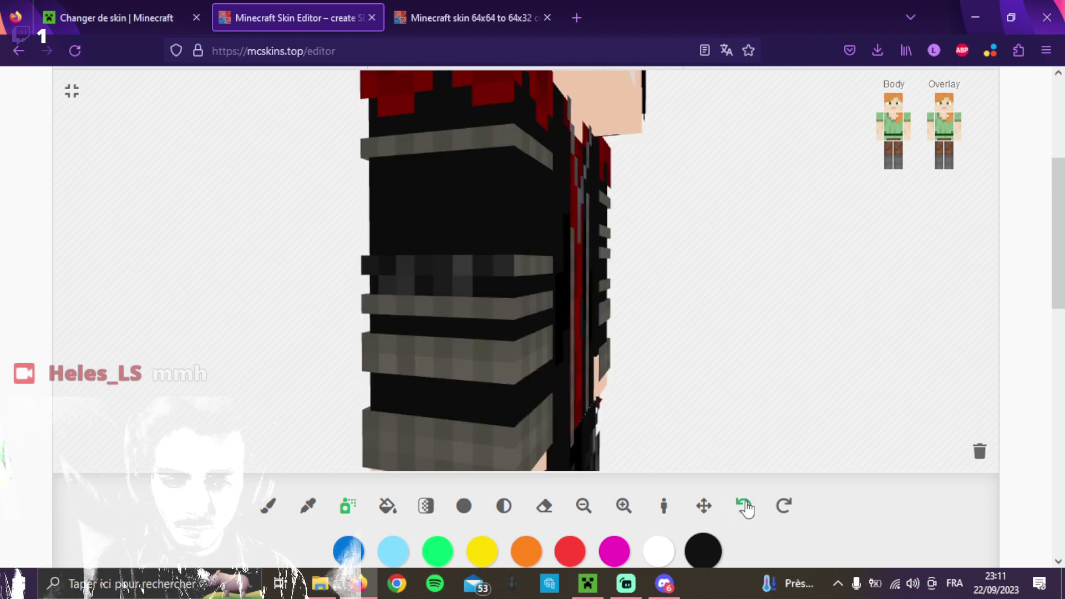
click(745, 506)
click(745, 506)
click(745, 506)
click(745, 506)
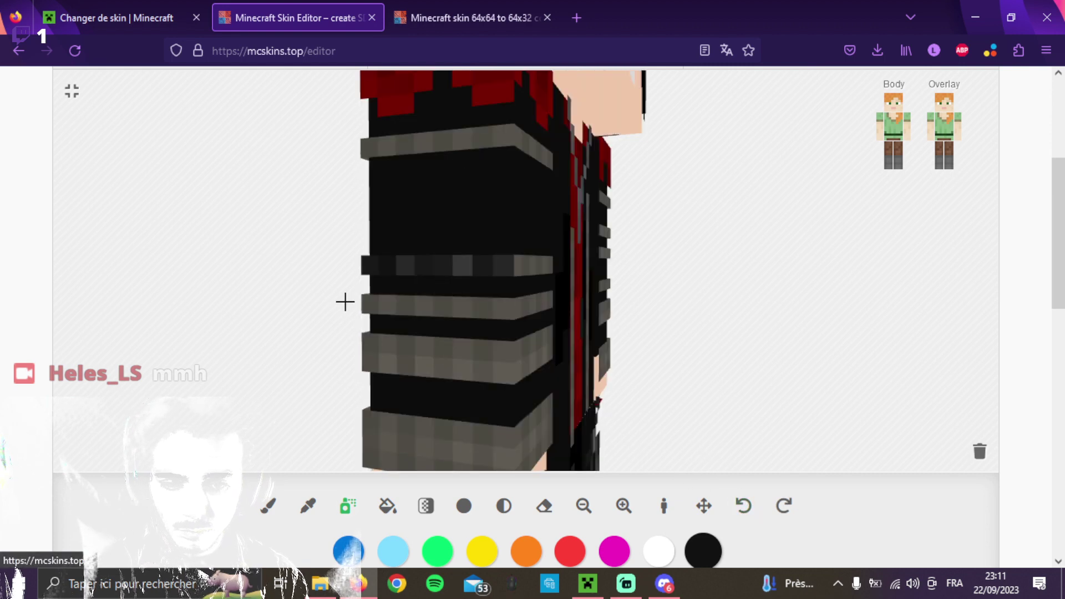
mouse_move(366, 304)
mouse_down()
mouse_move(510, 309)
mouse_move(548, 299)
mouse_move(503, 306)
mouse_up()
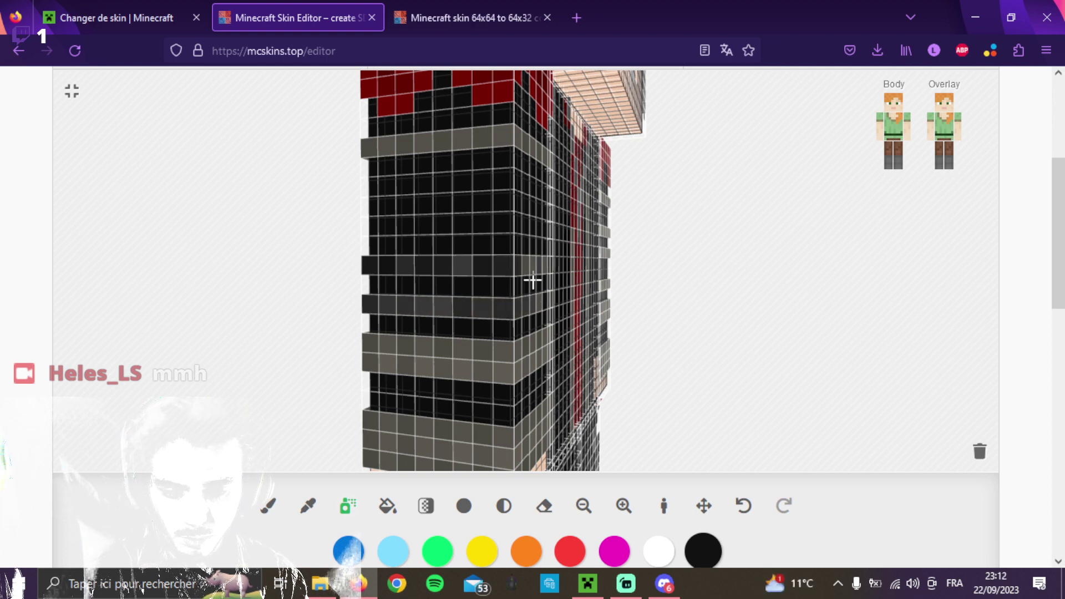
Try spraying black over the second and third stripes on the front of the right sleeve, and undo the strokes.
scroll(989, 392, down, 5)
drag(989, 393, 768, 362)
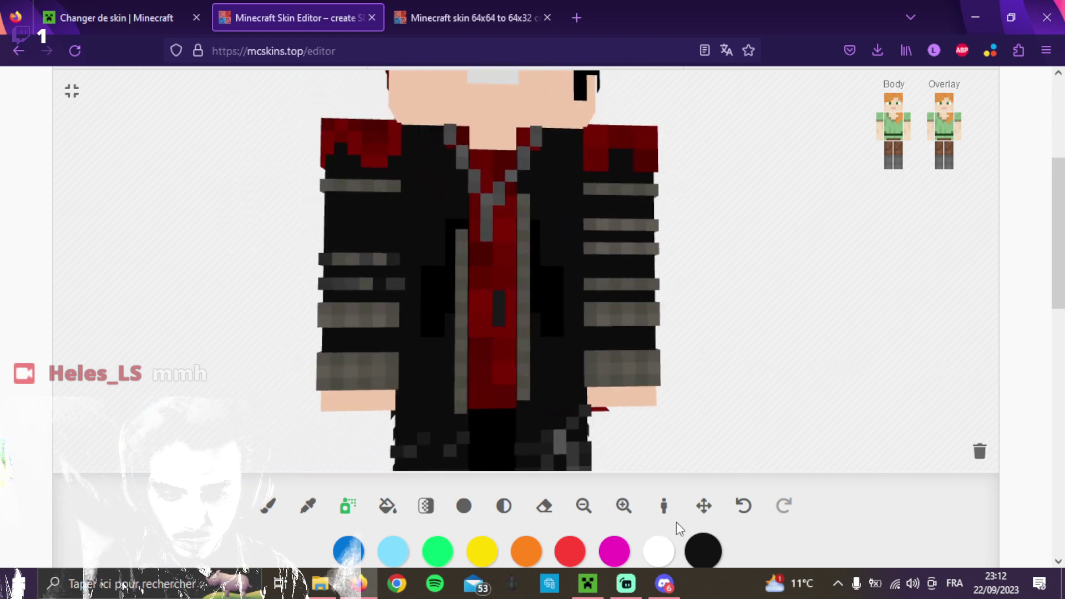
click(743, 506)
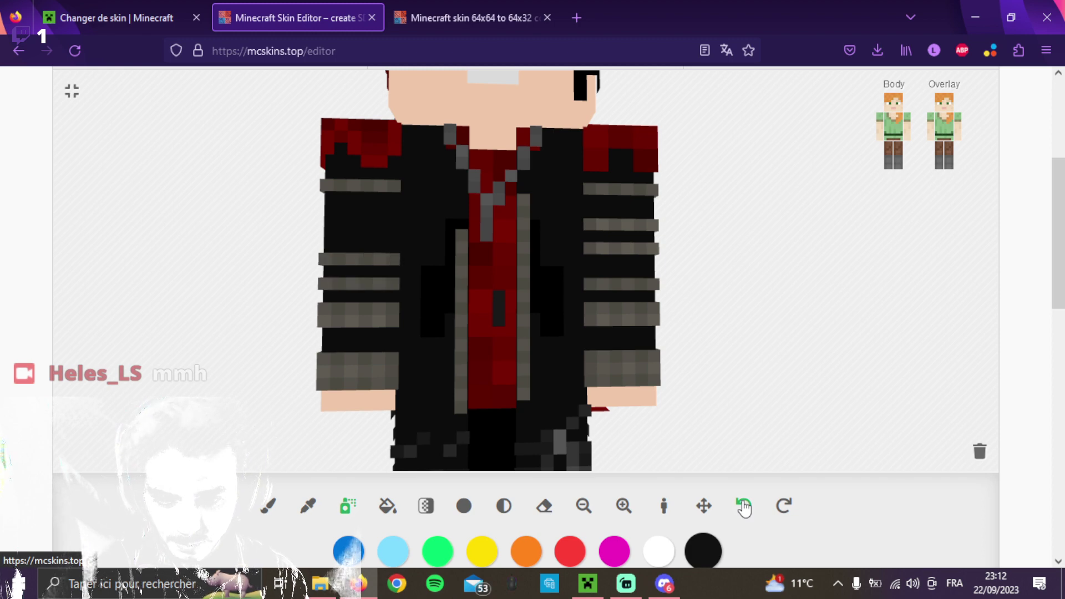
click(393, 281)
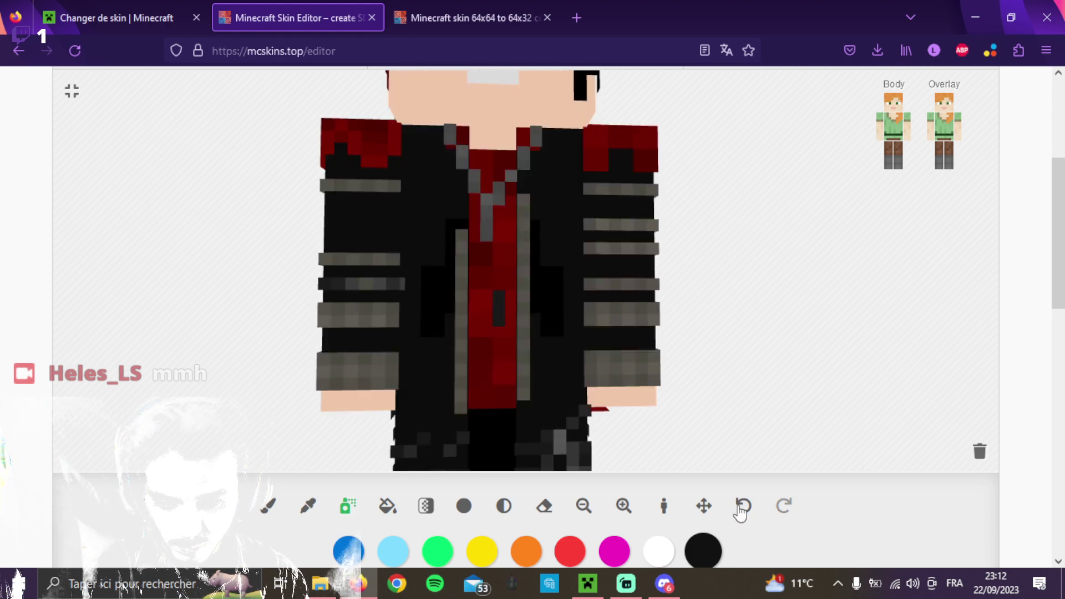
click(743, 507)
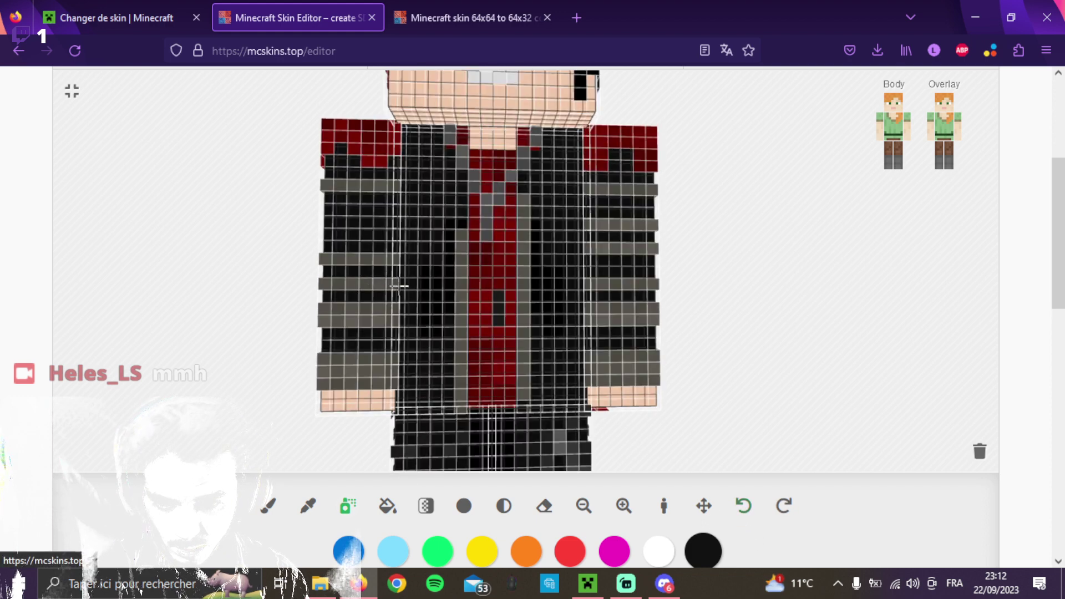
Hide the head, torso, arms and legs of the Body layer so only the overlay is shown.
scroll(335, 297, up, 1)
scroll(333, 297, up, 1)
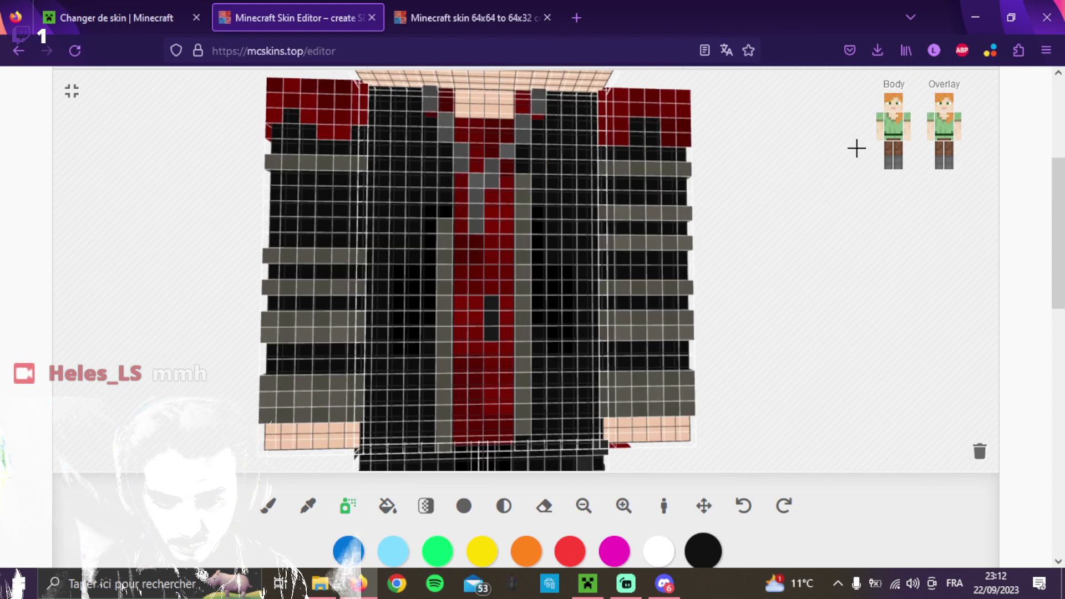
click(906, 135)
click(901, 135)
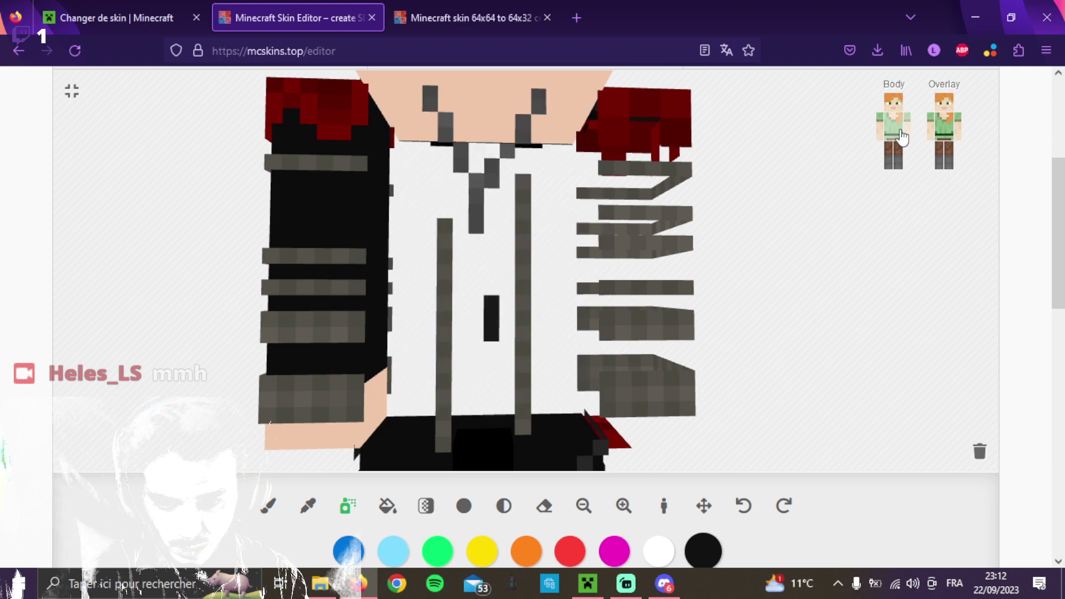
click(897, 157)
click(888, 158)
click(895, 105)
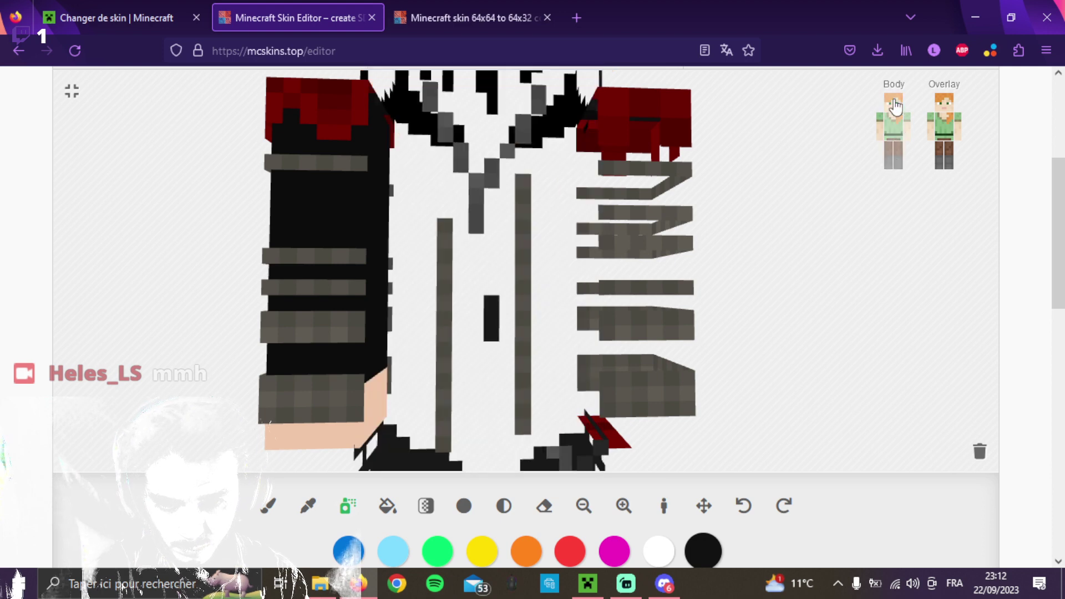
click(880, 132)
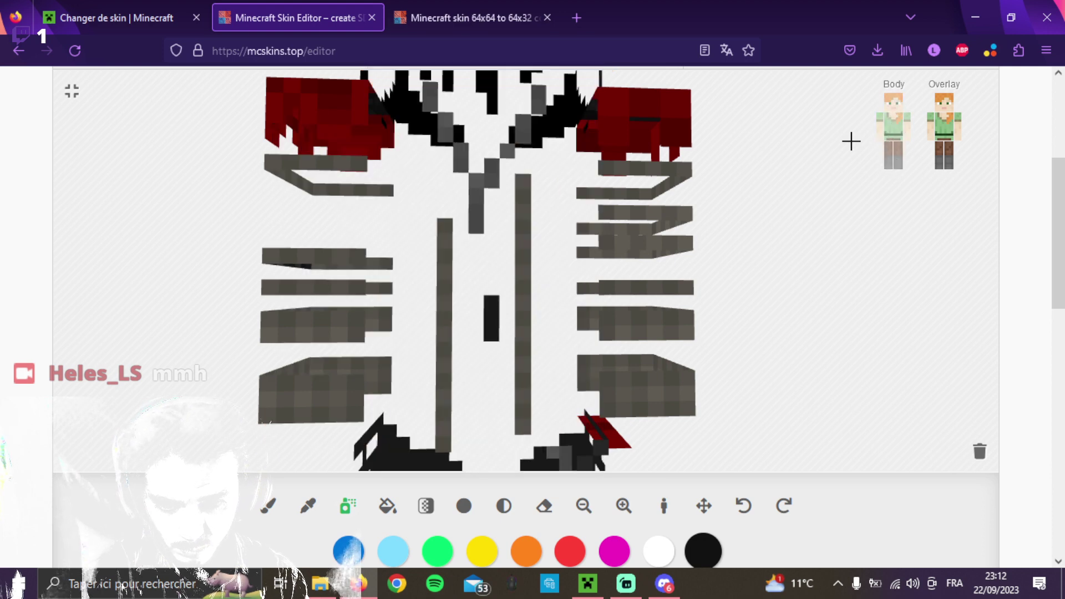
Spray the uppermost grey stripe of the right sleeve's overlay black across its front and outer sides.
drag(806, 161, 138, 255)
scroll(230, 268, up, 5)
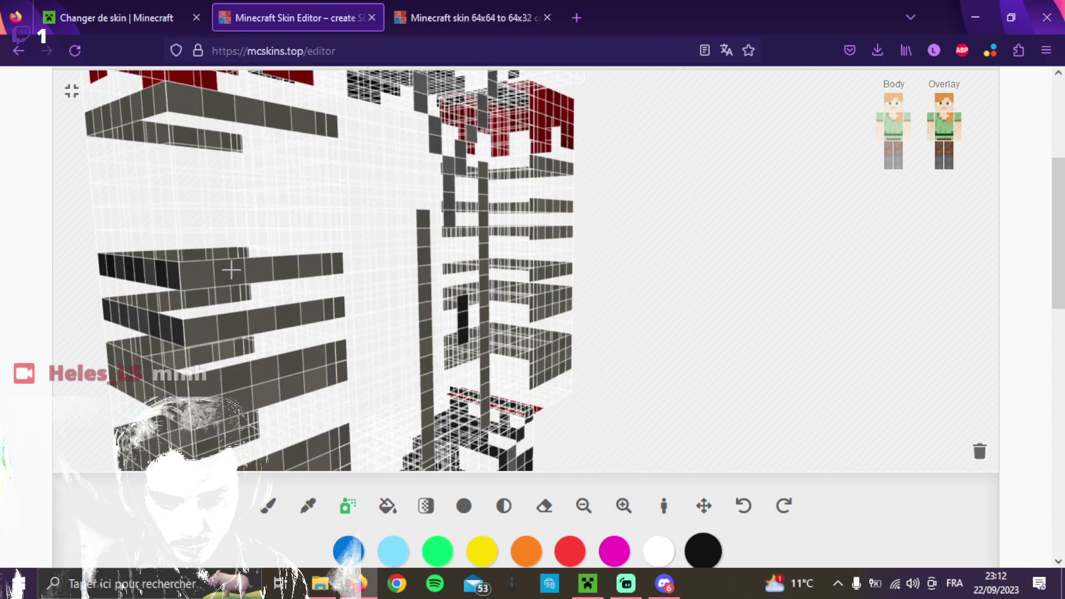
scroll(222, 271, down, 3)
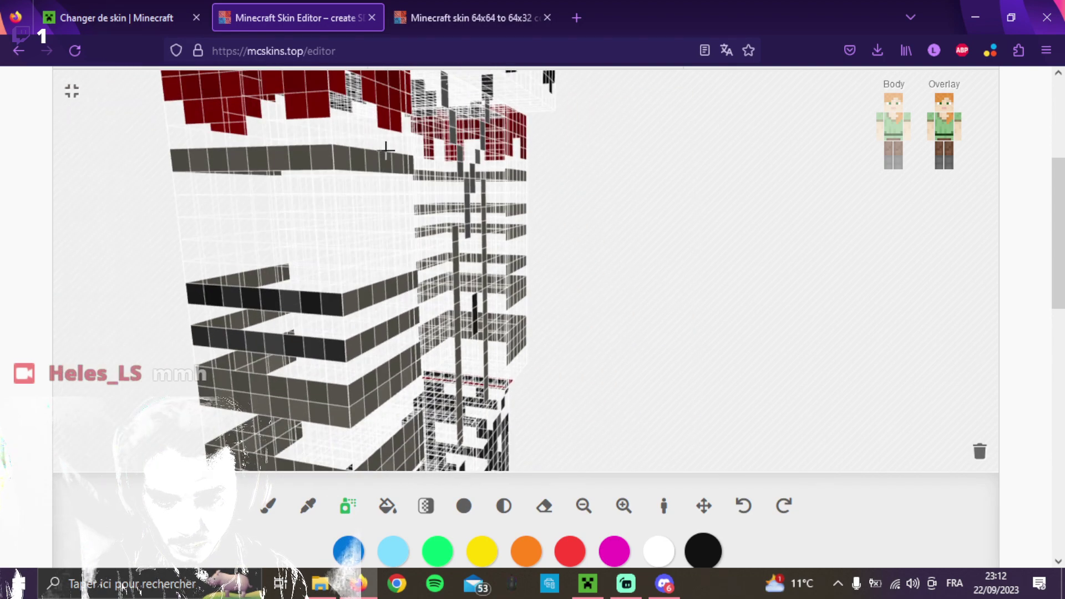
drag(405, 161, 184, 160)
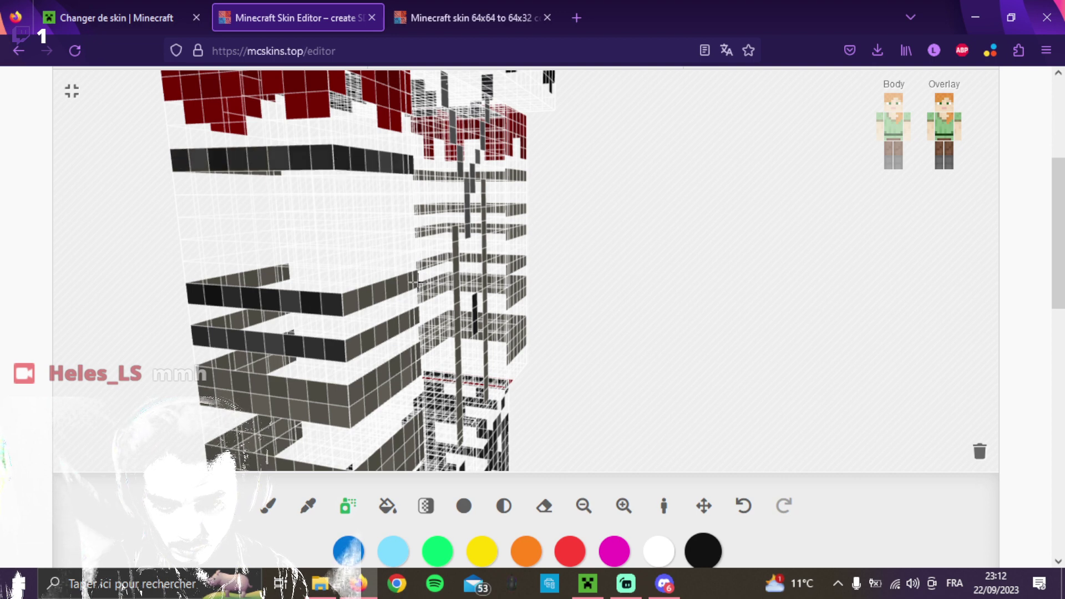
Try spraying the second stripe on the front of the right sleeve's overlay black, and undo the strokes with stray pixels above it.
mouse_move(413, 280)
mouse_down()
mouse_move(350, 280)
mouse_move(345, 289)
mouse_up()
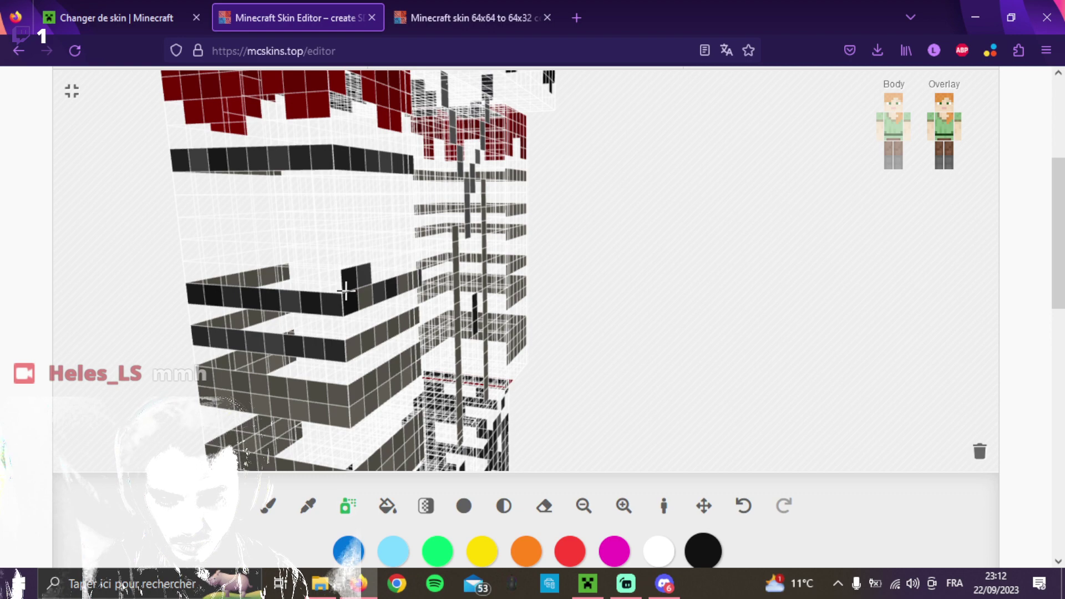
click(743, 506)
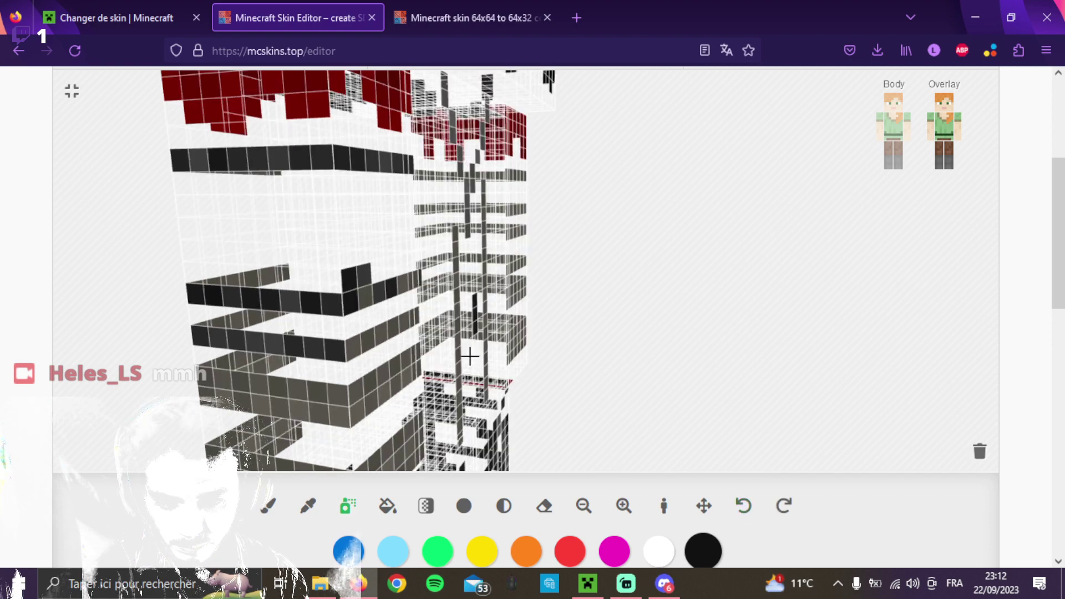
click(744, 506)
click(744, 506)
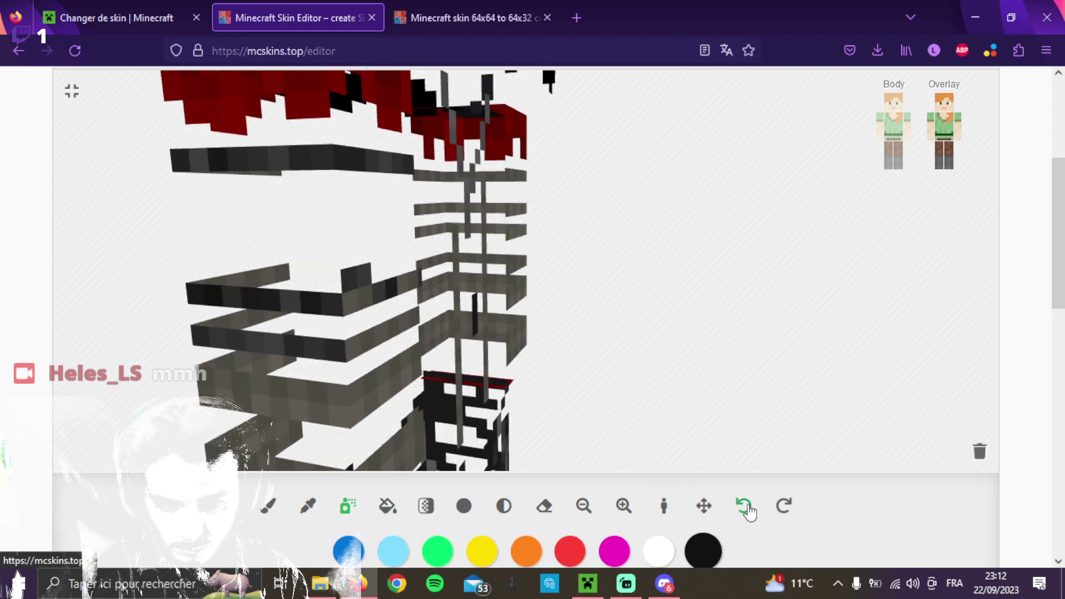
click(744, 506)
click(744, 506)
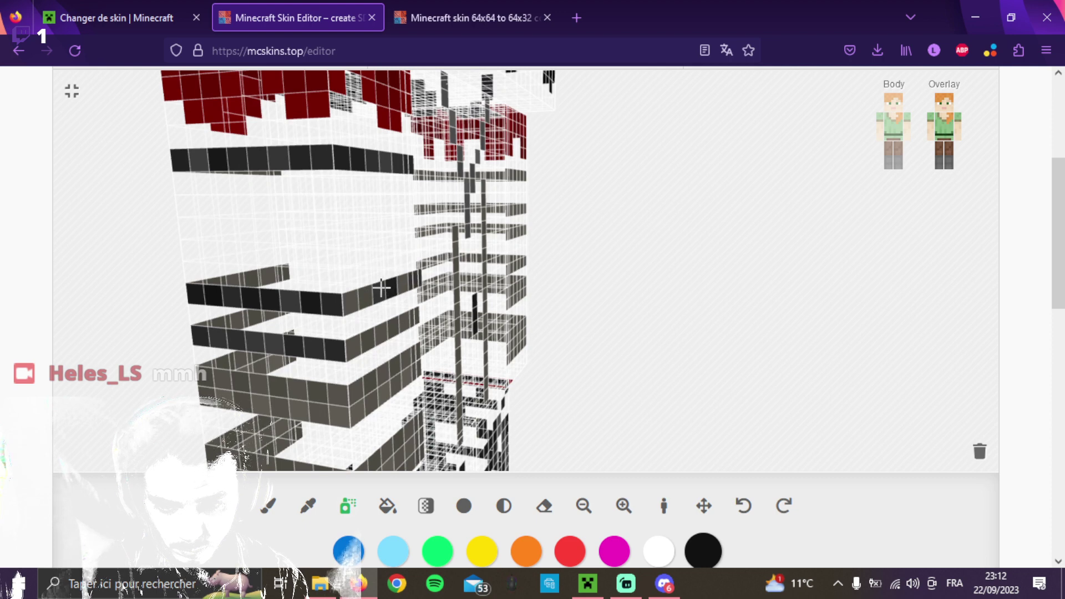
Try spraying the second and third stripes on the sleeve's front and the fourth stripe's upper row black.
drag(381, 287, 338, 300)
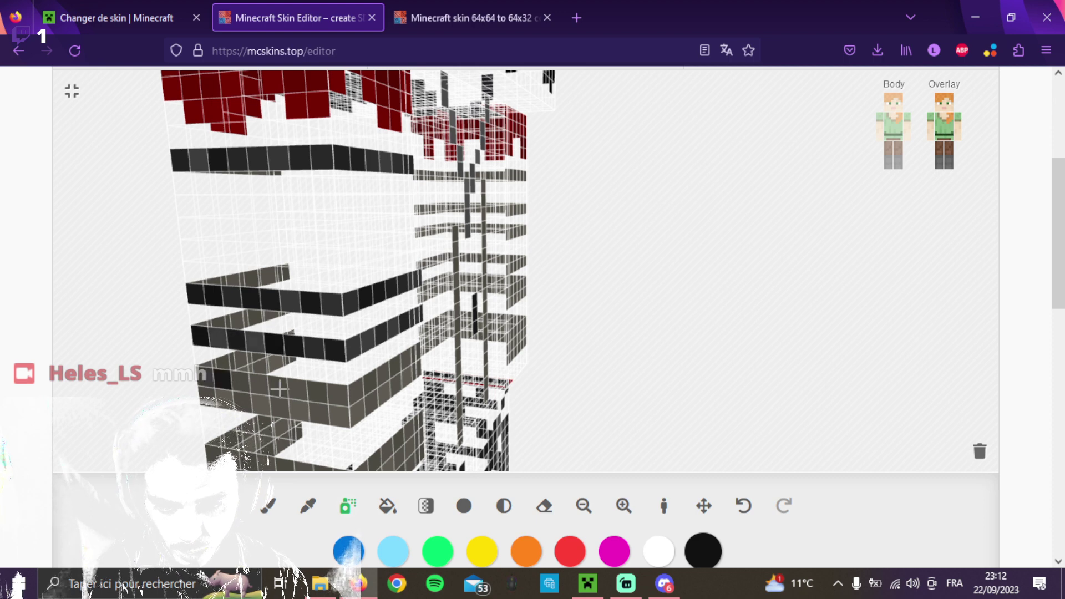
mouse_move(279, 389)
mouse_down()
mouse_move(339, 394)
mouse_move(423, 362)
mouse_up()
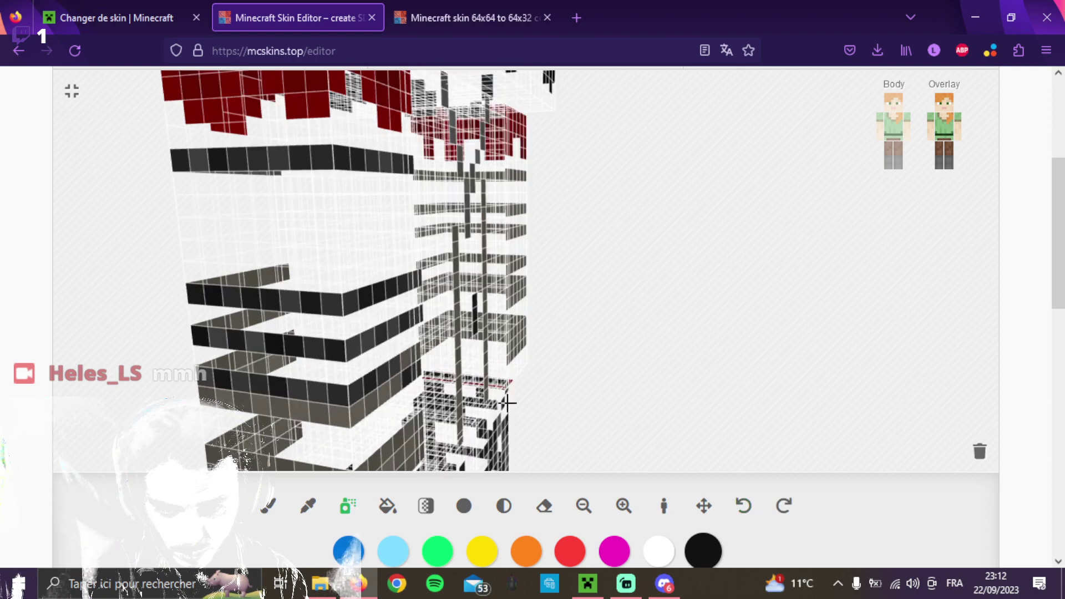
drag(508, 403, 660, 427)
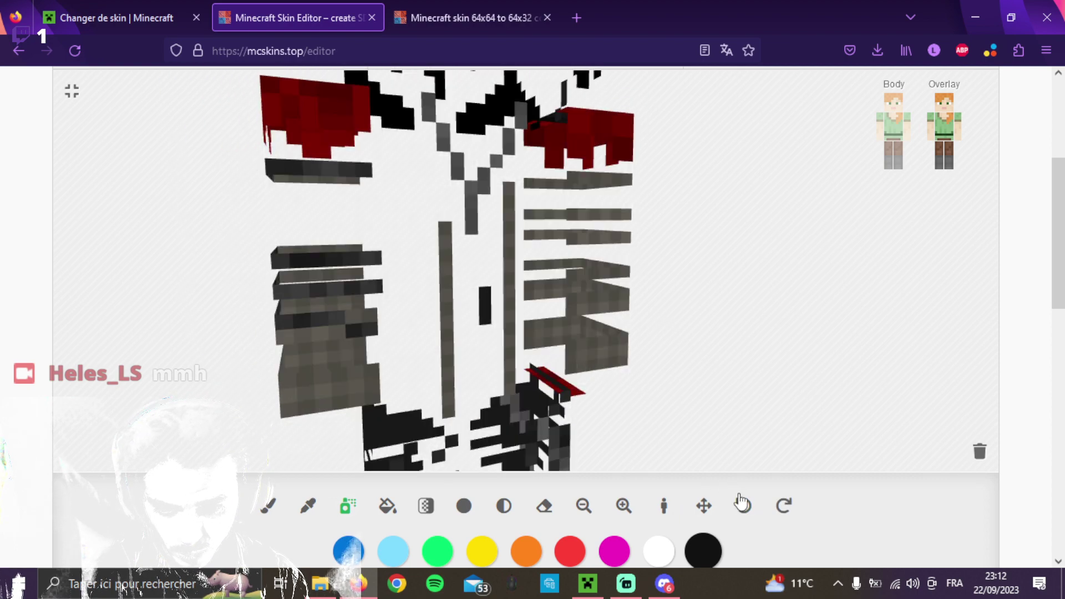
Undo the black strokes on the second, third and fourth stripes until the front of the sleeve is grey again there.
click(742, 506)
click(742, 506)
click(742, 507)
click(741, 508)
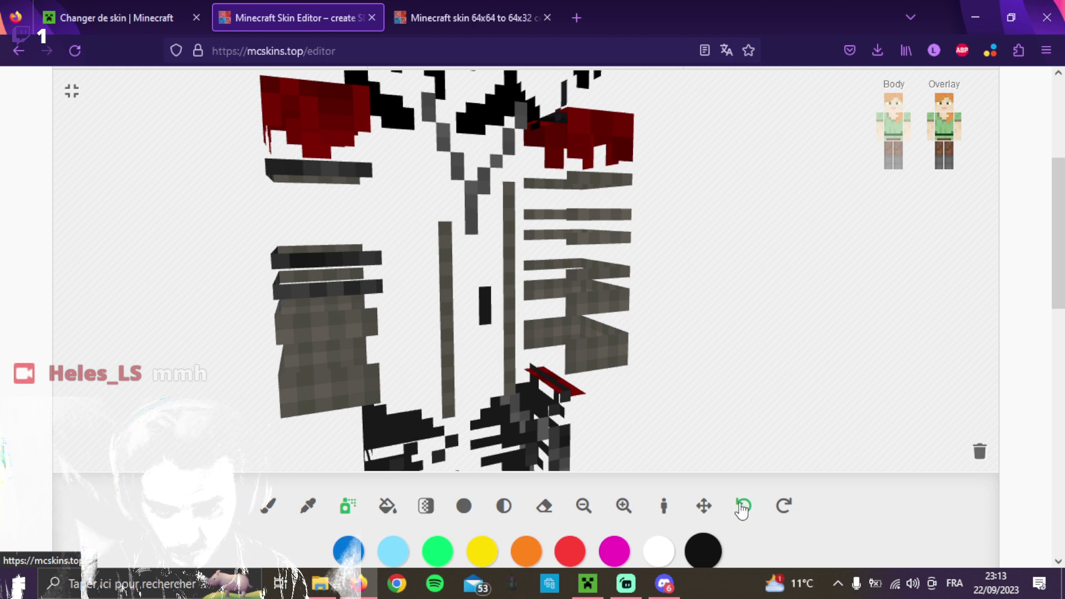
click(742, 510)
click(741, 511)
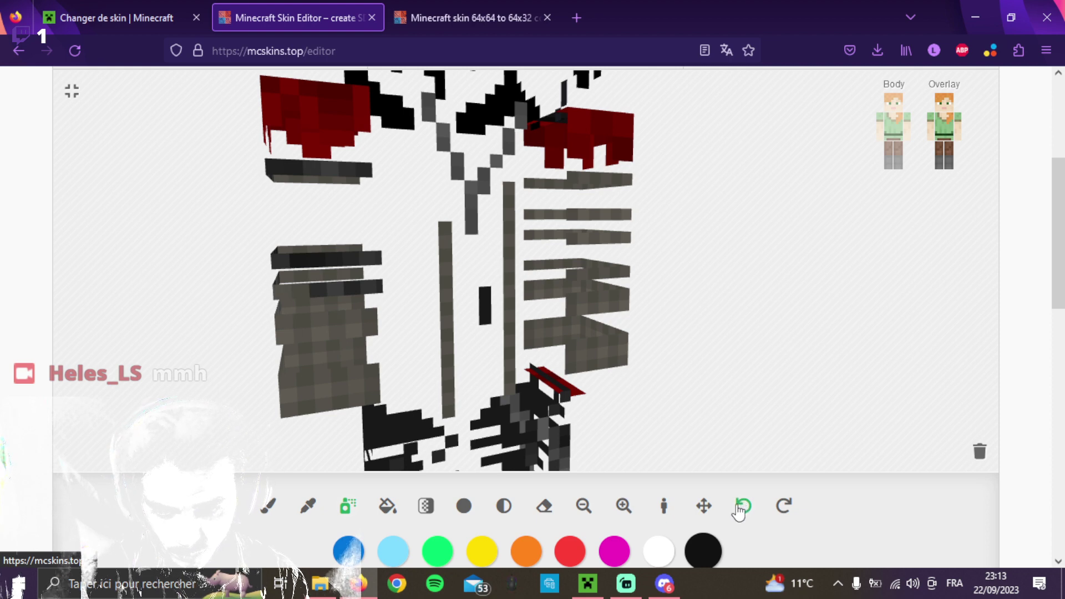
click(740, 511)
click(740, 510)
click(739, 512)
click(738, 513)
click(737, 514)
click(737, 514)
click(737, 514)
click(738, 514)
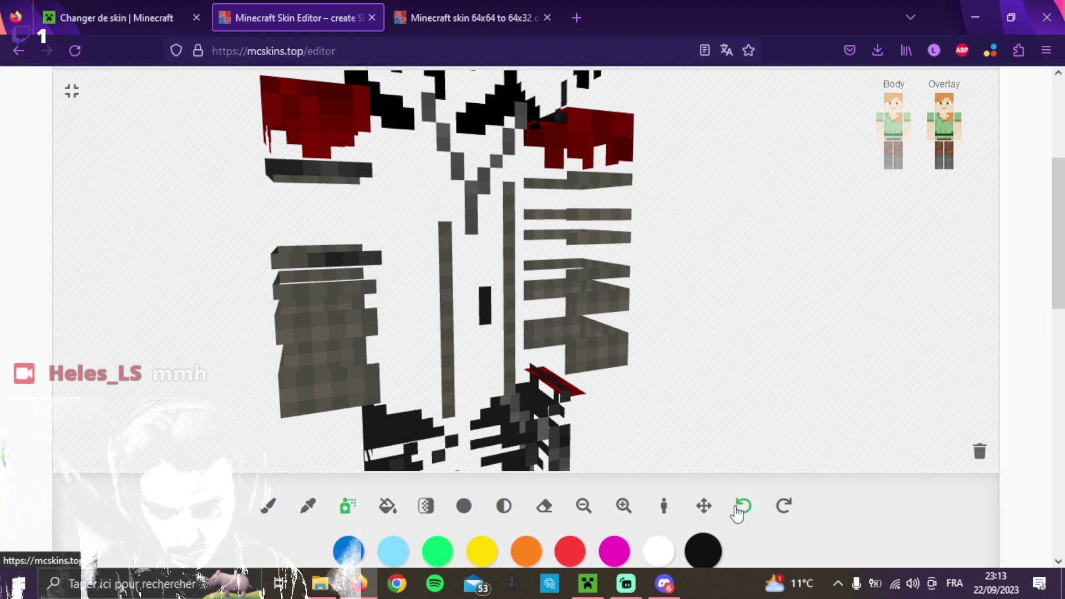
click(737, 514)
click(737, 514)
click(737, 514)
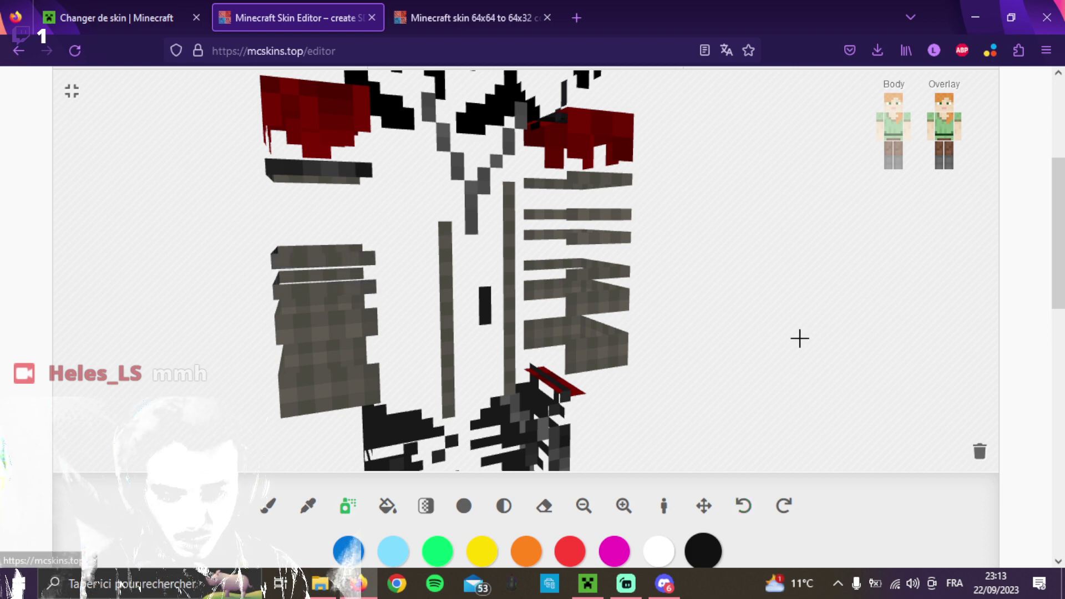
Reset the view and hide the head, torso, left arm and legs of the Overlay layer, leaving only the right arm.
click(666, 511)
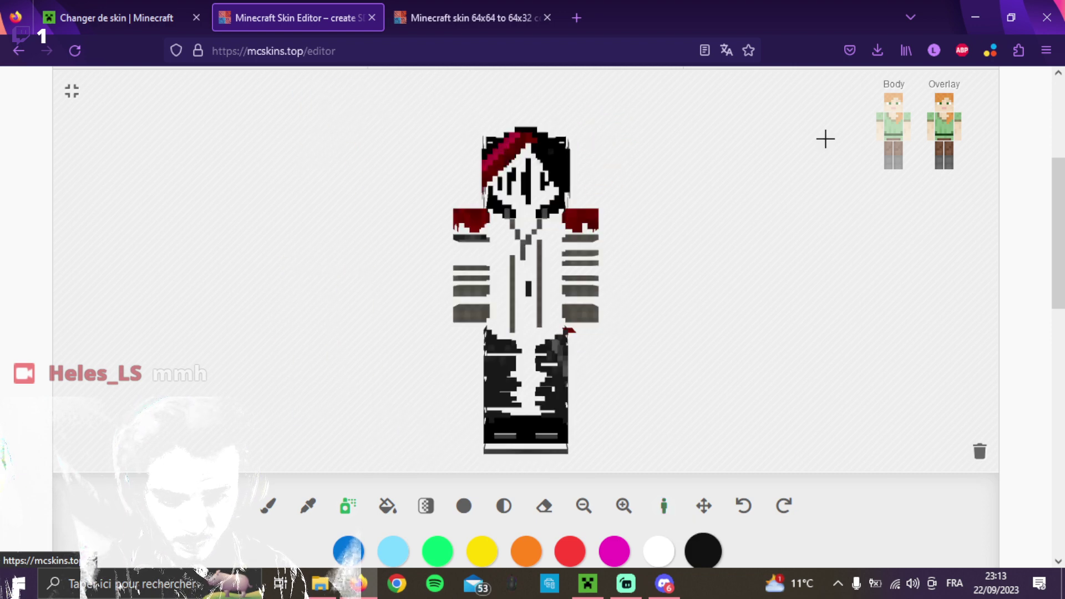
click(941, 169)
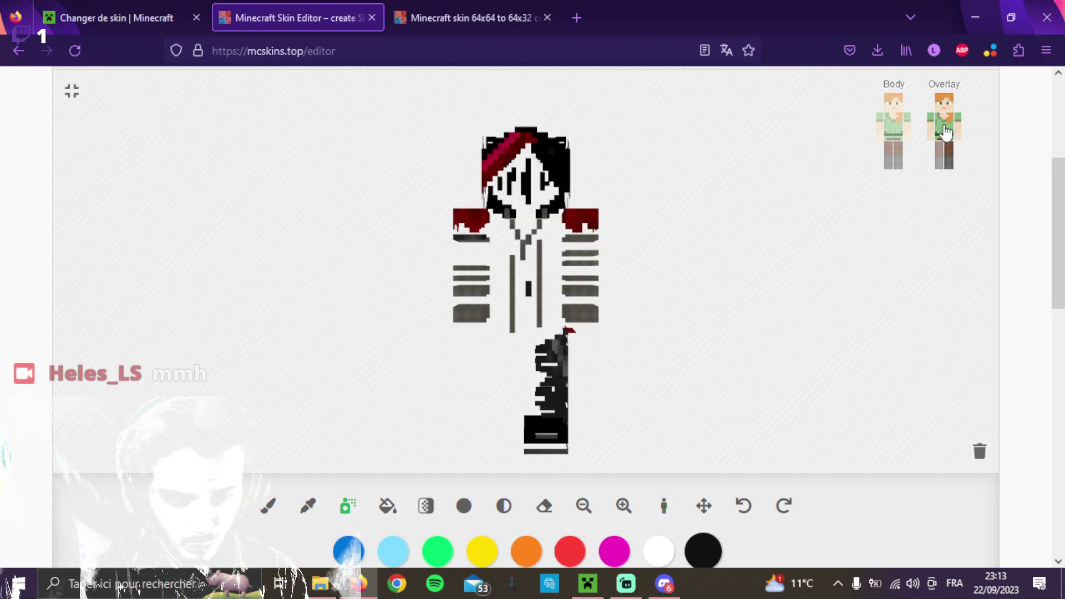
click(948, 127)
click(938, 101)
click(955, 119)
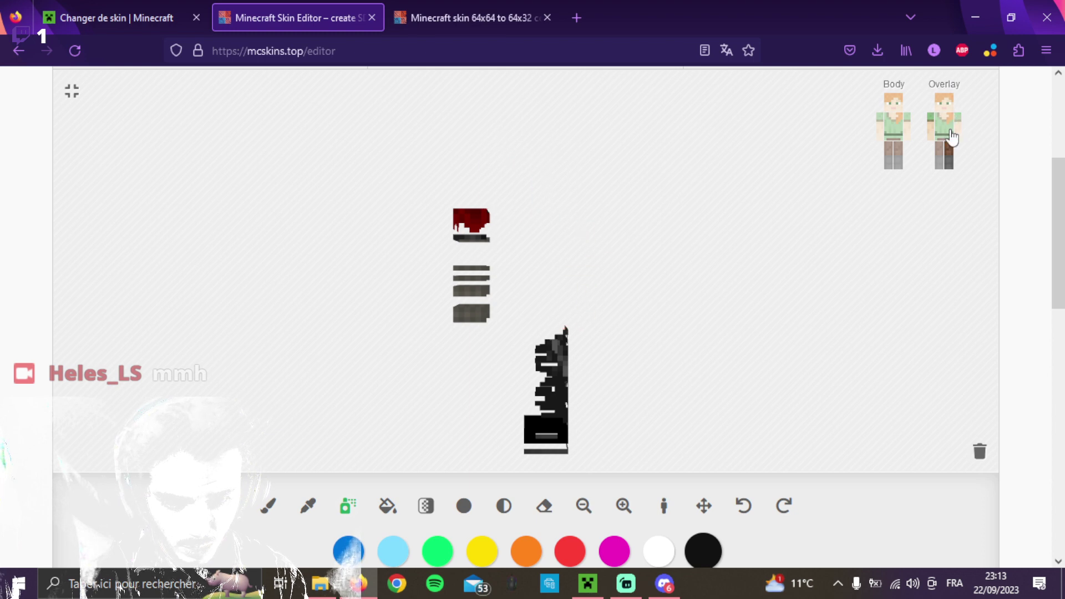
click(949, 157)
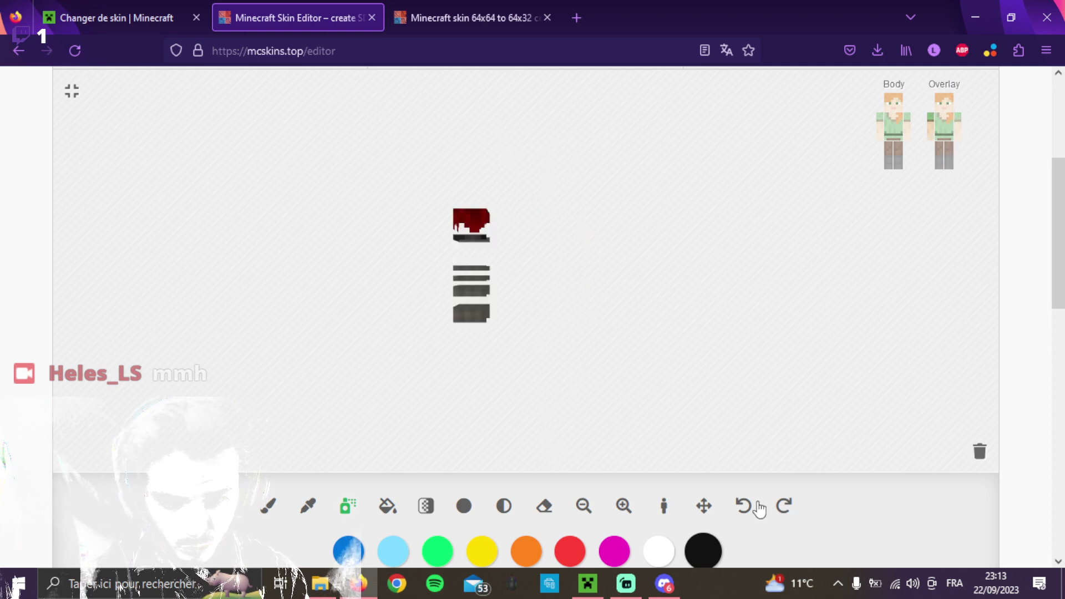
Spray the second and third stripes on the front of the isolated right sleeve black.
drag(420, 264, 466, 255)
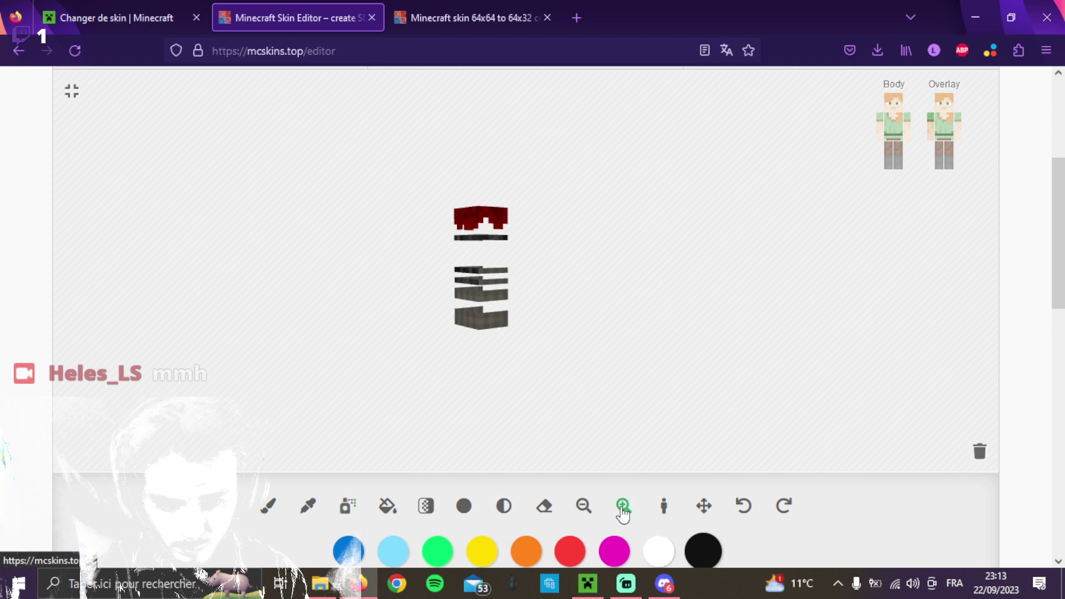
click(664, 507)
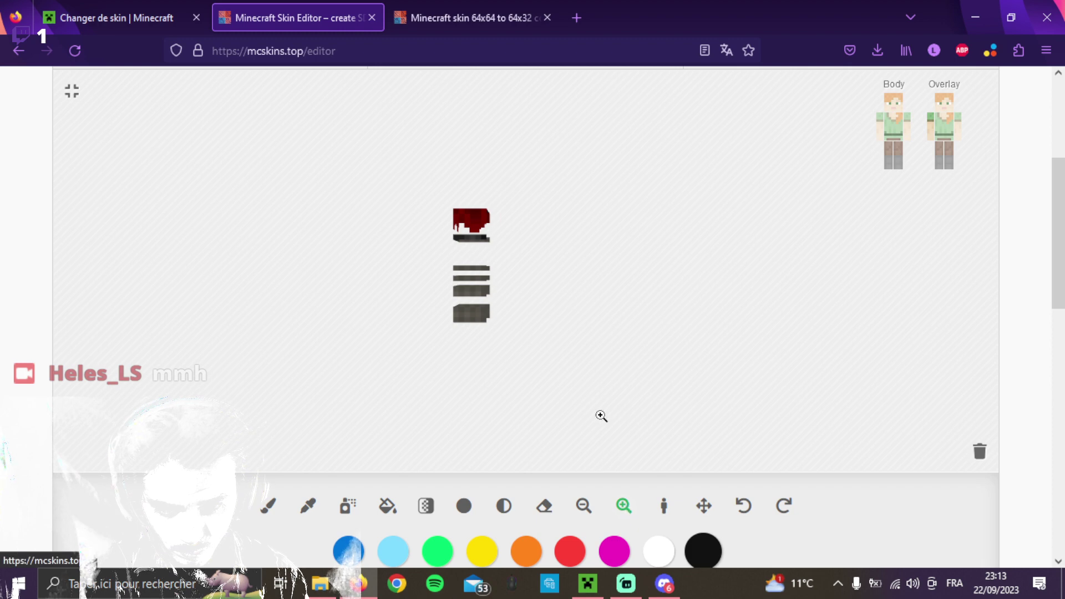
scroll(601, 416, up, 5)
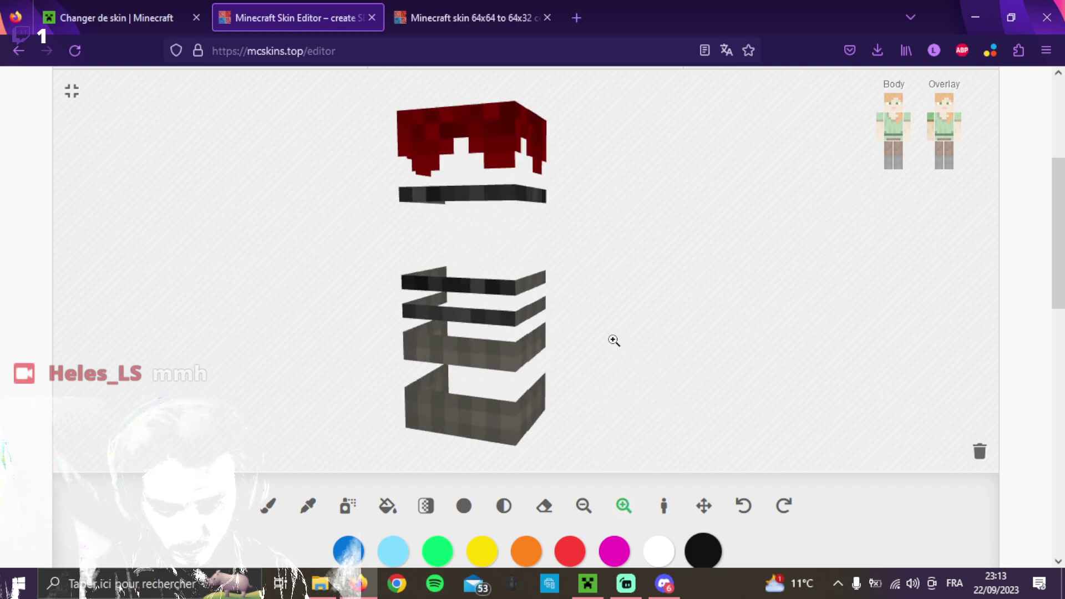
drag(578, 264, 546, 273)
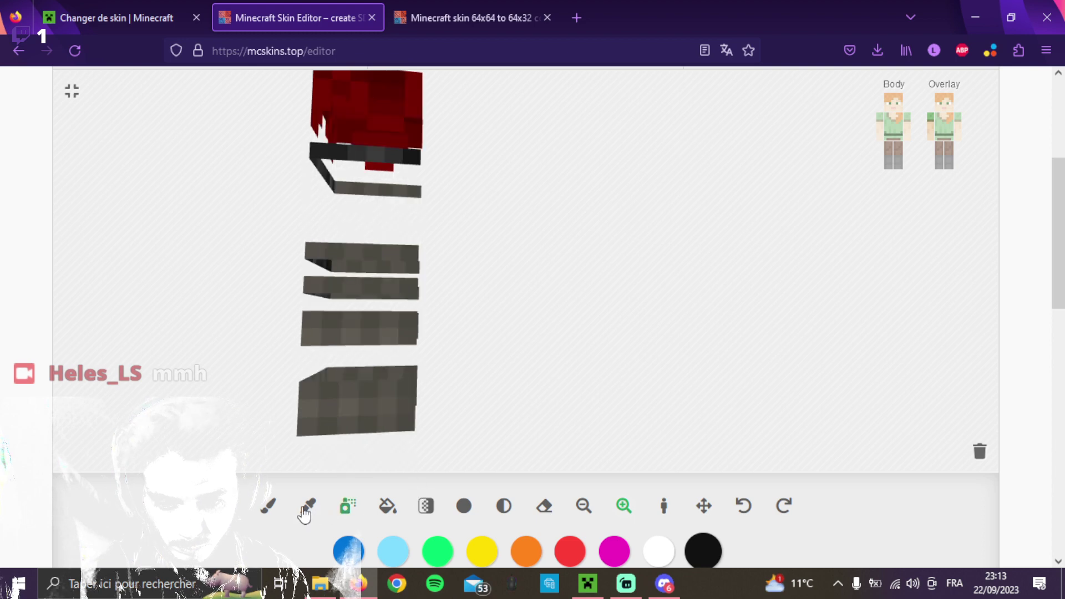
click(268, 505)
drag(309, 251, 417, 252)
click(348, 505)
drag(314, 289, 412, 289)
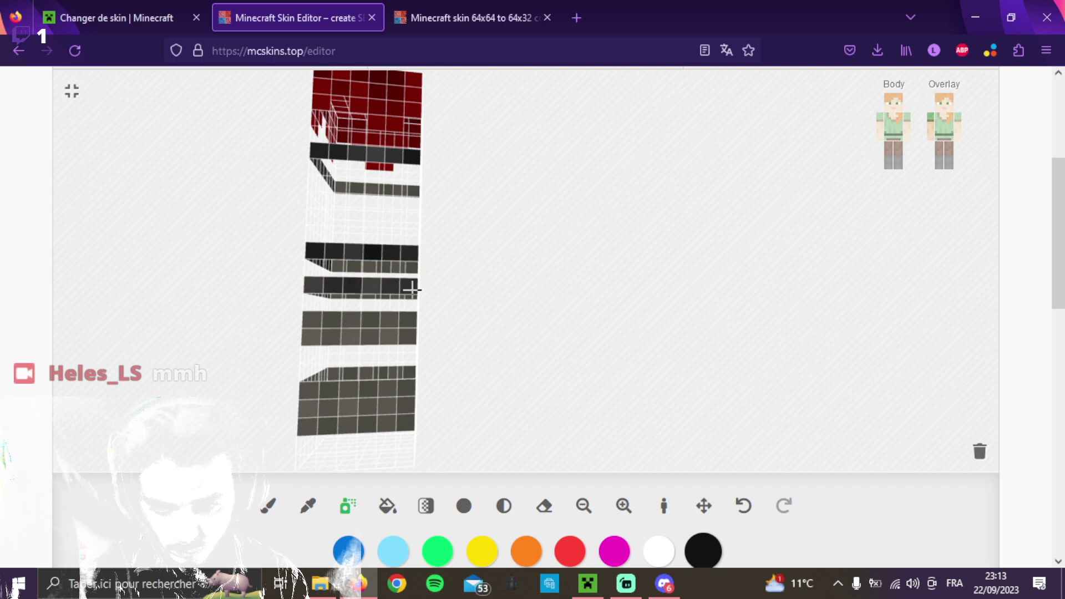
Spray the fourth and lowest stripes on the sleeve's front black, and preview them briefly over the Body layer's right arm.
mouse_move(314, 324)
mouse_down()
mouse_move(407, 326)
mouse_move(386, 338)
mouse_move(311, 335)
mouse_up()
mouse_move(309, 391)
mouse_down()
mouse_move(405, 393)
mouse_move(399, 421)
mouse_move(314, 428)
mouse_move(308, 414)
mouse_move(385, 409)
mouse_up()
click(879, 131)
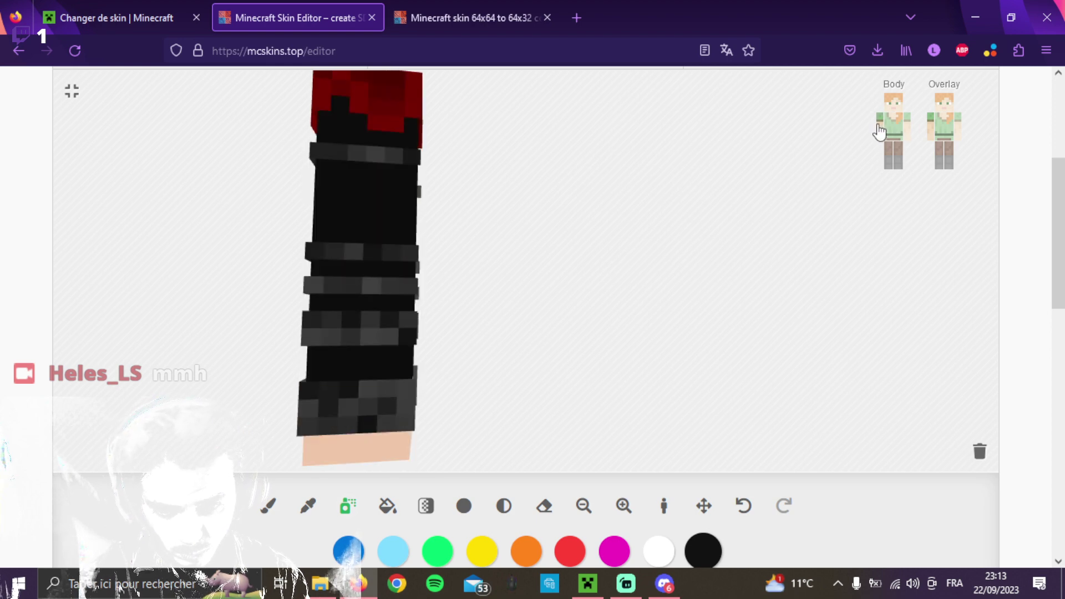
click(879, 132)
Spray the lowest stripe and the two-row fourth stripe on the sleeve's outer side black.
drag(514, 249, 360, 309)
mouse_move(447, 309)
mouse_down()
mouse_move(624, 322)
mouse_move(620, 312)
mouse_move(421, 324)
mouse_move(442, 310)
mouse_move(441, 341)
mouse_move(456, 353)
mouse_move(641, 354)
mouse_up()
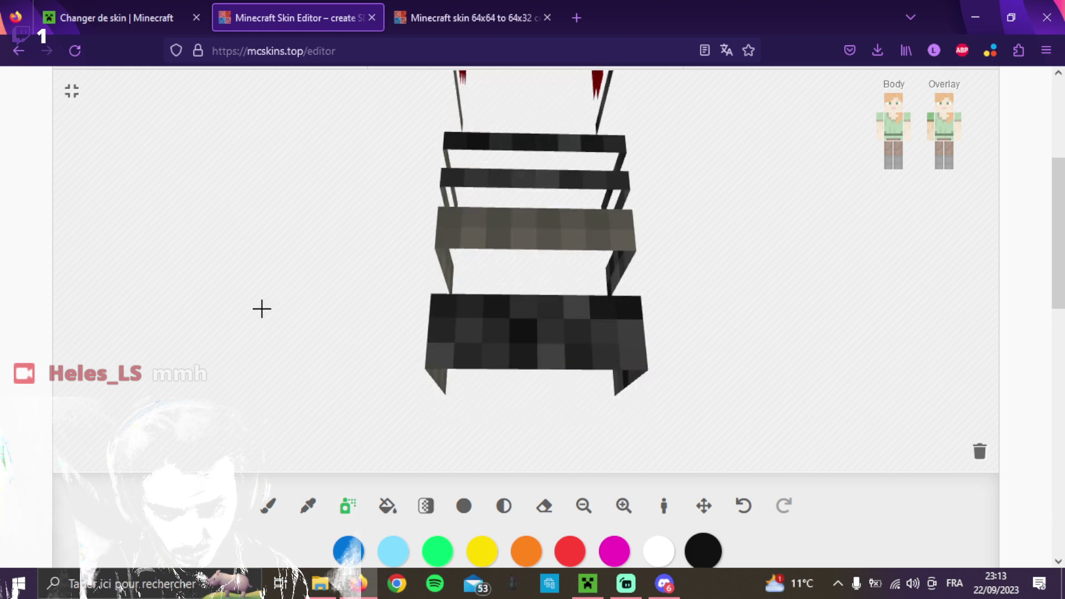
drag(261, 307, 355, 323)
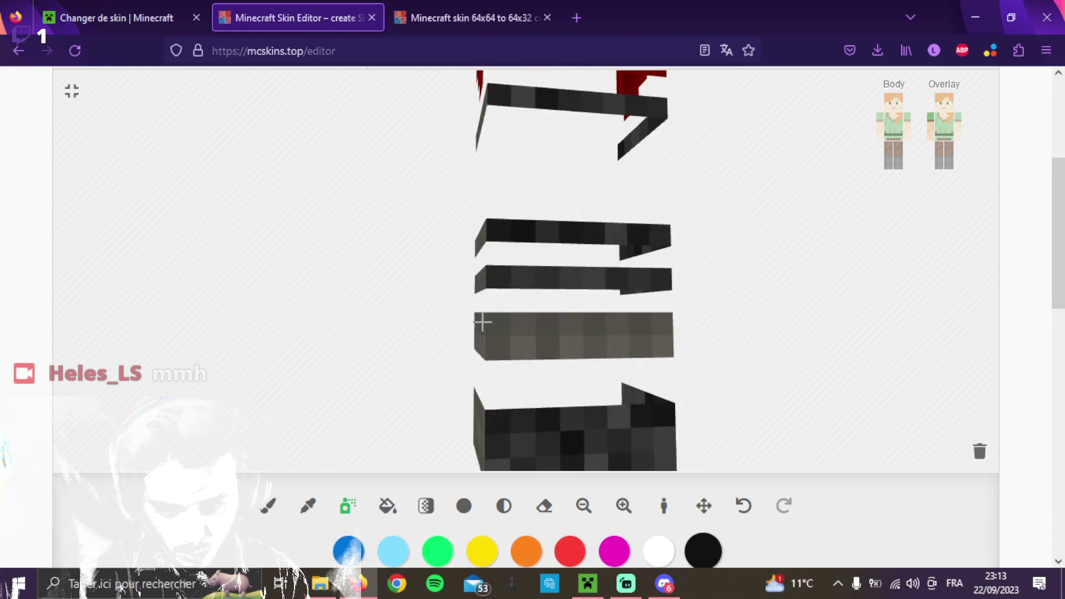
mouse_move(490, 326)
mouse_down()
mouse_move(656, 329)
mouse_move(659, 341)
mouse_move(532, 348)
mouse_up()
Spray the uppermost stripe on the back of the right sleeve black, undoing the stray pixel on the red area.
mouse_move(340, 354)
mouse_down()
mouse_move(288, 351)
mouse_move(528, 288)
mouse_up()
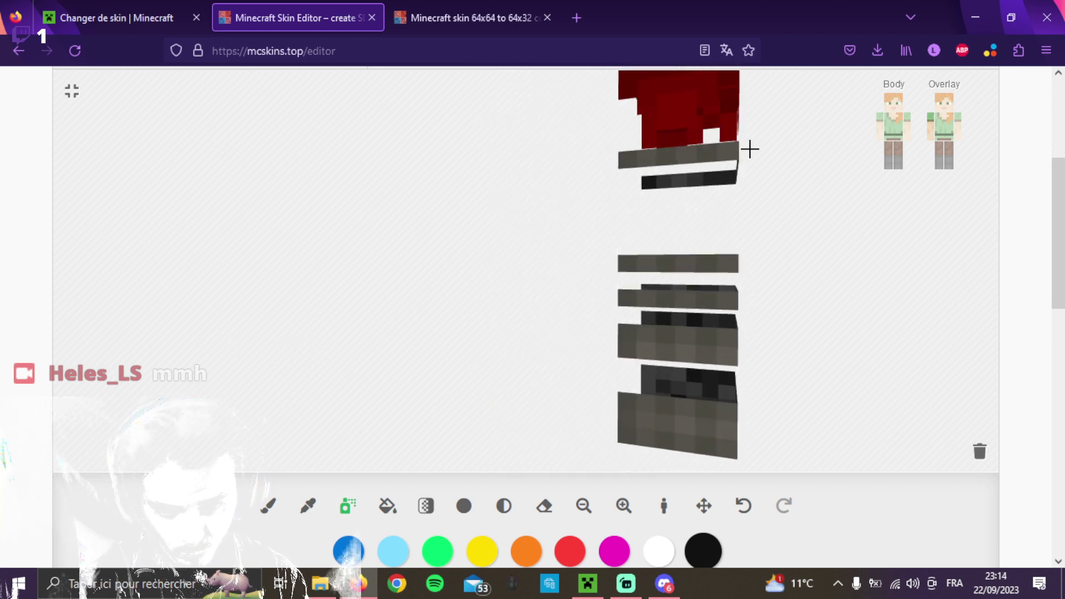
mouse_move(718, 143)
mouse_down()
mouse_move(632, 151)
mouse_move(635, 172)
mouse_up()
click(746, 506)
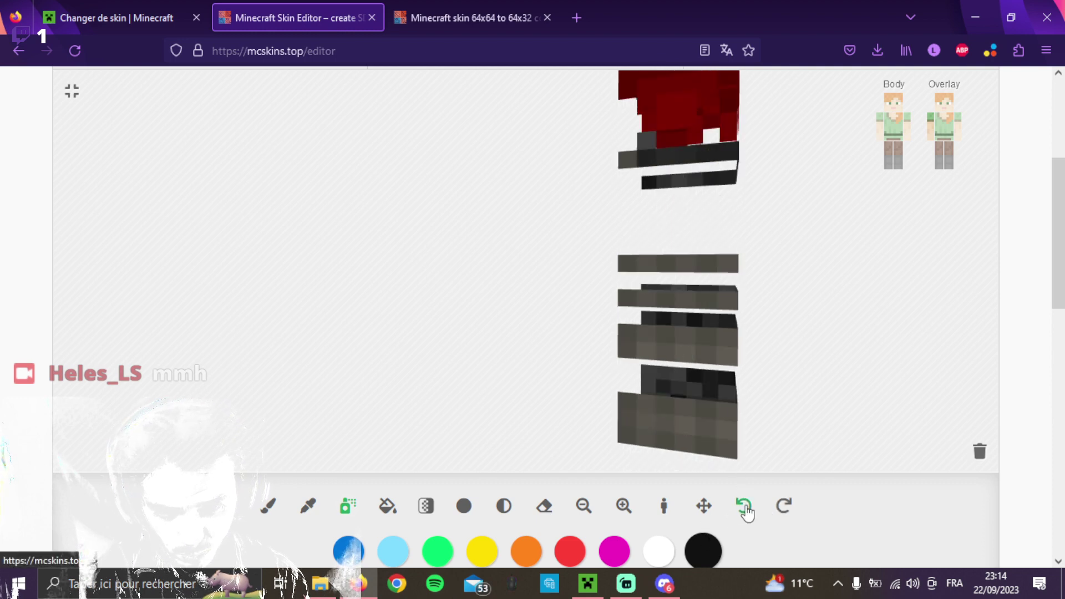
click(746, 506)
click(631, 153)
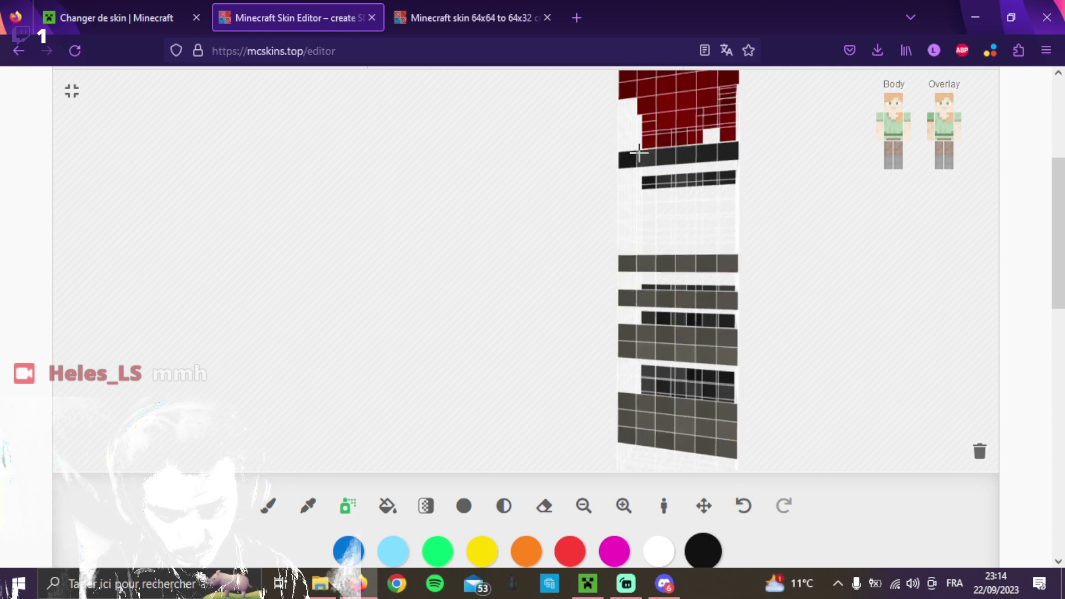
Spray the four remaining grey stripes on the sleeve's back black, and preview the sleeve briefly over the Body layer's right arm.
drag(632, 261, 720, 258)
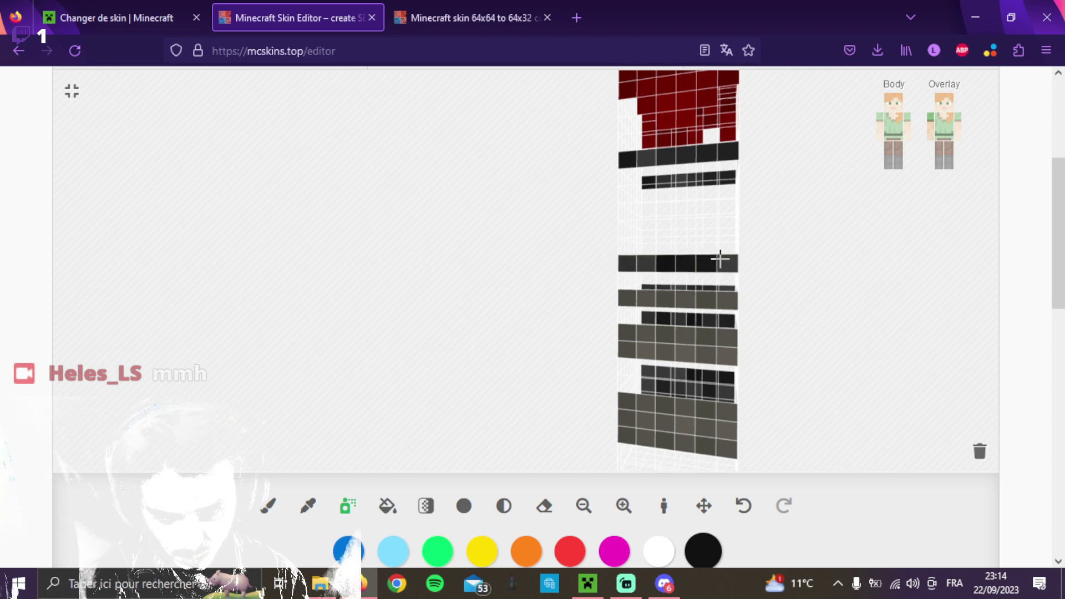
drag(727, 300, 642, 299)
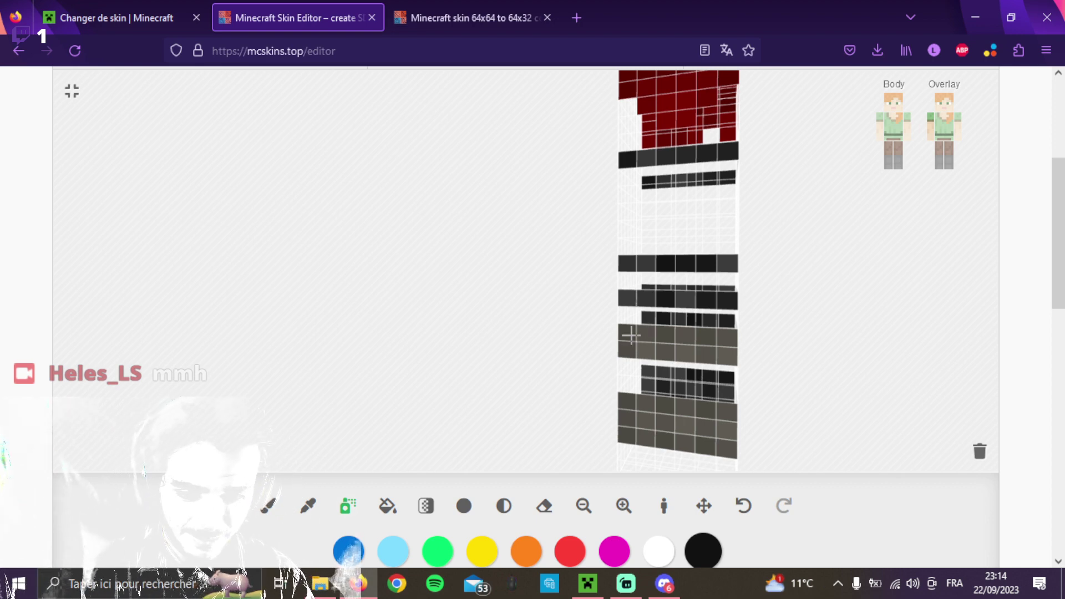
mouse_move(631, 335)
mouse_down()
mouse_move(726, 343)
mouse_move(635, 349)
mouse_up()
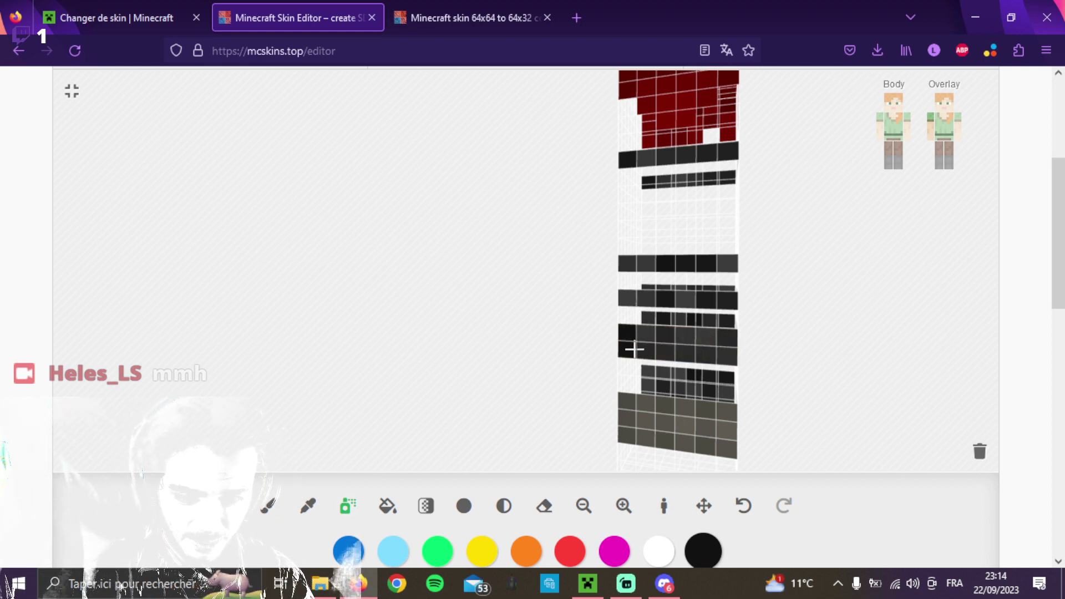
mouse_move(632, 395)
mouse_down()
mouse_move(626, 414)
mouse_move(638, 433)
mouse_move(657, 410)
mouse_move(684, 441)
mouse_move(699, 409)
mouse_move(707, 440)
mouse_move(822, 375)
mouse_move(708, 361)
mouse_move(661, 375)
mouse_move(678, 378)
mouse_up()
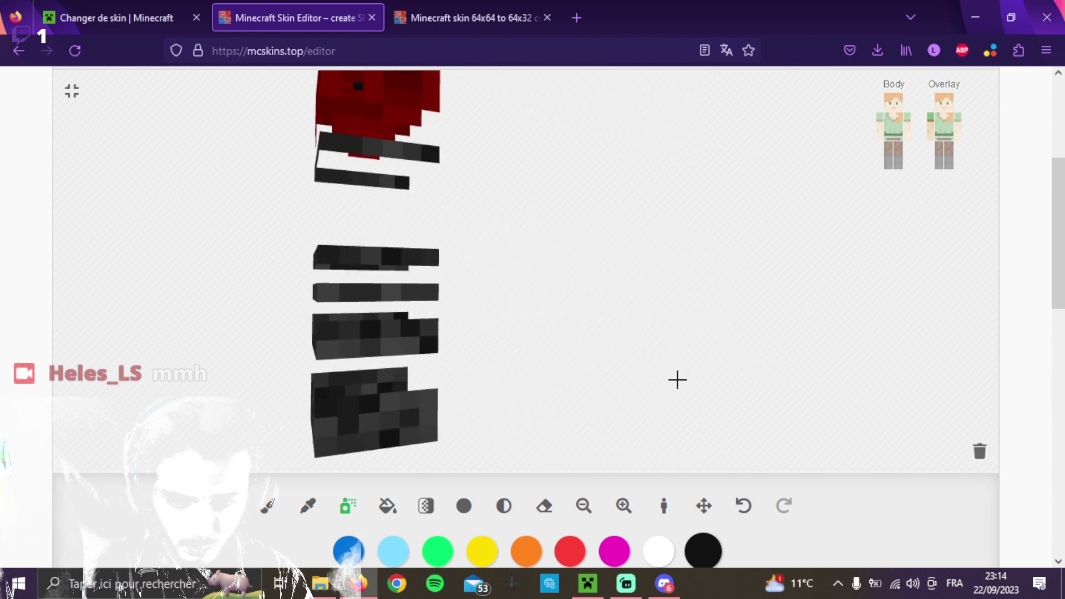
click(880, 144)
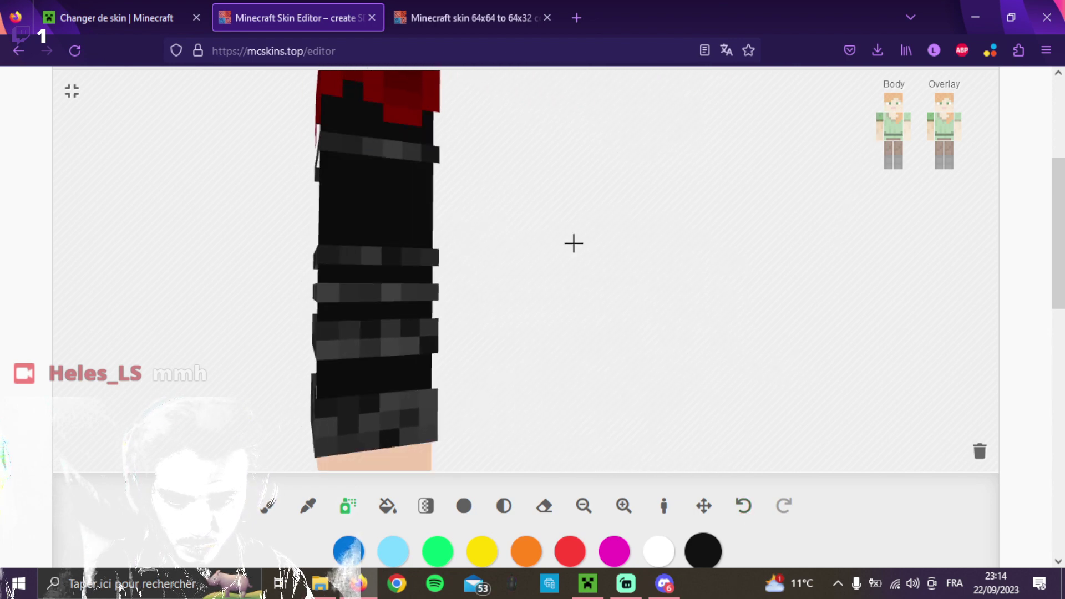
drag(574, 243, 595, 223)
click(881, 129)
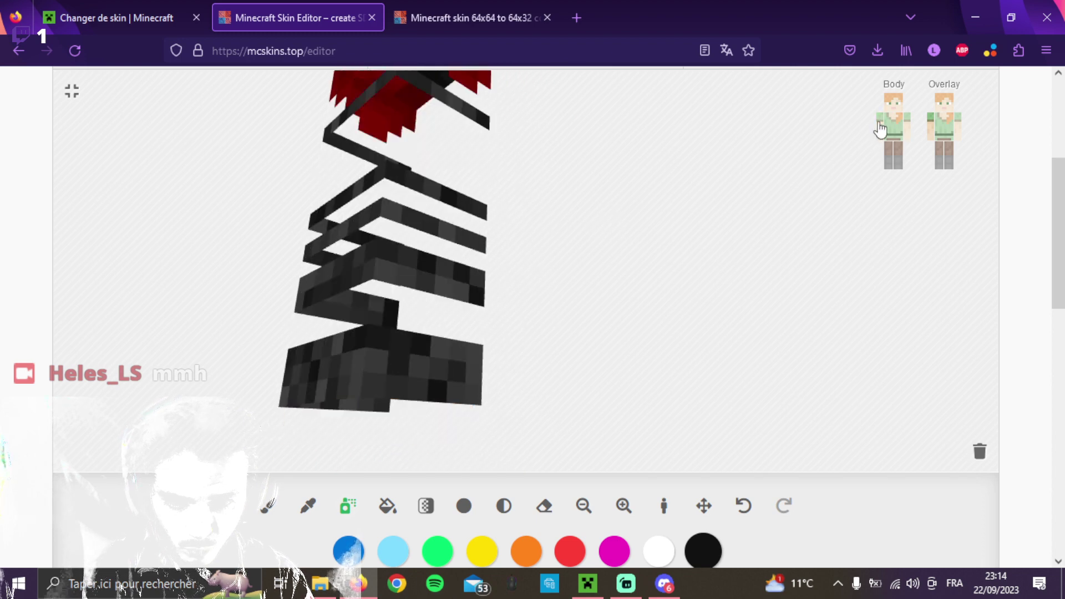
drag(630, 188, 614, 210)
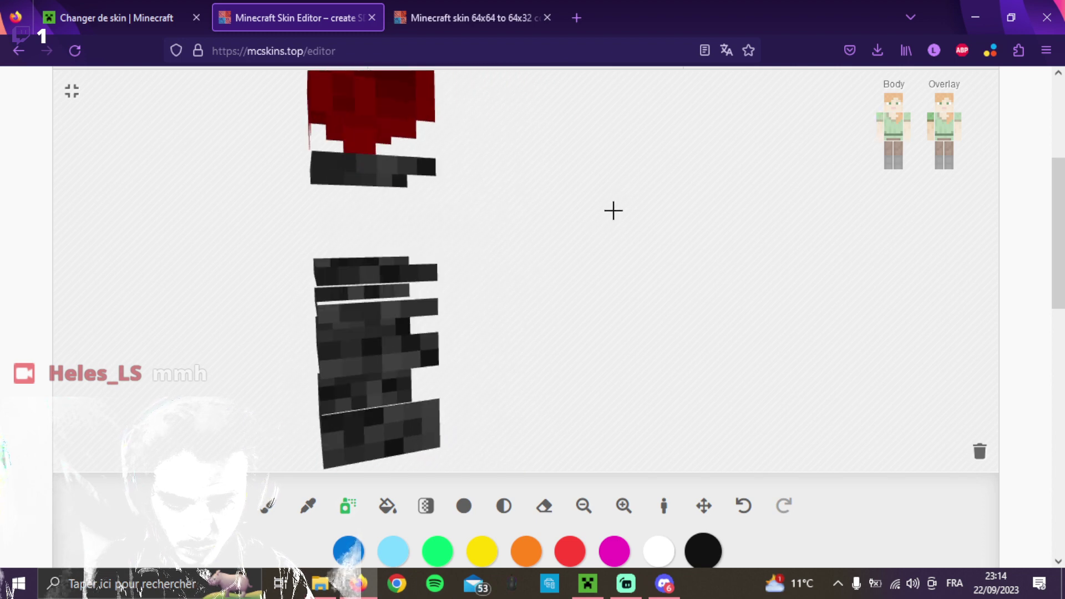
Isolate the Body layer's right arm and undo the stray grey pixels sprayed on its black sleeve.
click(889, 133)
click(881, 134)
click(892, 134)
click(932, 132)
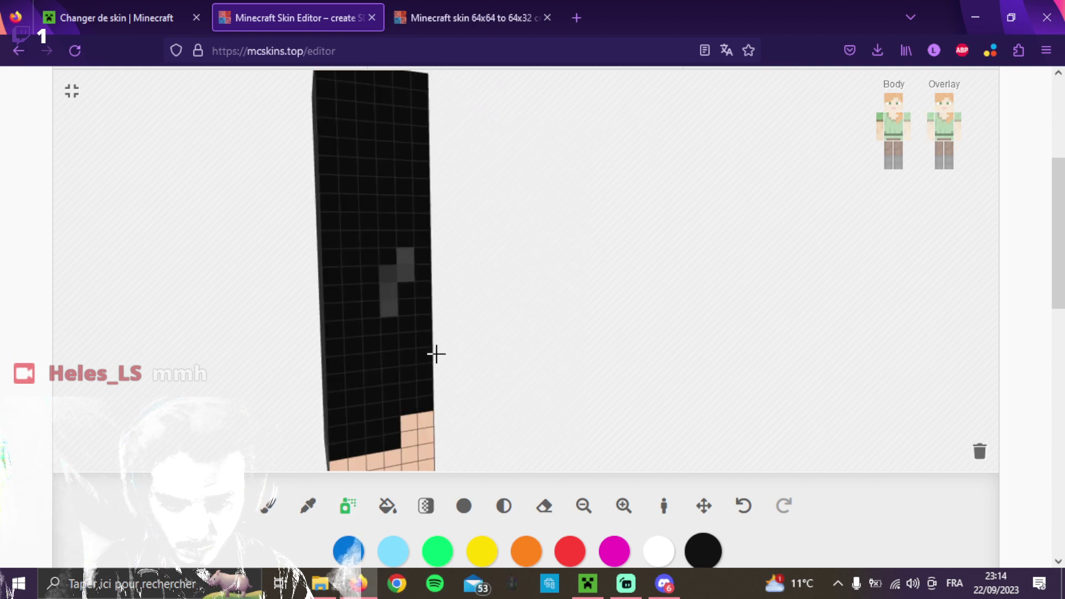
click(743, 506)
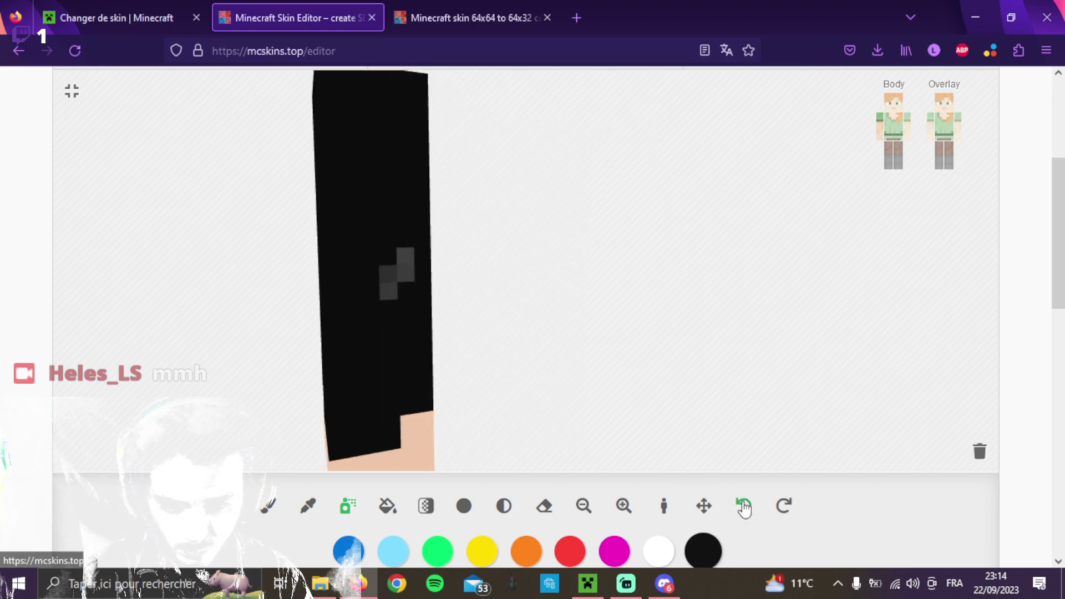
click(744, 507)
click(745, 509)
Spray a band of black shades along the lower sleeve edge of the Body layer's right arm, extending it below the cuff on one side.
drag(642, 414, 582, 366)
mouse_move(343, 312)
mouse_down()
mouse_move(406, 325)
mouse_move(418, 293)
mouse_move(455, 300)
mouse_up()
drag(464, 349, 668, 415)
mouse_move(627, 294)
mouse_down()
mouse_move(459, 283)
mouse_move(364, 300)
mouse_move(431, 305)
mouse_up()
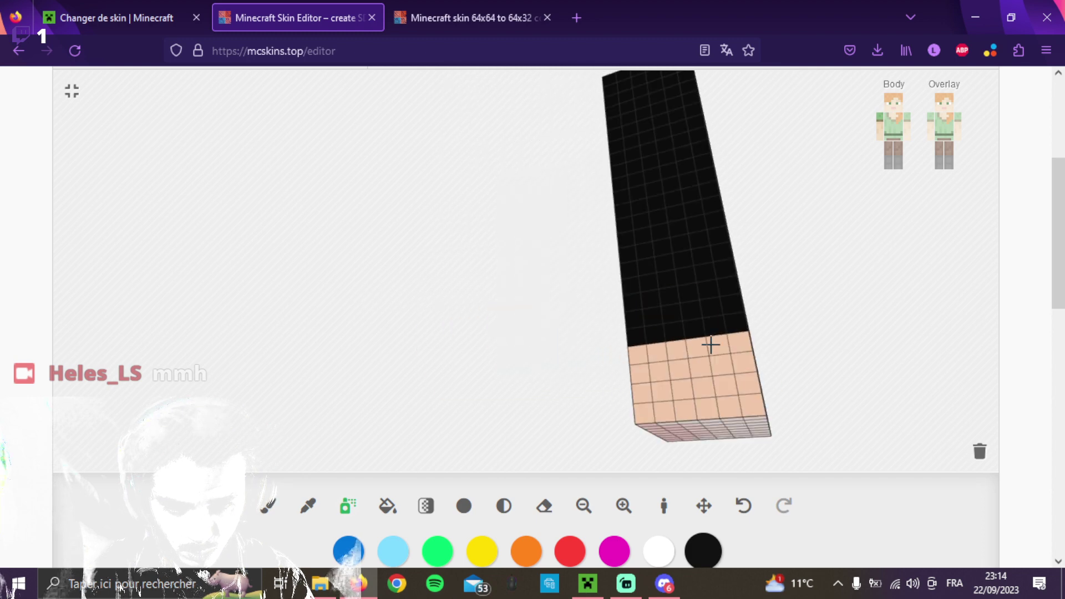
mouse_move(737, 328)
mouse_down()
mouse_move(544, 340)
mouse_move(637, 338)
mouse_up()
drag(617, 387, 553, 395)
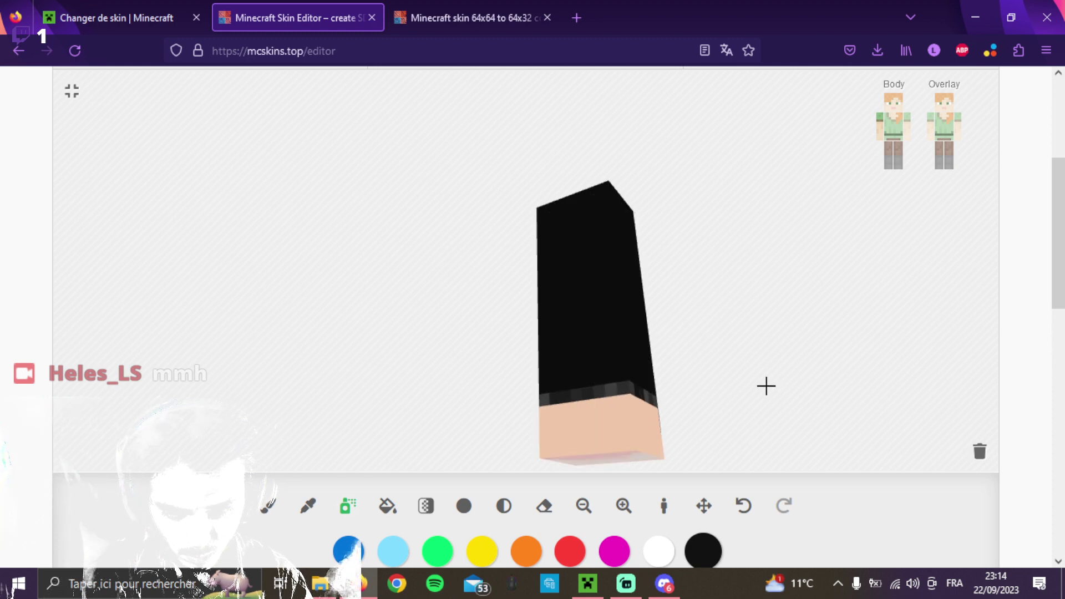
scroll(765, 385, up, 5)
mouse_move(608, 396)
mouse_down()
mouse_move(681, 395)
mouse_move(673, 399)
mouse_move(869, 369)
mouse_move(753, 361)
mouse_move(867, 382)
mouse_move(799, 385)
mouse_up()
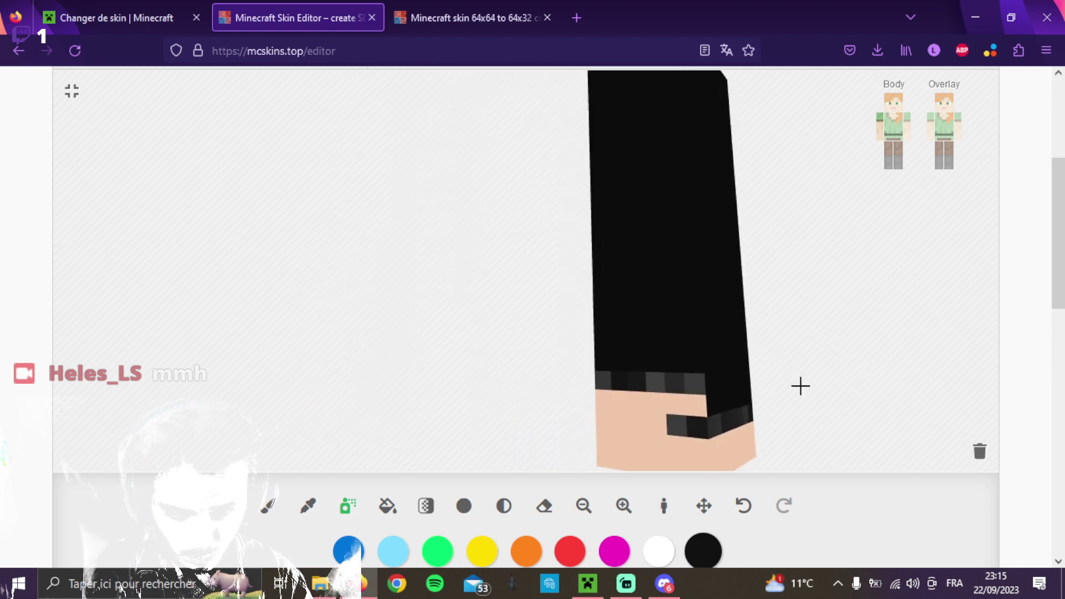
drag(642, 399, 668, 413)
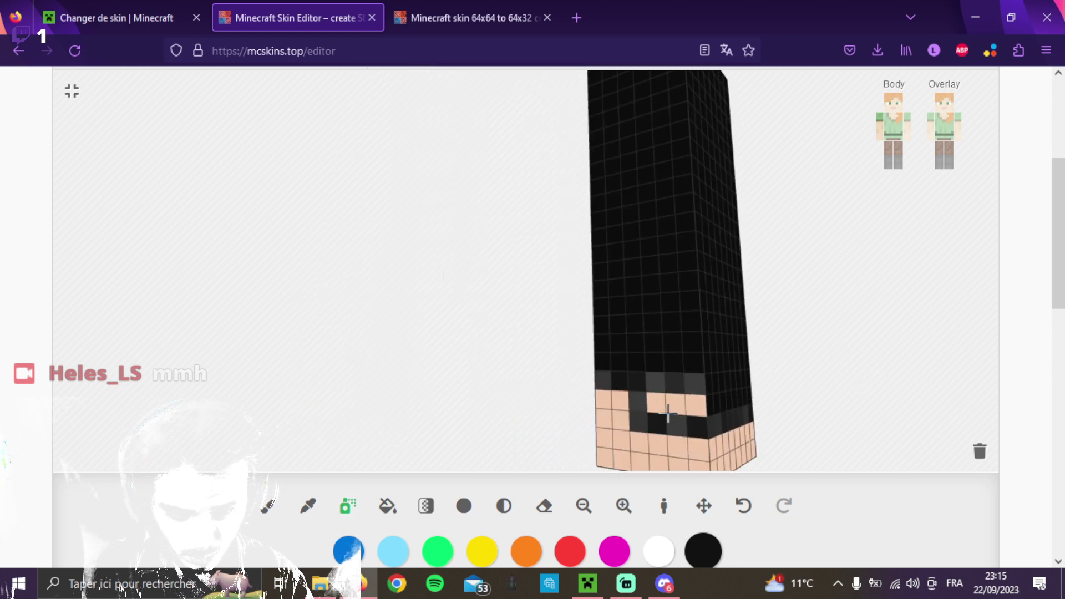
Brush the skin gap above the lowered cuff band solid black, and spray the sleeve's remaining lower edge in black shades.
click(268, 506)
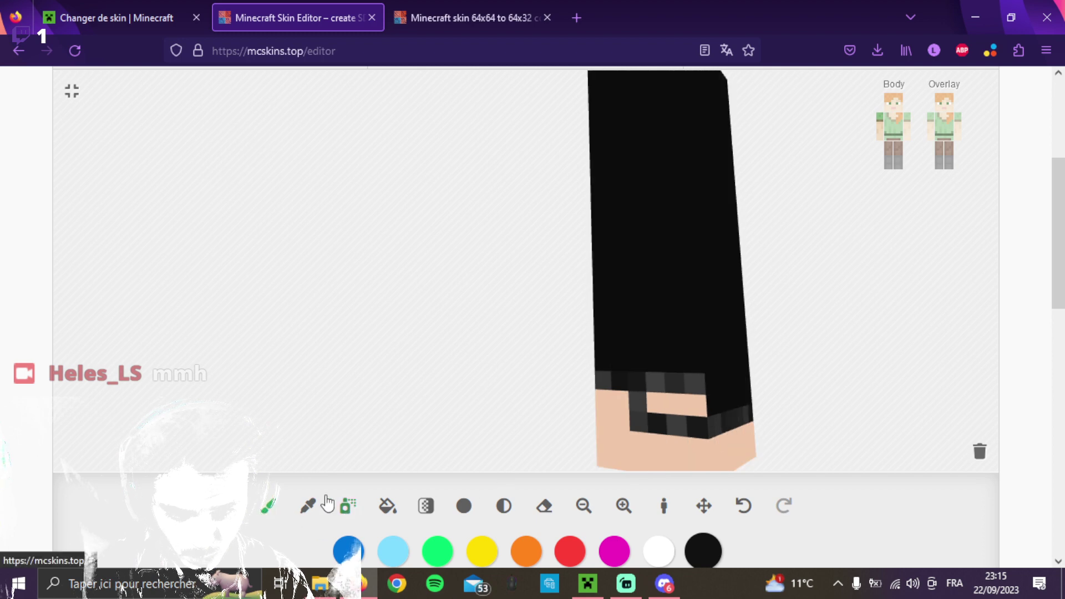
mouse_move(632, 363)
mouse_down()
mouse_move(666, 399)
mouse_move(692, 398)
mouse_up()
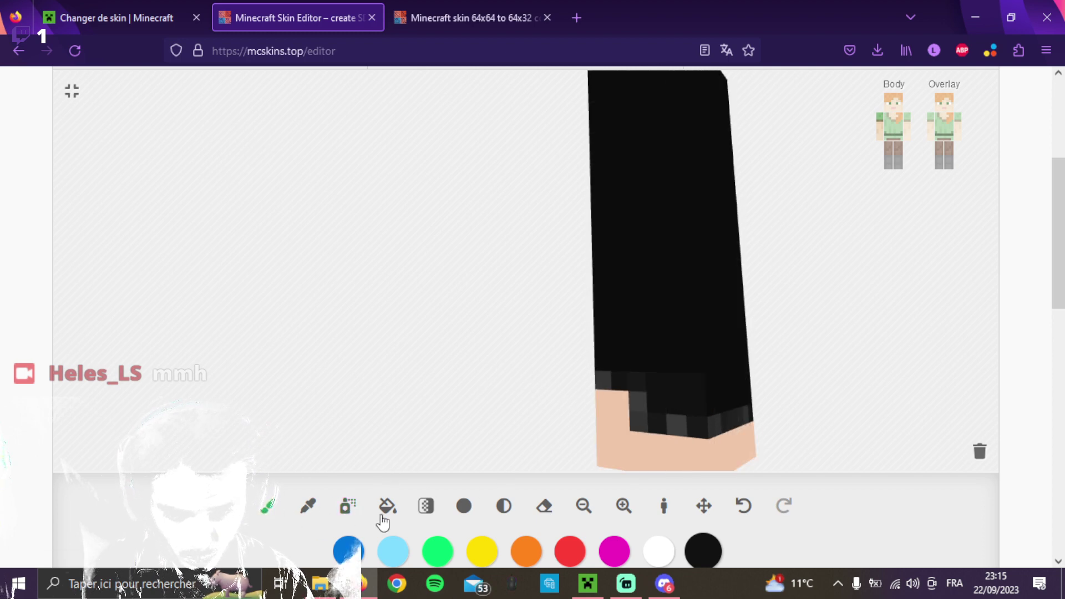
click(339, 515)
mouse_move(963, 314)
mouse_down()
mouse_move(820, 307)
mouse_move(922, 328)
mouse_move(994, 305)
mouse_move(825, 321)
mouse_move(799, 342)
mouse_up()
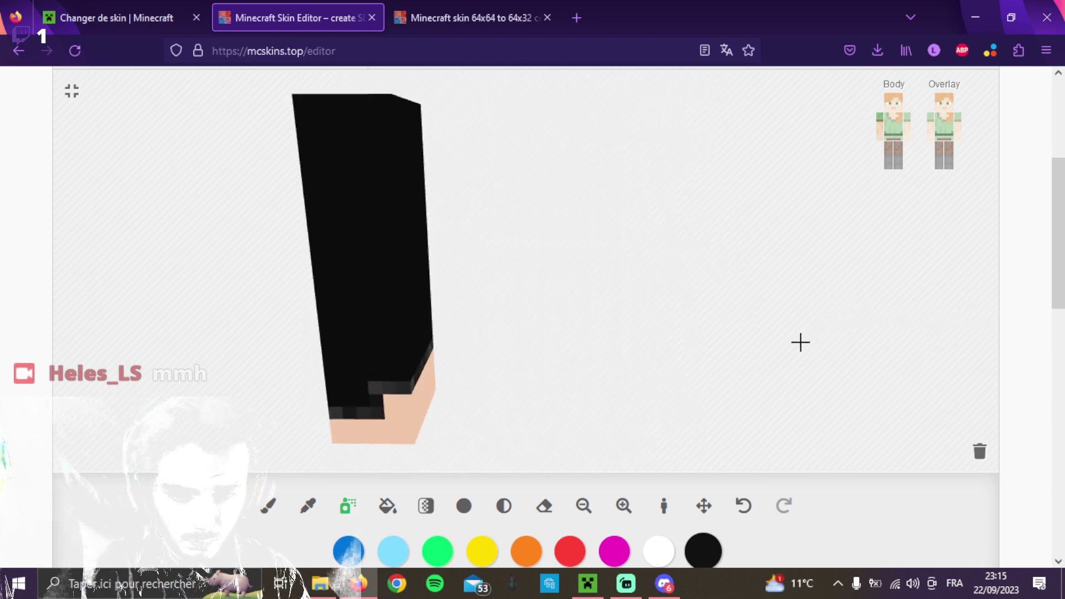
Show the Overlay layer's right arm and erase its lowest stripe where it covers the hand, following the stepped sleeve edge beneath.
click(930, 134)
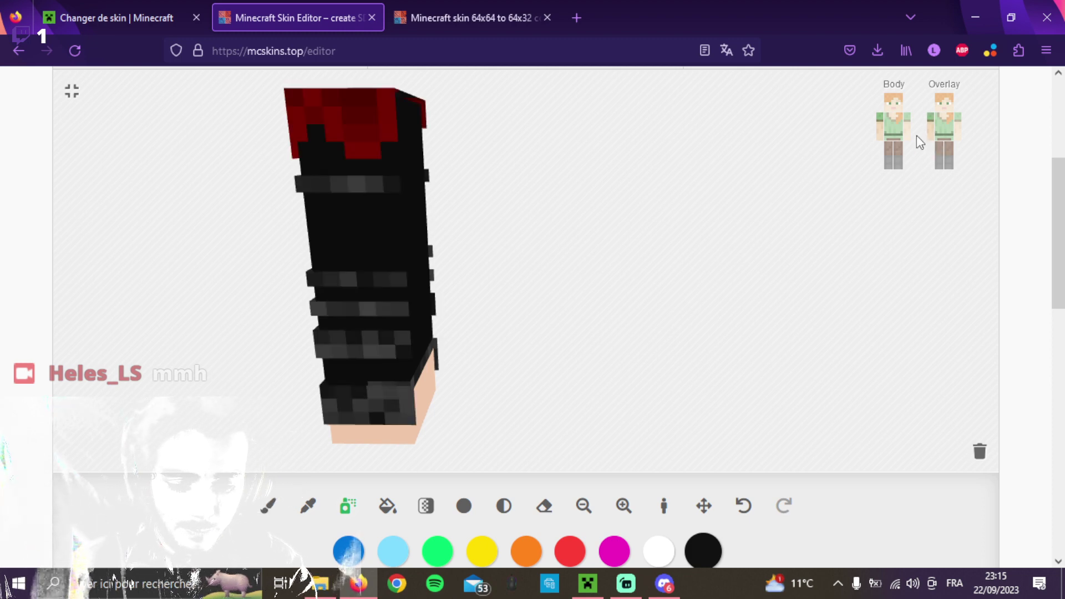
key(ctrl+shift+m)
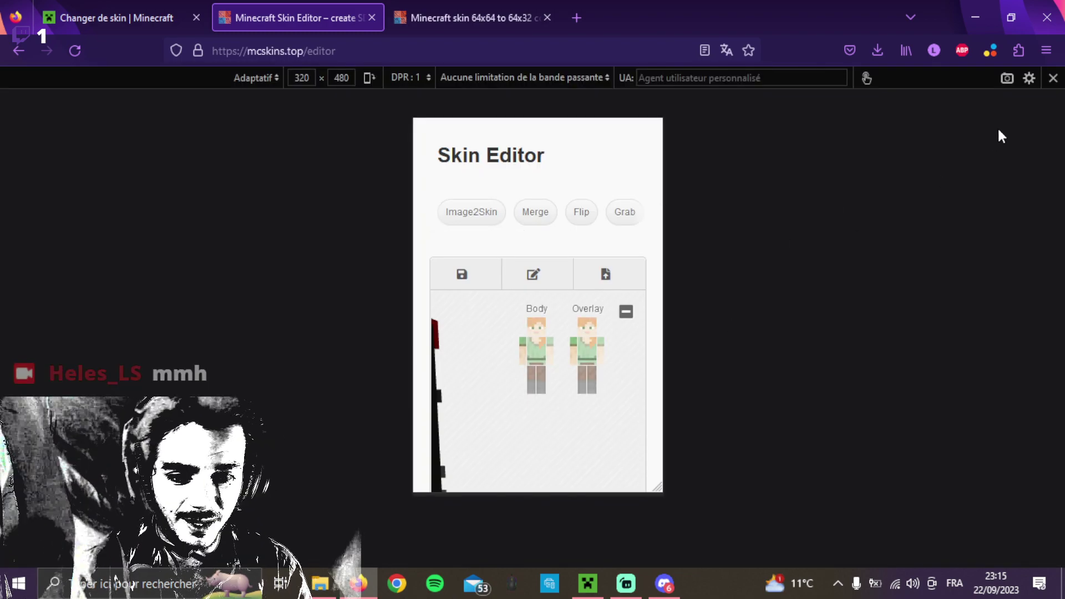
click(1053, 77)
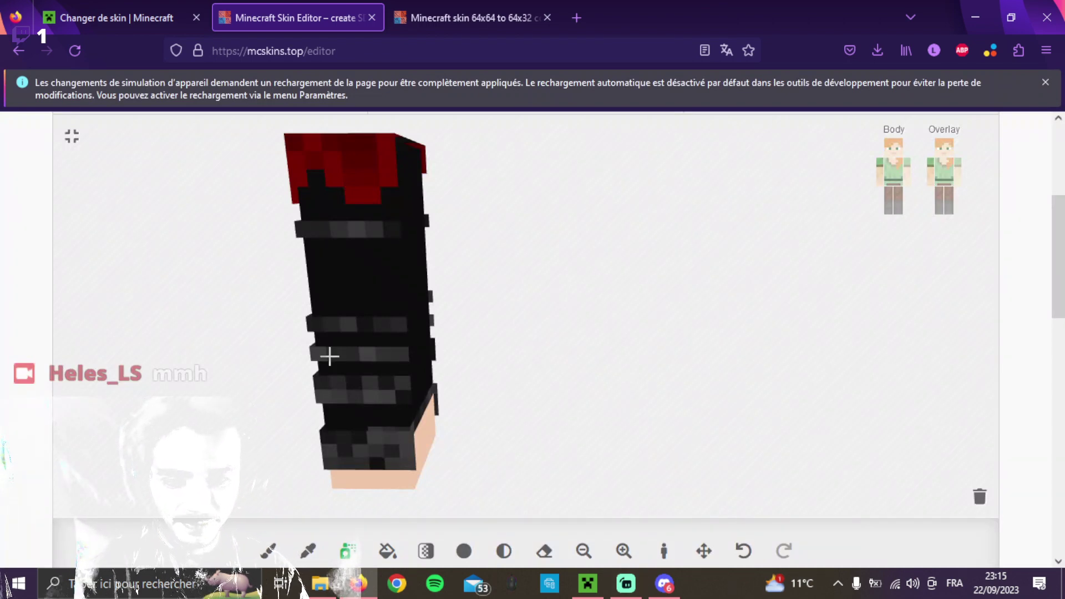
scroll(368, 428, up, 3)
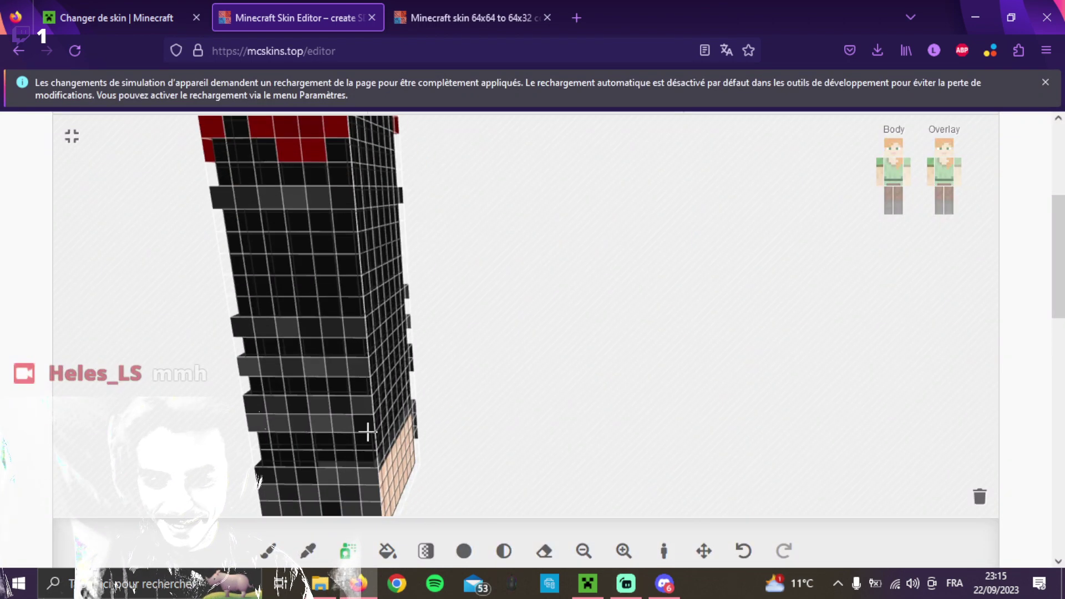
scroll(389, 432, up, 2)
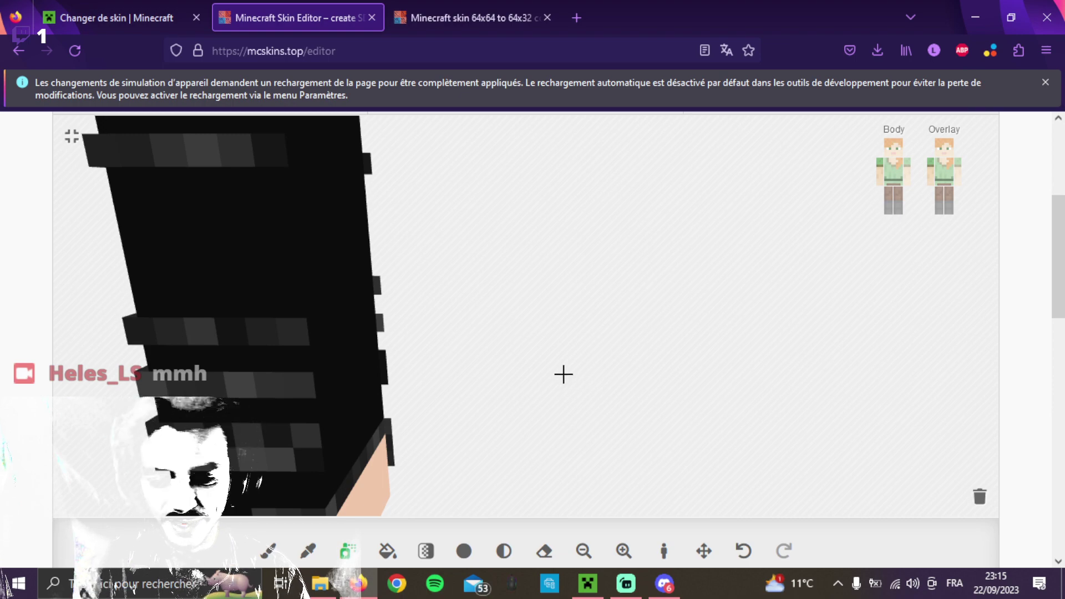
scroll(565, 369, down, 5)
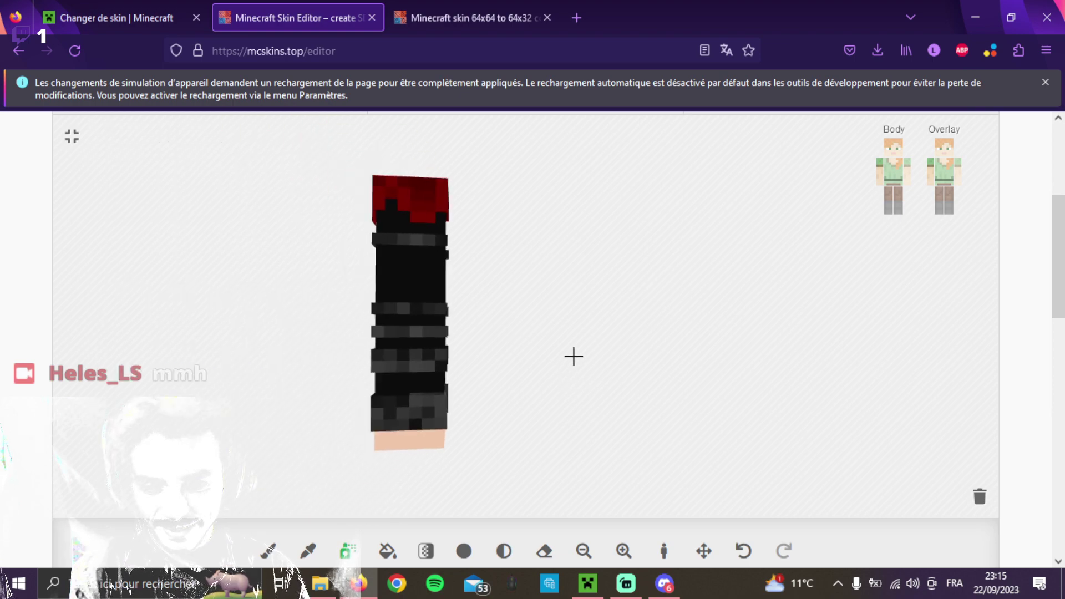
scroll(249, 464, up, 3)
scroll(445, 436, down, 2)
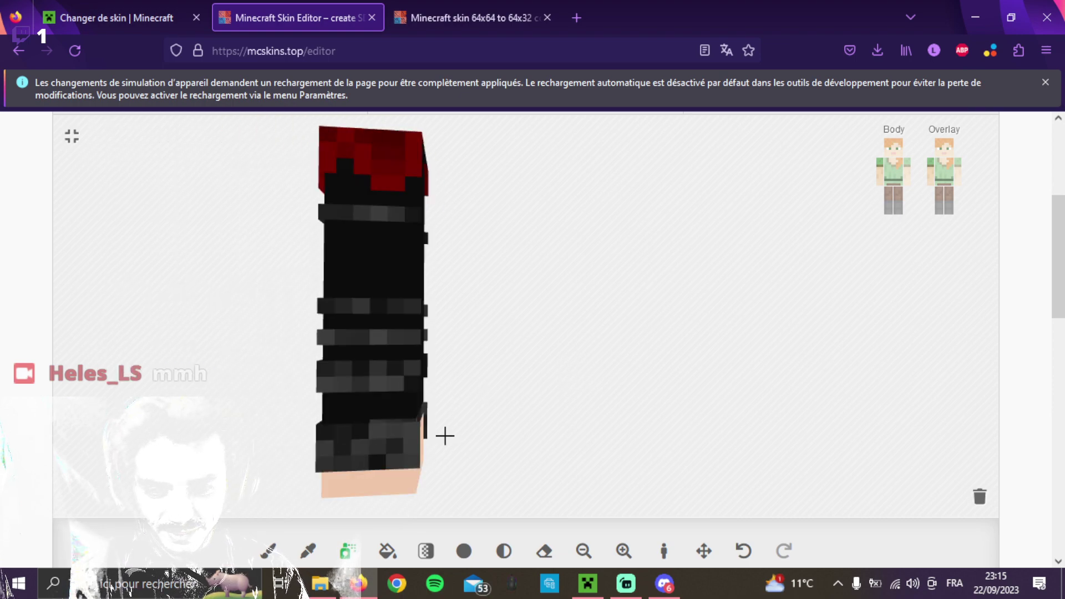
drag(444, 437, 453, 406)
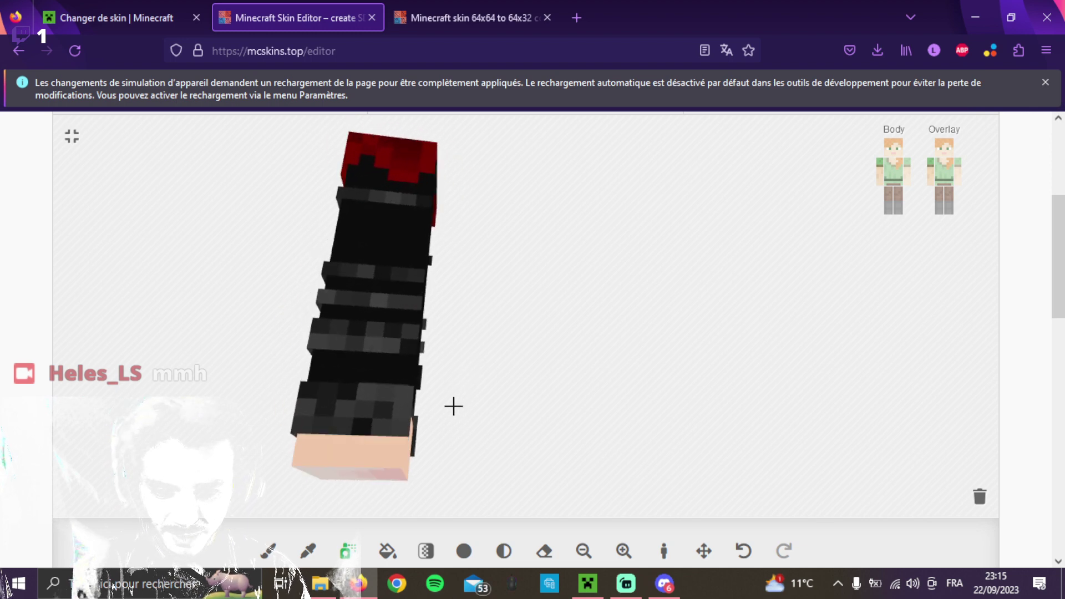
click(544, 551)
mouse_move(374, 424)
mouse_down()
mouse_move(401, 418)
mouse_move(397, 430)
mouse_move(369, 424)
mouse_move(385, 414)
mouse_move(468, 429)
mouse_move(205, 428)
mouse_up()
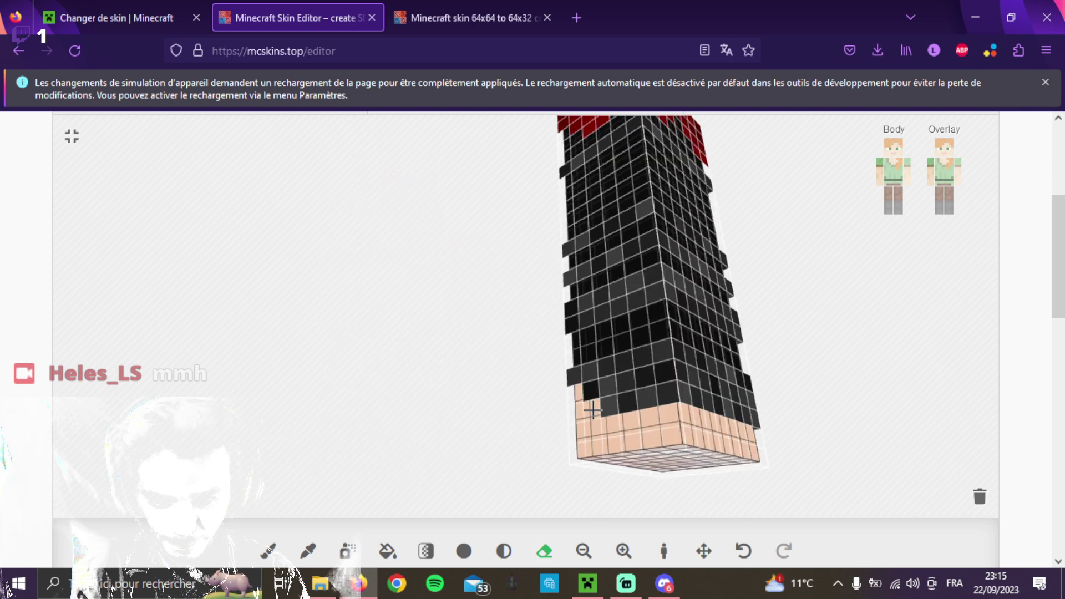
drag(478, 411, 709, 425)
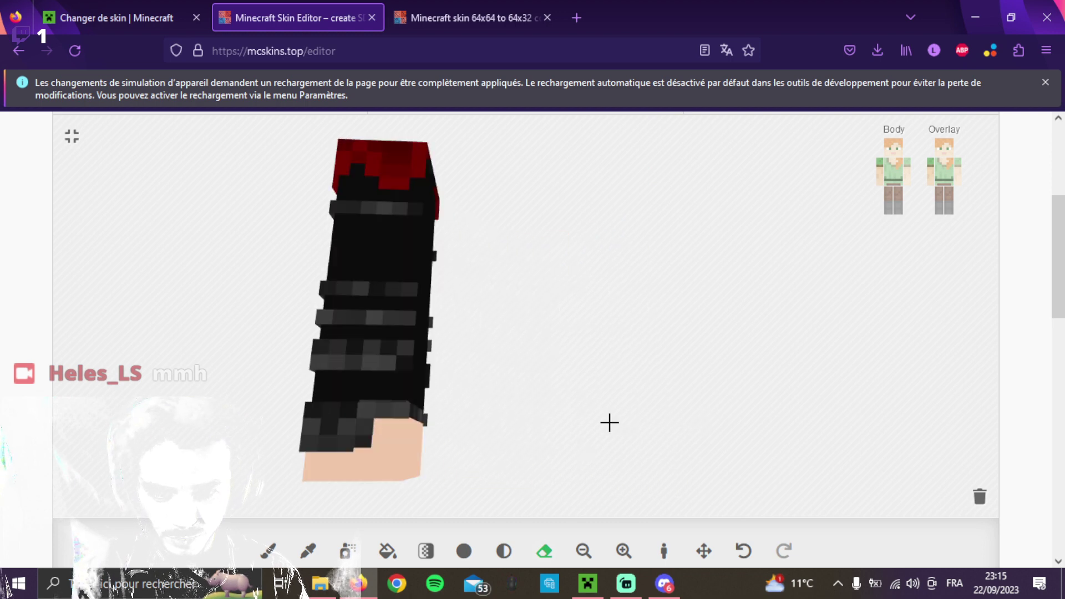
Show all the hidden head, torso, arm and leg parts on both the Body and Overlay layers.
click(900, 158)
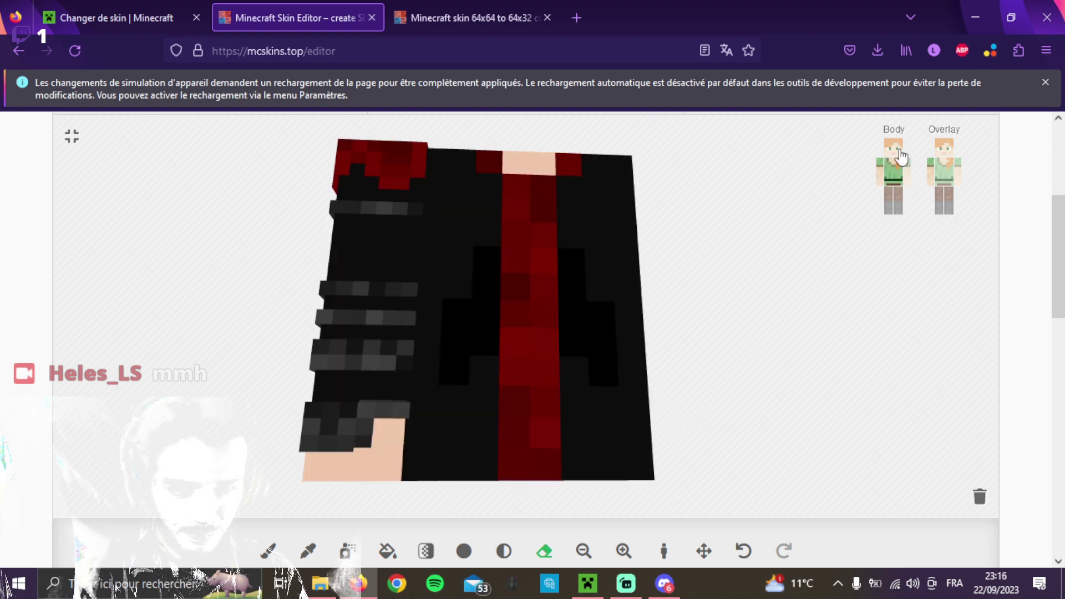
click(894, 147)
click(907, 169)
click(889, 206)
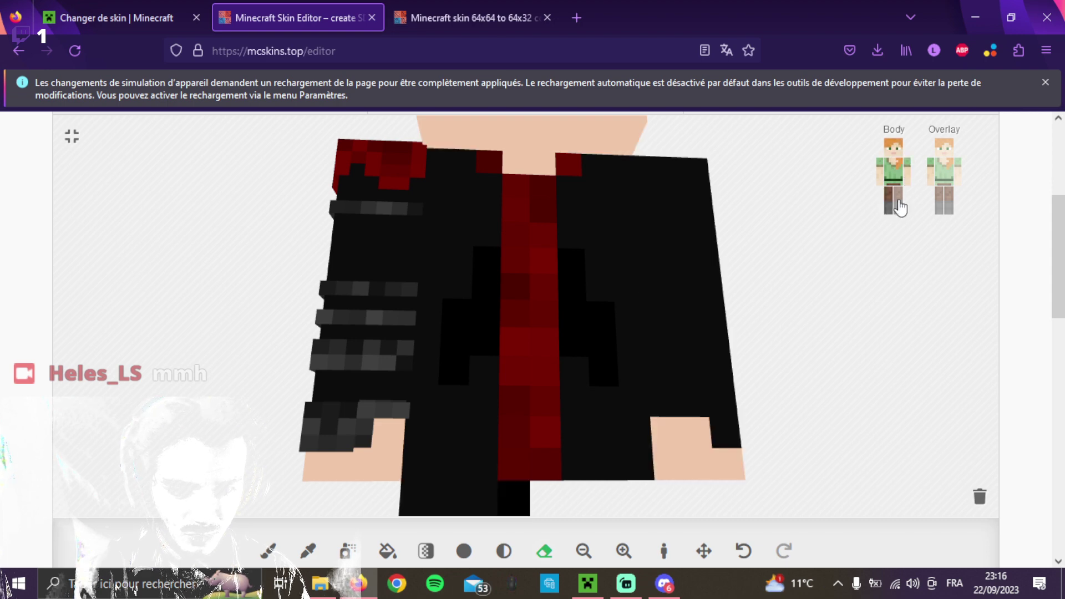
click(899, 206)
click(940, 204)
click(948, 201)
click(944, 177)
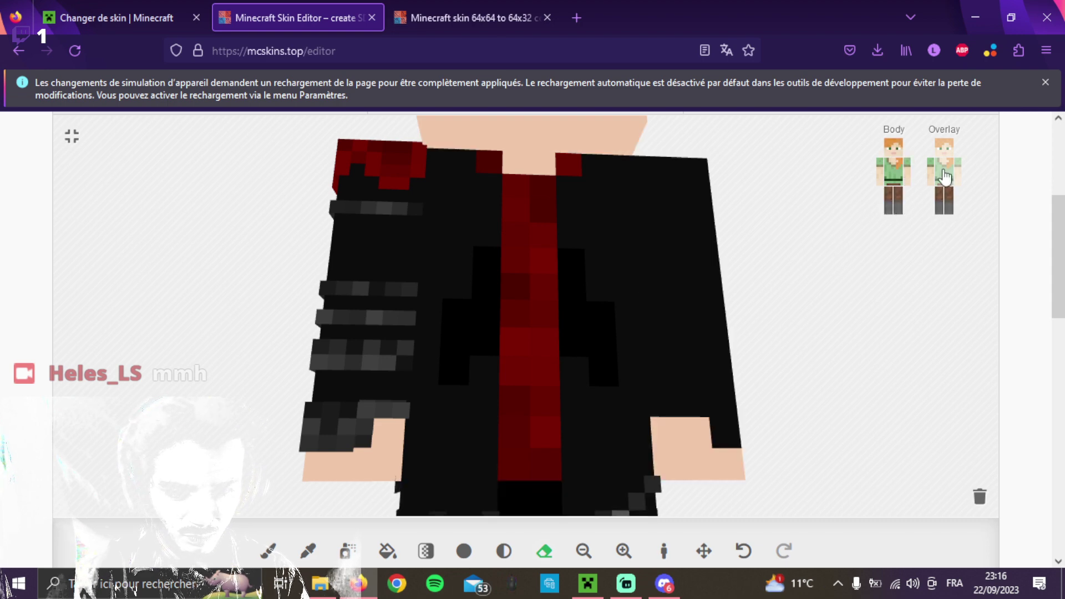
click(957, 169)
click(944, 153)
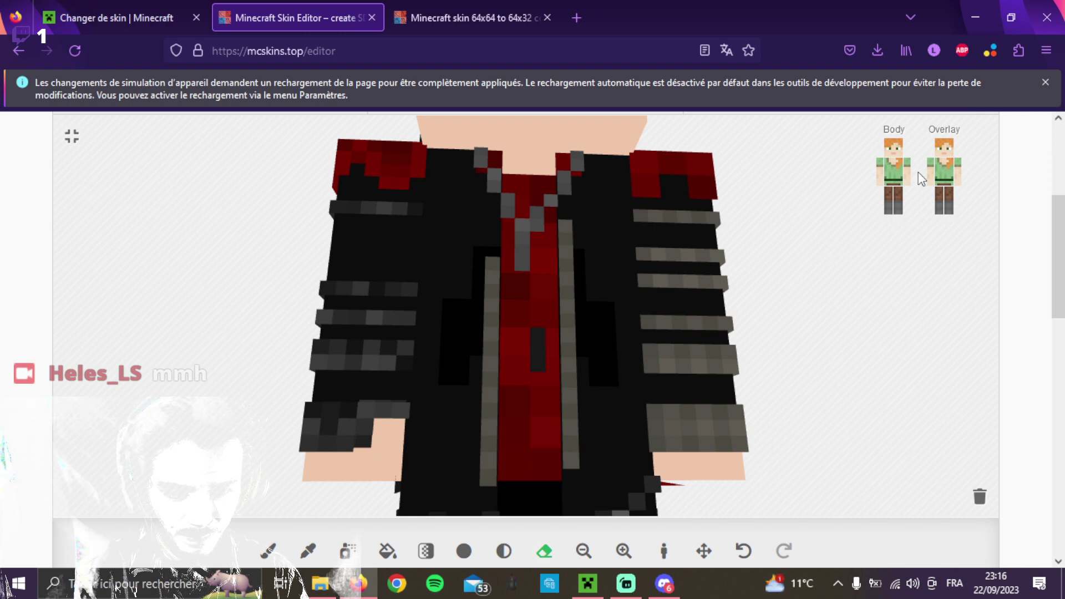
Turn on mirrored painting and bring the back of the model's right sleeve into view.
drag(851, 233, 834, 306)
scroll(1028, 298, up, 4)
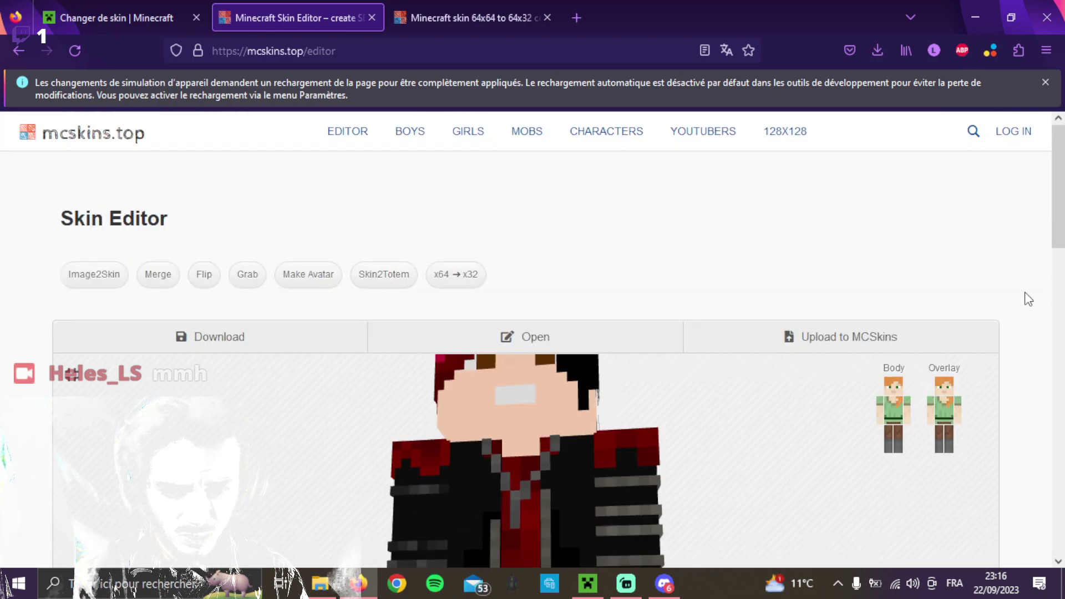
scroll(1028, 299, down, 2)
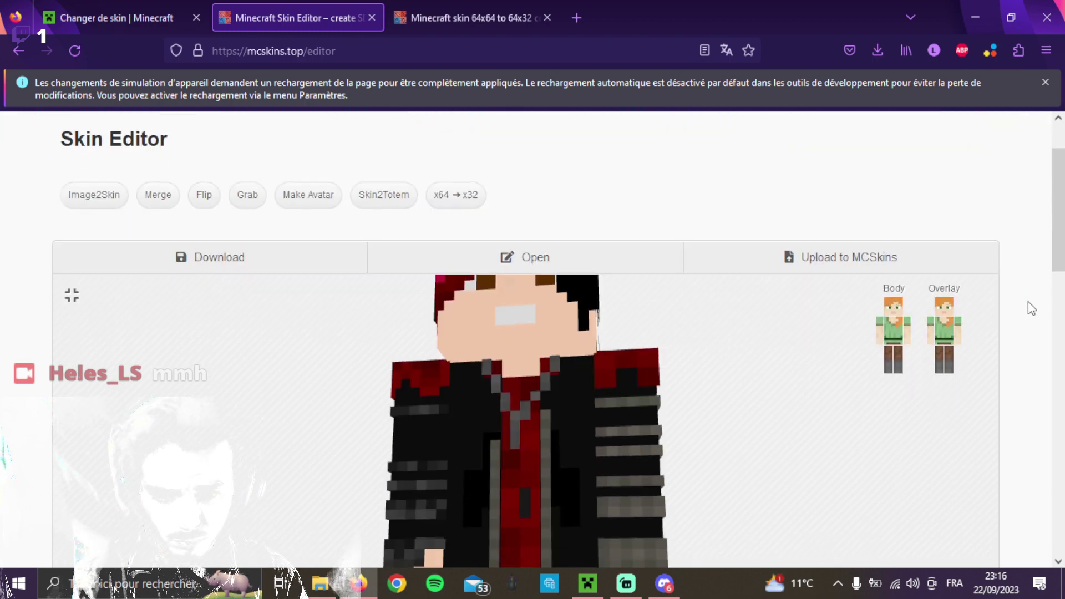
scroll(1028, 302, down, 10)
scroll(1028, 302, up, 2)
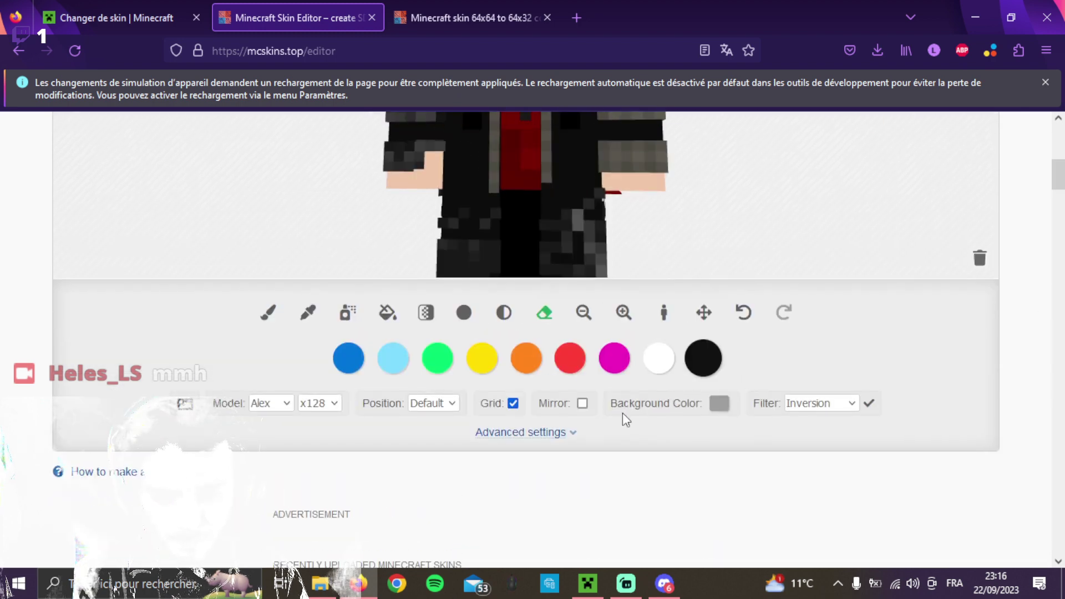
click(581, 404)
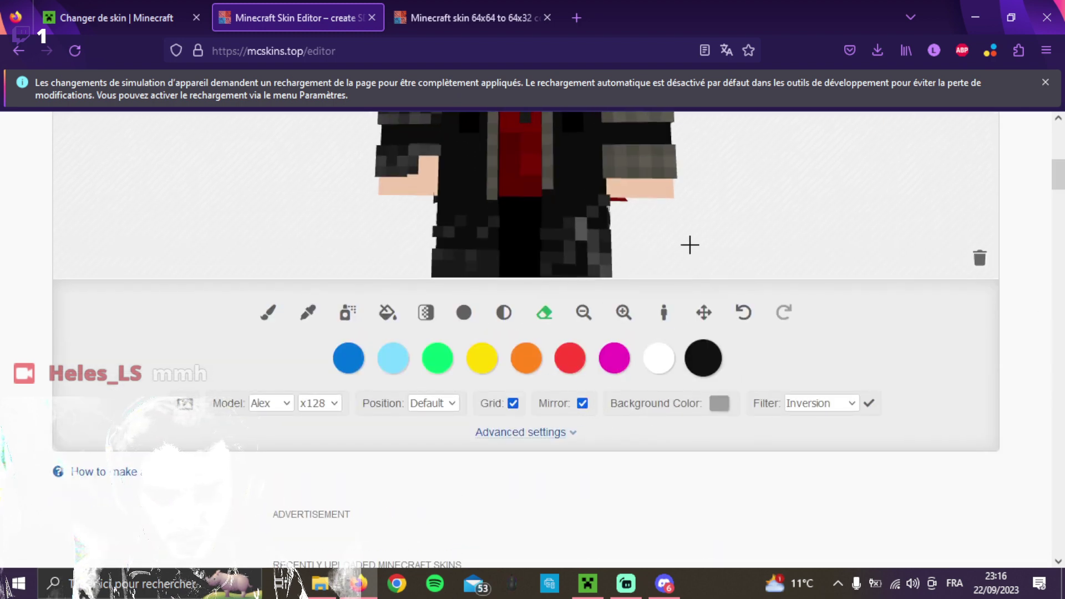
scroll(55, 252, up, 4)
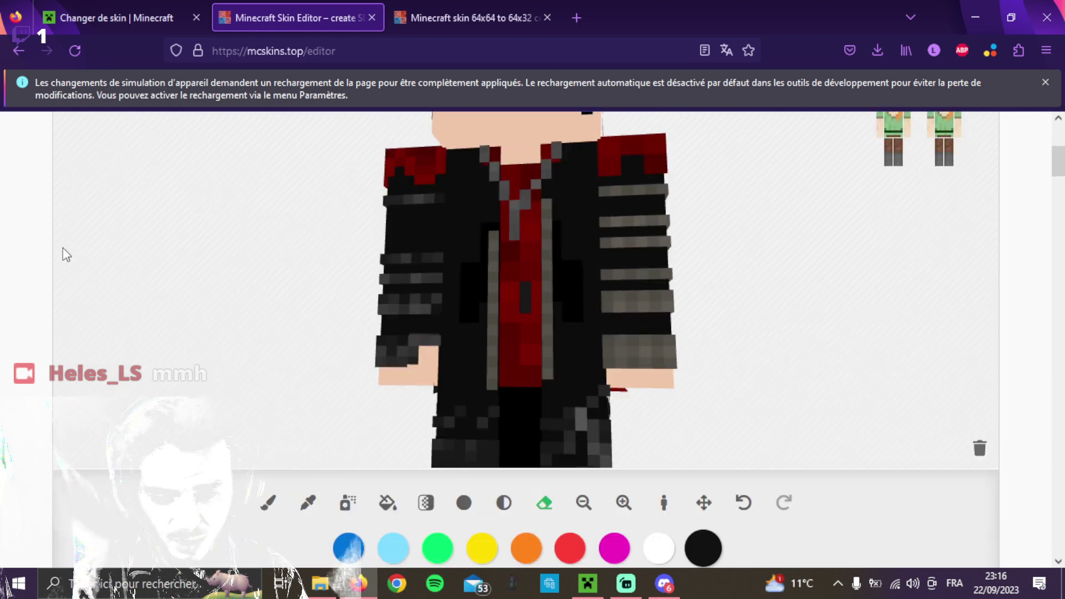
drag(348, 294, 428, 269)
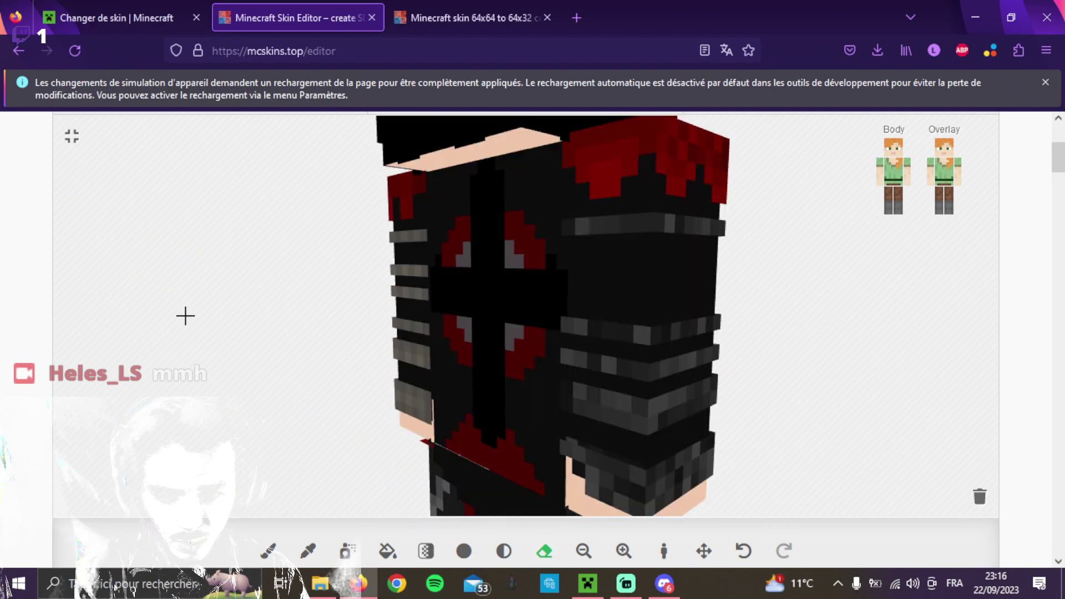
Hide the torso on both layers and brush the uppermost stripe solid black on the front of both sleeves.
click(268, 552)
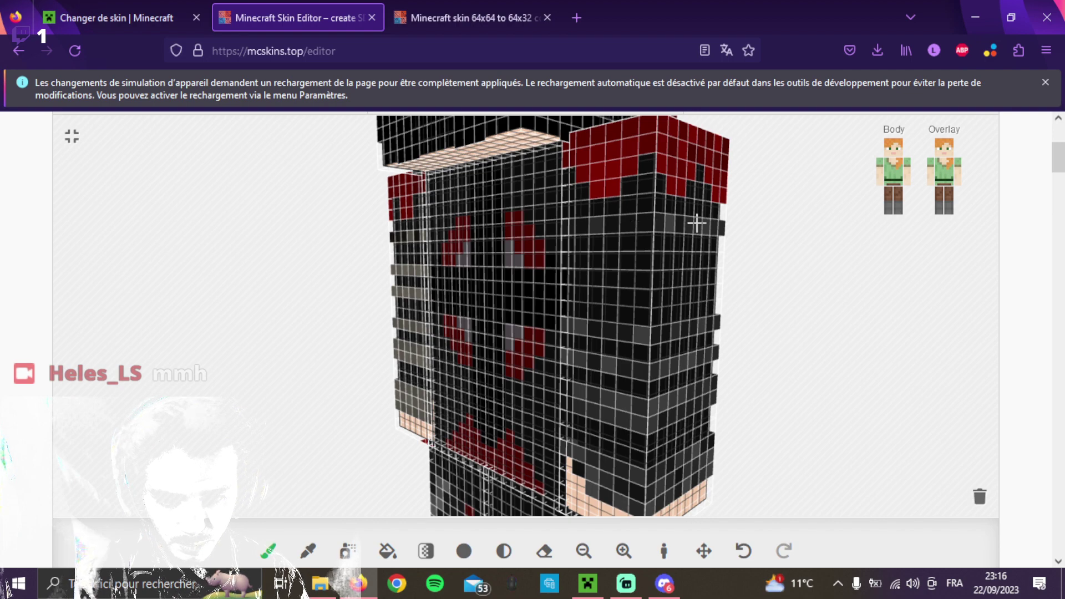
drag(722, 227, 463, 205)
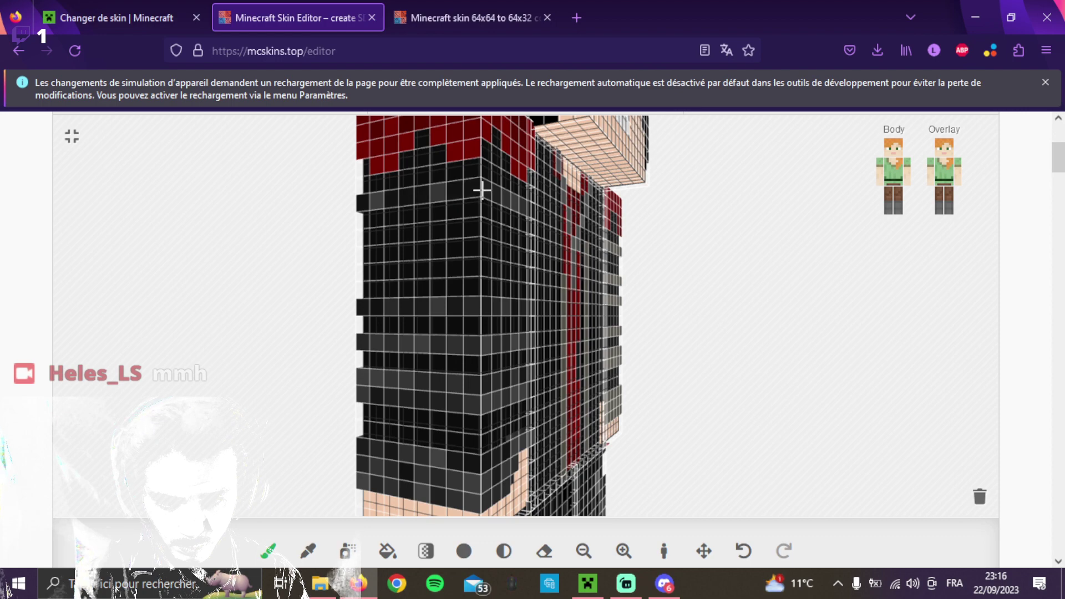
drag(745, 237, 547, 229)
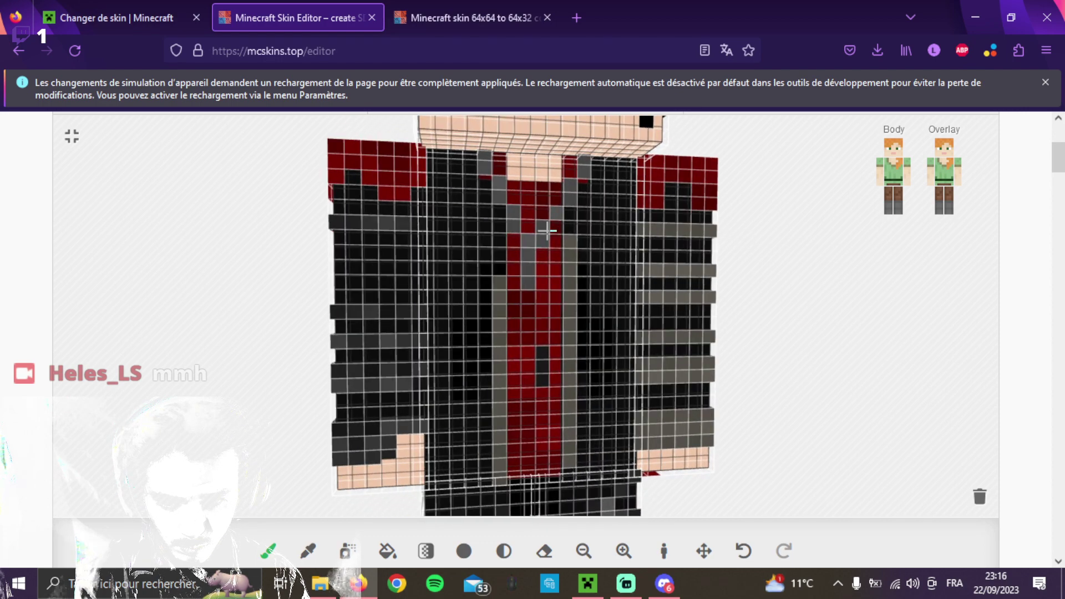
click(943, 175)
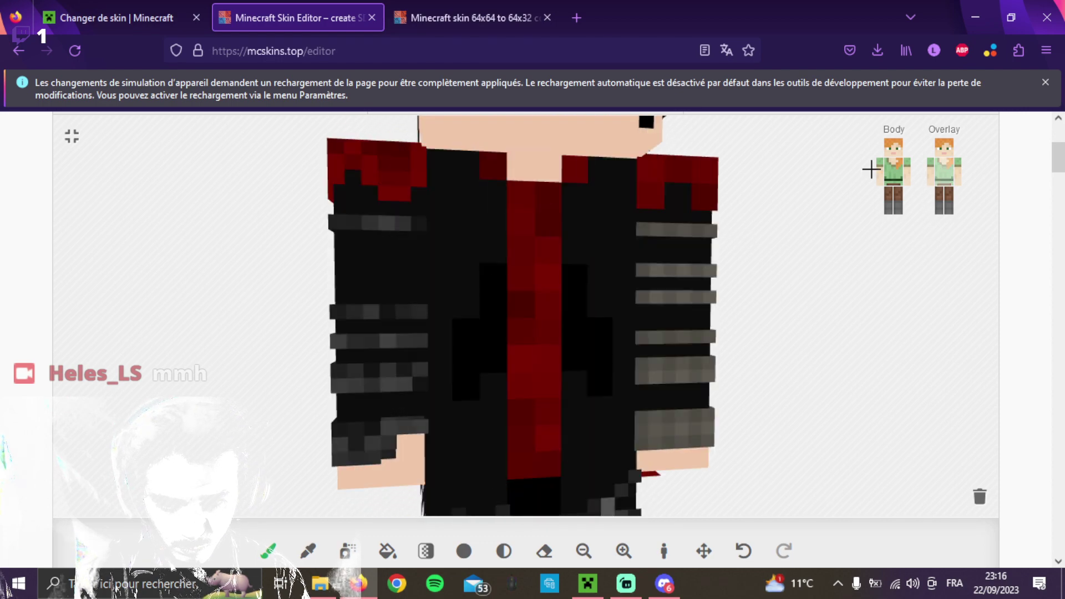
click(892, 182)
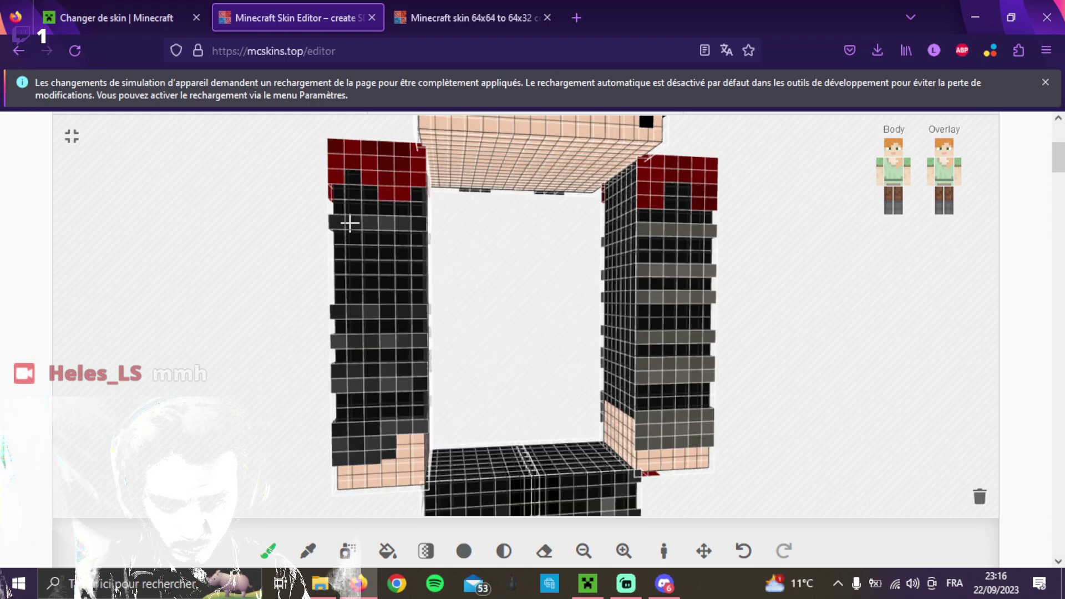
drag(336, 220, 782, 247)
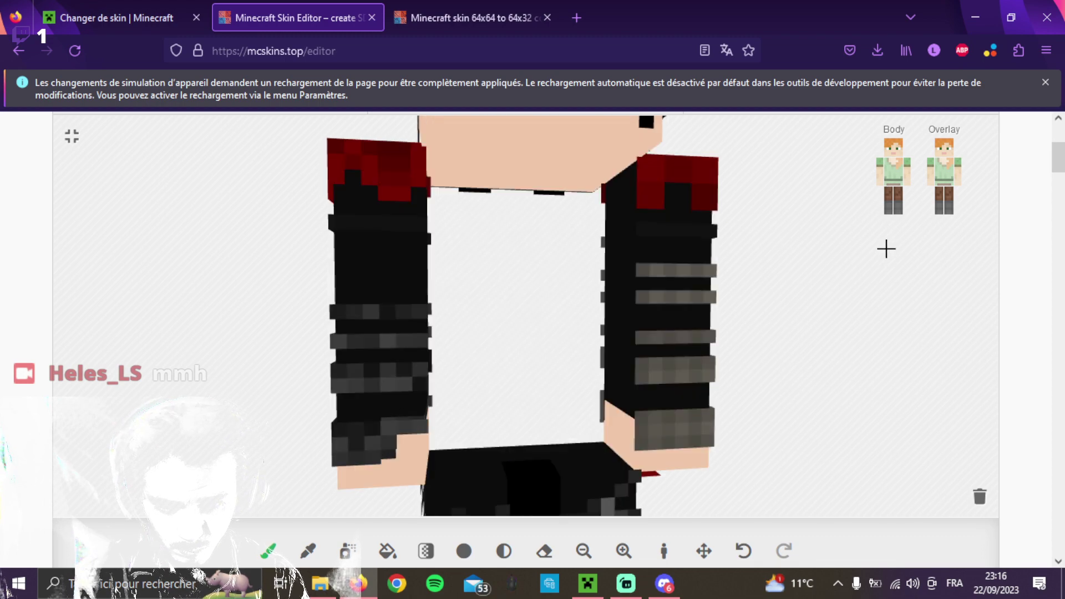
Brush the second and third grey stripes from the shoulder solid black around the front and outer side of the sleeve.
drag(863, 253, 764, 272)
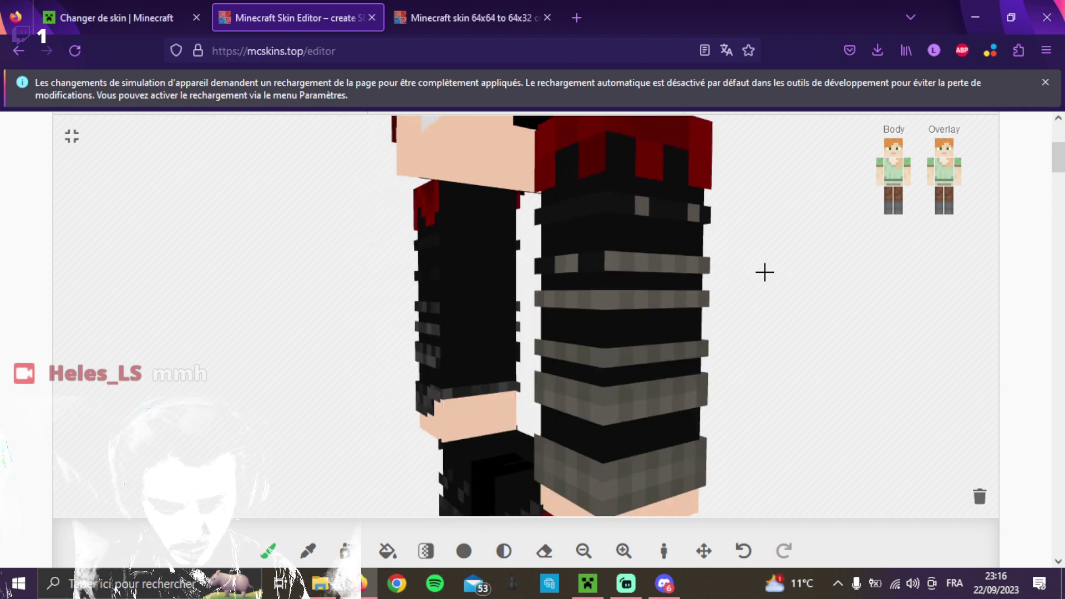
drag(609, 266, 719, 265)
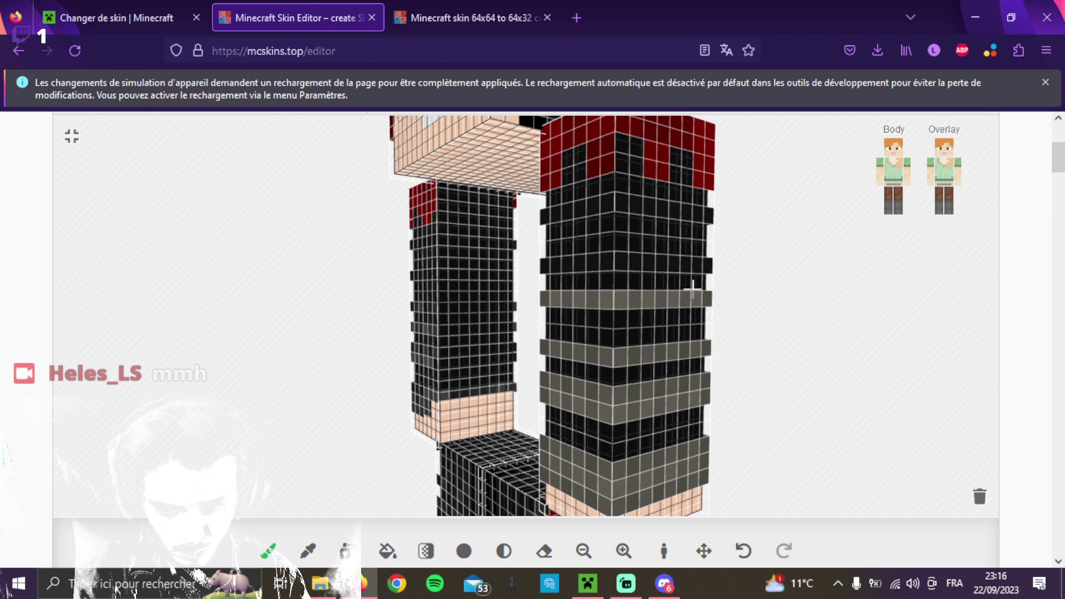
drag(664, 294, 548, 298)
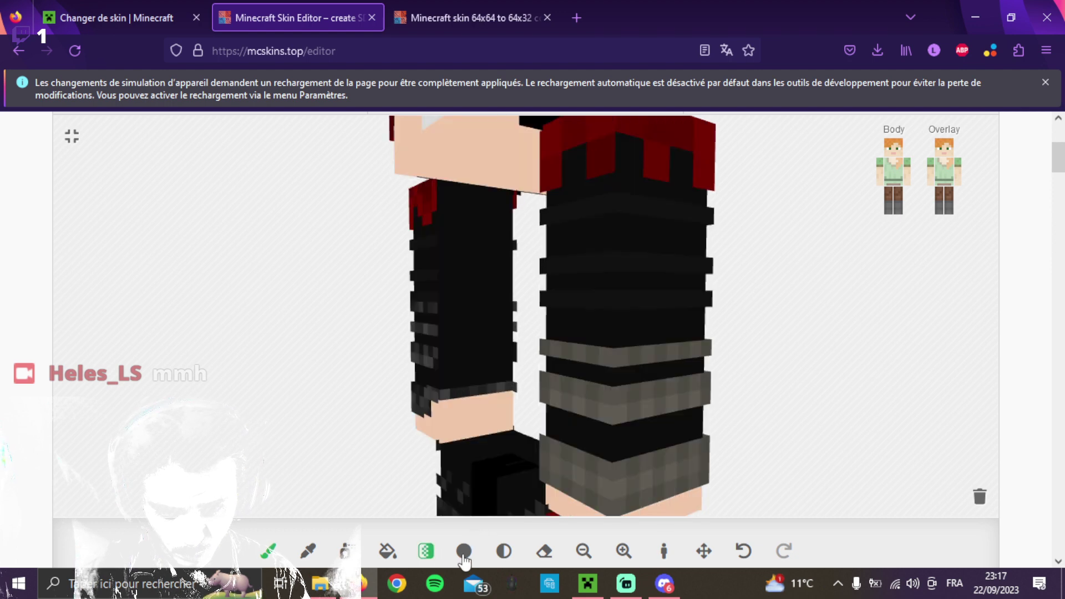
Darken the fourth stripe around the sleeve and the remaining grey stripes on the back of both sleeves with the darken tool.
click(460, 552)
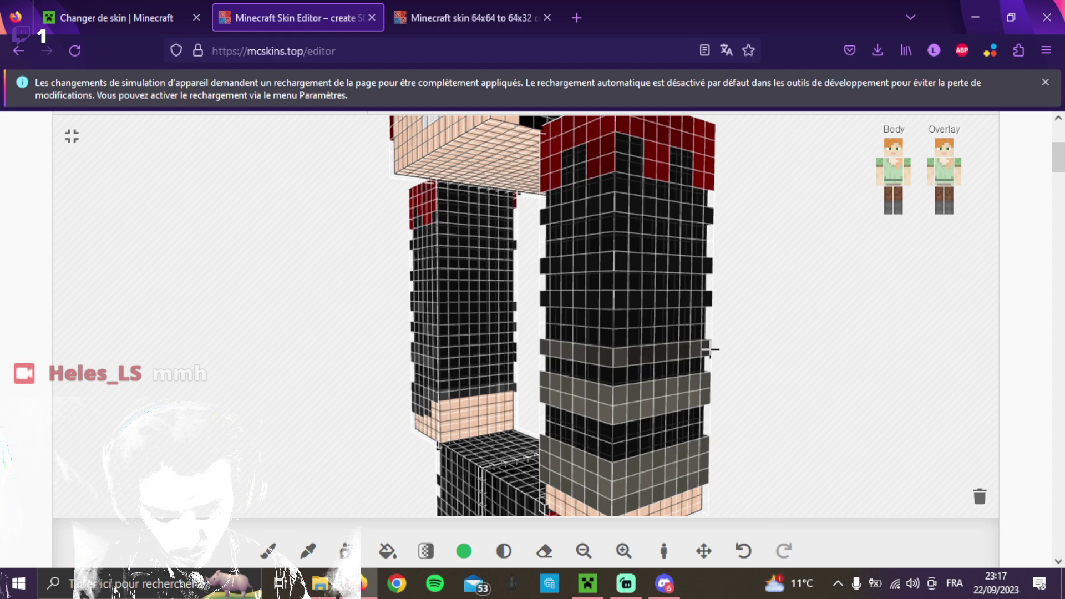
drag(561, 353, 740, 350)
click(381, 337)
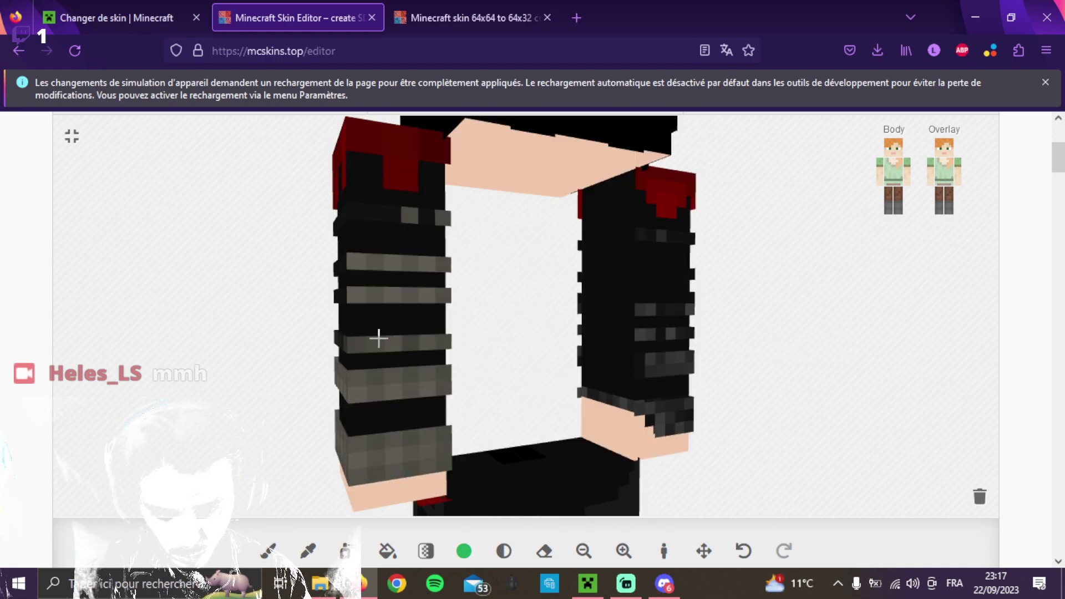
click(410, 341)
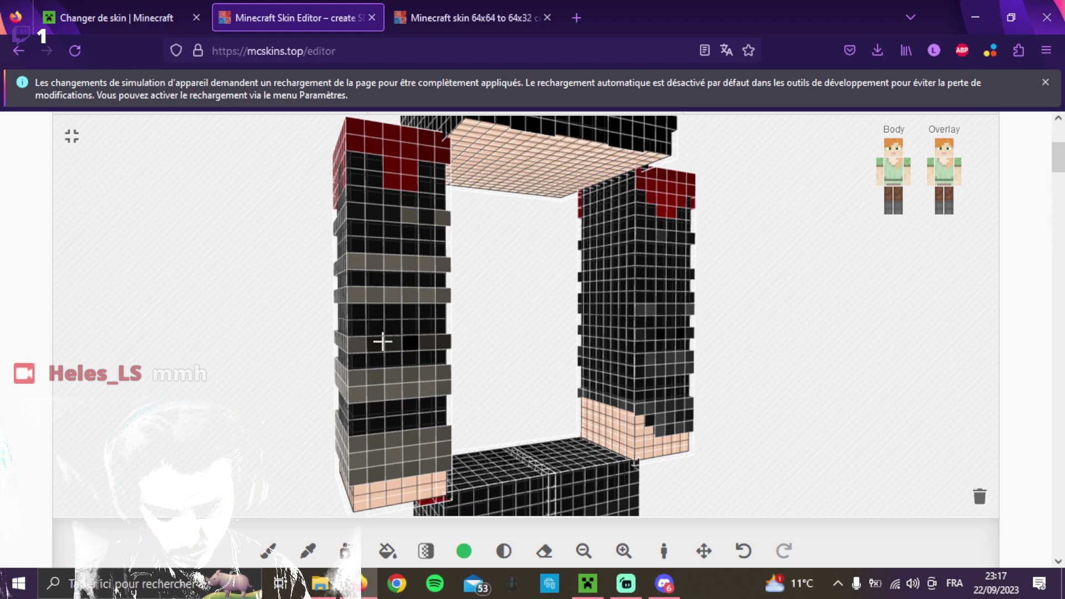
click(411, 220)
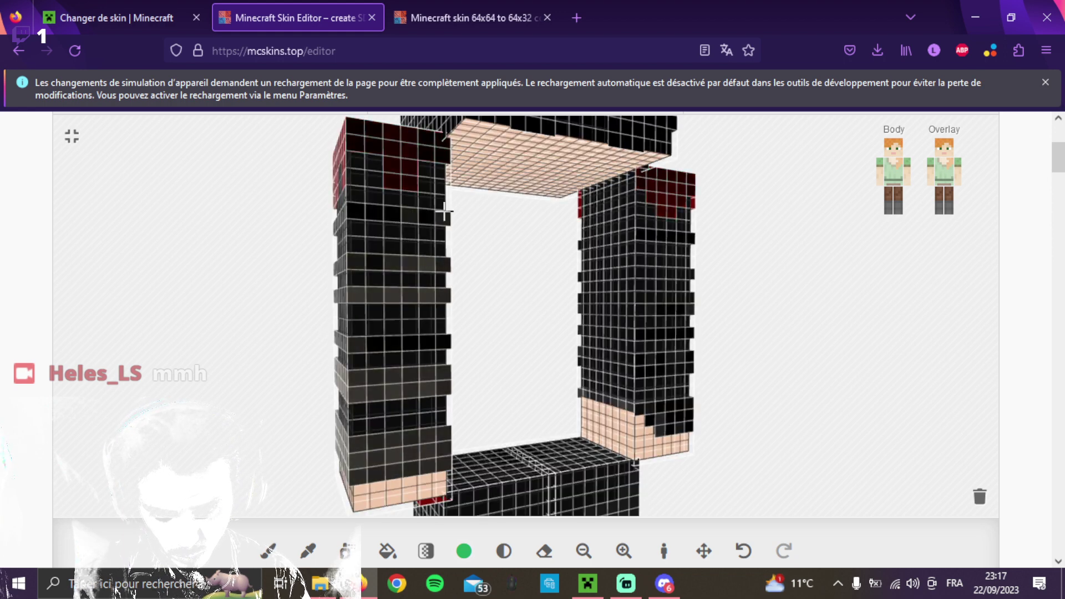
click(431, 274)
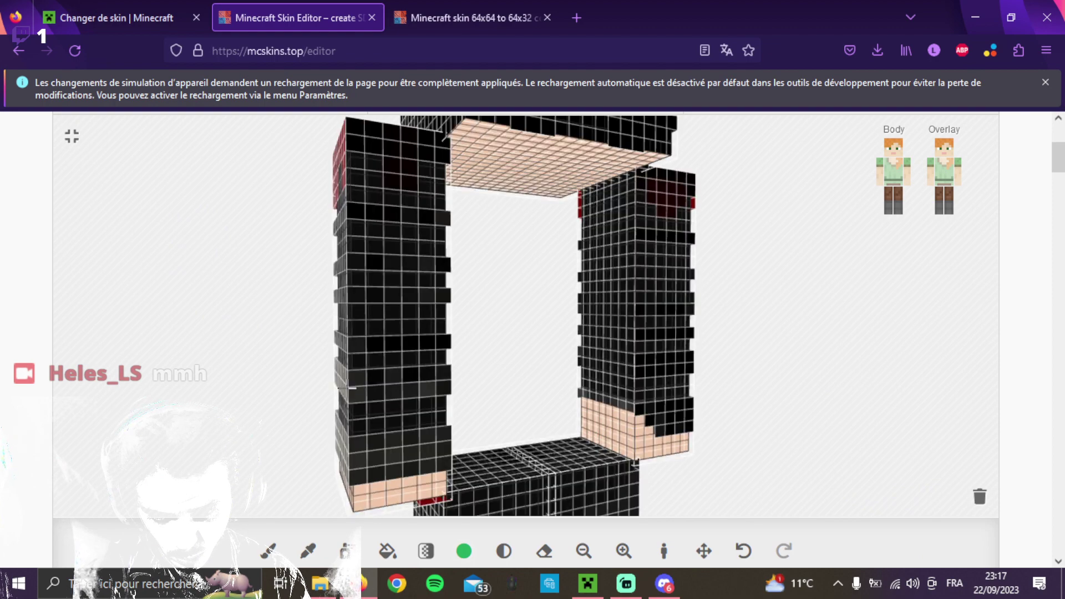
scroll(114, 358, up, 5)
drag(151, 357, 70, 339)
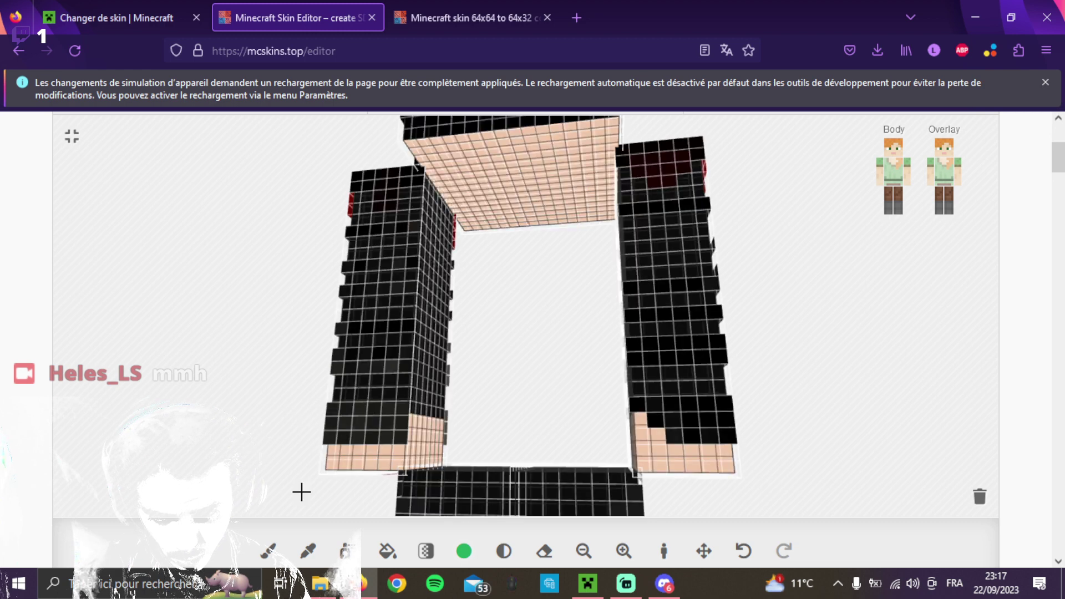
Erase the inner lower corner of the plain cuff on the back of the sleeve in a stepped shape.
key(e)
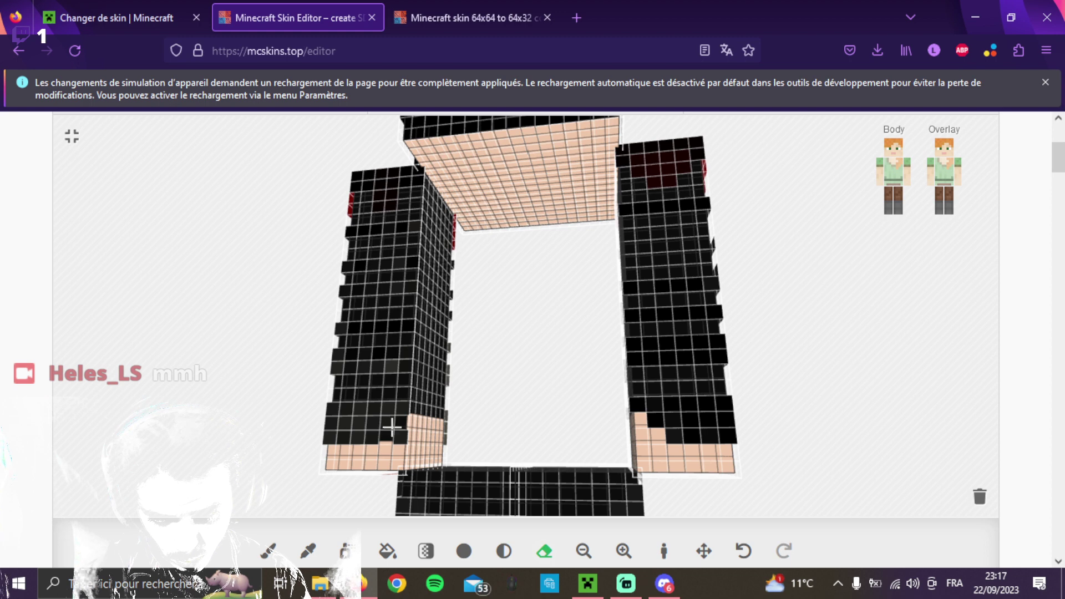
drag(396, 432, 219, 404)
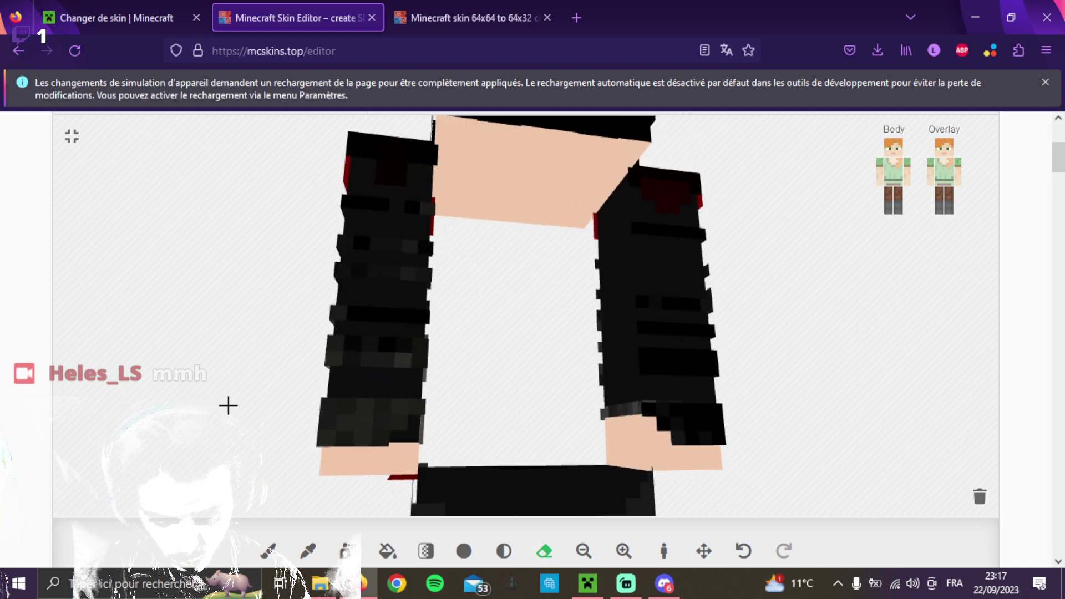
scroll(725, 431, up, 3)
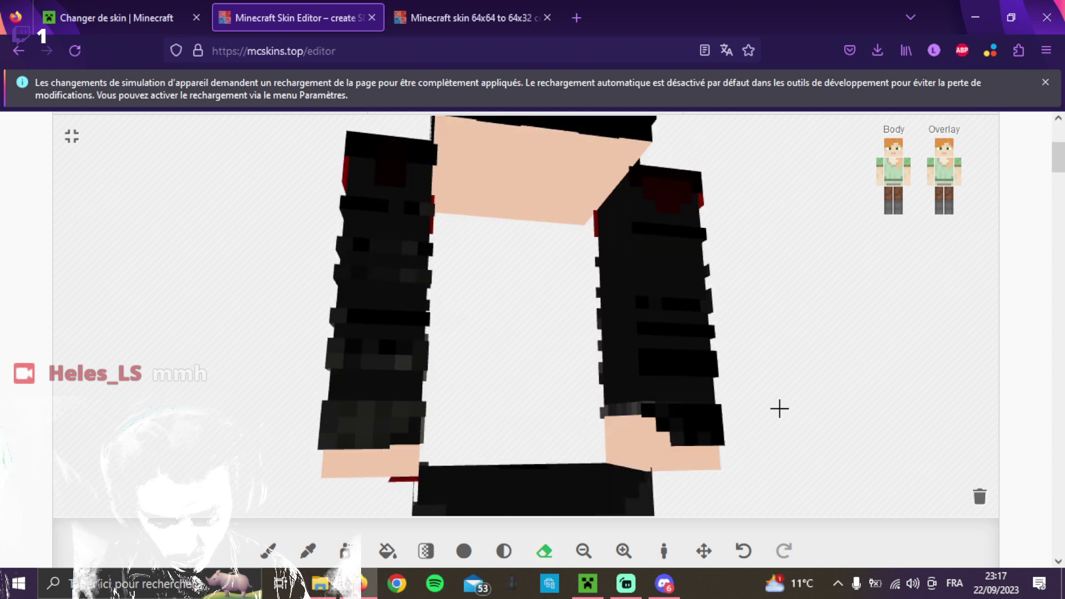
drag(780, 409, 735, 411)
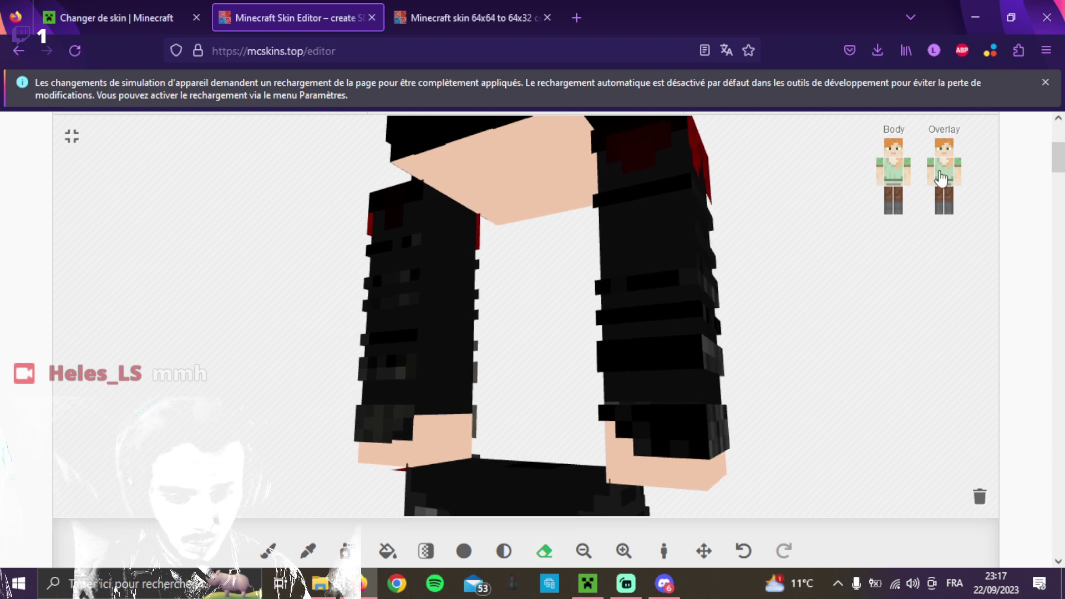
Toggle the Body layer's torso and arms to inspect the Overlay sleeves alone, ending with the arms shown and the torso hidden.
click(959, 179)
click(958, 179)
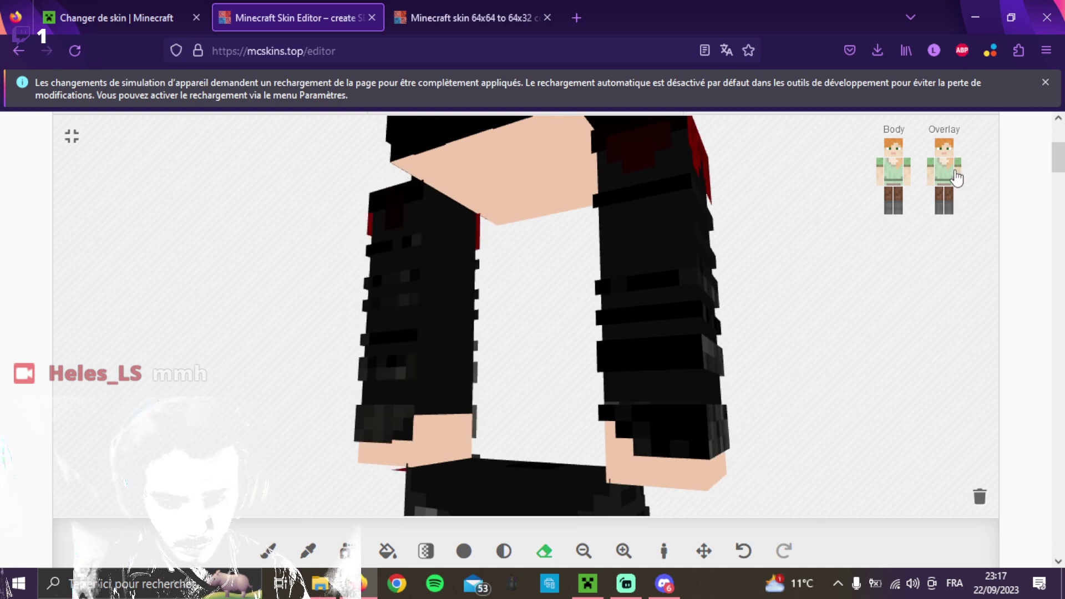
click(894, 171)
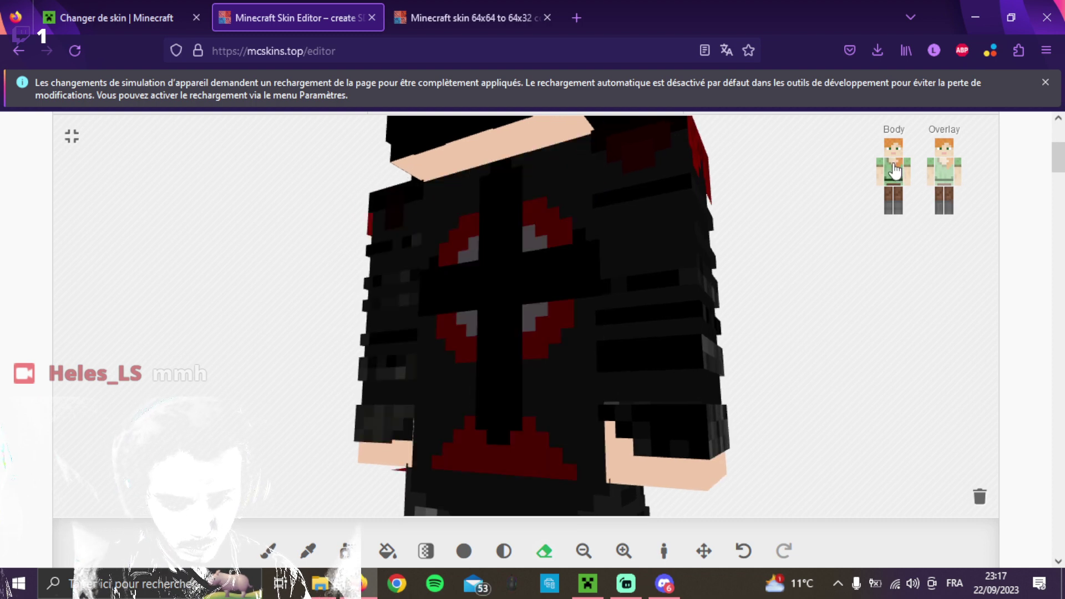
click(899, 172)
click(907, 172)
click(881, 175)
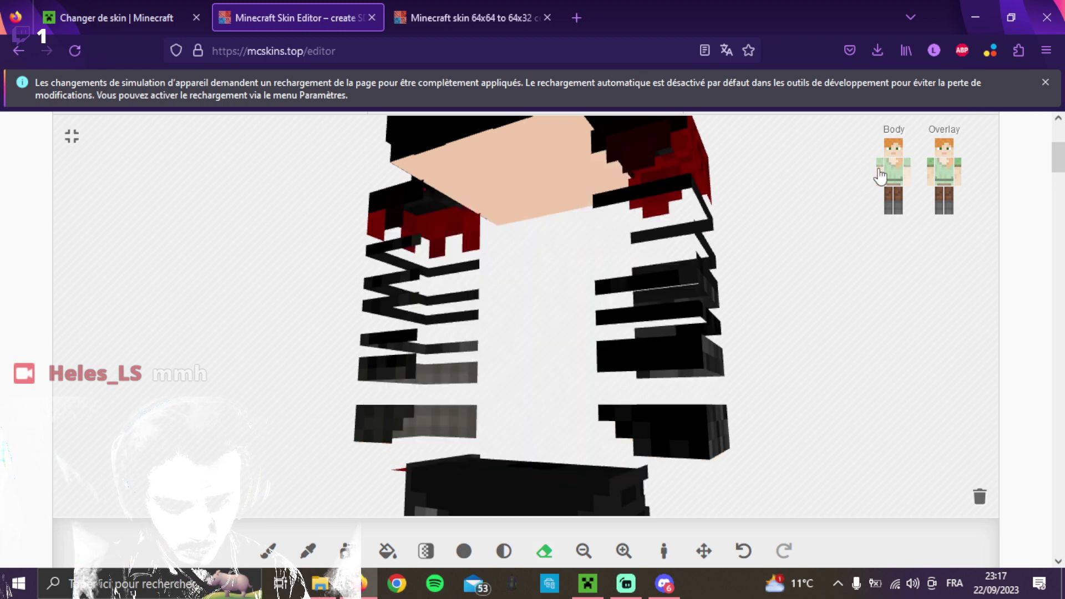
mouse_move(852, 180)
mouse_down()
mouse_move(838, 205)
mouse_move(866, 192)
mouse_up()
click(881, 183)
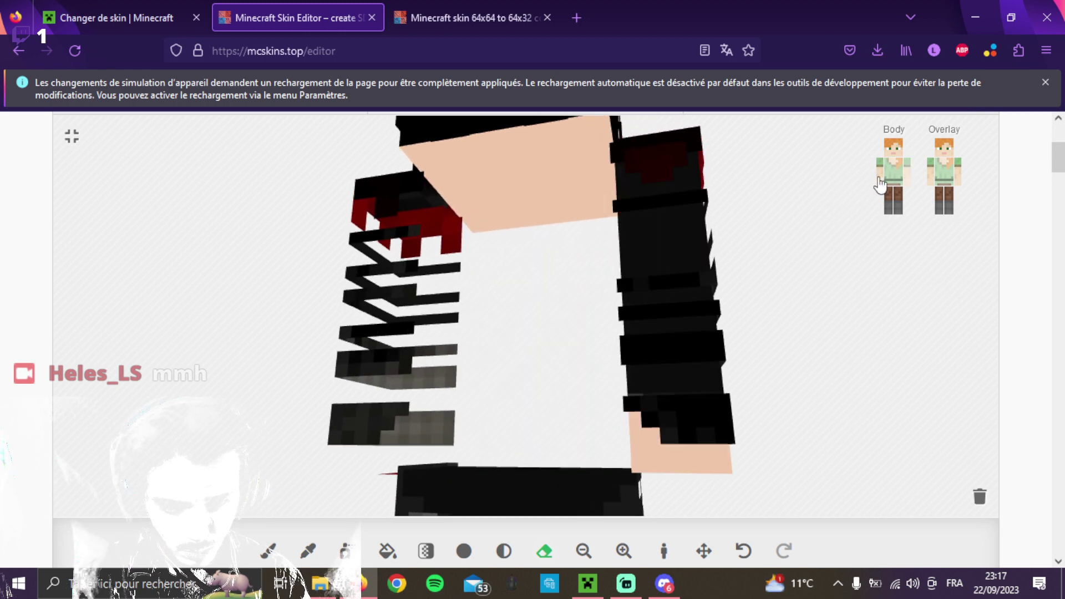
click(906, 182)
Darken the stripes on the front of both sleeves to near black and erase the front cuff's inner corner in steps.
drag(845, 254, 458, 361)
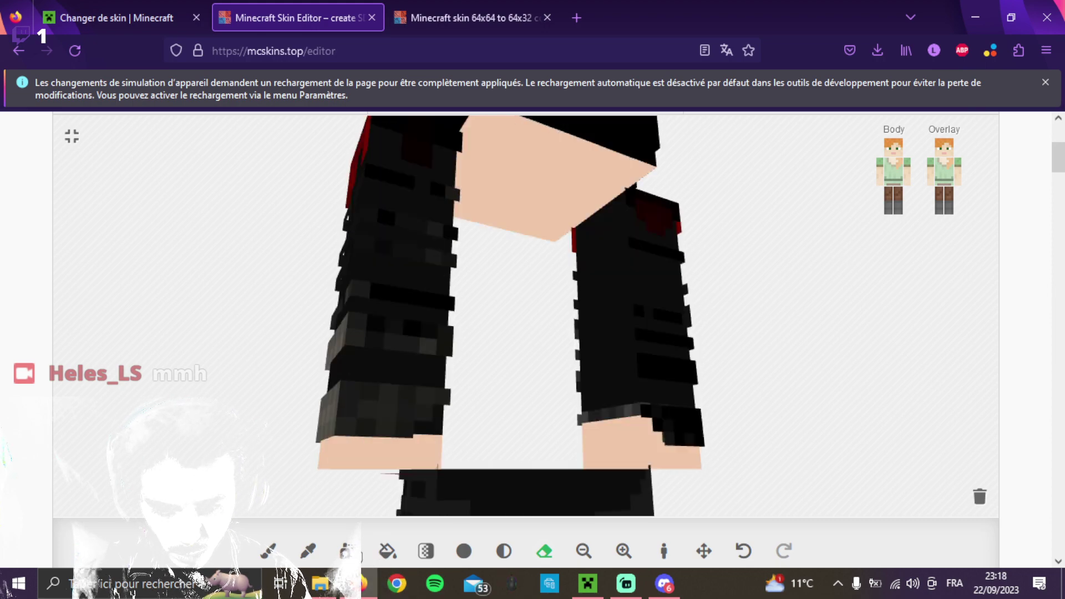
click(463, 551)
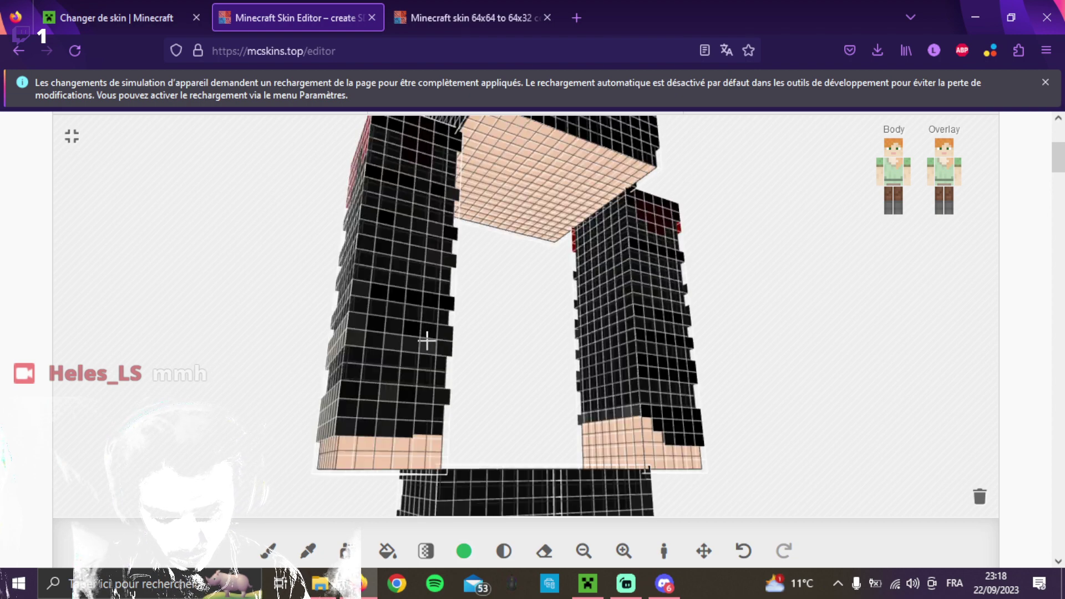
drag(278, 359, 622, 378)
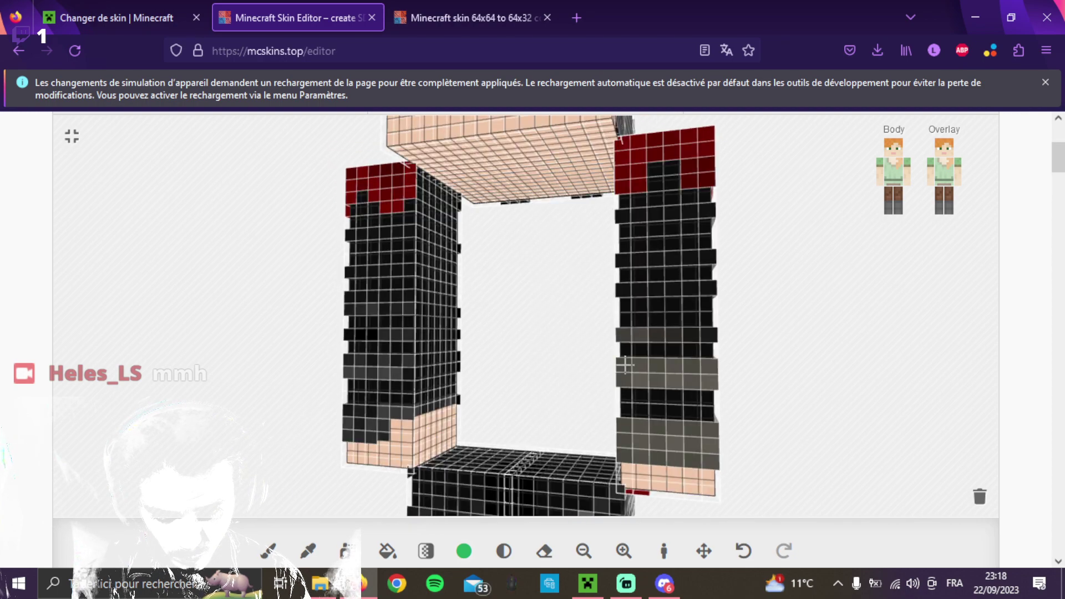
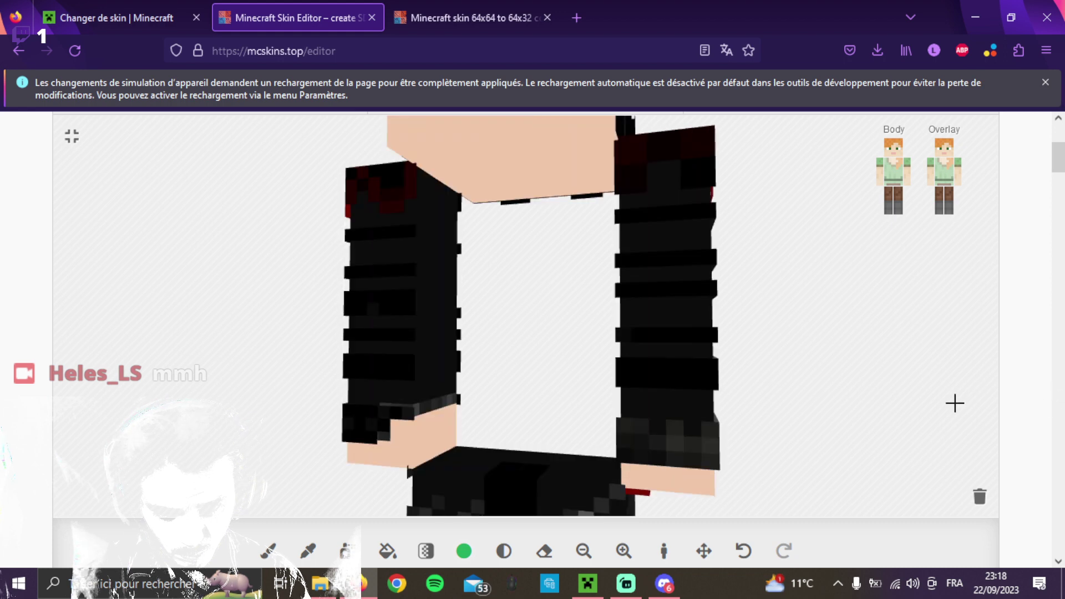
drag(933, 400, 770, 455)
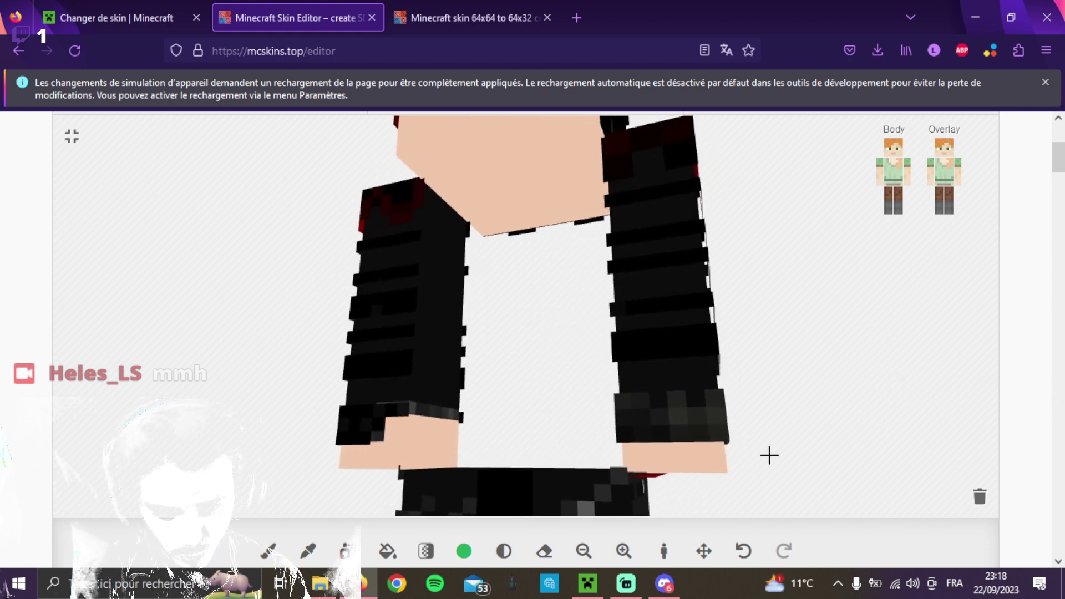
click(539, 552)
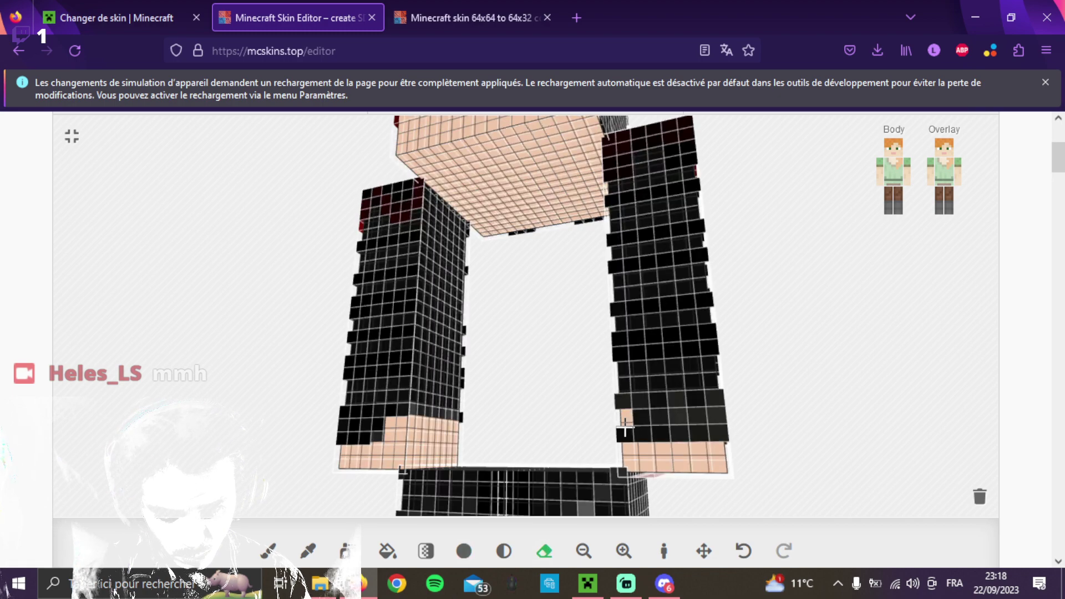
Darken irregular patches of pixels across the stripes and cuffs on the outer sides of both sleeves.
click(464, 551)
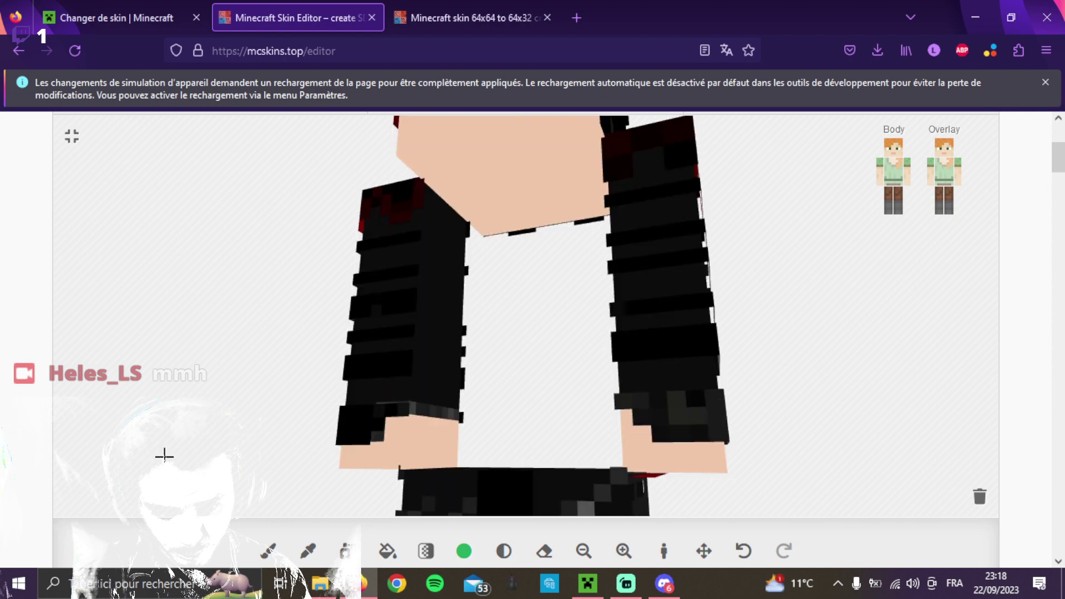
drag(154, 460, 255, 463)
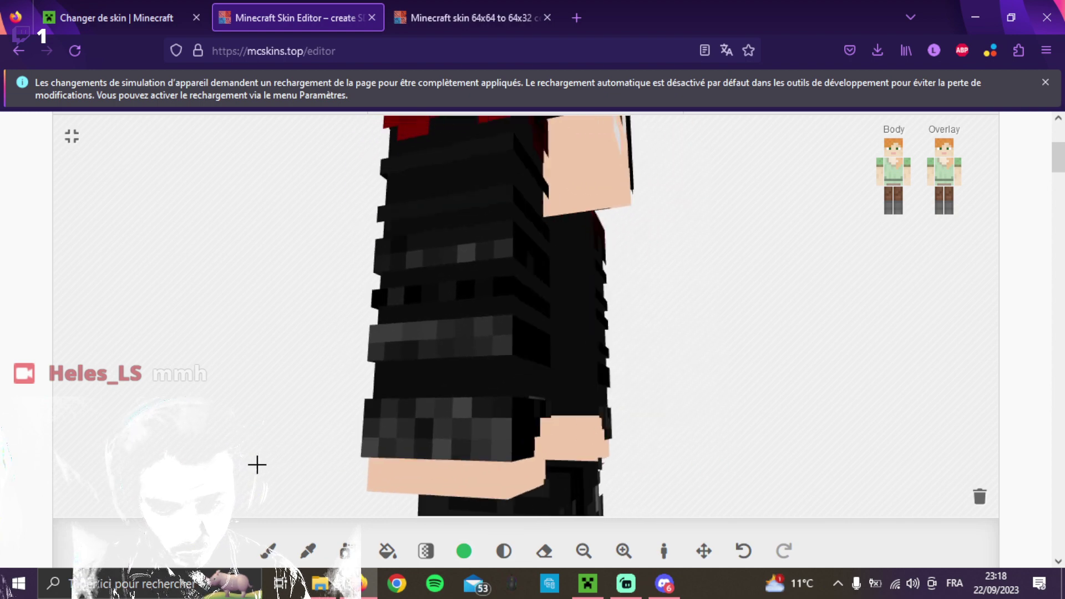
mouse_move(461, 424)
mouse_down()
mouse_move(475, 438)
mouse_move(474, 420)
mouse_up()
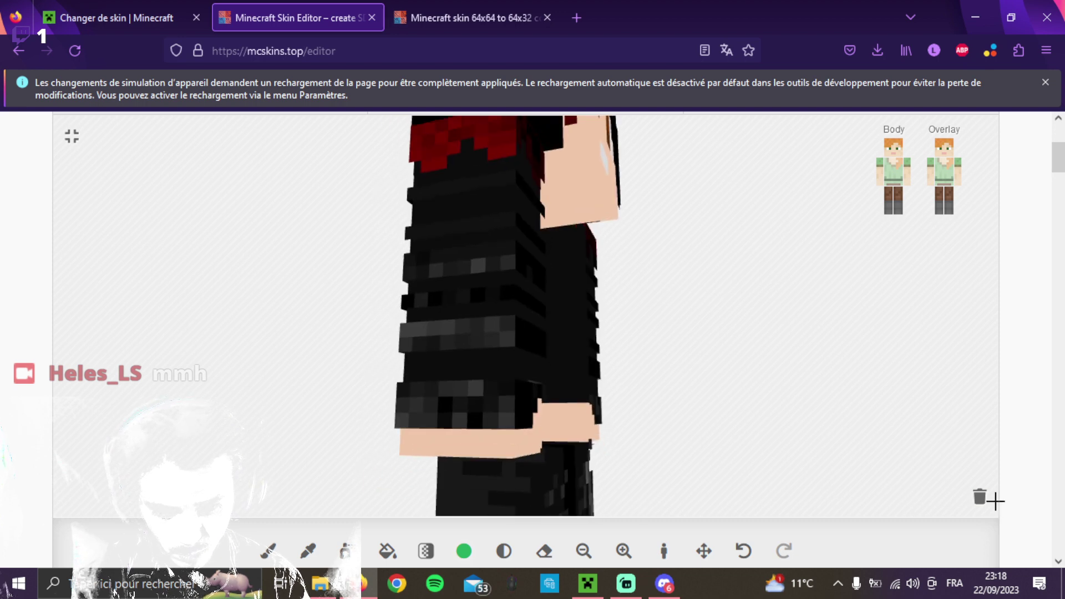
scroll(1007, 521, down, 5)
scroll(1004, 538, up, 5)
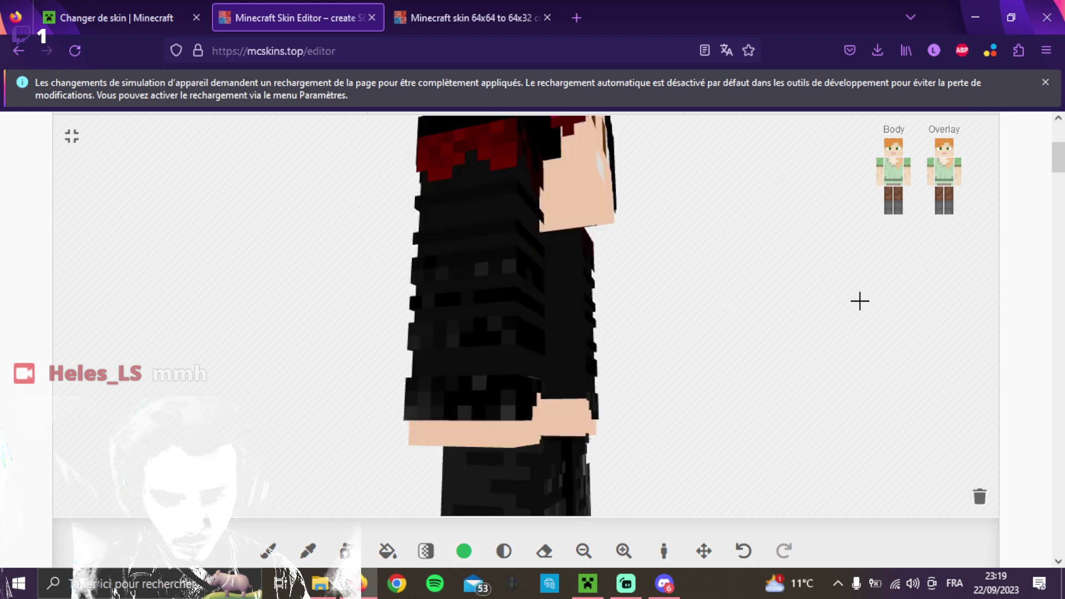
drag(792, 352, 938, 473)
drag(898, 441, 908, 488)
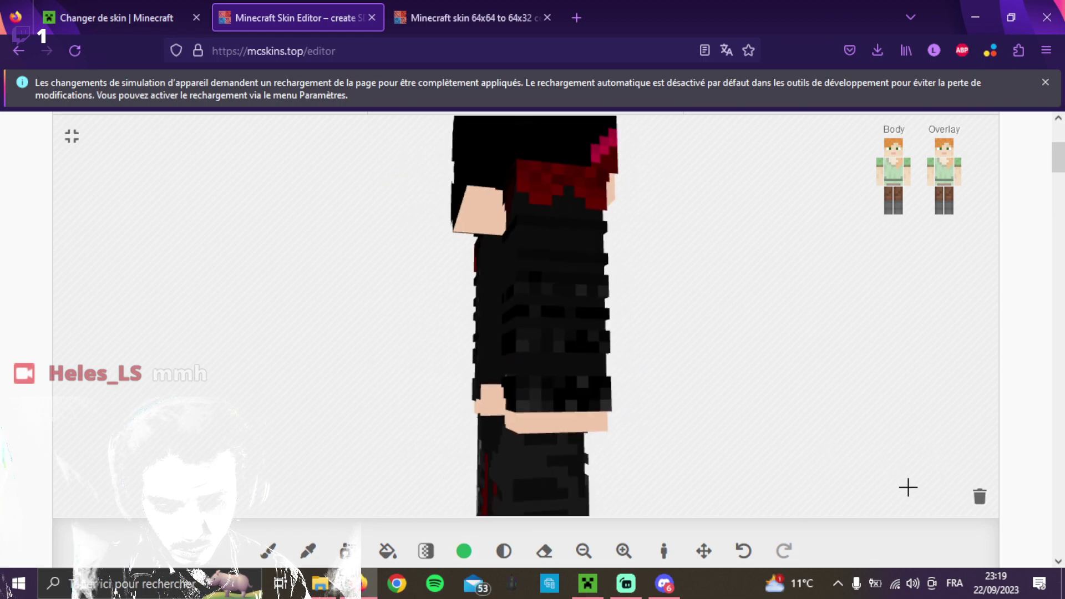
drag(816, 447, 487, 373)
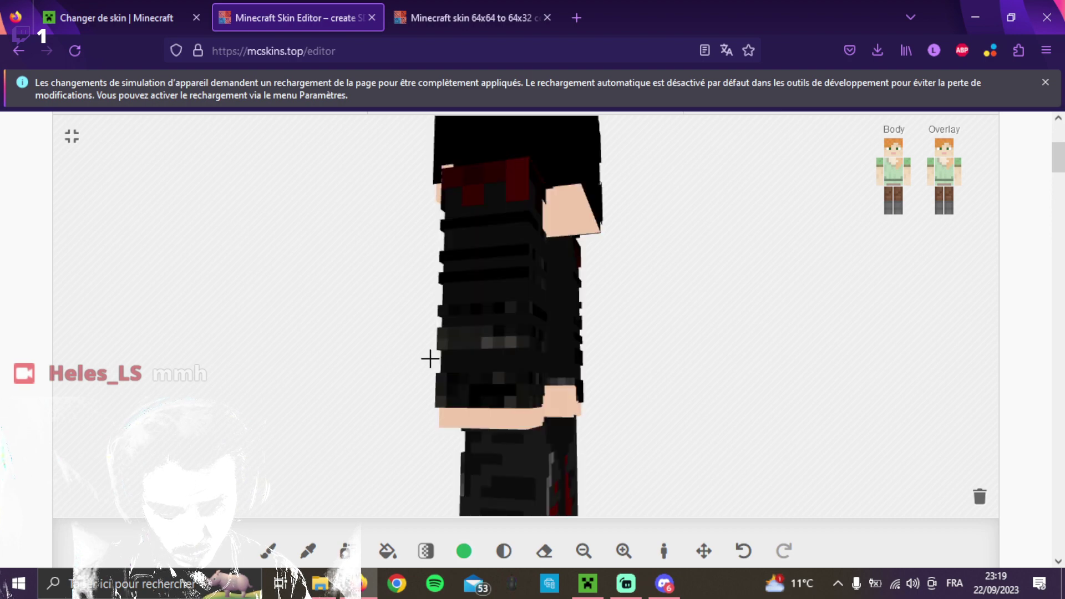
Darken the remaining lighter pixels on the lower stripes and cuffs at the front and back of the sleeves.
drag(298, 341, 388, 350)
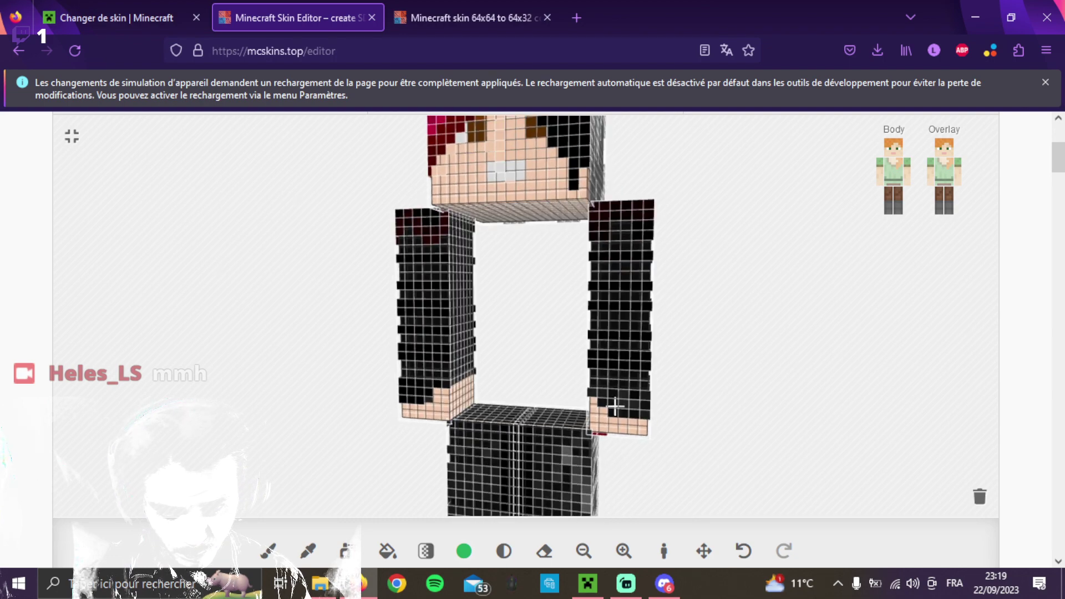
drag(158, 361, 352, 352)
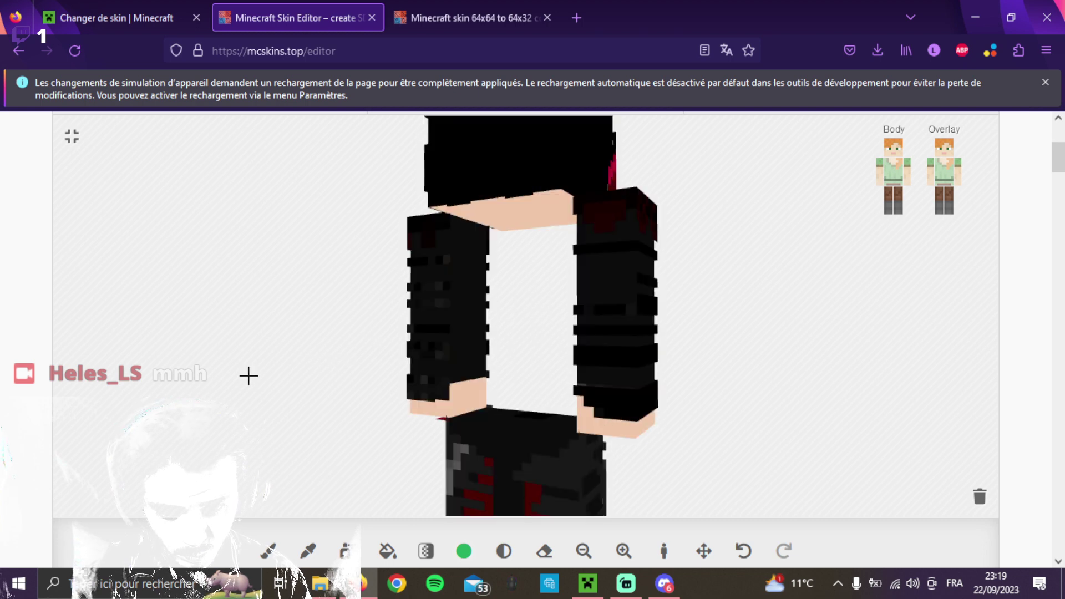
drag(248, 376, 309, 373)
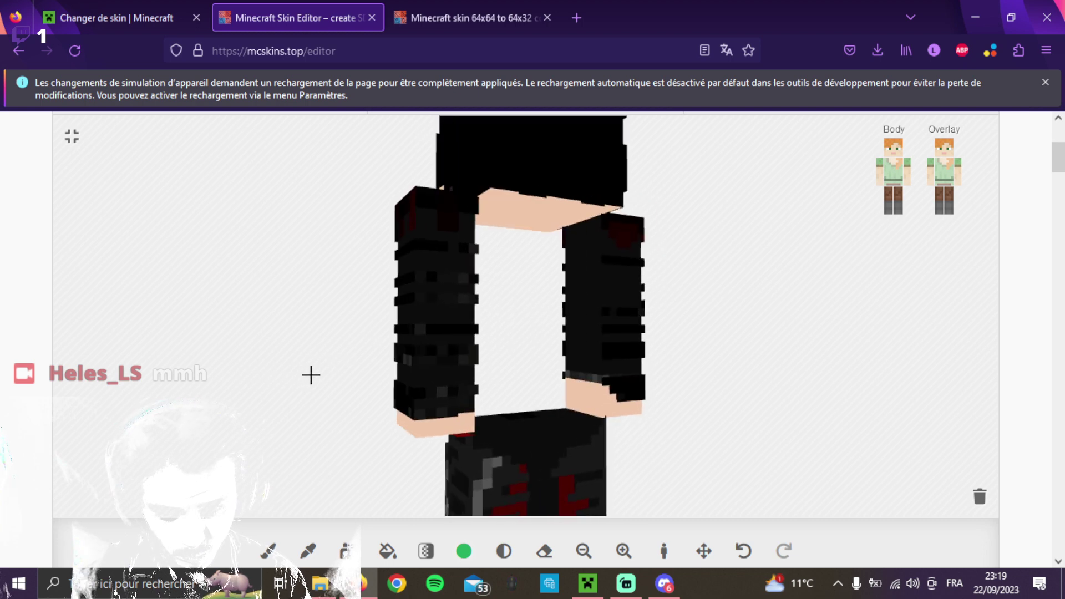
Try filling the back of both sleeves solid black with the bucket fill, and undo the fill.
click(386, 551)
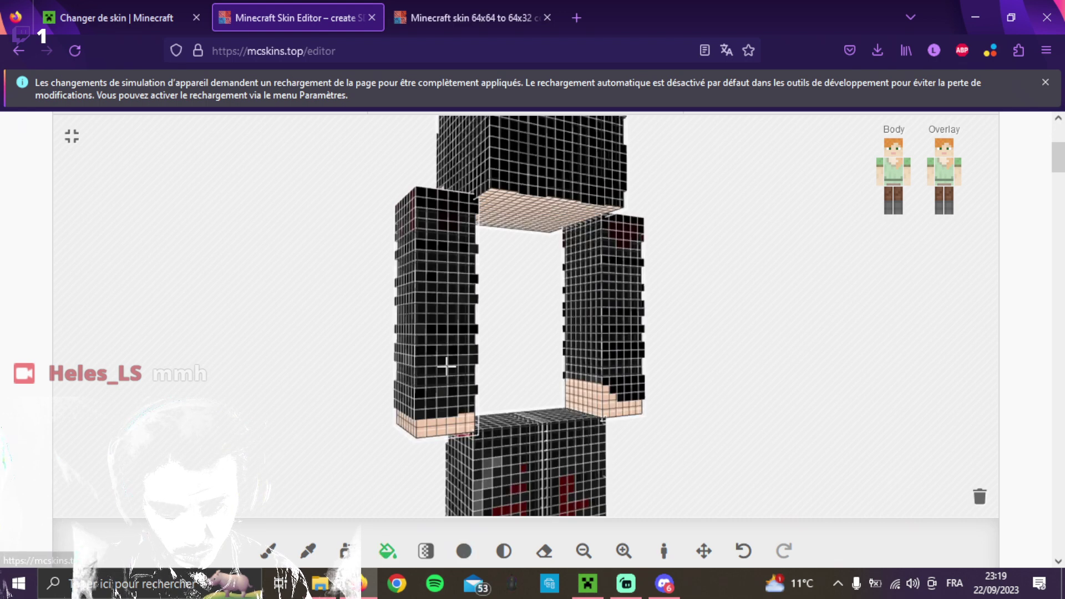
click(436, 400)
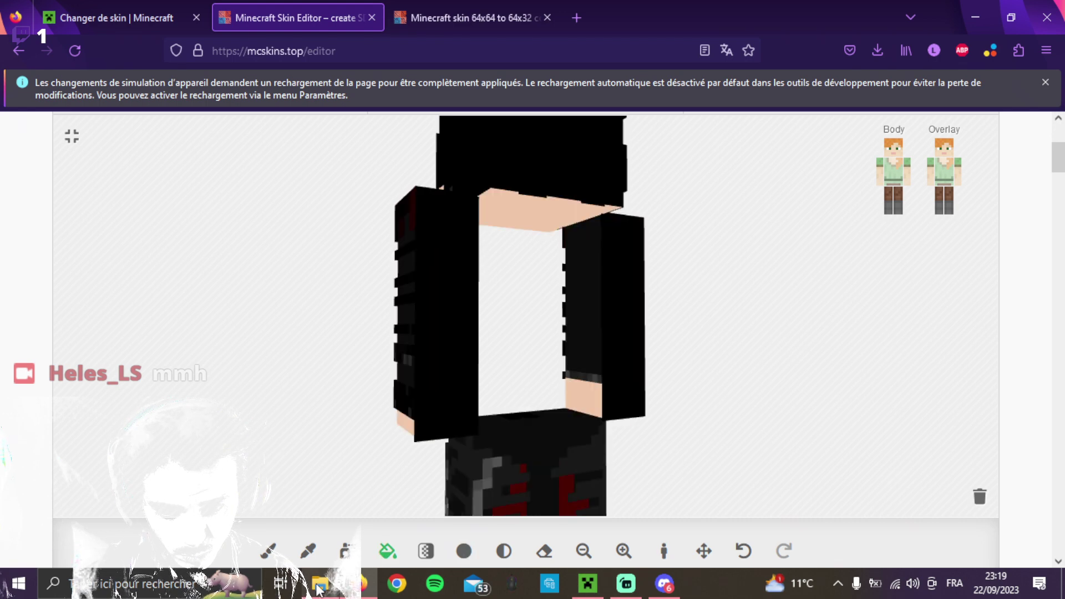
click(741, 551)
scroll(289, 527, up, 4)
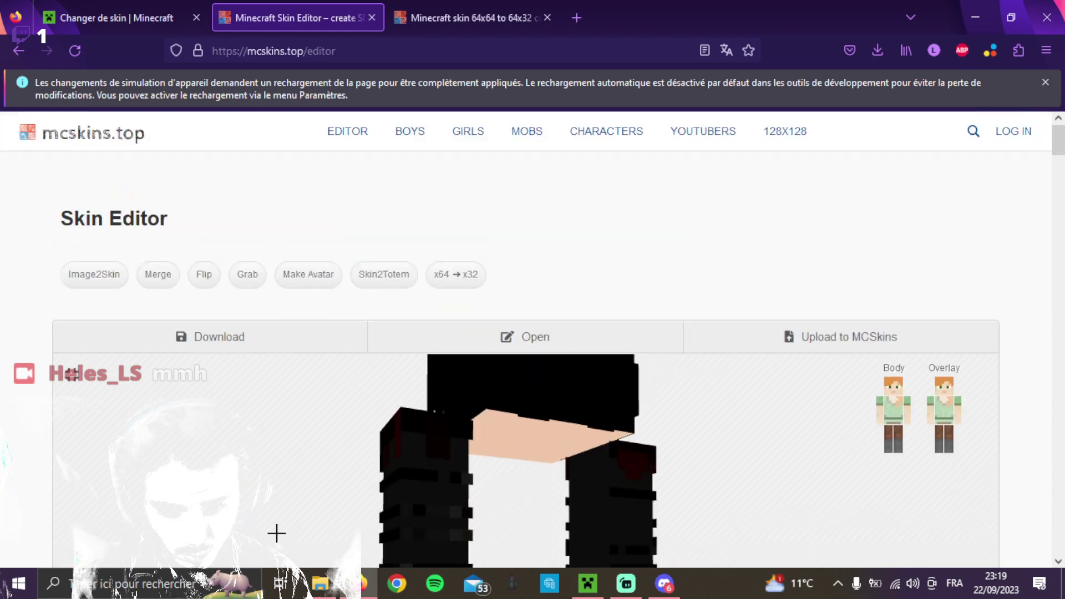
Examine the stripes, cuffs and red shoulder area on the outer side of the sleeve.
scroll(314, 528, down, 2)
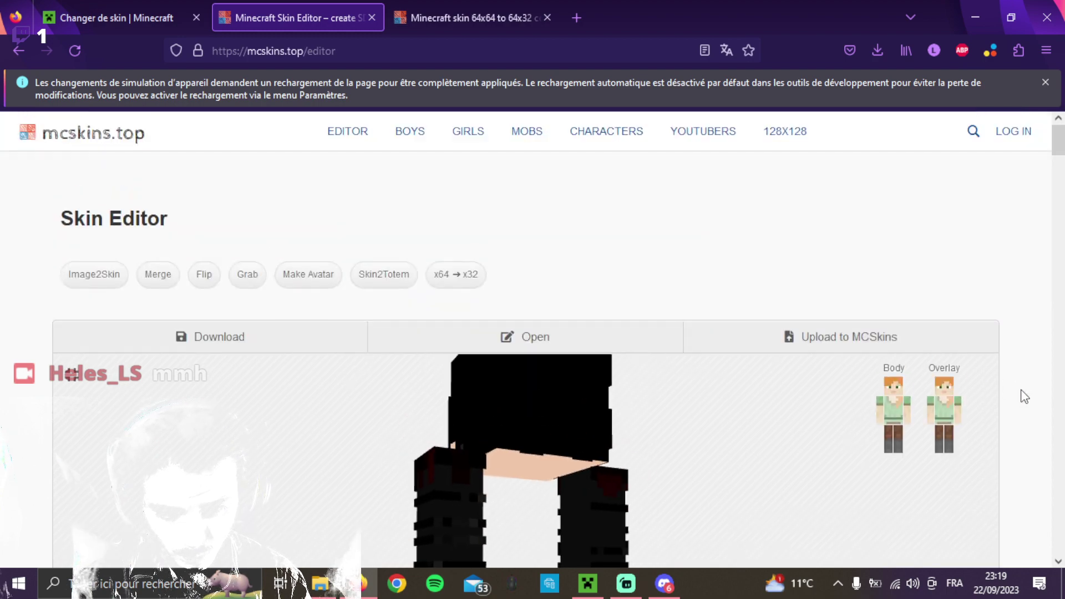
scroll(887, 378, down, 5)
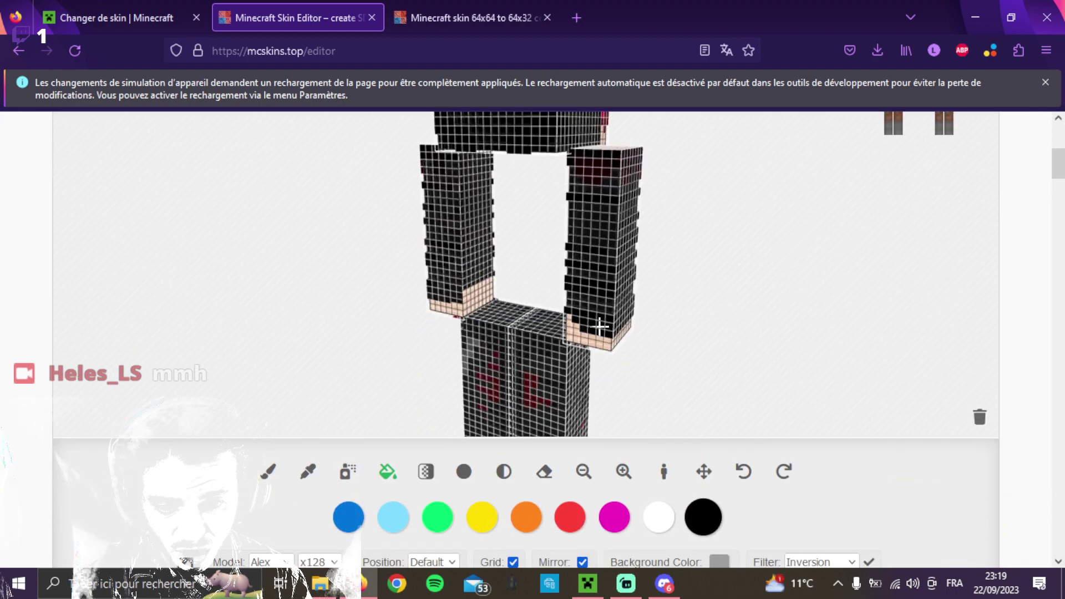
drag(599, 326, 442, 316)
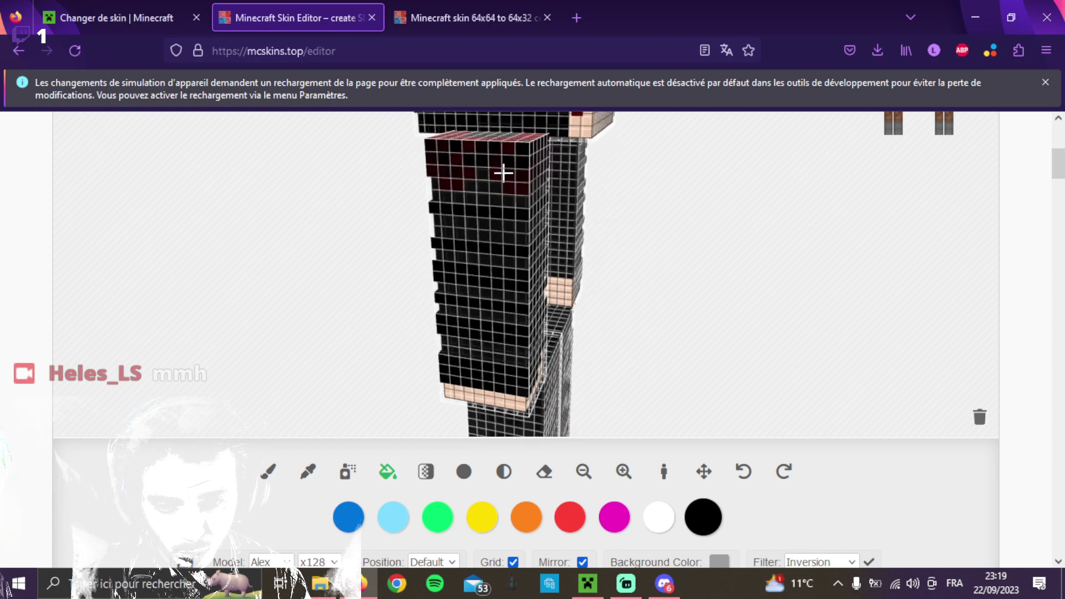
drag(502, 171, 465, 380)
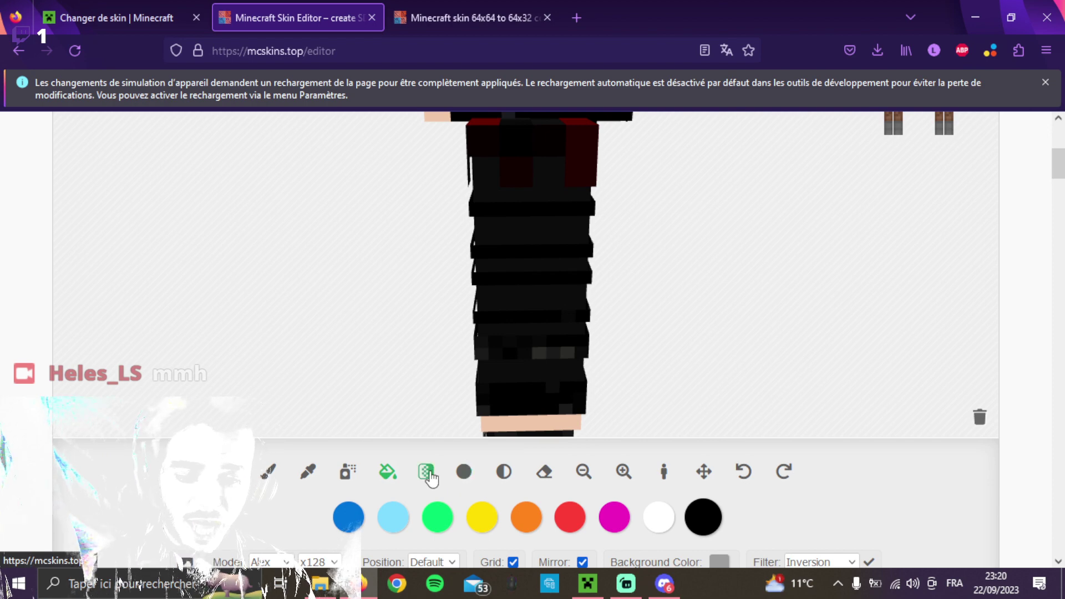
click(504, 472)
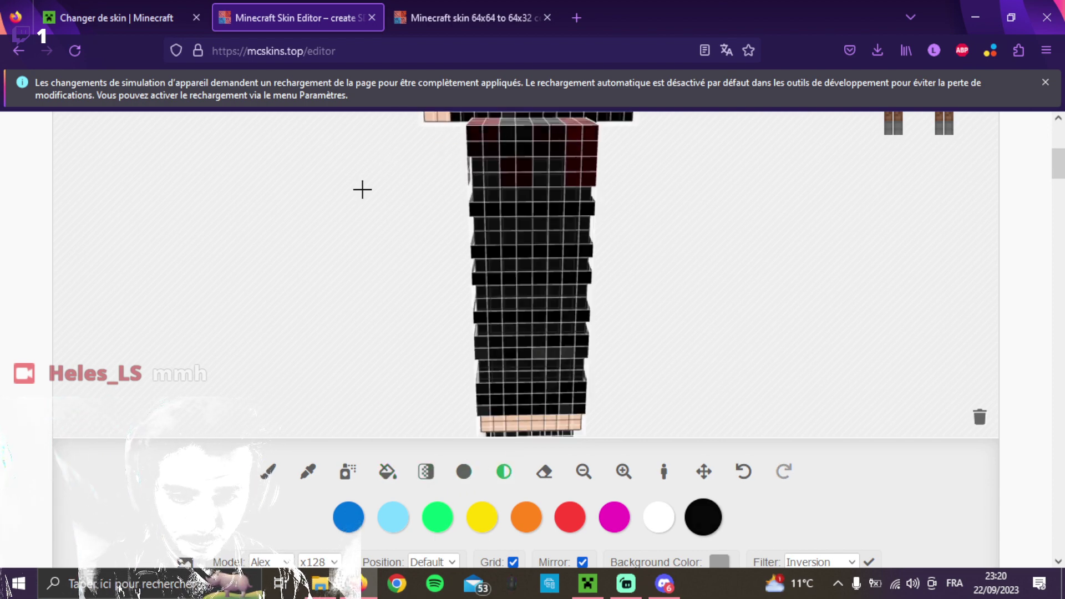
scroll(366, 166, up, 2)
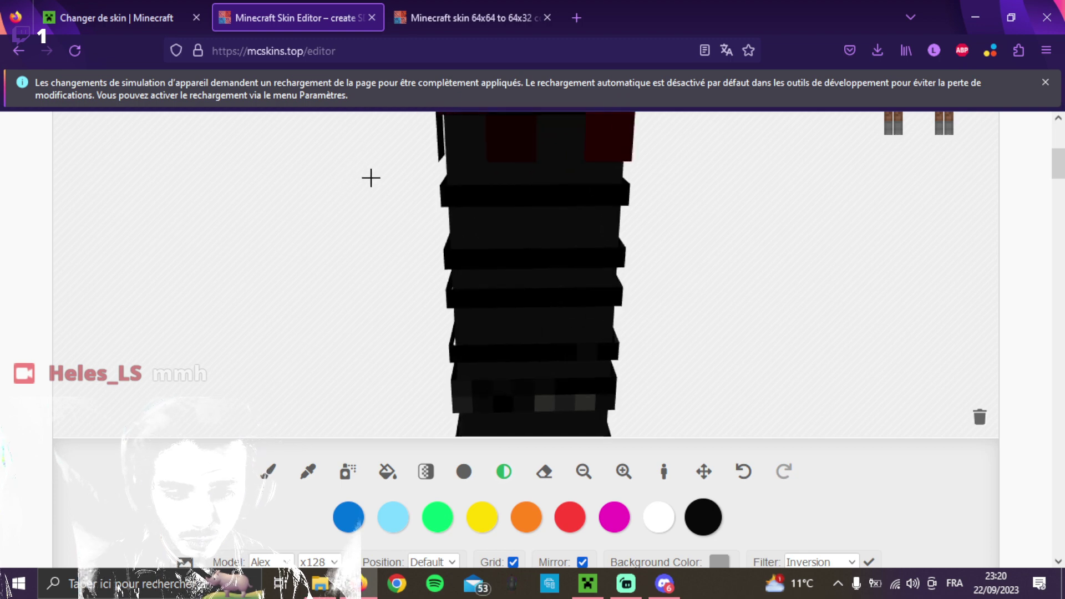
drag(371, 178, 399, 176)
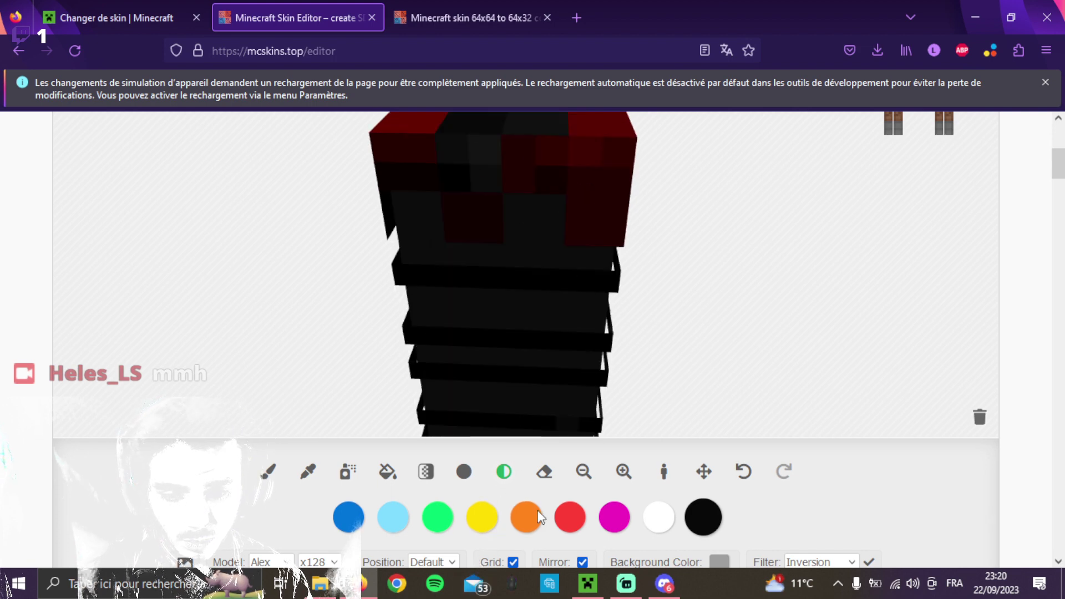
Try erasing a pixel from the red stripe on top of the shoulder, and undo the erasure.
drag(285, 311, 506, 292)
click(632, 250)
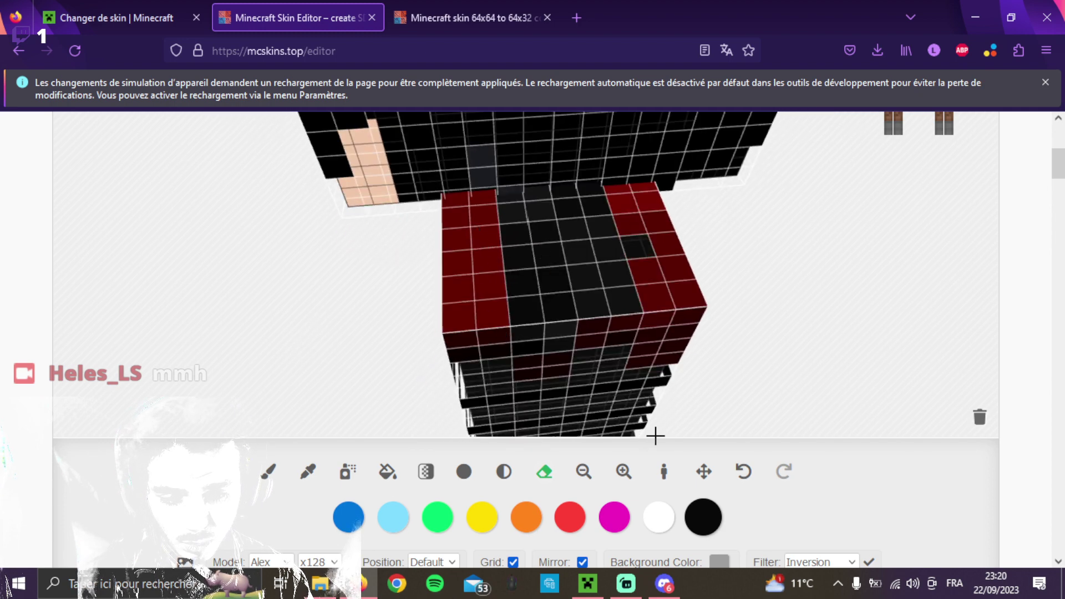
click(743, 473)
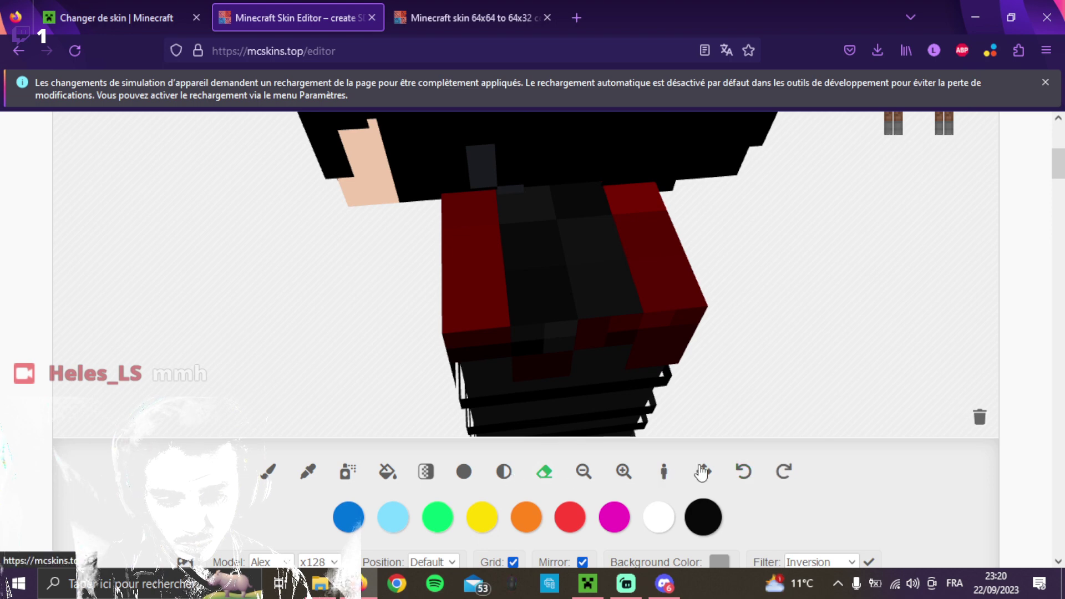
Sample the dark red of the shoulder's top stripe as the paintbrush colour.
click(302, 475)
click(632, 219)
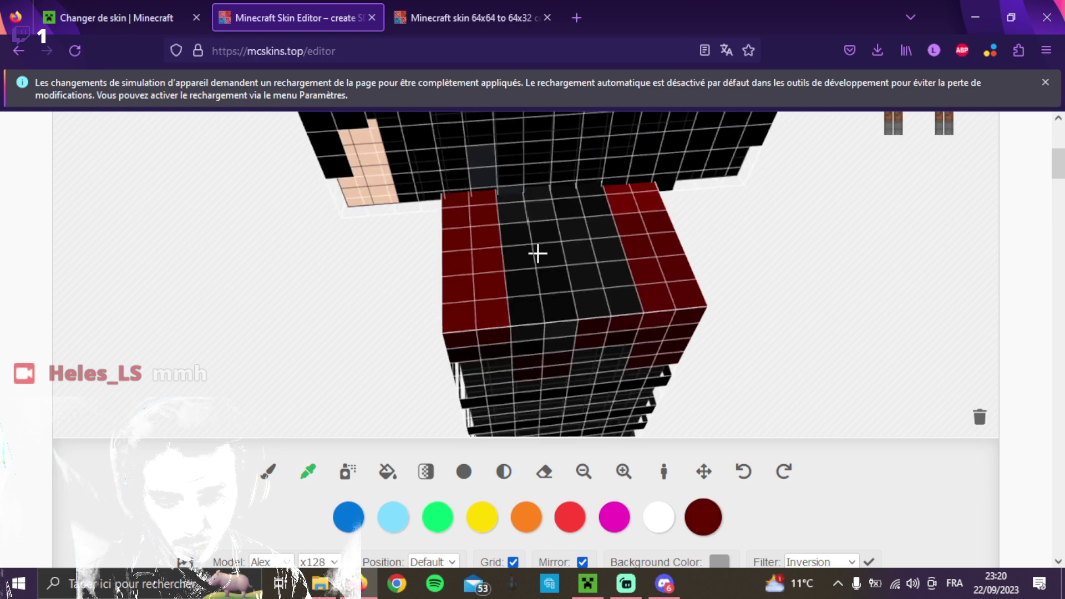
drag(485, 267, 347, 383)
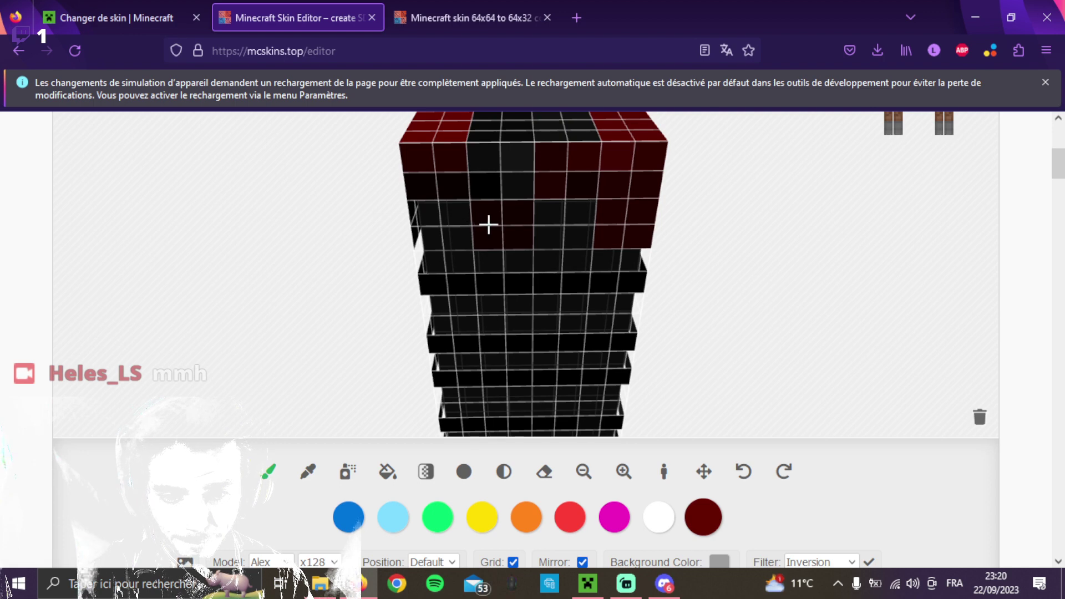
Try painting a stepped dark red diagonal across the sleeve's upper outer side, and undo the strokes.
drag(494, 234, 606, 177)
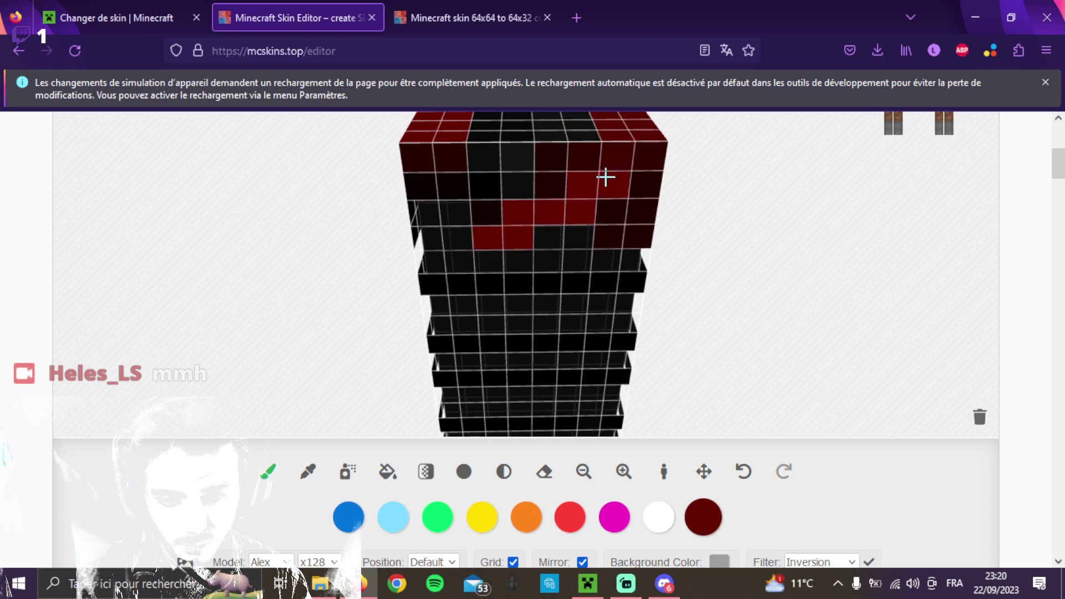
click(743, 472)
click(744, 472)
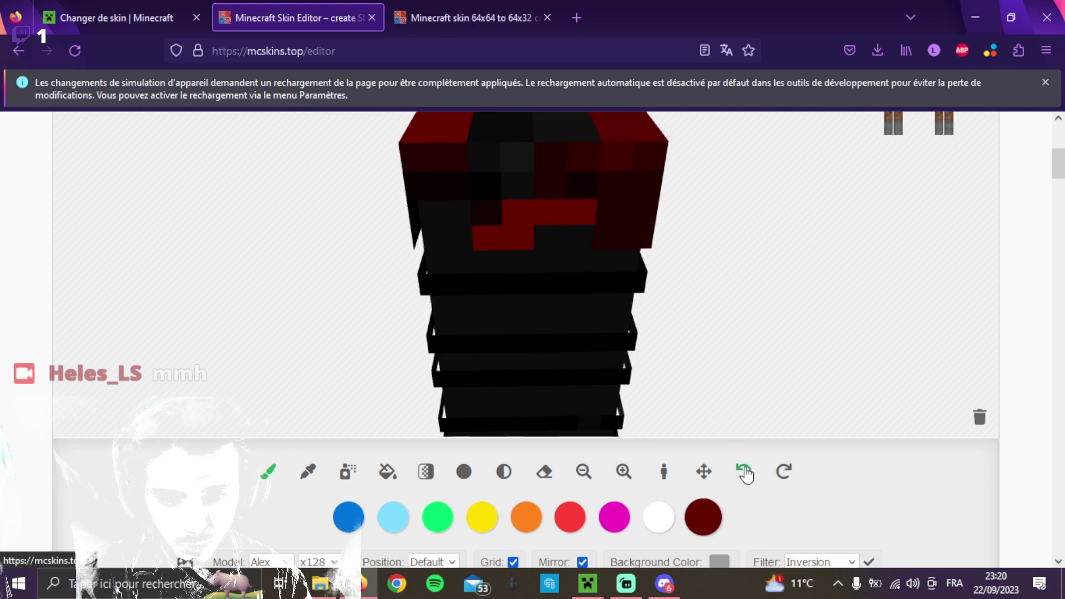
click(744, 472)
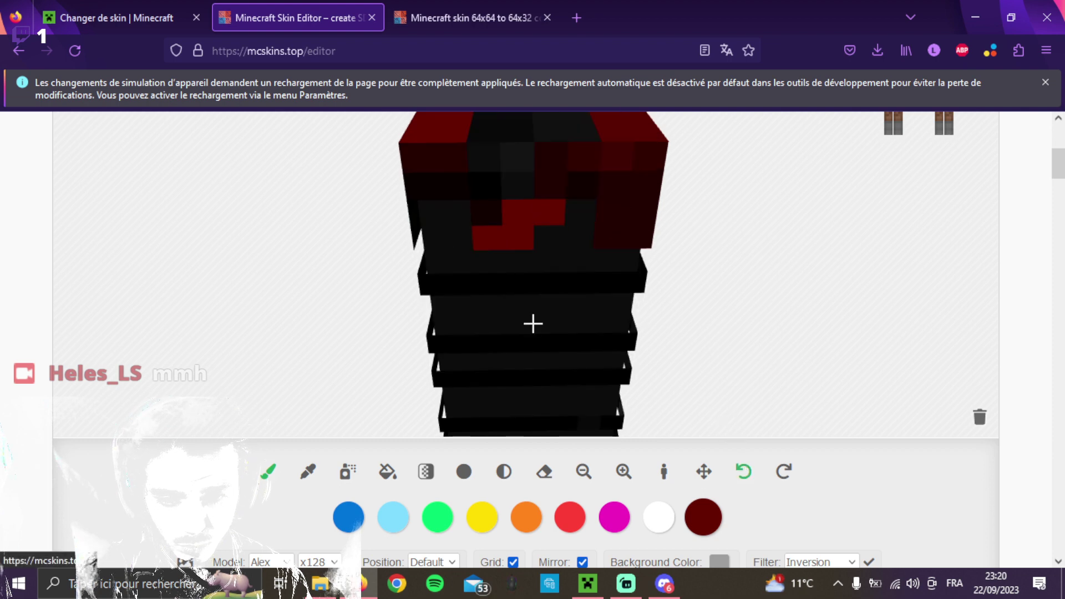
click(744, 472)
click(743, 472)
click(743, 472)
click(743, 472)
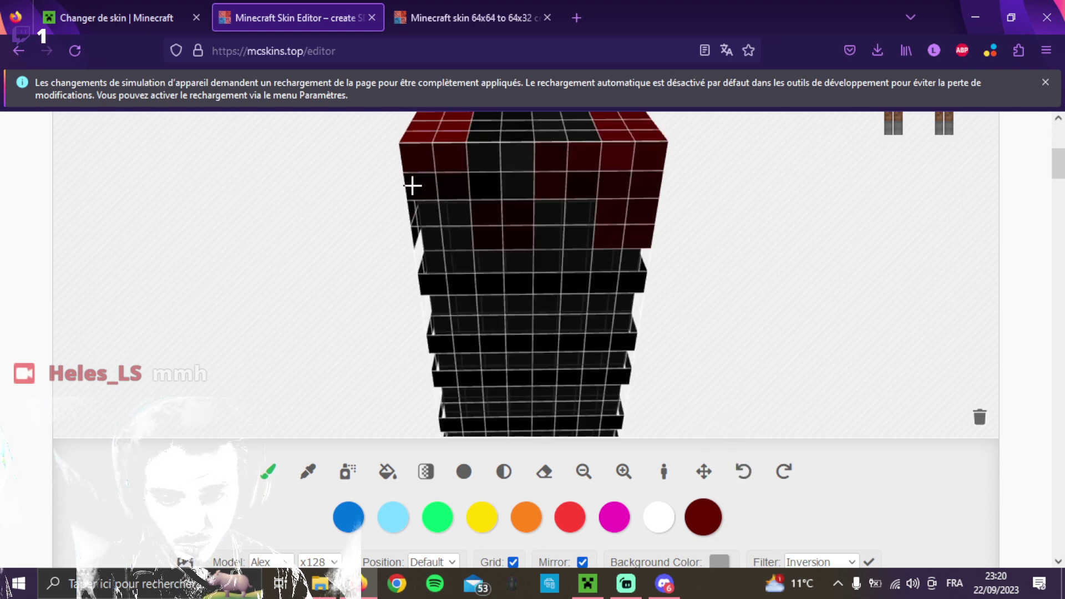
Paint a stepped dark red V on the upper outer side of the sleeves and erase the leftover darker red pixels outside it.
drag(415, 185, 491, 231)
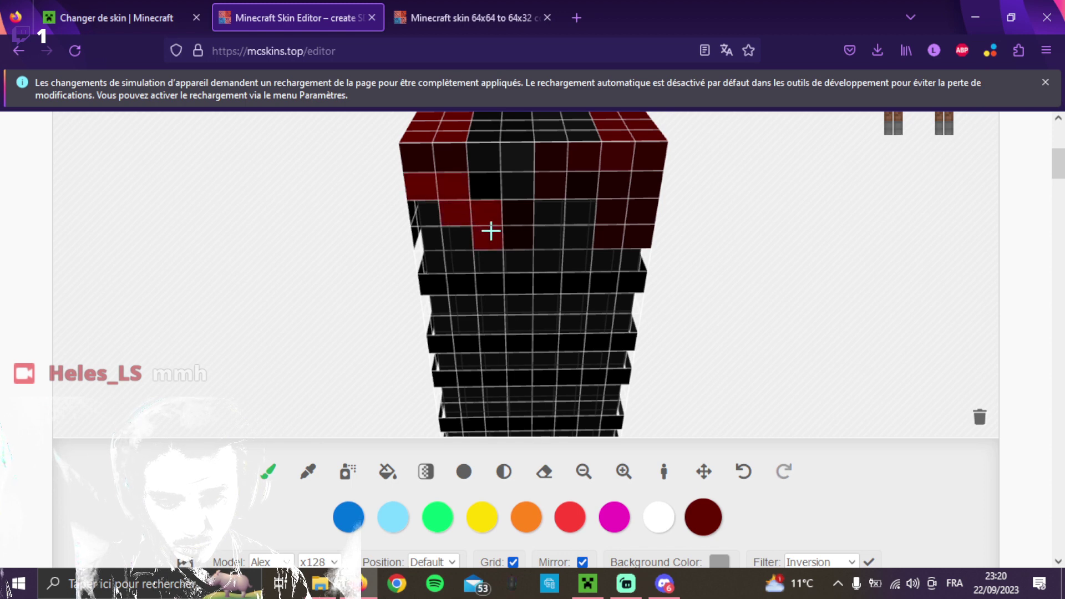
click(516, 236)
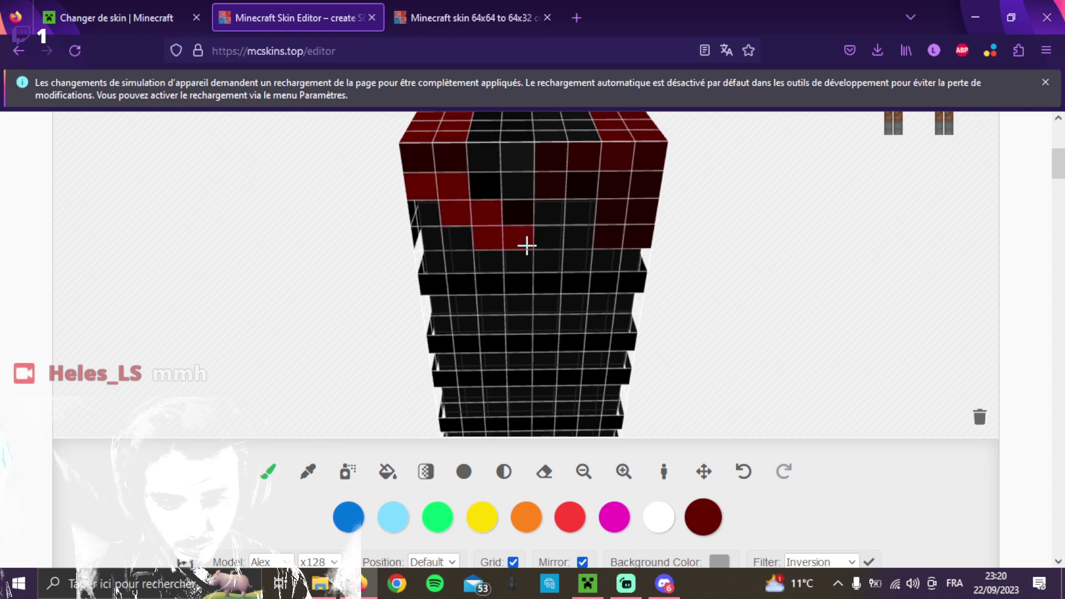
mouse_move(532, 256)
mouse_down()
mouse_move(579, 246)
mouse_move(639, 189)
mouse_move(600, 187)
mouse_move(618, 182)
mouse_move(608, 182)
mouse_move(546, 233)
mouse_move(541, 186)
mouse_move(494, 193)
mouse_move(526, 216)
mouse_move(447, 165)
mouse_move(414, 162)
mouse_move(638, 156)
mouse_move(737, 202)
mouse_up()
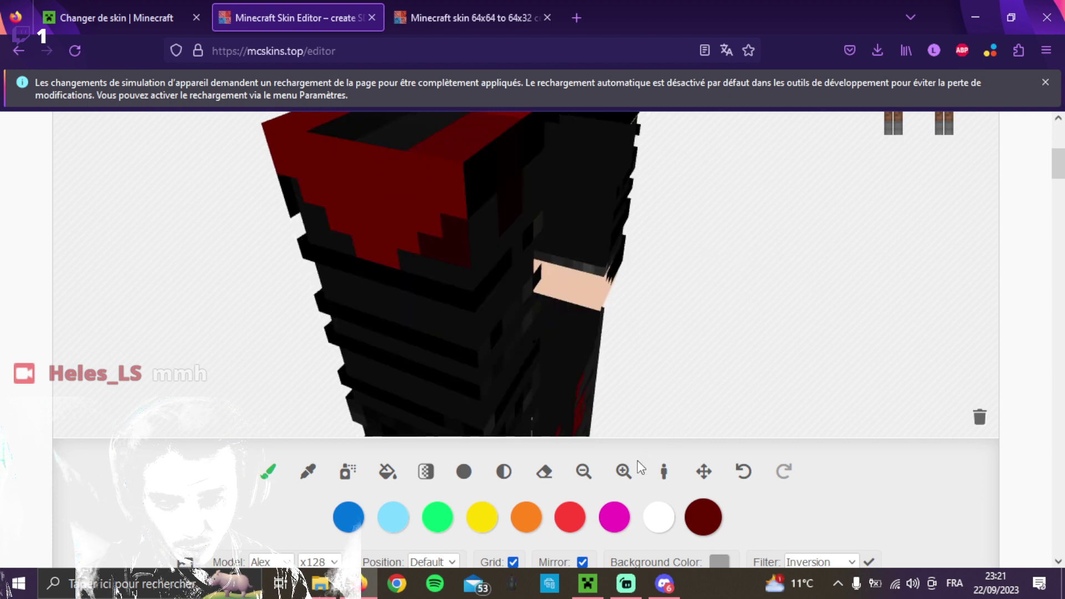
click(544, 472)
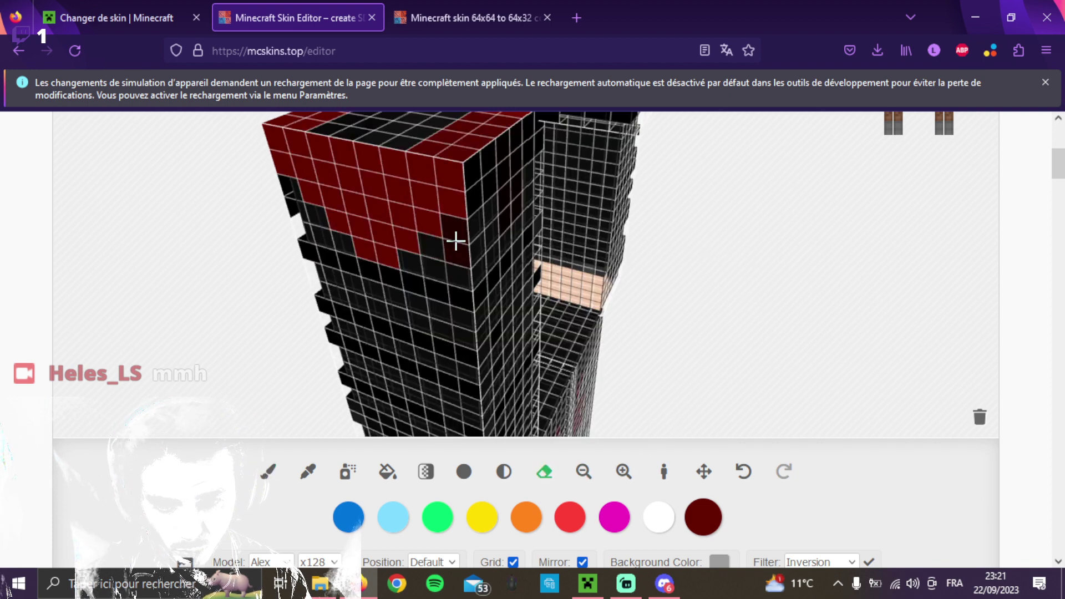
drag(233, 291, 262, 288)
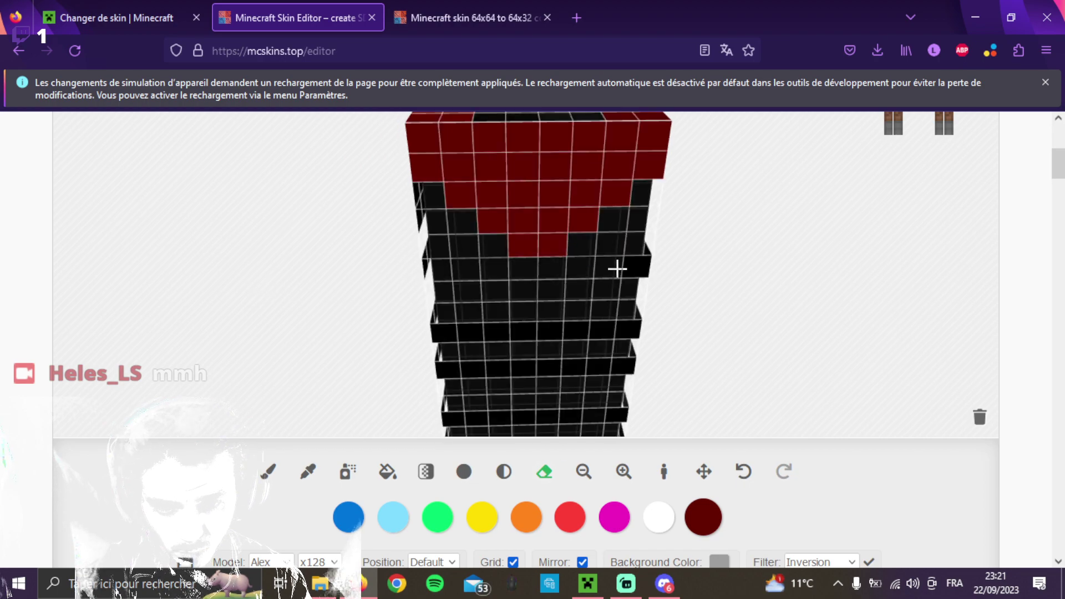
Hide the body layer of the left arm, leaving its overlay displayed.
drag(382, 267, 361, 283)
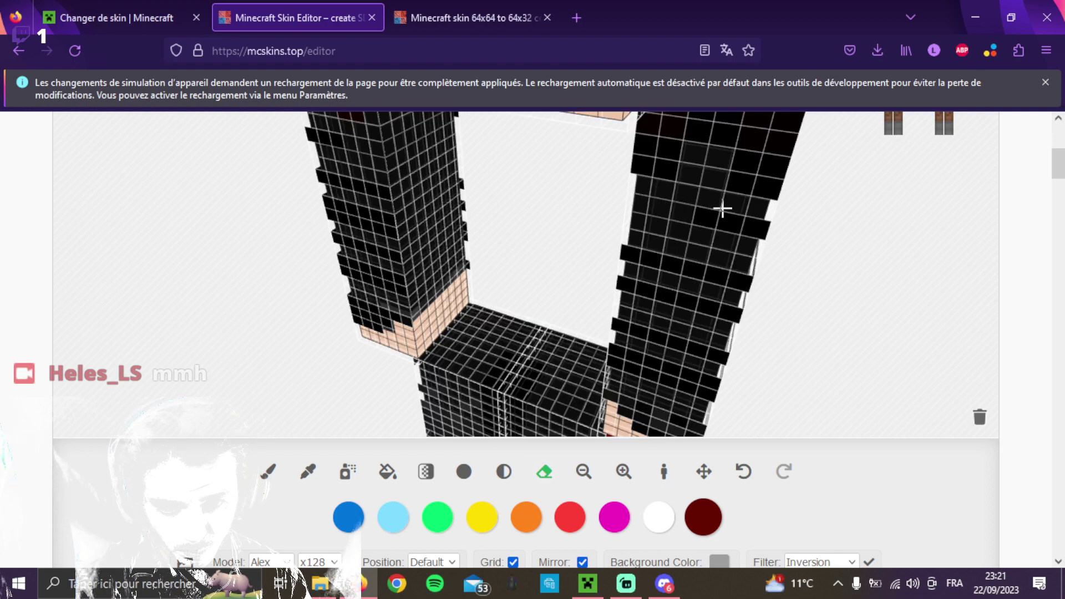
drag(853, 212, 308, 169)
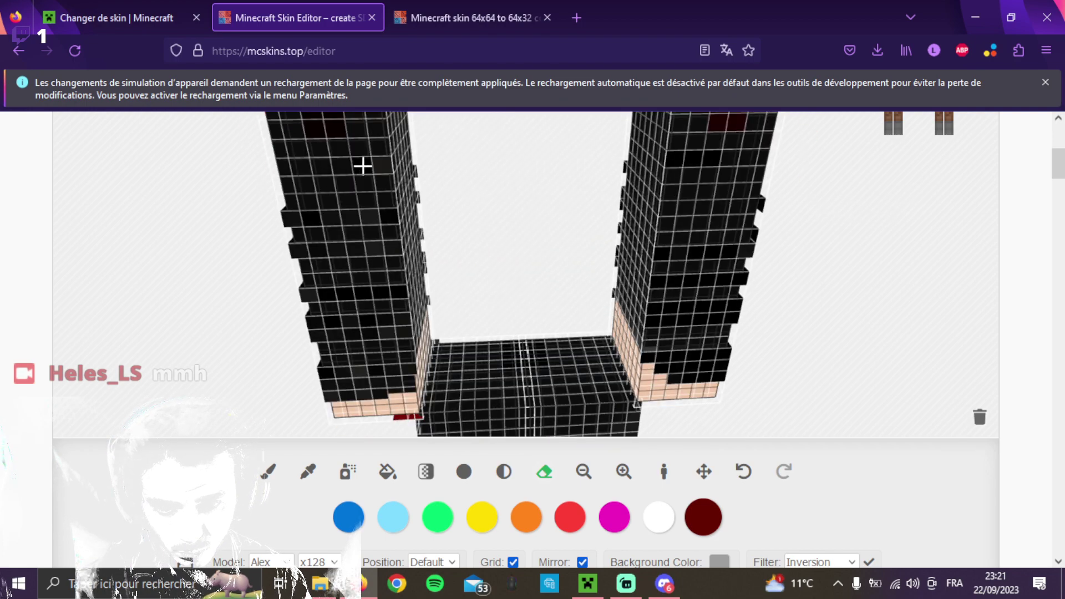
drag(390, 166, 340, 189)
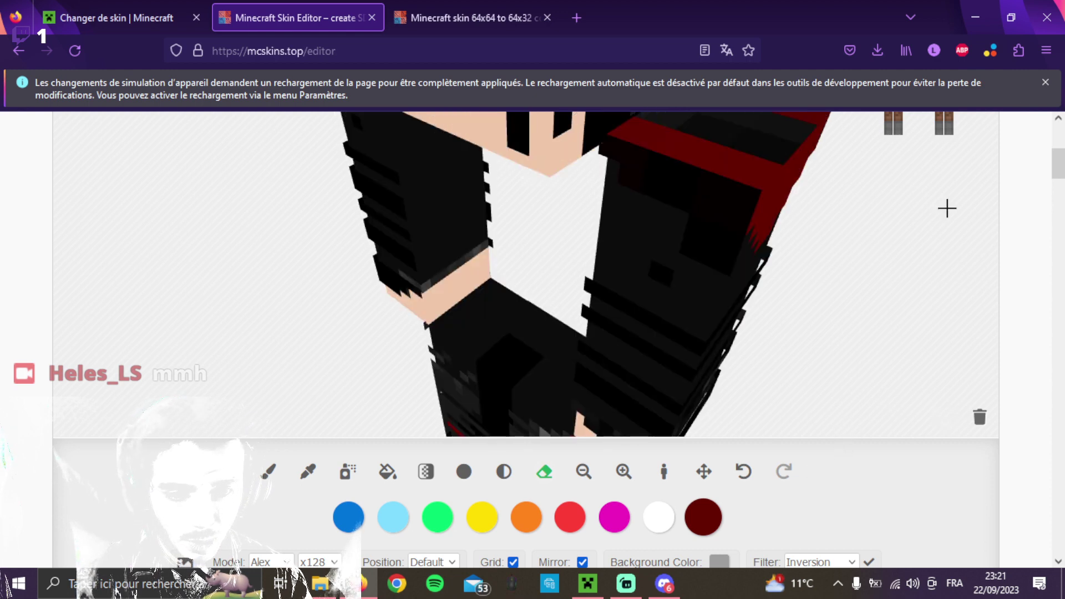
scroll(965, 221, up, 5)
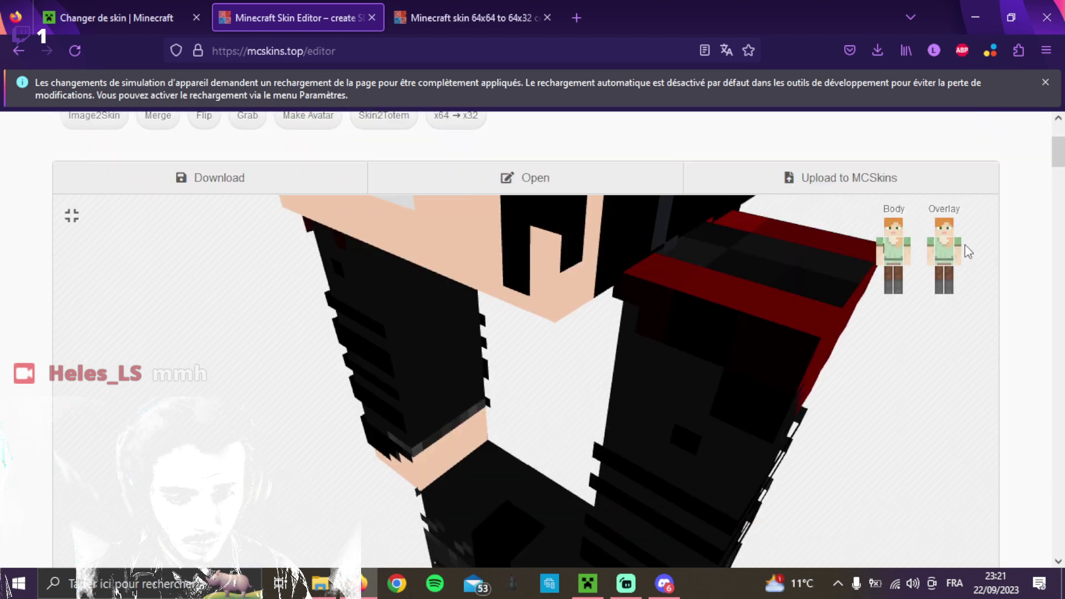
click(959, 255)
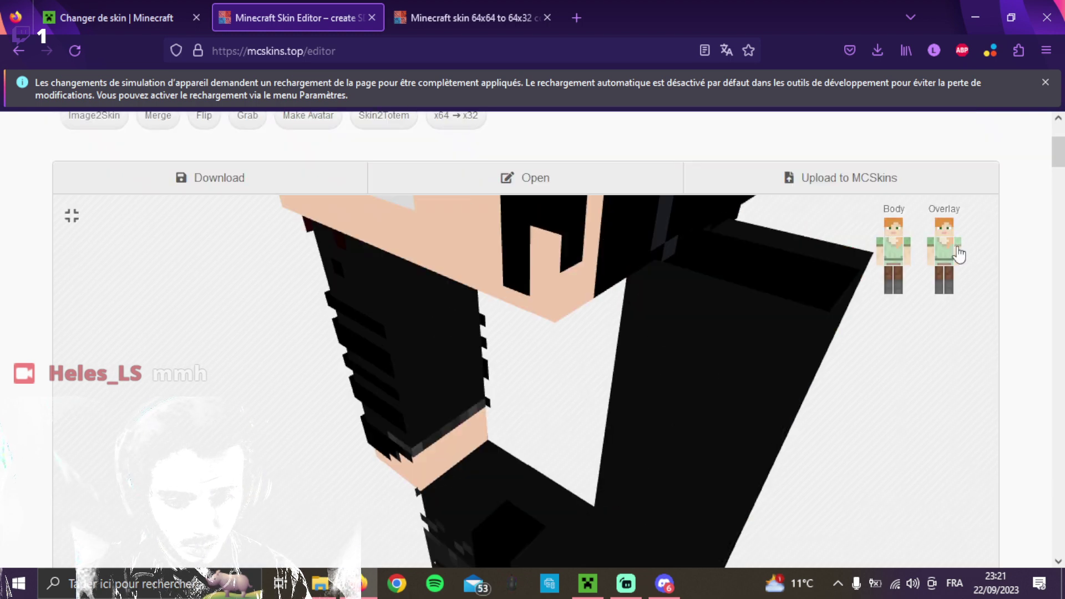
click(960, 255)
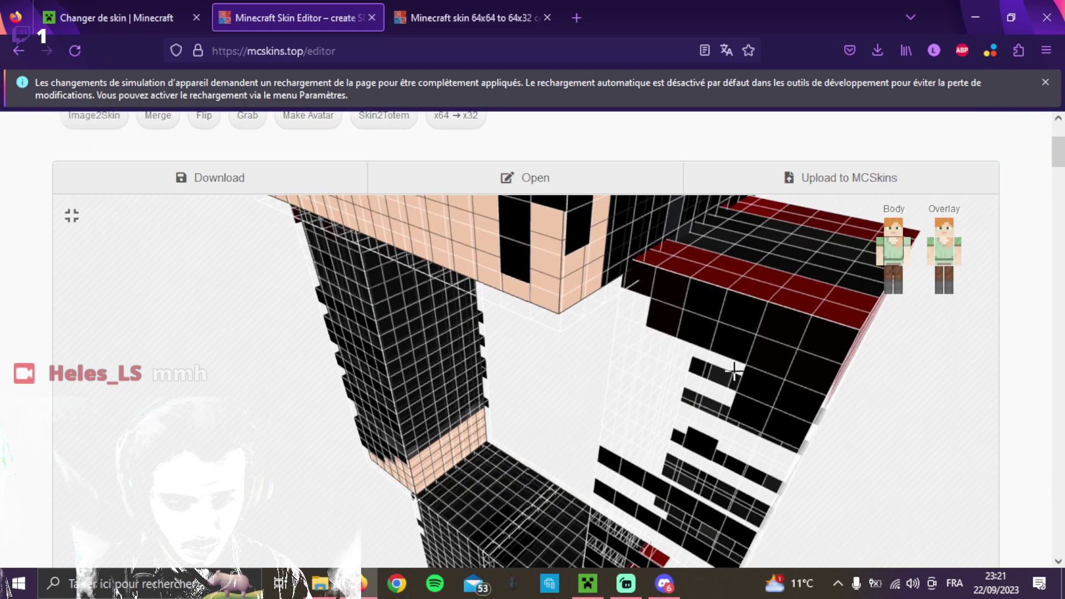
Erase the black patch beneath the shoulder band near the outer edge of the left sleeve's front overlay.
drag(746, 402, 768, 408)
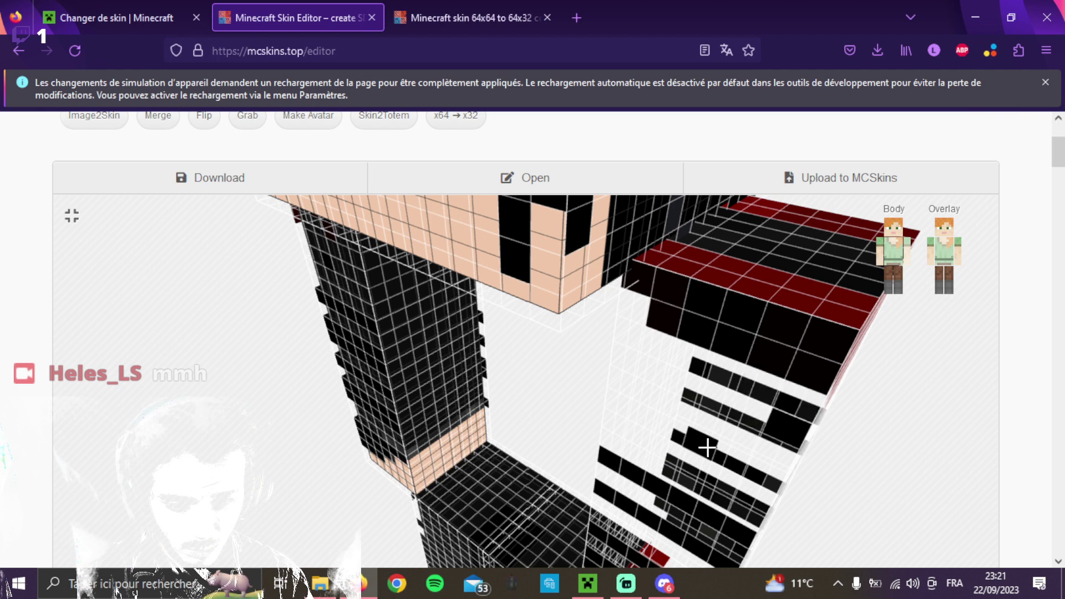
mouse_move(708, 447)
mouse_down()
mouse_move(790, 408)
mouse_move(811, 380)
mouse_up()
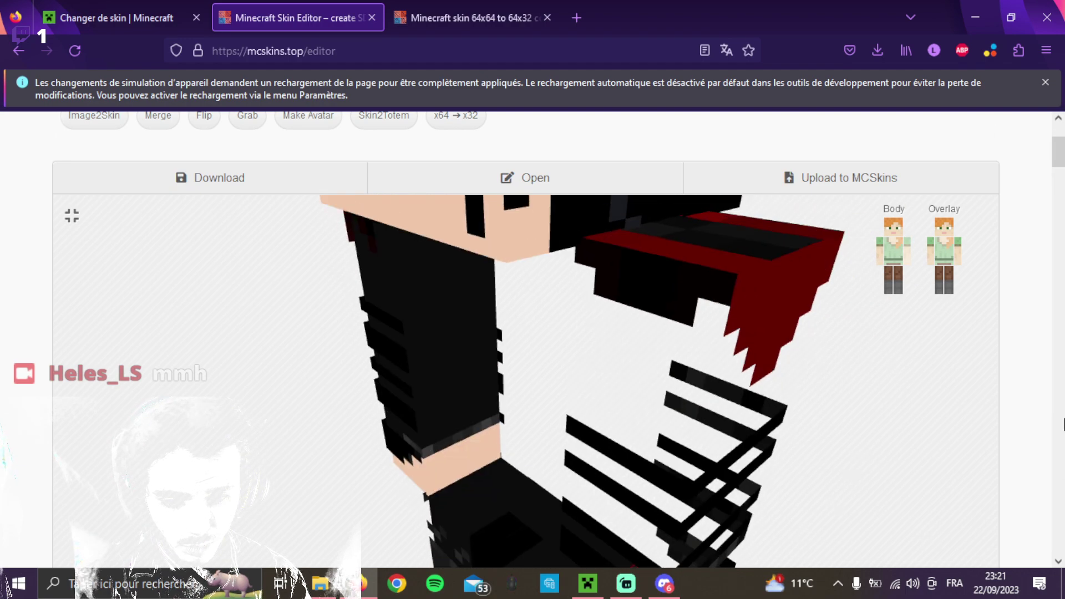
scroll(1028, 366, down, 2)
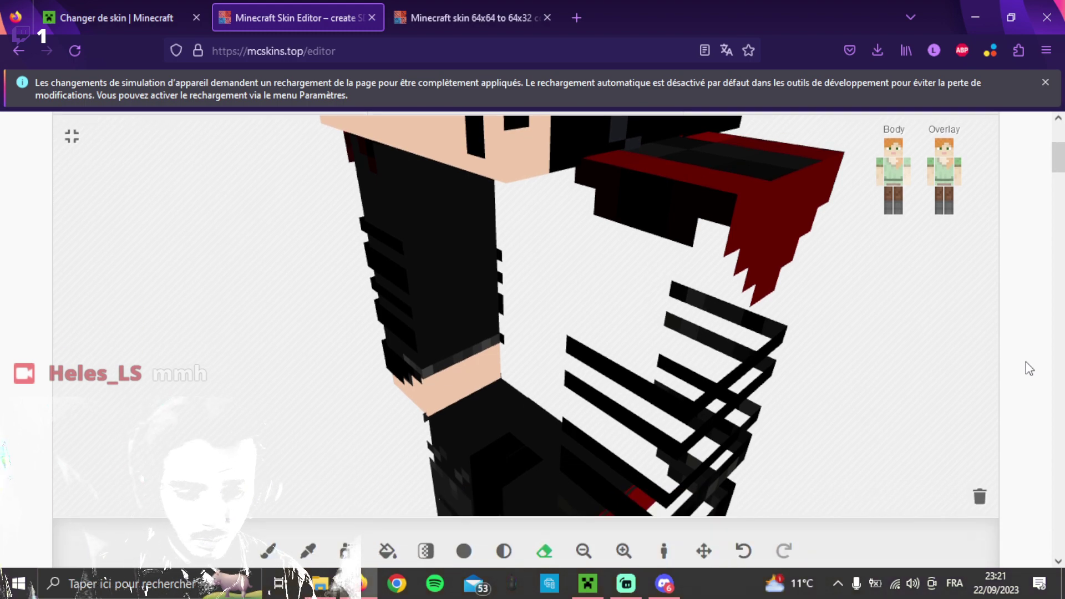
scroll(1038, 355, up, 2)
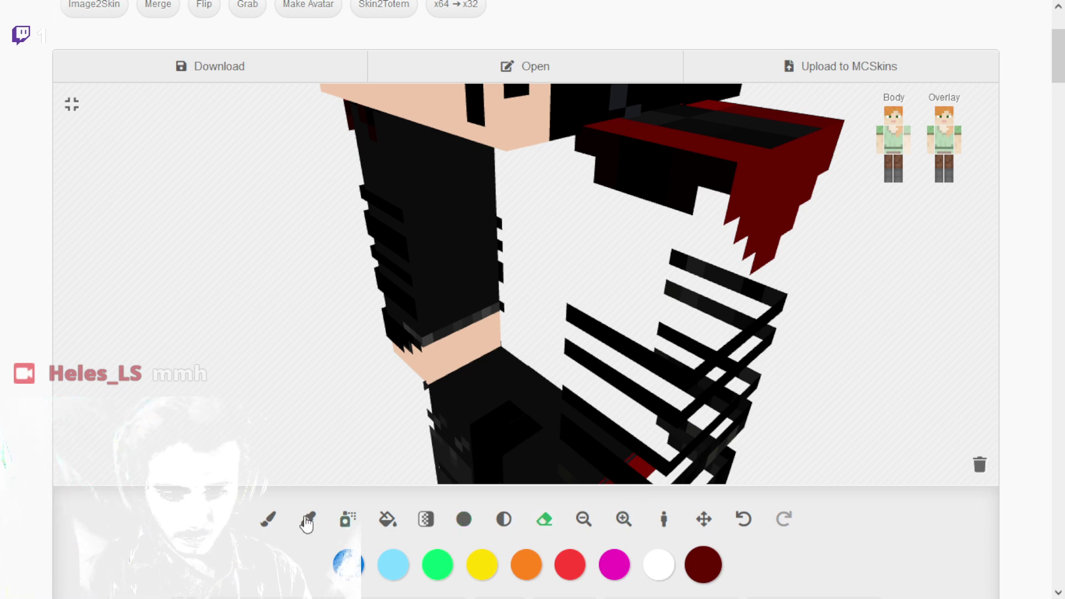
Paint the shoulder band on the front and back of the sleeve overlays dark red, stepping its lower edge to a point.
click(271, 521)
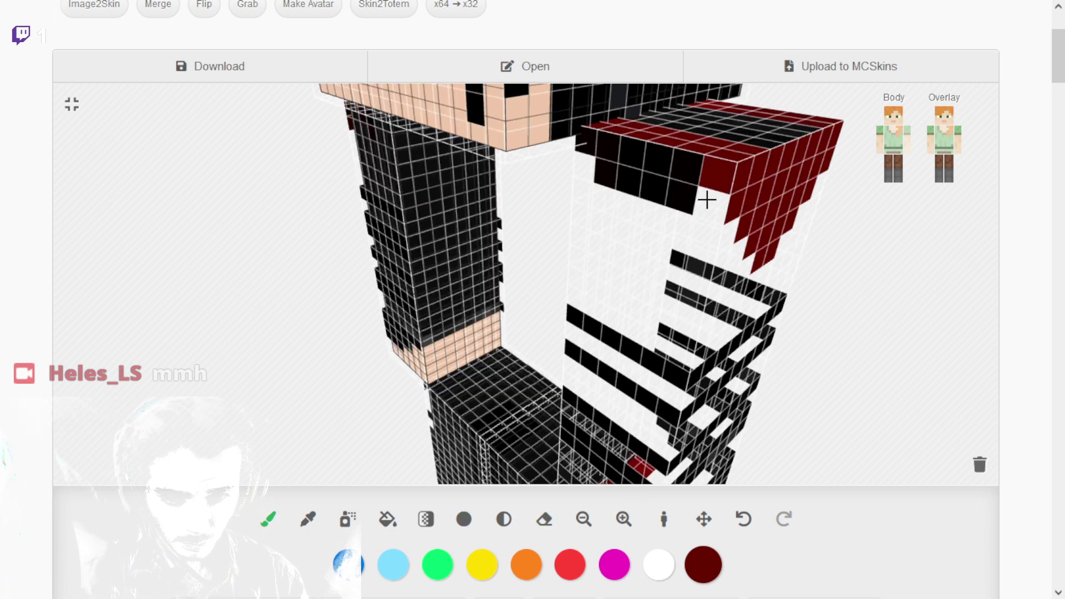
mouse_move(700, 203)
mouse_down()
mouse_move(664, 226)
mouse_move(609, 210)
mouse_up()
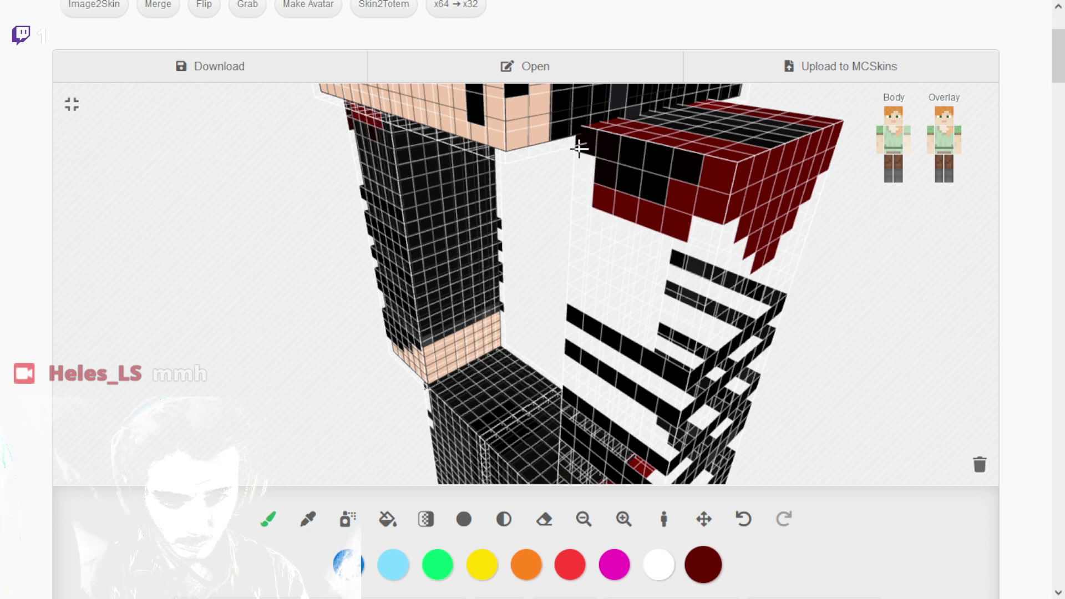
mouse_move(579, 148)
mouse_down()
mouse_move(583, 164)
mouse_move(649, 174)
mouse_move(583, 133)
mouse_move(678, 163)
mouse_up()
drag(641, 232, 718, 217)
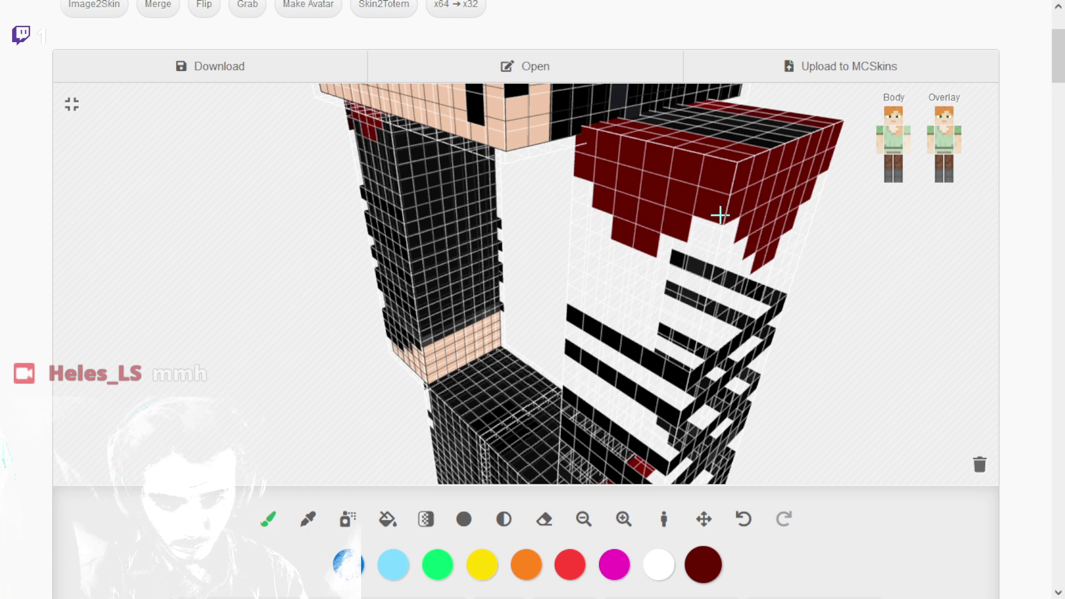
mouse_move(812, 221)
mouse_down()
mouse_move(865, 254)
mouse_move(875, 238)
mouse_move(894, 247)
mouse_move(856, 242)
mouse_move(875, 238)
mouse_move(747, 247)
mouse_move(181, 67)
mouse_move(238, 109)
mouse_move(380, 108)
mouse_move(254, 135)
mouse_move(316, 169)
mouse_move(321, 154)
mouse_move(360, 153)
mouse_up()
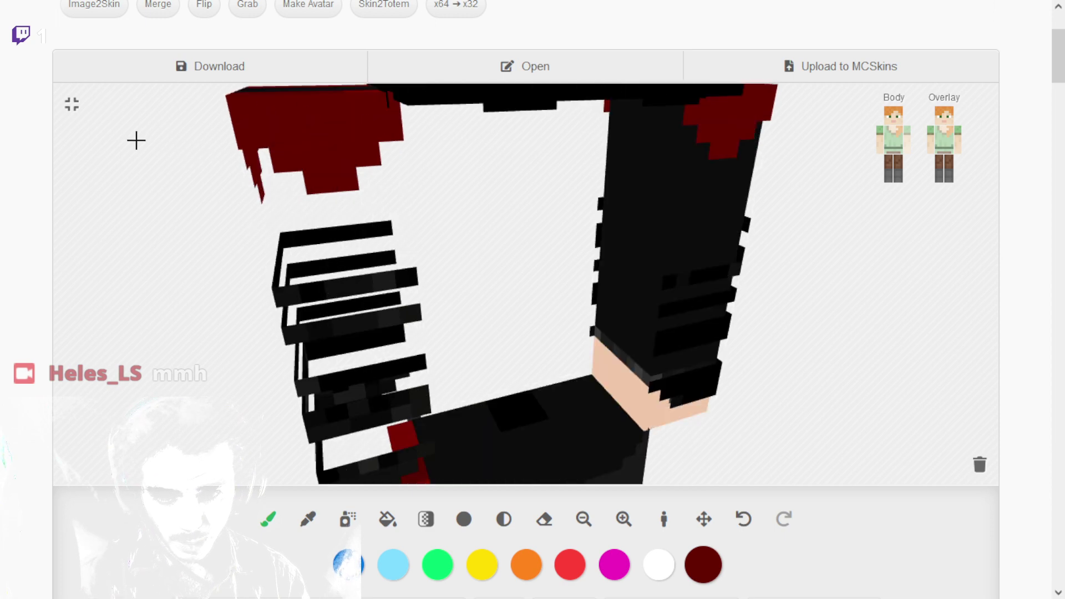
Paint the two outermost pixel rows on top of the shoulder dark red, joining the two red side stripes.
mouse_move(135, 139)
mouse_down()
mouse_move(126, 155)
mouse_move(197, 190)
mouse_up()
drag(471, 336, 593, 341)
mouse_move(477, 314)
mouse_down()
mouse_move(587, 310)
mouse_move(540, 319)
mouse_up()
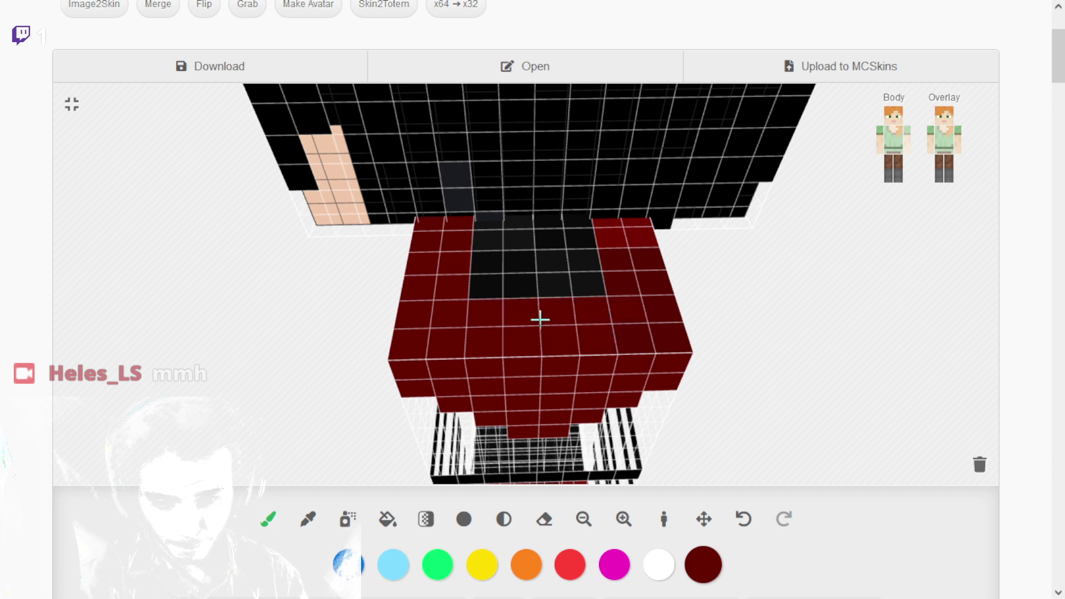
Paint the two outer corner pixels of the black patch on top of the left shoulder dark red, stepping its edge.
click(482, 288)
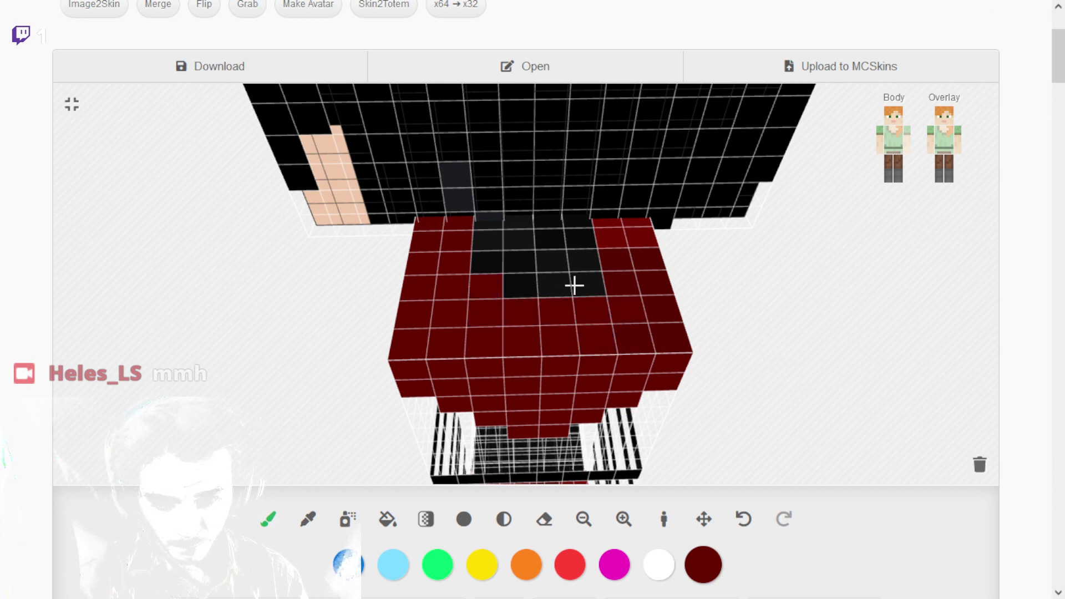
click(577, 285)
mouse_move(255, 368)
mouse_down()
mouse_move(285, 356)
mouse_move(228, 357)
mouse_move(251, 356)
mouse_up()
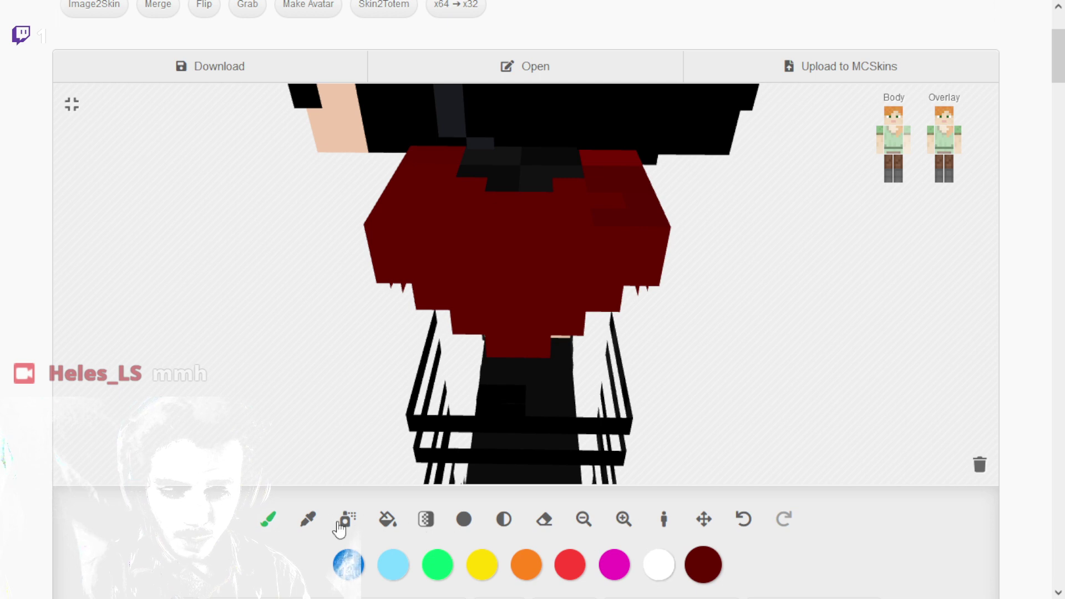
Sample black from the model and paint a one-pixel border around the dark patch on top of the left shoulder.
click(309, 522)
click(414, 260)
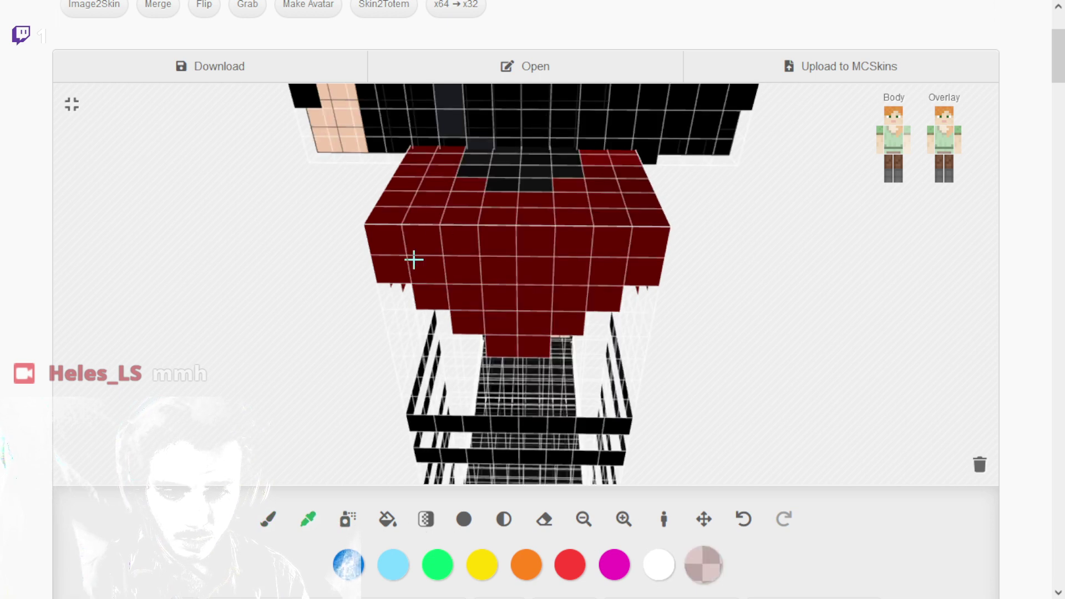
click(656, 109)
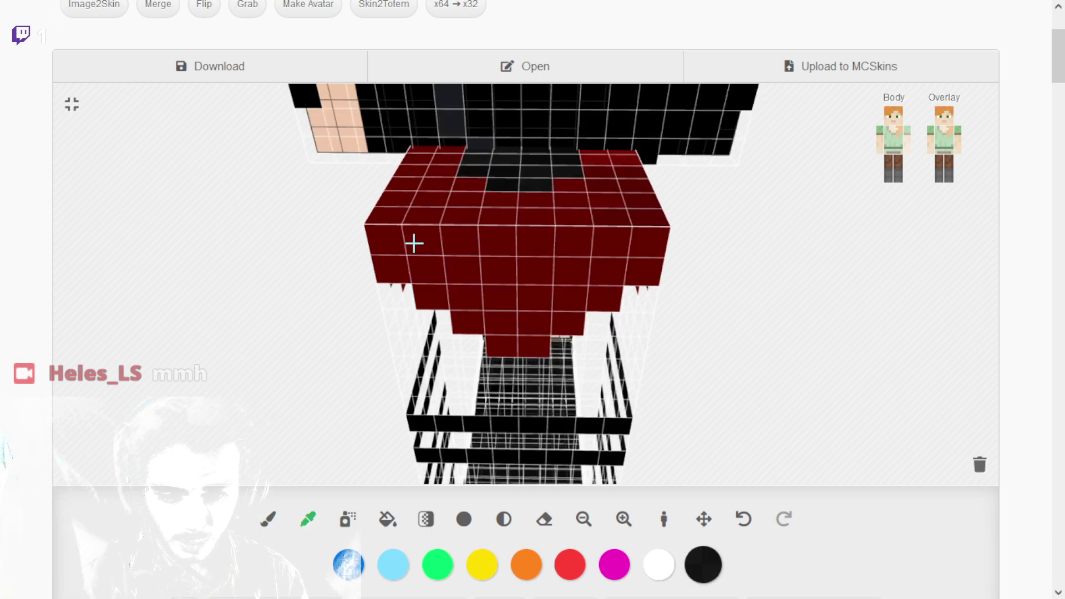
click(259, 526)
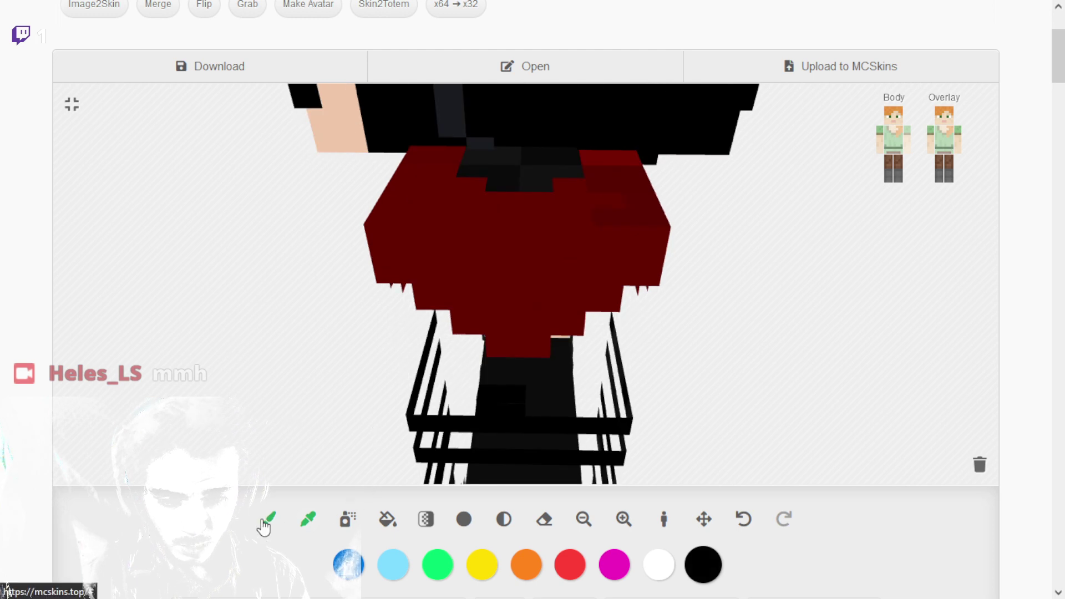
scroll(262, 393, up, 5)
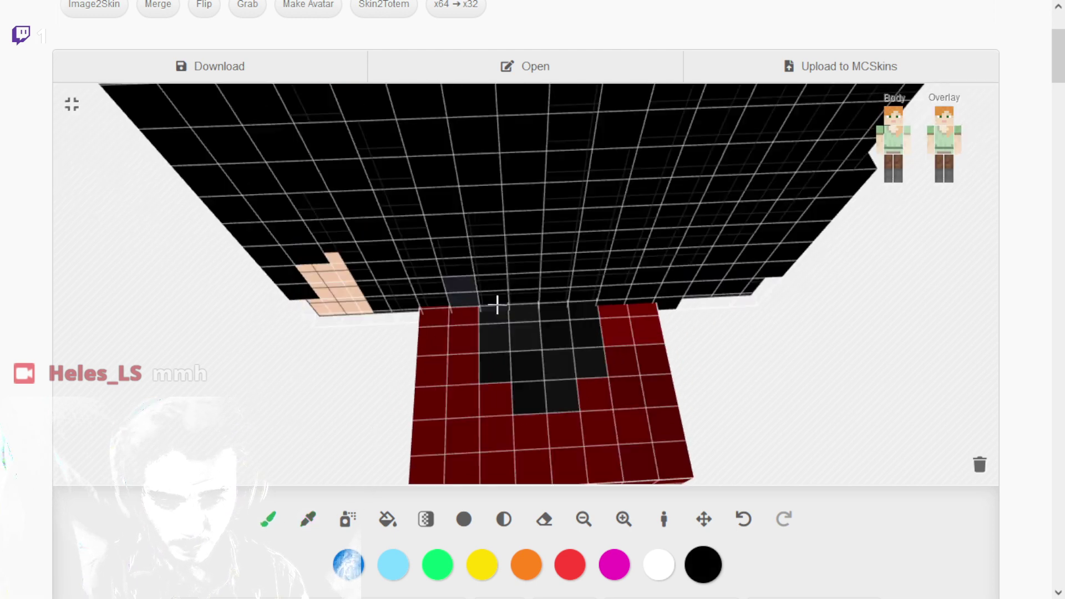
mouse_move(465, 323)
mouse_down()
mouse_move(473, 388)
mouse_move(534, 435)
mouse_move(572, 436)
mouse_move(609, 409)
mouse_move(614, 317)
mouse_move(607, 374)
mouse_up()
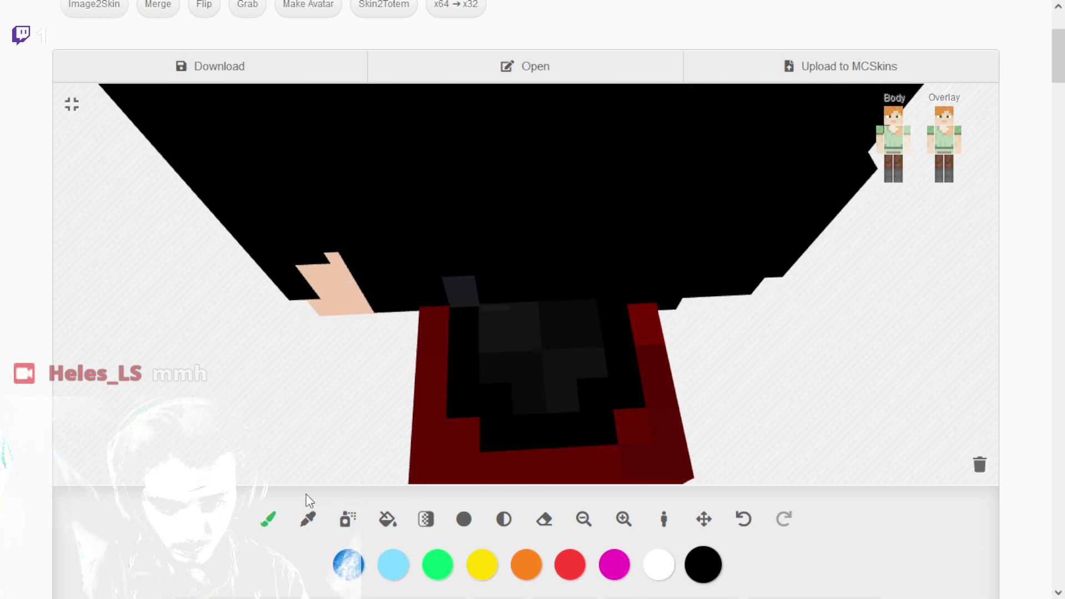
Darken scattered pixels across the dark red shoulder piece on the left sleeve overlay to give it shading.
mouse_move(333, 427)
mouse_down()
mouse_move(348, 415)
mouse_move(285, 397)
mouse_move(348, 393)
mouse_move(340, 412)
mouse_up()
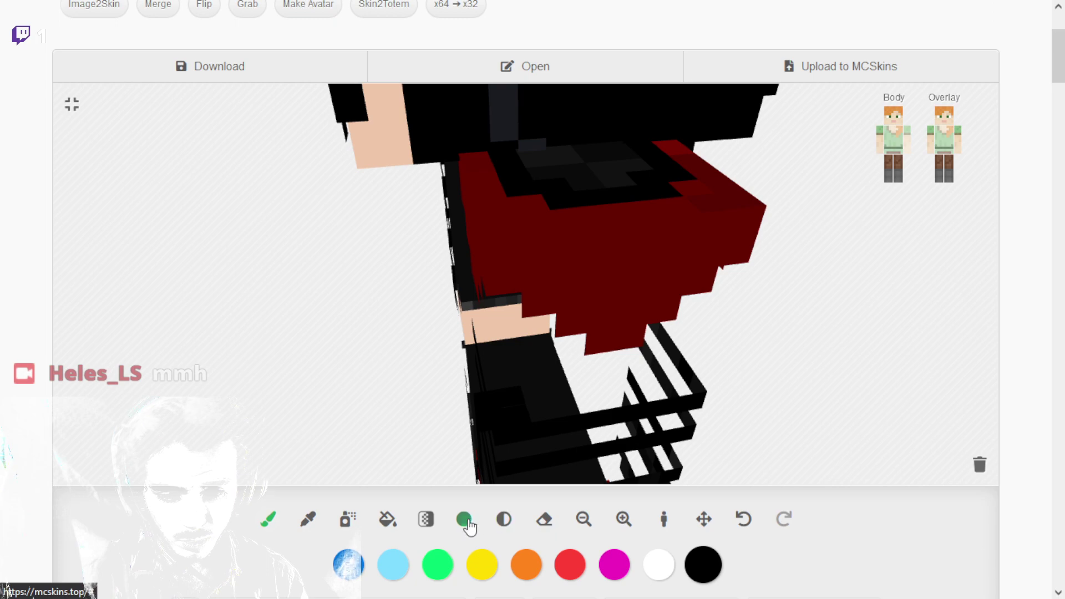
mouse_move(348, 423)
mouse_down()
mouse_move(323, 385)
mouse_move(342, 427)
mouse_up()
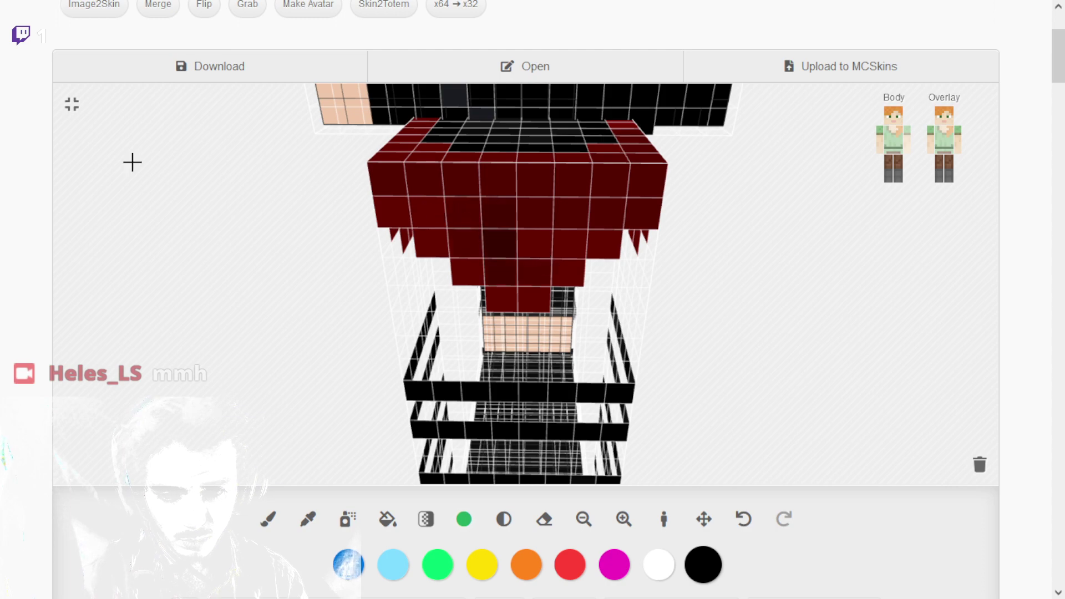
mouse_move(132, 162)
mouse_down()
mouse_move(126, 188)
mouse_move(190, 198)
mouse_move(146, 175)
mouse_up()
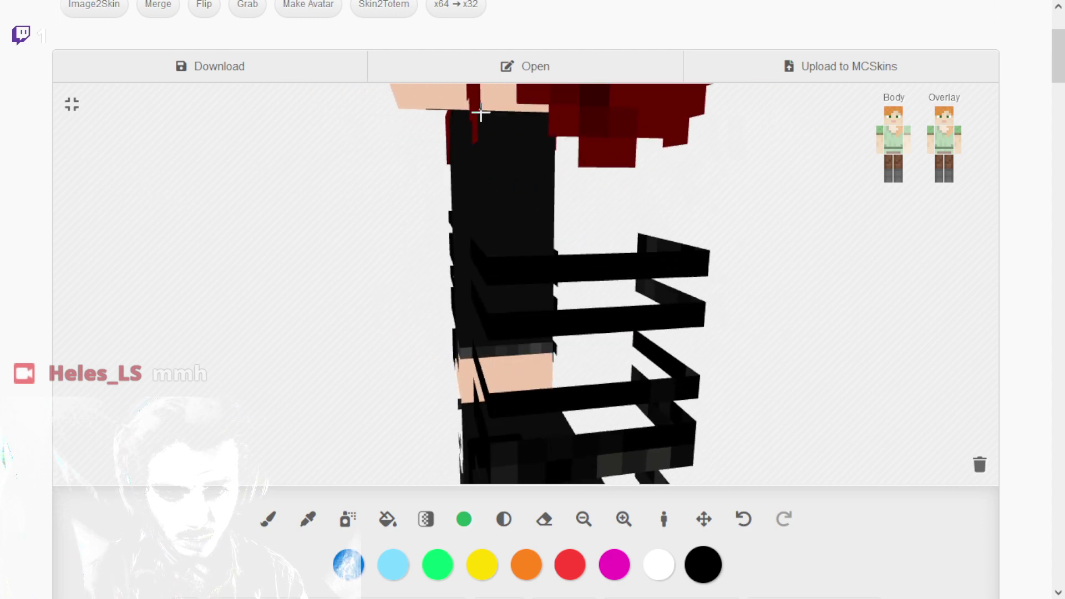
drag(421, 205, 392, 236)
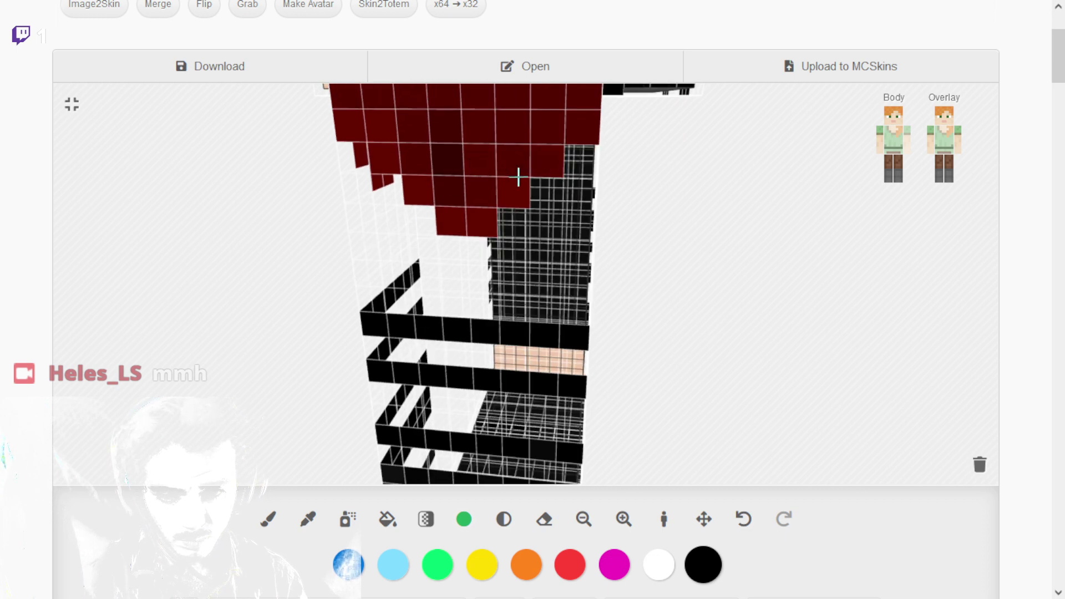
drag(459, 224, 183, 252)
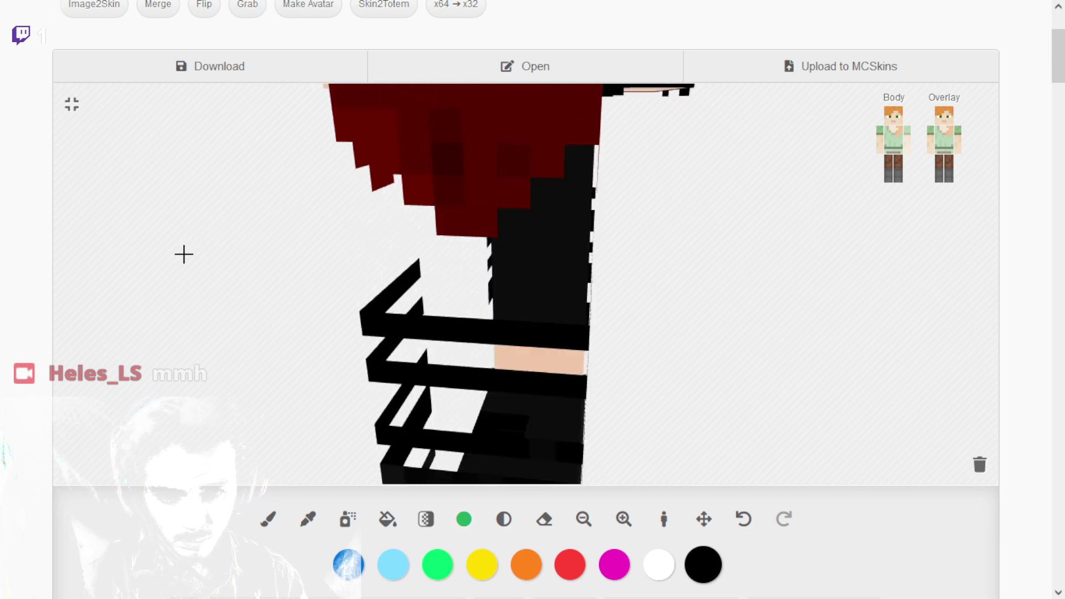
scroll(190, 252, up, 5)
scroll(244, 264, down, 4)
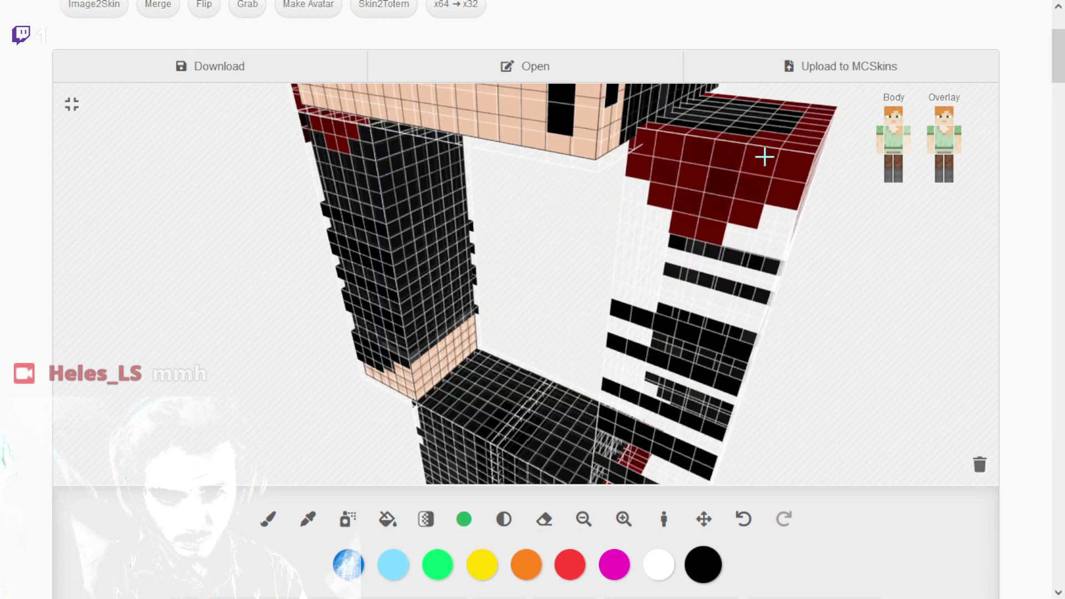
drag(292, 287, 483, 297)
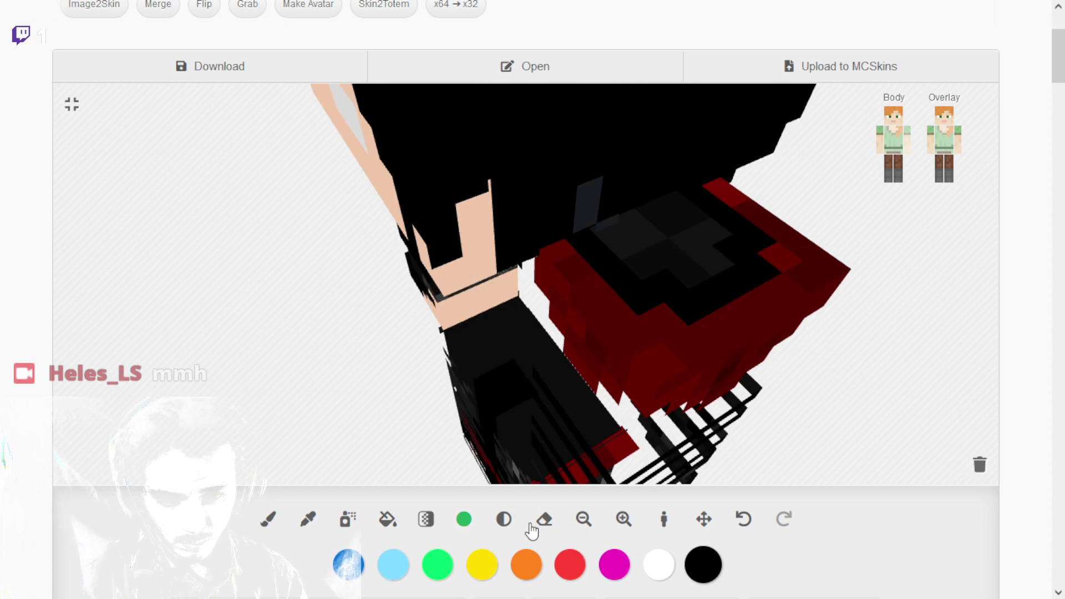
Vary the brightness of the black border pixels on top of the left shoulder.
click(503, 521)
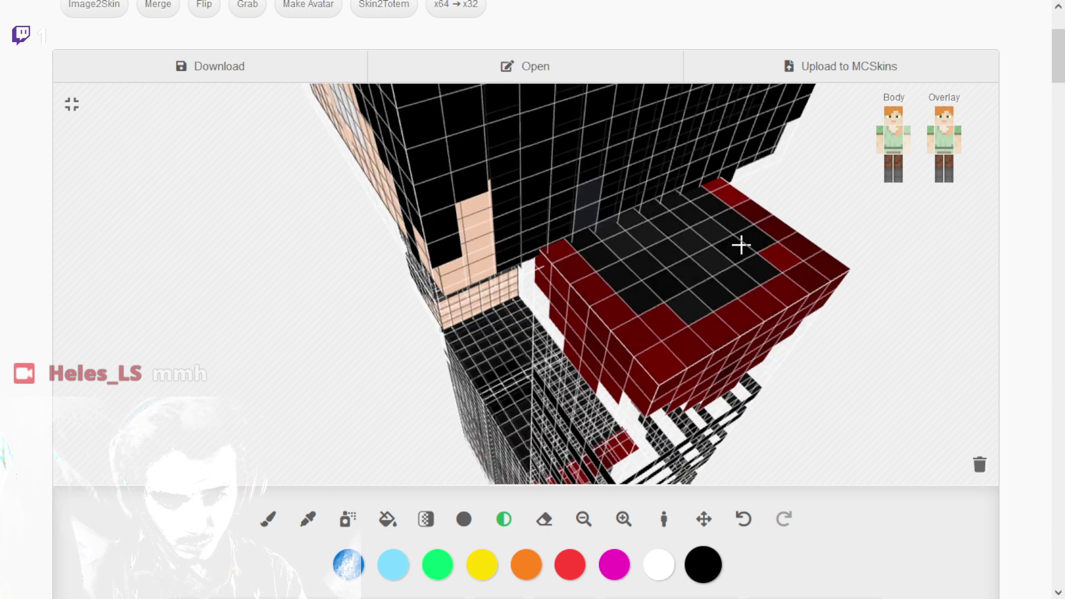
click(698, 227)
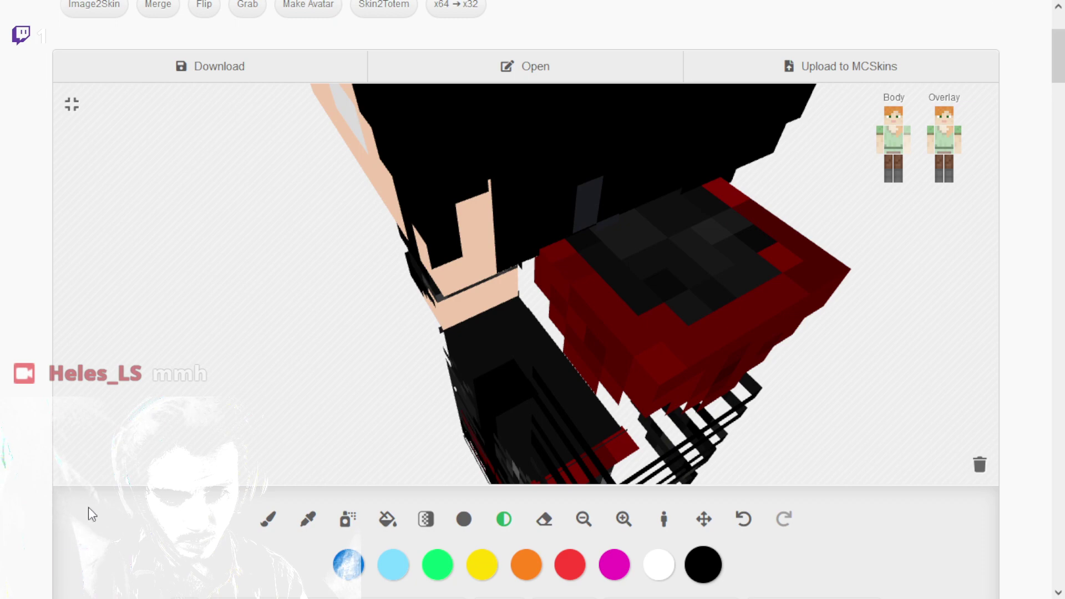
drag(128, 466, 199, 418)
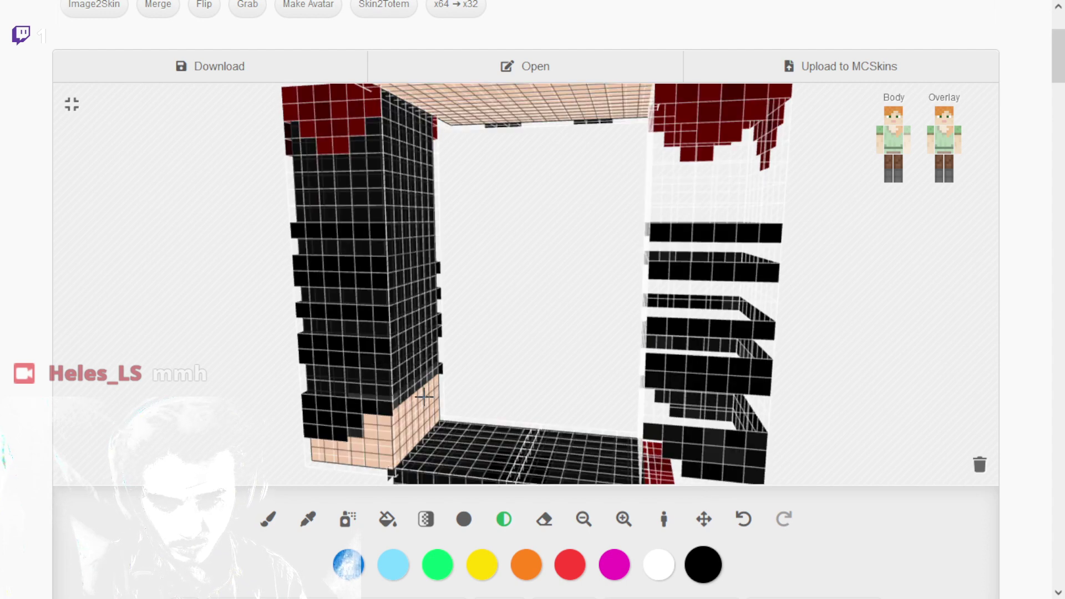
Hide the right arm's overlay and sample the near-black colour of the base sleeve beneath it.
mouse_move(524, 324)
mouse_down()
mouse_move(551, 321)
mouse_move(513, 332)
mouse_up()
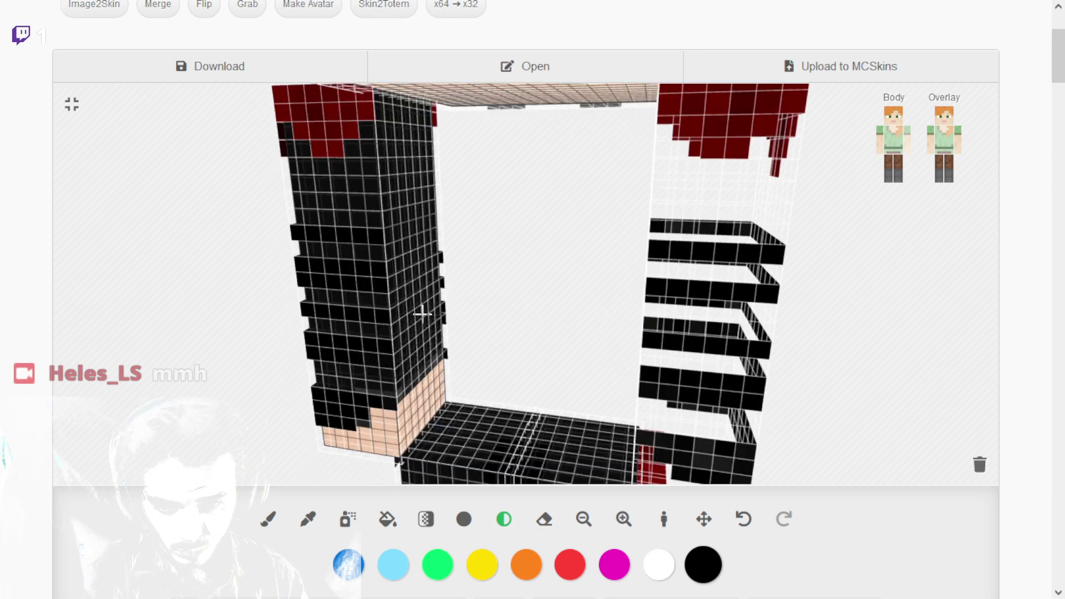
drag(480, 238, 648, 250)
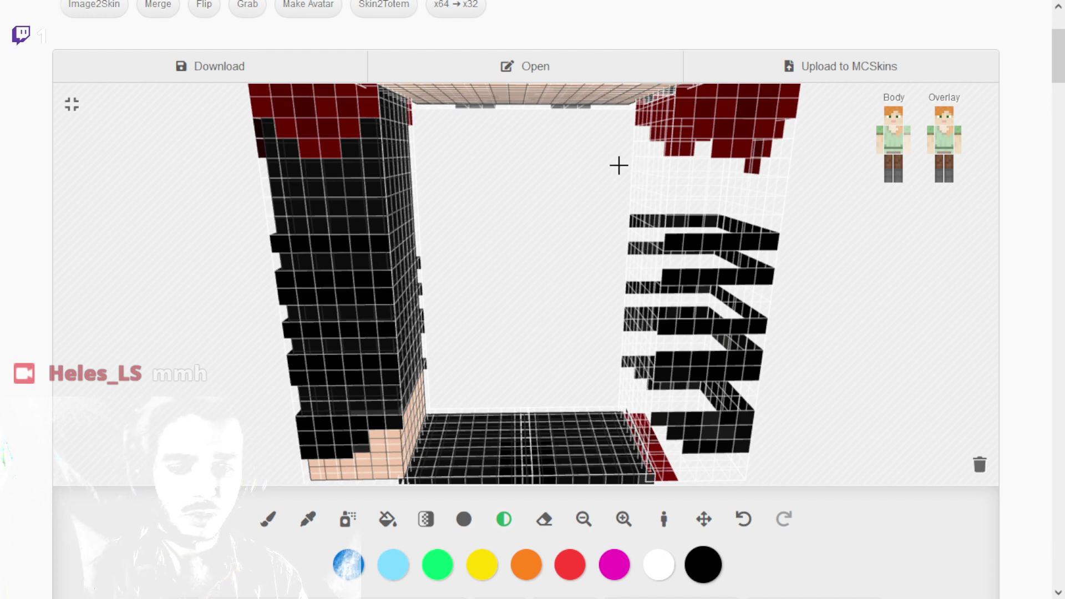
drag(496, 207, 701, 230)
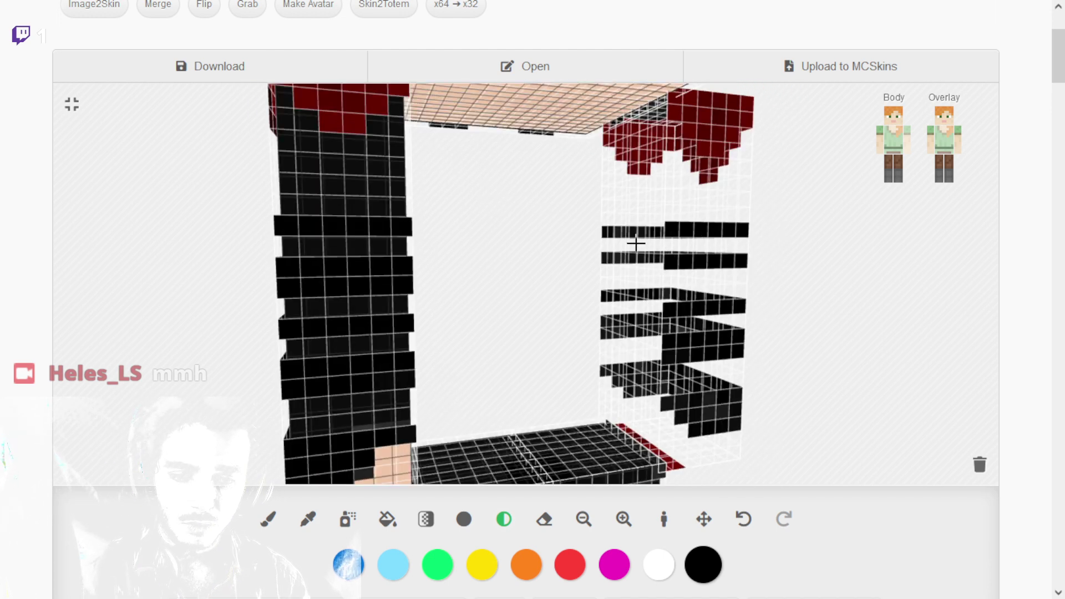
scroll(530, 254, up, 5)
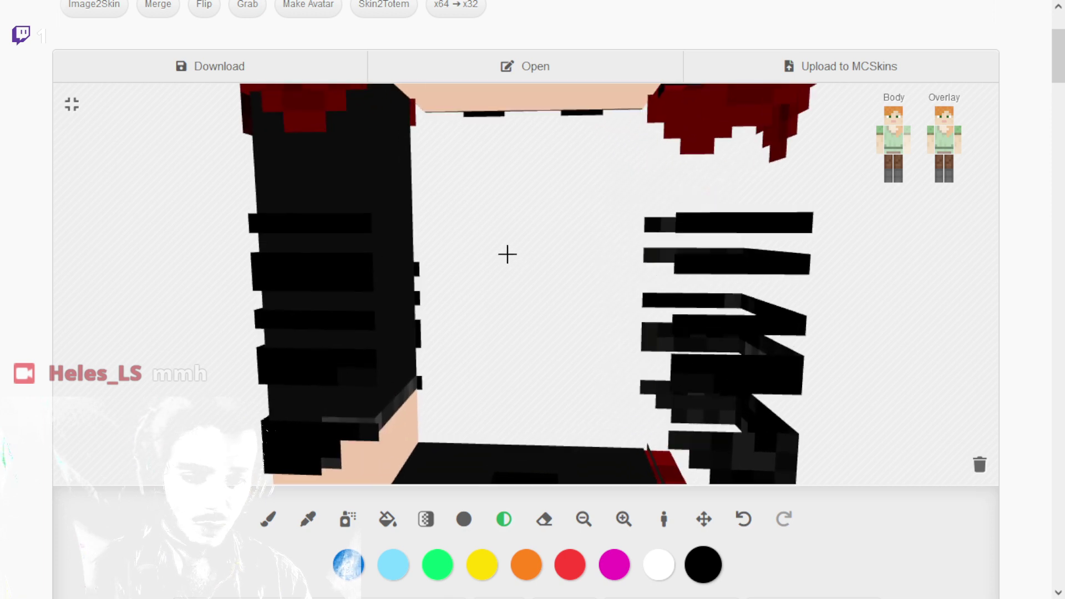
scroll(508, 254, up, 1)
drag(518, 251, 539, 240)
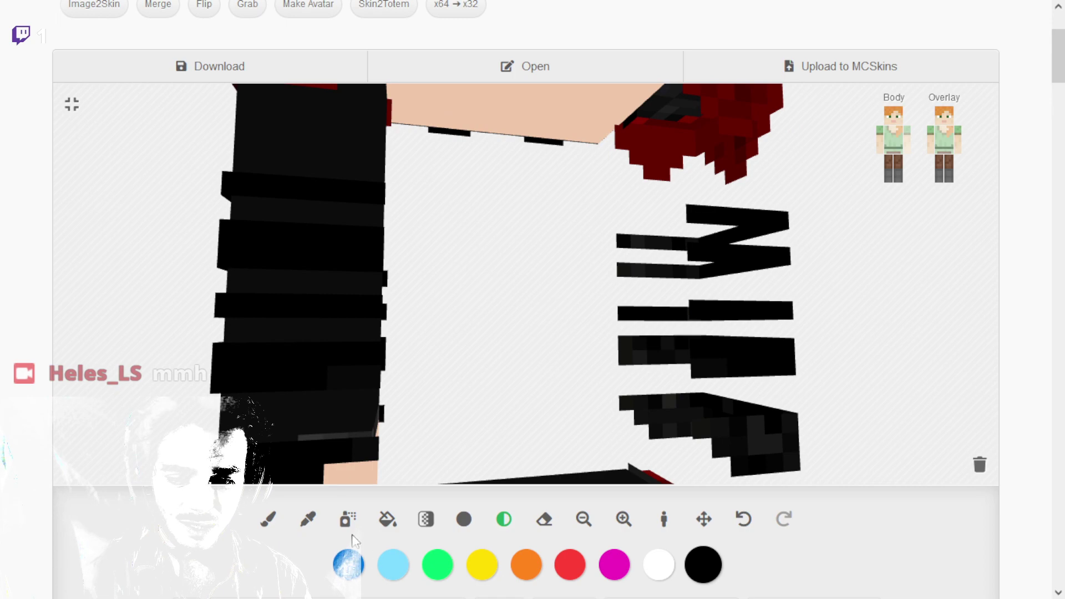
click(308, 519)
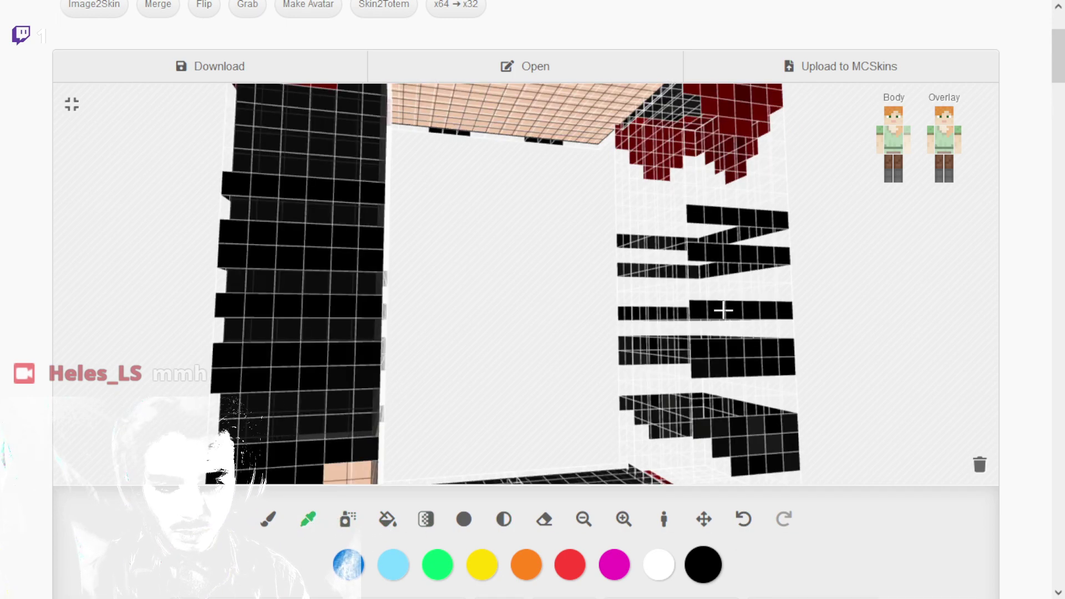
click(930, 142)
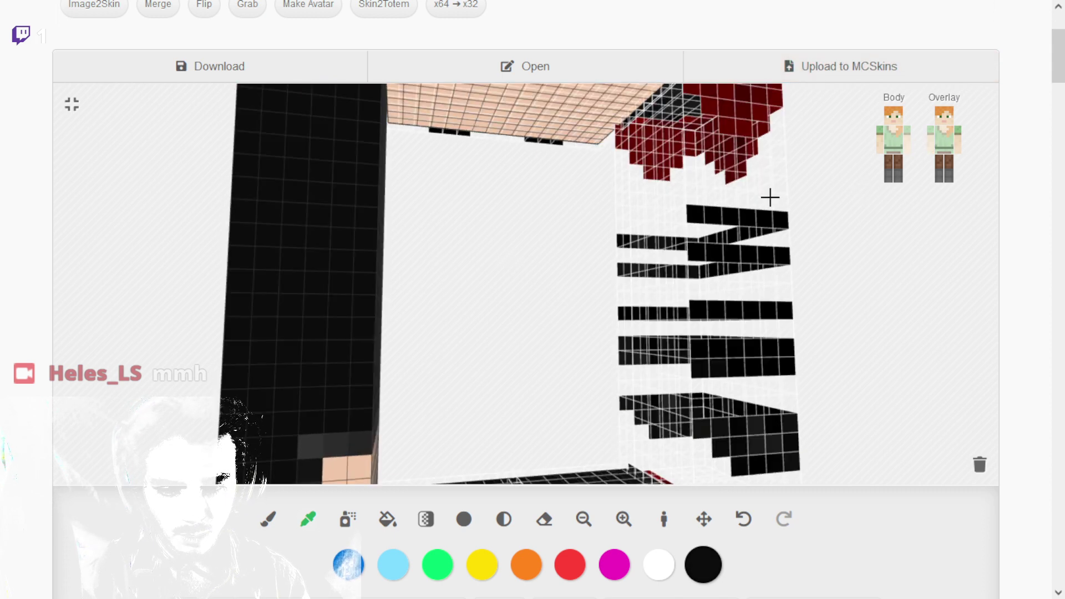
Show the right arm's overlay again and repaint the black stripes and cuffs of the sleeve overlays in the sampled near-black.
click(936, 145)
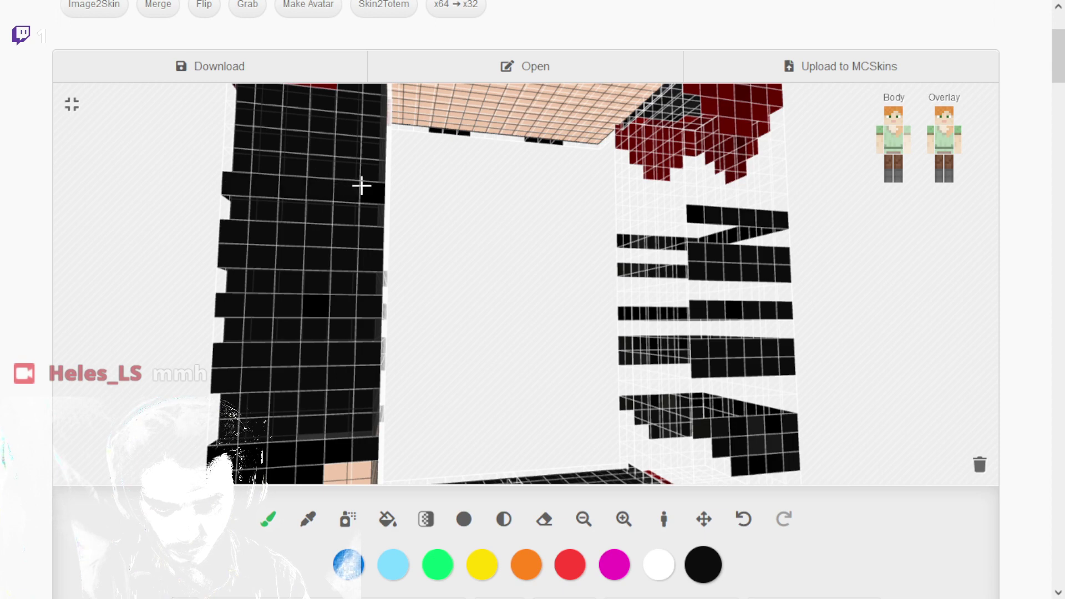
drag(132, 223, 308, 314)
drag(179, 337, 226, 300)
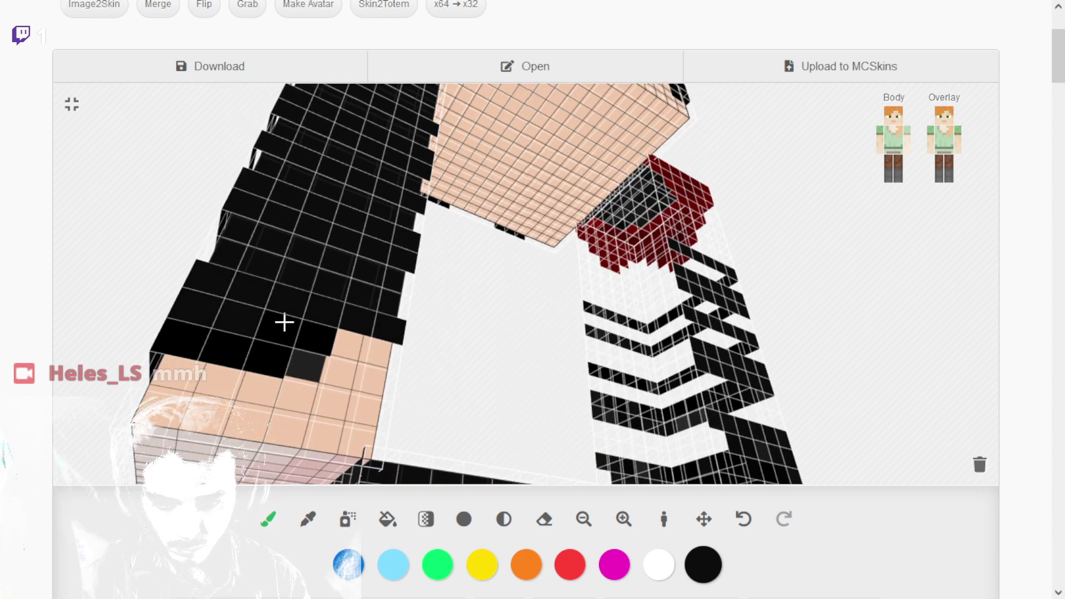
key(g)
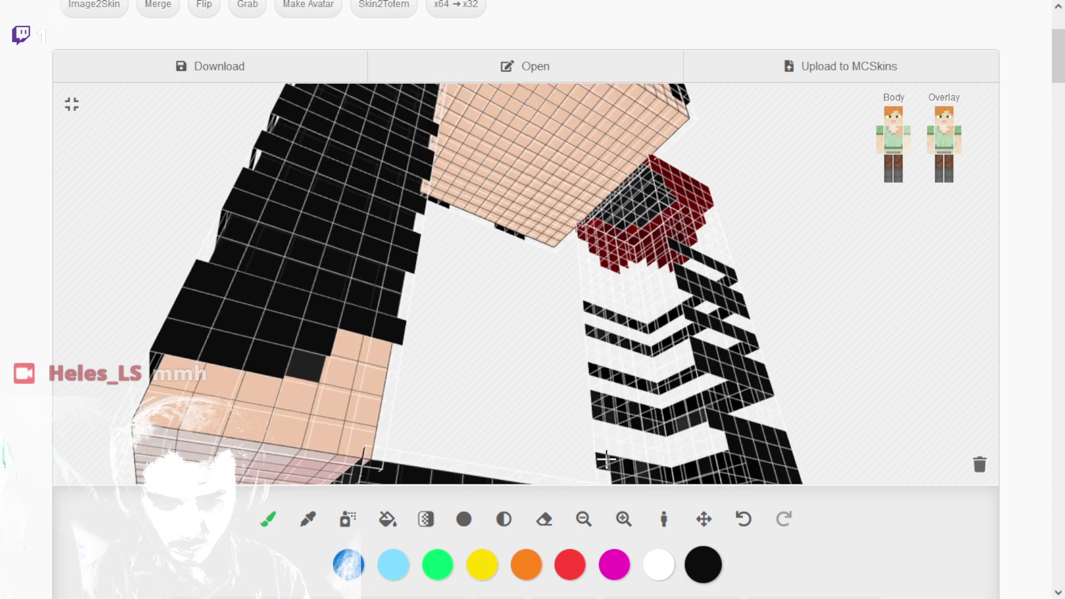
drag(638, 461, 669, 452)
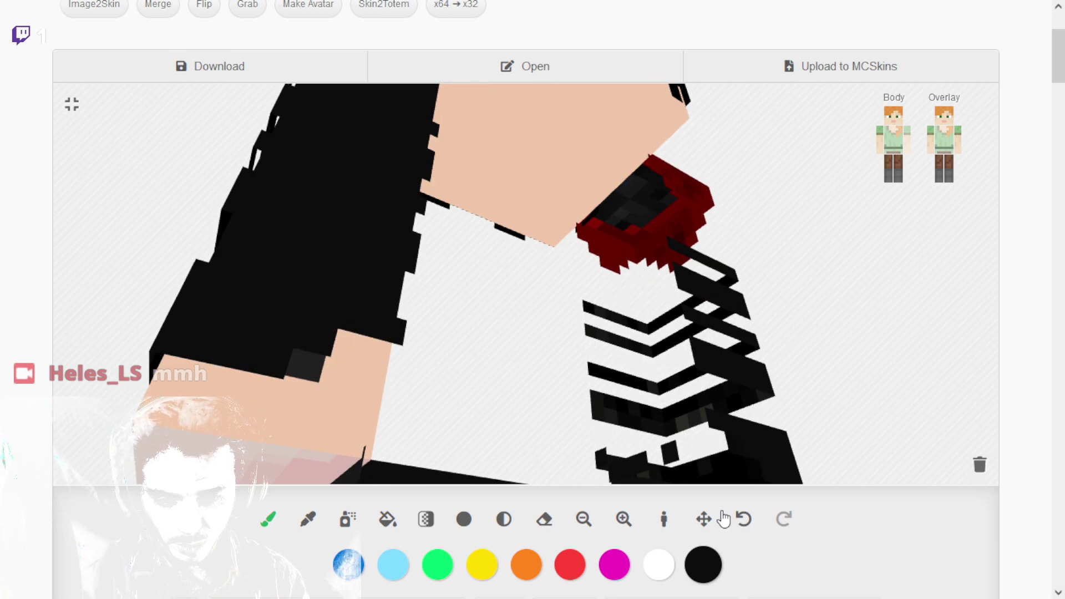
Blacken the broken stripe near the lower end of the left arm's overlay, undoing the stray pixels.
click(746, 520)
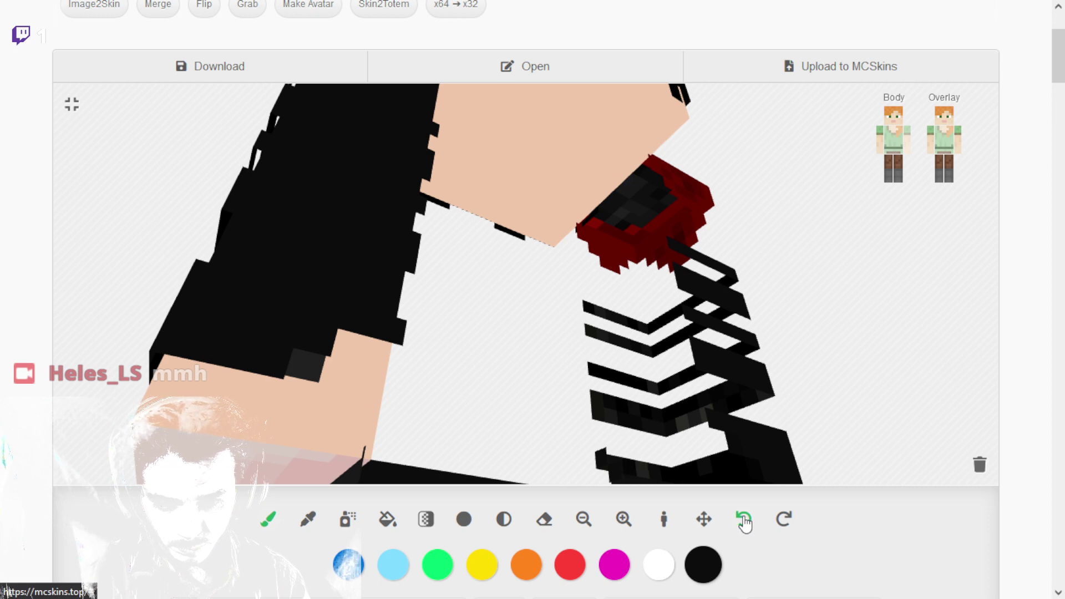
drag(630, 447, 707, 428)
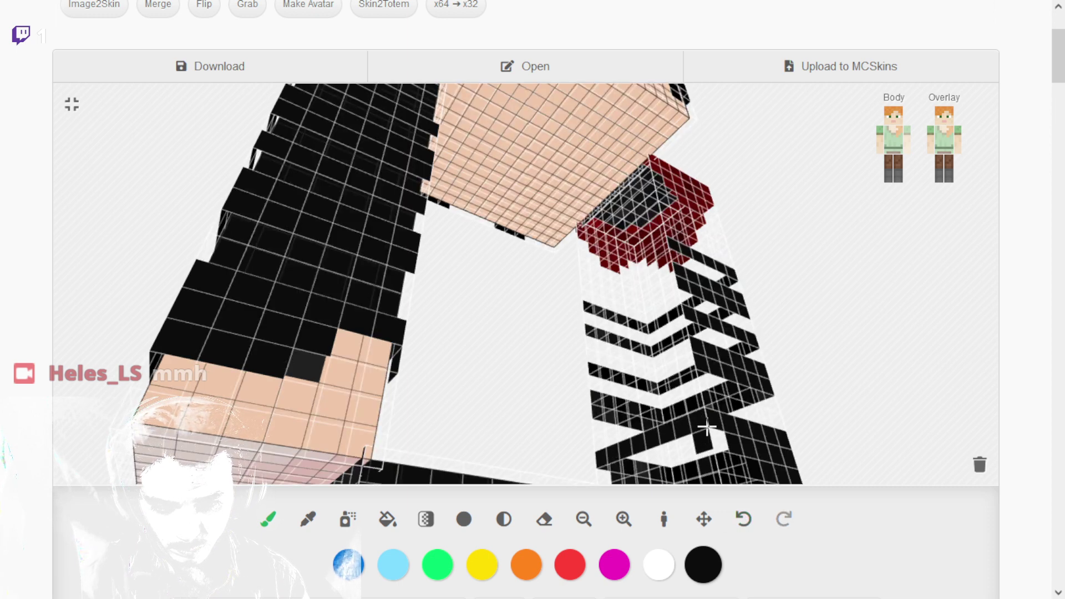
click(744, 522)
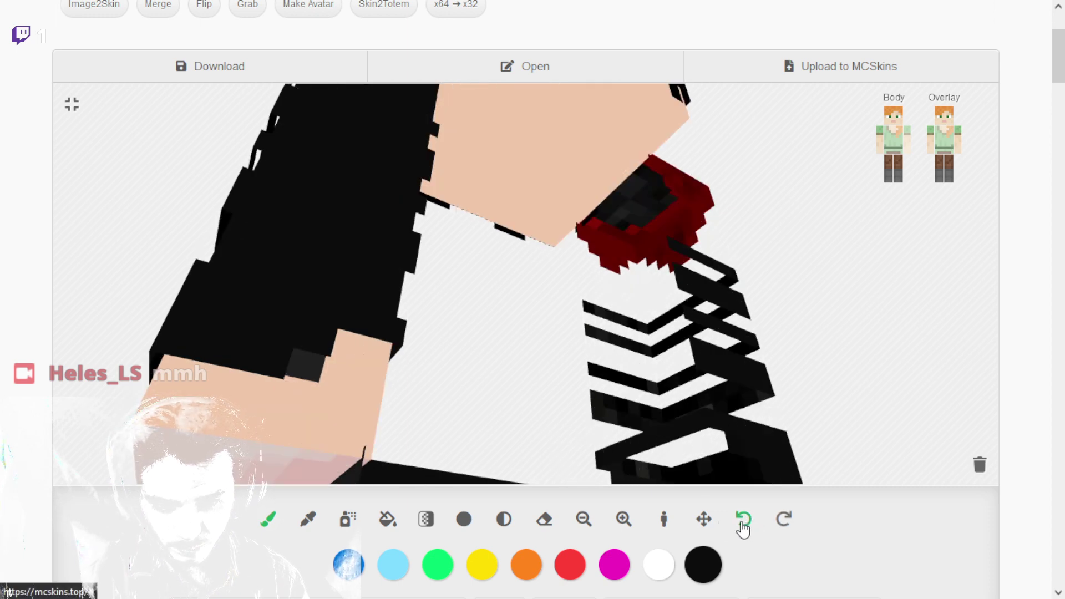
Paint the sleeve bands on the outer side of the right arm solid black down to the cuff.
drag(124, 361, 197, 376)
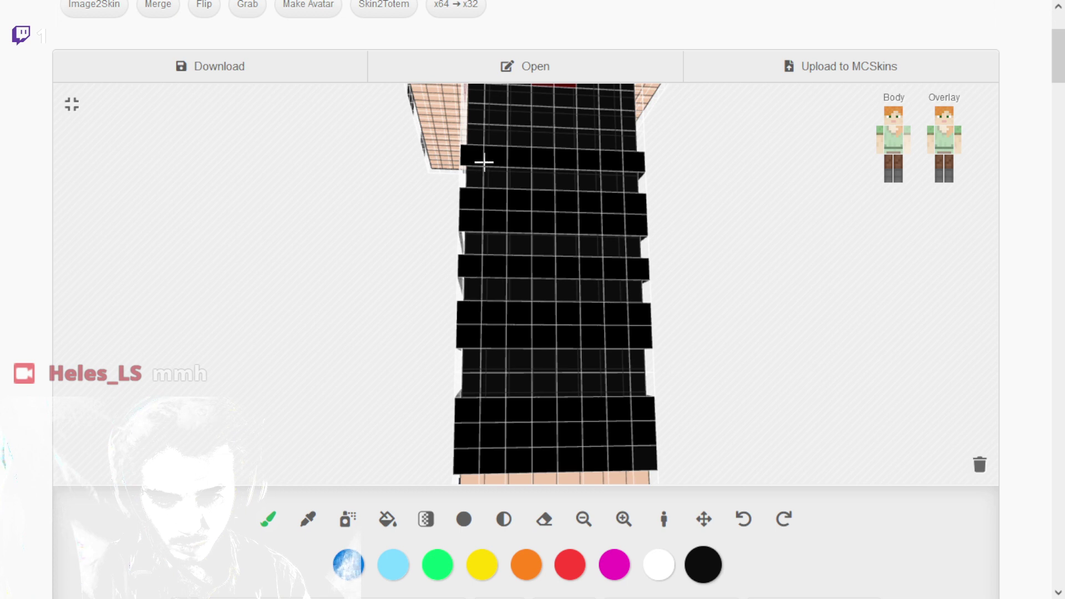
drag(483, 162, 631, 157)
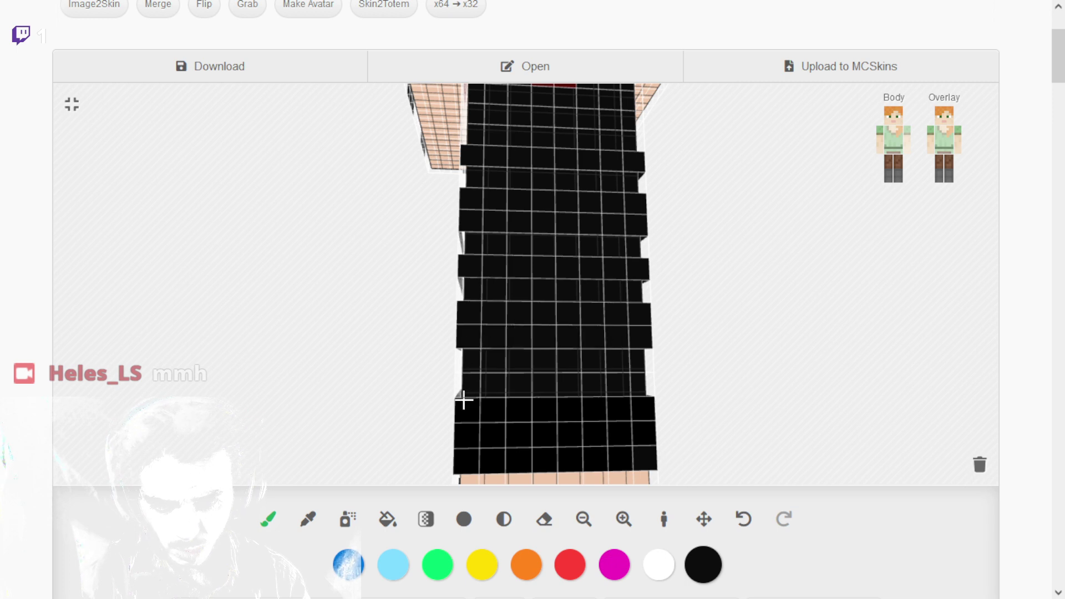
mouse_move(464, 399)
mouse_down()
mouse_move(636, 412)
mouse_move(641, 421)
mouse_move(617, 440)
mouse_move(472, 445)
mouse_move(478, 455)
mouse_move(620, 458)
mouse_up()
drag(264, 364, 628, 272)
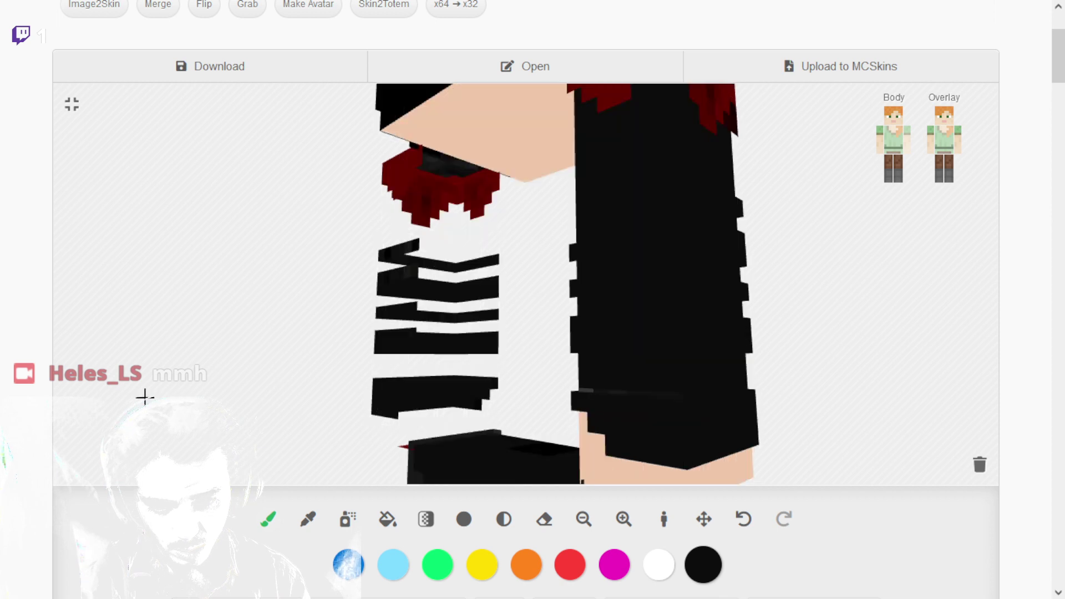
drag(144, 405, 240, 391)
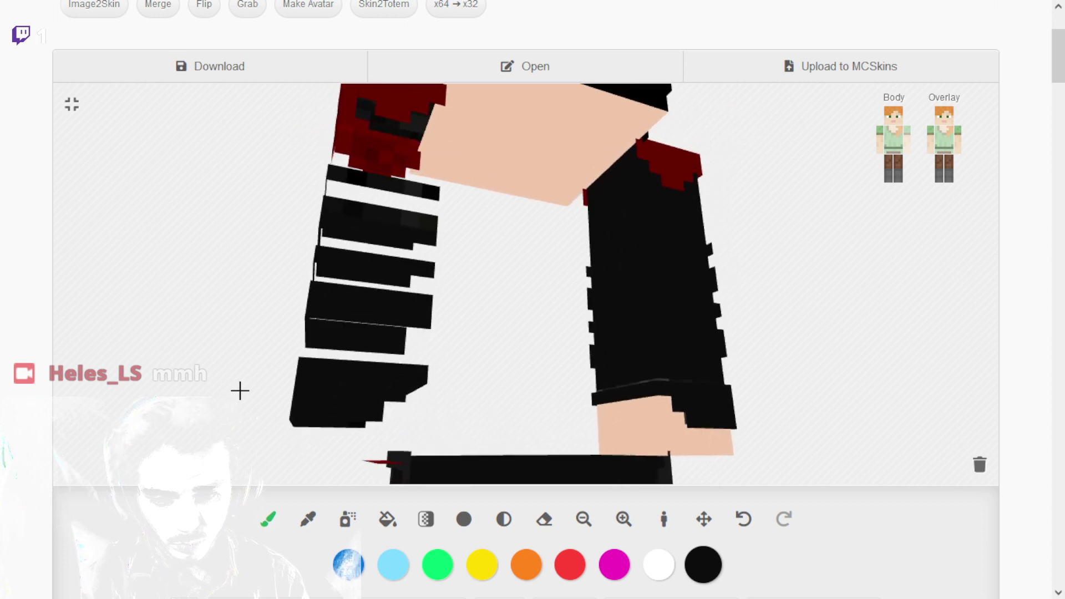
Hide the overlay layer of the right arm so that only its body layer shows.
click(932, 149)
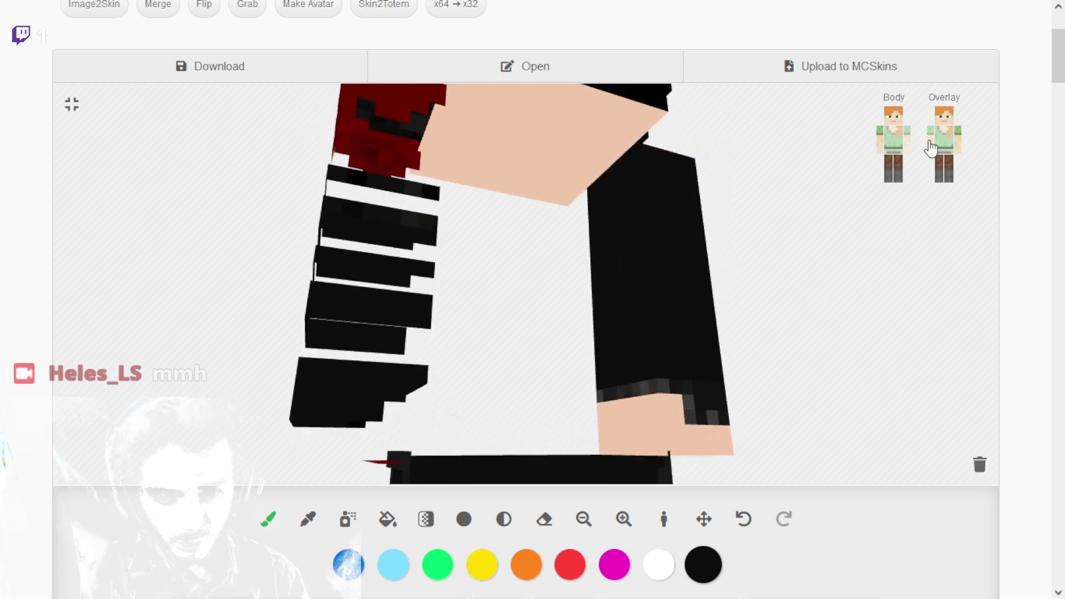
click(932, 150)
click(932, 149)
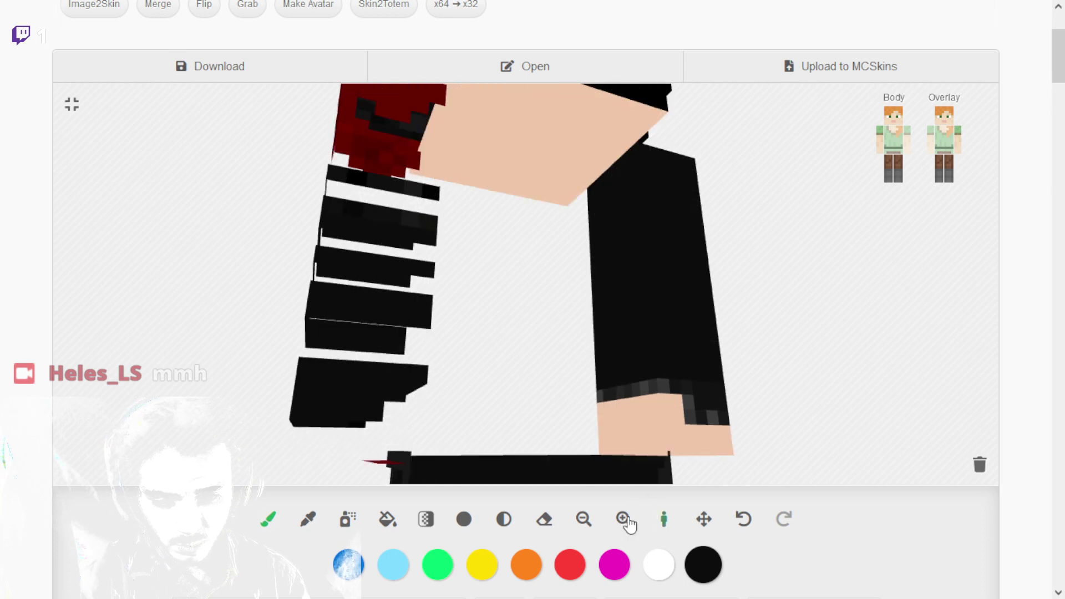
click(700, 561)
click(700, 563)
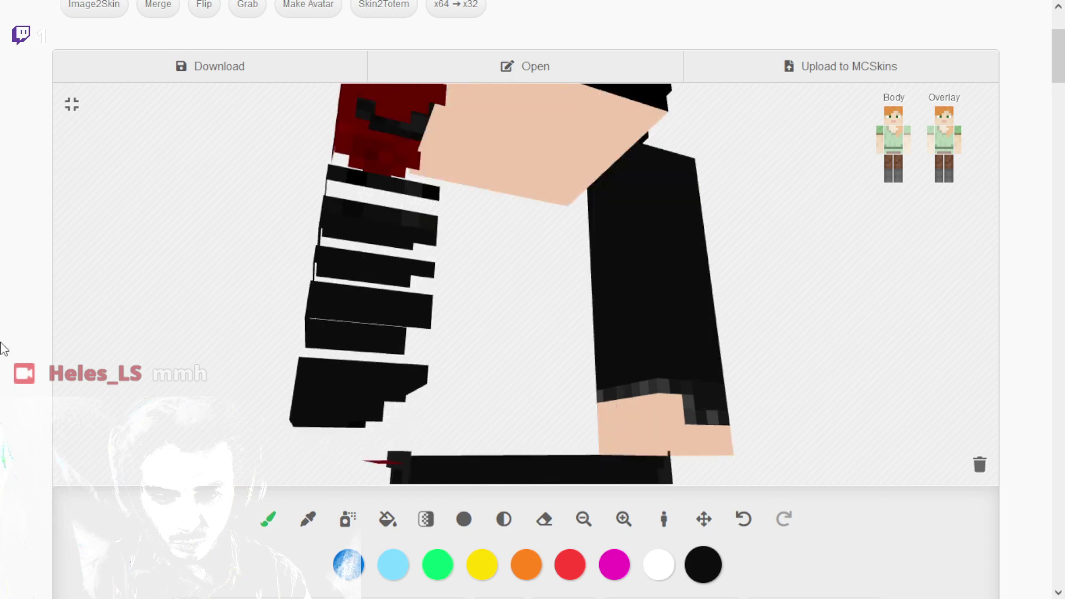
Fill the middle stripes on the inner face of the left arm's overlay with black.
drag(85, 340, 276, 355)
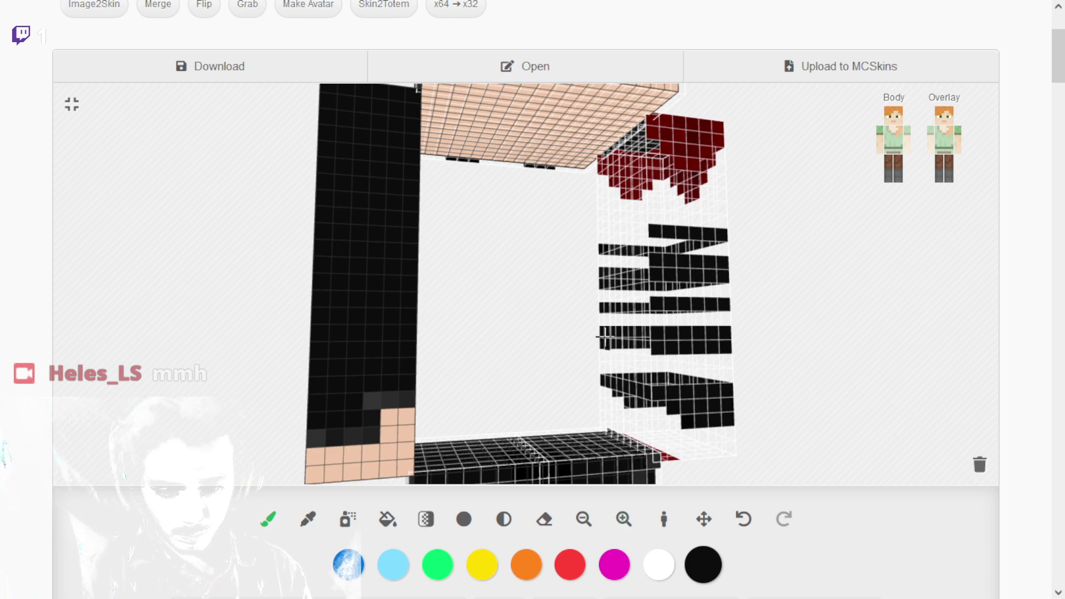
scroll(631, 335, up, 5)
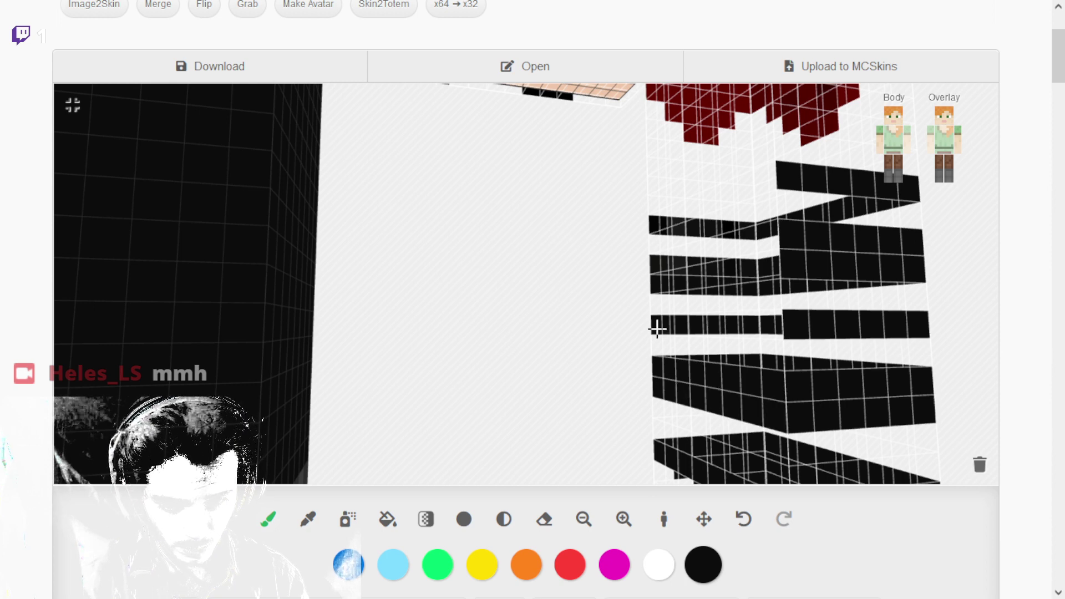
drag(657, 329, 755, 322)
mouse_move(690, 324)
mouse_down()
mouse_move(673, 278)
mouse_move(725, 254)
mouse_move(773, 255)
mouse_move(754, 239)
mouse_up()
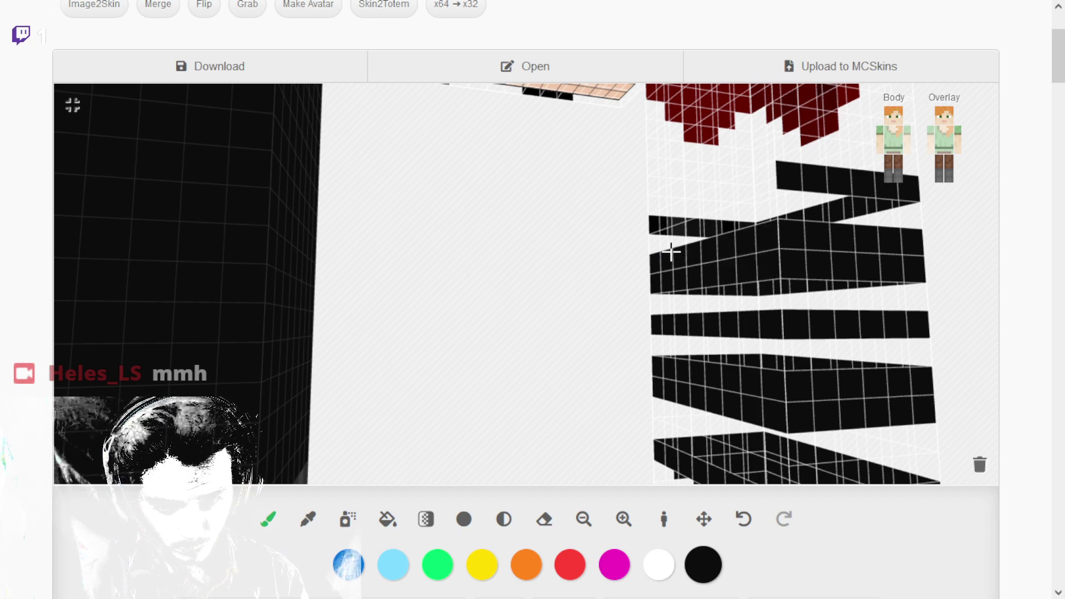
Extend the uppermost black stripe across the inner face of the left arm's overlay, undoing misplaced pixels.
drag(677, 219, 741, 188)
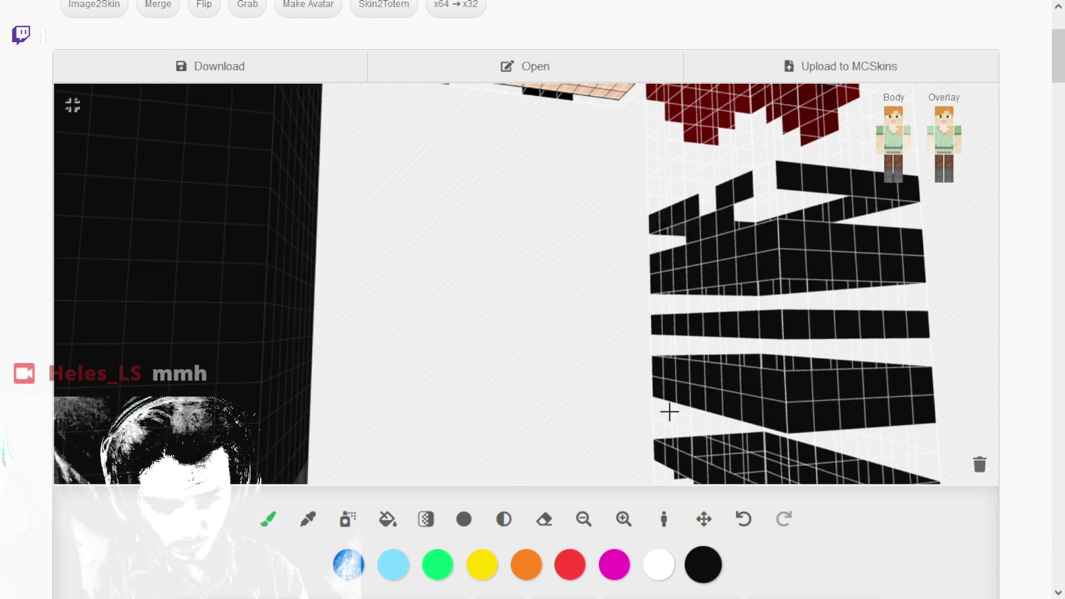
click(743, 519)
click(743, 519)
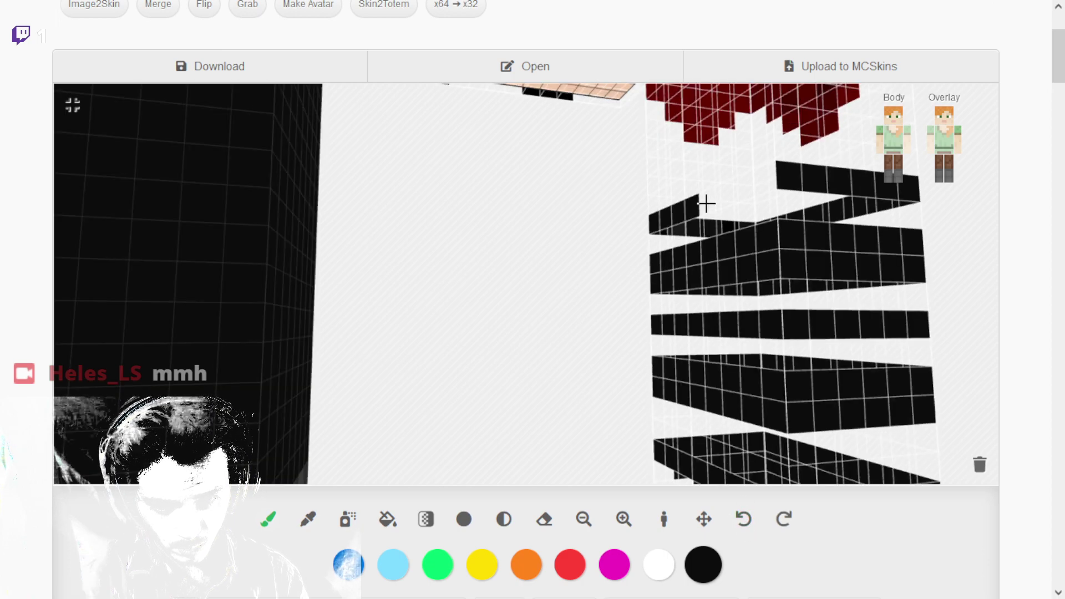
drag(706, 202, 766, 179)
scroll(518, 352, down, 5)
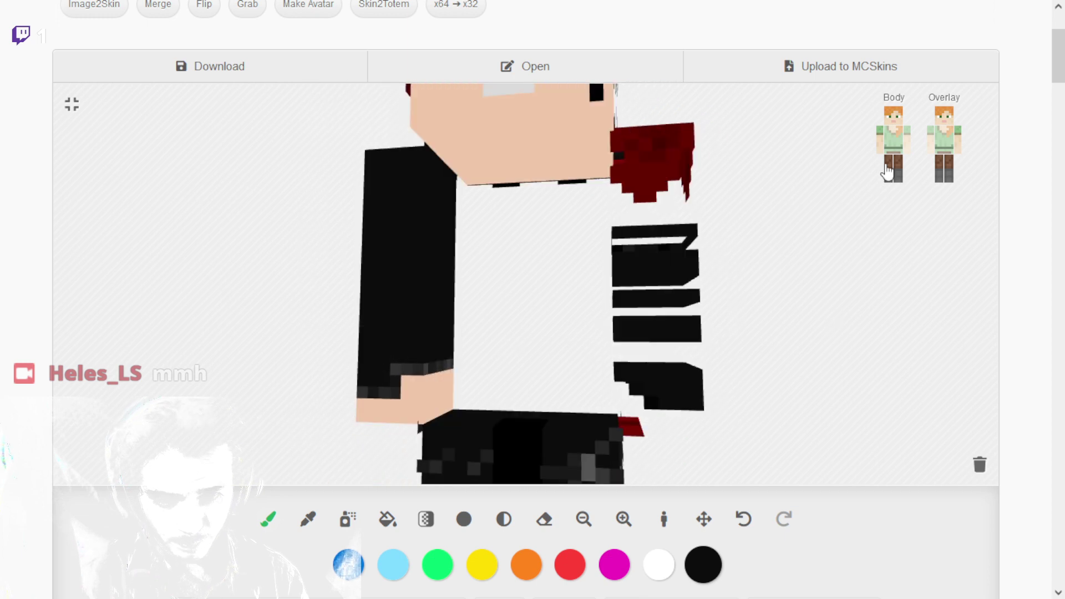
Hide the left arm's overlay layer and show its body layer instead.
click(960, 142)
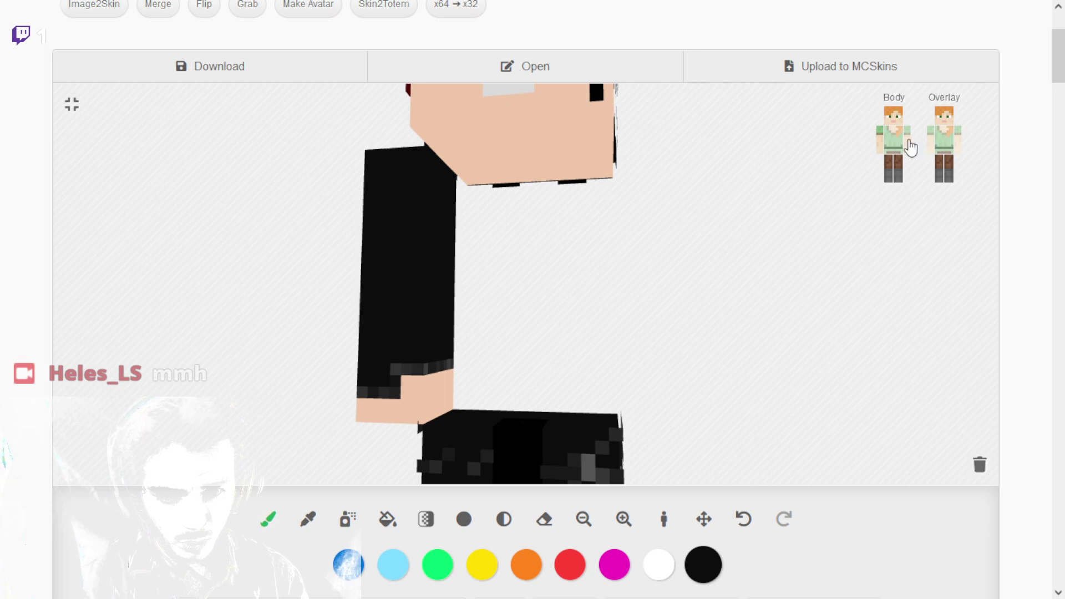
click(911, 147)
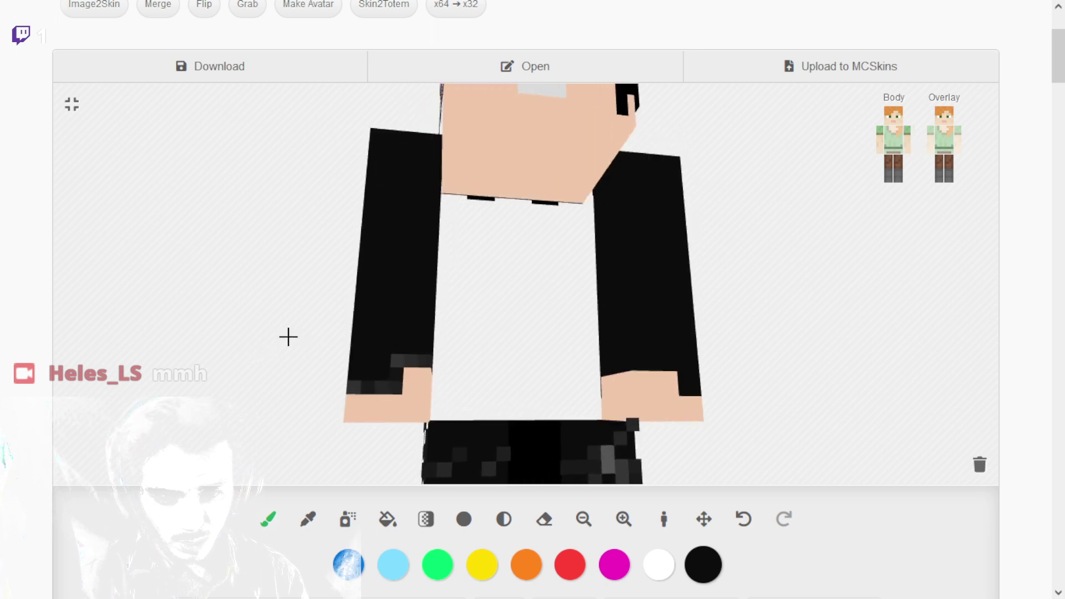
click(703, 565)
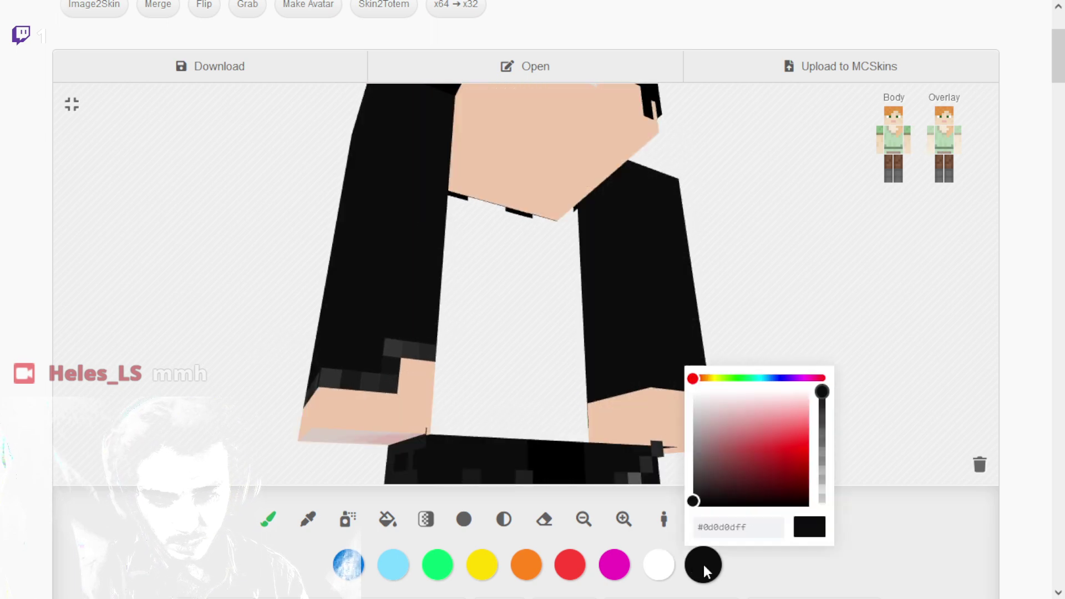
click(693, 506)
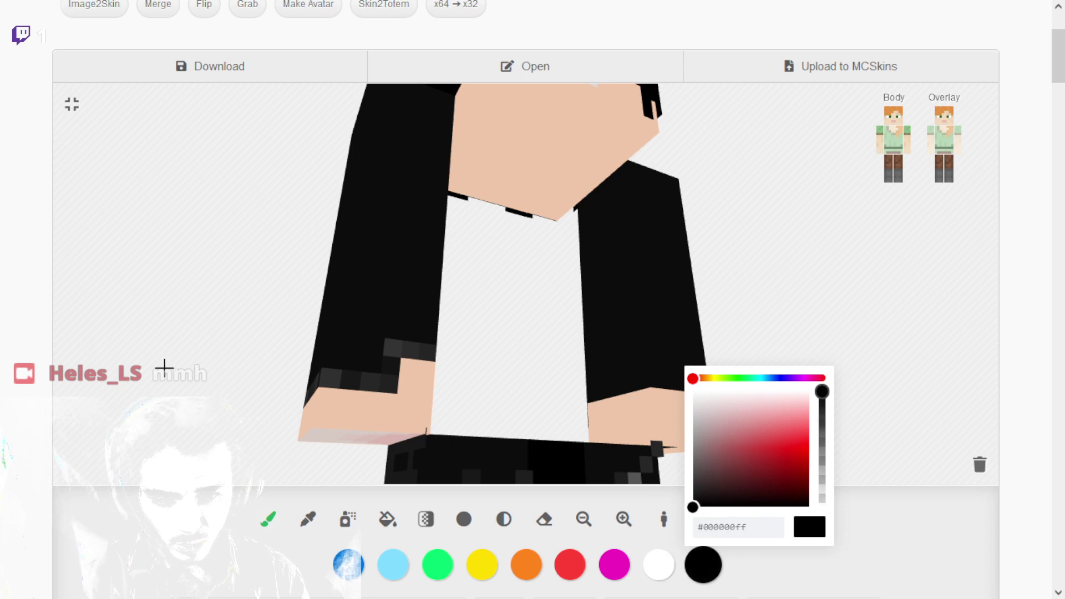
click(164, 367)
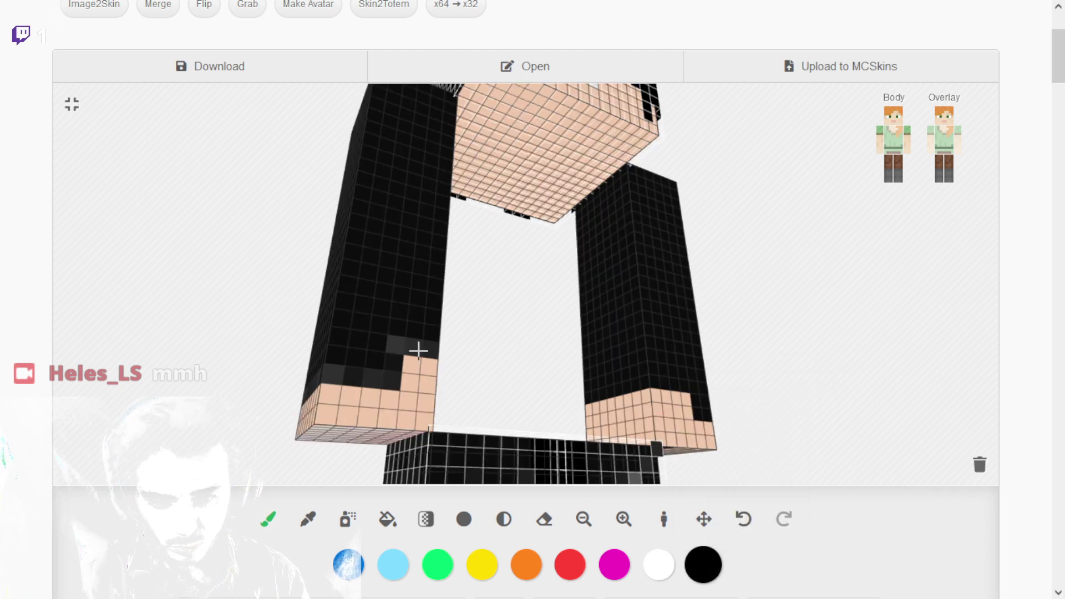
Set the brush colour to a very dark red and start the trim at the inner corner of the right cuff.
click(703, 565)
drag(791, 485, 813, 502)
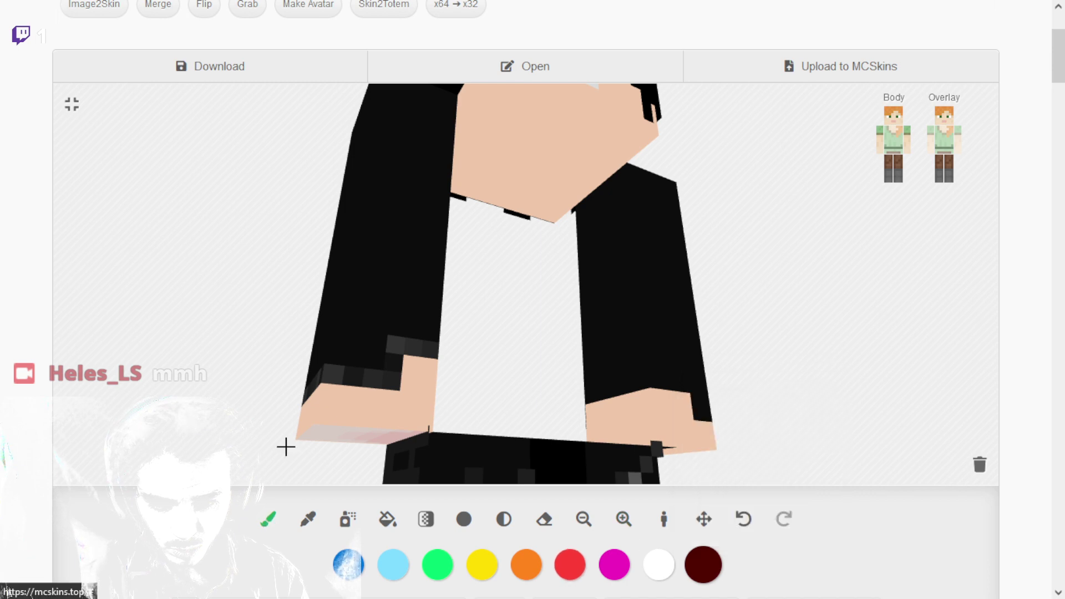
click(268, 519)
click(416, 348)
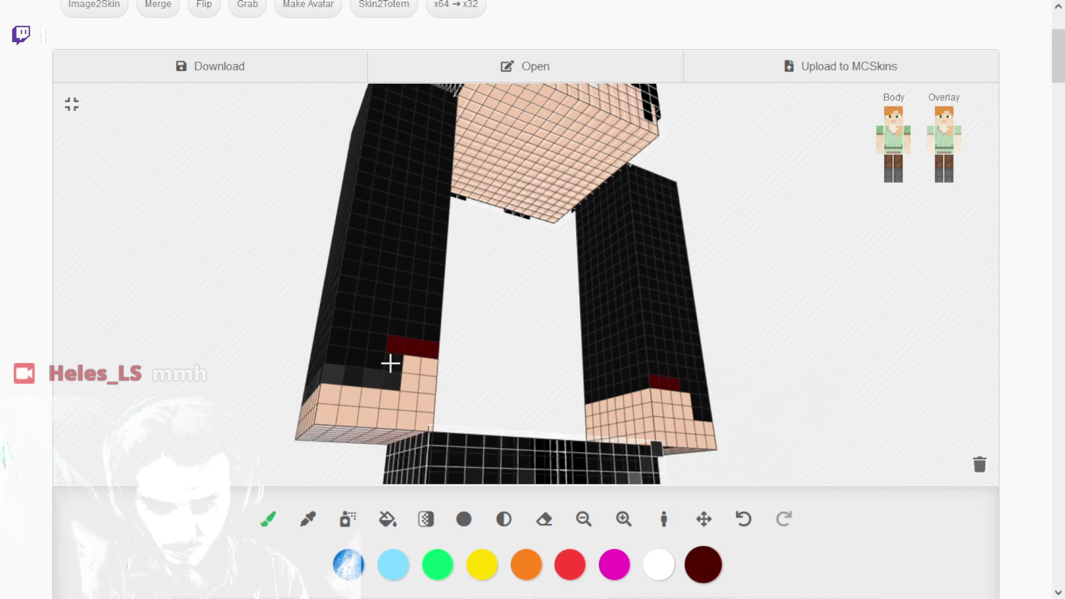
Try a right-angled dark red trim along the front of the right cuff, and undo it back to the inner corner pixel.
mouse_move(391, 364)
mouse_down()
mouse_move(381, 376)
mouse_move(340, 373)
mouse_move(358, 376)
mouse_up()
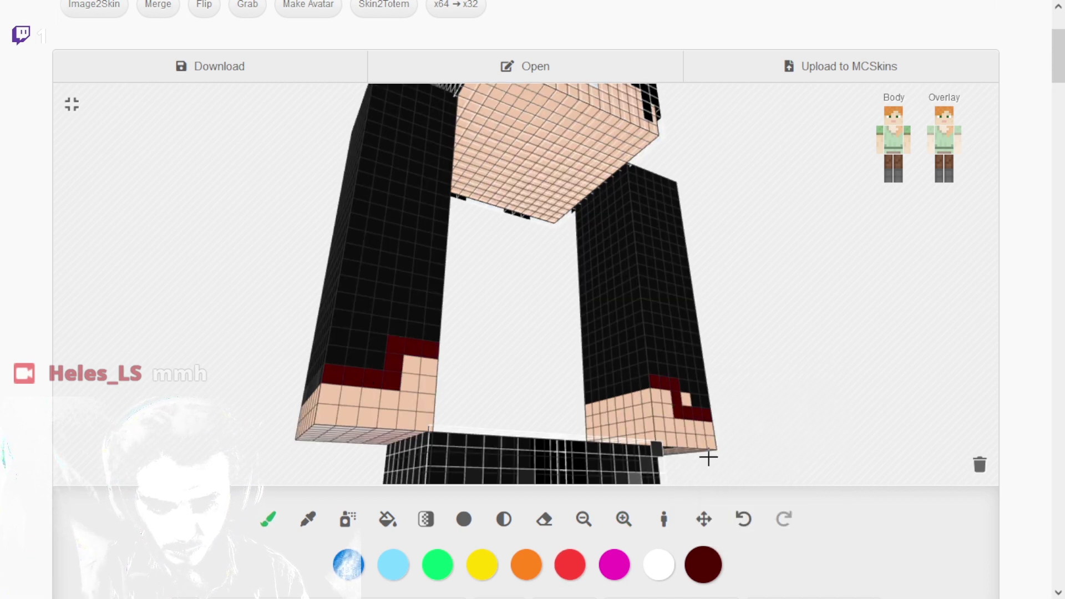
click(742, 522)
click(742, 522)
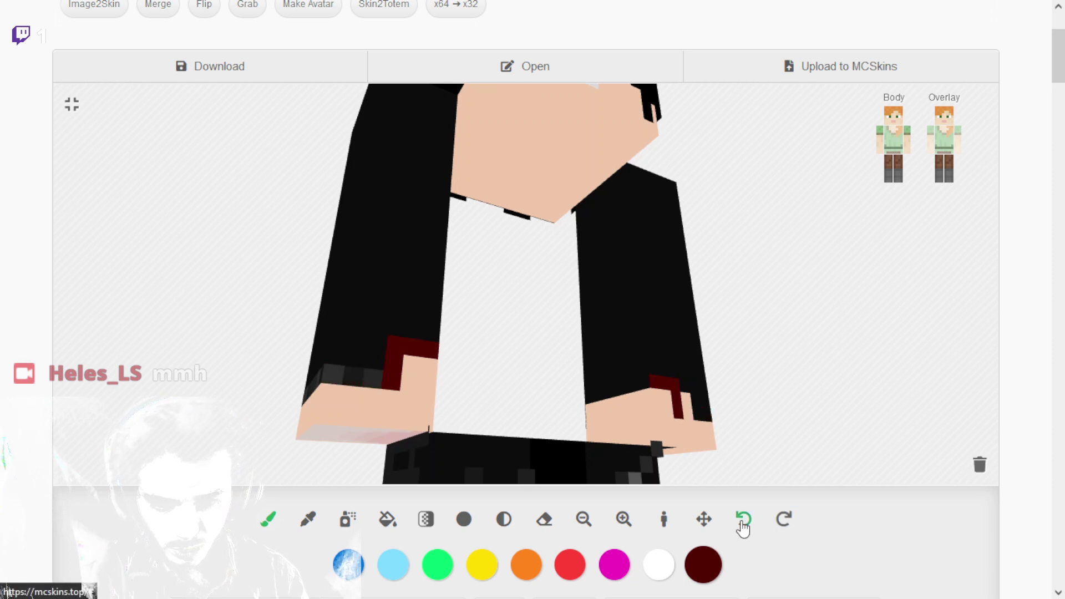
click(742, 522)
click(742, 522)
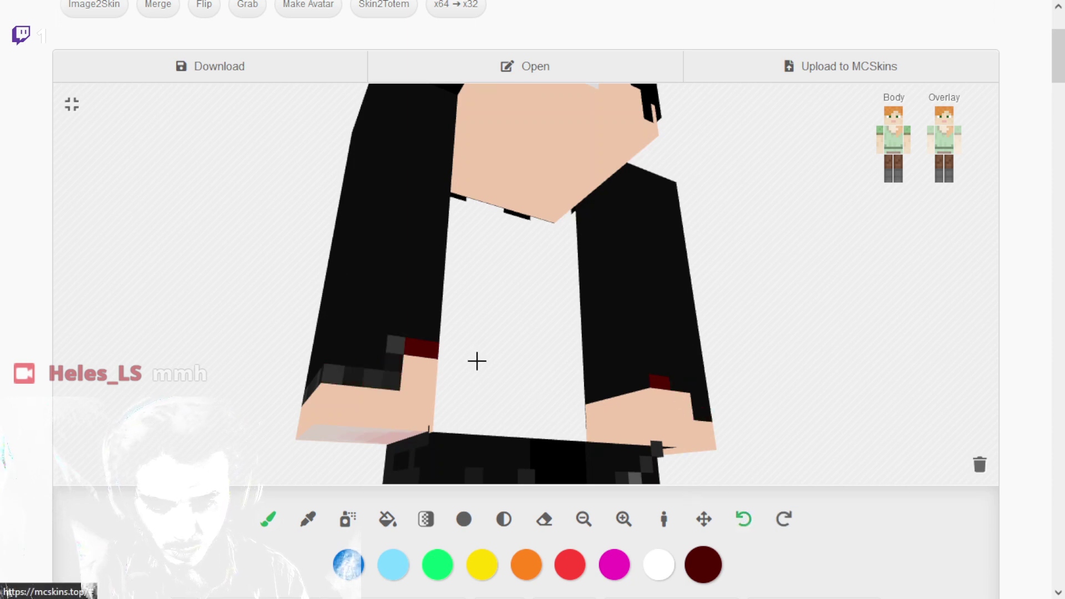
click(399, 359)
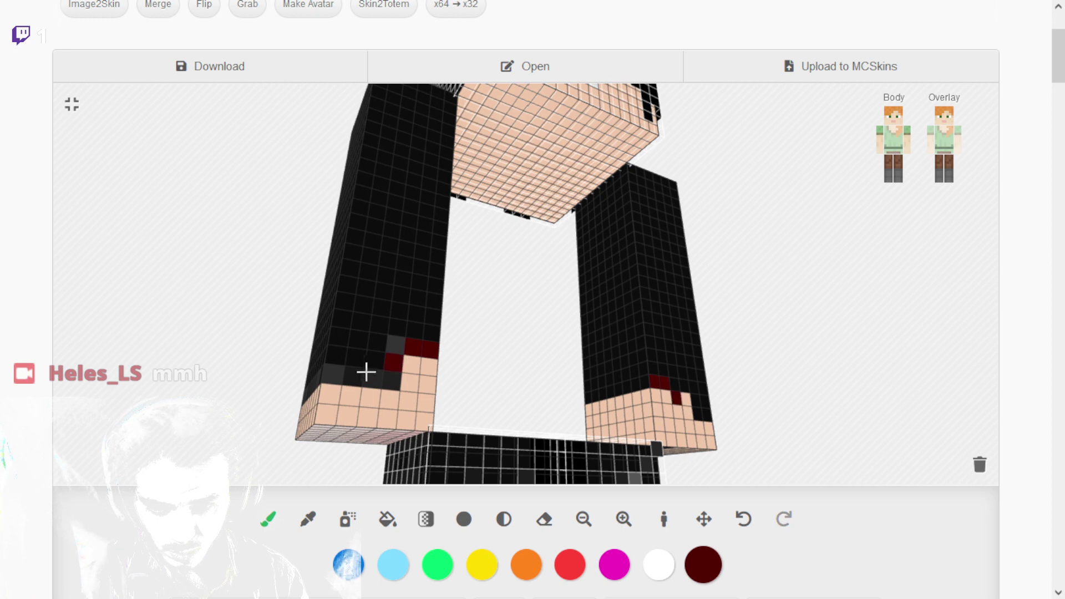
click(742, 520)
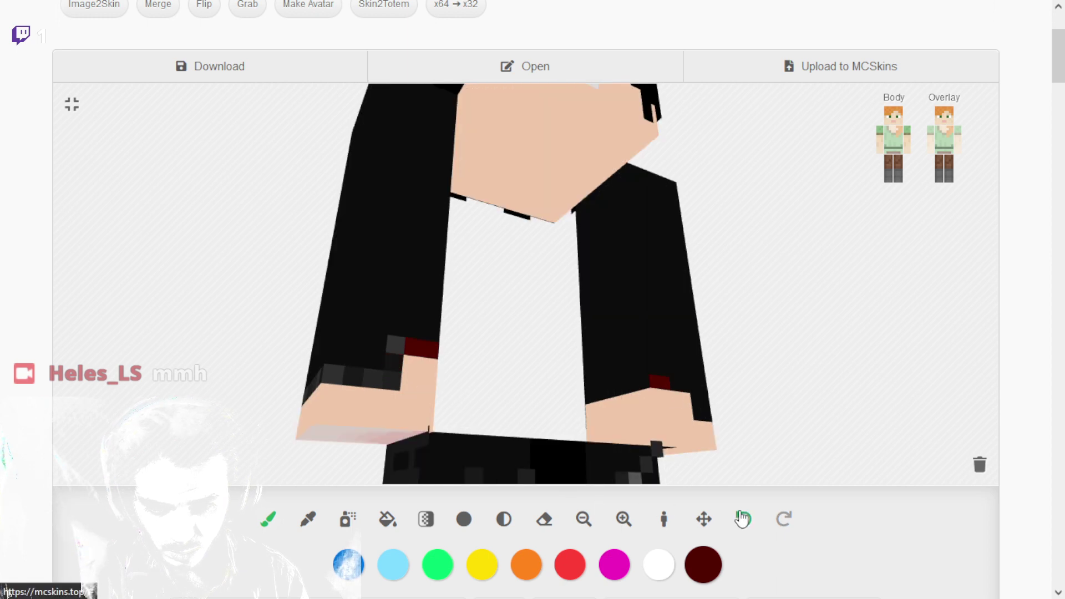
click(742, 520)
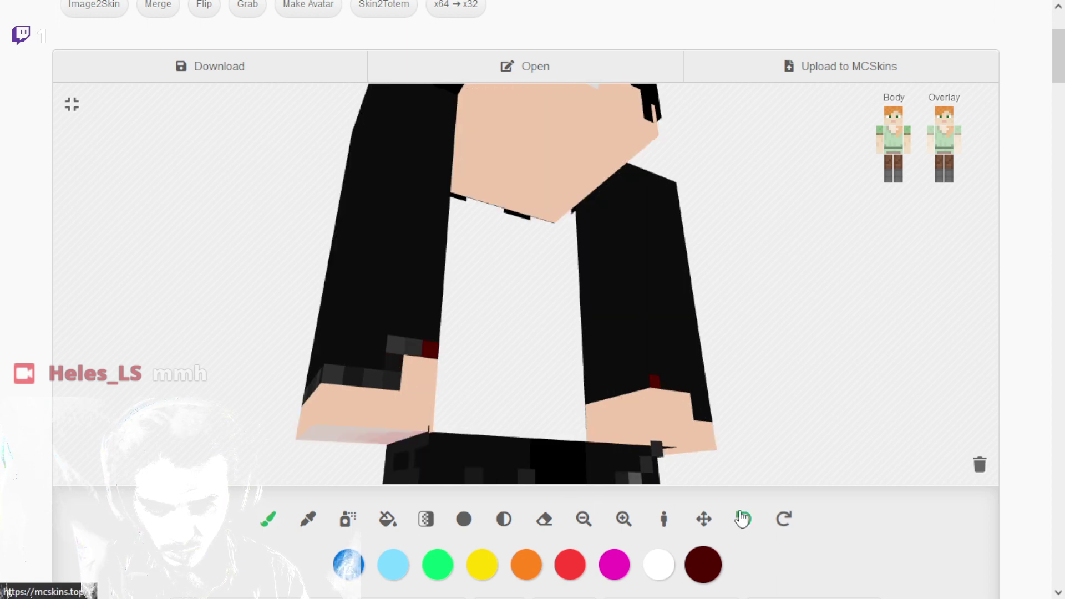
Paint a dark red trim stepping diagonally down from the inner corner and along the front edge of the right cuff.
click(413, 362)
click(390, 381)
drag(373, 378, 326, 378)
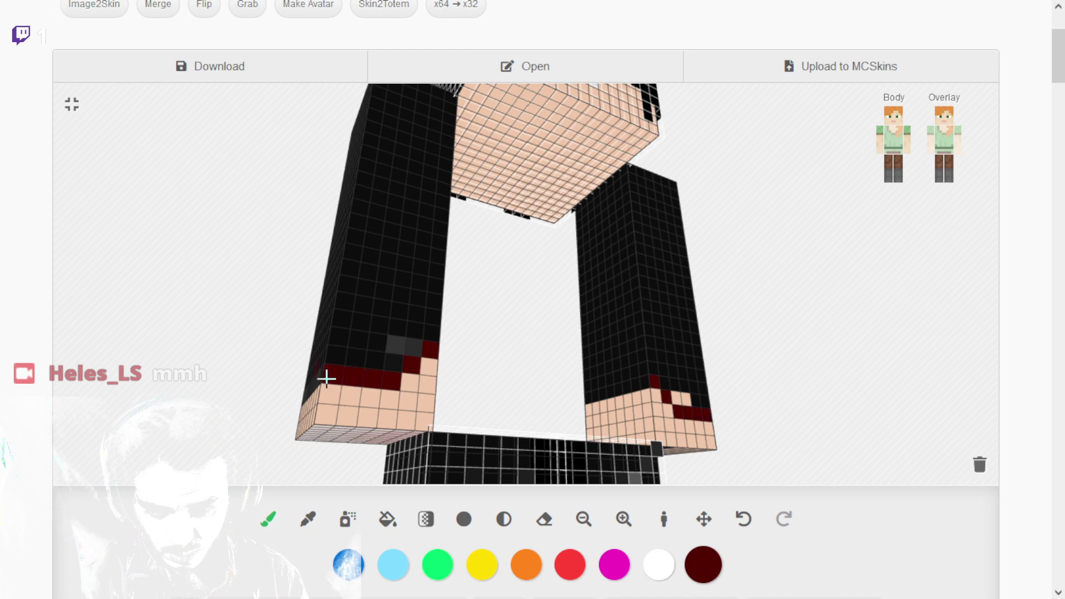
Sample the sleeve's black and paint over the leftover grey pixels above the right cuff's dark red trim.
click(309, 525)
click(361, 314)
click(269, 520)
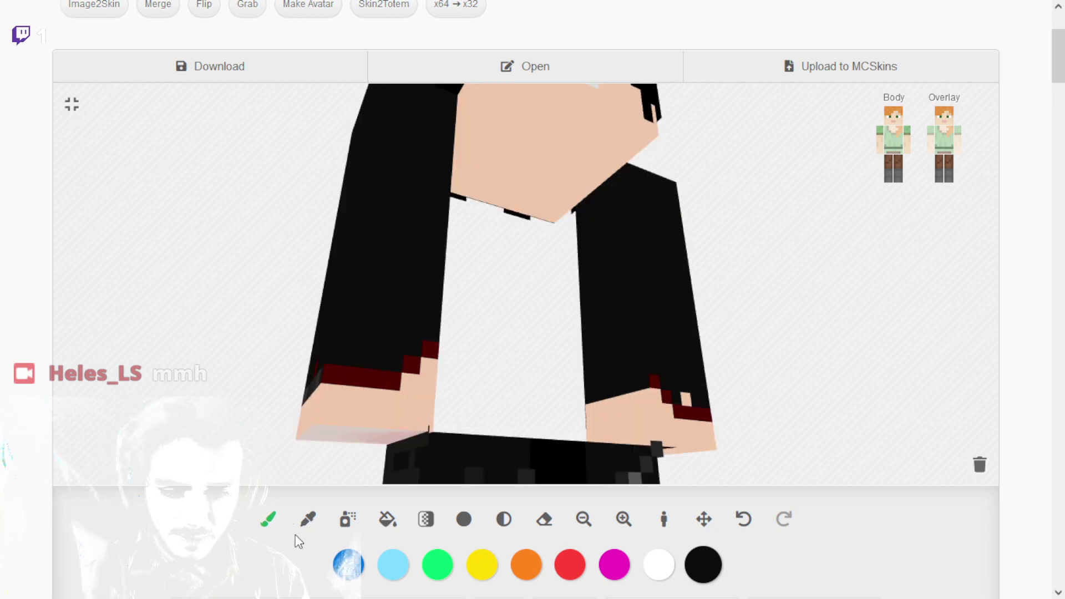
Sample the trim's dark red and thicken the stepped corner of the trim on the right sleeve's front.
click(308, 520)
click(382, 382)
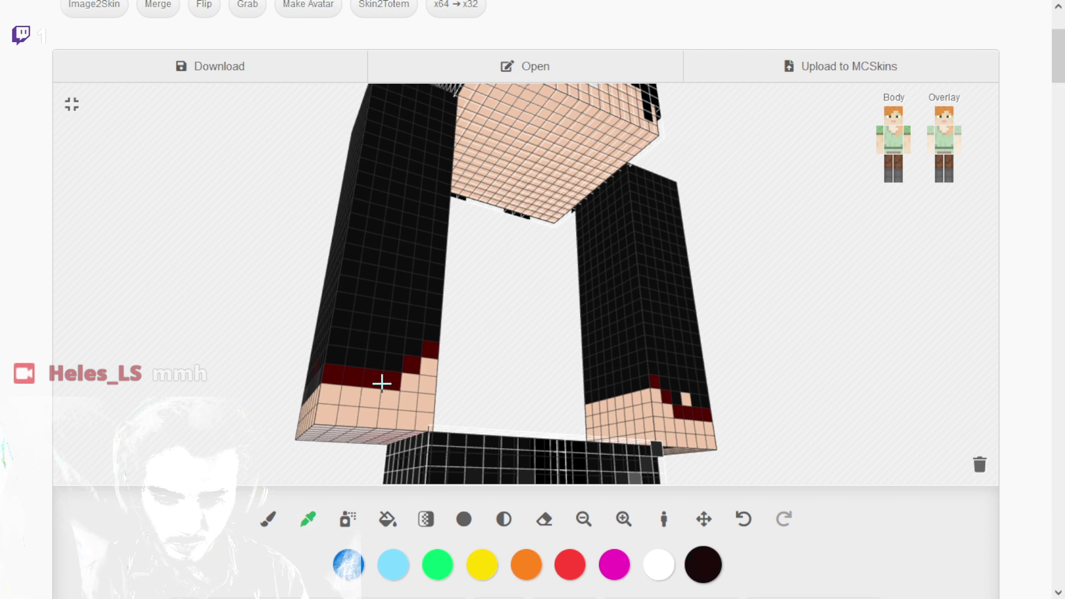
click(269, 519)
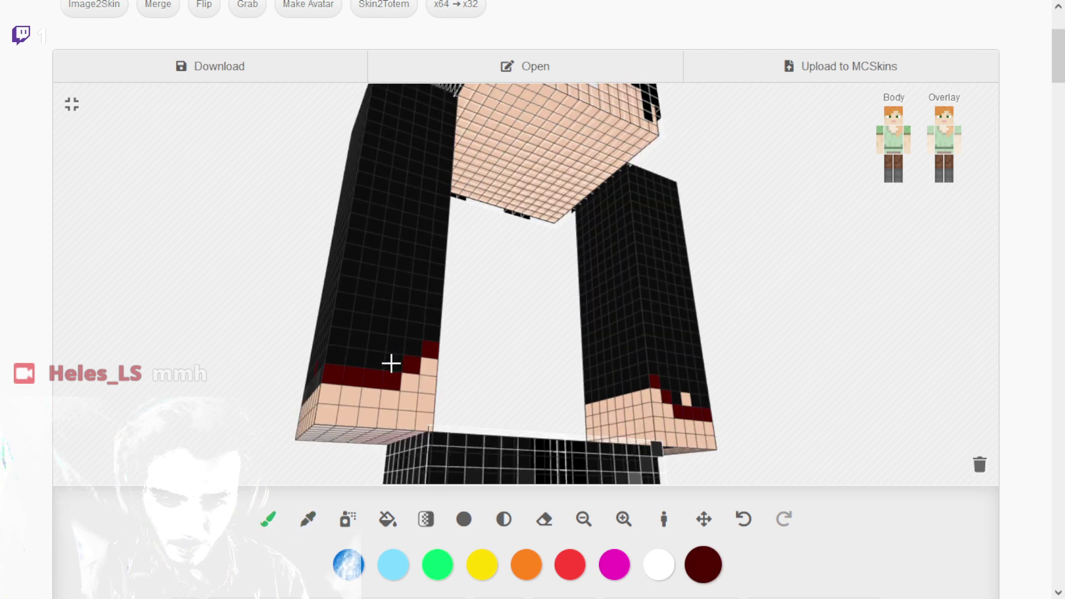
click(393, 362)
Paint a dark red trim along the lower edge of the right sleeve's outer side.
scroll(276, 362, up, 3)
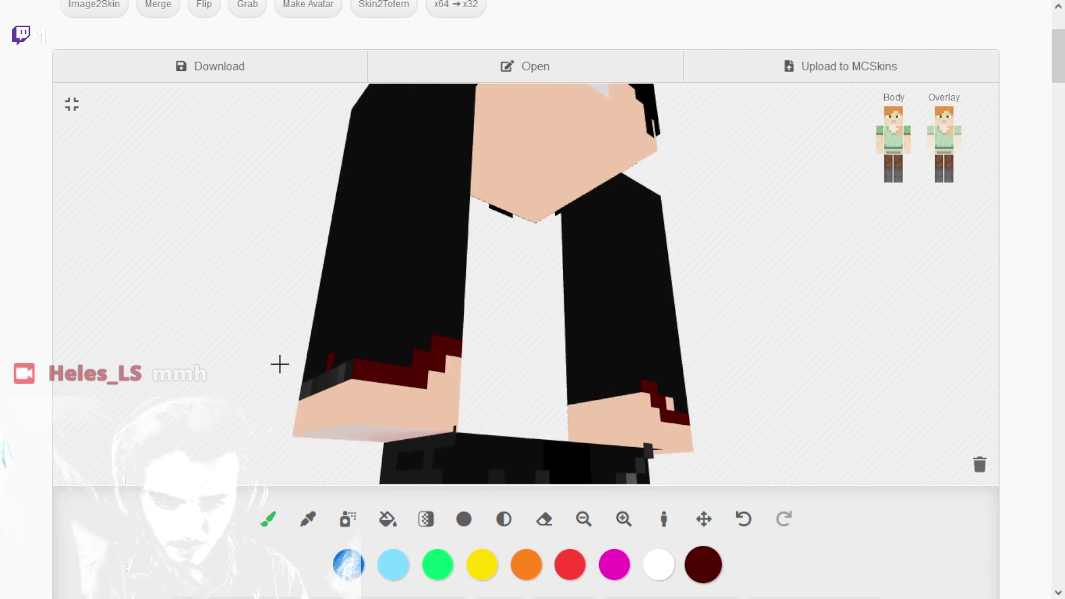
drag(275, 364, 398, 361)
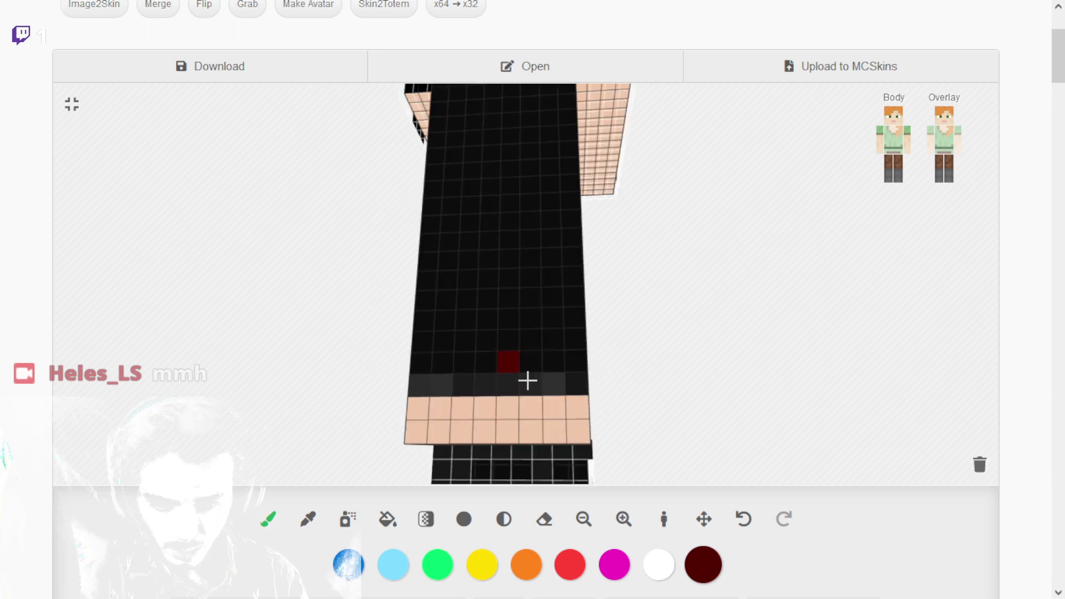
drag(527, 380, 419, 383)
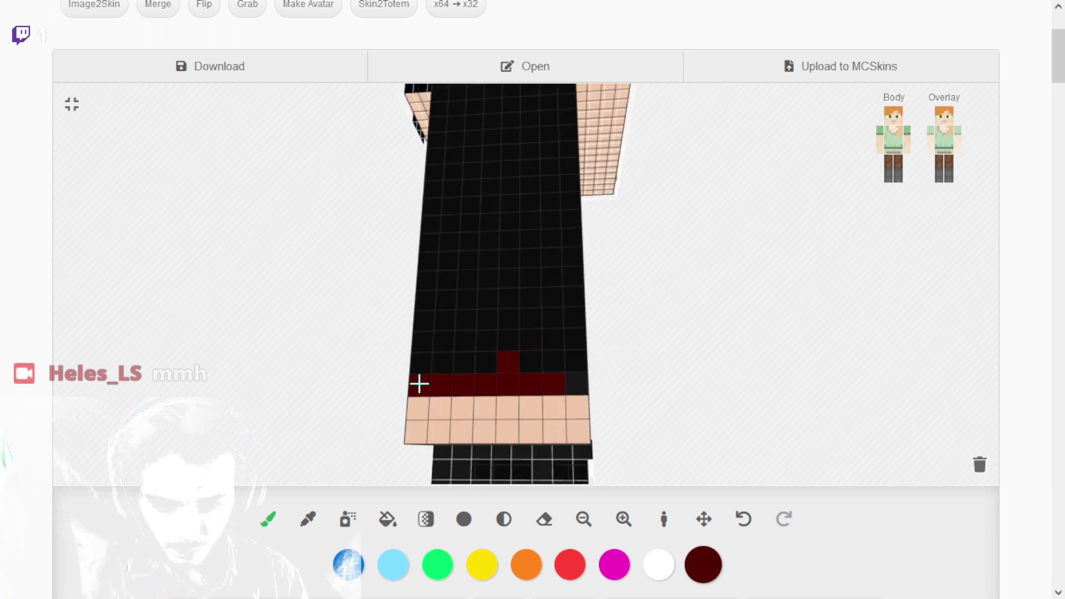
Sample the sleeve's black and paint over the stray dark red pixel above the outer side's trim.
click(309, 519)
click(490, 259)
click(269, 518)
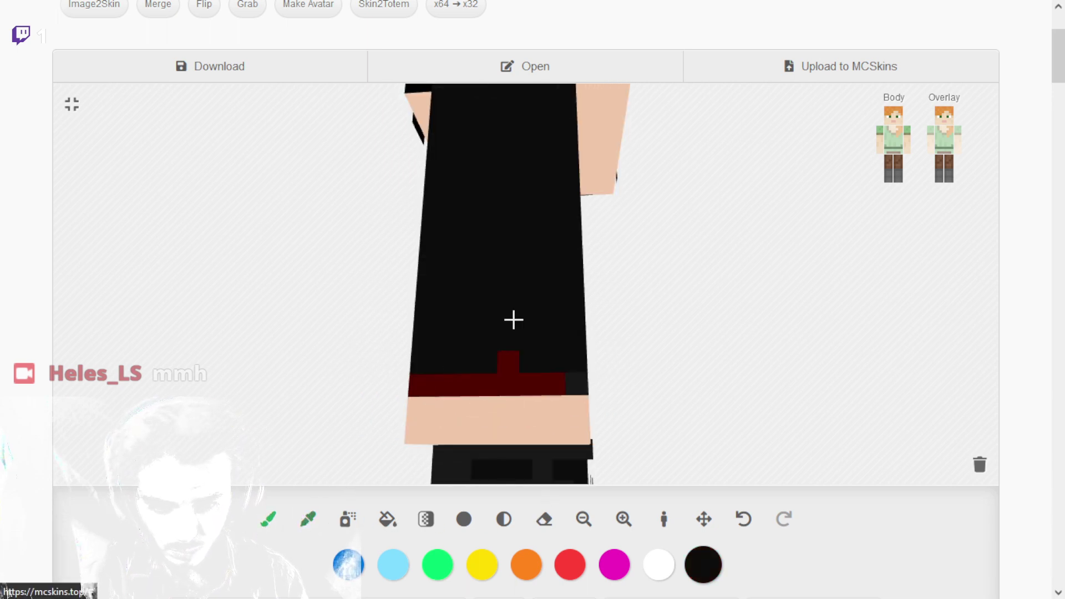
click(513, 361)
Sample the trim's dark red and fill the last grey pixel at the end of the right sleeve's outer trim.
click(309, 520)
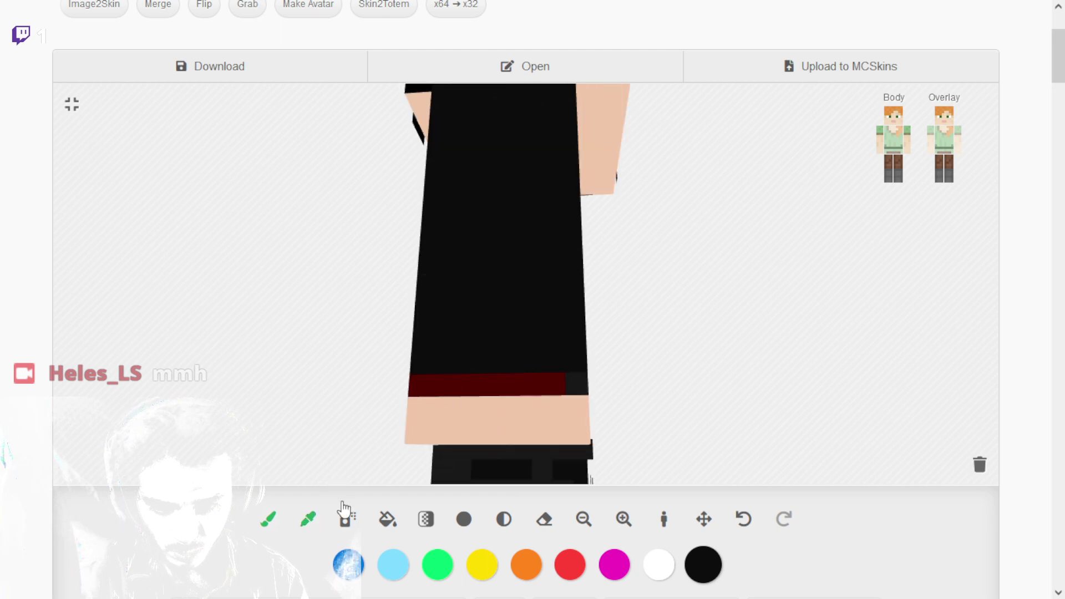
click(495, 380)
click(269, 518)
click(577, 384)
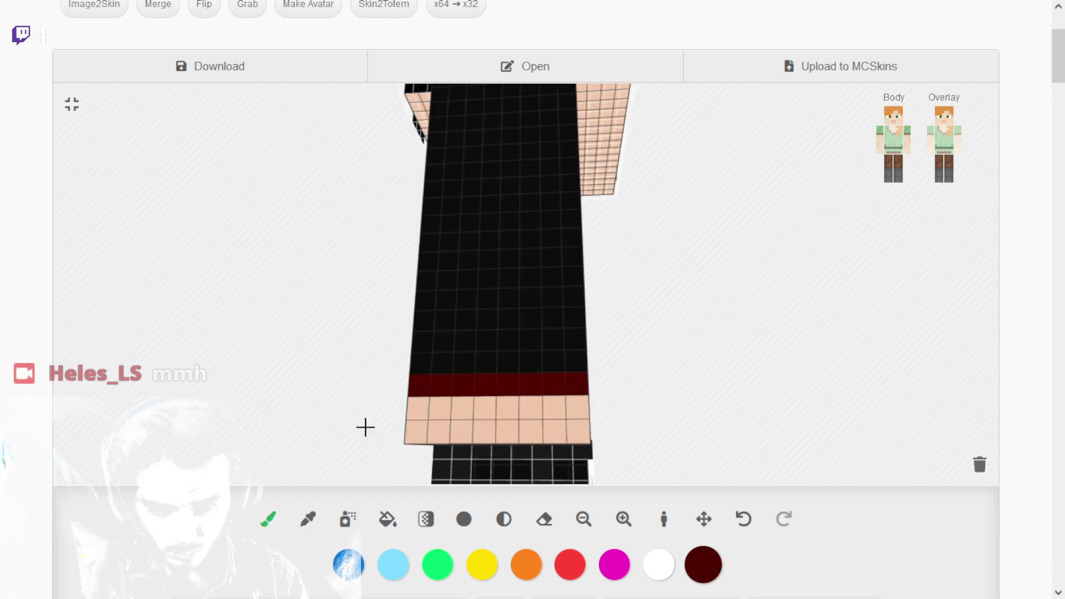
Paint a dark red trim along the back of the right cuff, stepping up to the inner corner and onto the inner side.
drag(298, 409, 355, 408)
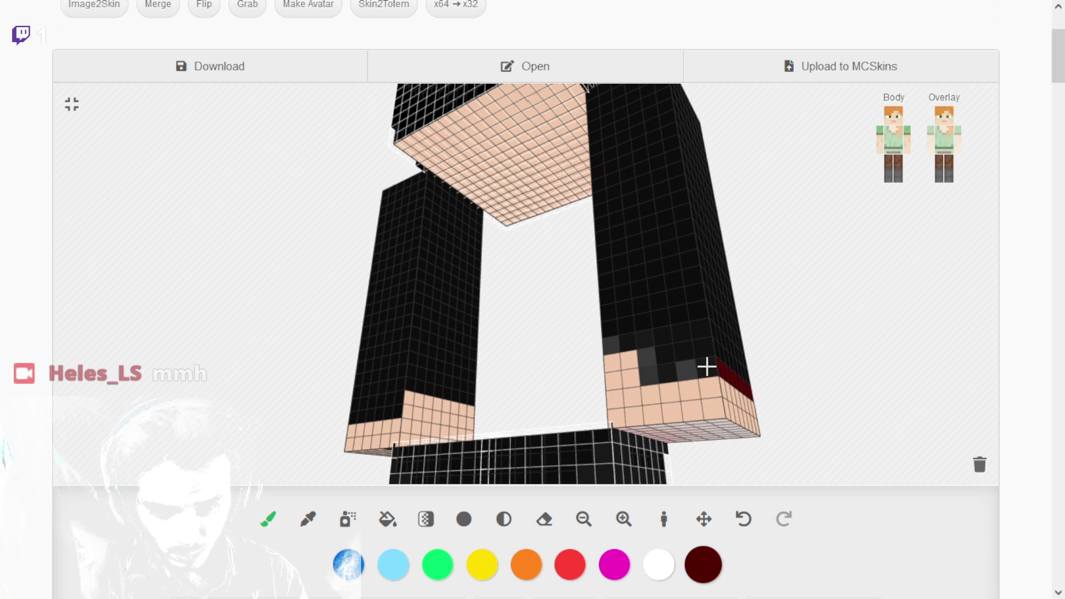
drag(670, 372, 655, 376)
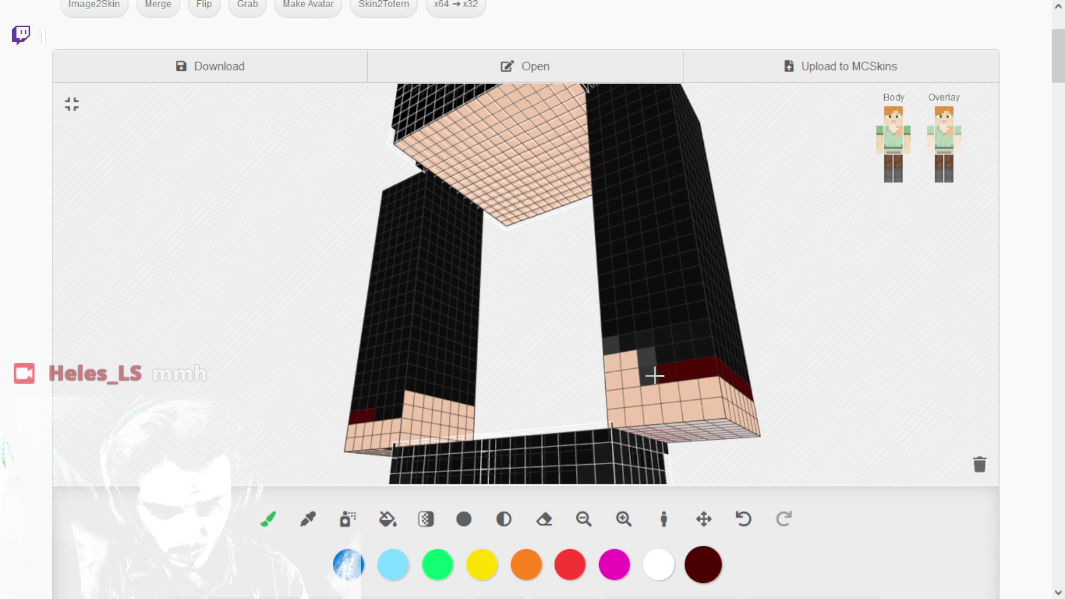
click(630, 363)
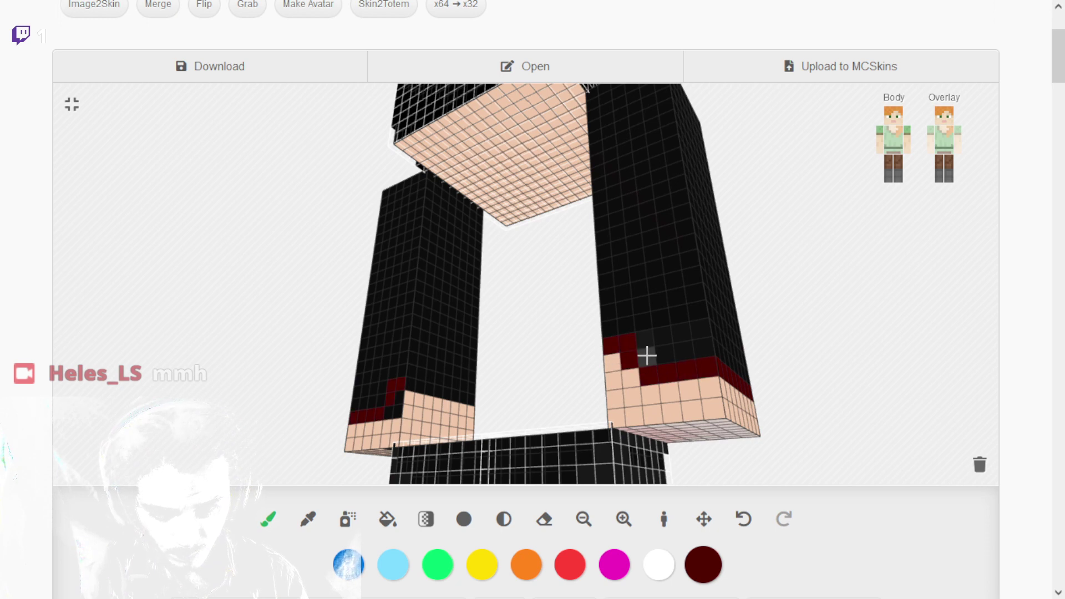
drag(647, 356, 442, 371)
Sample the hand's skin tone and paint over the black pixels left under the stepped trim on the back of the cuffs.
mouse_move(305, 390)
mouse_down()
mouse_move(412, 407)
mouse_move(416, 393)
mouse_move(302, 401)
mouse_move(632, 382)
mouse_move(107, 399)
mouse_move(138, 430)
mouse_up()
click(547, 520)
click(309, 521)
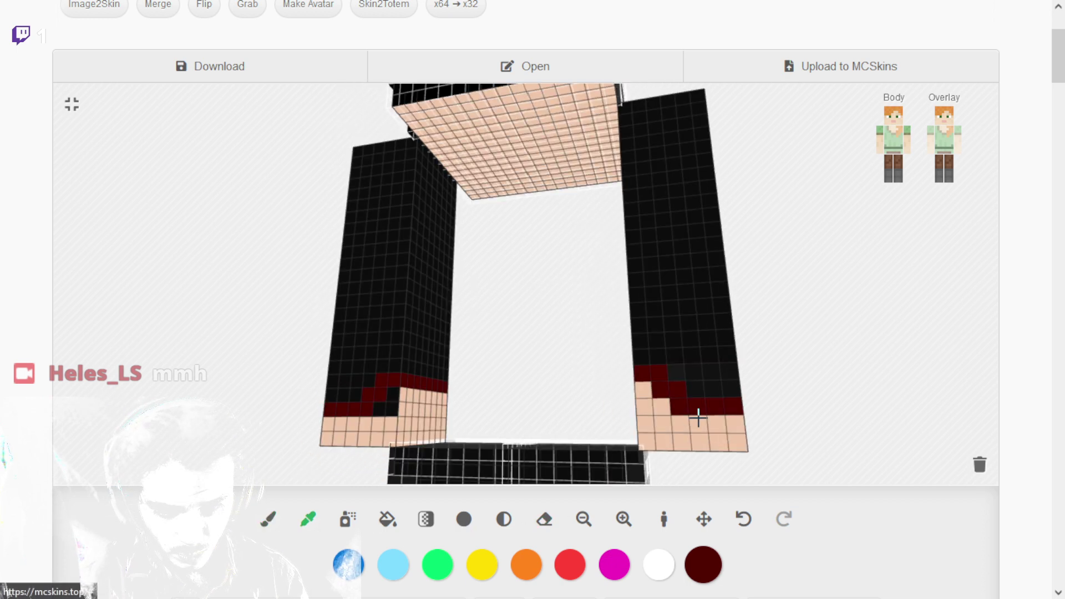
click(697, 413)
click(272, 519)
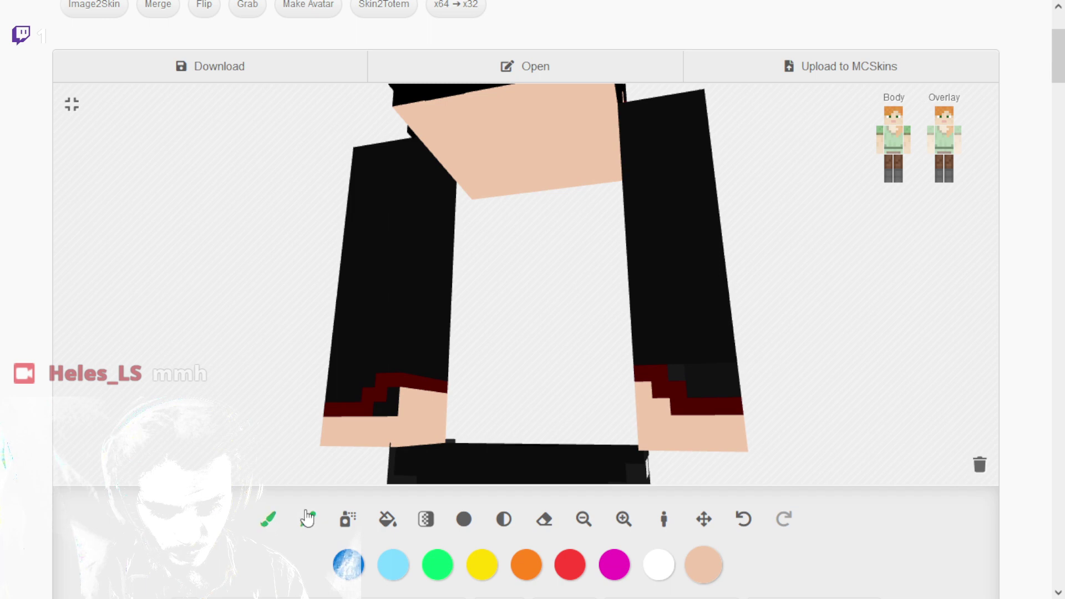
click(648, 403)
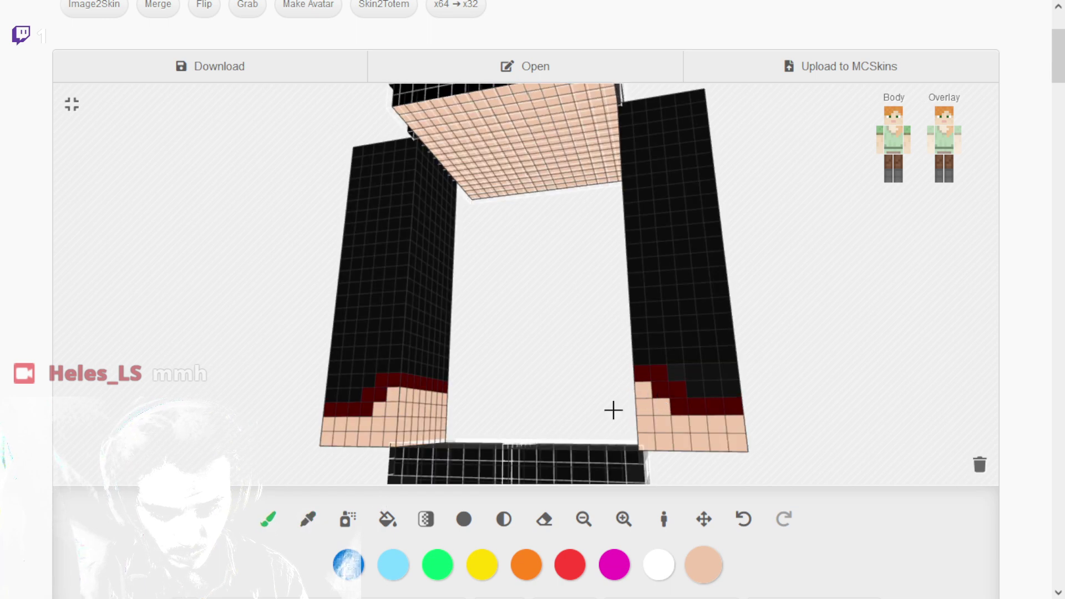
Sample the sleeve's black and cover the stray skin pixel above the front trim and the grey pixels above the back trim.
mouse_move(613, 410)
mouse_down()
mouse_move(837, 386)
mouse_move(609, 388)
mouse_up()
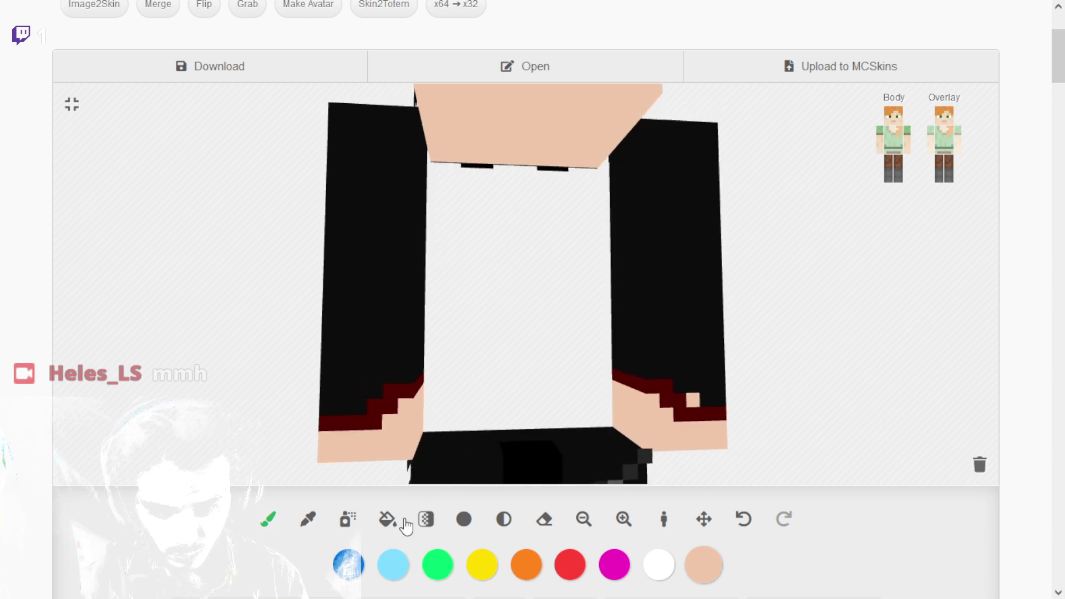
click(299, 521)
click(369, 357)
click(268, 520)
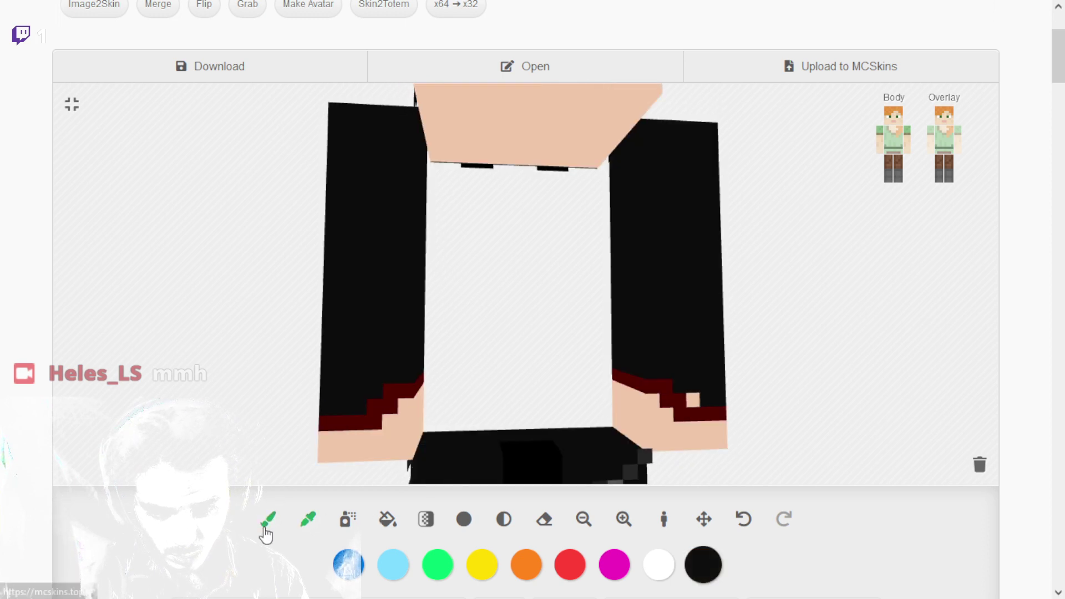
mouse_move(357, 404)
mouse_down()
mouse_move(266, 402)
mouse_move(447, 398)
mouse_up()
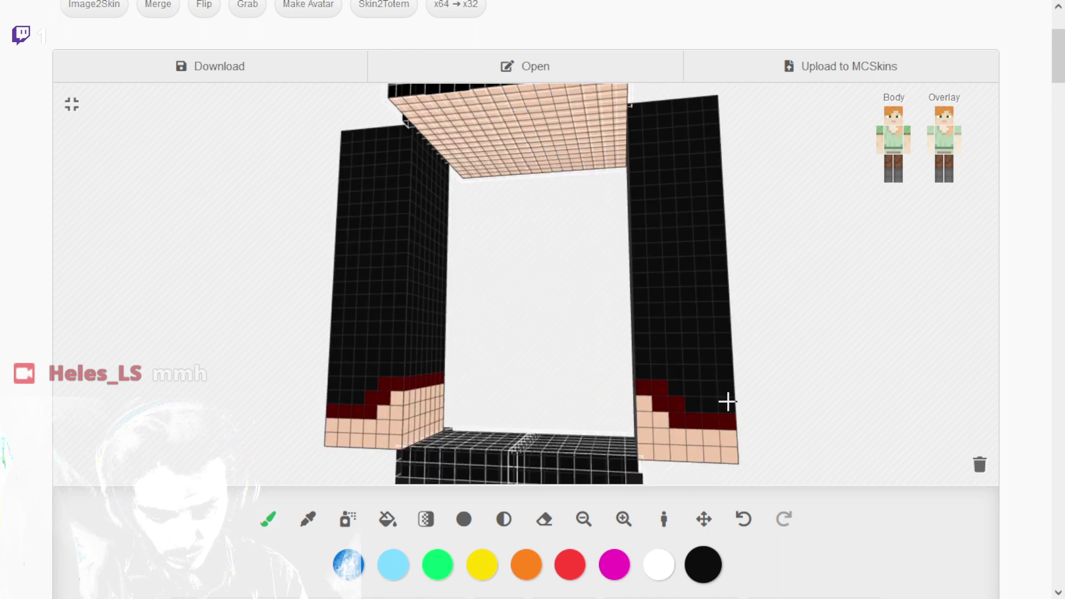
Examine the trimmed cuffs and sleeves on the whole figure from the front and the side.
drag(727, 402, 615, 397)
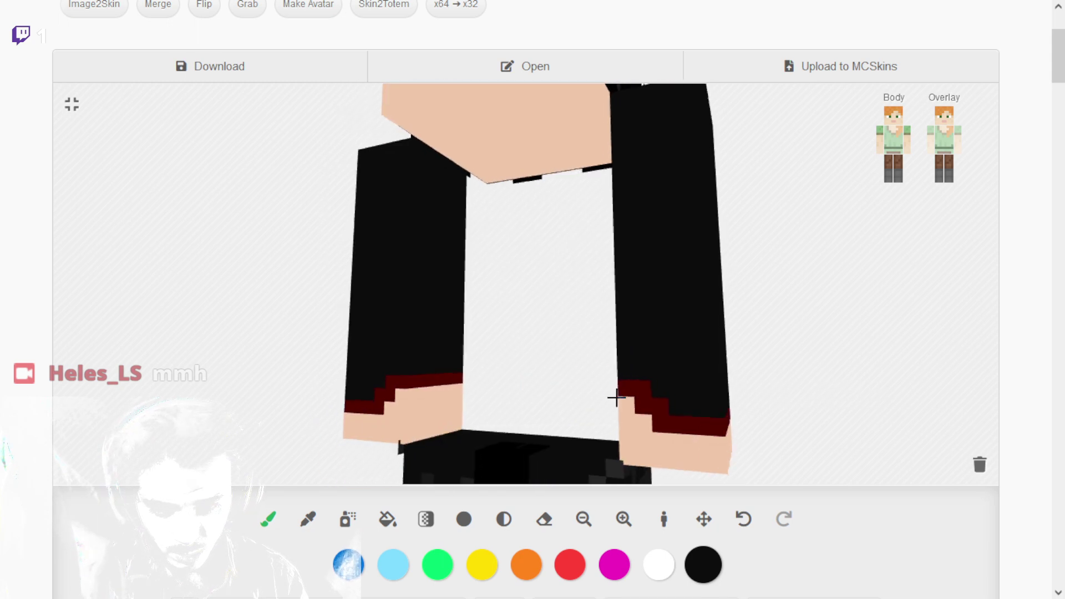
scroll(615, 398, down, 5)
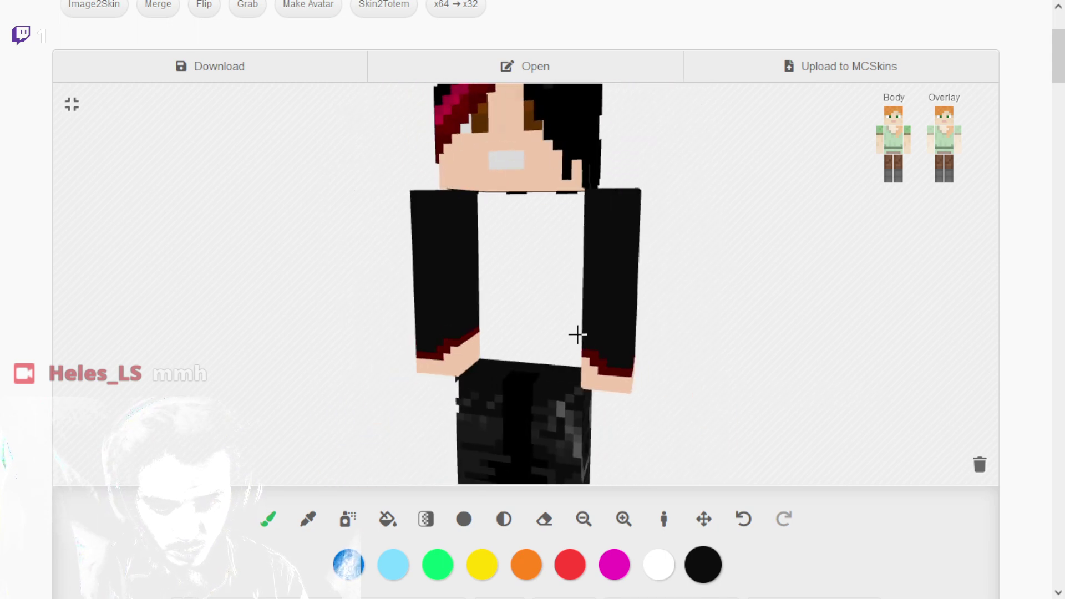
scroll(577, 335, down, 3)
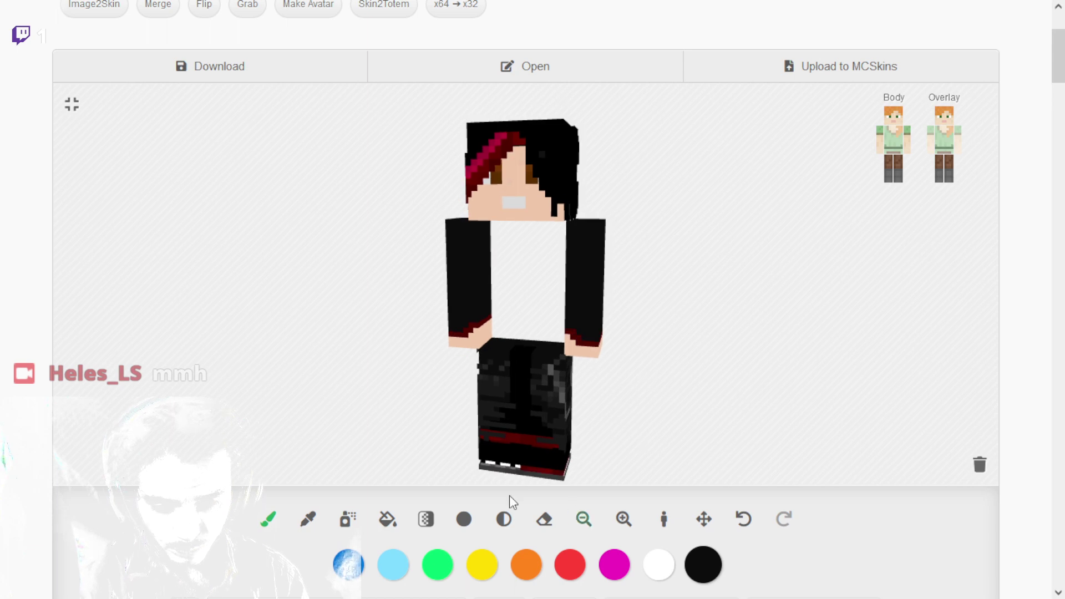
scroll(510, 200, up, 3)
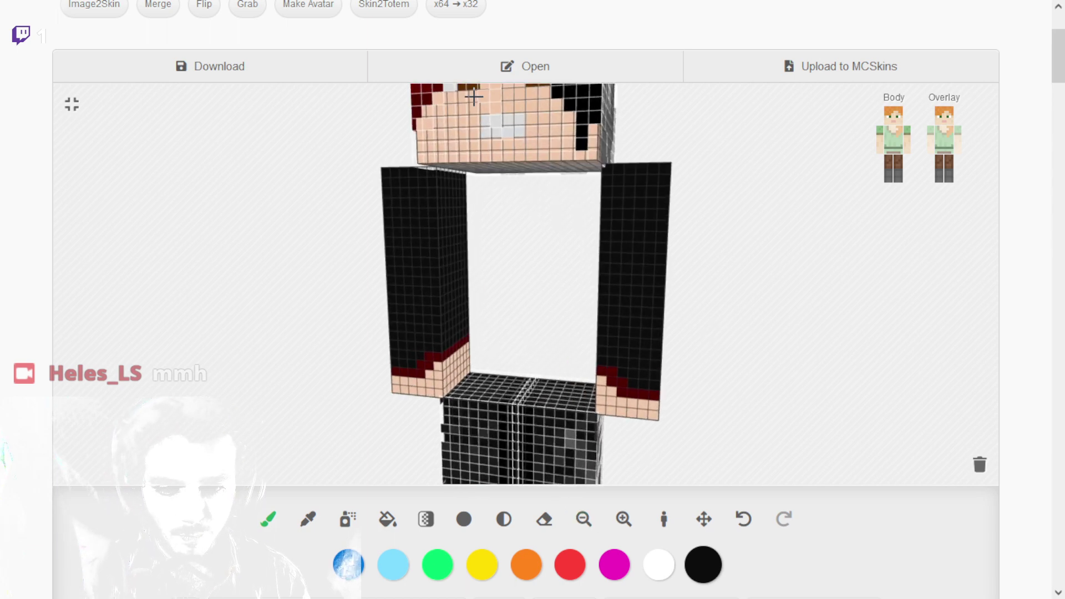
scroll(492, 188, down, 3)
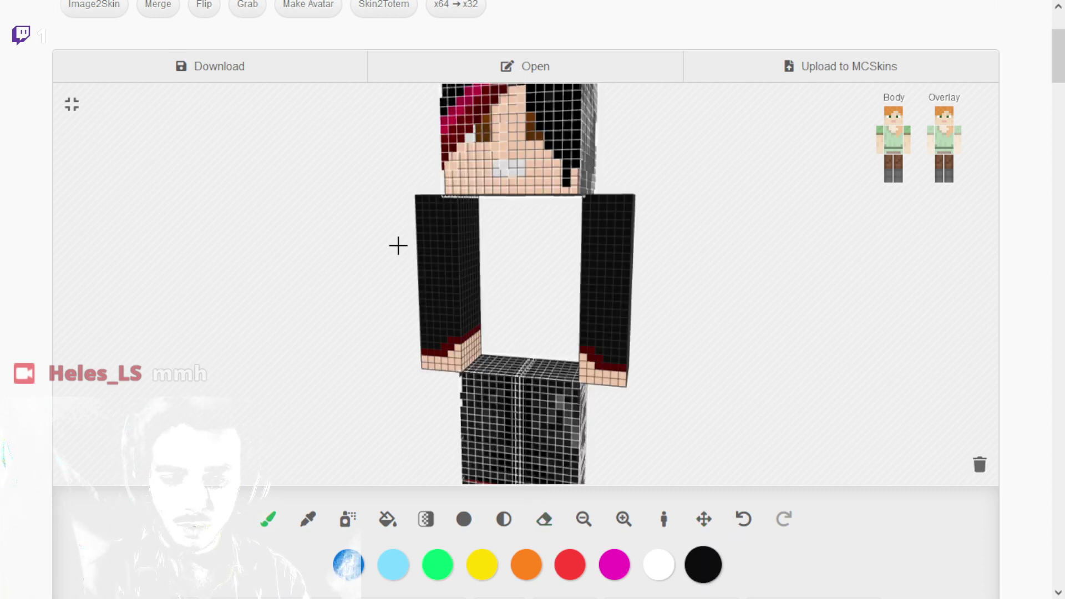
scroll(406, 238, up, 2)
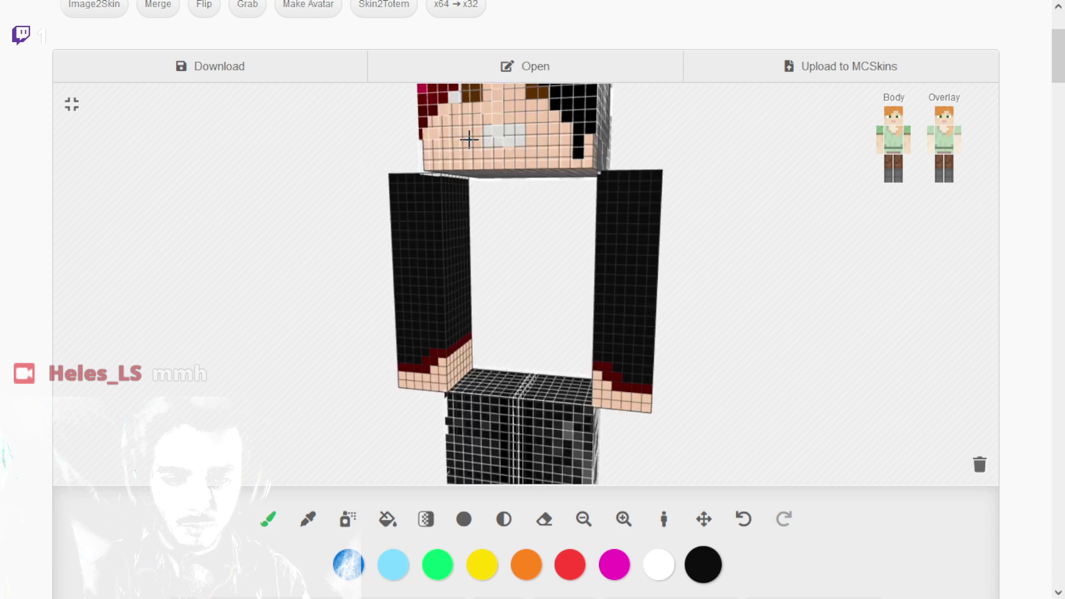
drag(532, 128, 640, 144)
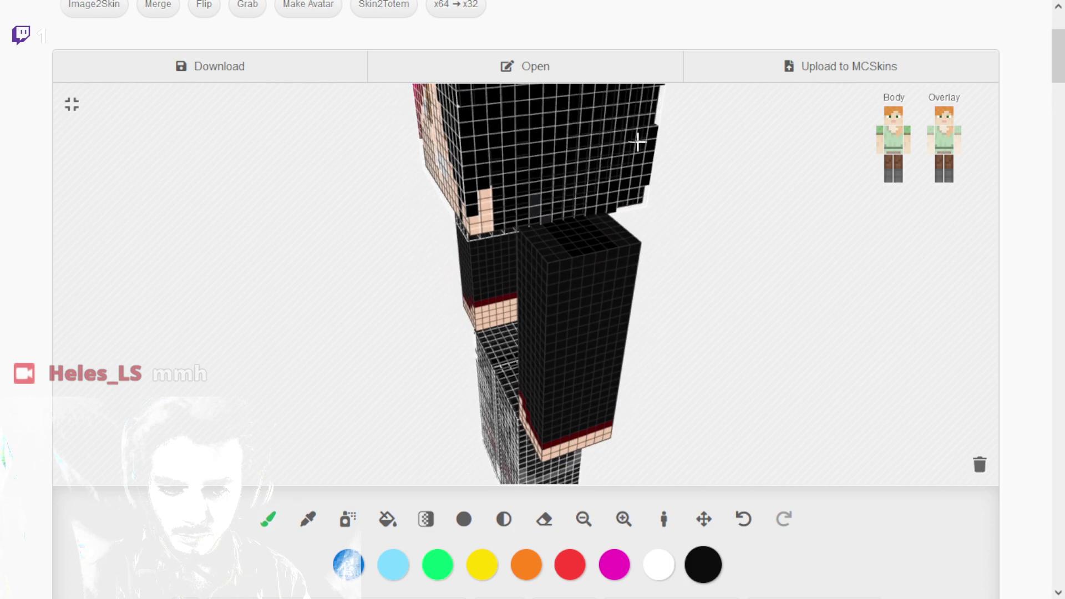
Hide the head's body layer and leave only the head's overlay layer shown.
scroll(385, 135, up, 6)
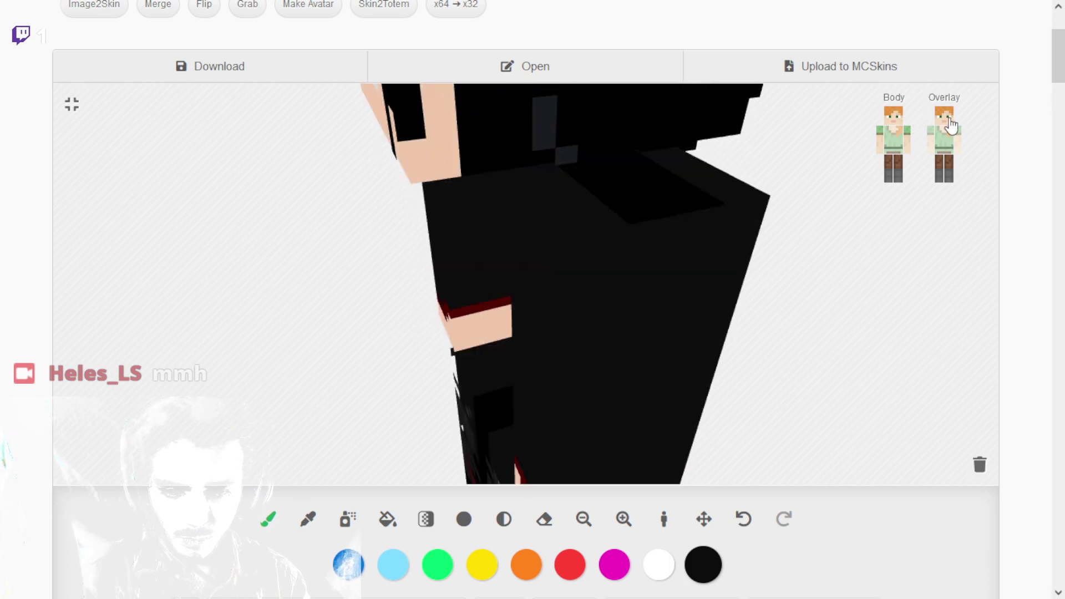
drag(466, 192, 488, 188)
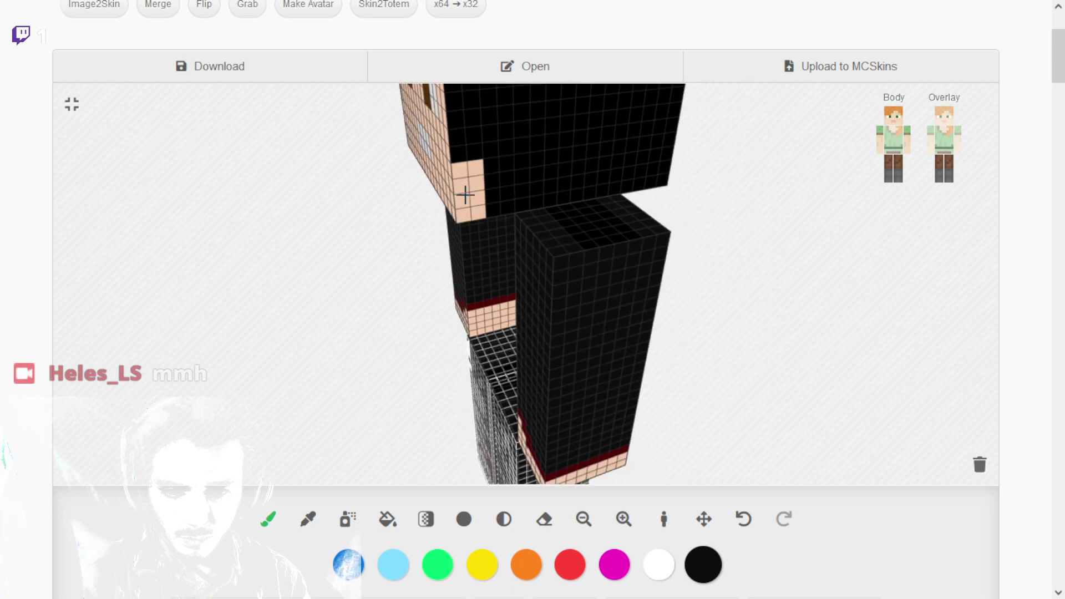
click(894, 114)
click(945, 122)
mouse_move(423, 178)
mouse_down()
mouse_move(503, 158)
mouse_move(500, 181)
mouse_move(476, 181)
mouse_move(458, 200)
mouse_move(446, 193)
mouse_move(521, 332)
mouse_move(593, 516)
mouse_up()
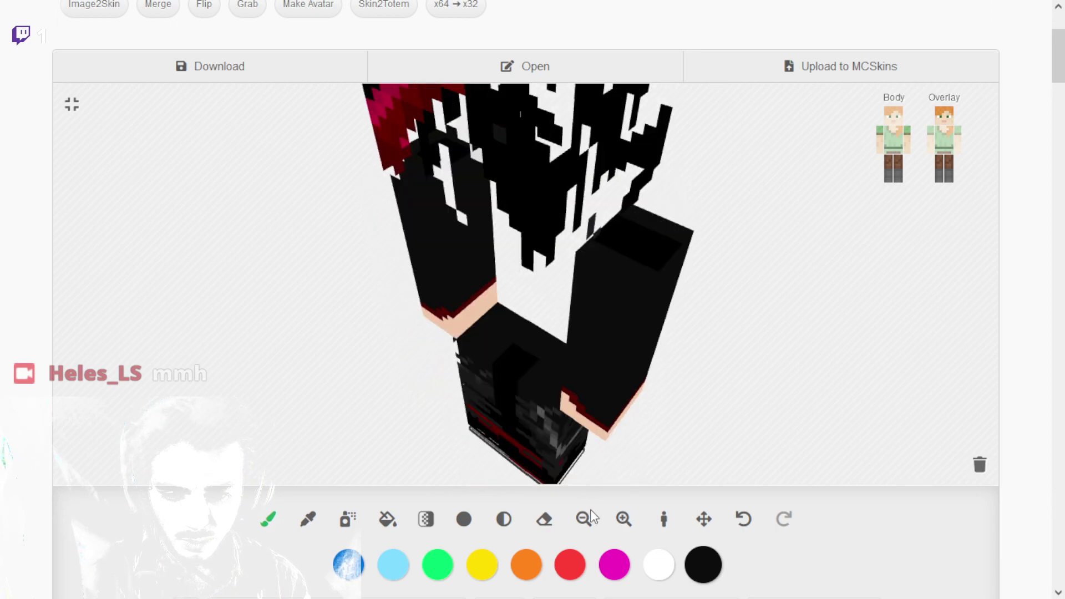
Erase the white pixels below the fringe on the head overlay and undo the last erasure.
click(545, 520)
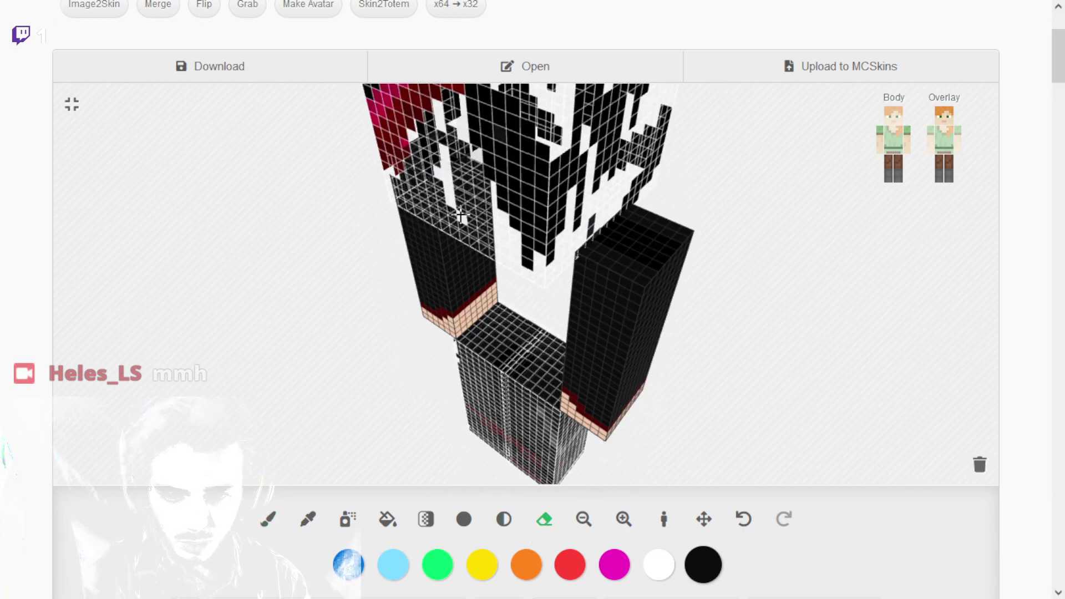
drag(449, 157, 445, 115)
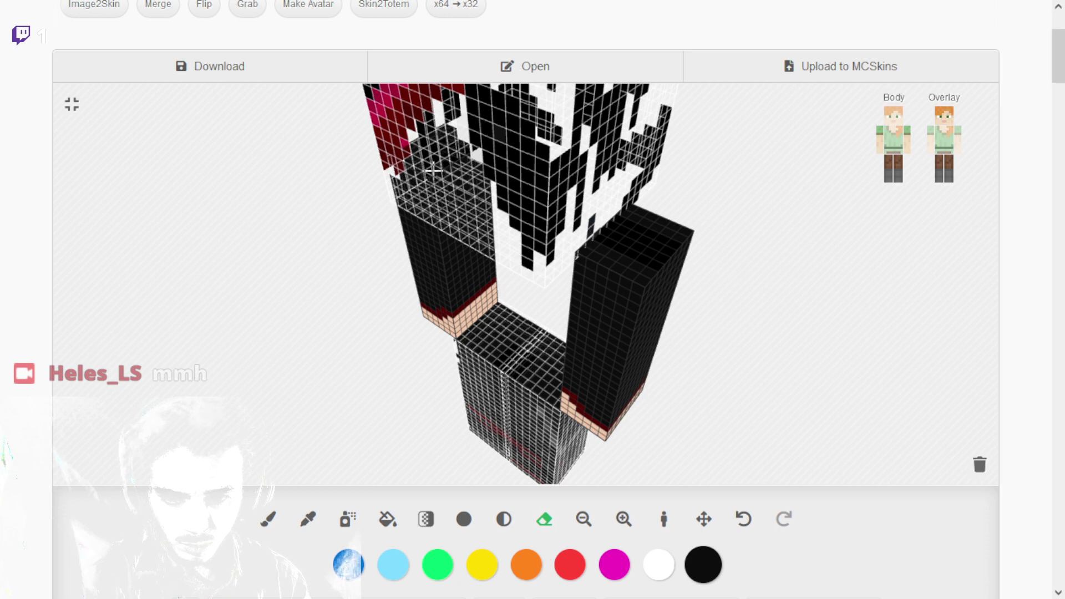
drag(336, 206, 380, 209)
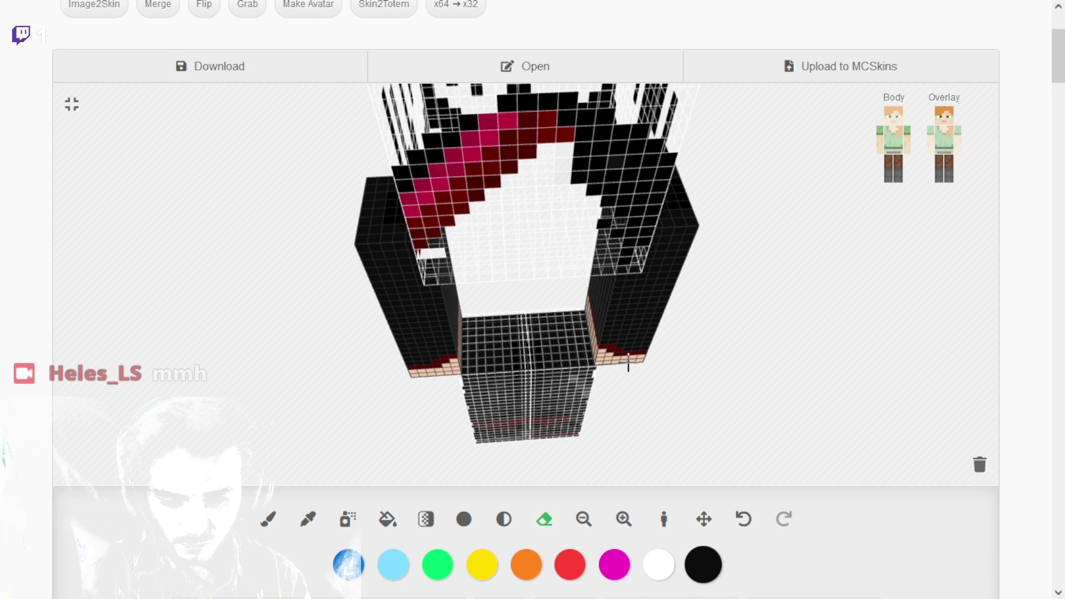
click(743, 526)
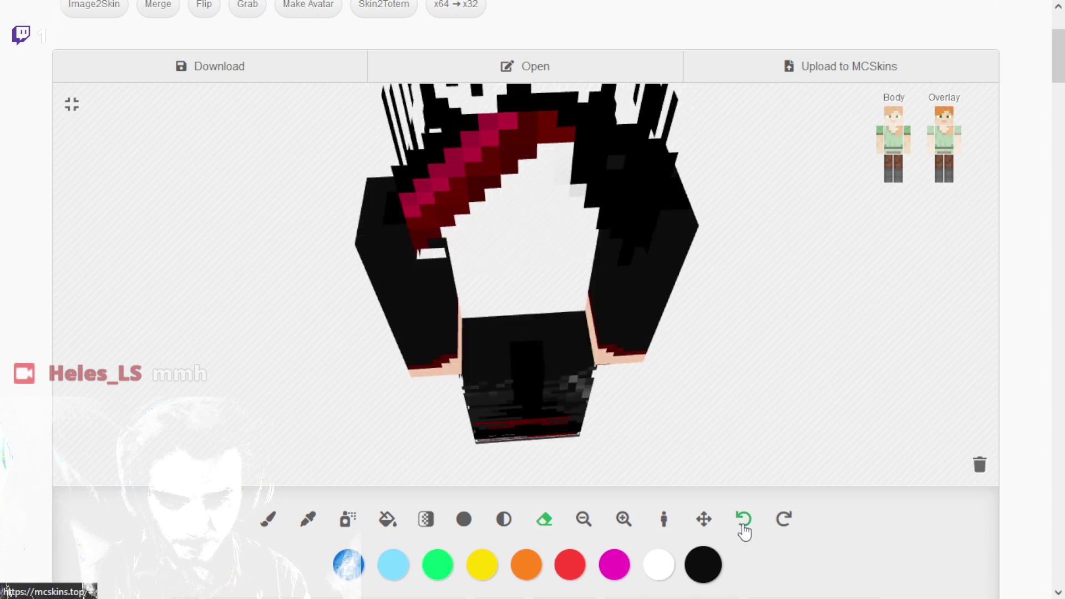
Turn off mirrored painting and redo the undone erasure on the head overlay.
scroll(865, 565, down, 5)
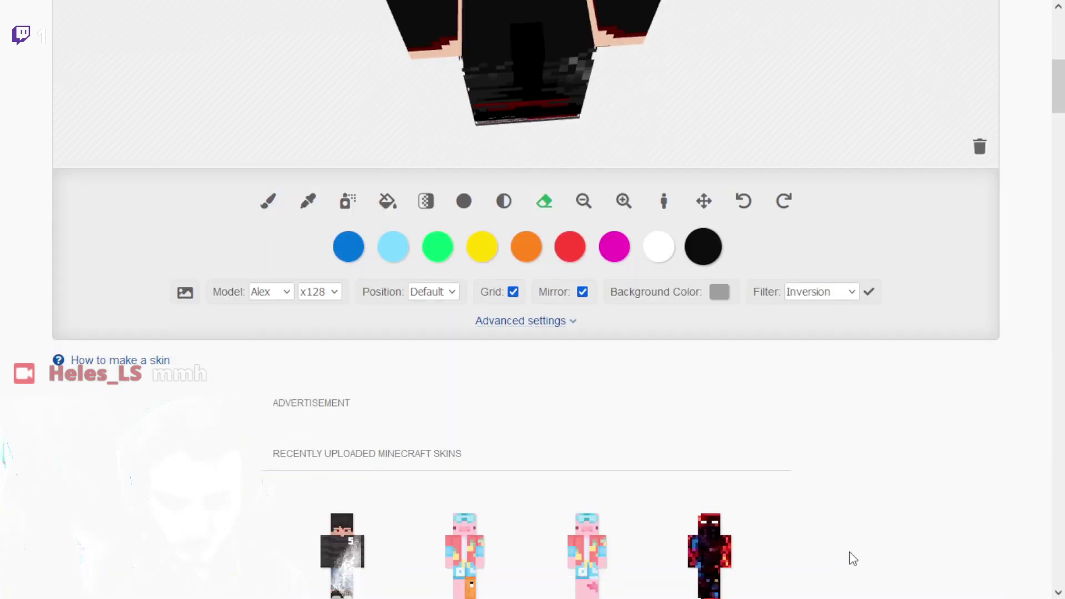
click(582, 292)
scroll(582, 294, up, 7)
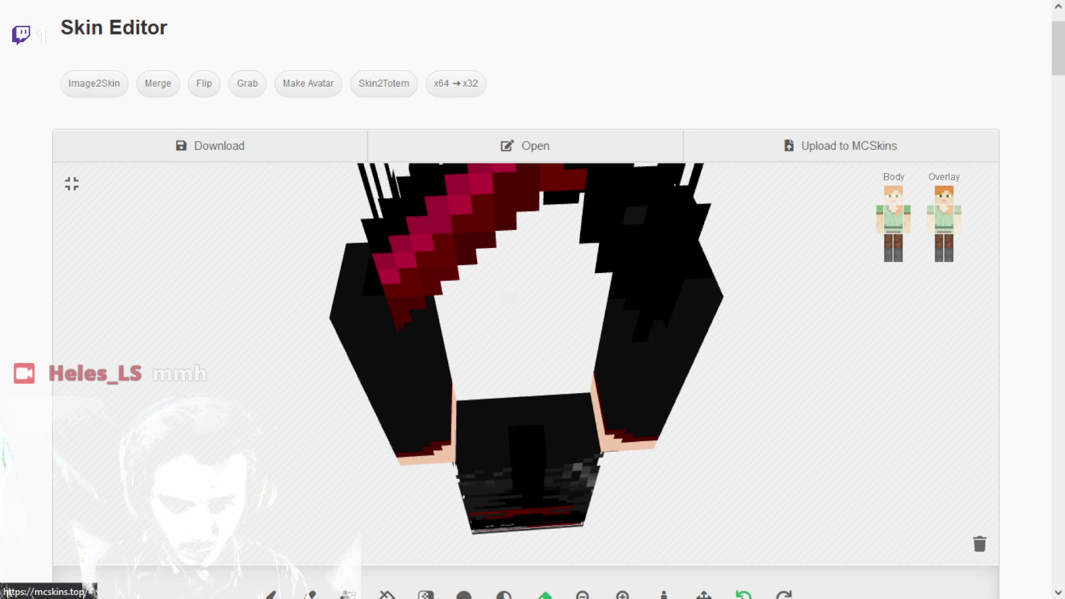
click(784, 594)
Erase the leftover white pixels from the head overlay's face and hide the left arm's body layer.
drag(204, 387, 262, 366)
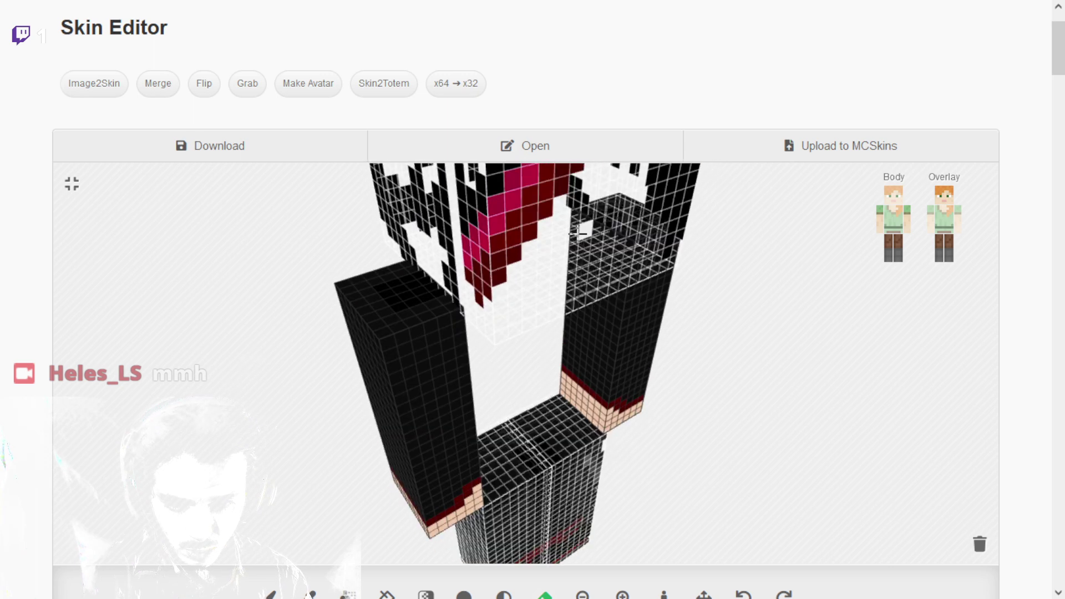
drag(269, 274, 83, 302)
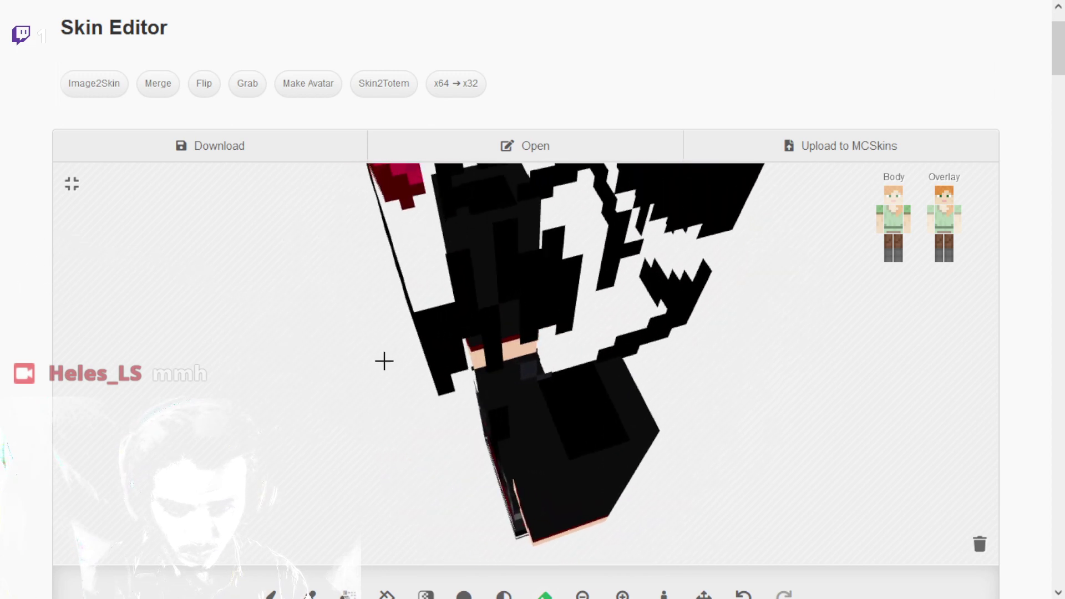
drag(529, 376, 628, 455)
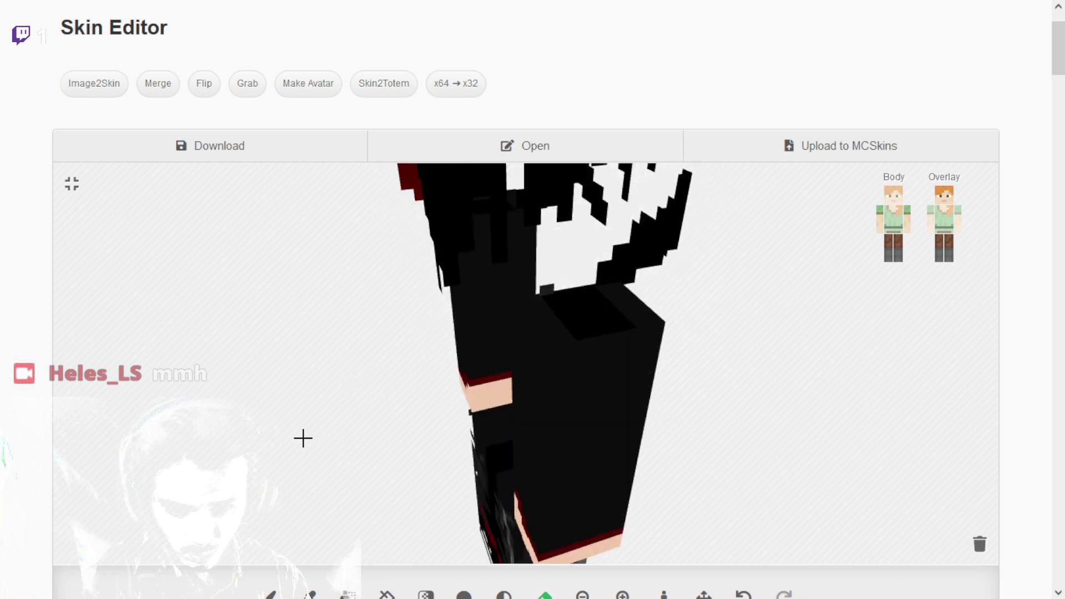
click(894, 226)
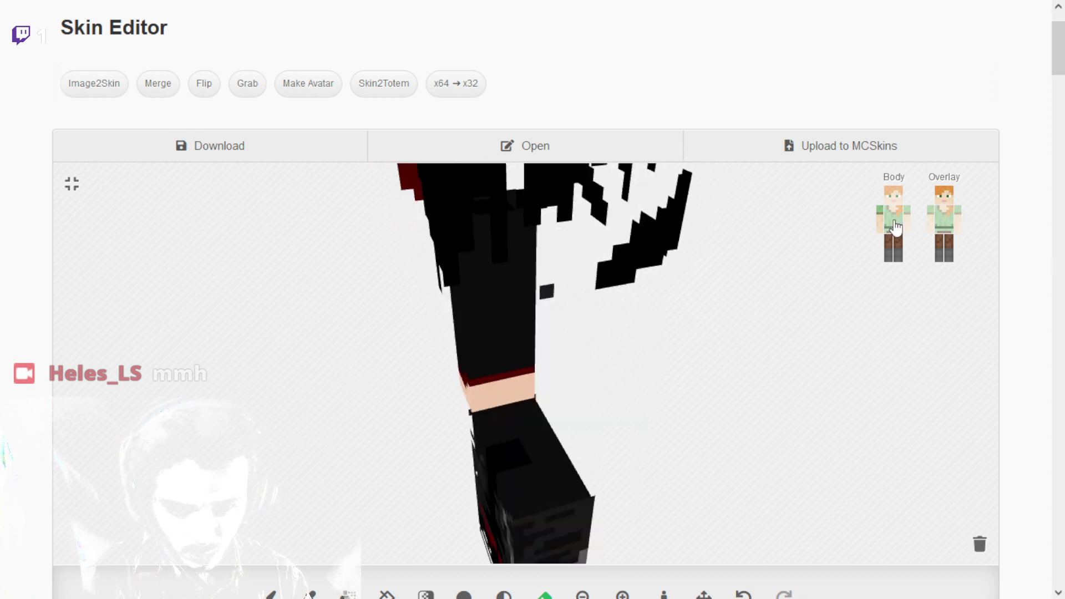
Show the body layers of both arms, the torso and the head so the full figure is displayed.
click(880, 226)
drag(525, 305, 656, 274)
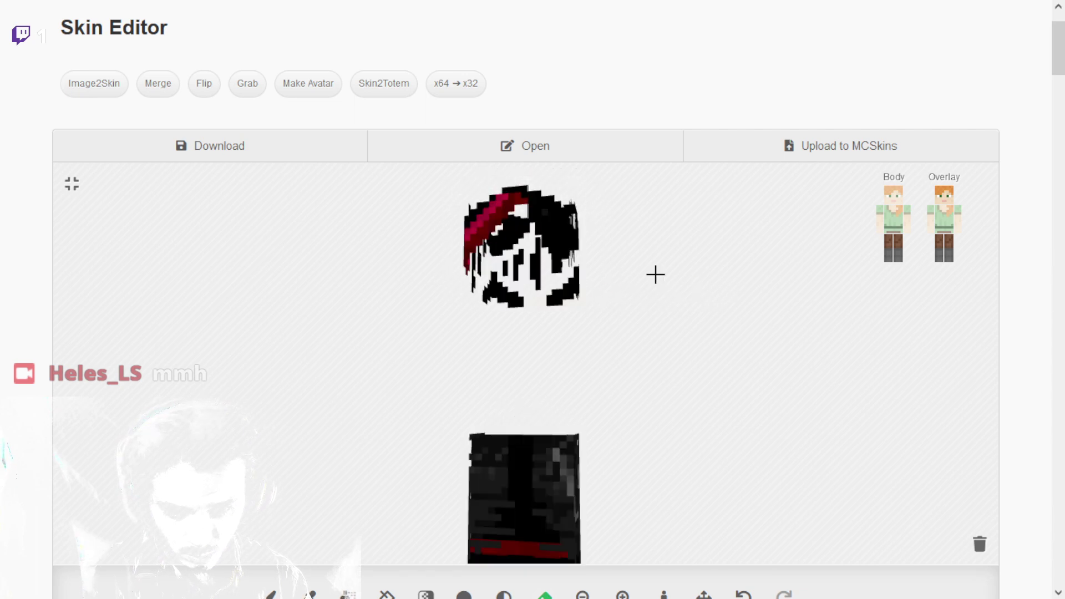
click(880, 217)
click(906, 225)
click(894, 219)
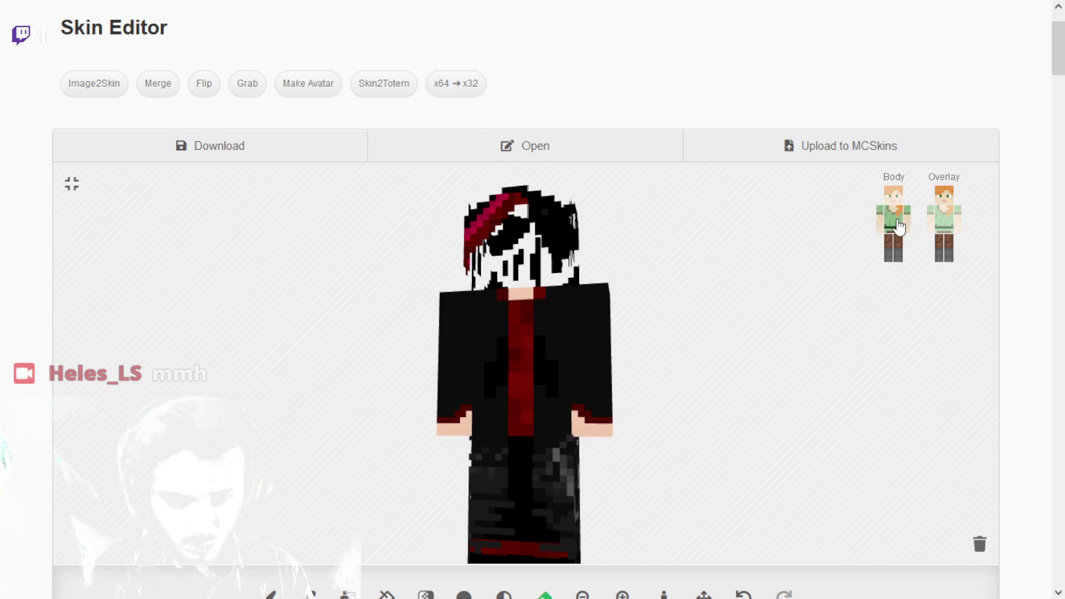
click(891, 201)
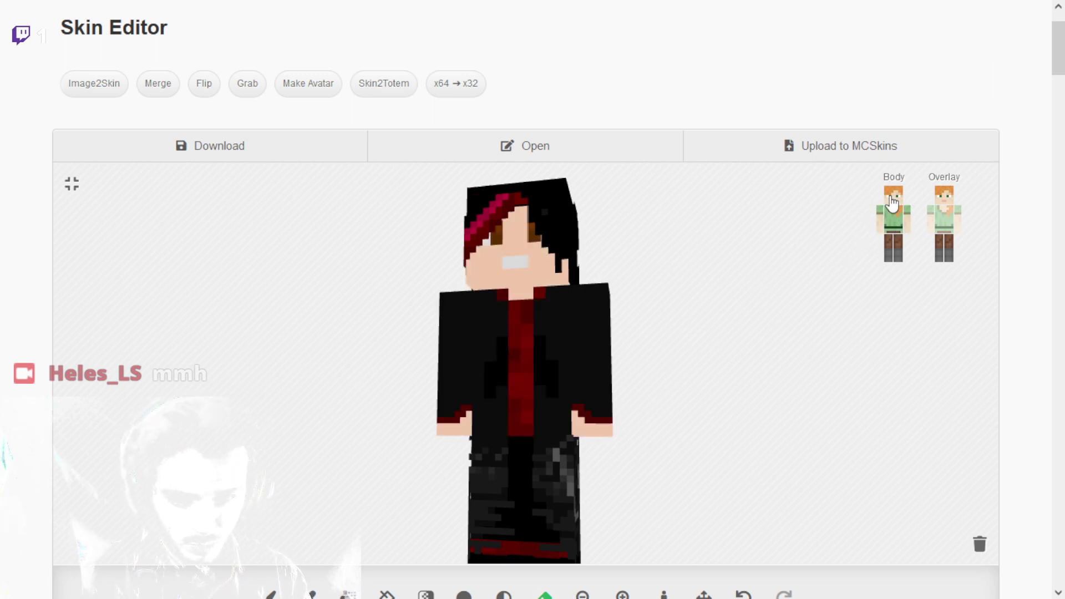
Compare the hair from the side and front with and without the head's body layer, leaving only the overlay shown.
drag(669, 246, 604, 237)
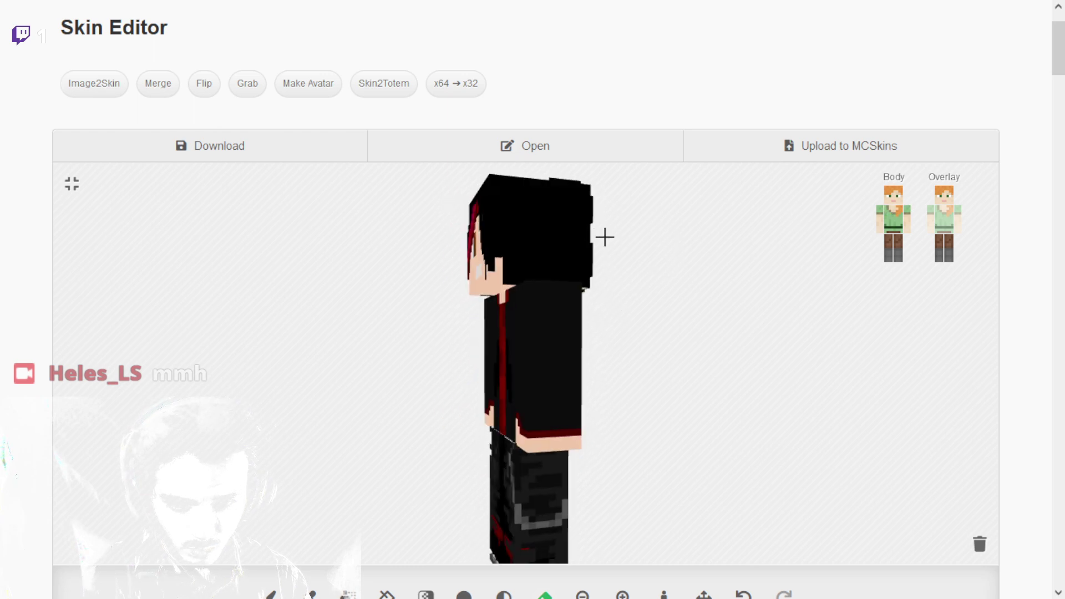
click(894, 198)
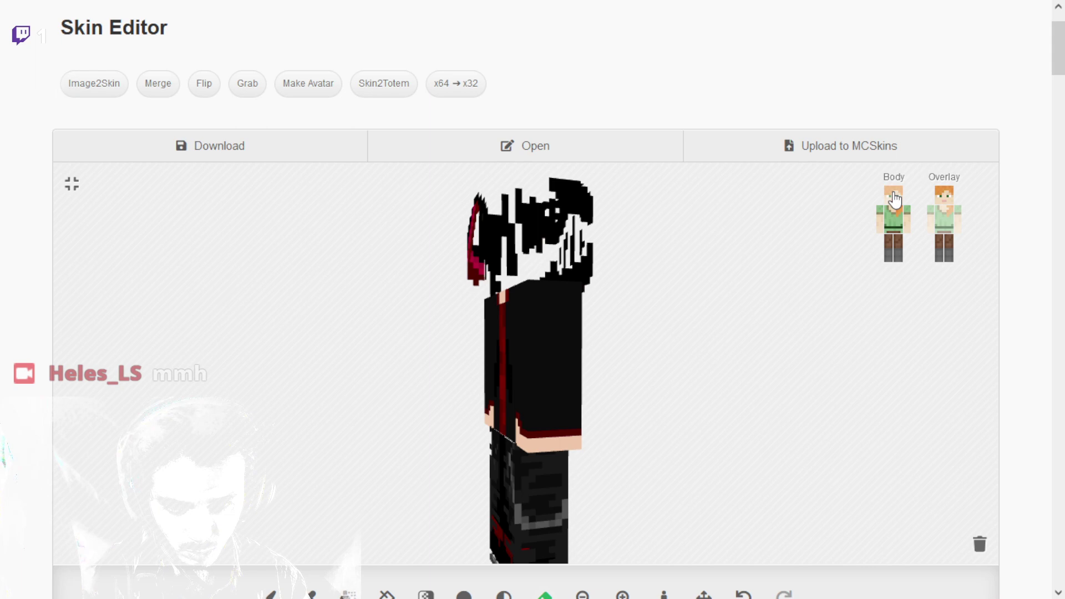
mouse_move(736, 204)
mouse_down()
mouse_move(806, 231)
mouse_move(727, 214)
mouse_up()
drag(713, 281, 712, 306)
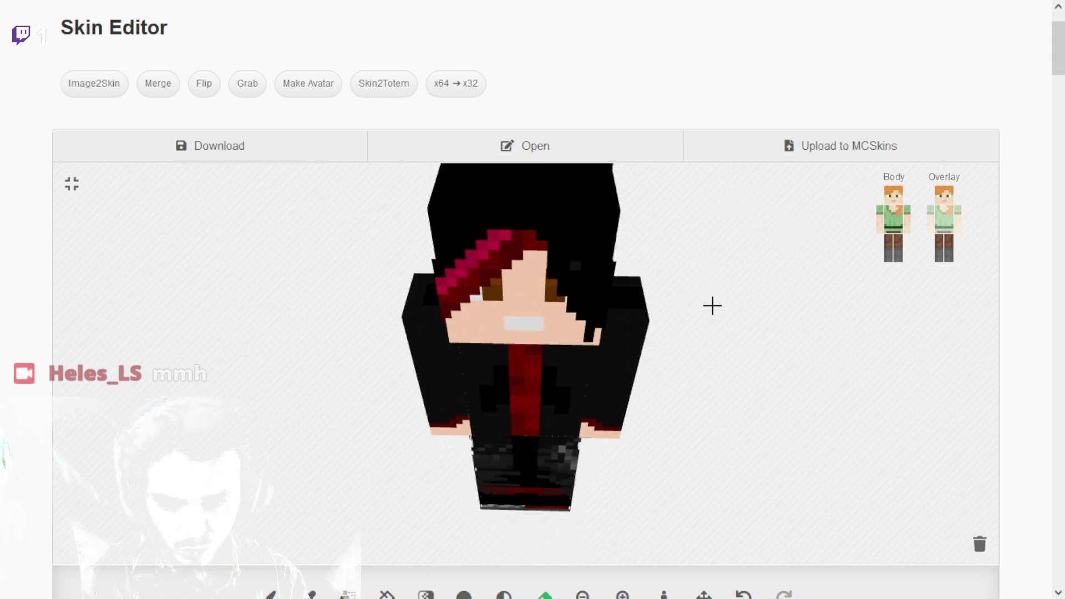
click(890, 203)
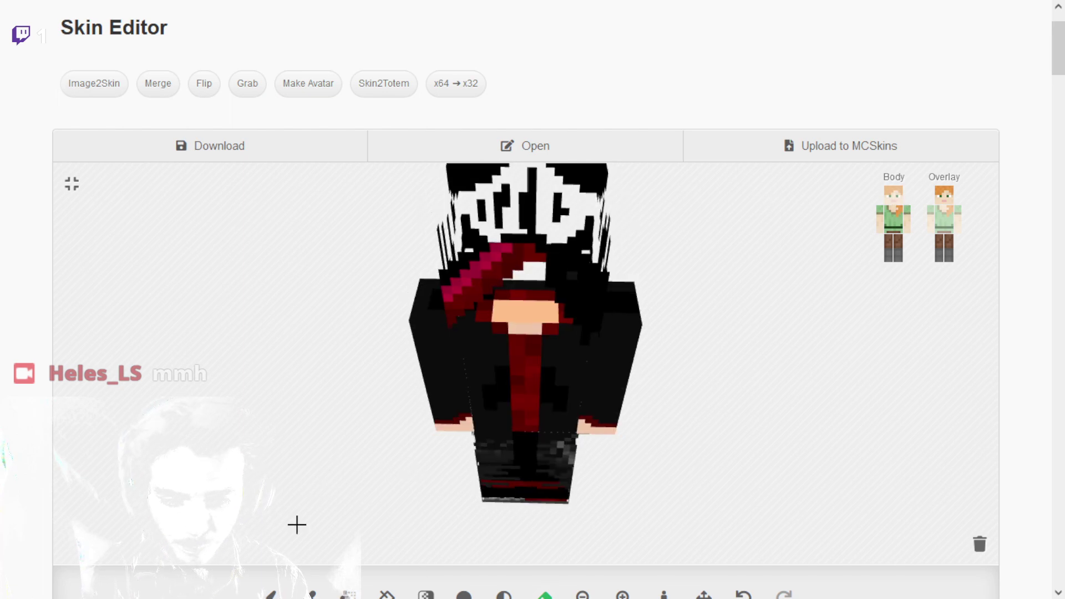
Paint near-black pixels above the fringe on the head overlay and show the head's body layer.
click(272, 593)
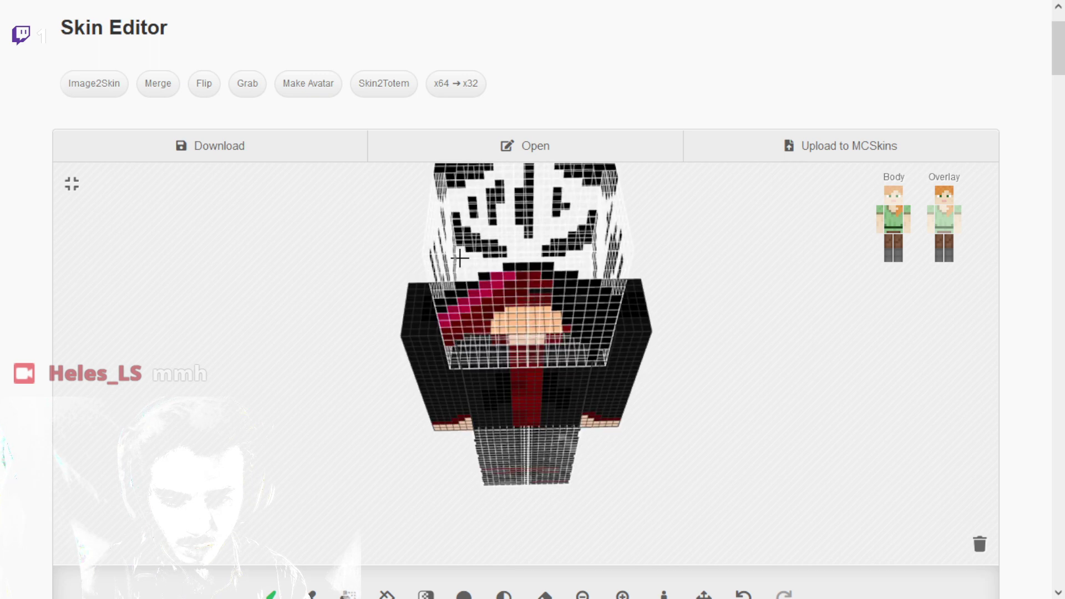
drag(521, 257, 544, 261)
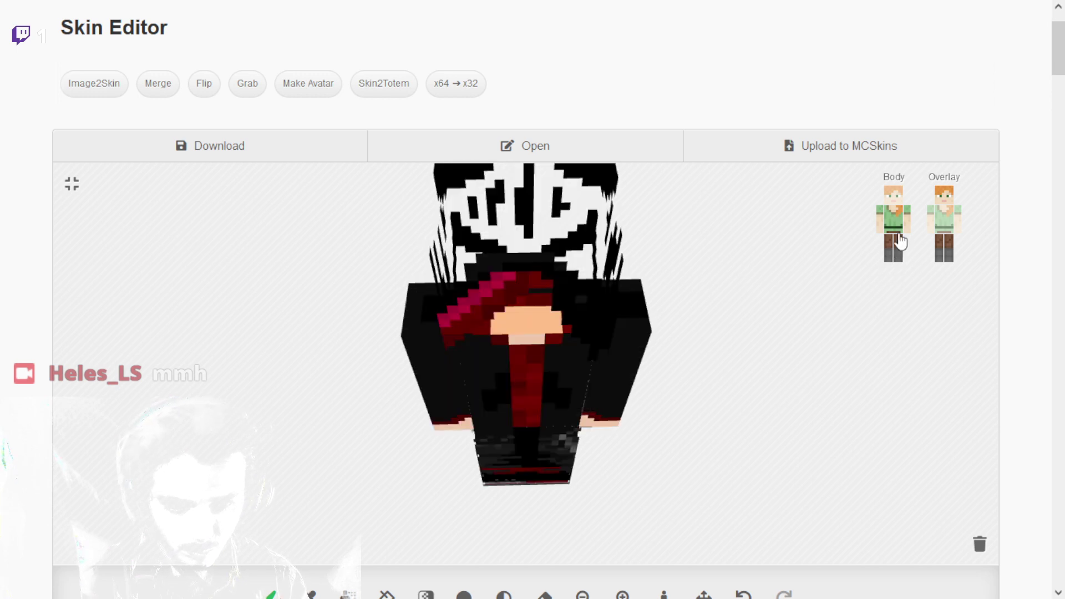
drag(898, 205, 830, 247)
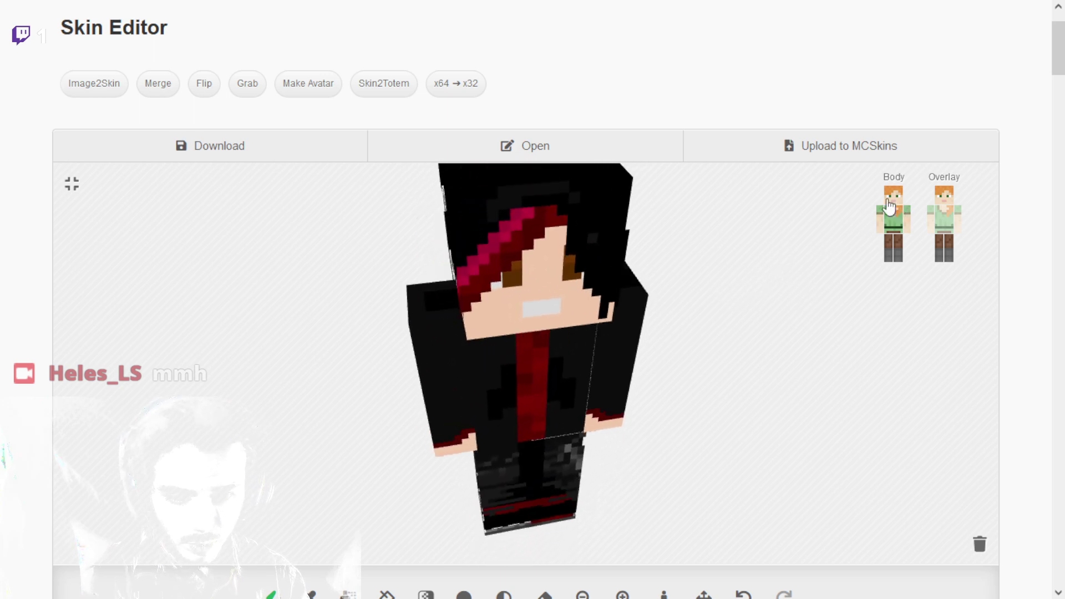
Sample the hair colour, try painting it on the head overlay near the fringe, and undo the stroke.
click(312, 594)
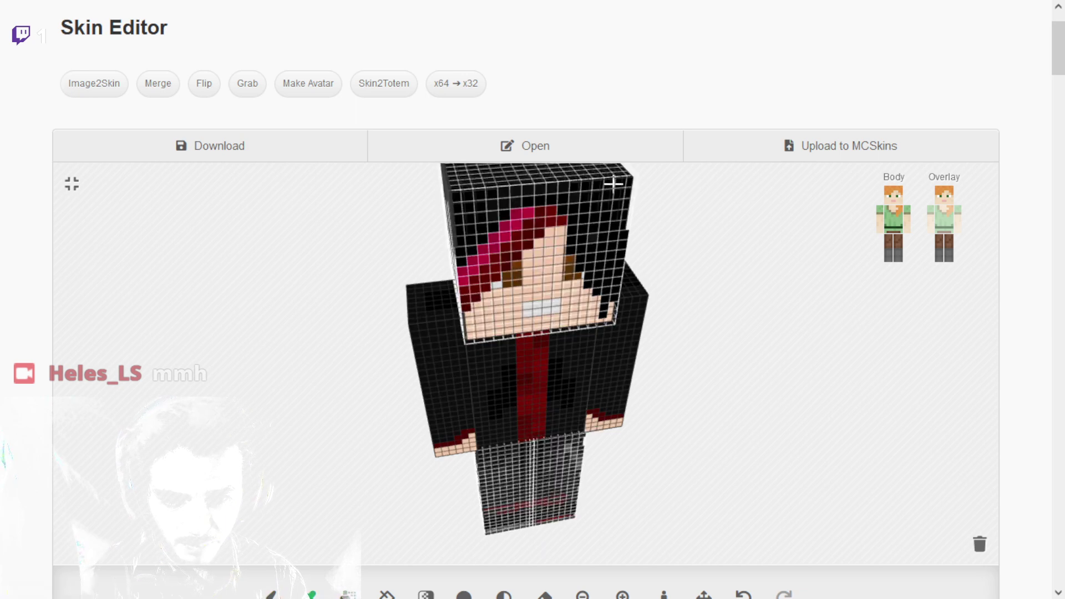
click(272, 594)
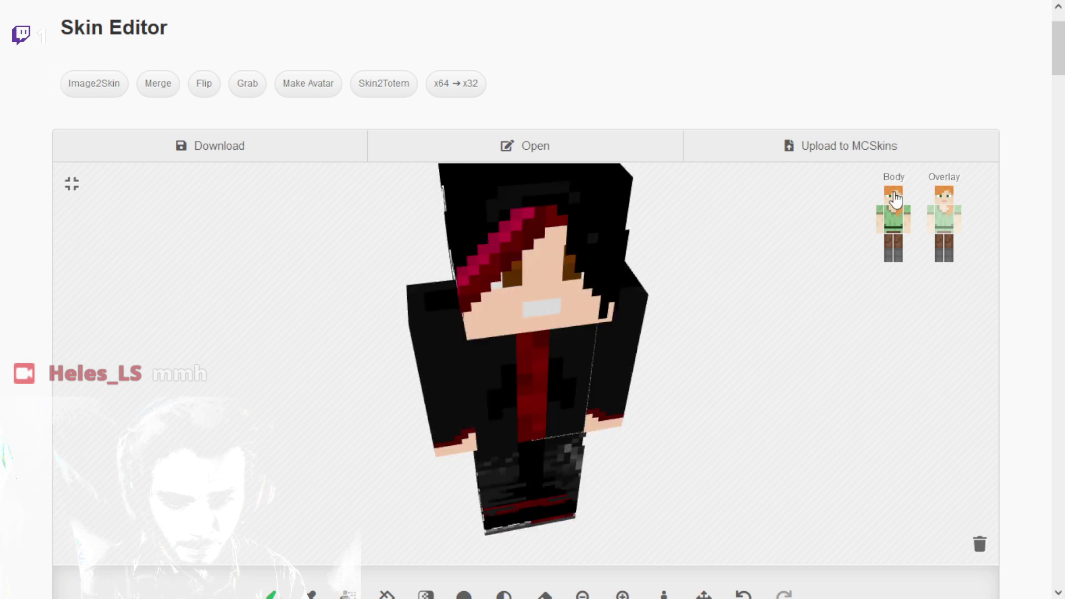
click(506, 220)
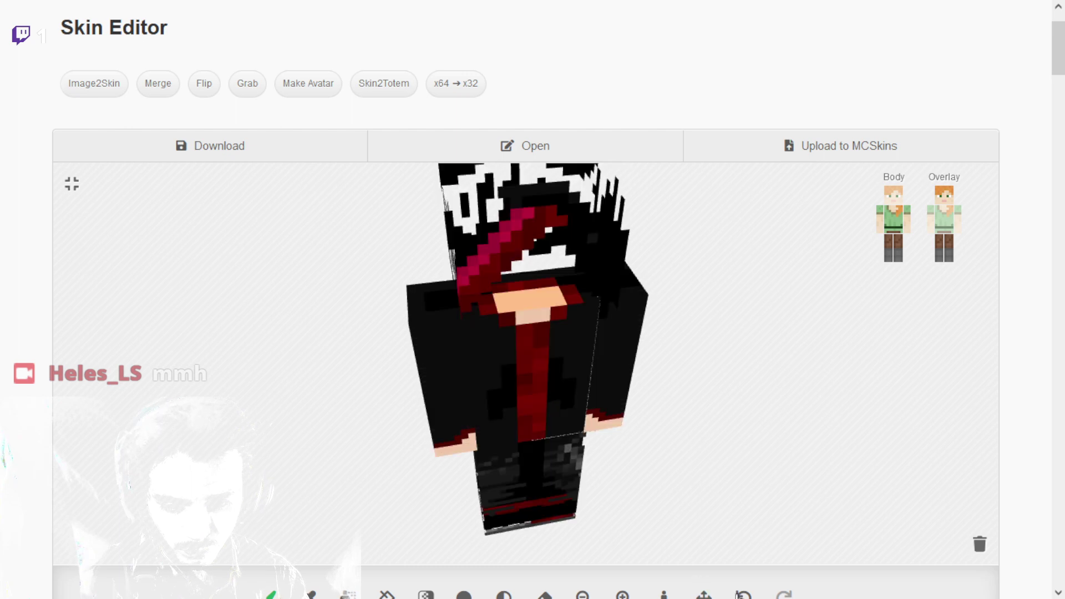
click(742, 594)
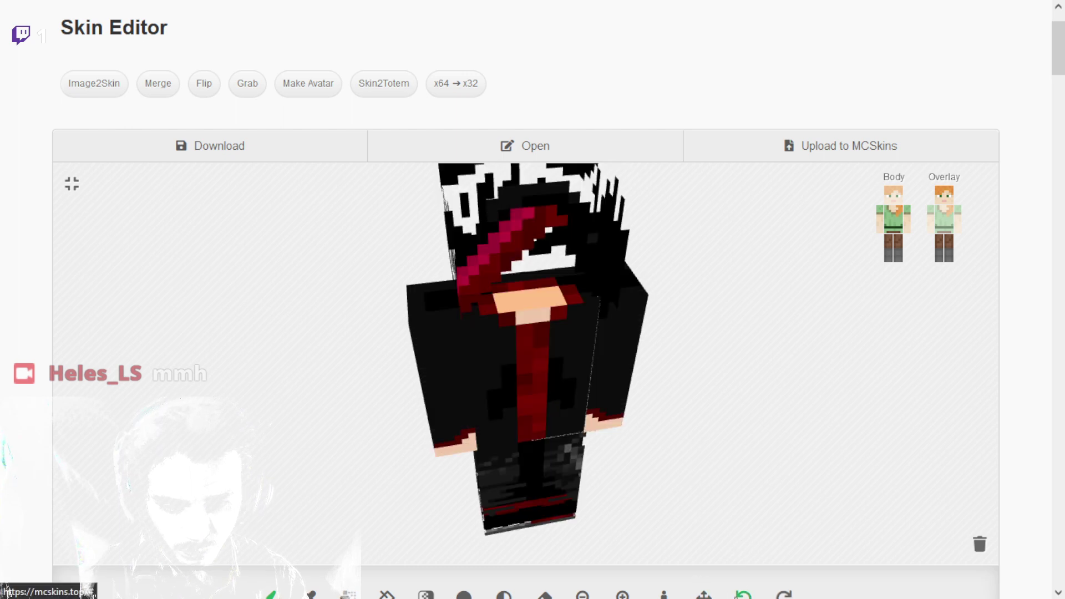
Sample black from the hair, repaint the pixels above the fringe on the head overlay, and show the head's body layer.
drag(751, 416, 727, 399)
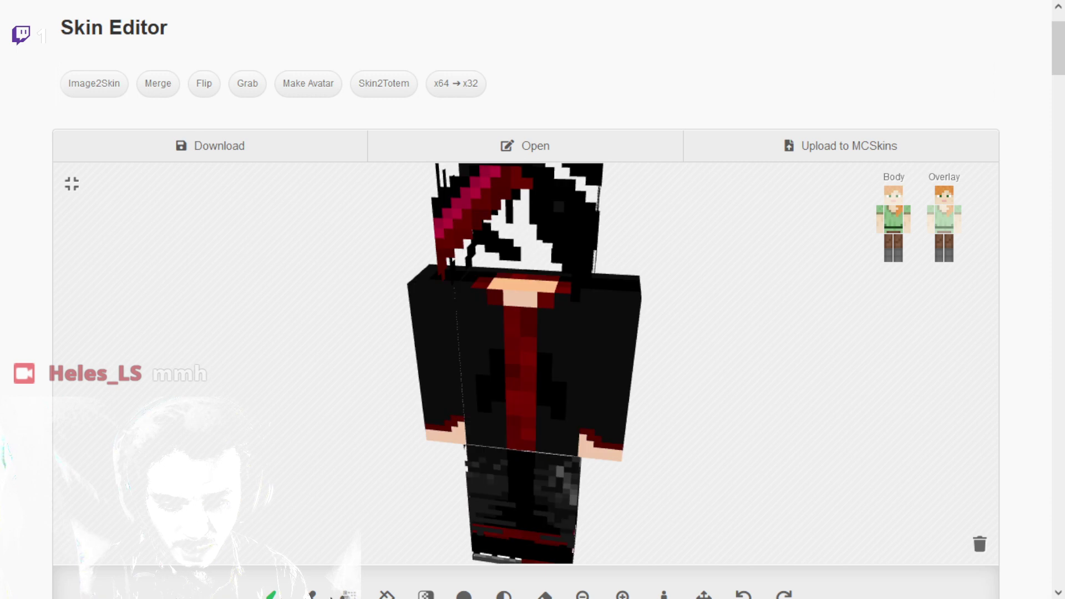
click(314, 594)
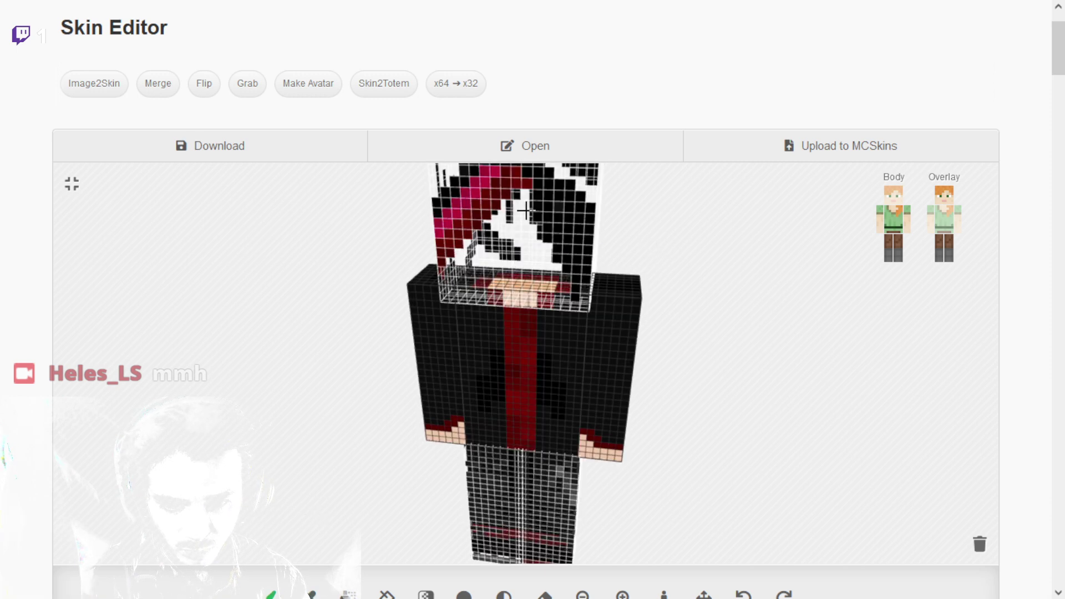
mouse_move(683, 269)
mouse_down()
mouse_move(710, 281)
mouse_move(718, 268)
mouse_move(681, 281)
mouse_up()
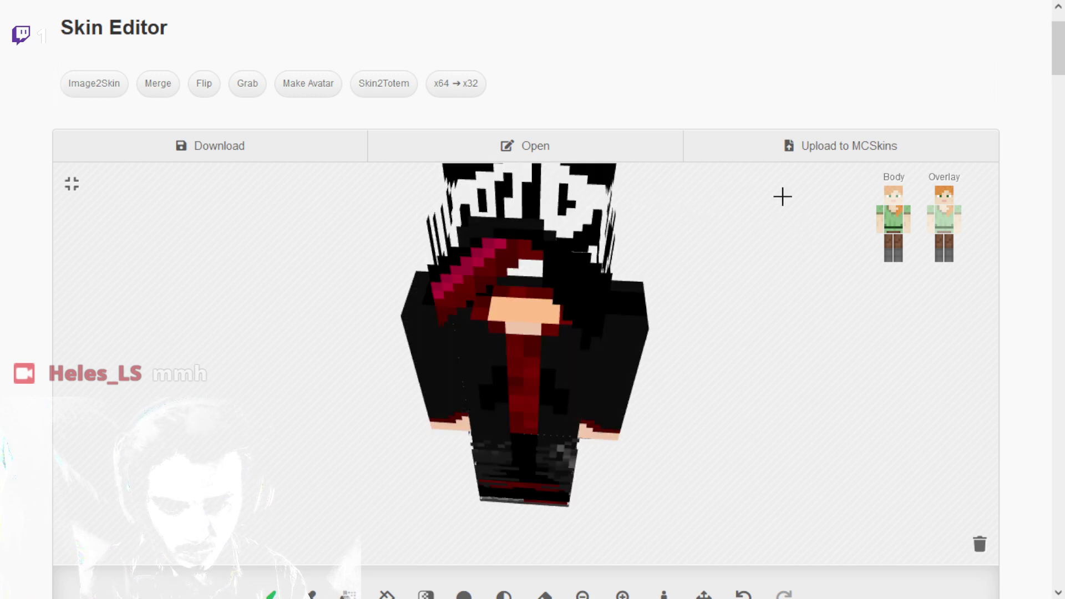
drag(800, 214, 818, 207)
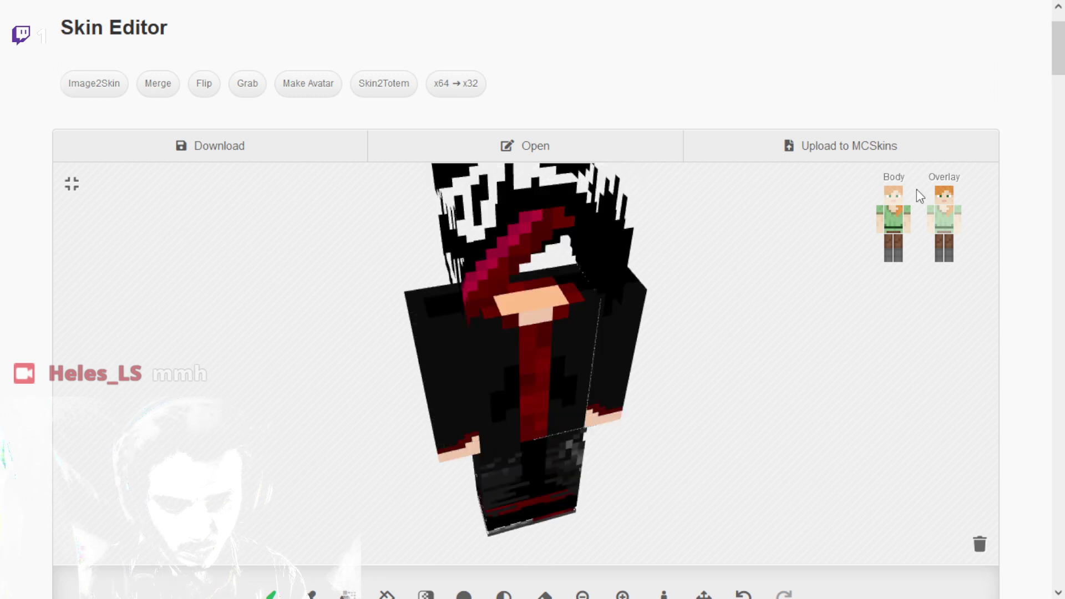
click(893, 198)
drag(799, 249, 501, 222)
drag(731, 221, 604, 206)
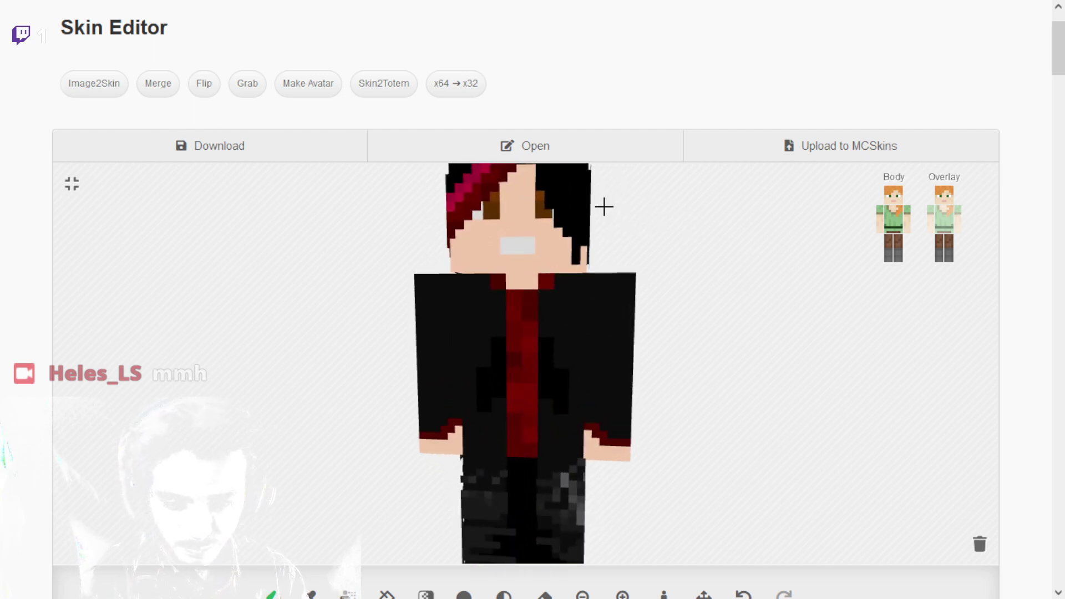
Check the arms by toggling their body layers, and show the overlay layers of both arms and the torso.
click(880, 219)
click(907, 218)
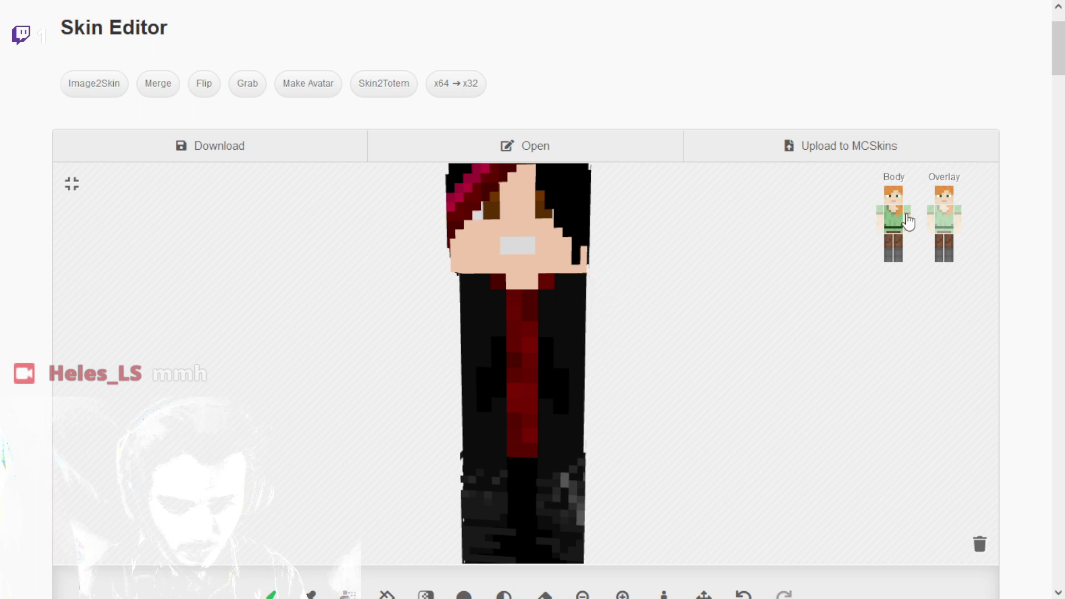
click(907, 218)
click(880, 221)
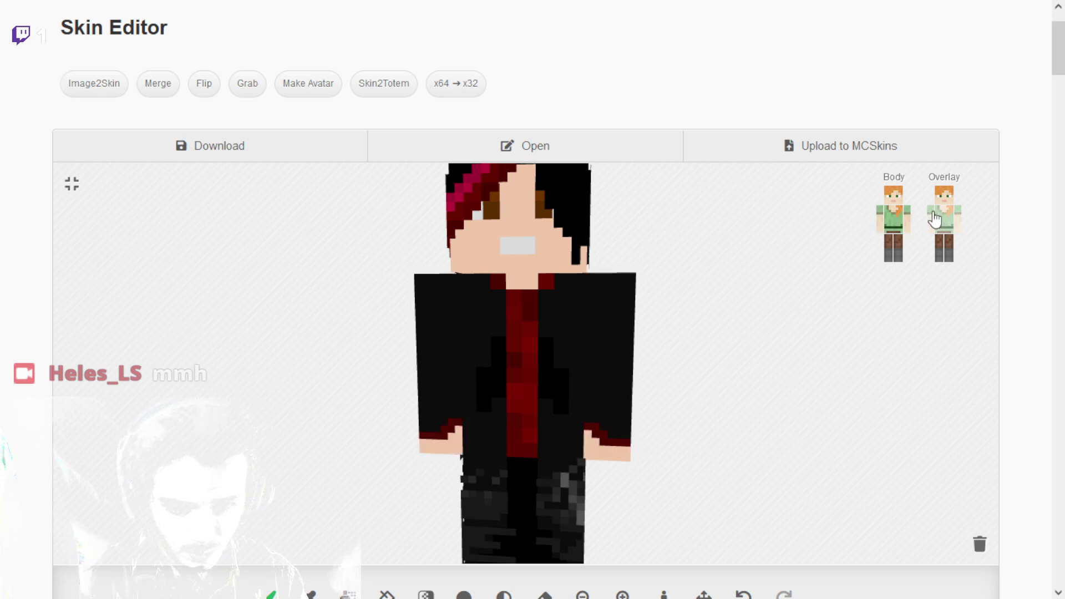
click(930, 219)
click(958, 219)
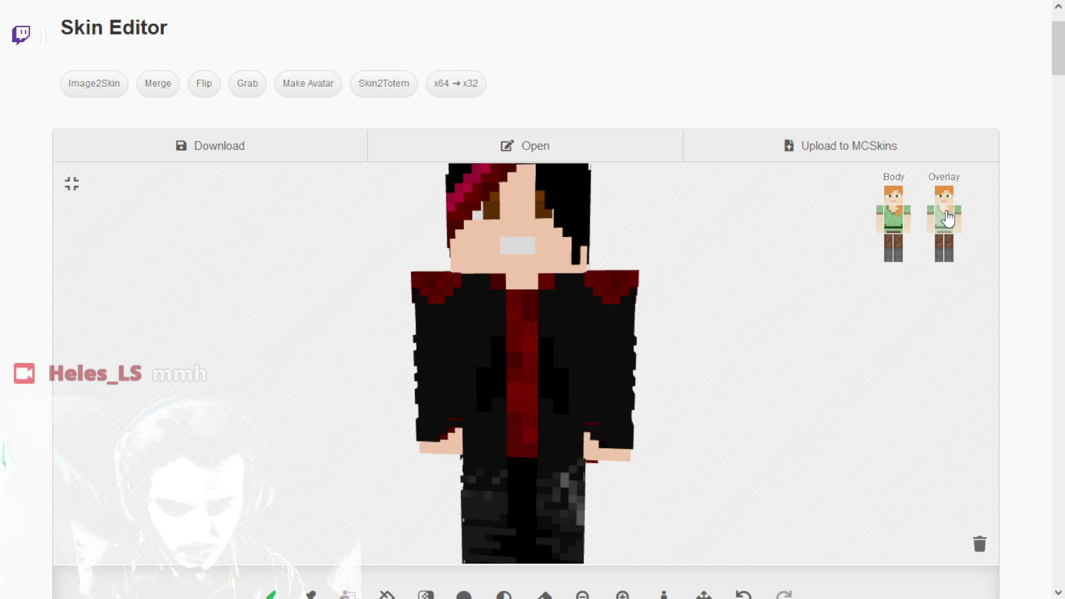
click(943, 222)
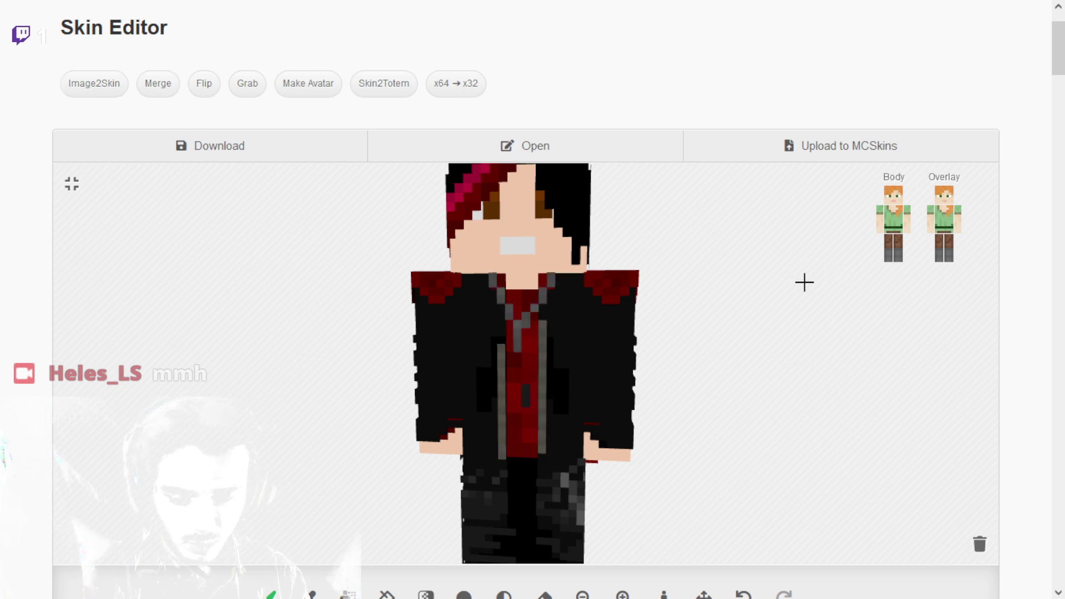
Hide the torso's overlay layer and vary the shade of individual pixels along the red shirt strip on its body layer.
scroll(647, 326, up, 2)
scroll(554, 303, up, 3)
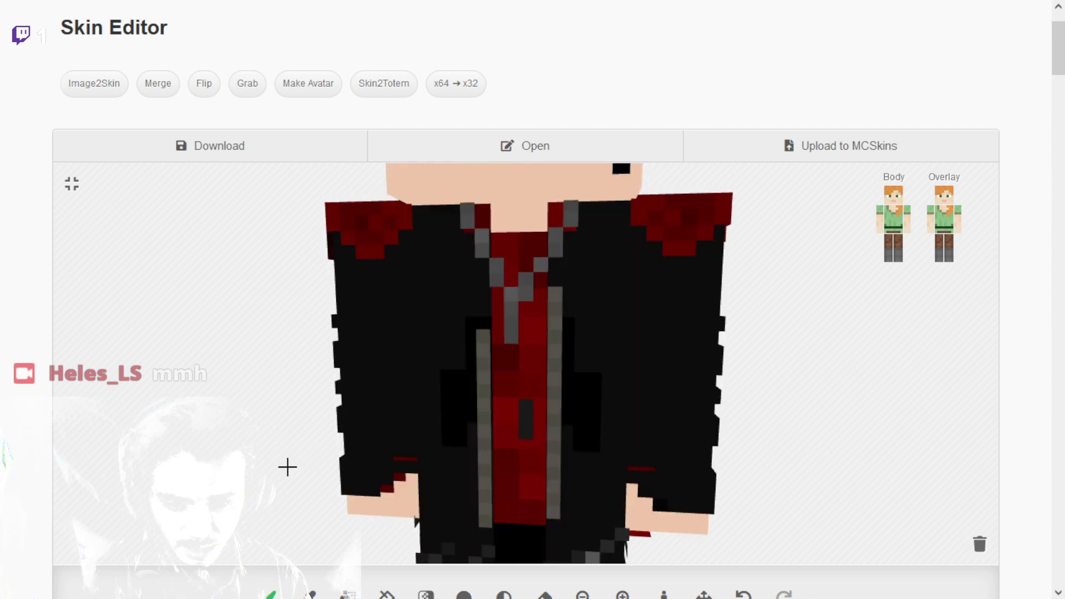
mouse_move(798, 377)
mouse_down()
mouse_move(799, 307)
mouse_move(786, 351)
mouse_move(797, 361)
mouse_up()
scroll(797, 361, up, 3)
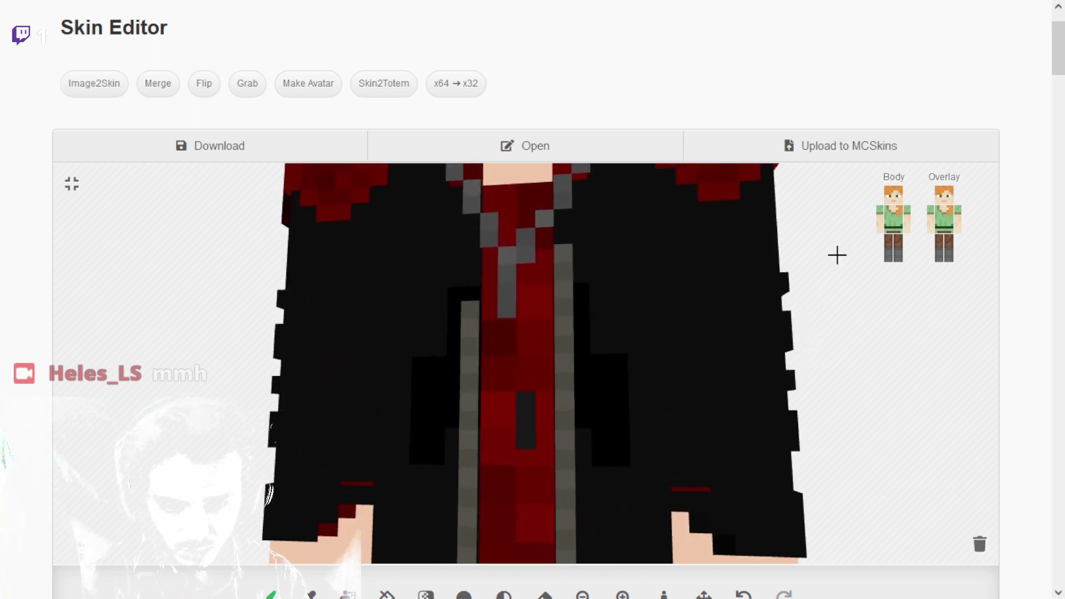
click(900, 225)
click(900, 228)
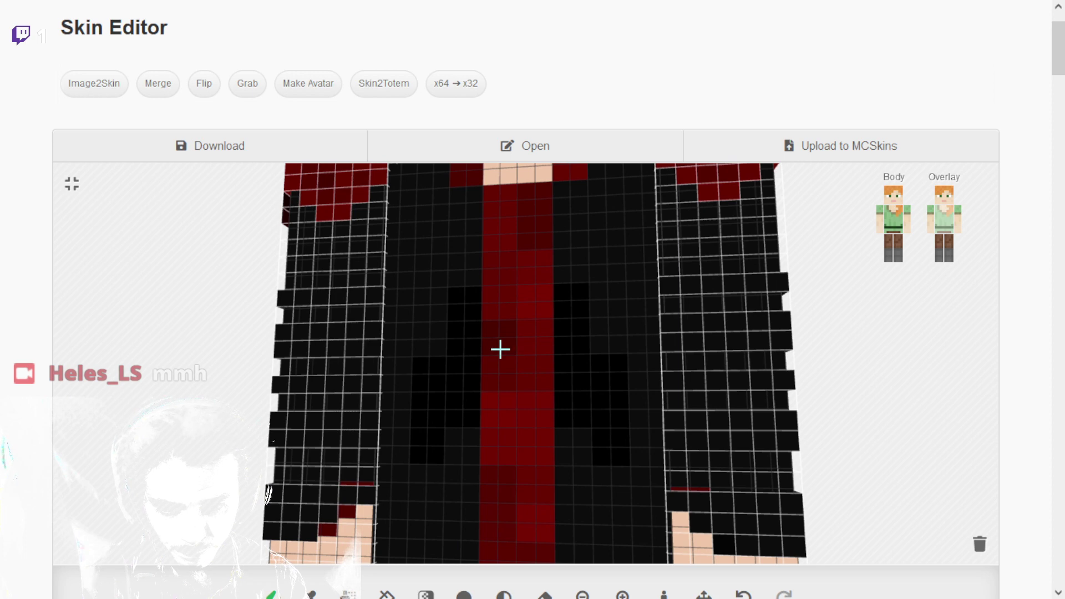
scroll(606, 593, down, 2)
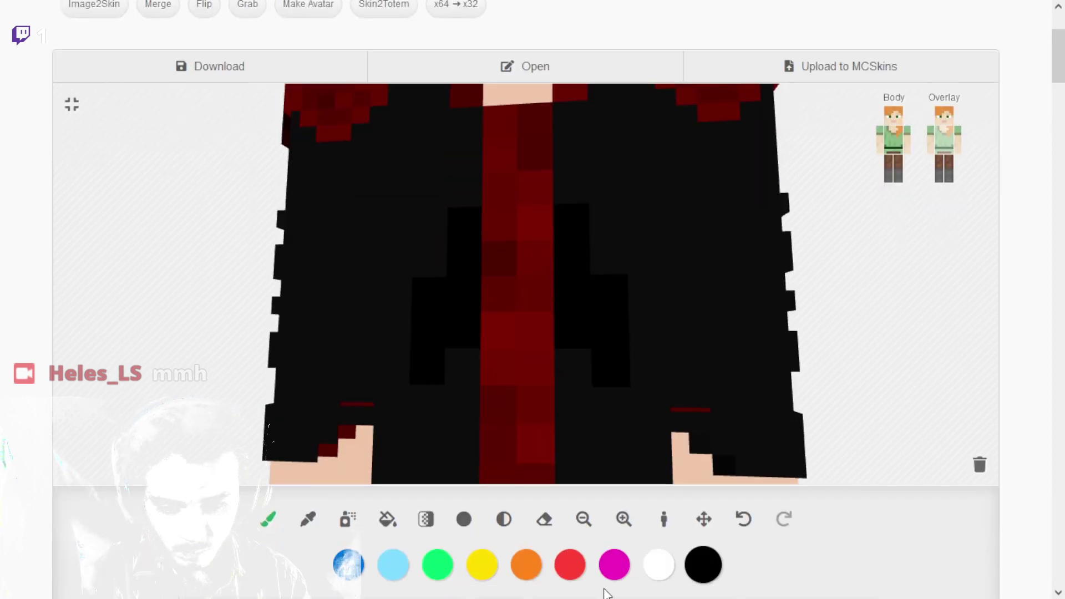
click(505, 520)
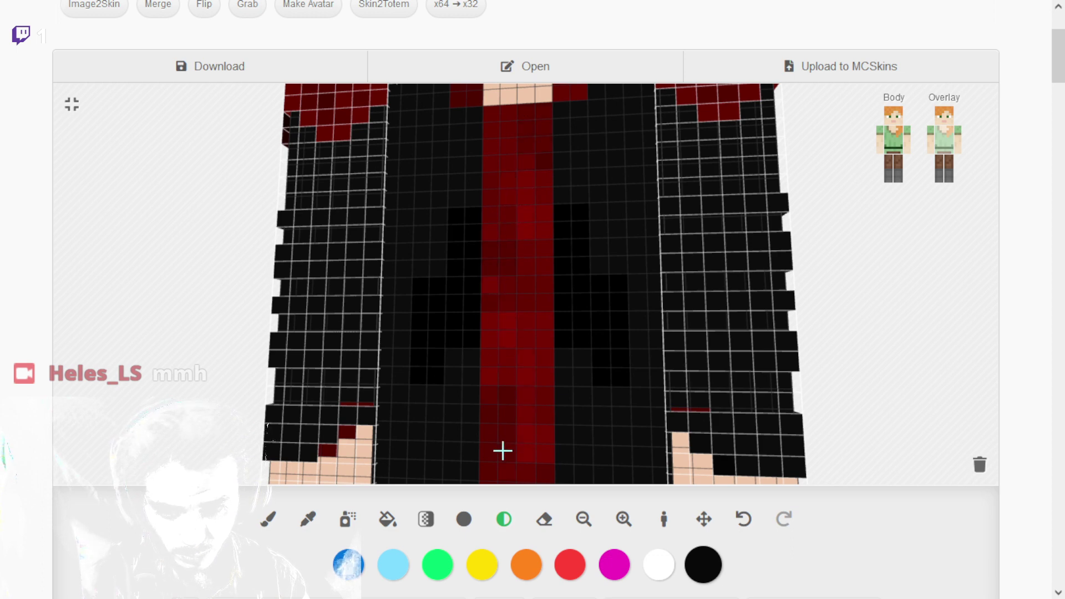
scroll(858, 324, down, 2)
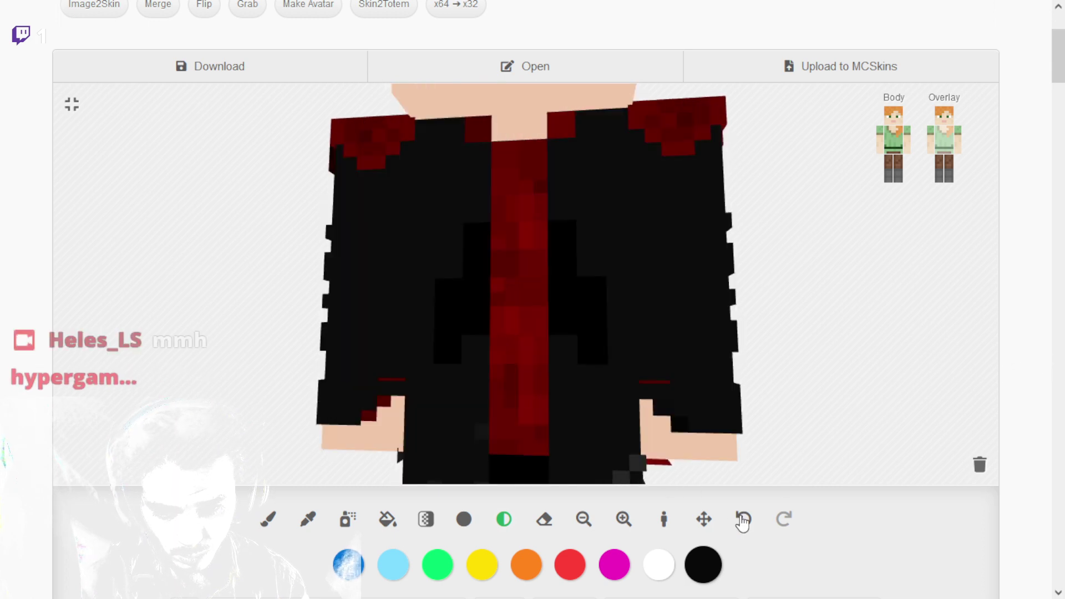
click(502, 402)
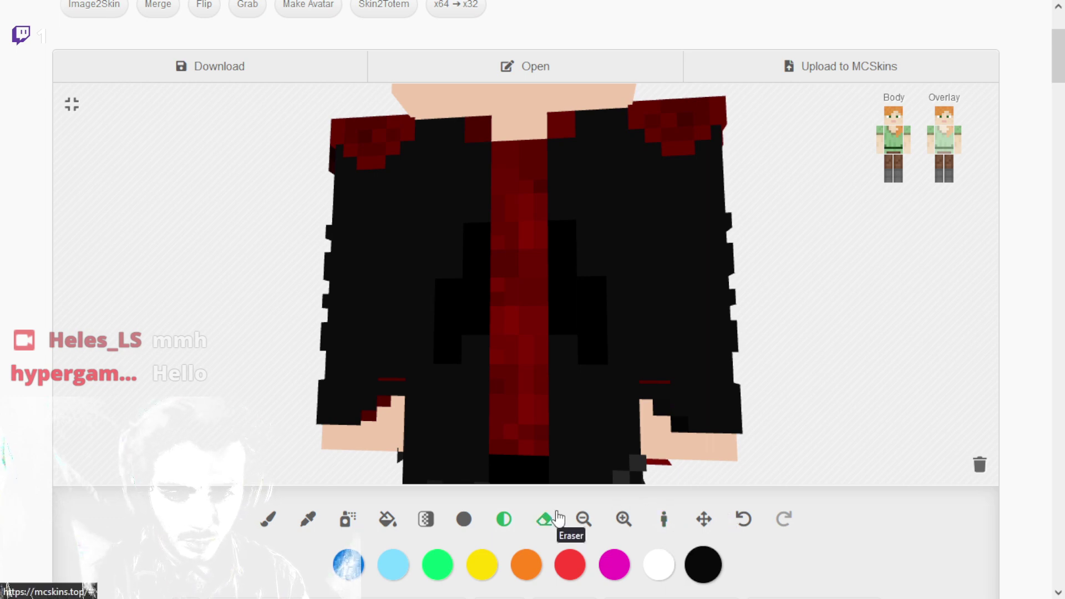
Show the torso's overlay layer and paint the grey jacket stripe on the character's right side dark red (#440000).
click(944, 144)
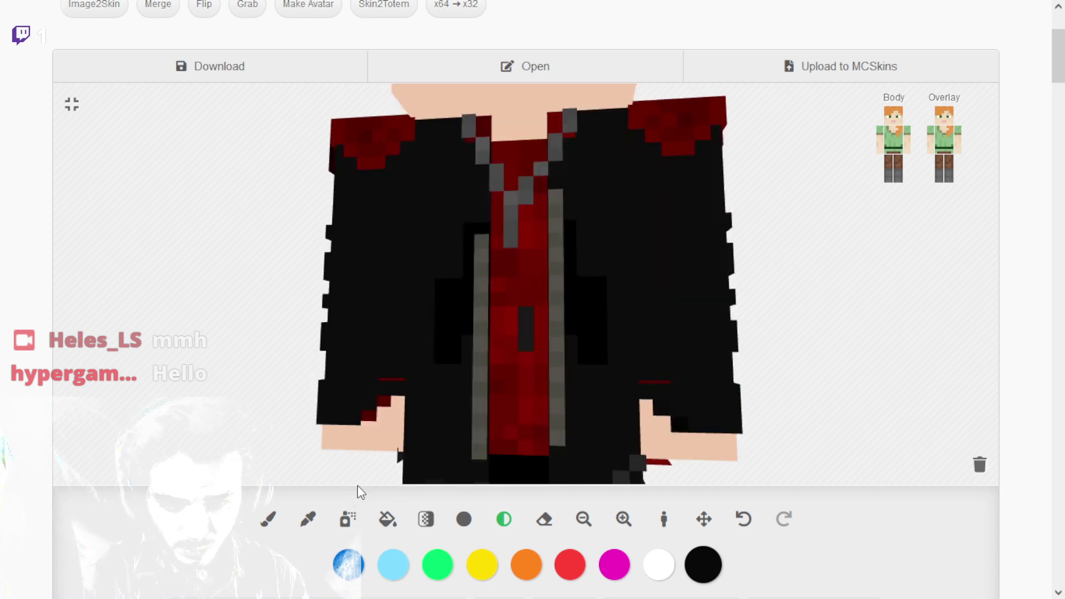
click(697, 567)
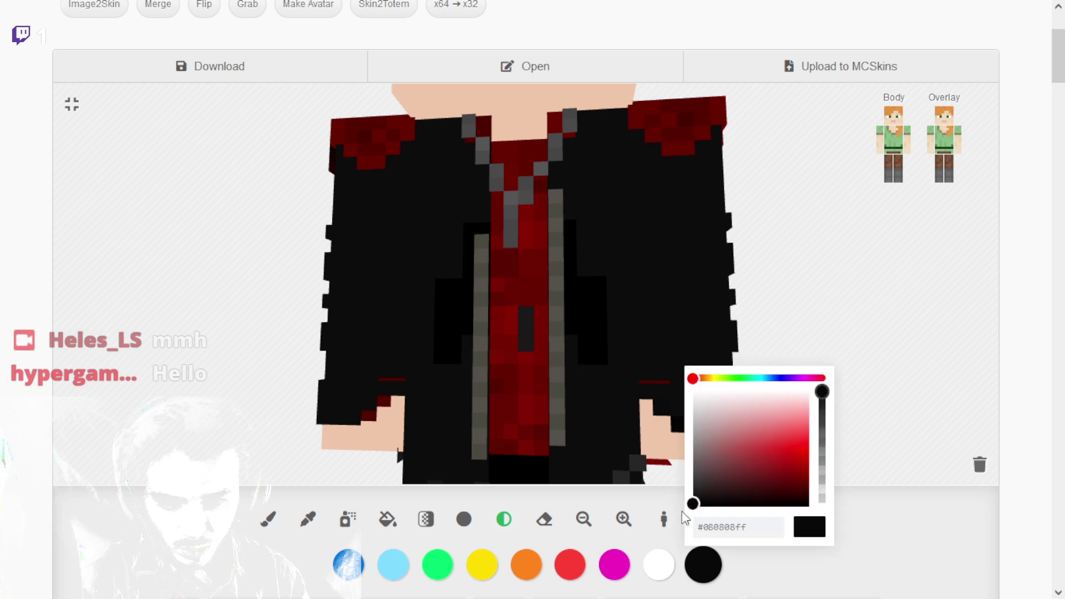
drag(802, 478, 809, 497)
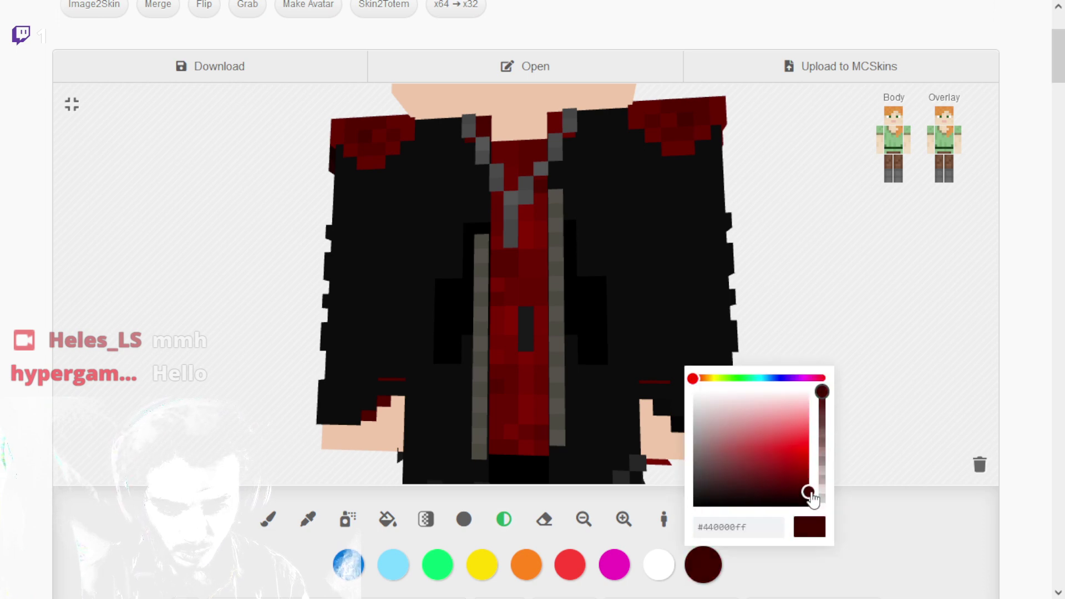
click(268, 519)
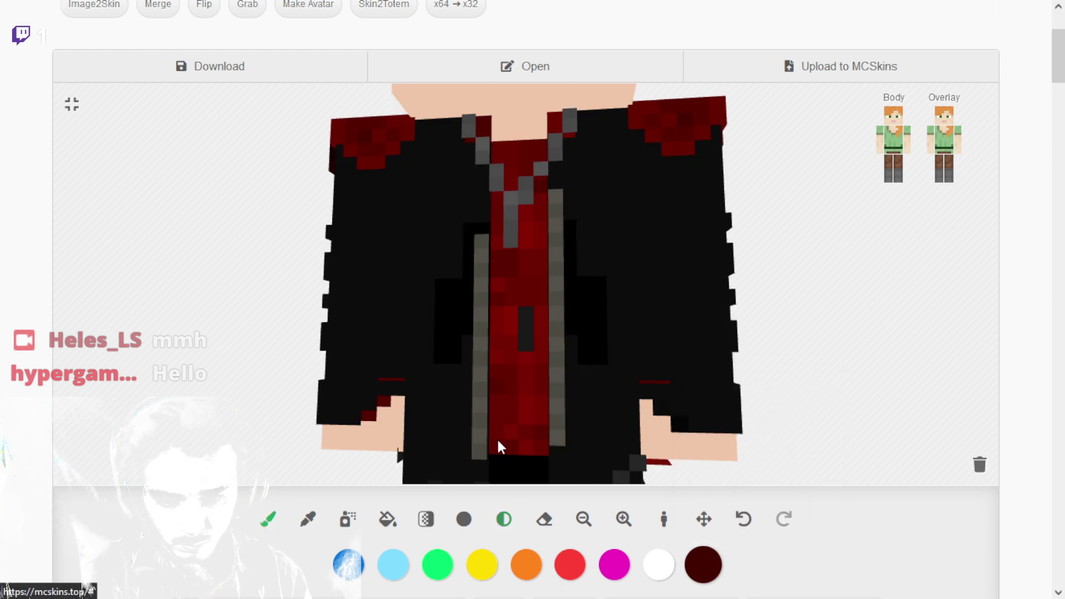
drag(486, 414, 480, 247)
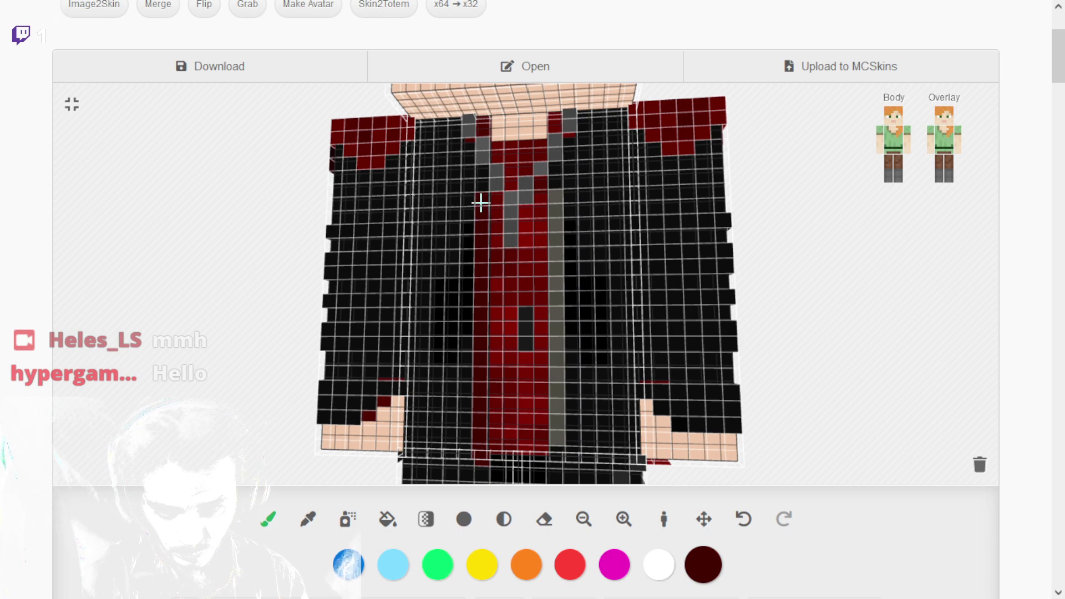
Turn on mirrored painting for the skin.
scroll(542, 292, down, 7)
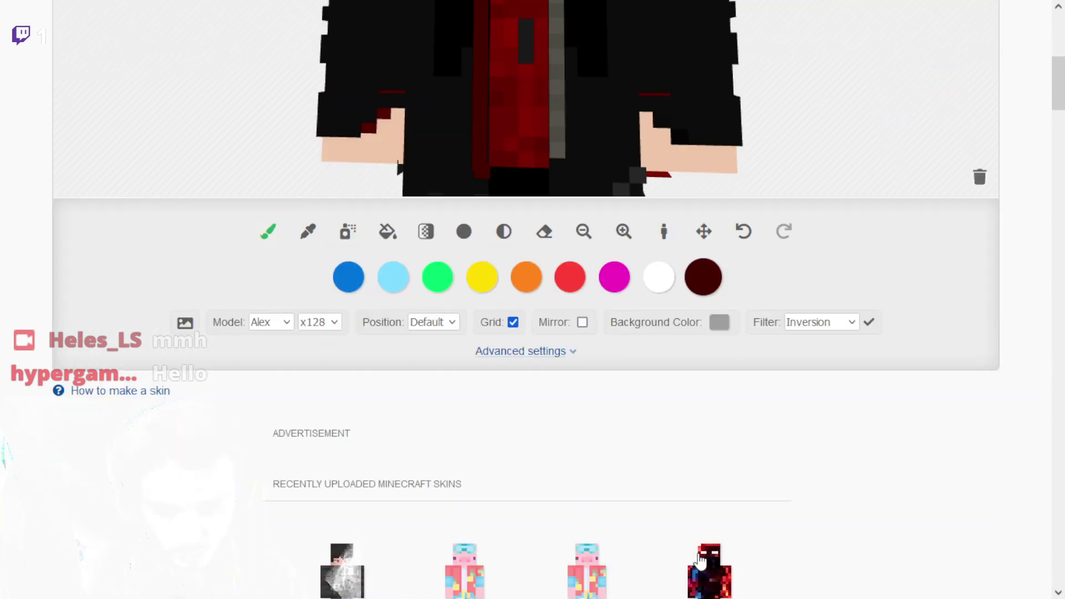
click(581, 212)
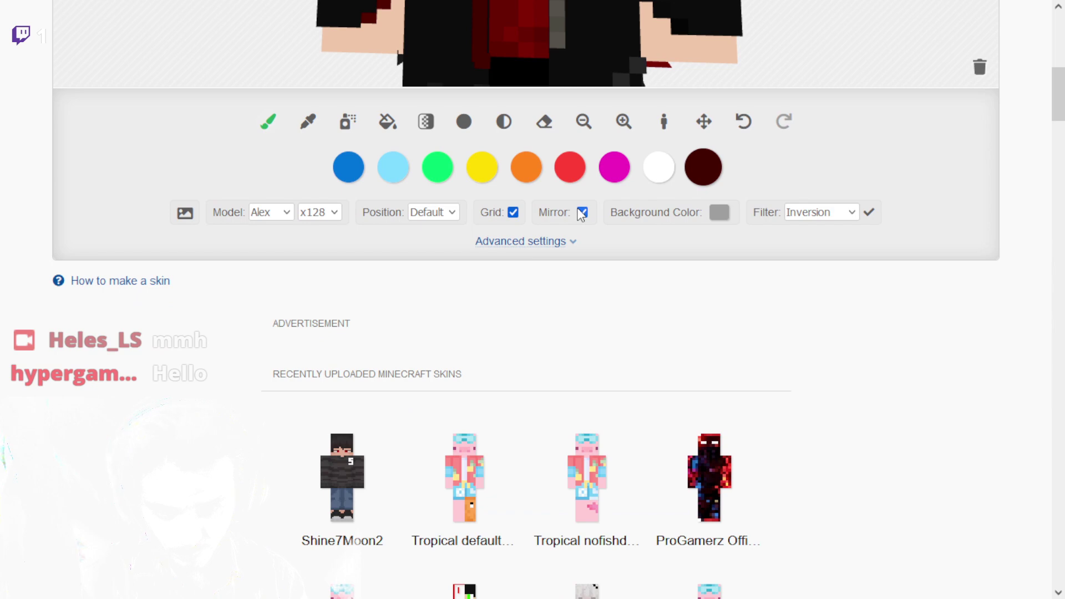
scroll(579, 214, up, 6)
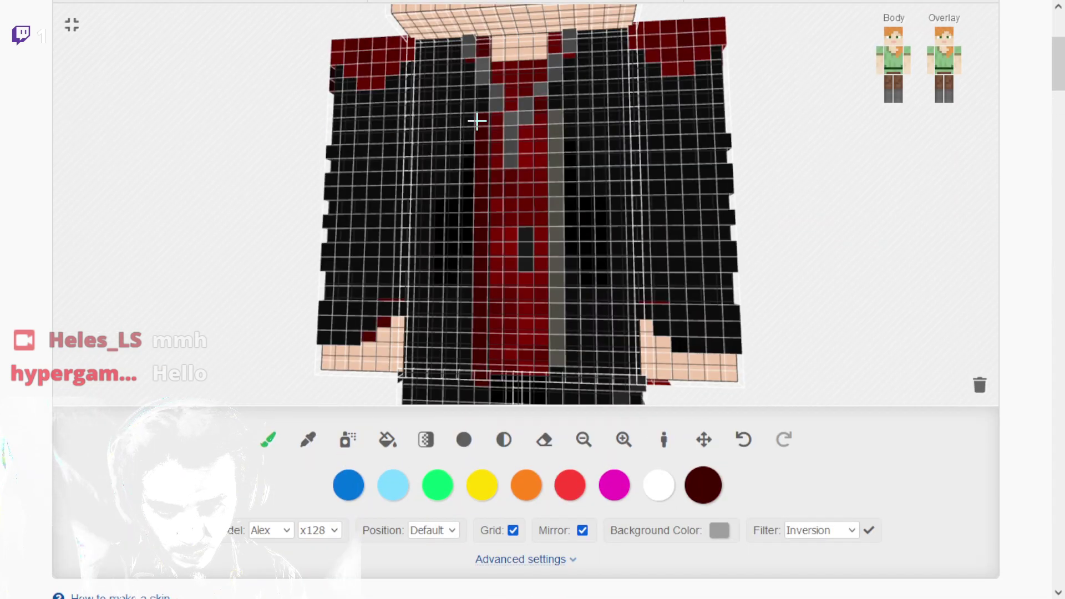
Paint the front jacket stripes dark red along their full length with mirroring, and inspect the torso.
drag(480, 133, 478, 357)
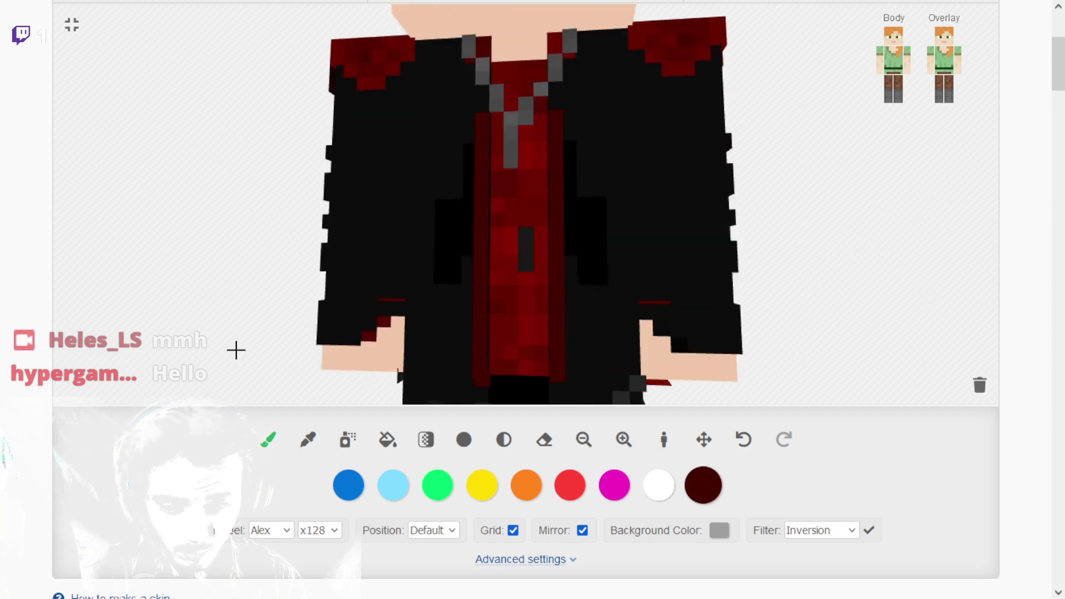
drag(236, 350, 246, 306)
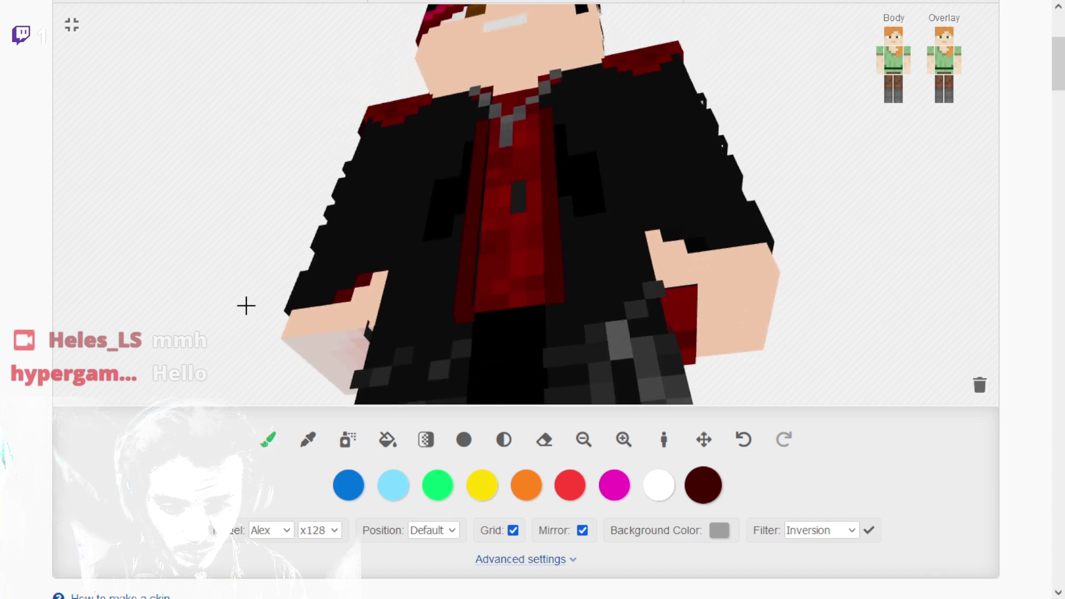
Undo all the dark red strokes on both front jacket stripes.
click(544, 440)
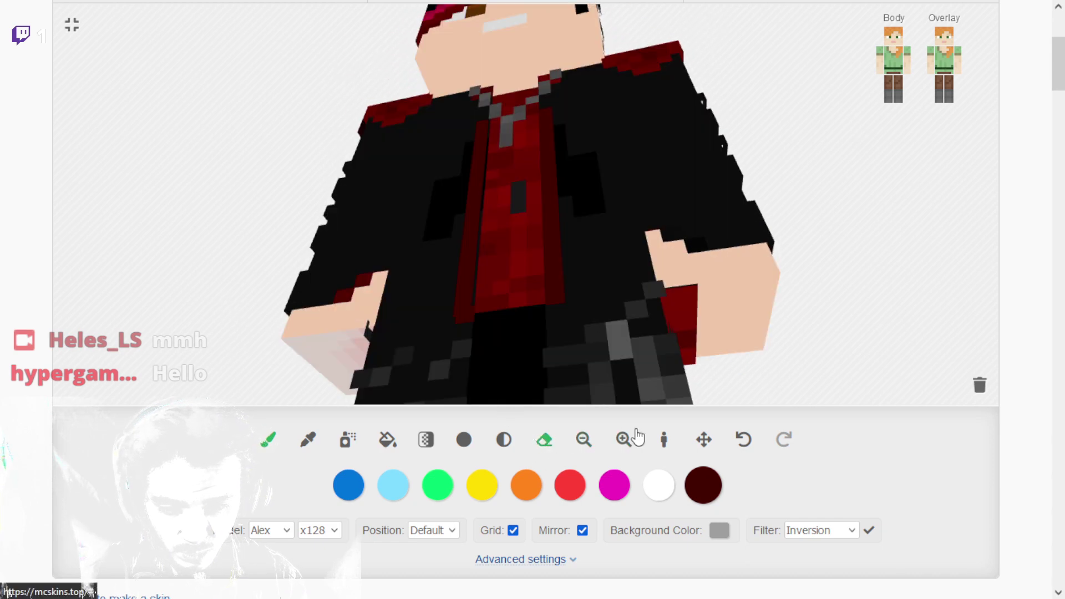
click(665, 440)
click(744, 440)
click(744, 440)
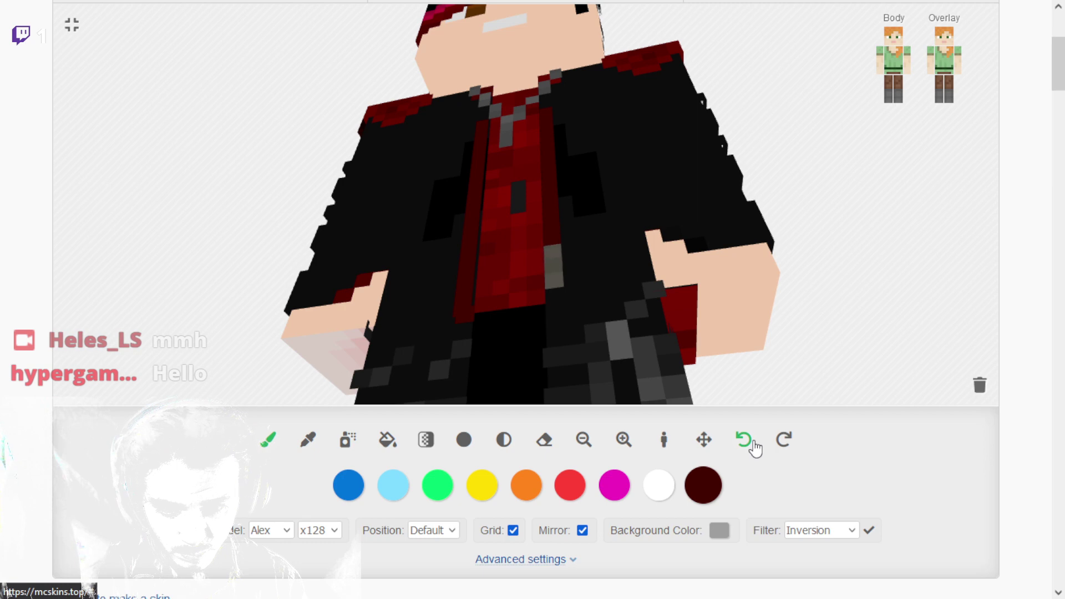
click(744, 440)
click(744, 440)
click(754, 442)
click(754, 442)
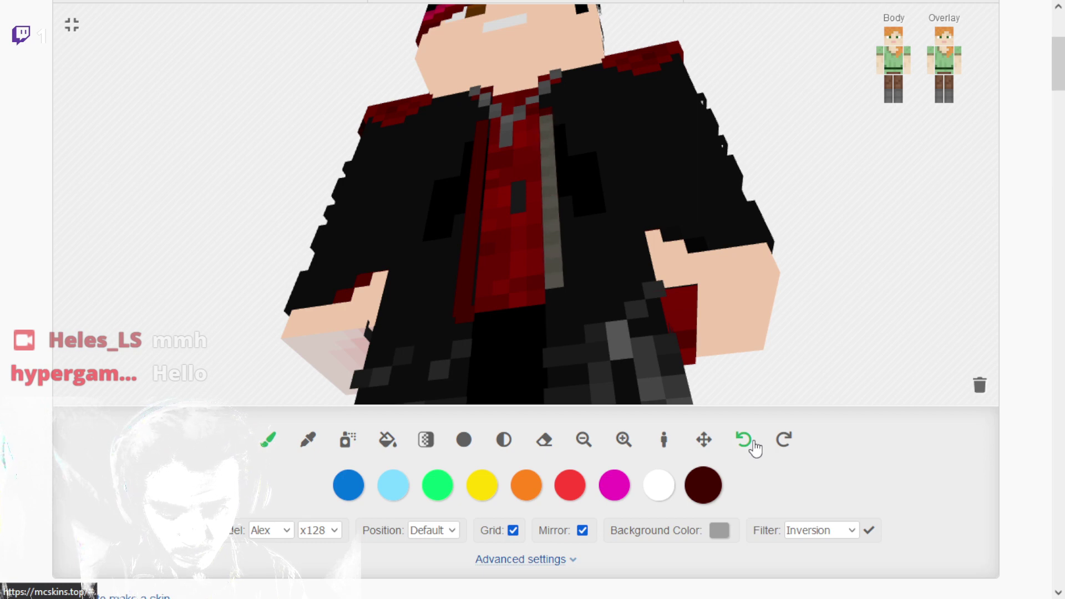
click(744, 440)
click(744, 440)
click(744, 440)
click(744, 440)
click(744, 440)
click(744, 440)
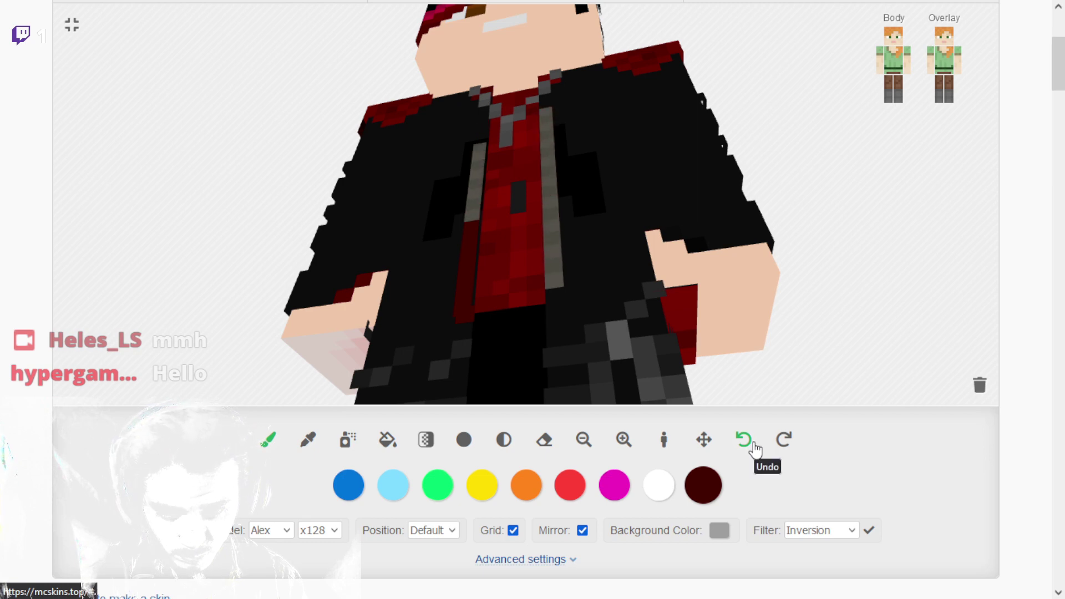
click(743, 440)
click(744, 440)
click(754, 444)
click(755, 444)
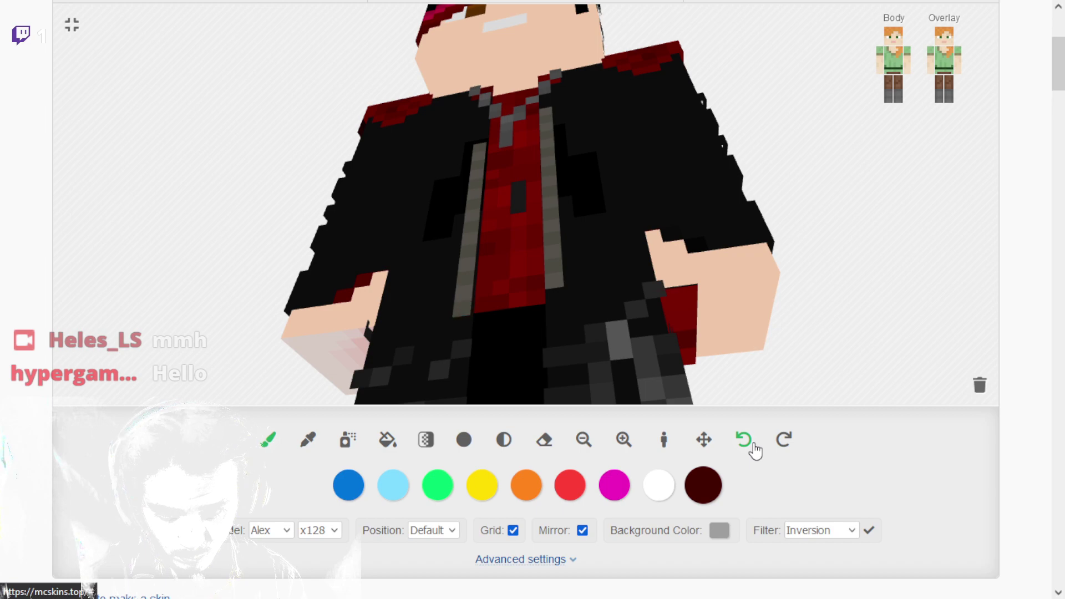
Hide the legs' overlay layer and paint both grey front jacket stripes dark red (#440000) with mirrored strokes.
drag(228, 331, 616, 199)
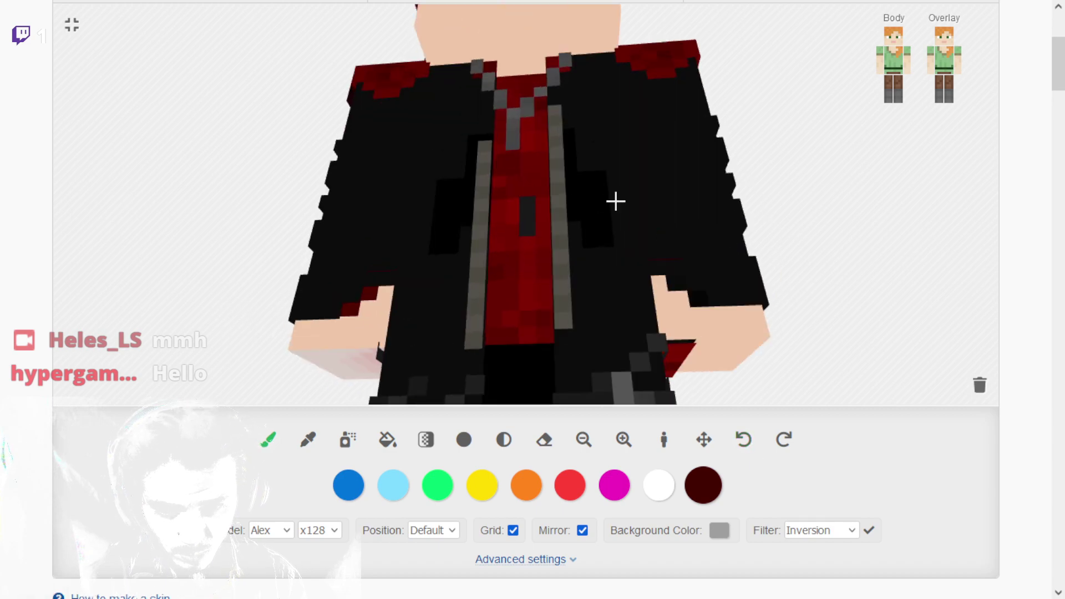
click(950, 97)
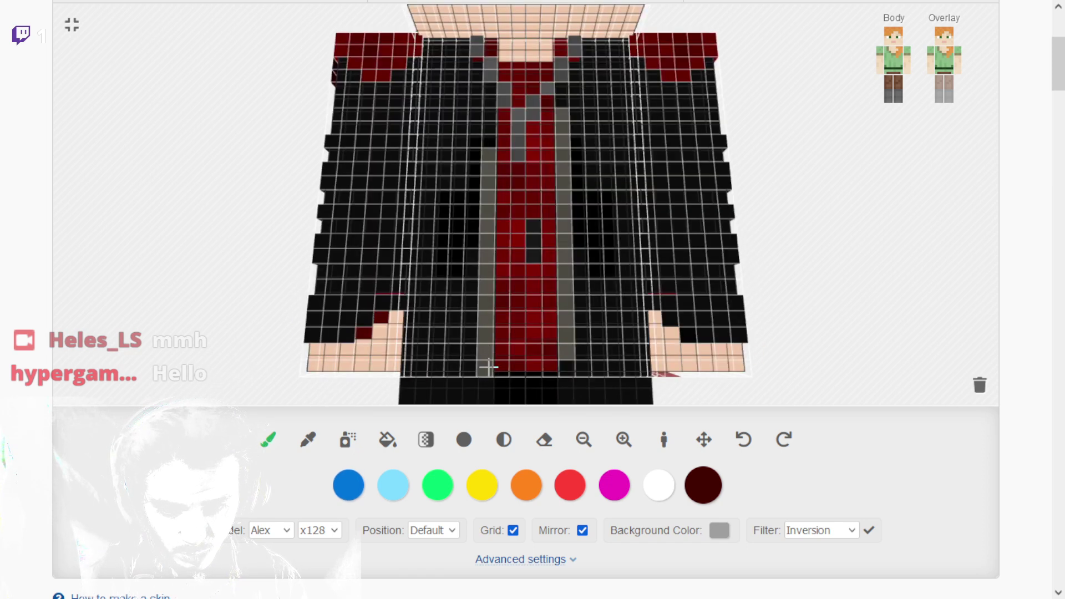
drag(488, 367, 488, 122)
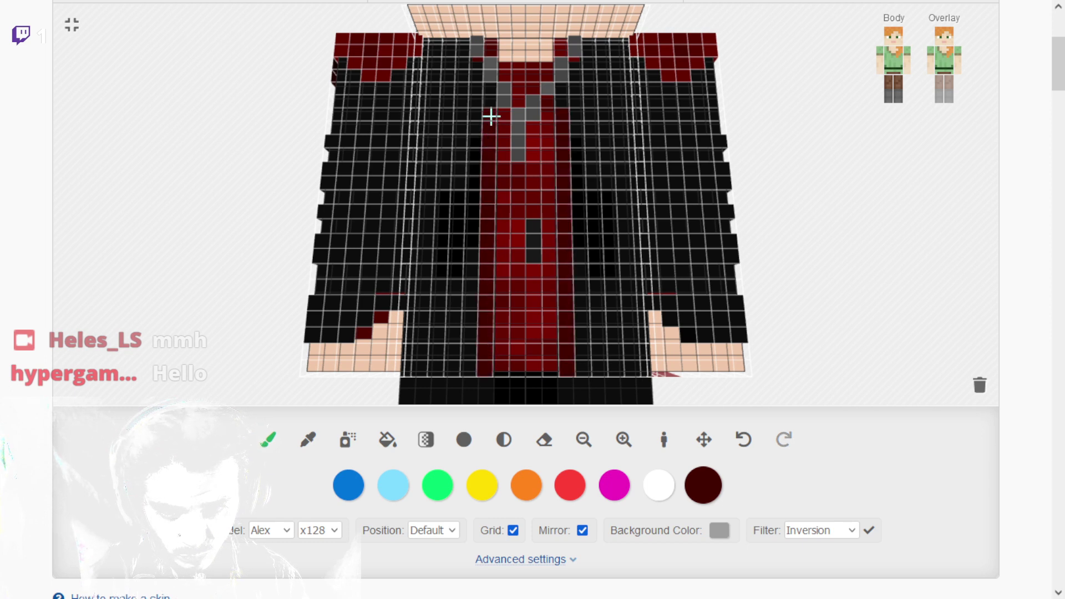
drag(947, 281, 945, 328)
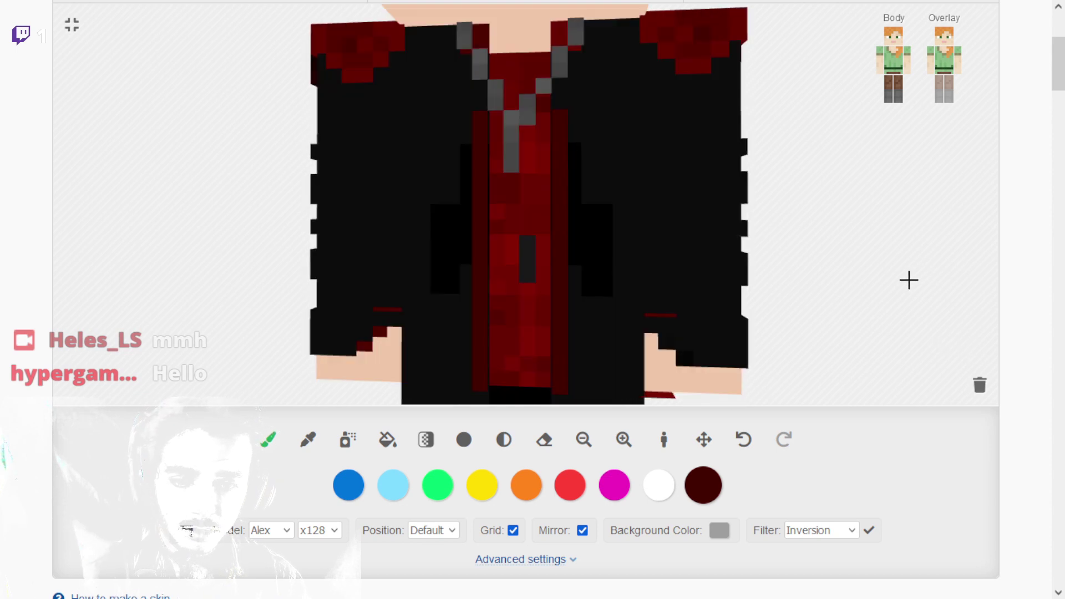
Lighten the dark red jacket stripes and the grey necklace on the torso.
right_click(708, 477)
click(708, 478)
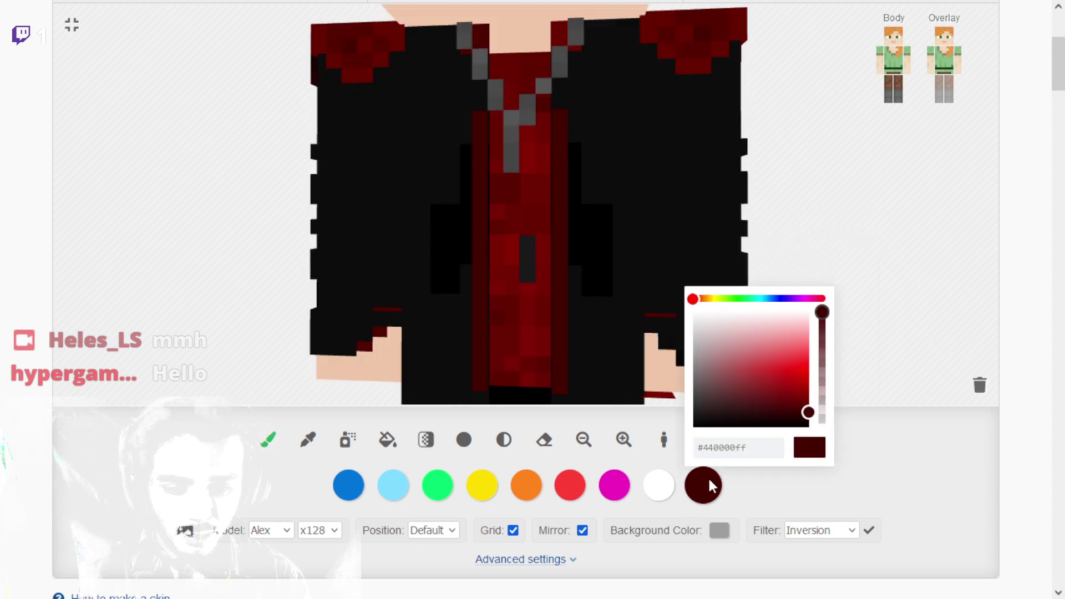
click(502, 441)
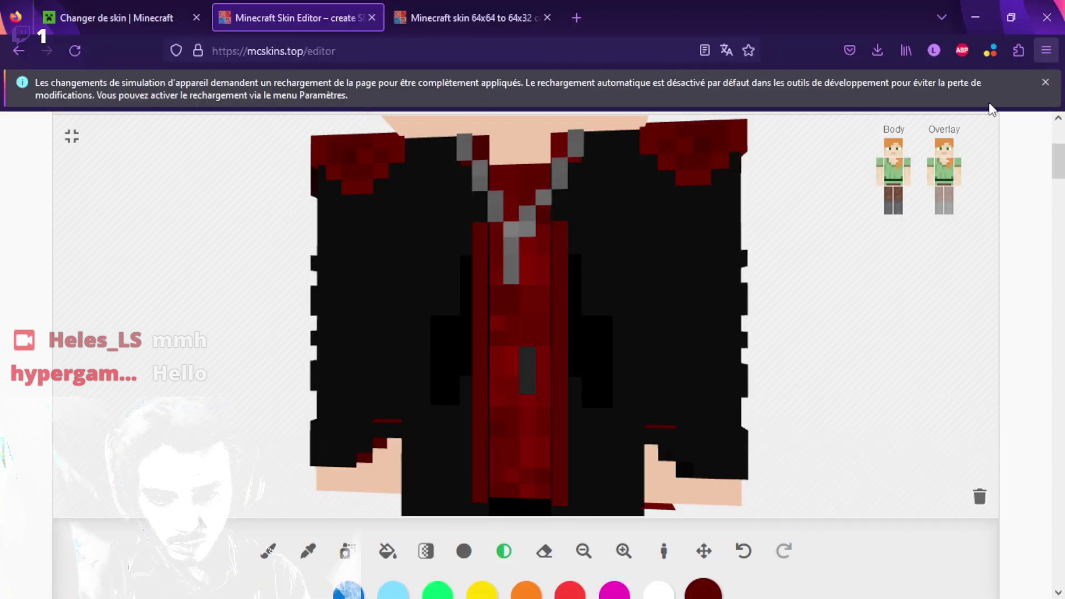
scroll(816, 252, up, 1)
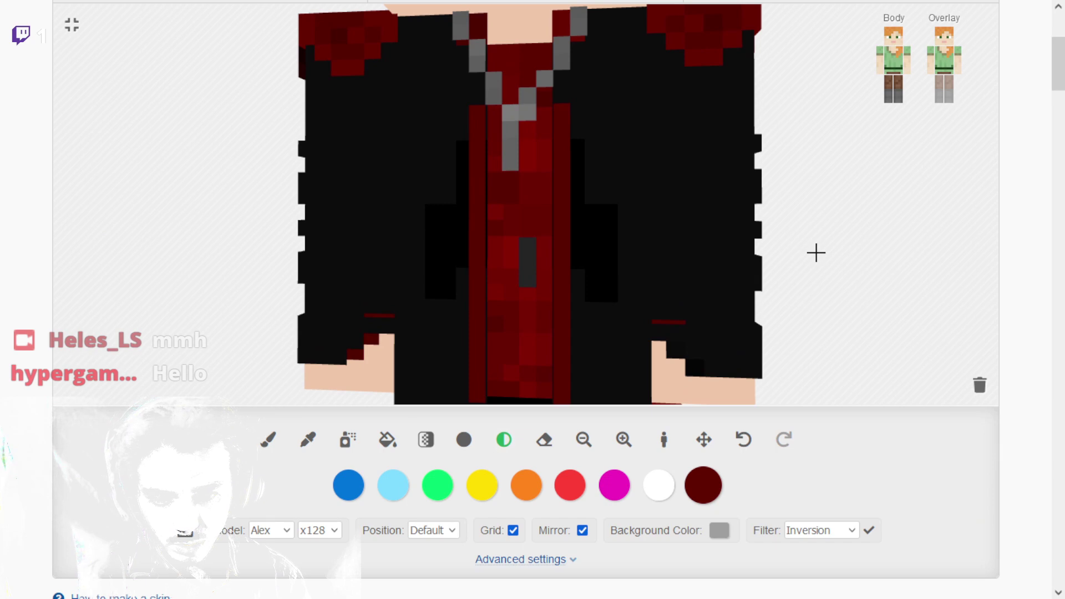
drag(828, 231, 854, 231)
Erase the dark grey rectangle from the middle of the red shirt.
mouse_move(773, 315)
mouse_down()
mouse_move(857, 294)
mouse_move(538, 417)
mouse_up()
click(544, 440)
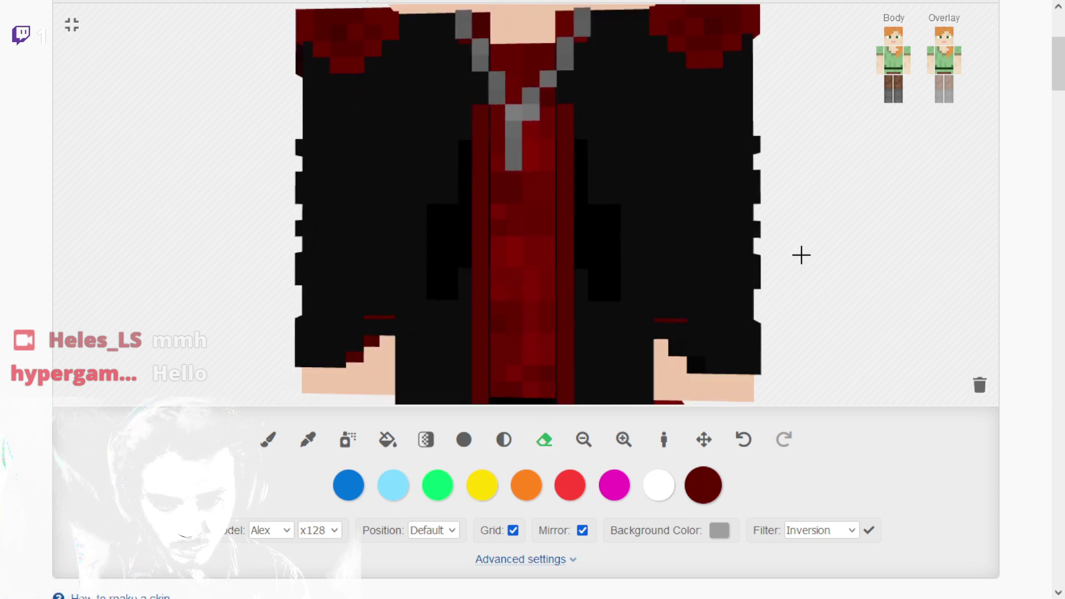
drag(801, 255, 804, 268)
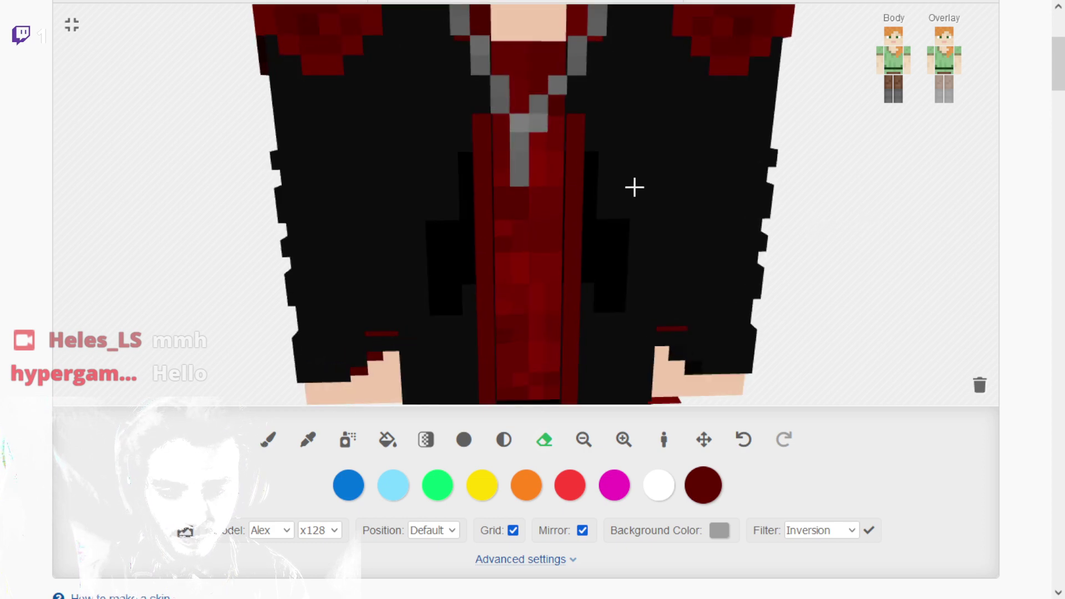
Sample the necklace's grey, paint a mirrored cross-shaped pendant below the chain, and undo its extra lowest row.
scroll(601, 189, up, 1)
scroll(511, 183, up, 2)
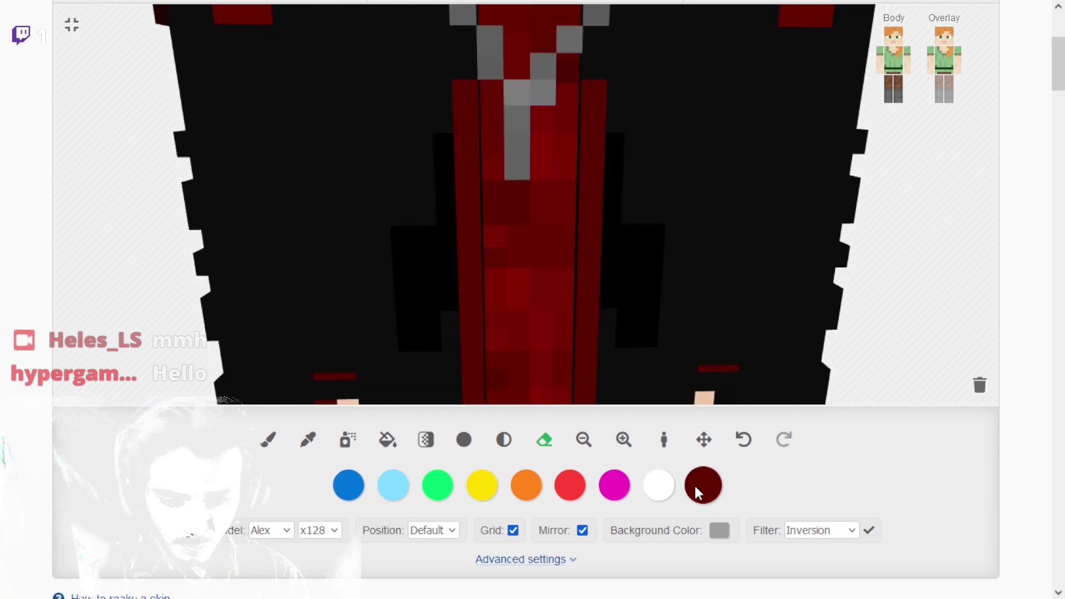
click(308, 440)
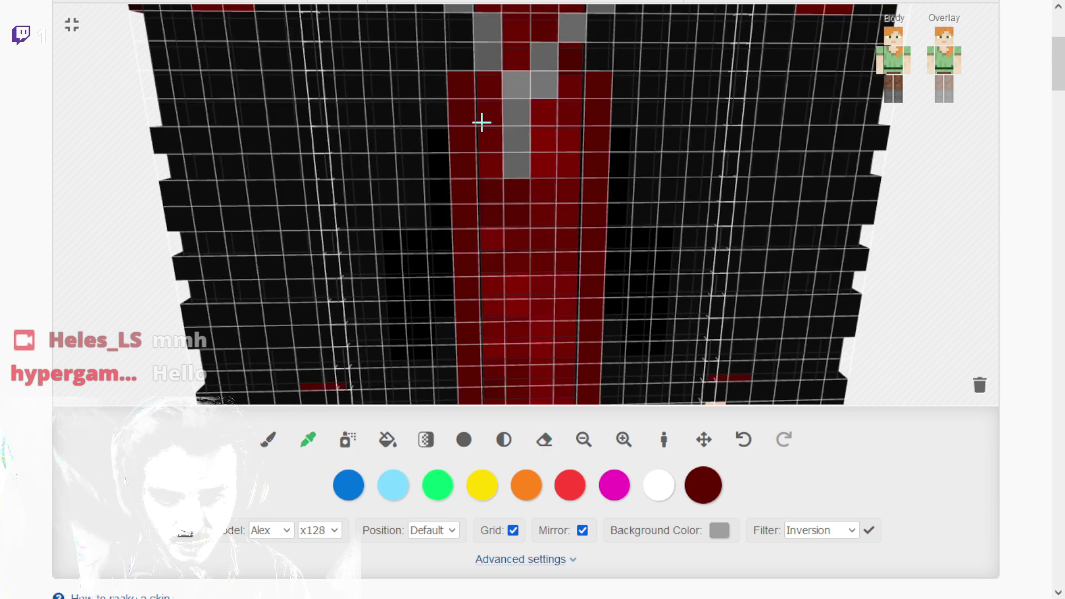
click(482, 122)
click(269, 440)
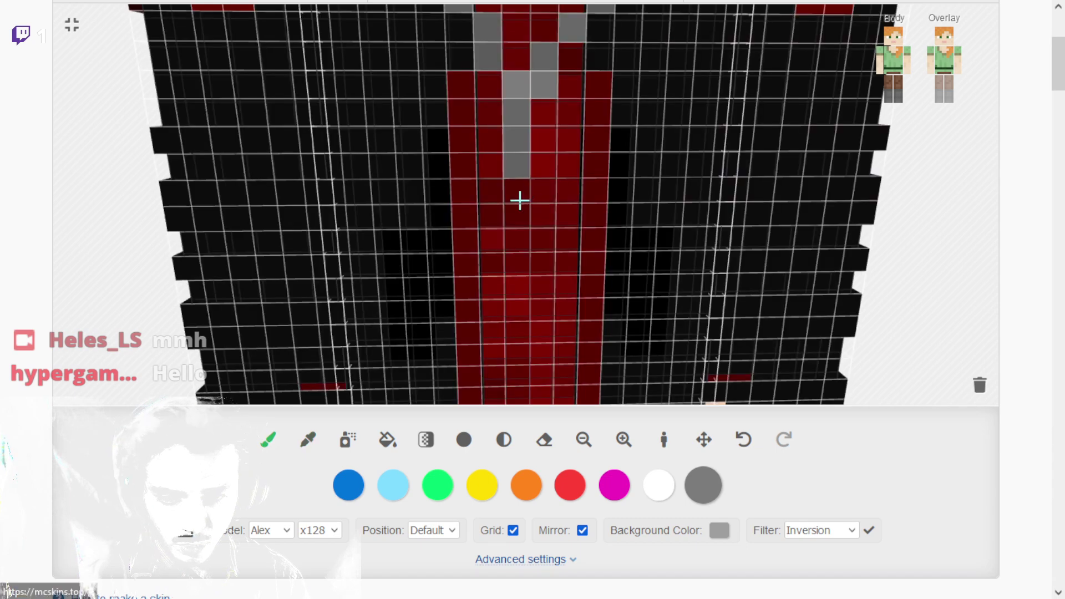
click(520, 195)
click(517, 211)
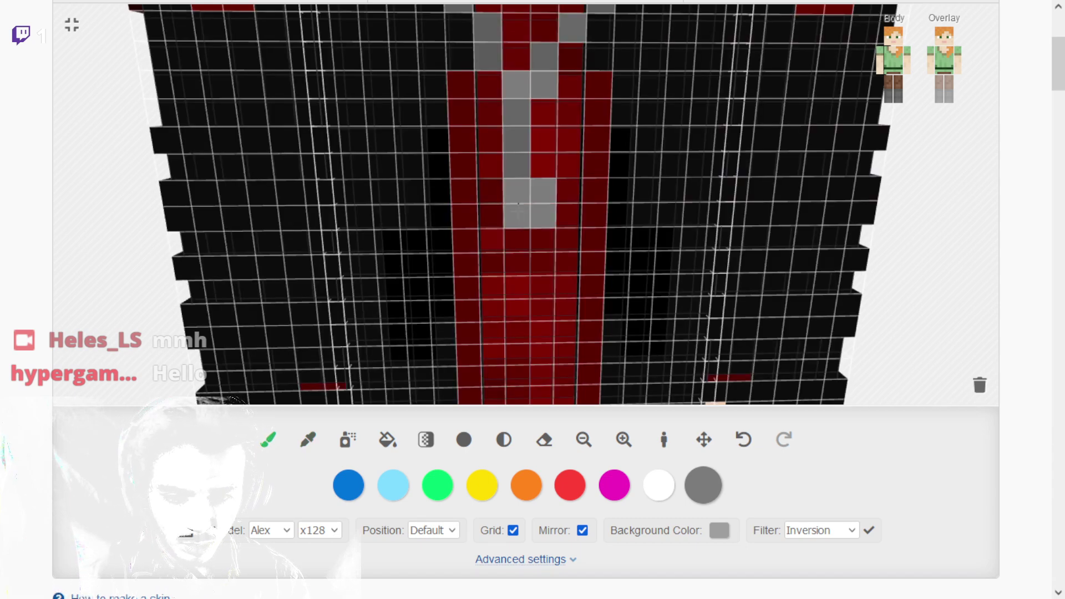
click(491, 215)
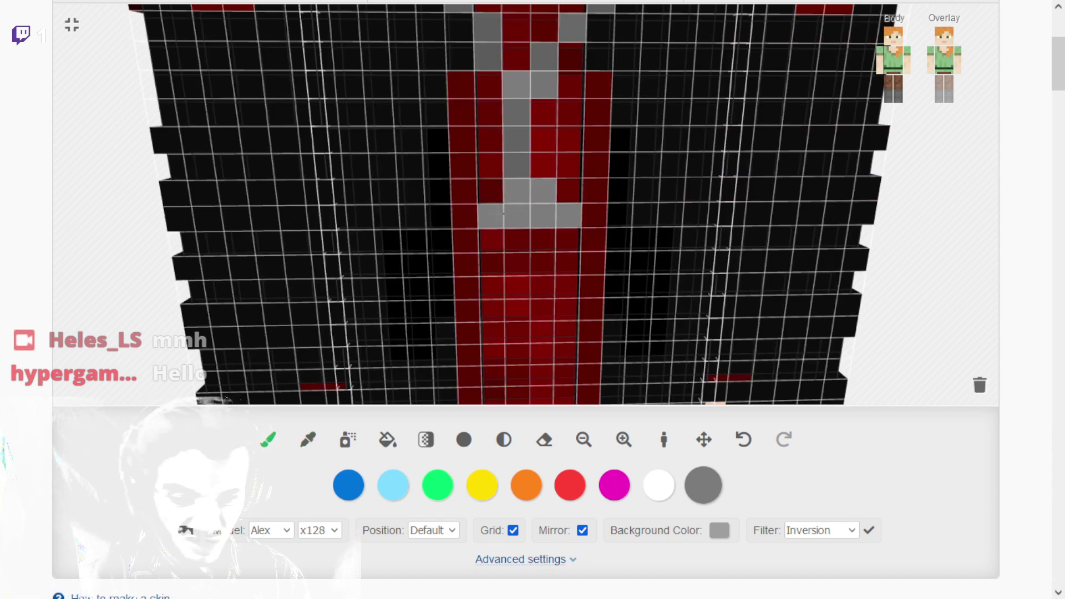
click(529, 237)
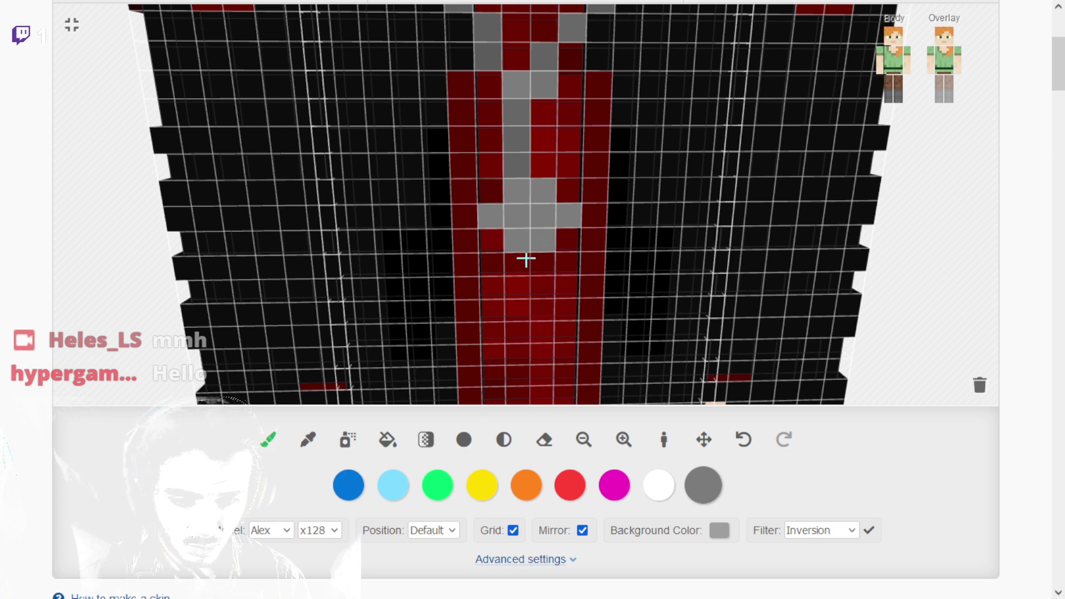
click(527, 261)
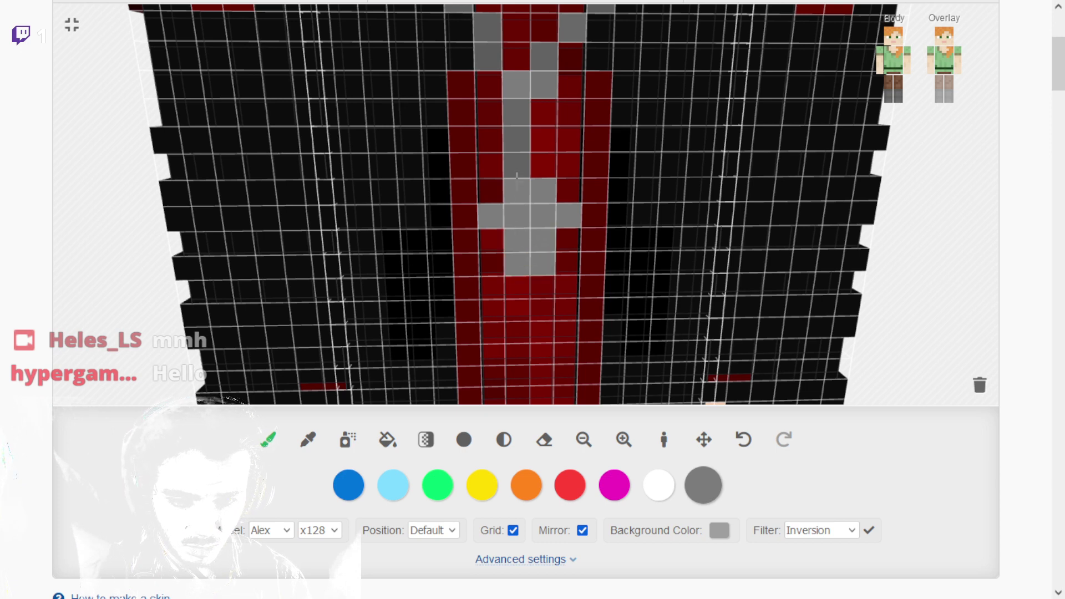
click(743, 440)
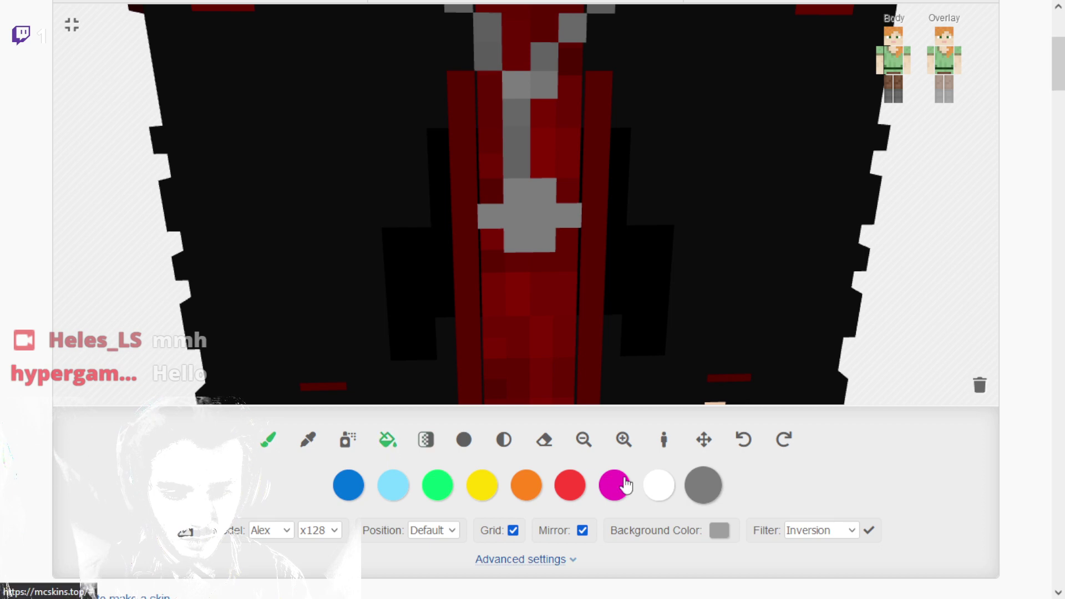
Paint the two centre pixels of the grey pendant bright red (#e10000).
click(701, 482)
mouse_move(799, 366)
mouse_down()
mouse_move(814, 390)
mouse_move(808, 376)
mouse_up()
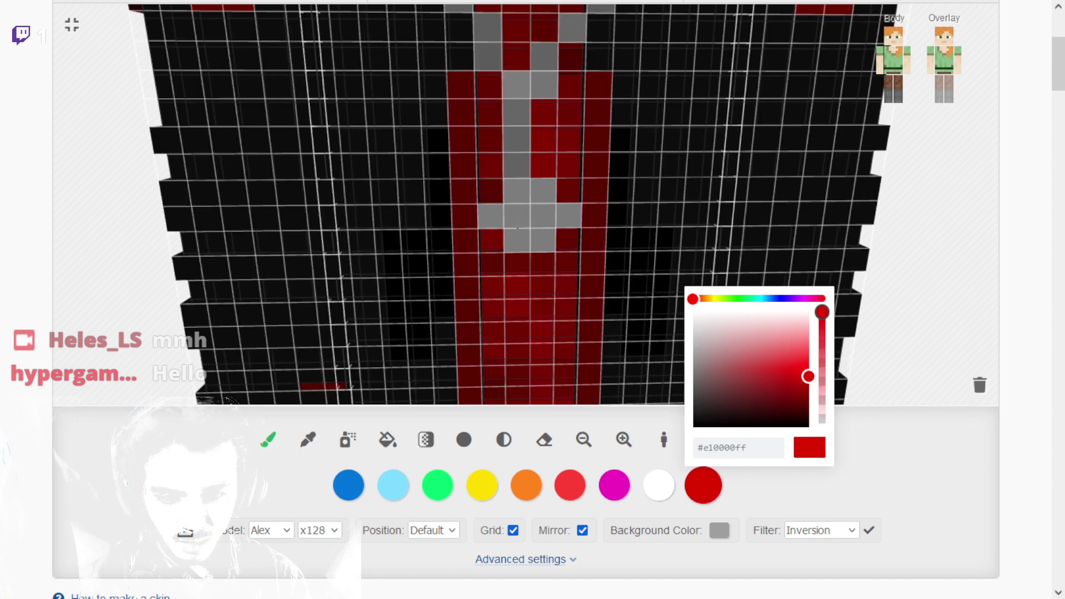
click(534, 218)
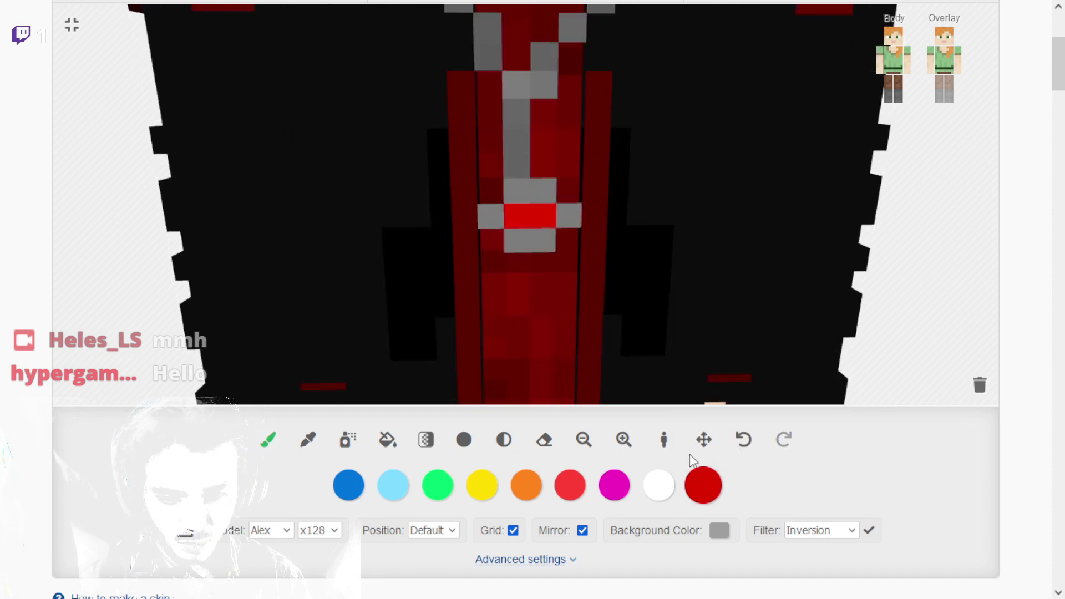
Set the paint colour to a darker red (#ae0000) and fill the pendant's two centre pixels and the row above them.
click(700, 470)
drag(808, 377, 818, 397)
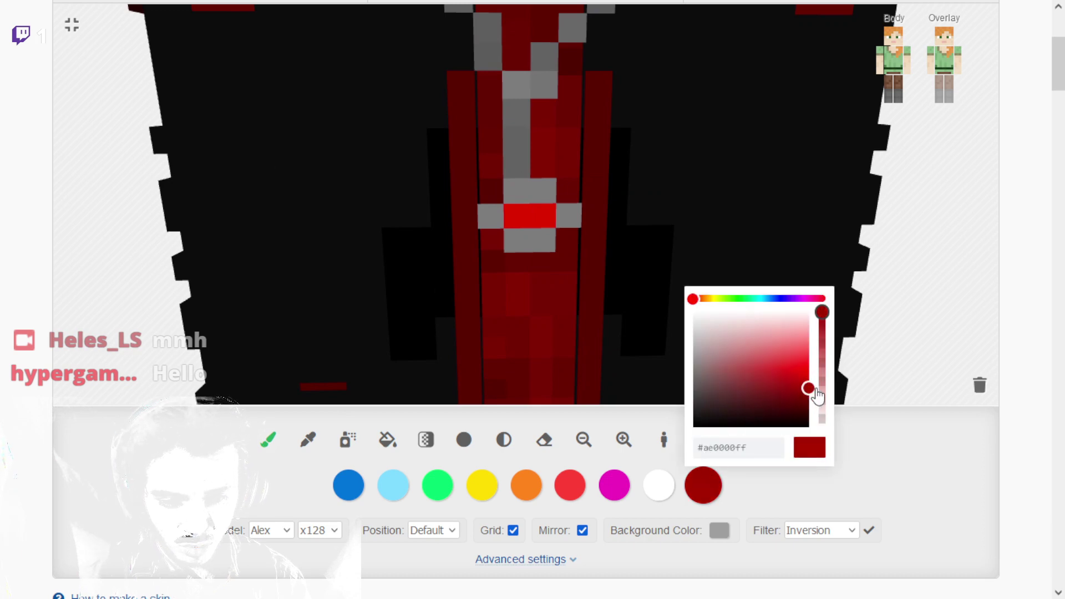
click(537, 211)
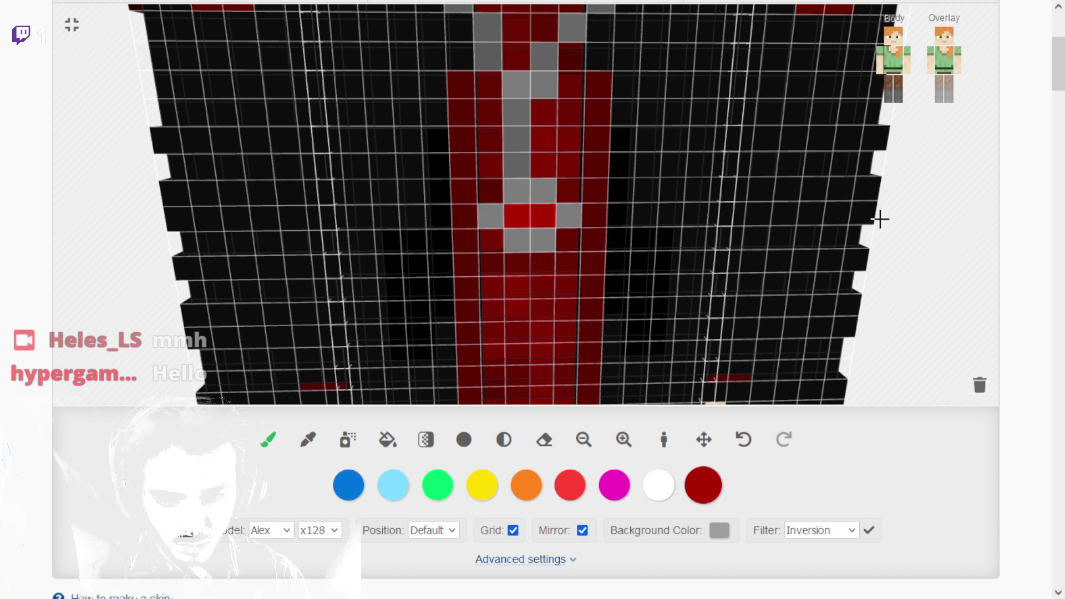
scroll(547, 220, down, 2)
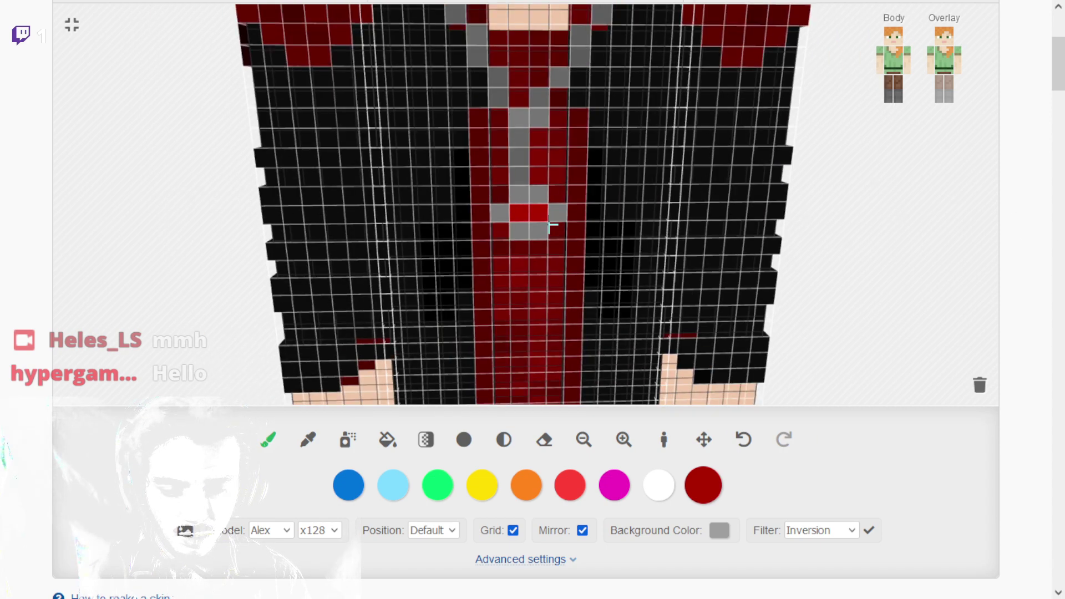
scroll(550, 224, up, 2)
click(544, 185)
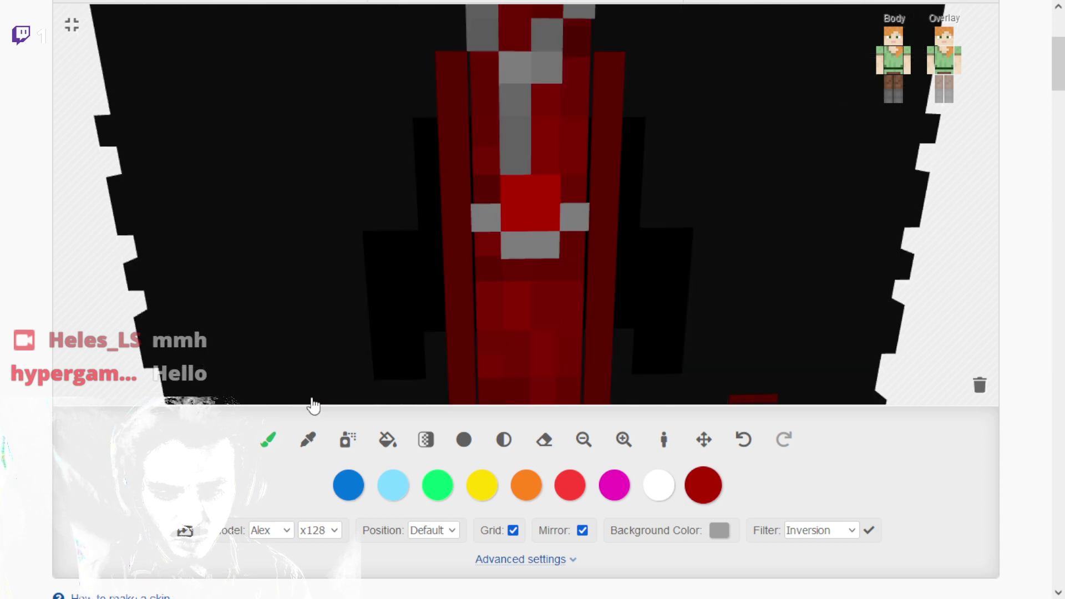
Sample the pendant frame's grey and paint grey pixels beside the upper red row and across the row above it.
click(307, 440)
click(549, 256)
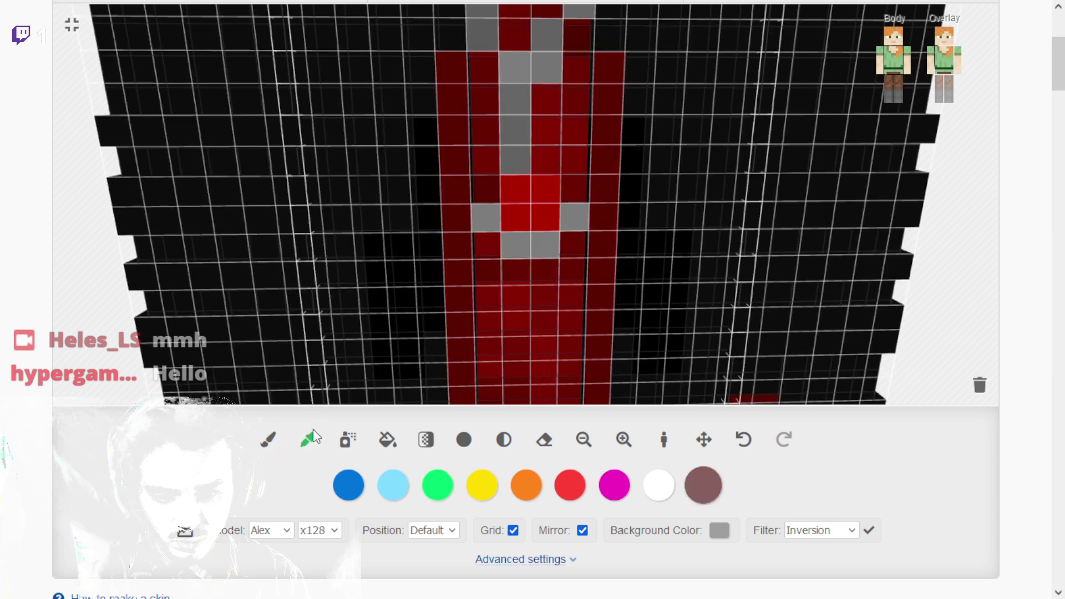
click(269, 440)
click(490, 185)
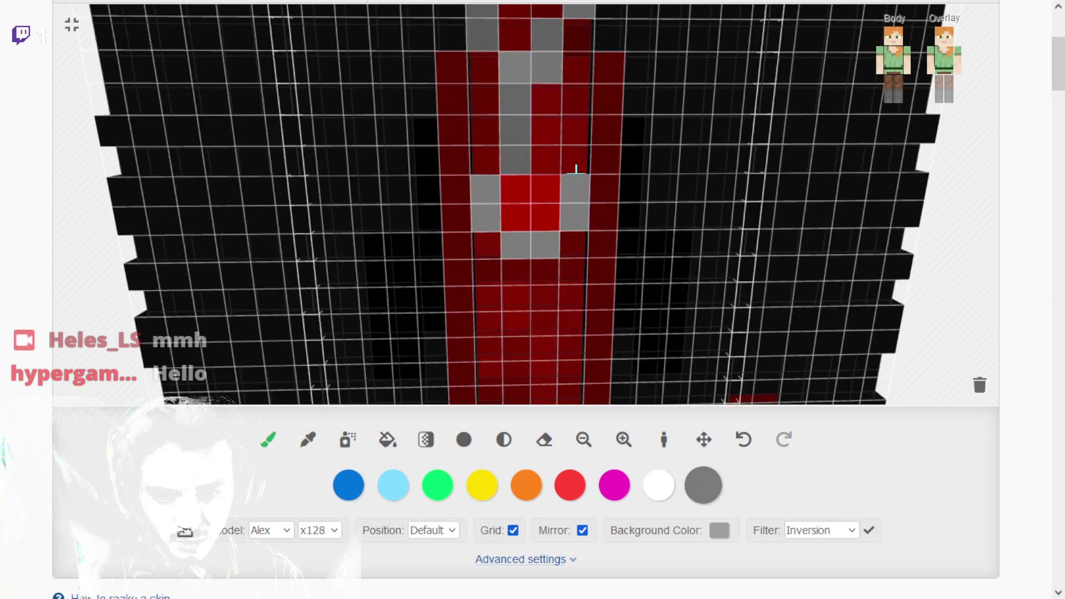
scroll(772, 236, down, 5)
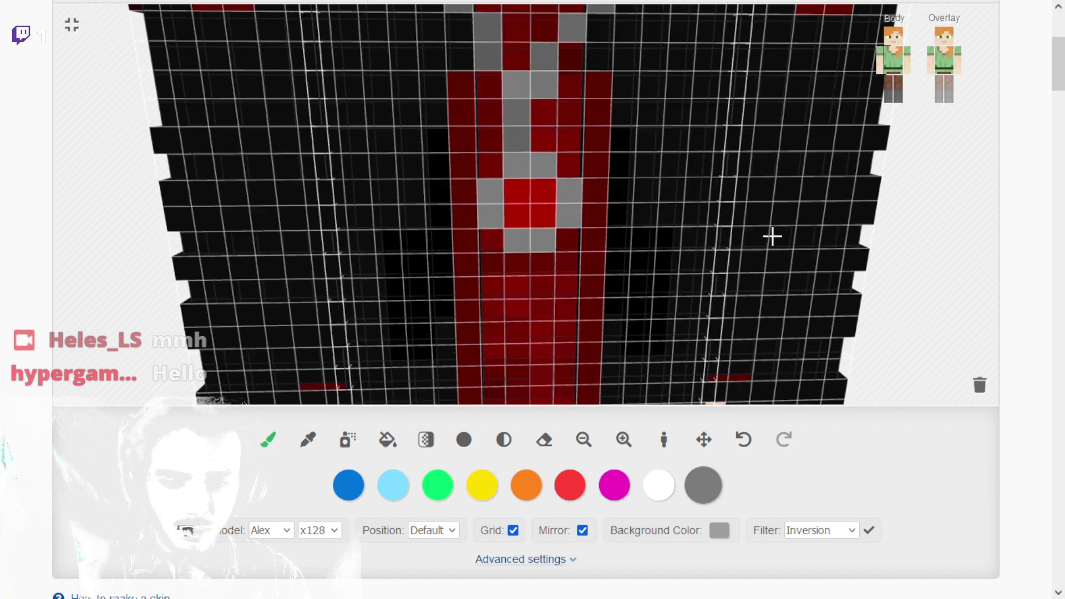
scroll(364, 212, down, 2)
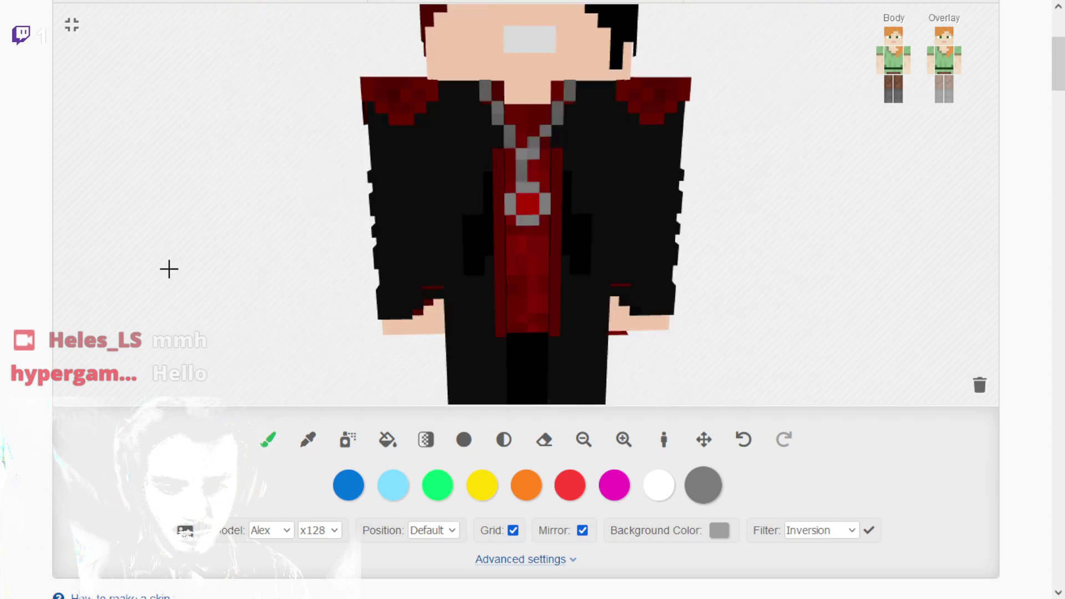
scroll(170, 269, down, 2)
Erase the pendant's red centre, grey sides and grey lower edge, keeping only the grey row above them.
scroll(261, 261, up, 6)
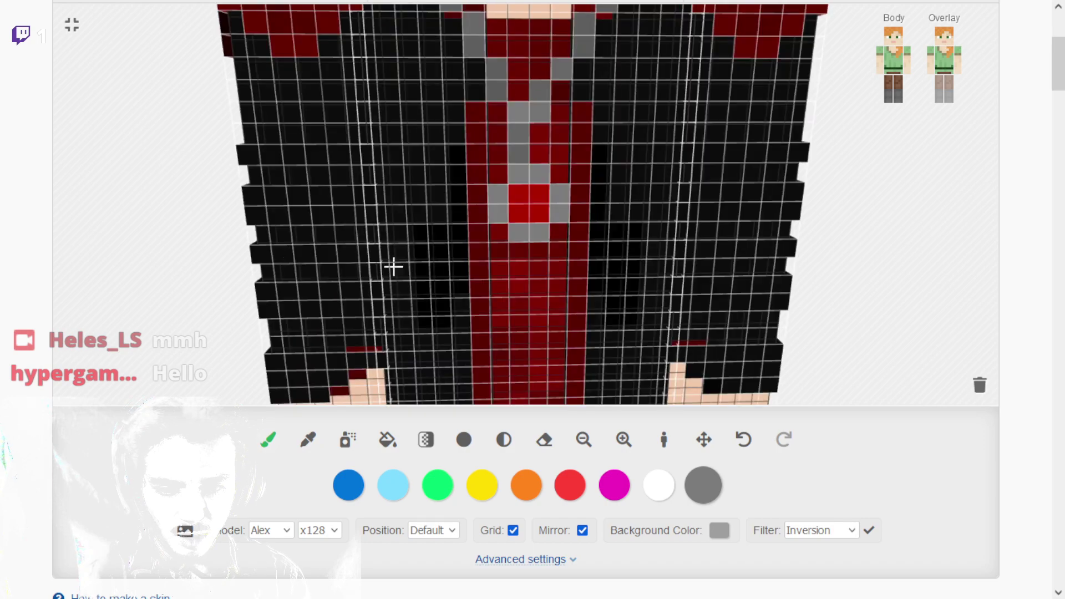
scroll(453, 261, up, 2)
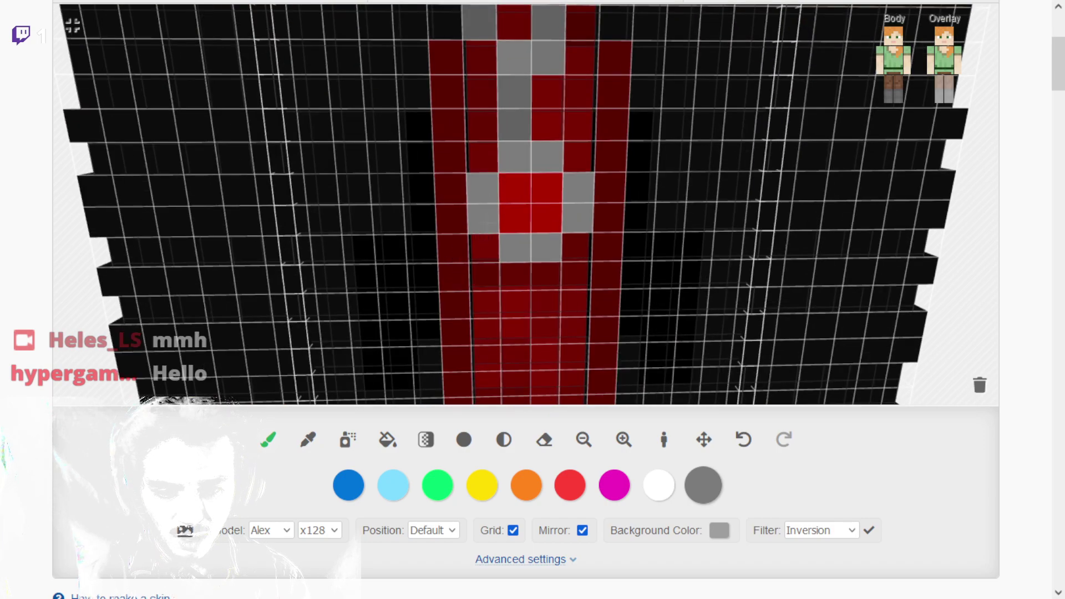
click(544, 439)
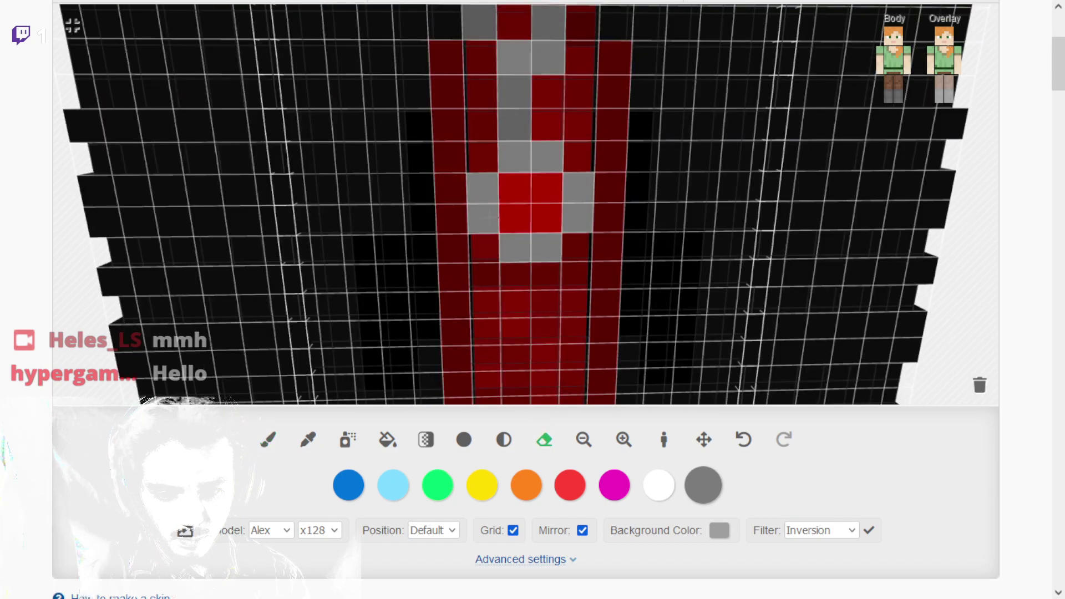
drag(580, 218, 566, 222)
click(531, 251)
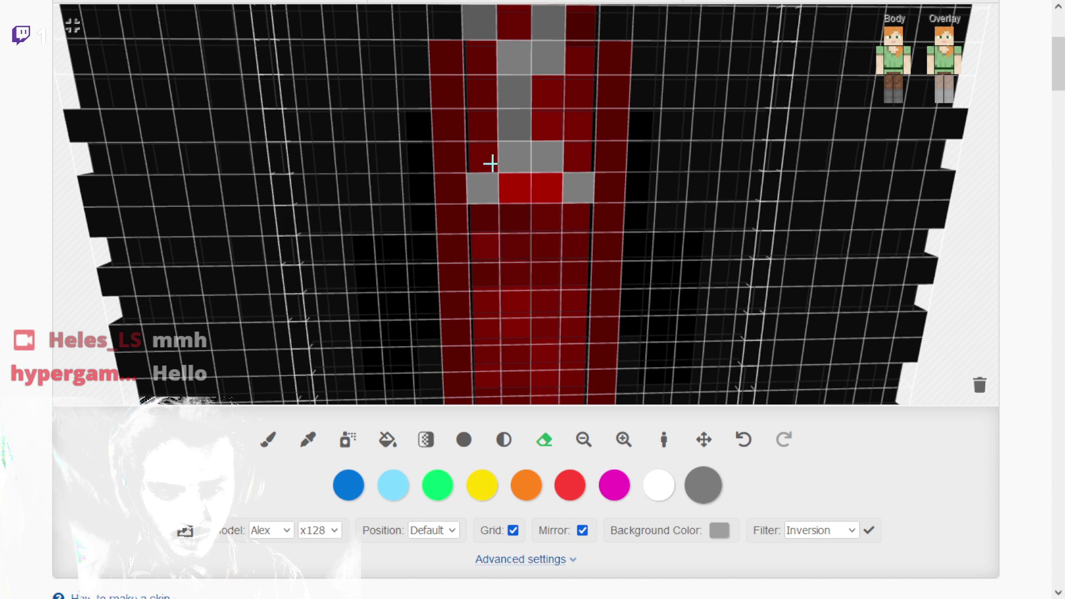
click(509, 184)
click(540, 182)
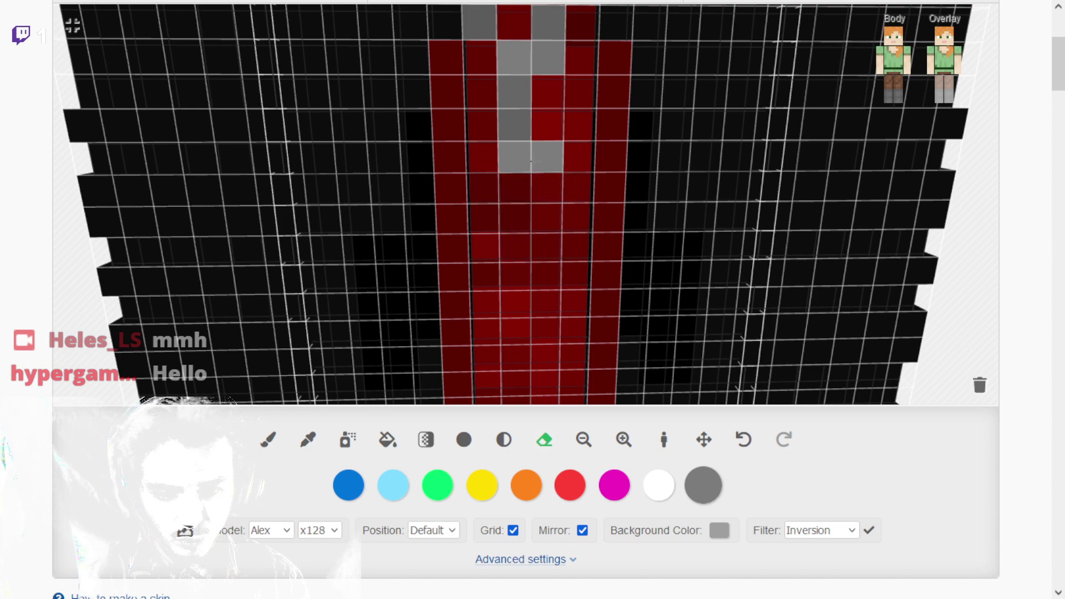
Set the paint colour to dark red (#a70000) and fill a two-by-two pendant centre directly above the remaining grey row.
scroll(522, 200, up, 2)
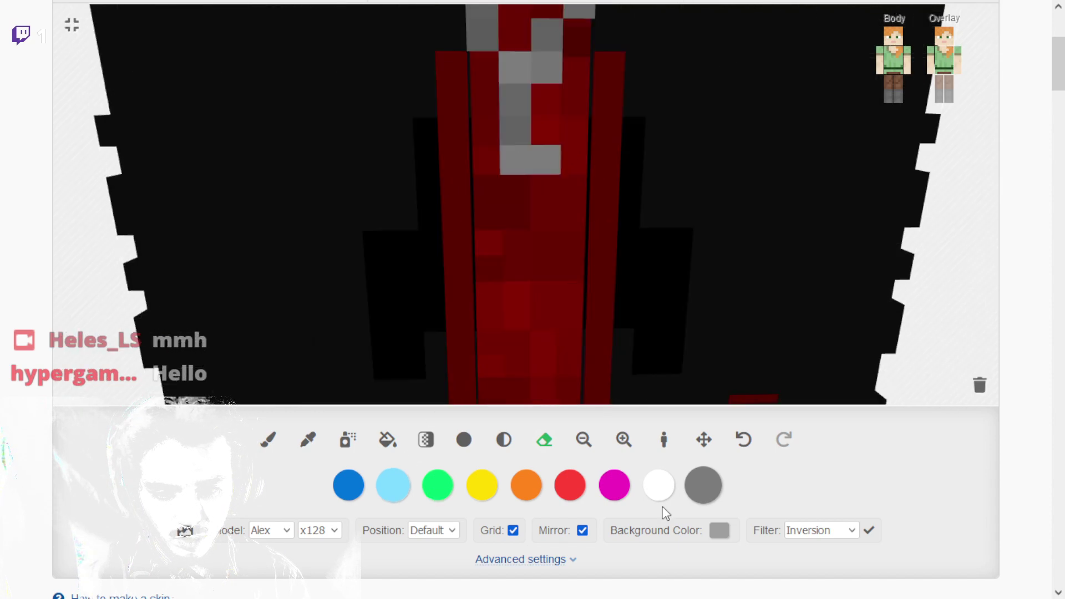
click(695, 471)
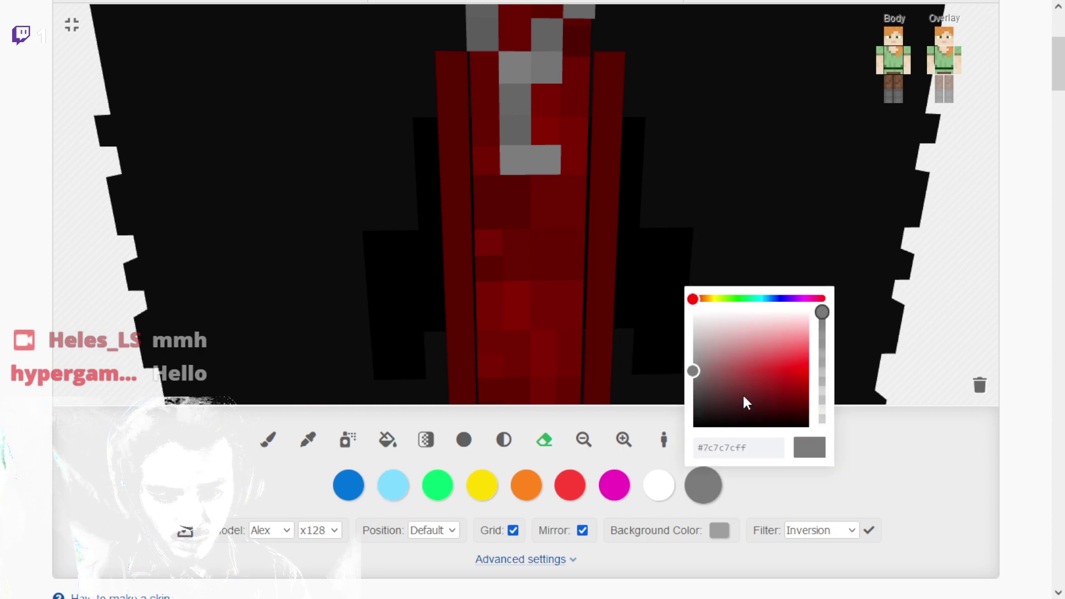
drag(797, 379, 809, 392)
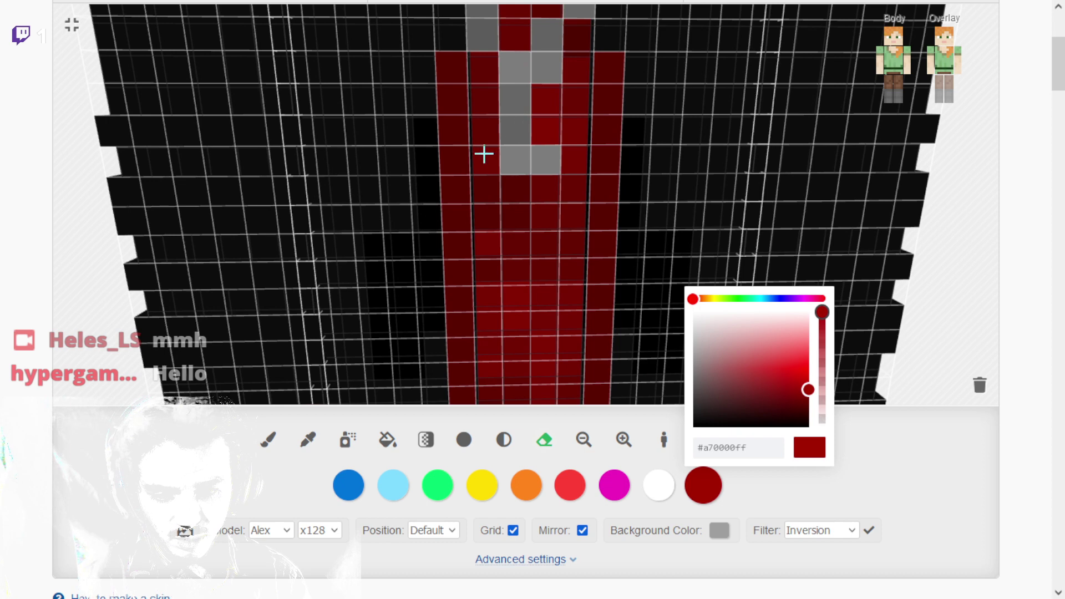
click(270, 442)
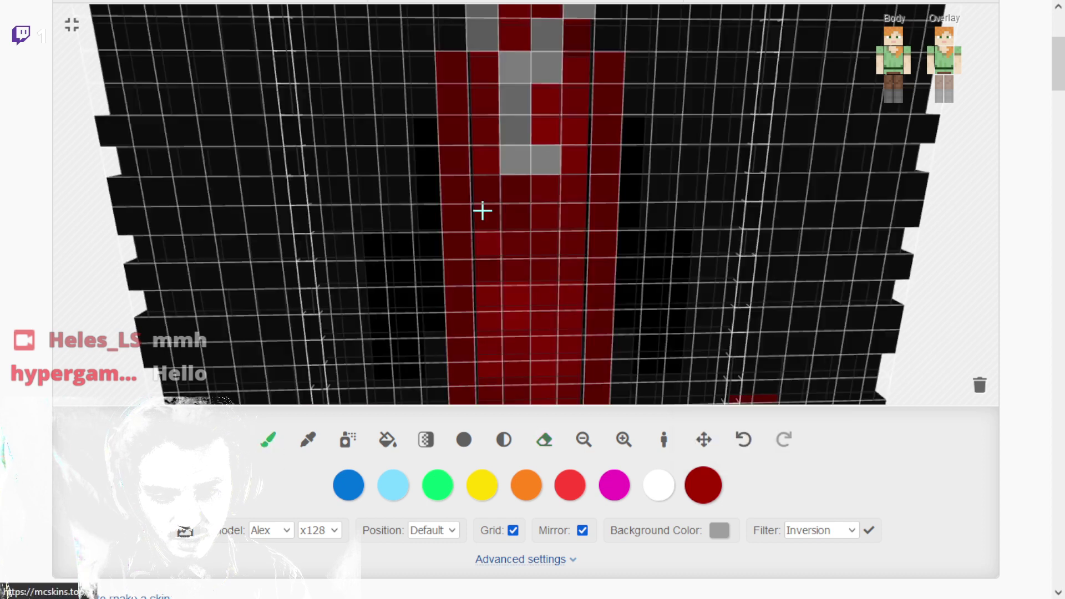
click(538, 132)
click(523, 104)
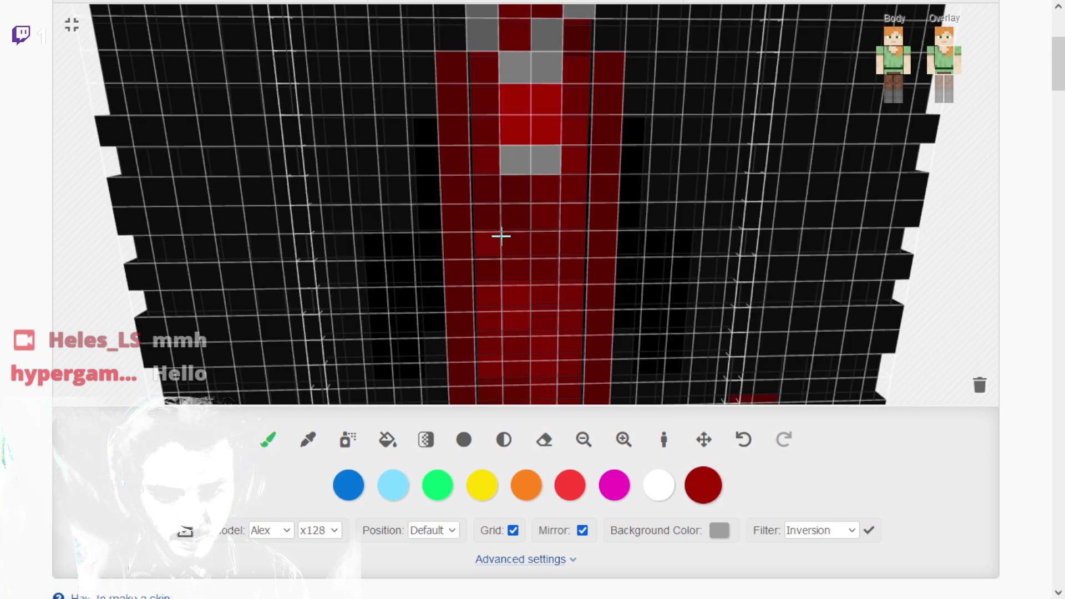
Sample the grey again and paint two mirrored pixels down each side of the new red pendant centre.
click(308, 439)
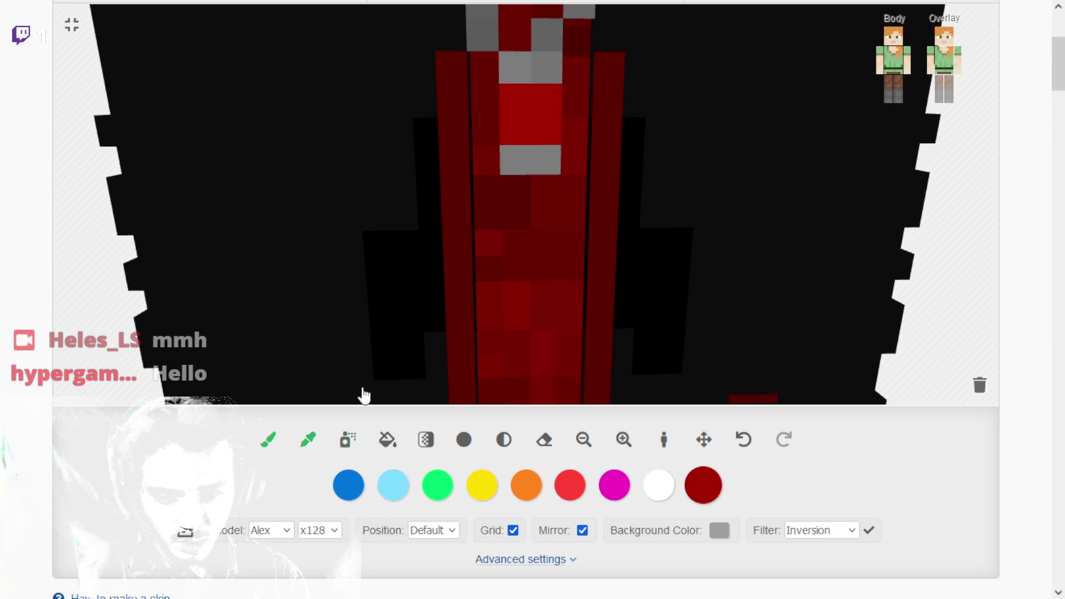
click(345, 285)
click(269, 441)
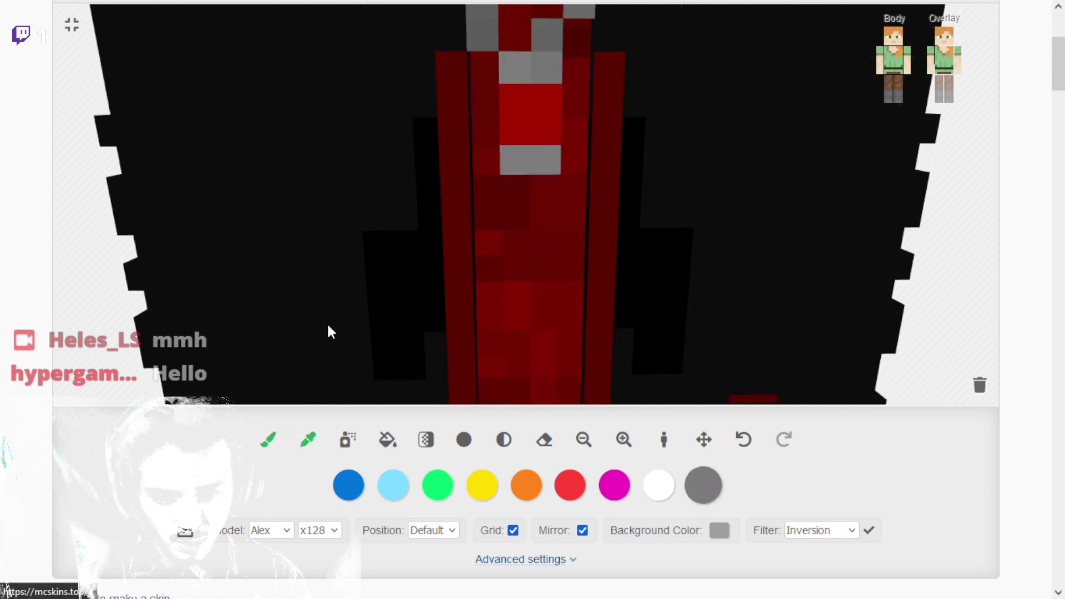
click(488, 104)
click(488, 120)
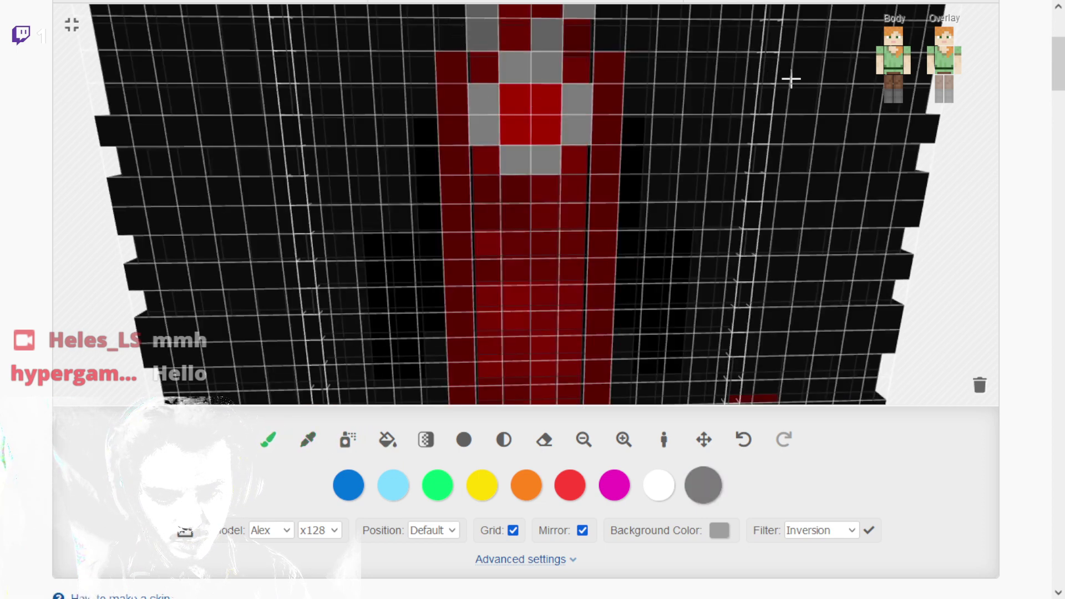
Paint the missing grey chain pixel just above the pendant to match the opposite side, and erase the stray grey pixel between the chain ends.
scroll(749, 119, down, 4)
scroll(157, 228, down, 3)
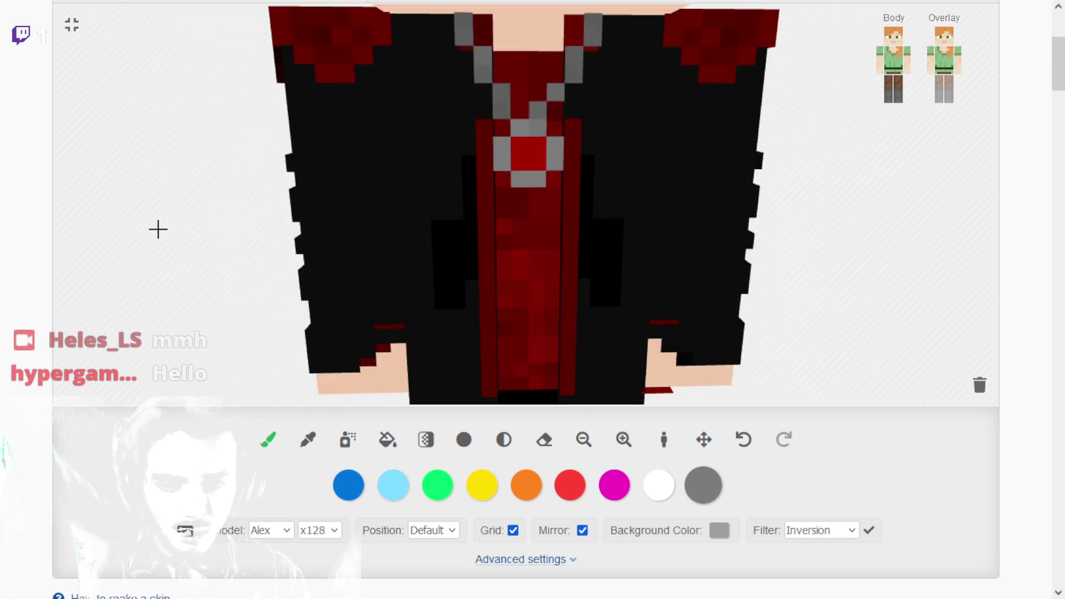
scroll(544, 66, up, 6)
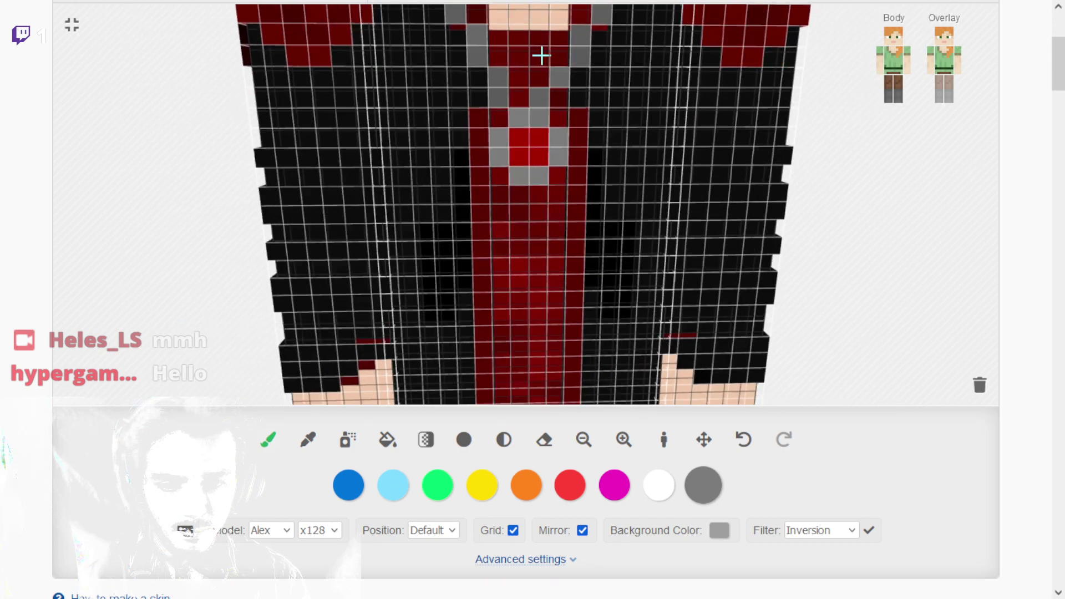
scroll(564, 86, up, 1)
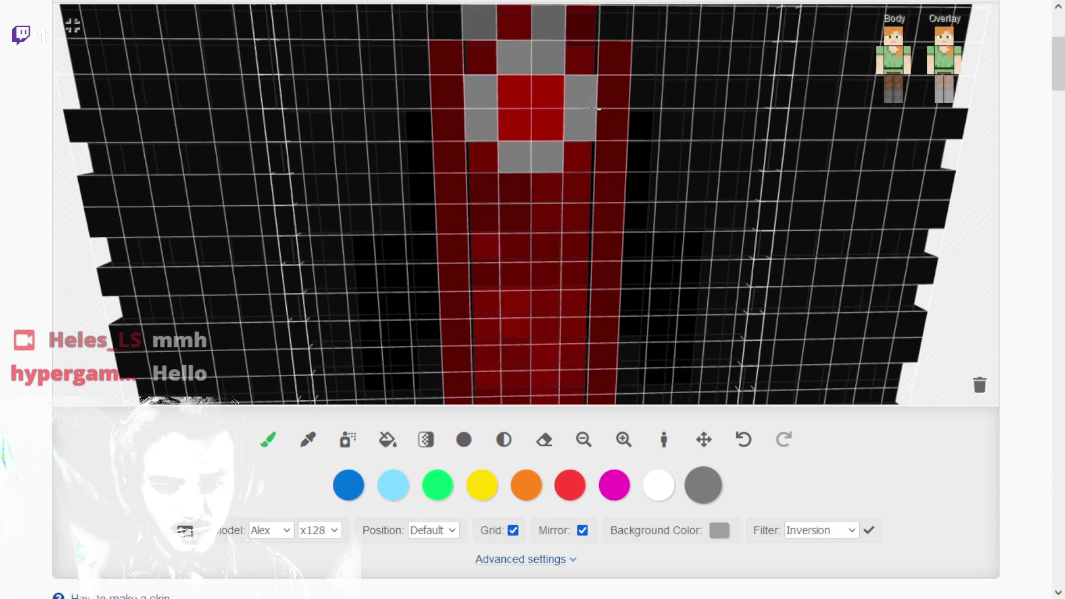
scroll(592, 109, down, 3)
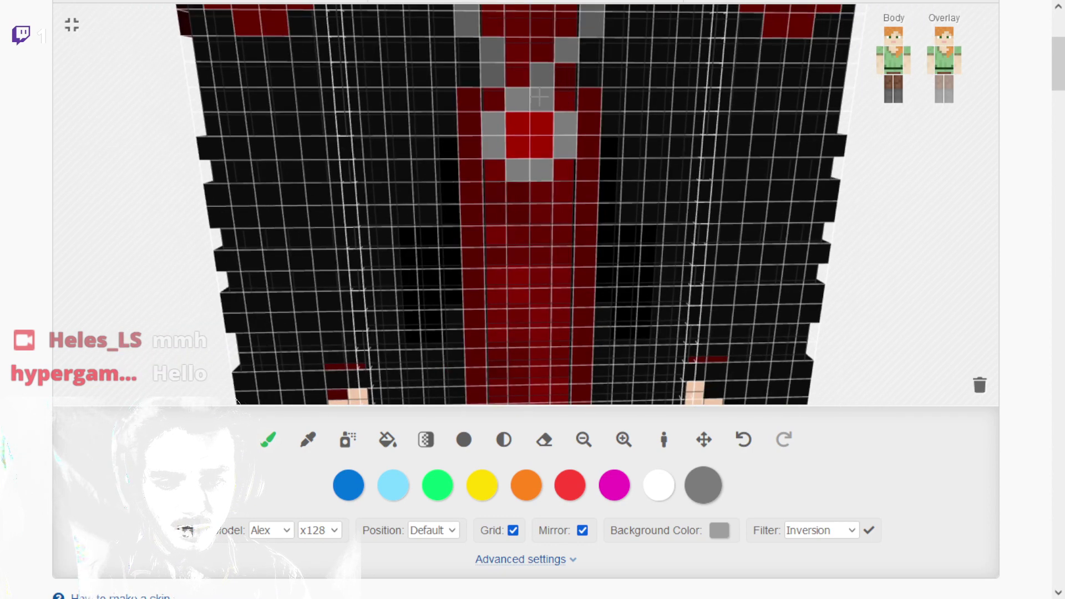
click(562, 70)
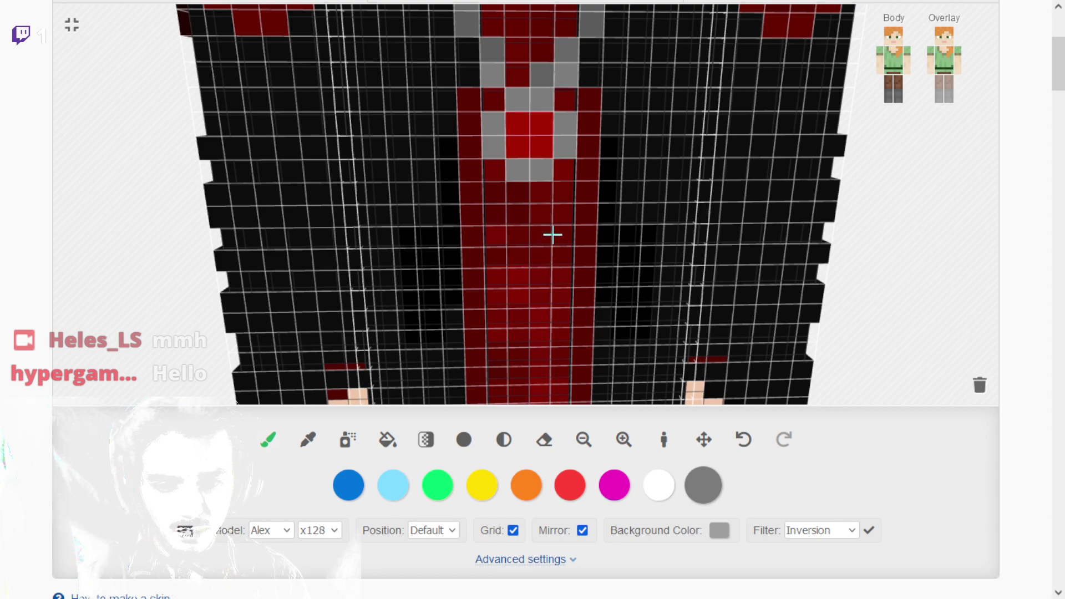
scroll(552, 235, down, 2)
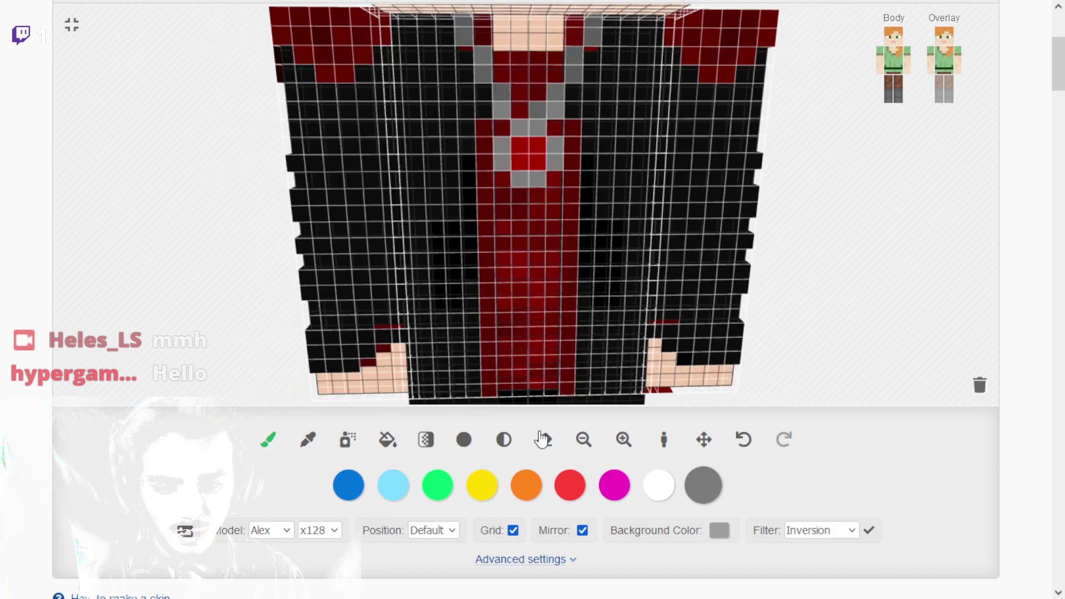
click(545, 440)
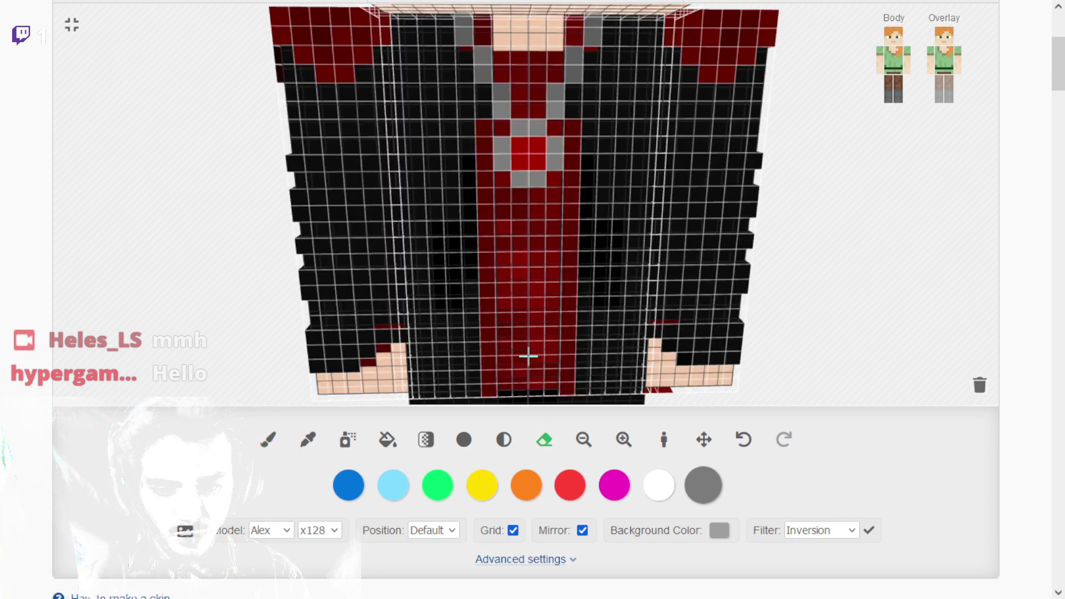
Darken the jacket's red trim, the lower chain links and the pendant with the shading tools.
click(306, 441)
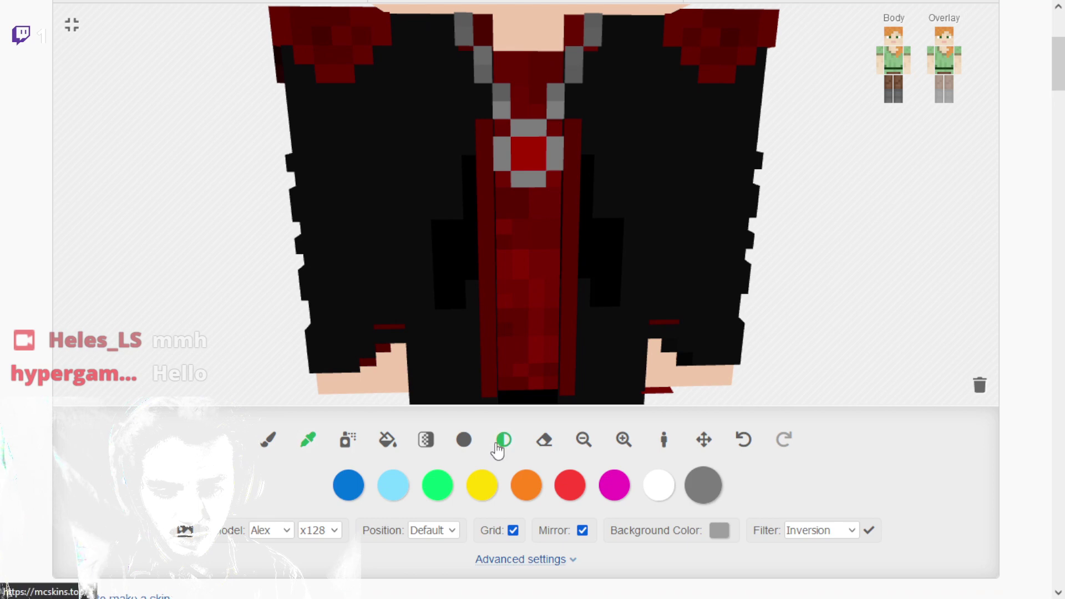
click(498, 444)
click(463, 442)
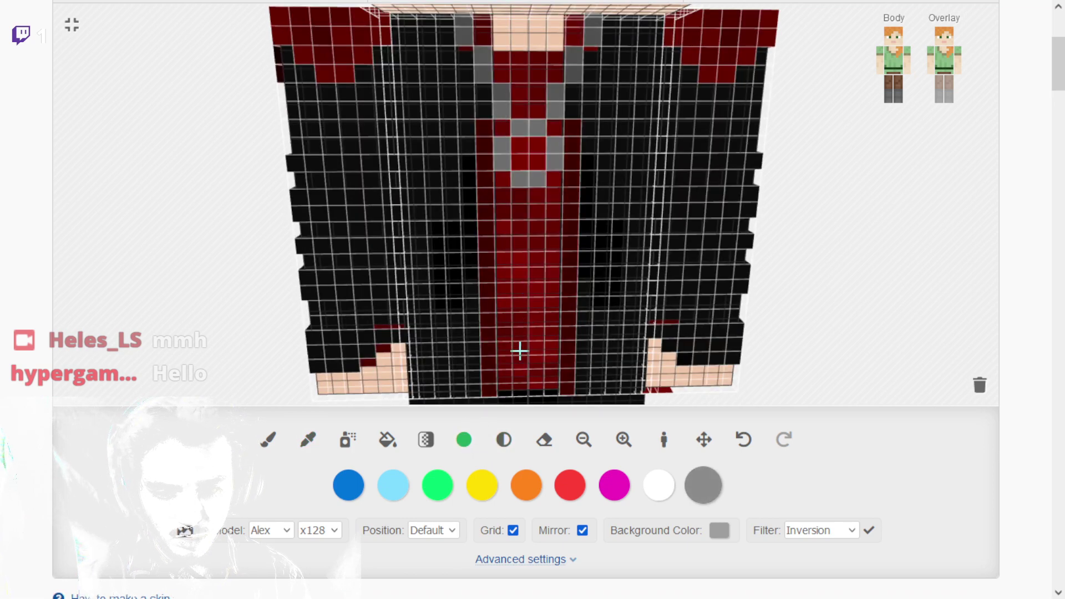
click(502, 441)
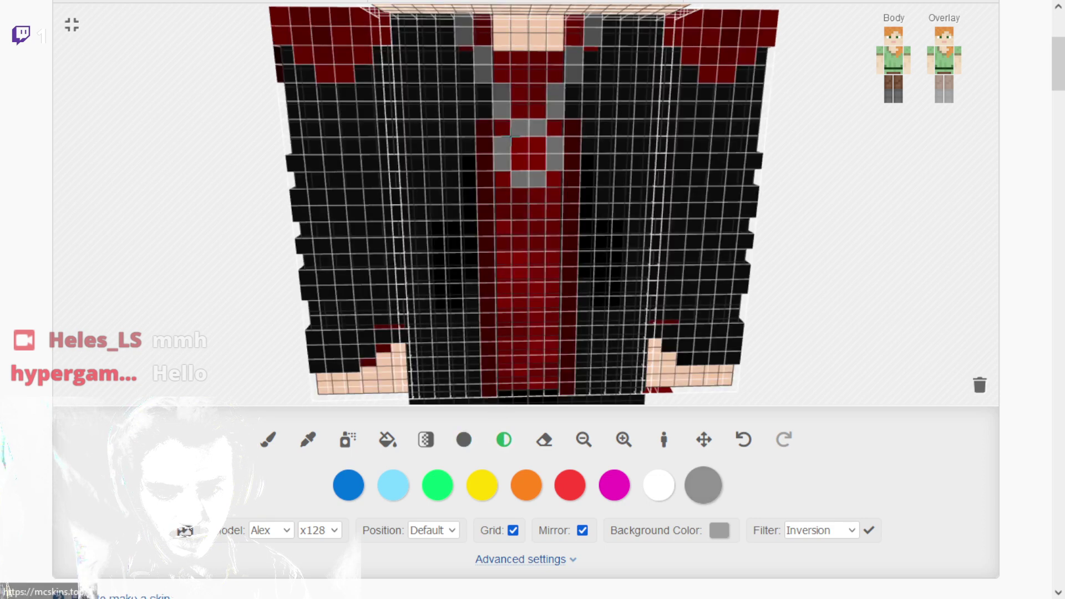
click(464, 440)
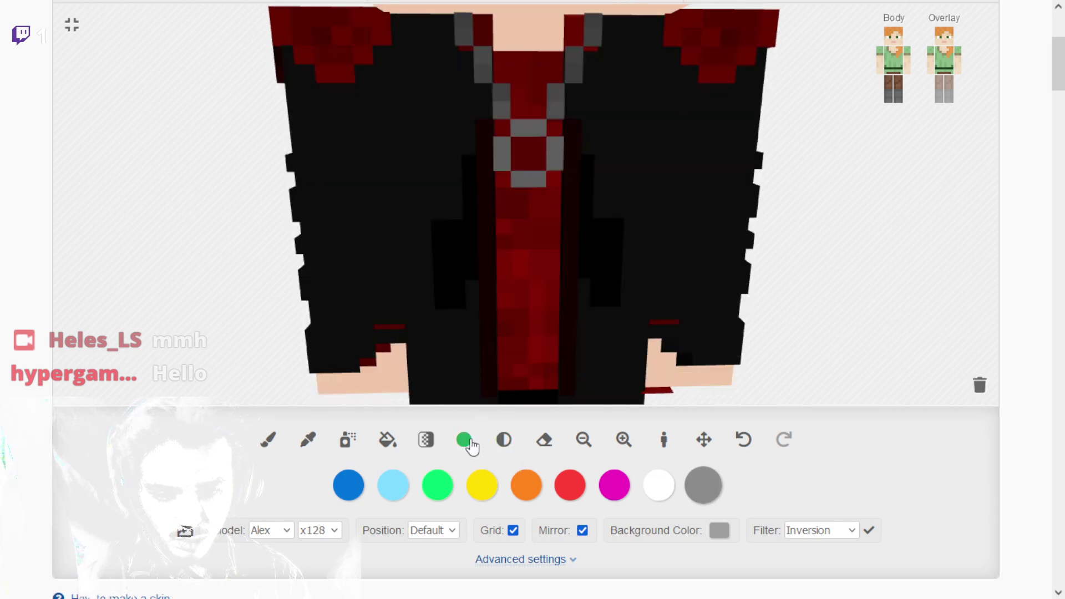
Lighten the pendant's grey frame and its red centre.
click(503, 440)
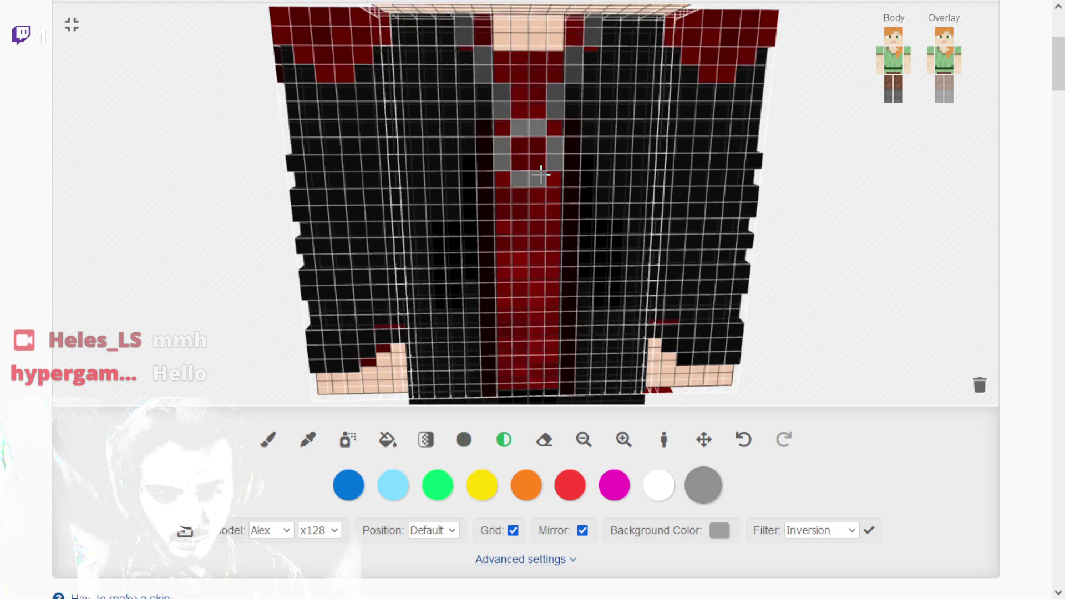
scroll(932, 143, down, 5)
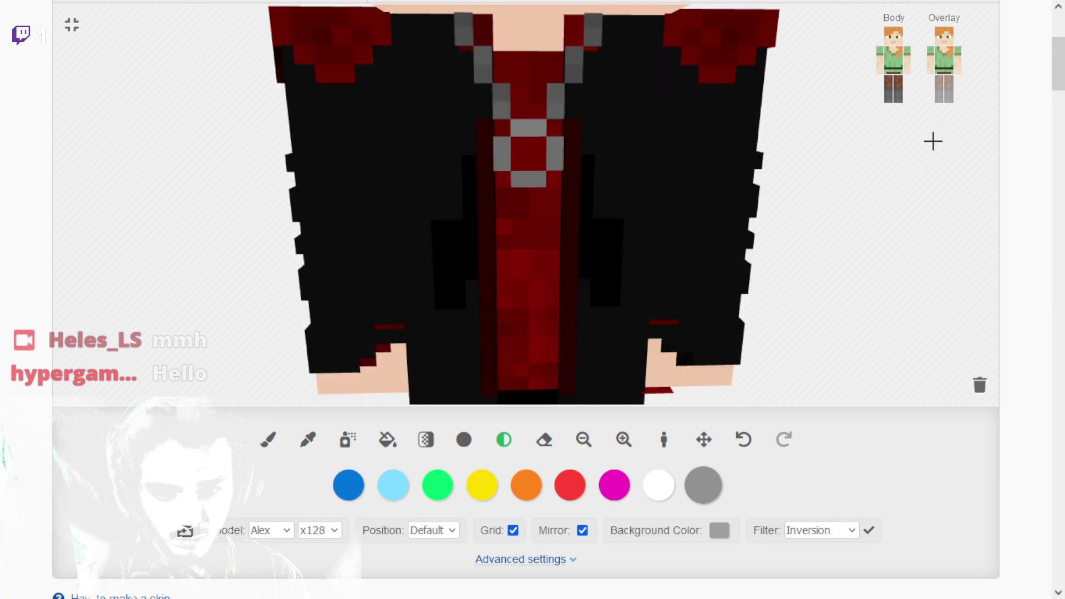
scroll(933, 147, down, 3)
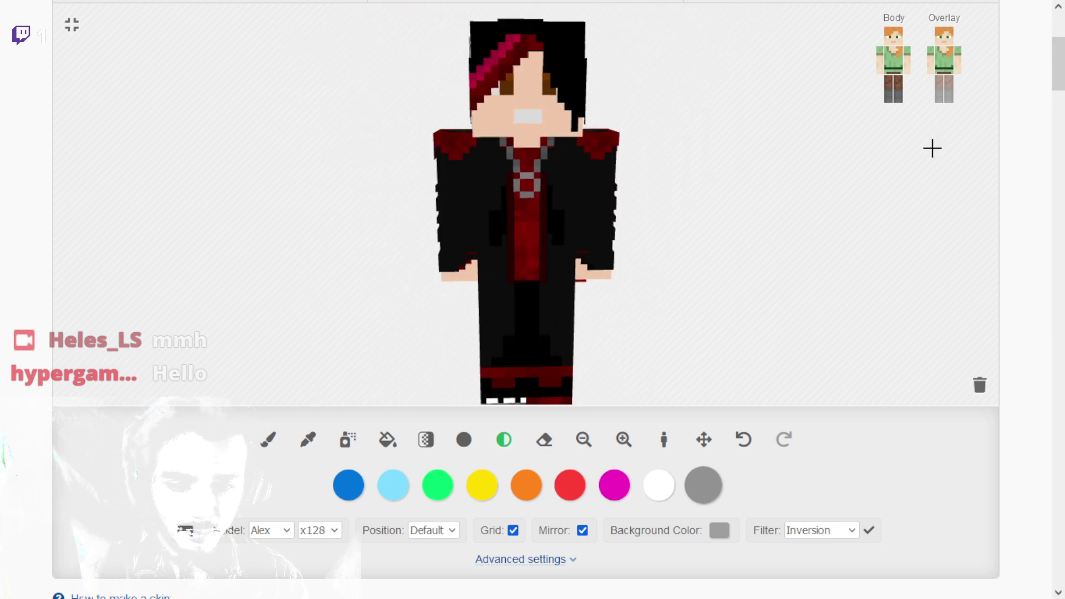
scroll(856, 148, up, 6)
scroll(553, 118, up, 2)
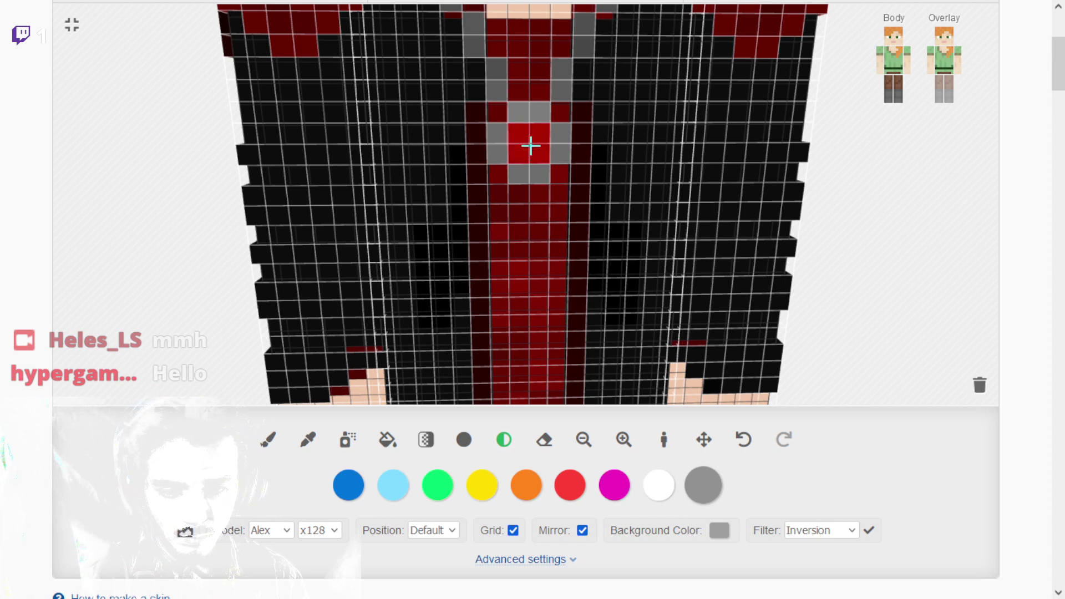
Zoom out and examine the whole figure from the front, including the shaded trim and pendant.
key(ctrl+minus)
key(ctrl+minus)
key(ctrl+minus)
key(ctrl+minus)
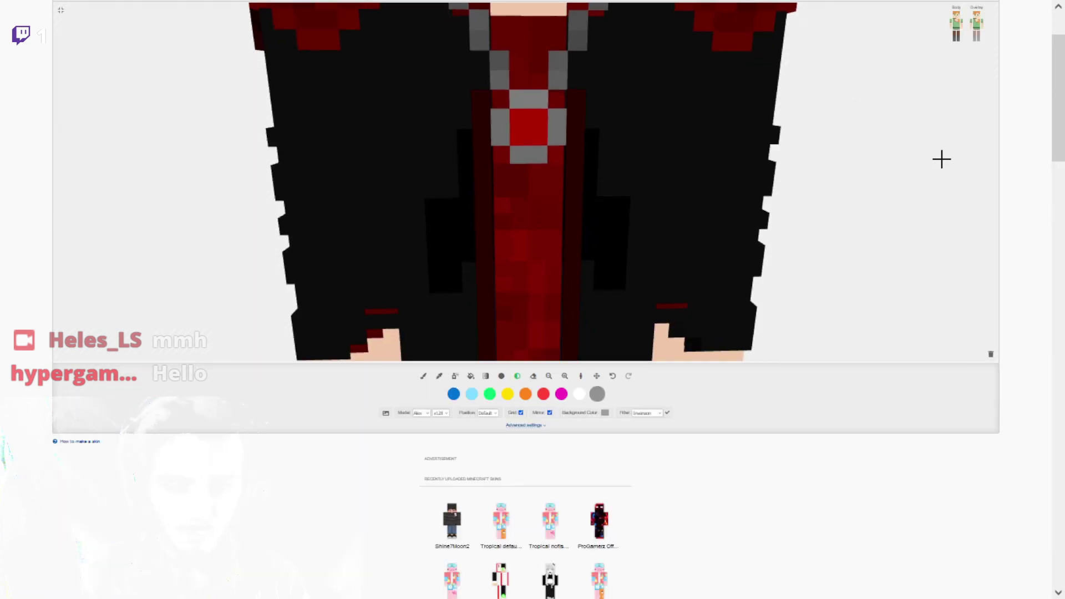
scroll(826, 159, down, 2)
scroll(826, 159, down, 3)
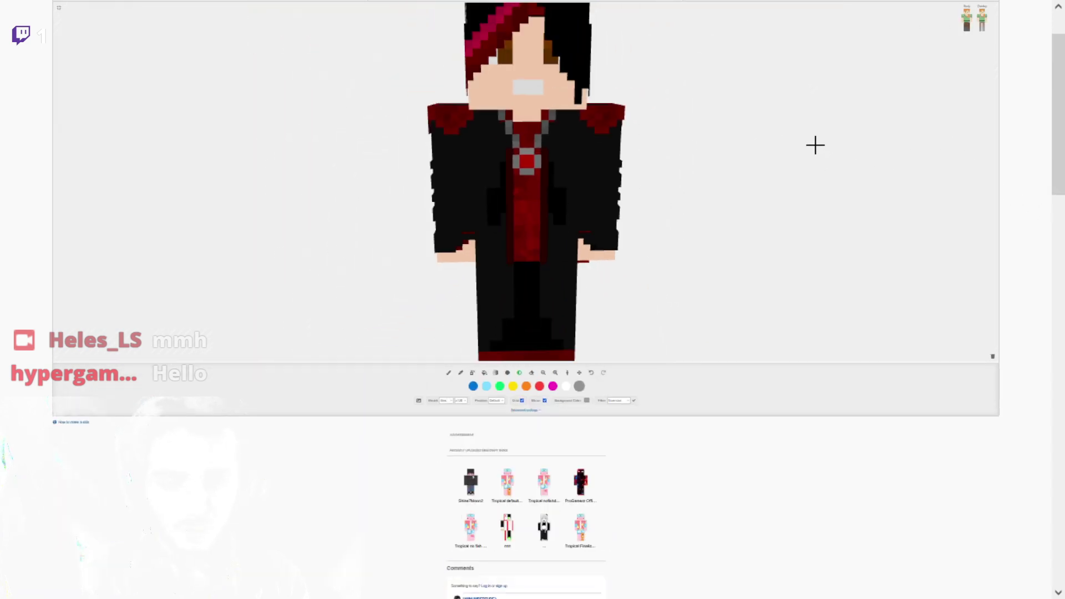
scroll(772, 100, down, 1)
scroll(771, 101, down, 1)
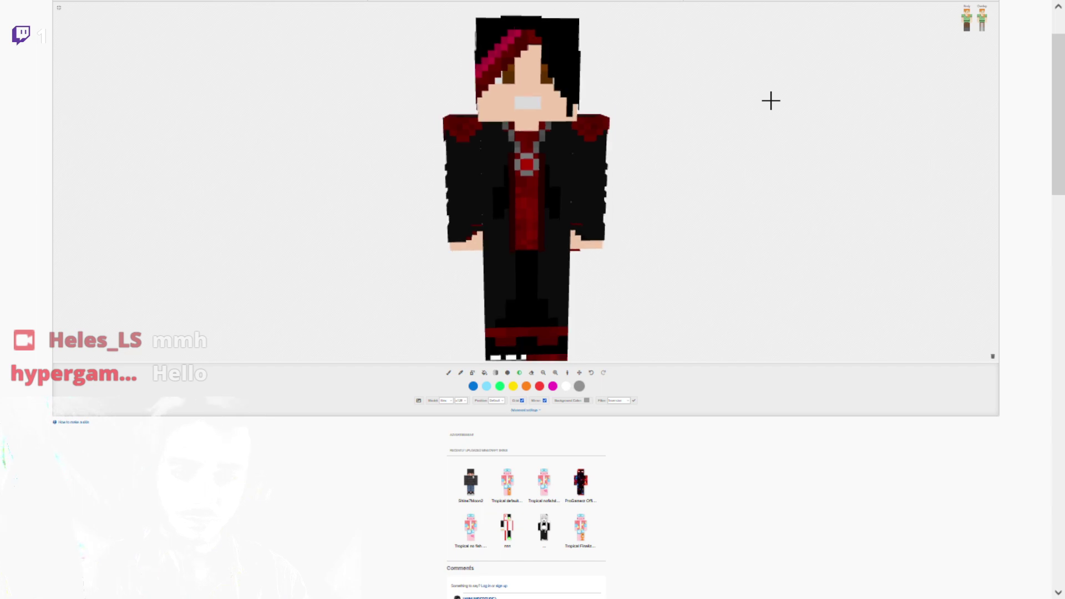
Examine the whole figure, then the torso, necklace and sleeves up close and from slightly above at a larger page zoom.
scroll(834, 476, up, 2)
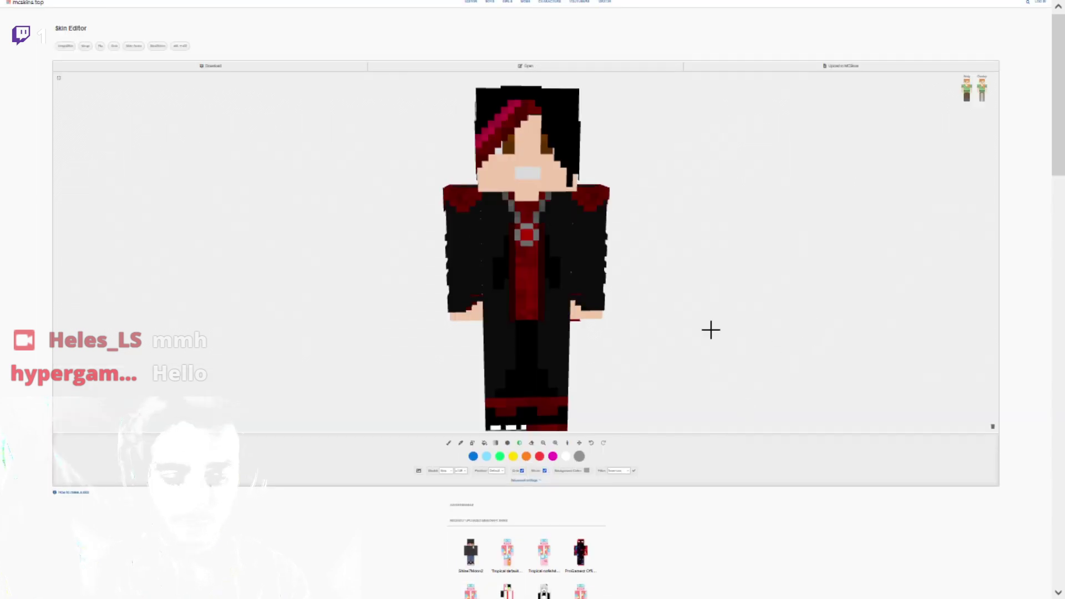
scroll(846, 548, up, 6)
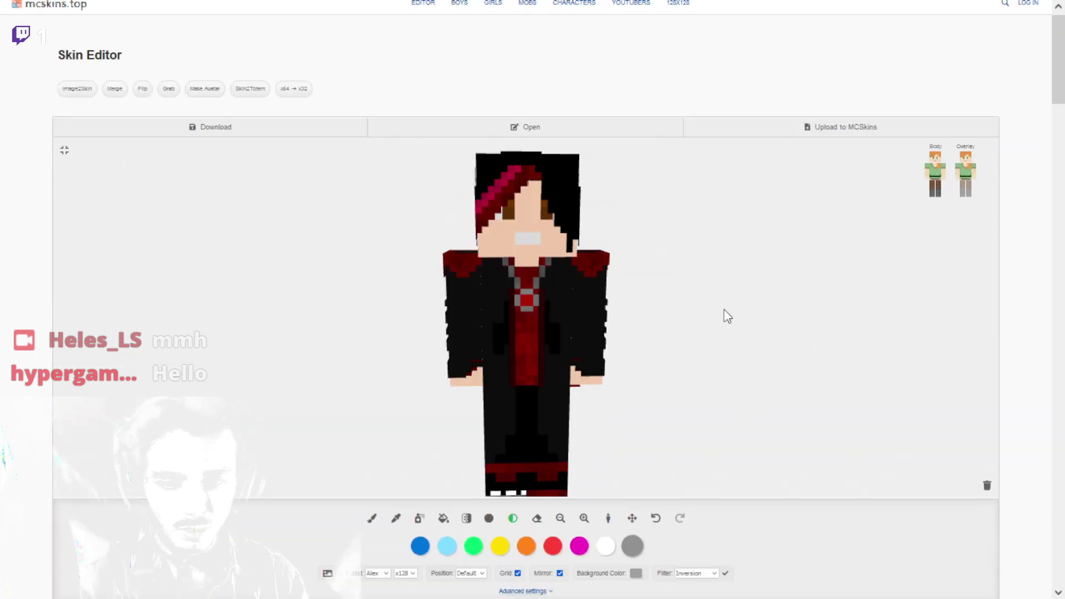
scroll(626, 109, up, 2)
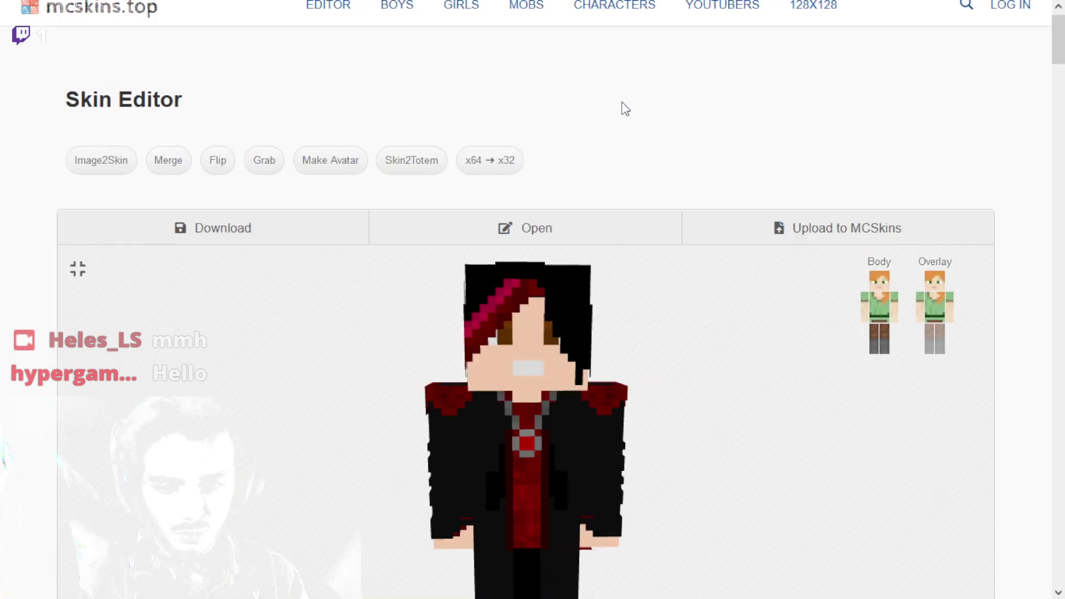
scroll(624, 108, down, 7)
scroll(714, 418, up, 2)
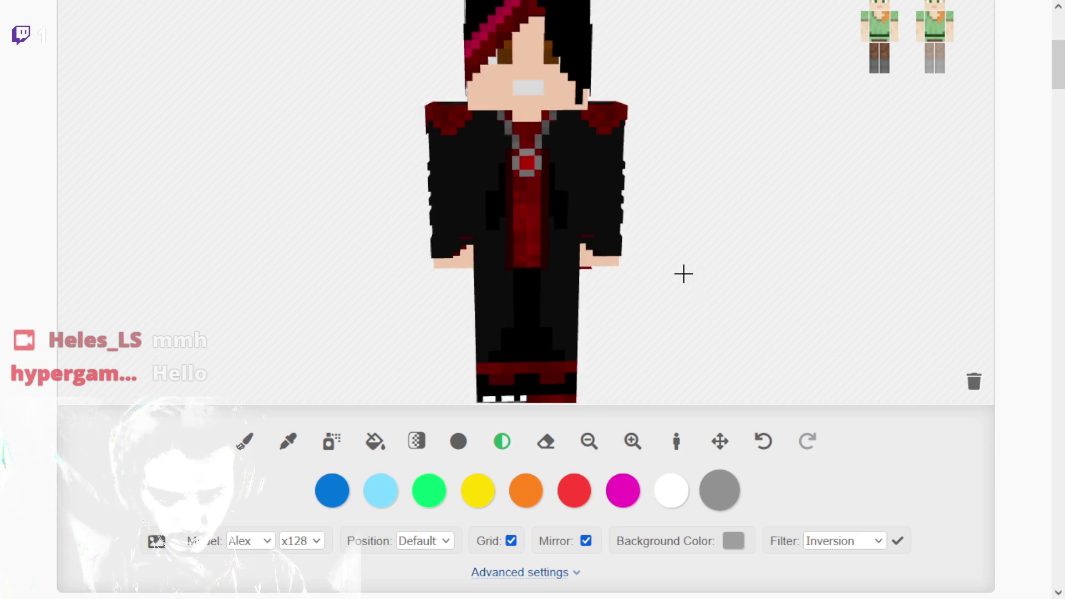
scroll(571, 121, up, 4)
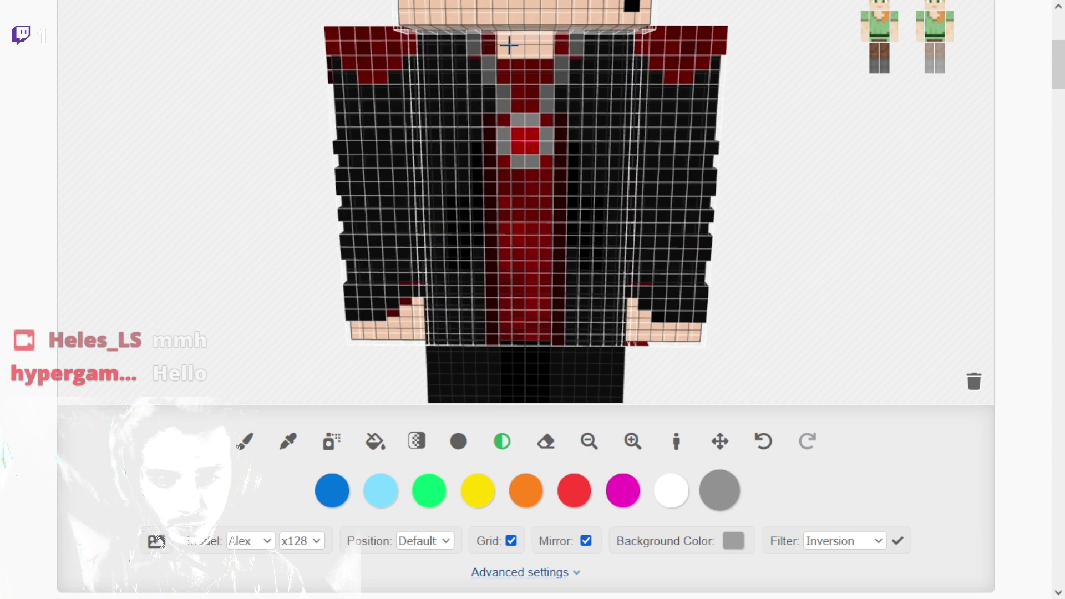
scroll(634, 159, up, 3)
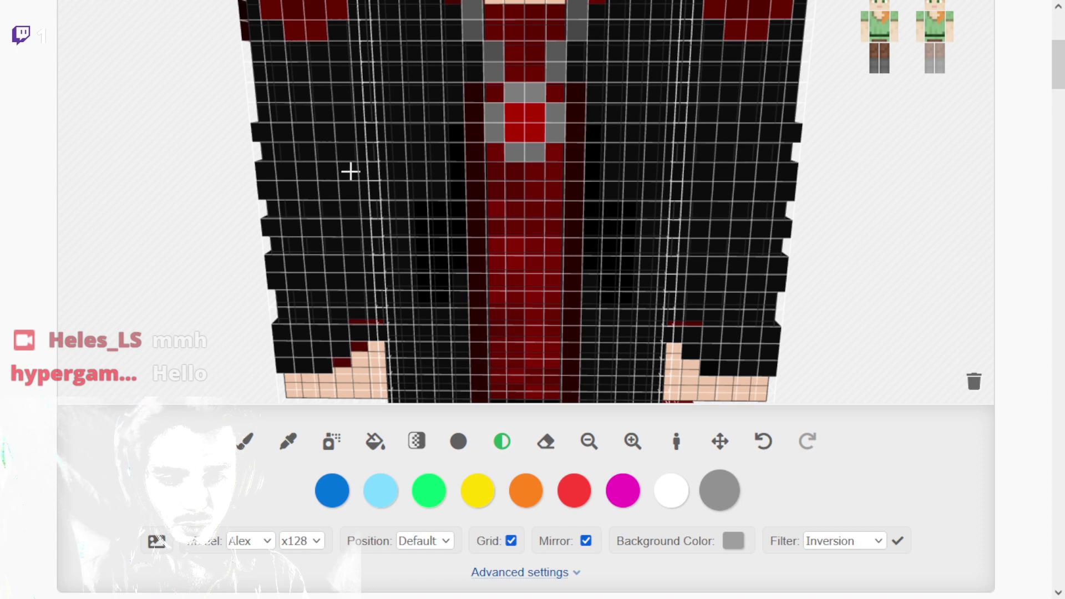
scroll(258, 199, down, 4)
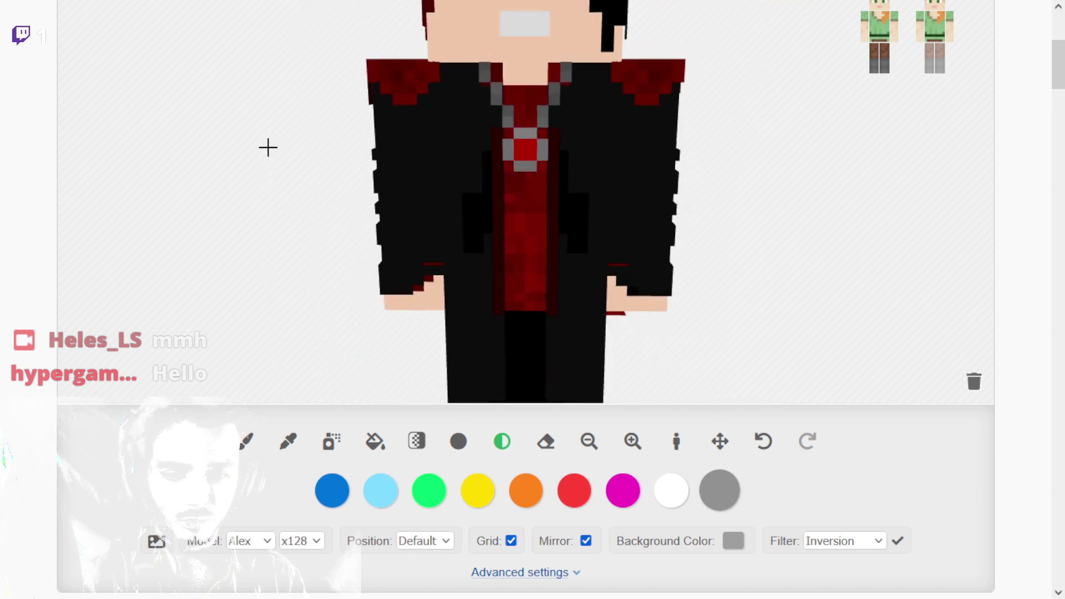
scroll(268, 148, down, 2)
mouse_move(268, 159)
mouse_down()
mouse_move(266, 119)
mouse_move(259, 181)
mouse_move(274, 152)
mouse_up()
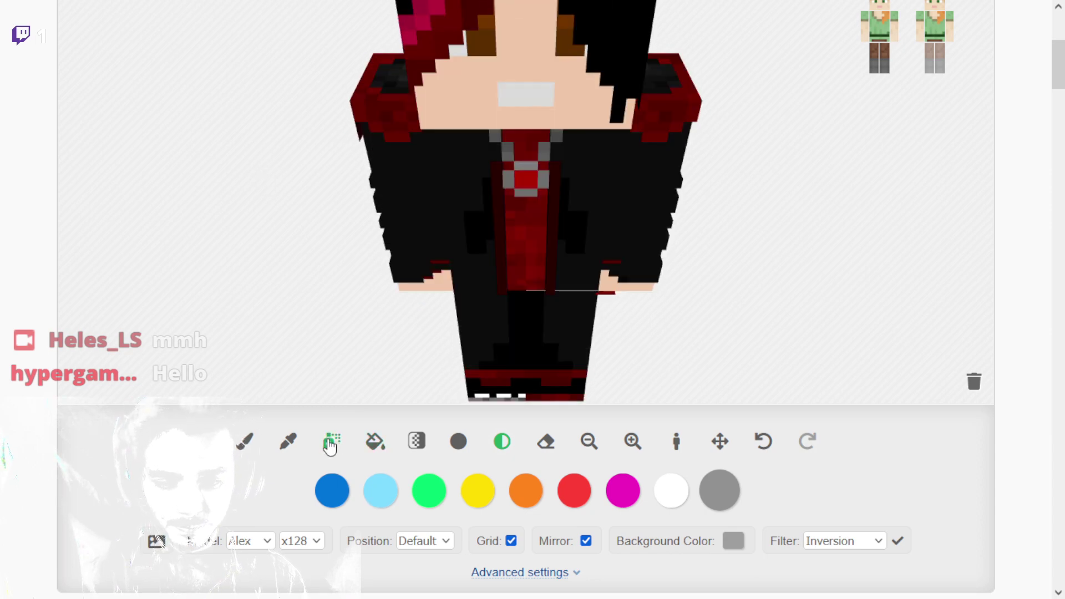
Hide the head's overlay layer to expose the bare face, and dismiss the browser's notification bar.
click(284, 444)
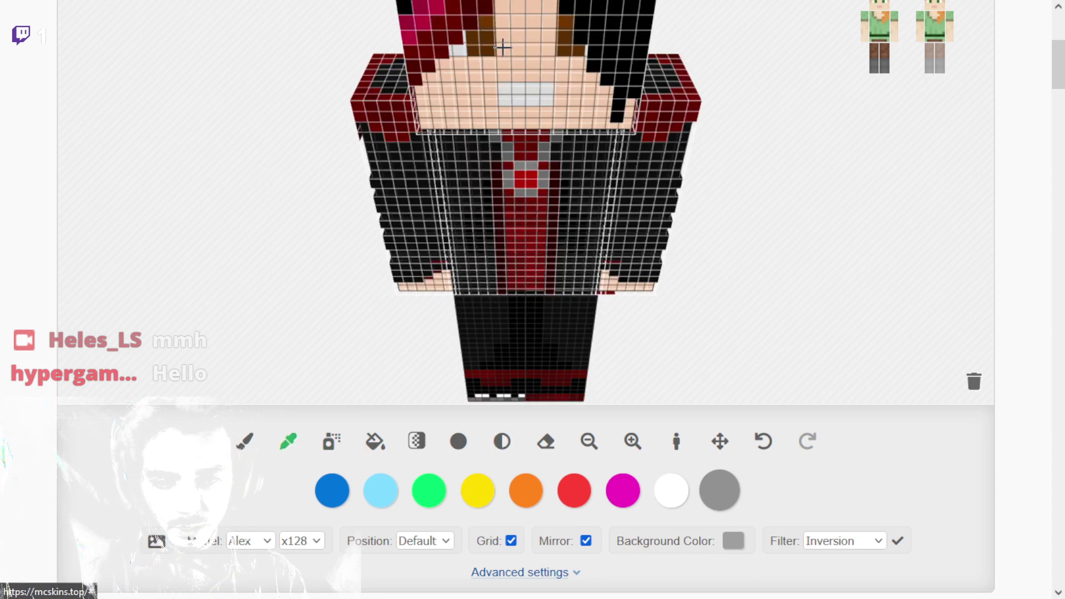
click(500, 46)
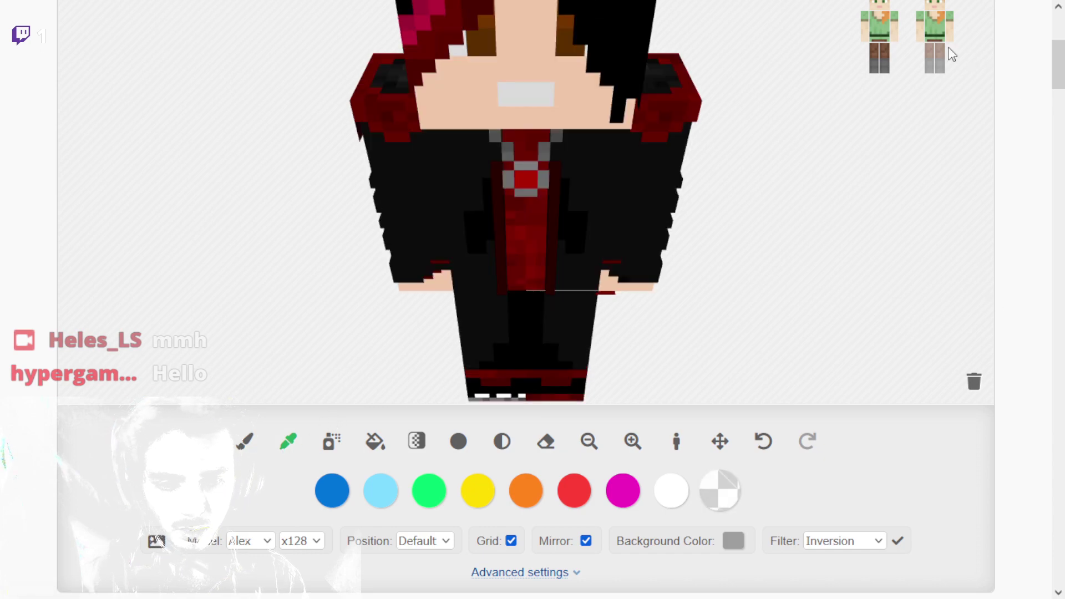
key(F11)
click(934, 126)
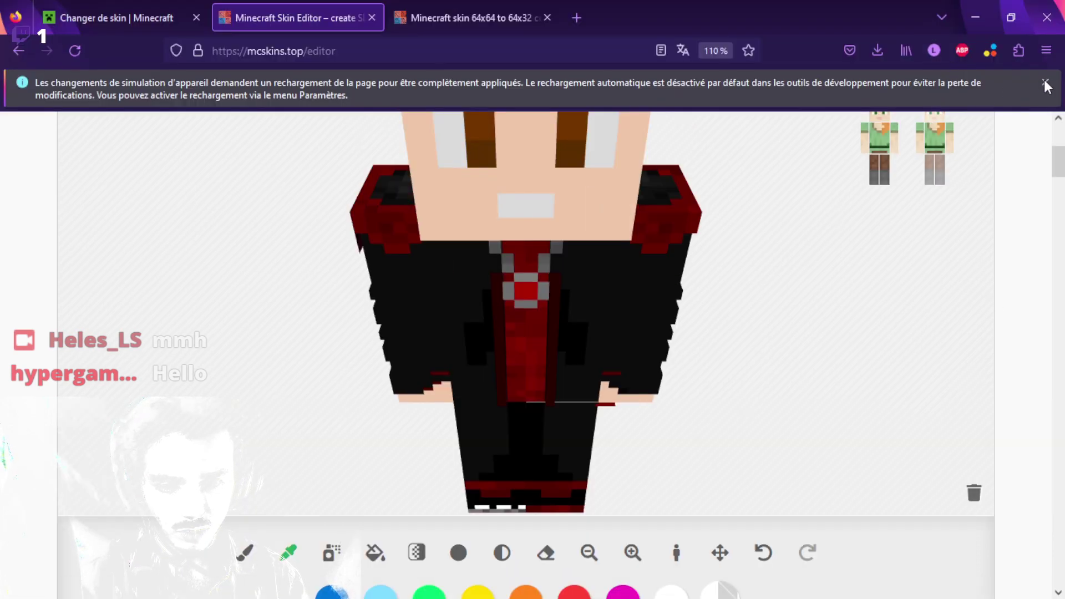
click(1045, 82)
key(F11)
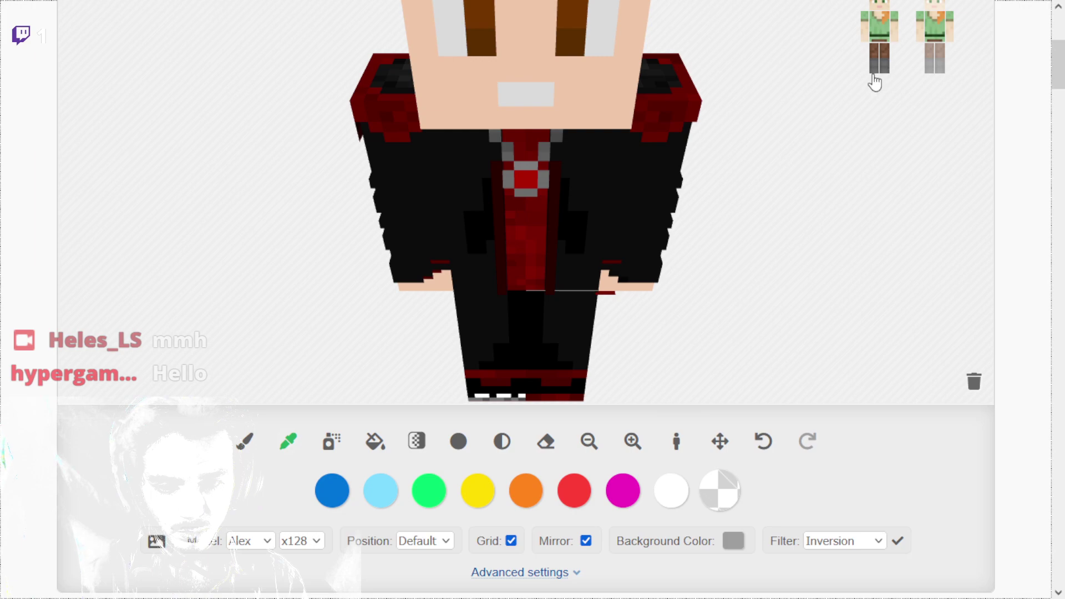
Sample the face's skin tone and make the brush ready with it.
click(492, 54)
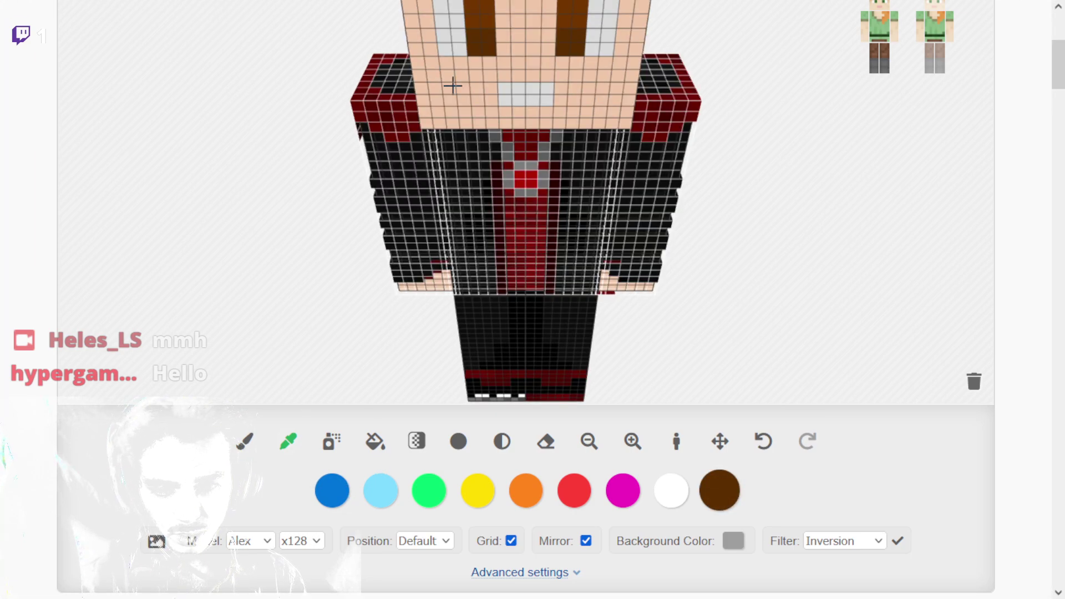
click(453, 86)
click(244, 441)
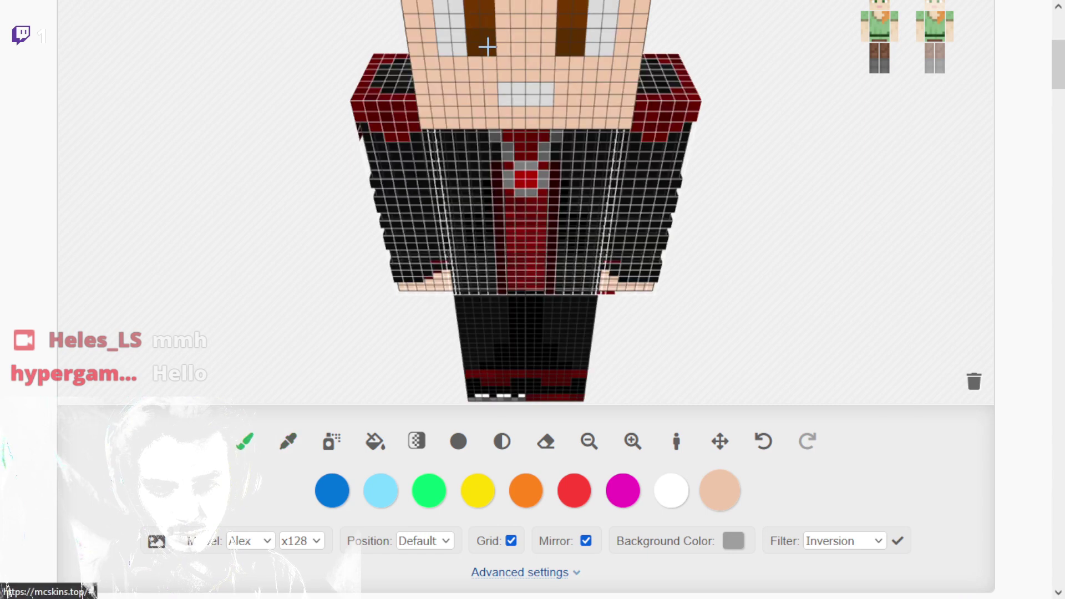
Try skin-tone strokes over the lower inner corners and upper rows of both eyes, and undo all of them.
click(488, 49)
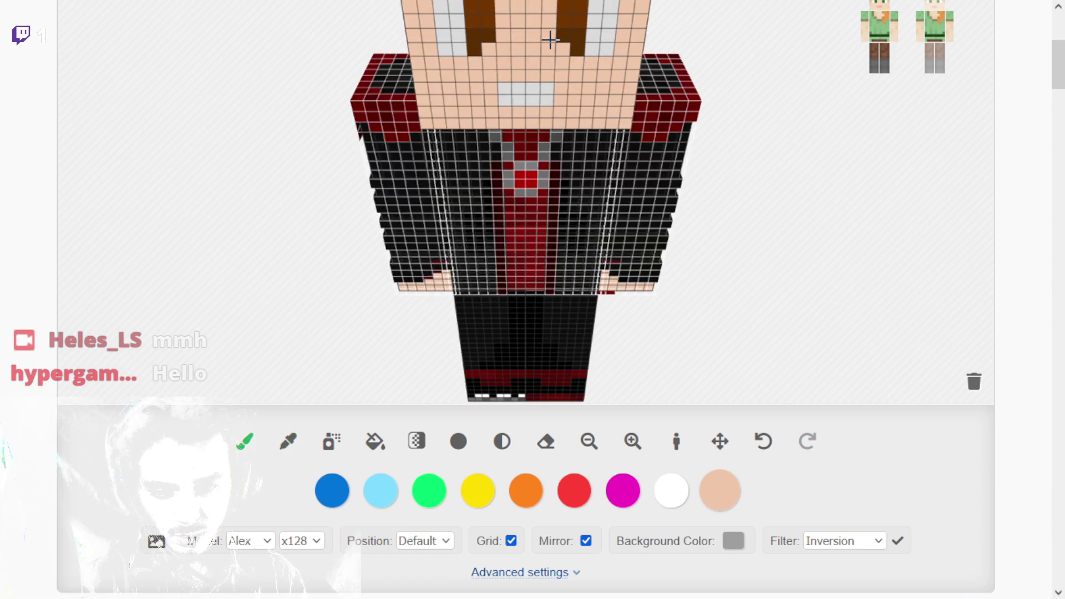
scroll(550, 39, down, 2)
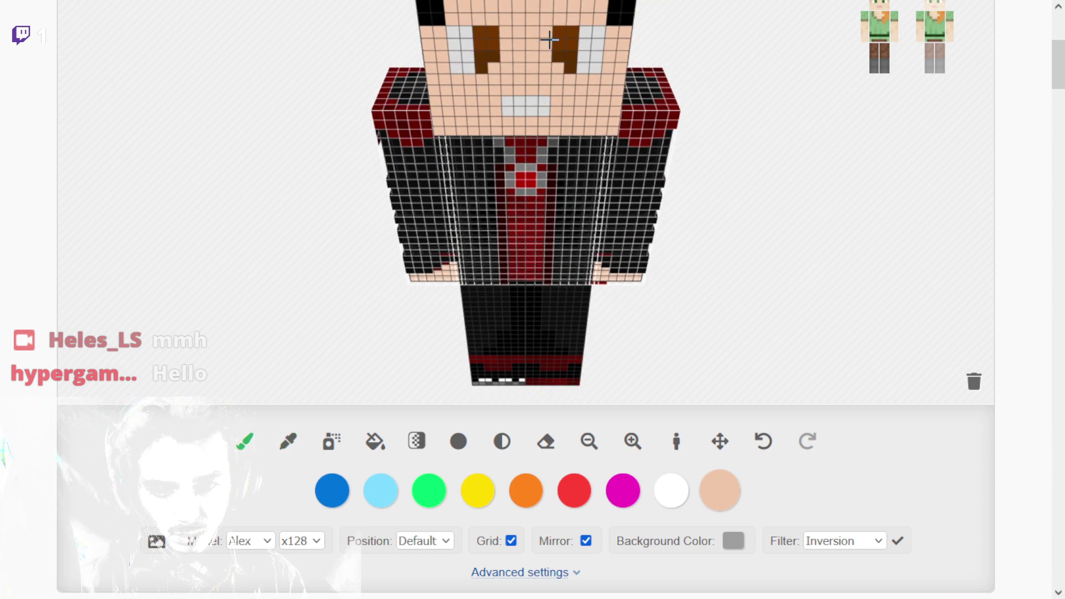
mouse_move(549, 40)
mouse_down()
mouse_move(599, 40)
mouse_move(573, 26)
mouse_up()
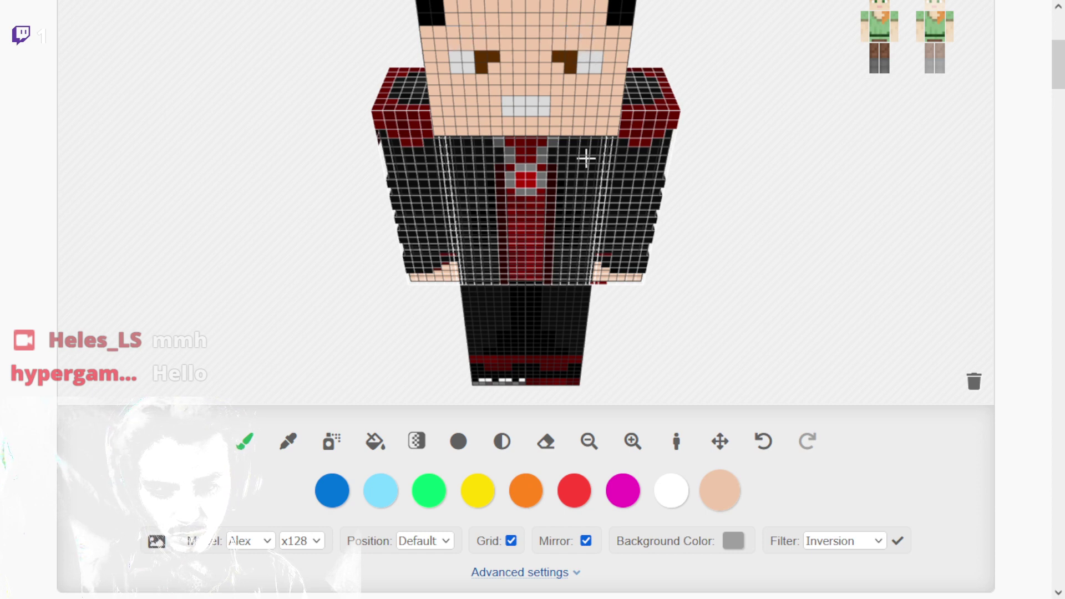
click(764, 444)
click(765, 445)
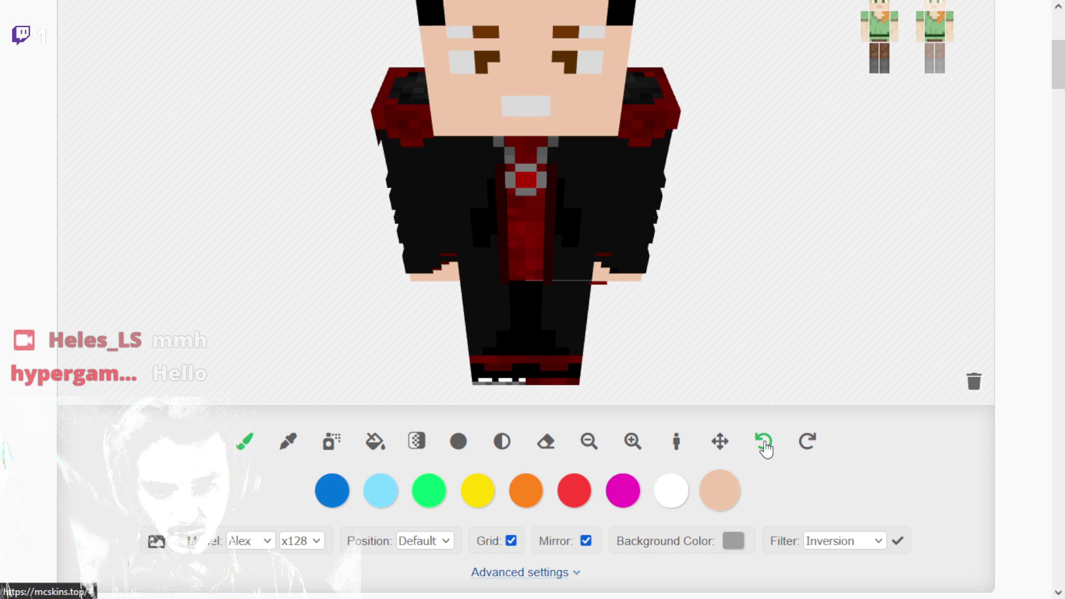
click(765, 447)
click(765, 447)
click(765, 443)
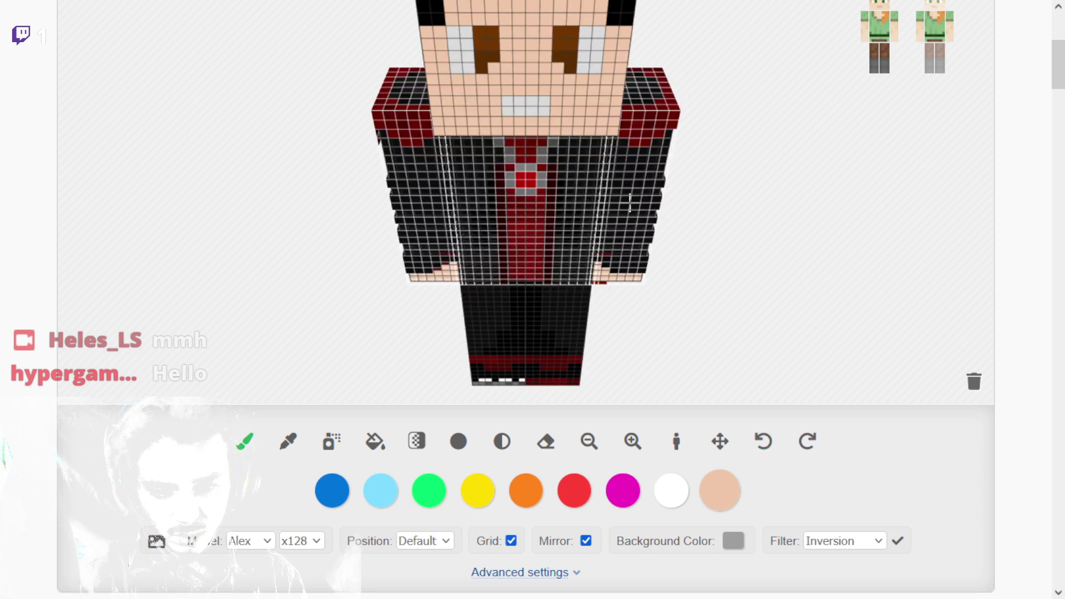
click(764, 443)
Round both eyes by painting their upper and lower corner pixels in skin tone, and check the face from the front.
click(573, 28)
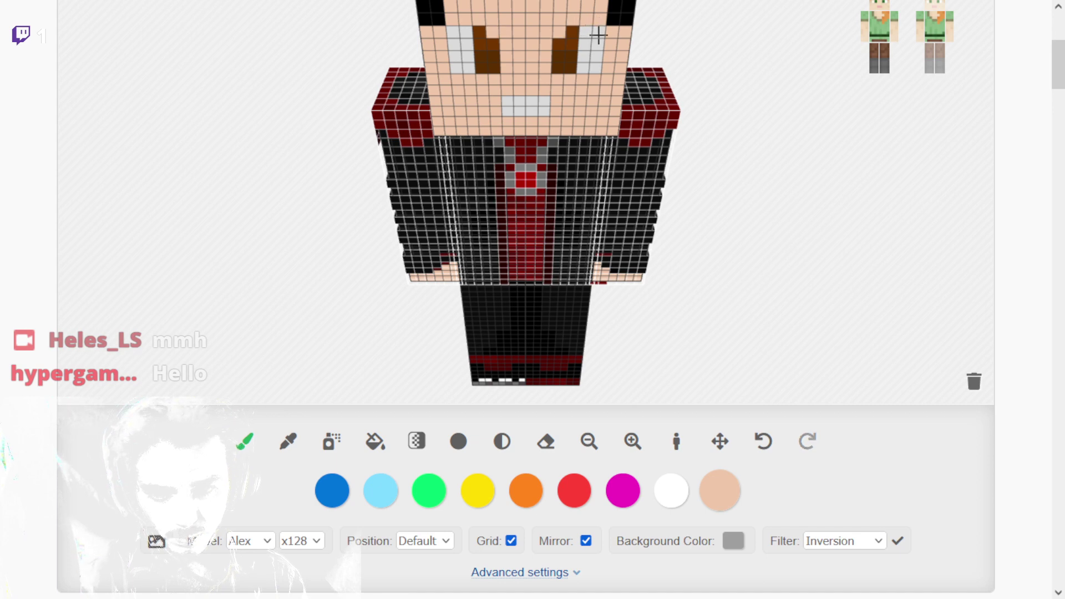
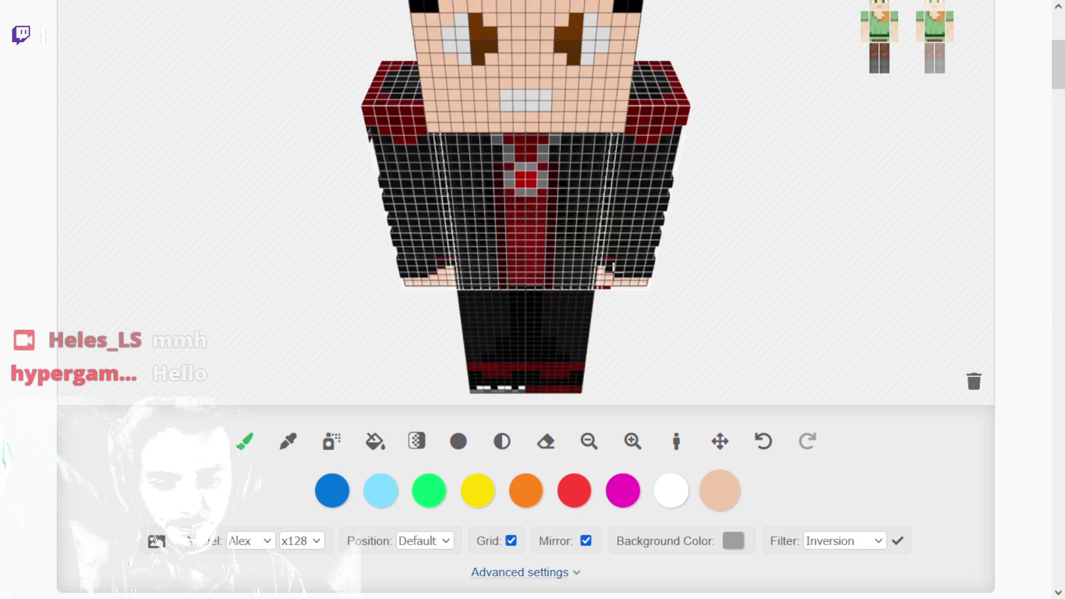
click(677, 440)
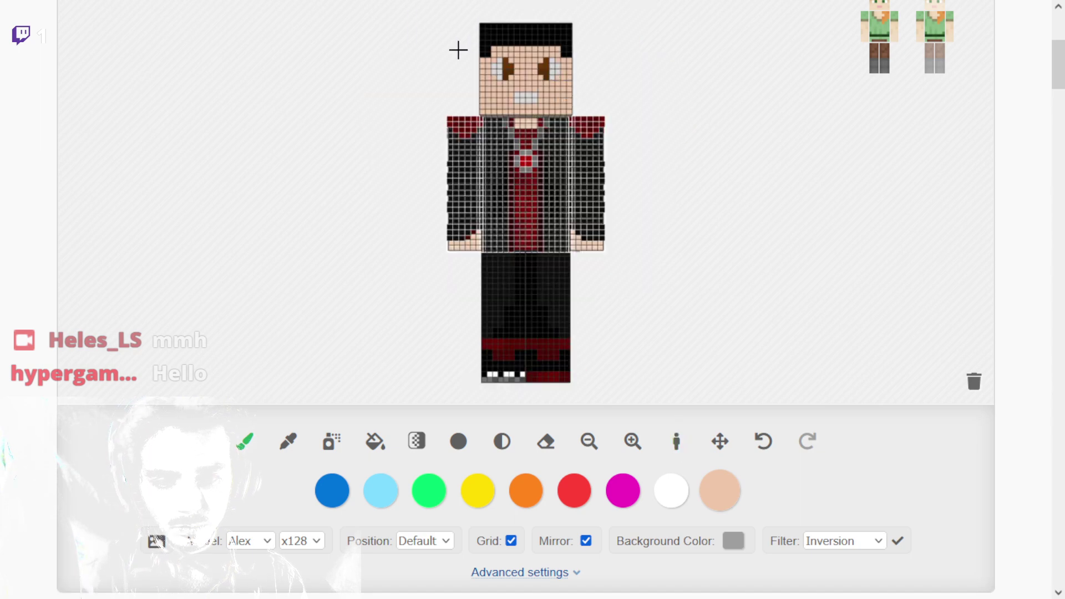
scroll(502, 25, up, 2)
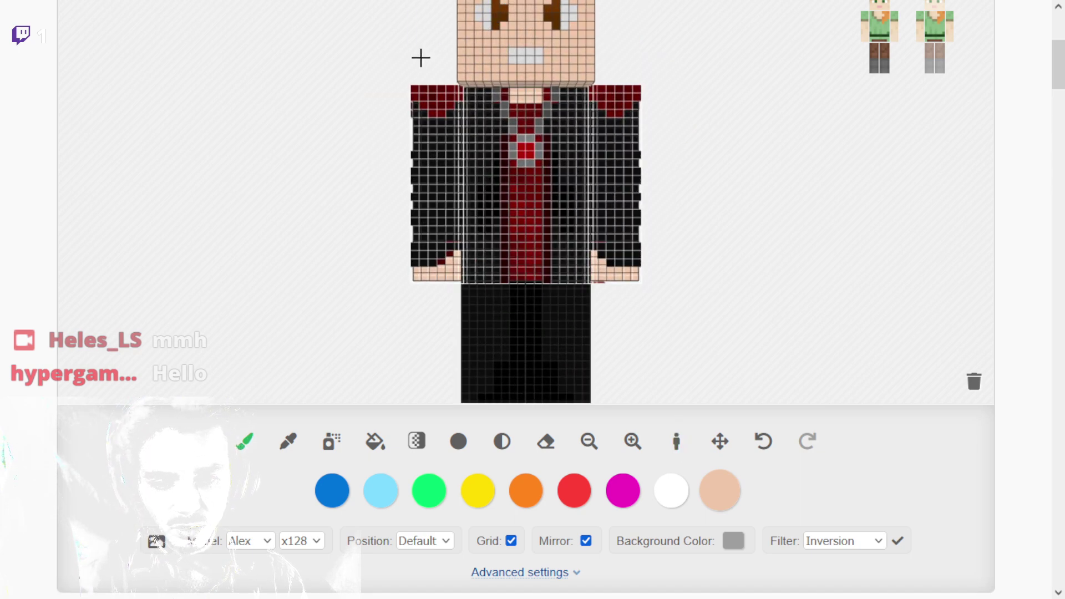
drag(420, 57, 374, 110)
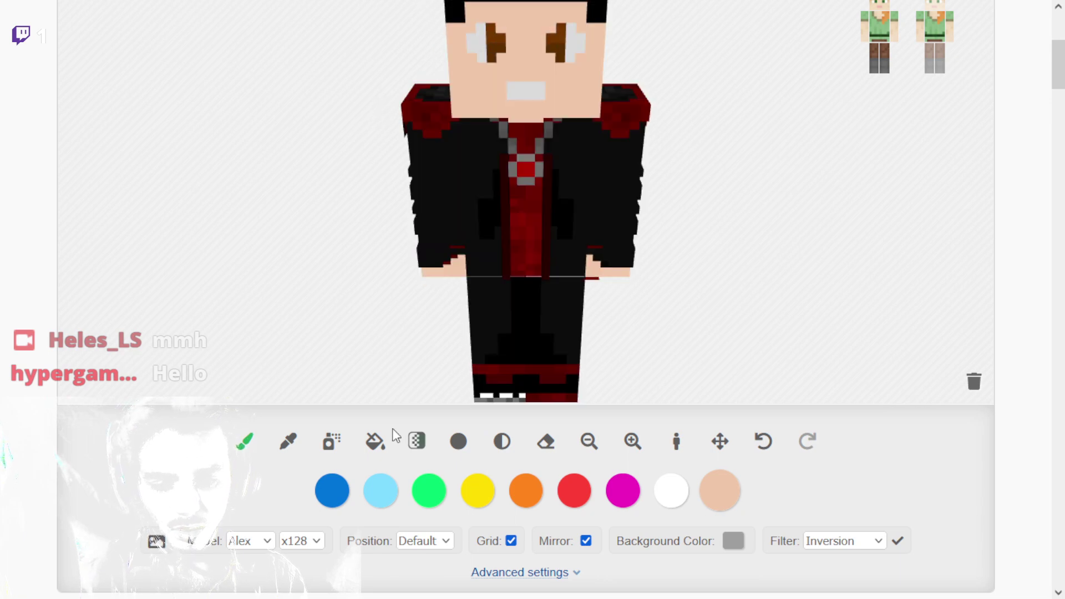
Widen both irises outward with the sampled medium brown in the upper half and dark brown in the lower half.
click(288, 442)
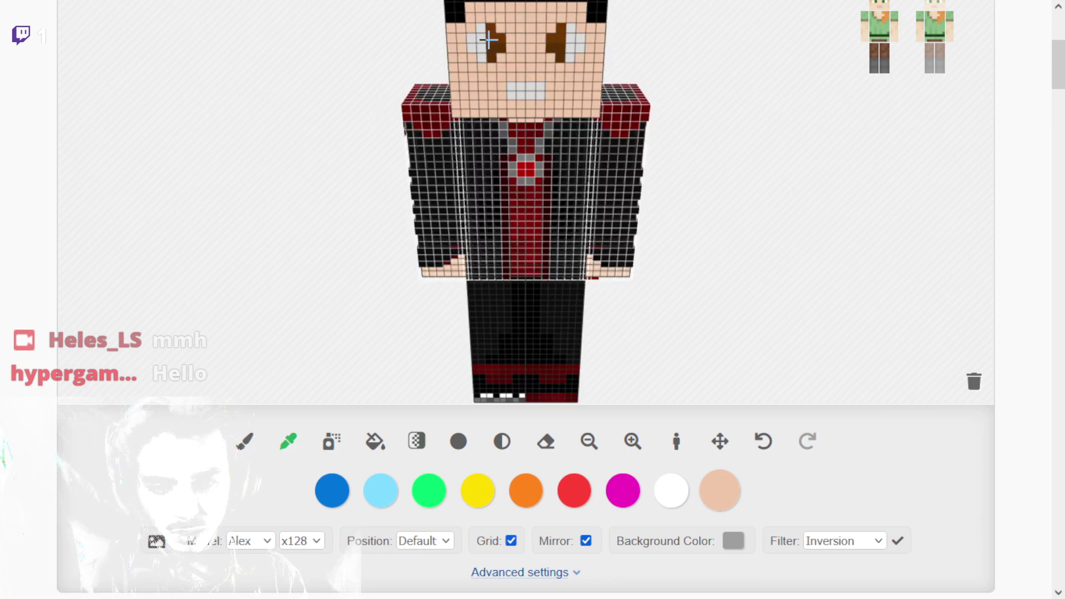
click(491, 45)
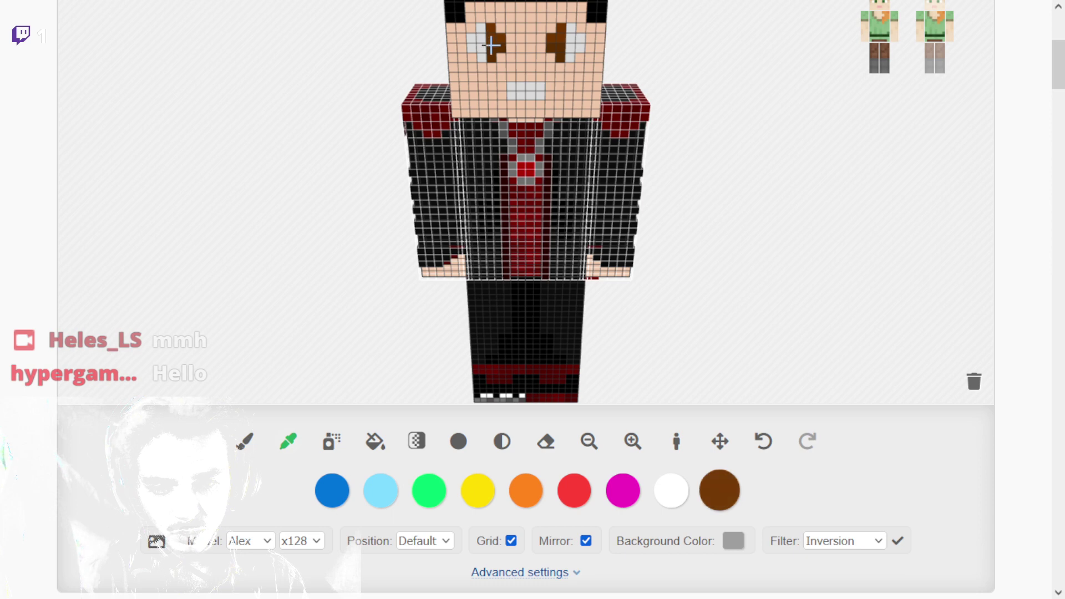
click(245, 441)
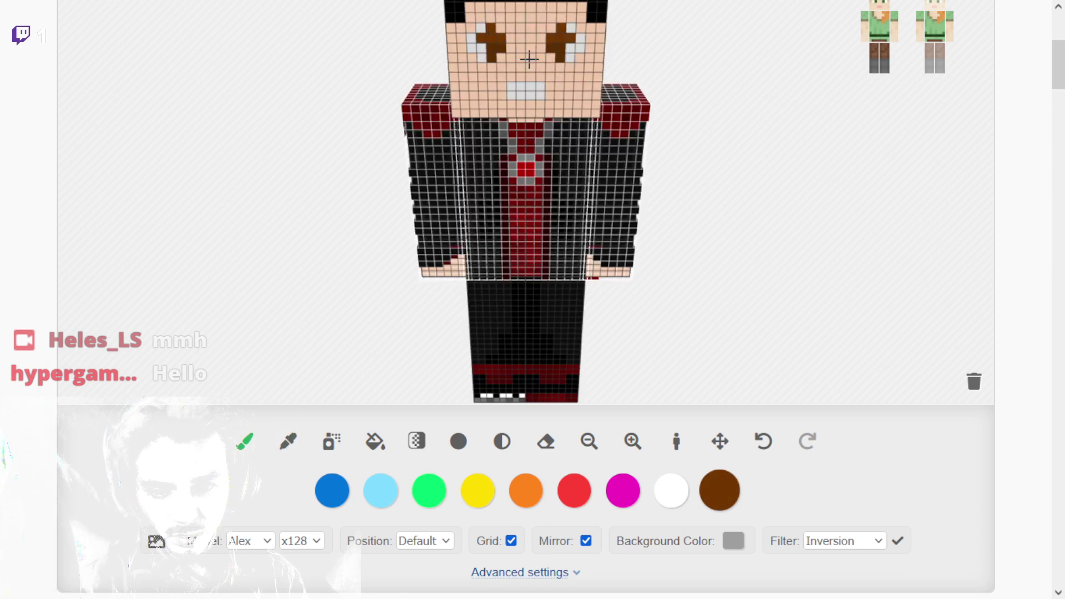
click(288, 444)
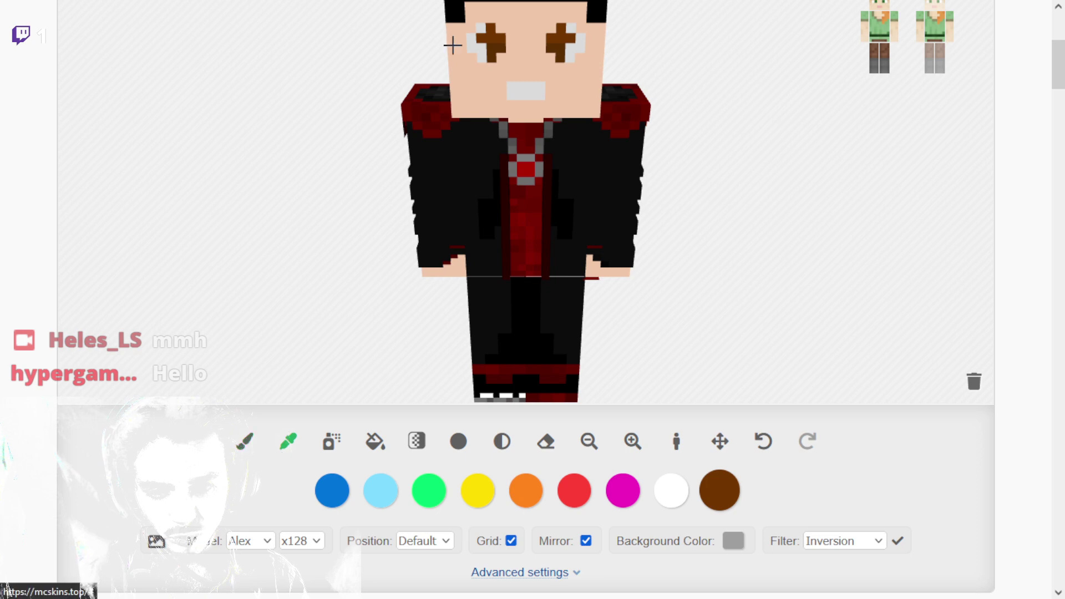
click(246, 443)
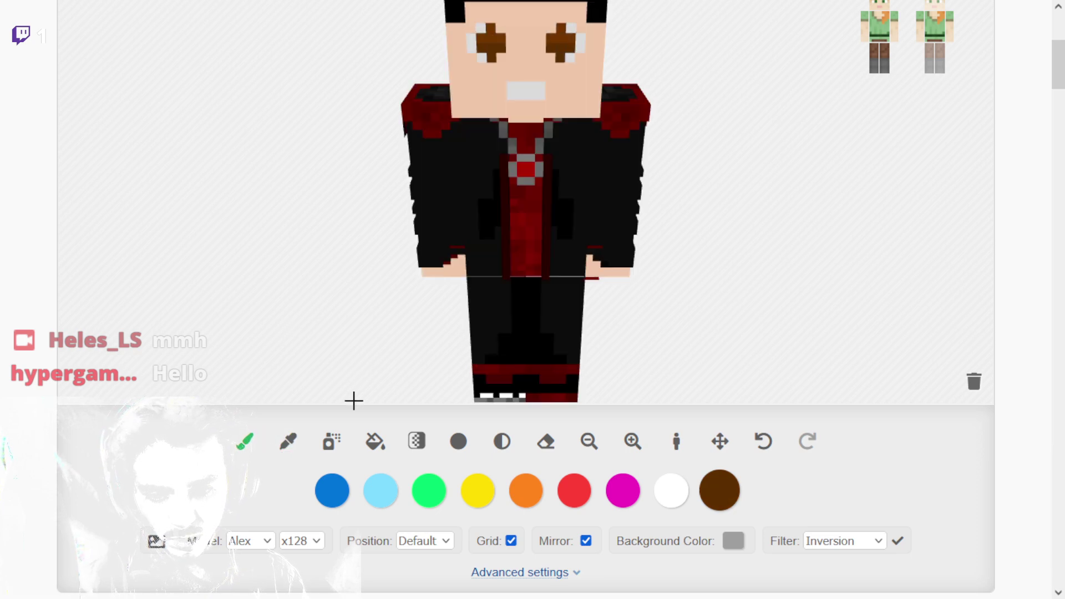
Try a dark brown bucket fill on the white pixel at the eye's lower edge, and undo it.
click(375, 447)
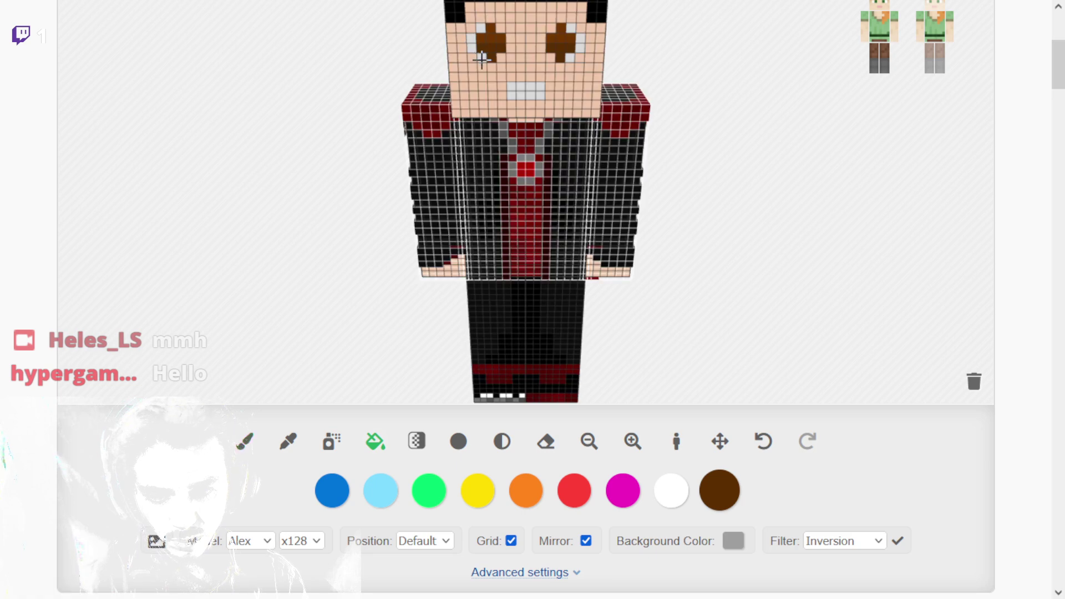
click(482, 60)
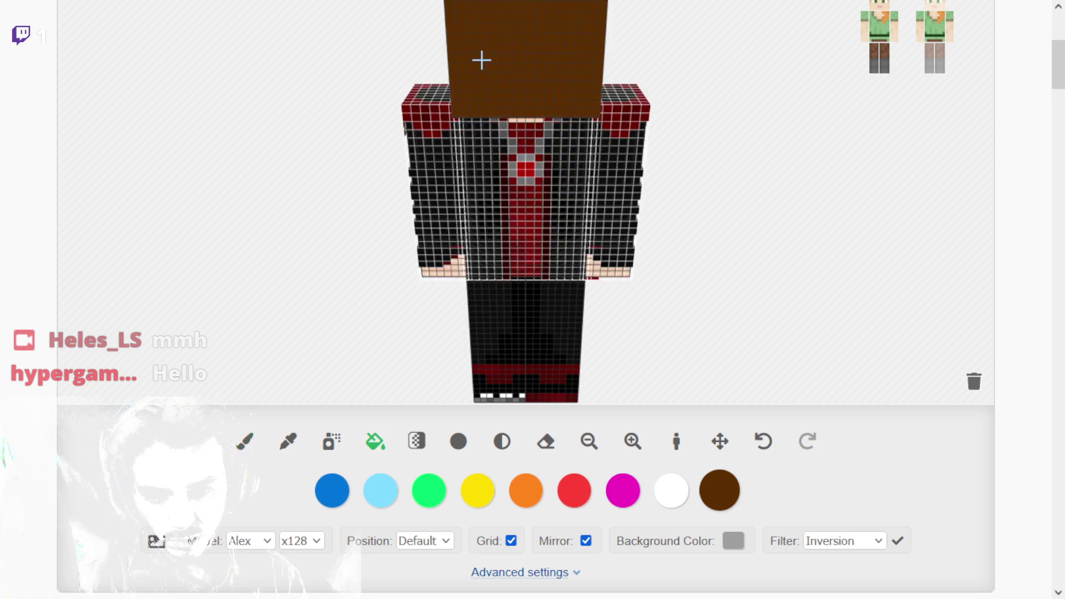
click(763, 441)
Sample the eye's light grey and paint it above, below and on the inner side of both brown irises.
click(288, 443)
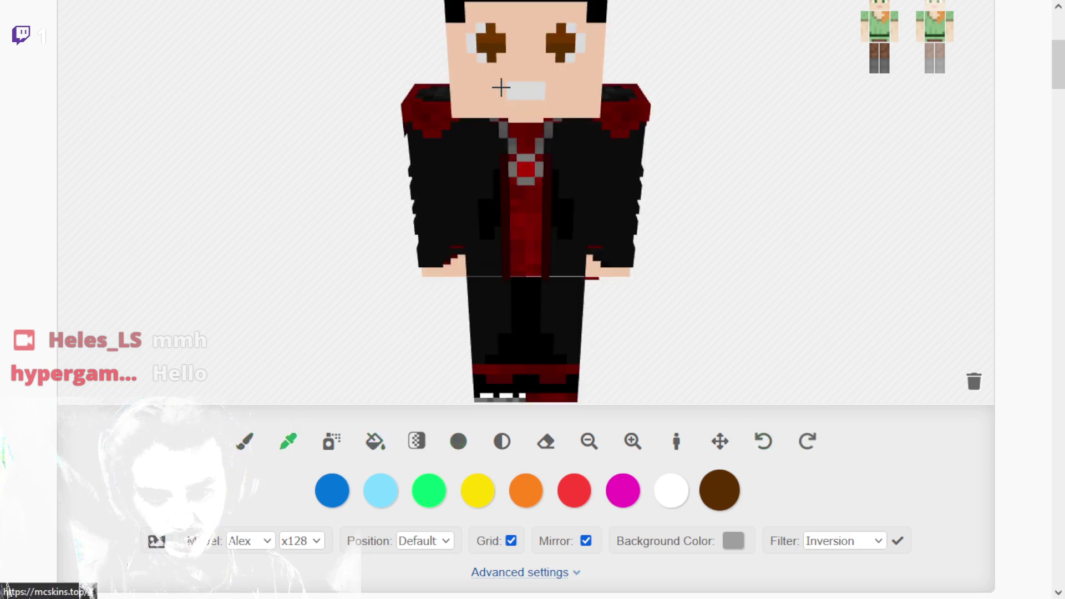
click(482, 56)
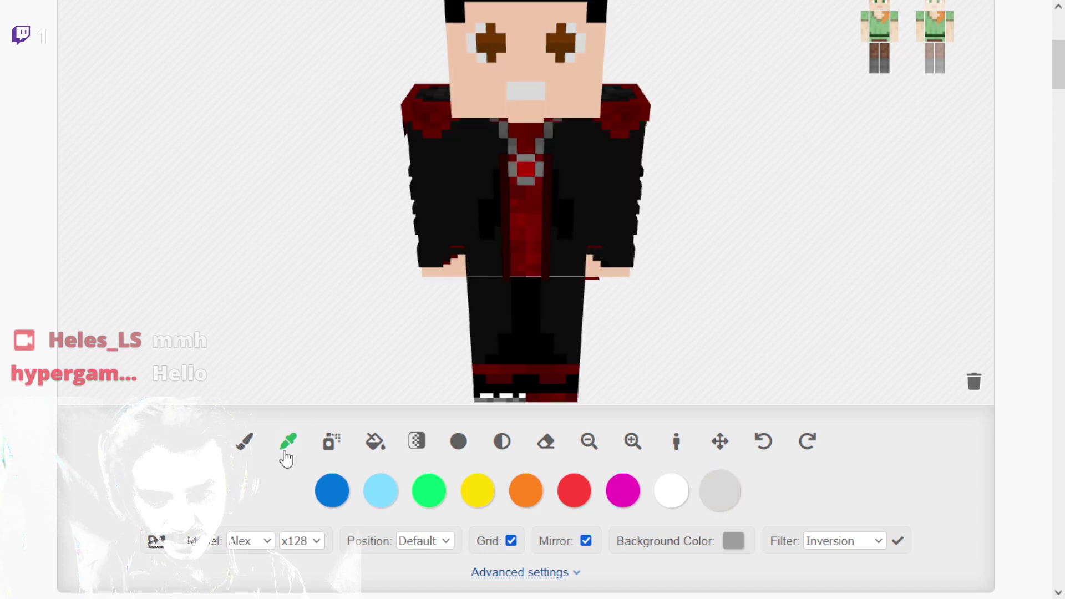
click(245, 441)
mouse_move(492, 60)
mouse_down()
mouse_move(503, 34)
mouse_move(489, 43)
mouse_move(487, 25)
mouse_up()
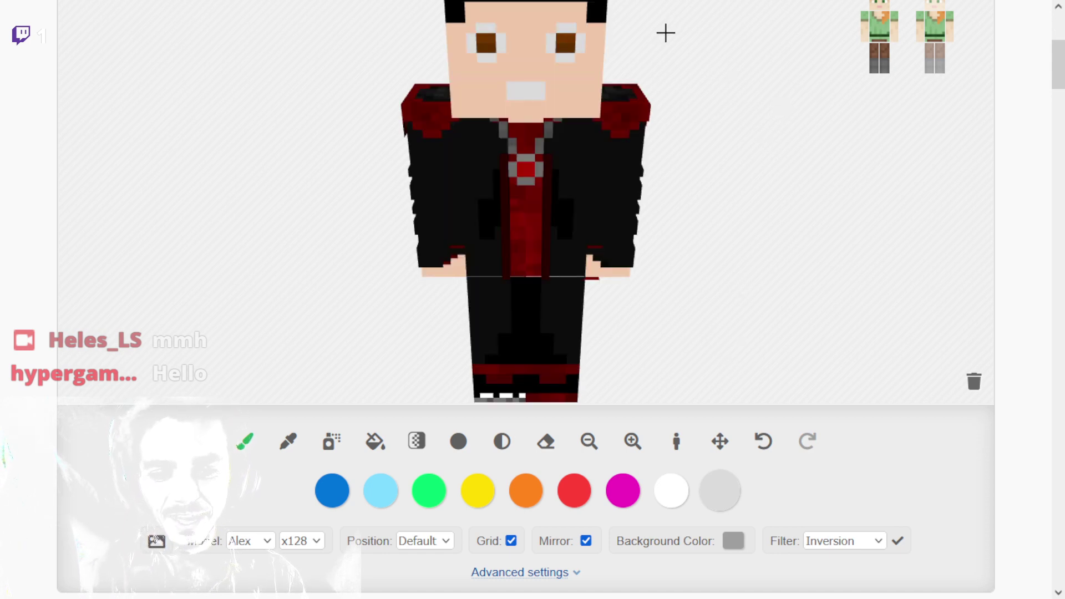
drag(665, 33, 668, 34)
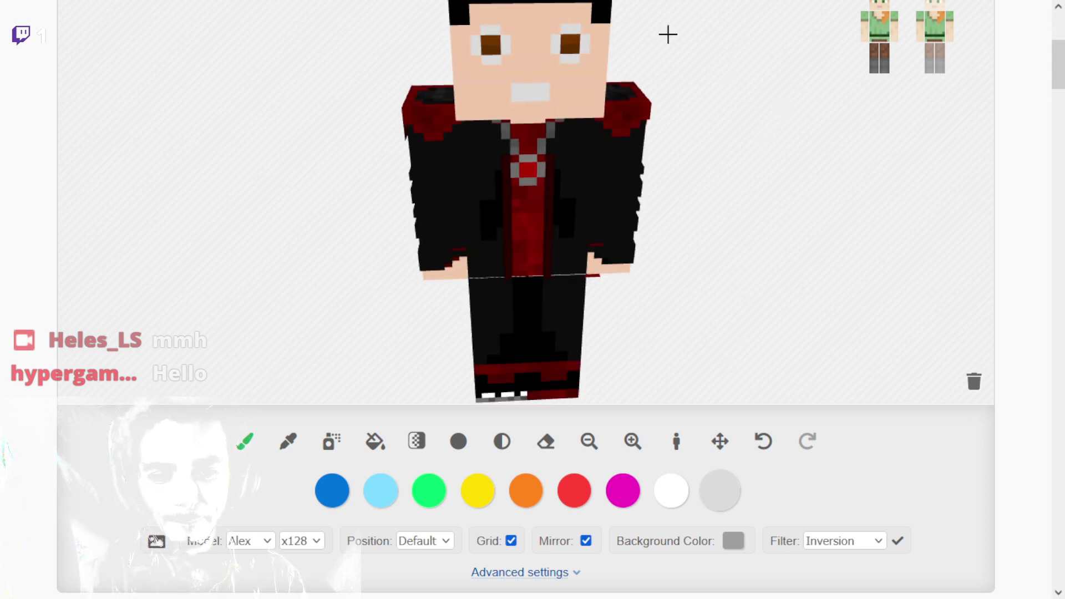
Undo the latest eye repainting, back to straight rectangular brown irises with light grey on their outer sides.
click(763, 444)
click(763, 444)
click(763, 447)
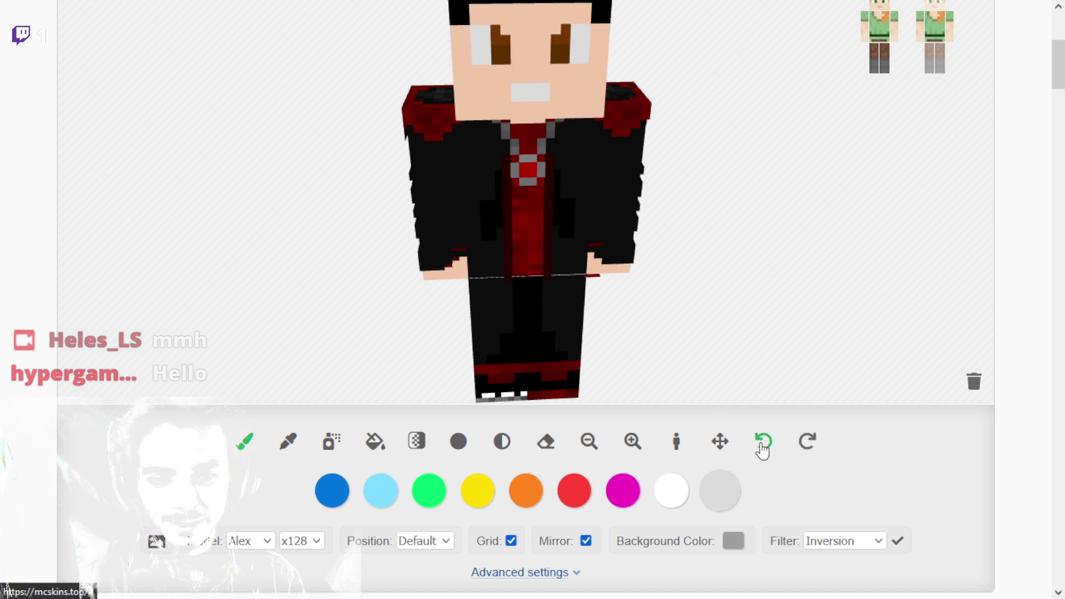
click(808, 443)
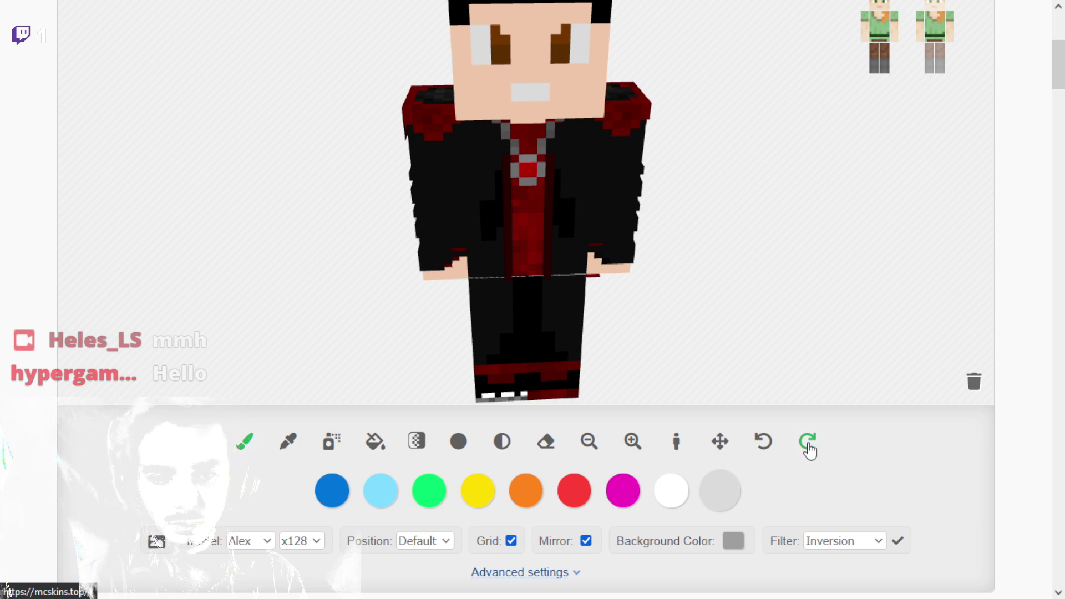
click(765, 443)
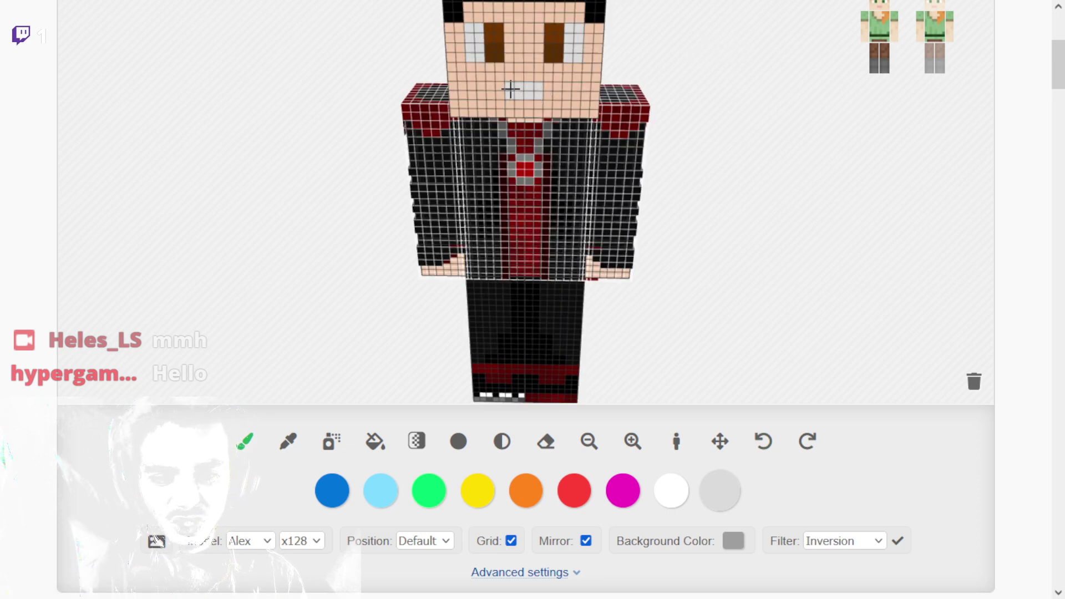
Show the overlay layer of the legs and the head on the whole skin.
scroll(700, 147, down, 5)
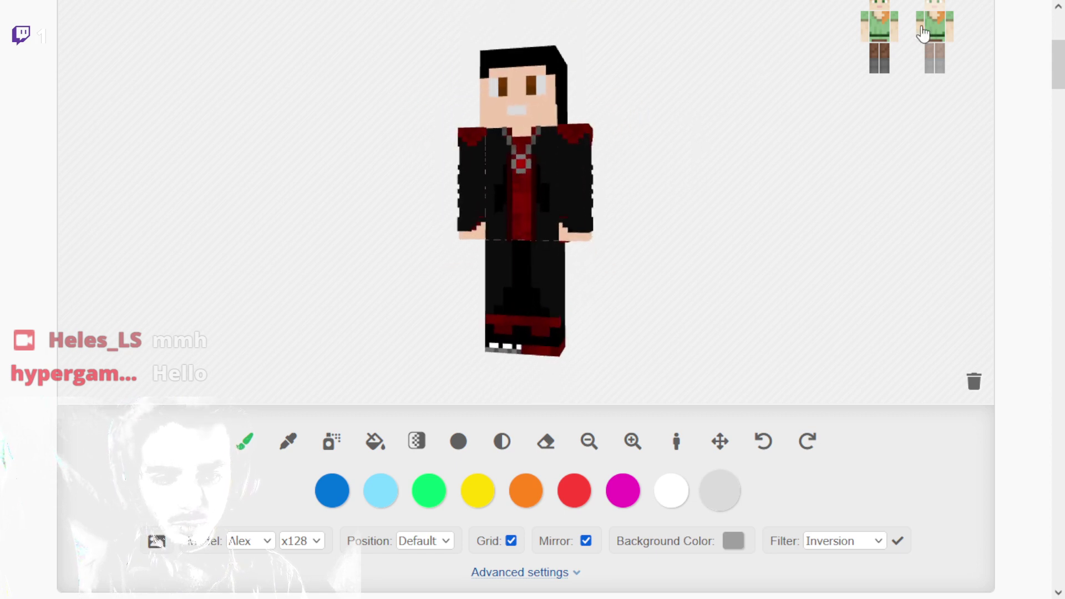
click(930, 62)
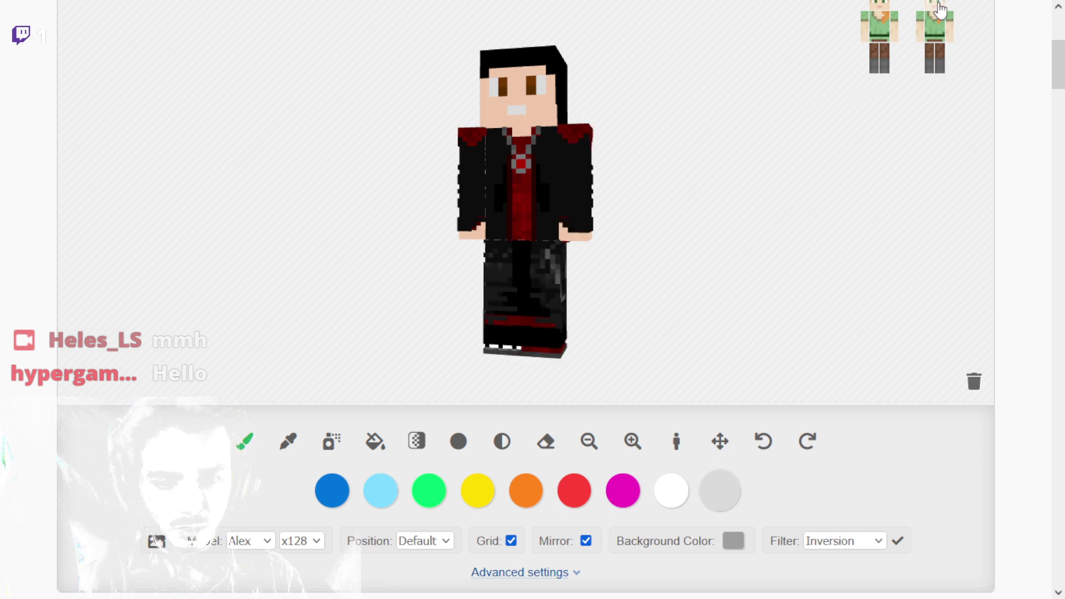
mouse_move(936, 3)
click(936, 72)
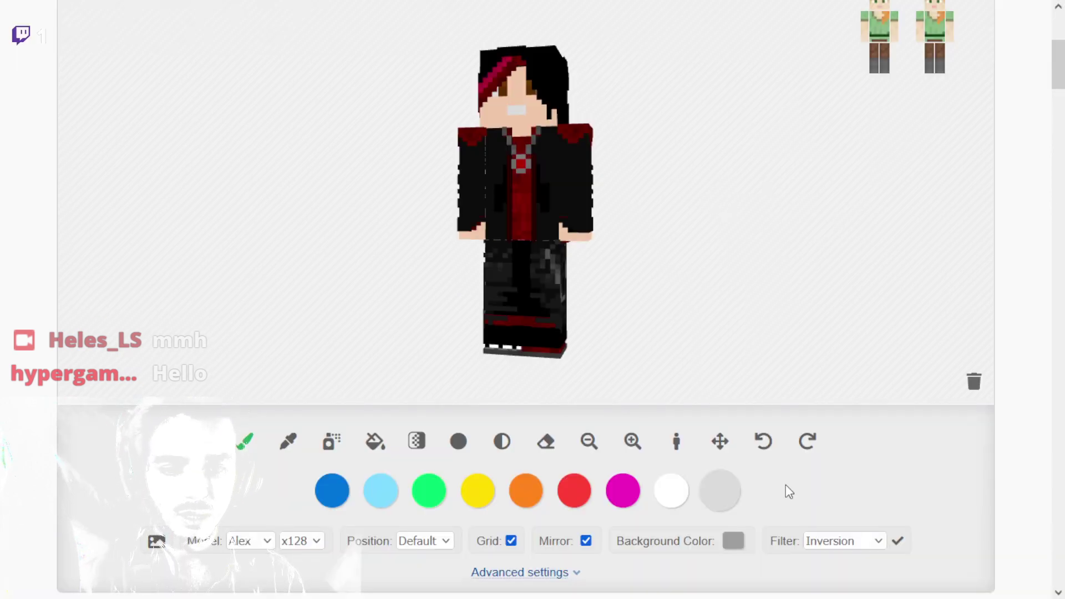
Open the mcskins.top home page in a new tab from the 64x64 to 64x32 converter page, and close the converter.
mouse_move(140, 1)
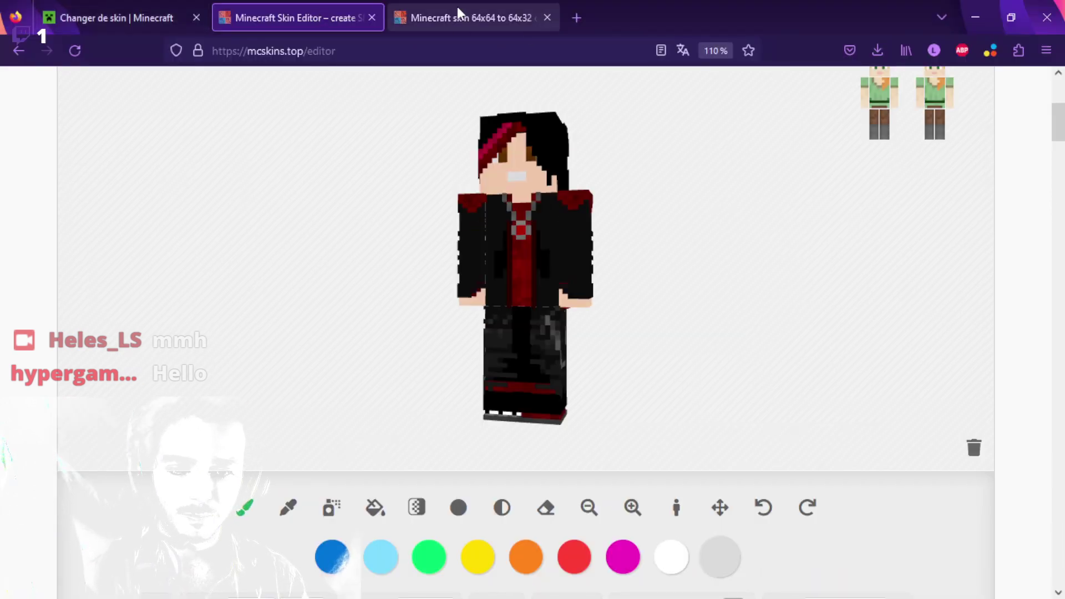
click(439, 7)
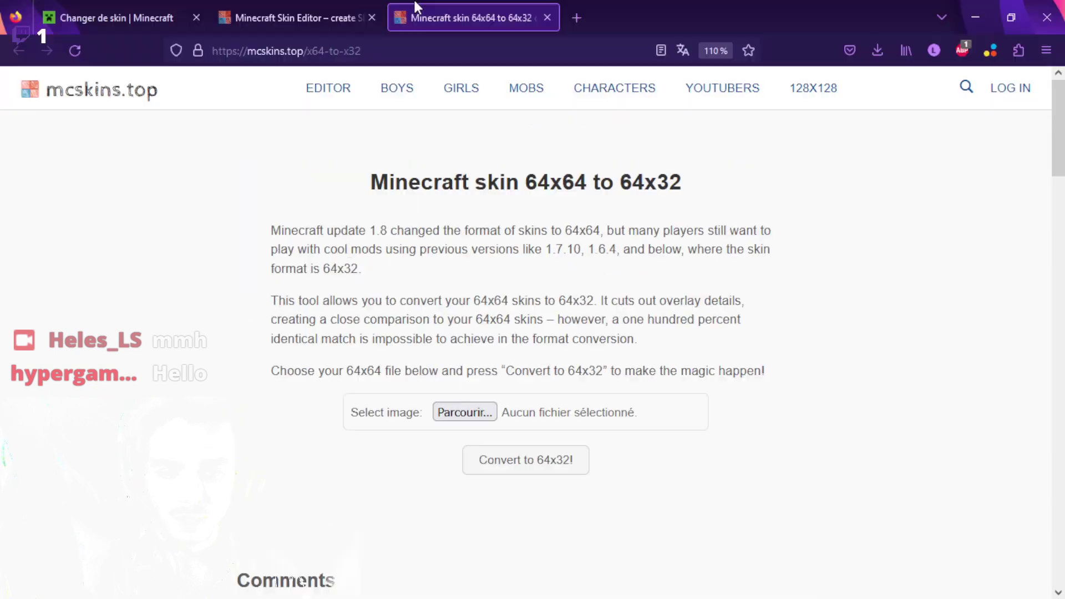
middle_click(95, 93)
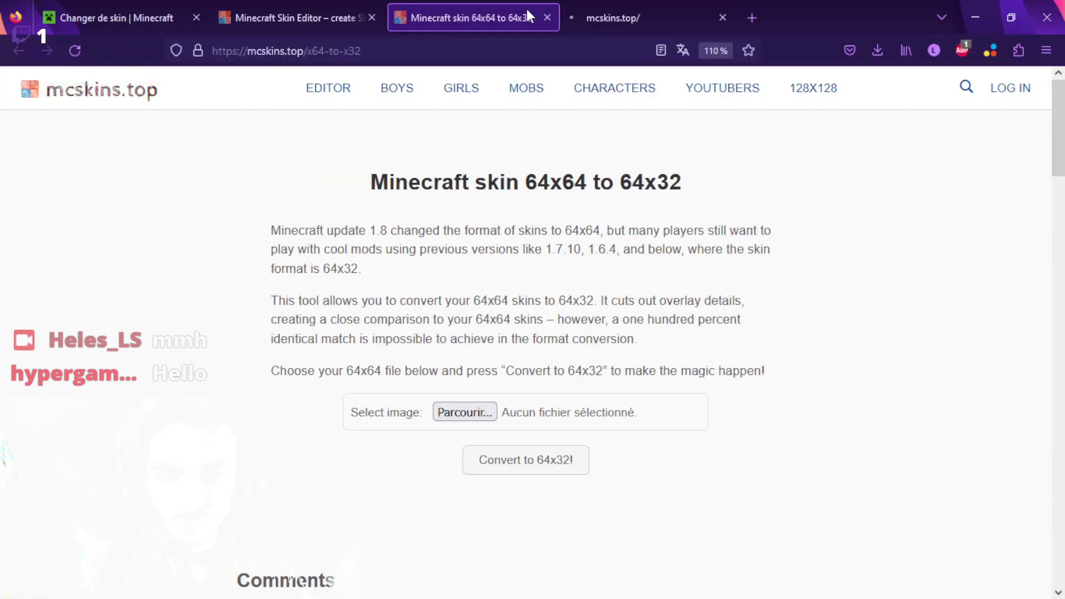
click(547, 17)
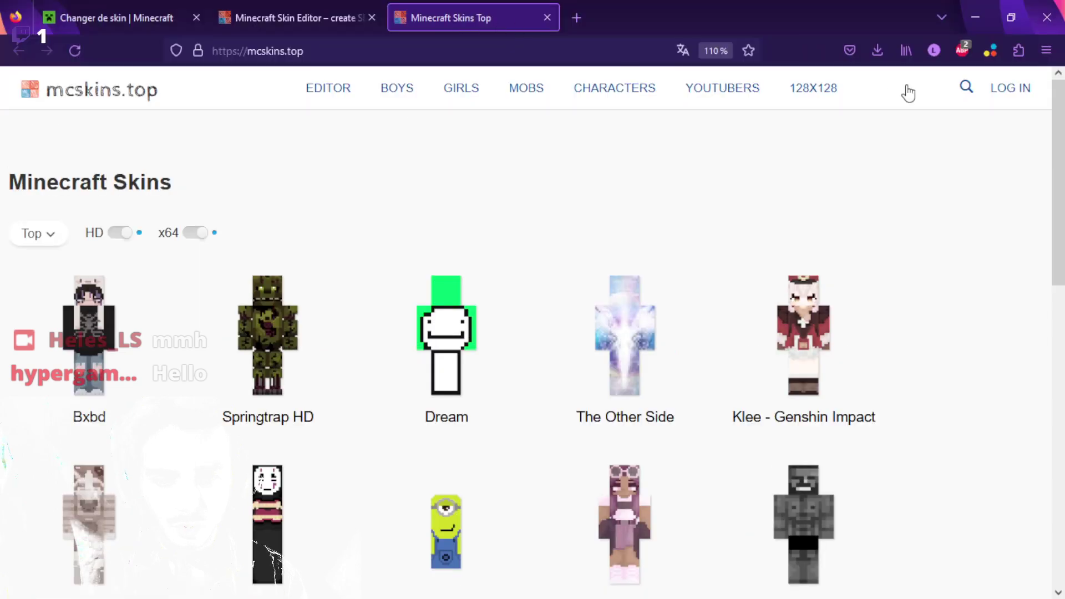
Skim the top Minecraft skins on the home page and open the site's skin editor.
scroll(84, 166, down, 15)
scroll(127, 172, up, 15)
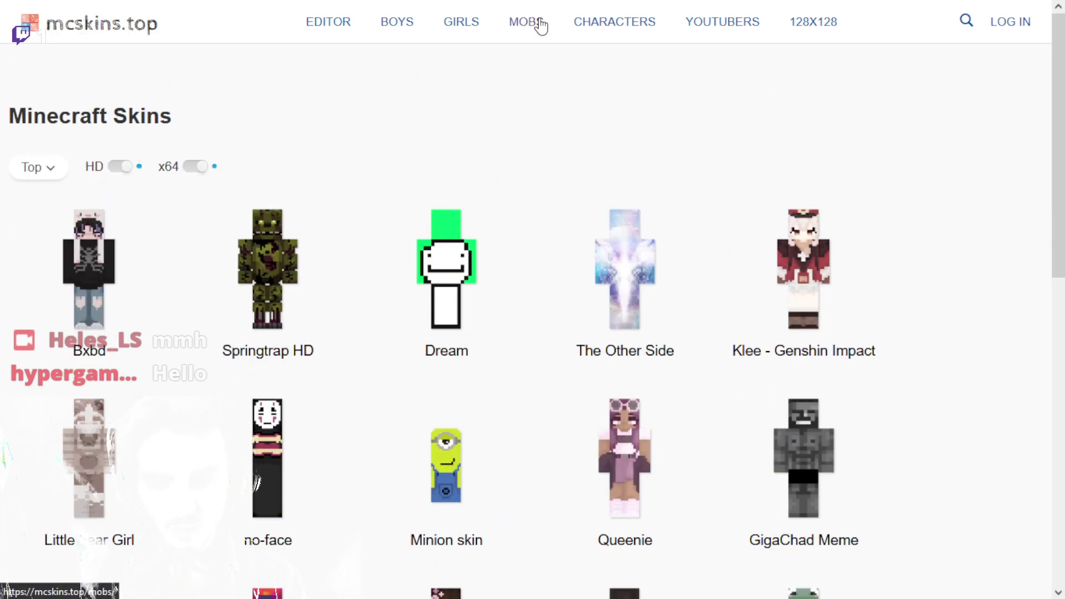
click(323, 25)
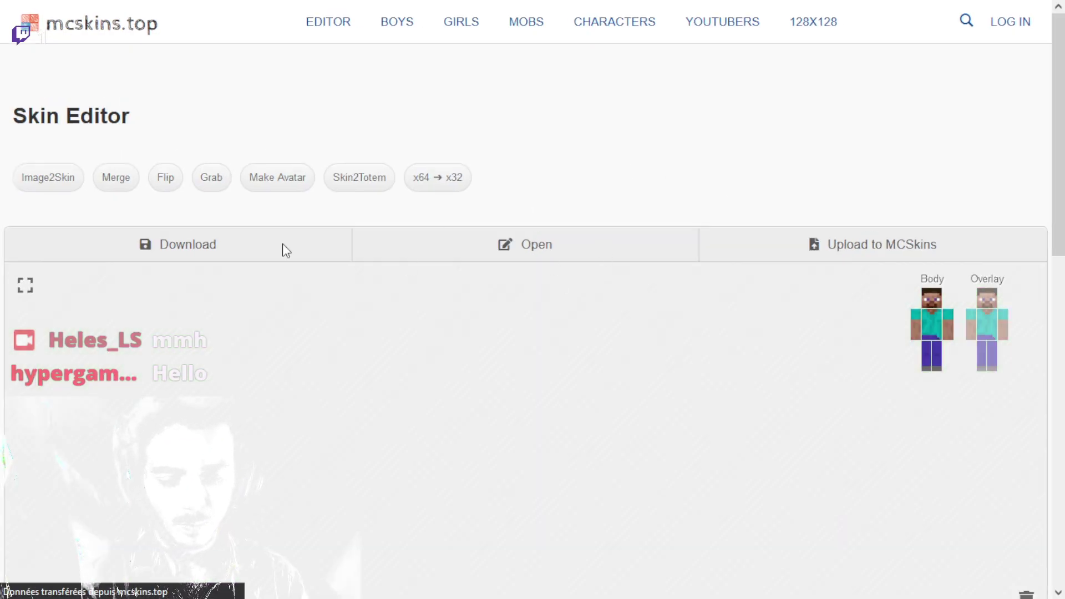
click(548, 255)
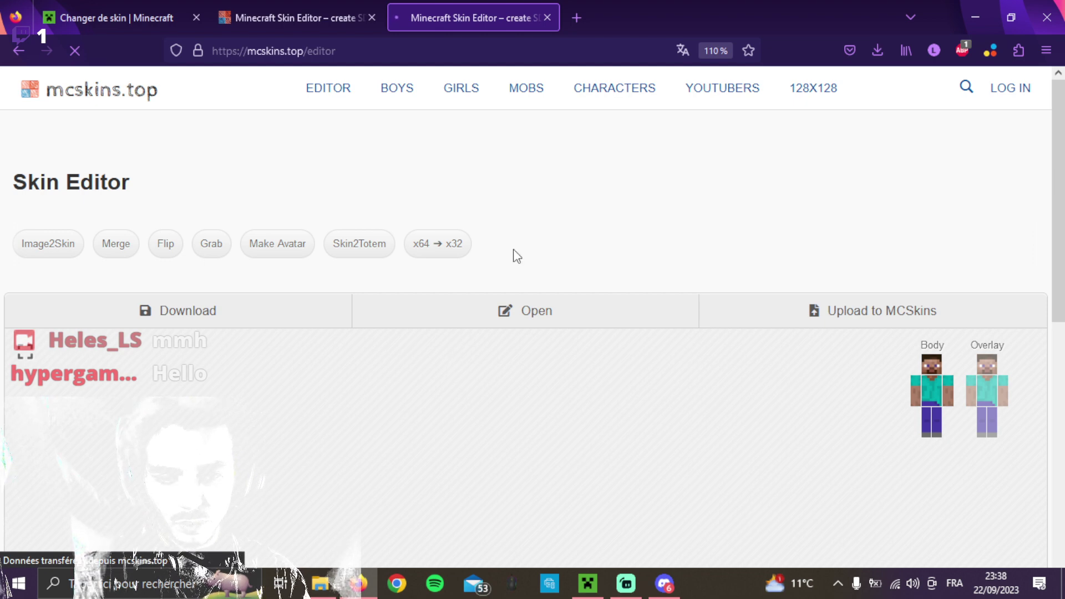
scroll(509, 243, down, 5)
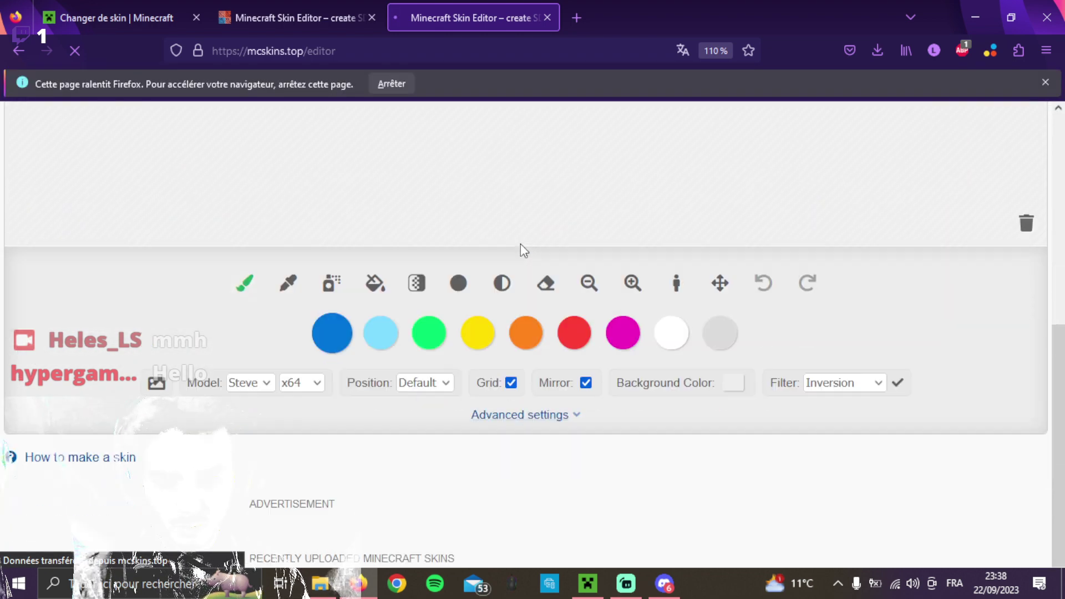
scroll(520, 244, up, 5)
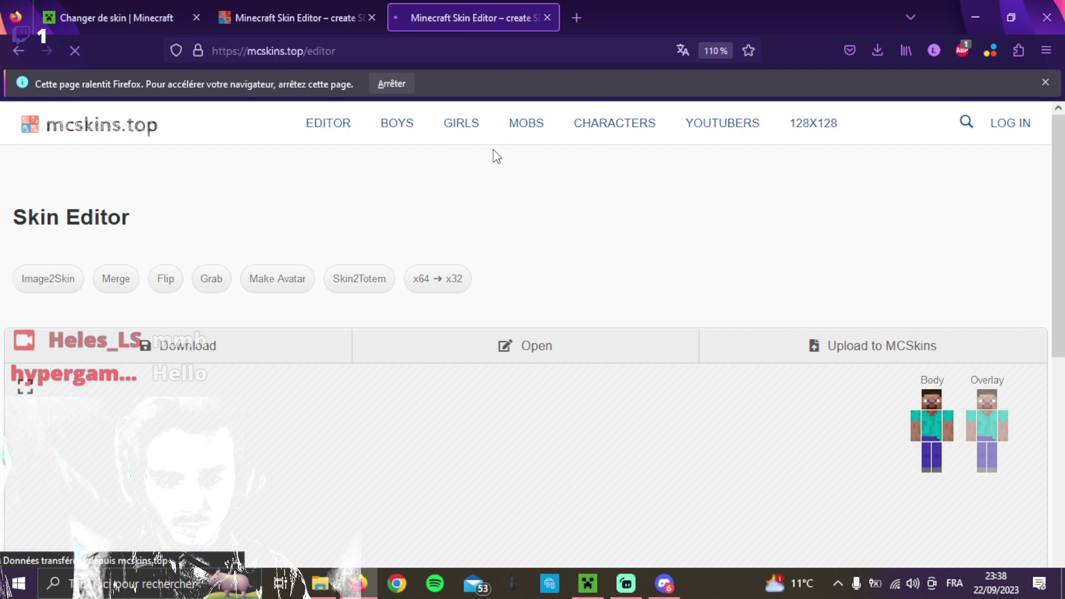
click(523, 348)
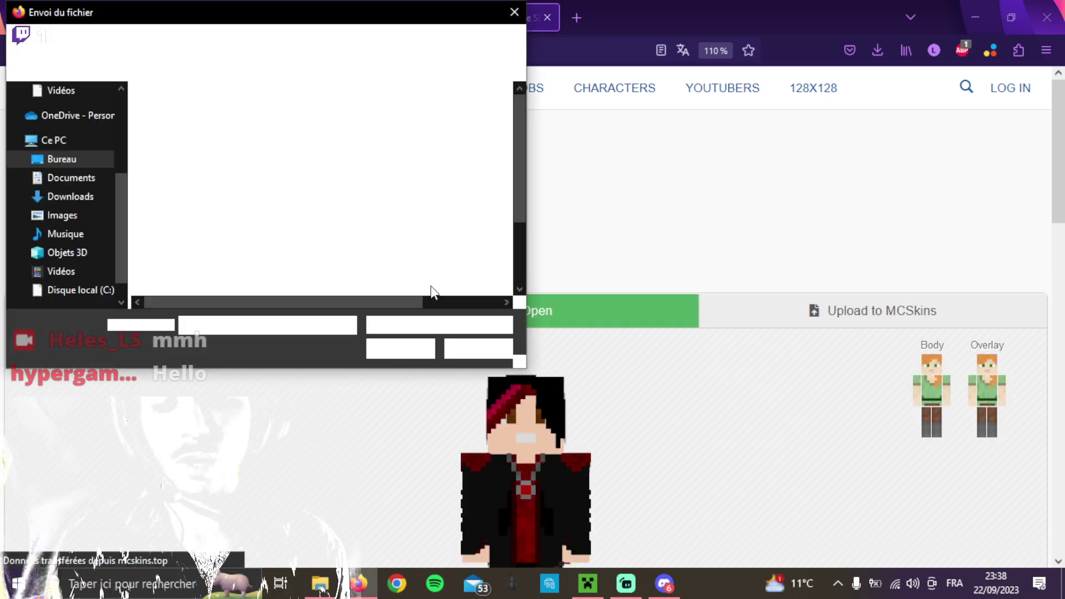
click(466, 348)
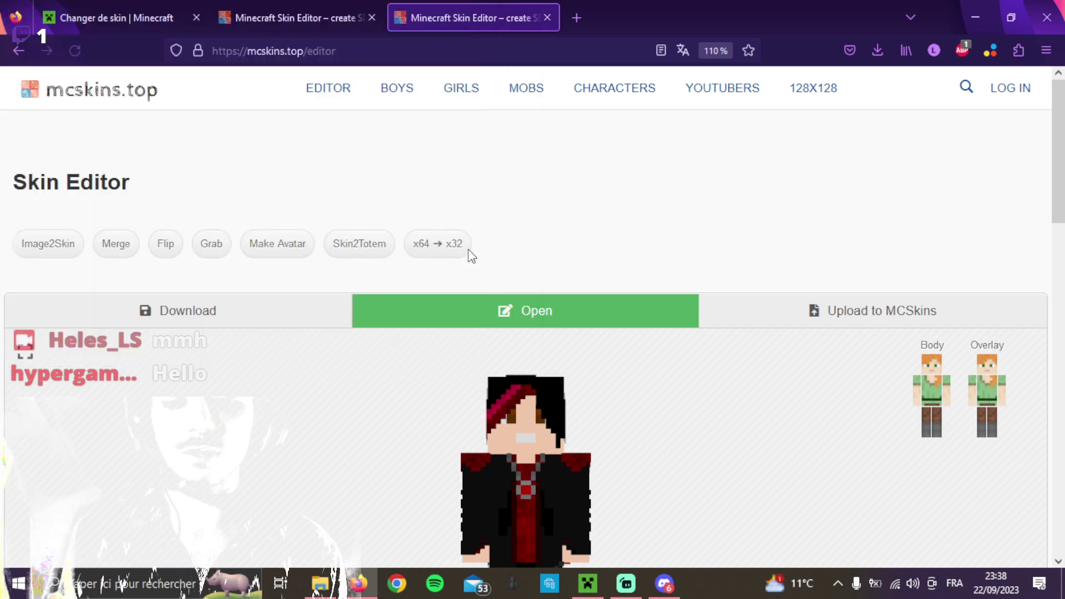
Search the web for "skin hd editor".
click(449, 41)
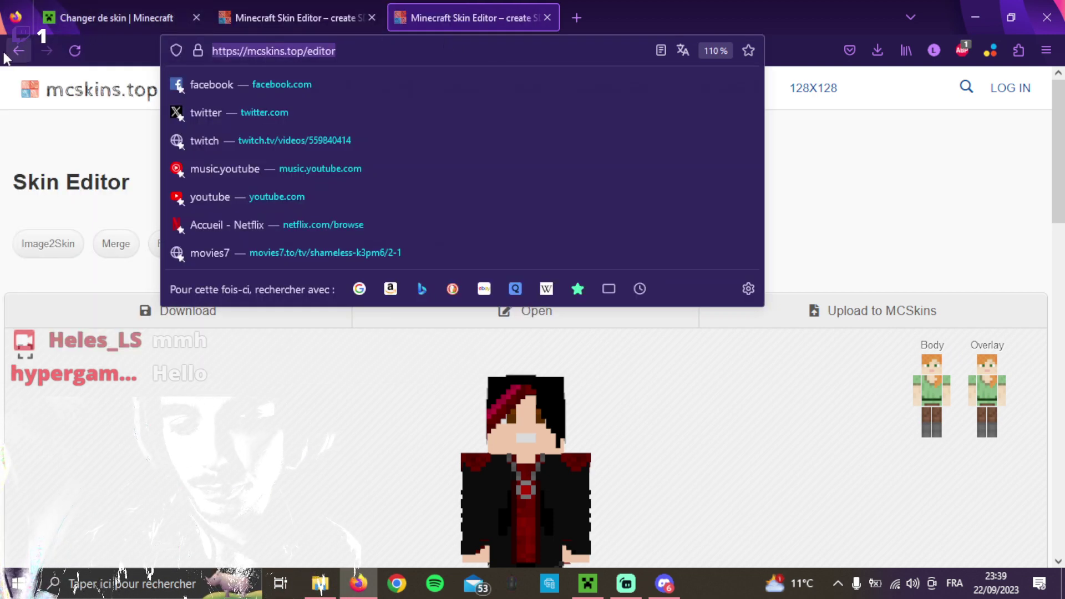
text(s)
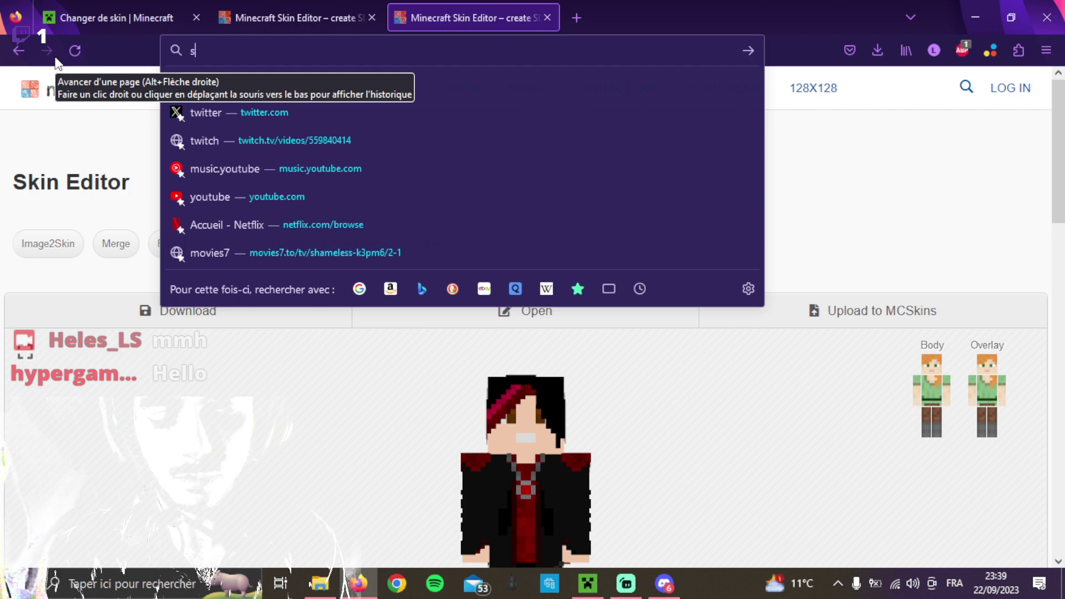
text(kin hd ed)
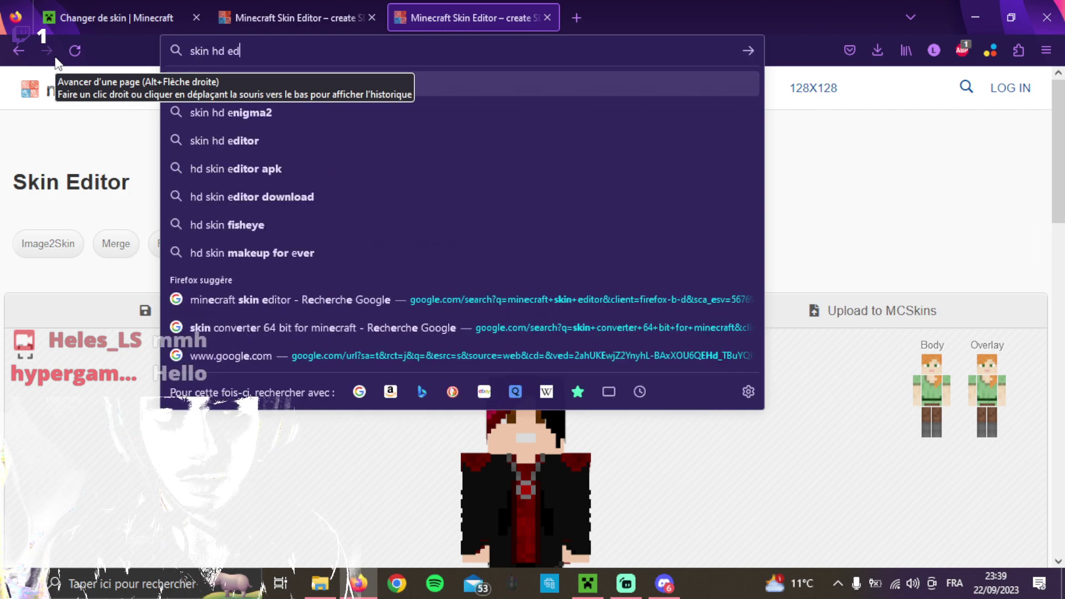
text(itor)
key(Return)
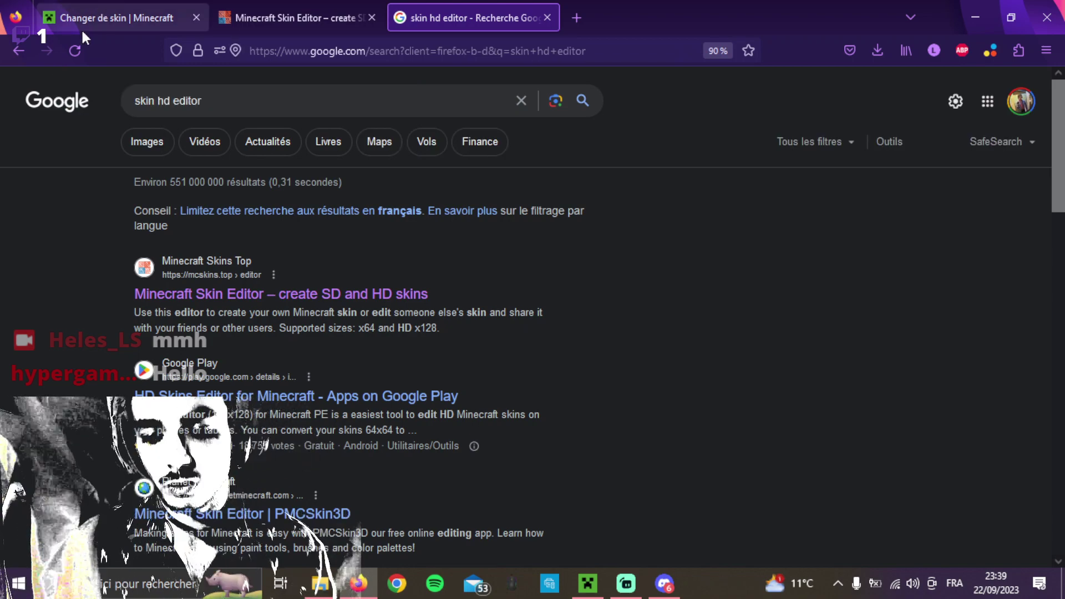
Open the Planet Minecraft PMCSkin3D editor from the search results and dismiss its What's New notice.
scroll(289, 413, down, 3)
click(264, 369)
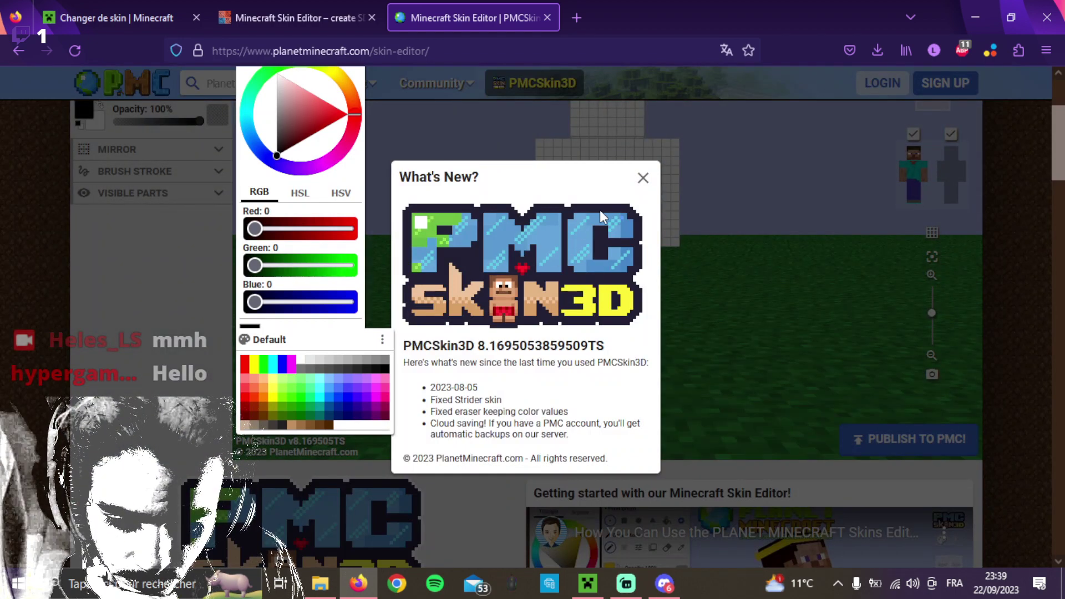
click(643, 179)
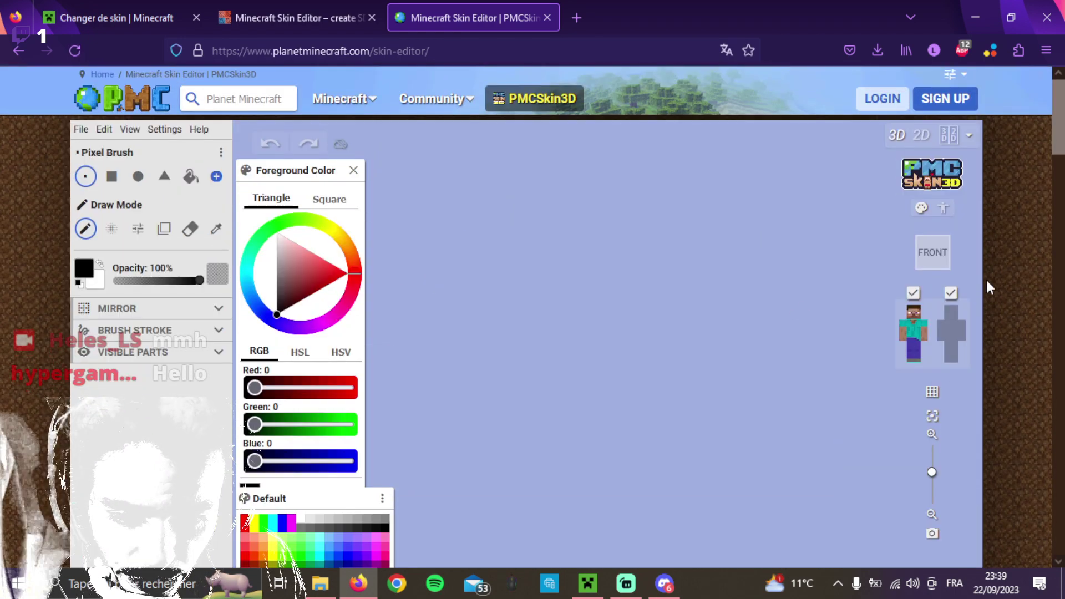
scroll(973, 271, down, 5)
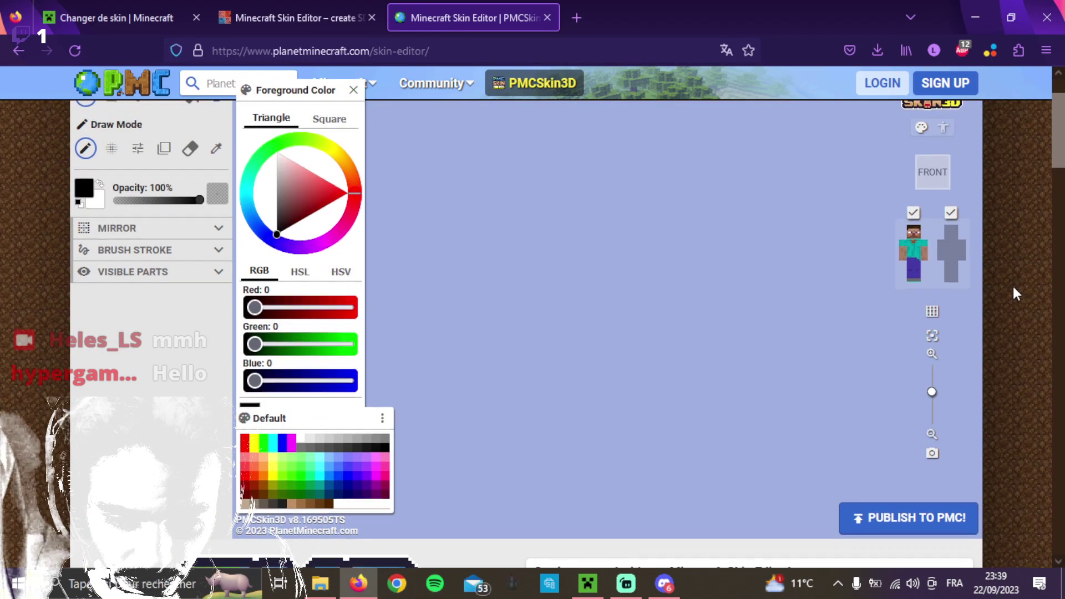
scroll(996, 311, up, 5)
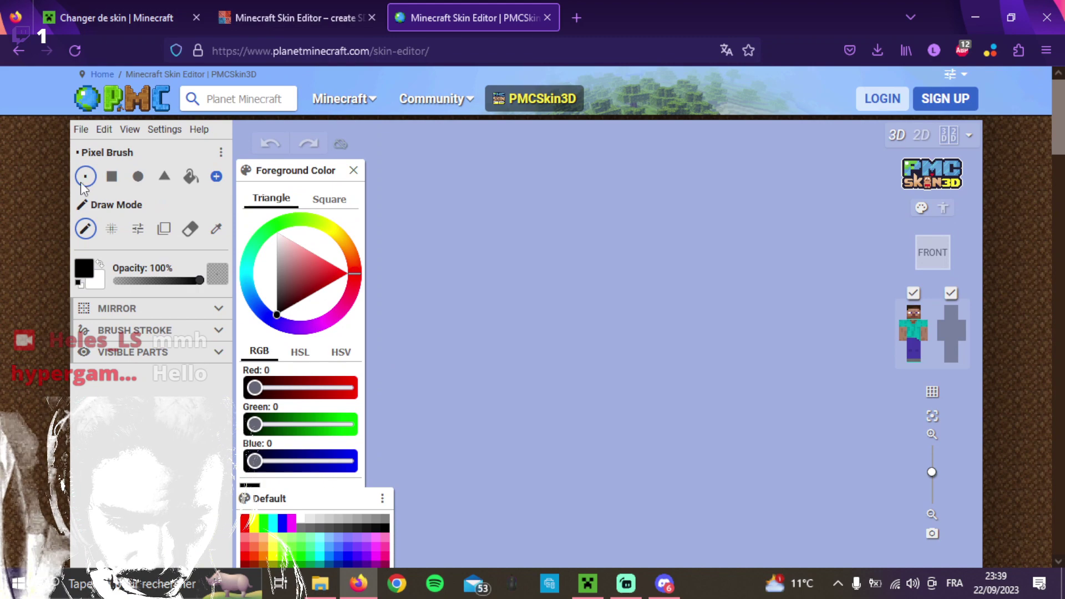
Load the skin file Ah-on-planetminecraft-com from the Images folder, showing the files as large thumbnails.
click(80, 130)
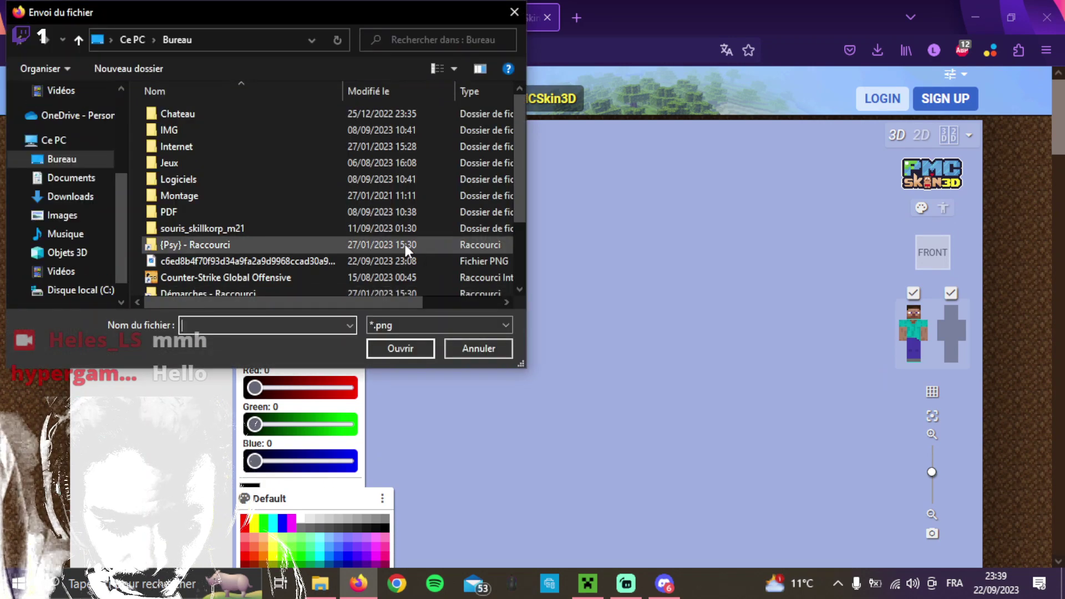
scroll(207, 213, down, 2)
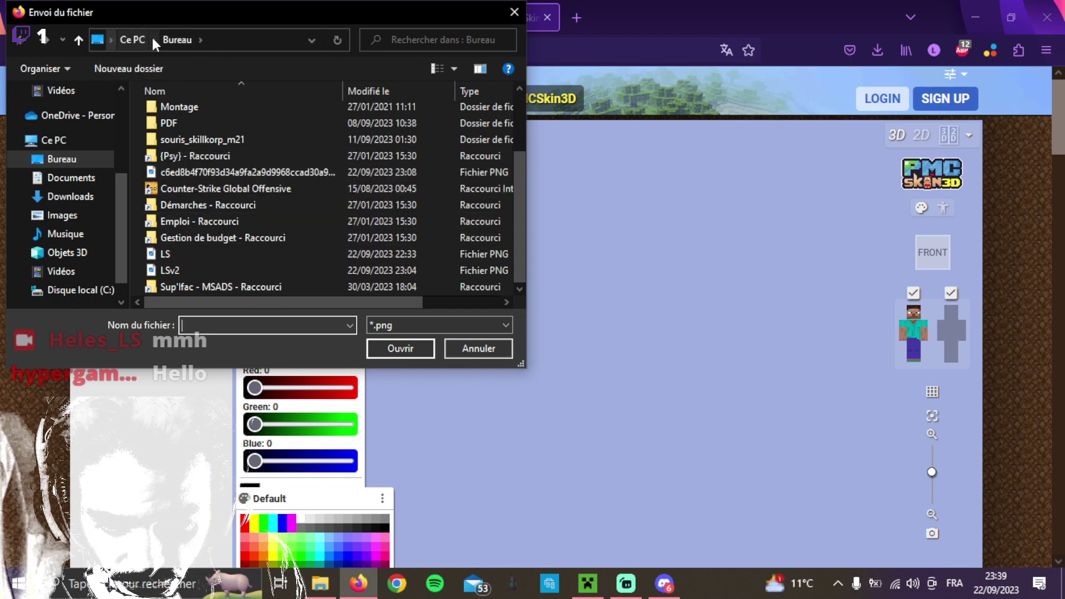
click(451, 65)
click(481, 40)
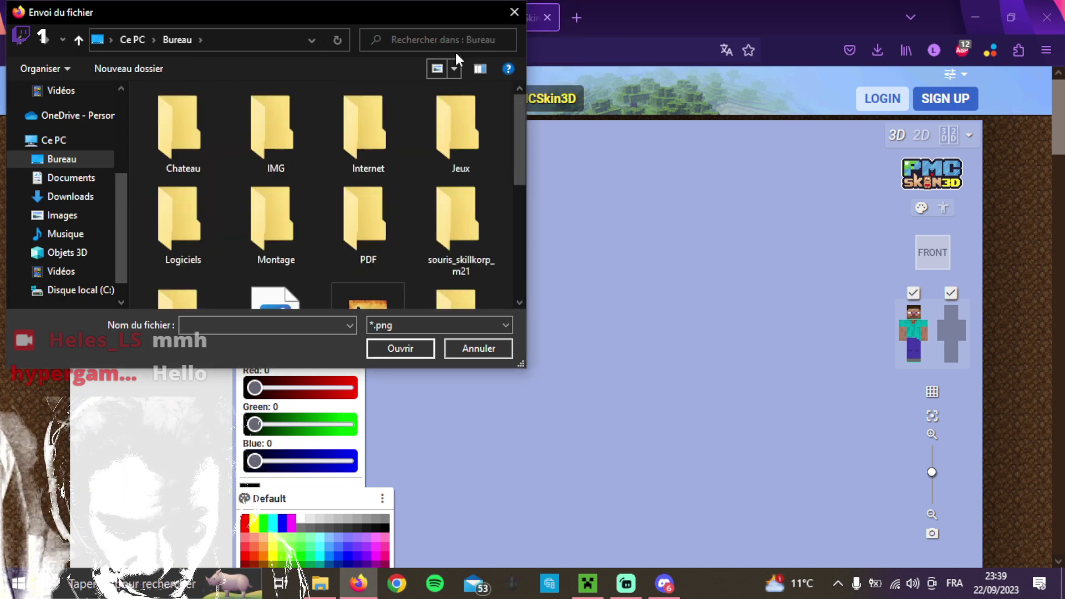
scroll(381, 165, down, 10)
scroll(380, 166, up, 1)
scroll(381, 166, down, 1)
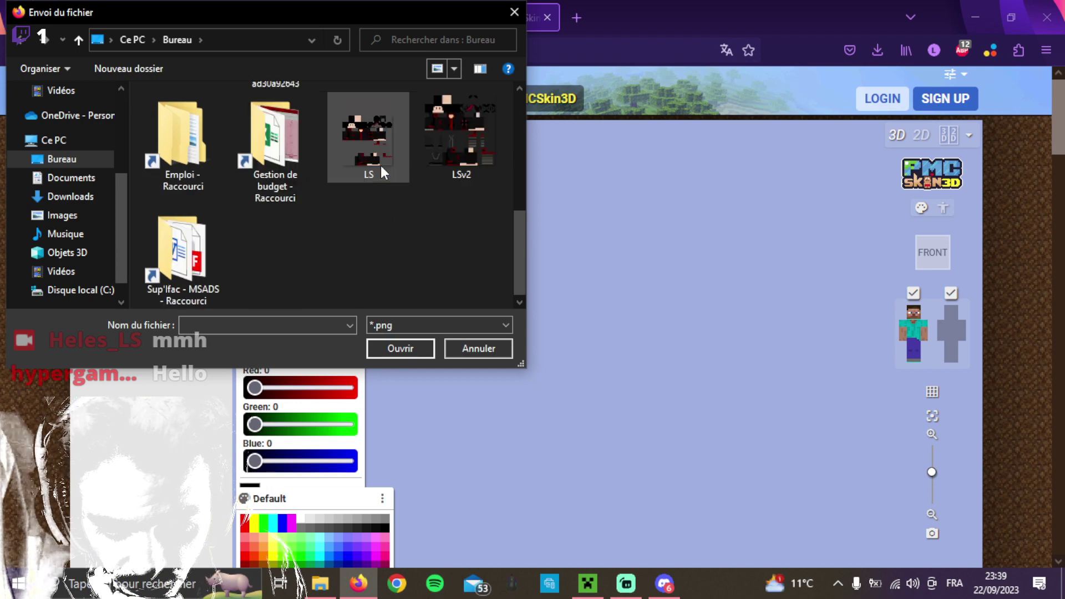
click(69, 224)
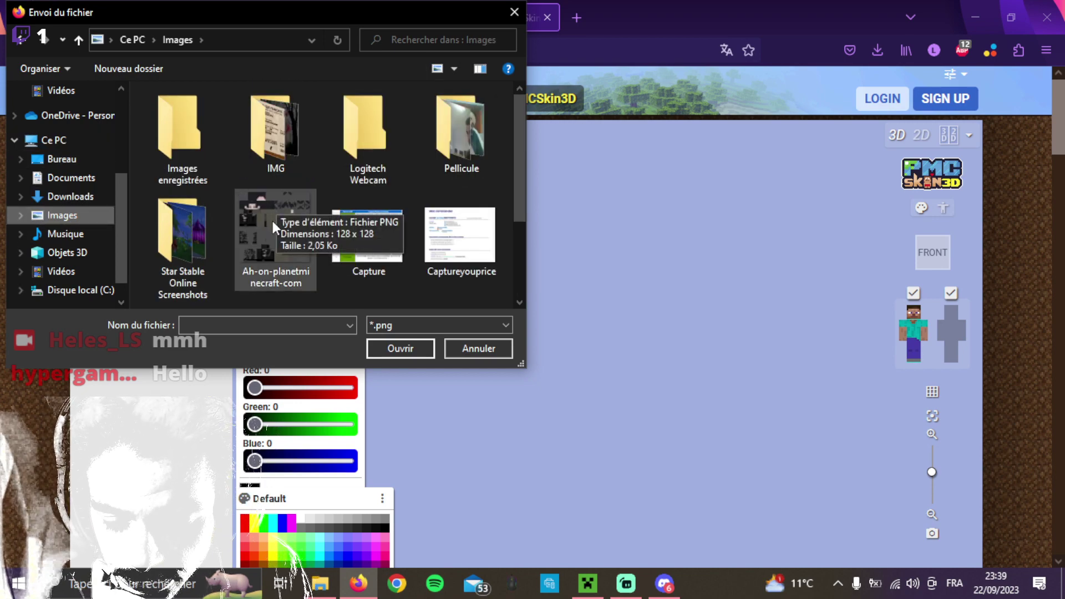
double_click(272, 220)
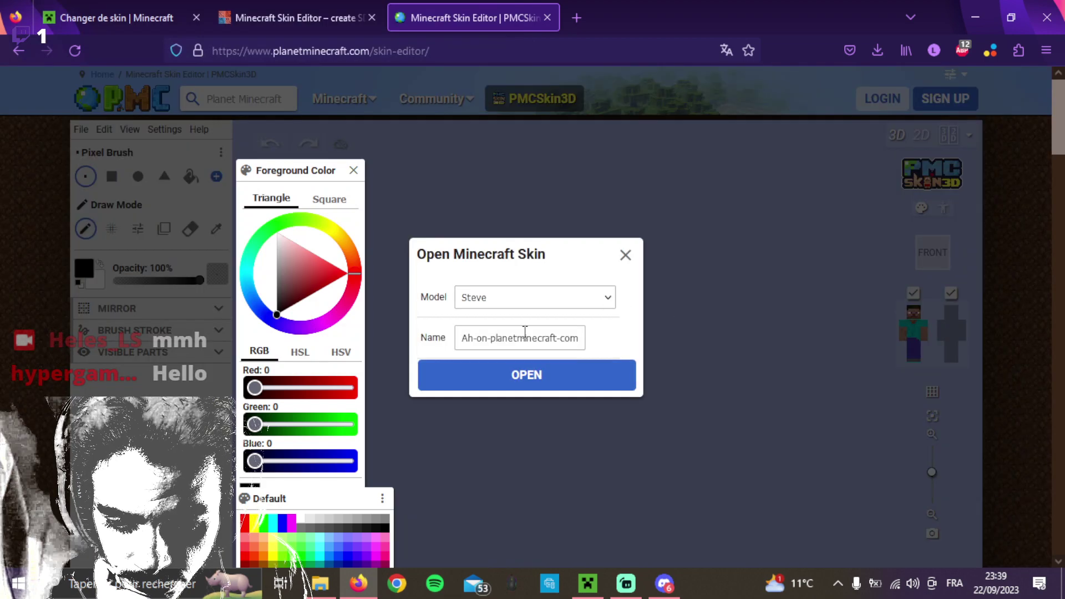
Set the skin's model to Alex (3 pixel arms) and open it in the editor.
click(523, 297)
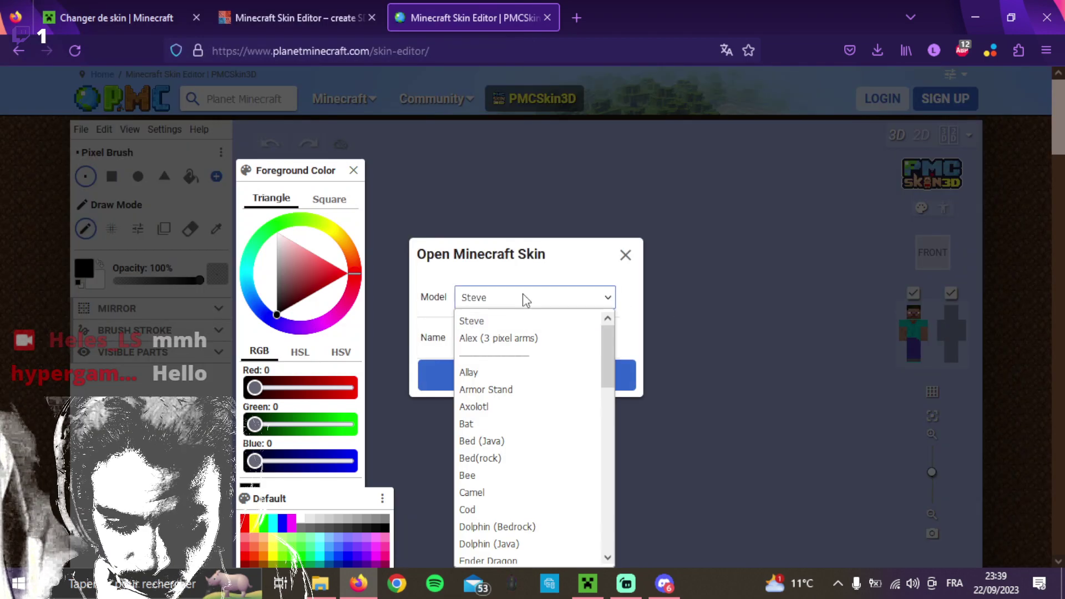
click(526, 338)
click(529, 372)
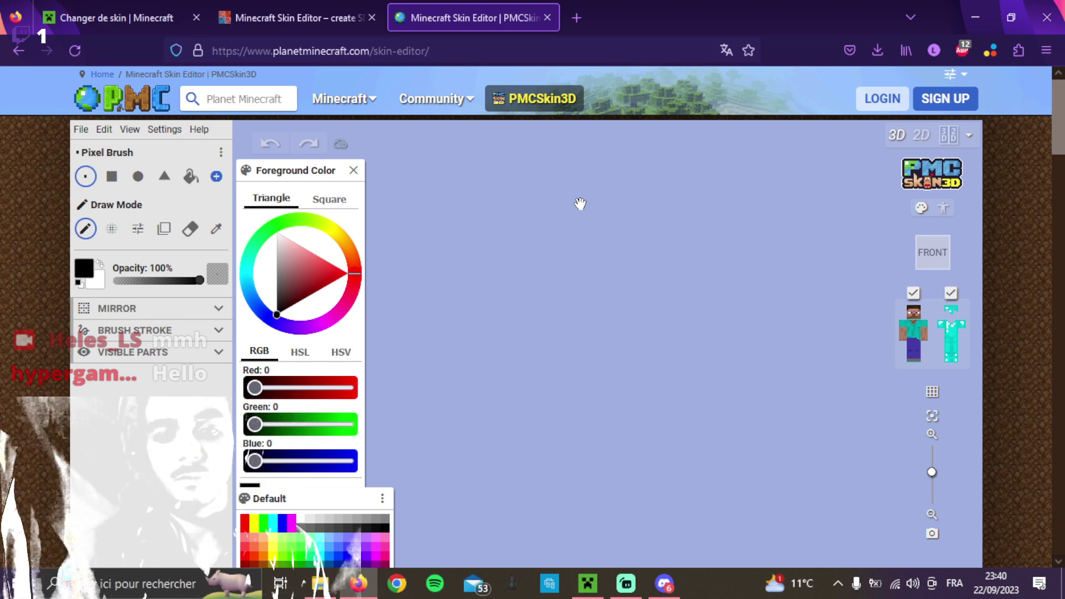
scroll(1007, 194, down, 5)
scroll(1008, 194, up, 5)
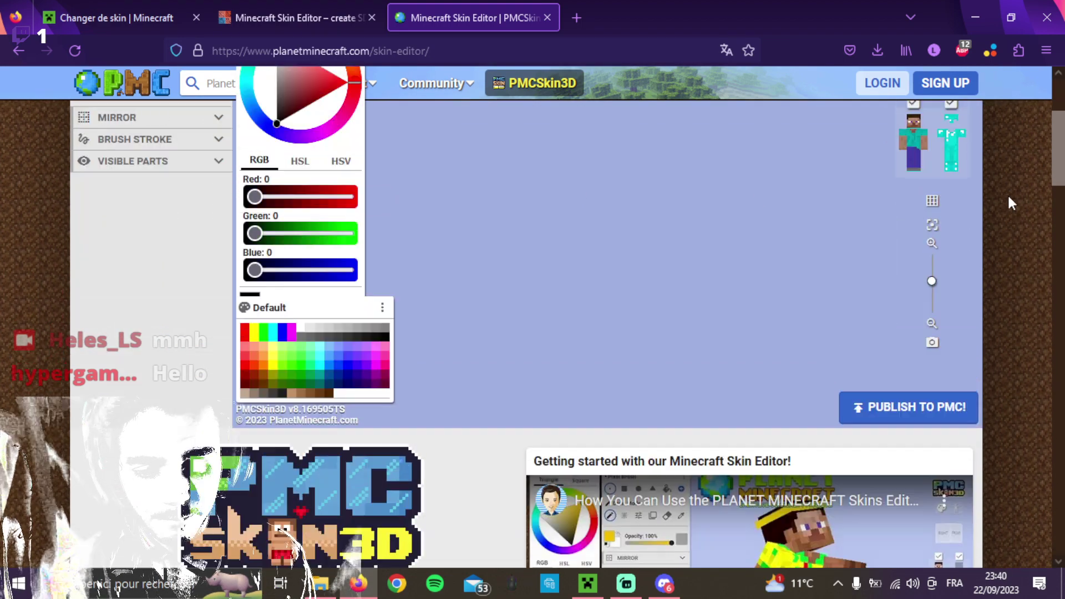
drag(592, 241, 484, 216)
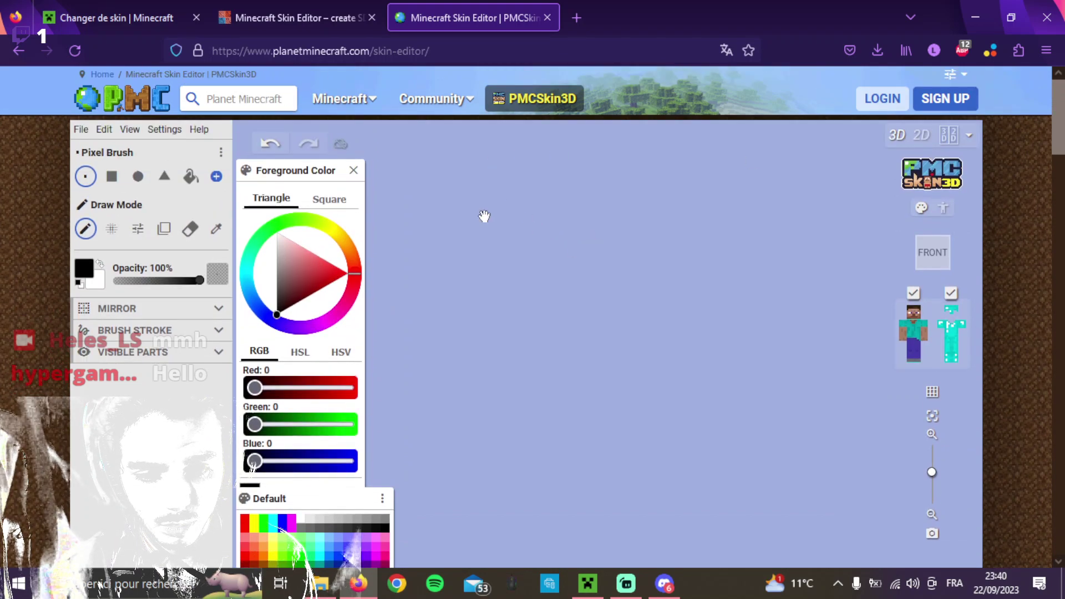
Reload the Ah-on-planetminecraft-com skin file in the editor with the Alex (3 pixel arms) model.
click(83, 132)
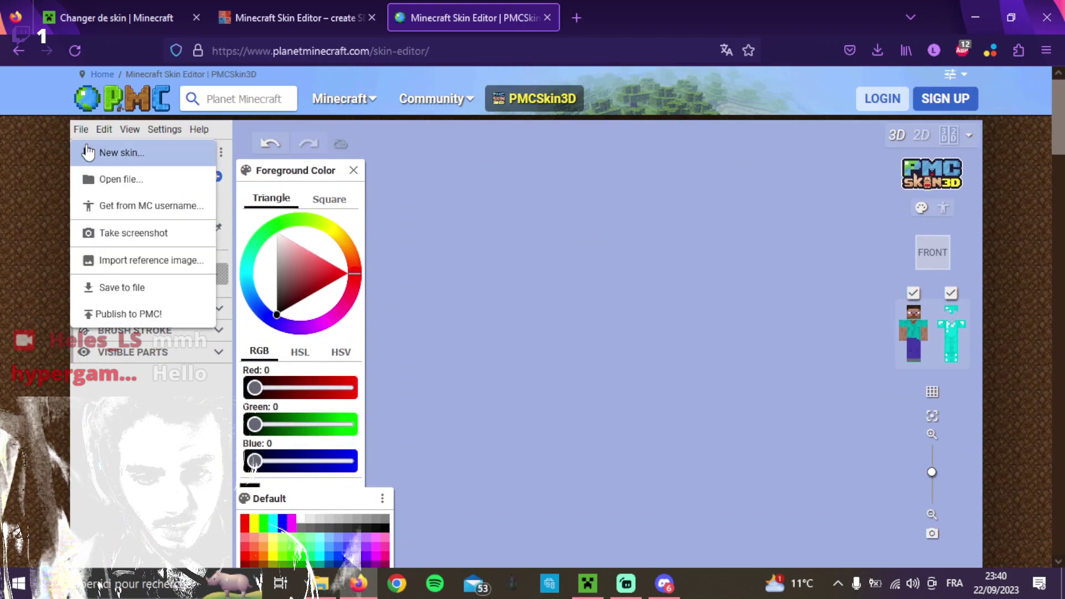
click(108, 178)
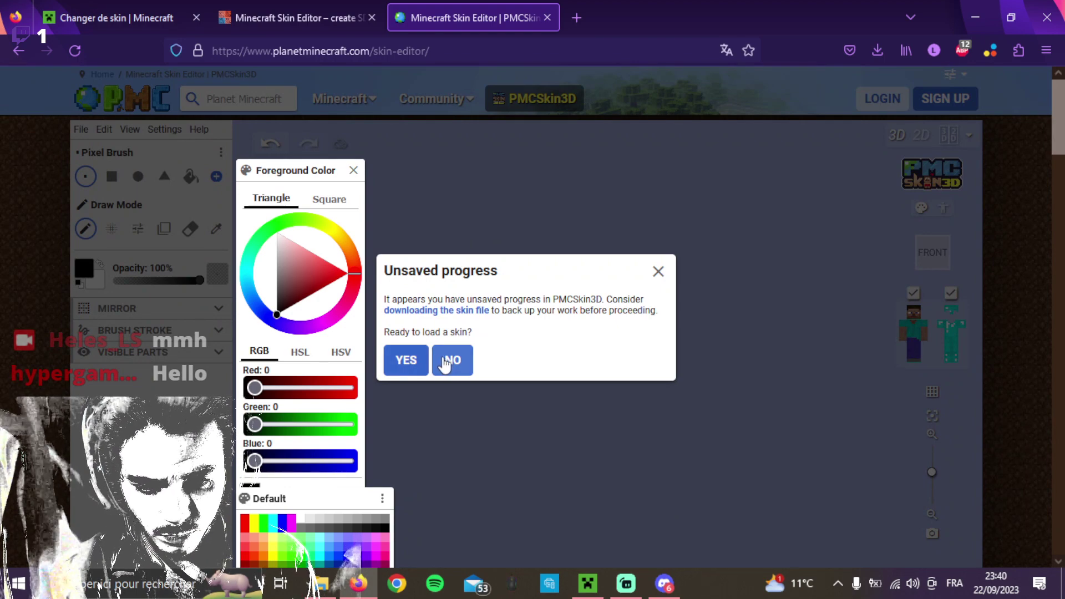
click(413, 359)
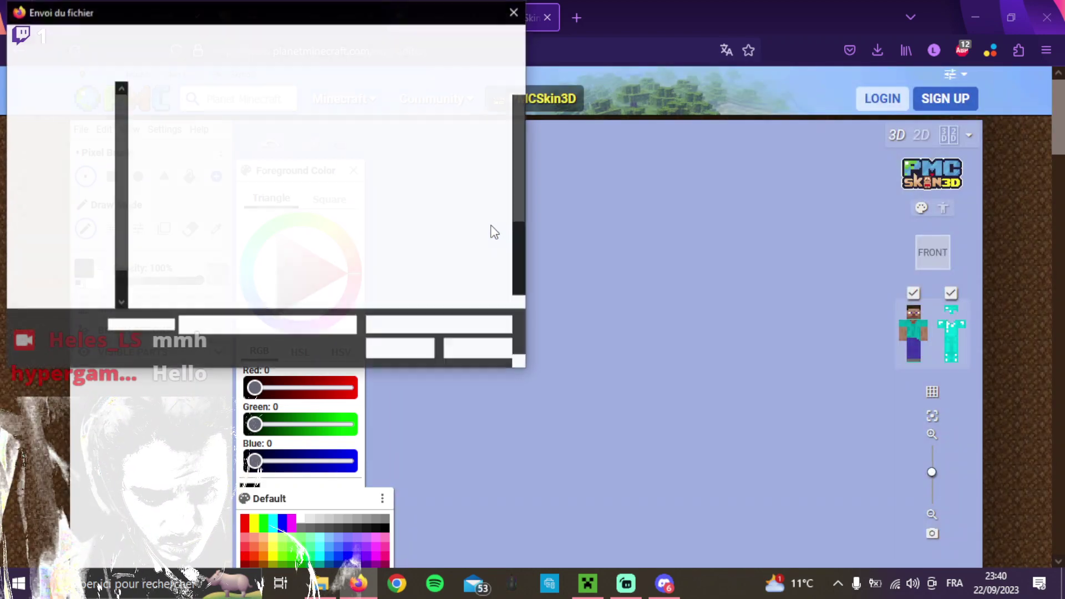
double_click(274, 235)
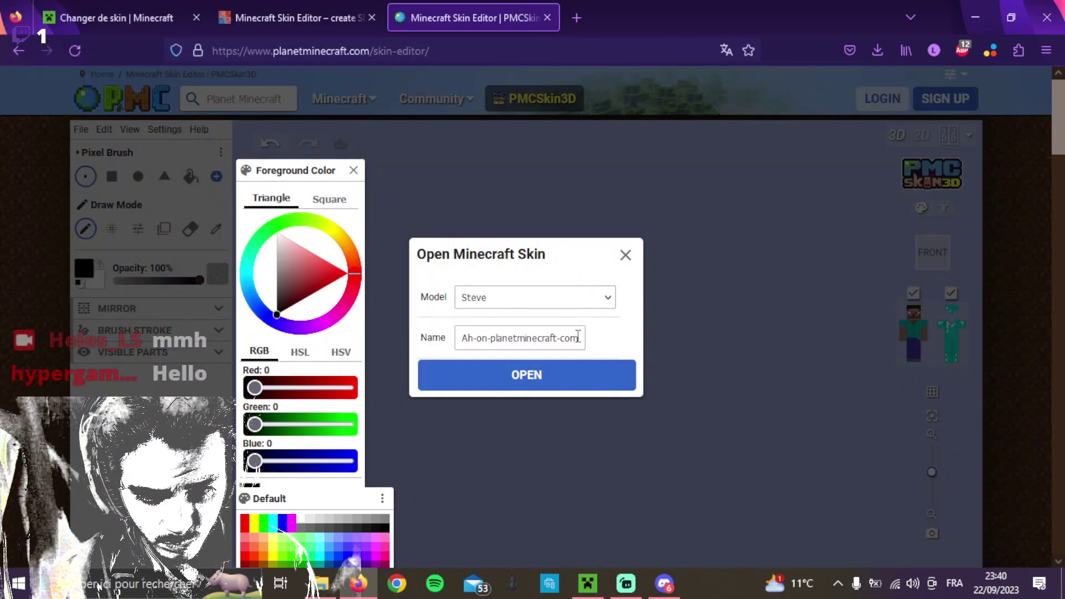
click(543, 300)
click(527, 338)
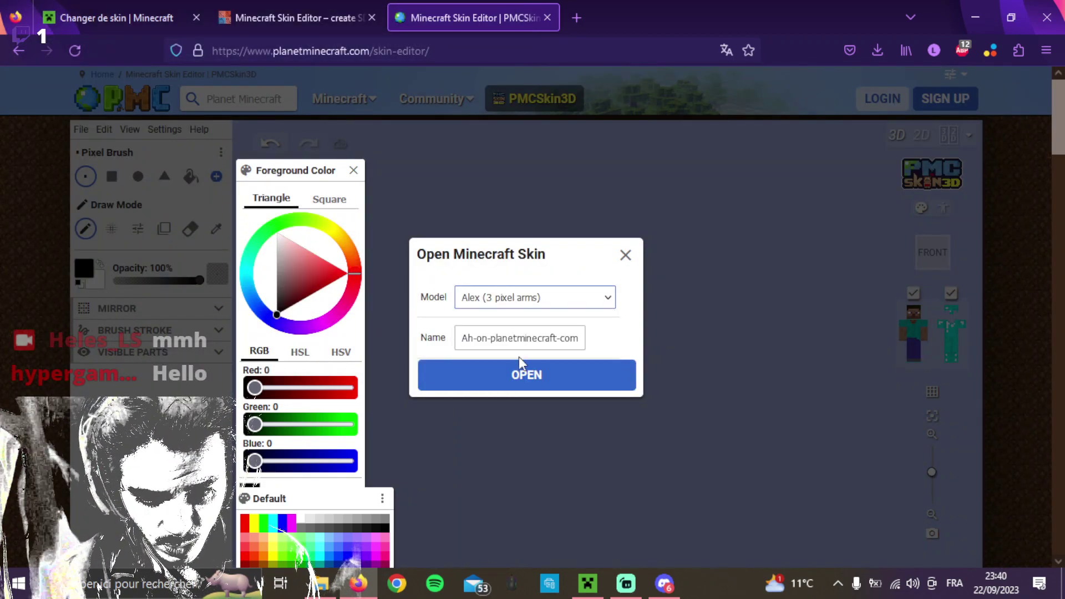
click(530, 376)
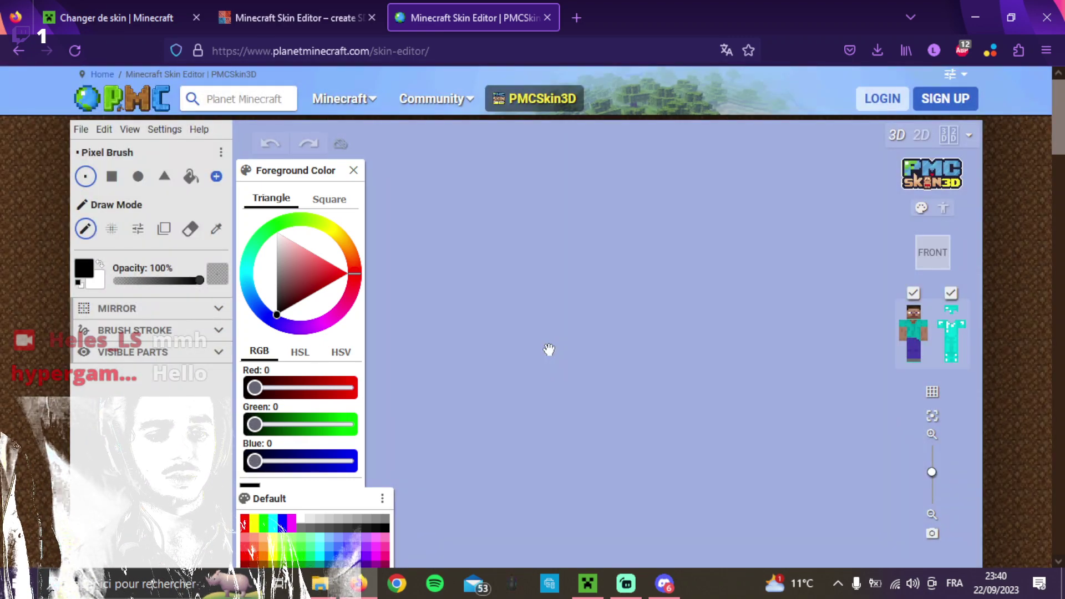
Check the loaded skin in 2D and again in 3D, and close the Planet Minecraft skin editor page.
click(916, 137)
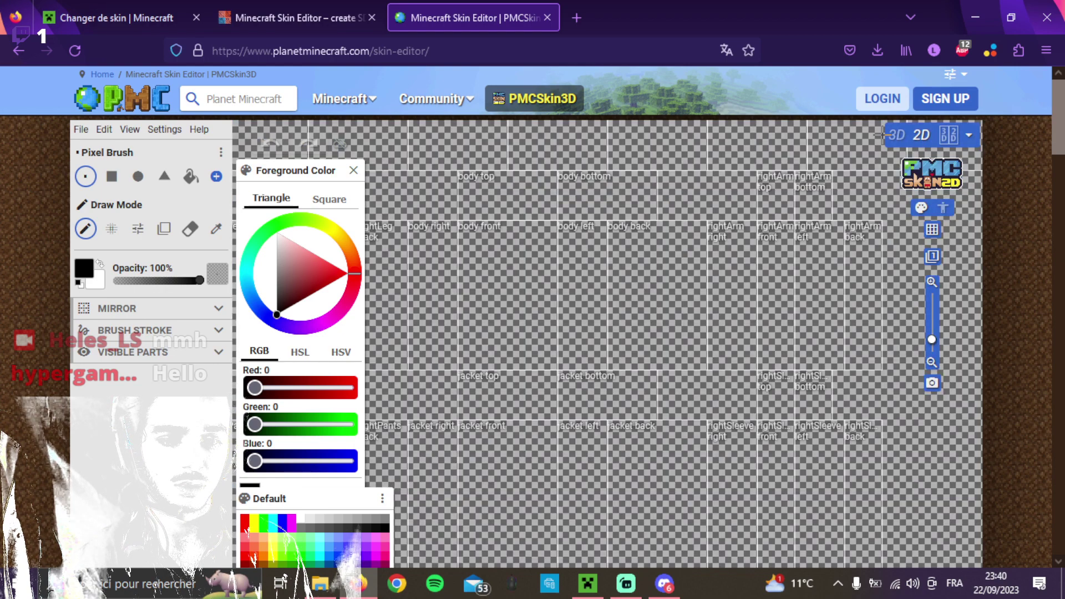
click(897, 138)
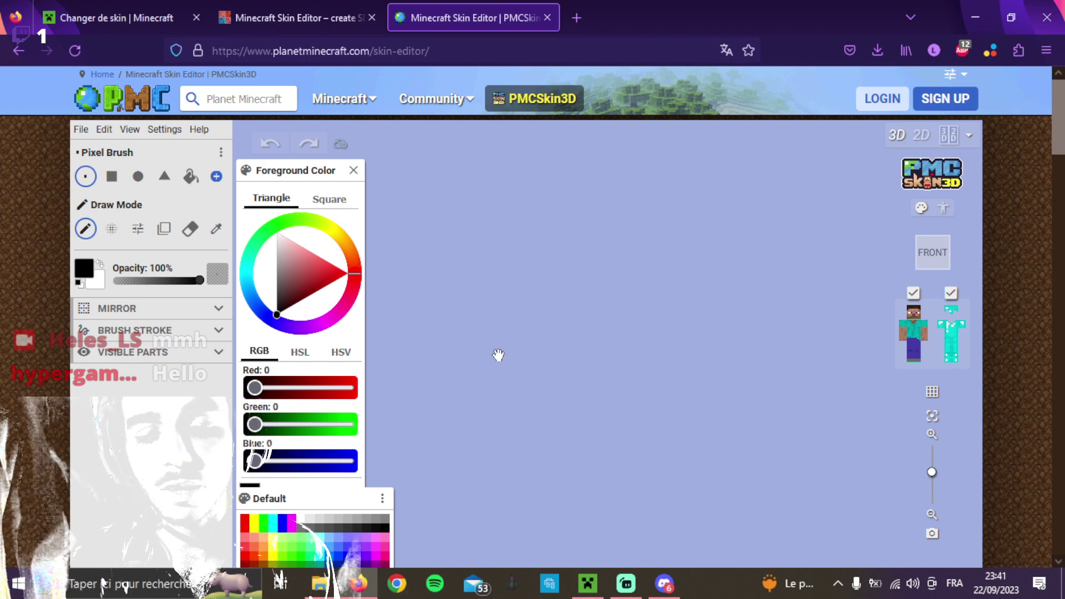
click(547, 17)
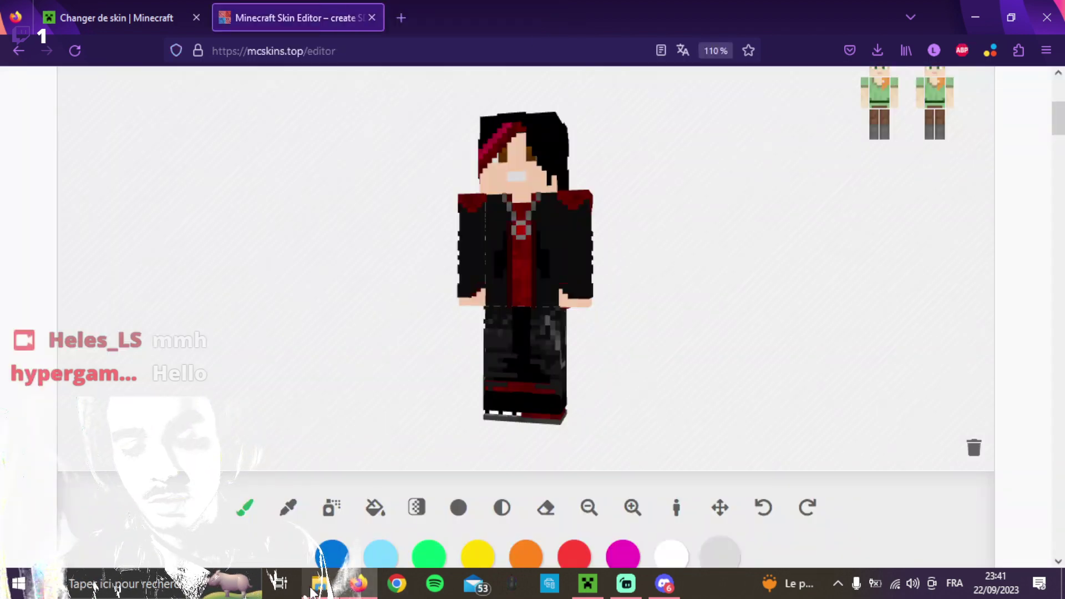
Switch to Streamlabs Desktop and update the stream title to "Skin weeboss à la c** (SMP)".
click(313, 590)
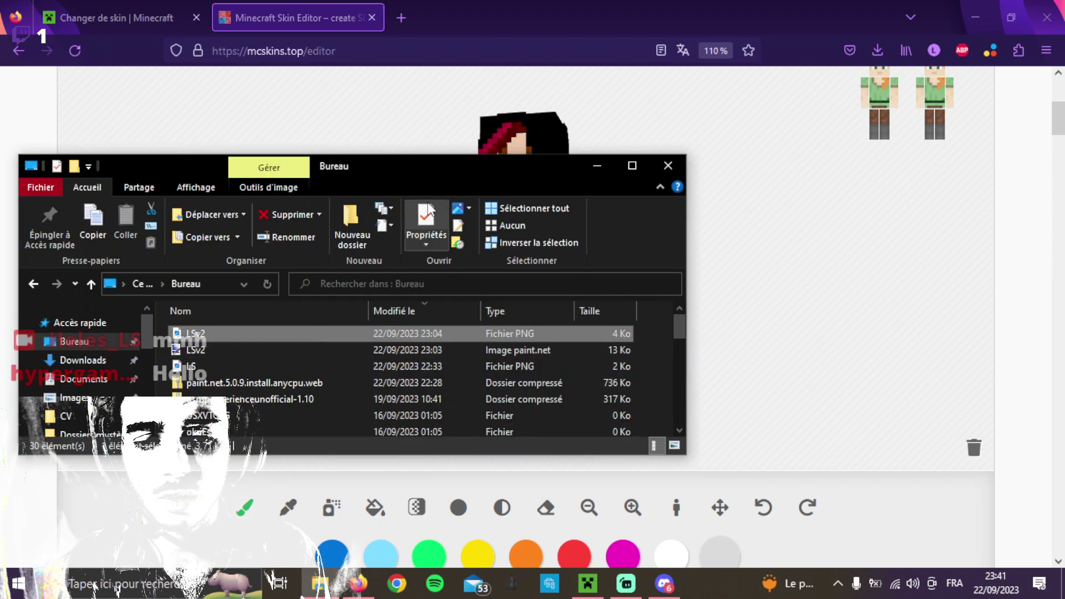
click(625, 584)
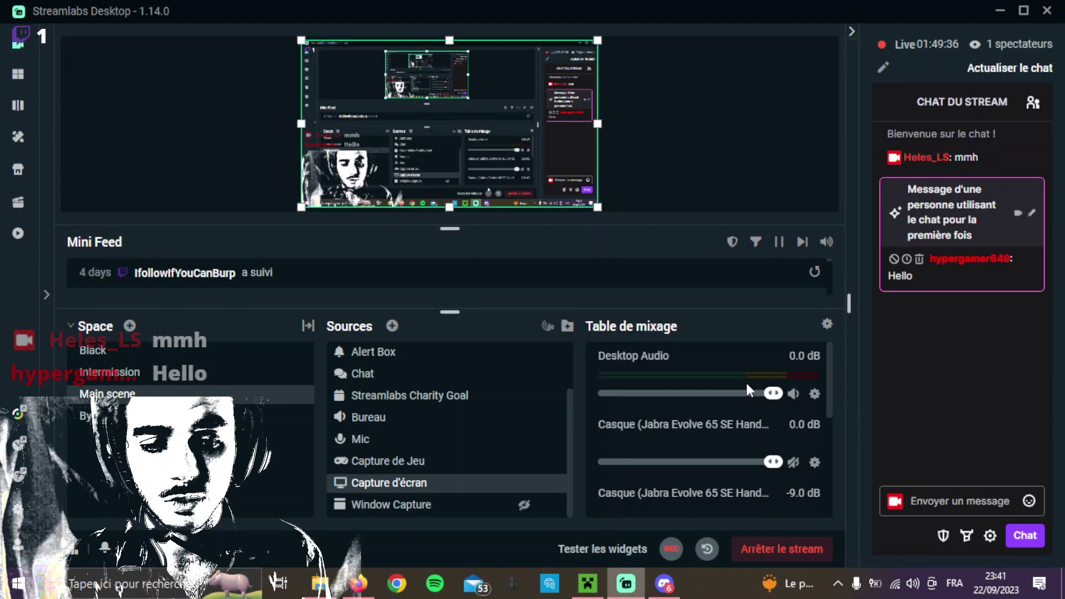
click(884, 68)
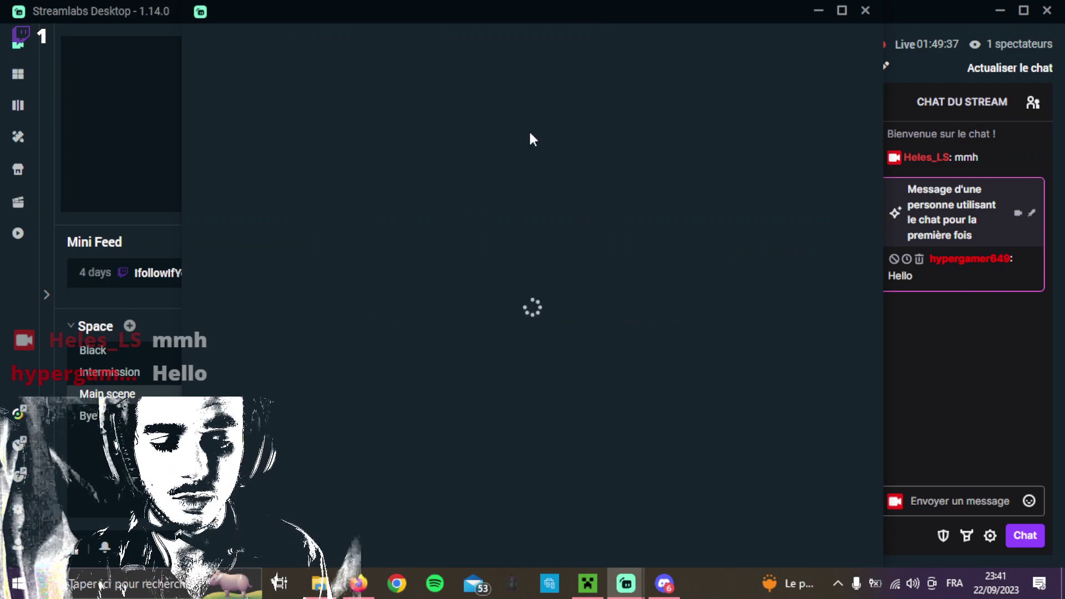
click(569, 53)
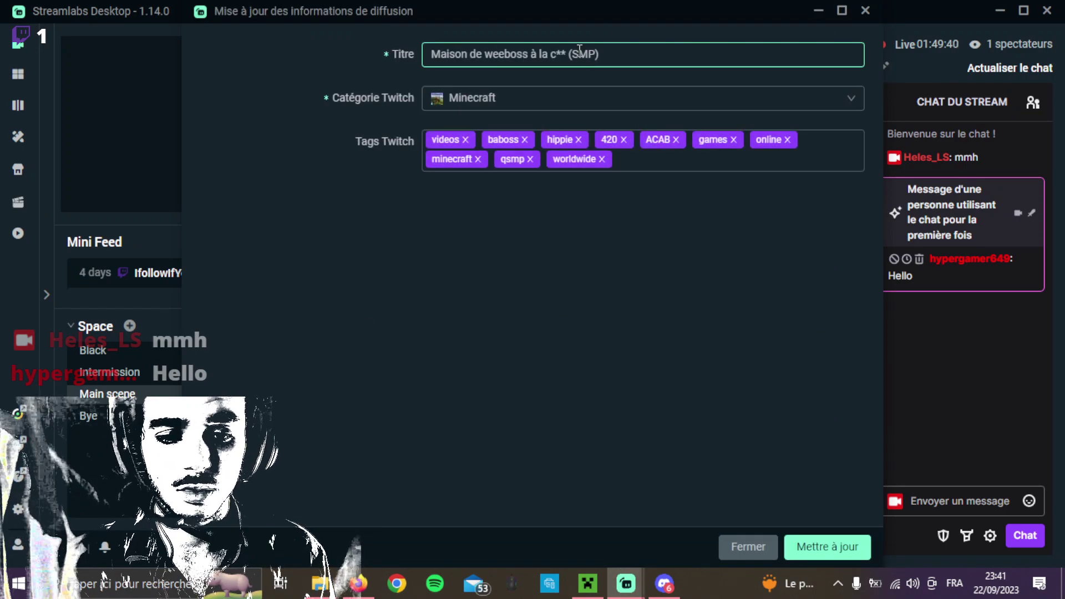
double_click(456, 53)
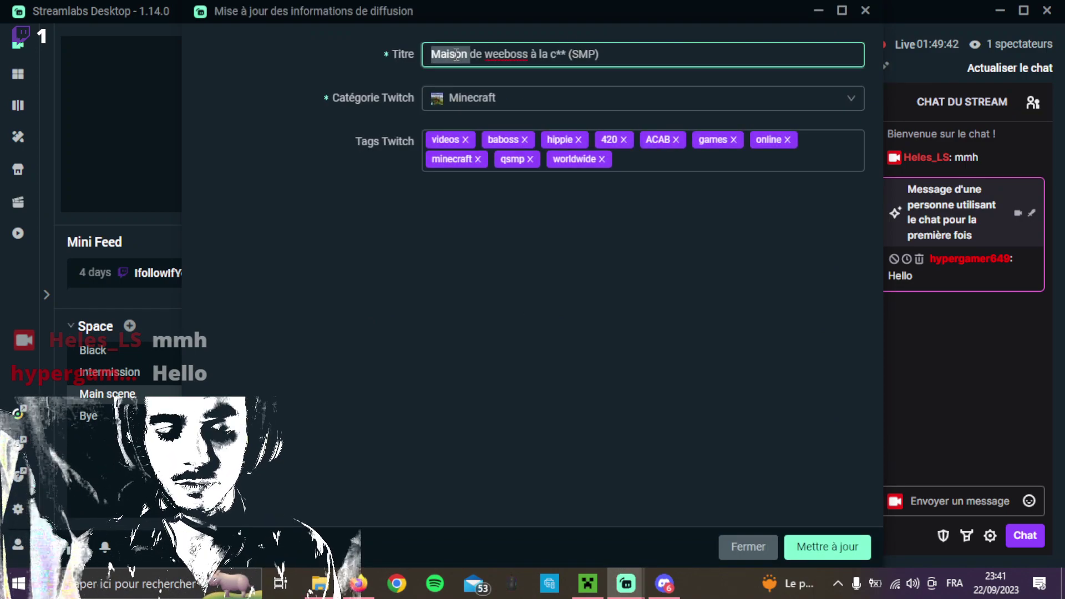
text(Skin)
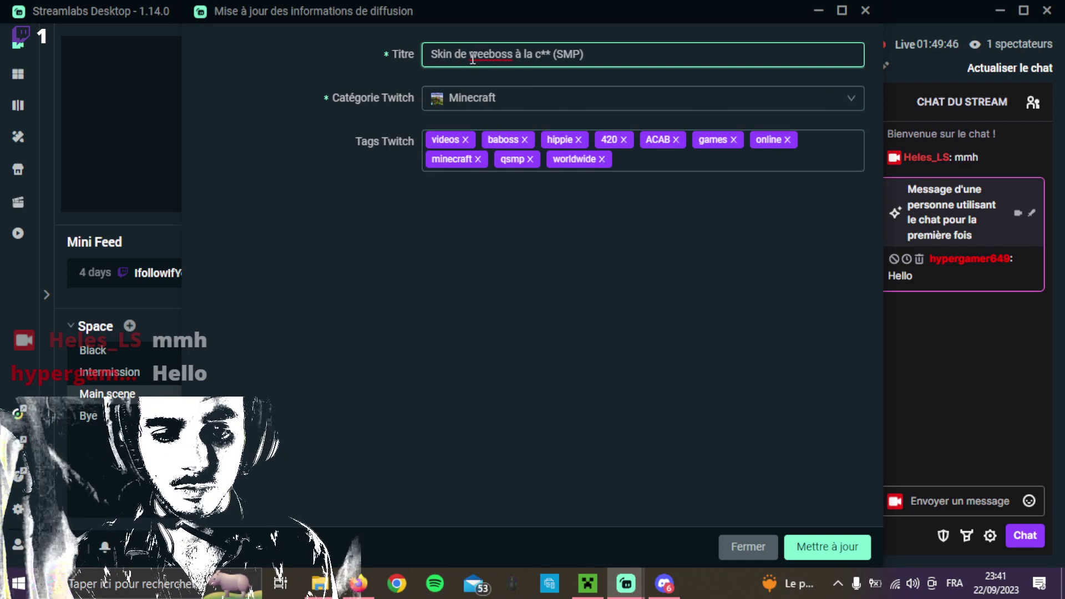
key(BackSpace)
key(BackSpace)
key(BackSpace)
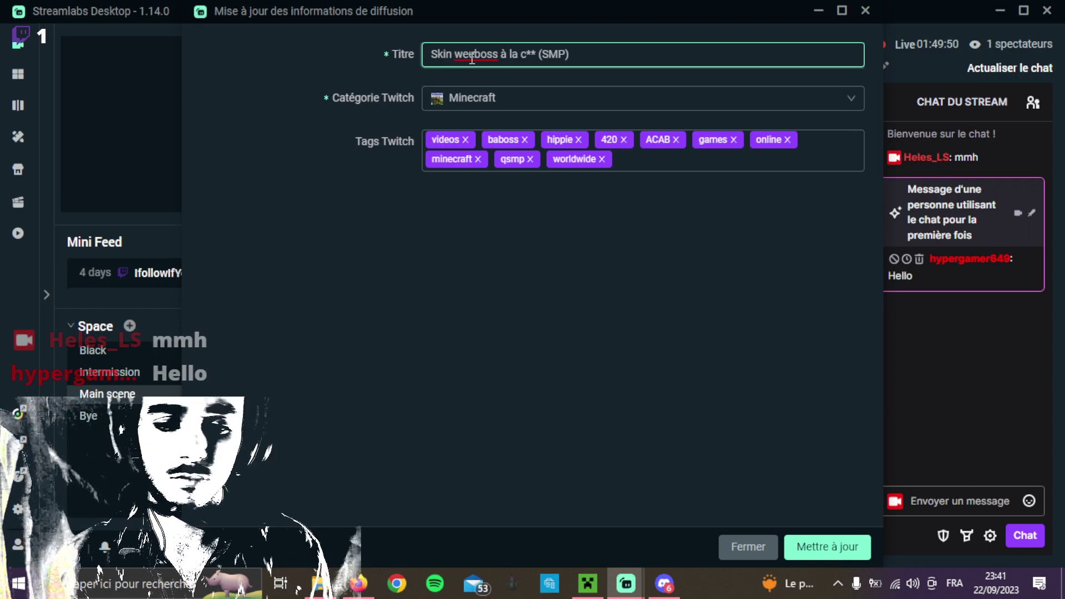
click(808, 545)
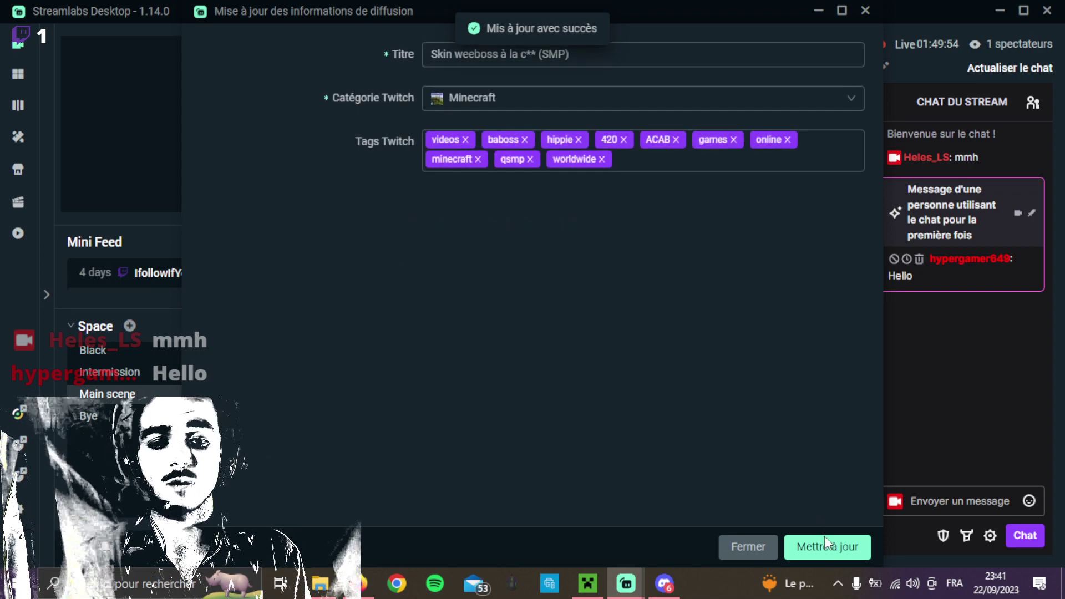
click(792, 551)
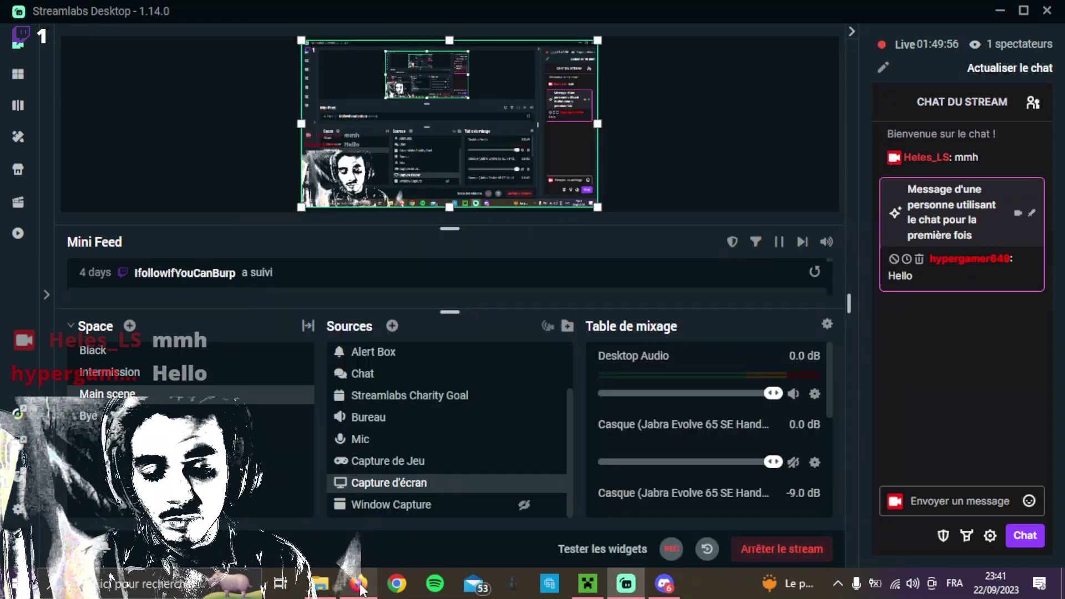
Open the Ah-on-planetminecraft-com skin texture from the Images folder in the photo viewer and minimize the folder window.
mouse_move(360, 587)
click(359, 522)
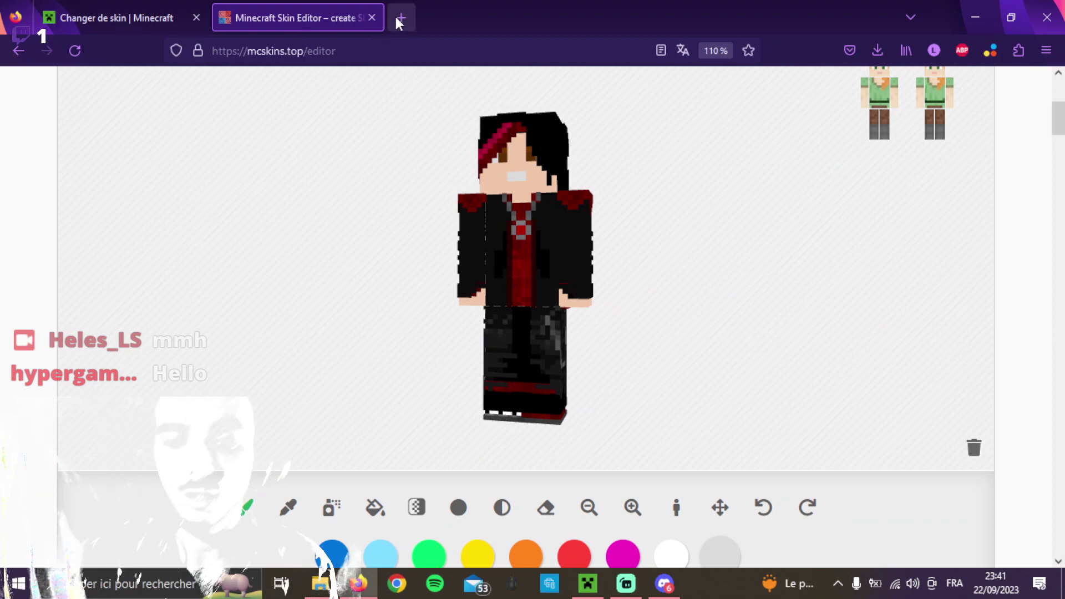
click(321, 584)
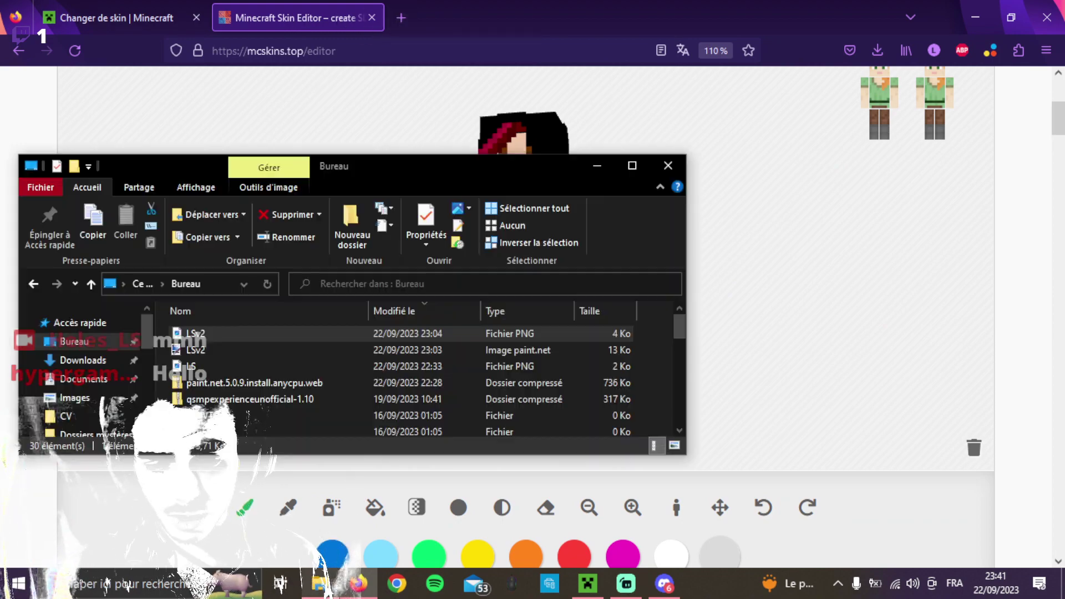
click(78, 398)
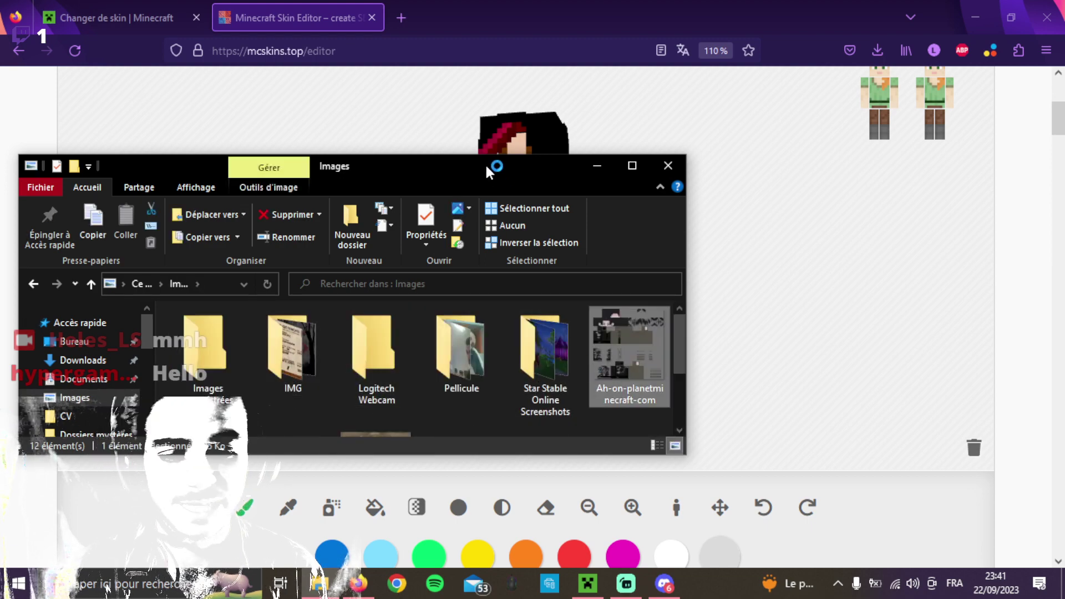
click(454, 246)
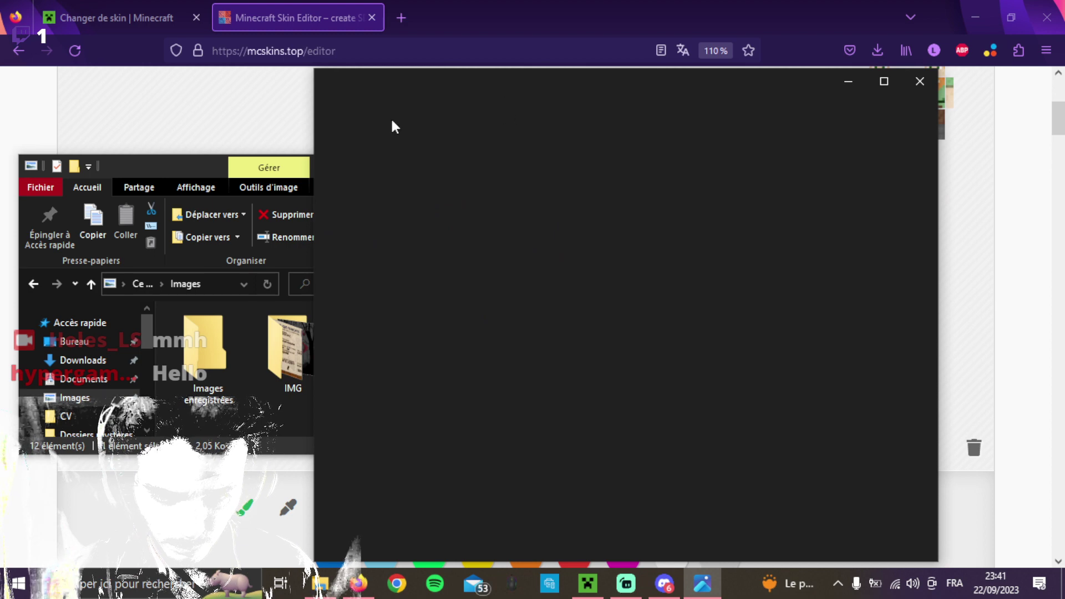
click(153, 171)
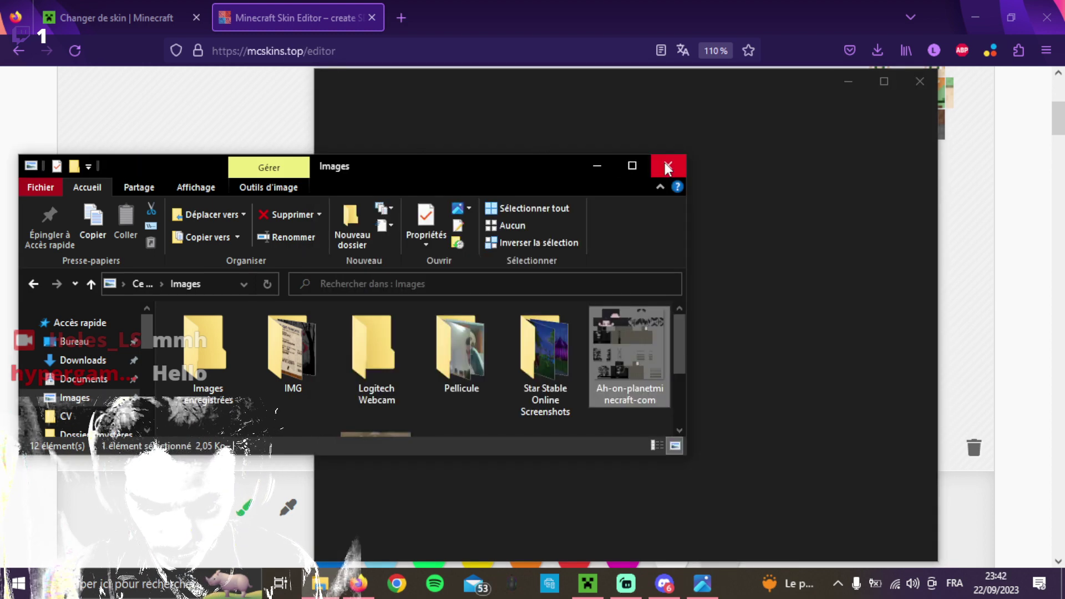
click(598, 165)
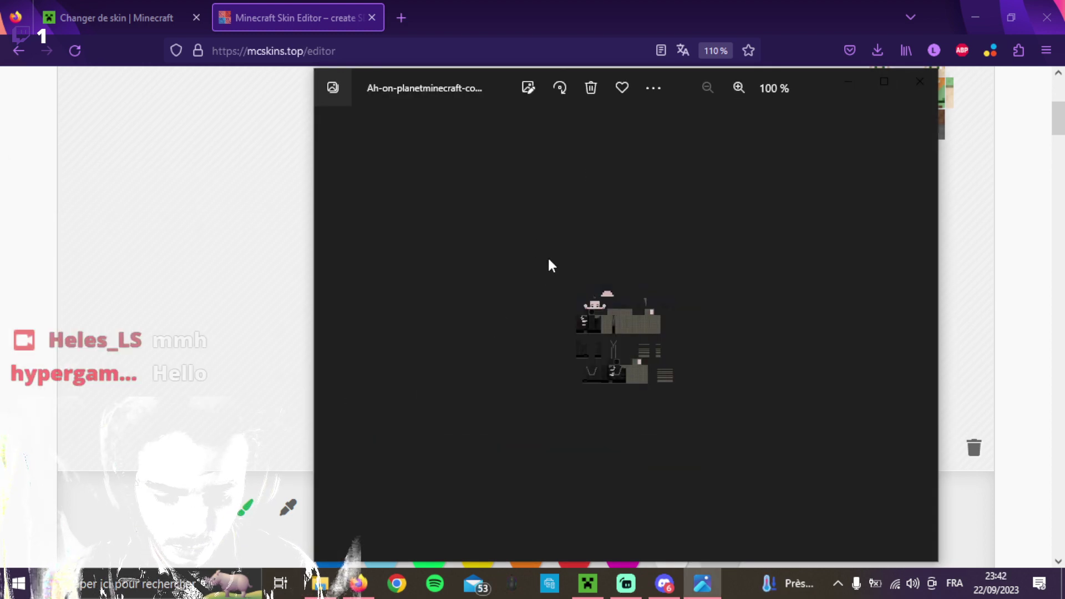
Examine the skin texture's face, clothing and sleeve areas up close, and close the image.
scroll(593, 294, up, 8)
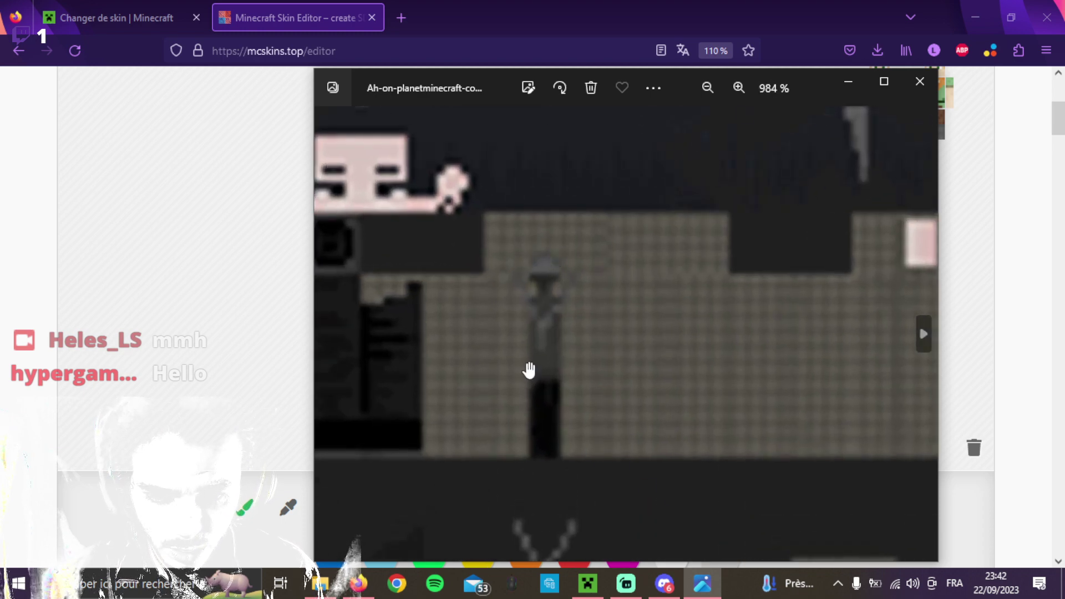
scroll(455, 301, up, 1)
scroll(455, 301, down, 2)
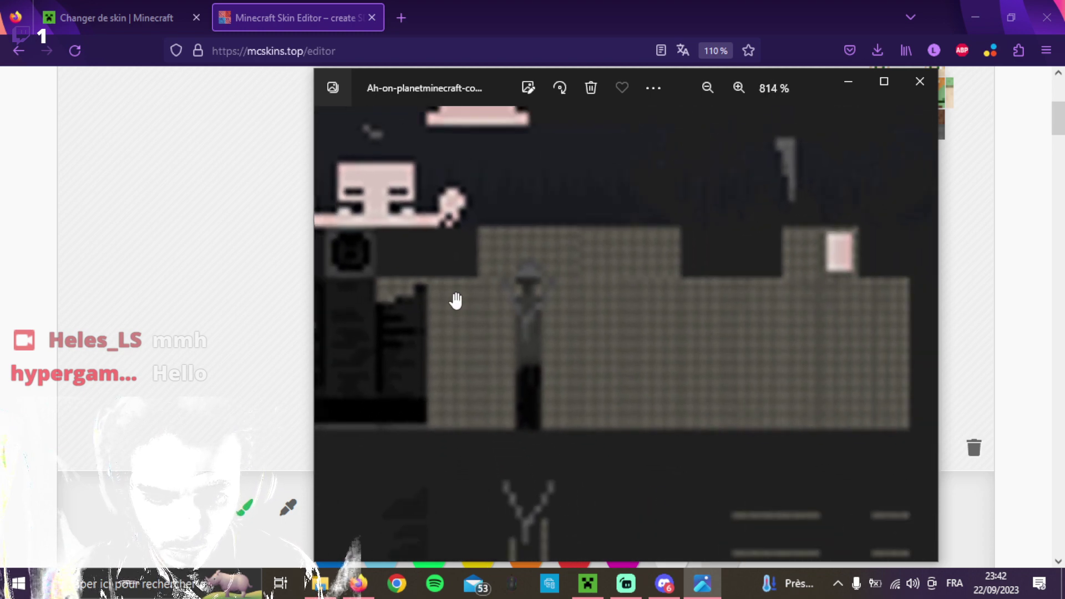
scroll(588, 252, down, 3)
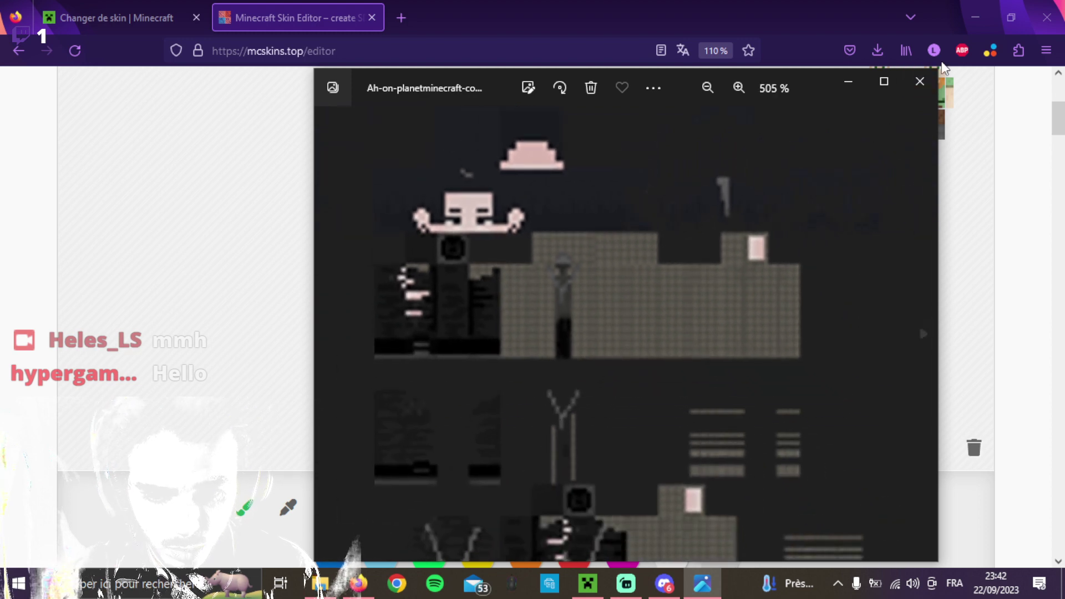
click(920, 81)
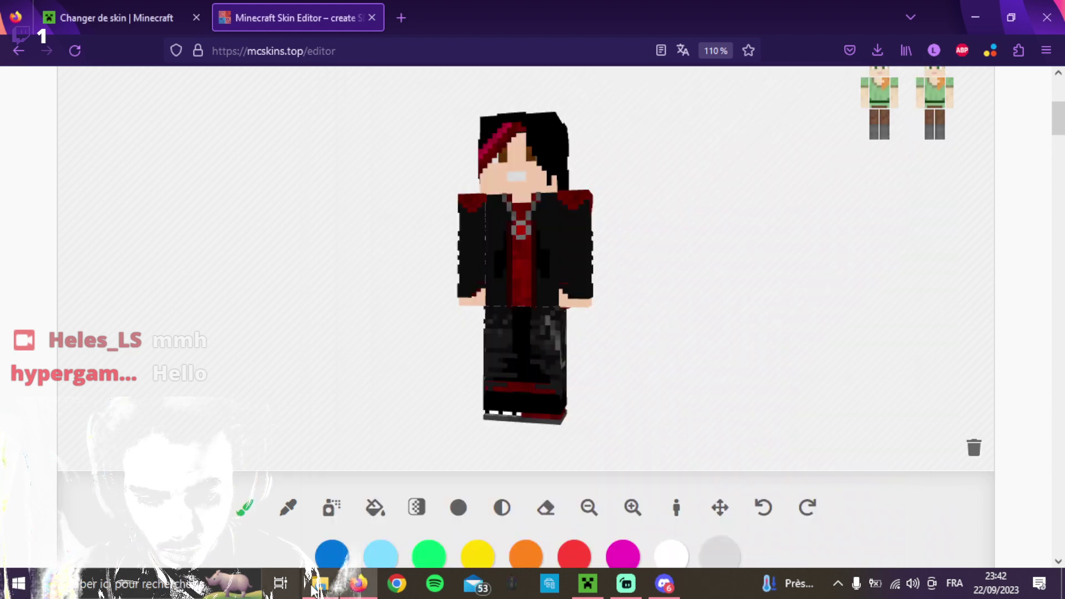
Open the LSv2 paint.net image from the Bureau folder in paint.net and close the folder window.
click(314, 585)
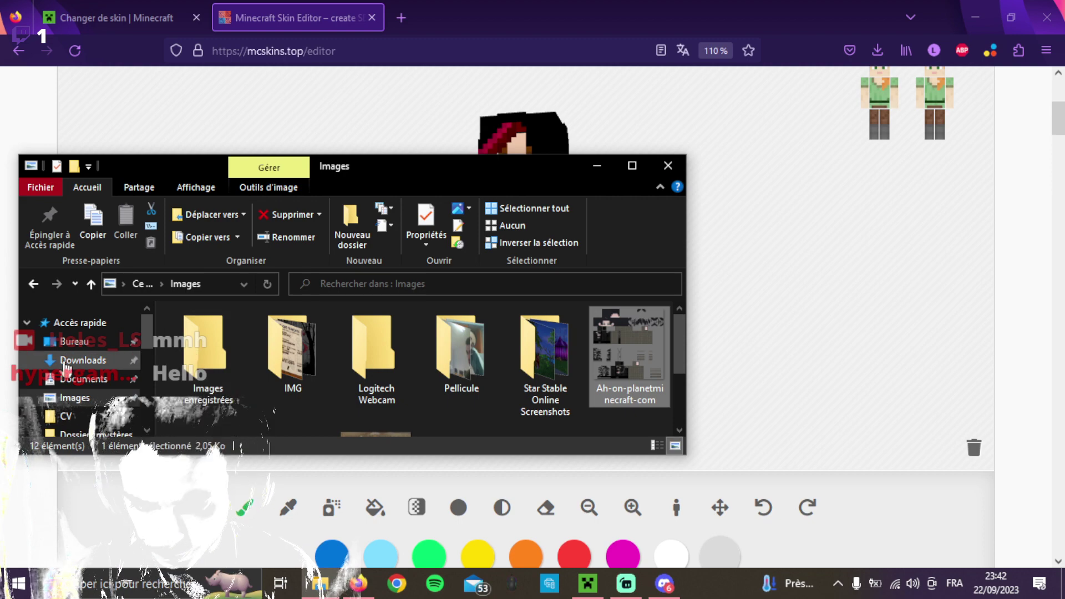
click(74, 341)
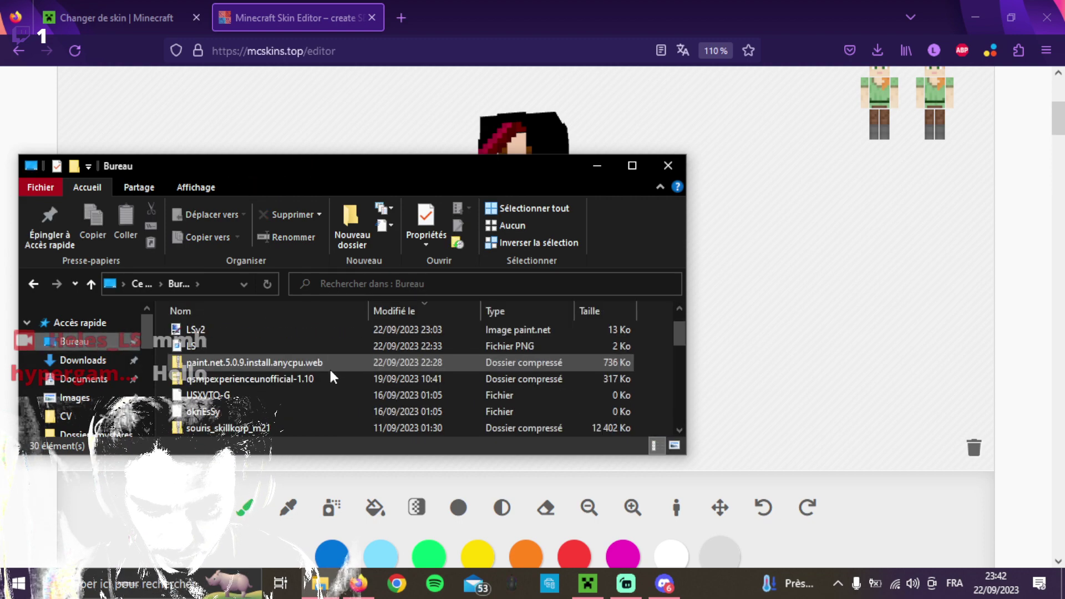
double_click(280, 329)
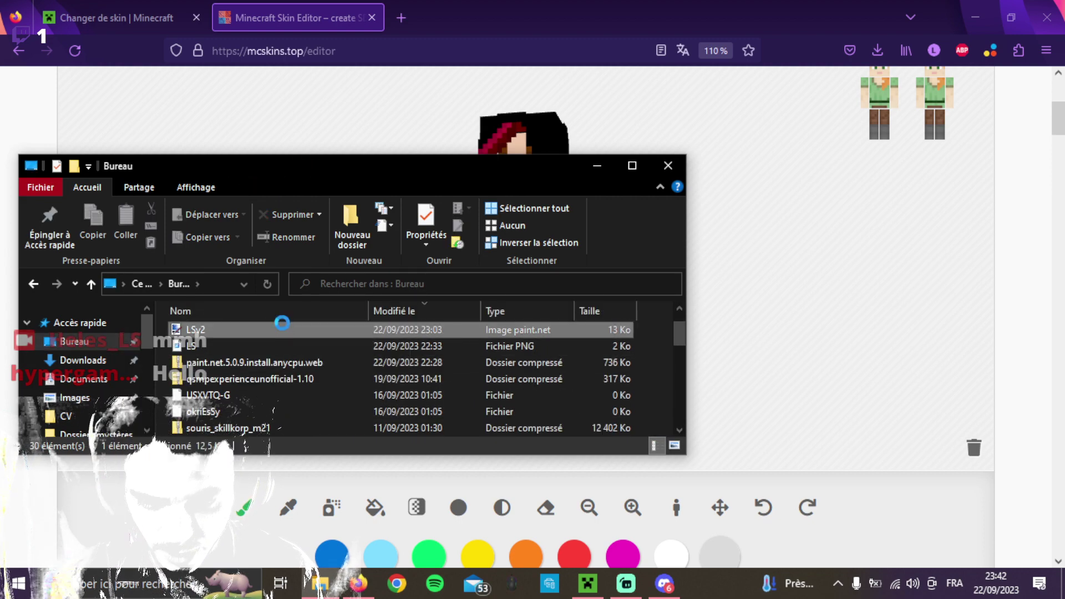
click(660, 165)
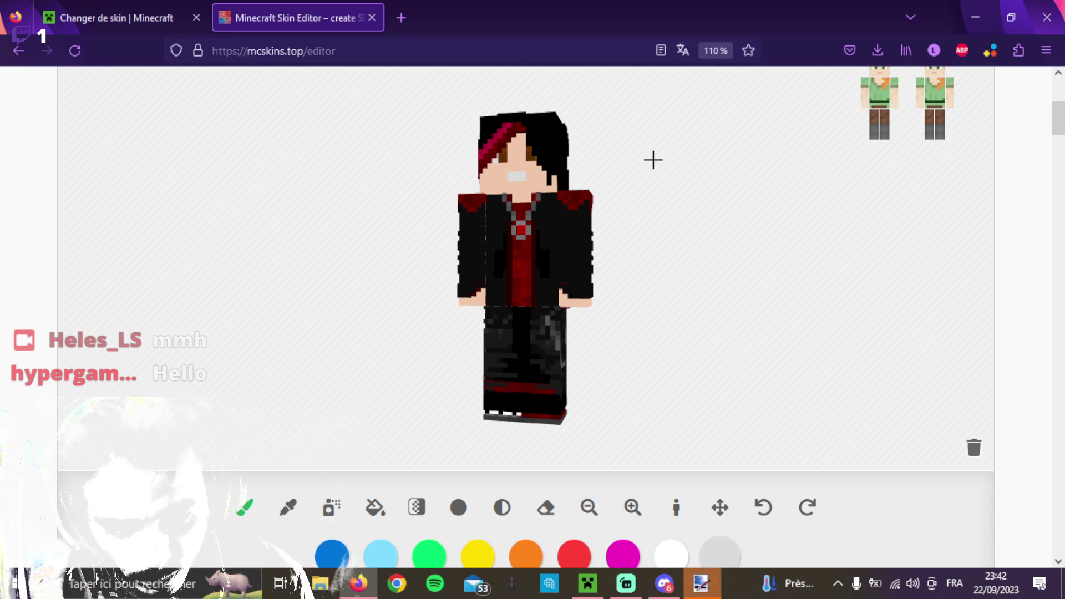
click(700, 587)
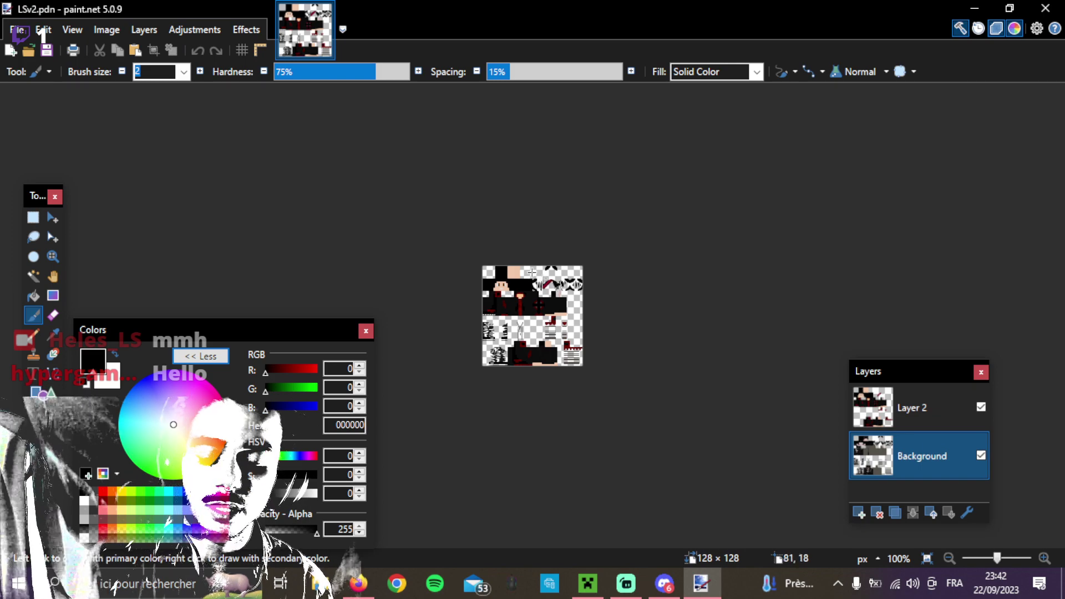
scroll(521, 272, up, 2)
scroll(481, 322, up, 5)
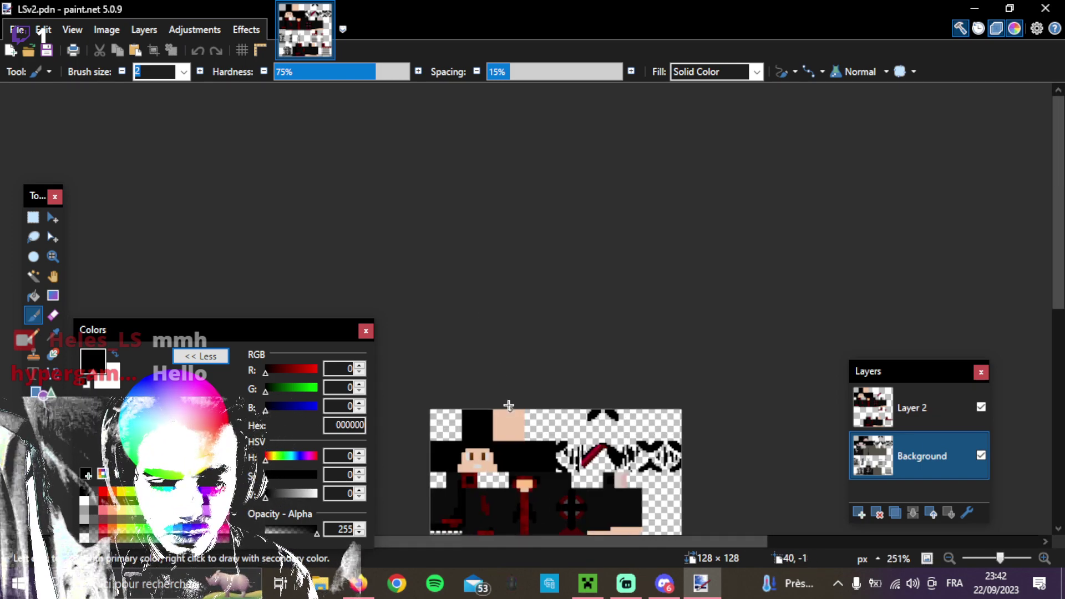
scroll(509, 402, up, 1)
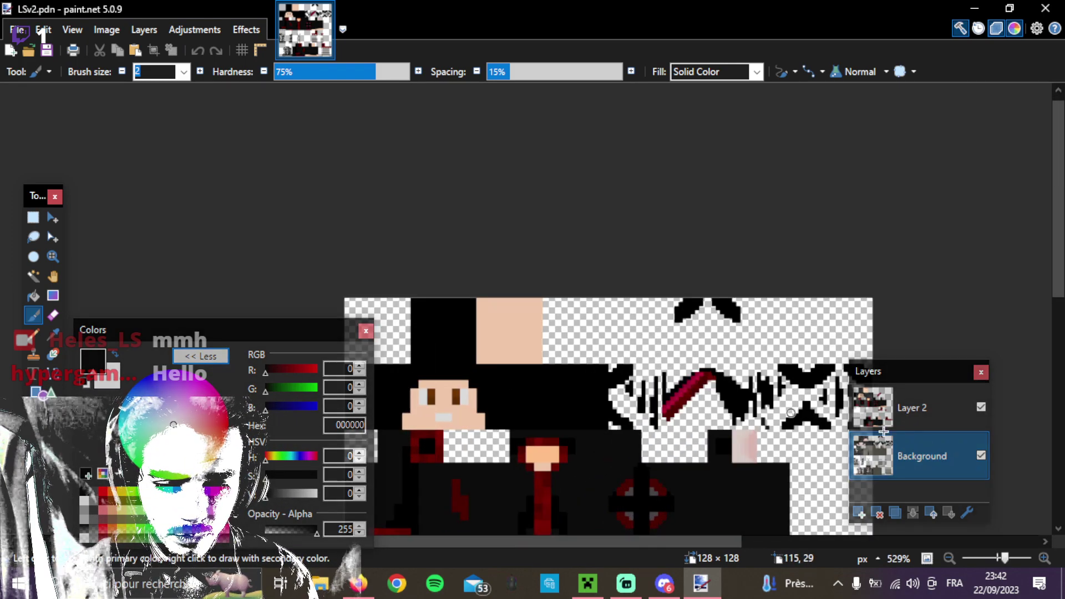
Compare the skin texture with and without Layer 2 over the Background layer, leaving Layer 2 hidden.
click(981, 409)
click(980, 411)
click(981, 411)
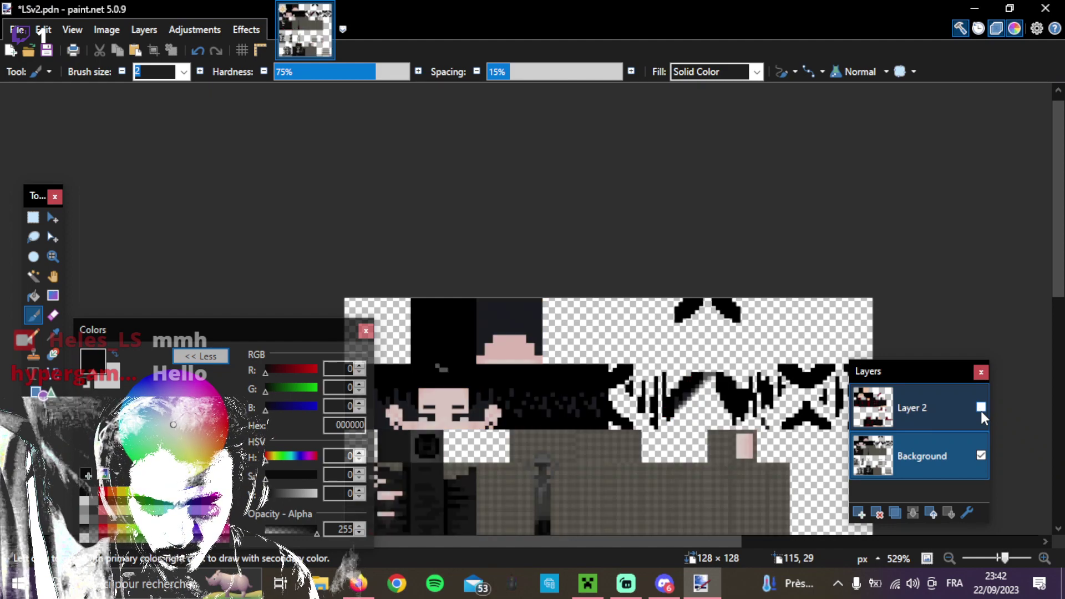
click(981, 411)
click(981, 411)
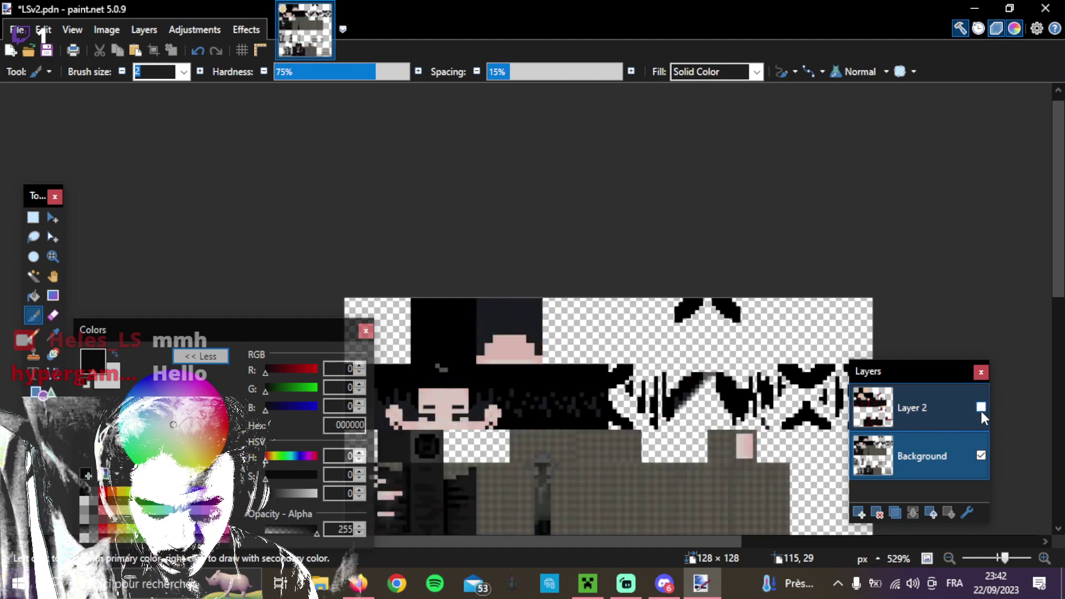
click(981, 411)
click(981, 411)
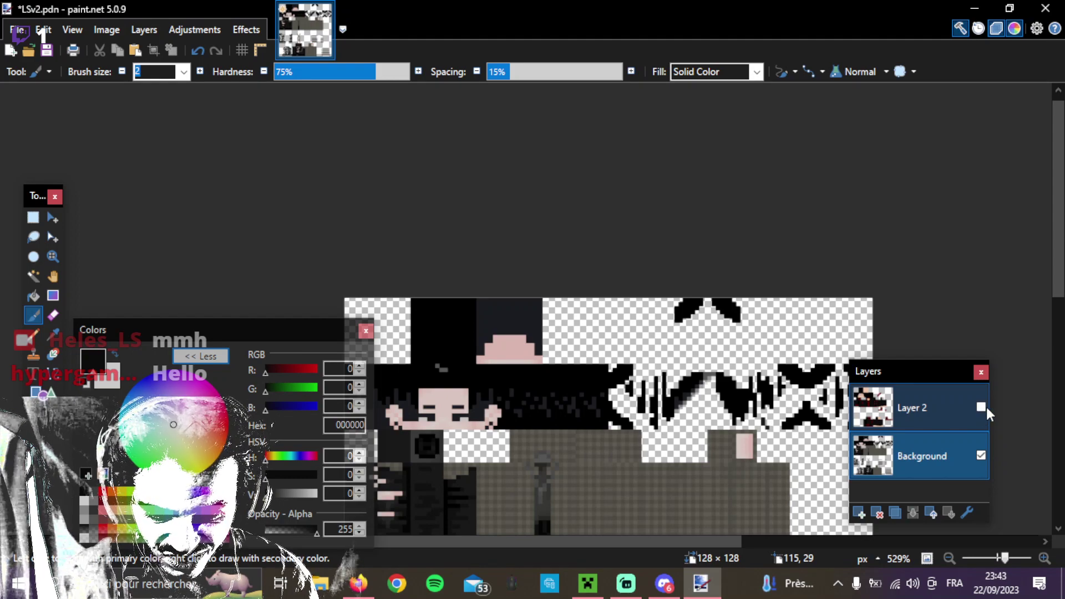
scroll(606, 504, down, 3)
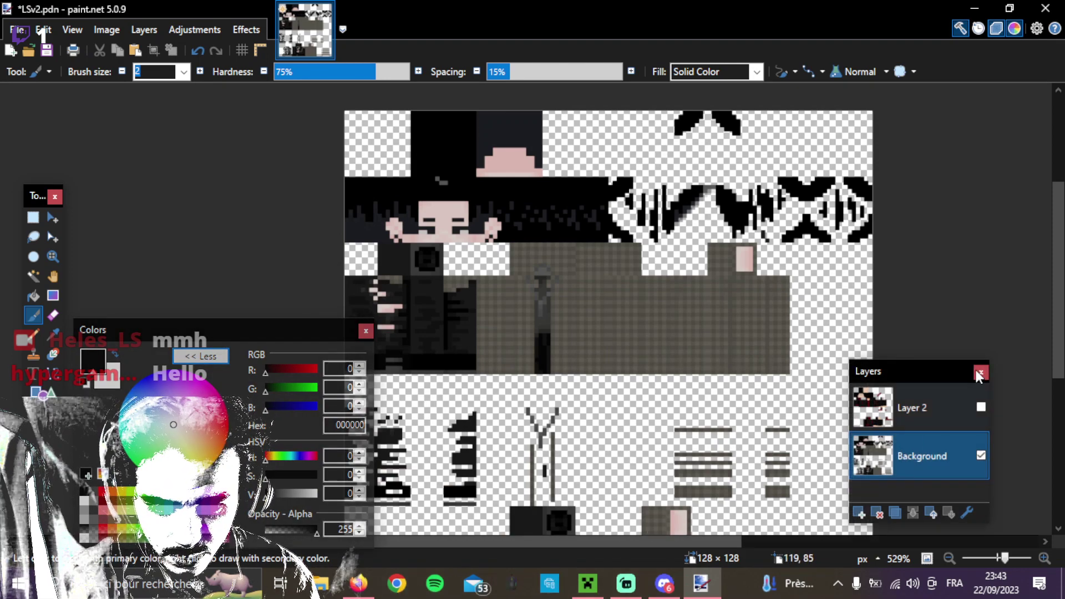
click(981, 407)
click(982, 408)
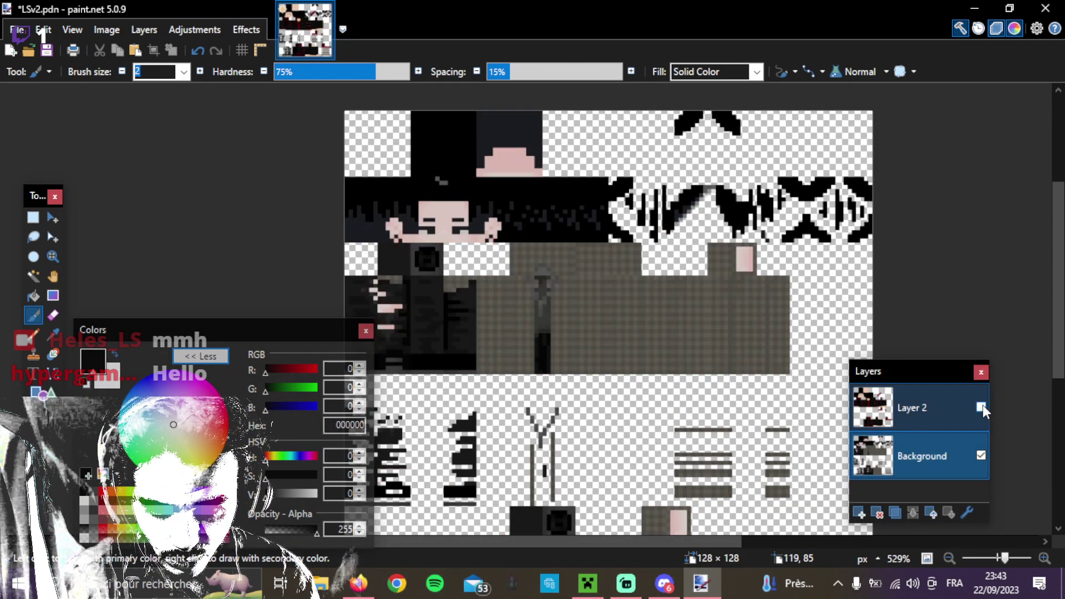
click(981, 407)
click(982, 407)
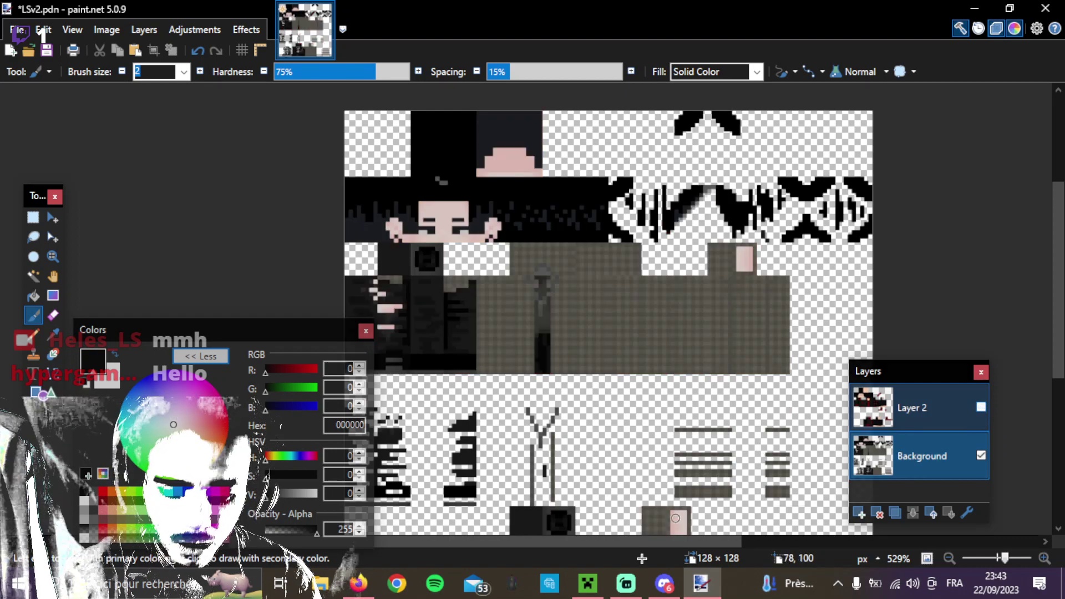
Switch to the Minecraft Skin Editor in Firefox and examine the 3D skin's face, jacket and shoulders, glancing back at the paint.net texture.
click(358, 584)
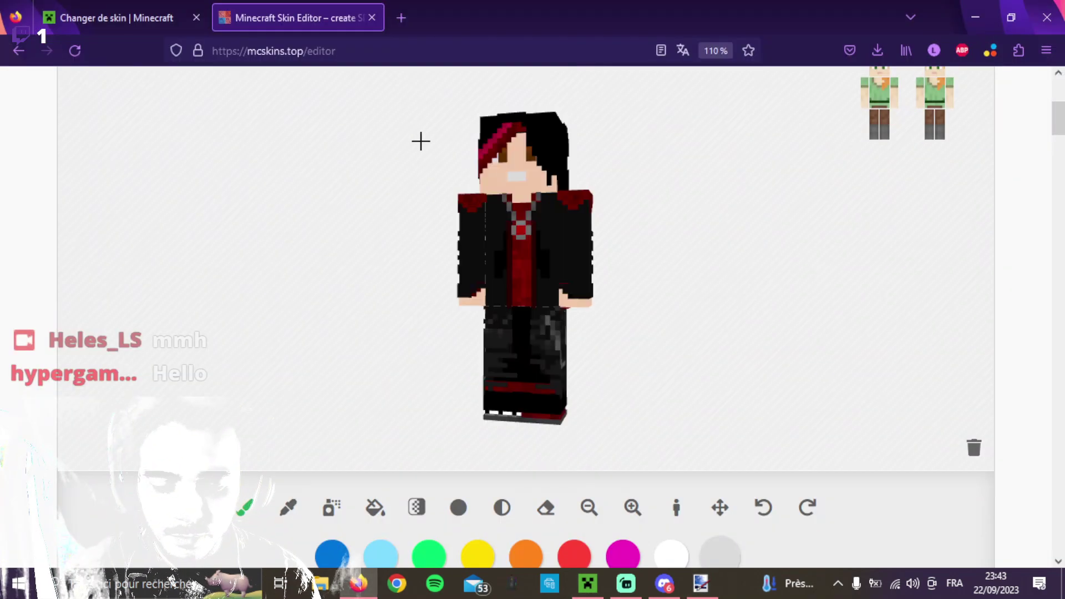
scroll(421, 141, up, 4)
scroll(422, 141, up, 3)
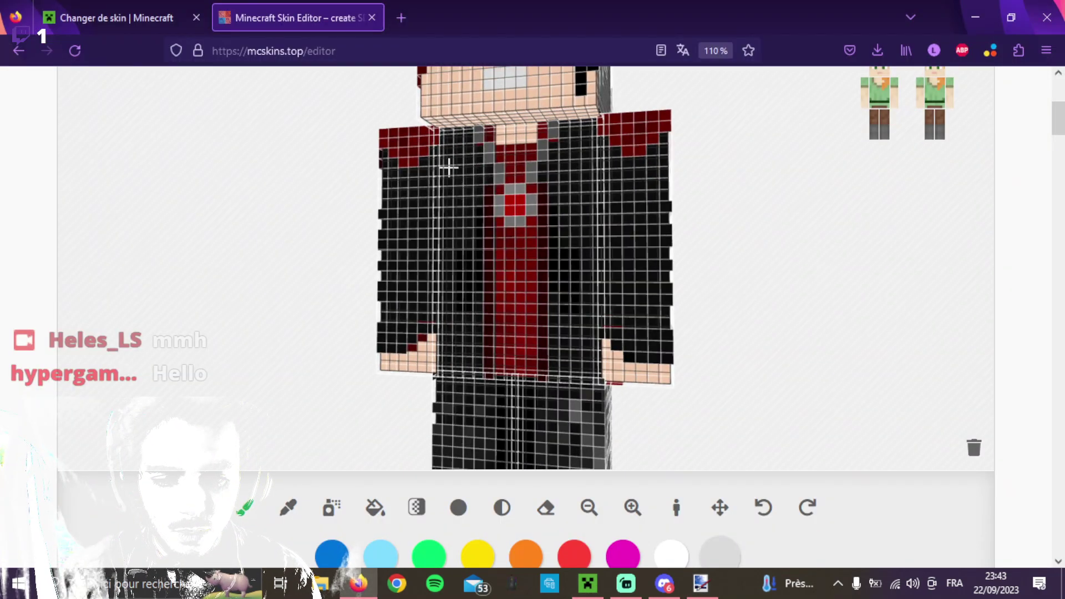
scroll(388, 127, down, 2)
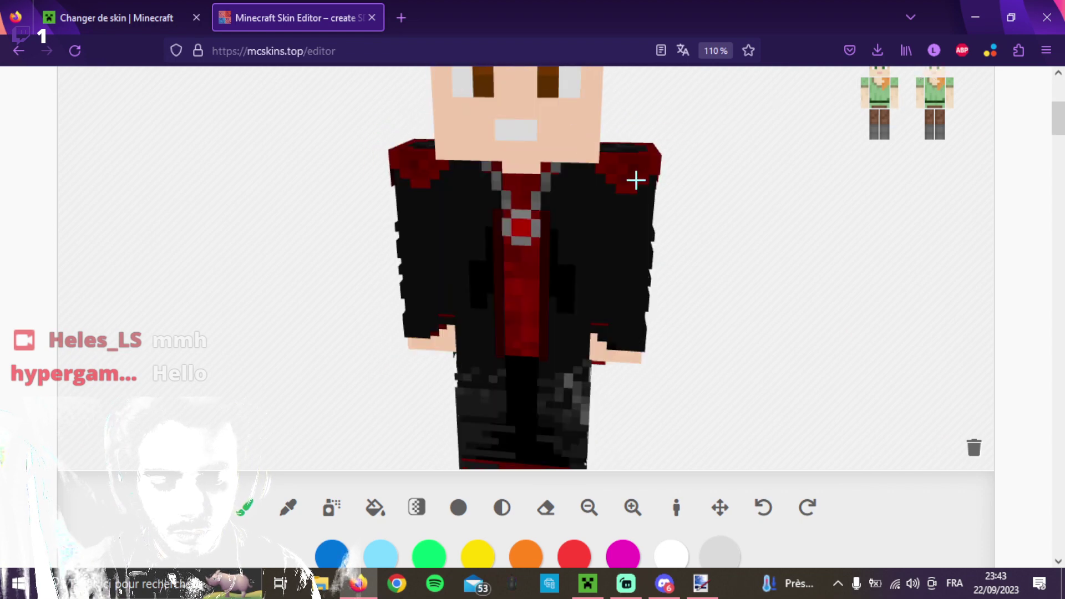
scroll(388, 142, down, 3)
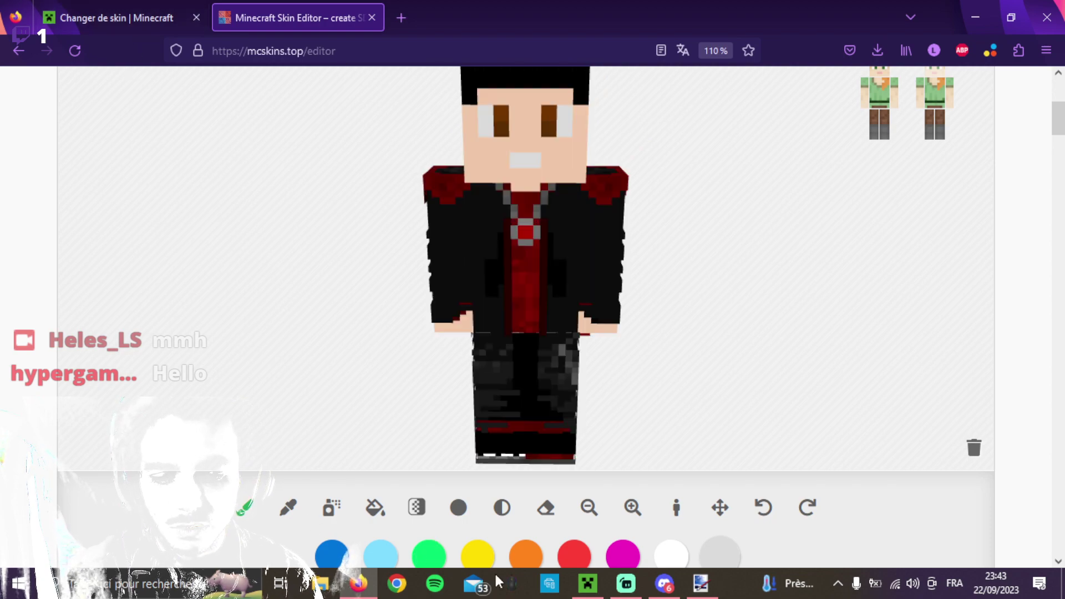
click(701, 584)
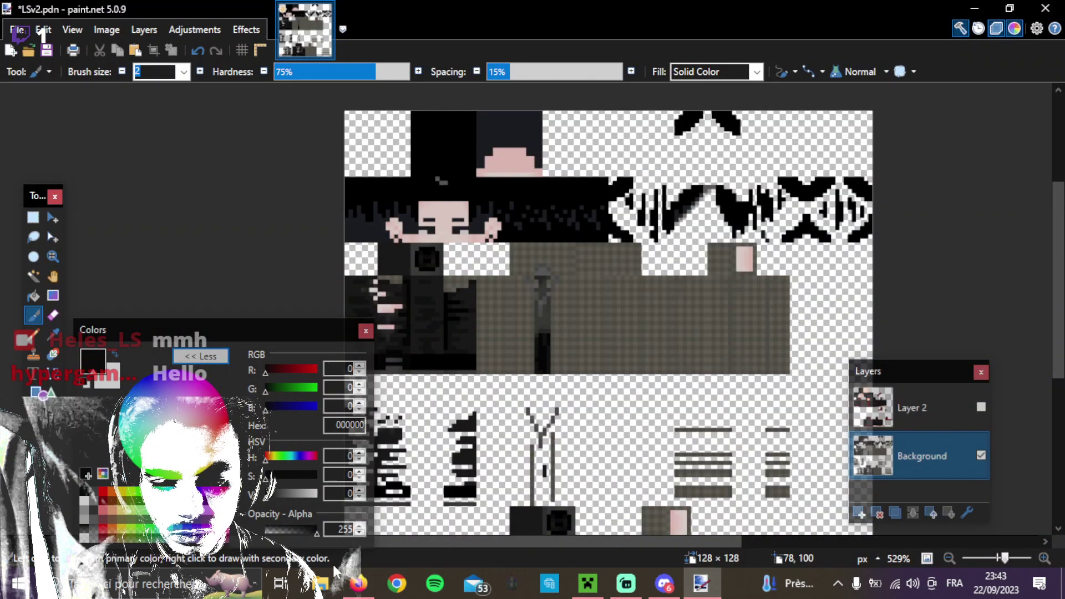
click(358, 583)
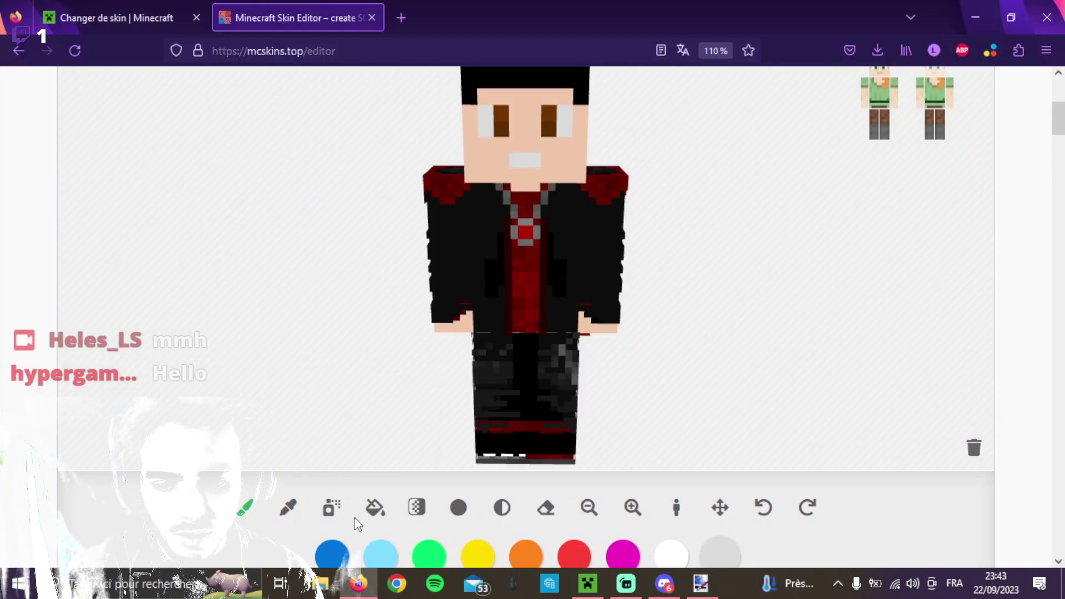
Try to paint the forehead with a colour sampled from the underside of the character's right hand, and undo the stroke.
click(287, 508)
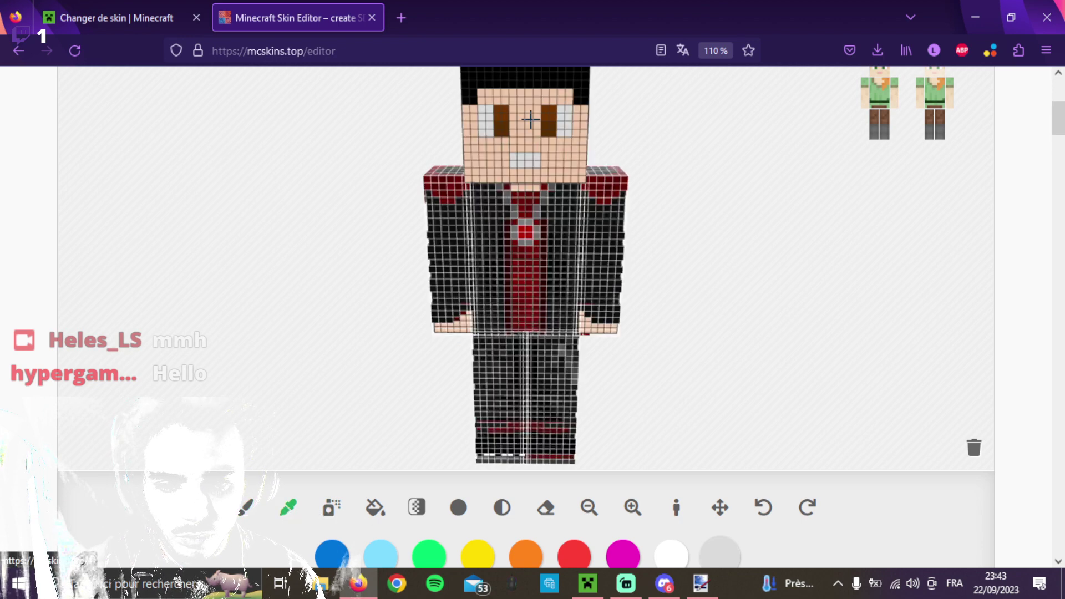
drag(326, 333, 397, 217)
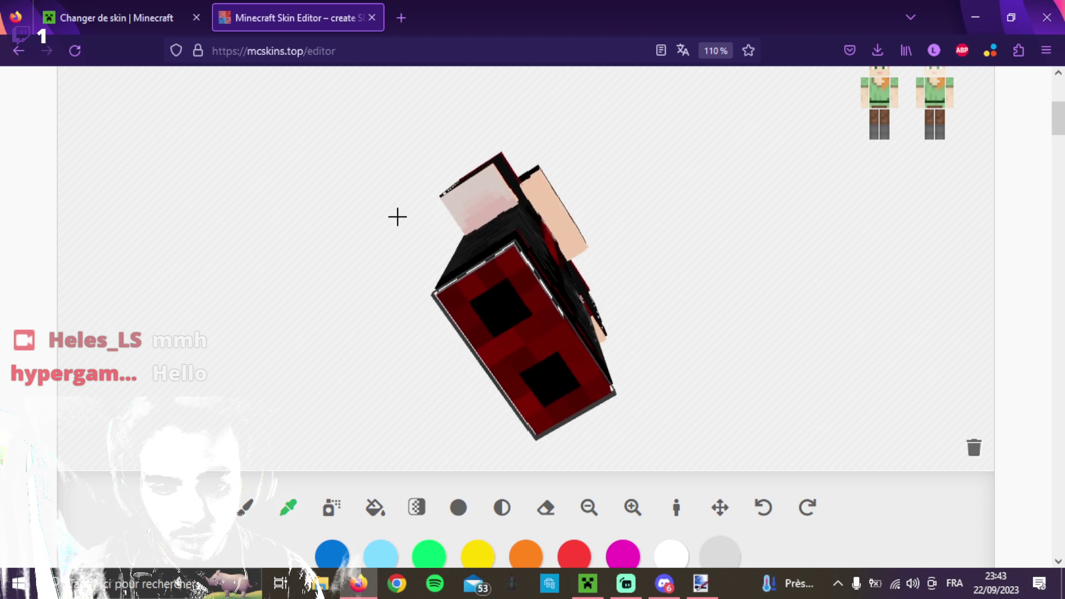
drag(474, 185, 289, 458)
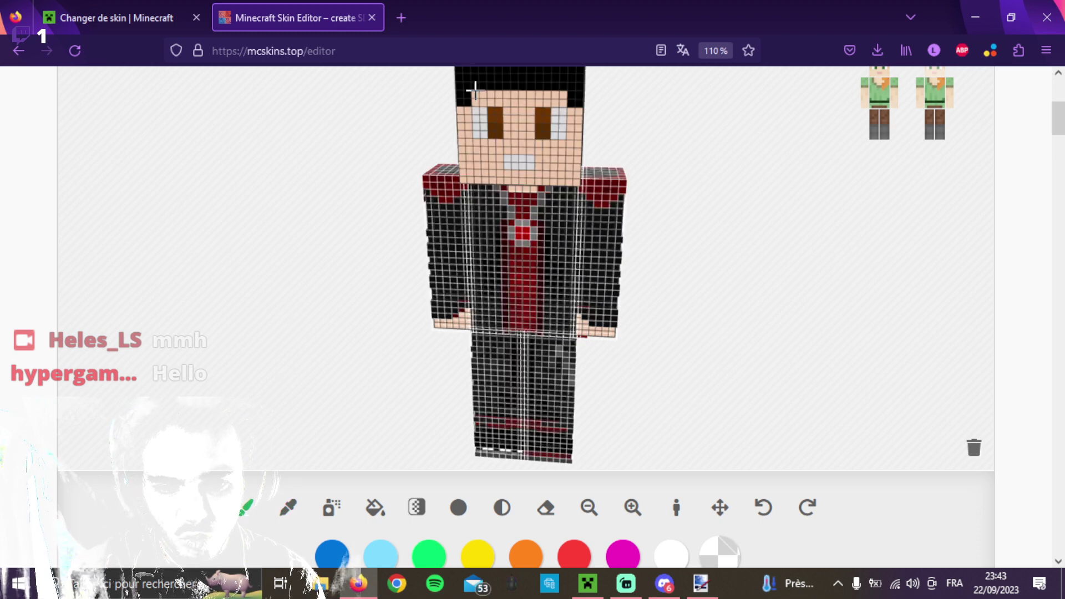
drag(476, 93, 495, 89)
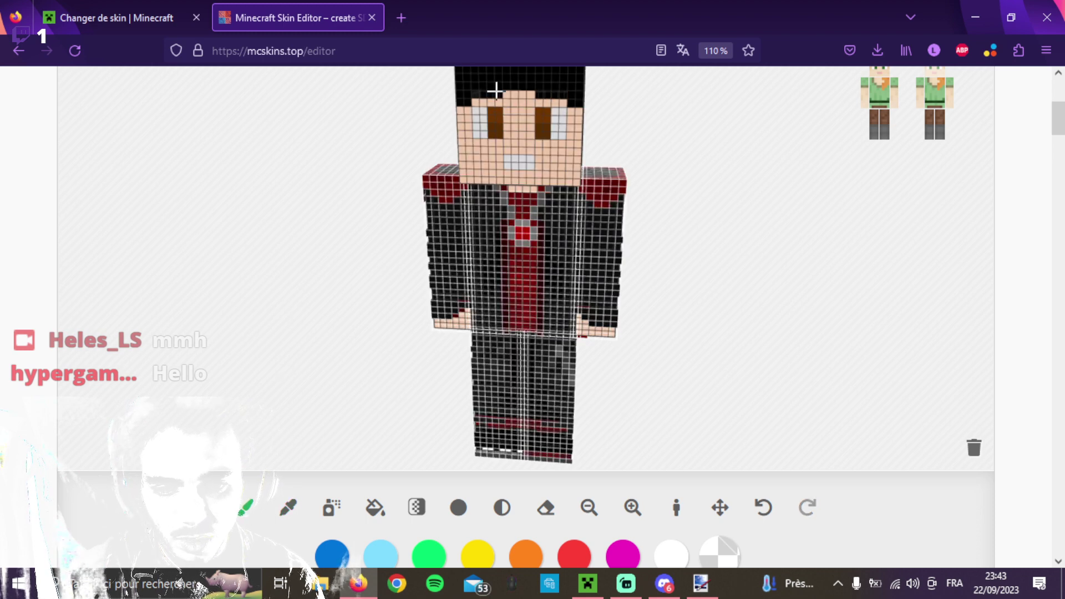
click(759, 511)
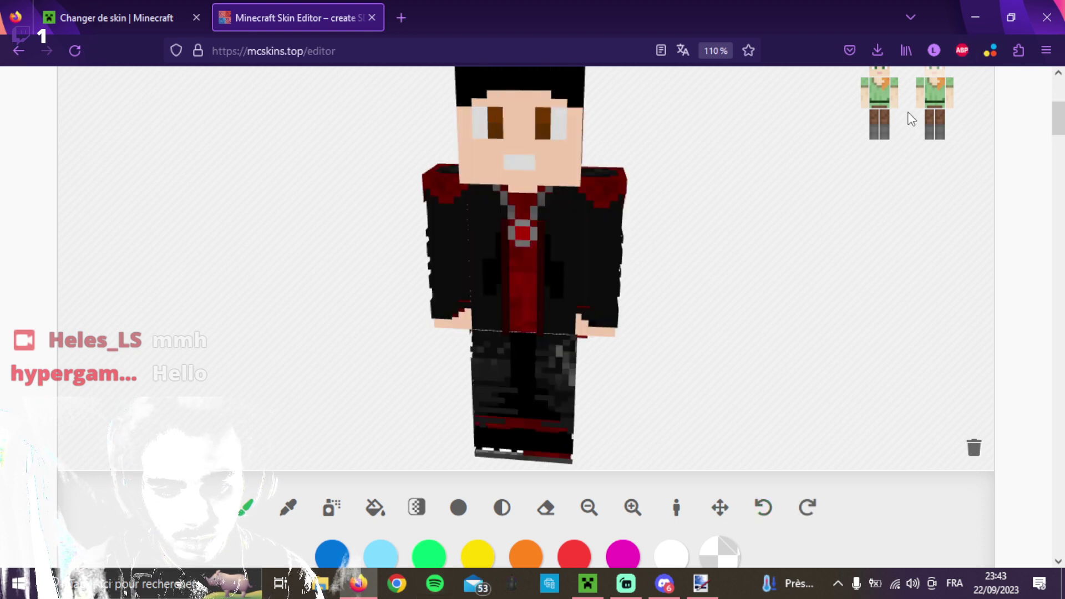
Hide the outer layer of the character's right arm and sample the pale skin colour from the underside of that hand.
click(938, 82)
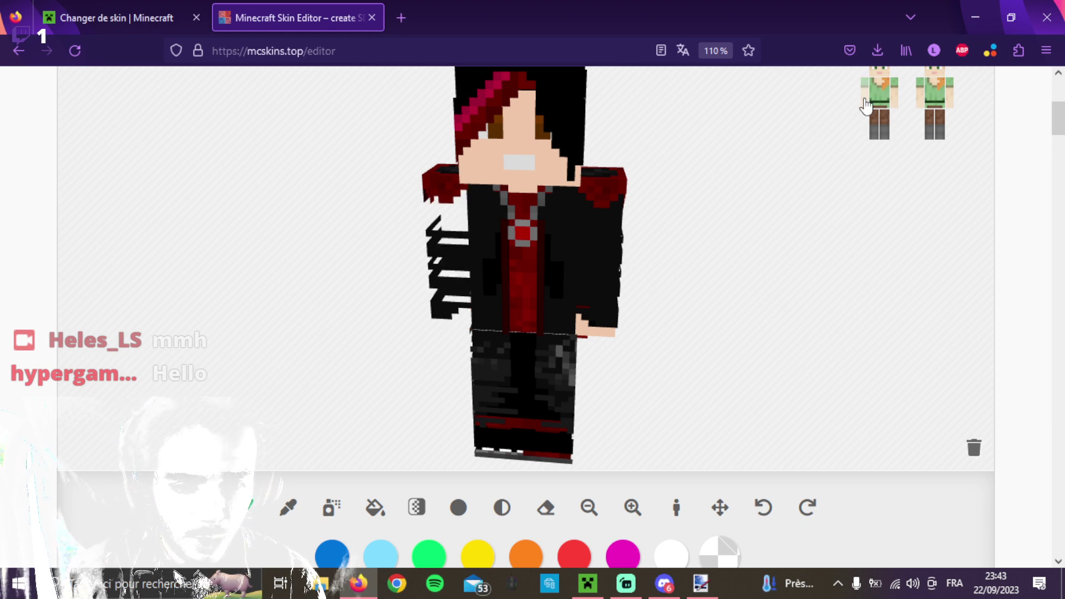
drag(375, 259, 362, 239)
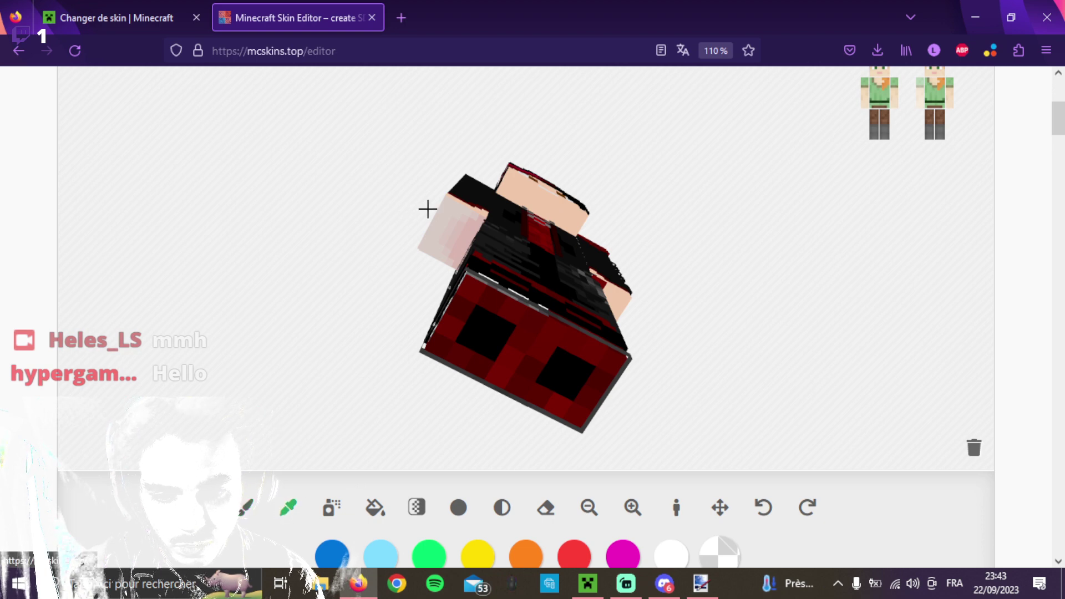
drag(439, 214, 340, 318)
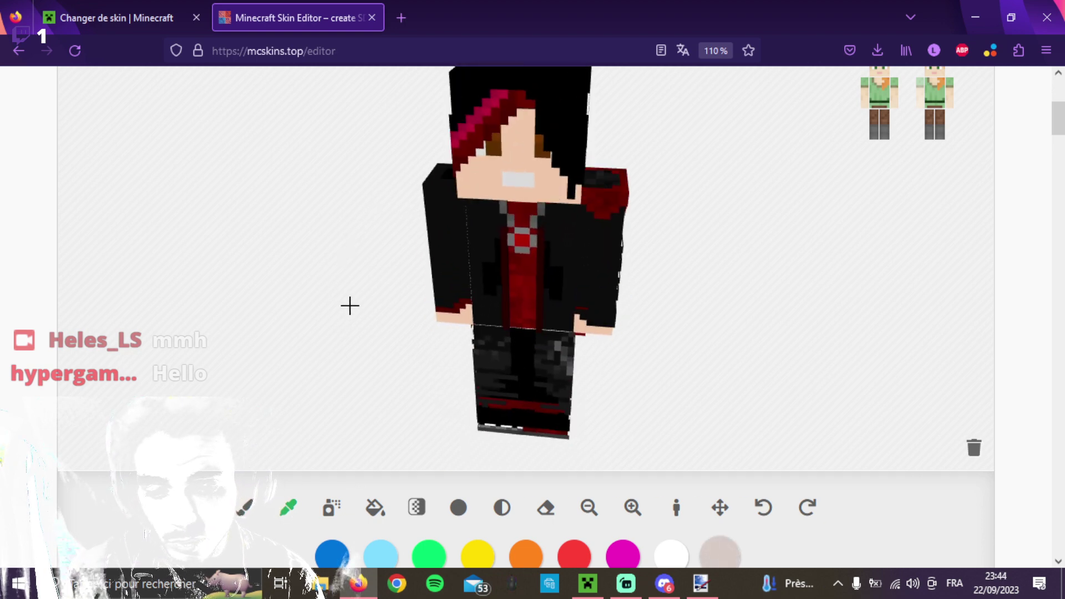
Hide the head's outer layer and paint pale skin pixels beneath both eyes and along the forehead hairline.
click(938, 75)
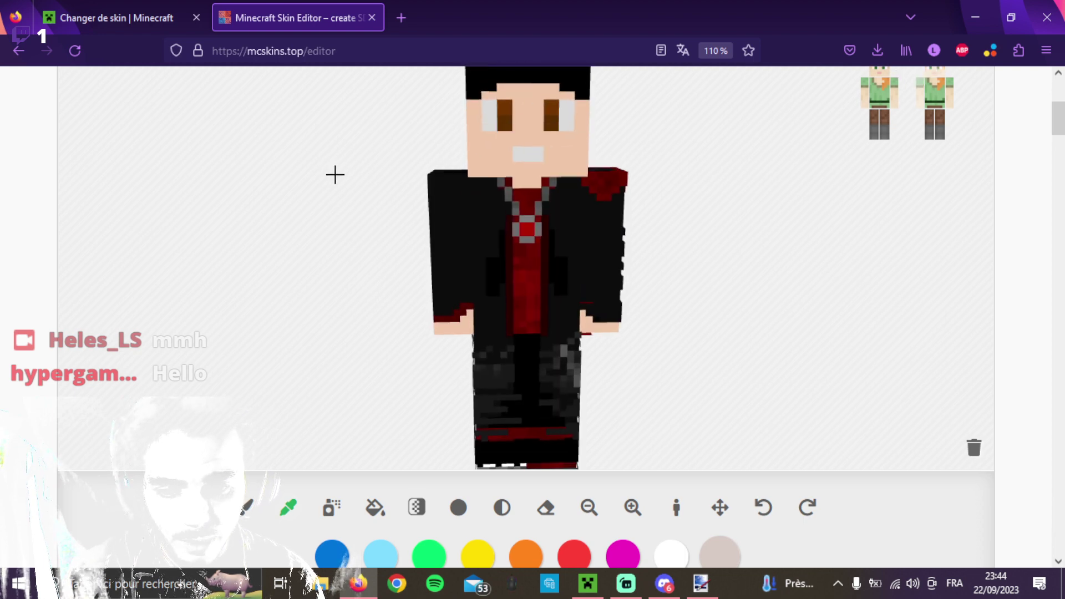
click(243, 520)
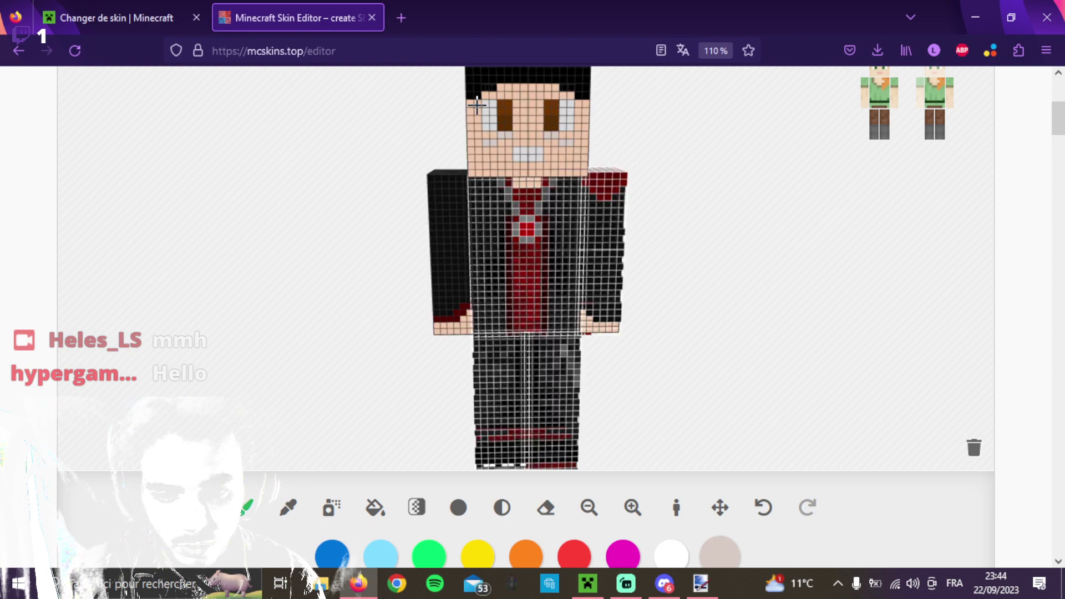
scroll(476, 104, up, 2)
scroll(414, 133, up, 1)
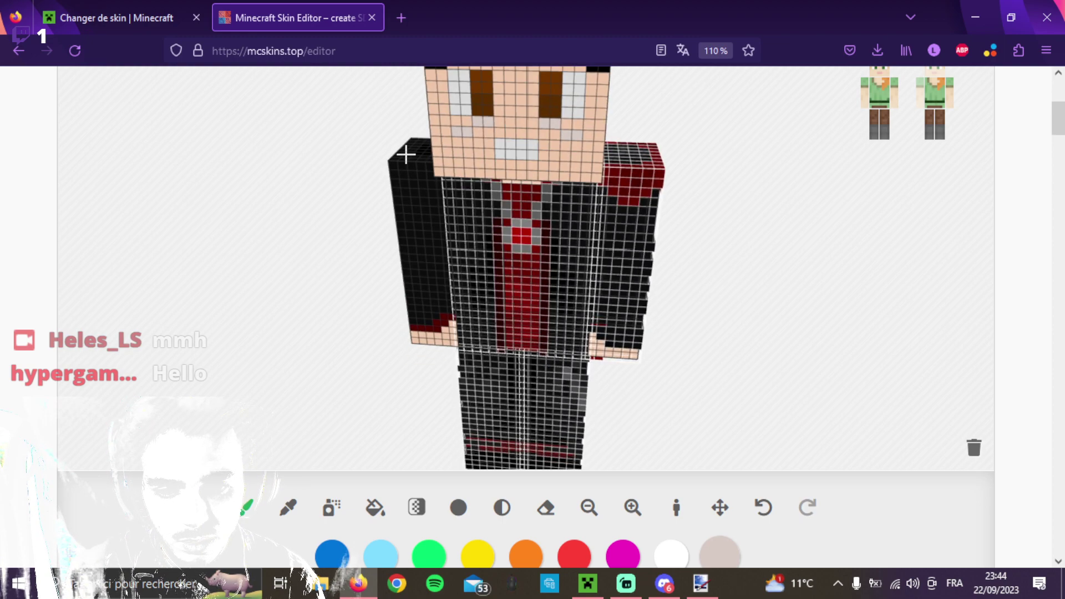
drag(405, 155, 495, 102)
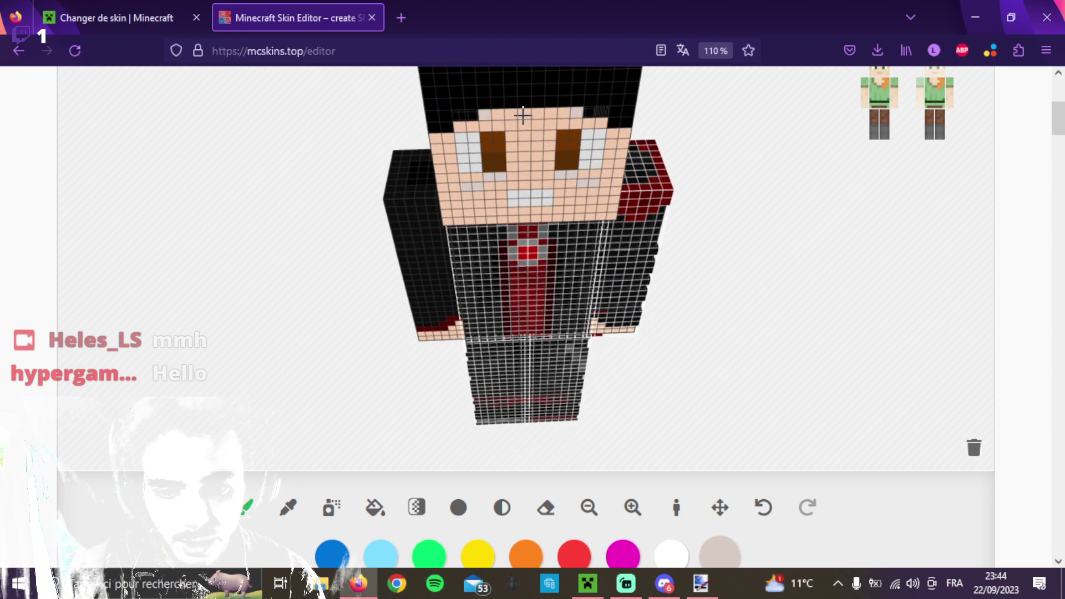